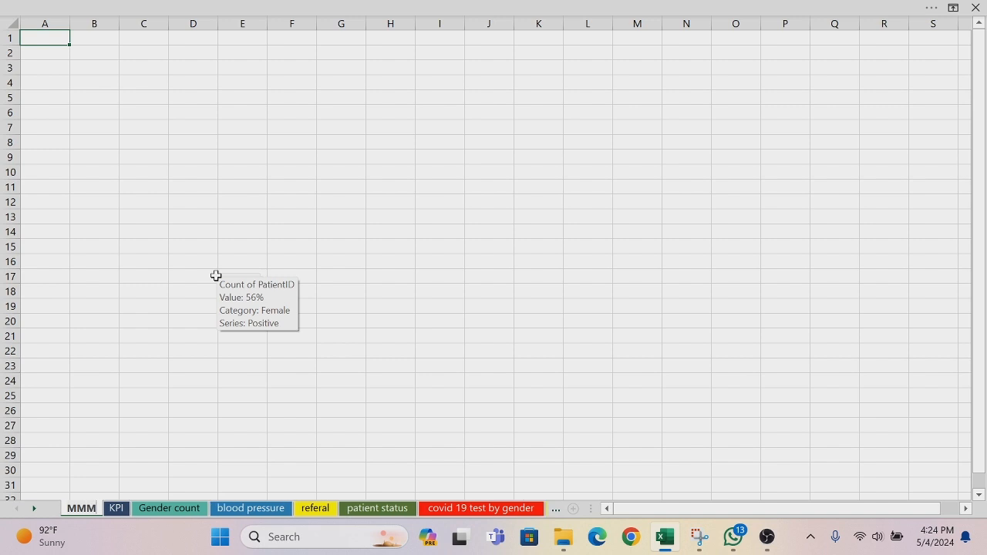
Step: Delete the blank MMM worksheet from the workbook
key("Return")
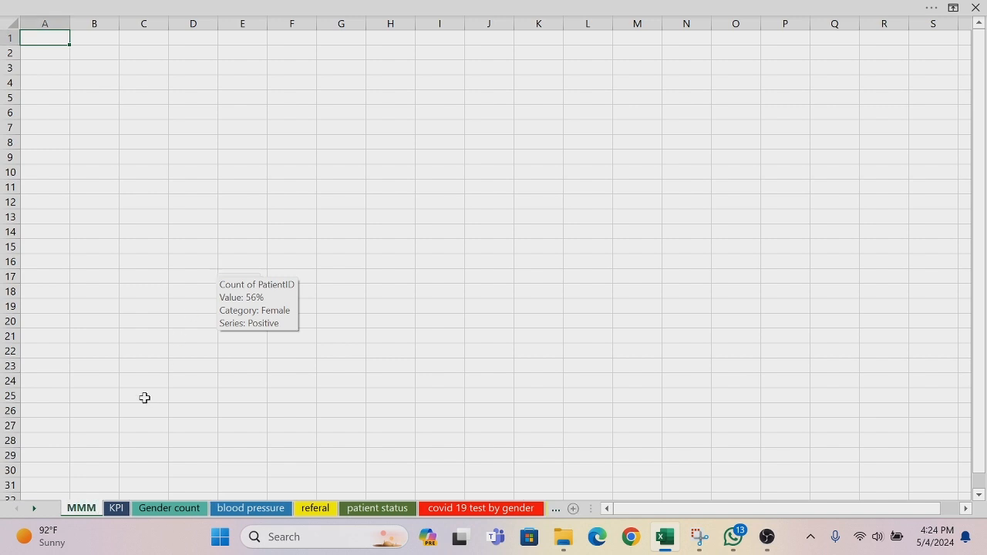
right_click(81, 508)
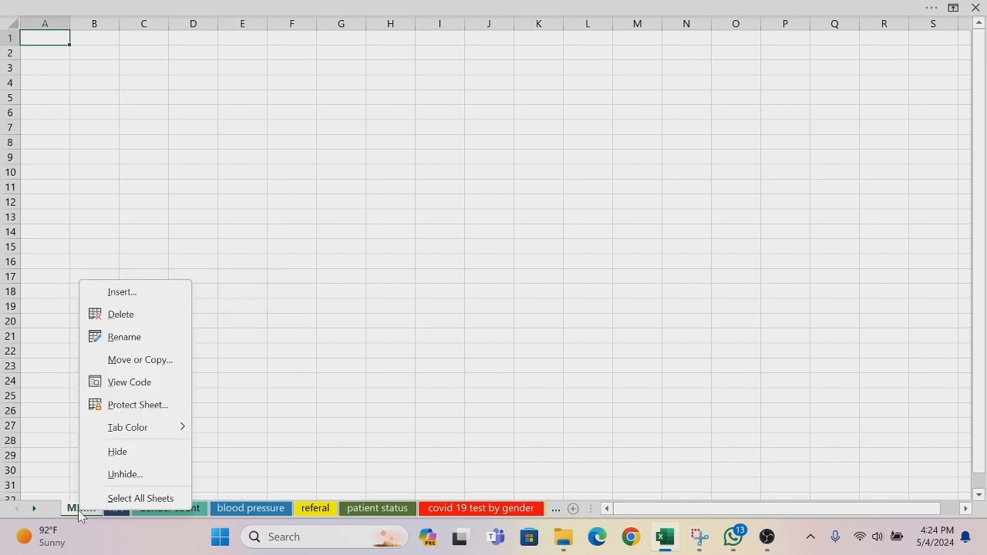
left_click(143, 317)
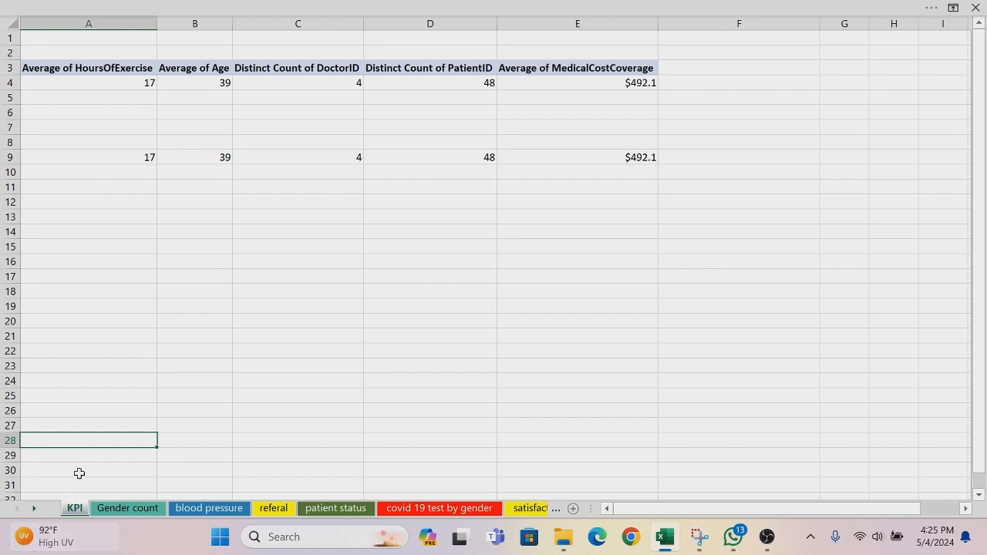
Step: Insert a new blank worksheet in front of the KPI sheet
right_click(72, 515)
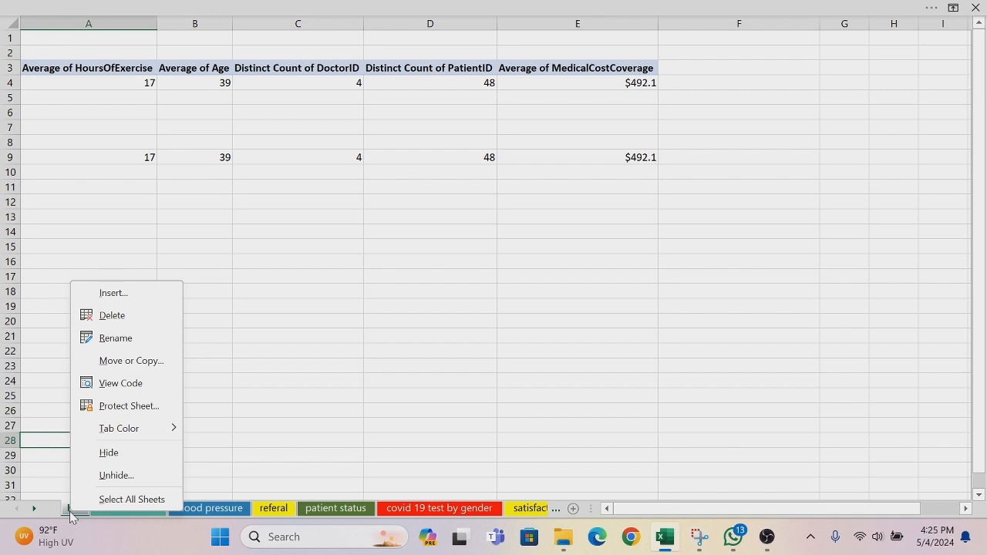
left_click(114, 296)
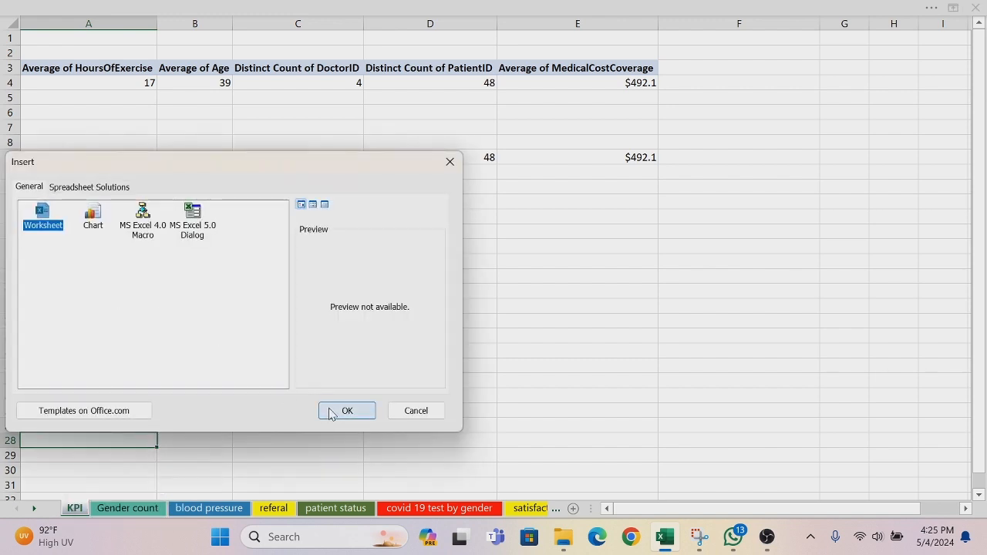
left_click(346, 411)
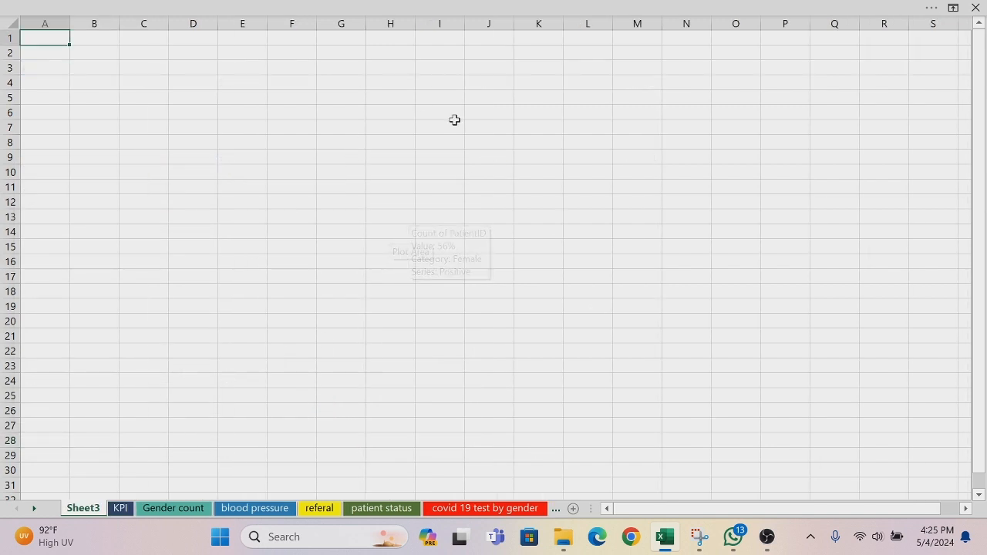
Step: Rename the new worksheet as DASHBOARD1
double_click(100, 511)
key("BackSpace")
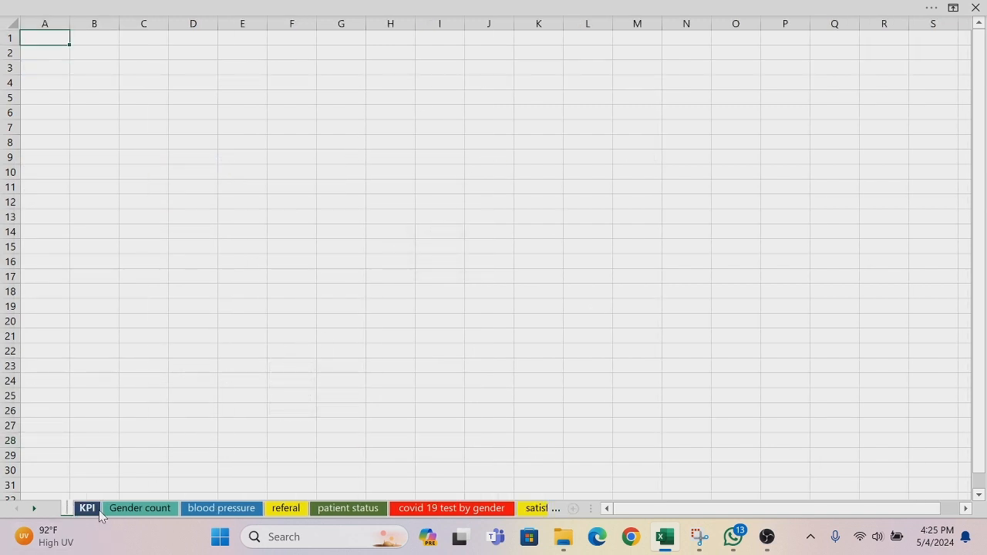
type("DAS")
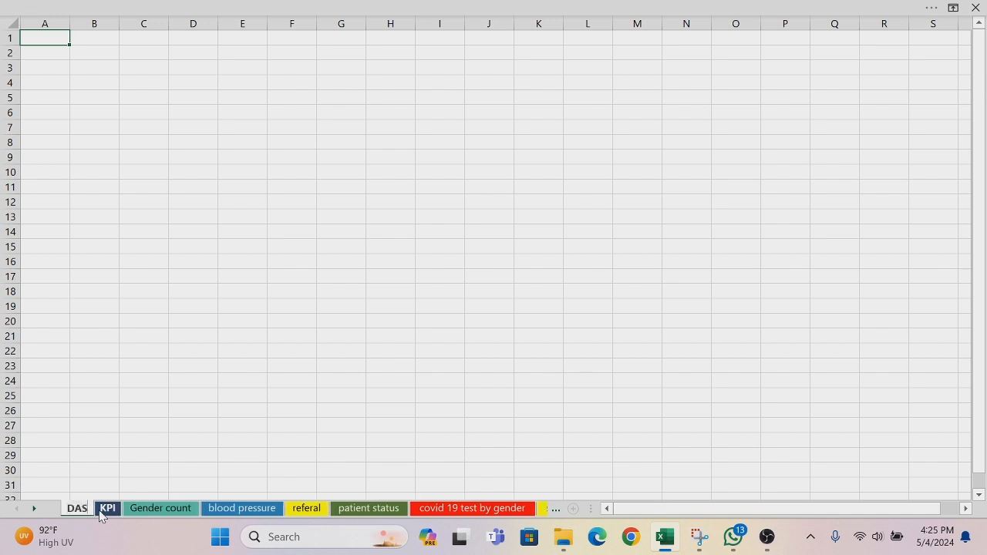
type("BOARD")
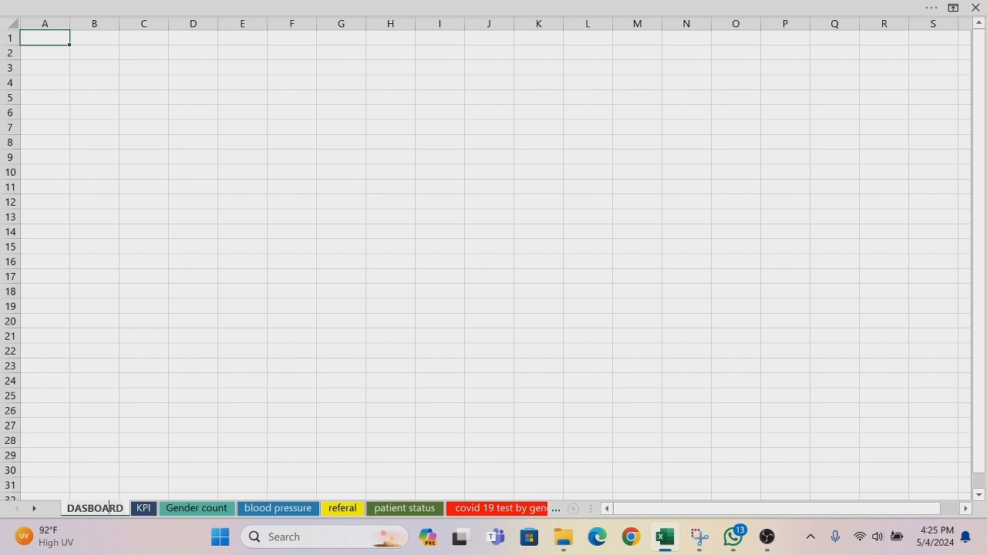
type("H")
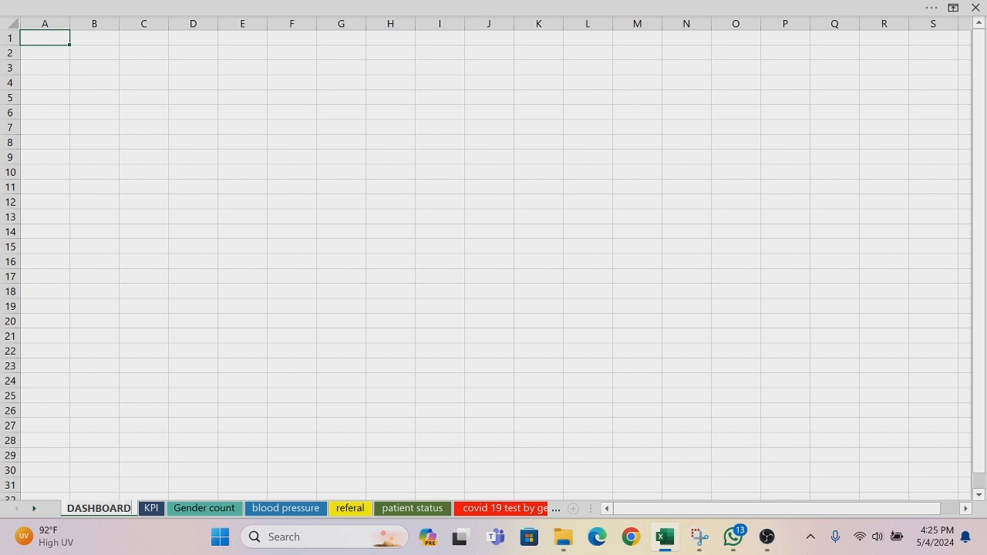
type("1")
key("Return")
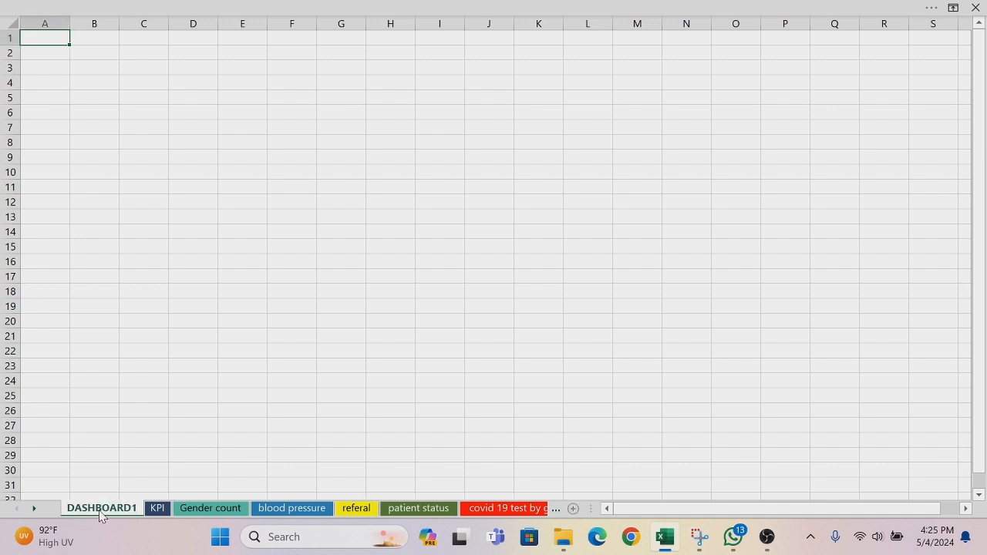
Step: Set the DASHBOARD1 sheet's tab color to the dark gold among the recent colors
right_click(101, 514)
mouse_move(202, 428)
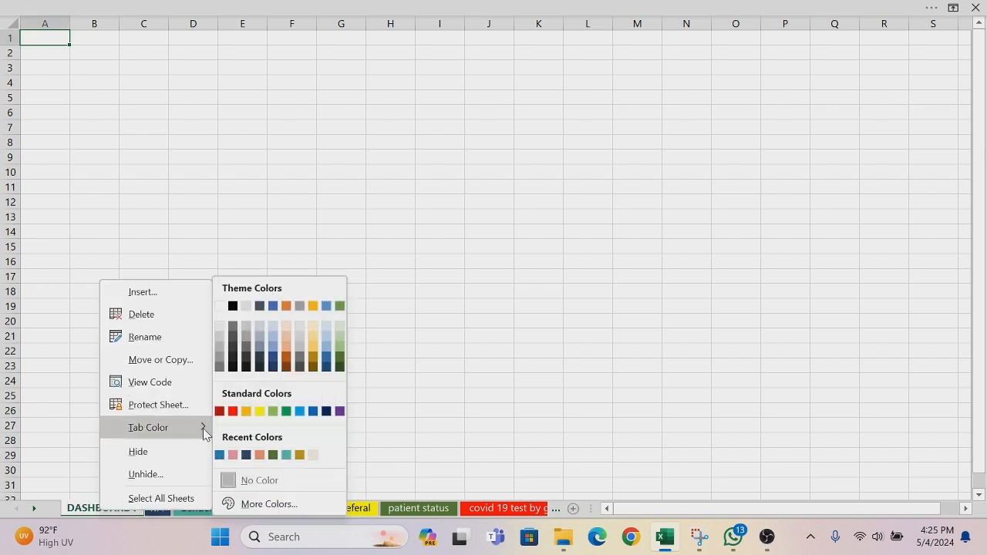
left_click(299, 455)
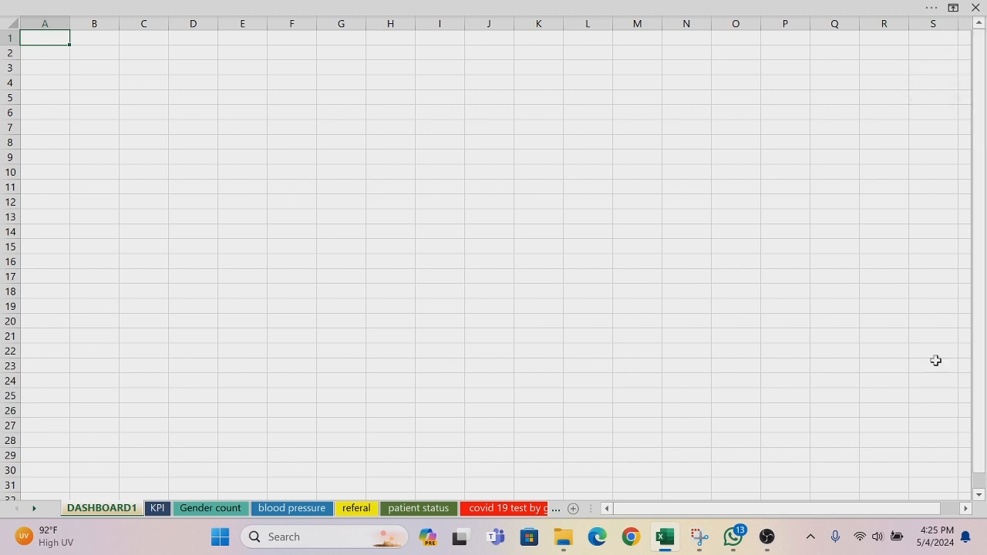
Step: Hide all columns from U to the last column of the DASHBOARD1 sheet
left_click(966, 508)
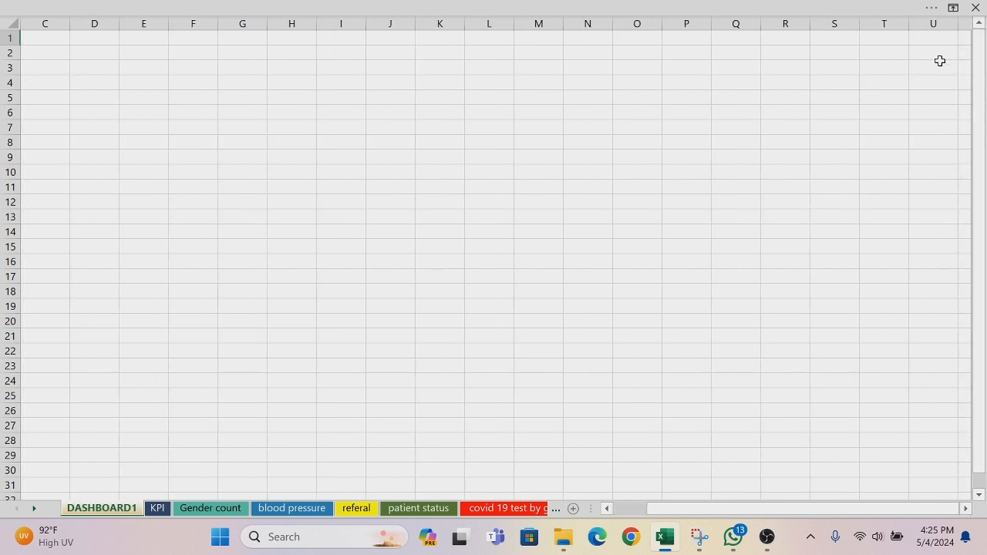
left_click(930, 23)
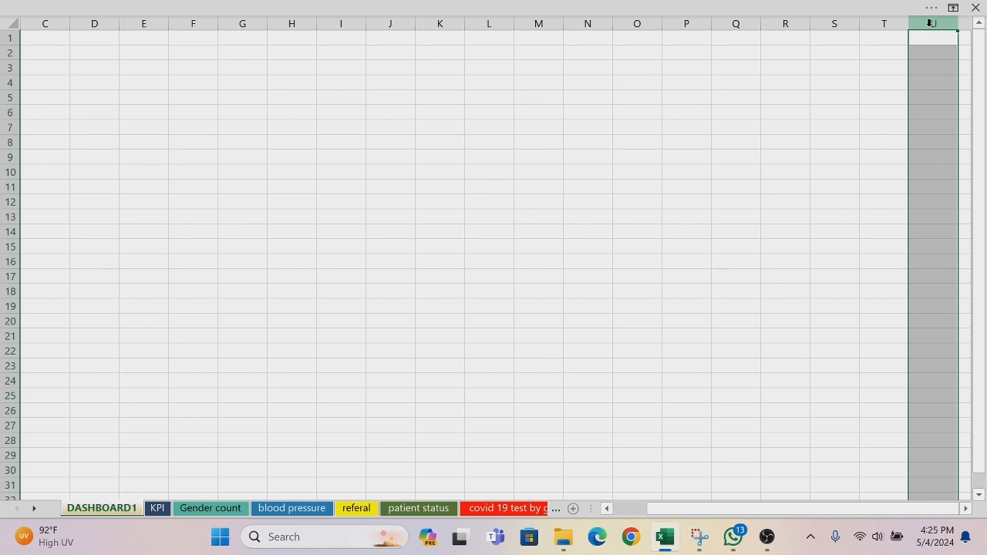
key("ctrl+shift+Right")
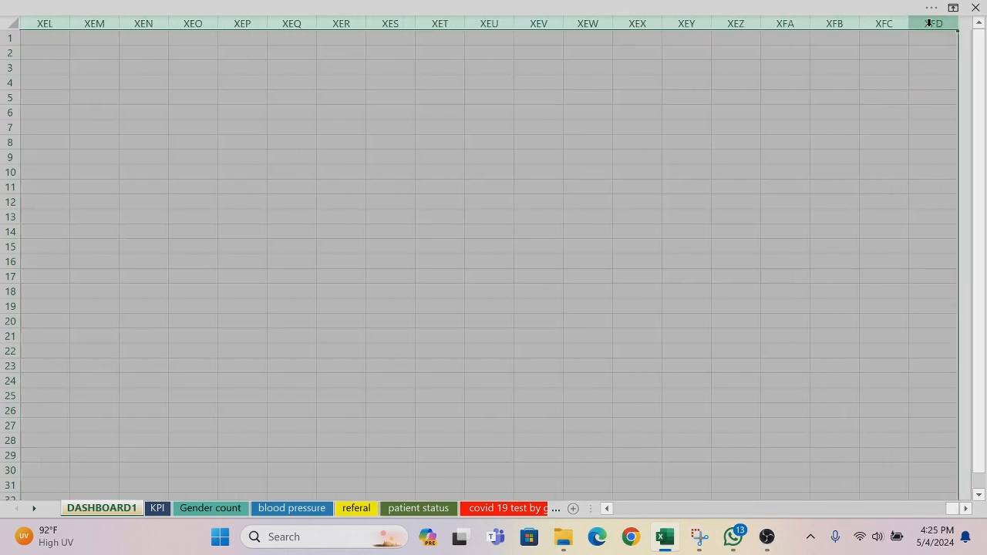
right_click(929, 23)
left_click(823, 270)
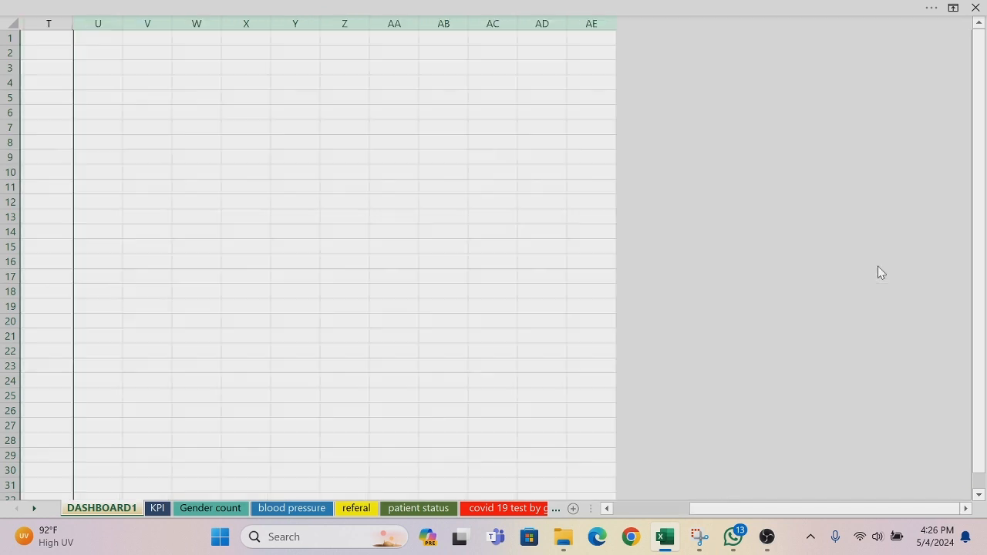
Step: Hide all rows from 35 to the last row of the DASHBOARD1 sheet
left_click(606, 510)
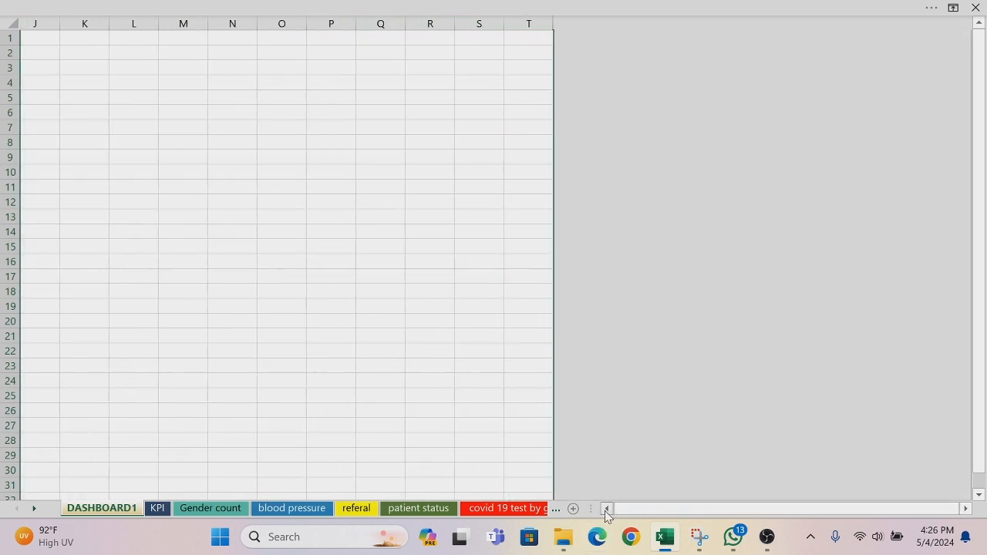
left_click(606, 510)
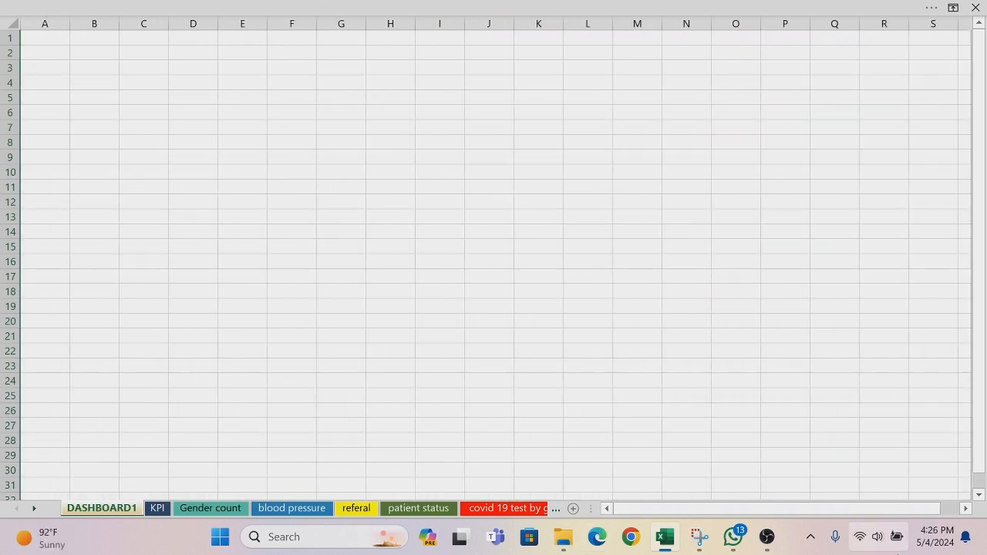
left_click(979, 495)
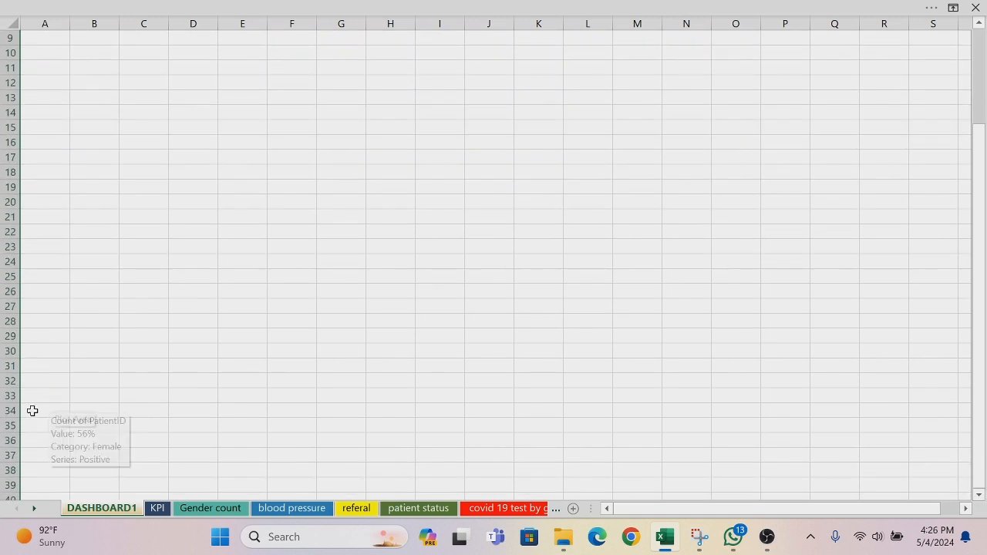
left_click(6, 426)
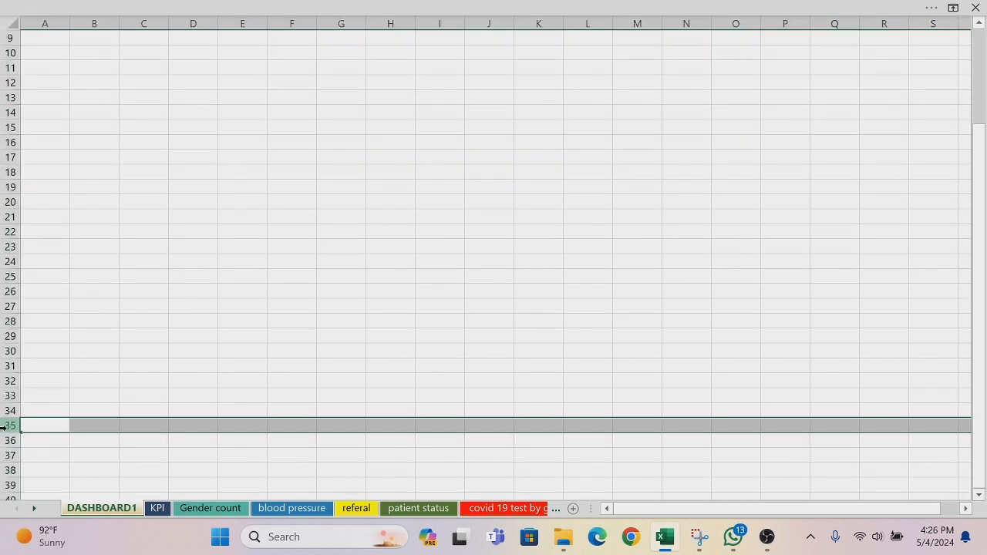
key("ctrl+shift+Down")
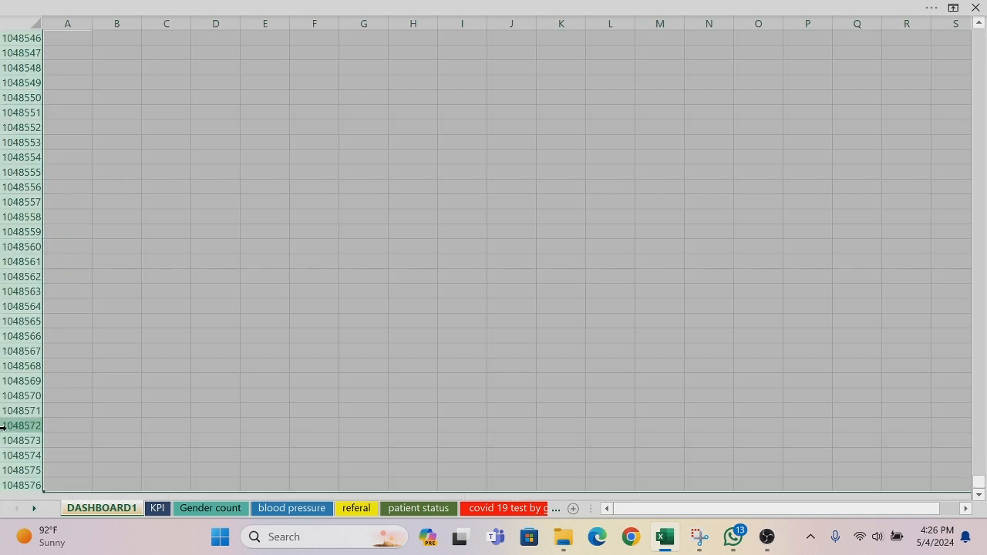
right_click(6, 426)
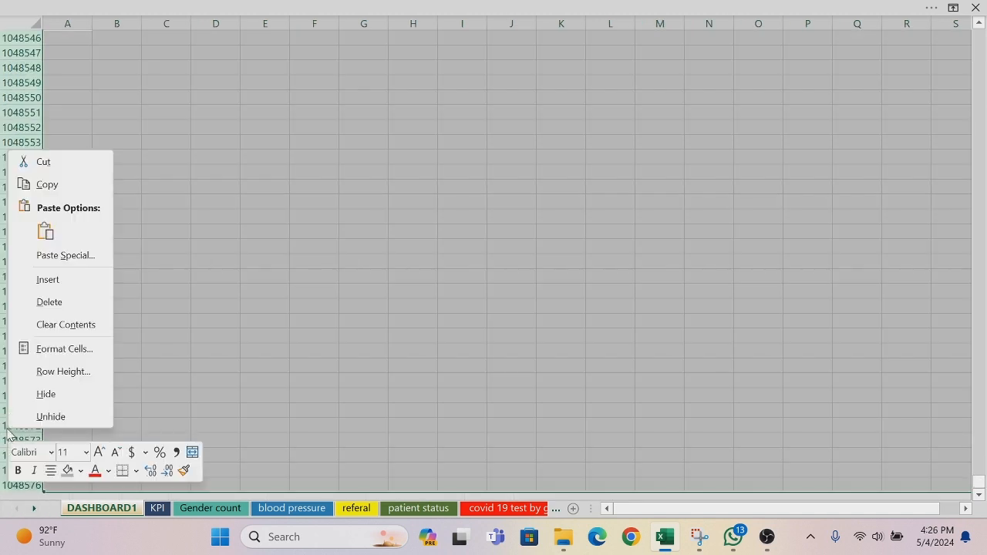
left_click(44, 394)
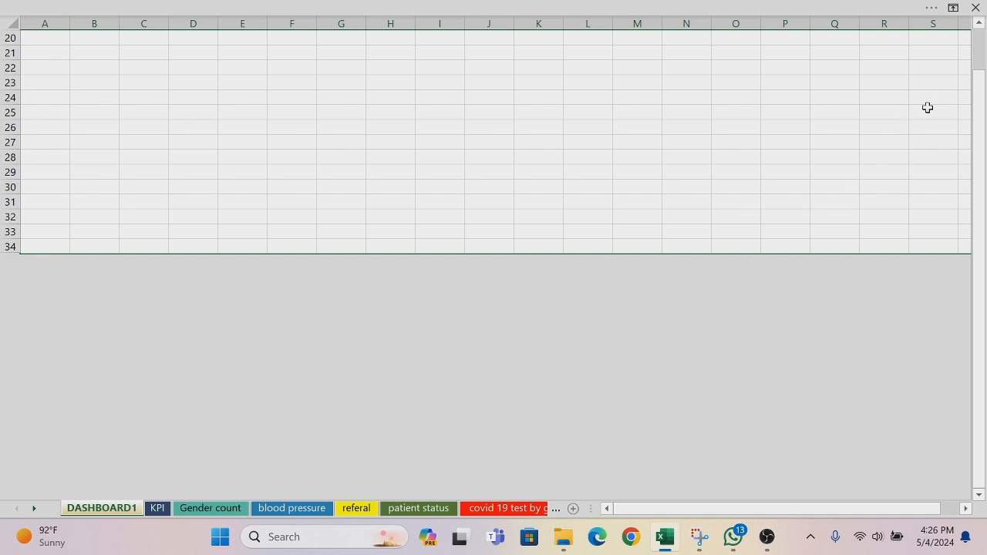
Step: Turn off the headings and gridlines on the DASHBOARD1 sheet, and return to the full-screen view with the ribbon hidden
left_click_drag(979, 108, 979, 66)
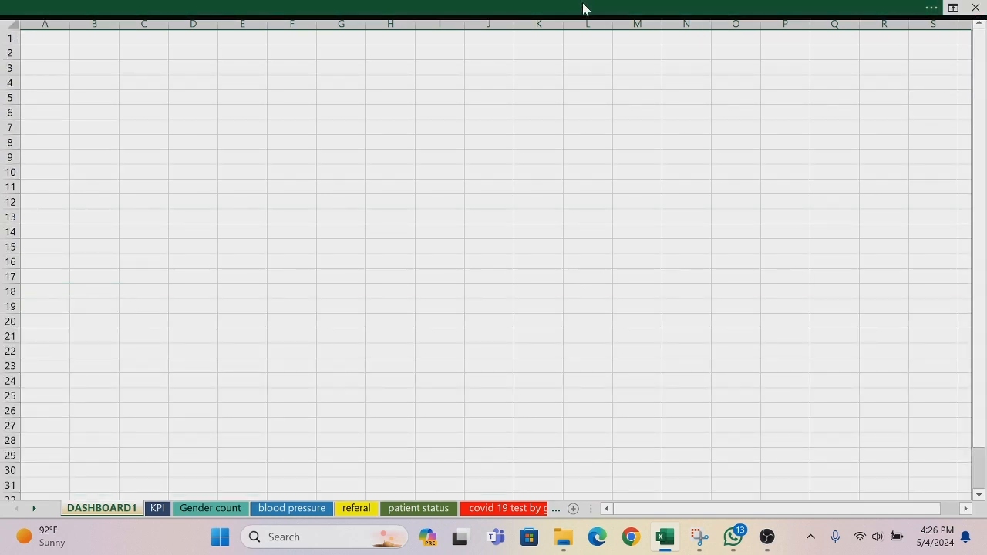
left_click(584, 8)
left_click(436, 41)
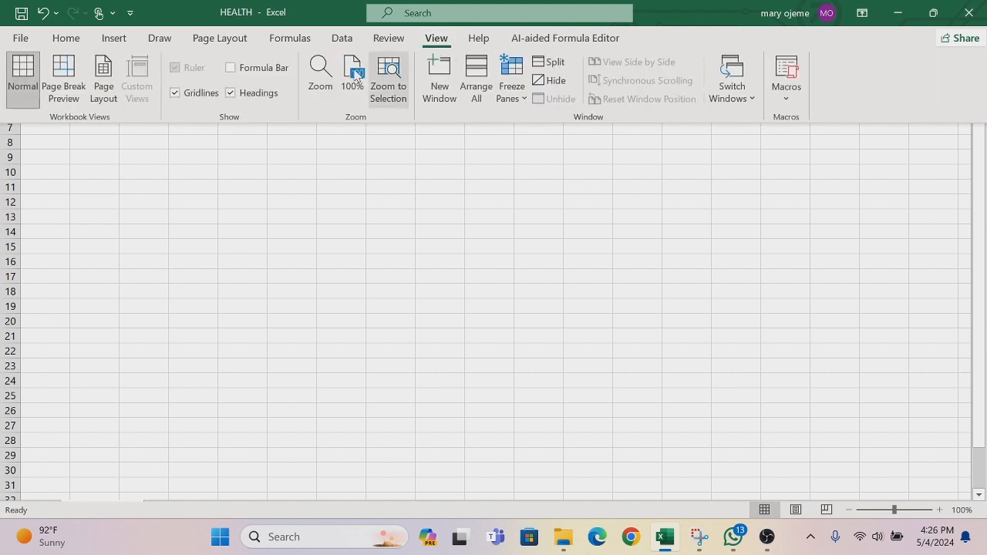
left_click(231, 93)
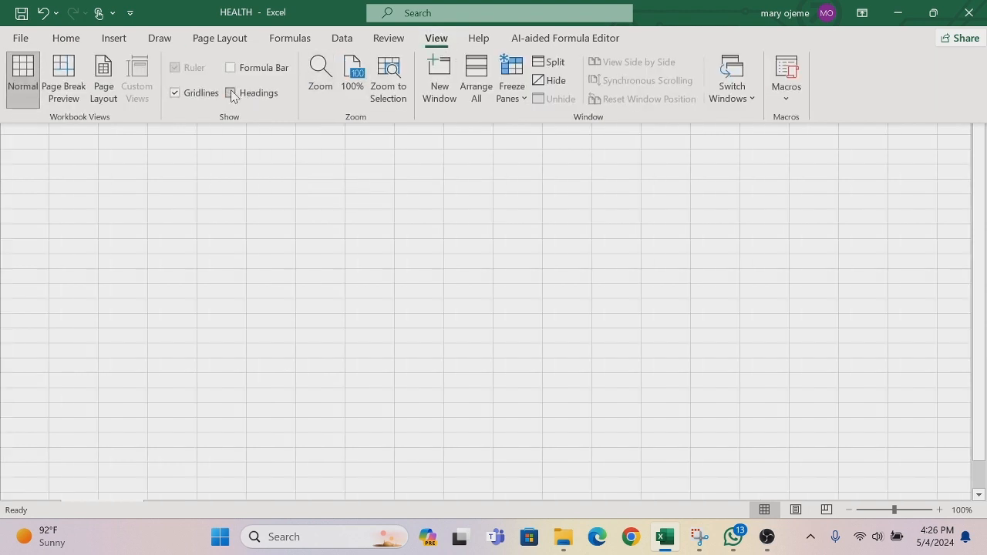
left_click(176, 99)
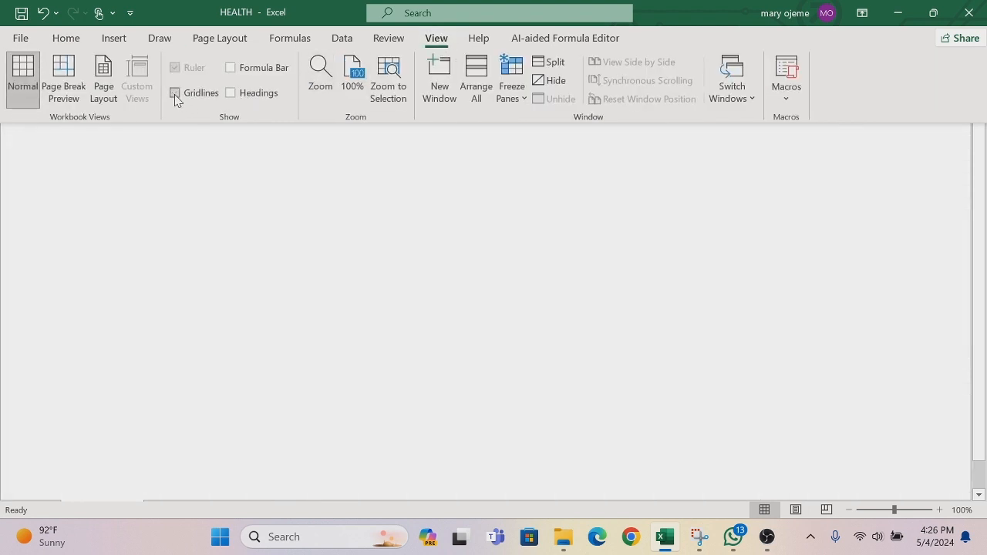
key("ctrl+shift+F1")
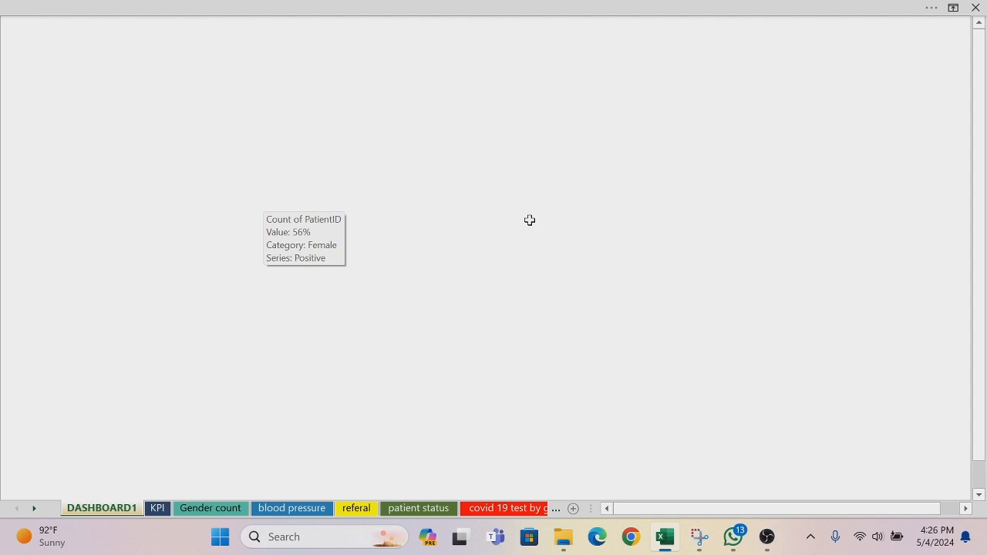
Step: Fill the whole DASHBOARD1 sheet with the color White, Background 1, Darker 25%
key("ctrl+a")
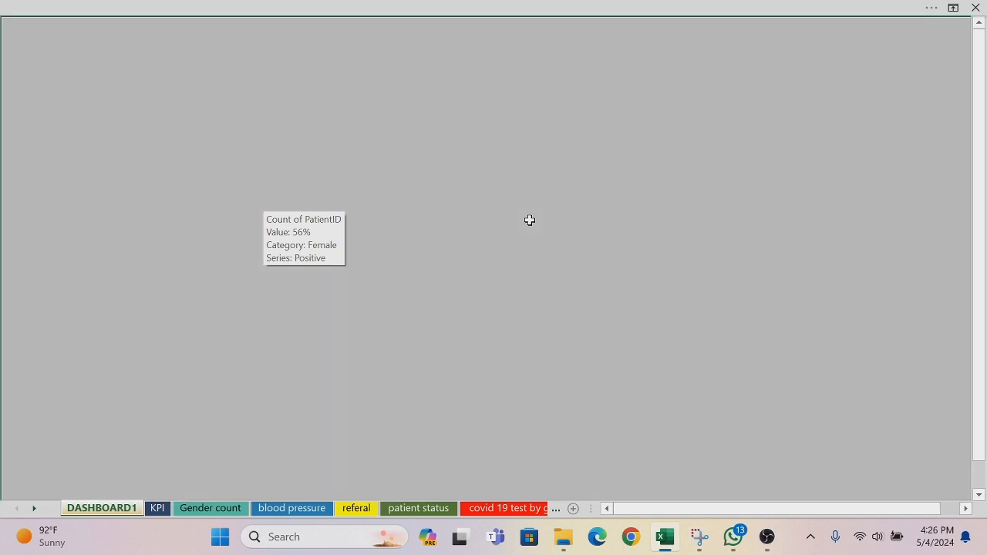
right_click(530, 220)
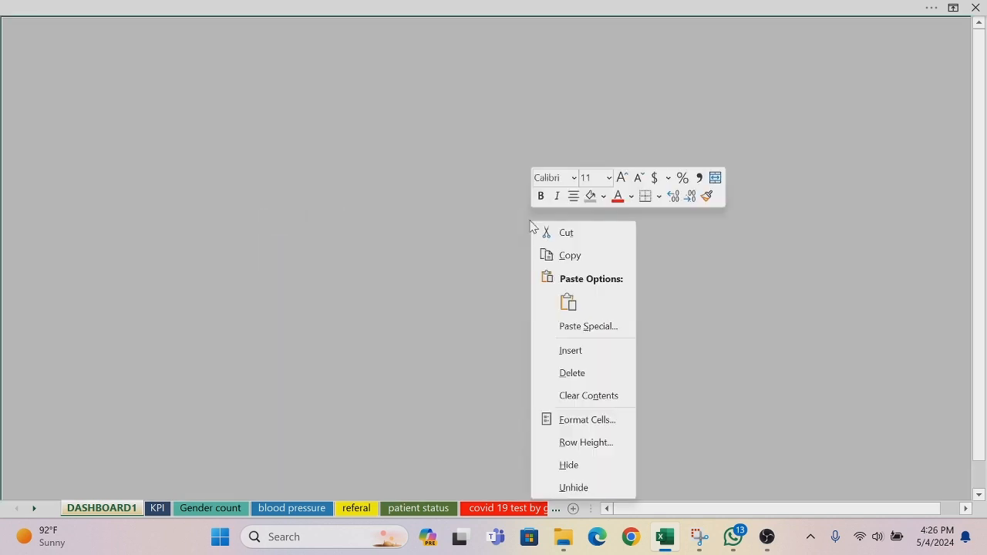
left_click(604, 197)
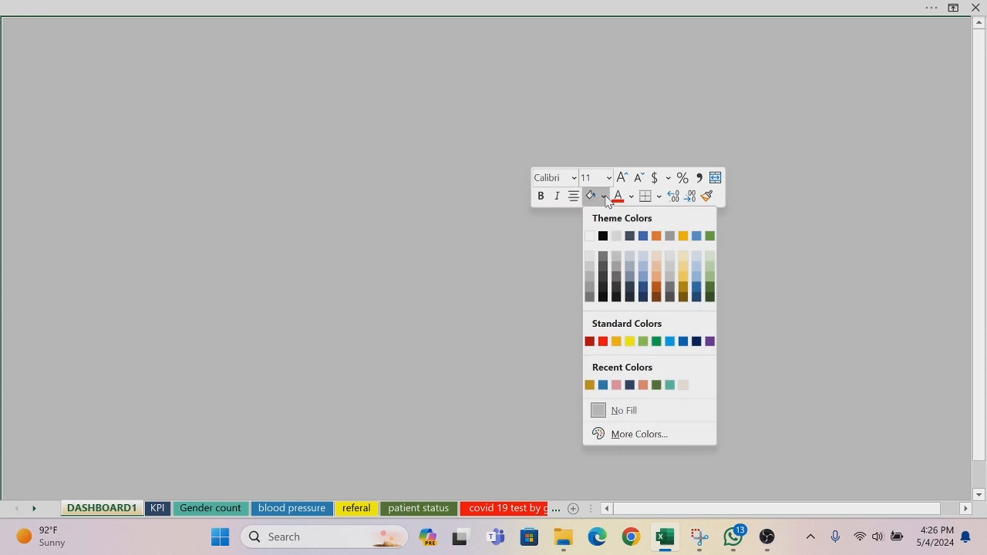
left_click(592, 278)
scroll(590, 272, "down", 3)
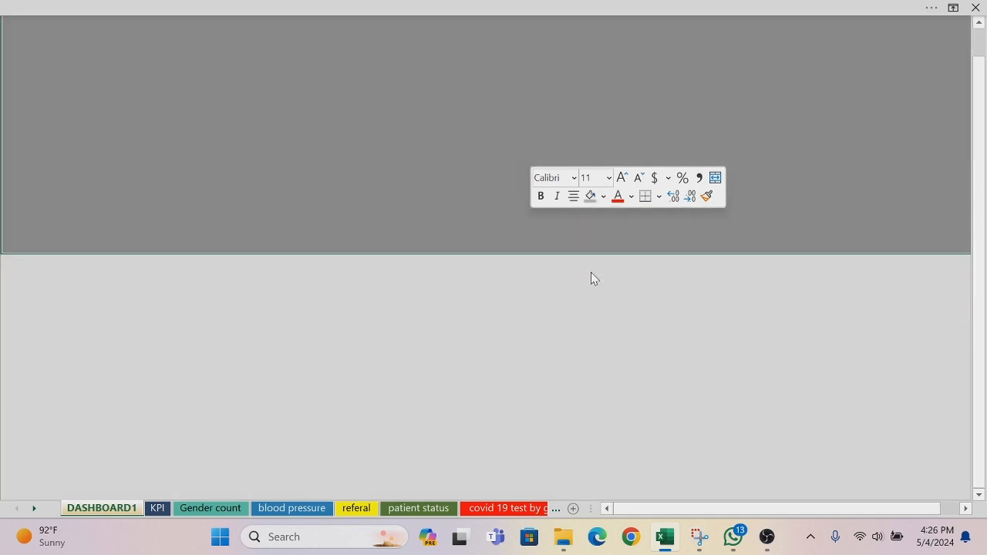
scroll(979, 31, "up", 5)
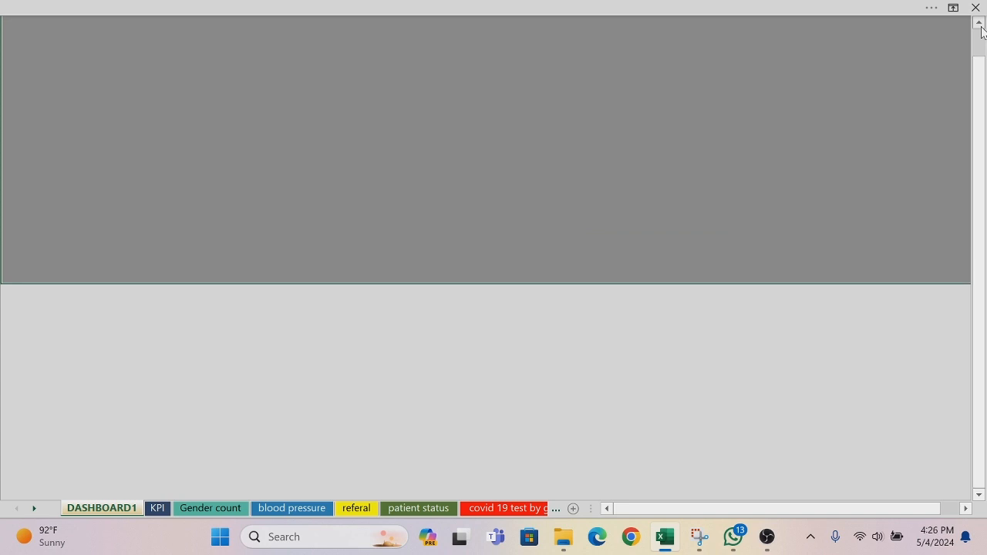
scroll(981, 31, "up", 2)
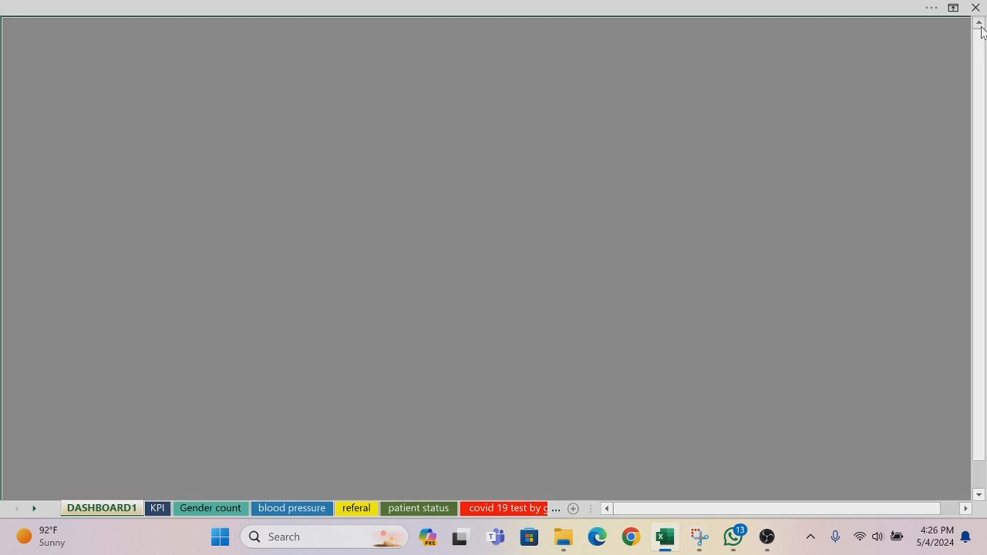
Step: Draw a large rounded-corner rectangle on the DASHBOARD1 sheet, slightly left of the middle
left_click(322, 12)
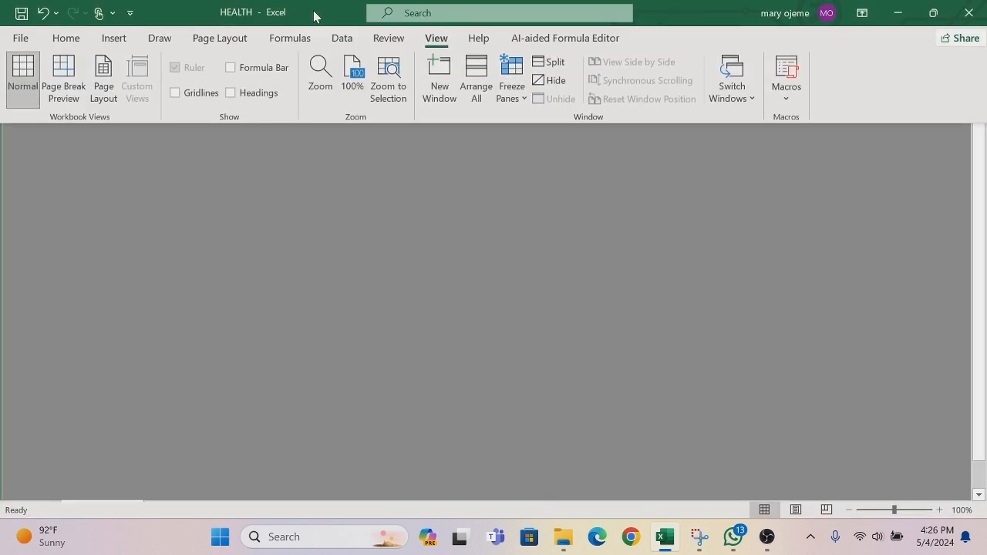
left_click(116, 38)
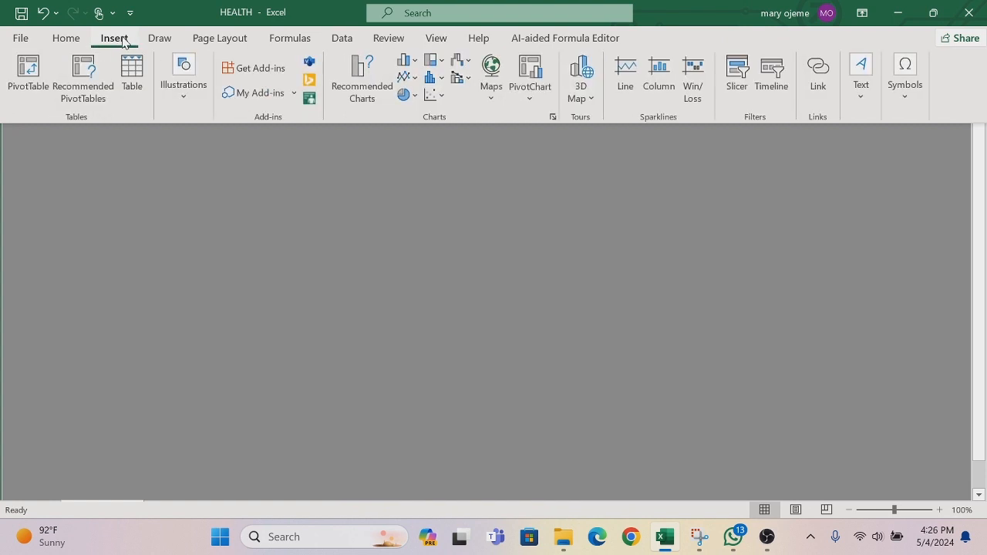
left_click(183, 96)
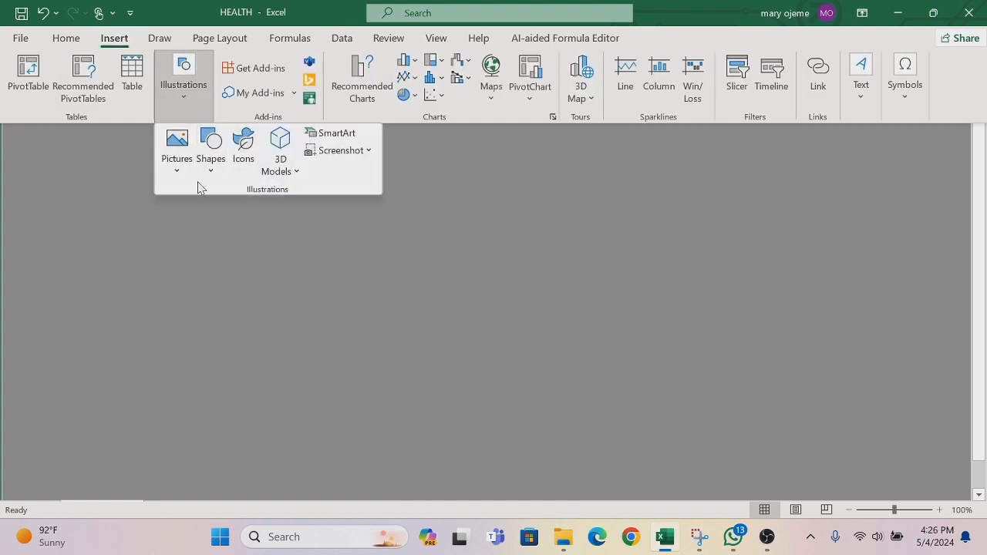
left_click(211, 171)
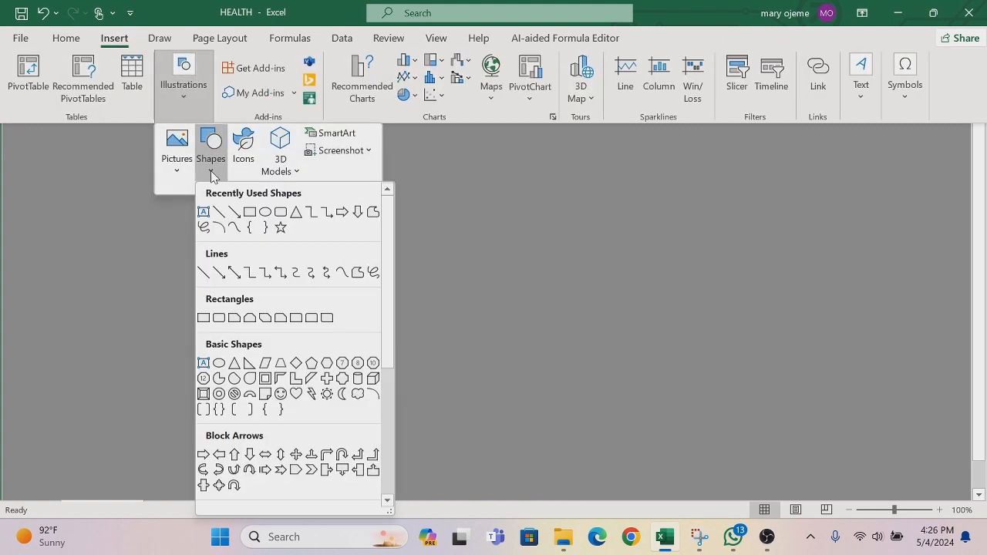
left_click(281, 212)
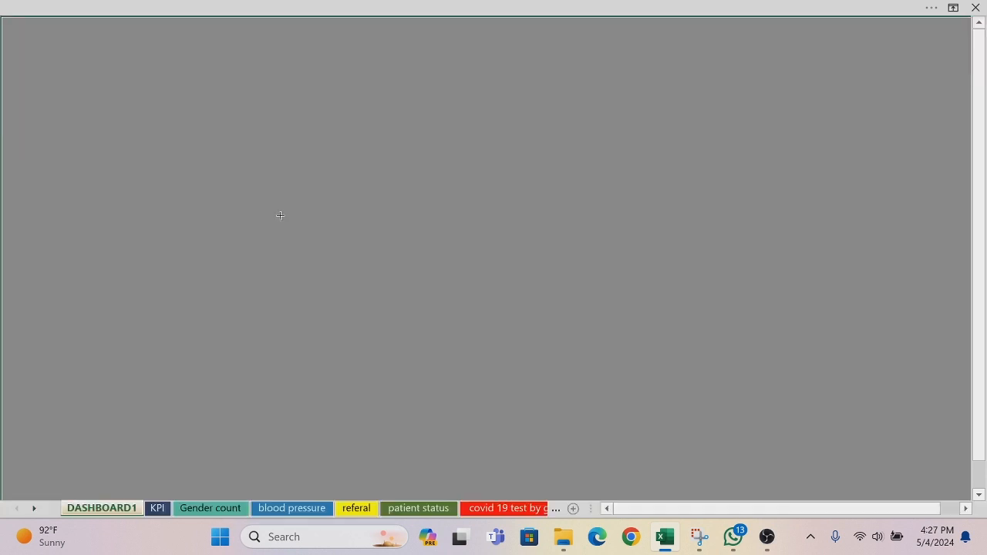
left_click_drag(262, 111, 524, 330)
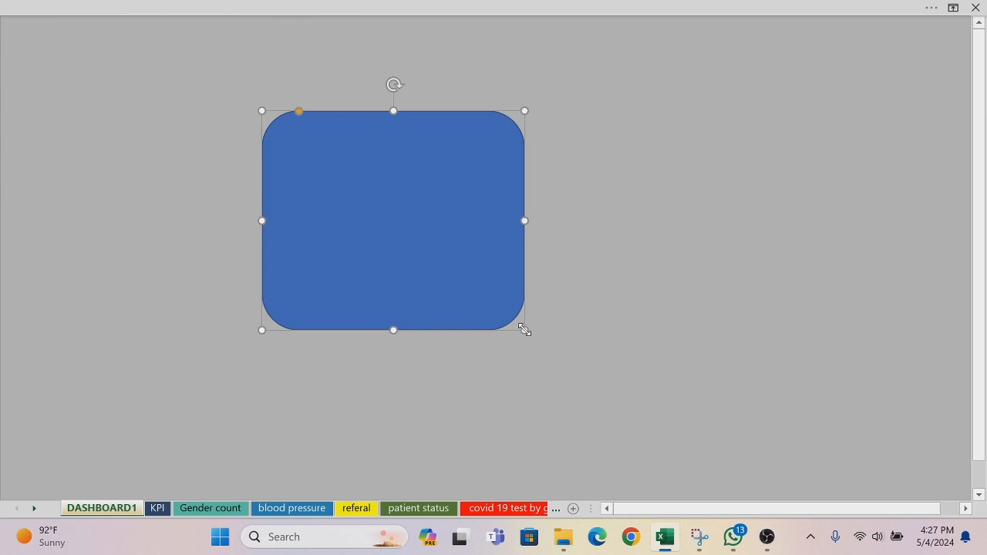
Step: Remove the rounded rectangle's outline and fill it with white
right_click(454, 229)
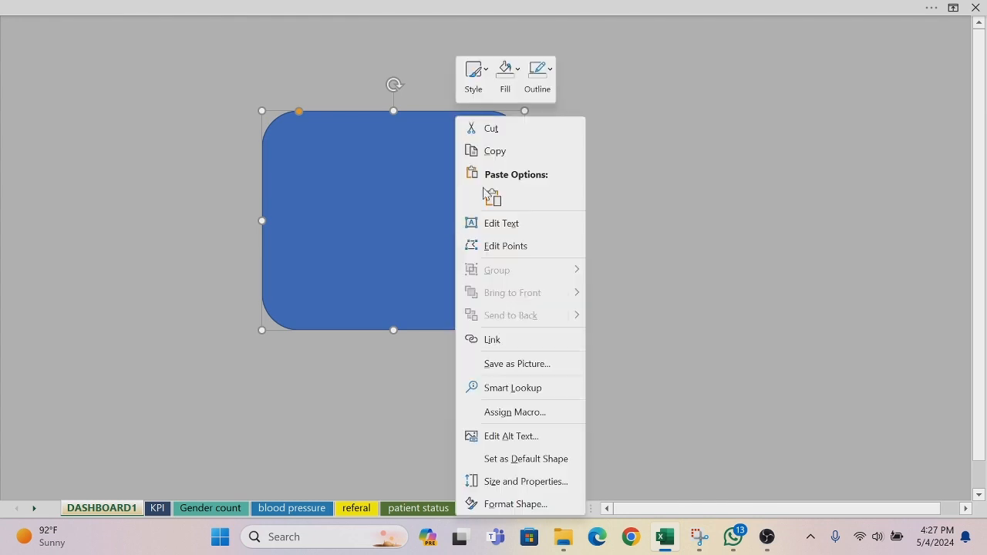
left_click(551, 72)
left_click(538, 330)
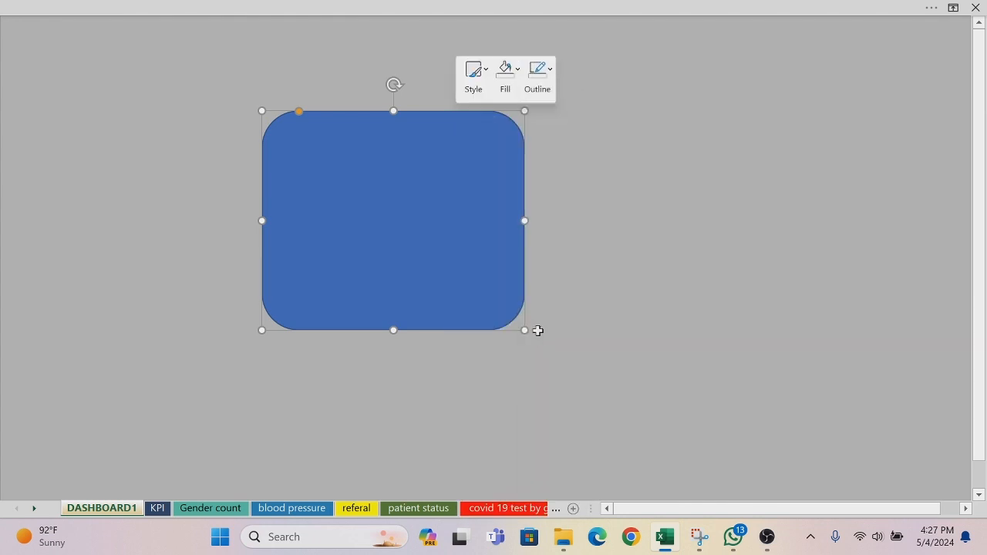
left_click(519, 74)
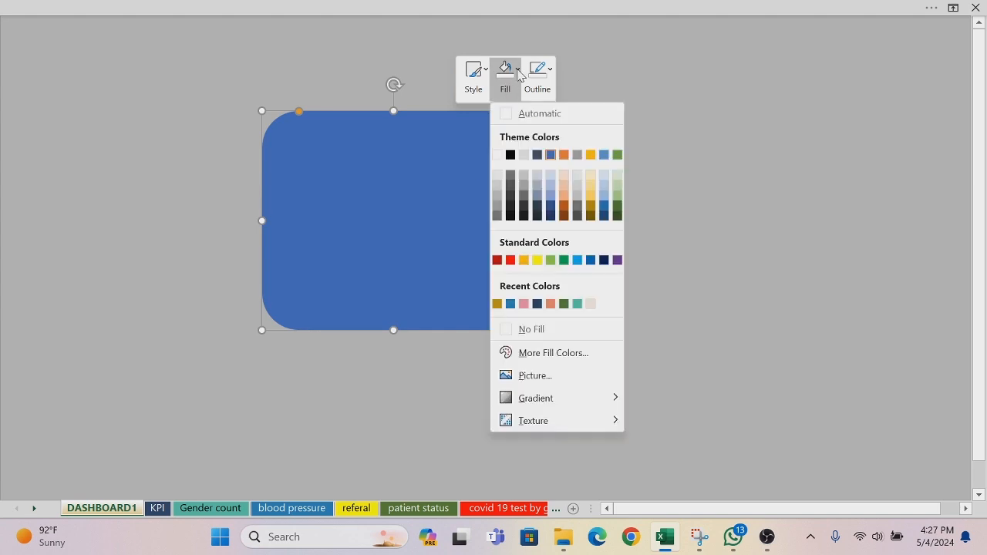
left_click(497, 155)
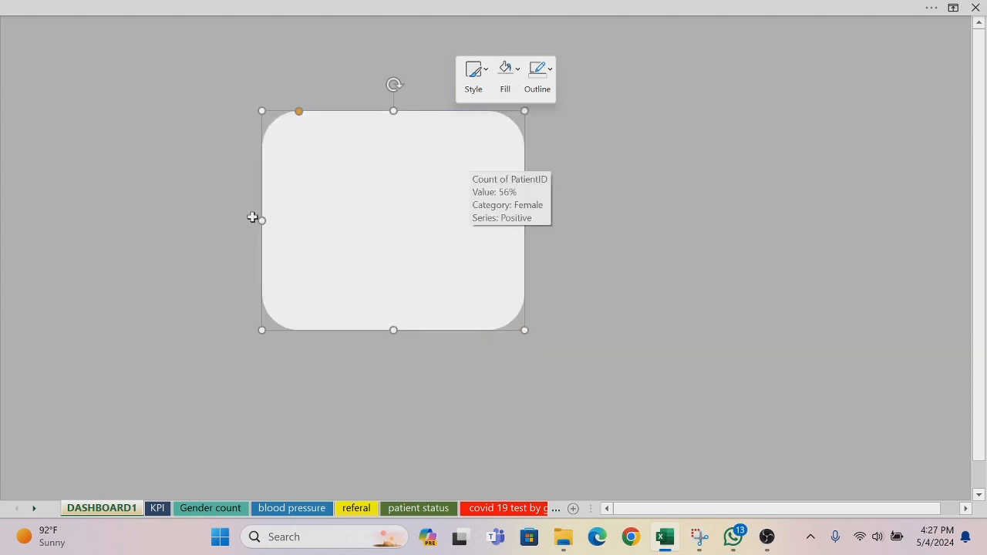
Step: Move the white rectangle to the sheet's right edge, stretch it into a tall panel, and reduce its corner rounding
left_click_drag(262, 221, 788, 218)
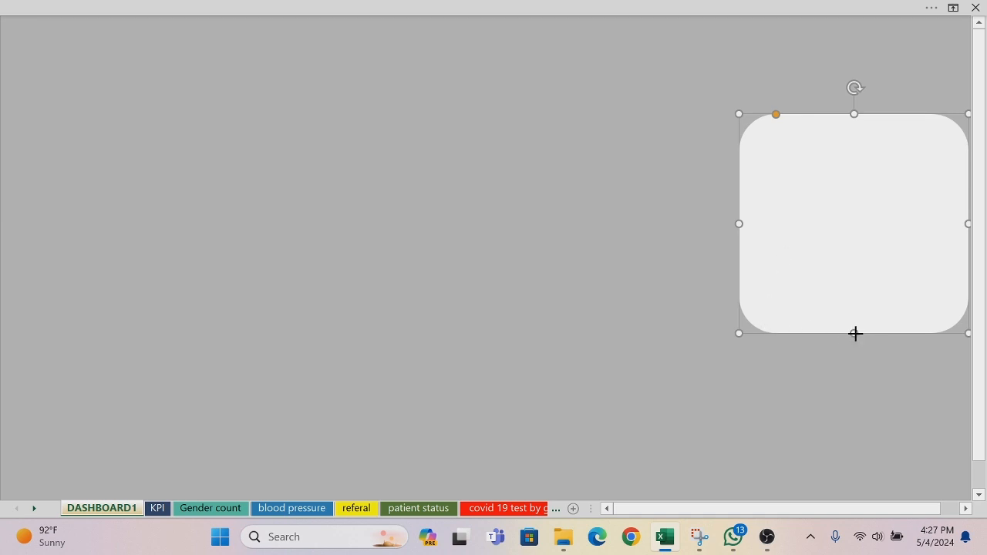
left_click_drag(855, 333, 854, 484)
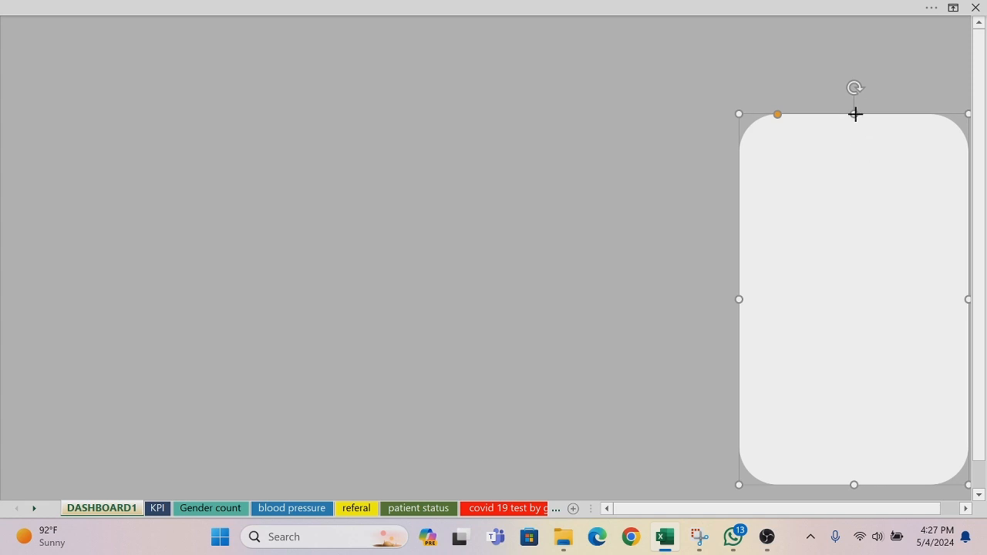
left_click_drag(854, 114, 848, 89)
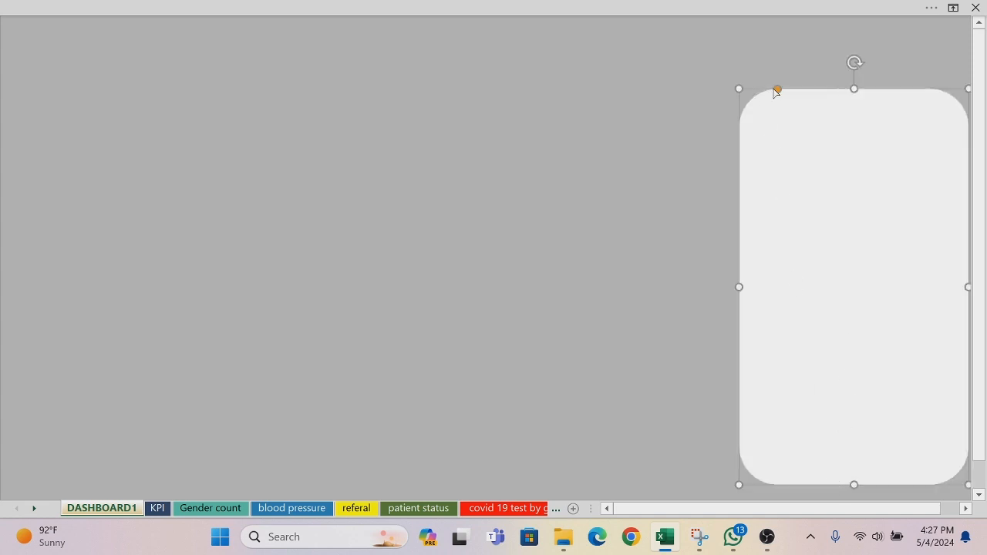
left_click_drag(779, 90, 761, 89)
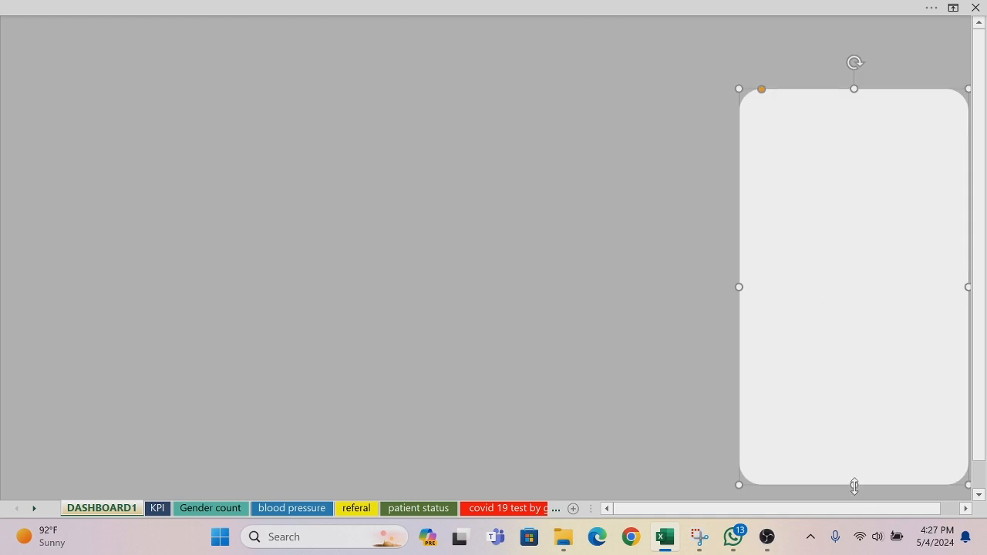
left_click_drag(854, 485, 854, 490)
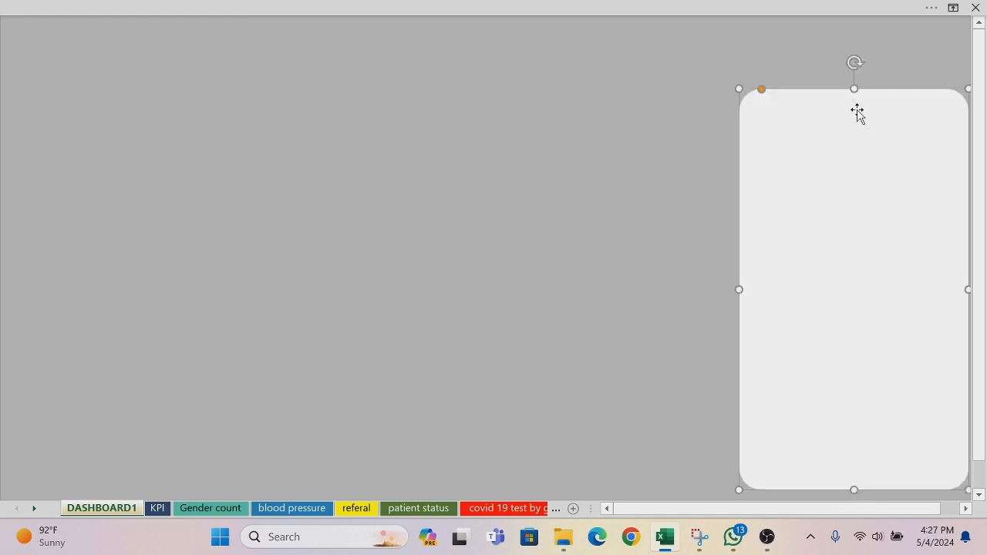
Step: Extend the panel's top edge slightly, nudge it down to the sheet's bottom edge, and widen it a little to the left
left_click_drag(854, 87, 853, 75)
key("Down")
key("Down")
key("Down")
key("Down")
key("Down")
key("Down")
key("Down")
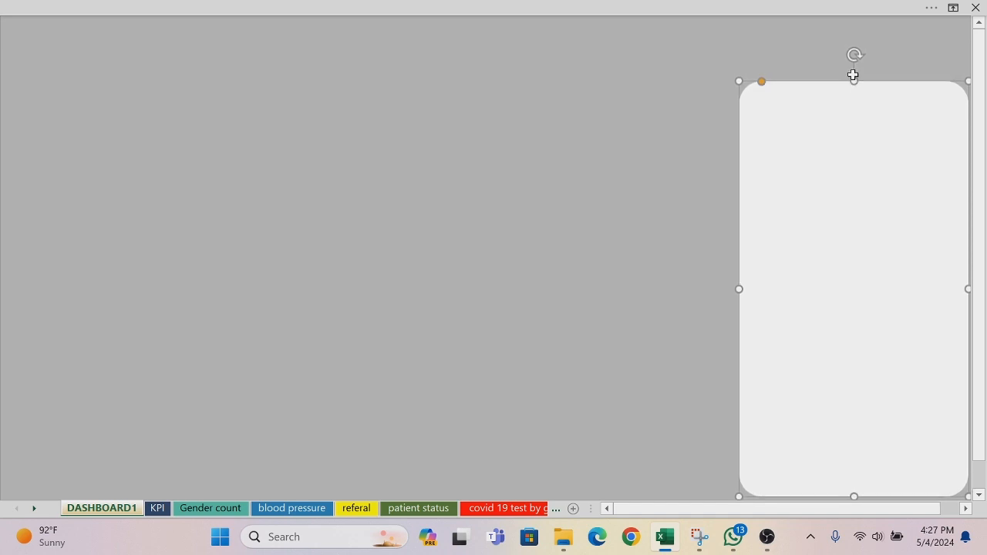
key("Down")
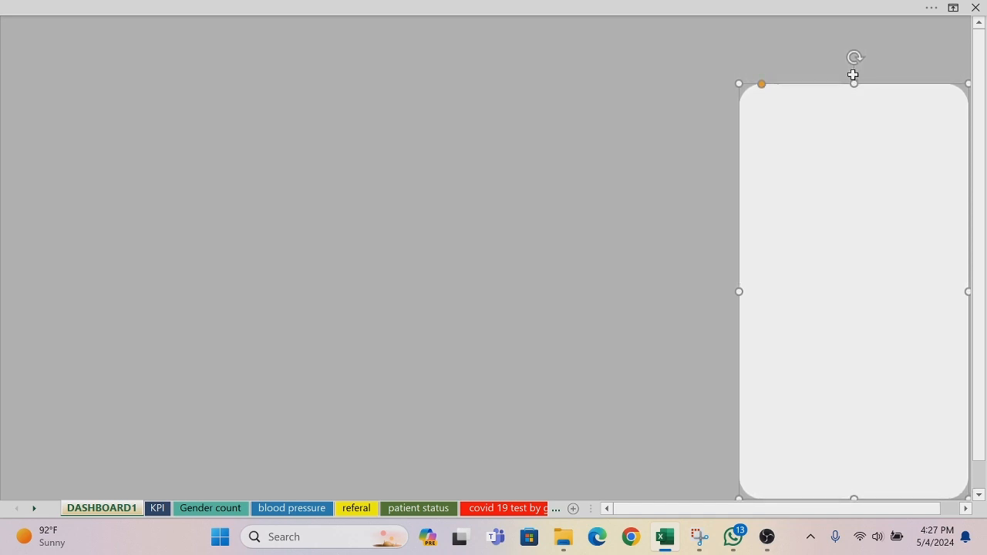
left_click(809, 51)
left_click(822, 165)
left_click_drag(740, 291, 733, 291)
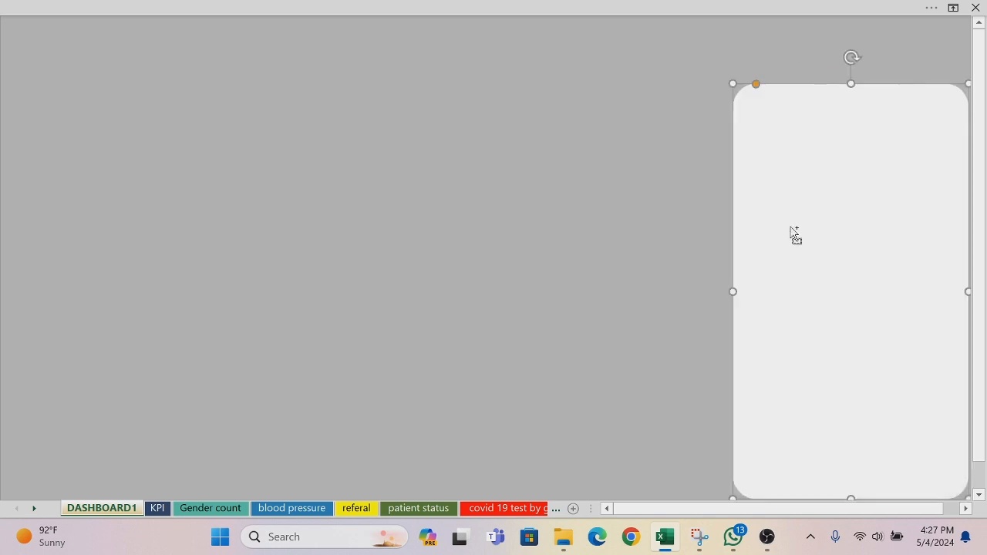
Step: Copy the tall white panel three times and place the copies to form a row of four across the sheet
left_click_drag(794, 235, 405, 247)
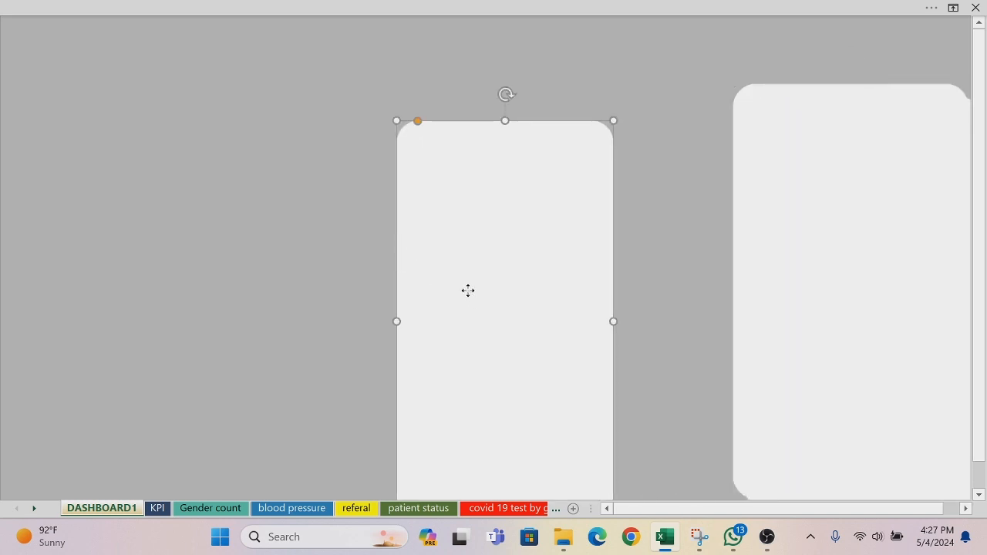
left_click_drag(467, 289, 72, 268)
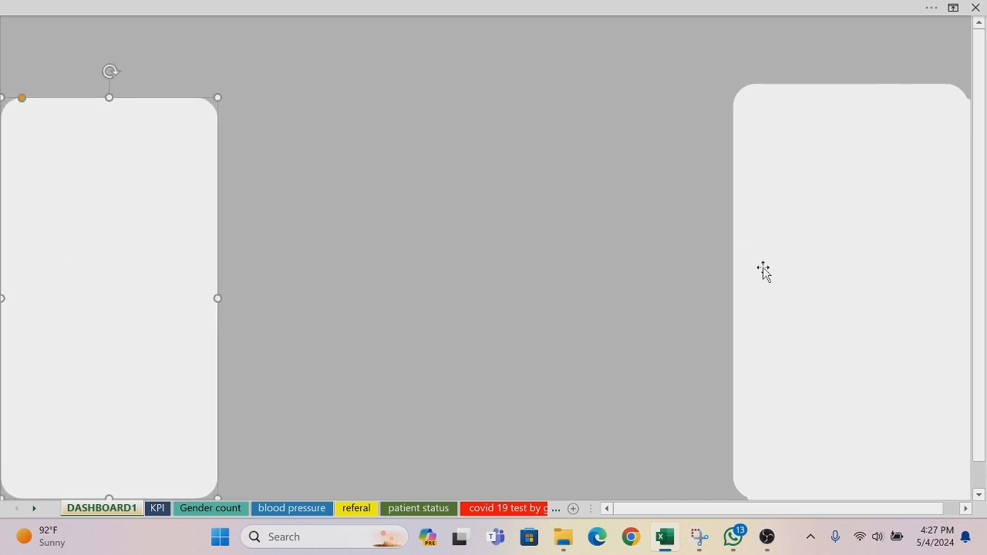
left_click_drag(763, 272, 248, 262)
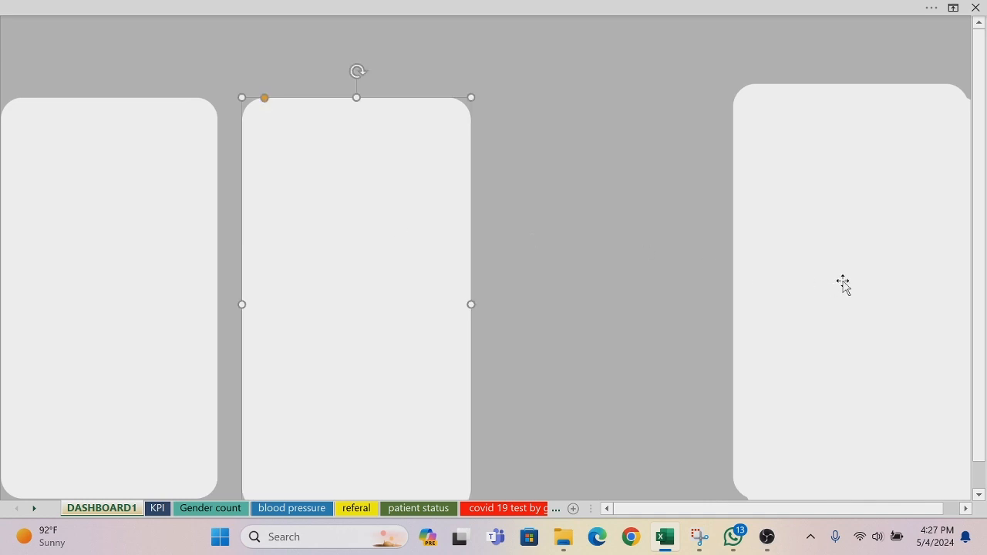
left_click_drag(843, 282, 581, 270)
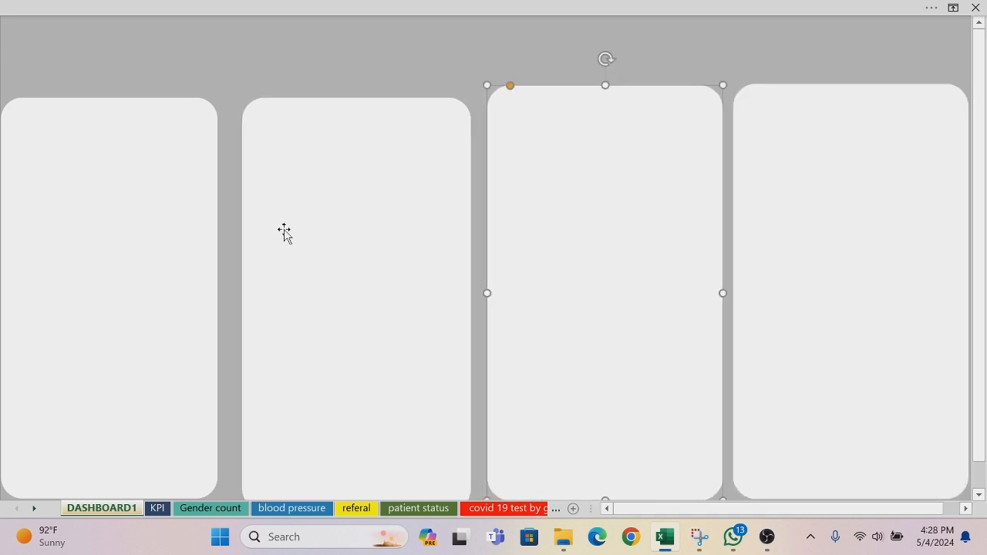
Step: Widen the first and second panels from the left on their right sides to narrow the gaps beside them
left_click(198, 243)
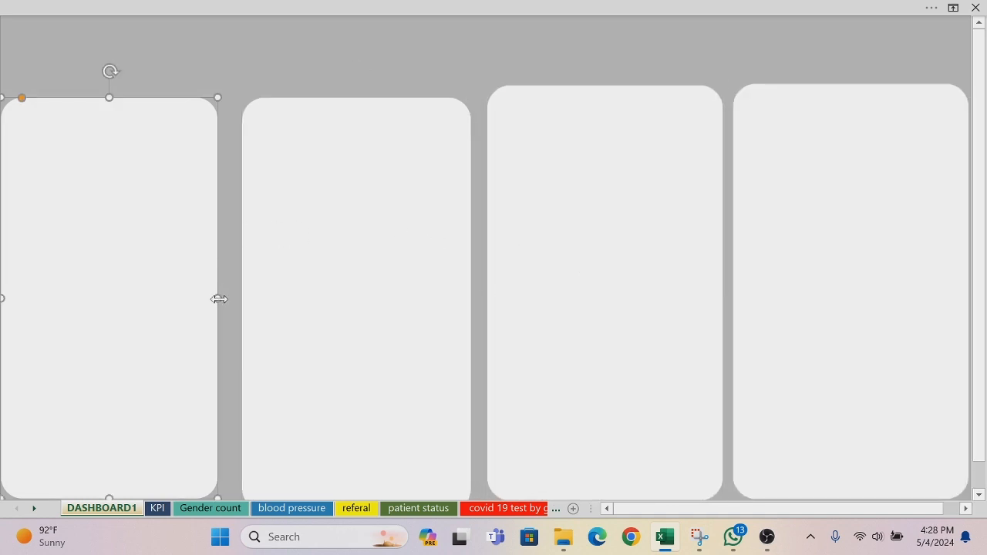
left_click_drag(218, 299, 232, 299)
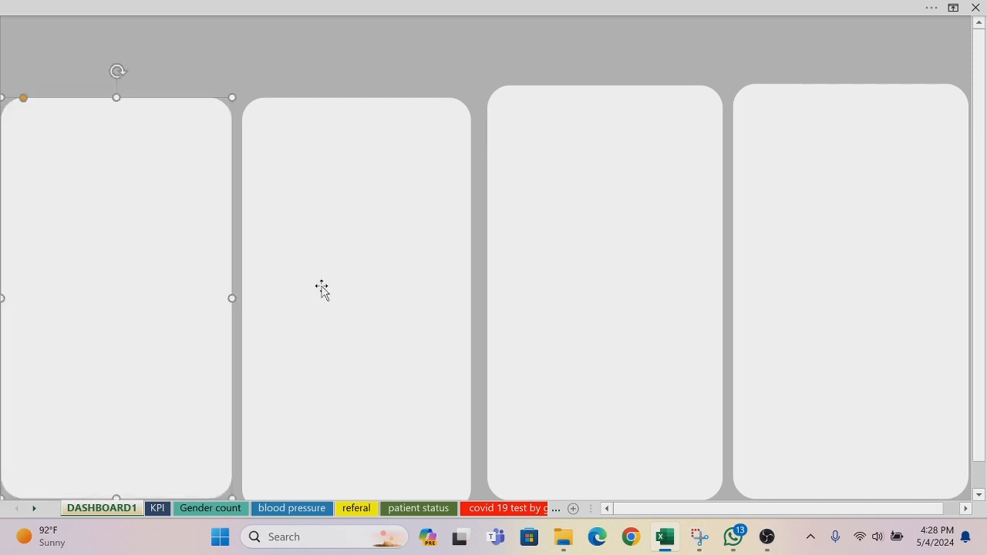
left_click(321, 287)
left_click_drag(473, 306, 479, 306)
Step: Nudge the second panel left toward the first one and up until its top lines up with the third panel
key("Left")
key("Left")
key("Left")
key("Left")
key("Left")
key("Left")
key("Left")
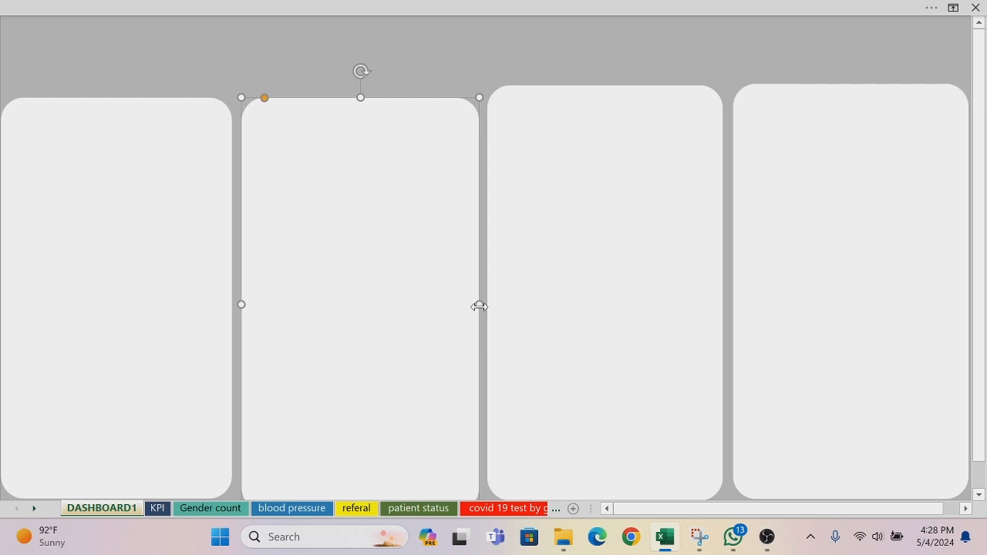
key("Up")
key("Up")
key("Up")
key("Up")
key("Up")
key("Up")
key("Up")
key("Up")
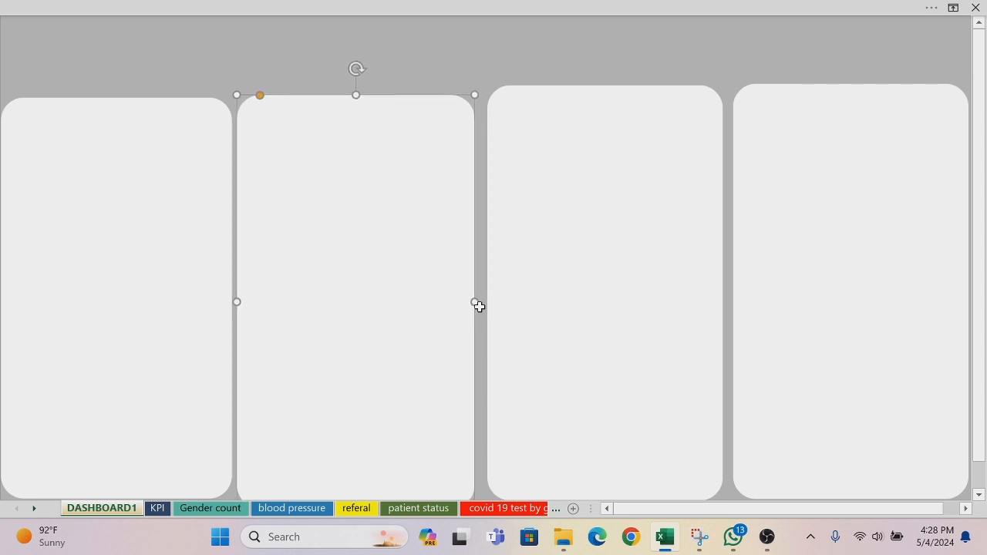
key("Up")
key("Up")
key("Up")
key("Up")
key("Up")
key("Up")
key("Up")
key("Up")
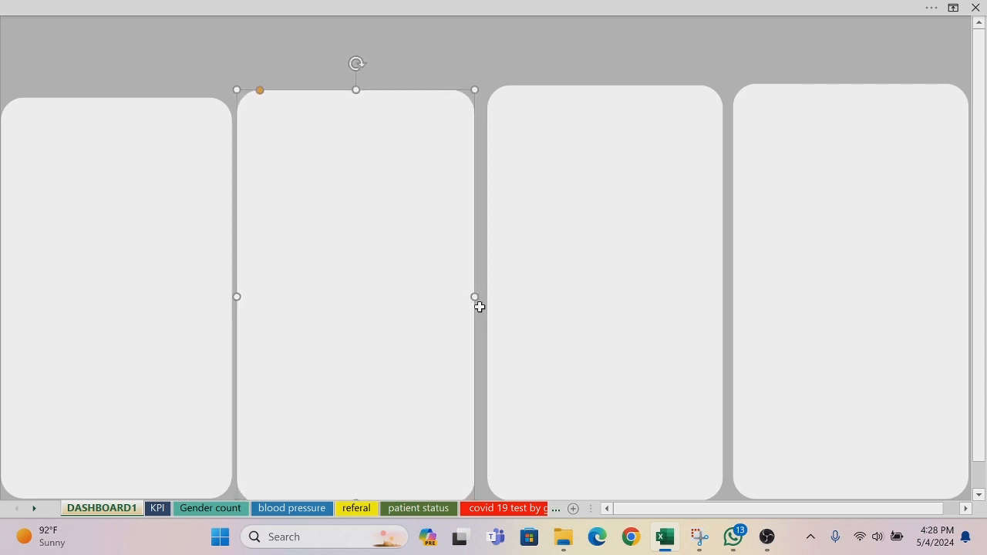
key("Up")
key("Up")
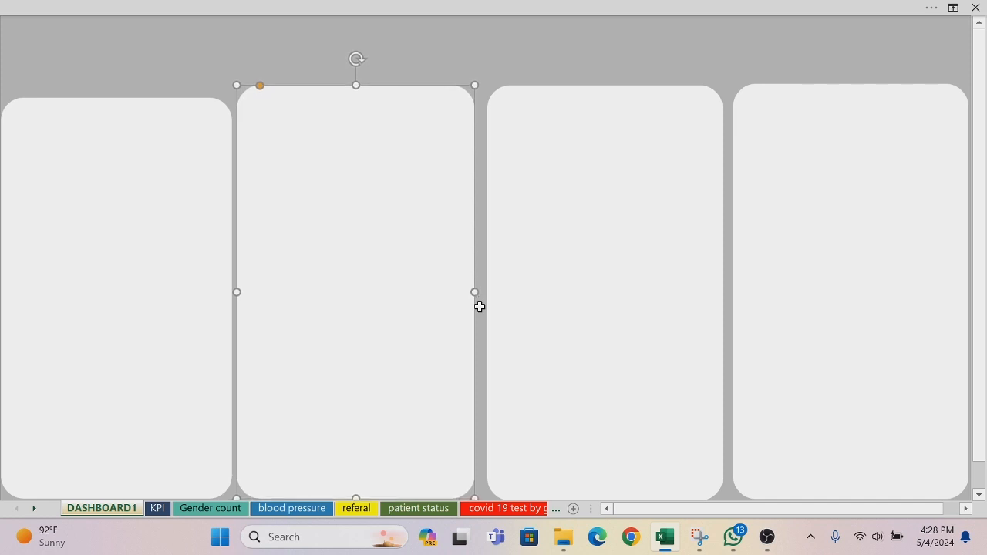
Step: Widen the third and fourth panels on their left sides so the gaps between the panels become narrower
left_click(642, 320)
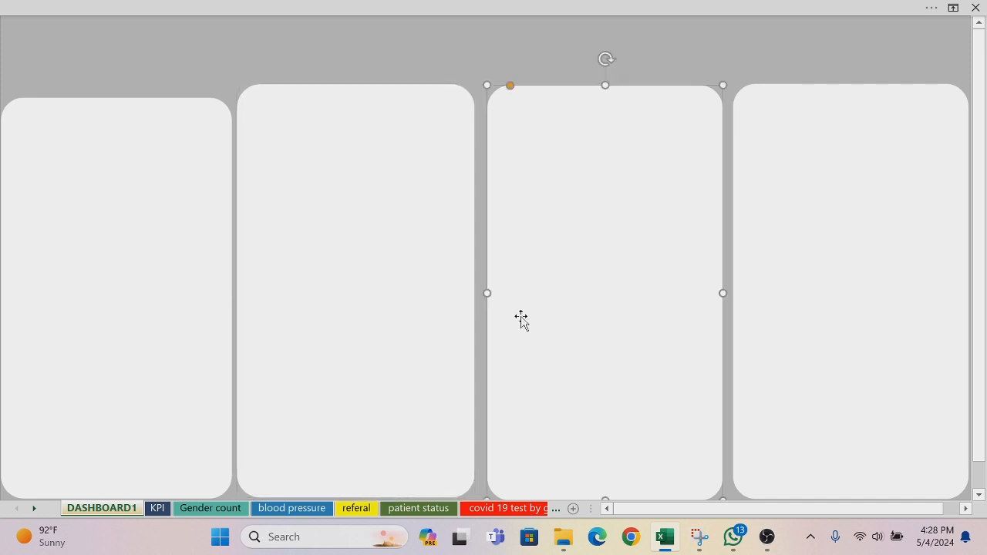
left_click_drag(487, 291, 480, 292)
left_click(768, 293)
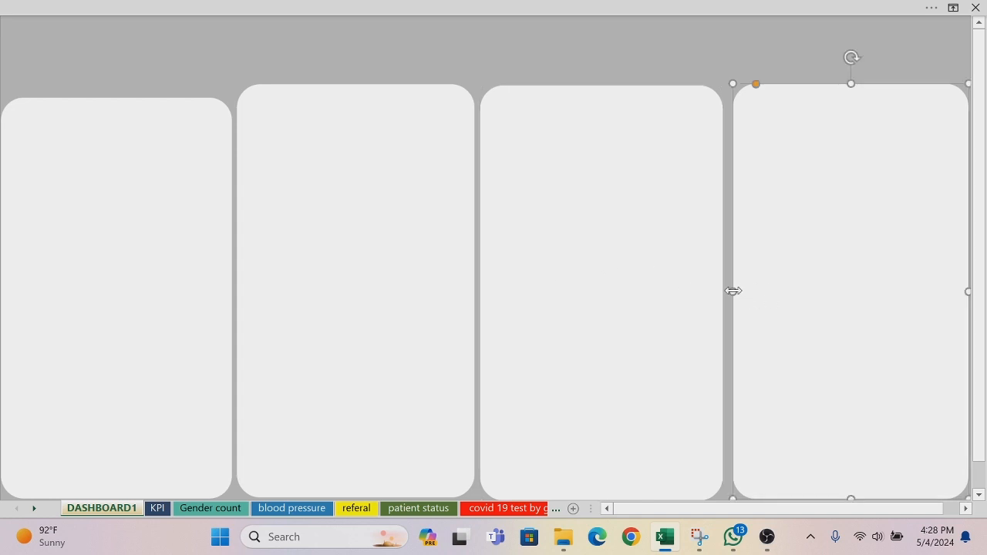
left_click_drag(731, 290, 728, 290)
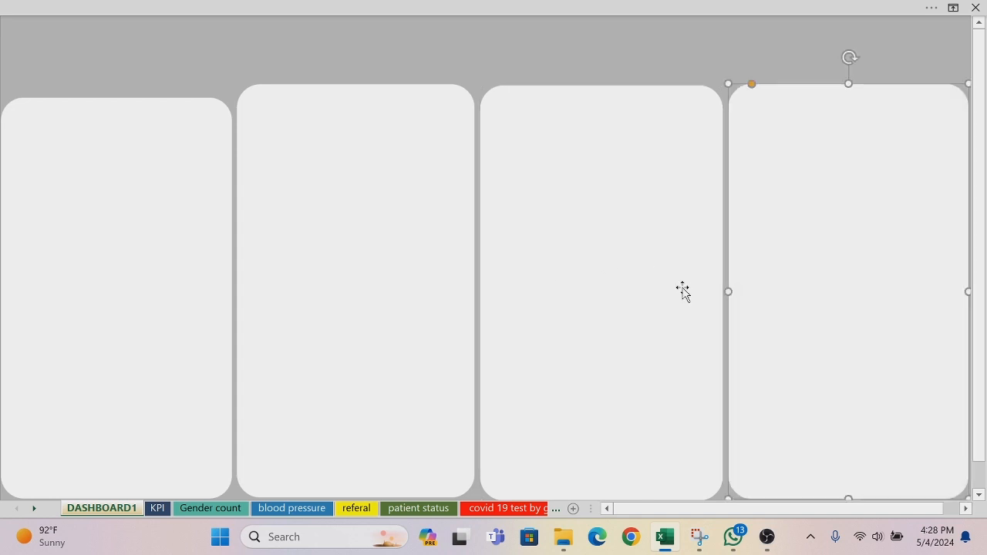
Step: Lower the second panel's top edge slightly to match the third panel, and reduce its corner rounding
left_click(377, 264)
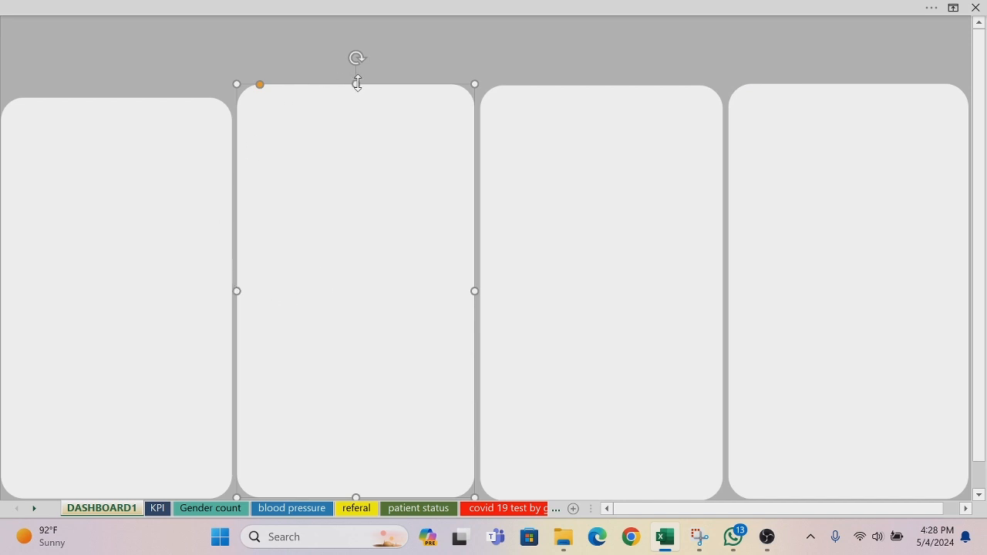
left_click_drag(357, 83, 357, 83)
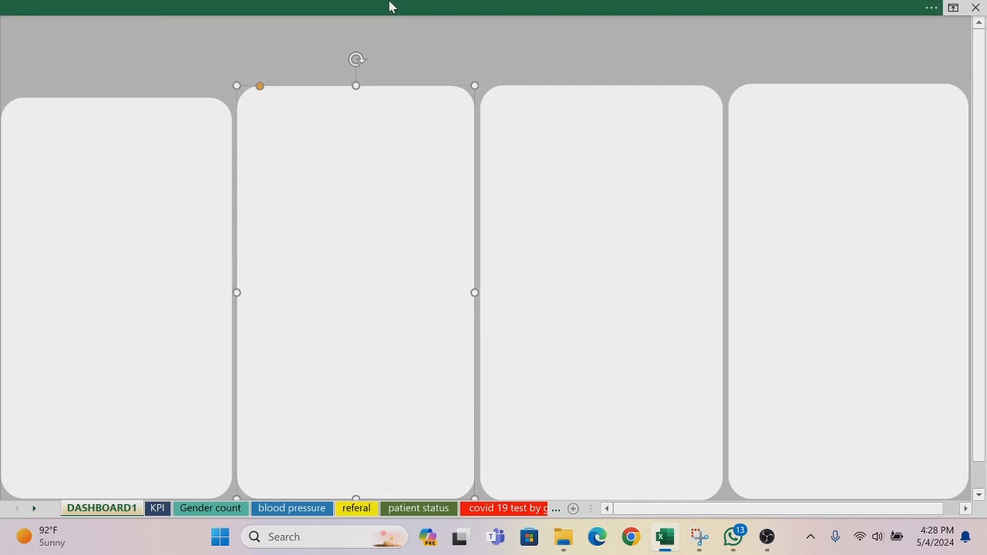
left_click_drag(262, 85, 250, 86)
Step: Reduce the corner rounding of the first panel and nudge it slightly right, away from the sheet's edge
left_click(172, 119)
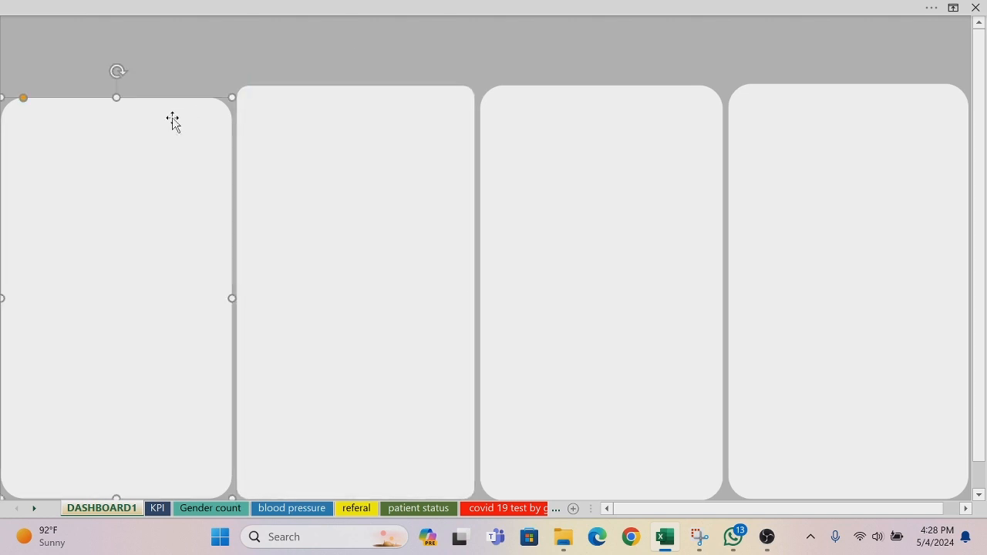
left_click_drag(23, 99, 15, 98)
key("Right")
key("Right")
key("Right")
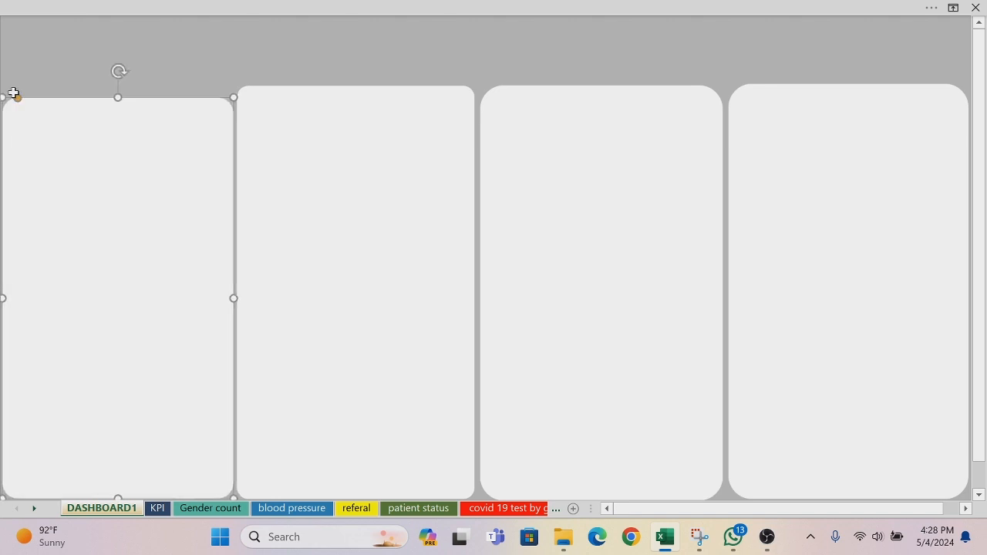
Step: Lower the top edges of the second and third panels toward the height of the first panel
left_click(398, 91)
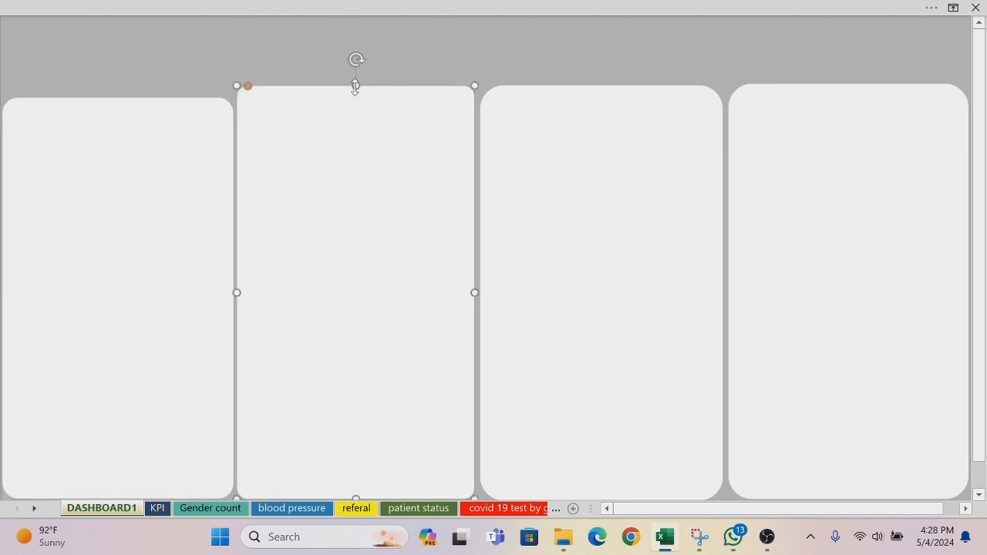
left_click_drag(354, 87, 353, 95)
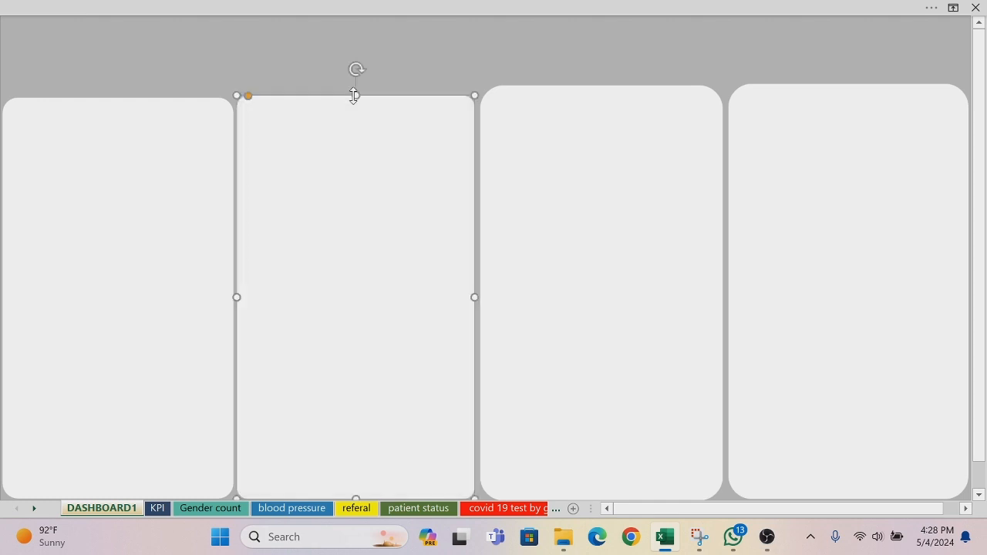
left_click(570, 90)
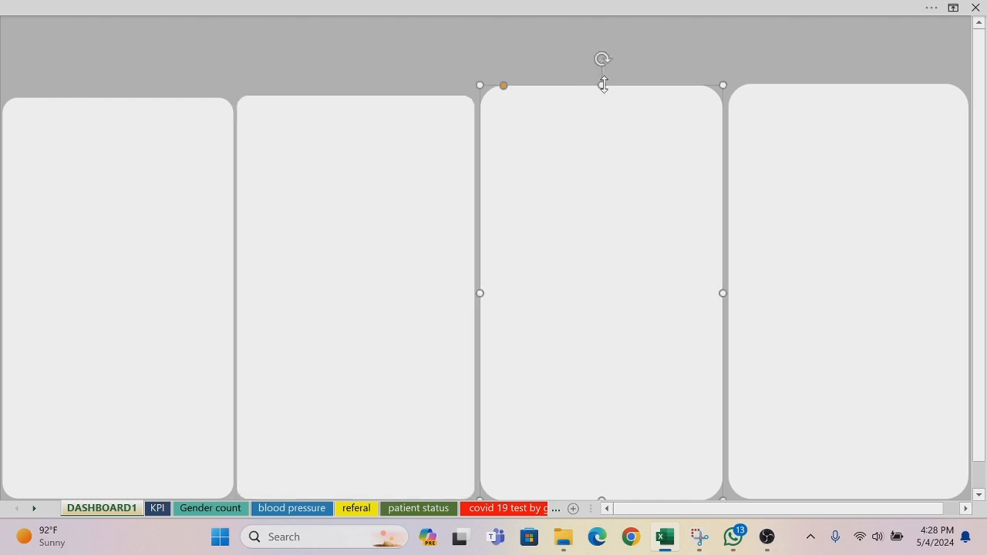
left_click_drag(603, 85, 604, 90)
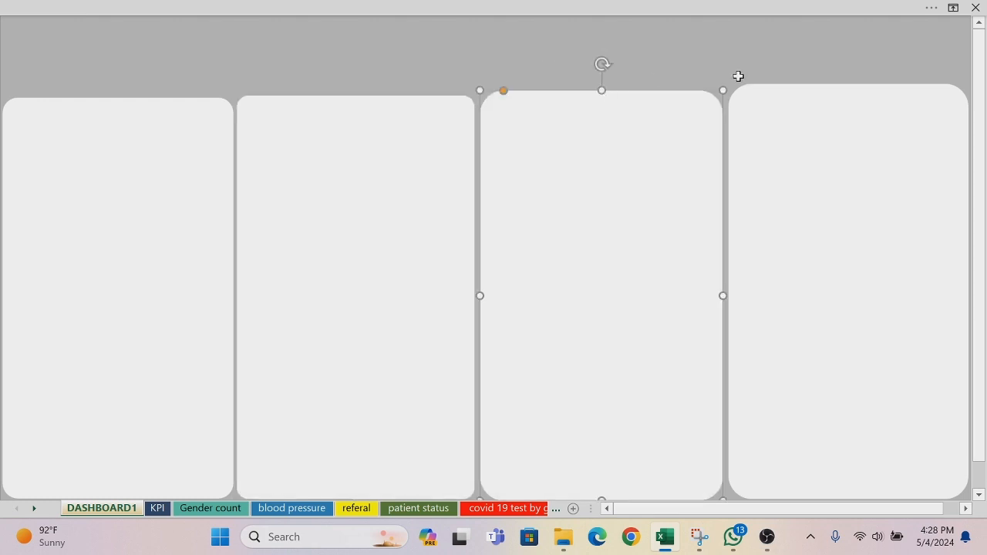
Step: Reduce the corner rounding of the fourth and third panels to match the other two
left_click(805, 126)
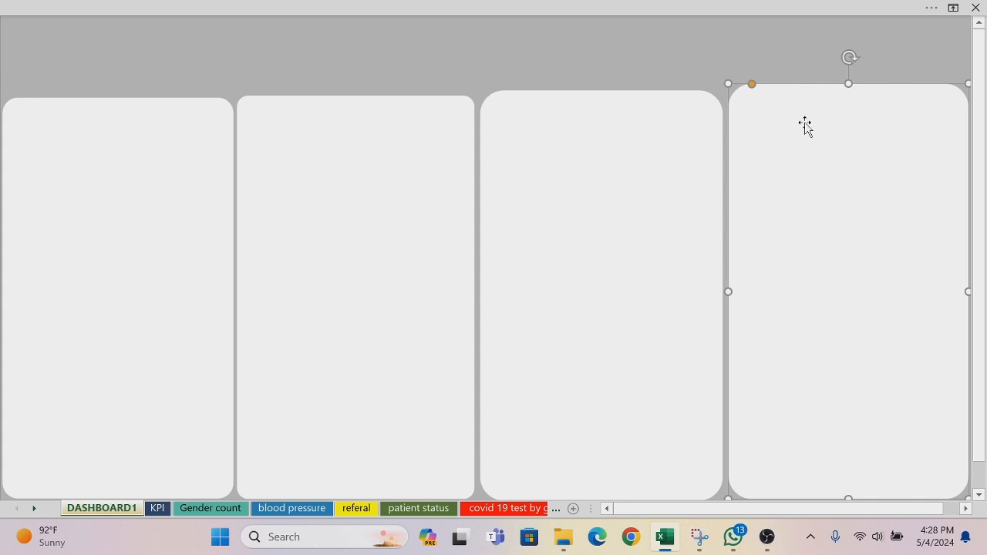
left_click(752, 86)
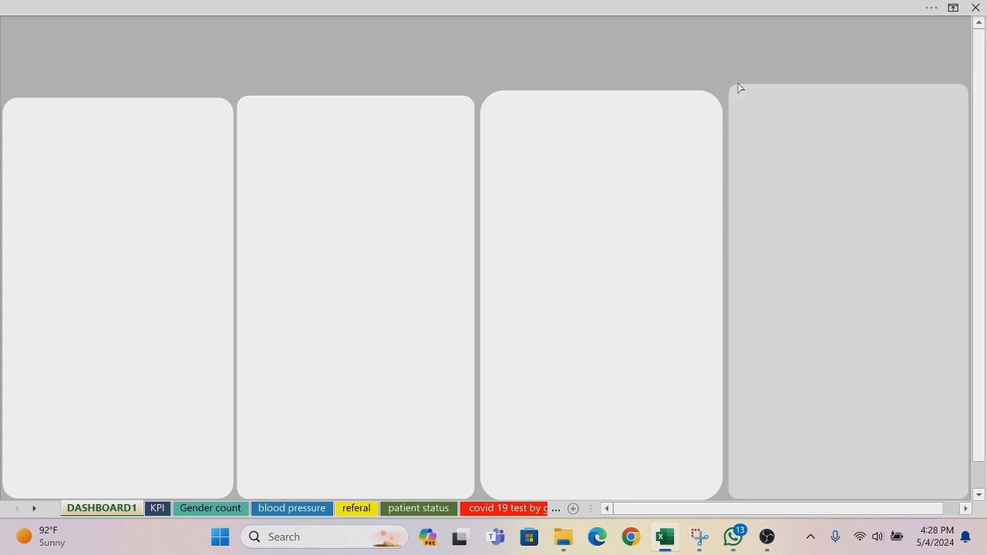
left_click(578, 138)
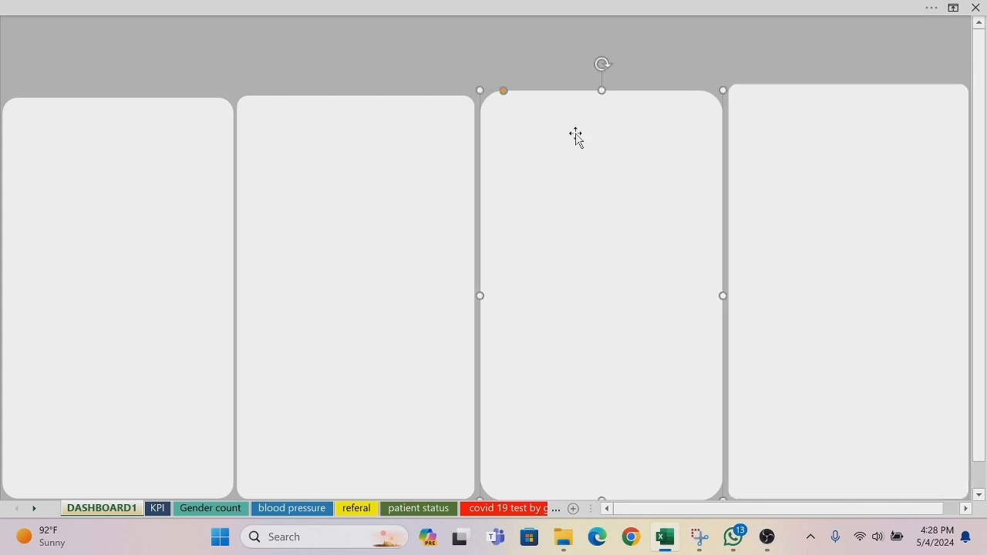
left_click(504, 92)
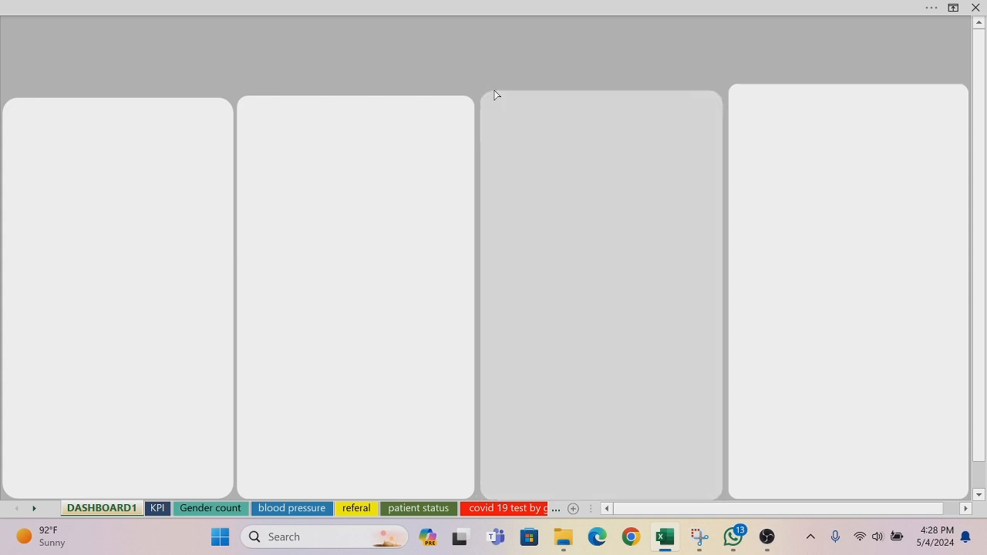
left_click(814, 133)
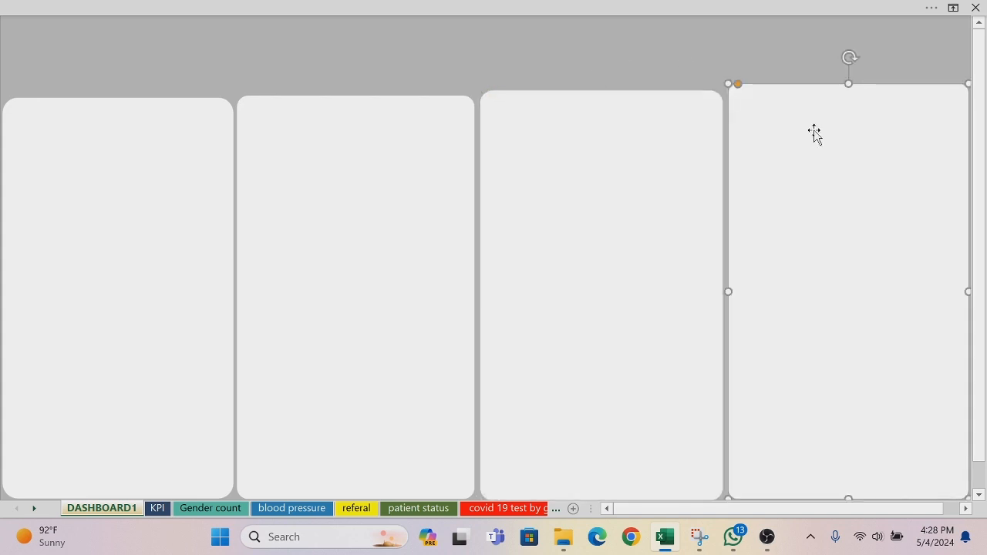
Step: Select all four panels together and align their tops
left_click(184, 191)
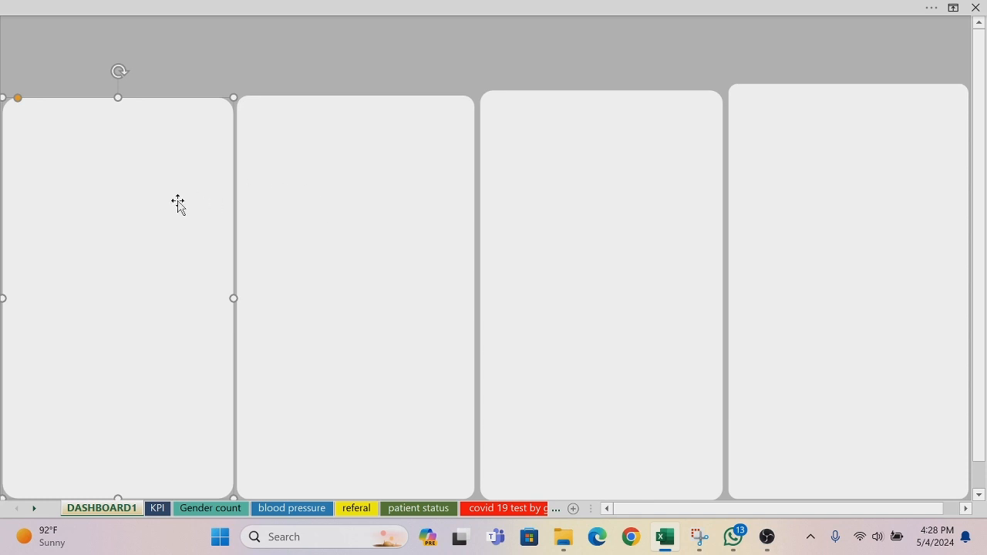
left_click(356, 216, "shift")
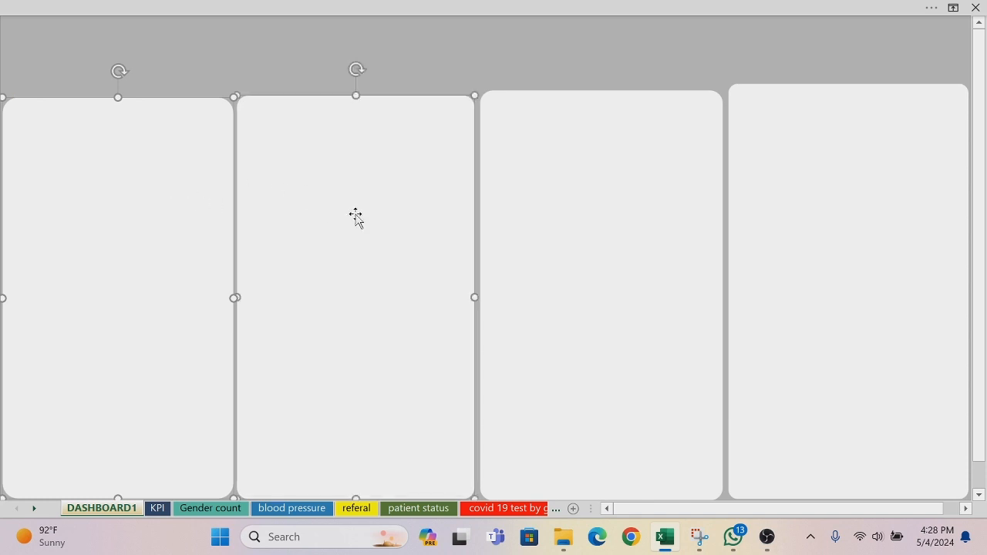
left_click(603, 185, "shift")
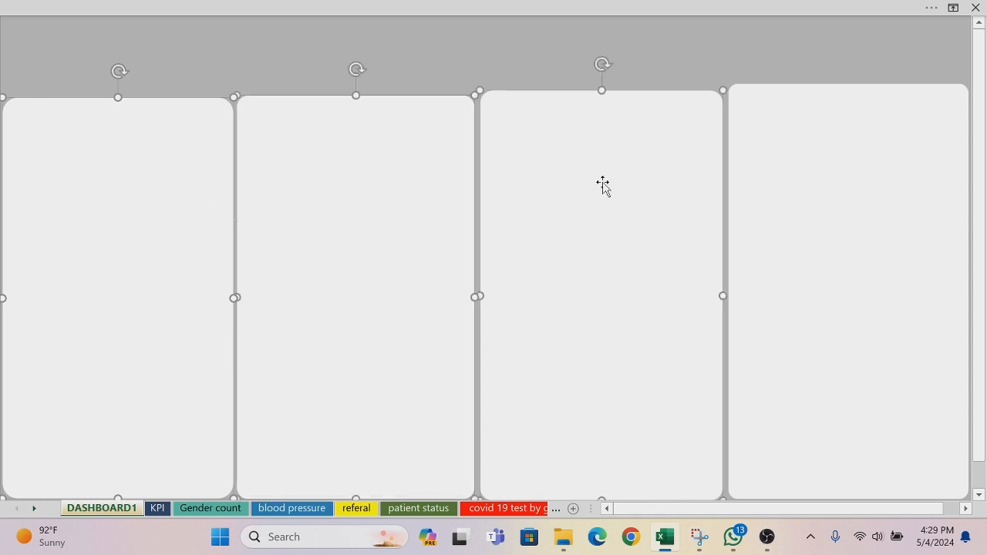
left_click(862, 171, "shift")
left_click(766, 8)
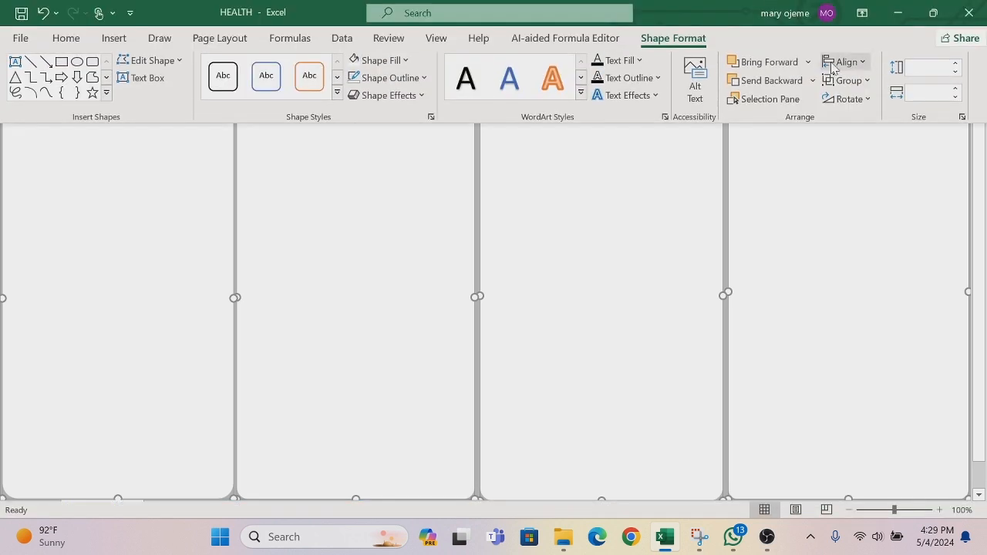
left_click(864, 63)
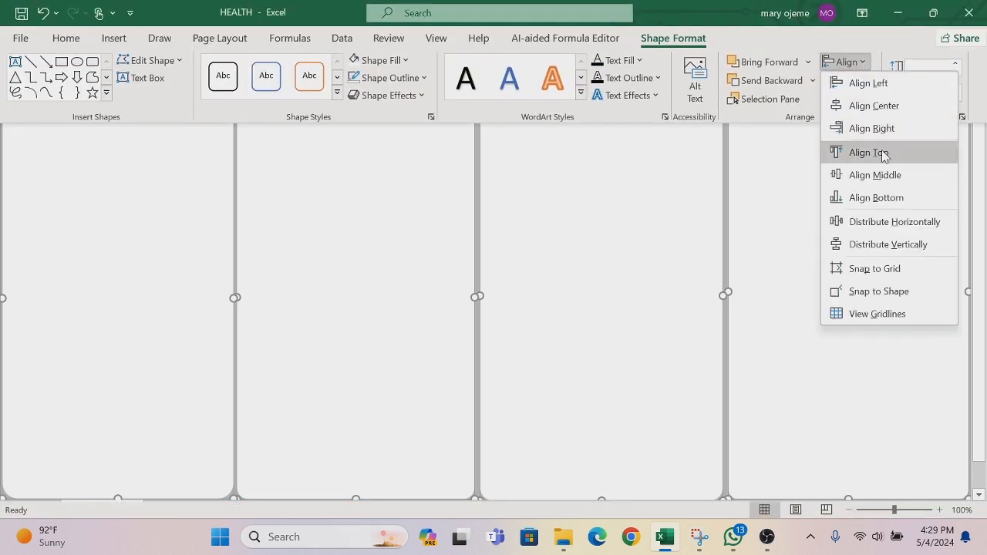
left_click(884, 157)
Step: Distribute the four selected panels horizontally so the gaps between them are equal, and clear the selection
left_click(862, 62)
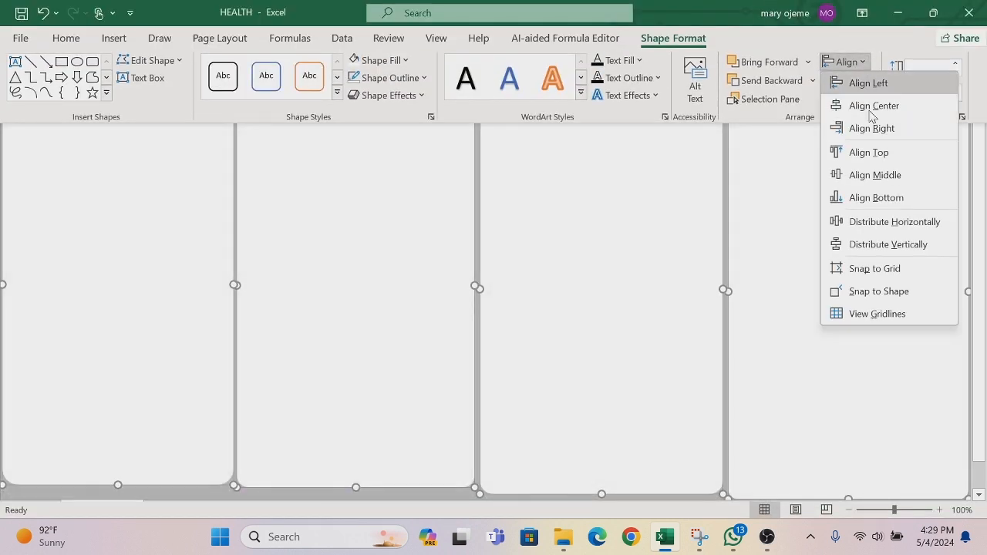
left_click(884, 223)
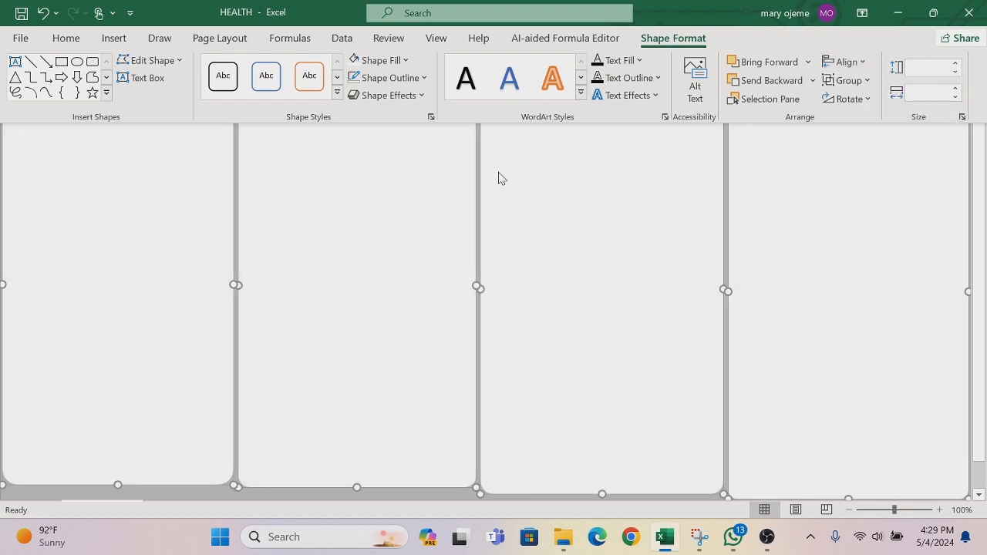
key("ctrl+shift+F1")
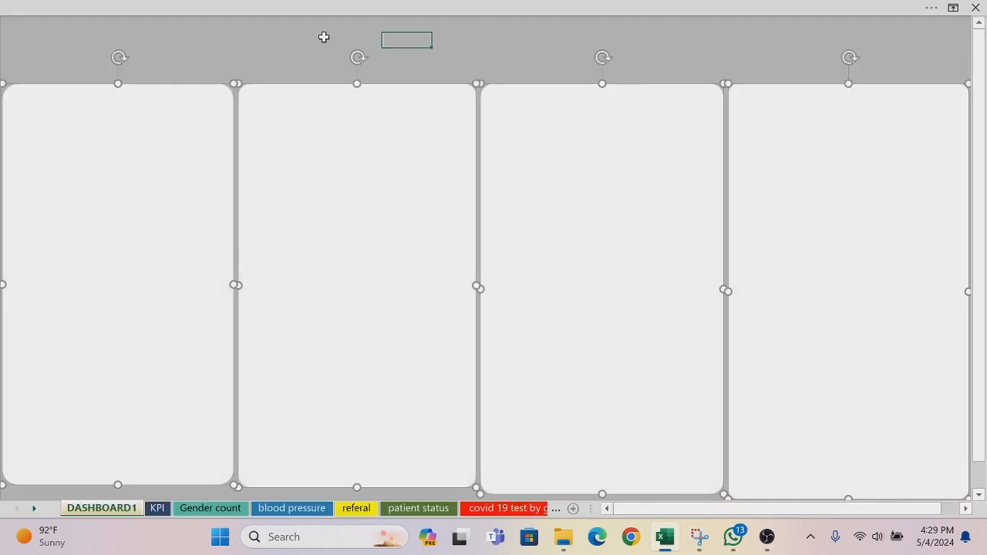
left_click(324, 37)
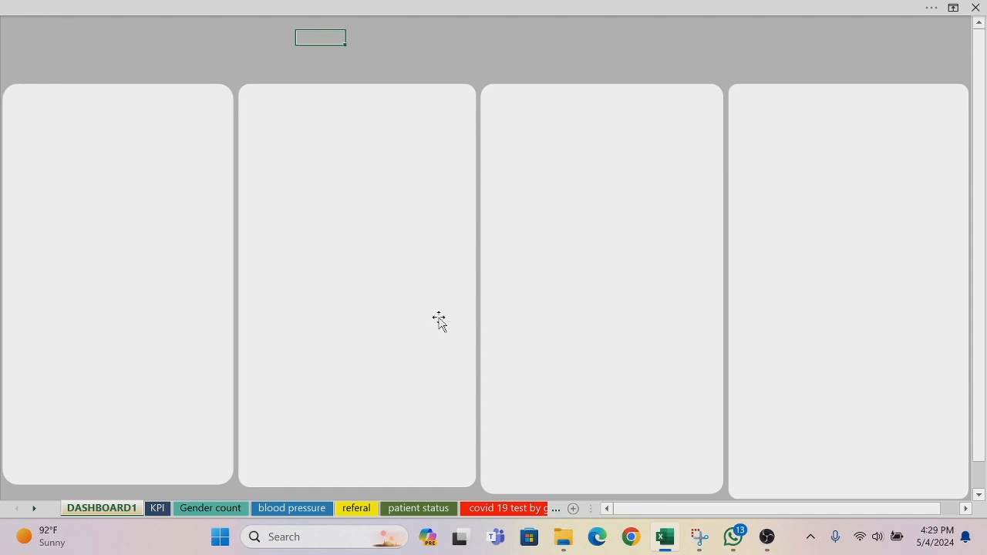
Step: Nudge the second panel down until its bottom edge is nearly level with the fourth panel's
left_click(360, 380)
key("Down")
key("Down")
key("Down")
key("Down")
key("Down")
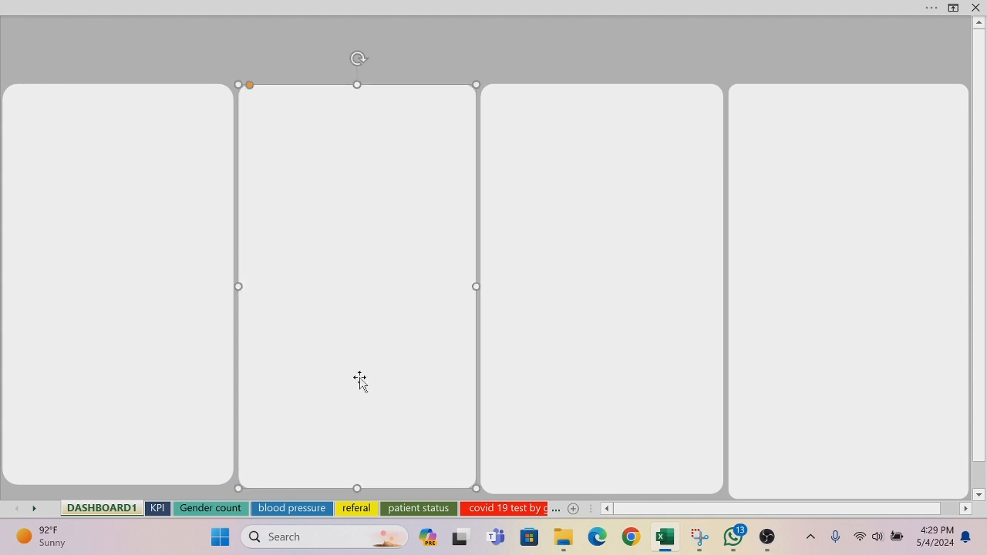
key("Down")
key("Down")
key("Down")
key("Down")
key("Down")
key("Down")
key("Down")
key("Down")
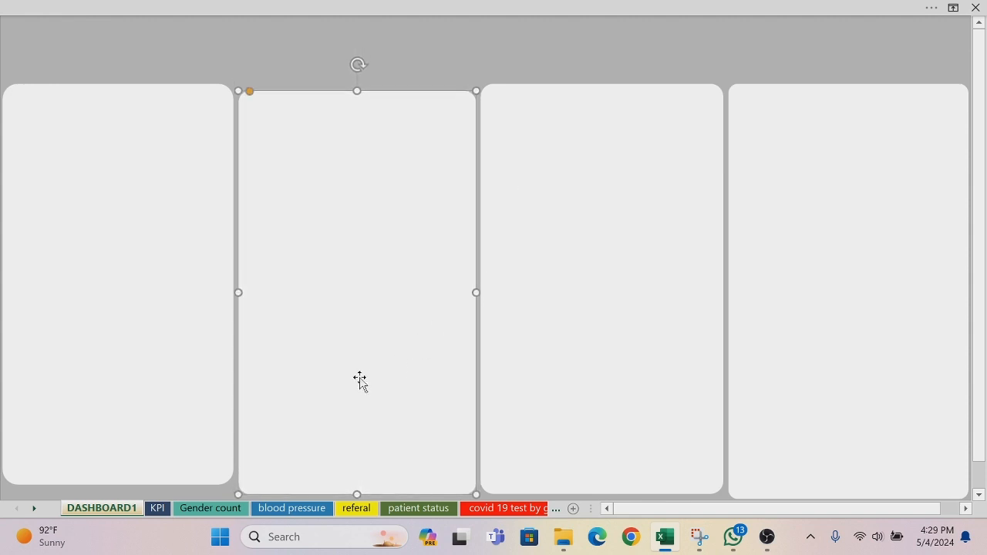
key("Down")
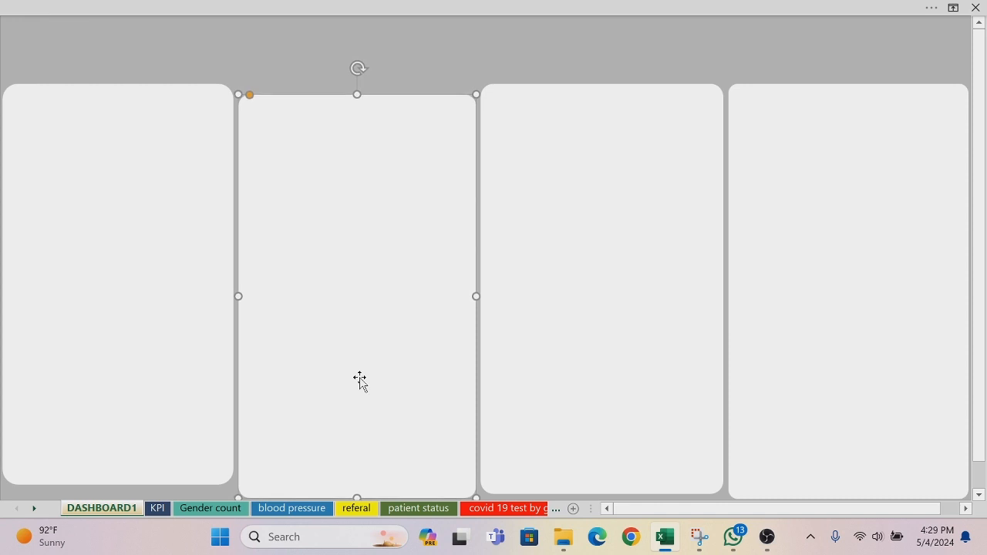
Step: Nudge the first panel down until its bottom edge lines up with the second panel's
left_click(124, 478)
key("Down")
key("Down")
key("Down")
key("Down")
key("Down")
key("Down")
key("Down")
key("Down")
key("Down")
key("Down")
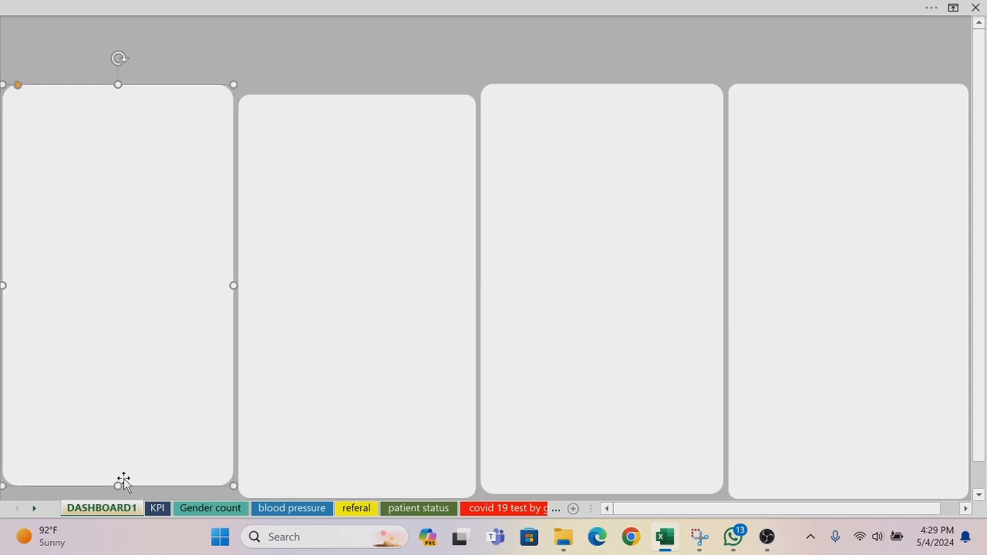
key("Down")
key("Down")
key("Down")
key("Down")
key("Down")
key("Down")
key("Down")
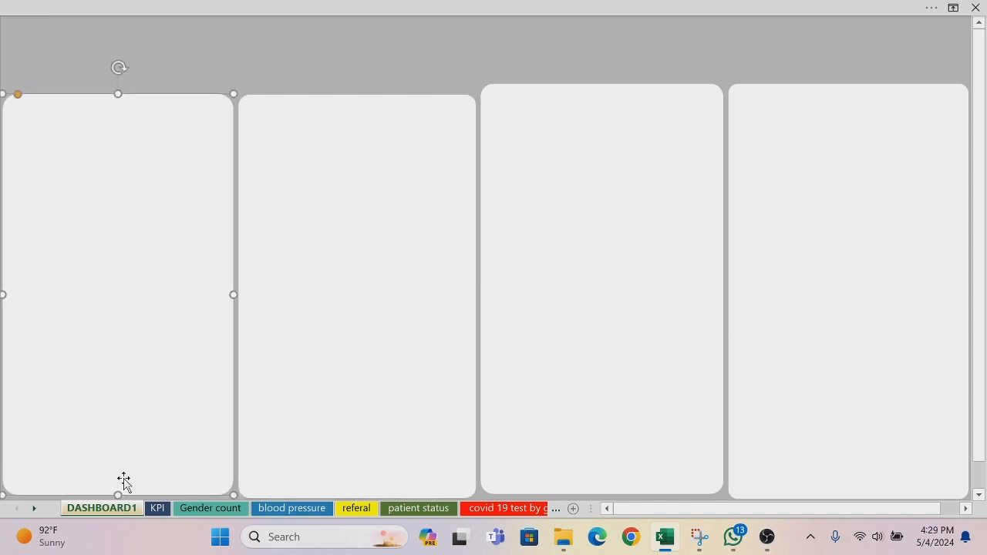
key("Down")
key("Down")
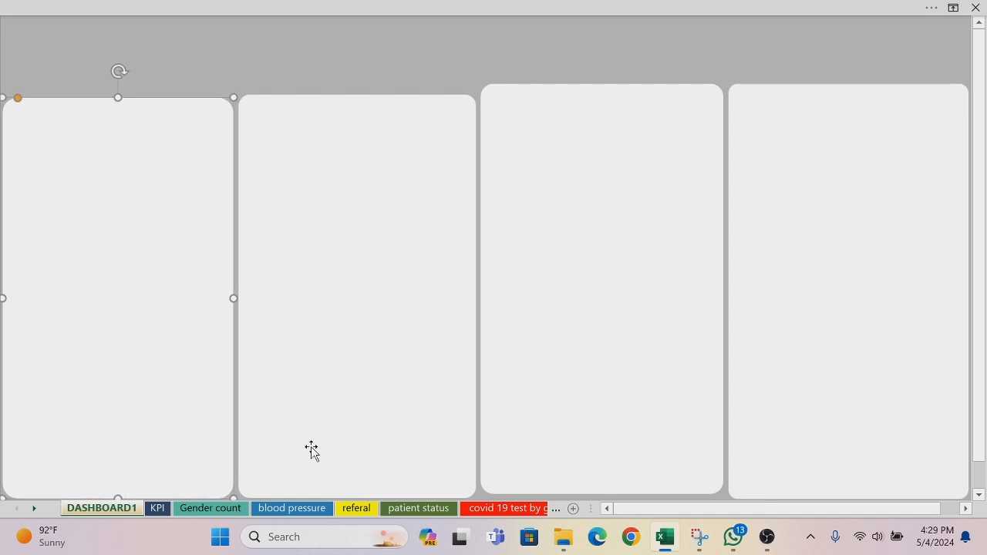
Step: Nudge the third panel down to the common bottom line and lower its top edge close to the second panel's
left_click(636, 199)
key("Down")
key("Down")
key("Down")
key("Down")
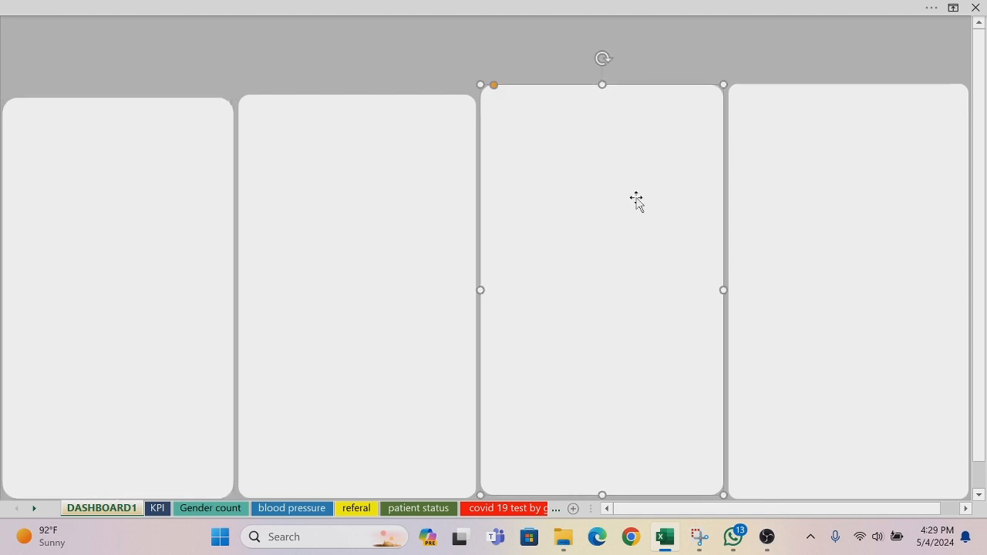
key("Down")
key("Down")
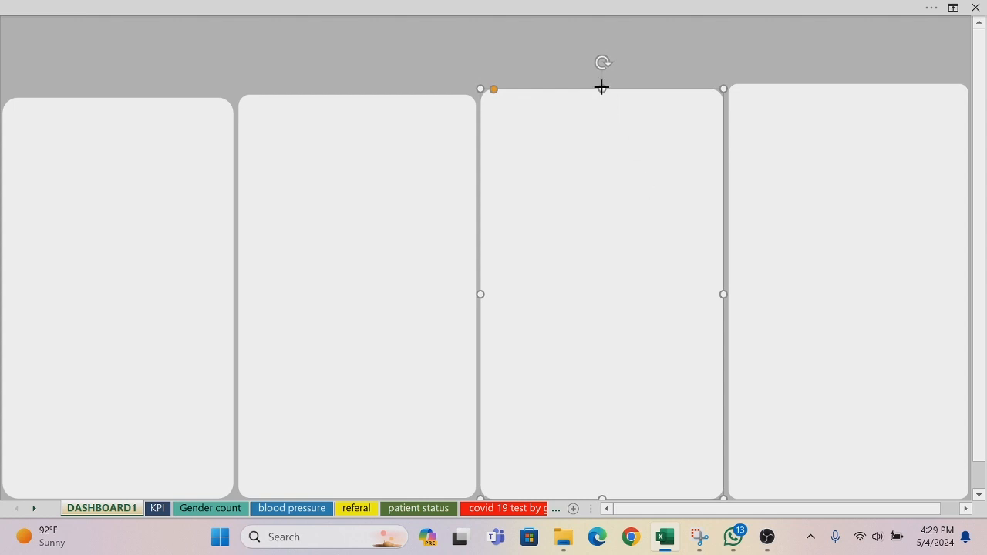
left_click_drag(601, 87, 602, 93)
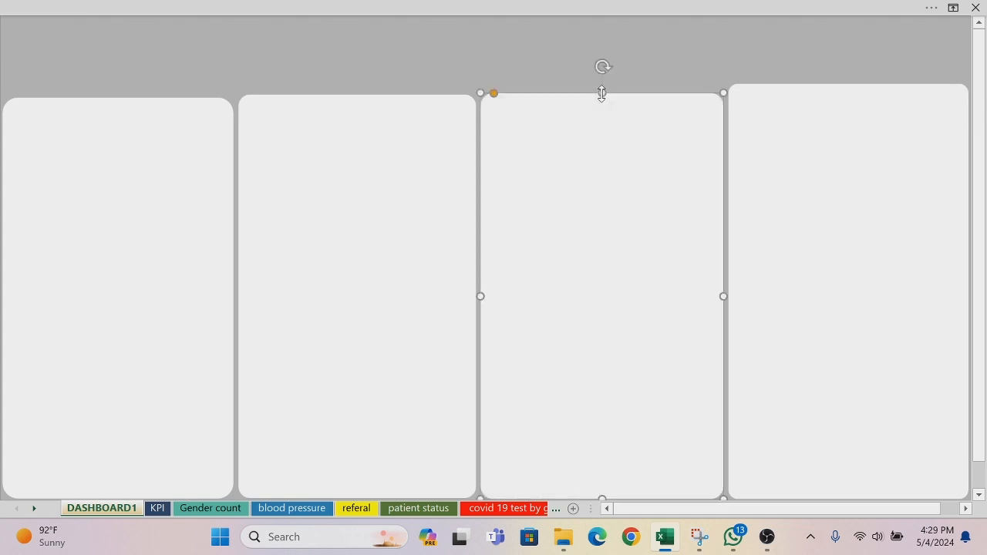
Step: Lower the fourth panel's top edge toward the third panel's, and raise the first panel's top edge level with the second's
left_click(851, 128)
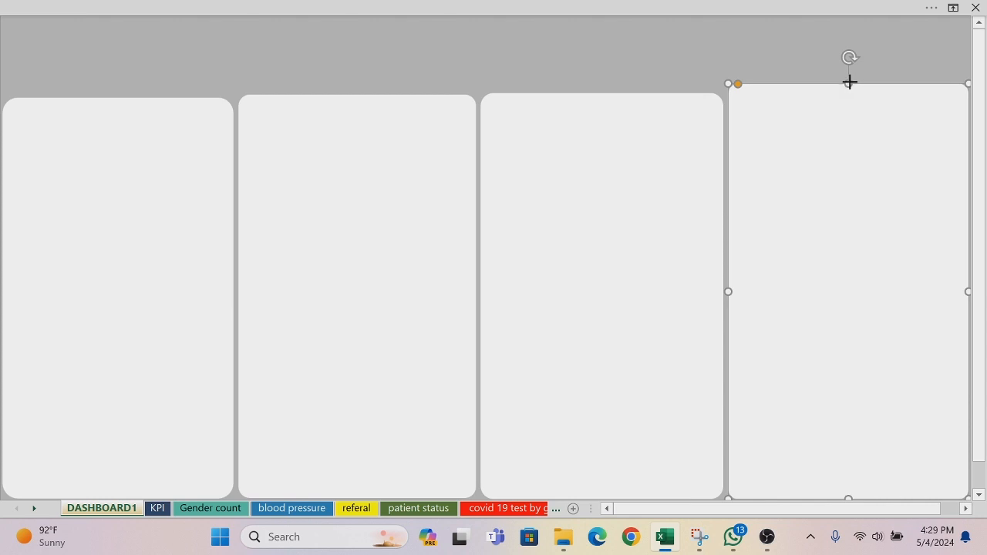
left_click_drag(849, 81, 850, 90)
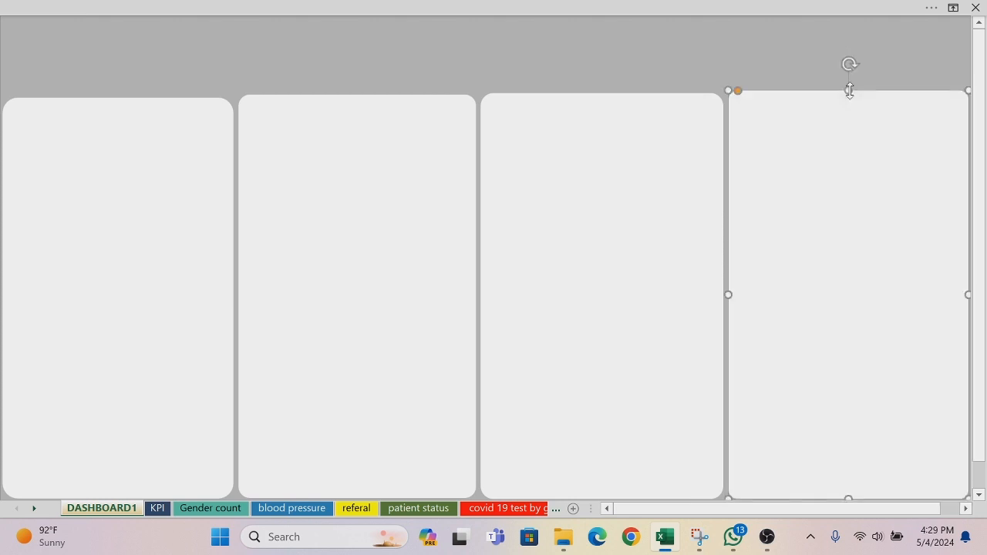
left_click(680, 50)
left_click(136, 120)
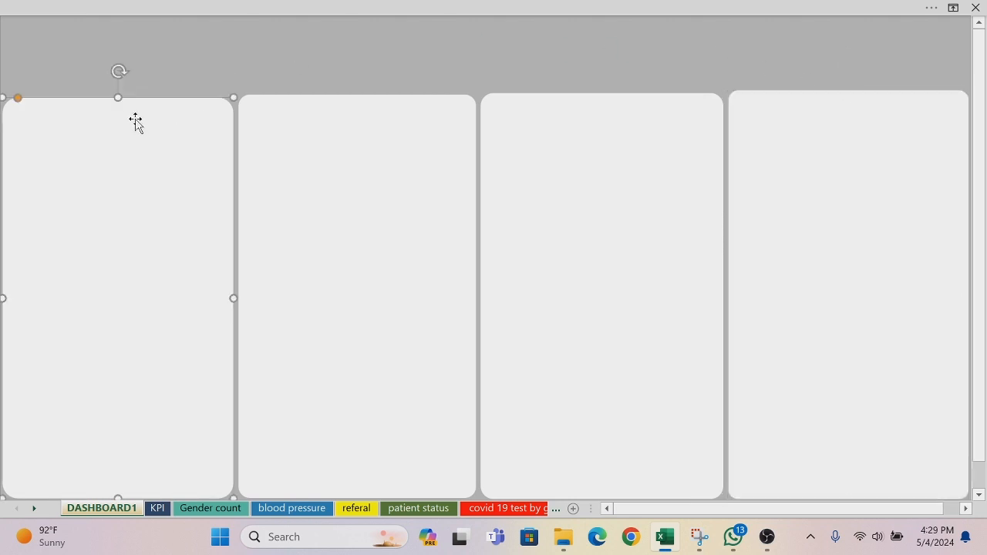
left_click_drag(118, 97, 116, 94)
left_click(266, 35)
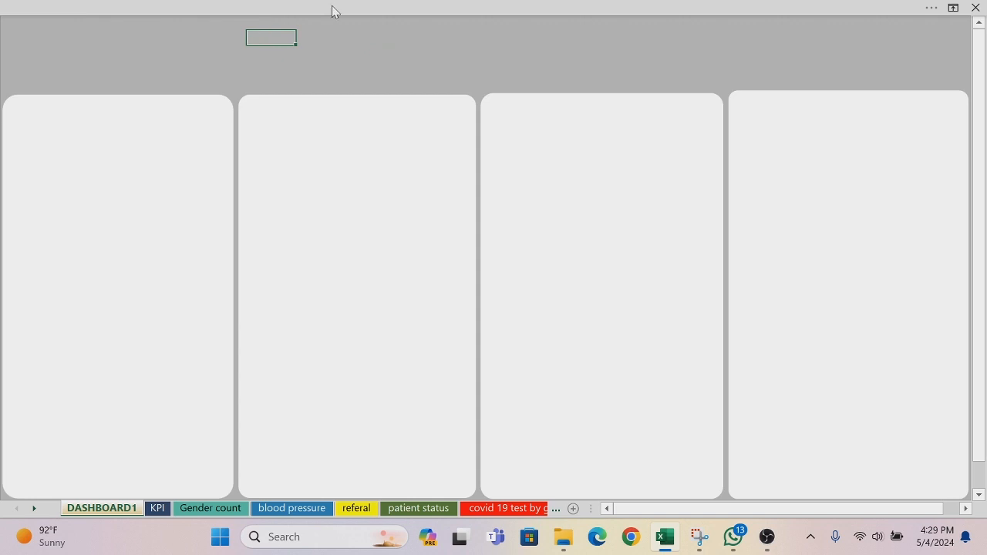
Step: Shorten the fourth panel from its bottom edge and nudge it down until its top lines up with the third panel
left_click(810, 227)
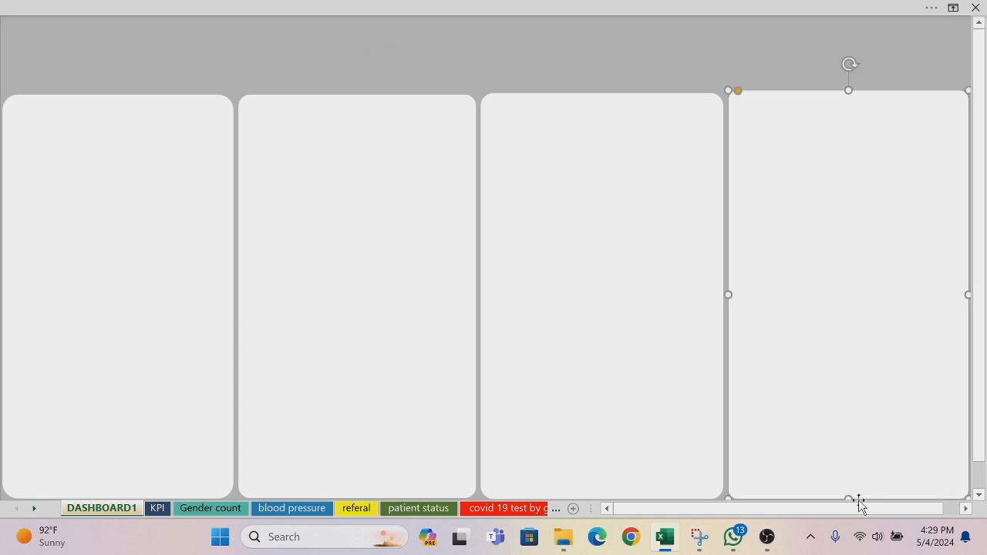
left_click_drag(848, 497, 843, 403)
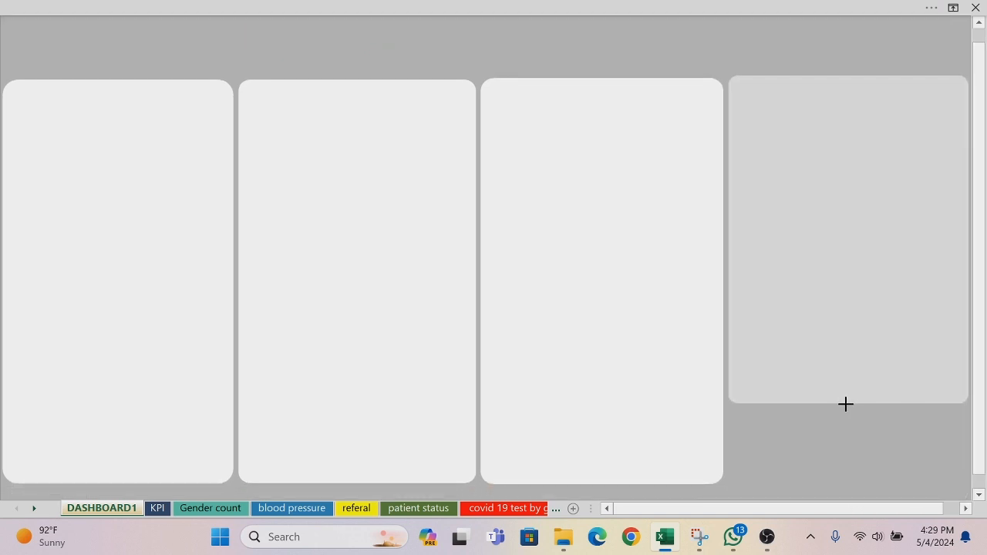
left_click(979, 22)
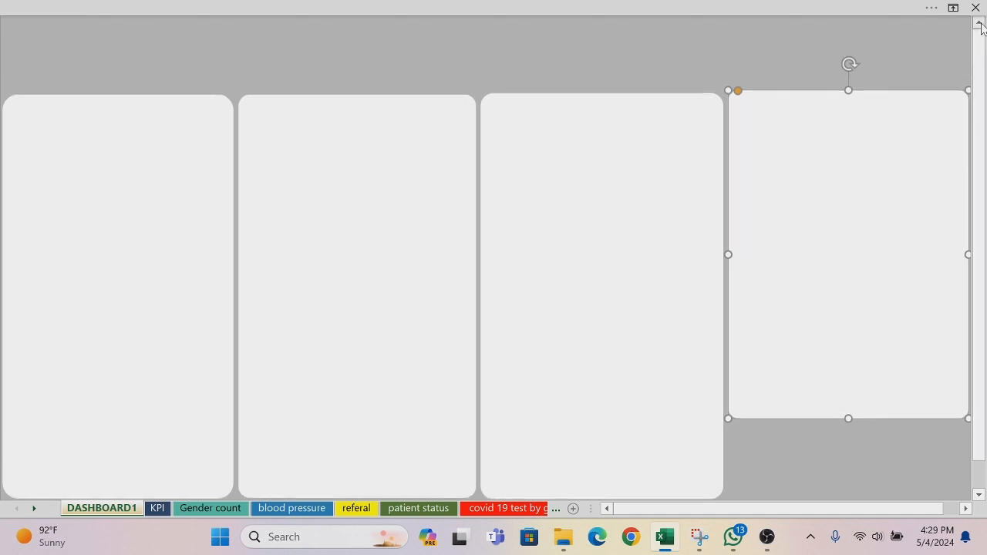
key("Down")
key("Down")
key("Down")
key("Down")
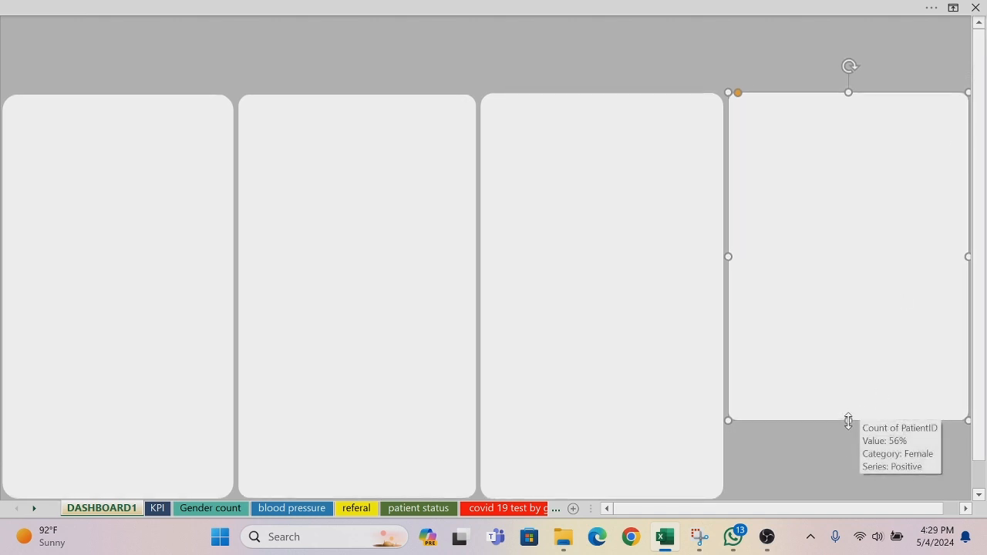
Step: Shorten the fourth panel to less than half its height and place a copy about half as tall just beneath it
left_click_drag(849, 421, 833, 247)
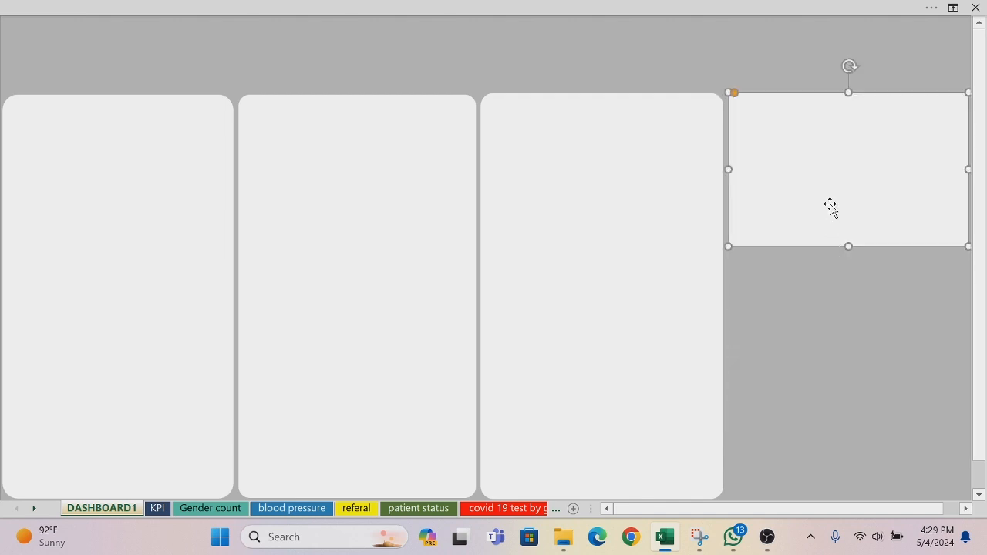
left_click_drag(835, 212, 818, 354)
left_click_drag(849, 405, 840, 326)
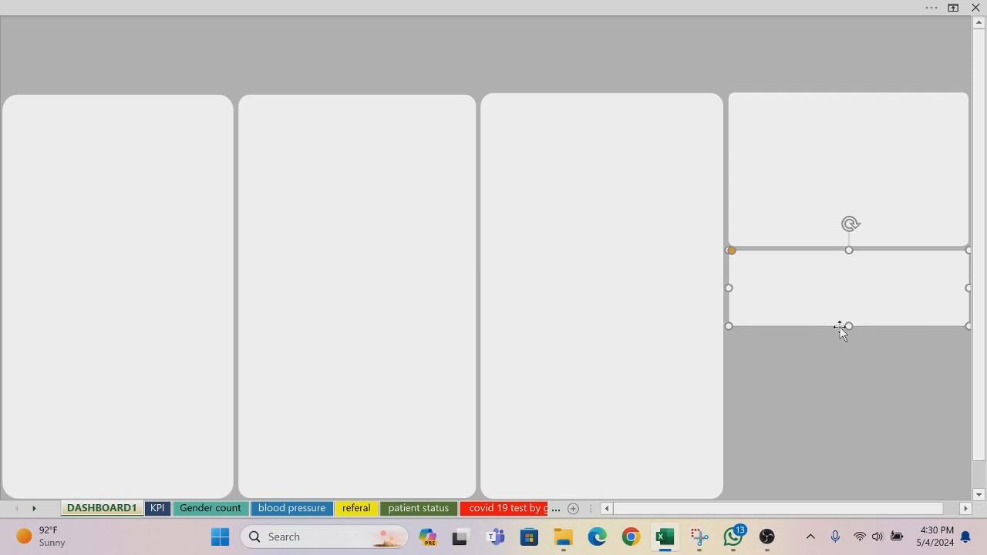
Step: Duplicate the fourth column's upper panel, place the copy below the short panel, and narrow it from its right edge
left_click(848, 177)
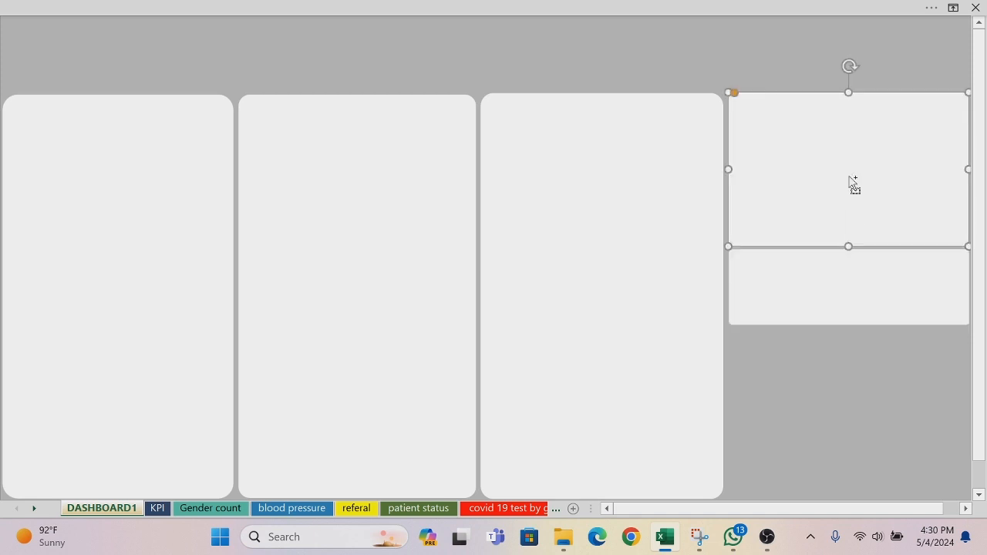
key("ctrl+d")
left_click_drag(848, 176, 768, 402)
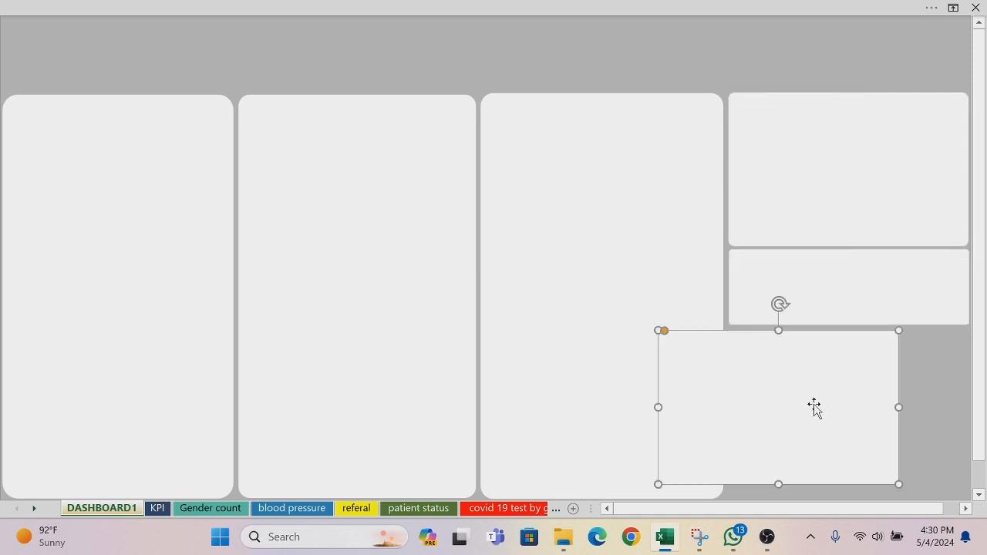
left_click_drag(898, 406, 851, 393)
Step: Fill the new lower panel with the recently used medium blue
right_click(774, 385)
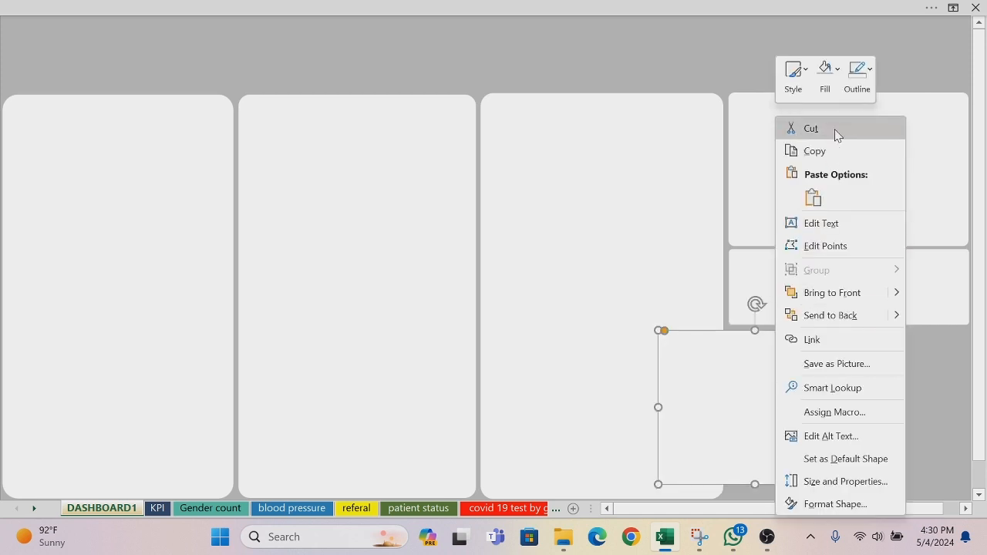
left_click(839, 74)
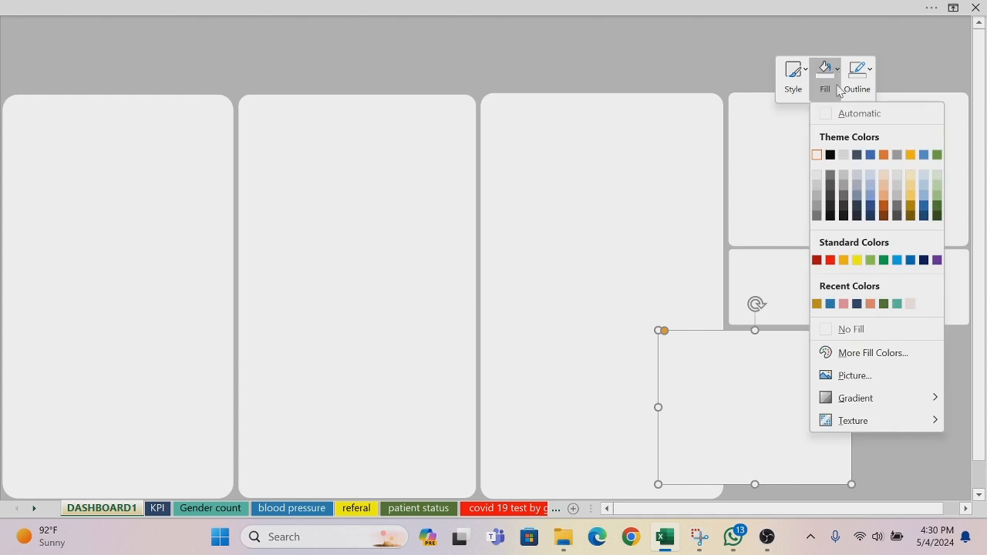
left_click(831, 304)
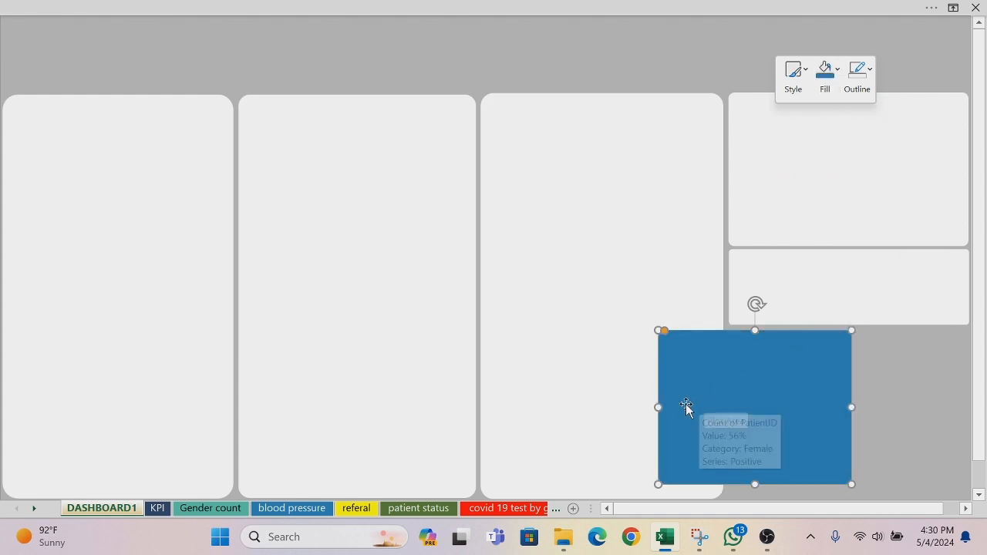
Step: Narrow the blue panel from its left edge to the fourth column, and lengthen it to close the gap with the short panel above
left_click_drag(659, 404, 726, 399)
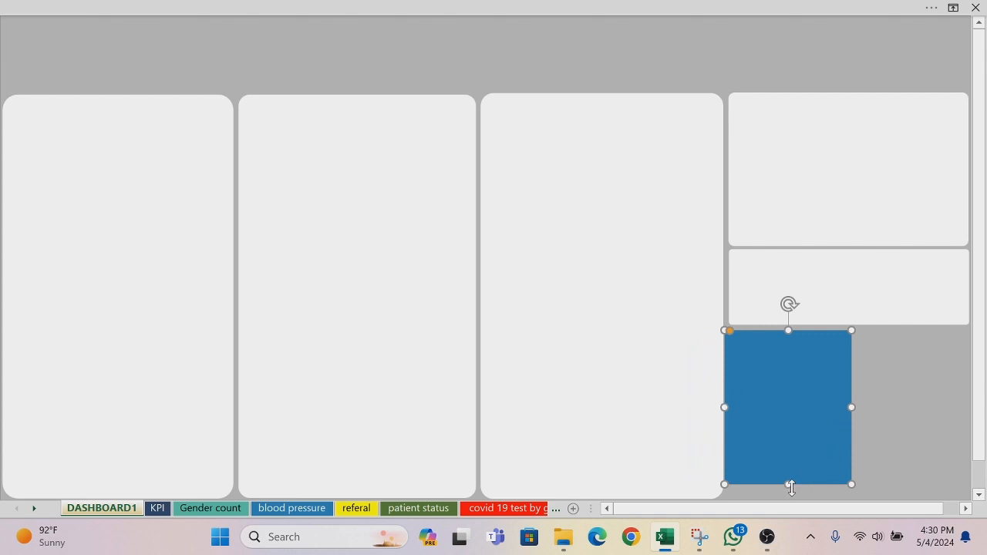
mouse_move(786, 484)
left_mouse_down()
mouse_move(787, 496)
mouse_move(787, 486)
left_mouse_up()
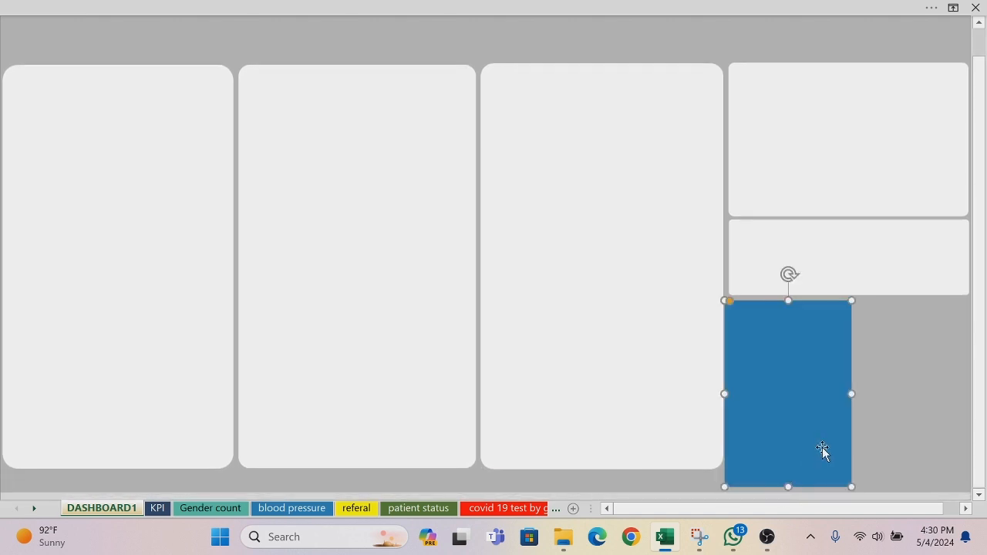
key("ctrl+z")
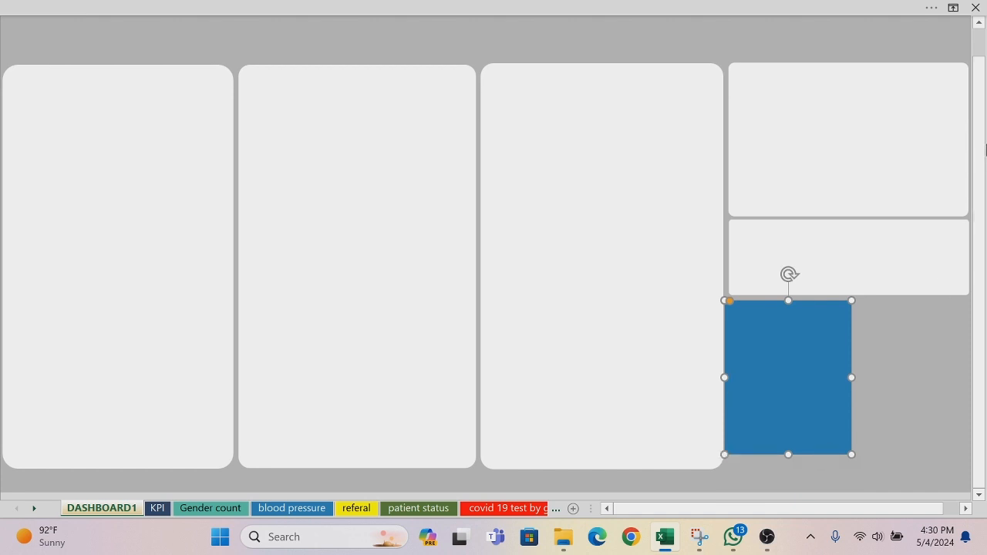
left_click_drag(980, 103, 980, 68)
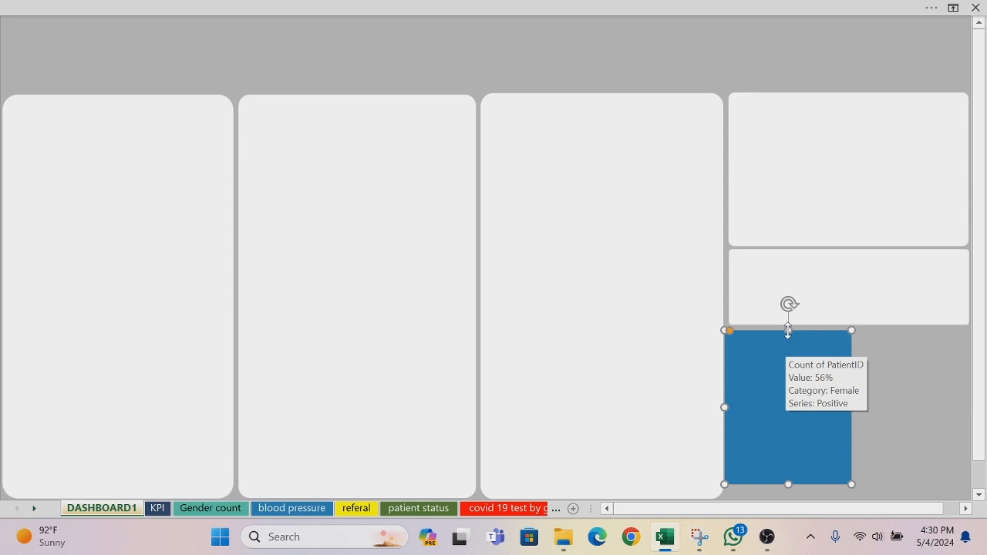
left_click_drag(787, 330, 787, 300)
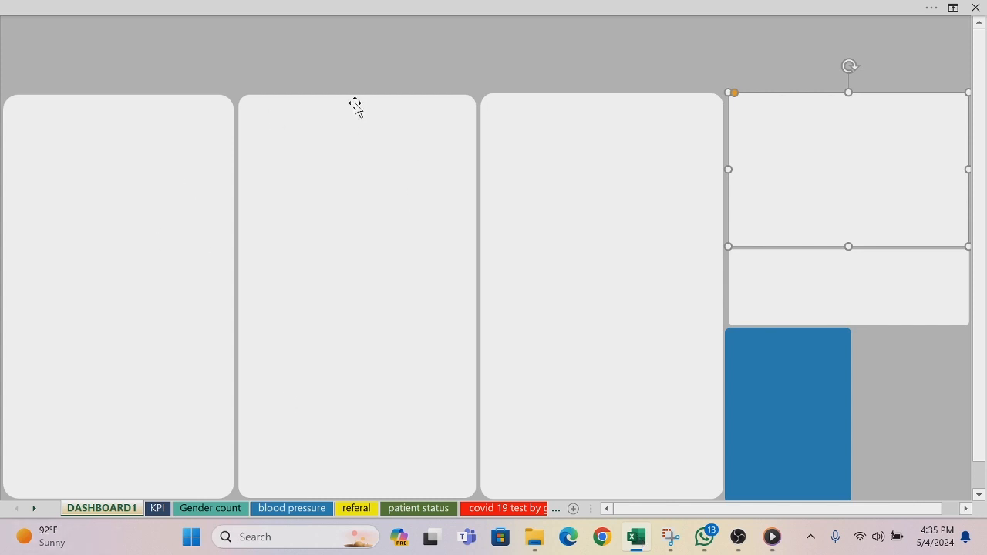
left_click(781, 351)
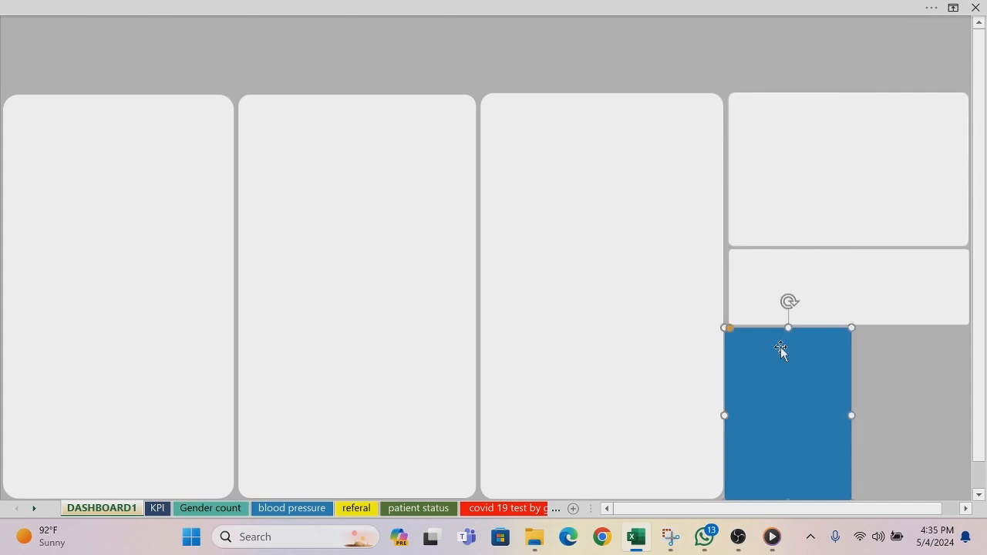
key("ctrl+d")
left_click_drag(781, 351, 920, 352)
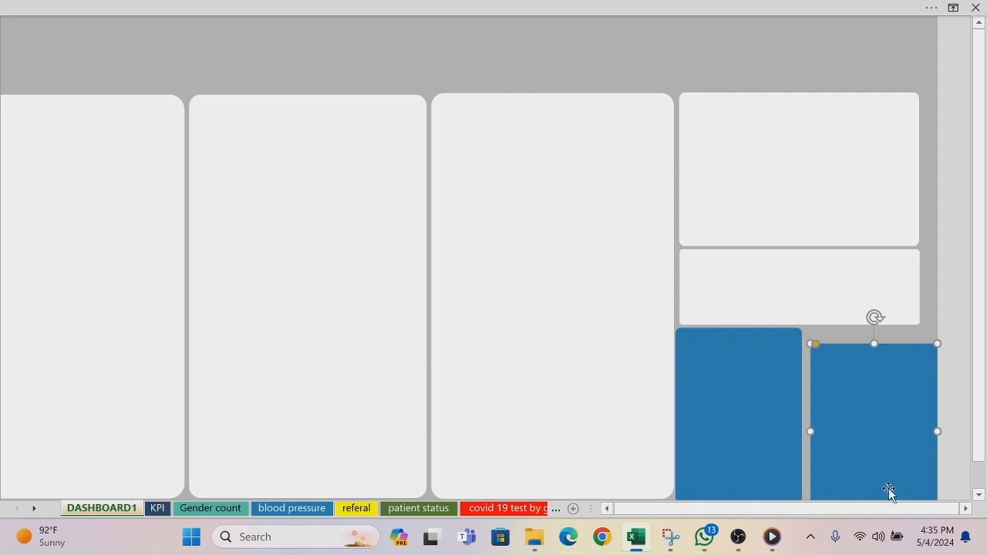
left_click(607, 509)
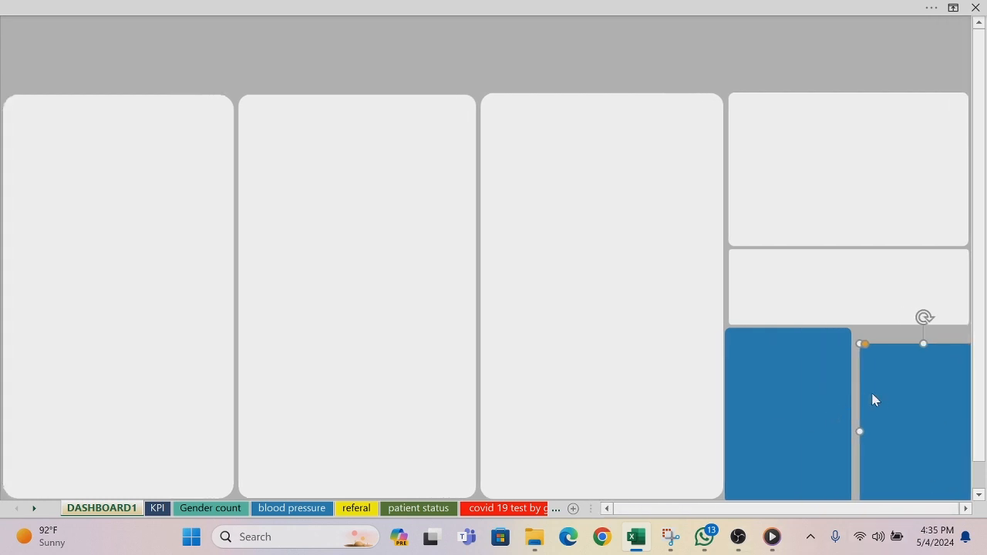
left_click_drag(882, 397, 873, 380)
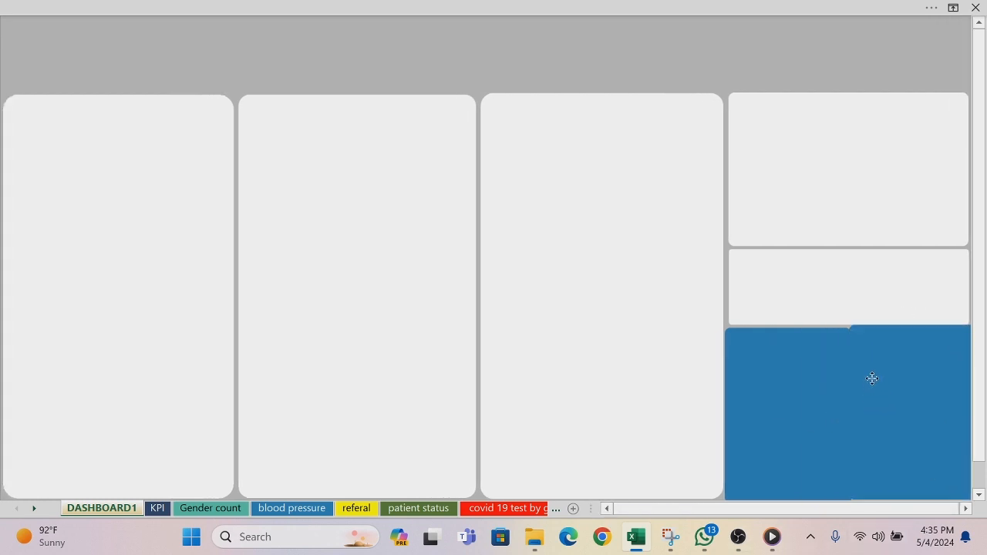
key("Delete")
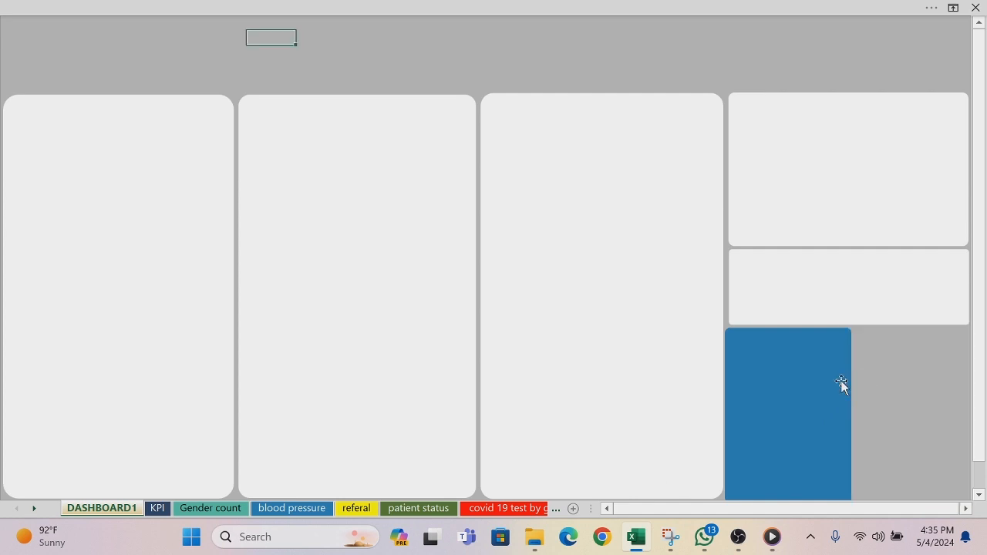
Step: Place a copy of the blue panel beside it so both span the fourth column, and fill the copy with the recent pink
left_click(841, 380)
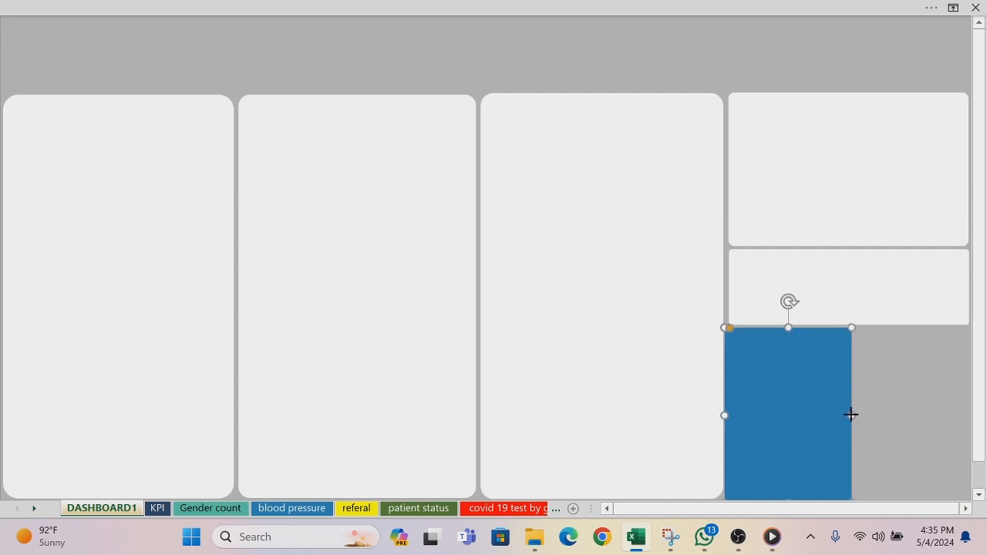
left_click_drag(851, 414, 932, 392)
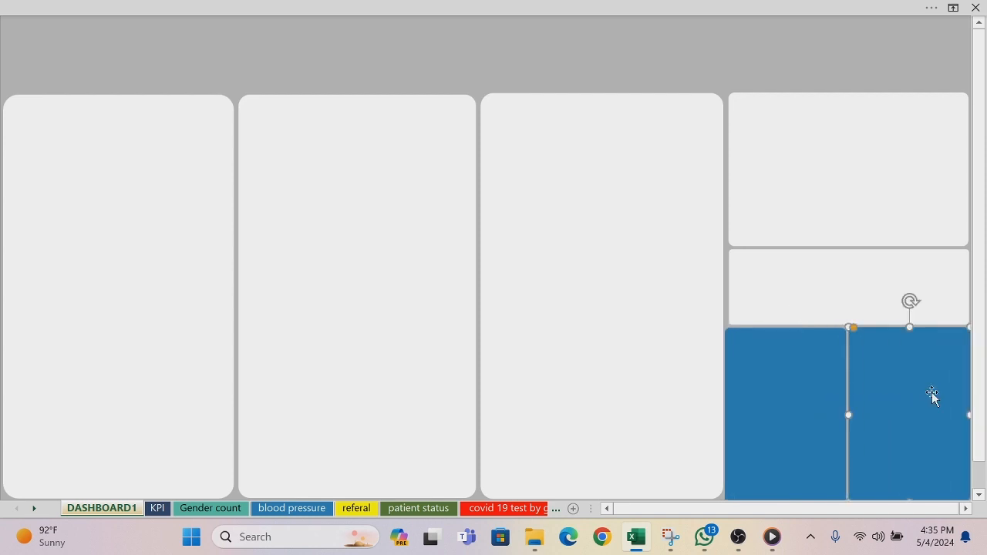
right_click(932, 392)
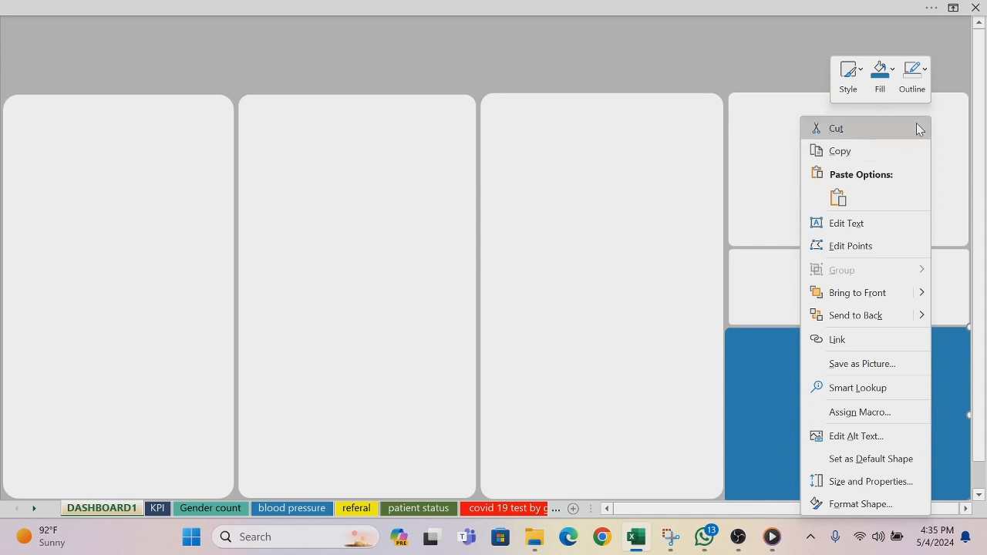
left_click(892, 73)
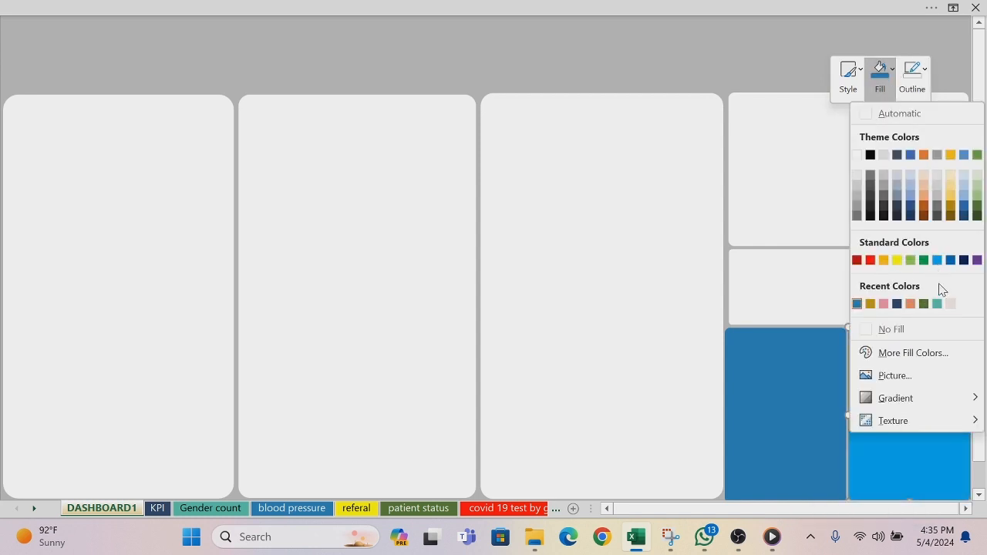
left_click(883, 305)
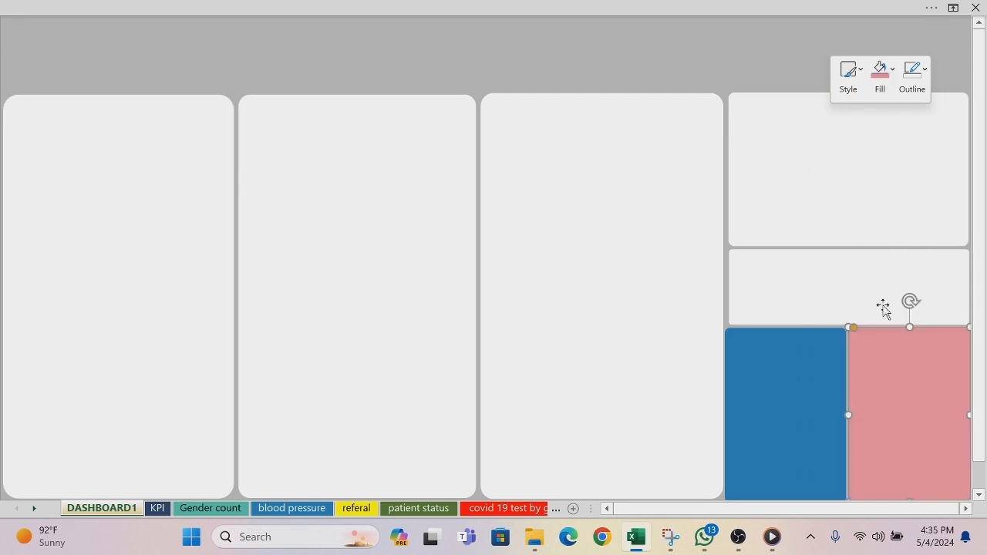
Step: Fill the upper panel of the fourth column with the same recent blue as the lower panel
left_click(806, 283)
left_click(791, 207)
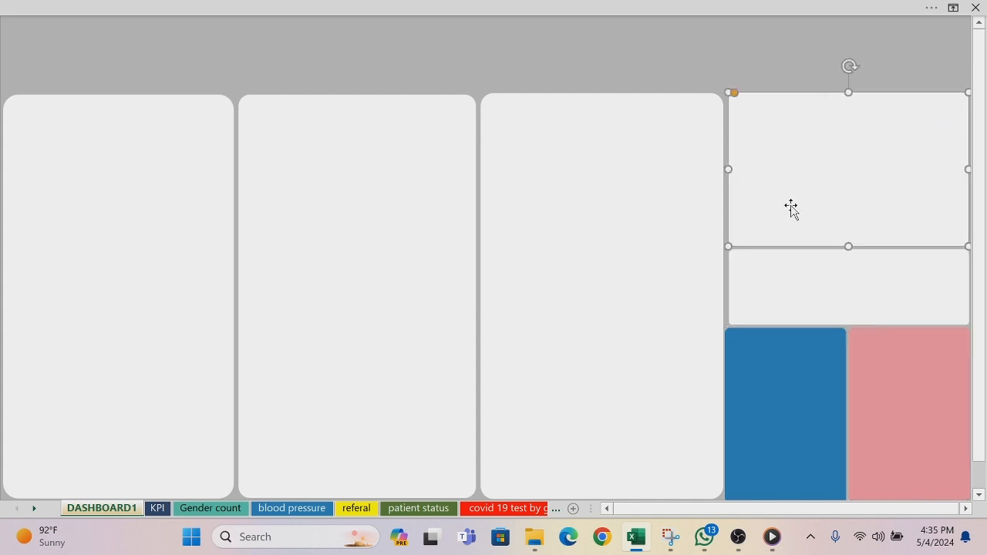
right_click(791, 206)
left_click(854, 73)
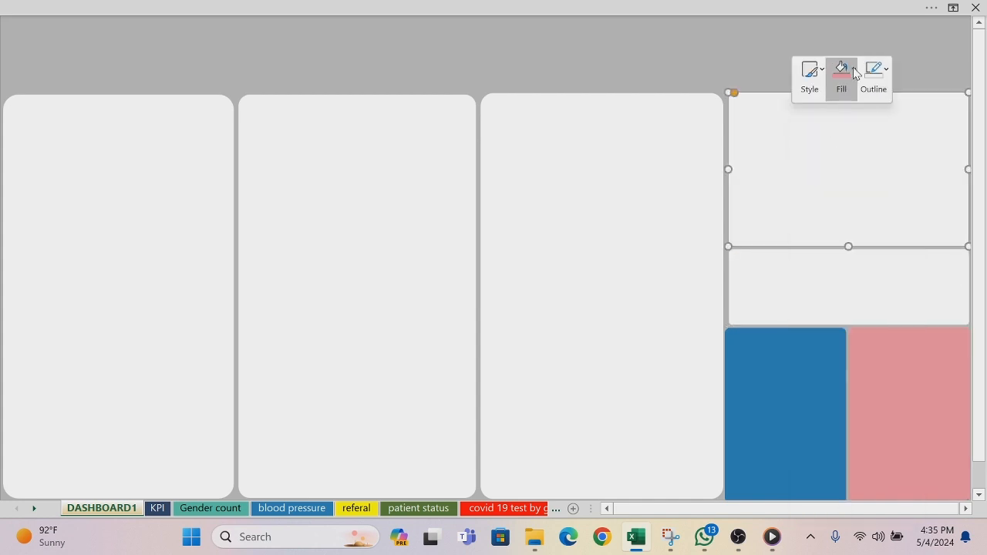
left_click(846, 303)
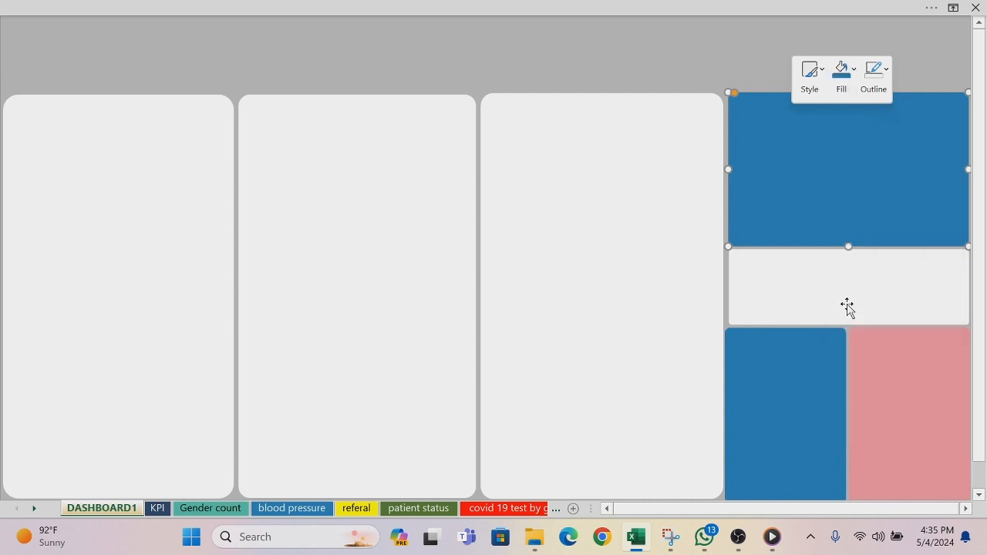
left_click(691, 50)
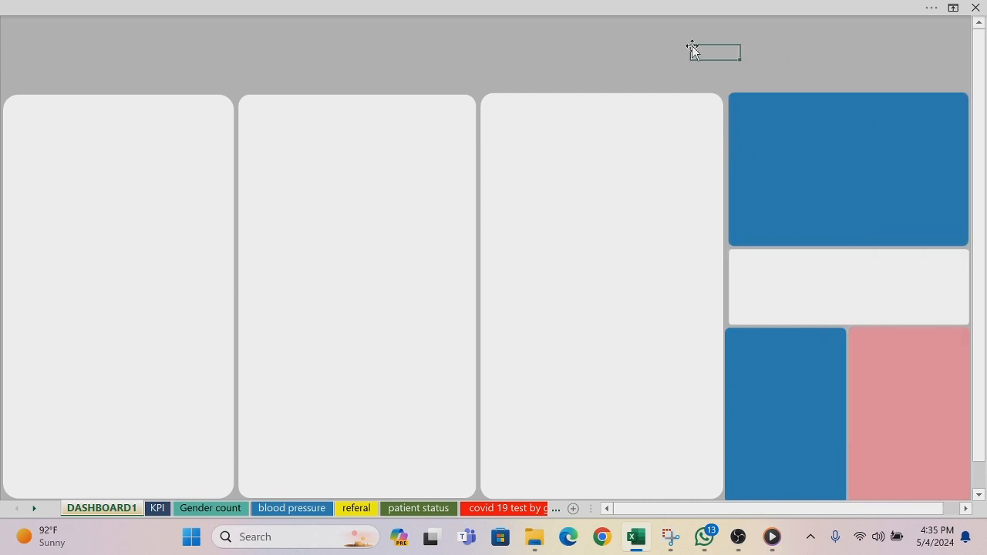
Step: Copy the line chart from the blood pressure sheet and select an empty cell above the blue panel on DASHBOARD1
left_click(309, 512)
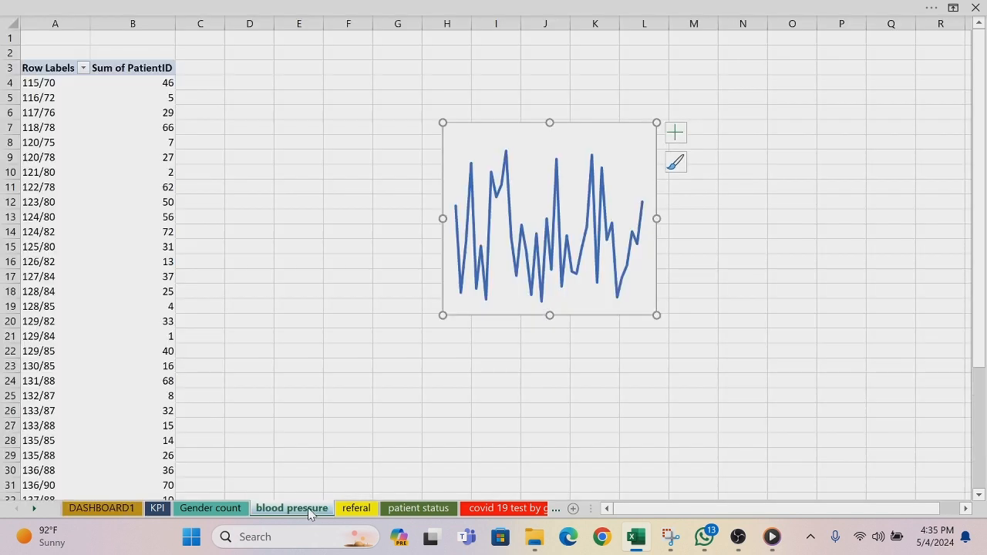
left_click(453, 141)
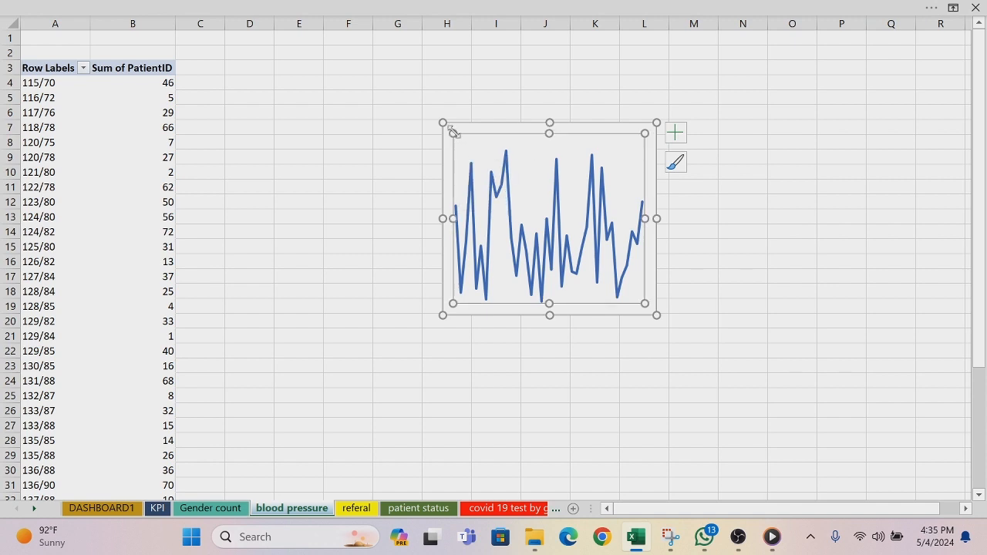
left_click(460, 128)
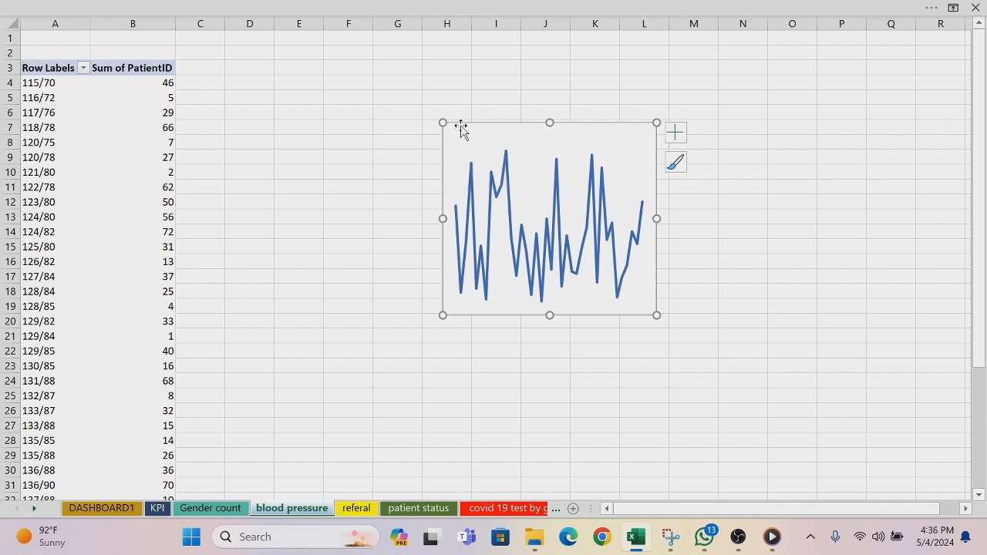
key("ctrl+c")
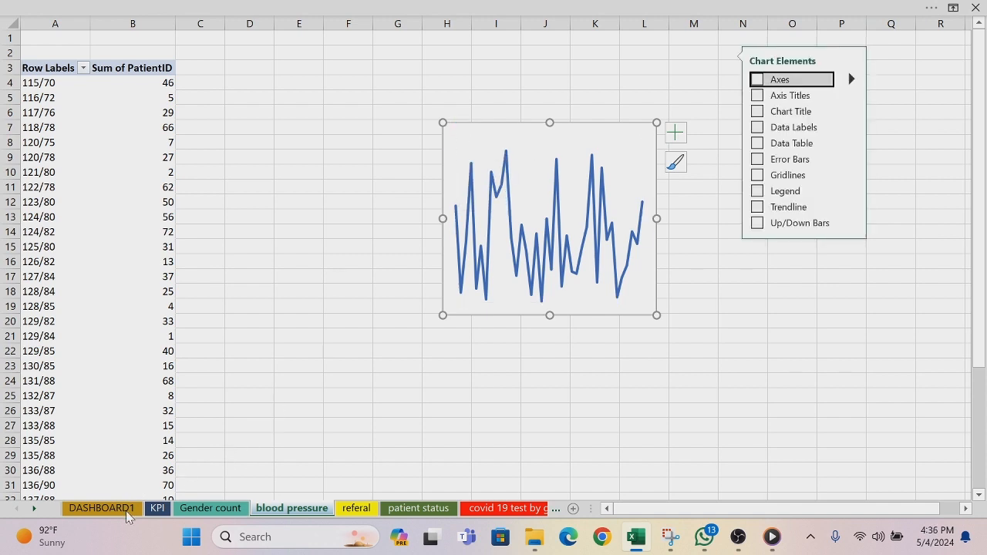
left_click(126, 509)
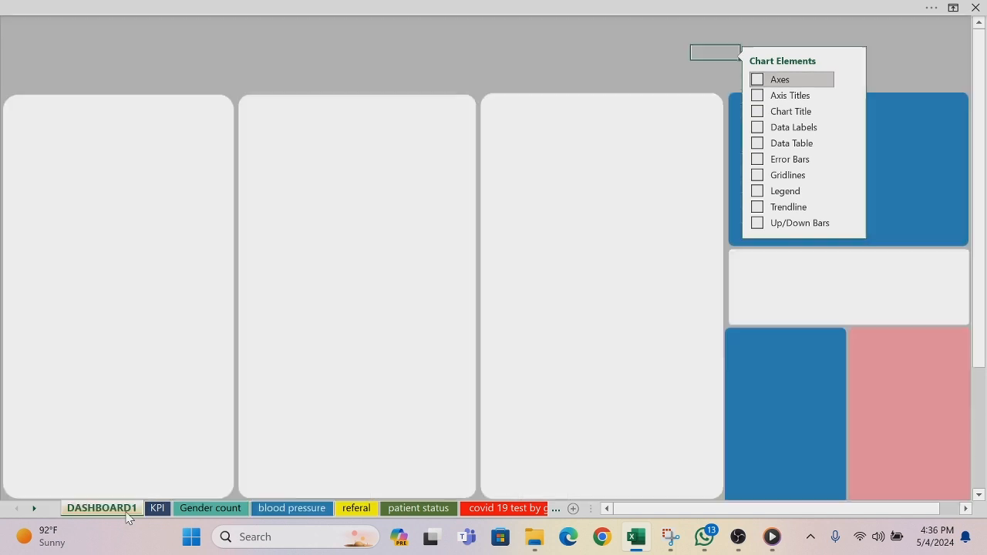
left_click(889, 137)
left_click(895, 68)
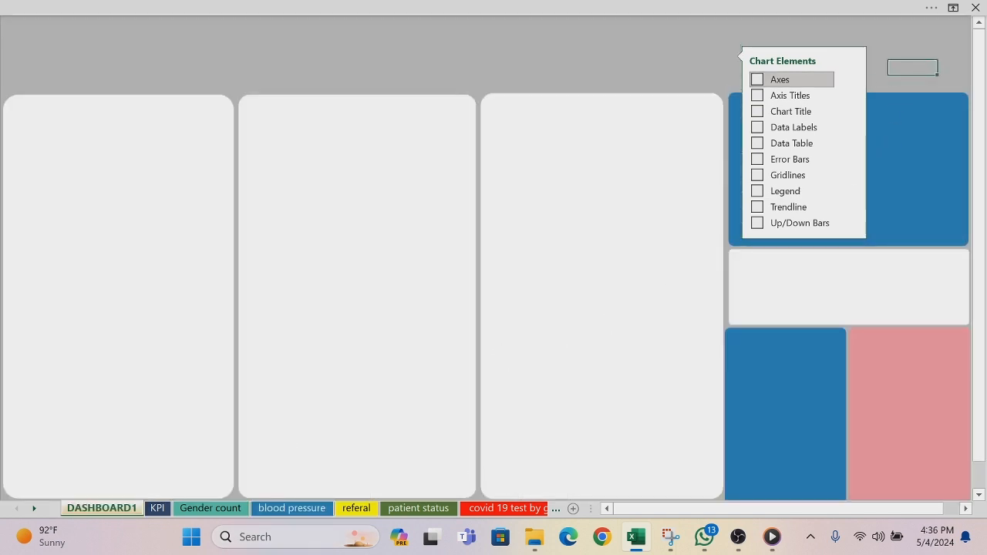
Step: Dismiss the leftover Chart Elements list by deselecting the line chart on the blood pressure sheet
left_click(322, 508)
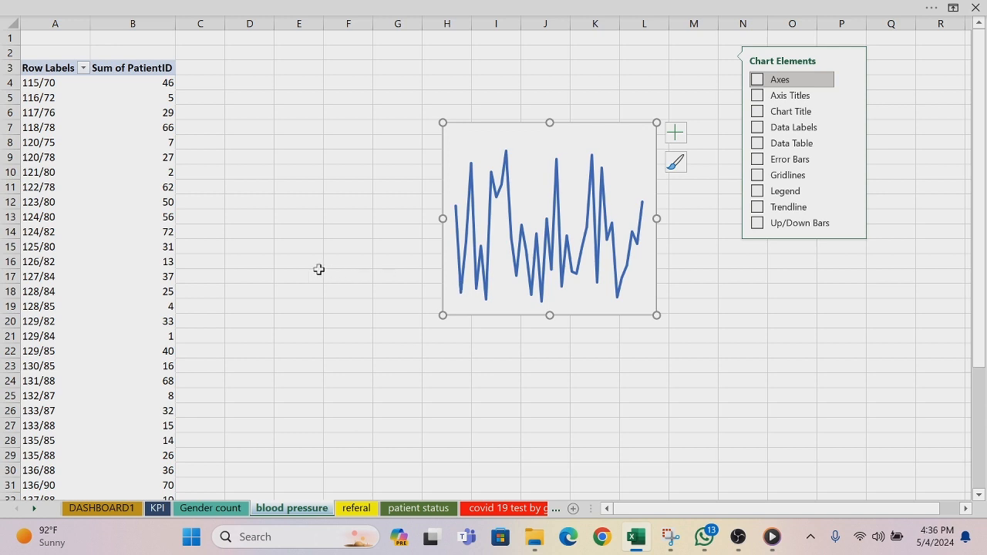
left_click(319, 269)
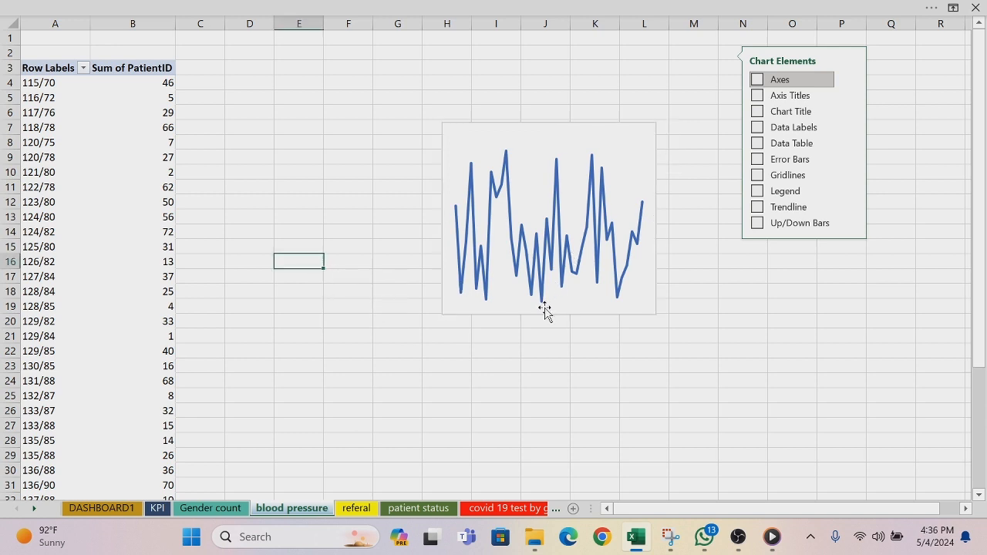
left_click(719, 332)
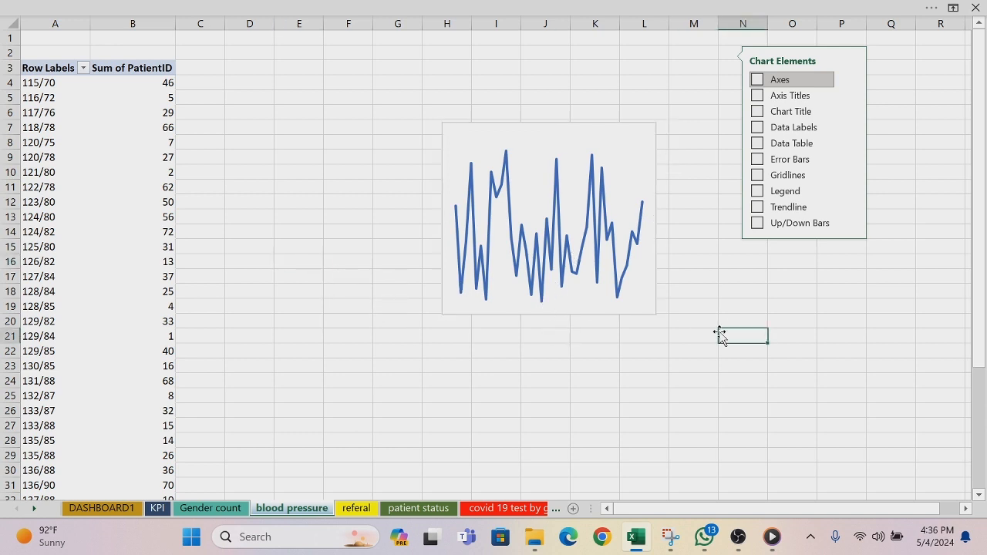
left_click(832, 114)
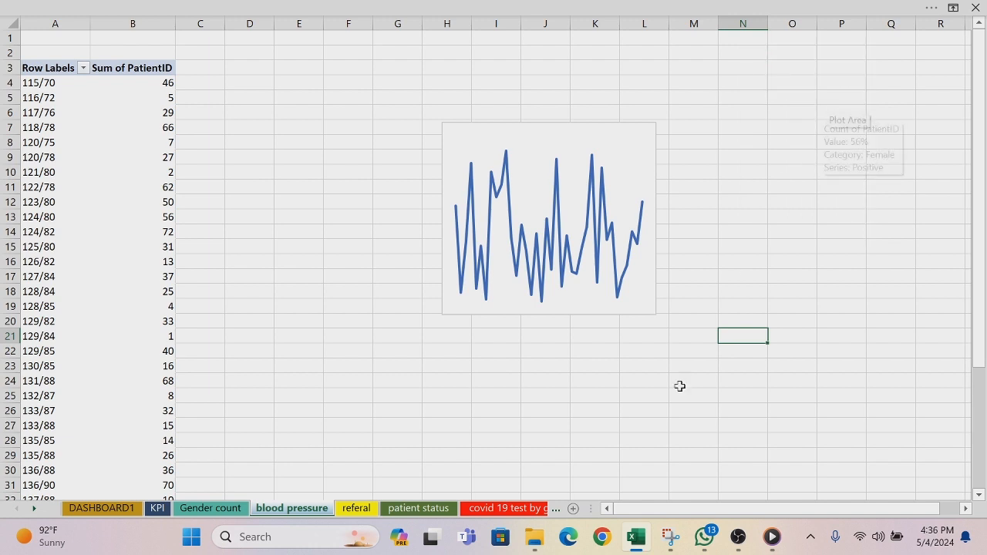
Step: Paste the copied blood pressure line chart over the upper blue panel on DASHBOARD1
left_click(115, 508)
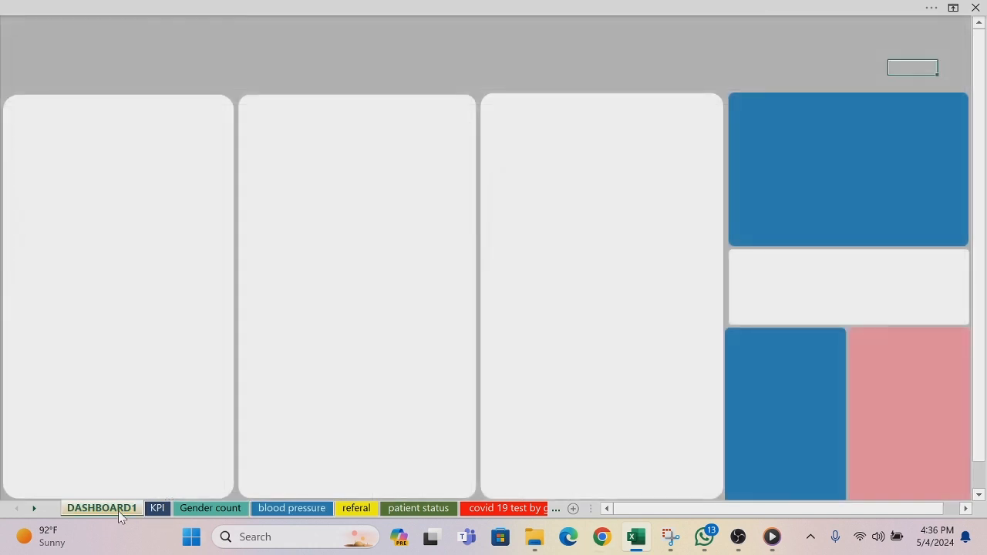
left_click(779, 161)
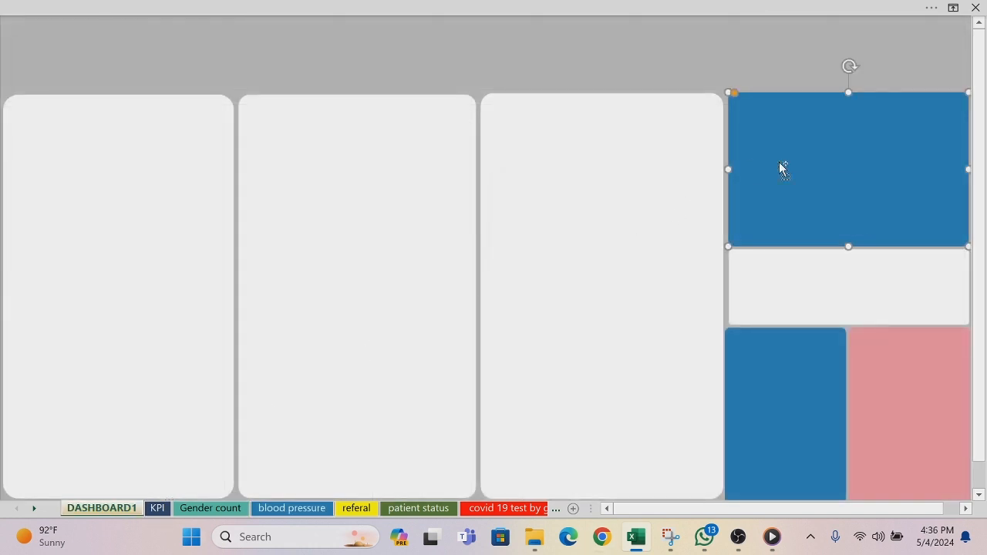
key("ctrl+v")
right_click(781, 168)
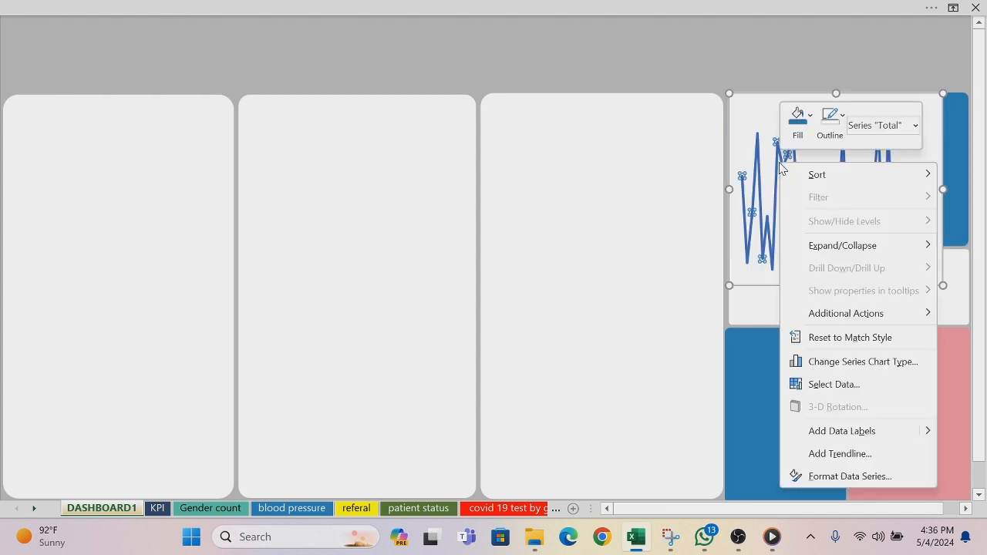
key("Escape")
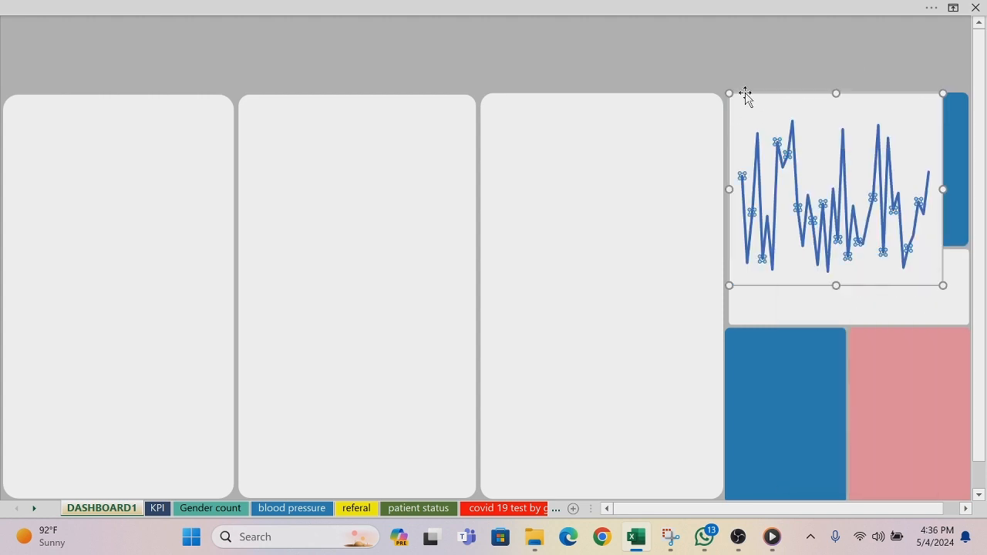
Step: Set the pasted line chart's chart area to no fill and no outline
left_click(746, 94)
right_click(745, 92)
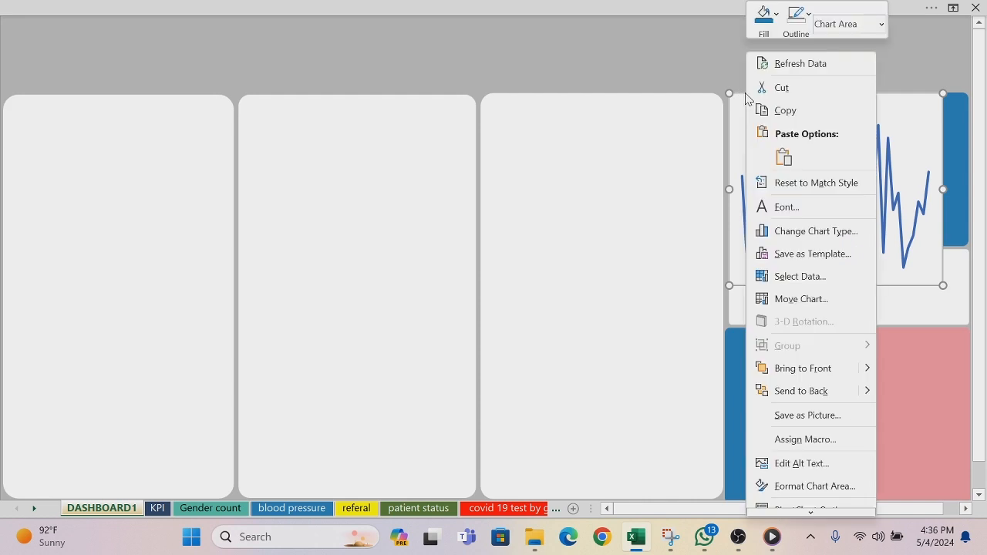
left_click(776, 17)
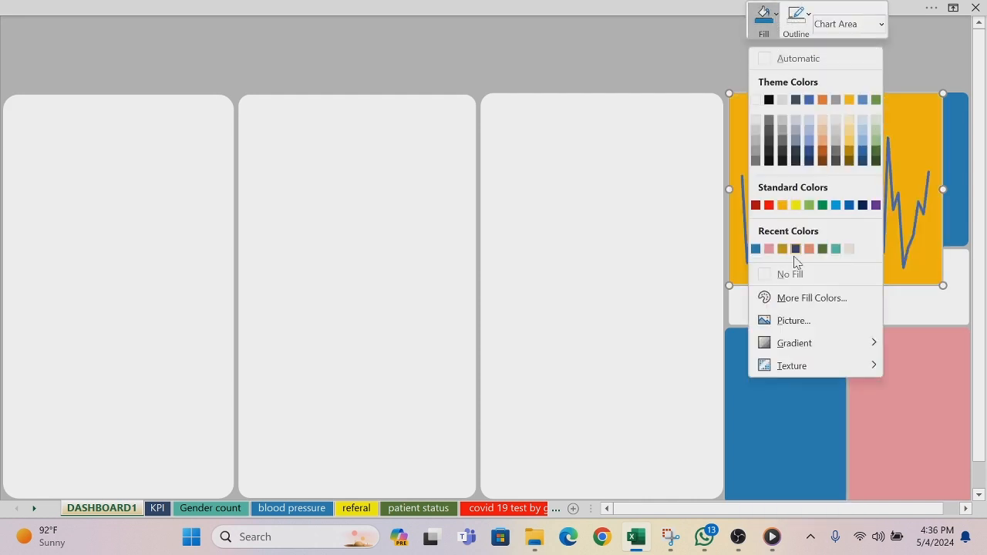
left_click(765, 273)
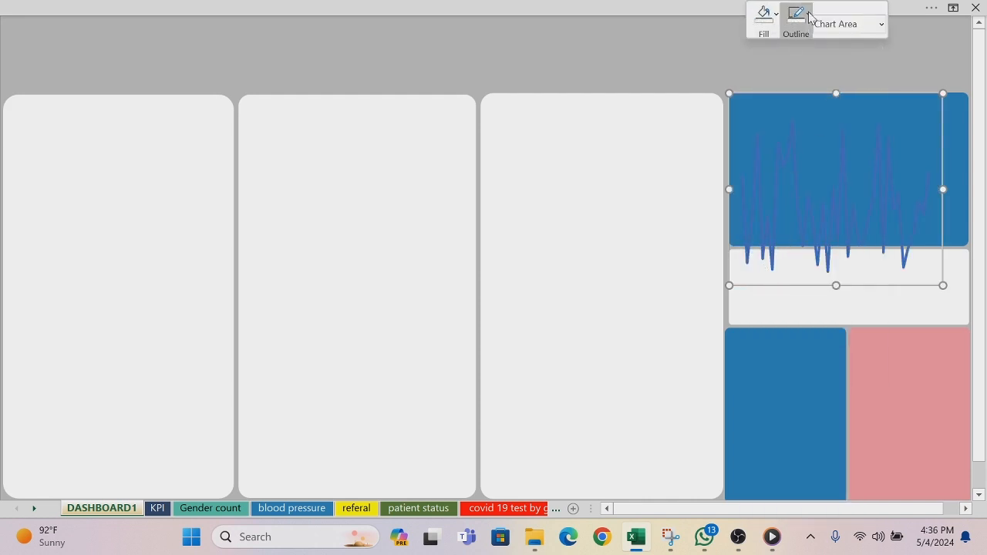
left_click(809, 17)
left_click(798, 274)
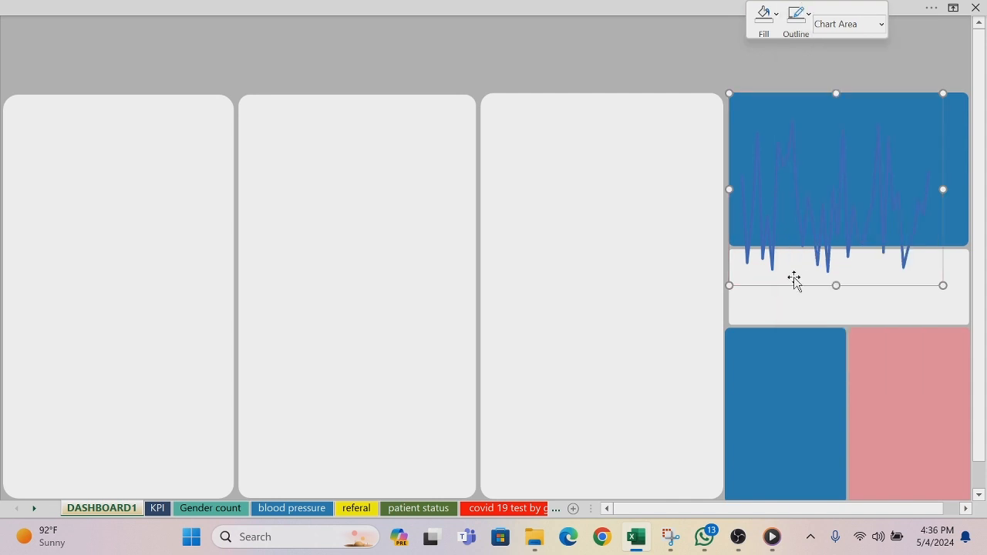
Step: Resize the line chart so it fits just inside the edges of the upper blue panel
left_click_drag(724, 95, 784, 113)
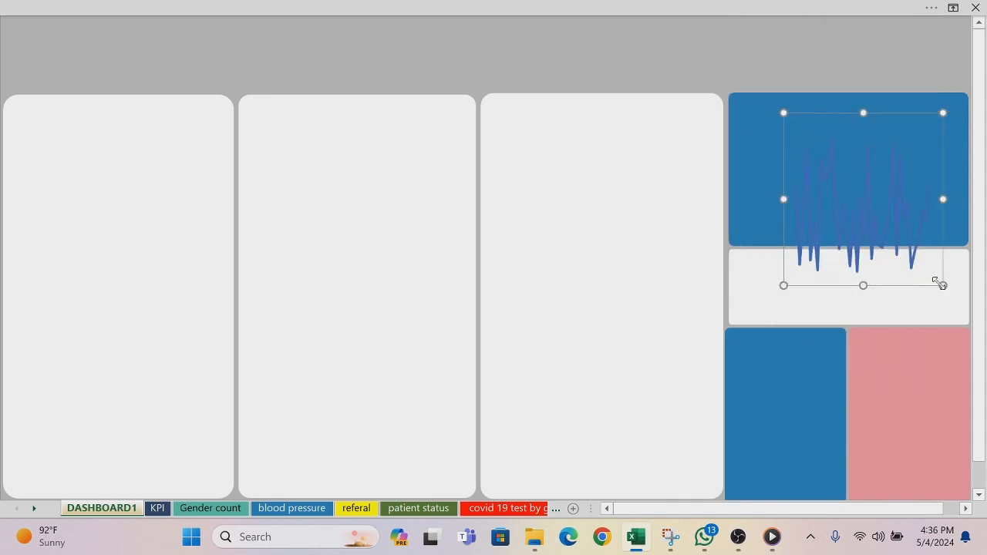
left_click_drag(942, 285, 904, 211)
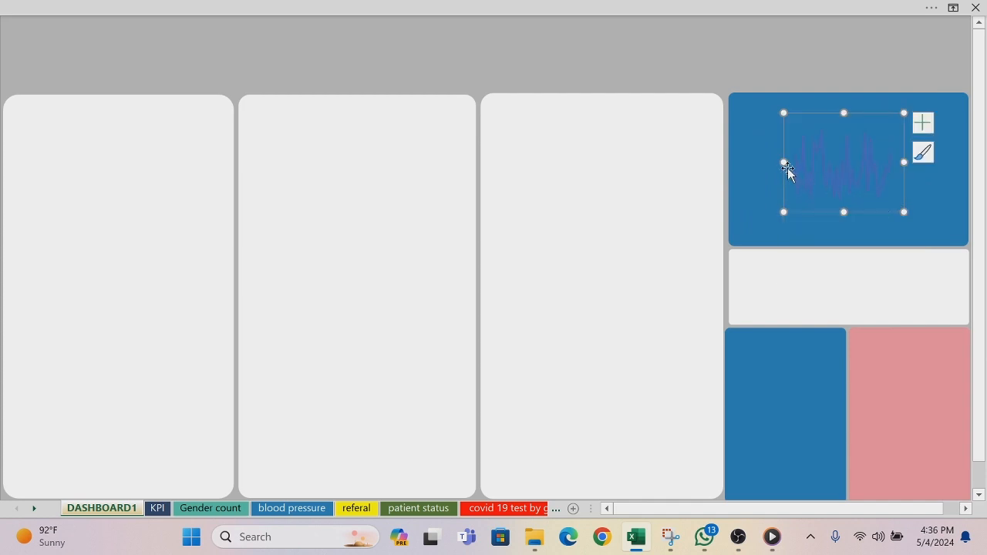
left_click_drag(783, 162, 760, 161)
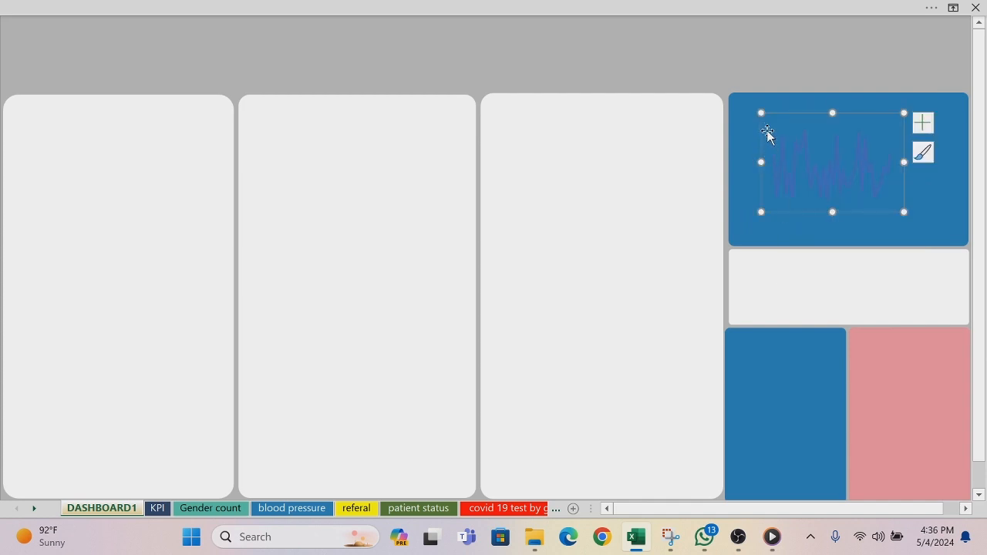
left_click_drag(760, 113, 733, 102)
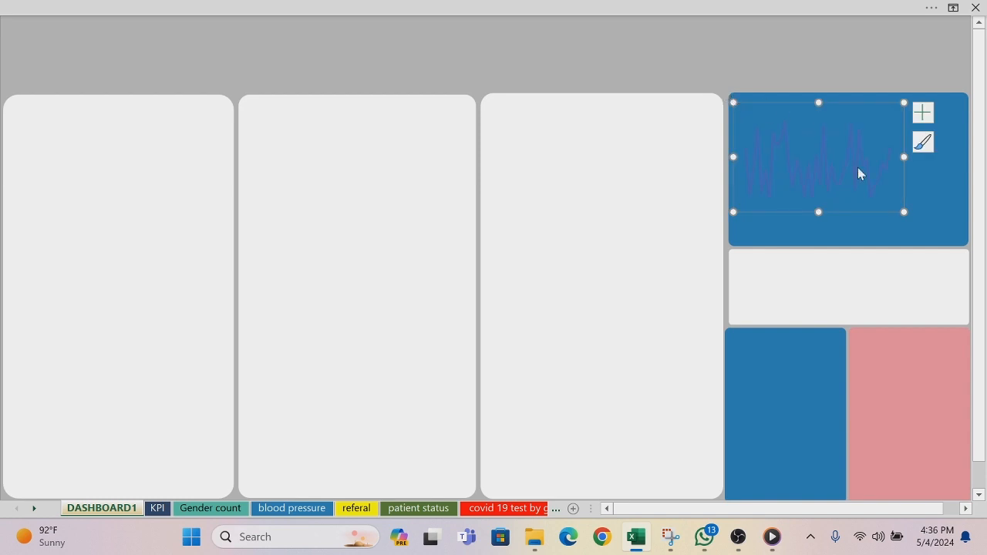
left_click_drag(903, 212, 961, 239)
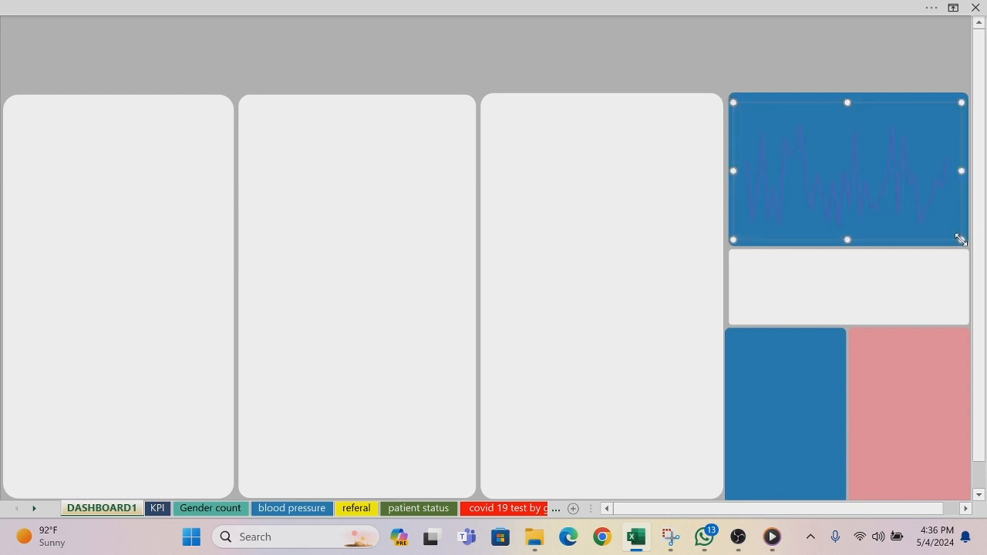
left_click(864, 51)
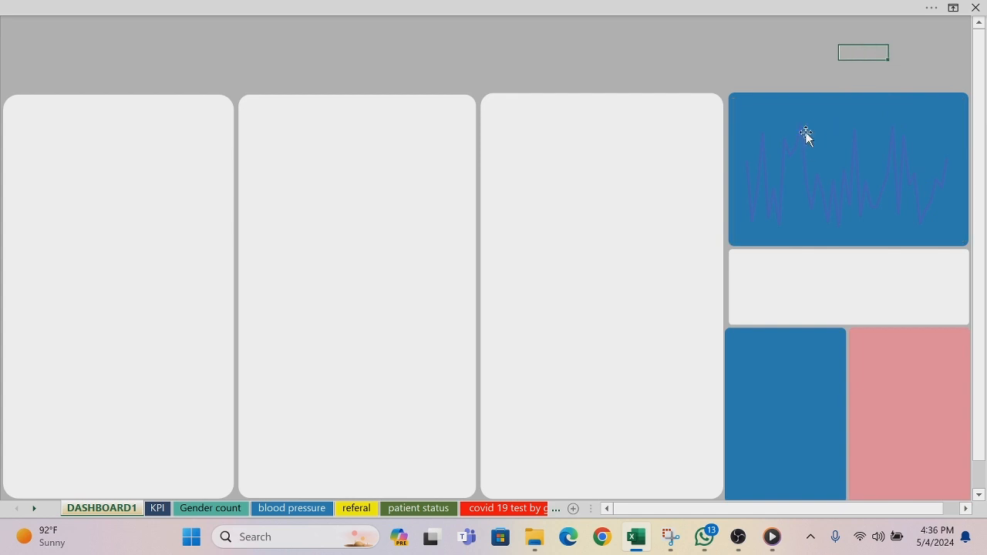
Step: Format the line chart's data series with a white line colour
left_click(763, 141)
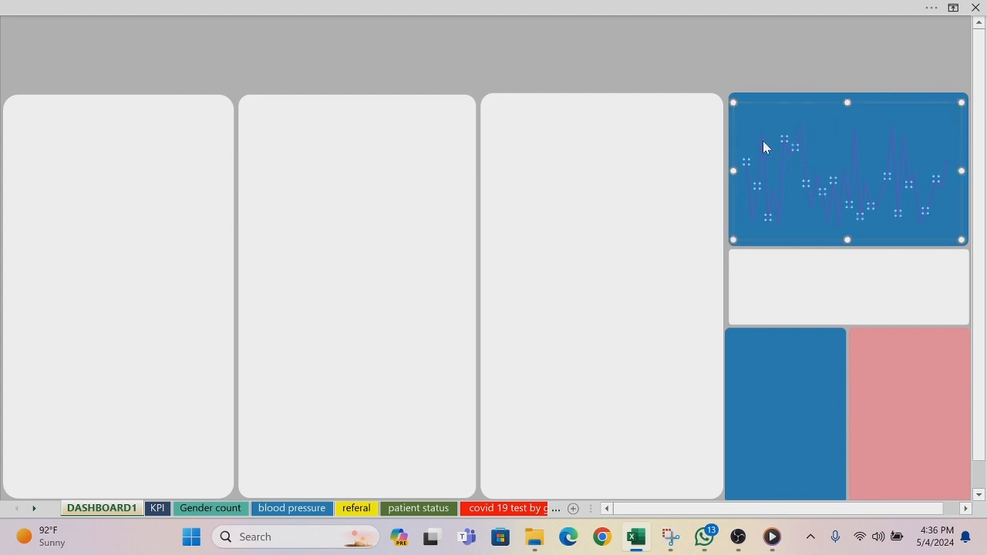
right_click(762, 140)
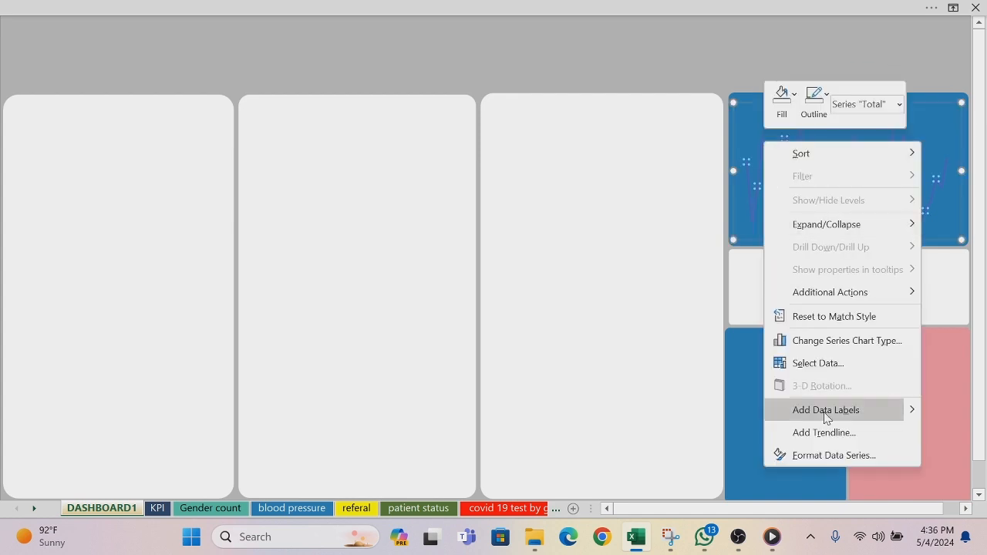
left_click(830, 455)
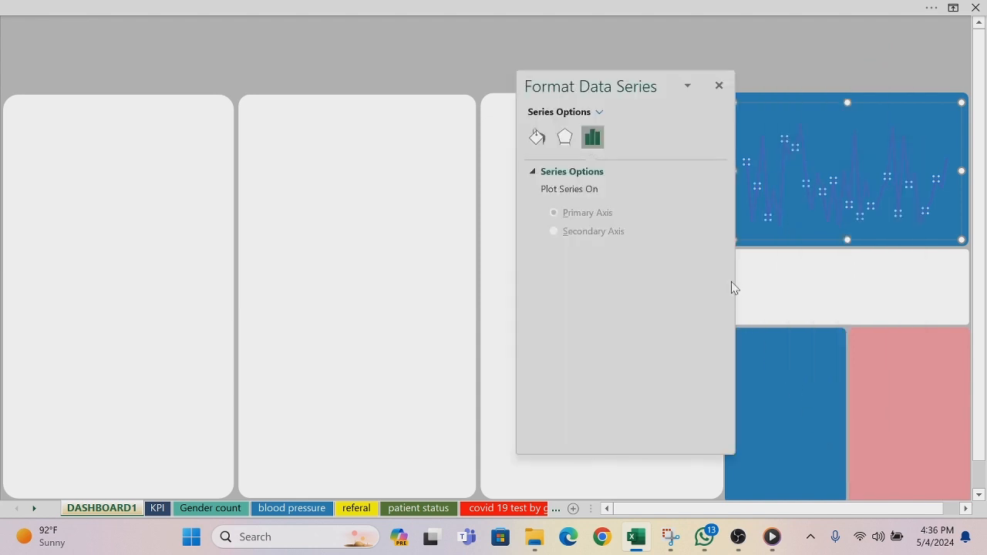
left_click(537, 137)
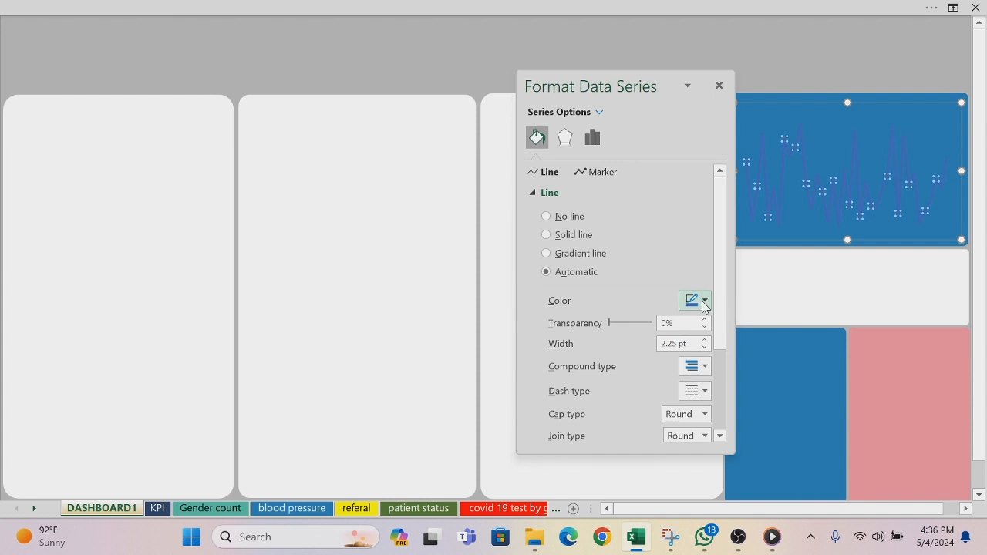
left_click(703, 301)
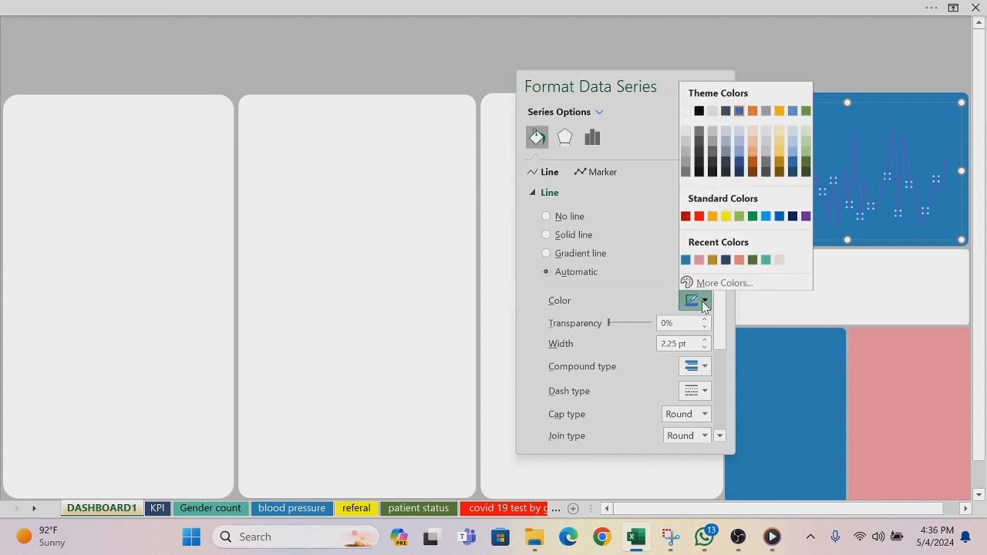
left_click(685, 110)
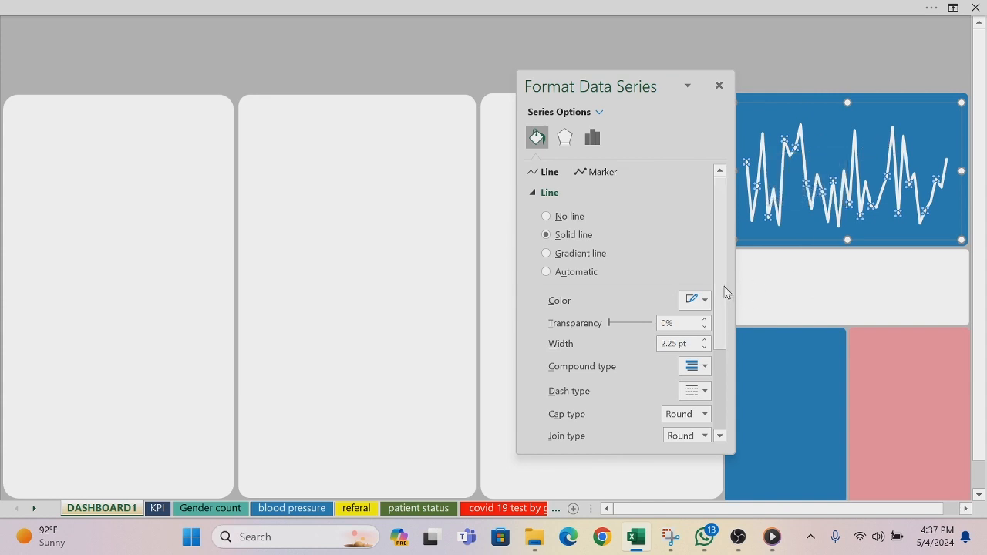
Step: Turn on the smoothed line for the chart's data series and close the formatting pane
left_click_drag(720, 284, 724, 398)
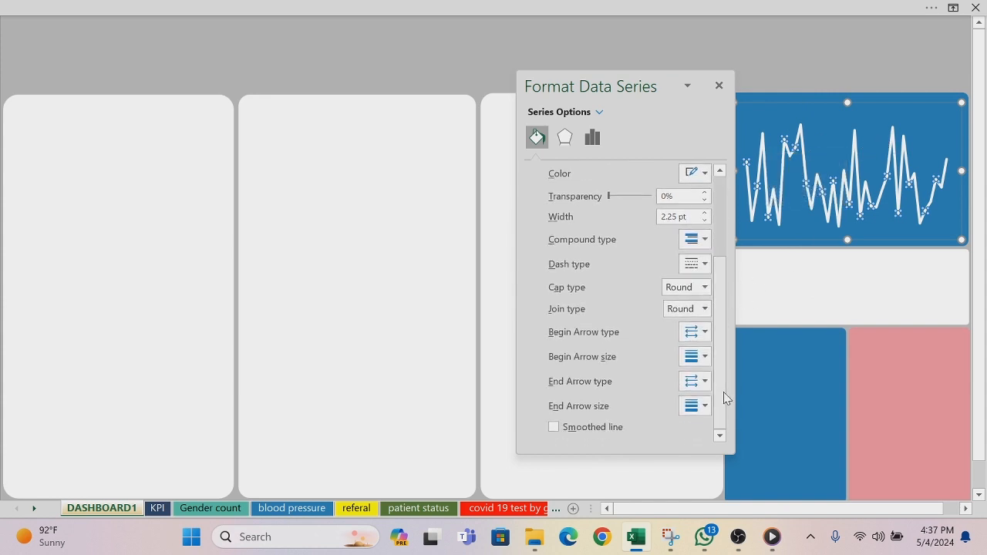
left_click(553, 428)
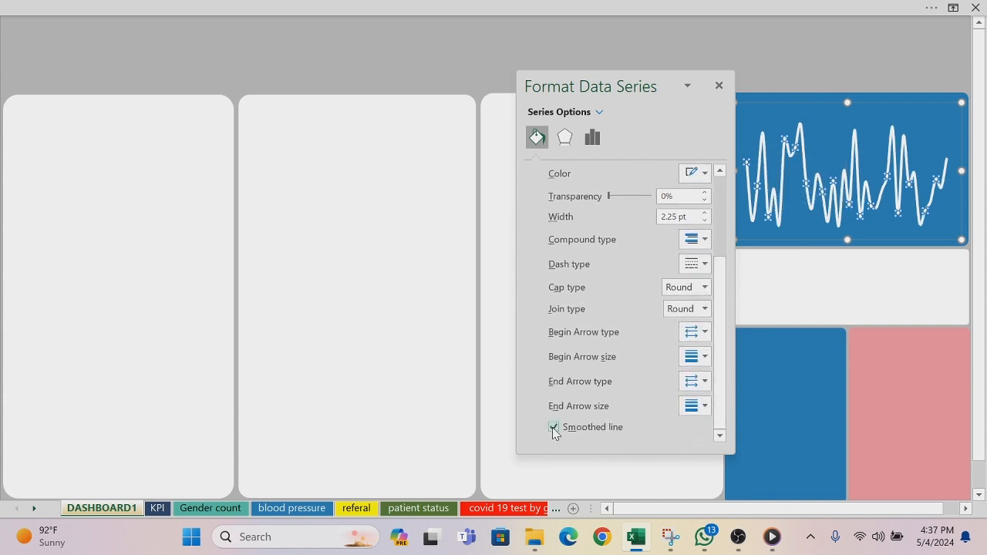
left_click(392, 270)
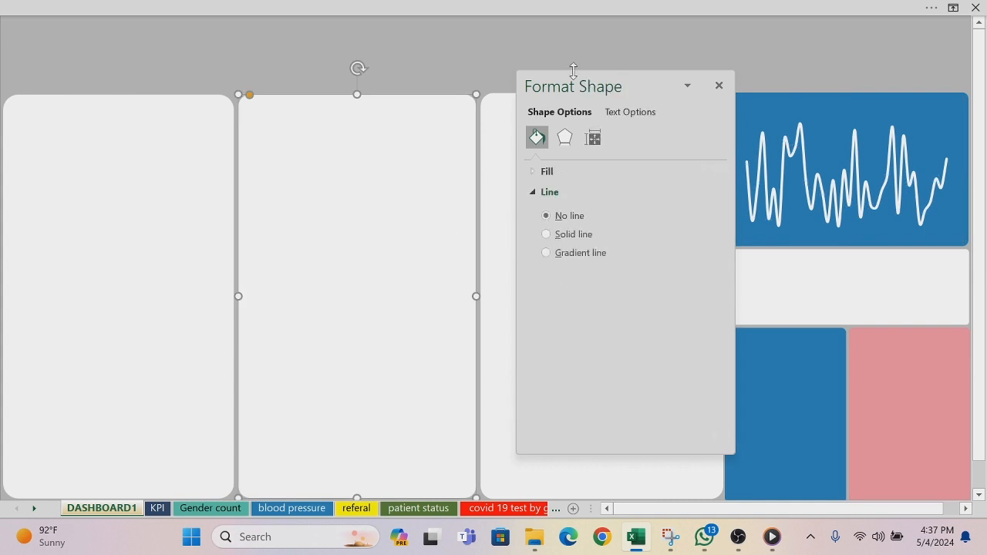
left_click(718, 87)
Step: Add a text box about 1.42 by 0.33 inches above the chart line, reading "By Blood Pressure"
left_click(699, 9)
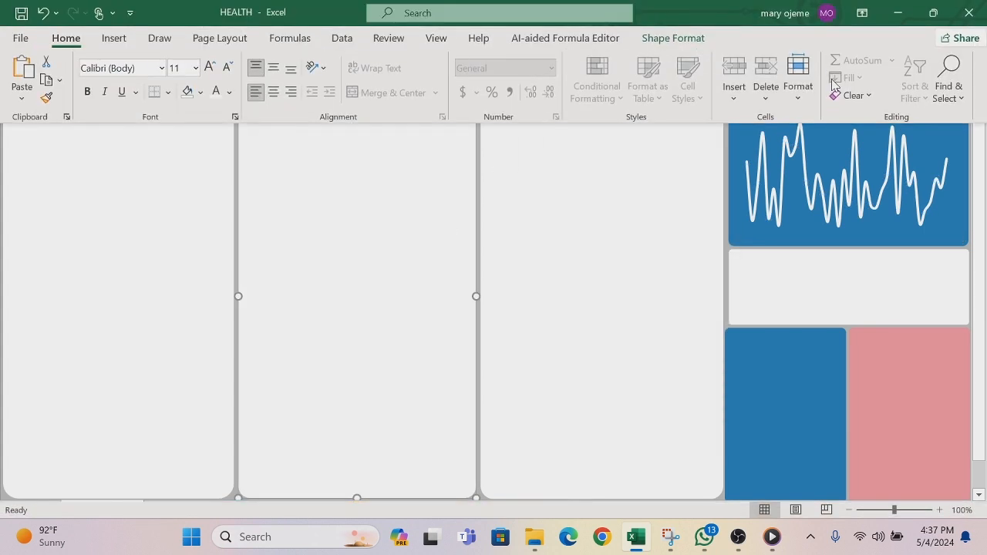
left_click(117, 39)
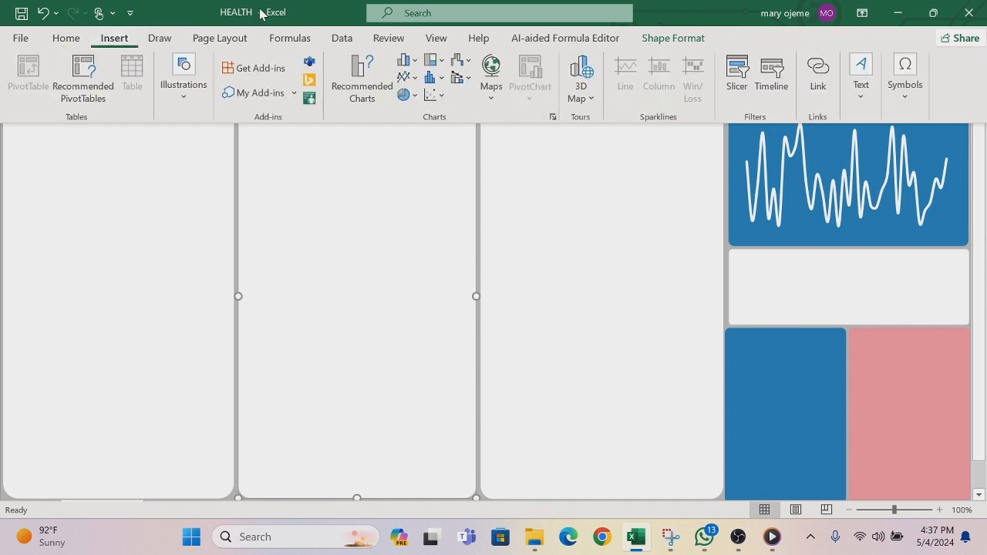
left_click(861, 97)
left_click(809, 147)
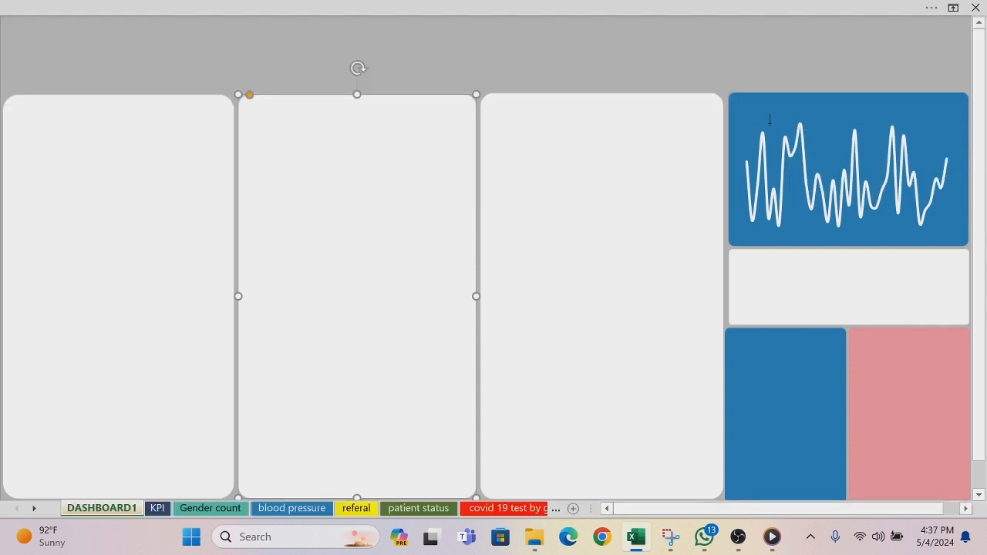
left_click_drag(753, 100, 859, 124)
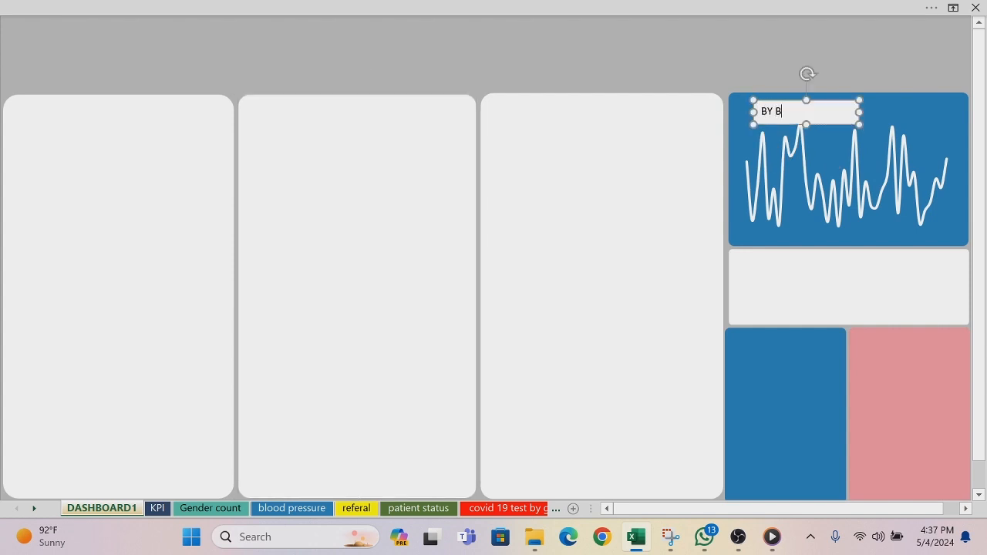
type("BY BLOO")
type("lood Pressure")
Step: Remove the fill from the "By Blood Pressure" text box
left_click(815, 11)
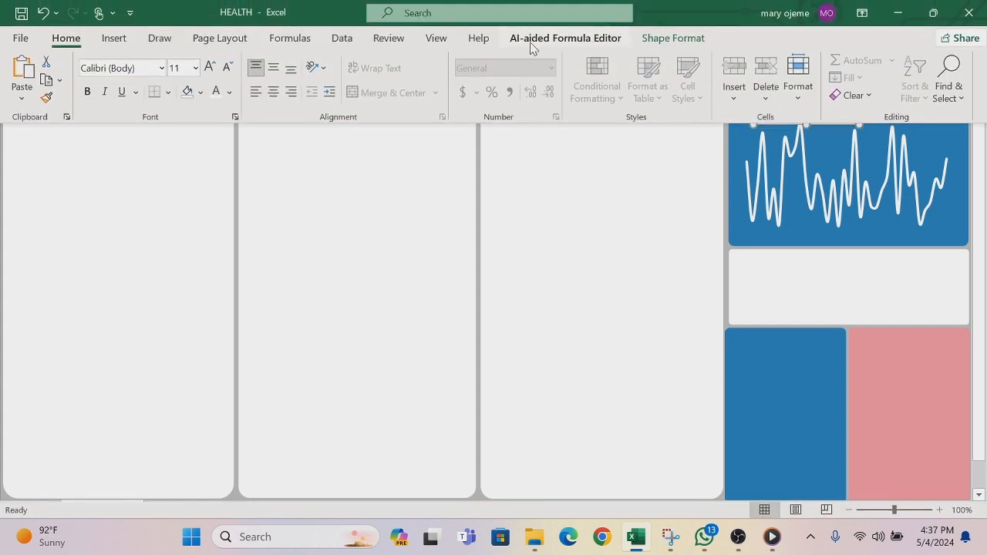
left_click(669, 38)
left_click(404, 60)
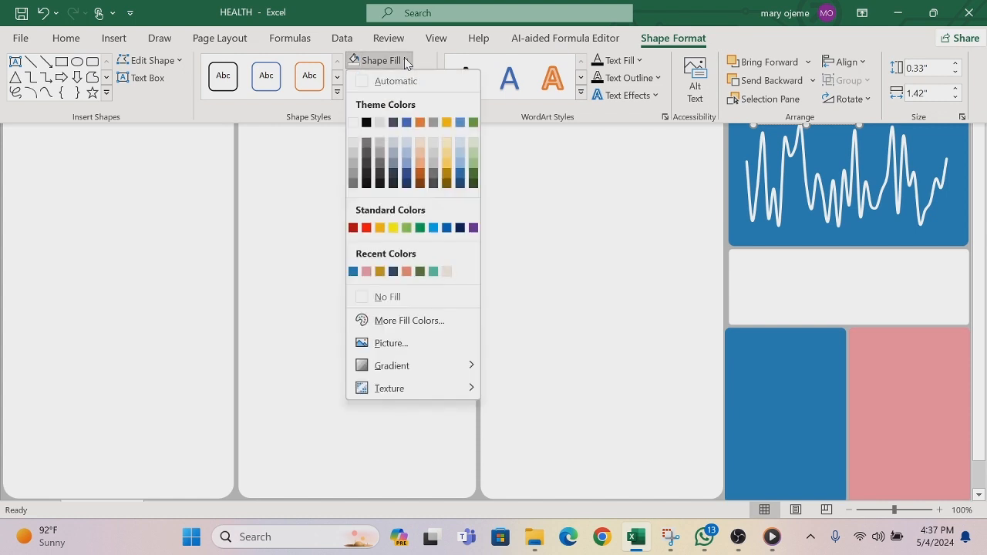
left_click(362, 296)
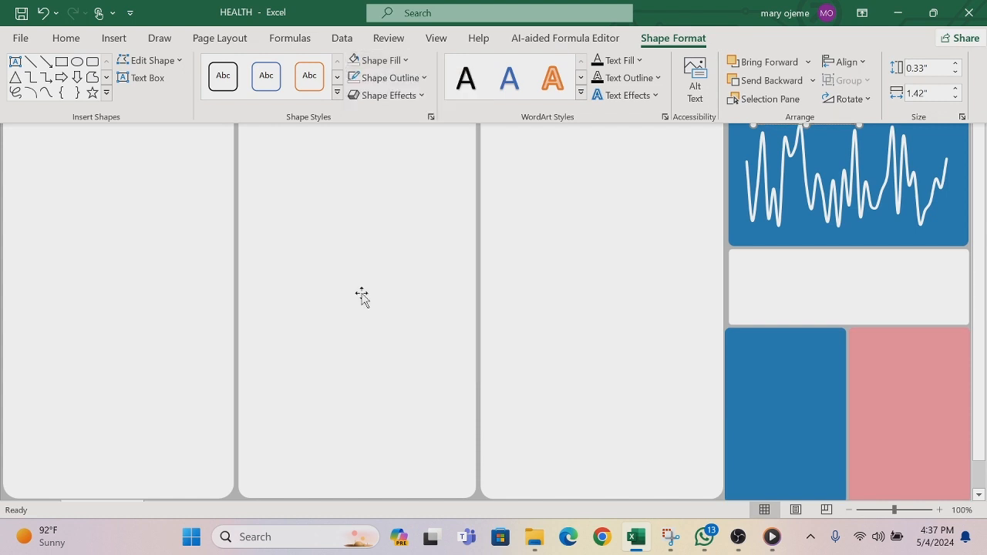
Step: Remove the outline from the "By Blood Pressure" text box
left_click(424, 78)
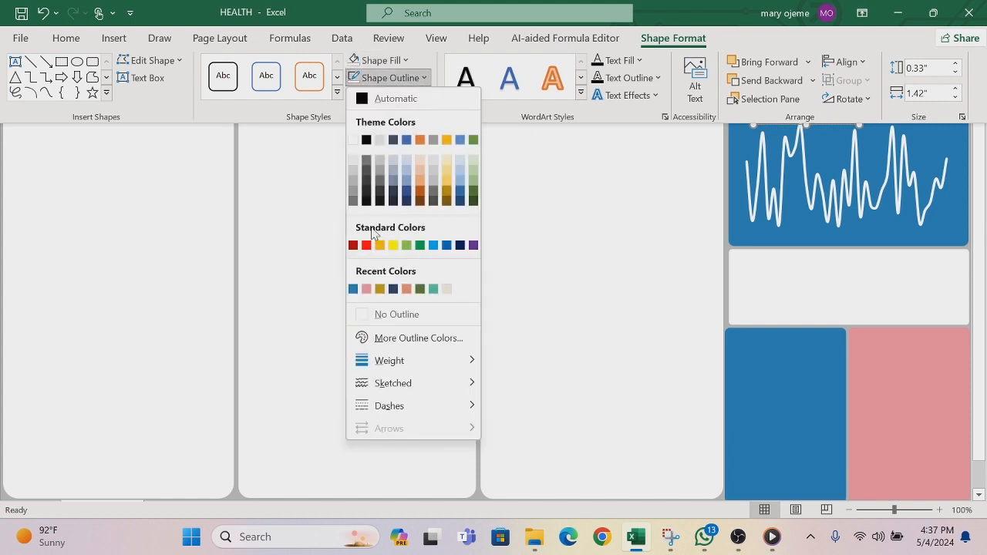
left_click(363, 314)
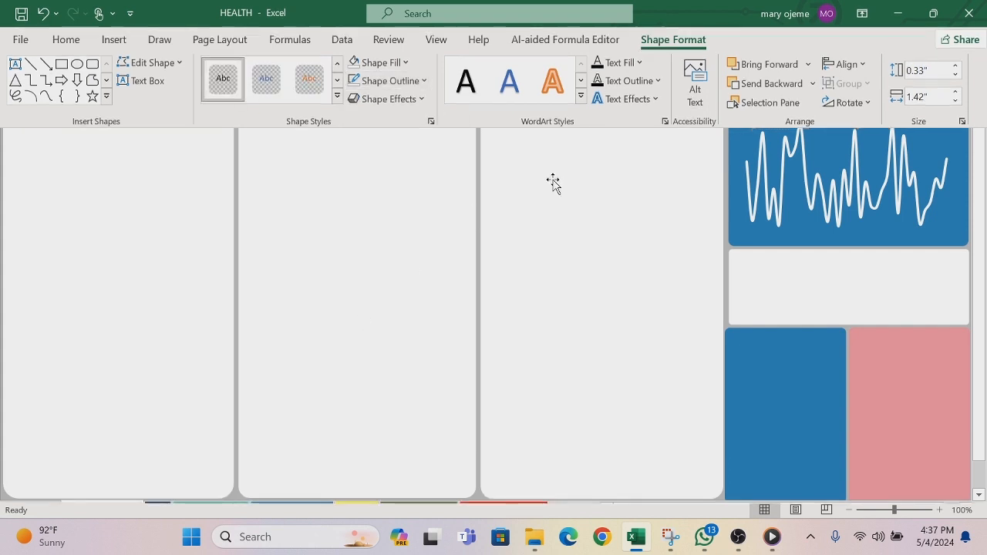
key("ctrl+shift+F1")
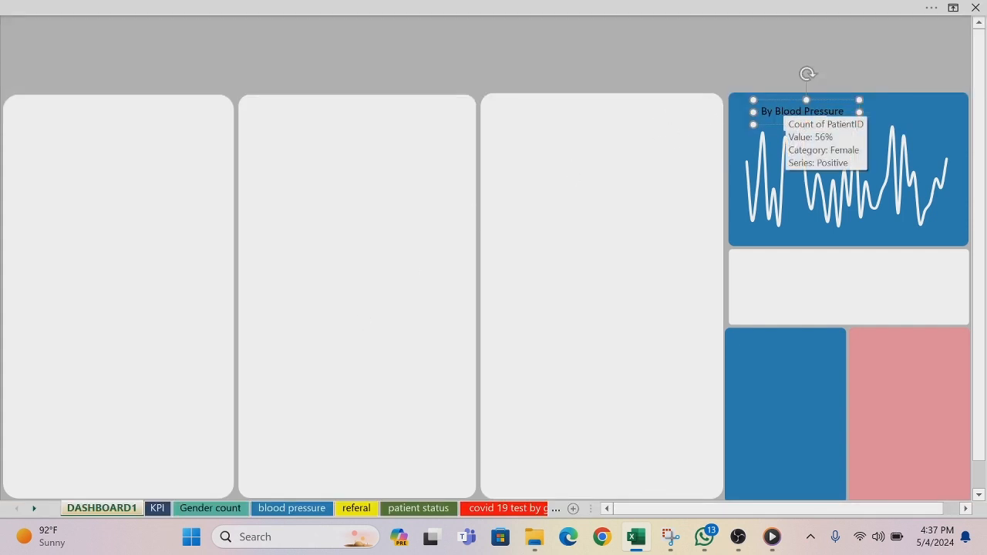
Step: Format the "By Blood Pressure" text in the Algerian font with a white font colour
left_click_drag(845, 112, 763, 123)
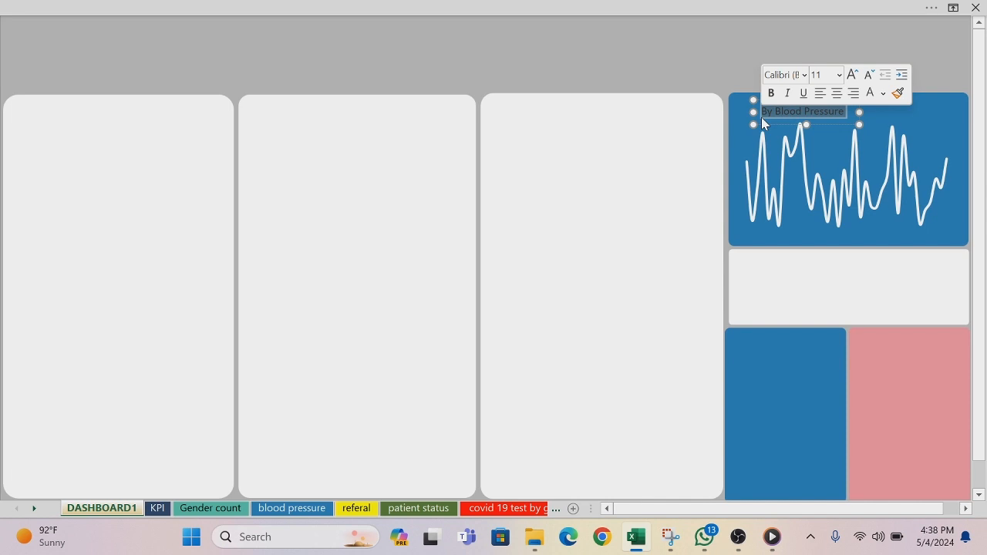
left_click(806, 74)
left_click(807, 189)
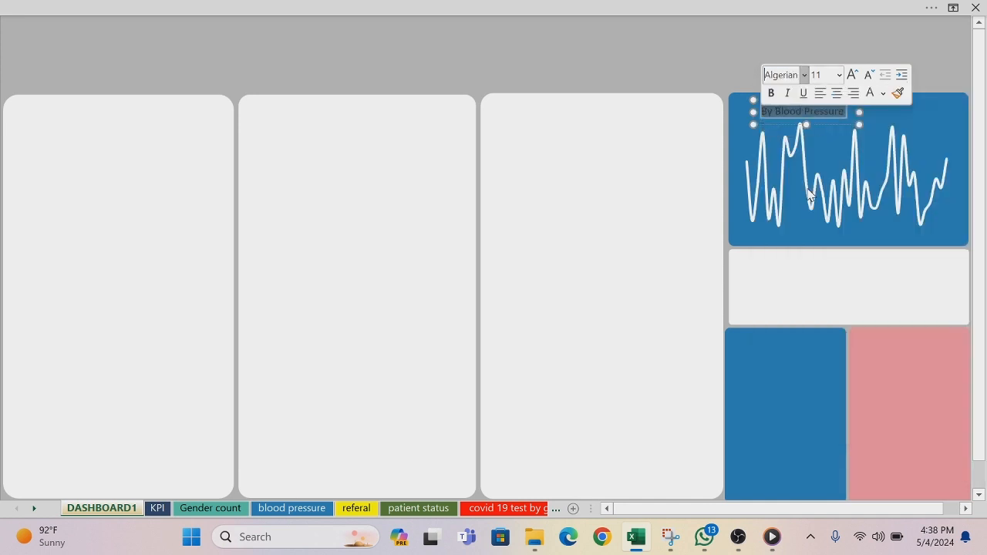
left_click(882, 95)
left_click(858, 151)
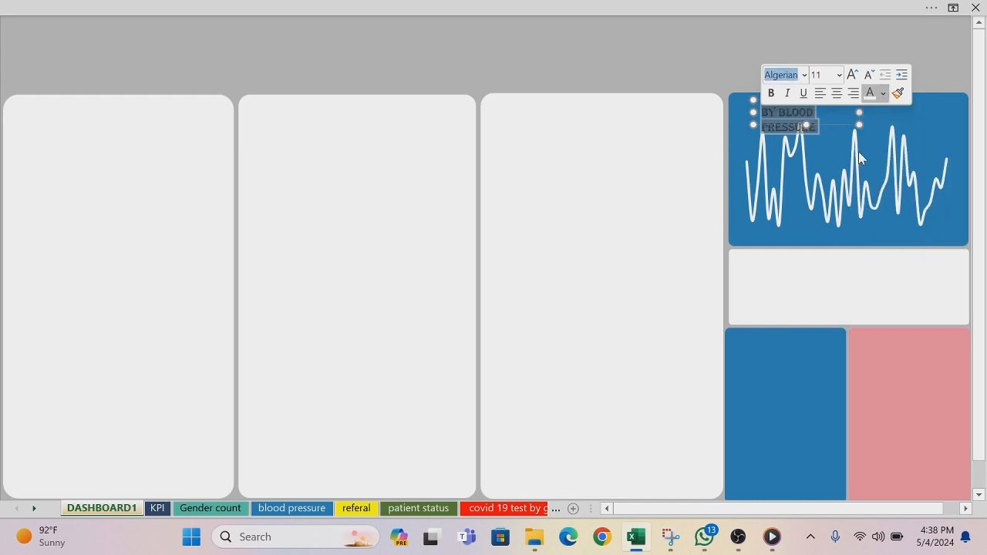
Step: Widen the "By Blood Pressure" text box to fit one line and move it to the blue panel's upper-left corner
left_click(861, 114)
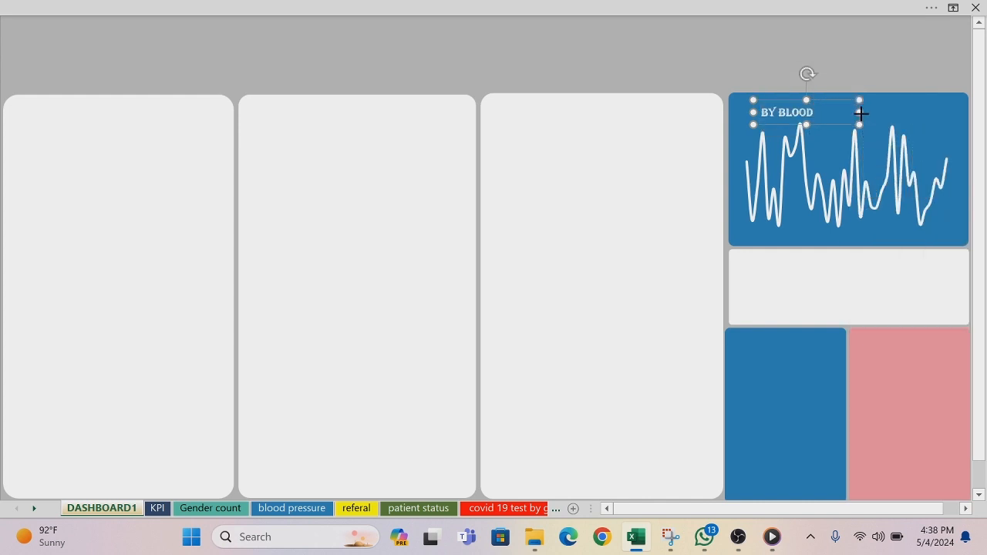
left_click_drag(860, 113, 894, 109)
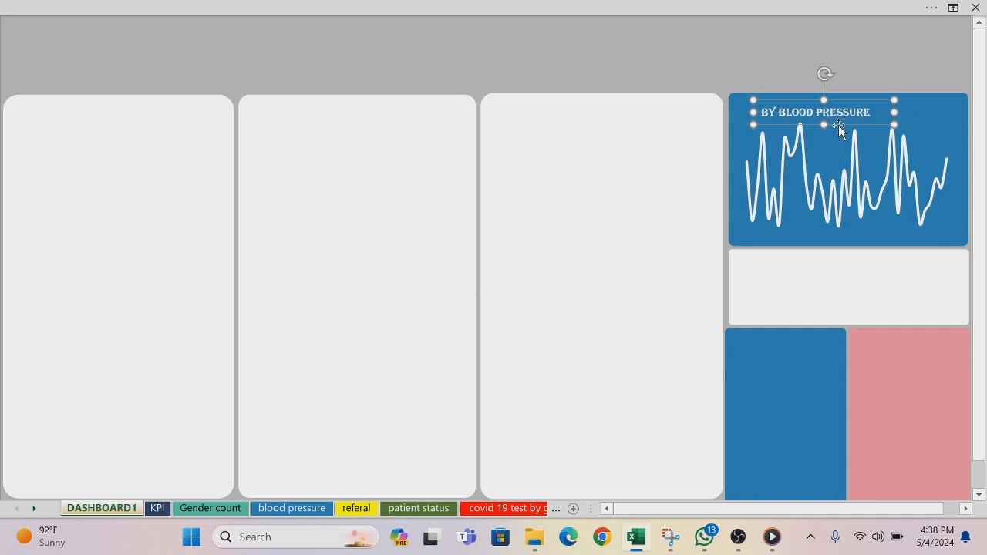
left_click_drag(839, 129, 815, 120)
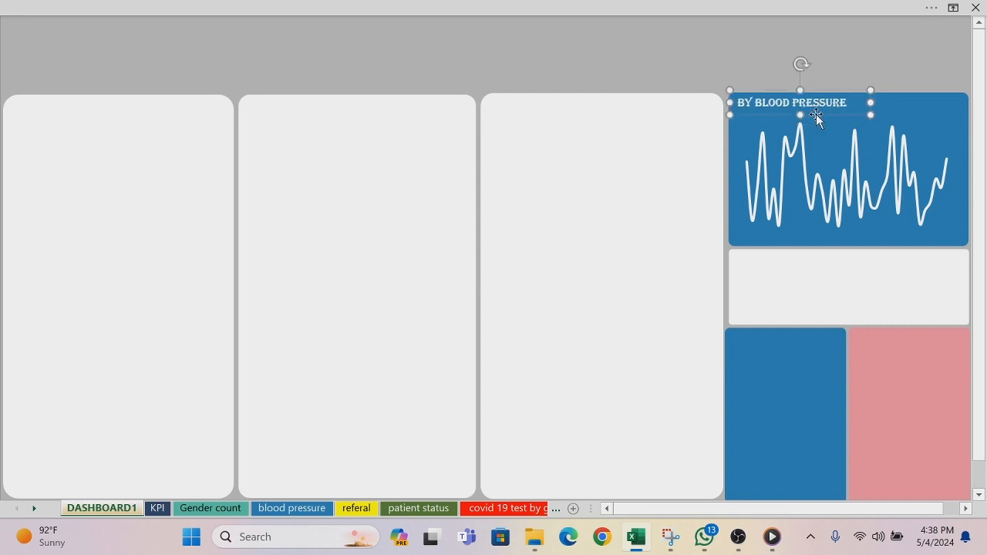
Step: Duplicate the "By Blood Pressure" text box just below the original and change the copy's text to "Highest Blood Pressure"
key("ctrl+d")
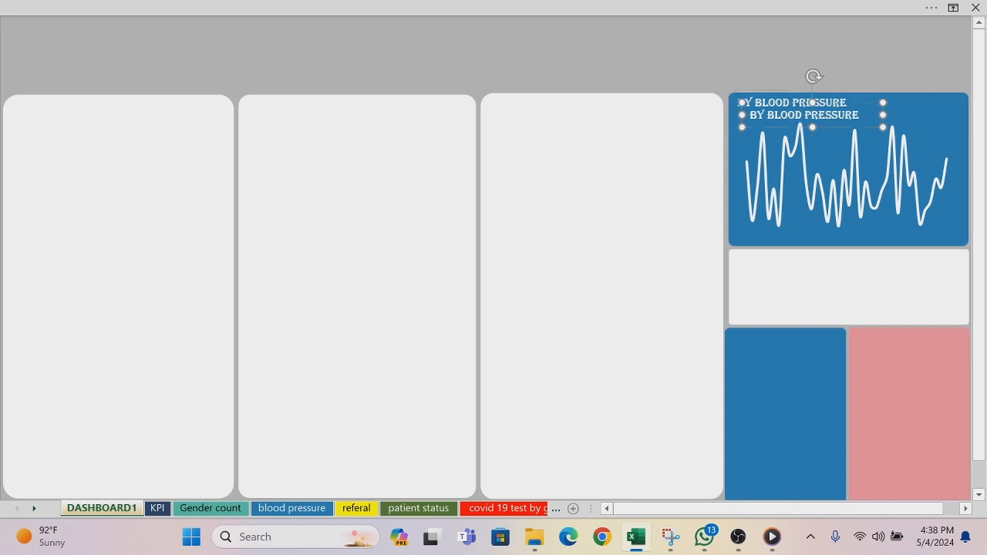
left_click_drag(820, 126, 820, 134)
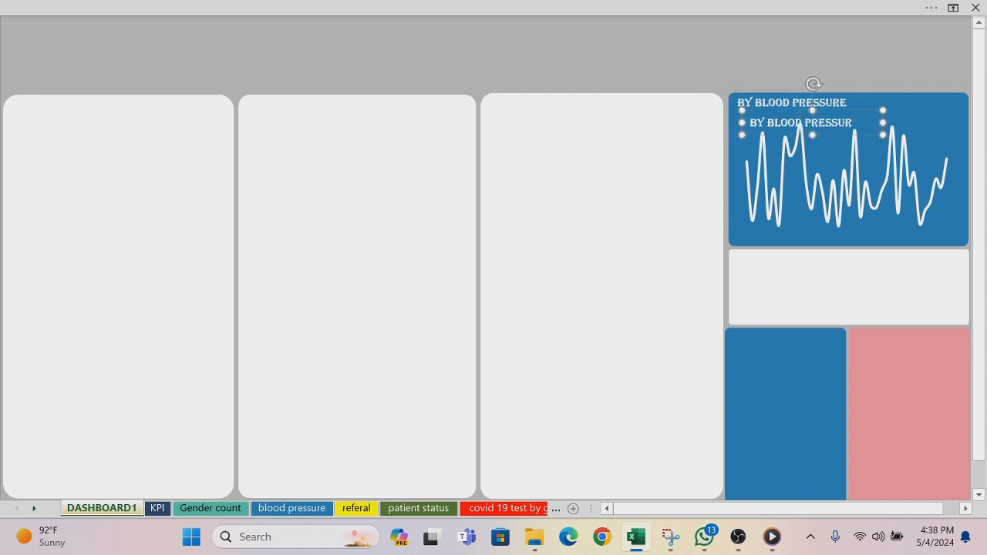
key("BackSpace")
key("BackSpace")
key("BackSpace")
key("BackSpace")
key("BackSpace")
key("BackSpace")
key("BackSpace")
key("BackSpace")
key("BackSpace")
key("BackSpace")
key("BackSpace")
key("BackSpace")
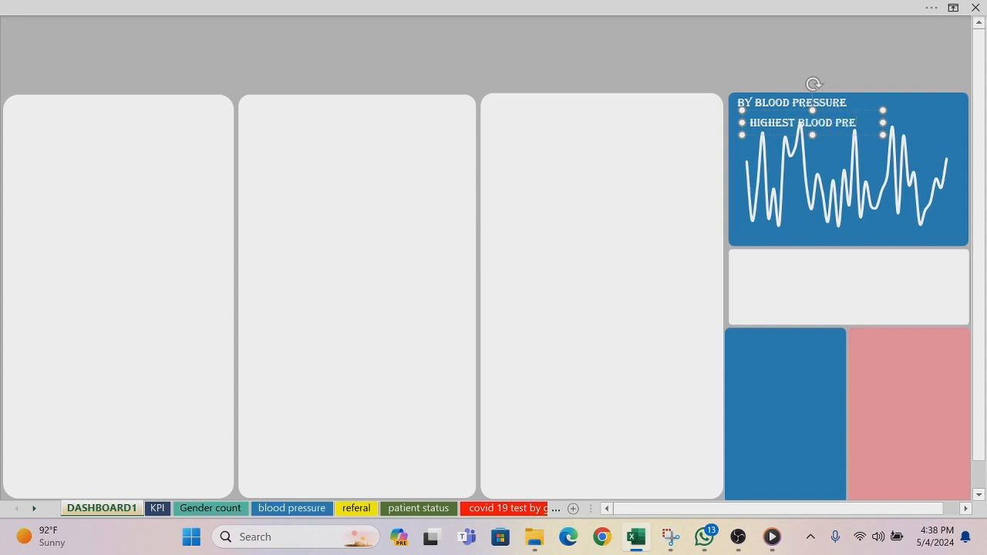
type("URE")
Step: Make the "Highest Blood Pressure" text italic at size 9 and fit its box directly beneath the panel title
left_click_drag(805, 137, 749, 121)
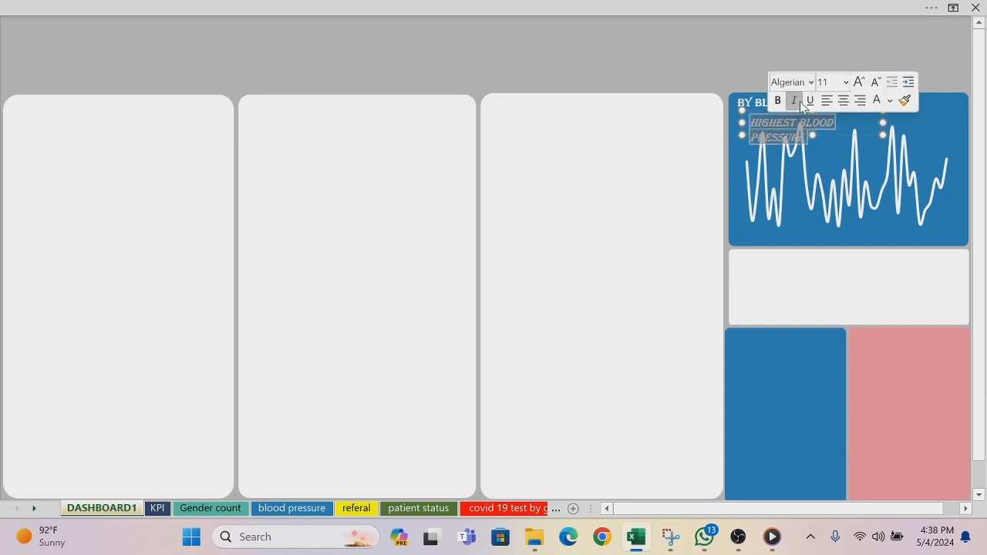
left_click(793, 104)
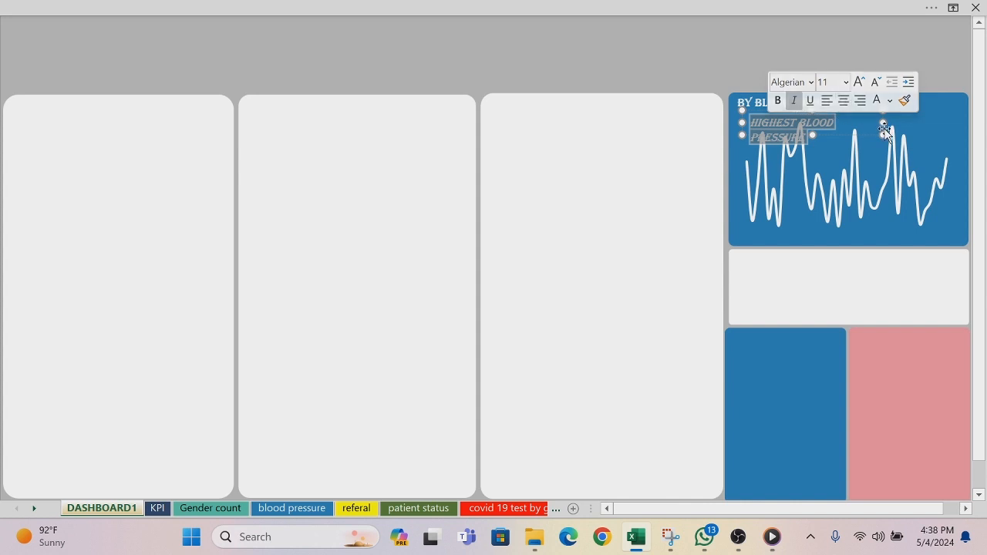
left_click(845, 82)
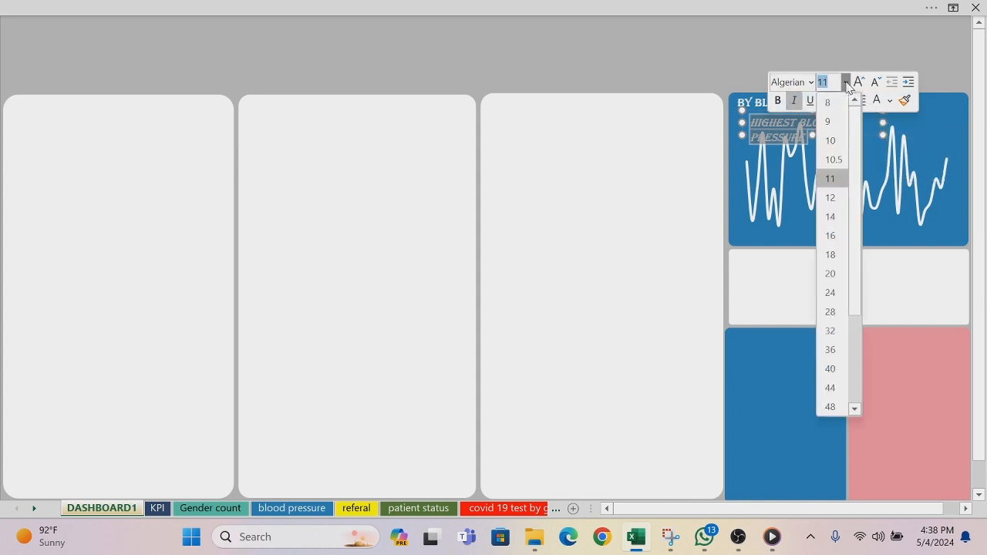
left_click(838, 123)
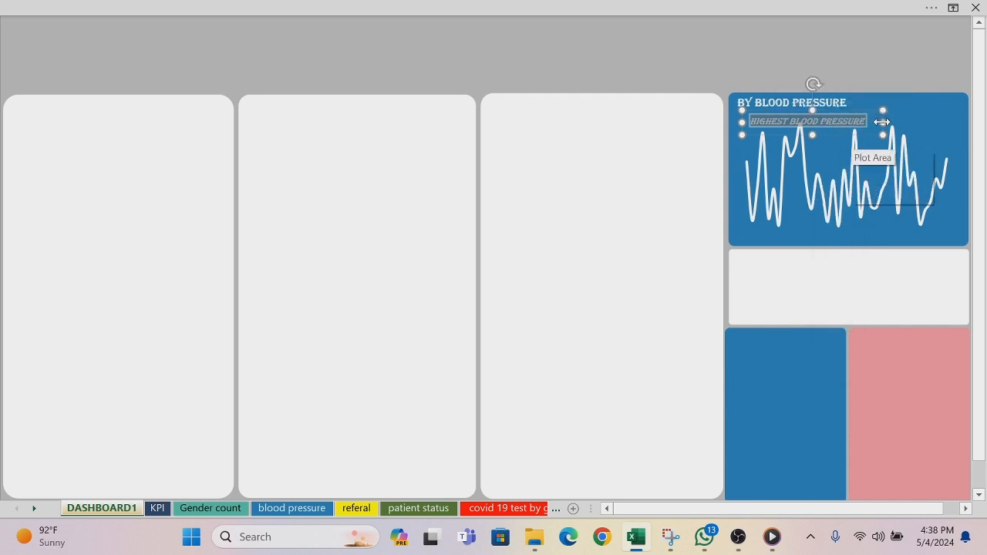
left_click_drag(882, 121, 861, 128)
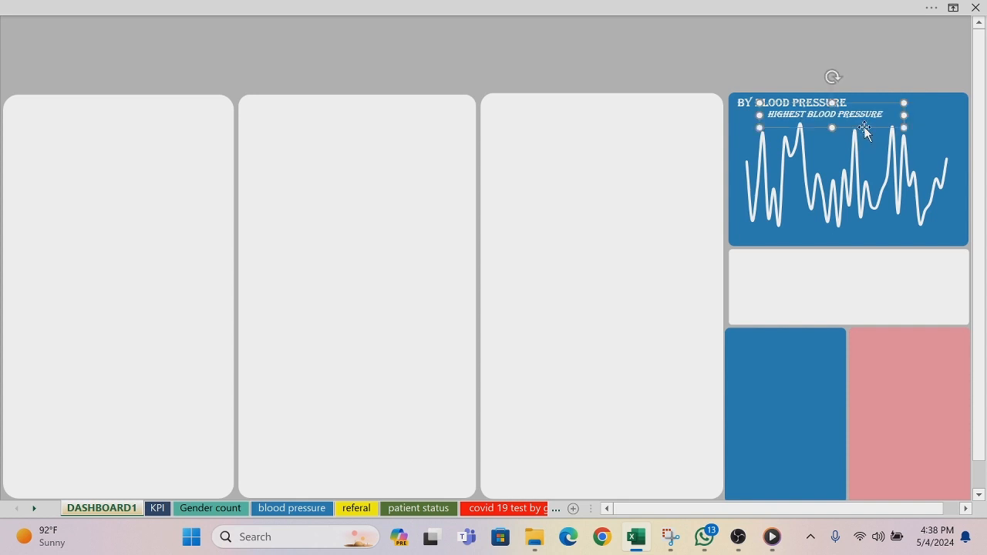
Step: Duplicate the "Highest Blood Pressure" text box, clear the copy's text, and narrow and place it beside the subtitle
key("ctrl+d")
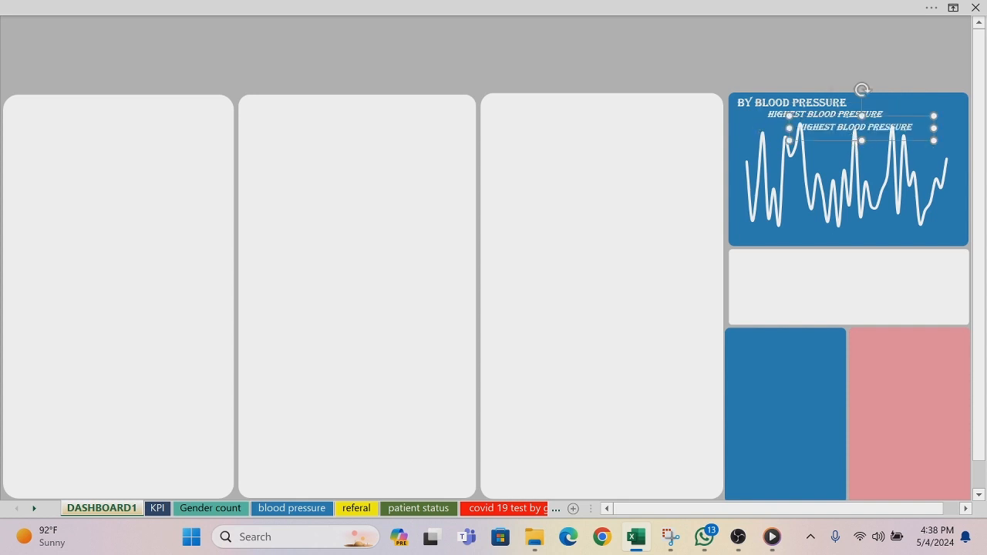
left_click_drag(838, 141, 885, 121)
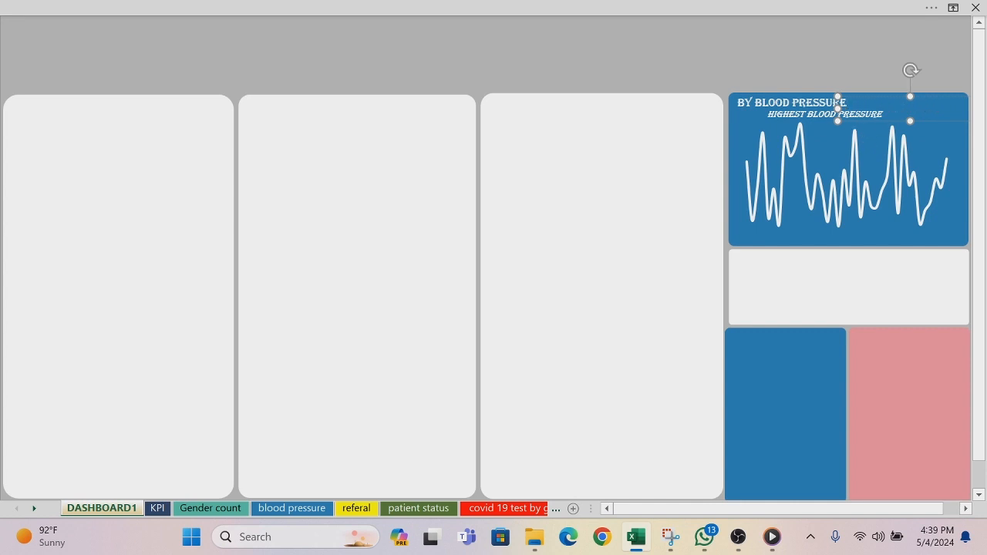
left_click_drag(837, 109, 878, 110)
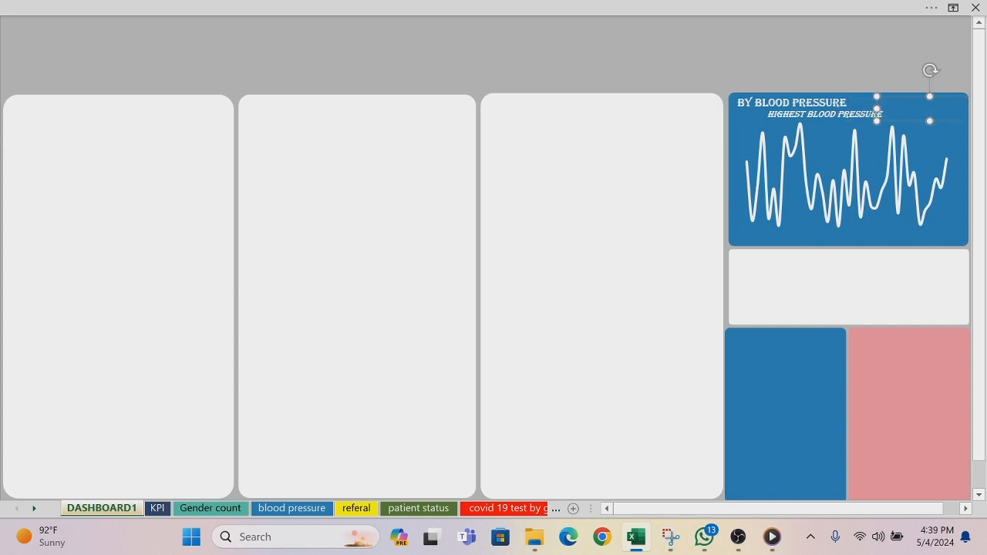
double_click(875, 121)
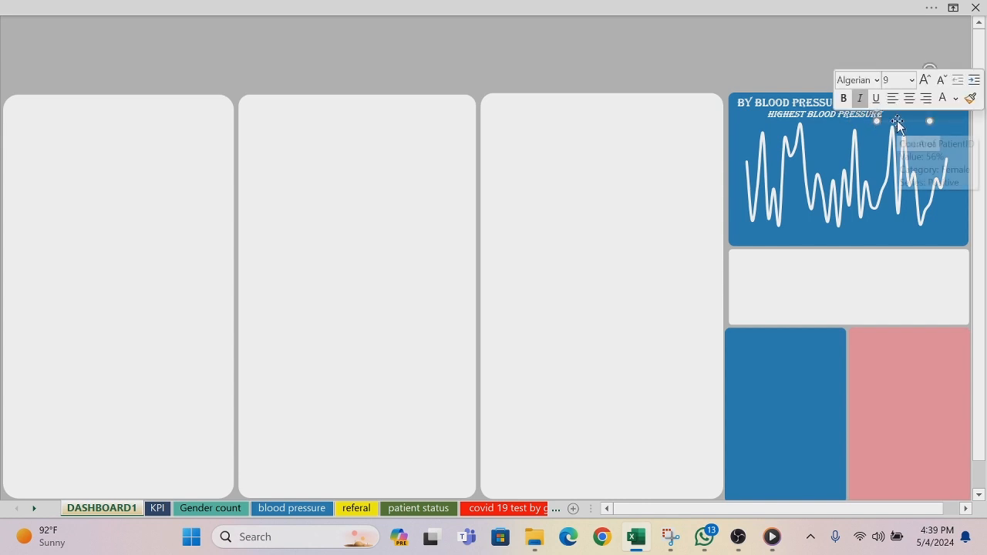
left_click_drag(897, 122, 881, 125)
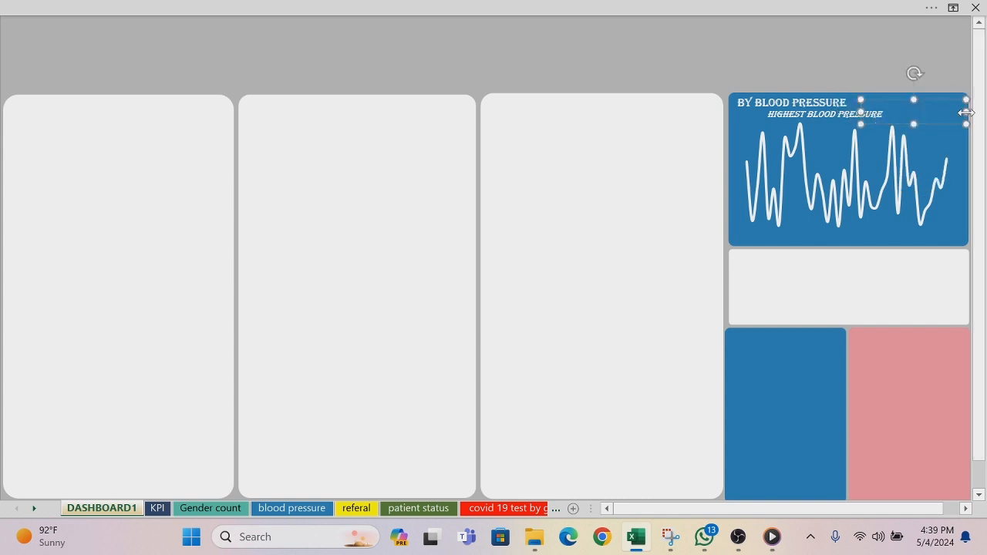
left_click_drag(965, 111, 924, 126)
left_click(841, 80)
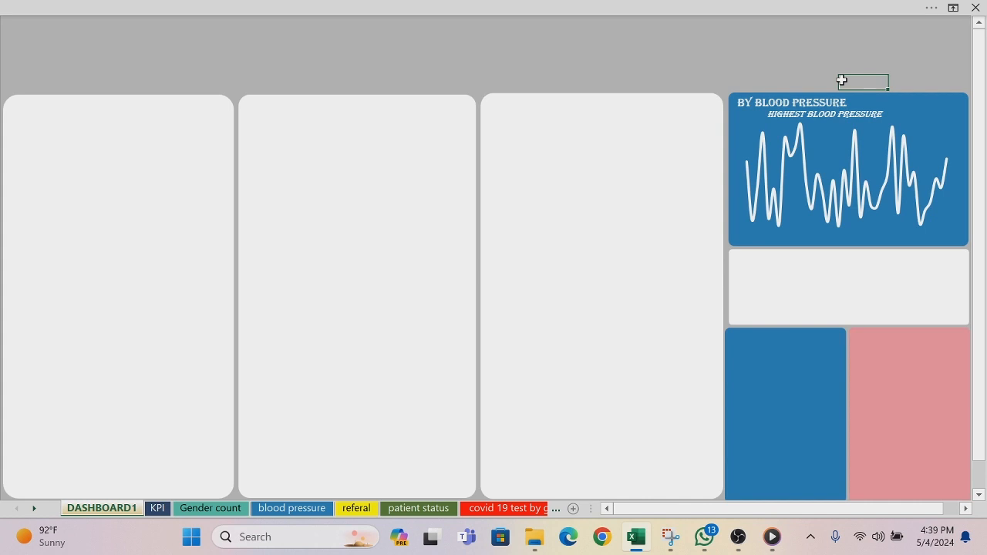
Step: Insert an Age Range slicer from the tables in the workbook data model
left_click(834, 291)
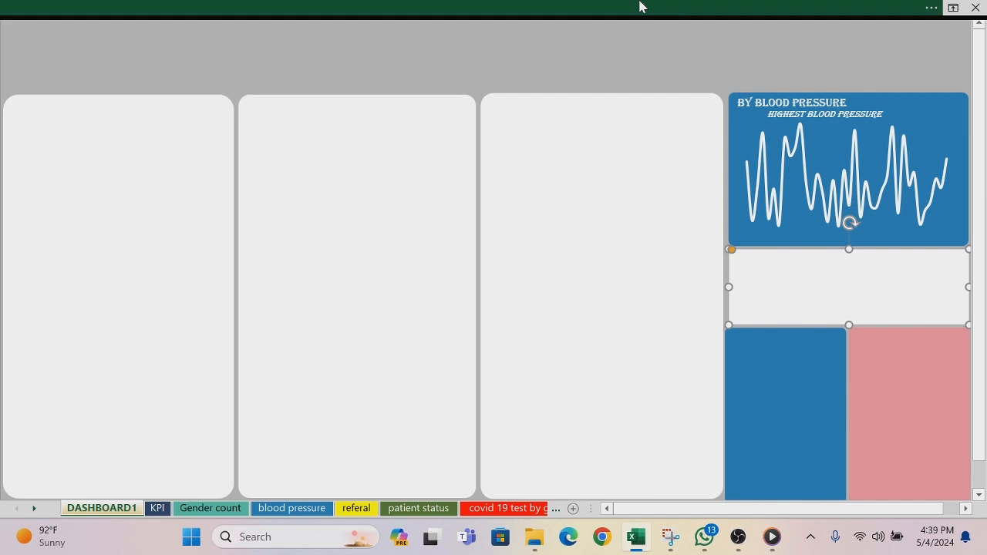
left_click(639, 6)
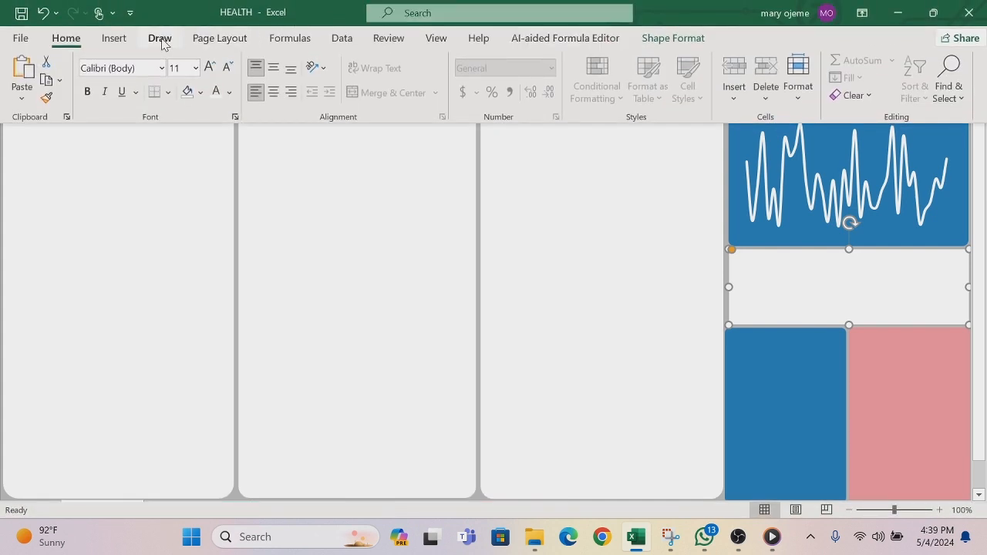
left_click(114, 38)
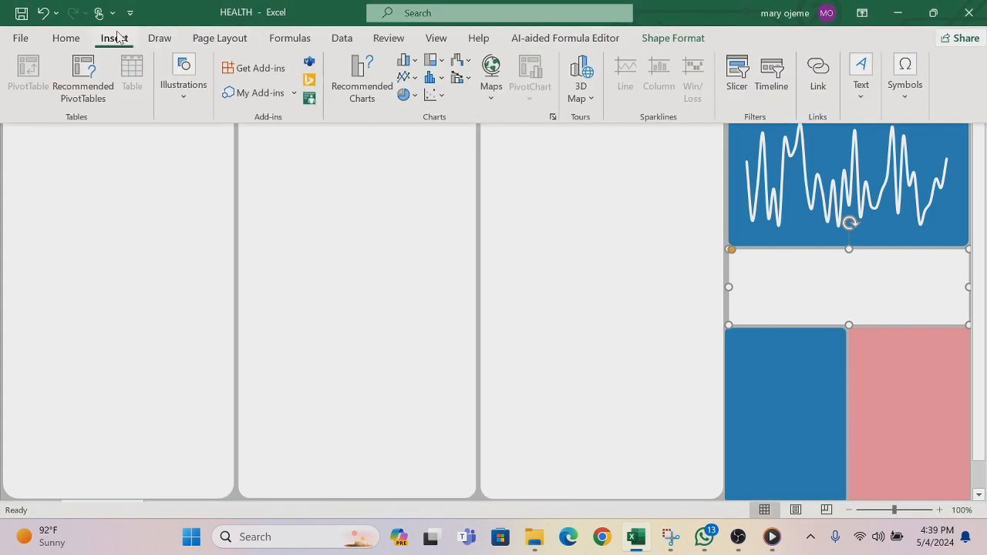
left_click(738, 77)
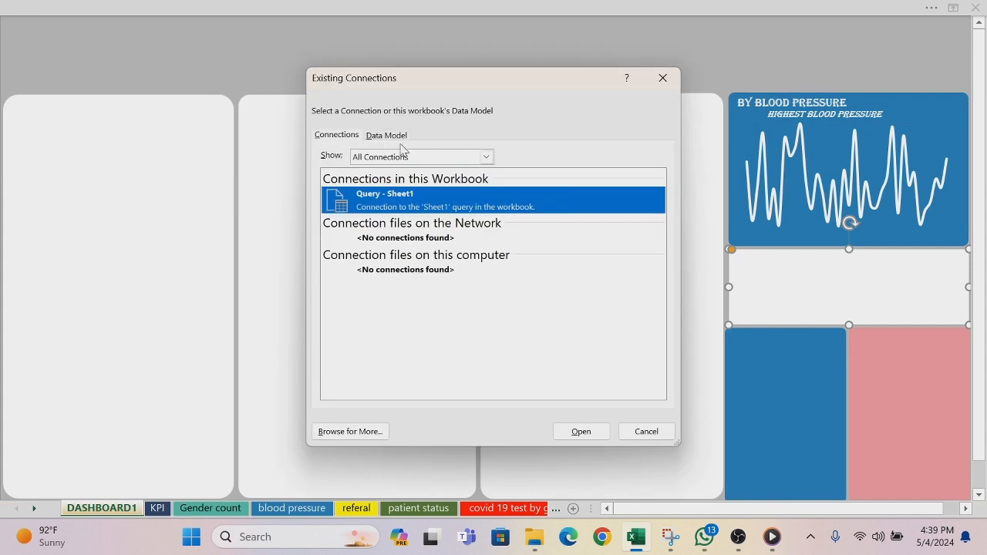
left_click(393, 135)
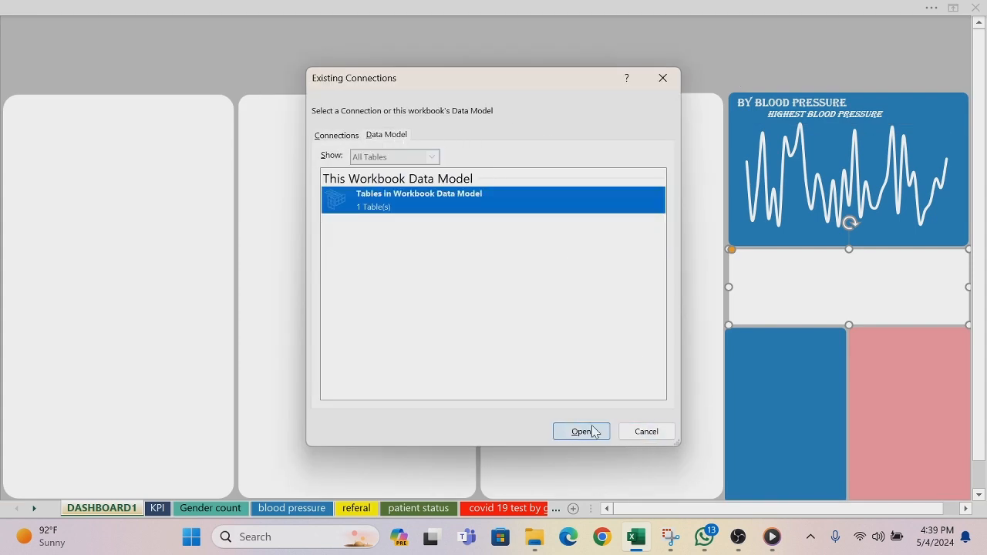
left_click(592, 432)
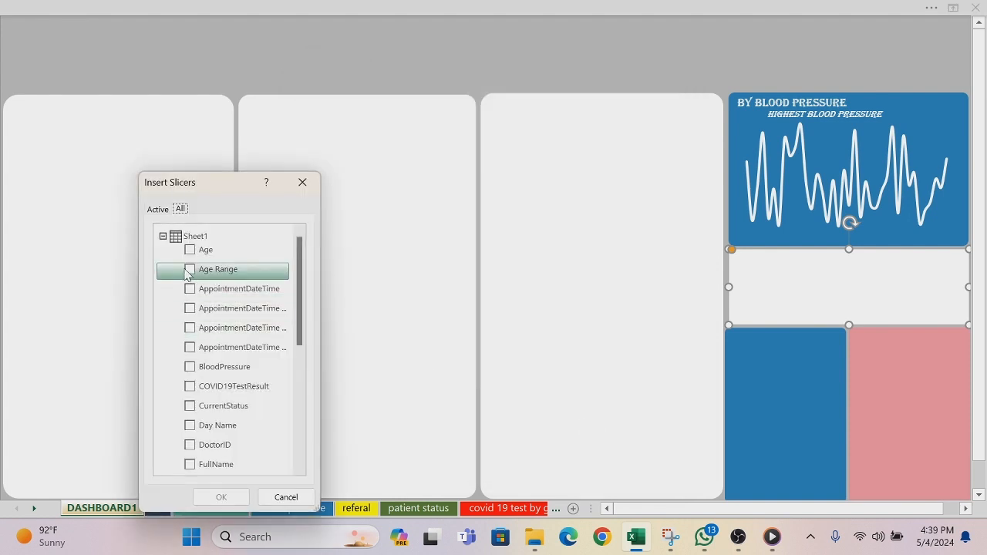
left_click(190, 269)
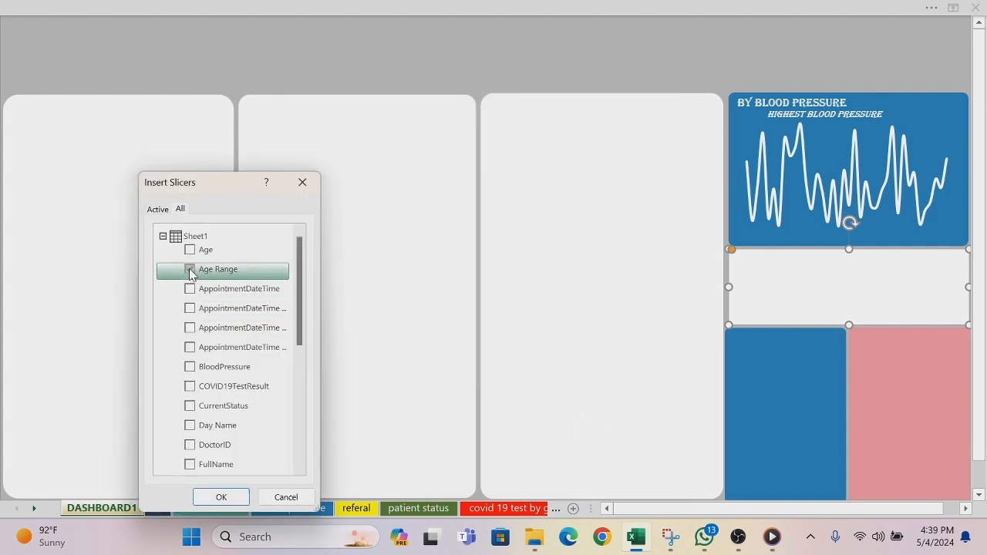
left_click(231, 497)
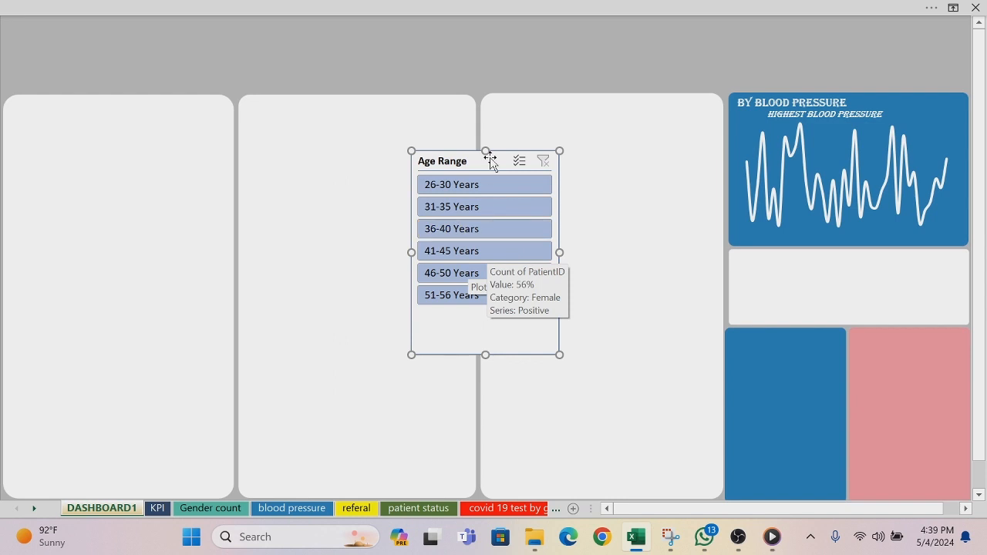
Step: Set the Age Range slicer's buttons to 3 columns
left_click(592, 6)
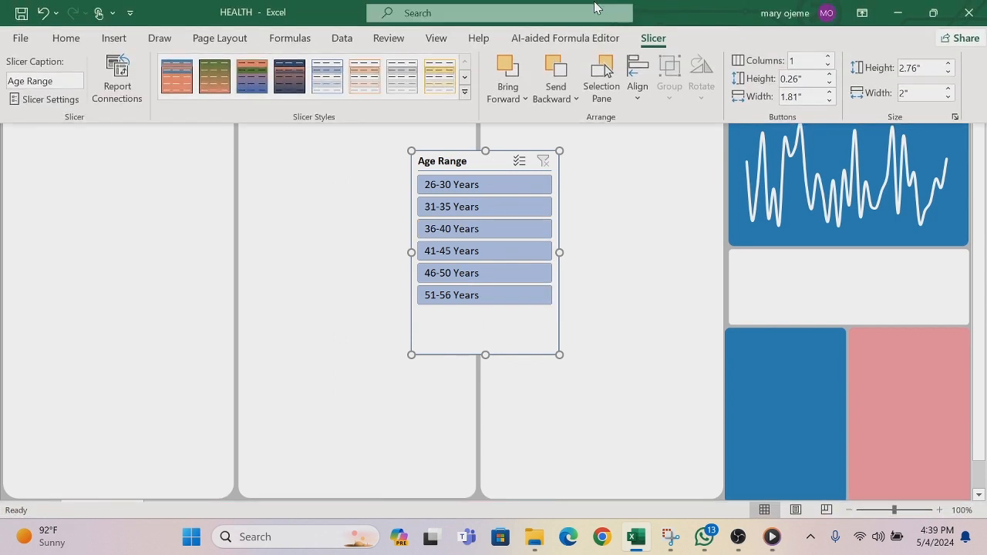
left_click(788, 60)
key("Return")
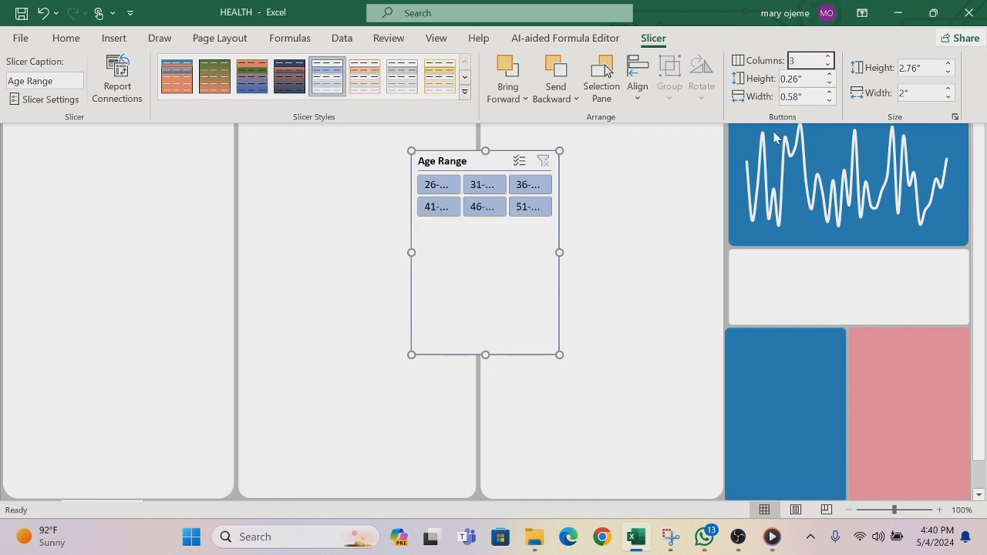
Step: Resize the Age Range slicer to about 3.22" wide and 1.02" high so its six buttons fit in two rows
left_click(559, 252)
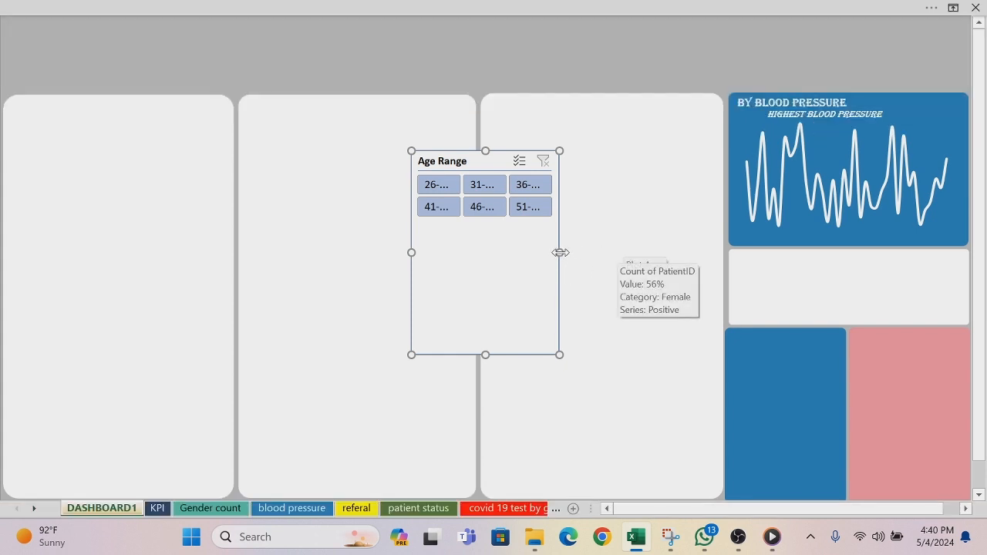
left_click_drag(559, 252, 656, 242)
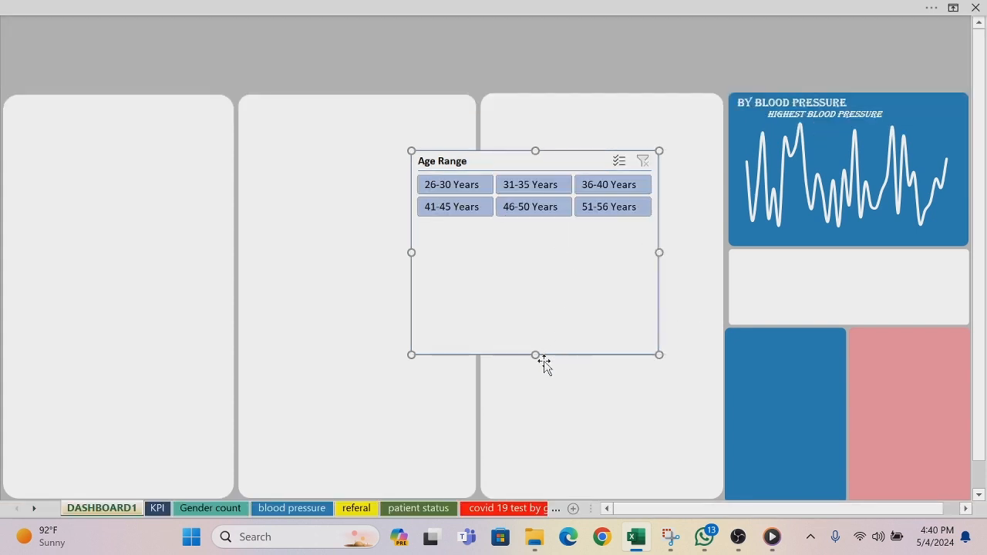
left_click_drag(534, 355, 534, 233)
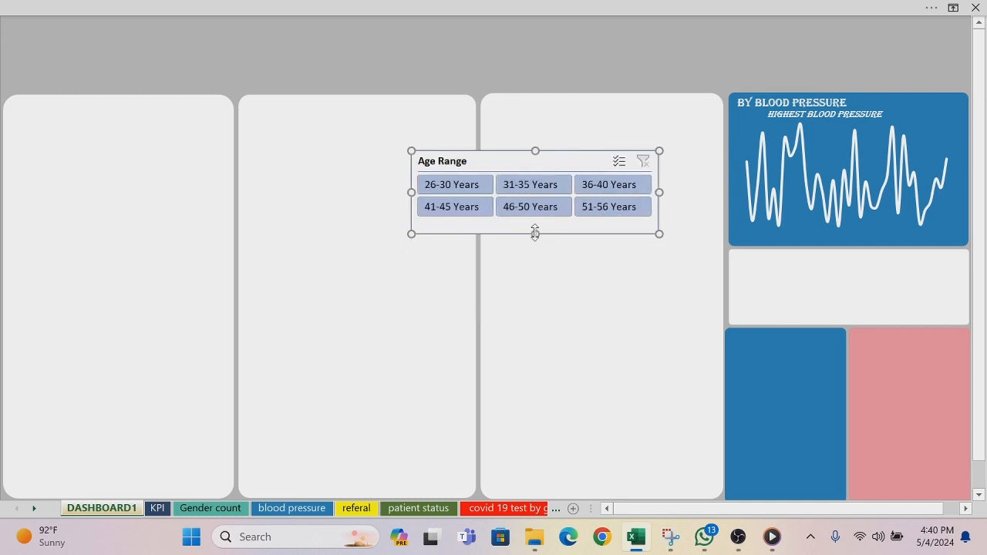
left_click_drag(513, 158, 606, 257)
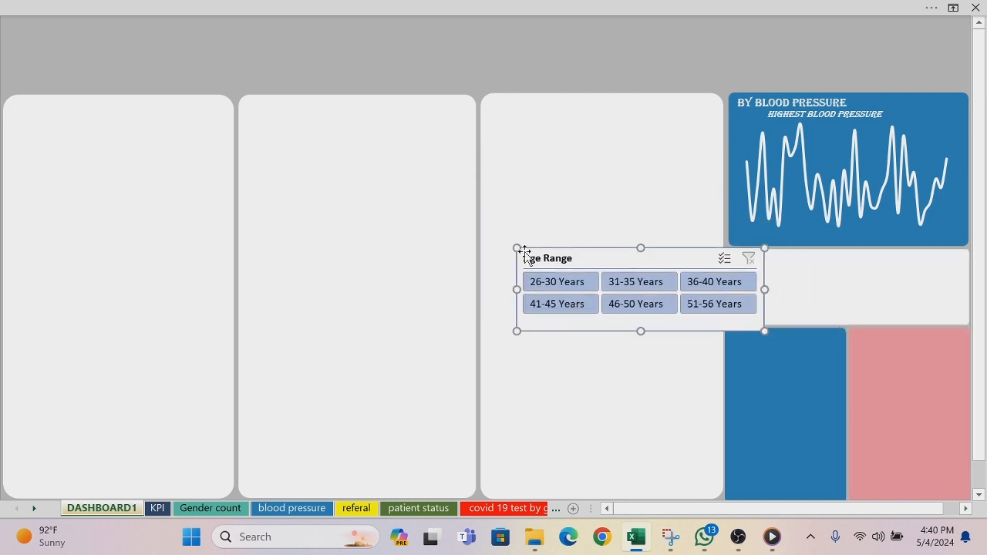
left_click_drag(518, 254, 527, 270)
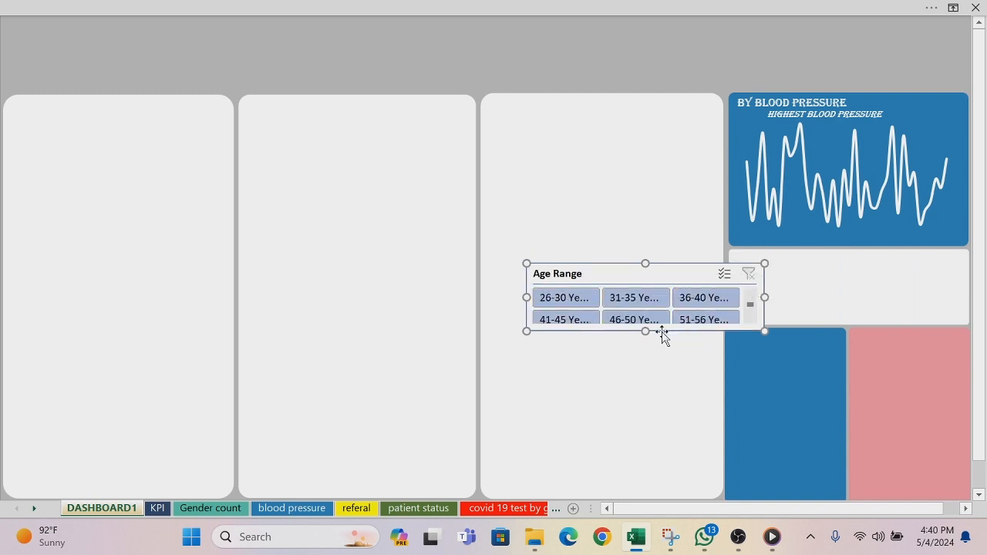
left_click_drag(644, 331, 578, 357)
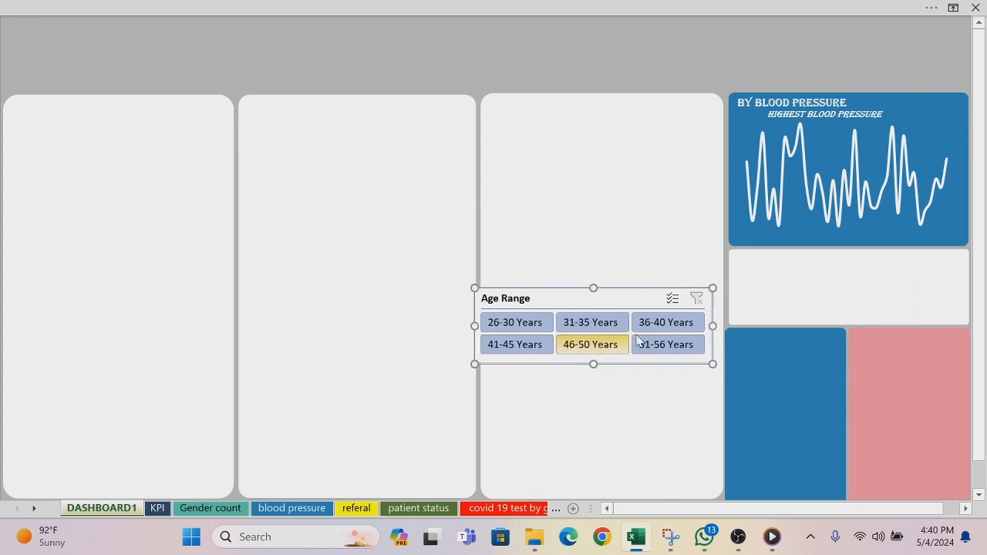
Step: Slightly enlarge the blank panel beneath the blood pressure chart and place the Age Range slicer on it
left_click(767, 276)
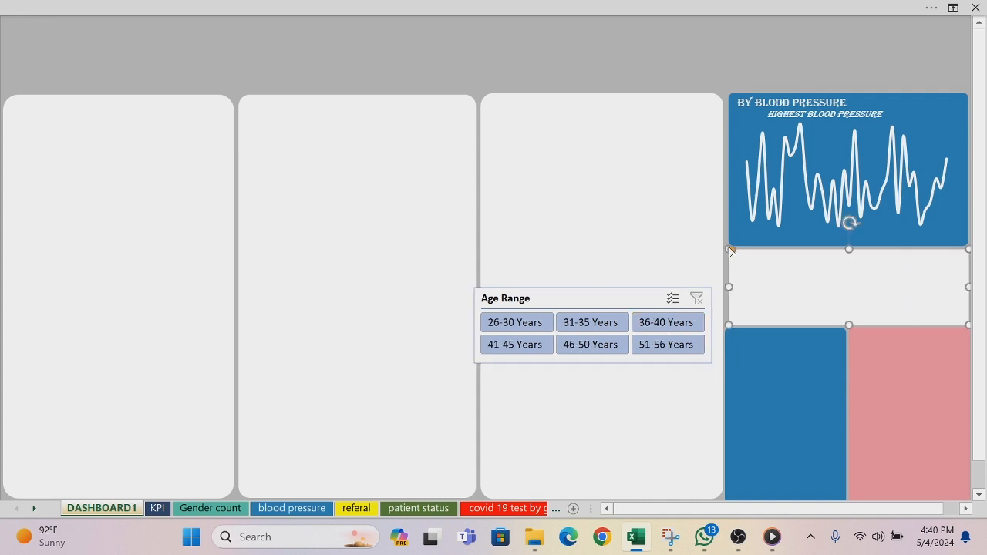
left_click_drag(725, 247, 720, 246)
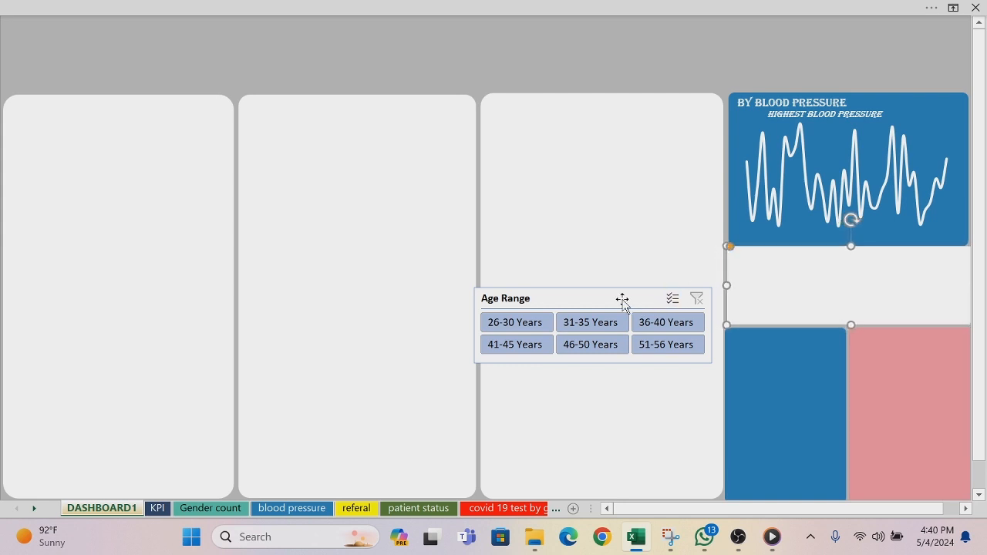
left_click_drag(622, 298, 874, 259)
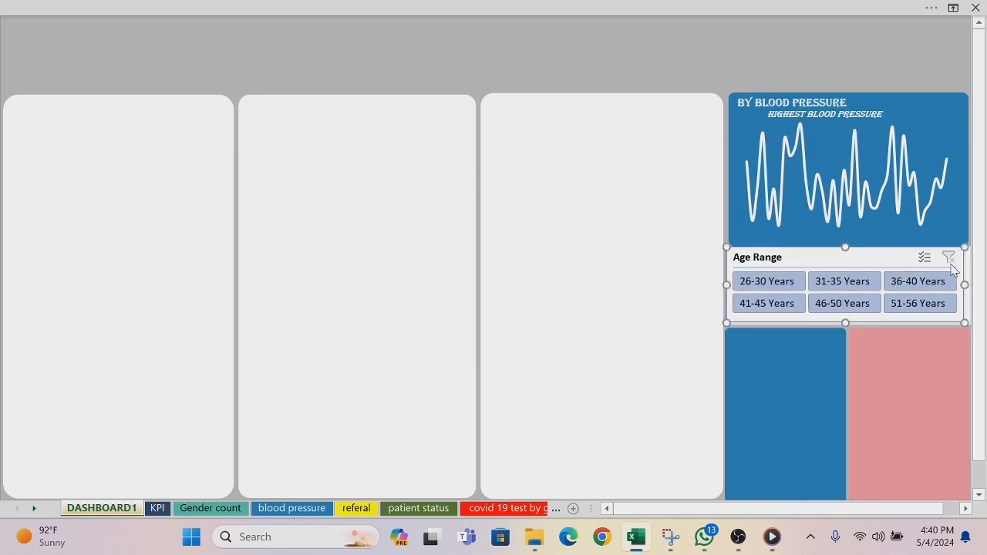
Step: Nudge the blank panel behind the Age Range slicer down by two small increments
left_click(970, 260)
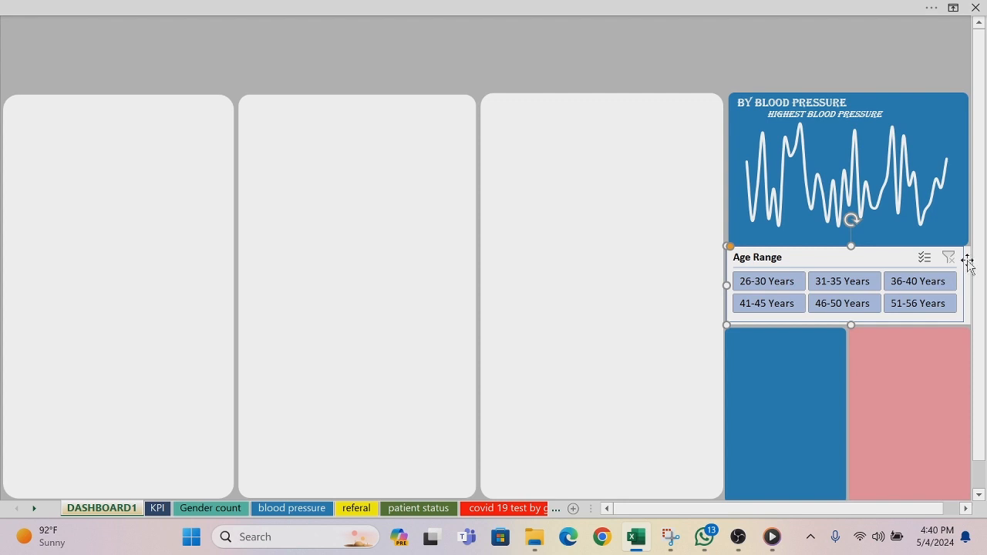
key("Down")
key("Down")
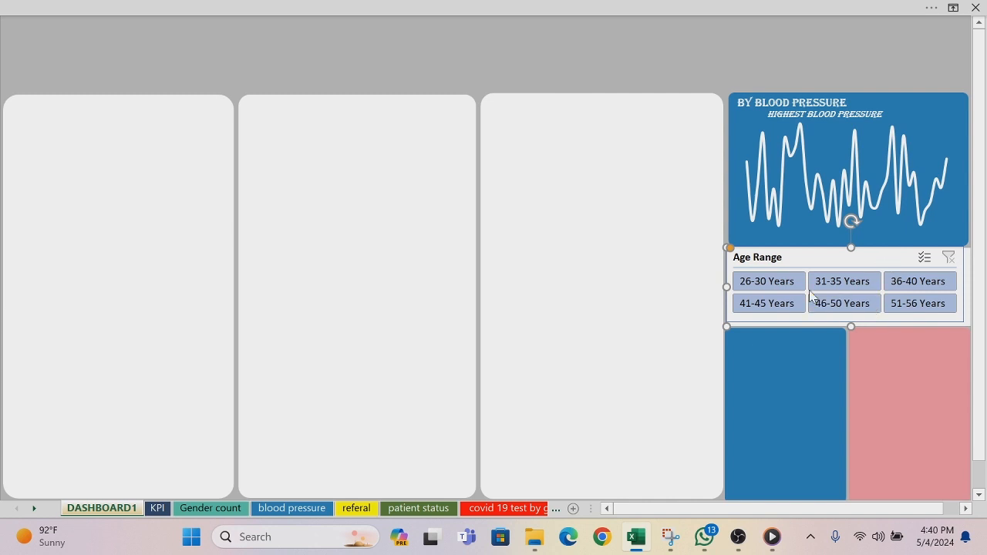
left_click(660, 284)
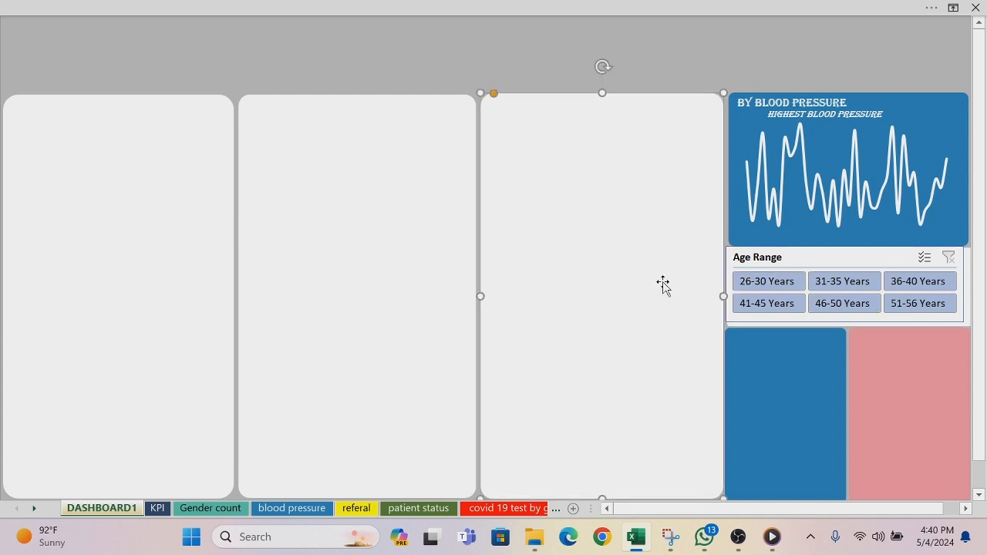
left_click(816, 259)
mouse_move(483, 10)
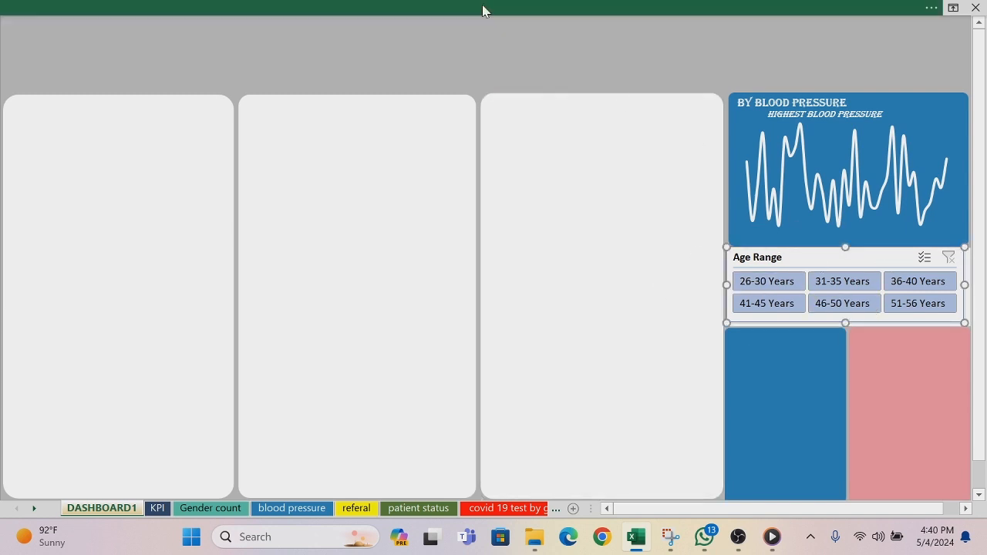
left_click(431, 9)
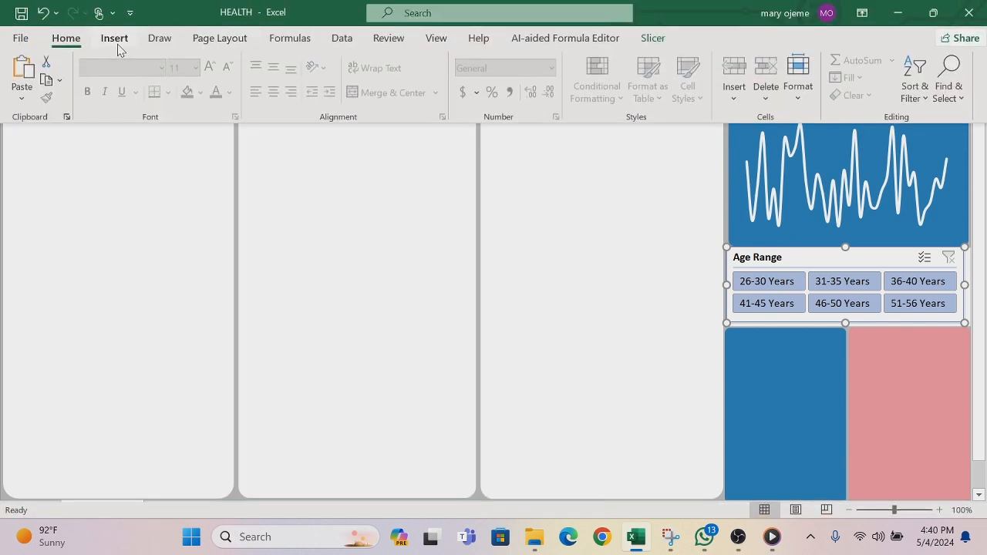
left_click(652, 38)
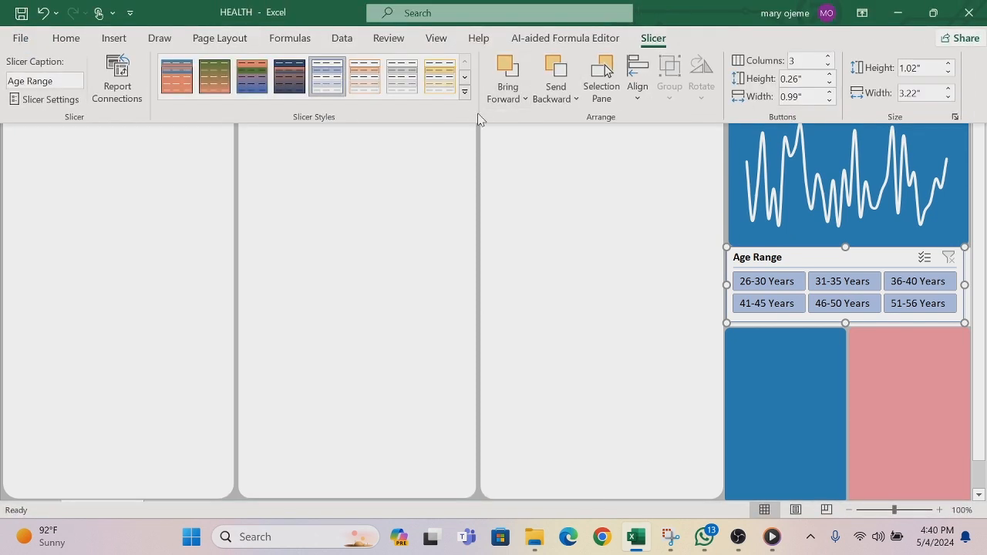
left_click(465, 93)
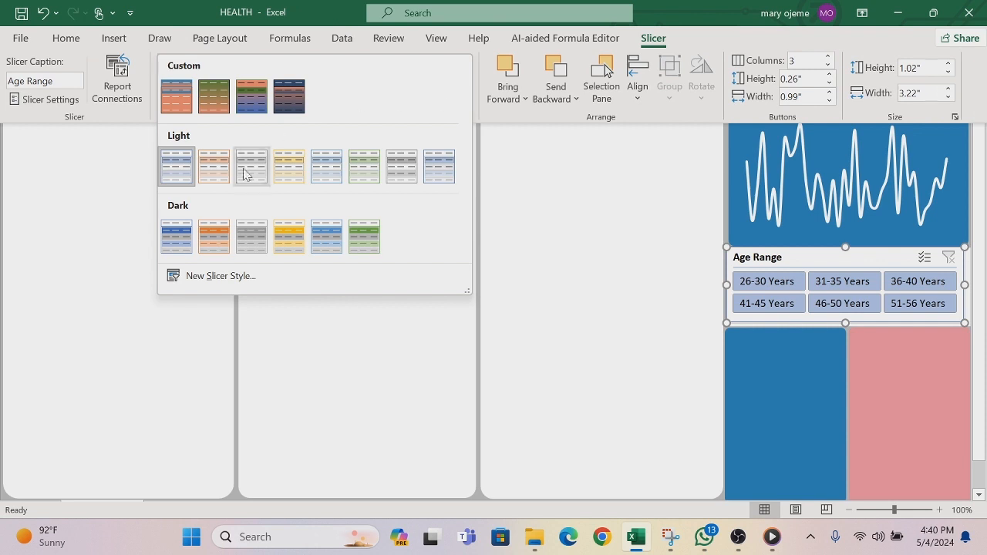
left_click(223, 275)
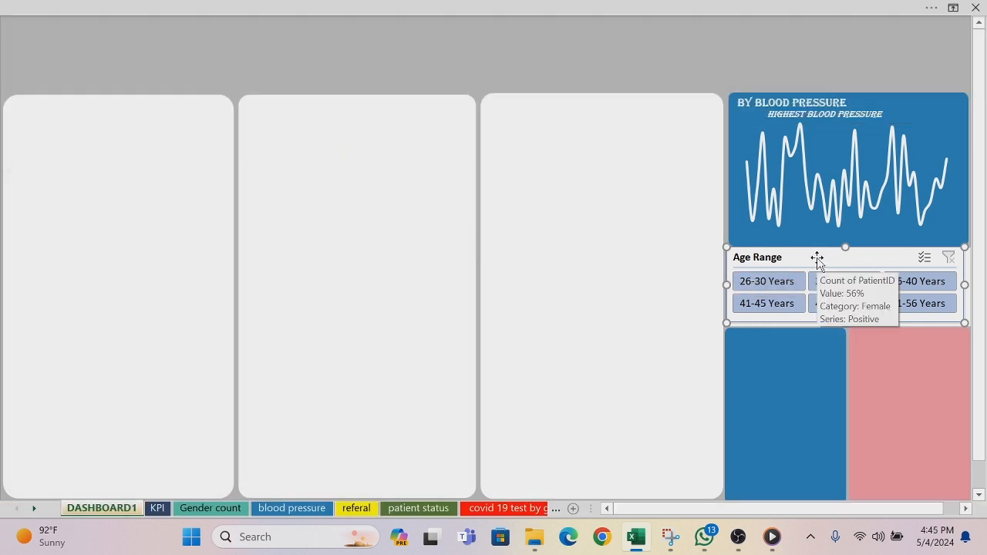
Step: Start a new slicer style for the Age Range slicer and set the Whole Slicer element's font colour to white
left_click(517, 7)
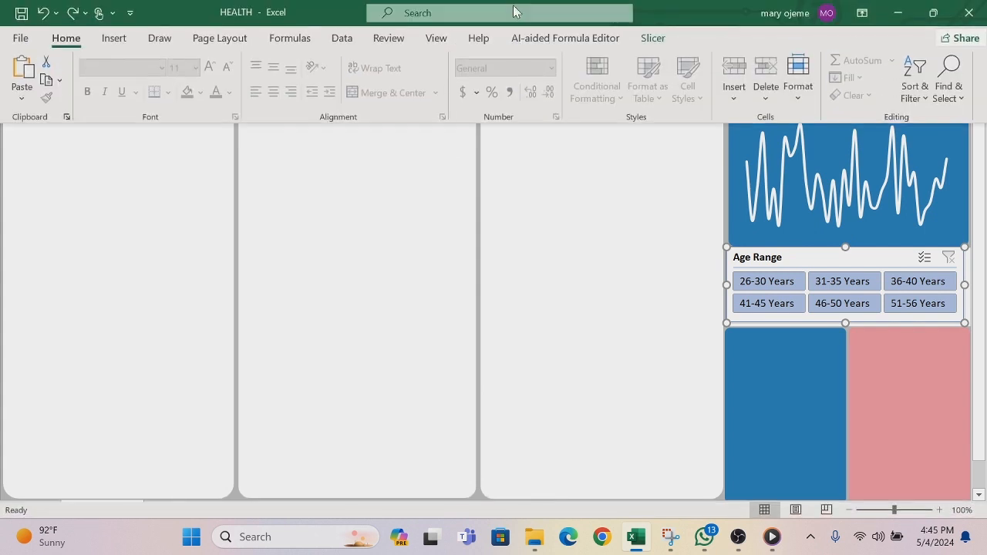
left_click(652, 39)
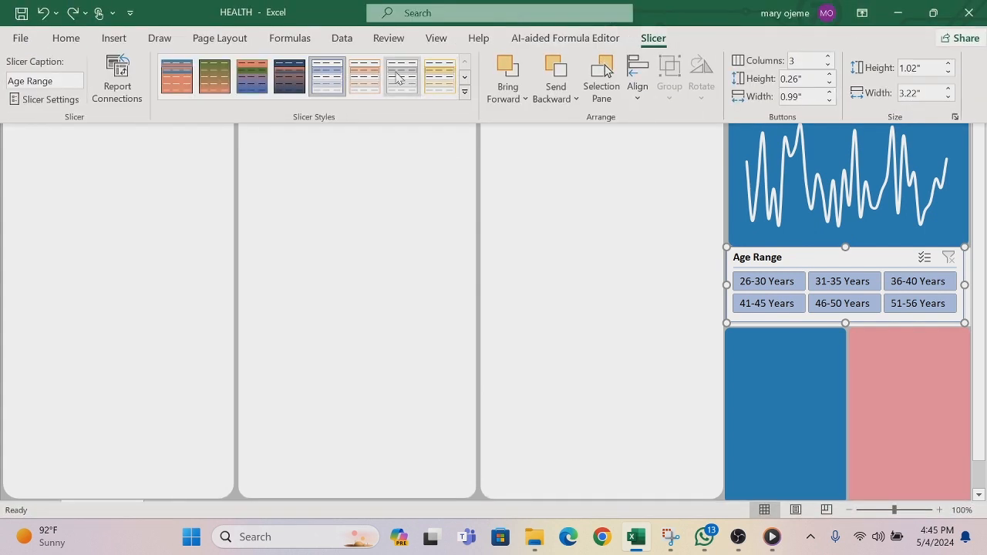
left_click(465, 93)
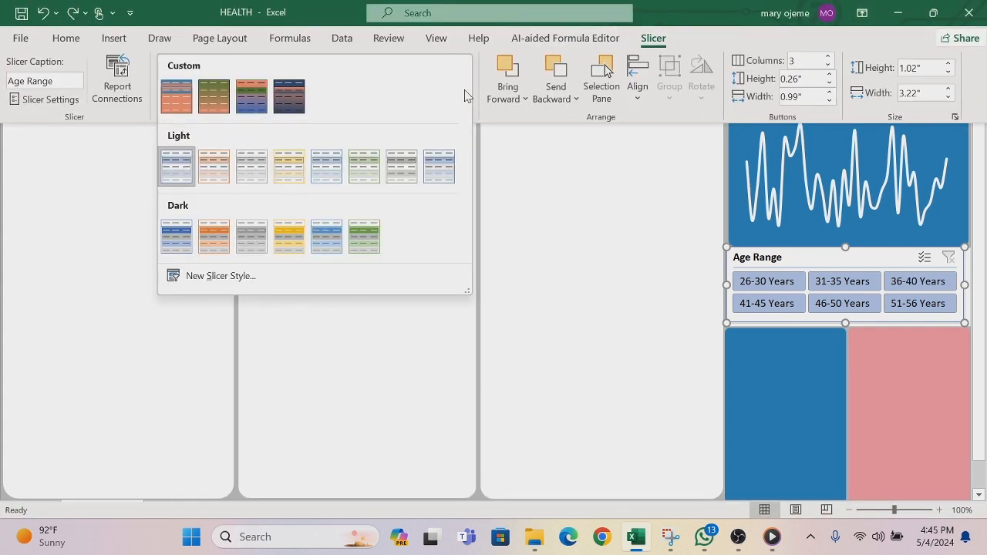
left_click(219, 276)
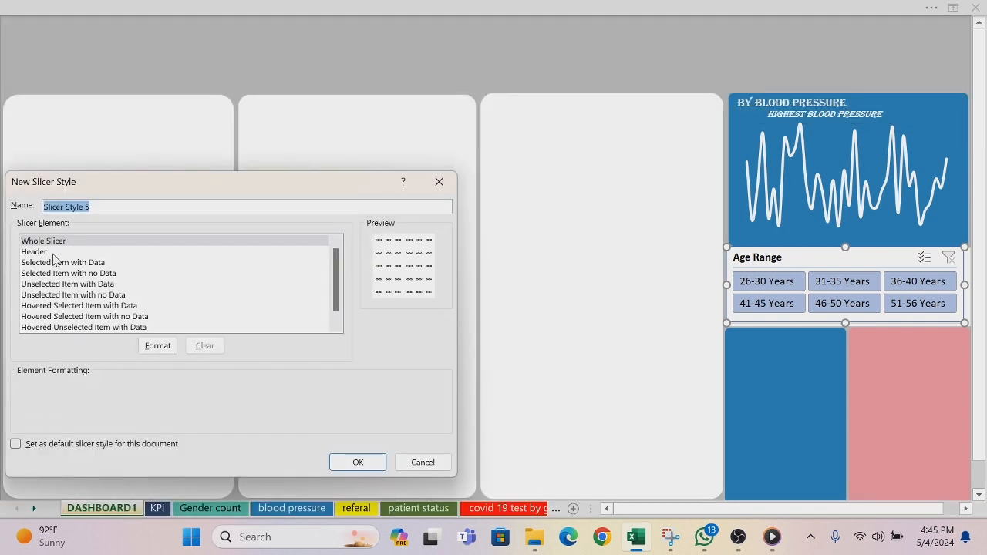
left_click(157, 347)
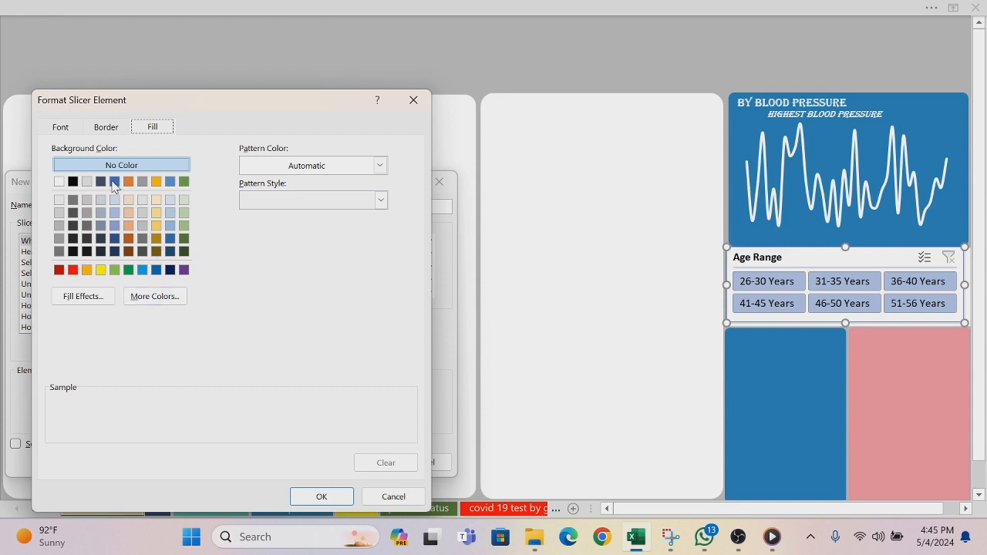
left_click(62, 128)
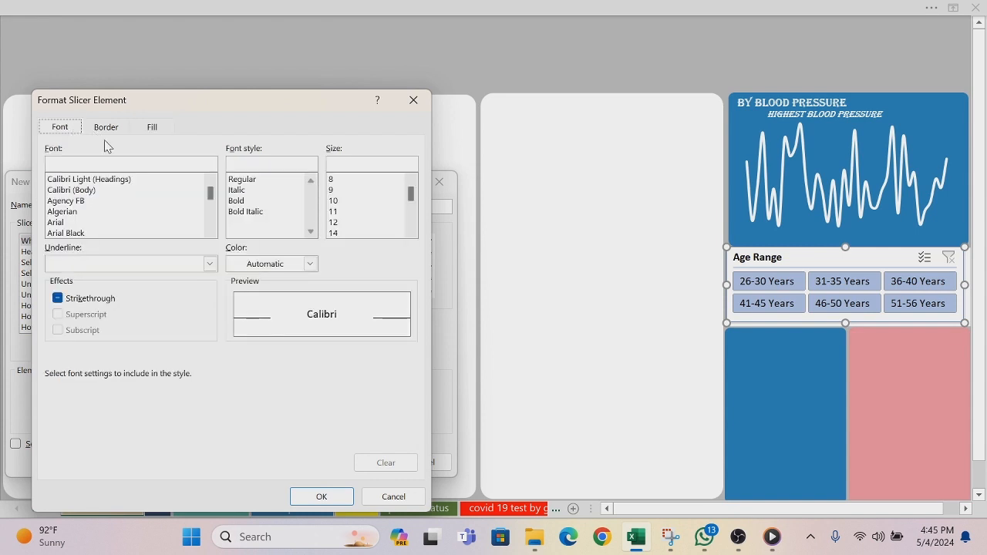
left_click(309, 264)
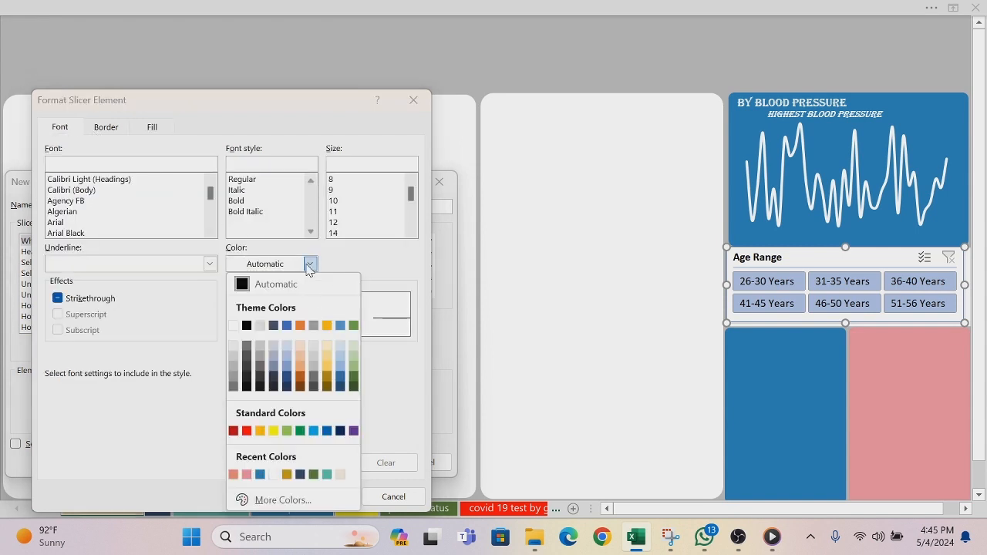
left_click(233, 325)
Step: Give the Whole Slicer element a thick dash-dot outline border and choose the recent orange as line colour
left_click(108, 129)
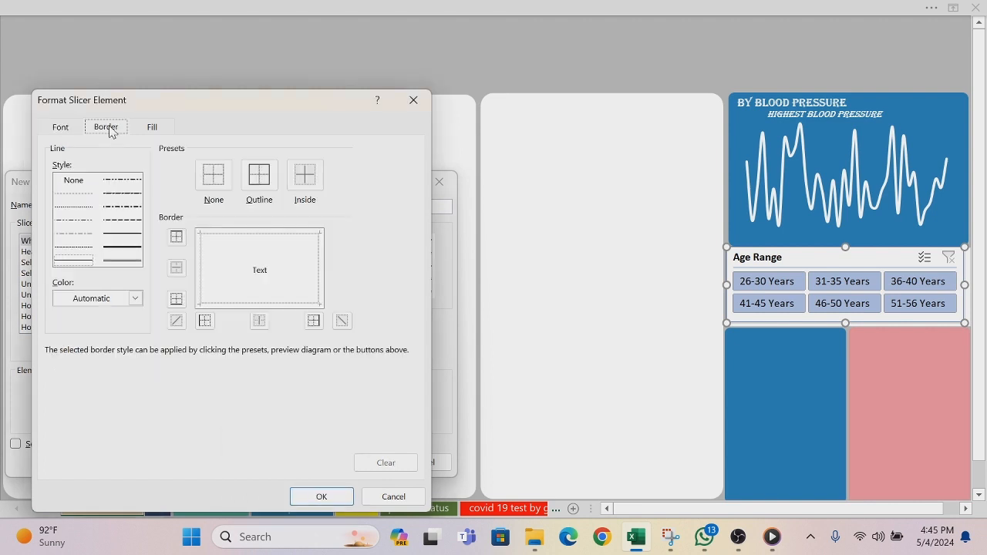
left_click(124, 207)
left_click(259, 176)
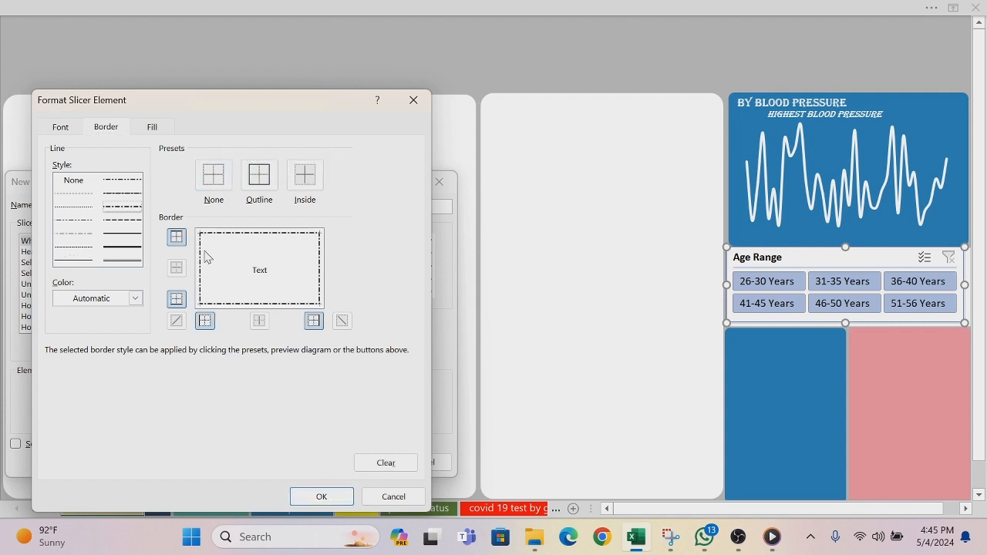
left_click(135, 298)
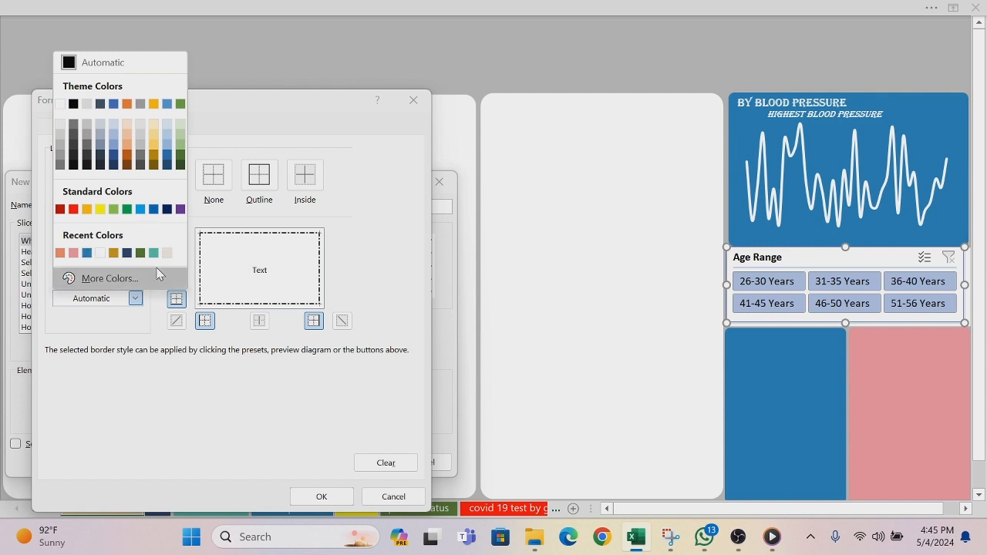
left_click(60, 253)
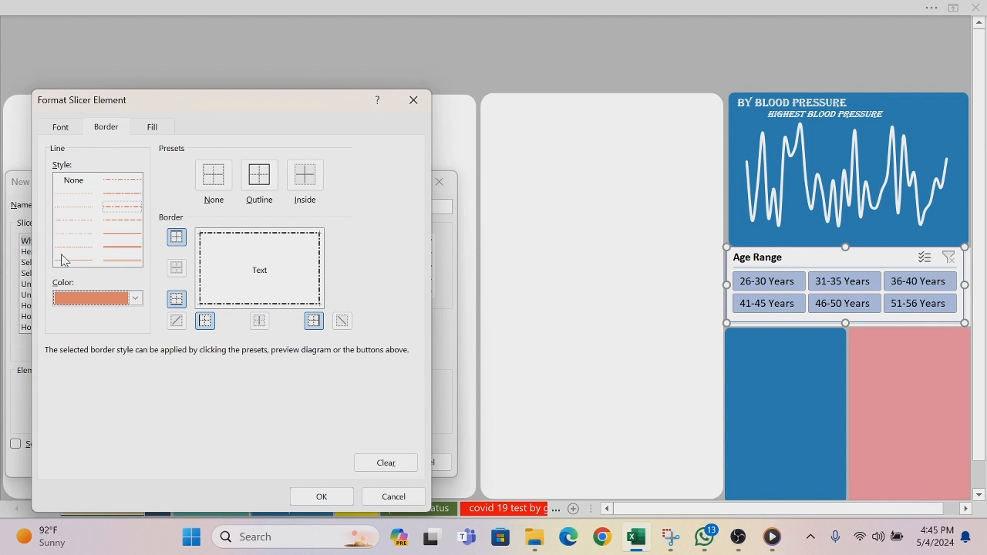
Step: Fill the Whole Slicer element with the custom orange by pasting its copied hex code, and apply the formatting
left_click(154, 129)
left_click(140, 301)
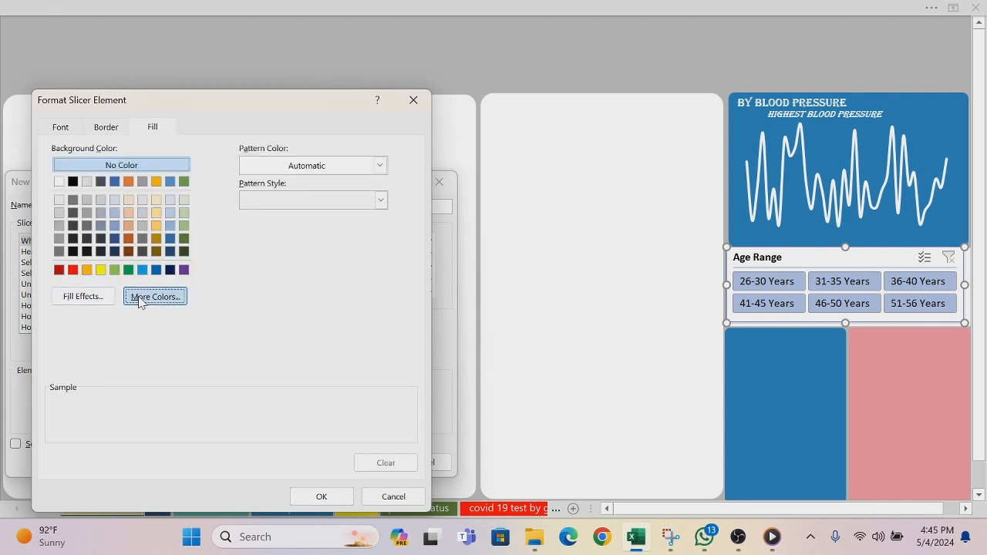
left_click(194, 229)
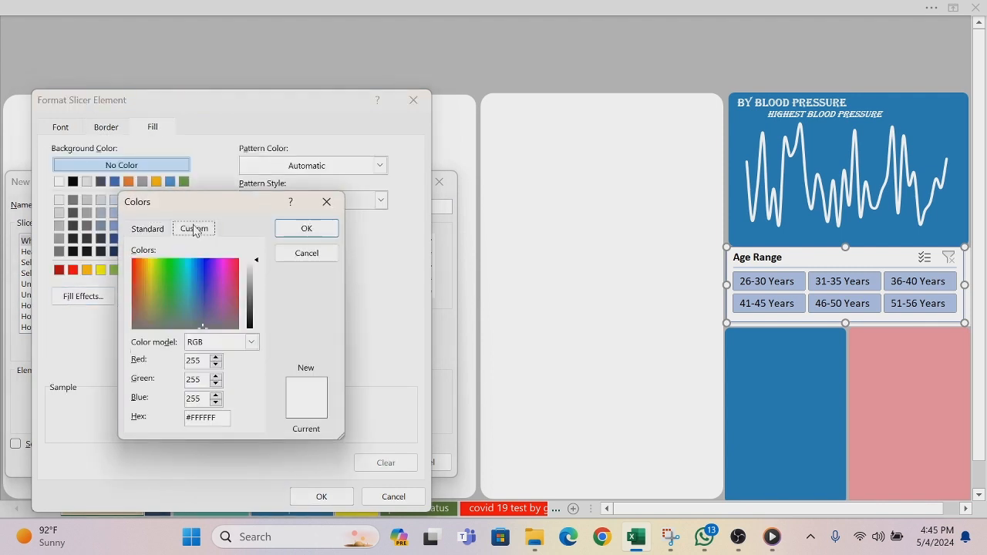
left_click(216, 417)
type("#ED8C72")
left_click(312, 229)
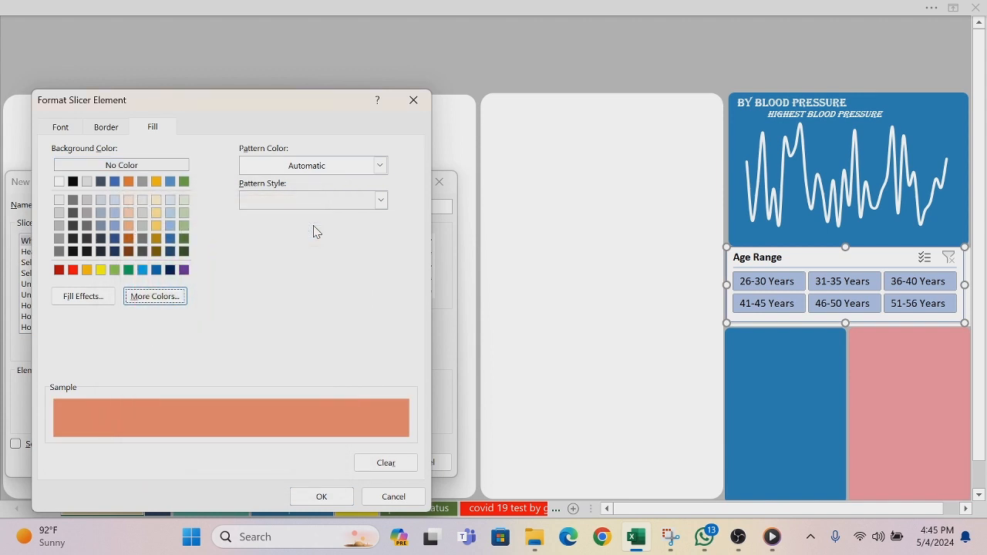
left_click(322, 496)
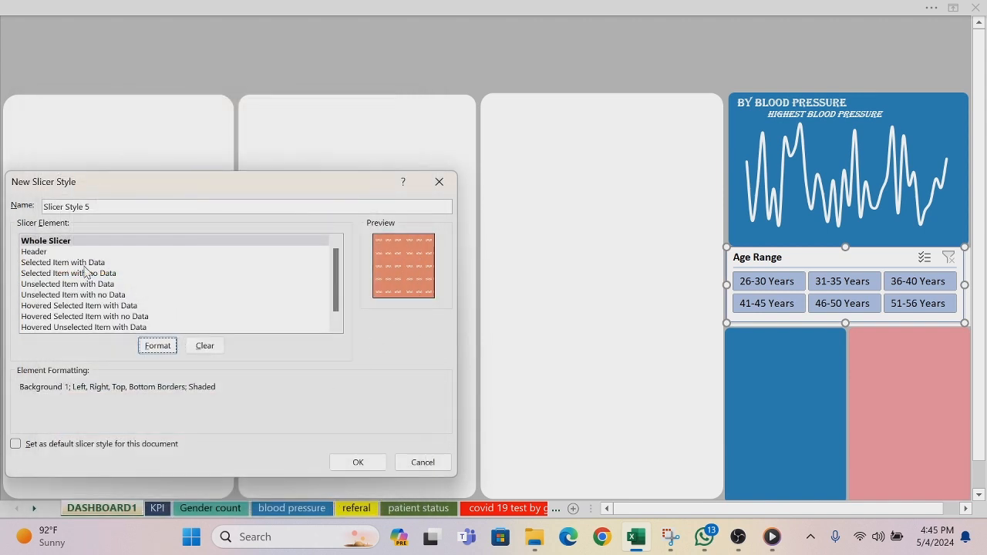
Step: Start formatting the Header element with the recent blue as border line colour, and bring up its fill settings
left_click(48, 253)
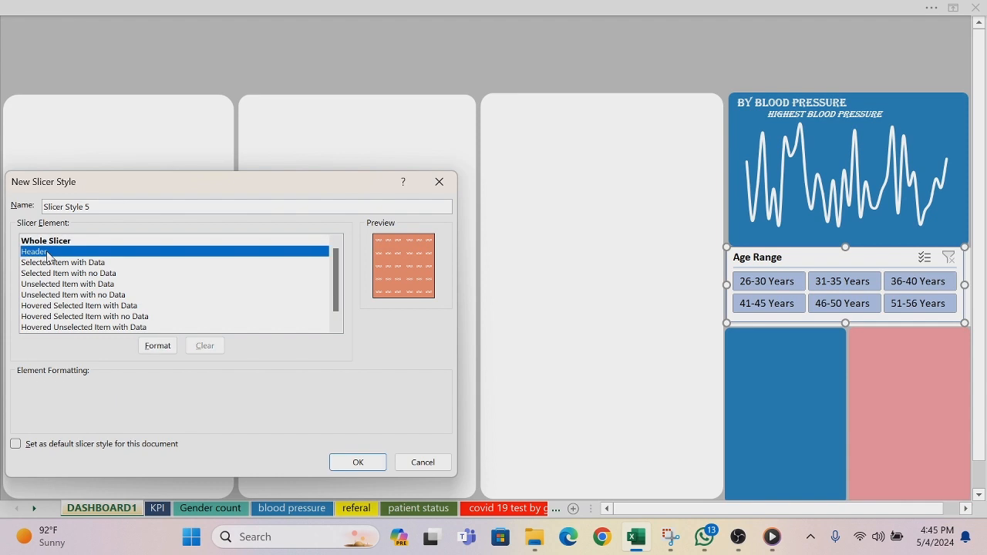
left_click(158, 346)
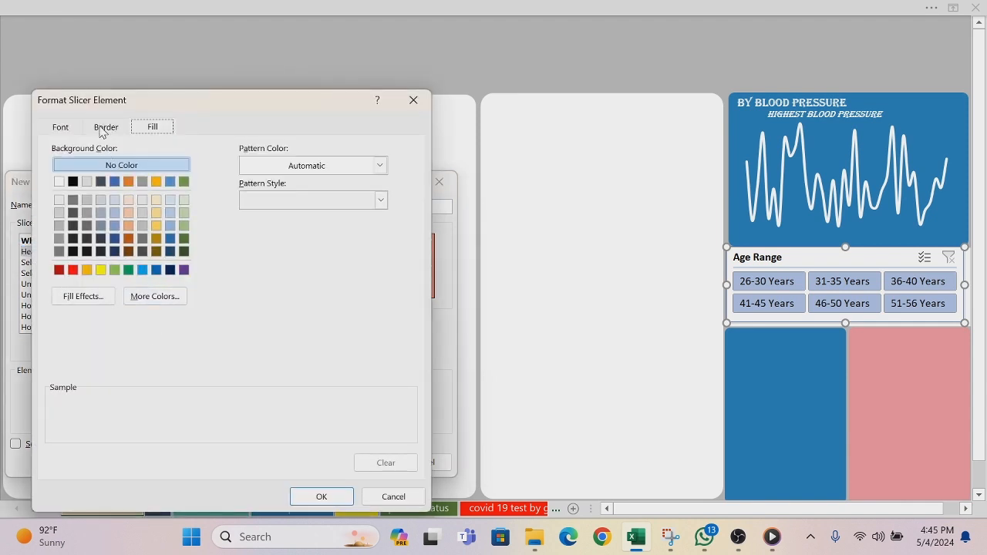
left_click(105, 127)
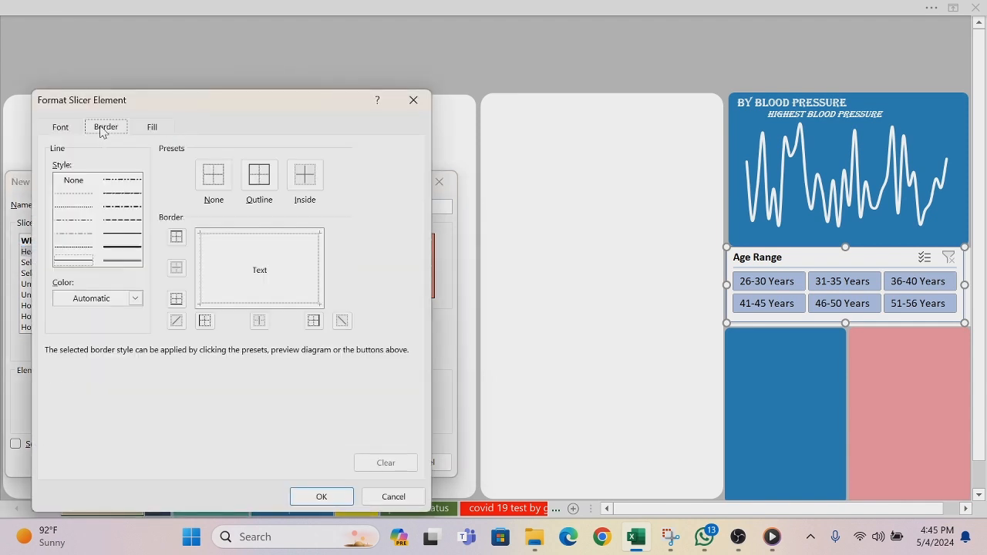
left_click(135, 298)
left_click(87, 253)
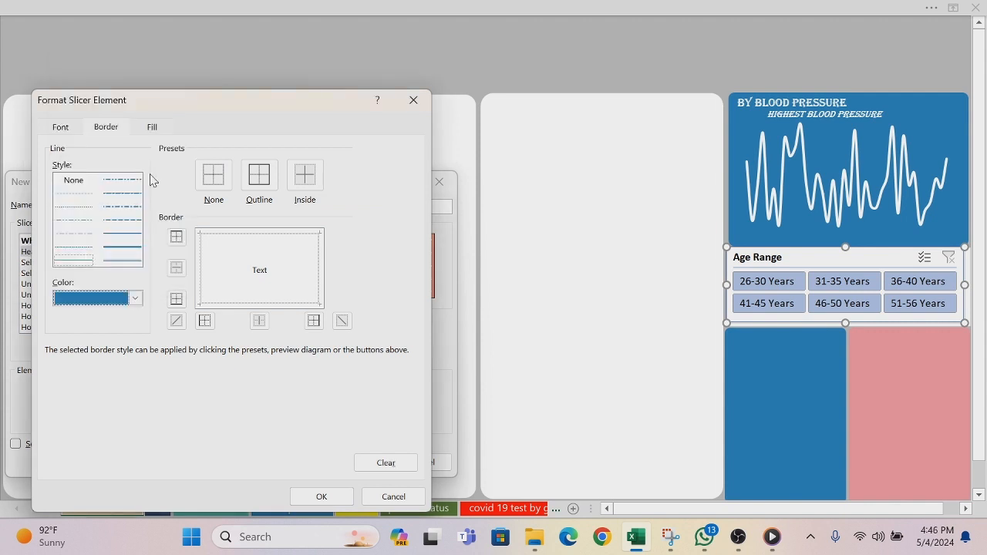
left_click(153, 128)
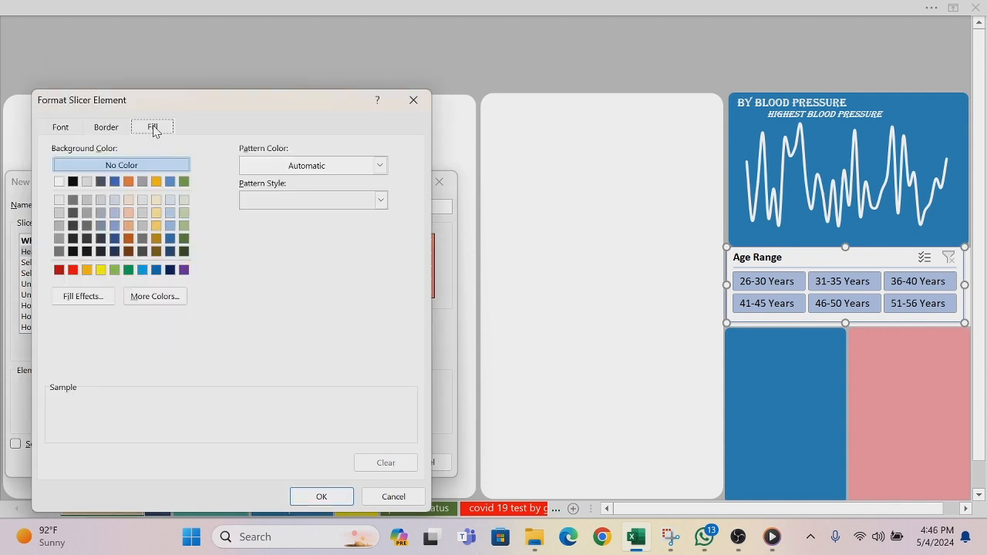
left_click(150, 299)
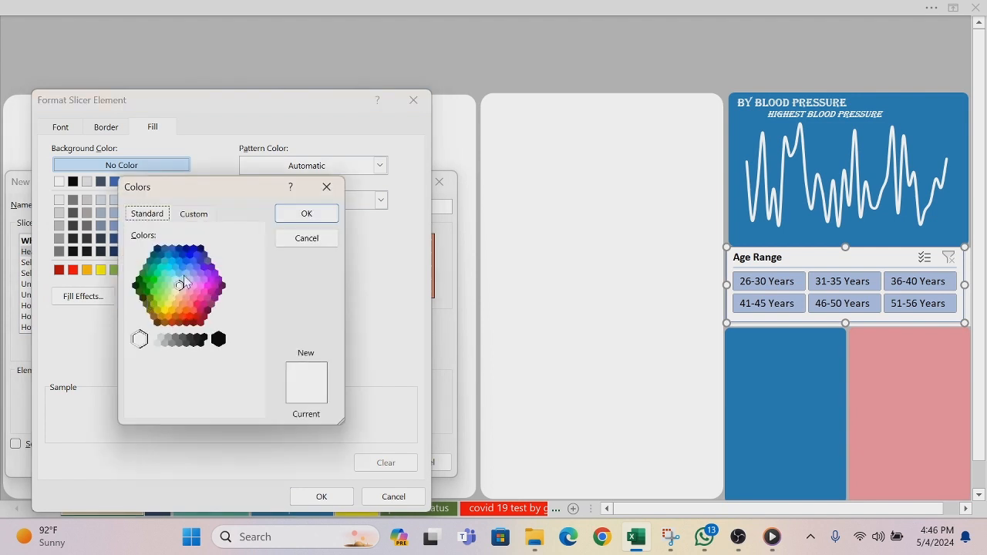
left_click(205, 217)
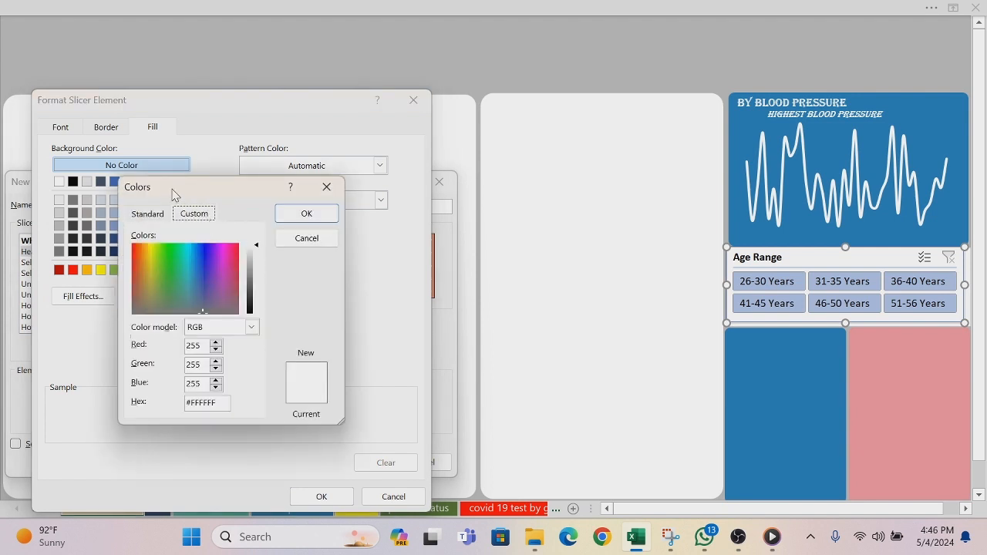
left_click(314, 239)
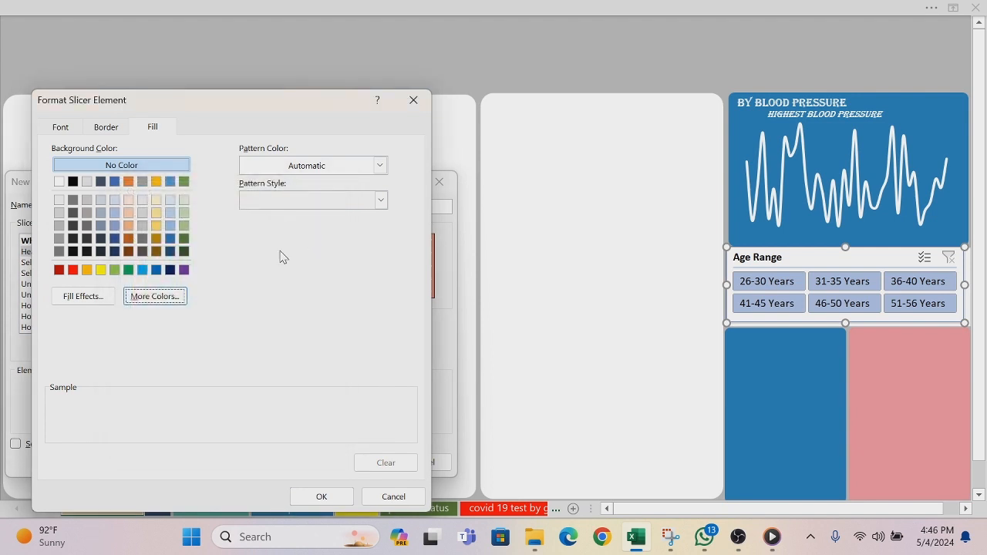
Step: Fill the Header element with a horizontal two-colour gradient from the recent blue to the recent orange, and apply the formatting
left_click(82, 296)
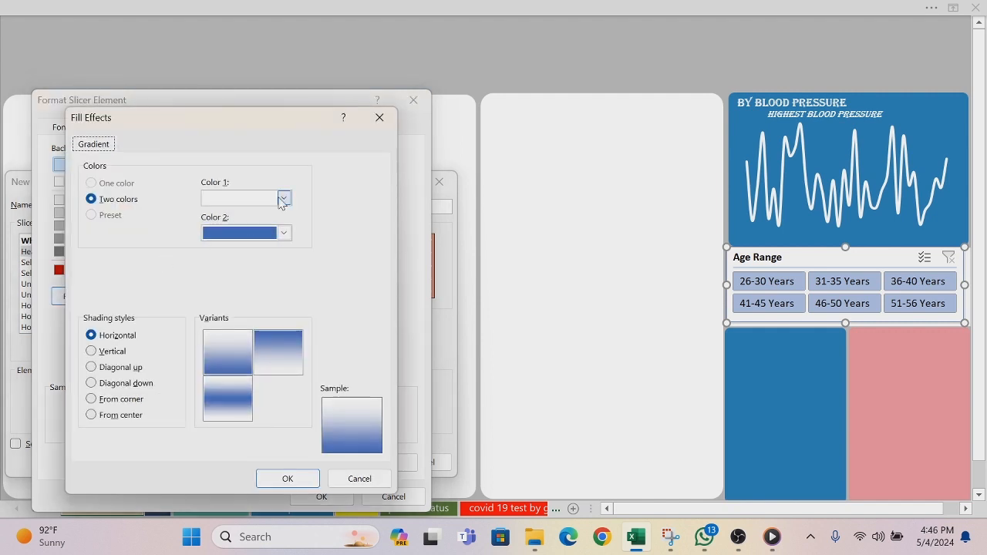
left_click(283, 199)
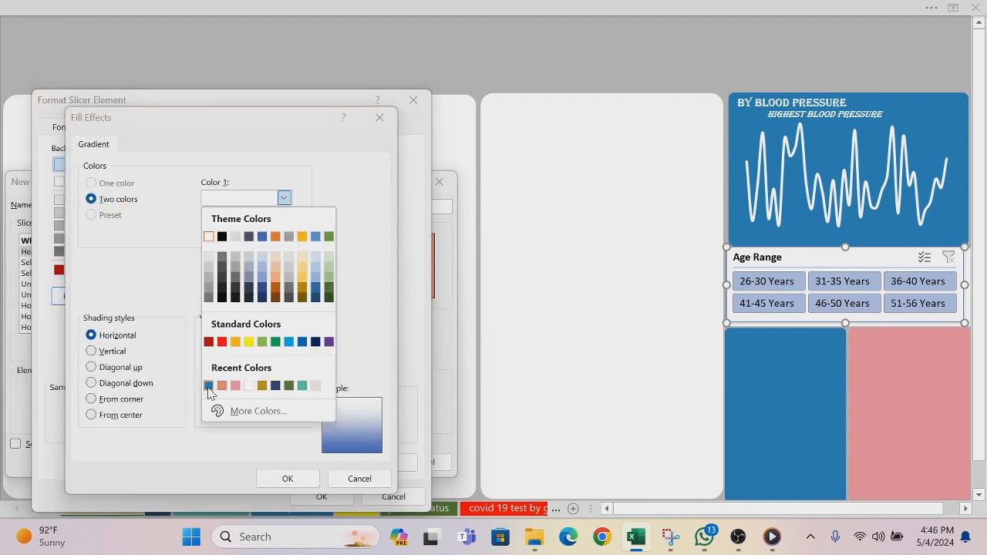
left_click(208, 386)
left_click(284, 233)
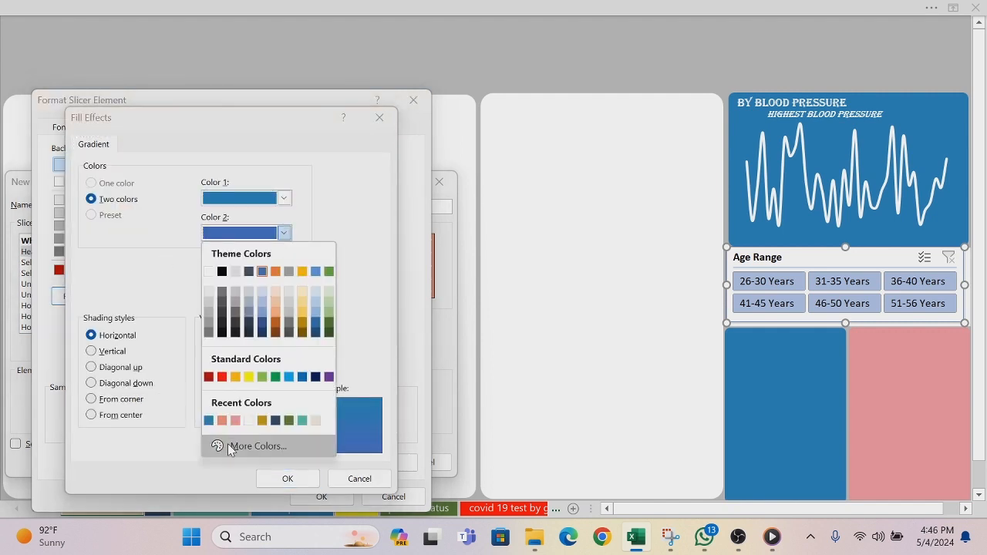
left_click(225, 421)
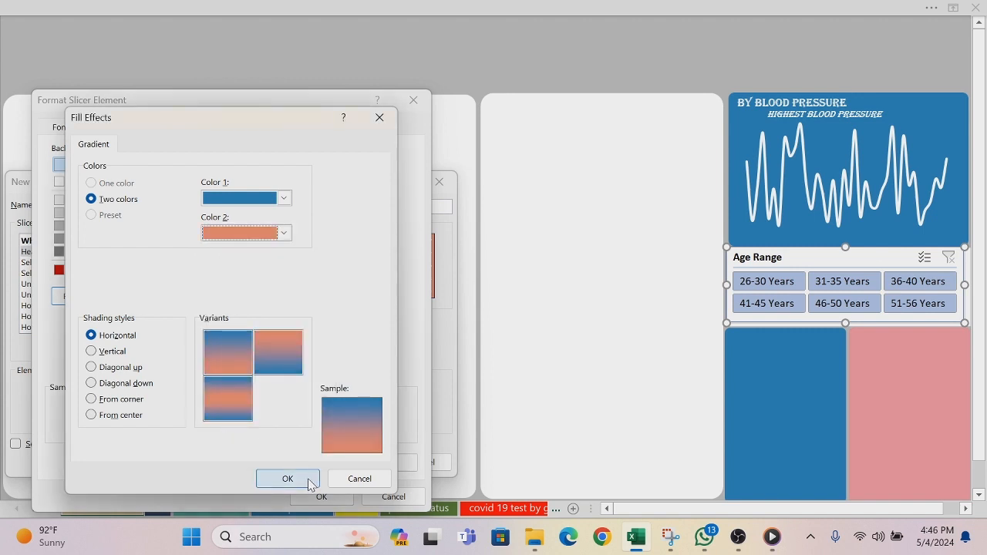
left_click(308, 480)
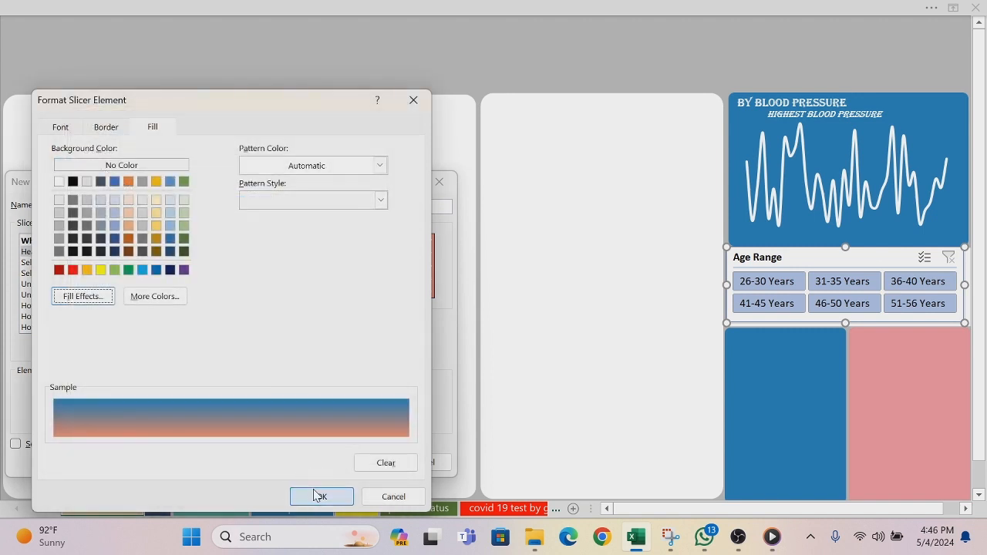
left_click(320, 497)
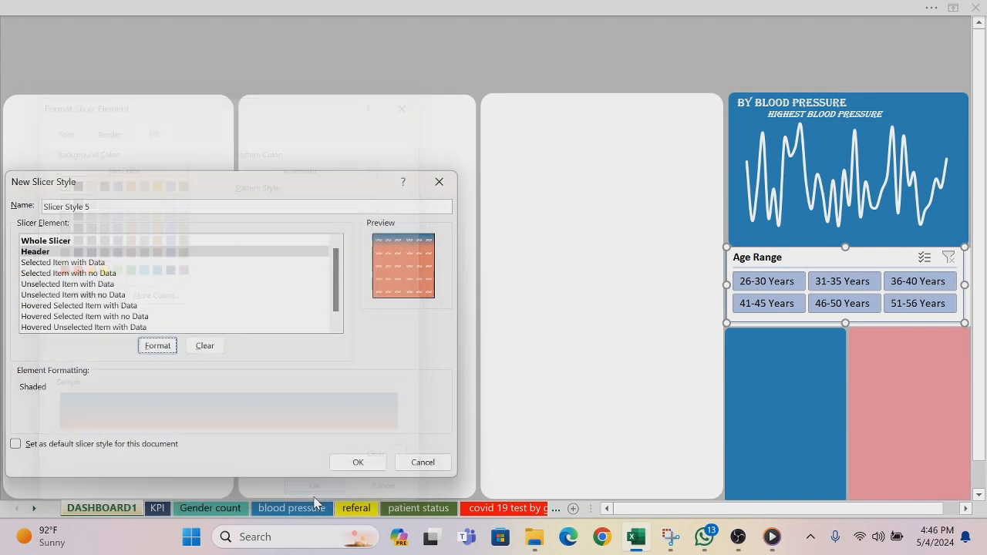
Step: Start formatting the Selected Item with Data element and choose the recent orange as its border line colour
left_click(73, 264)
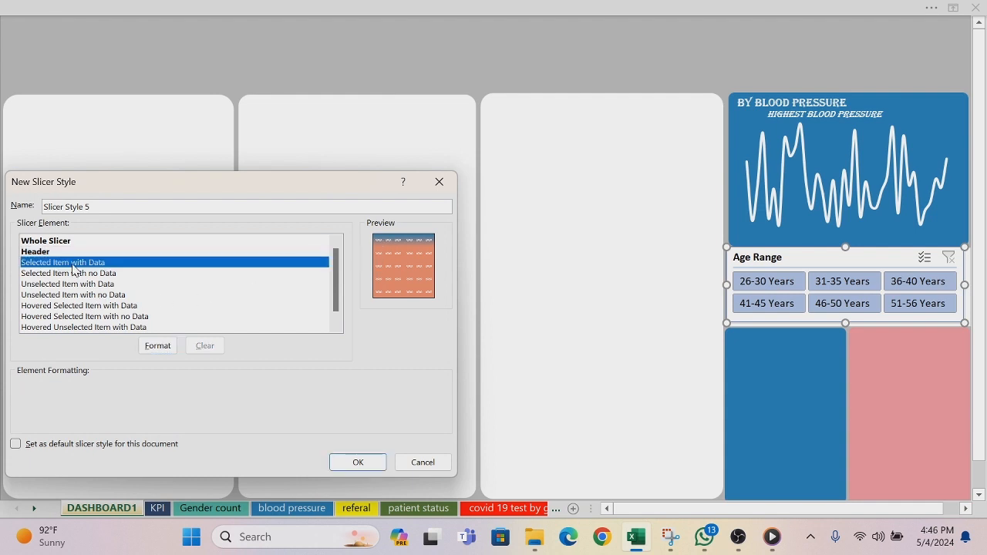
left_click(152, 349)
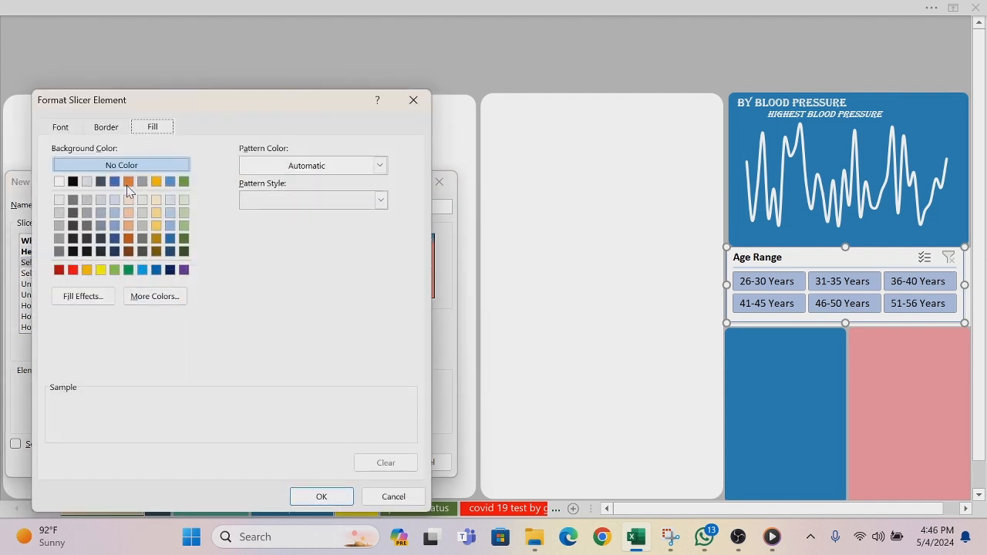
left_click(114, 131)
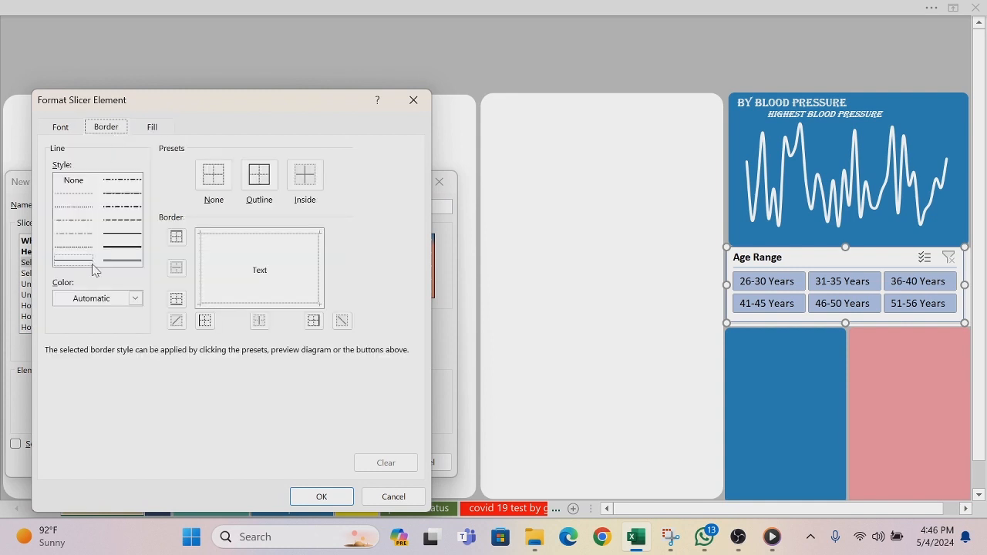
left_click(135, 298)
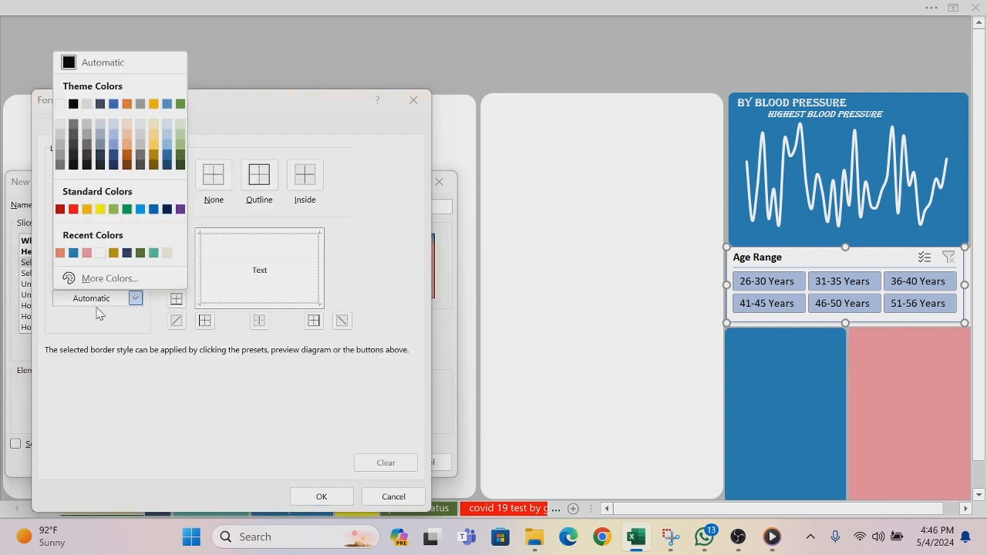
left_click(61, 255)
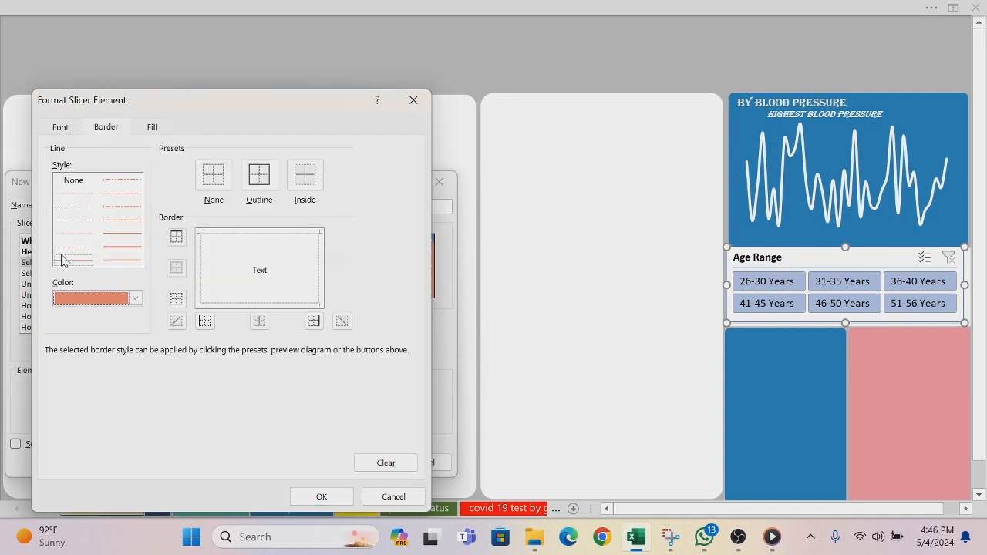
Step: Fill the Selected Item with Data element with a horizontal gradient from the recent blue to the recent orange, and apply the formatting
left_click(153, 129)
left_click(92, 299)
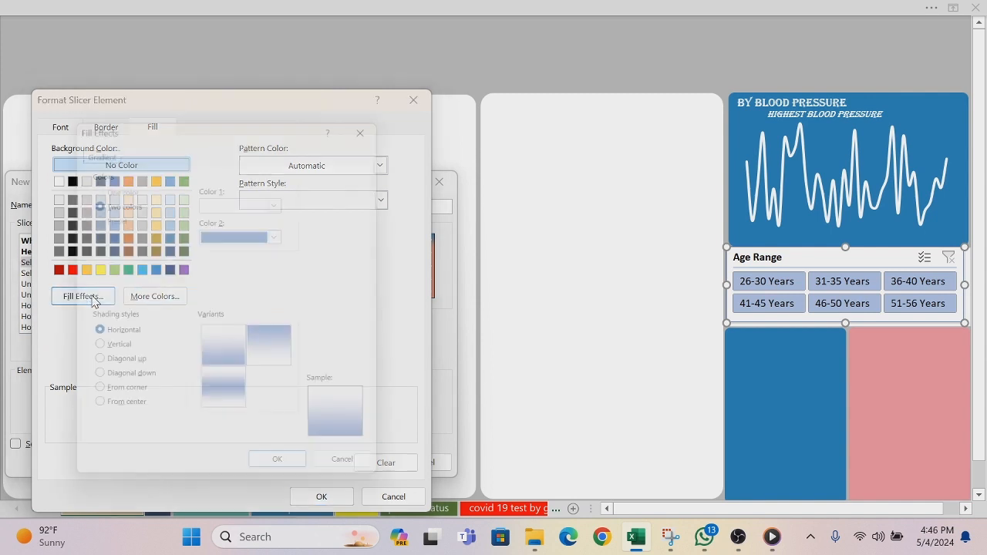
left_click(284, 198)
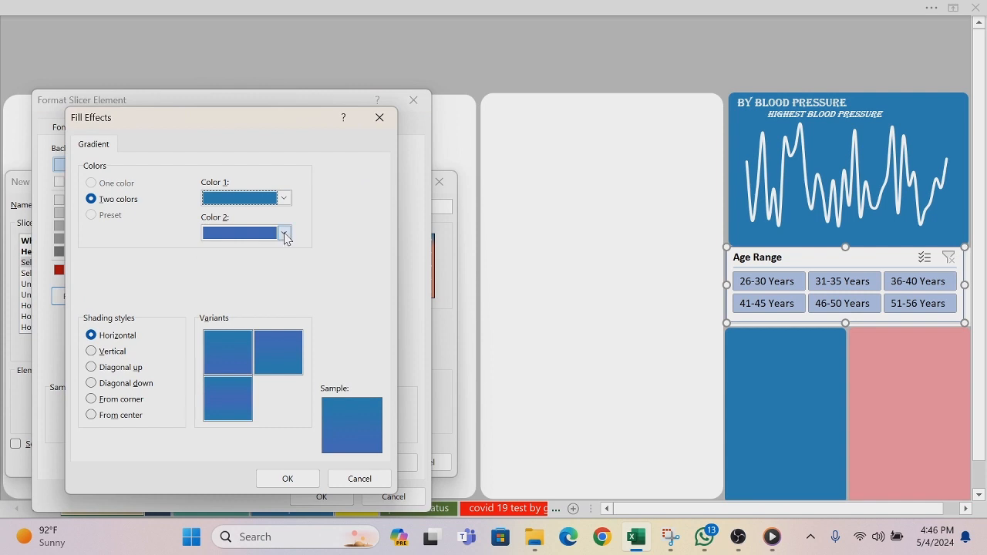
left_click(283, 233)
left_click(209, 421)
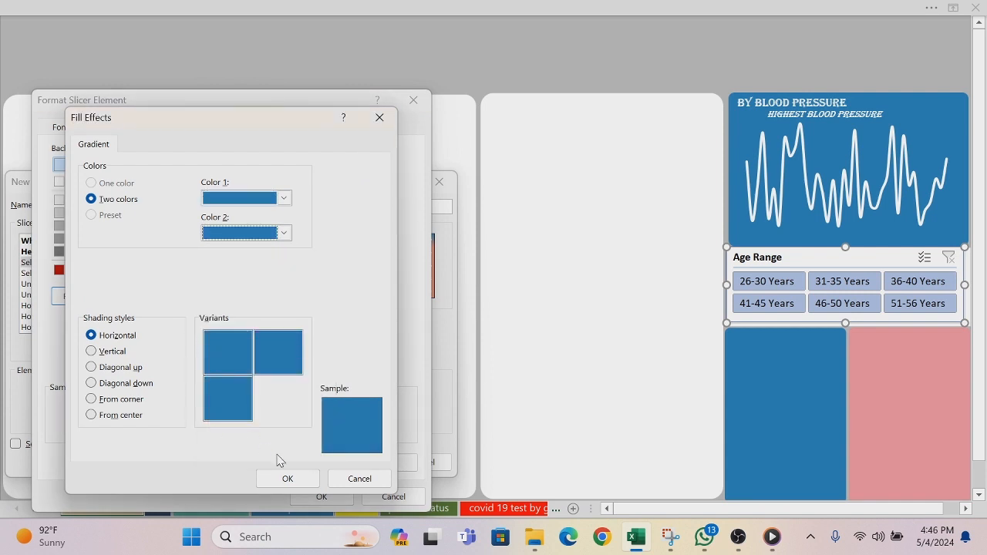
left_click(282, 234)
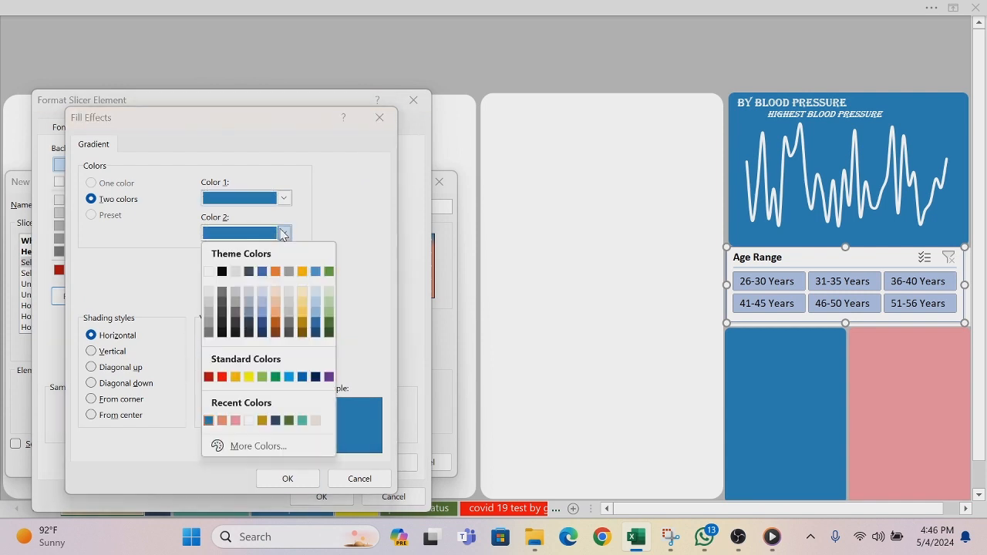
left_click(227, 421)
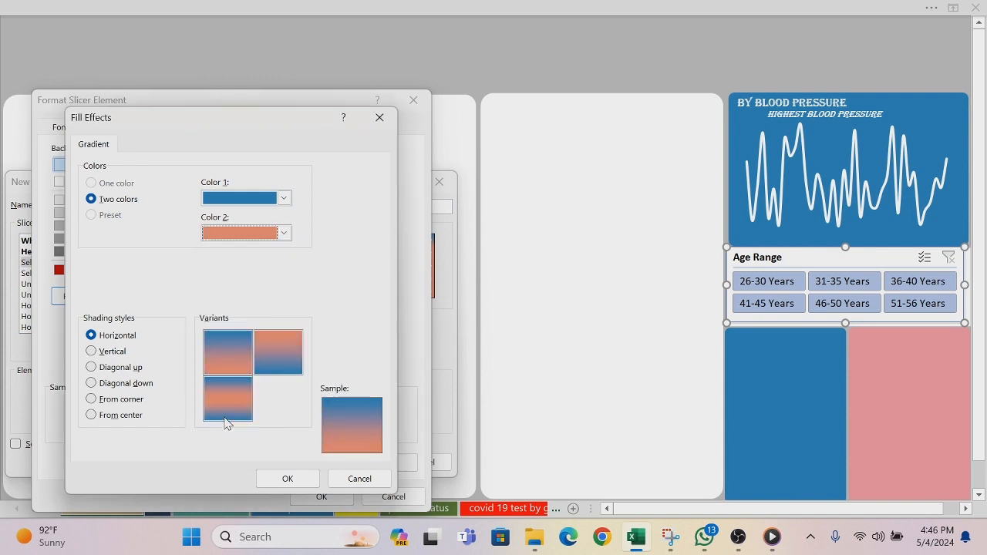
left_click(286, 478)
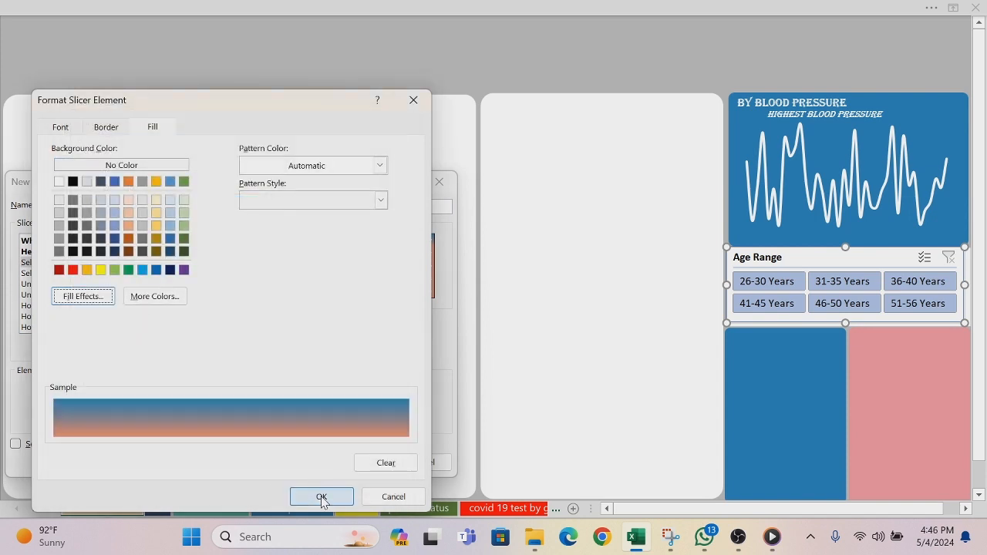
left_click(321, 497)
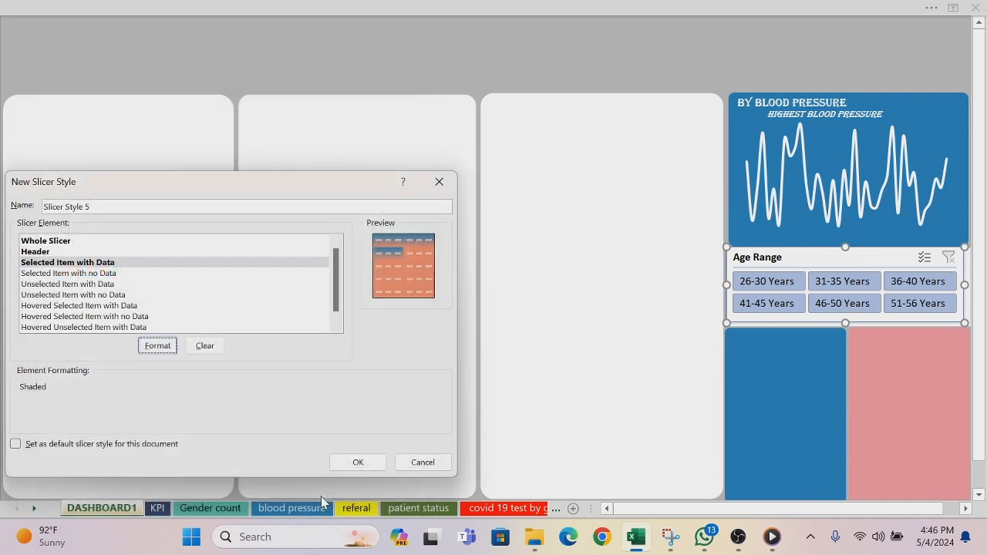
Step: Save the new slicer style, apply the first custom orange-and-blue style to the Age Range slicer, and return to the ribbon-free view
left_click(358, 462)
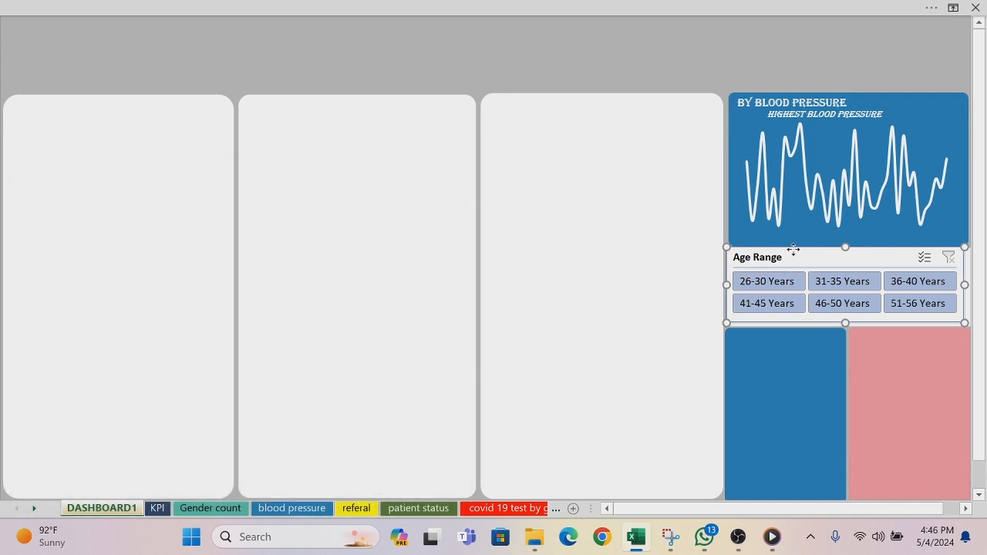
left_click(543, 14)
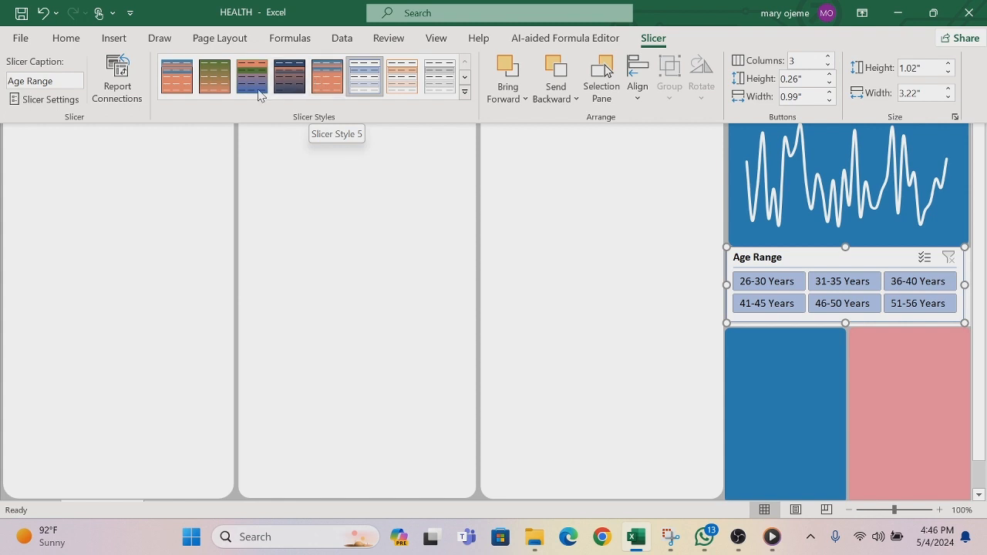
left_click(178, 85)
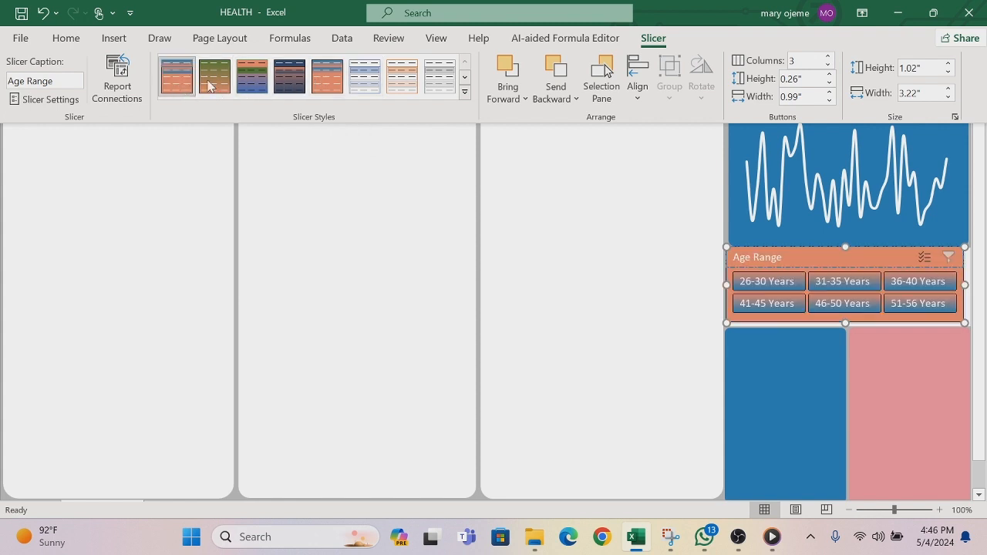
key("ctrl+shift+F1")
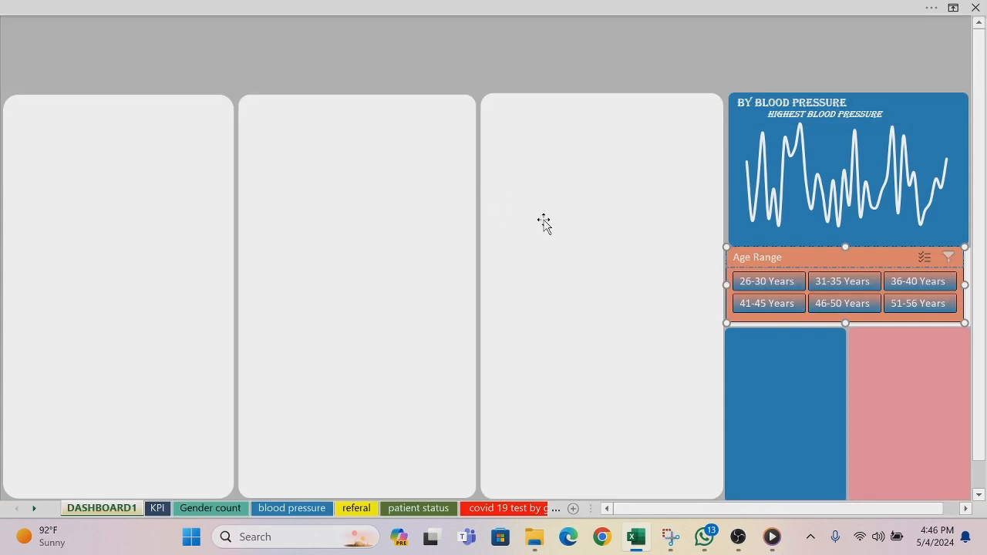
left_click(640, 52)
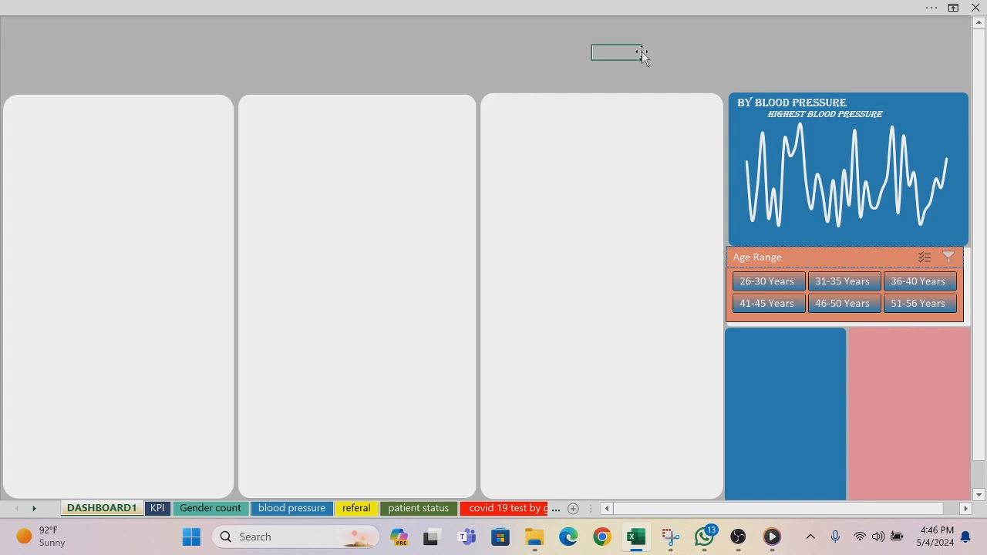
Step: Fill the pink panel below the Age Range slicer with the recent orange and deselect it
left_click(905, 348)
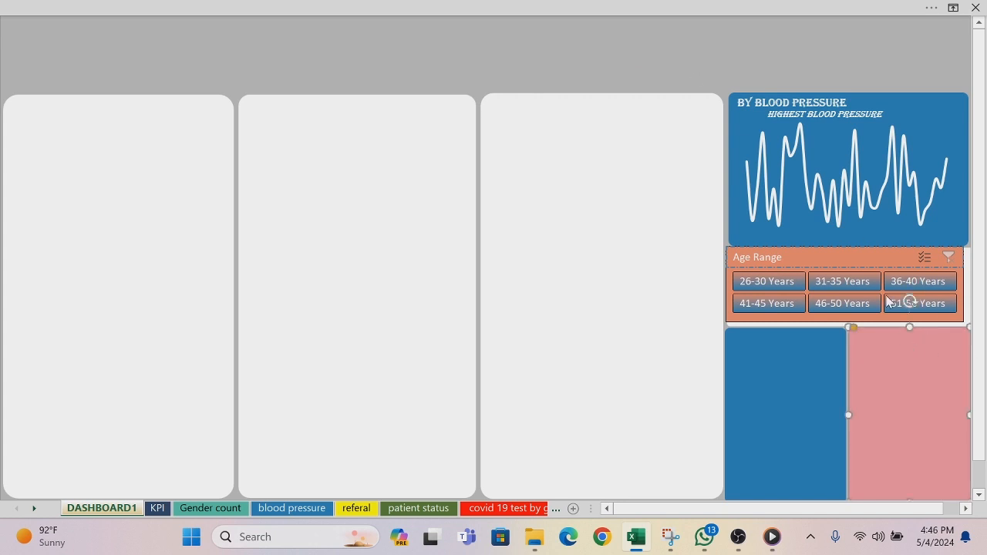
right_click(895, 383)
left_click(856, 75)
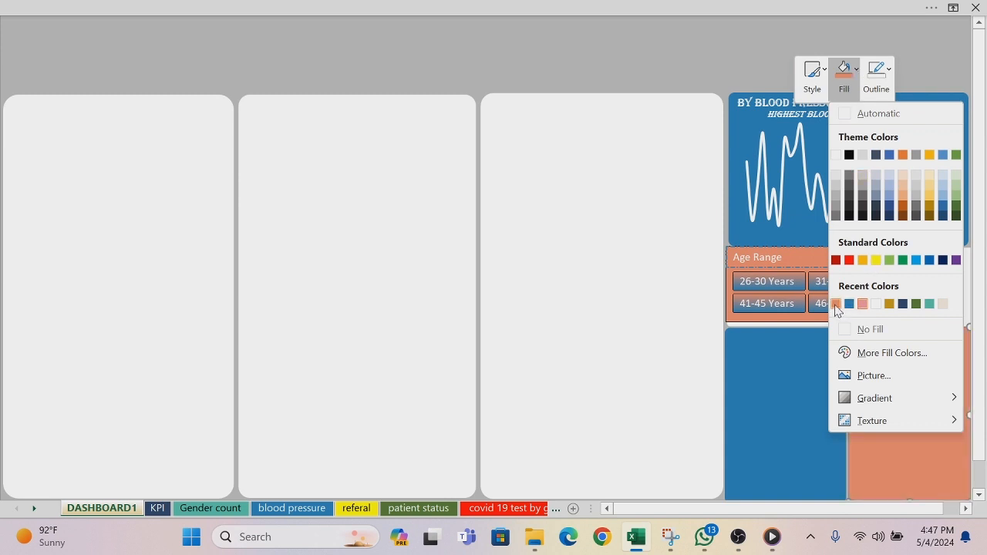
left_click(835, 304)
left_click(643, 38)
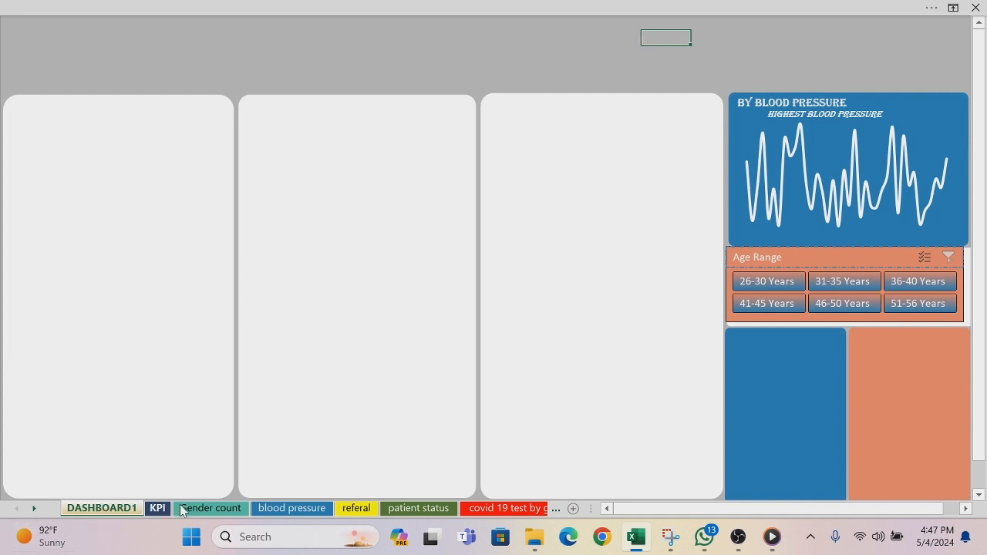
Step: Add data labels to the column chart on the day name sheet and make the chart slightly narrower
left_click(542, 509)
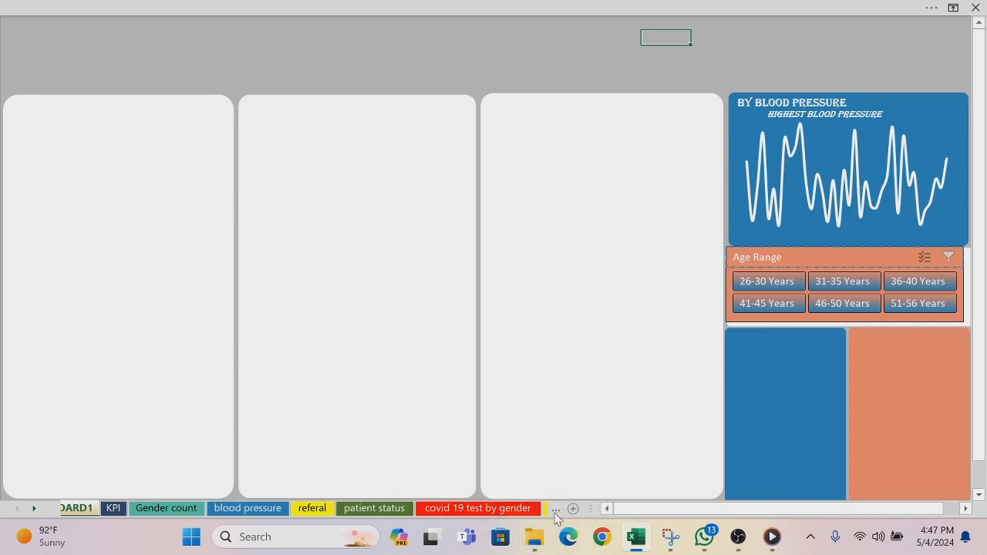
left_click(555, 512)
left_click(555, 512)
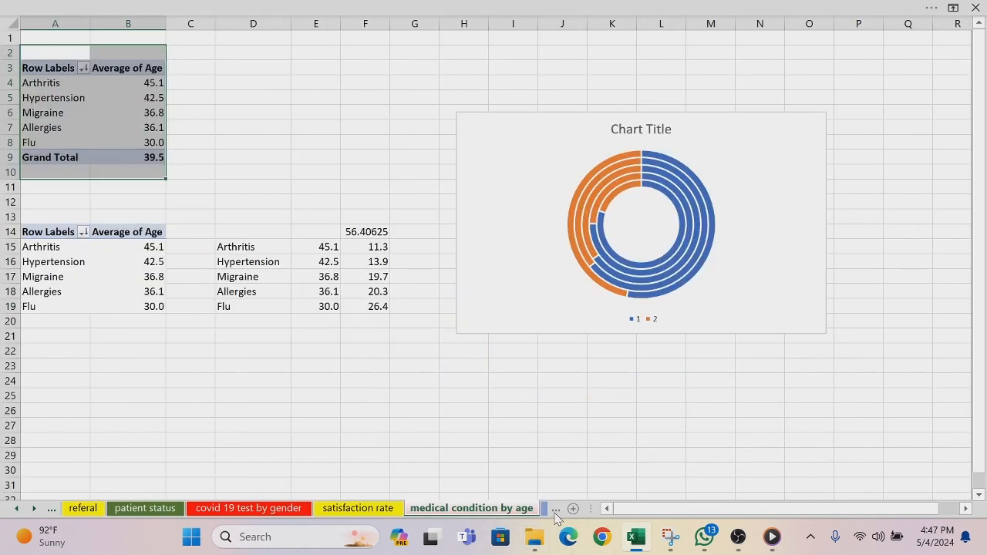
left_click(555, 512)
left_click(555, 512)
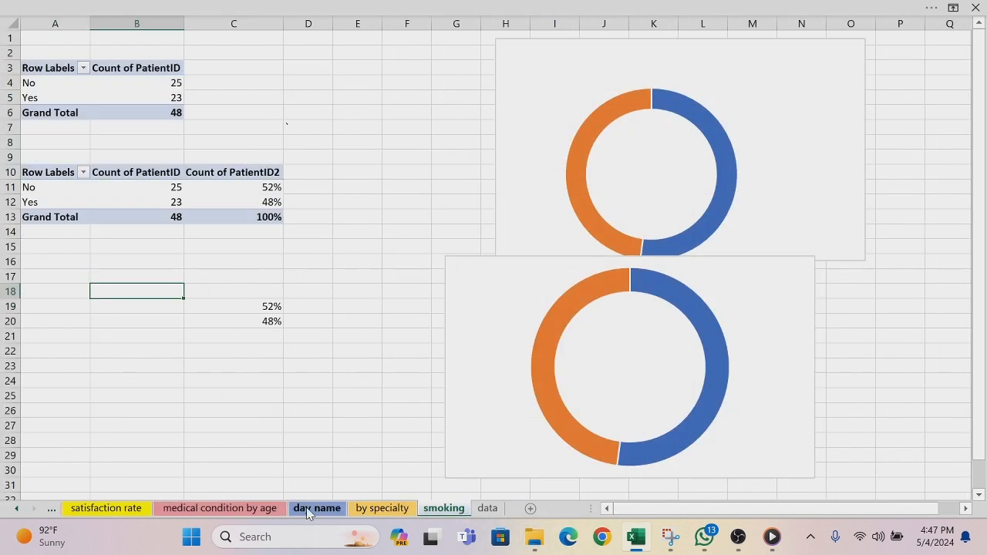
left_click(307, 510)
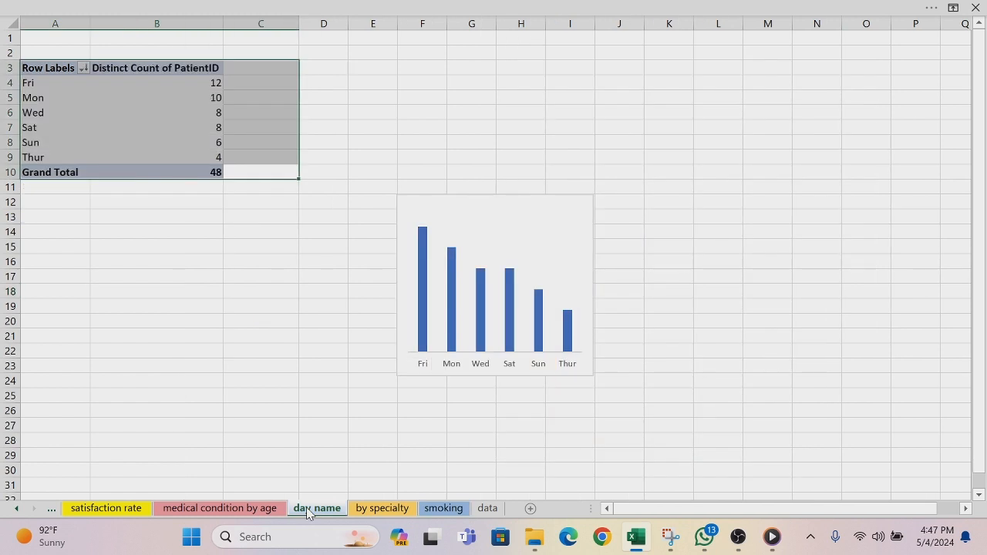
left_click(468, 208)
left_click(548, 199)
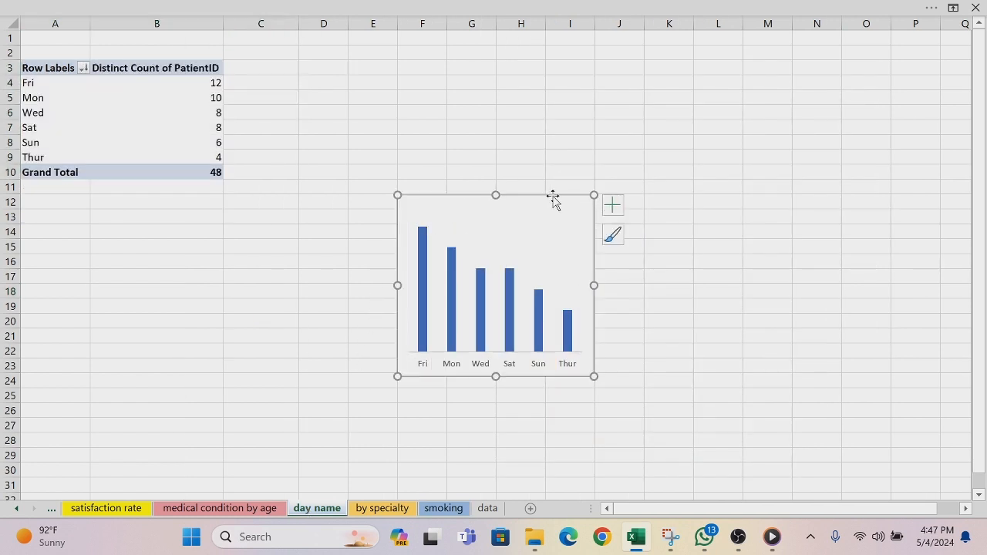
left_click(618, 213)
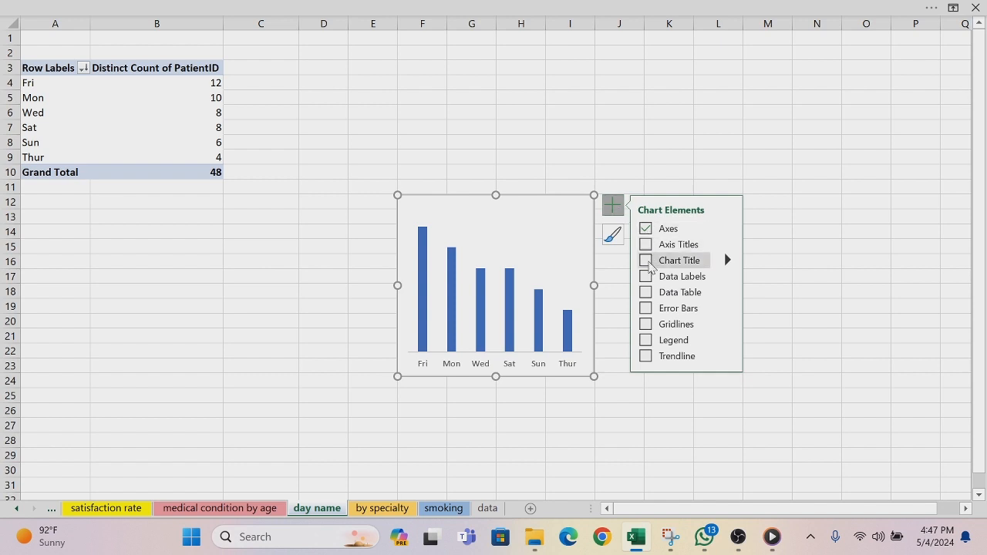
left_click(646, 277)
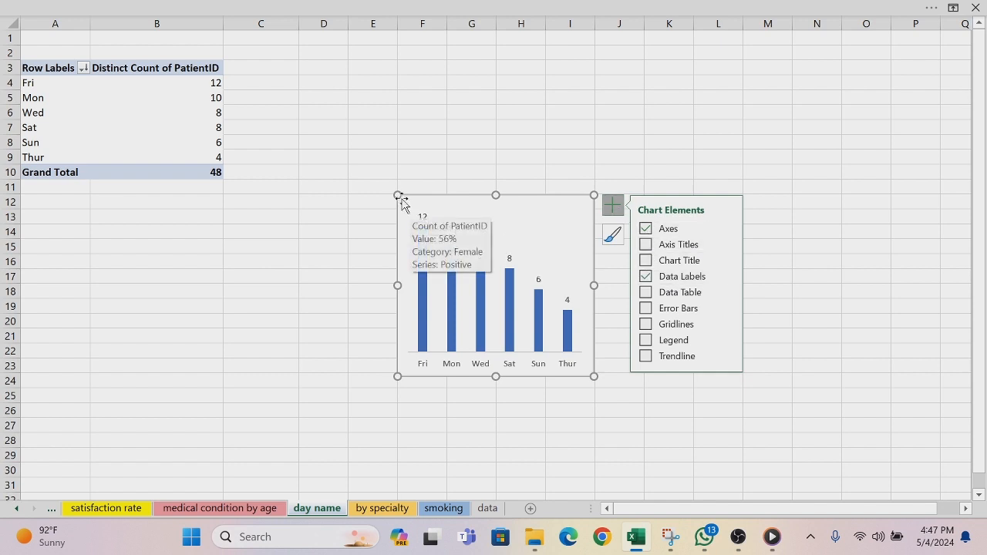
left_click_drag(400, 196, 443, 199)
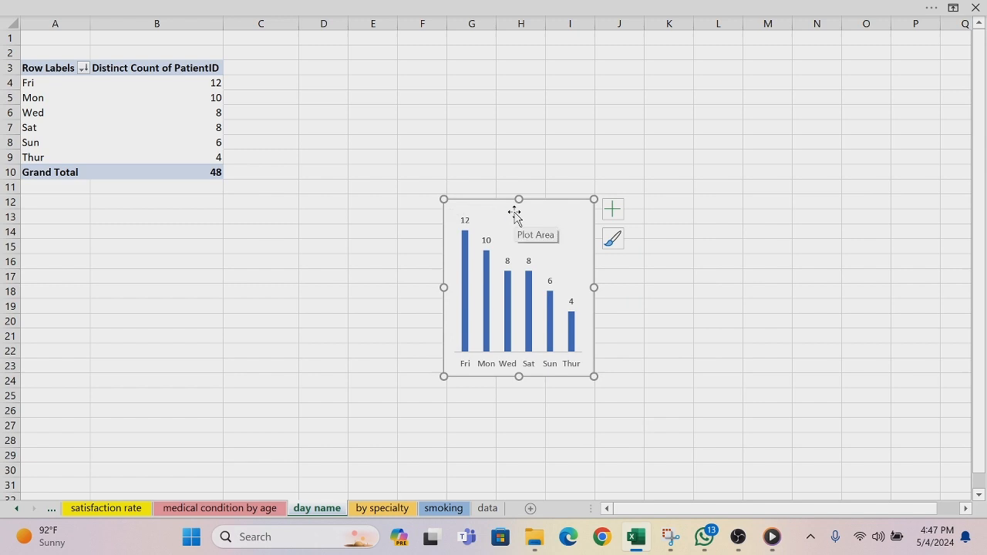
Step: Place a copy of the day name column chart over the blue panel below the Age Range slicer on DASHBOARD1
left_click(16, 510)
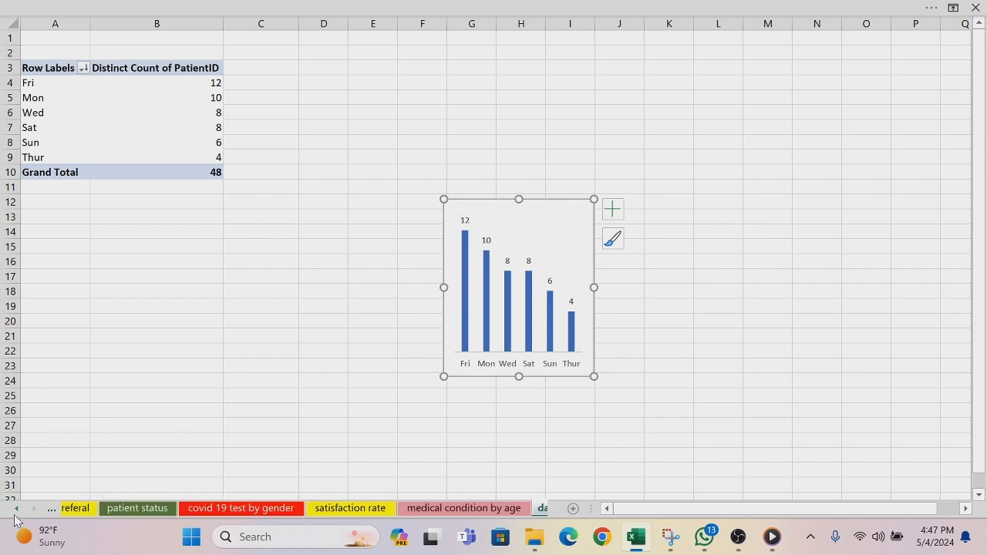
left_click(86, 508)
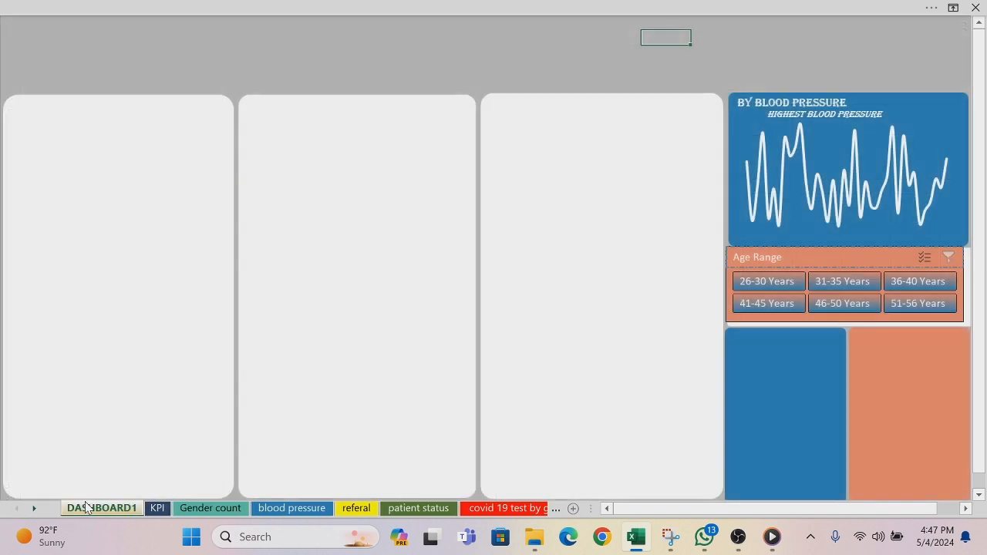
left_click(757, 416)
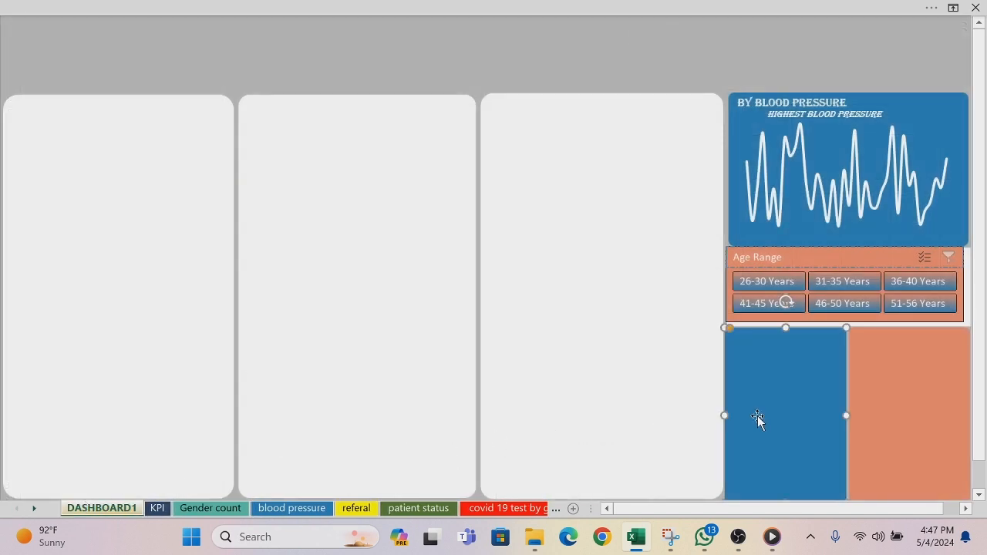
key("ctrl+d")
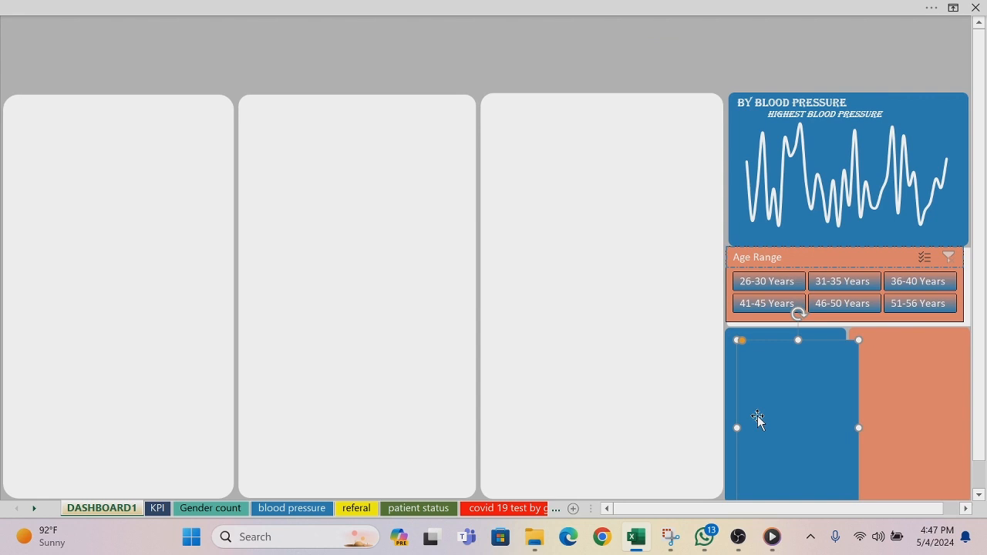
key("ctrl+z")
key("ctrl+z")
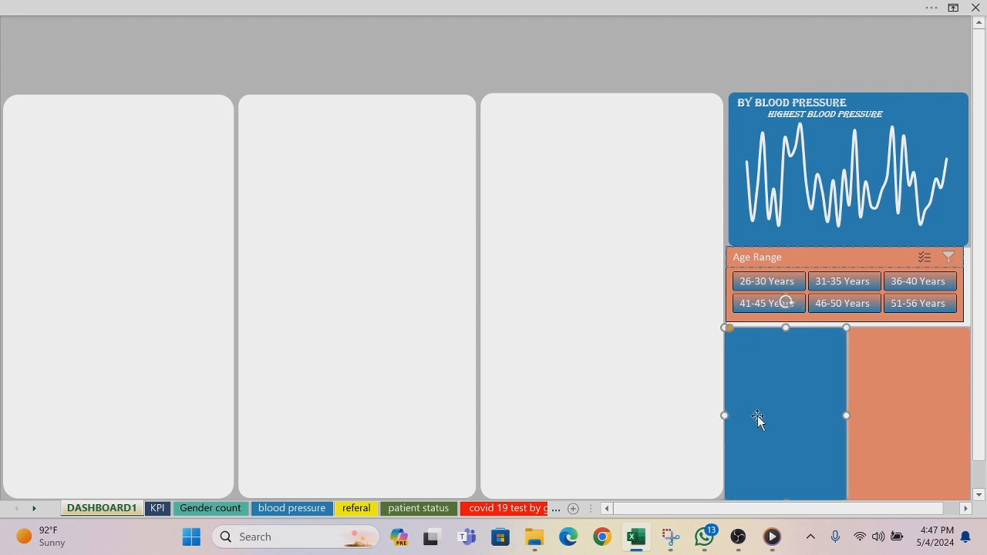
Step: Remove the fill and outline from the day name chart's chart area
right_click(785, 339)
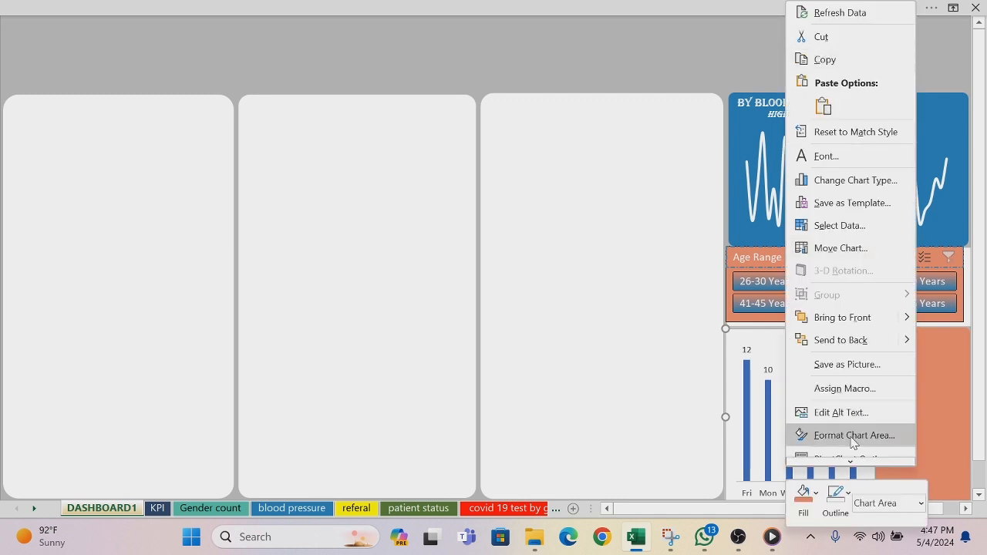
left_click(817, 495)
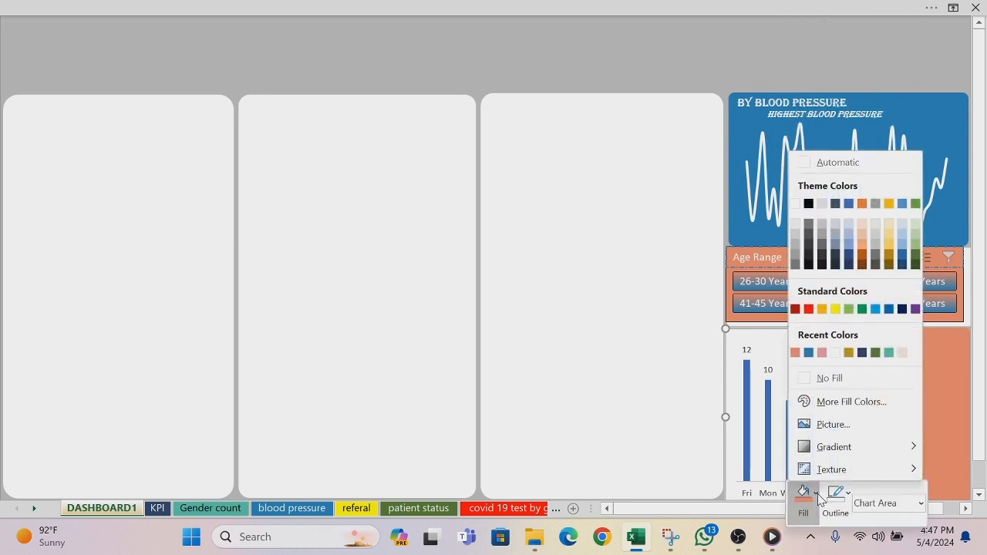
left_click(807, 385)
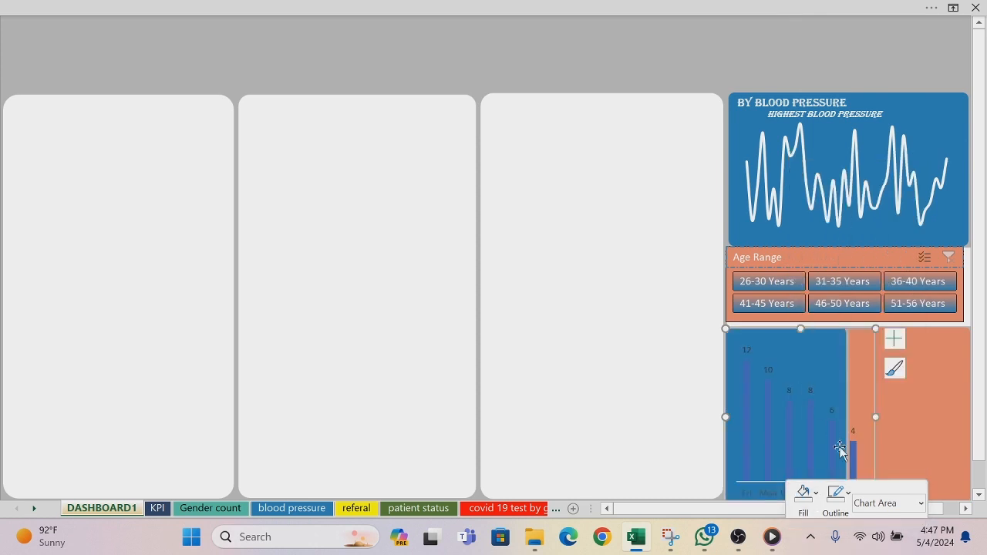
left_click(835, 495)
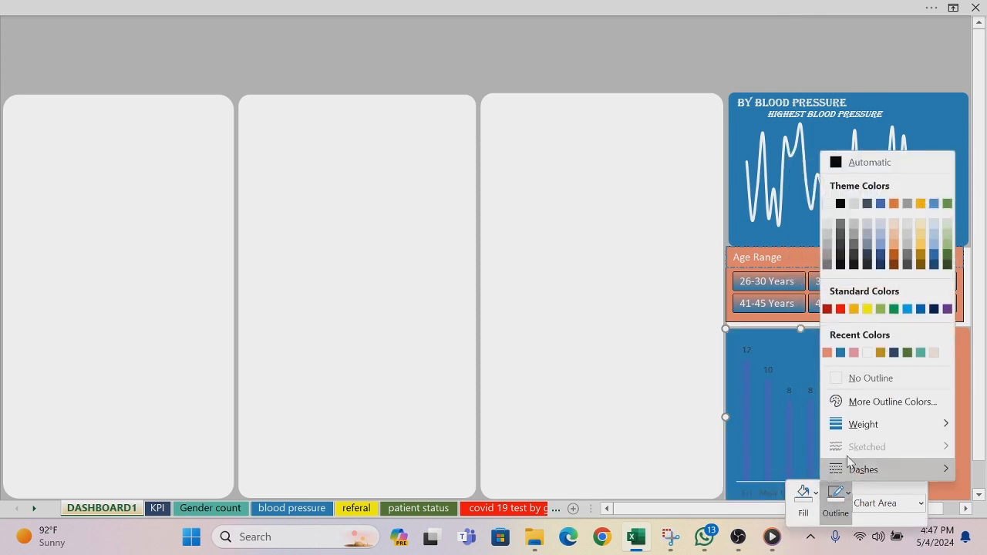
left_click(839, 378)
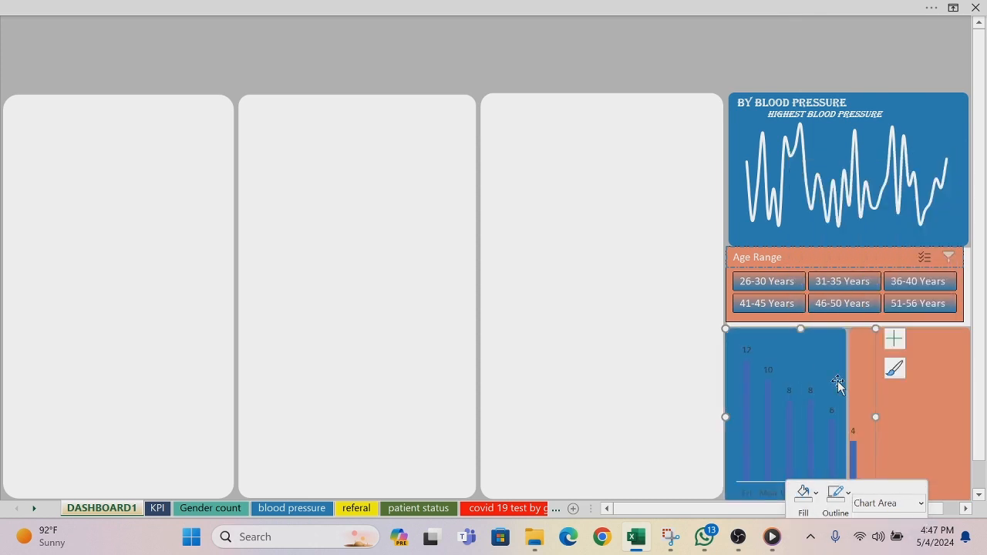
Step: Fill the columns of the day name chart with white and deselect the chart
left_click(747, 388)
right_click(748, 387)
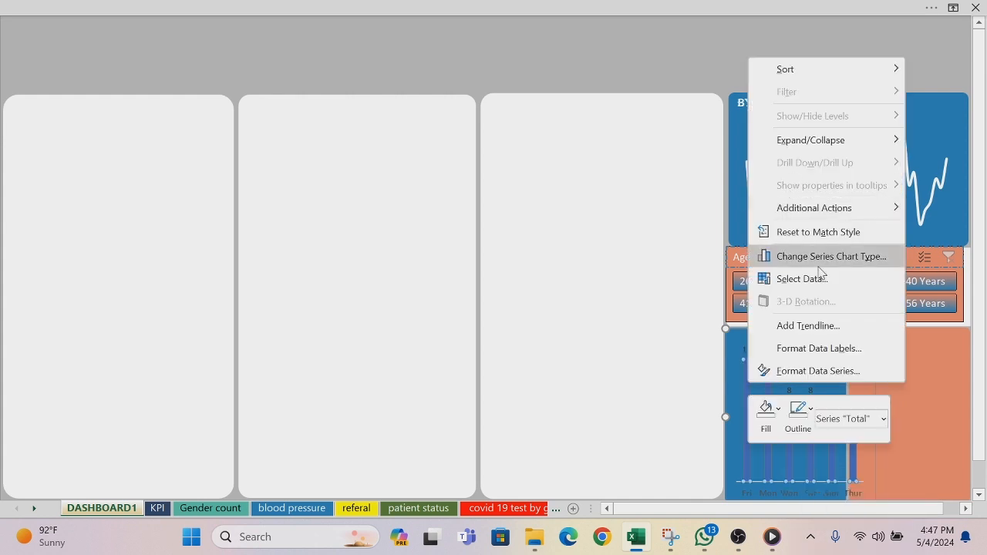
left_click(777, 408)
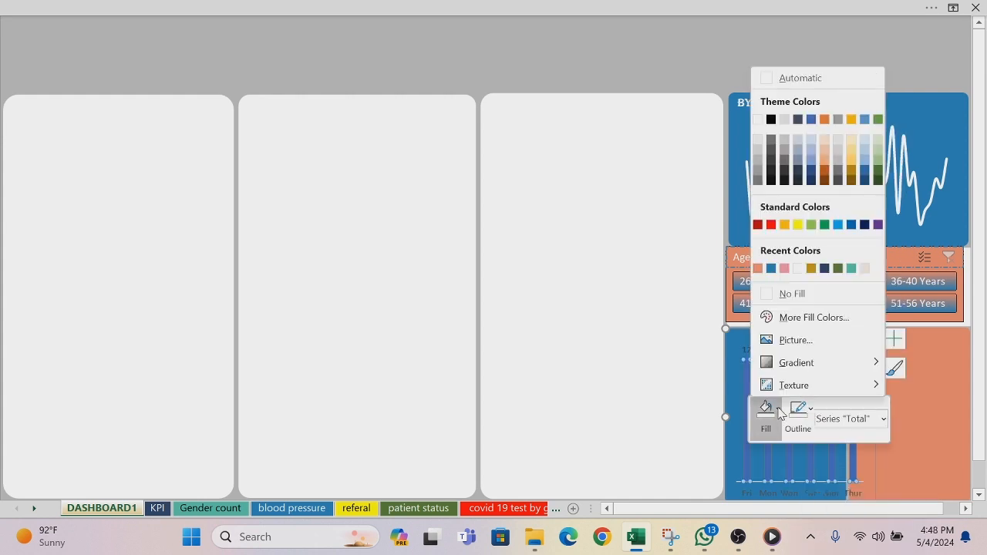
left_click(756, 120)
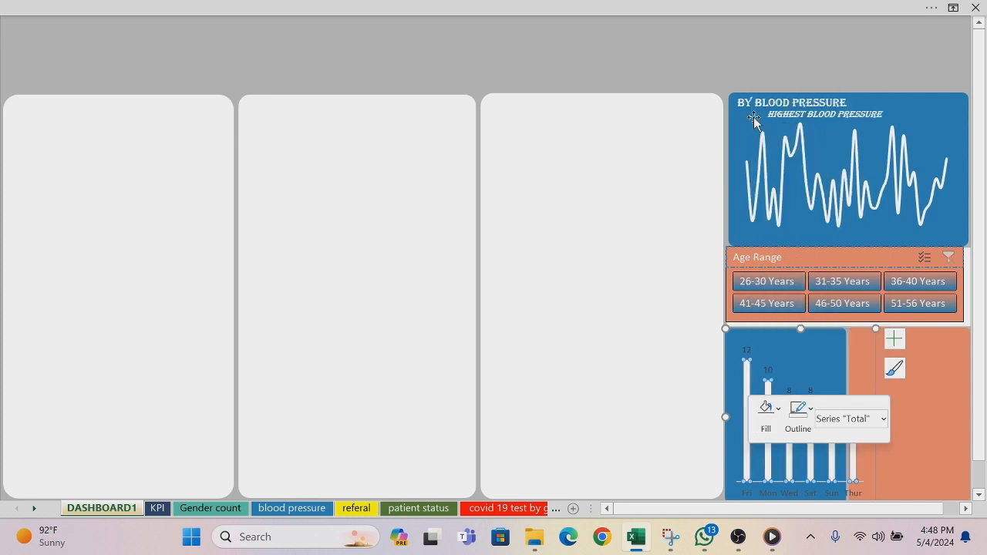
left_click(617, 393)
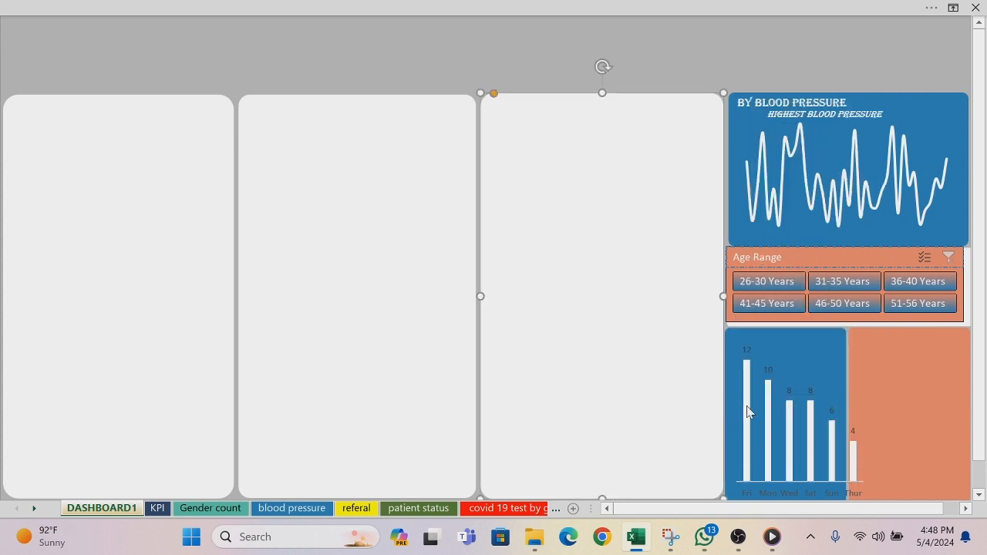
Step: Set the font colour of the day name chart's data labels to white
left_click(747, 351)
right_click(747, 350)
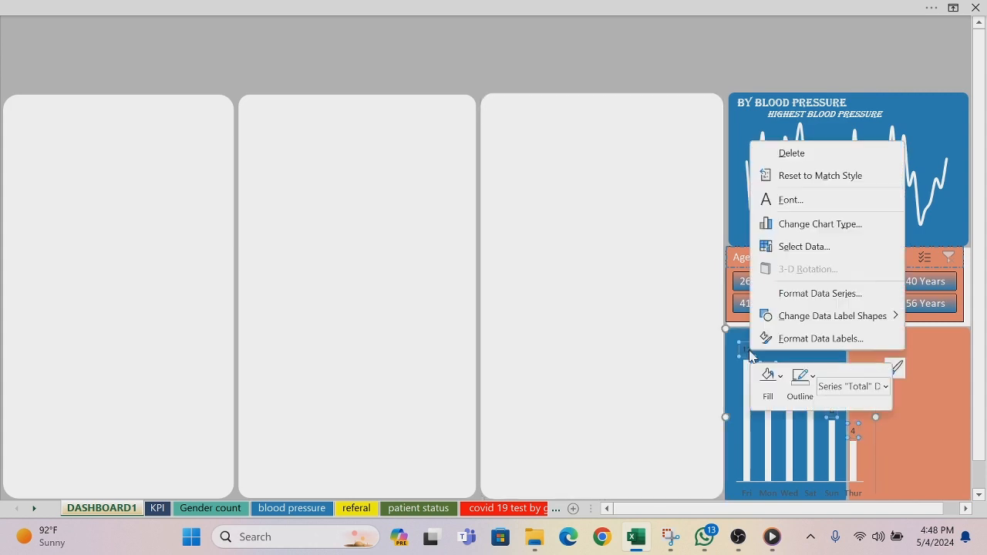
left_click(797, 202)
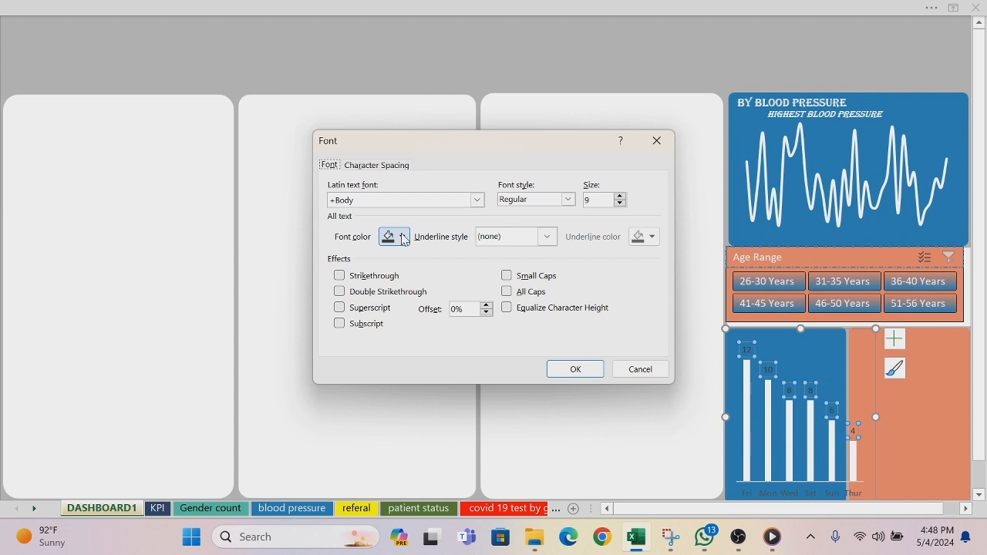
left_click(404, 236)
left_click(386, 295)
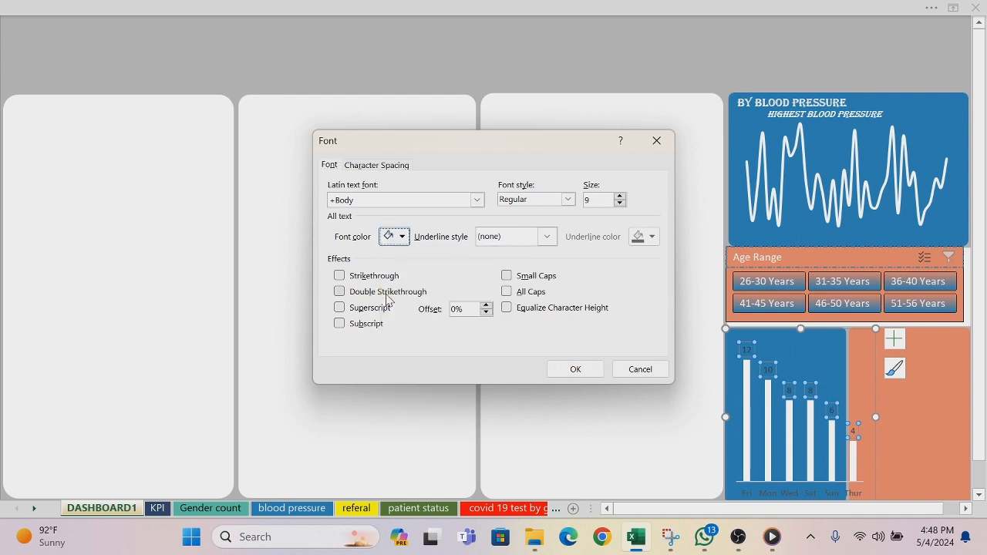
left_click(568, 368)
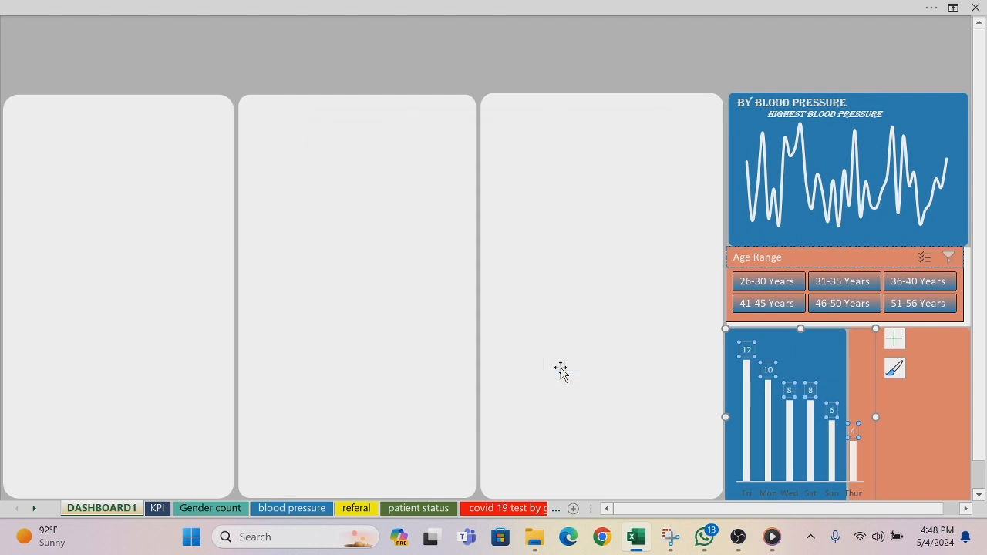
Step: Set the font colour of the day name chart's horizontal axis labels to white
left_click(751, 494)
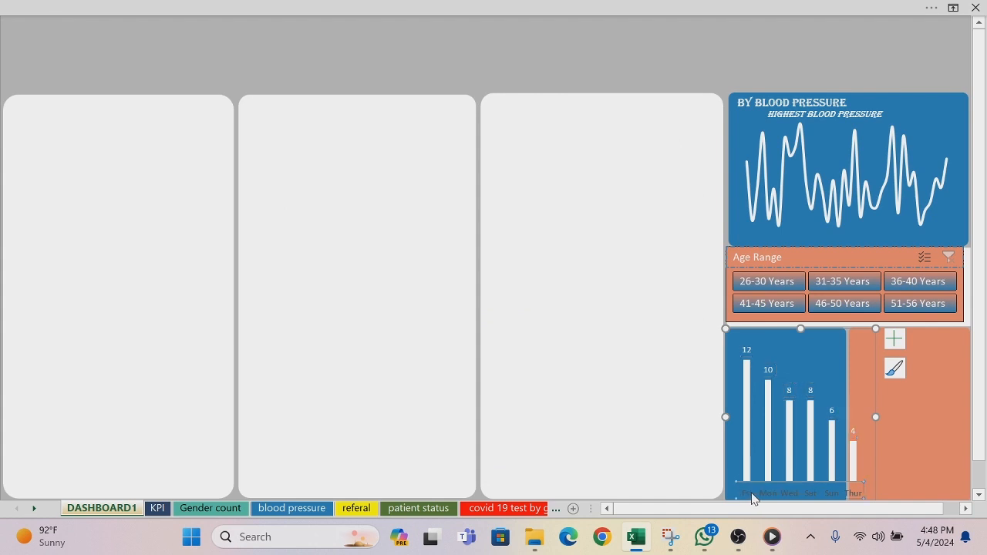
right_click(751, 497)
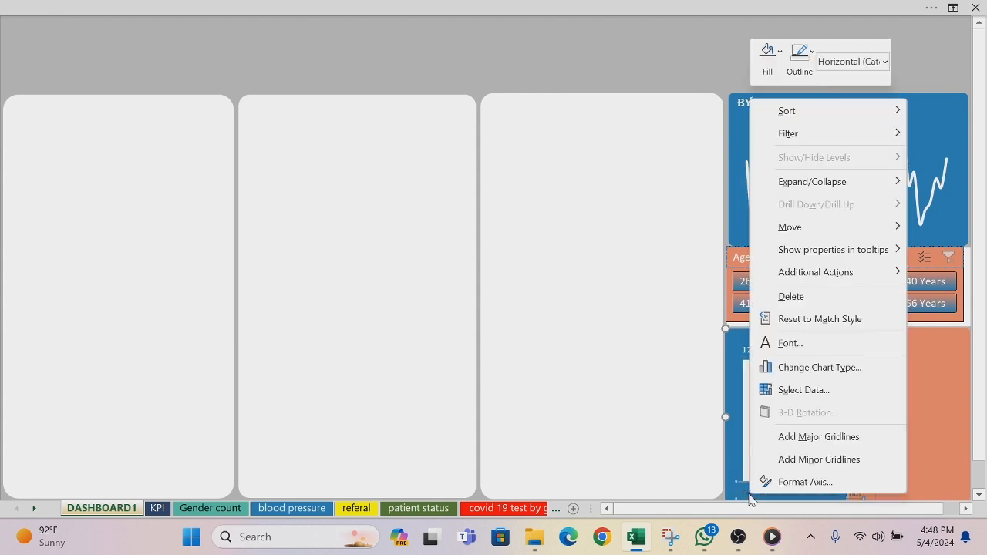
left_click(803, 342)
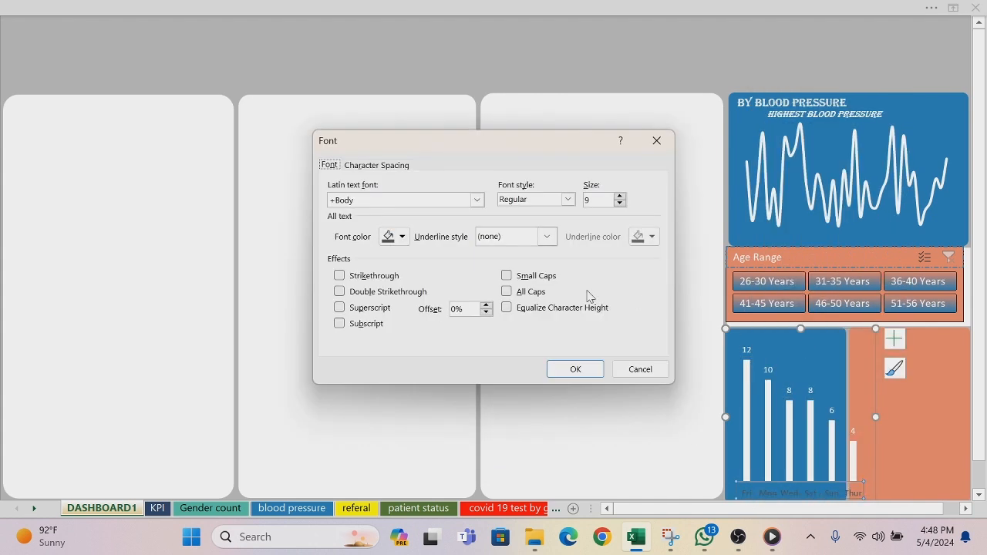
left_click(402, 237)
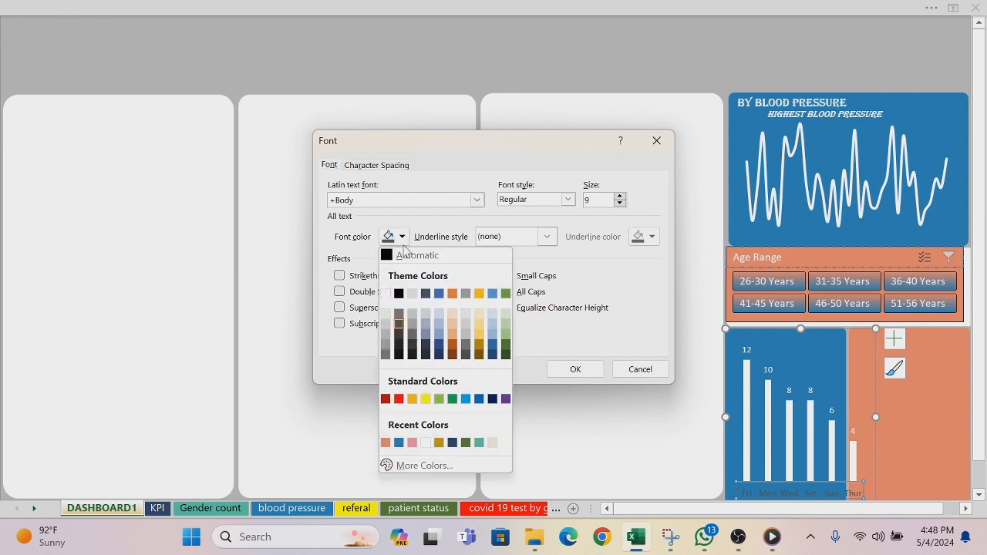
left_click(388, 297)
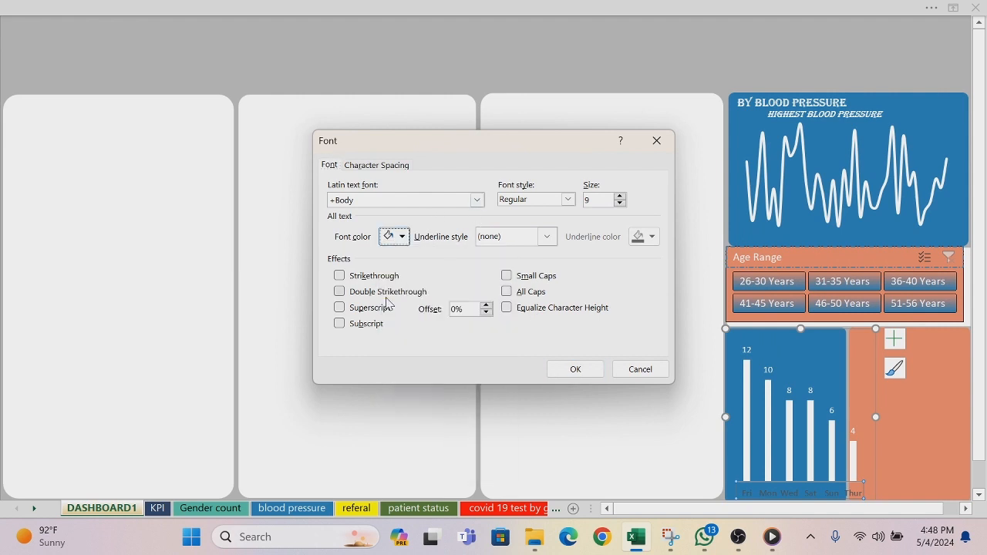
left_click(561, 369)
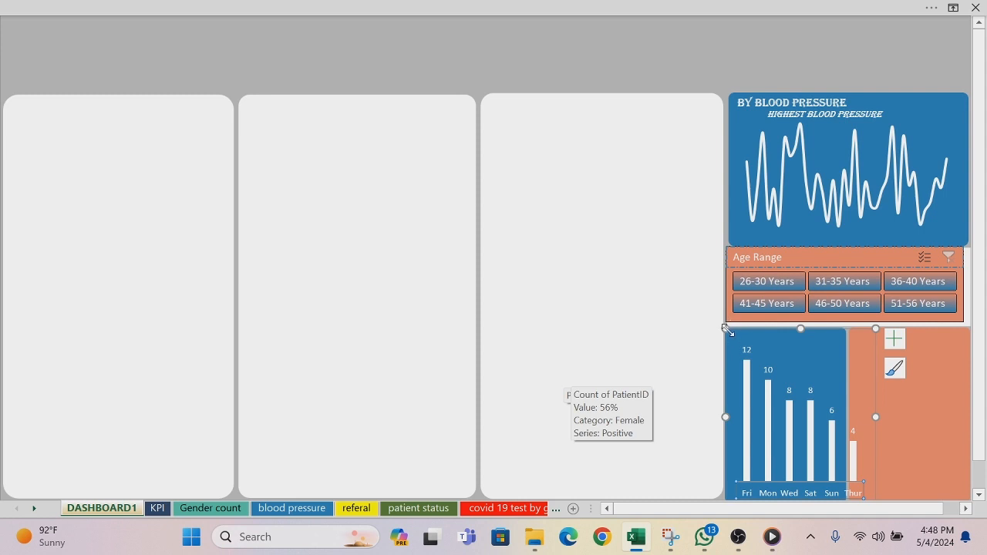
Step: Resize and shift the day name chart so its columns fit inside the blue panel below the slicer, and deselect it
left_click_drag(724, 330, 747, 333)
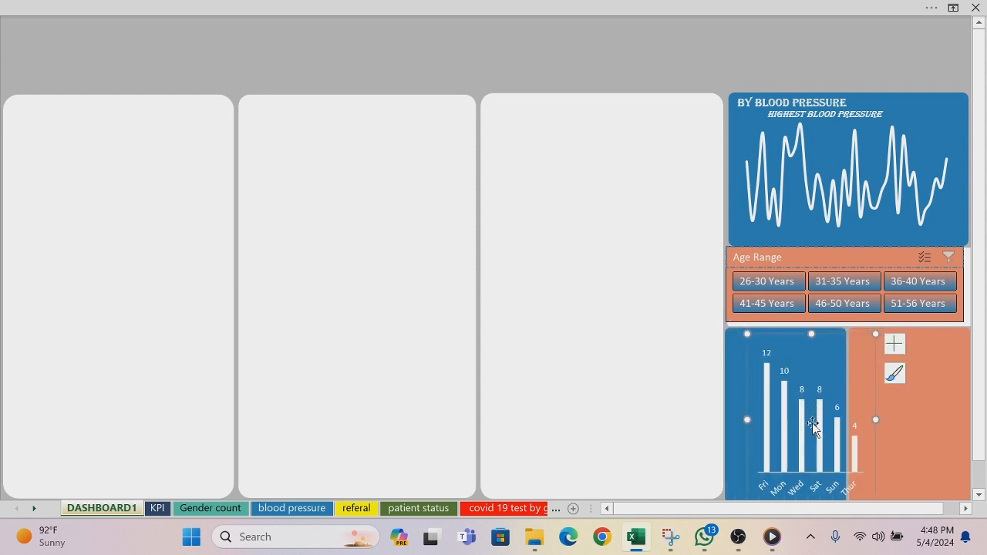
left_click_drag(747, 420, 737, 419)
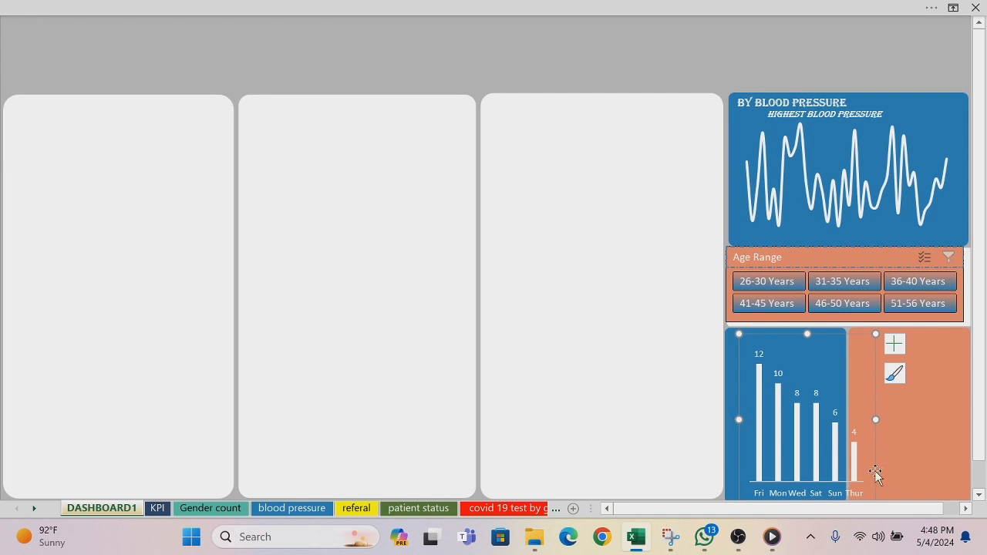
left_click_drag(873, 473, 849, 469)
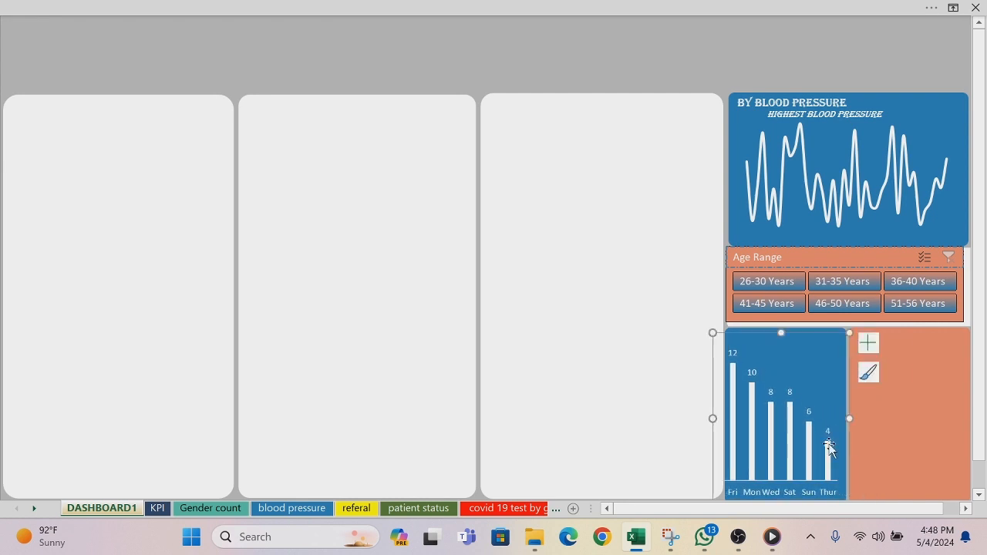
left_click_drag(711, 418, 717, 418)
left_click(655, 350)
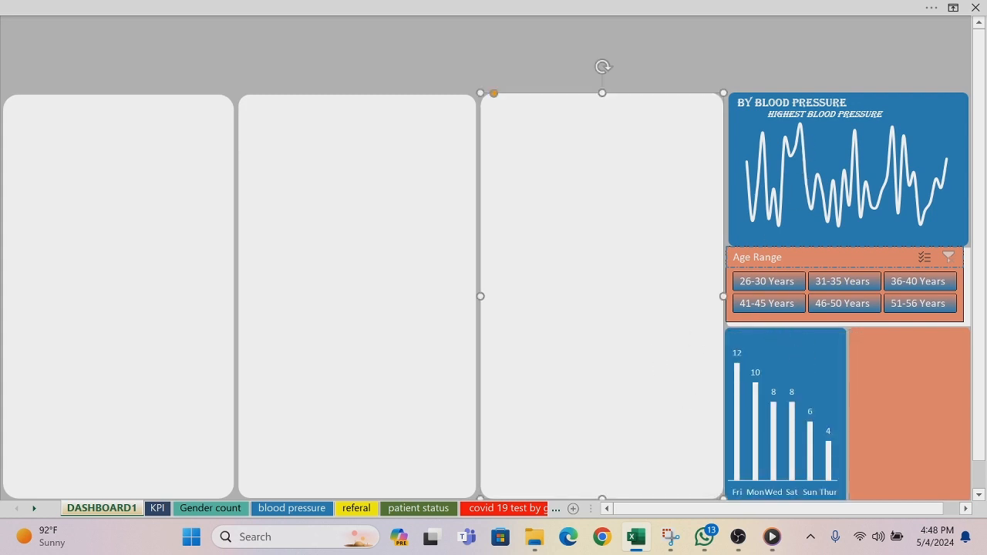
Step: Duplicate the BY BLOOD PRESSURE title onto the day name chart's panel and change the copy's text to APPOINTMENT BY DAY
left_click(798, 111)
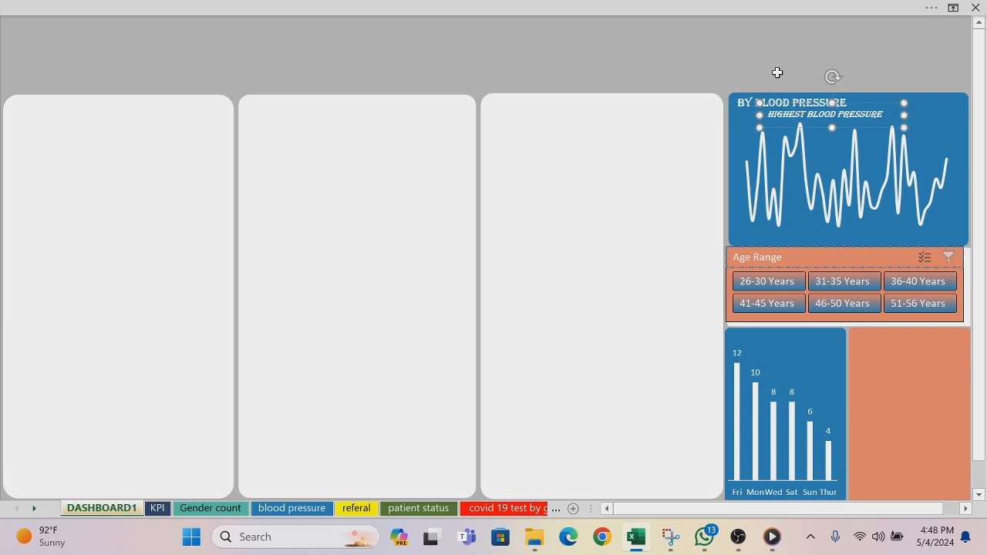
left_click(792, 103)
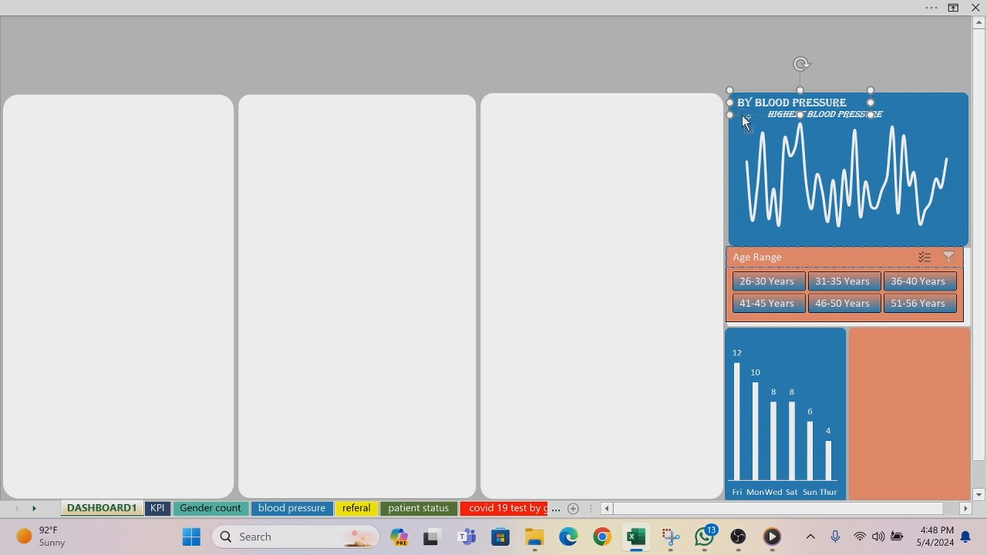
key("ctrl+d")
left_click_drag(753, 129, 734, 352)
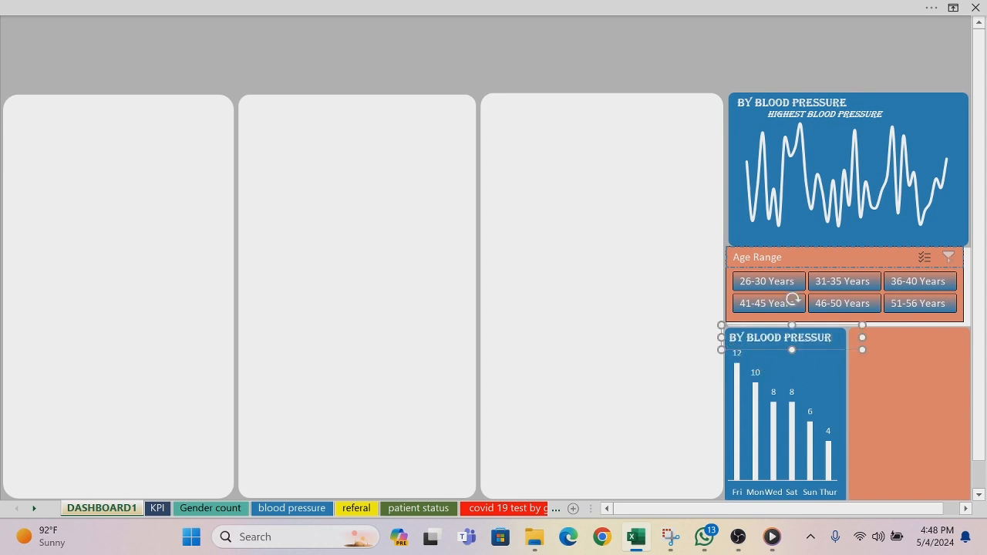
key("BackSpace")
key("BackSpace")
key("BackSpace")
key("BackSpace")
key("BackSpace")
key("BackSpace")
key("BackSpace")
key("BackSpace")
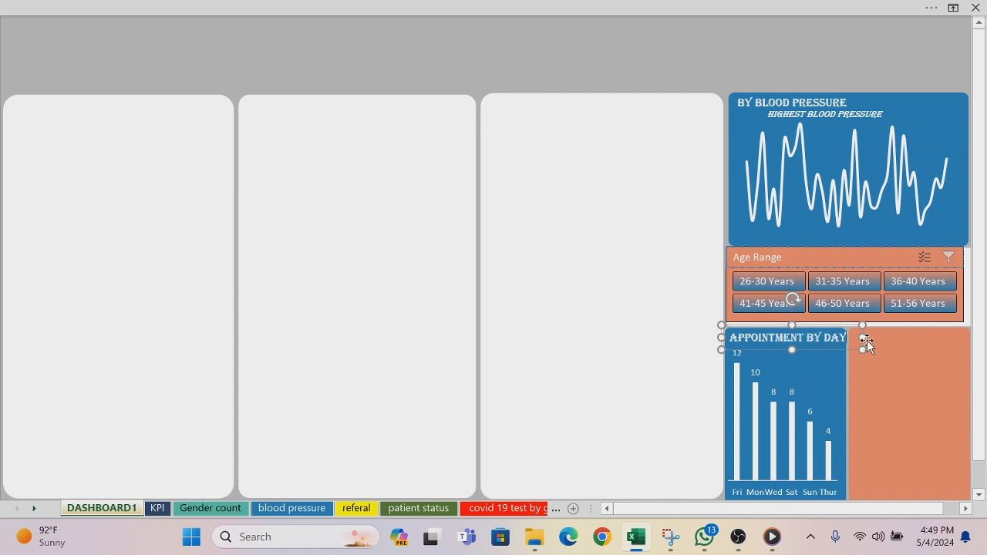
Step: Narrow the APPOINTMENT BY DAY text box, nudge it into place above the day name chart and deselect it
left_click_drag(862, 337, 856, 337)
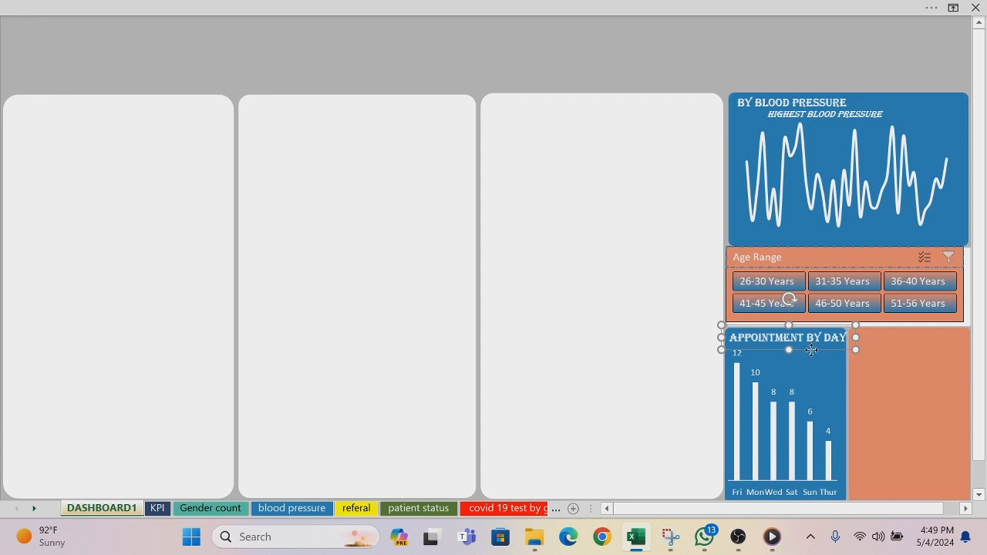
left_click_drag(811, 350, 809, 352)
left_click(661, 321)
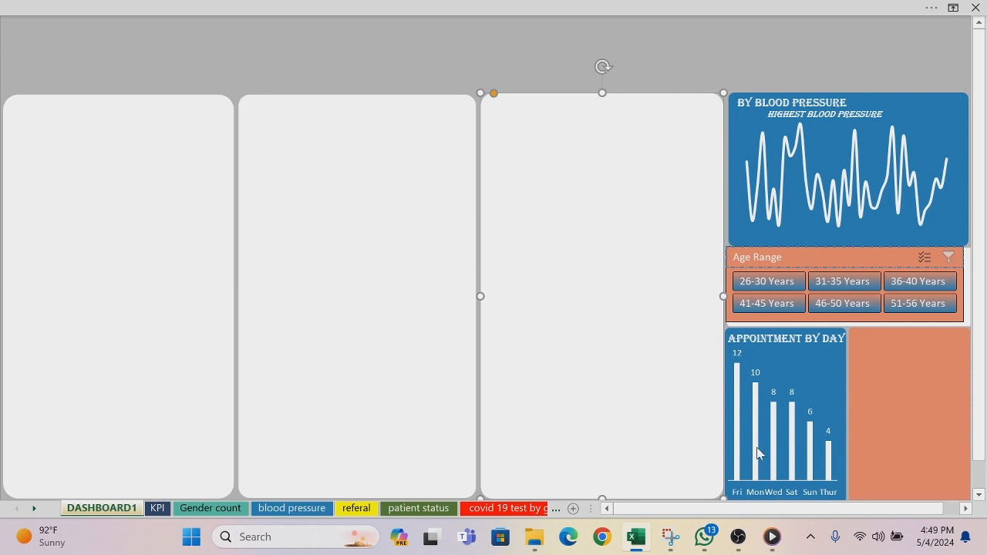
Step: Shrink the column chart on the covid 19 test by gender sheet to panel size and copy it onto DASHBOARD1's orange panel
left_click(494, 510)
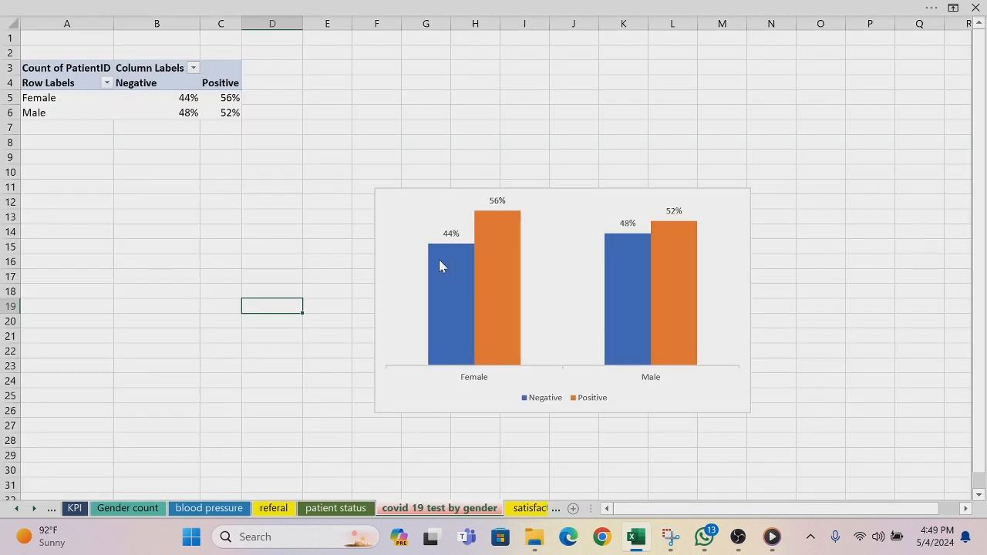
left_click(400, 205)
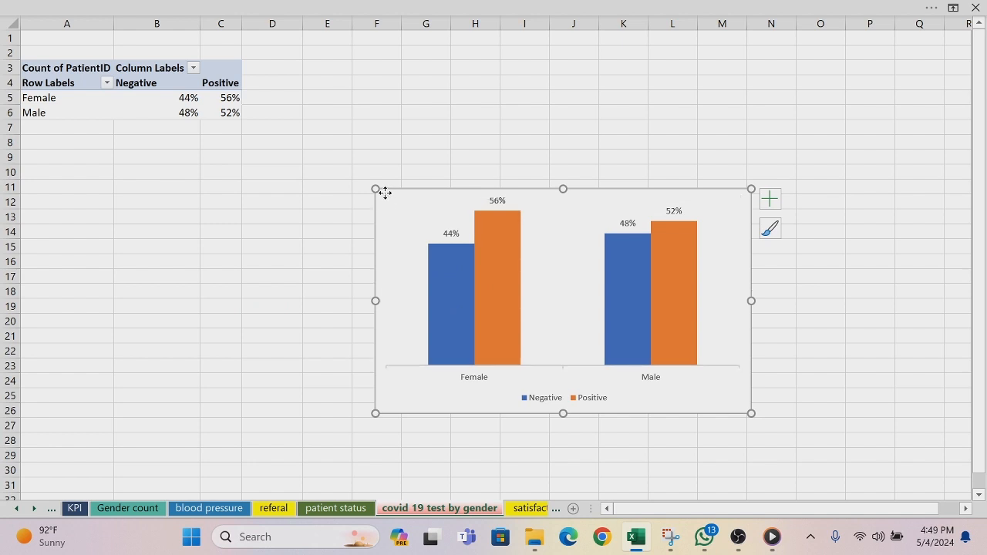
left_click_drag(376, 190, 623, 178)
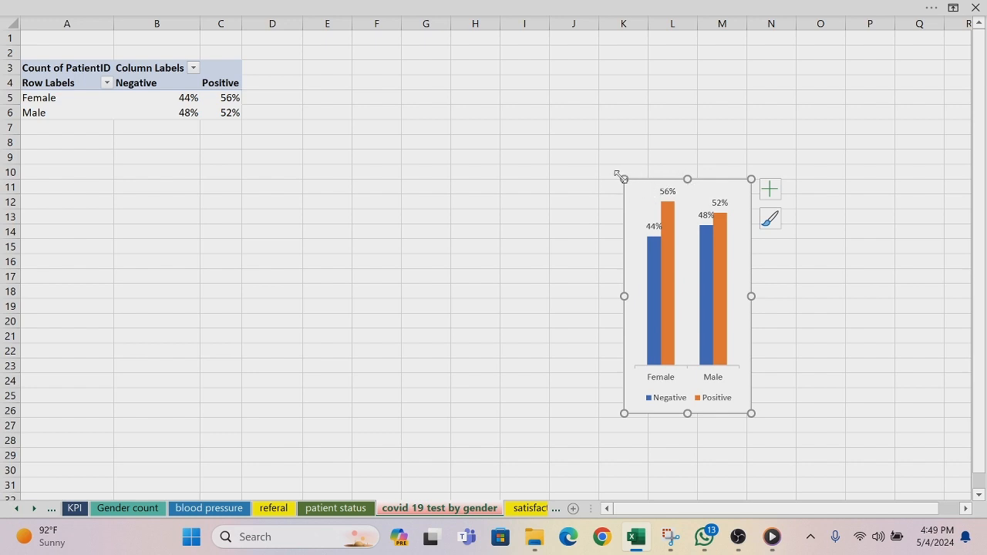
left_click_drag(621, 178, 643, 205)
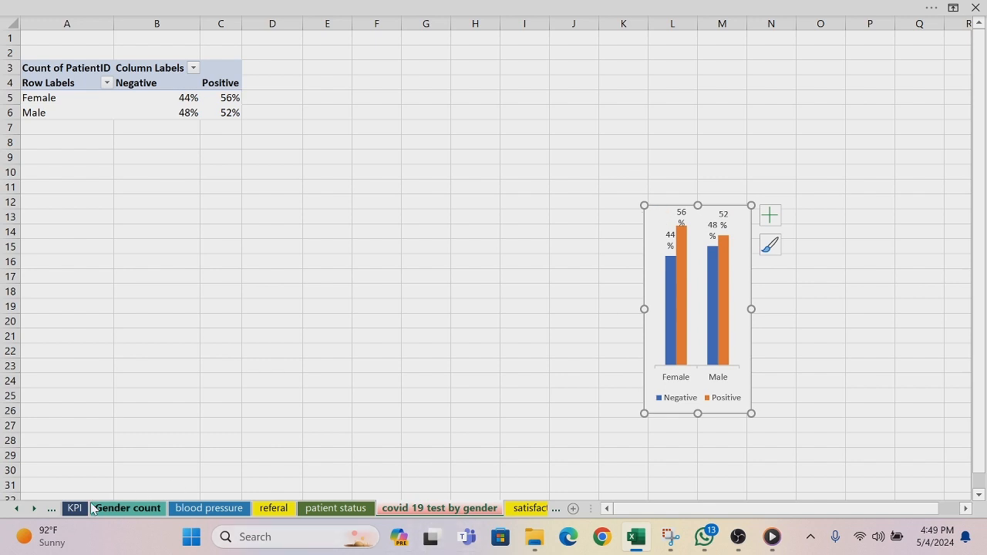
left_click(16, 508)
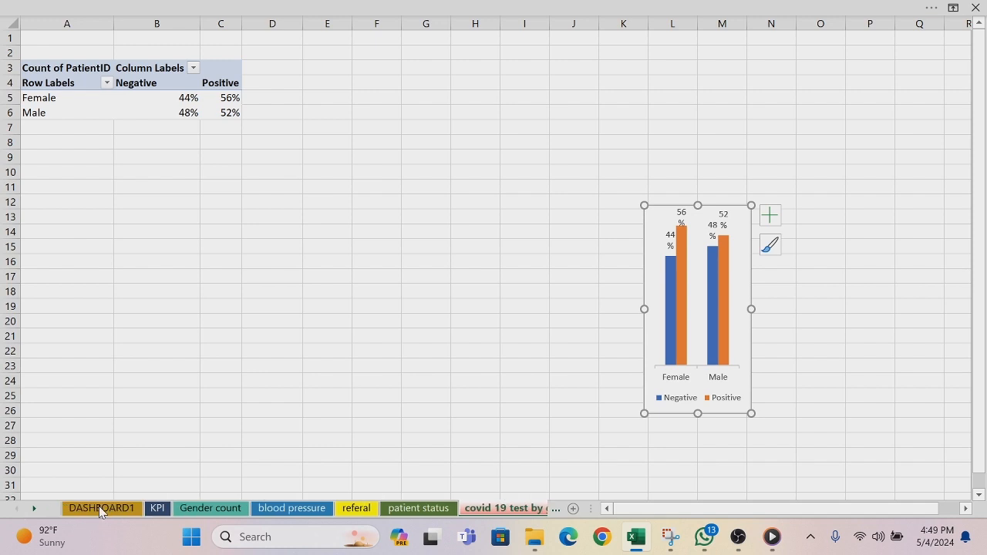
left_click(98, 507)
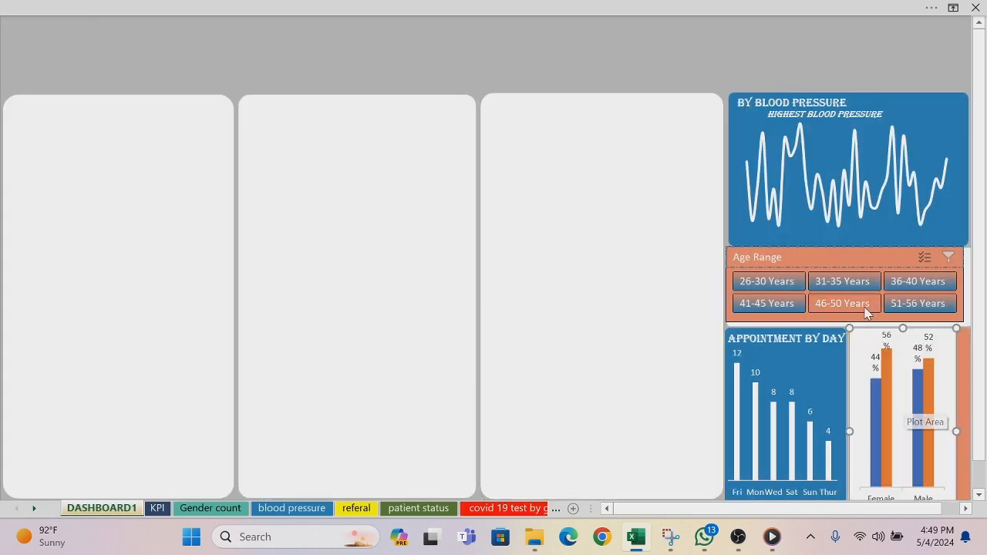
Step: Remove the fill and outline of the covid test chart's chart area and fit the chart within the orange panel
right_click(864, 333)
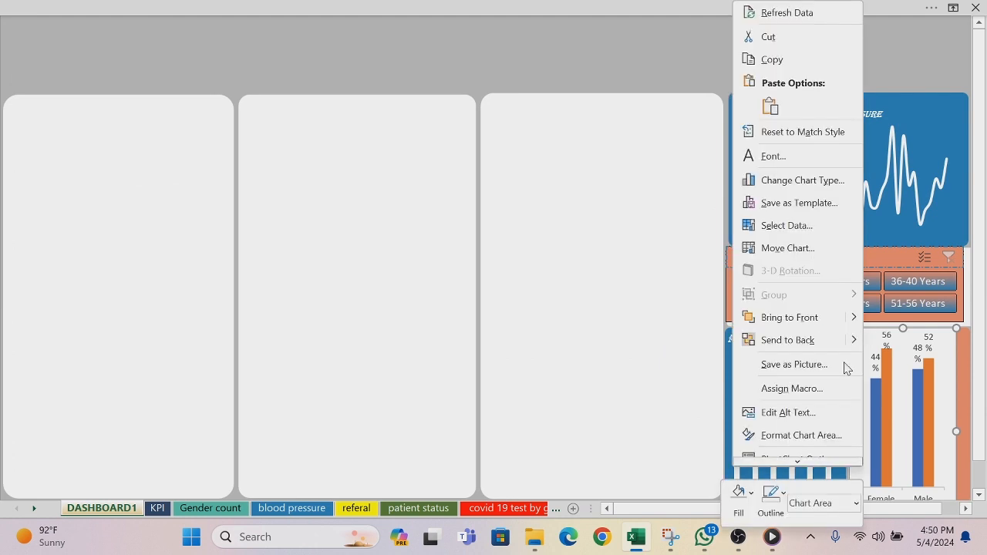
left_click(750, 494)
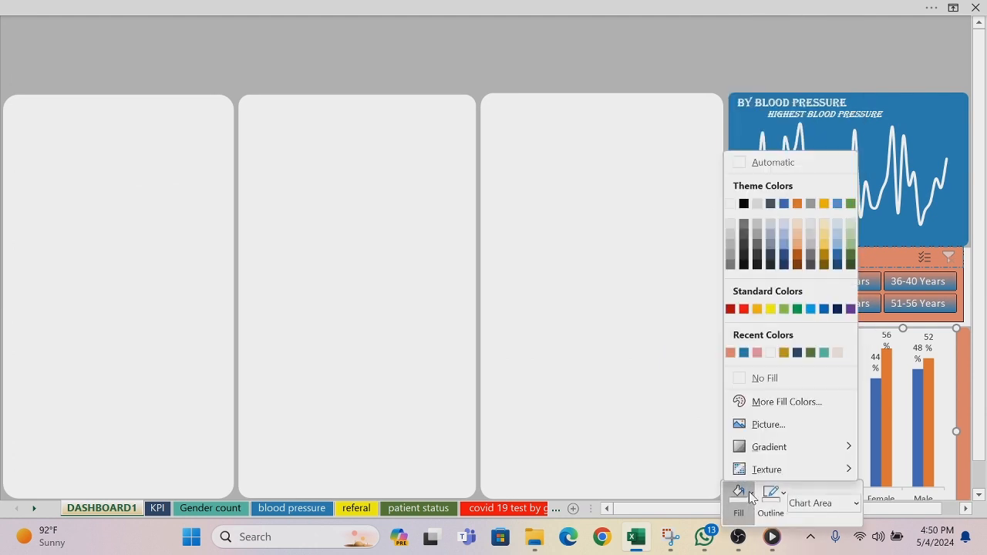
left_click(741, 377)
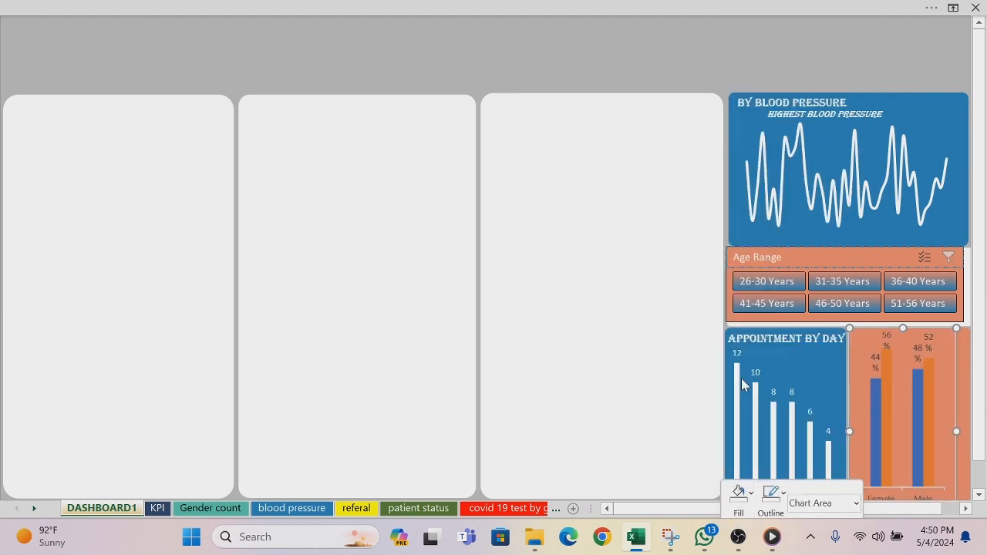
left_click(784, 493)
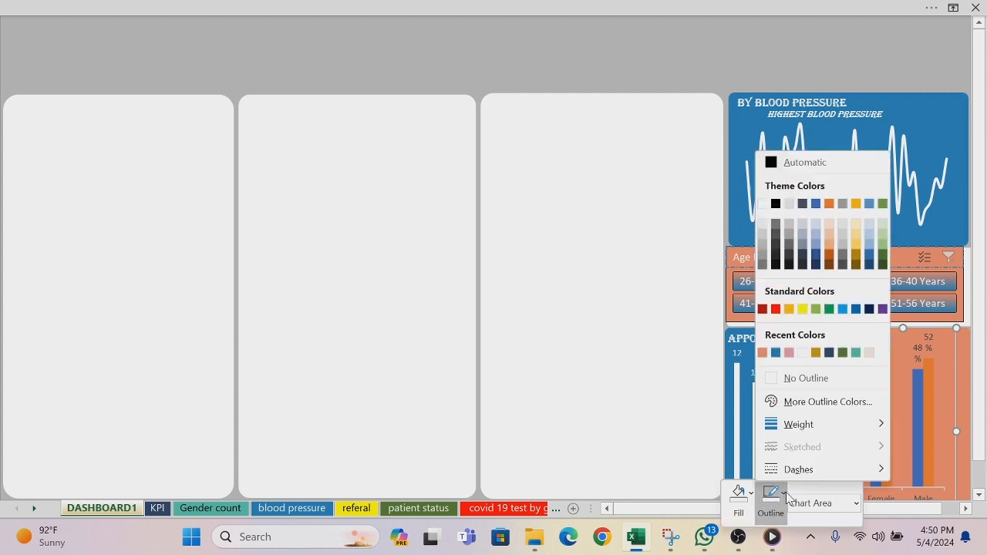
left_click(774, 379)
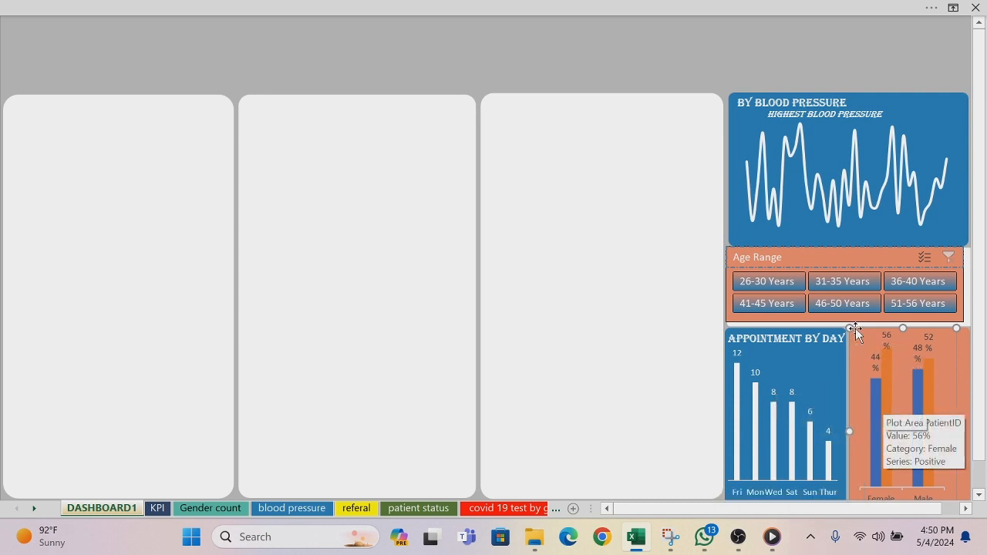
mouse_move(855, 329)
left_mouse_down()
mouse_move(866, 342)
mouse_move(858, 319)
mouse_move(867, 354)
mouse_move(858, 340)
left_mouse_up()
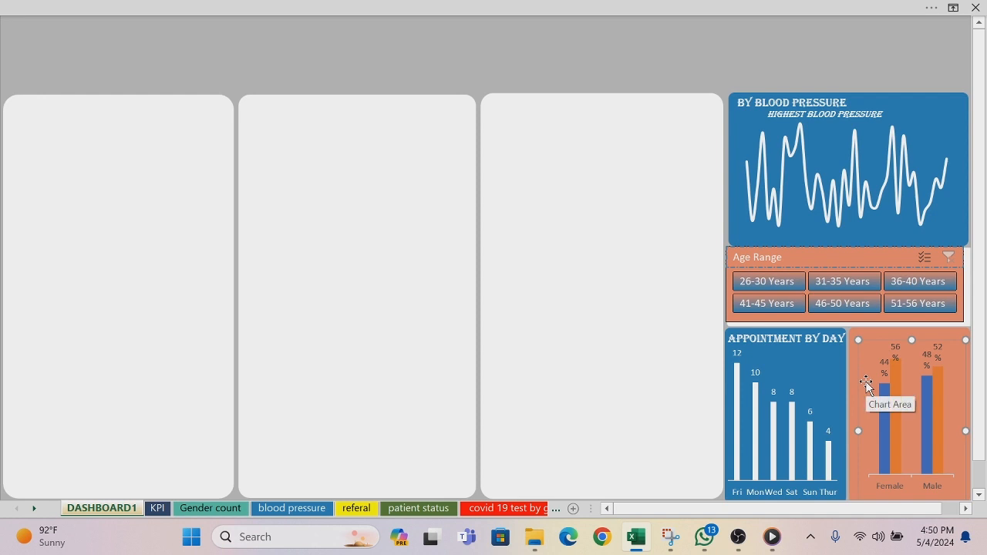
left_click_drag(859, 432, 851, 433)
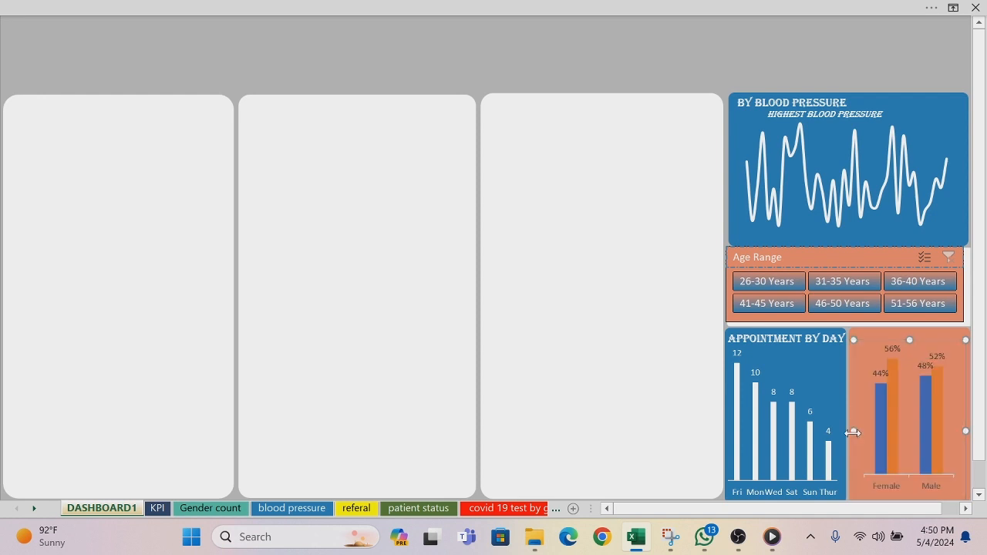
Step: Remove the horizontal axis line from the covid test by gender chart
right_click(902, 479)
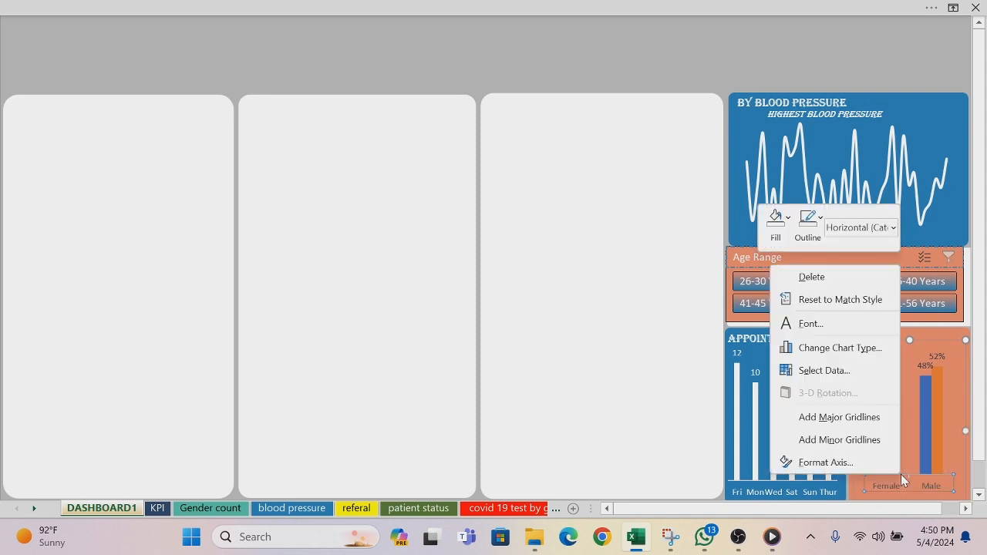
left_click(818, 229)
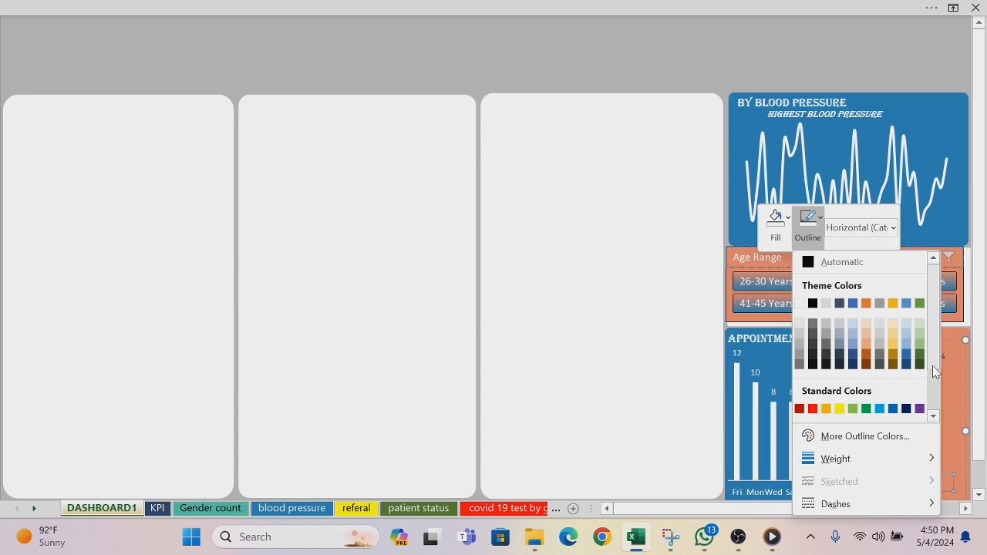
scroll(932, 361, "down", 2)
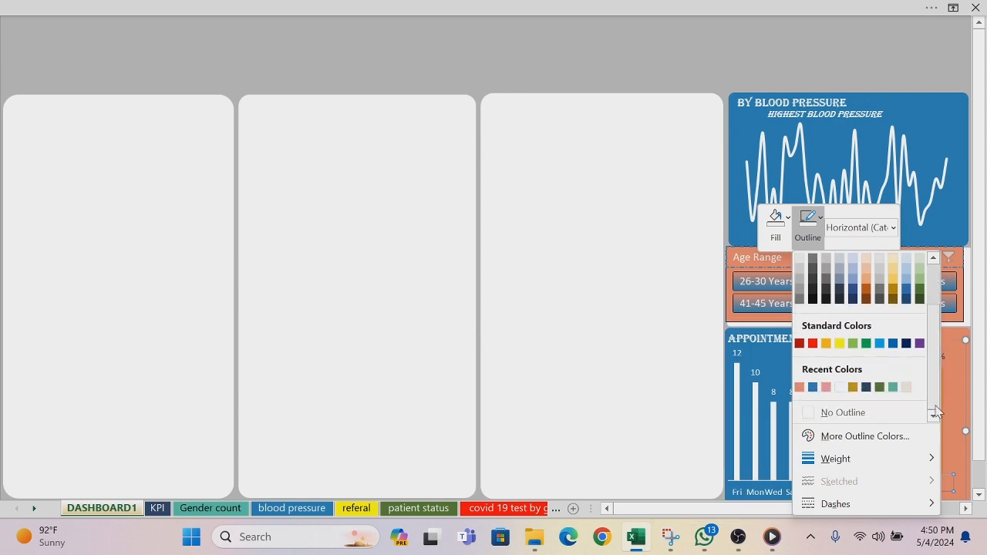
left_click(805, 411)
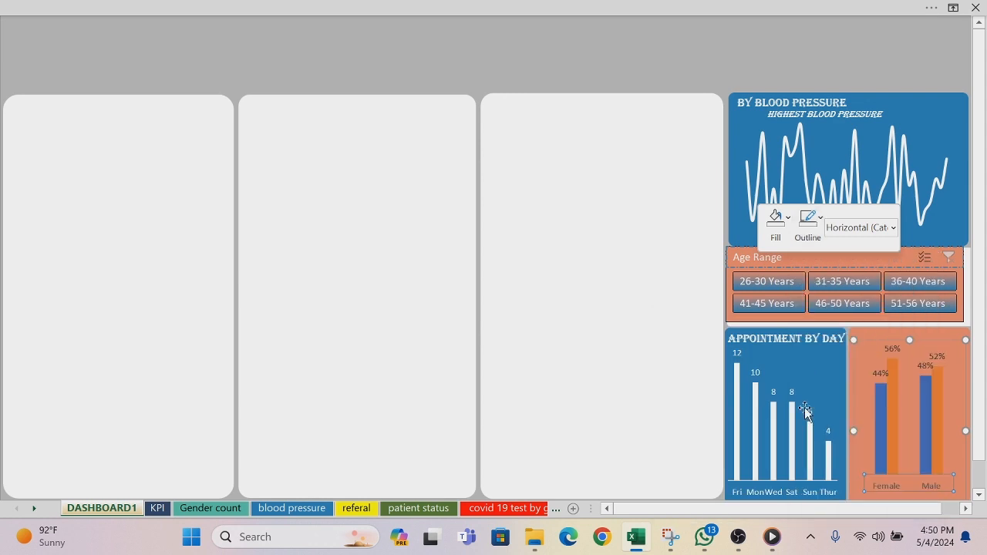
Step: Remove the horizontal axis line from the appointment by day chart and deselect the chart
right_click(766, 484)
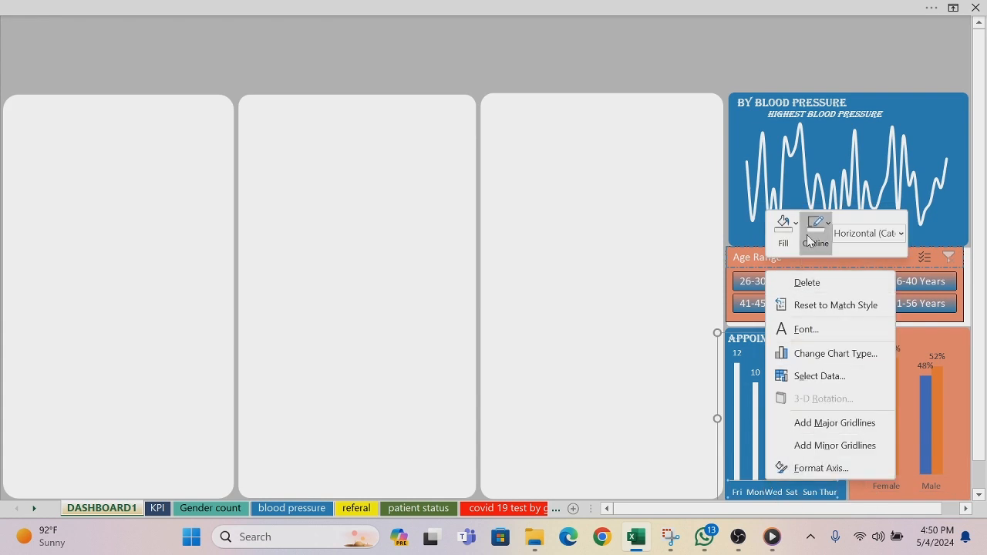
left_click(828, 222)
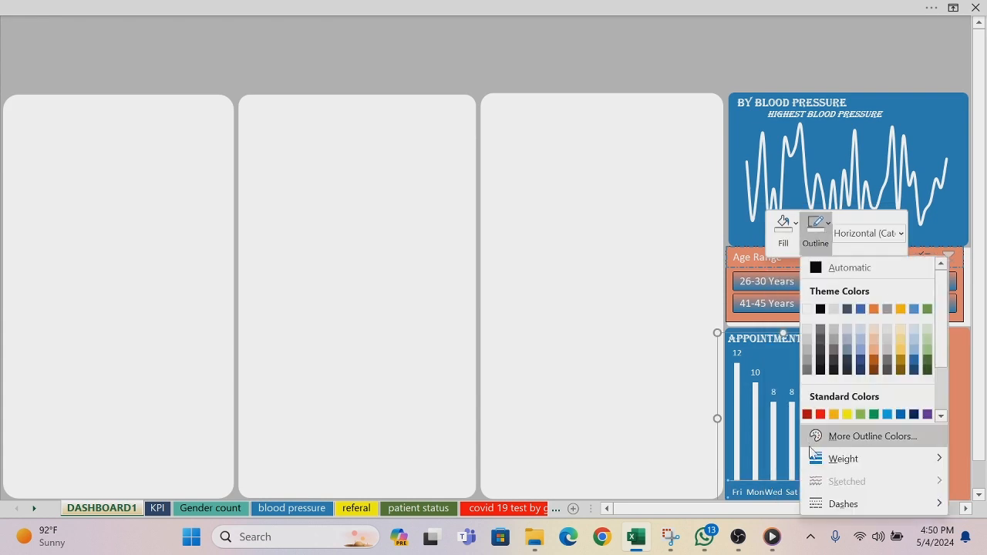
left_click(940, 417)
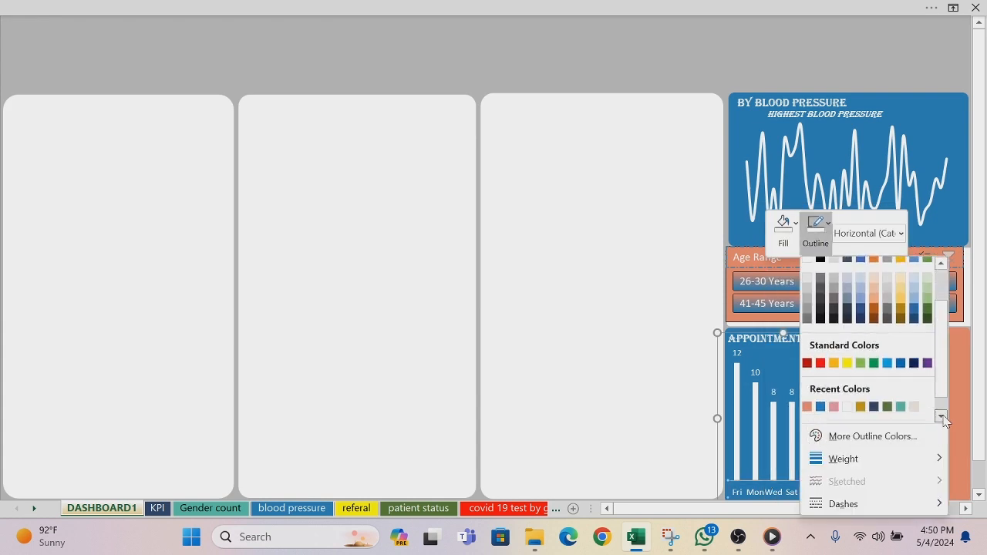
left_click(942, 417)
left_click(815, 414)
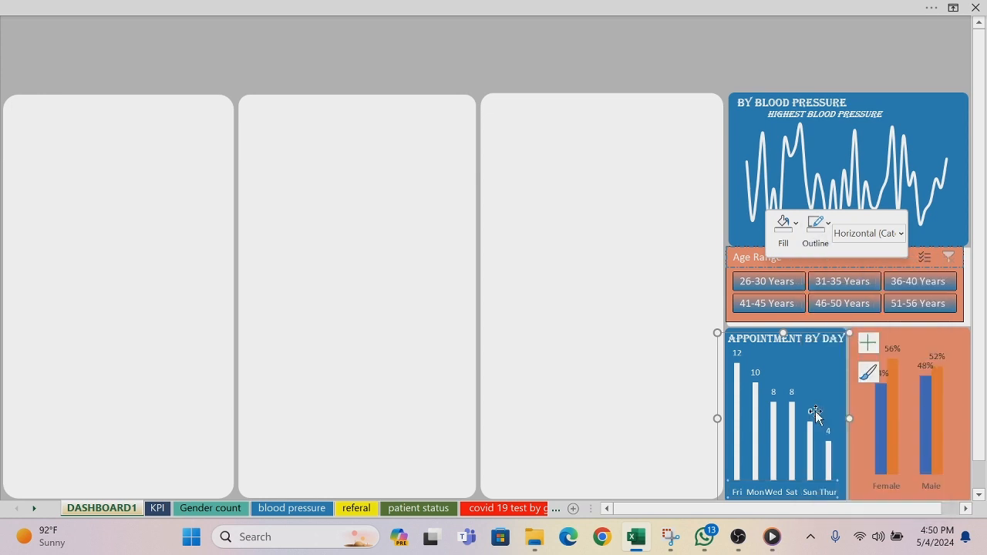
left_click(582, 374)
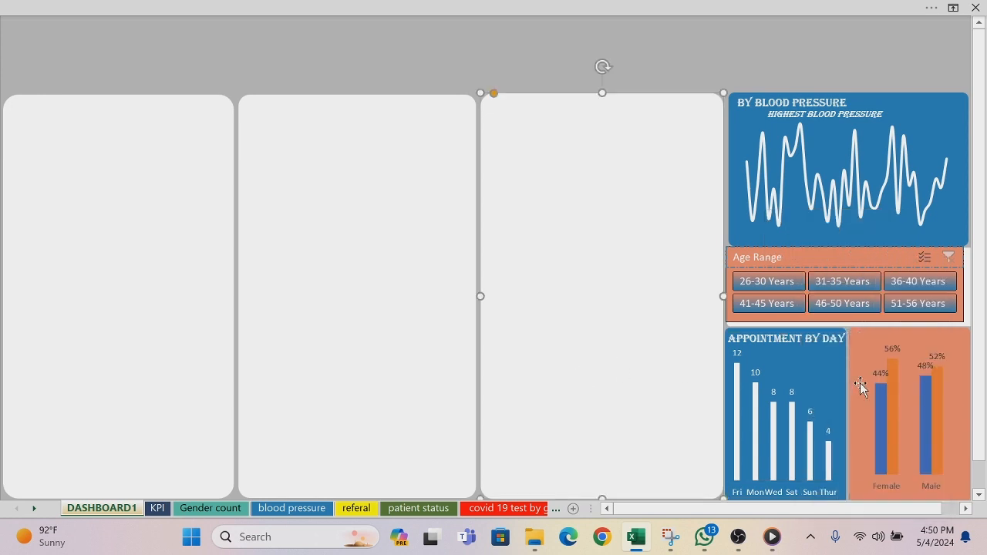
Step: Fill the Negative series columns of the covid test chart with the recently used blue that matches the dashboard panels
right_click(877, 433)
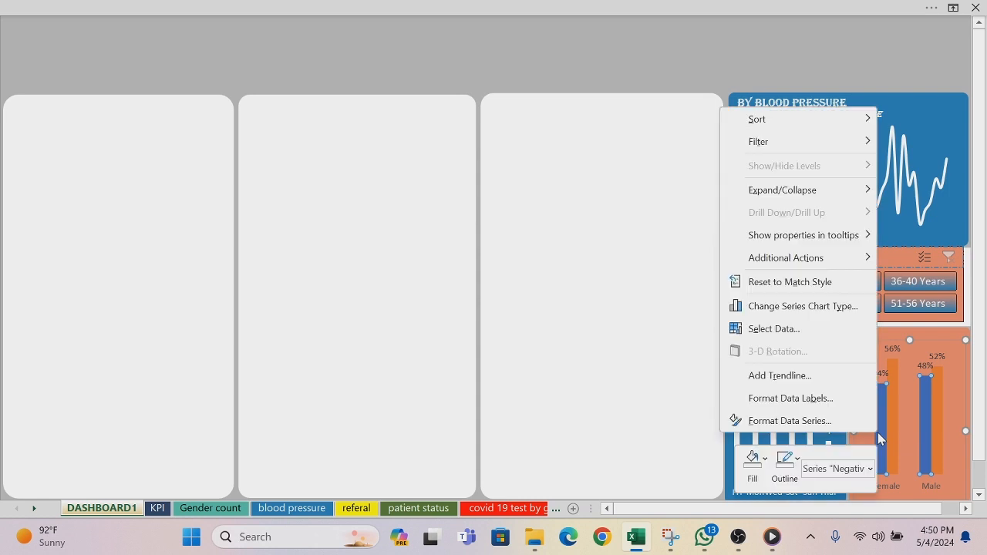
left_click(765, 461)
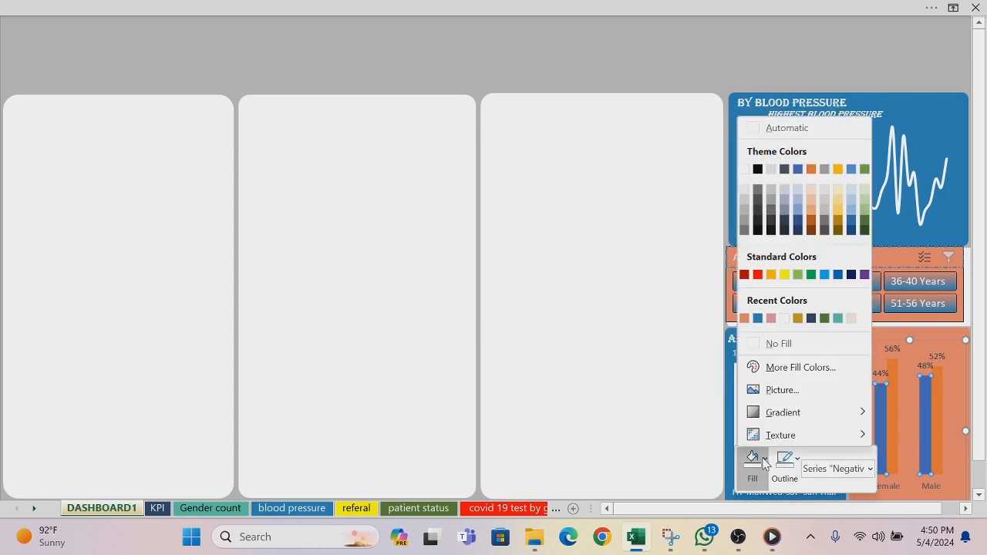
left_click(759, 319)
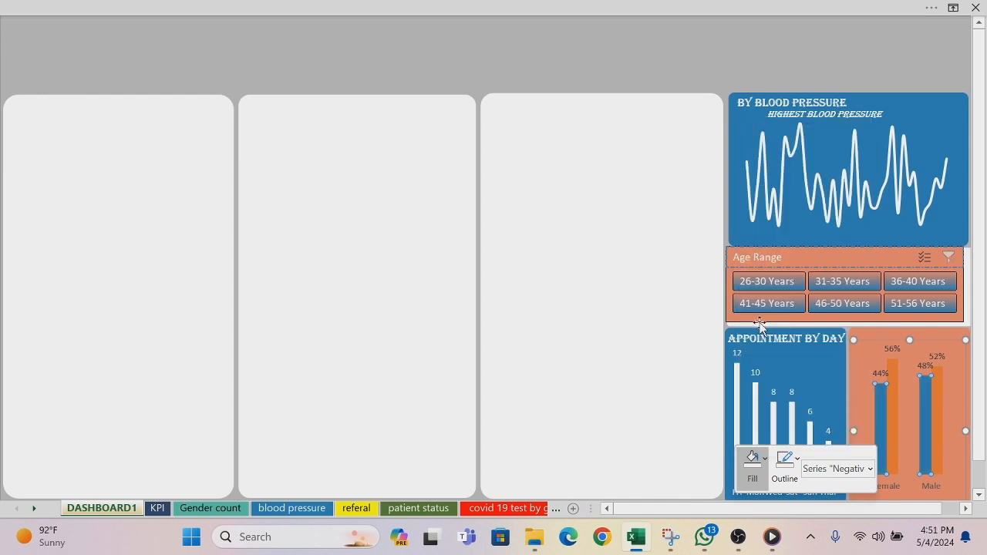
Step: Fill the Positive series columns of the covid test chart with white, and undo the accidental move of the light panel
right_click(894, 366)
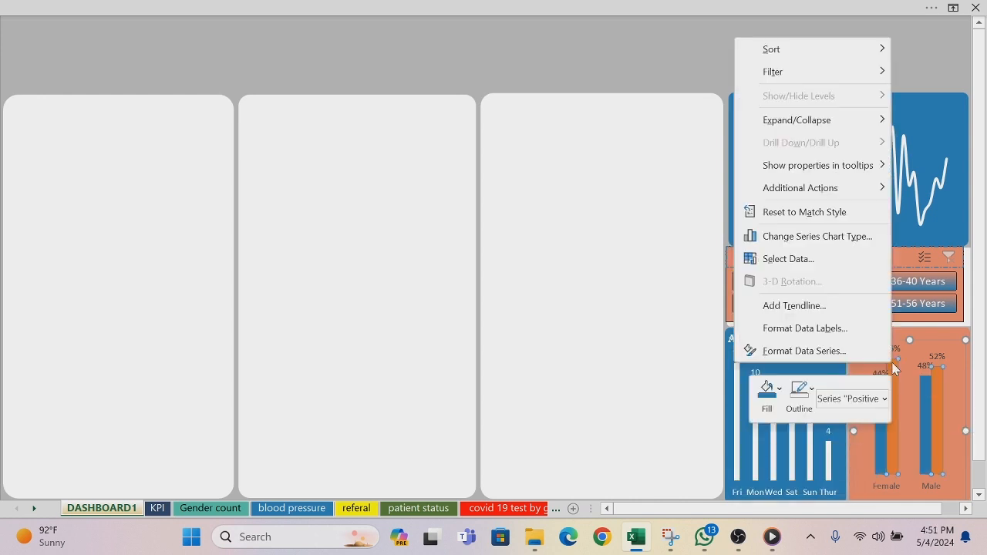
left_click(779, 390)
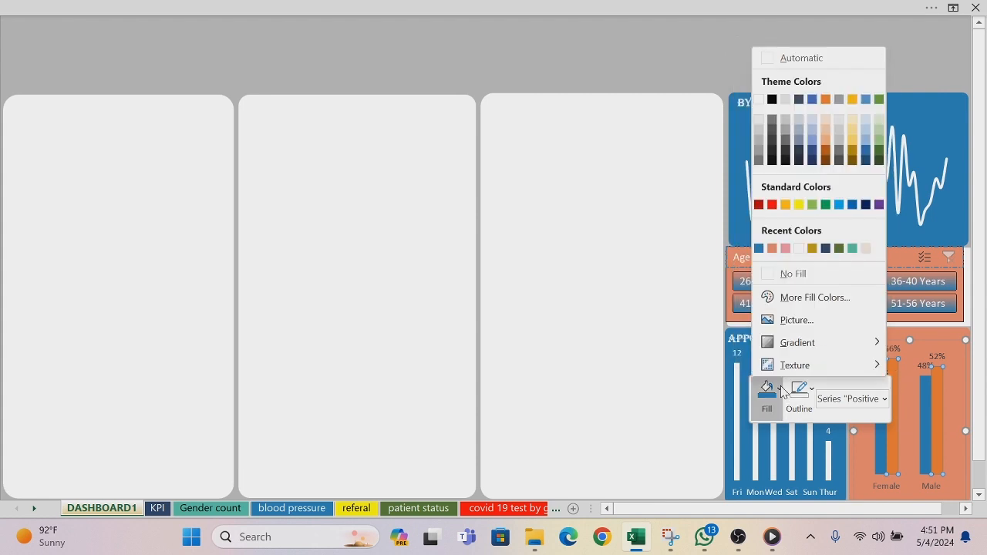
left_click(758, 101)
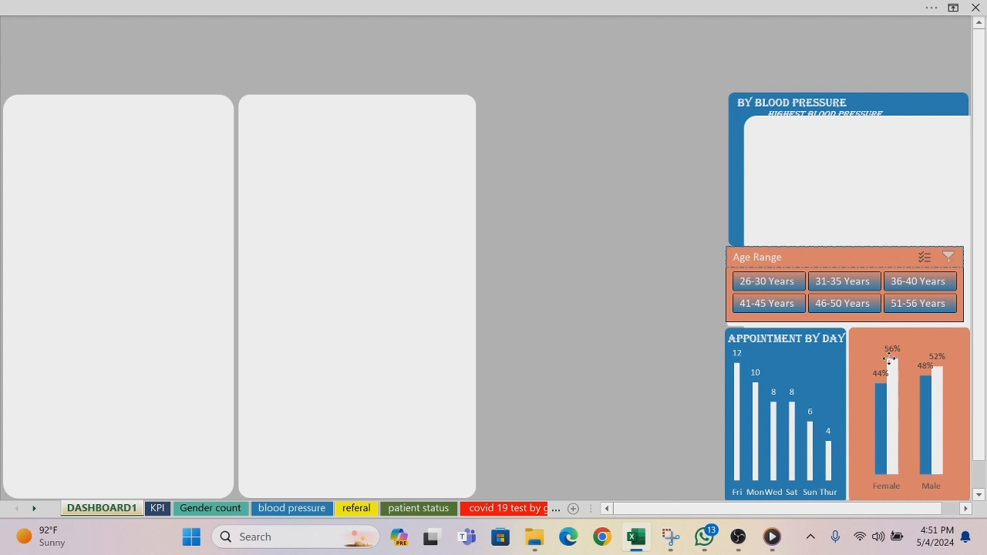
key("ctrl+z")
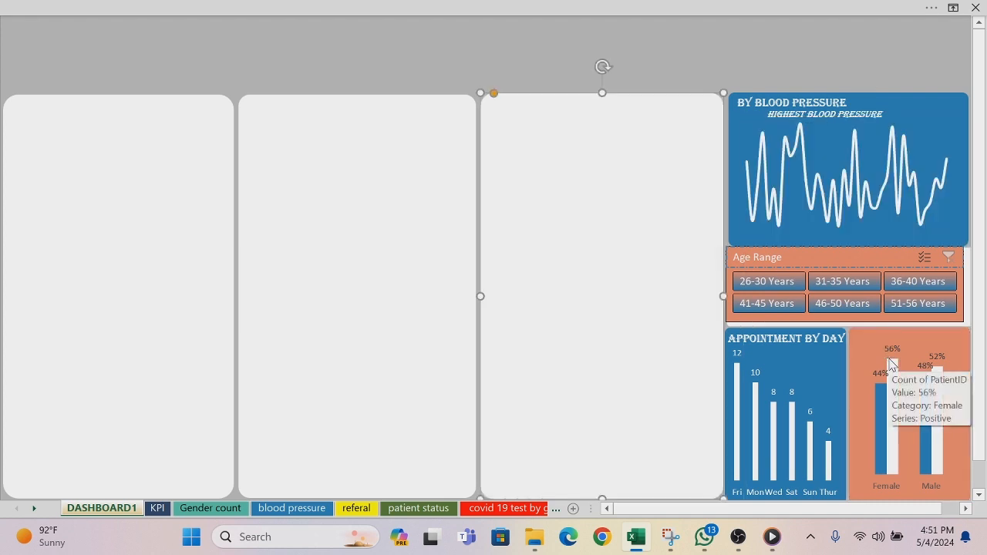
Step: Set the font color of the Positive series data labels in the covid test chart to white
left_click(892, 351)
right_click(896, 353)
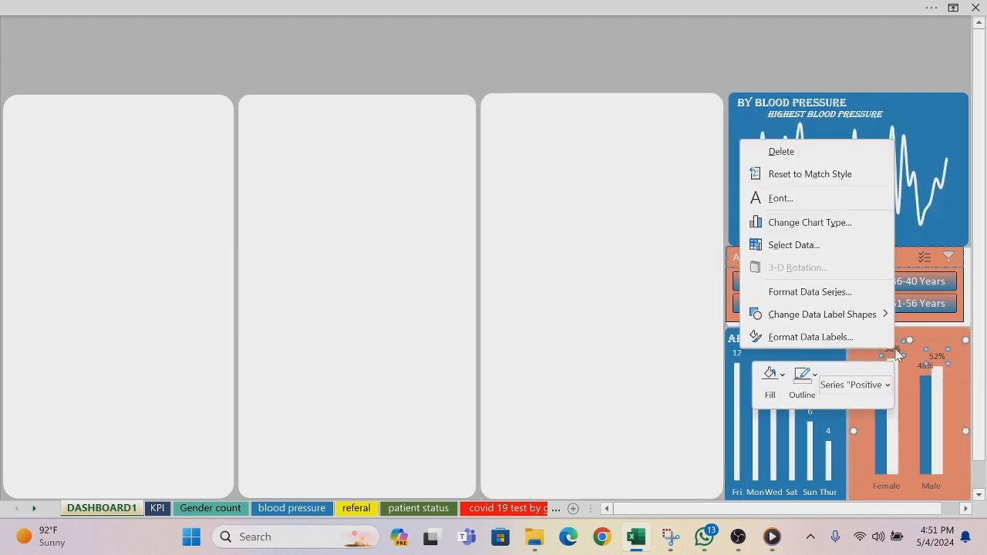
left_click(794, 202)
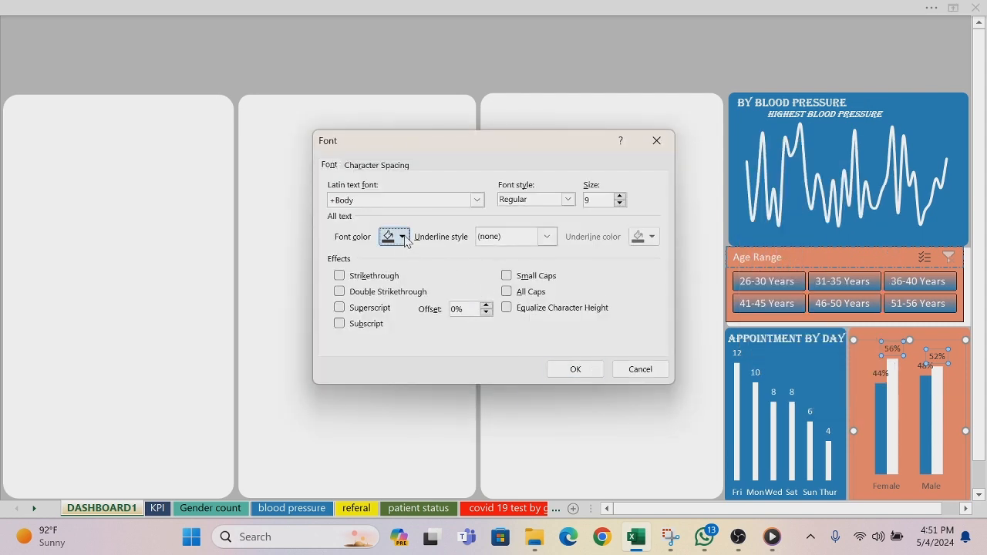
left_click(402, 237)
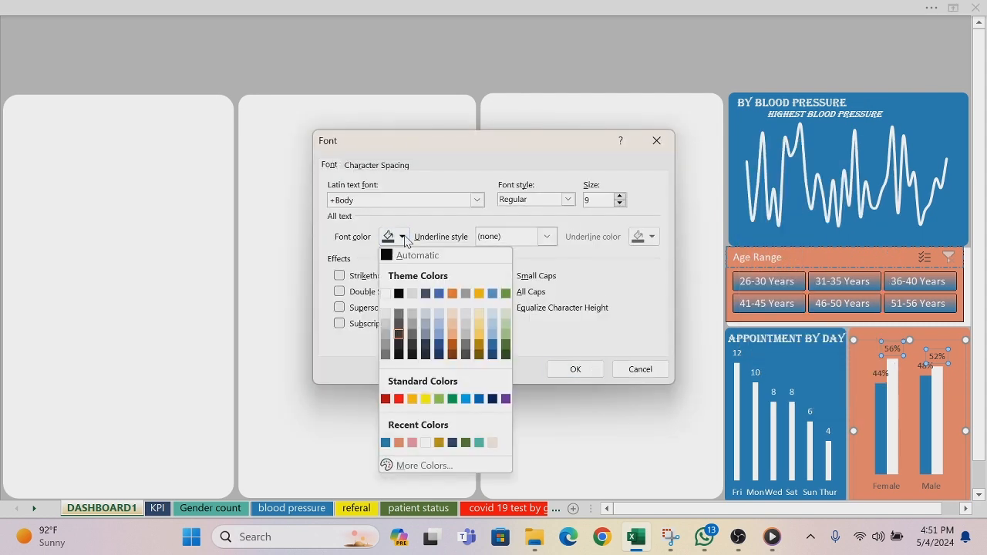
left_click(385, 294)
left_click(568, 370)
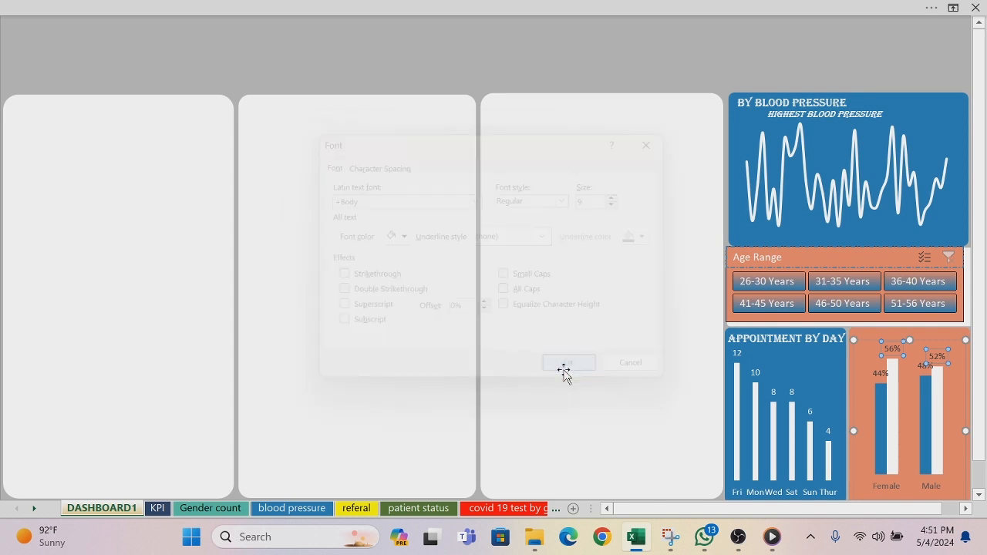
Step: Set the font color of the Negative series data labels in the covid test chart to white
left_click(879, 373)
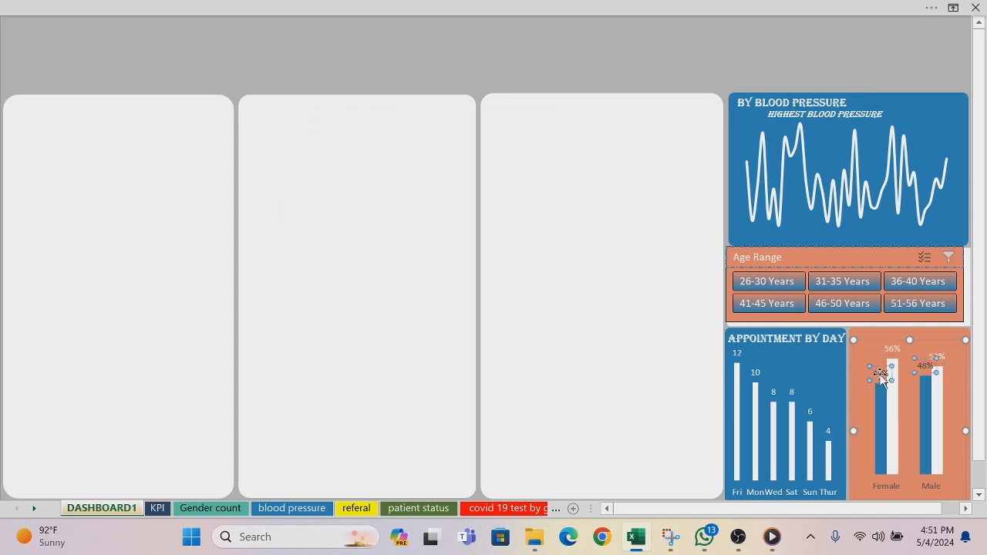
right_click(878, 373)
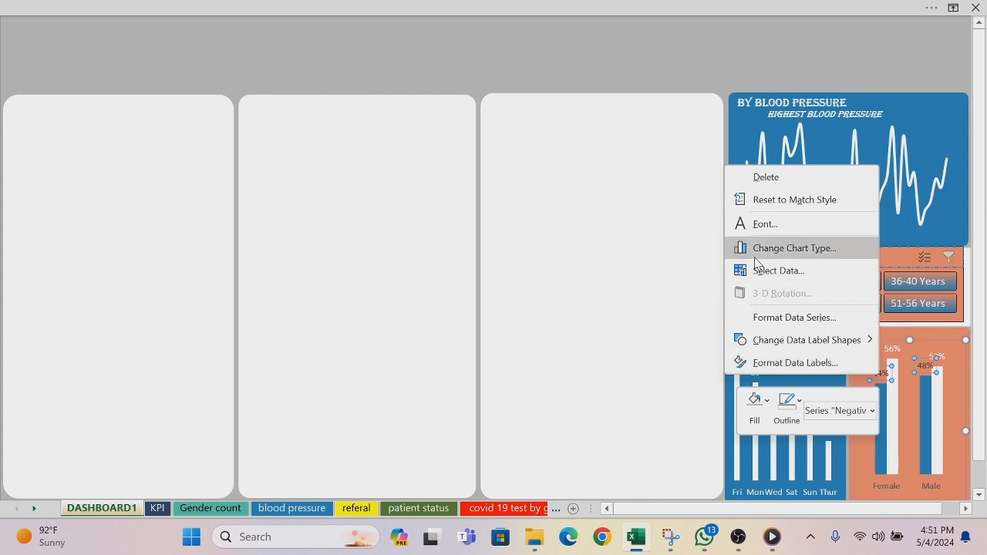
left_click(759, 224)
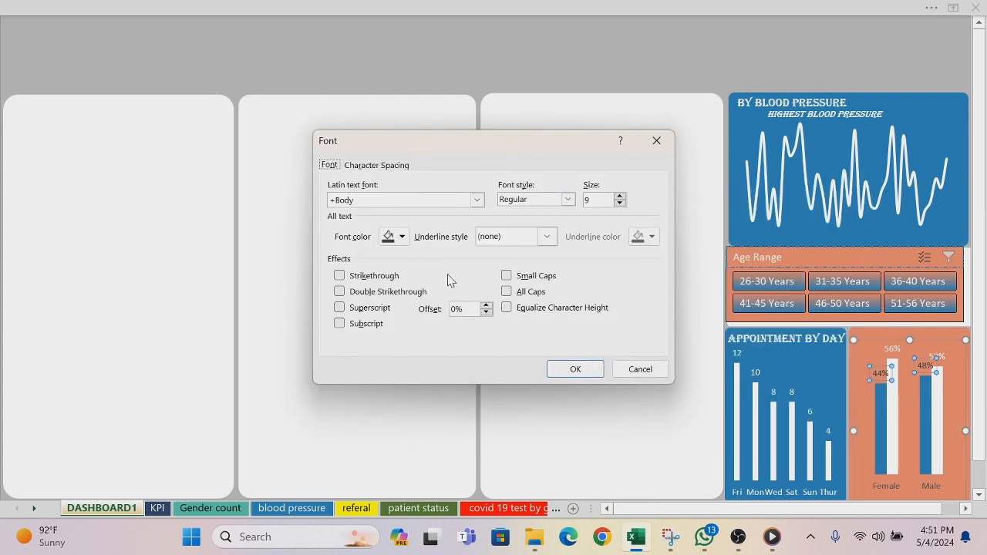
left_click(404, 236)
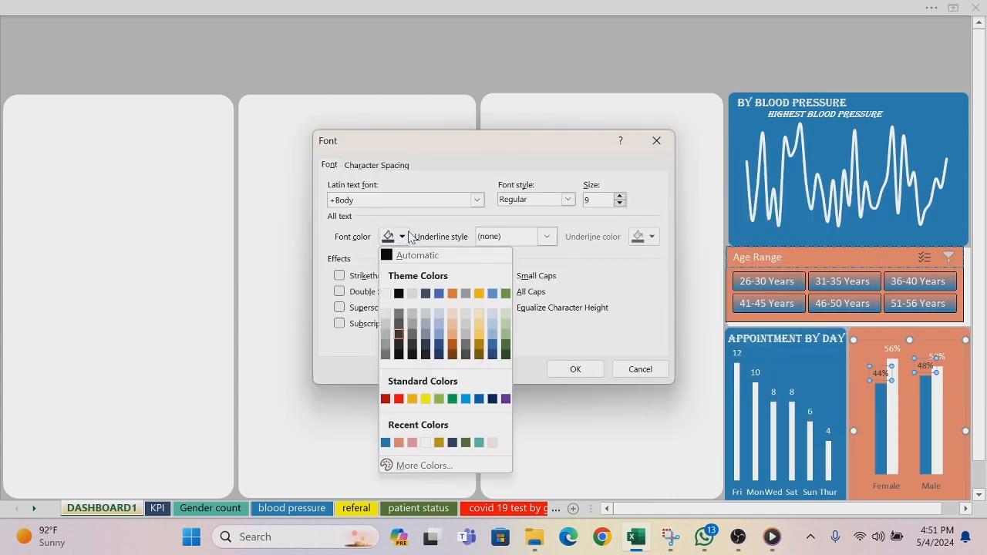
left_click(385, 297)
left_click(553, 372)
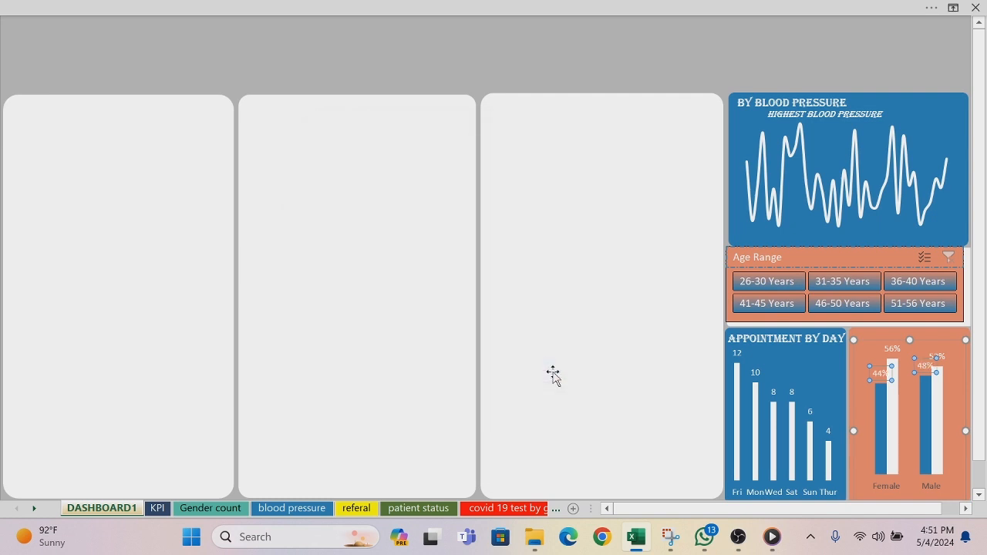
Step: Set the font color of the Female and Male axis labels in the covid test chart to white and deselect the chart
right_click(882, 489)
left_click(801, 333)
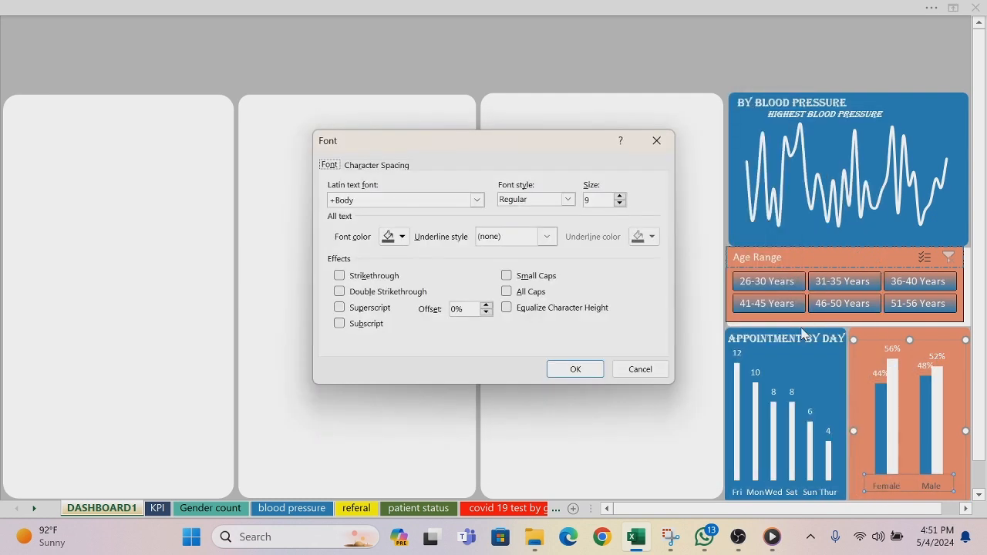
left_click(402, 236)
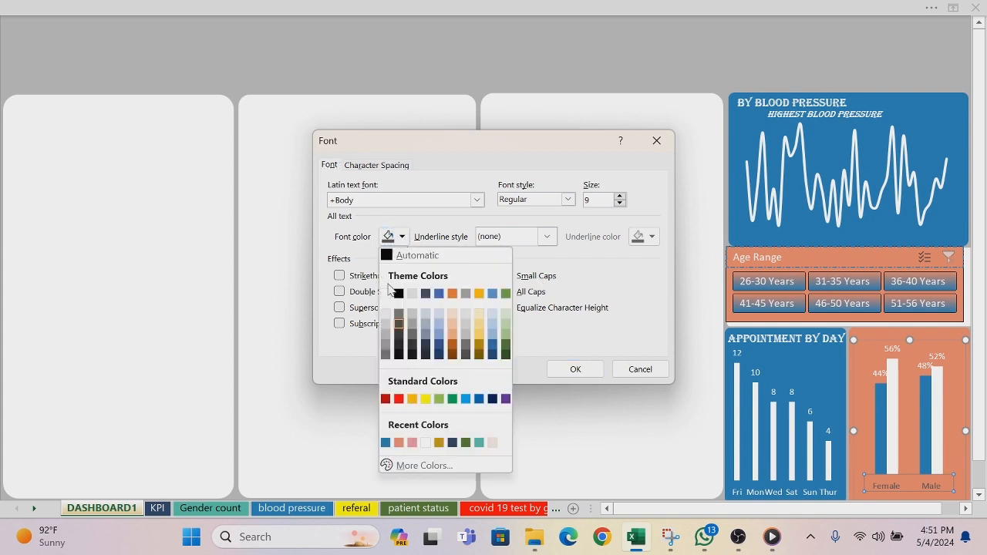
left_click(386, 294)
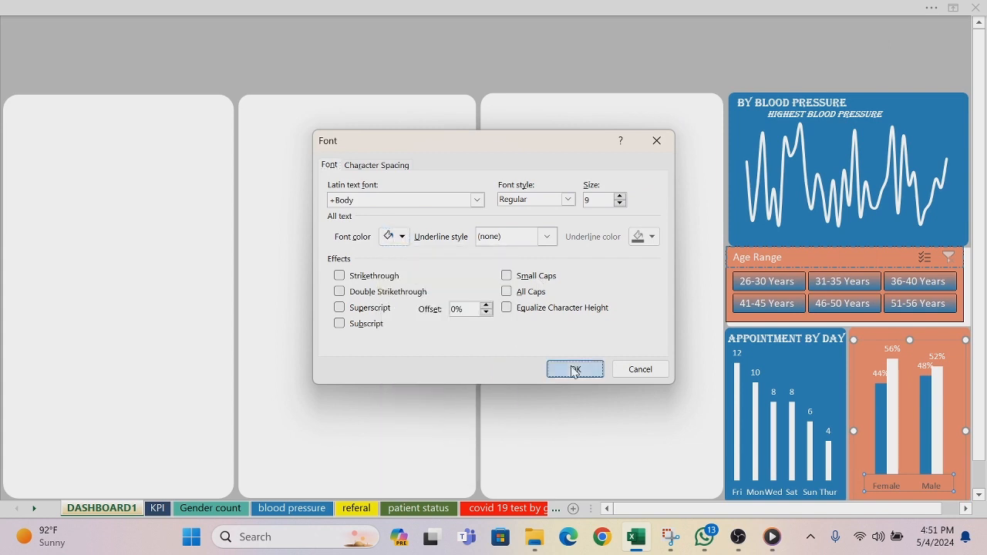
left_click(575, 368)
left_click(393, 249)
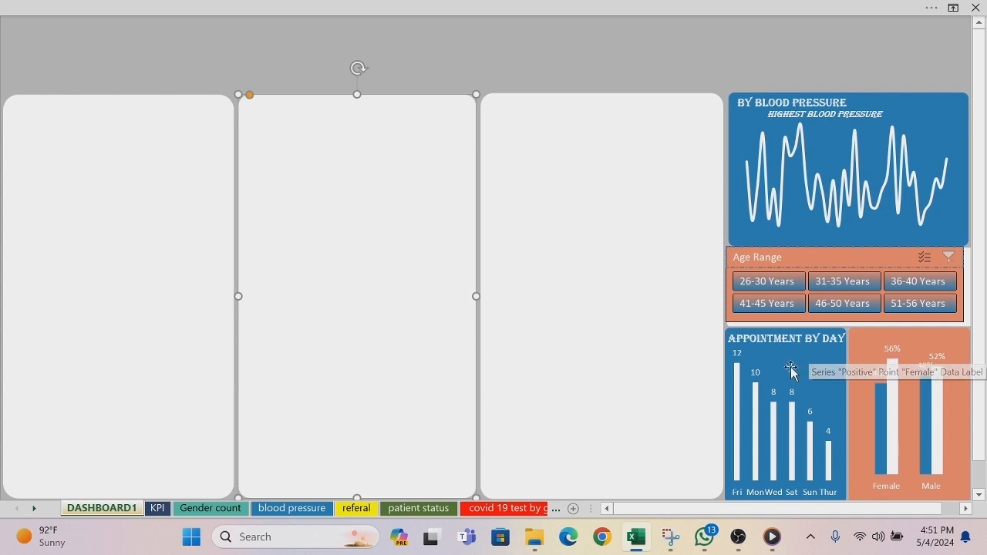
Step: Duplicate the APPOINTMENT BY DAY title text box and change the copy's text to COVID RESULT BY GENDER
left_click(763, 339)
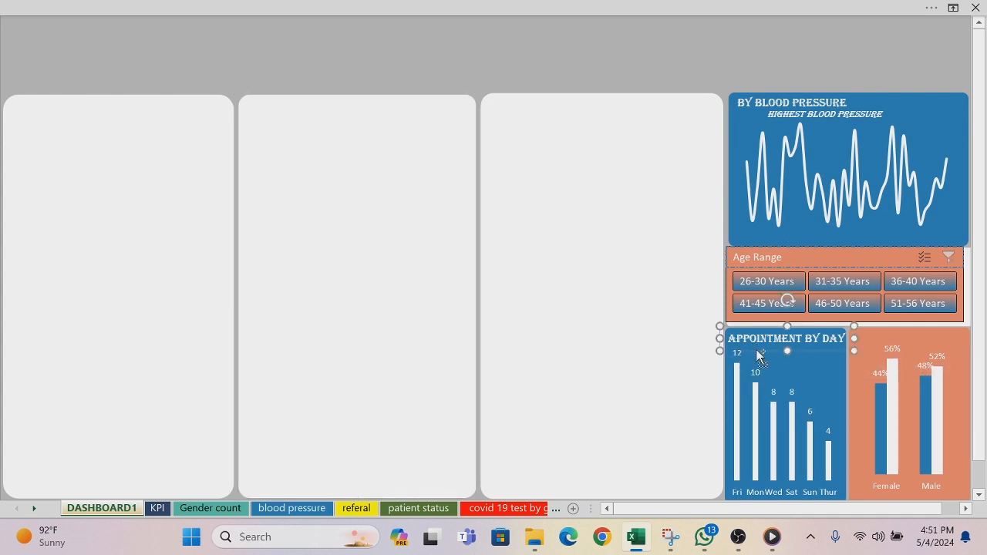
left_click_drag(759, 356, 775, 368)
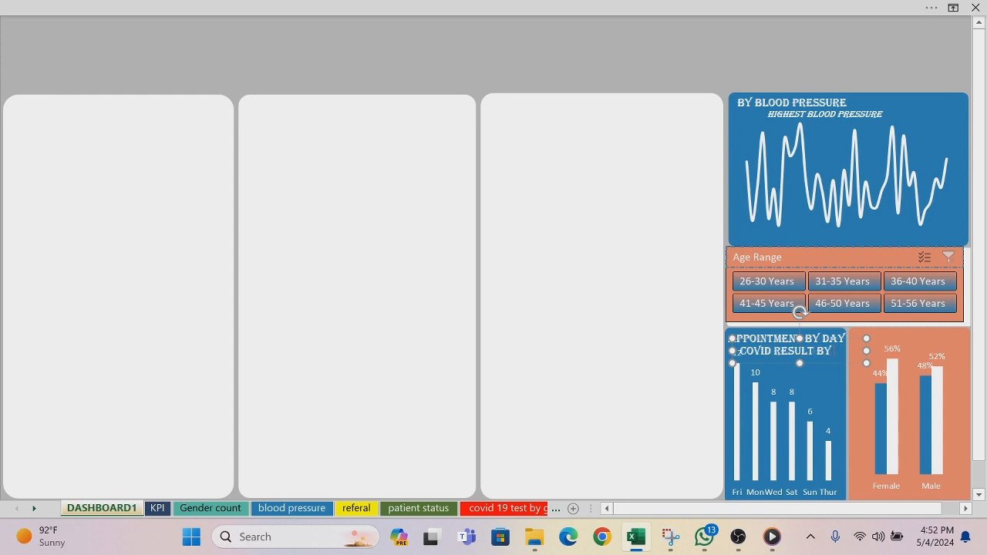
type("DER")
Step: Set the COVID RESULT BY GENDER title to font size 8 and move it to the top of the orange panel
left_click_drag(785, 366, 738, 348)
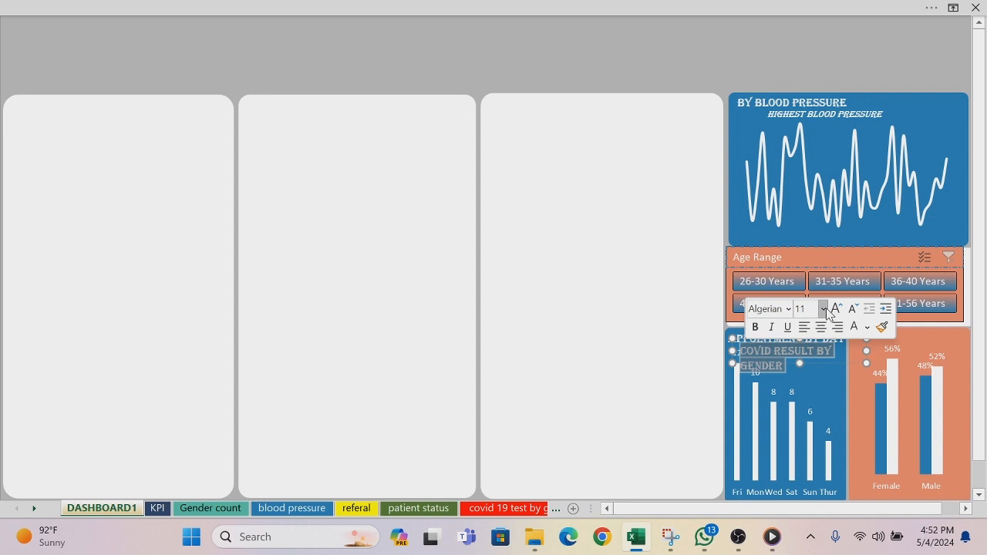
left_click(824, 309)
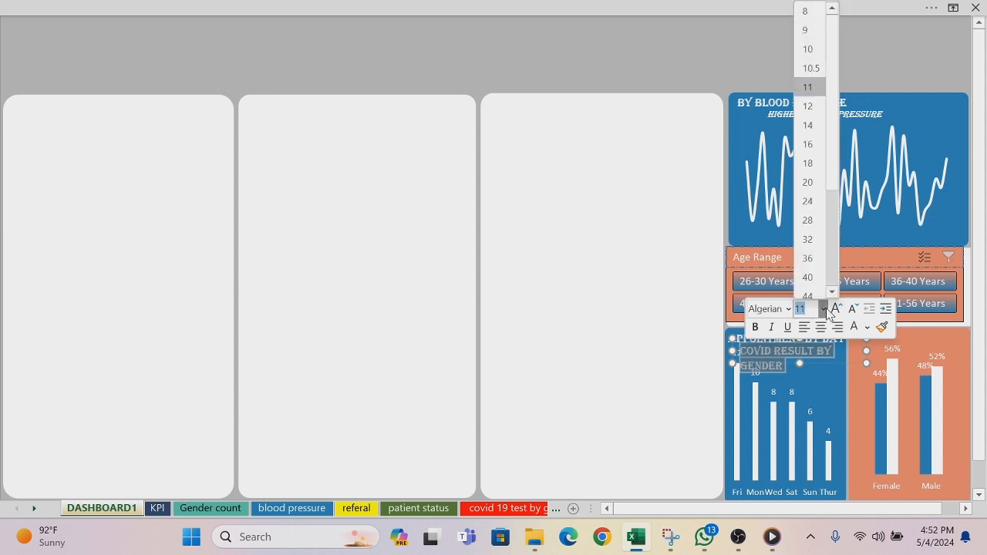
left_click(806, 17)
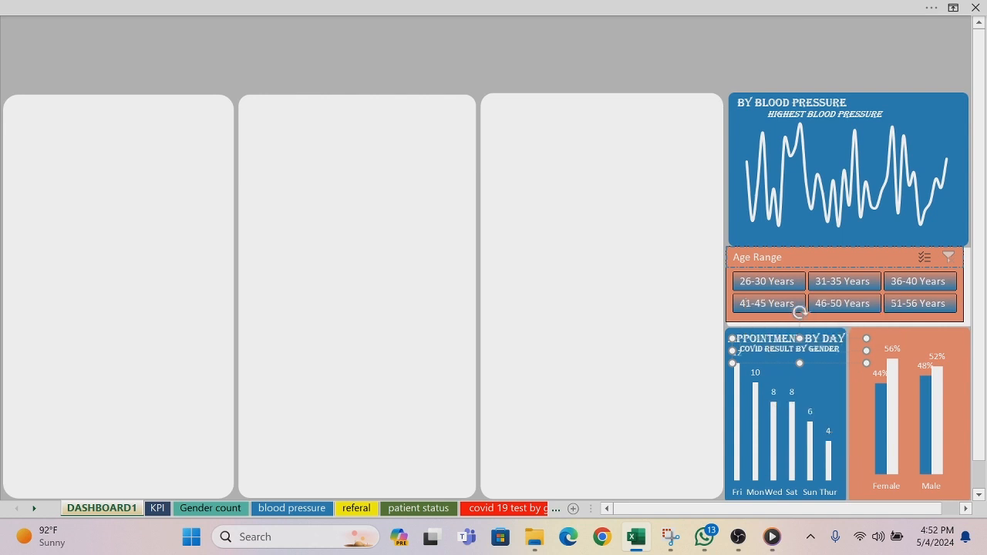
left_click_drag(738, 348, 794, 349)
left_click(649, 350)
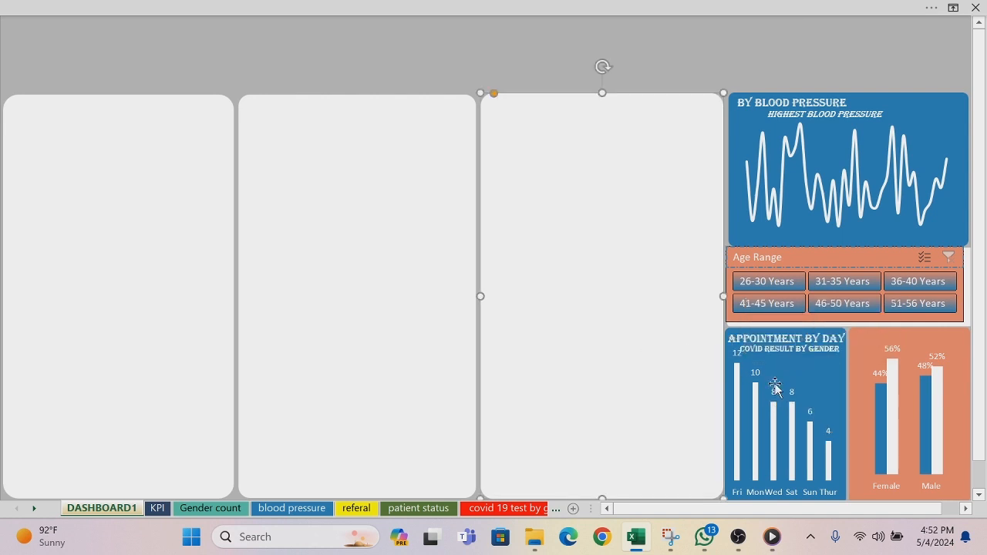
left_click(780, 364)
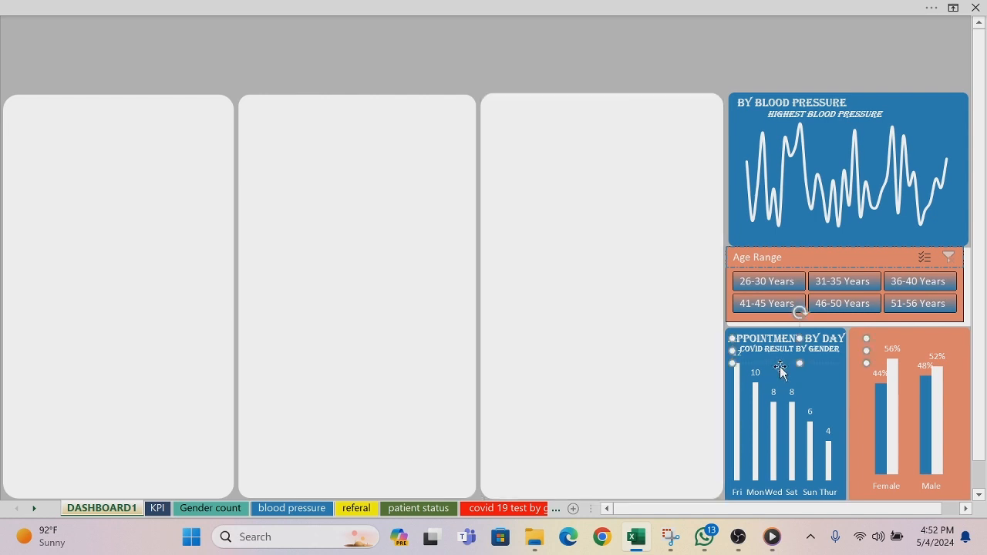
left_click_drag(780, 364, 898, 348)
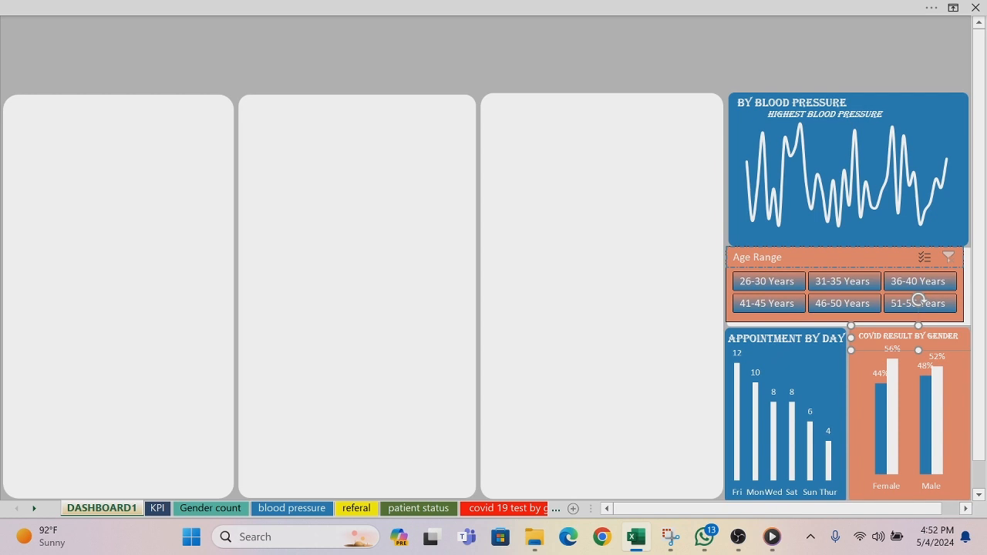
Step: Set the APPOINTMENT BY DAY title to font size 8 and deselect its text box
triple_click(786, 339)
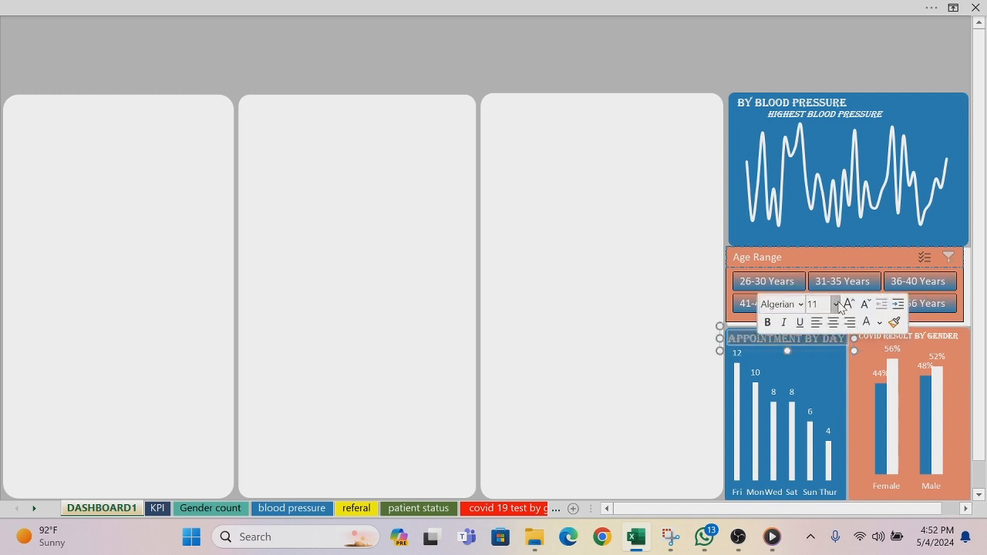
left_click(836, 303)
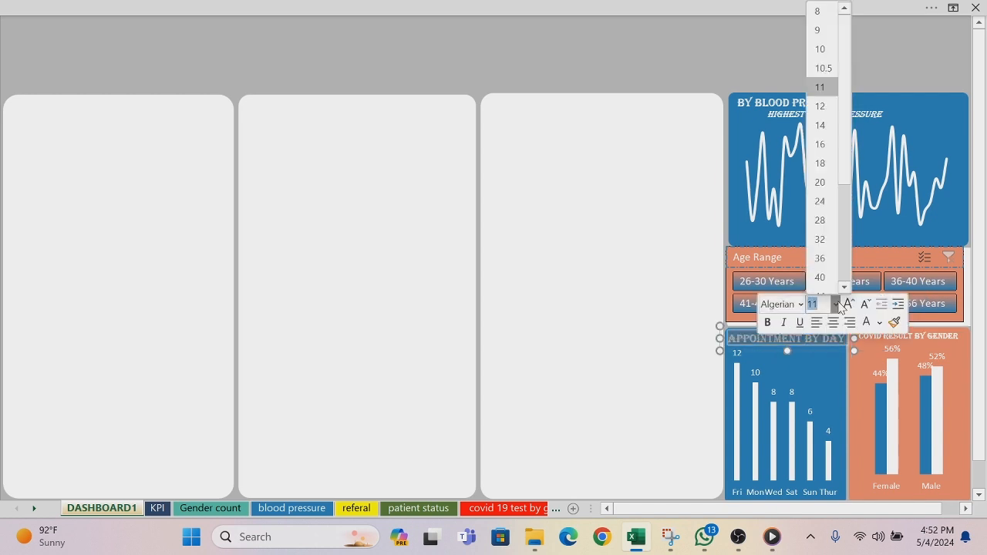
left_click(818, 10)
left_click(589, 169)
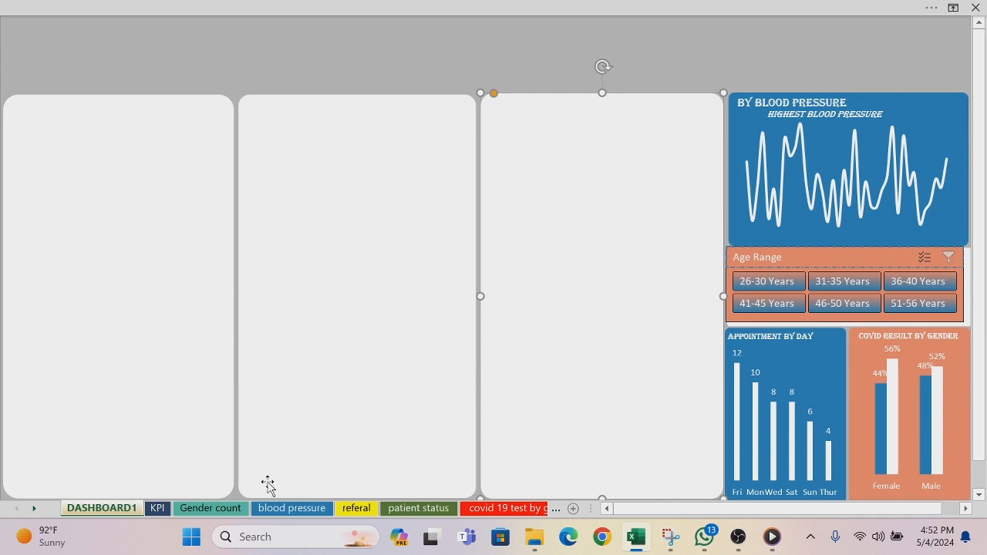
Step: Find the patient status sheet and copy its current status of patient by Age bar chart
left_click(555, 508)
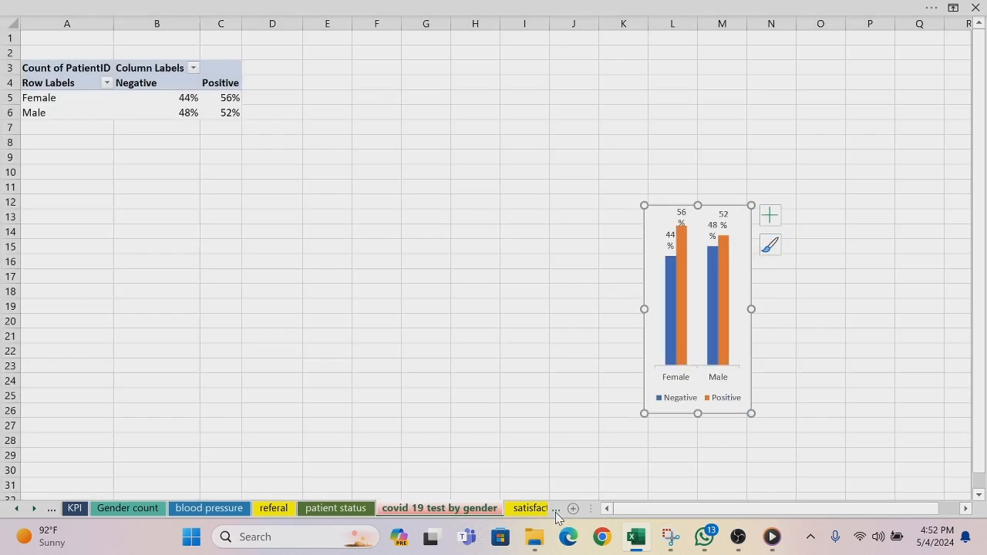
left_click(555, 510)
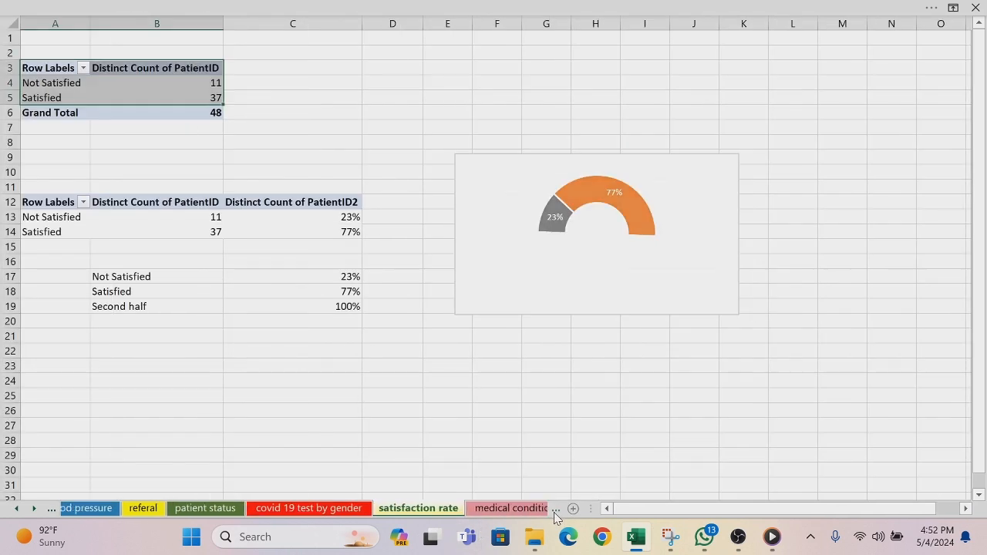
left_click(555, 509)
left_click(555, 510)
left_click(555, 509)
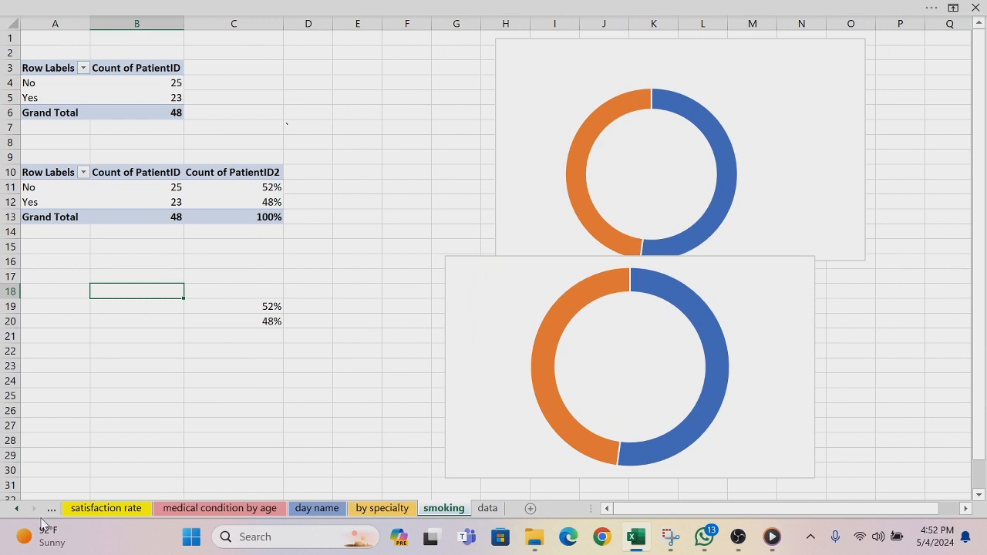
left_click(17, 509)
left_click(17, 508)
left_click(17, 509)
left_click(17, 509)
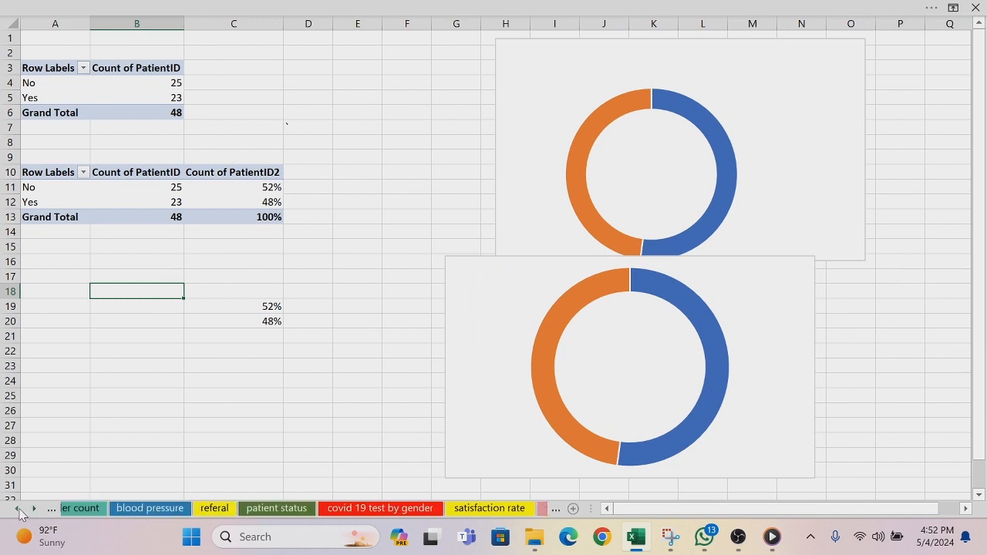
left_click(17, 509)
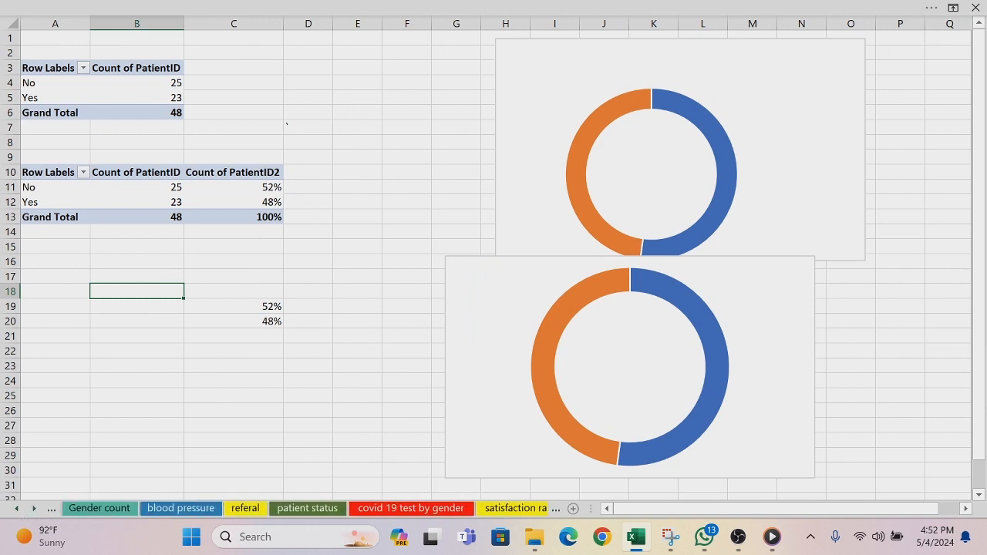
left_click(293, 511)
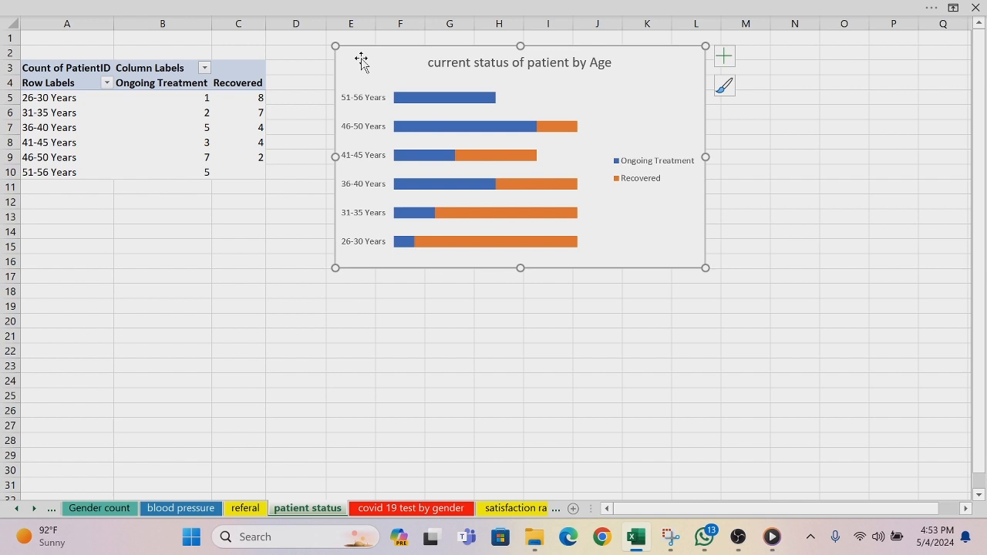
key("ctrl+c")
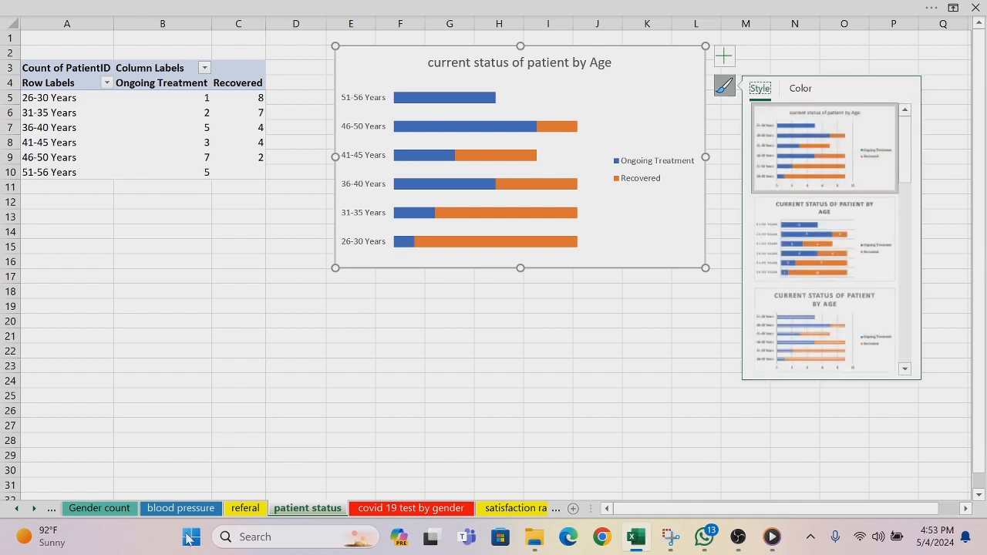
Step: Return to the DASHBOARD1 sheet and shorten the third tall white panel to about half its height, keeping its upper edge in place
left_click(14, 513)
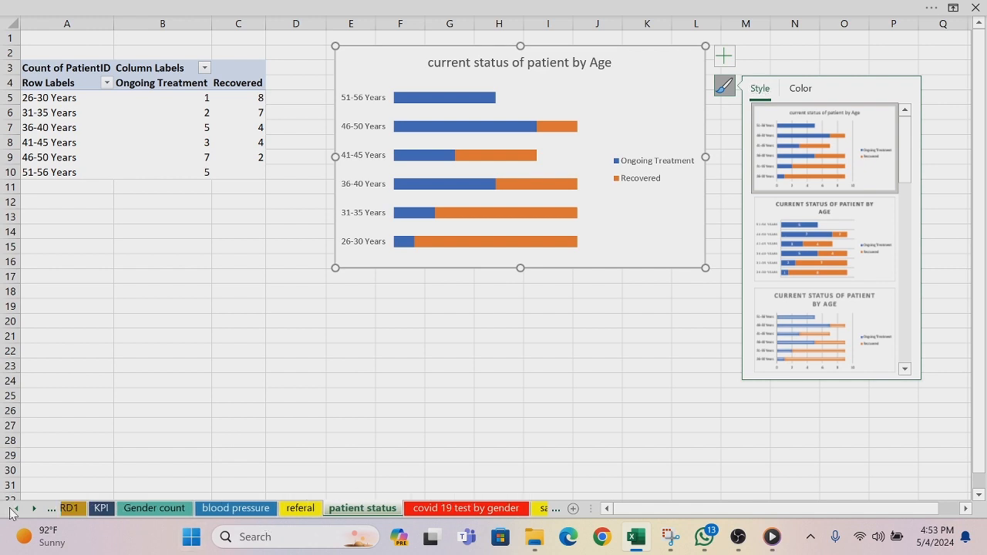
left_click(14, 513)
left_click(74, 512)
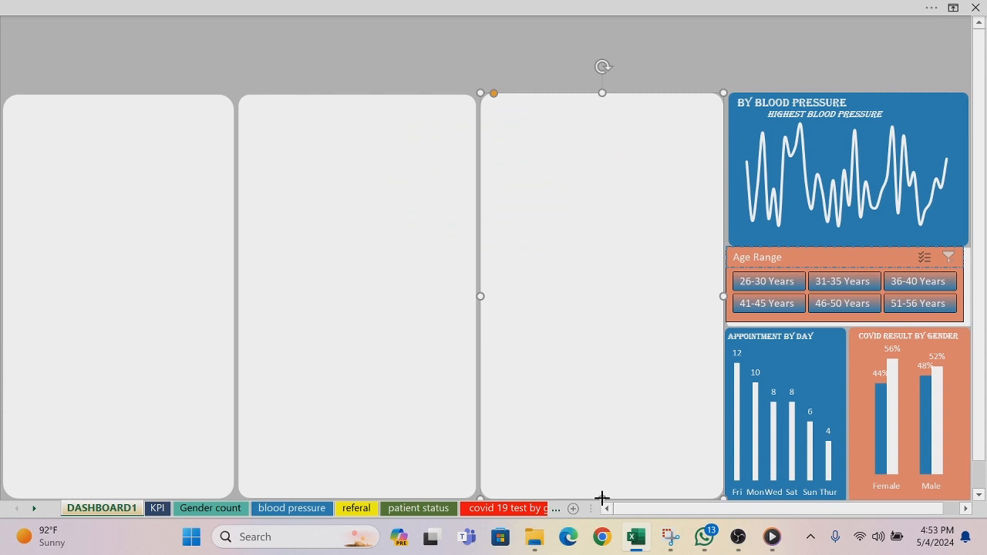
left_click_drag(601, 498, 596, 375)
key("ctrl+z")
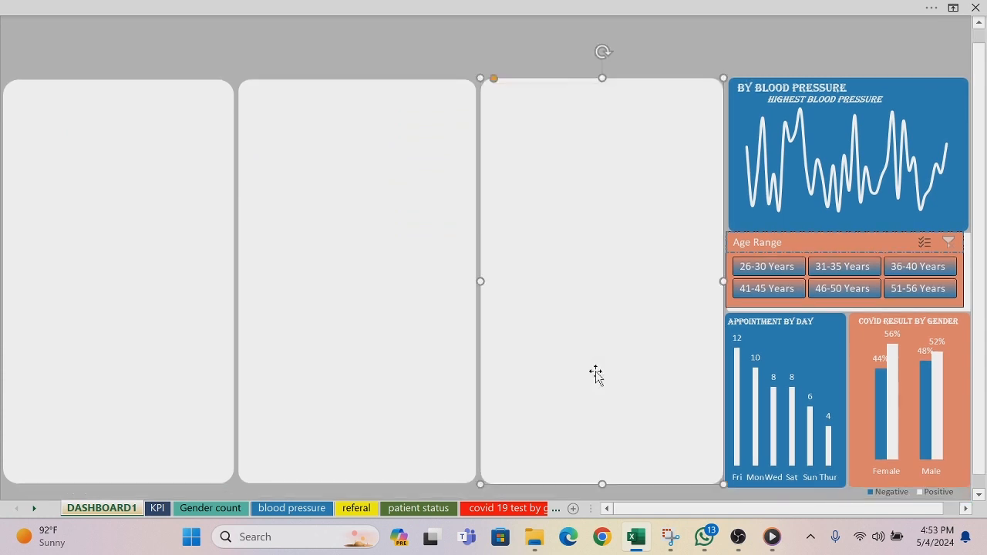
left_click(979, 24)
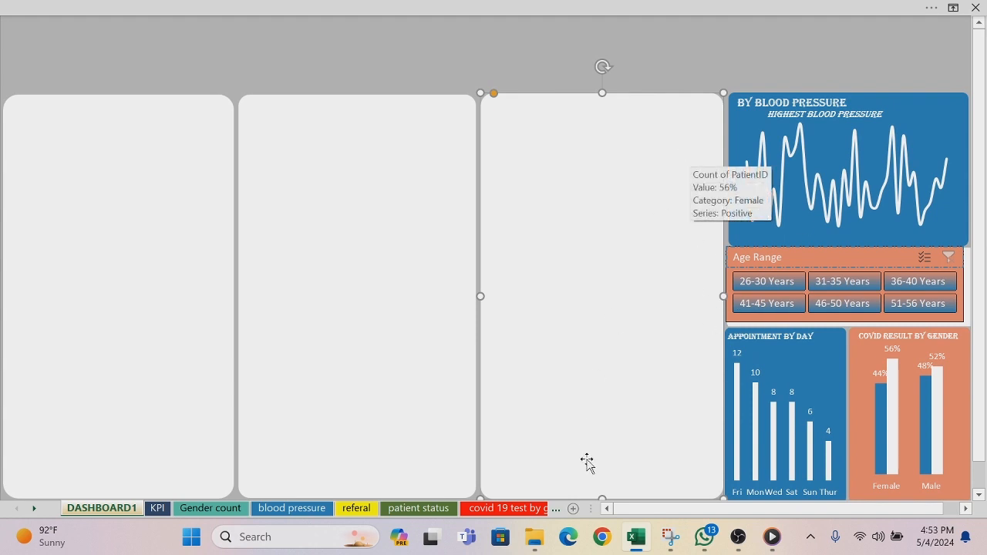
left_click_drag(599, 498, 581, 297)
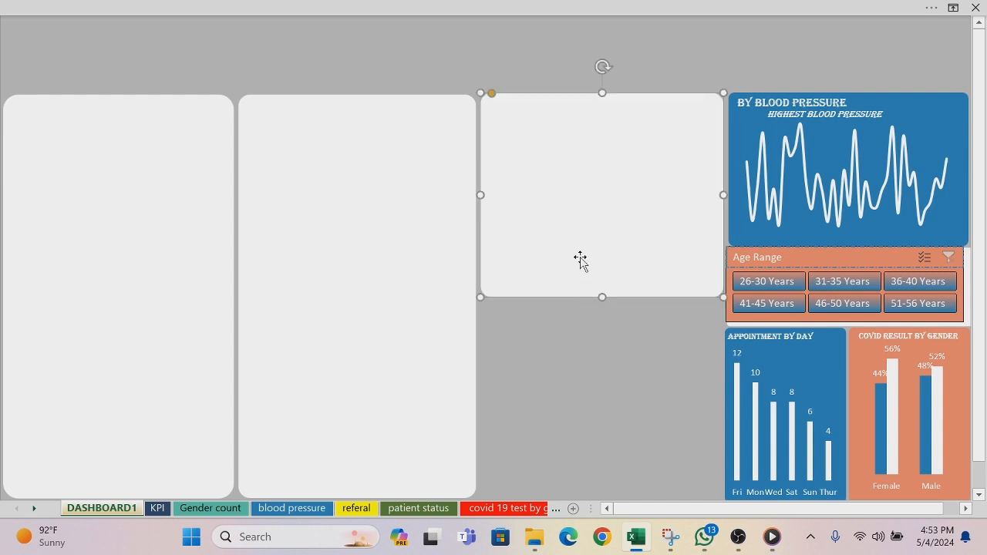
Step: Duplicate the shortened white panel and place the copy directly beneath the original
key("ctrl+d")
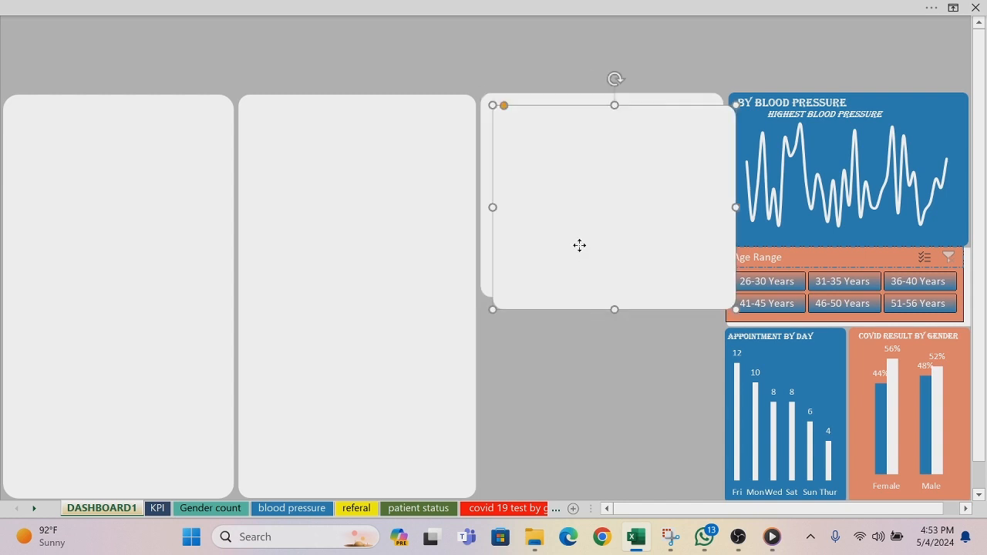
left_click_drag(578, 245, 564, 439)
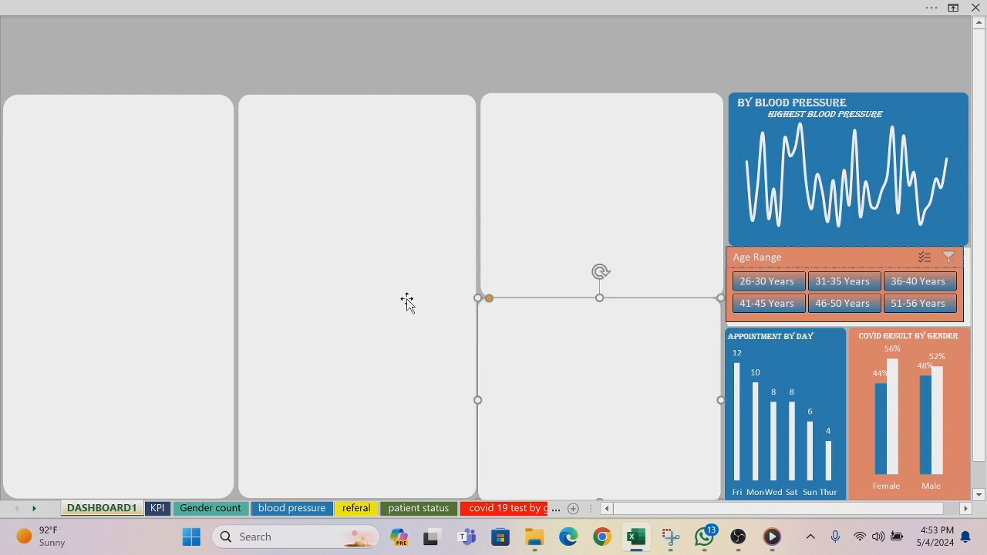
left_click(406, 238)
Step: Paste the current status of patient by Age chart, shrink it and move it over the shortened upper white panel
left_click(561, 218)
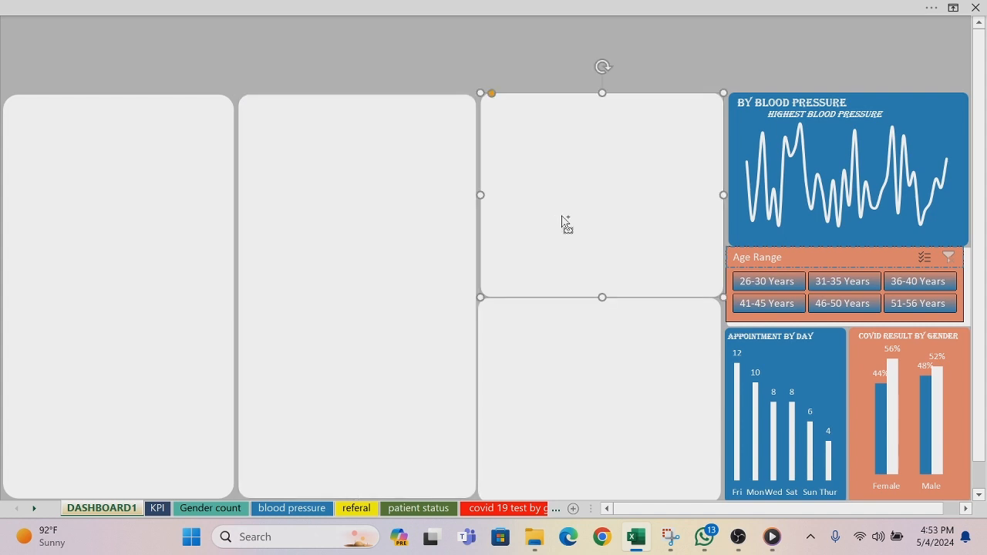
key("ctrl+v")
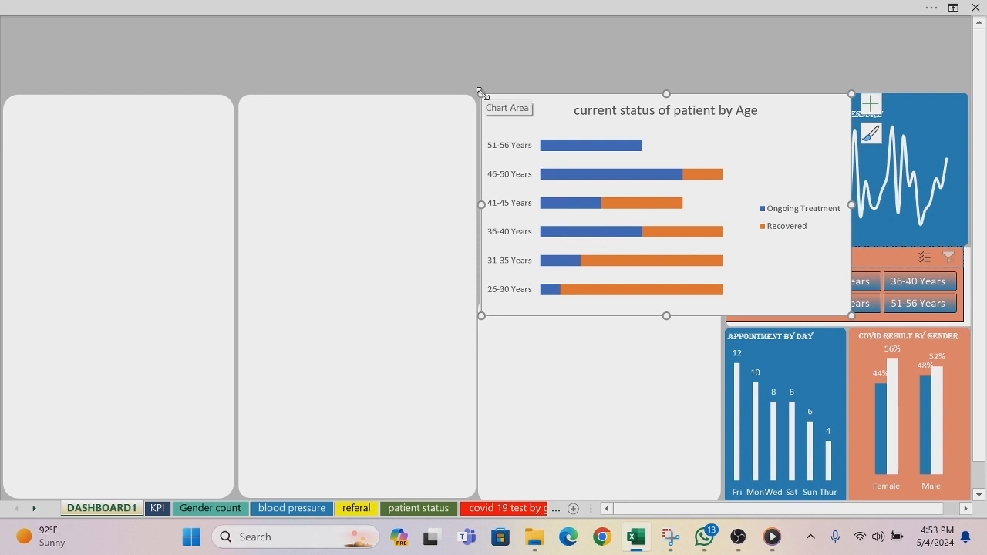
left_click_drag(483, 93, 598, 127)
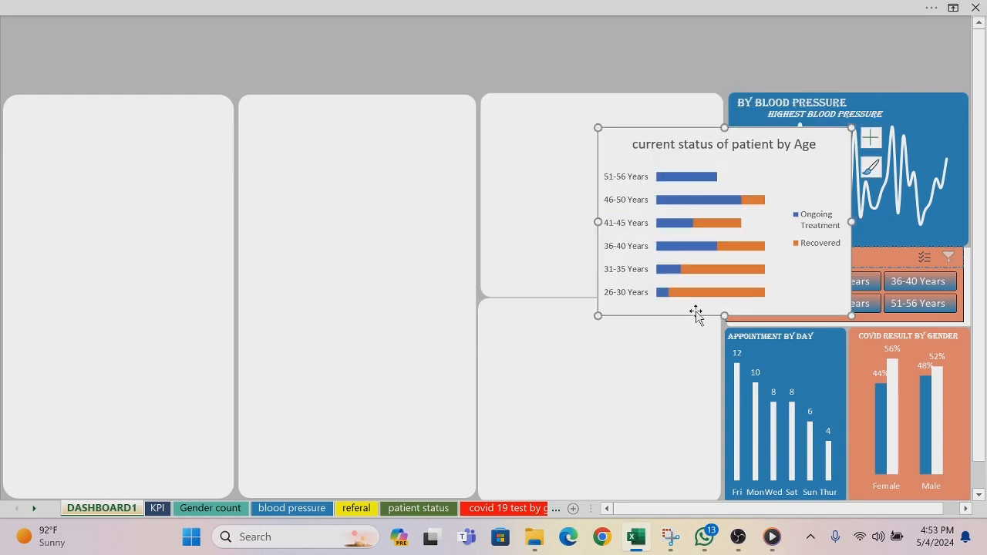
left_click_drag(694, 315, 578, 297)
Step: Set the patient status chart area to No Fill and No Outline
right_click(579, 301)
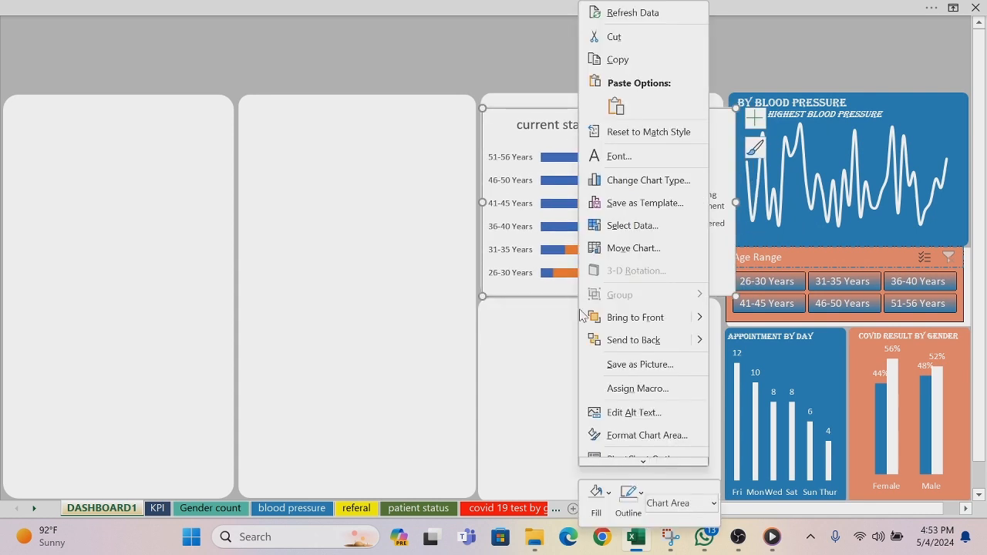
left_click(609, 498)
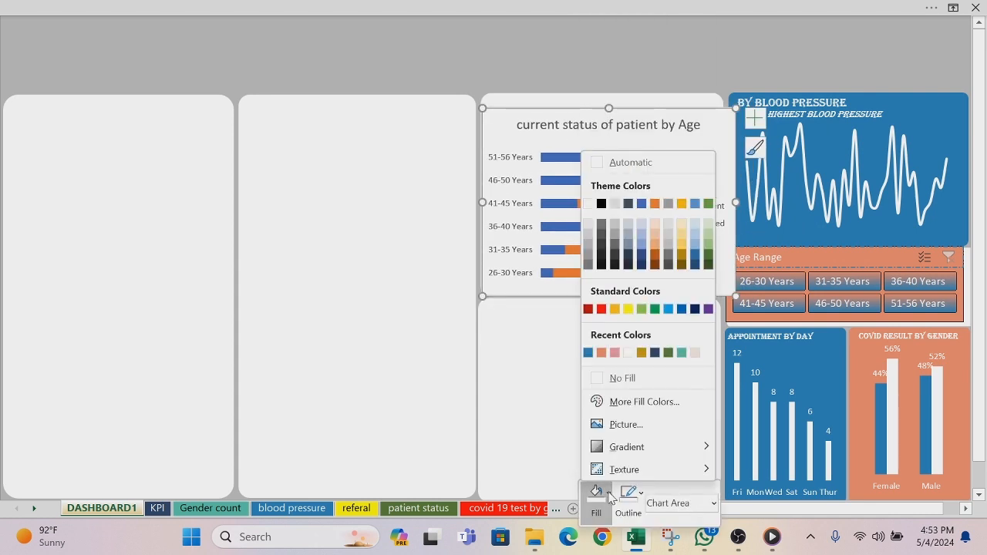
left_click(595, 379)
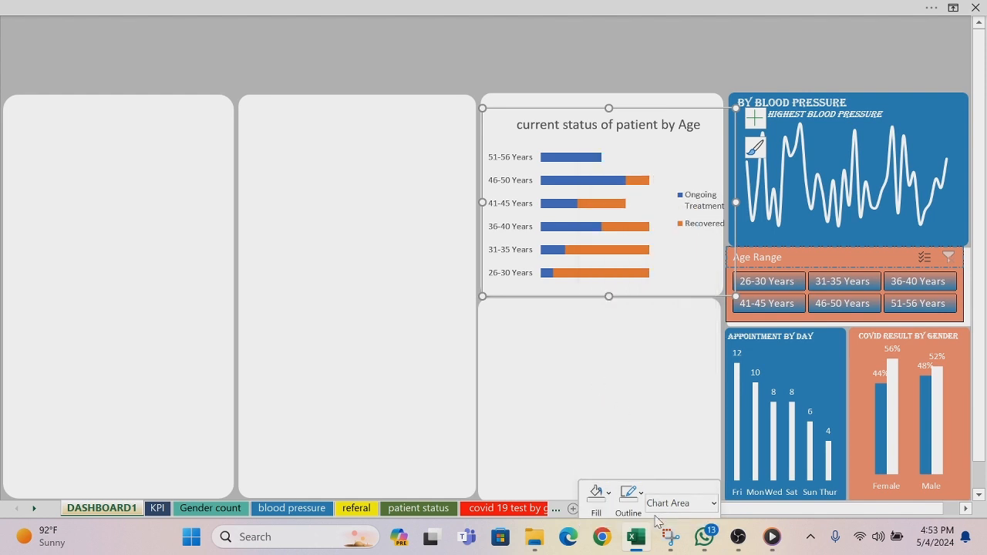
left_click(644, 499)
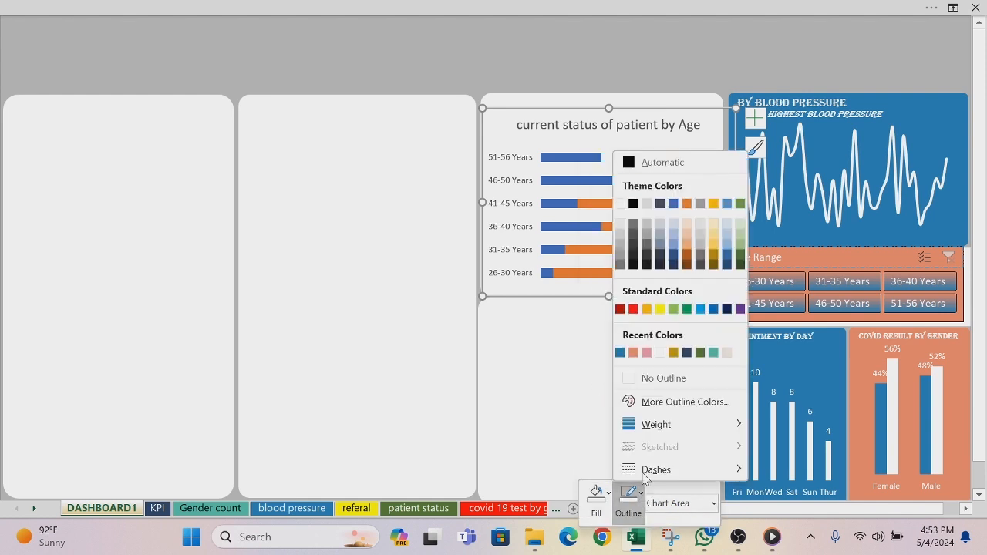
left_click(629, 375)
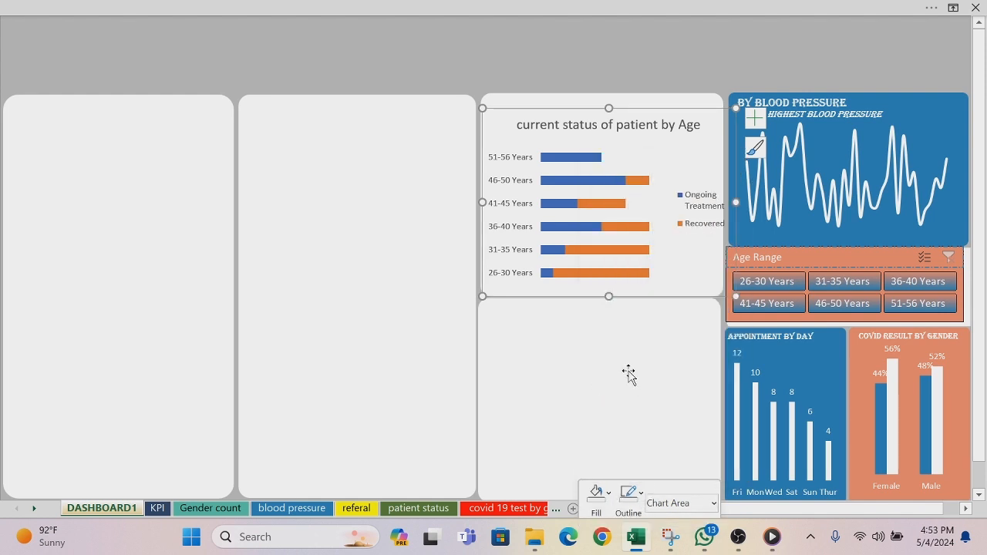
Step: Remove the patient status chart's title, then shrink and reposition the chart so it fits inside its white panel
left_click(755, 117)
left_click(788, 173)
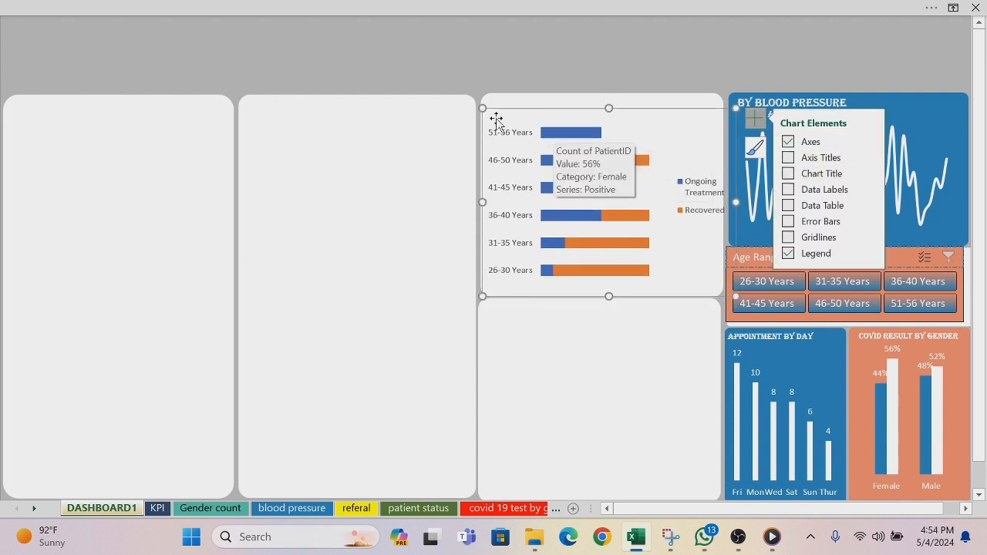
left_click_drag(483, 108, 509, 117)
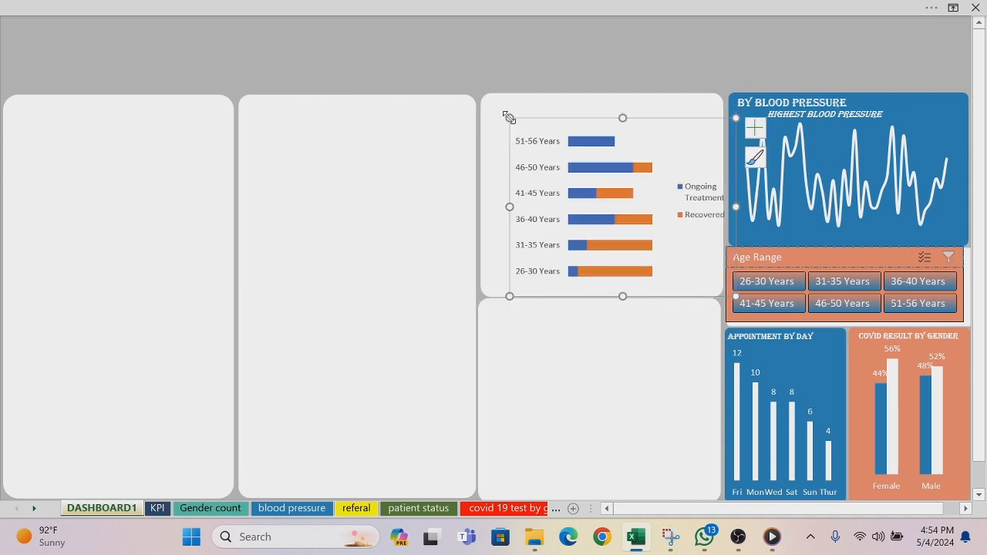
left_click_drag(634, 298, 614, 296)
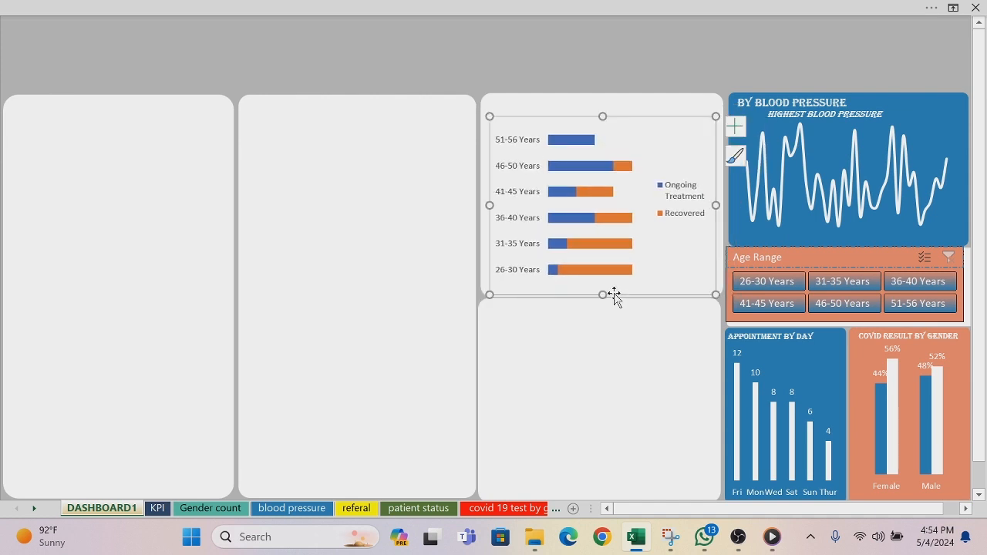
left_click(573, 40)
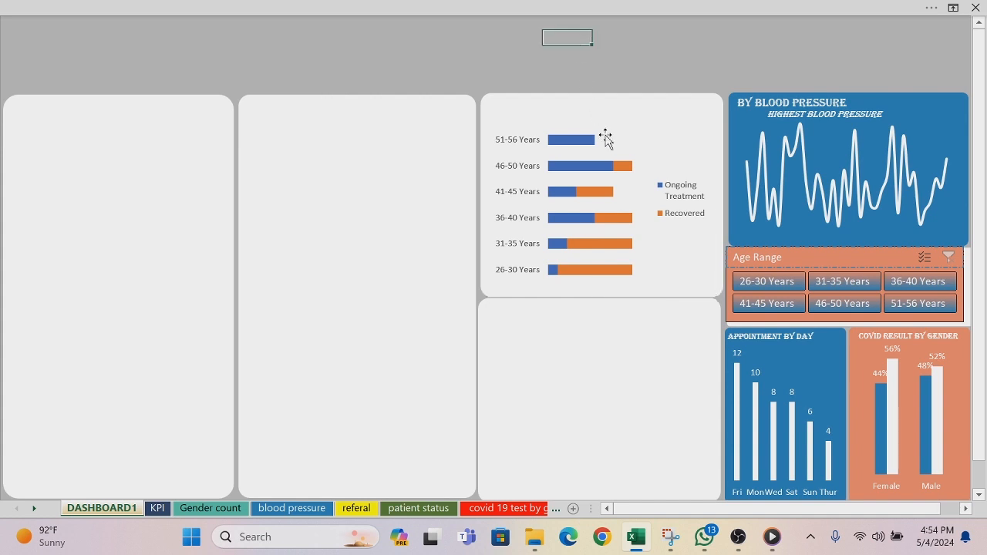
Step: Fill the Ongoing Treatment bars of the patient status chart with the recently used dark navy blue
mouse_move(586, 176)
left_click(562, 142)
right_click(562, 143)
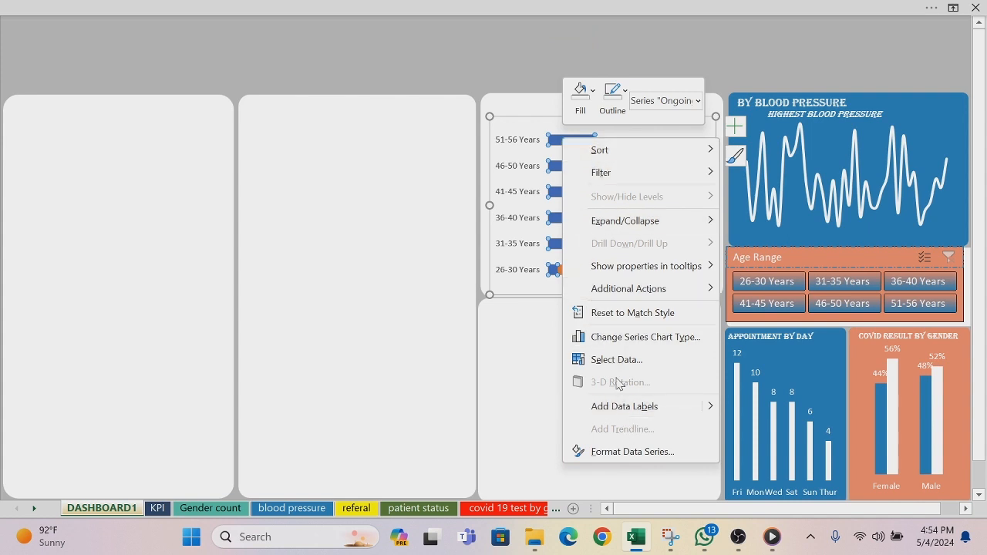
left_click(592, 95)
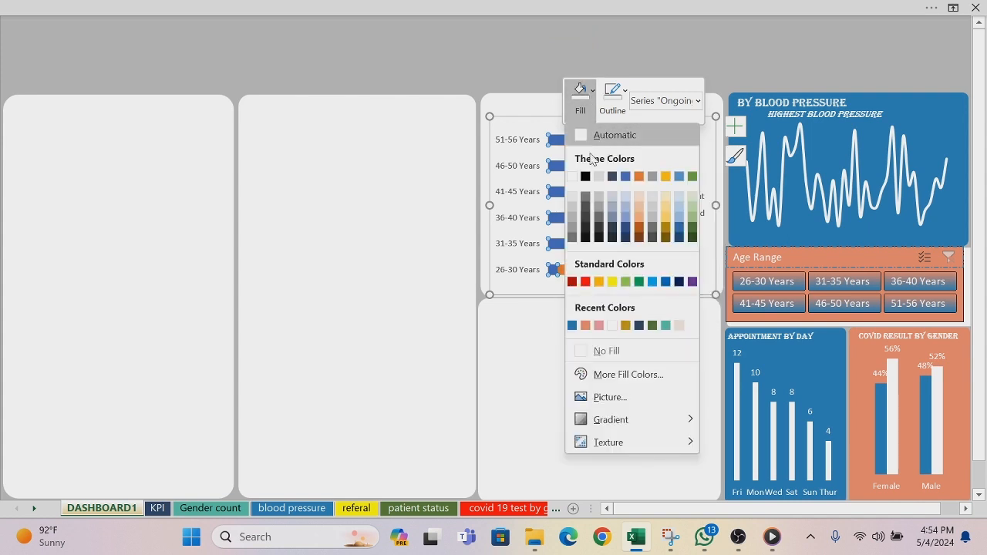
left_click(638, 327)
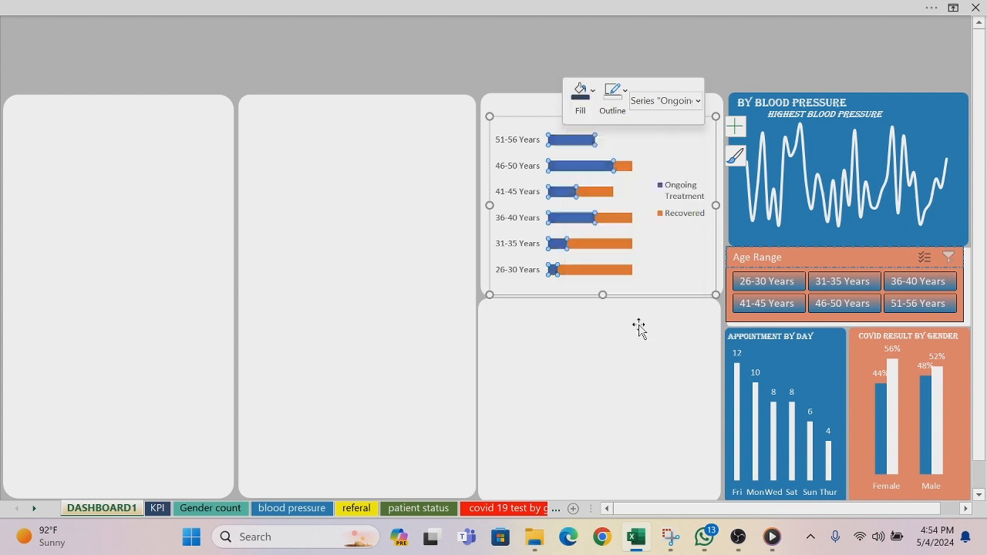
Step: Fill the Recovered bars of the patient status chart with the recently used medium blue
left_click(631, 168)
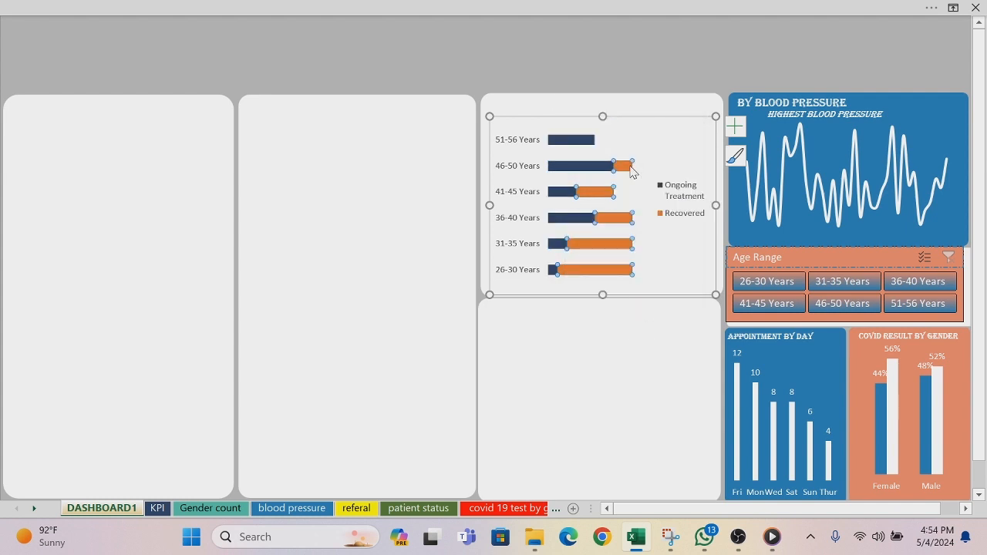
right_click(630, 172)
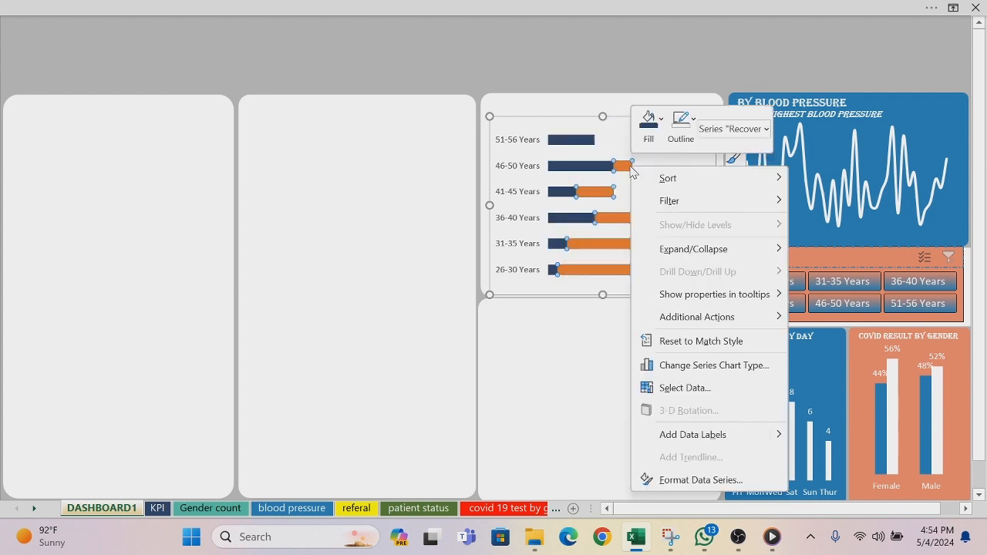
left_click(666, 120)
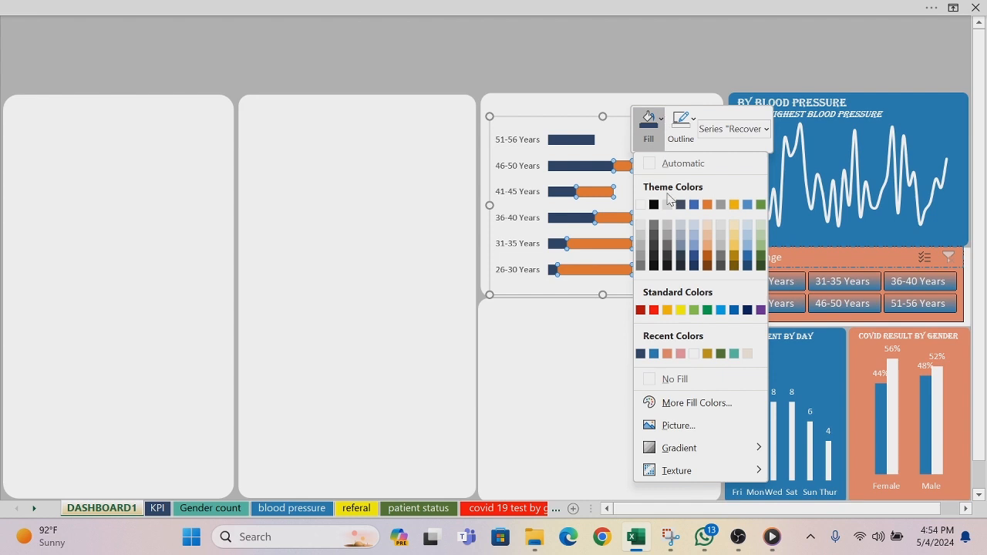
left_click(653, 354)
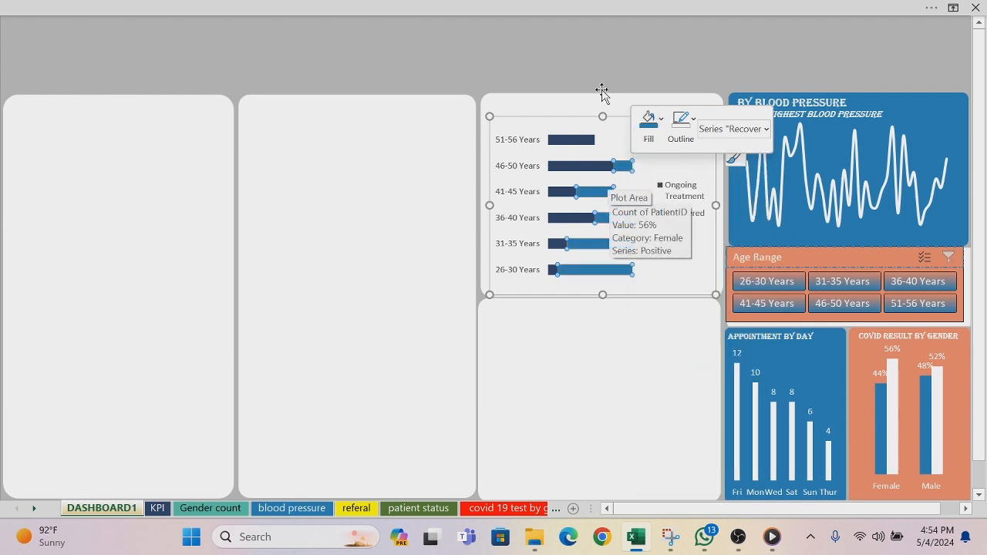
Step: Add data labels to the Ongoing Treatment series of the patient status chart
left_click(566, 143)
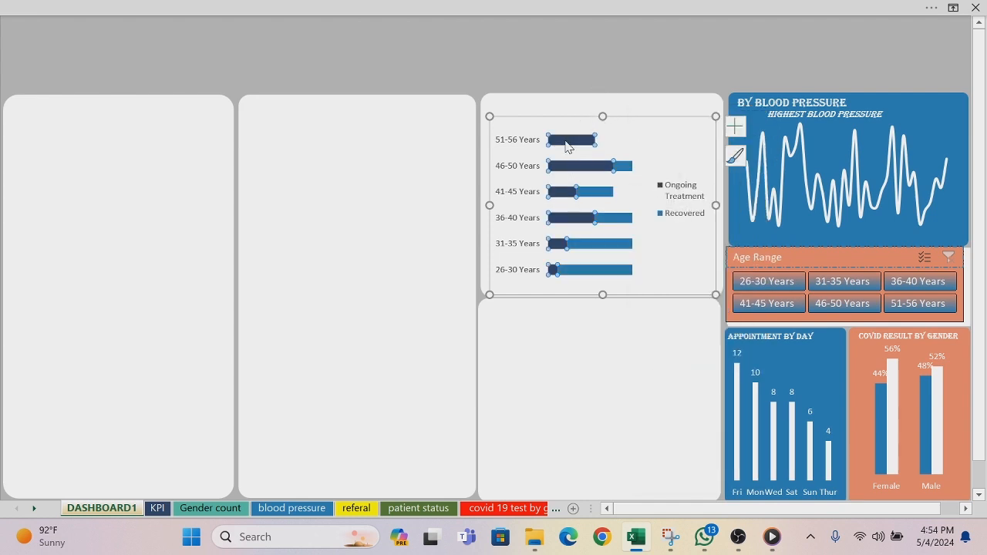
left_click(734, 128)
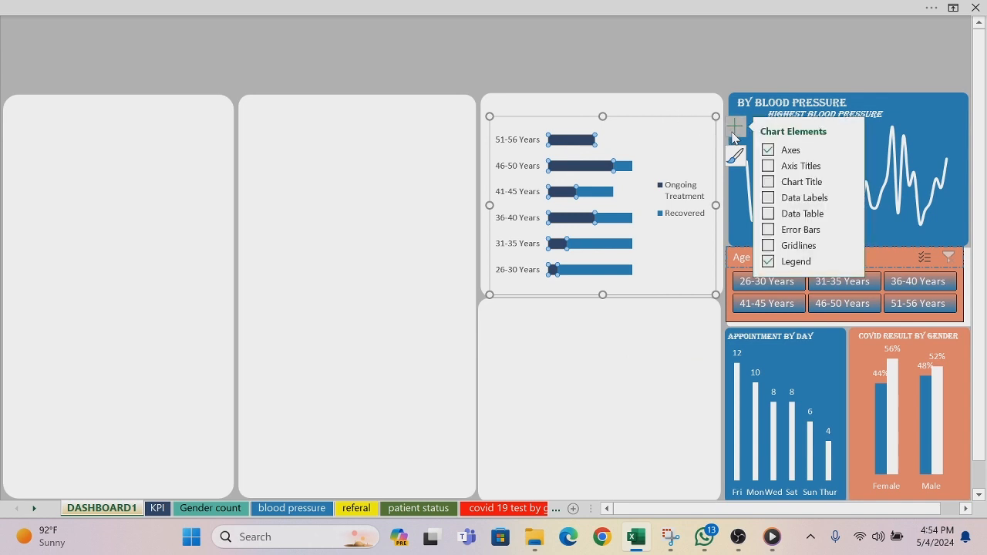
left_click(794, 198)
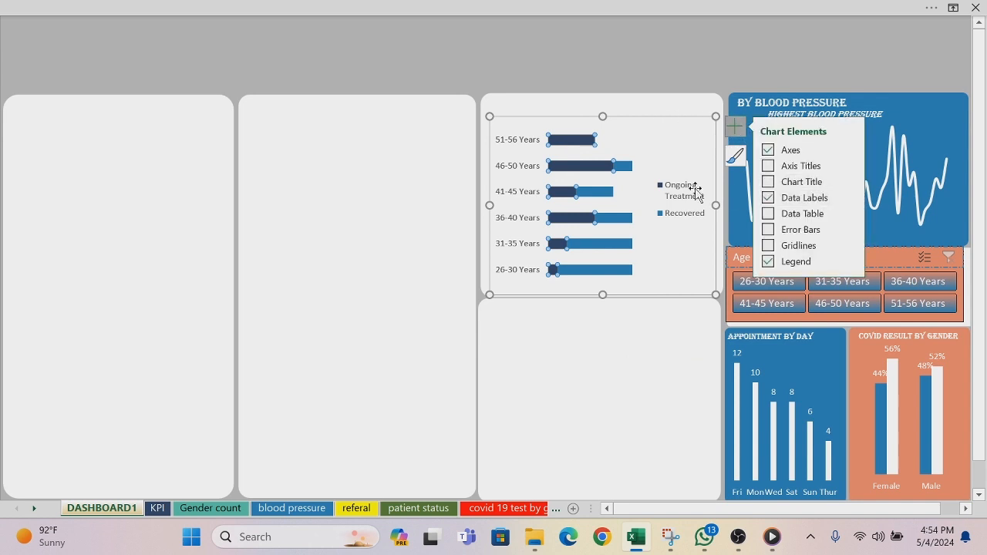
Step: Change the font color of the Ongoing Treatment data labels in the patient status chart to white
left_click(578, 167)
right_click(578, 167)
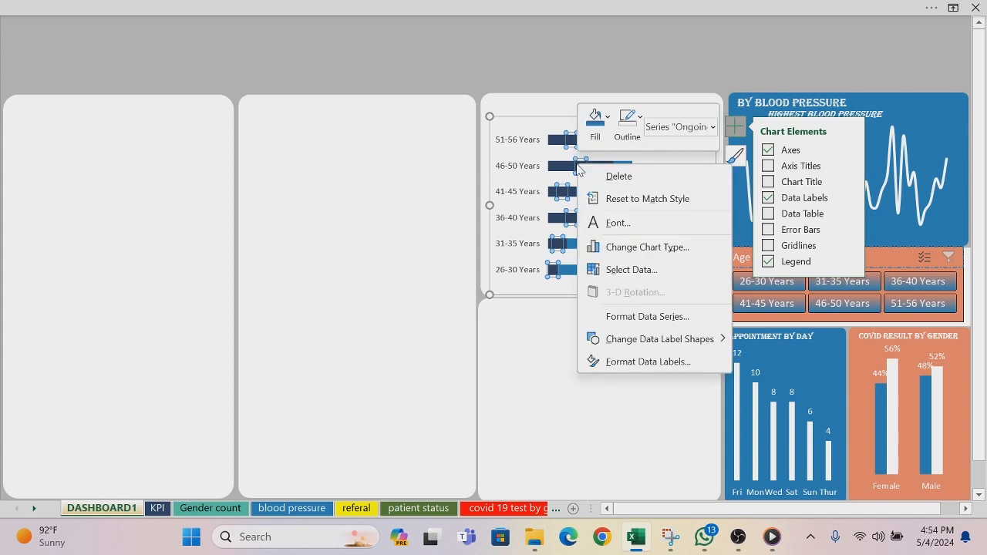
left_click(595, 122)
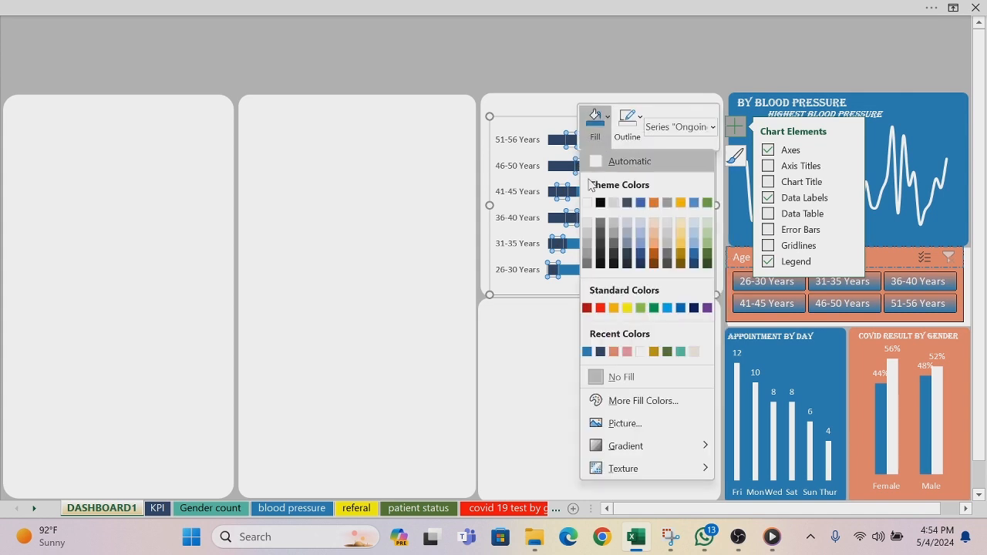
key("Escape")
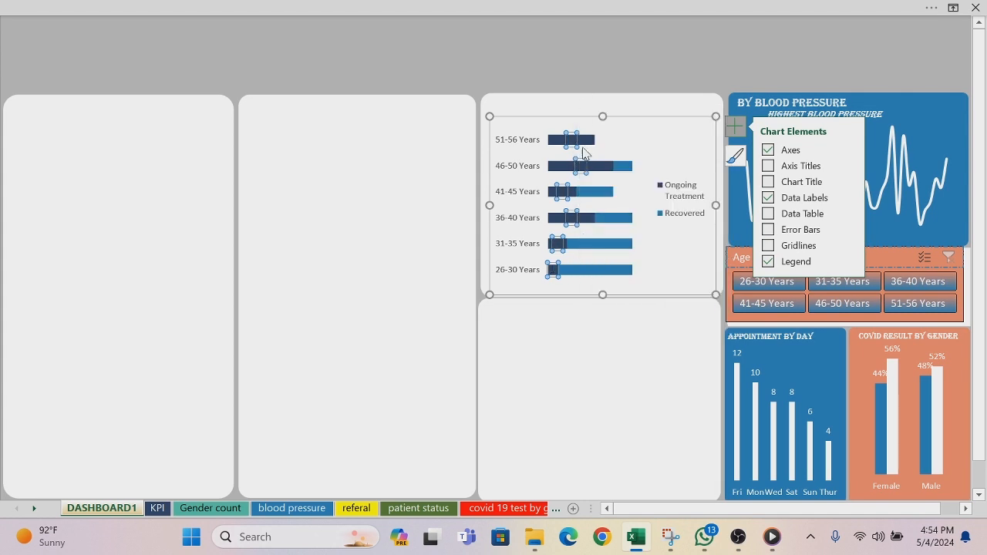
right_click(583, 173)
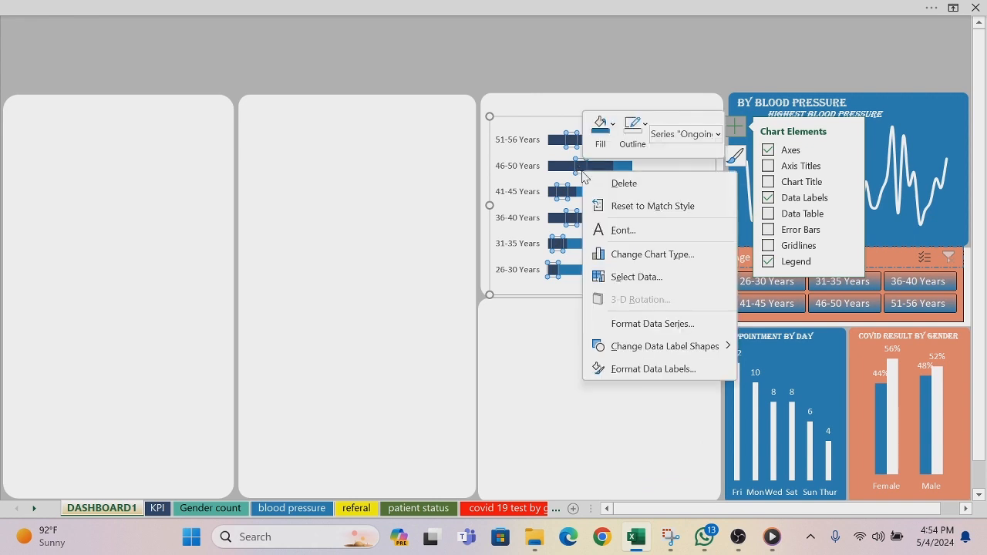
left_click(622, 229)
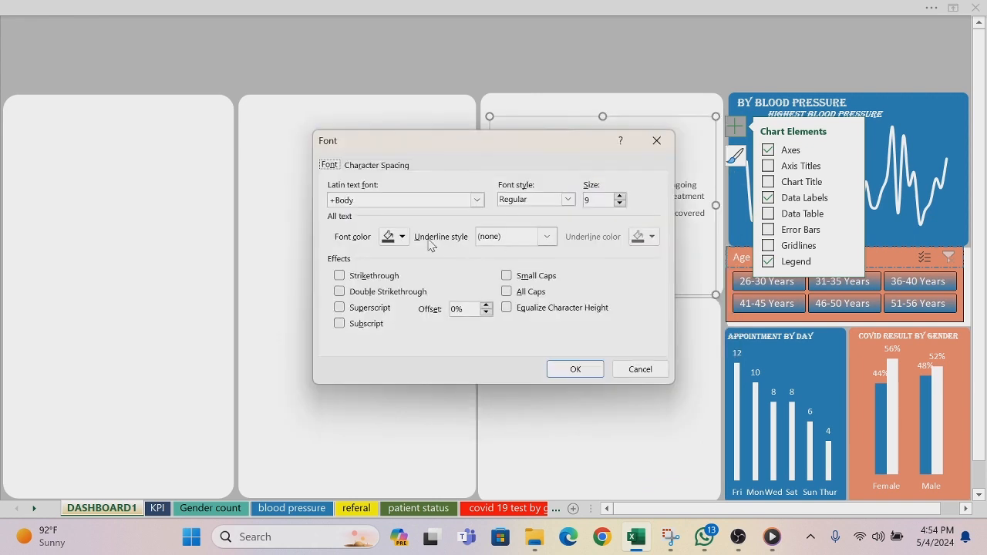
left_click(401, 237)
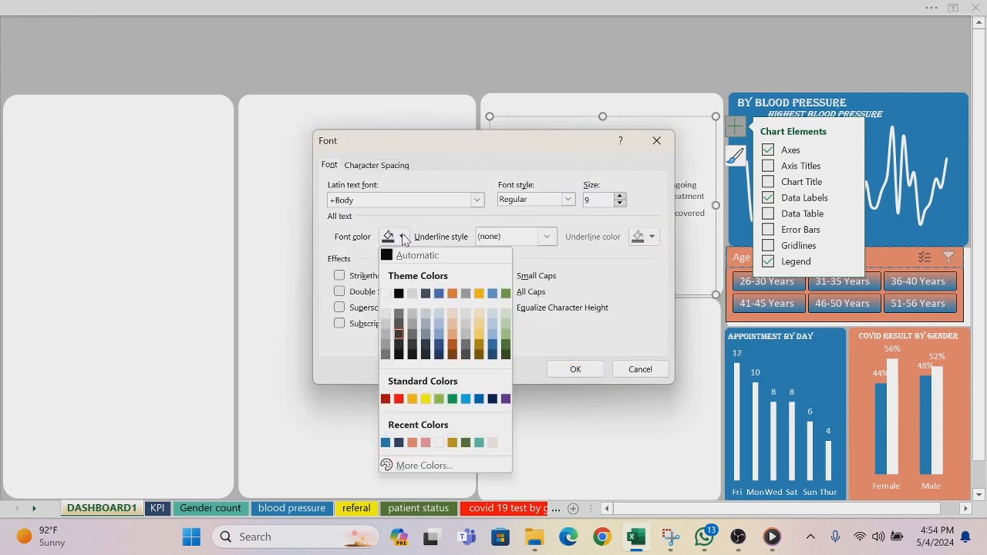
left_click(386, 294)
left_click(572, 369)
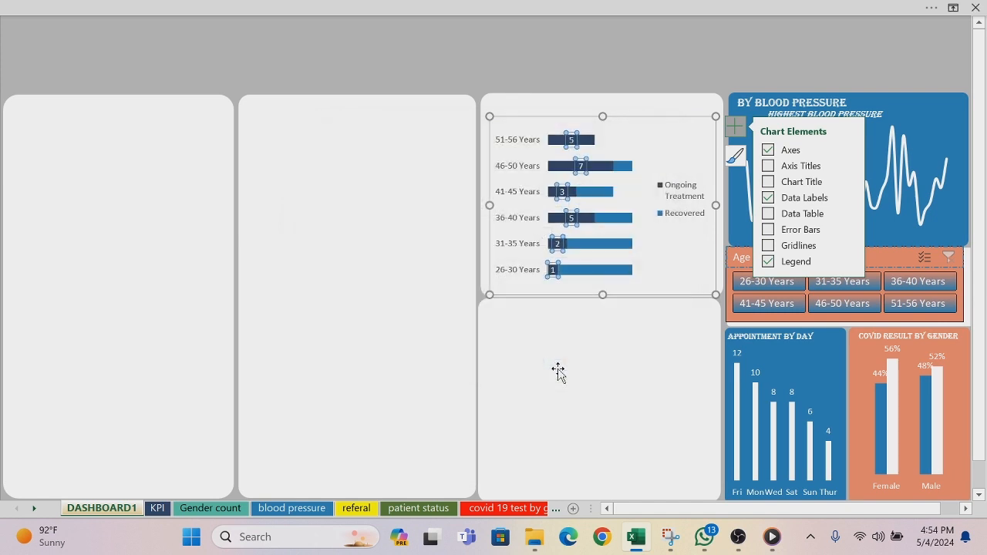
left_click(497, 64)
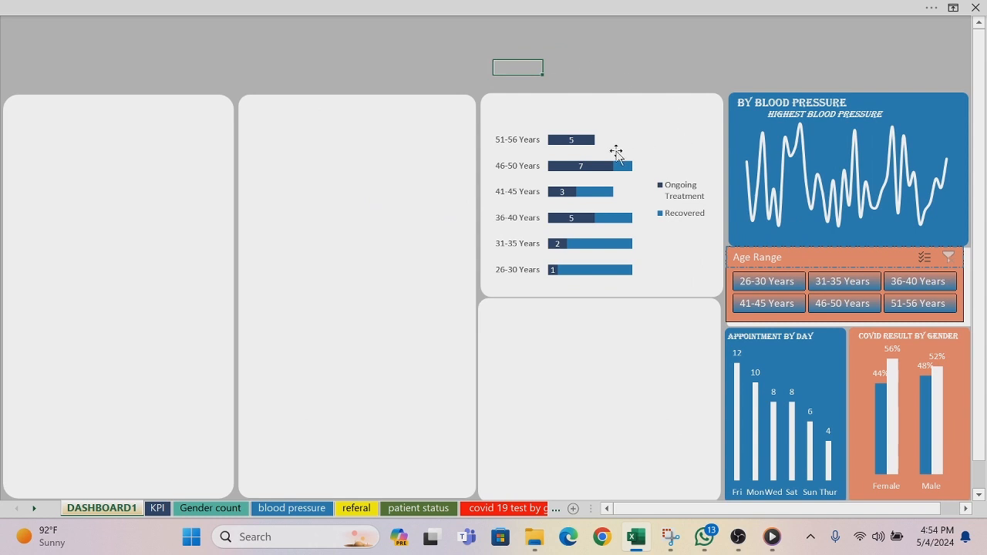
Step: Duplicate the By Blood Pressure title text box and move the copy above the patient status panel
left_click(792, 102)
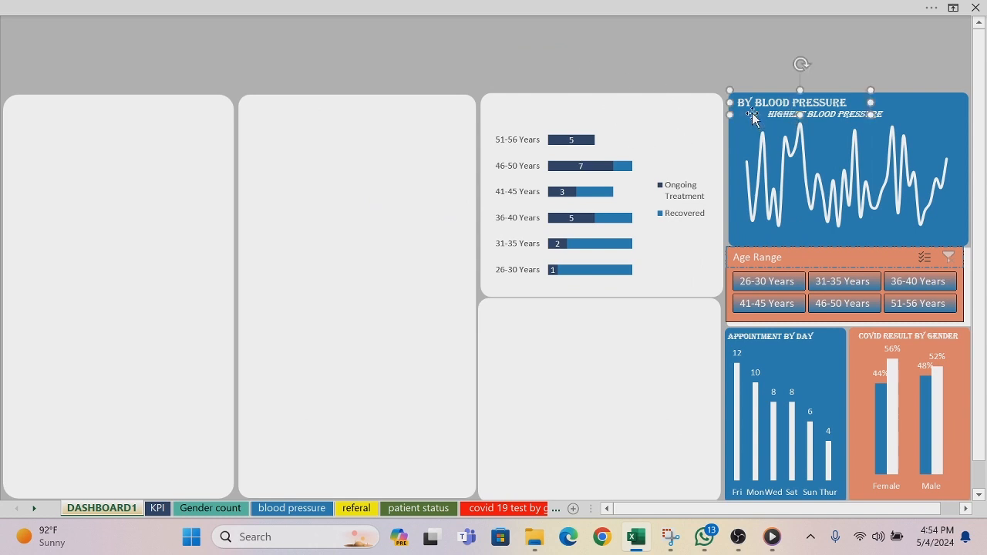
key("ctrl+d")
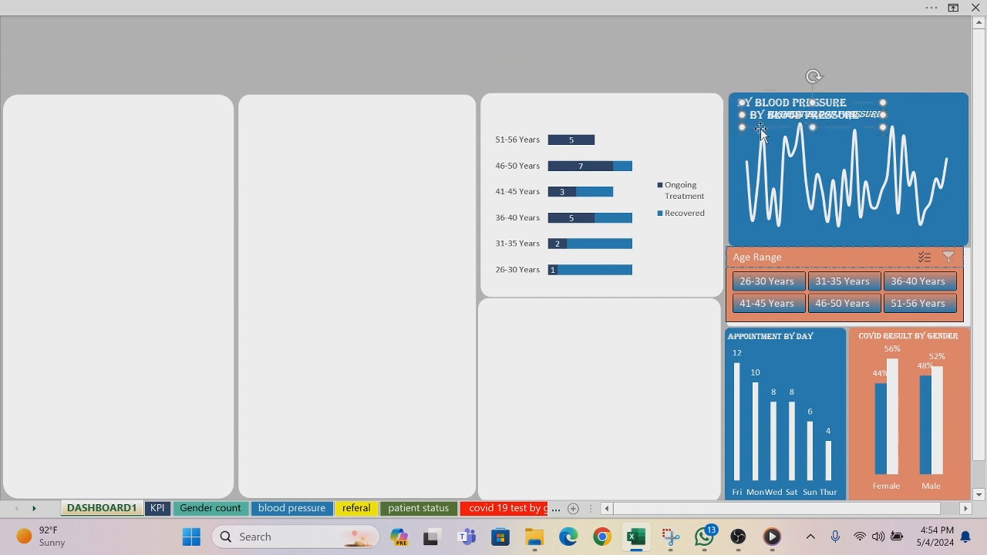
left_click_drag(762, 132, 555, 89)
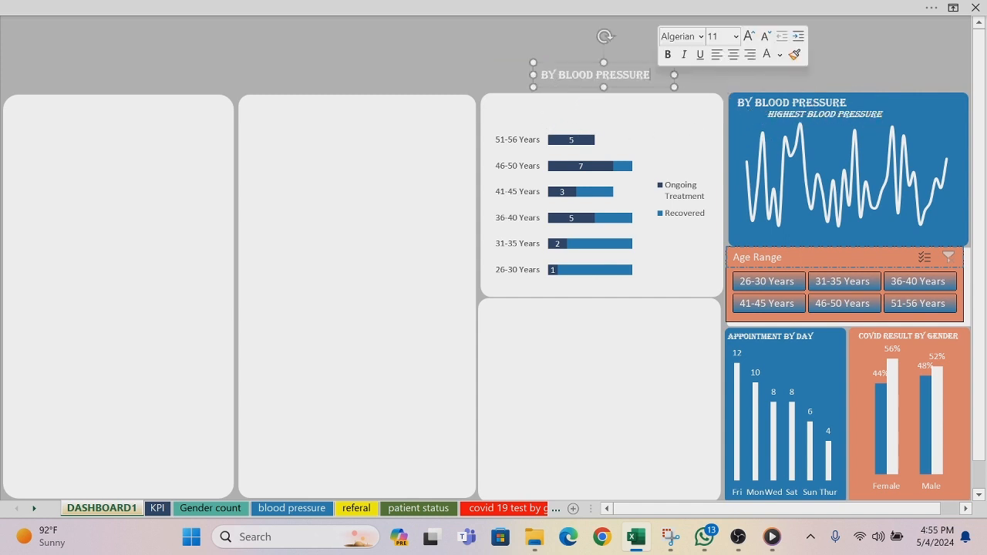
Step: Color the copied title text with the recently used dark navy blue and place it at the top of the patient status panel
left_click_drag(653, 75, 545, 83)
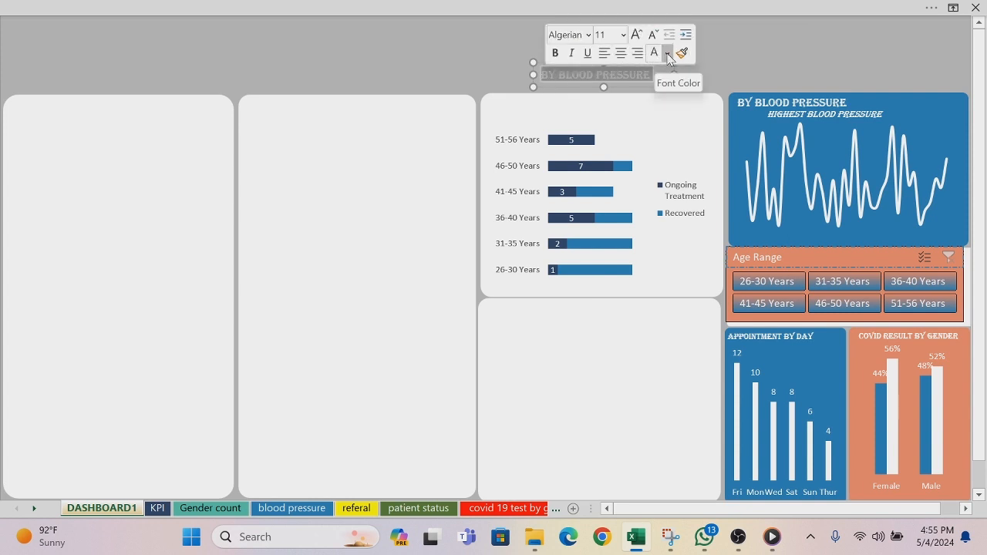
left_click(667, 54)
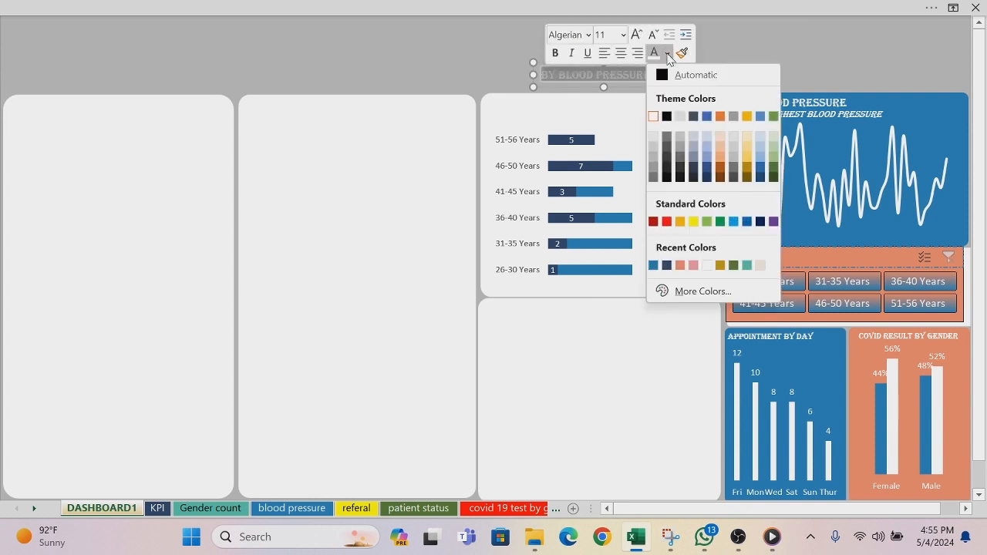
left_click(662, 263)
left_click_drag(639, 87, 599, 120)
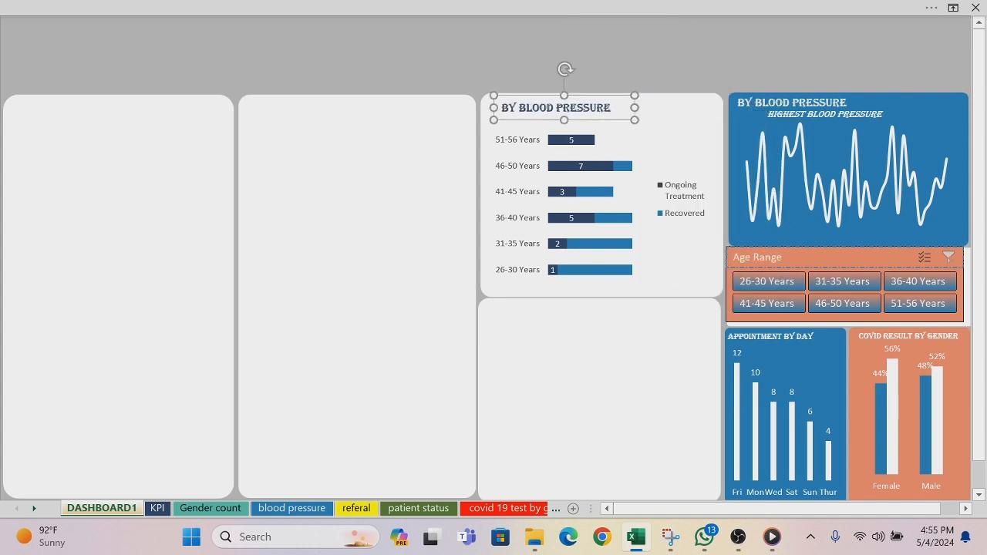
Step: Replace the copied title's text with "Current Status of Patient by Age"
left_click(611, 108)
key("BackSpace")
key("BackSpace")
key("BackSpace")
key("BackSpace")
key("BackSpace")
key("BackSpace")
key("BackSpace")
key("BackSpace")
key("BackSpace")
key("BackSpace")
key("BackSpace")
key("BackSpace")
key("BackSpace")
key("BackSpace")
key("BackSpace")
key("BackSpace")
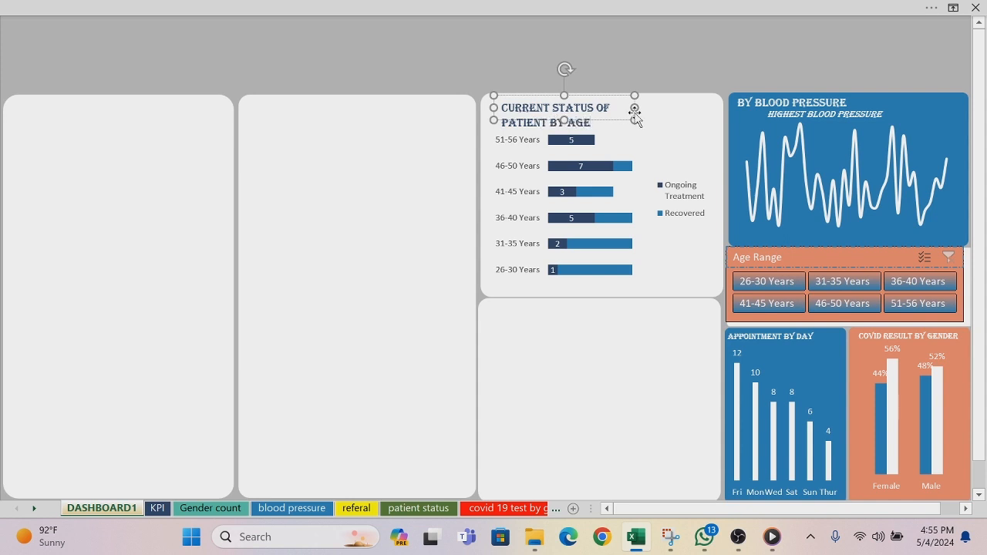
Step: Widen the patient status title box so the text fits on one line, and shift it slightly up and to the right
left_click_drag(635, 108, 713, 108)
left_click(686, 65)
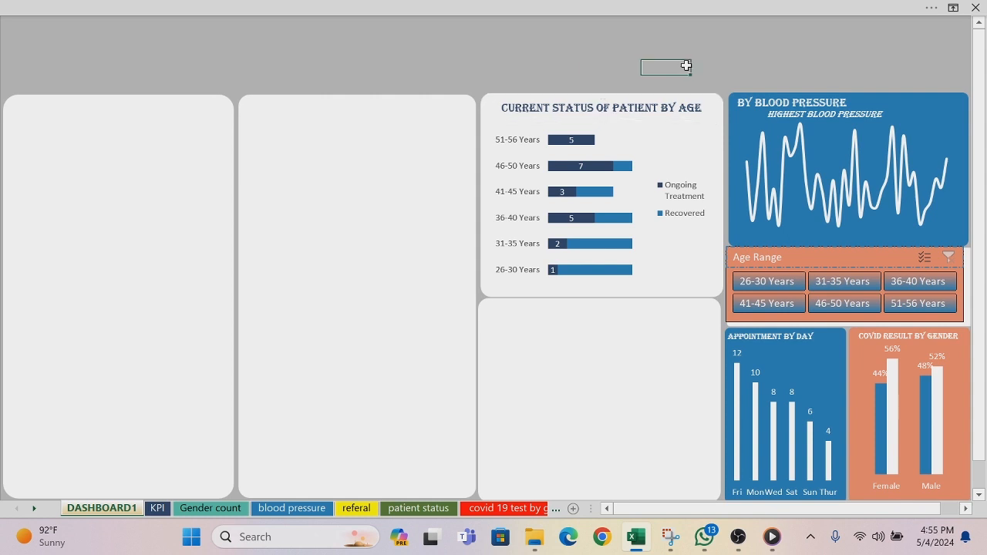
left_click(514, 108)
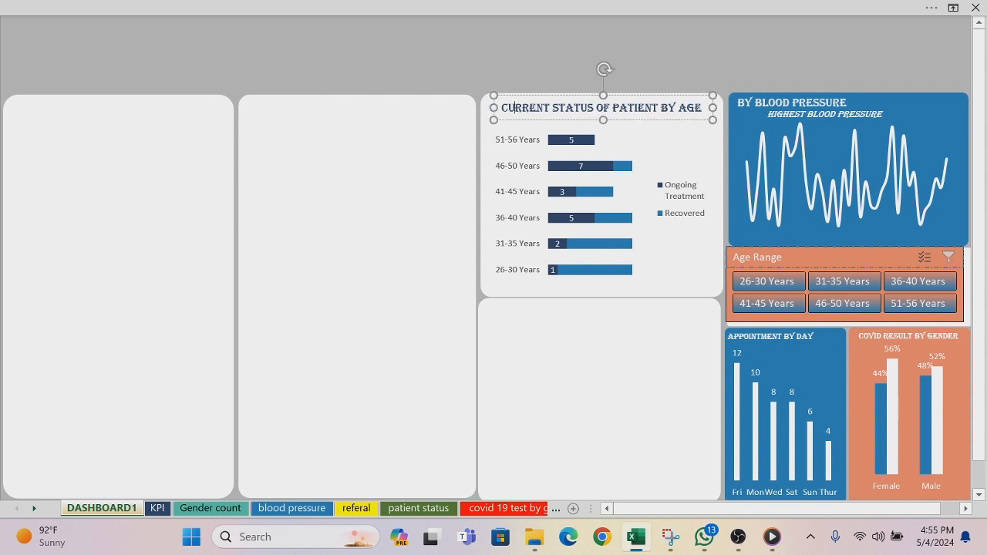
left_click_drag(529, 120, 543, 117)
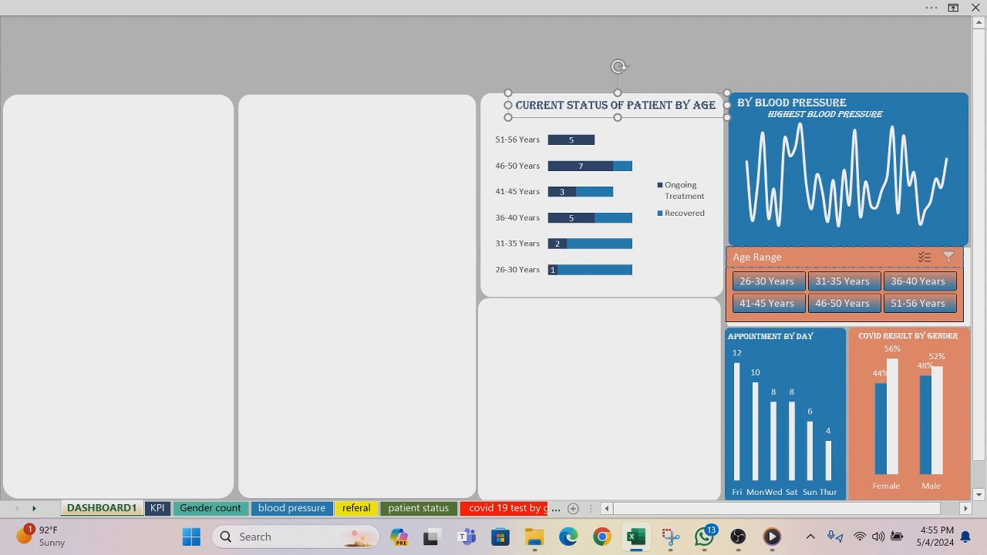
Step: Place the legend of the patient status chart at the bottom
left_click(706, 127)
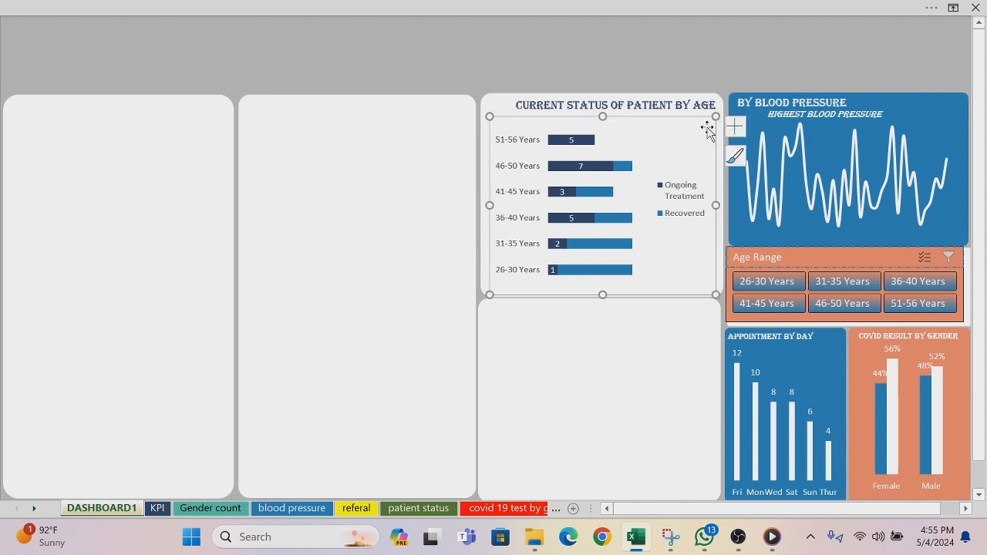
left_click(735, 125)
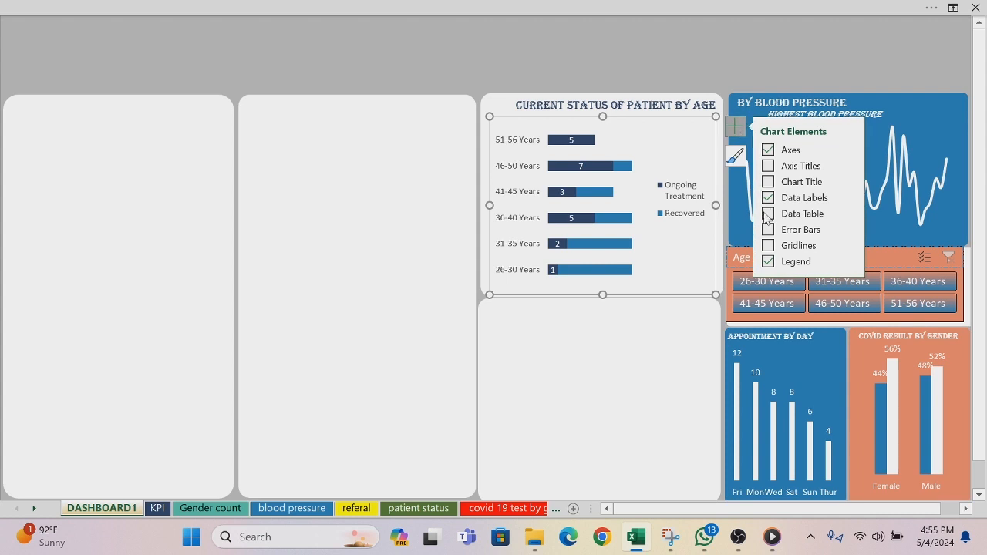
left_click(849, 261)
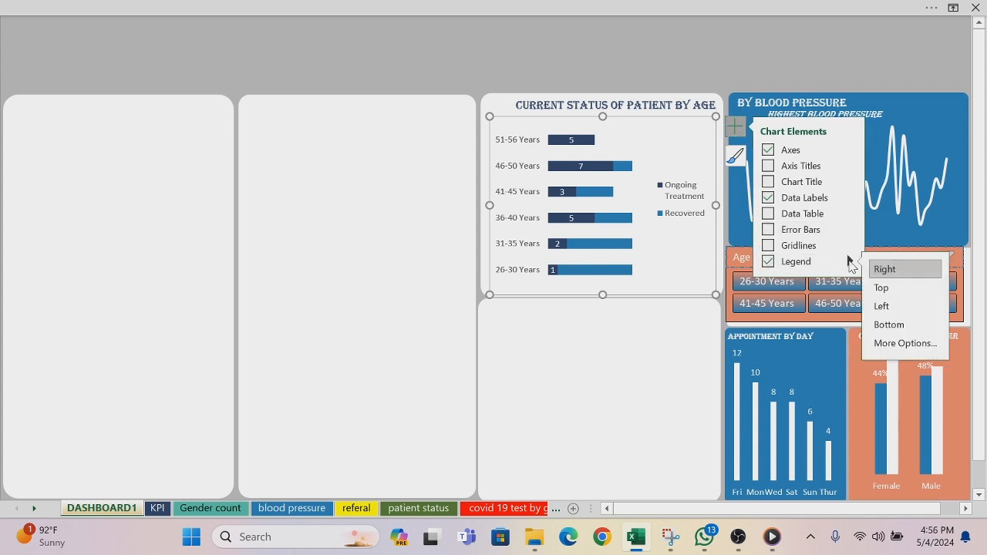
left_click(878, 326)
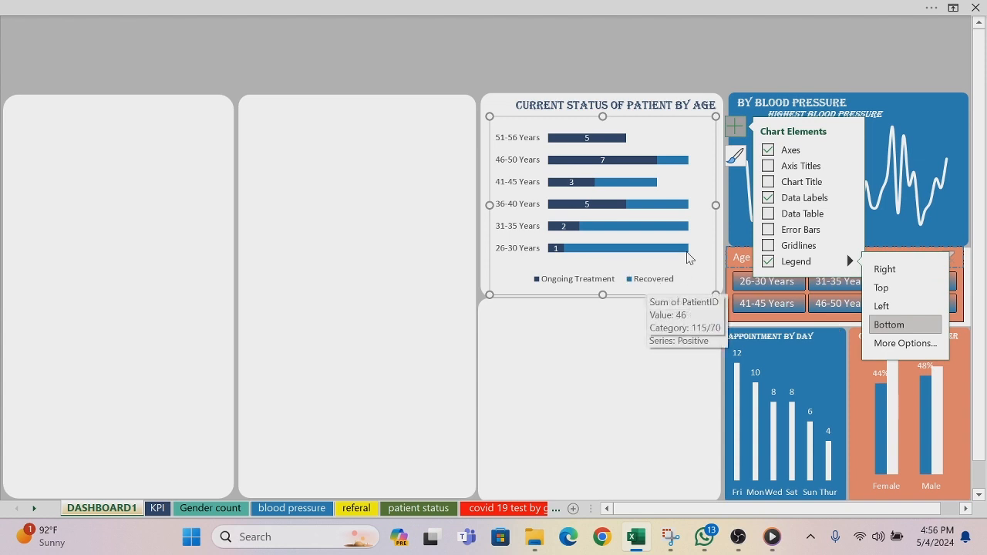
left_click(457, 69)
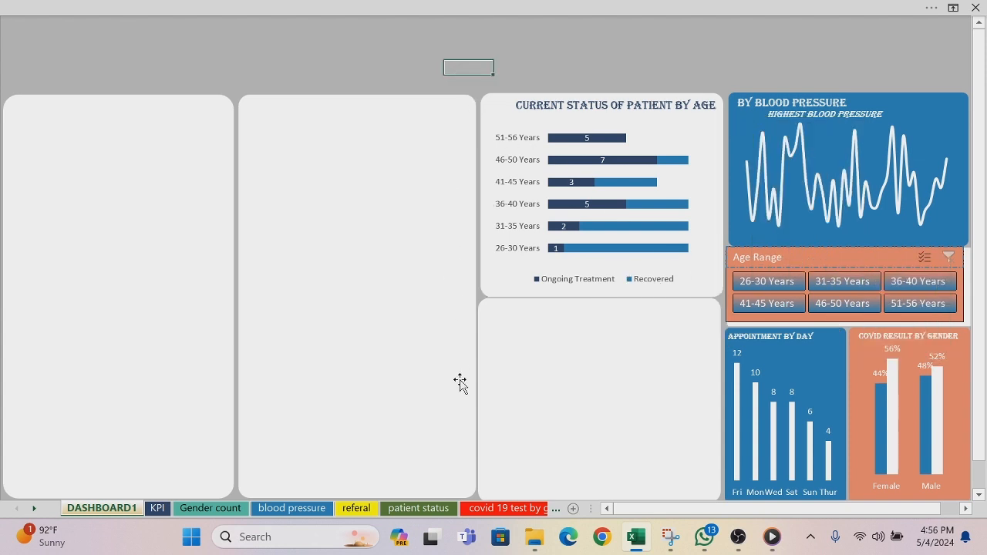
Step: On the medical condition by age sheet, remove the chart title and legend from the doughnut chart
left_click(556, 509)
left_click(556, 509)
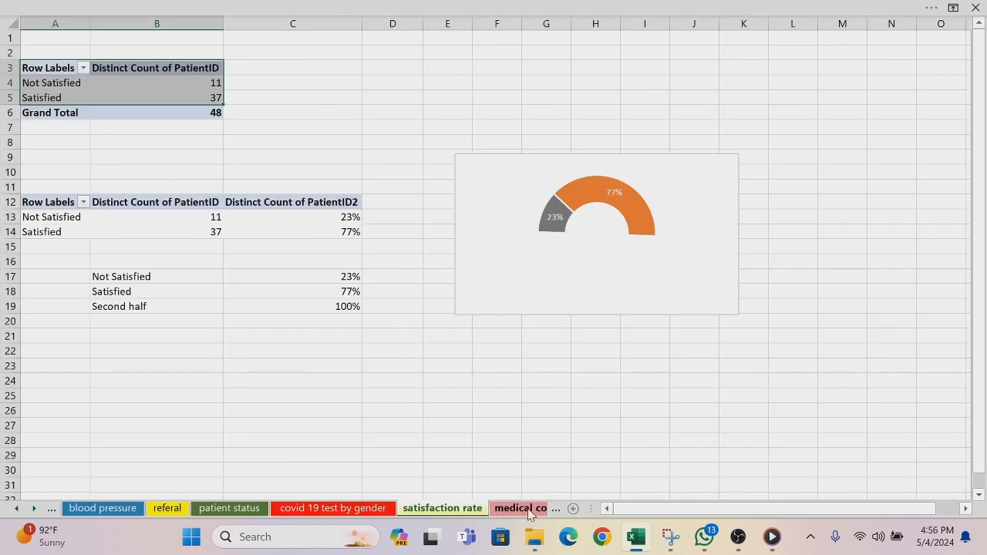
left_click(523, 508)
left_click(508, 127)
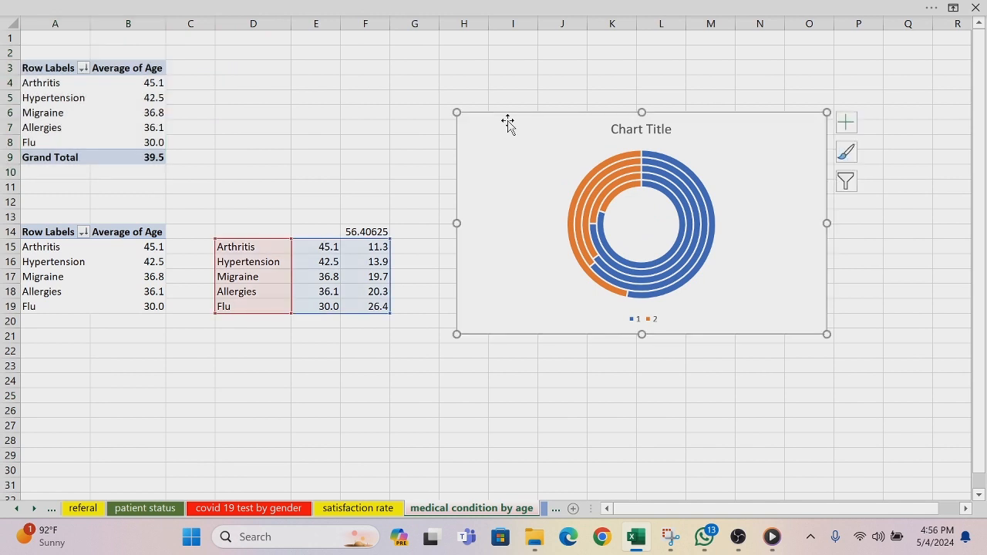
left_click(845, 130)
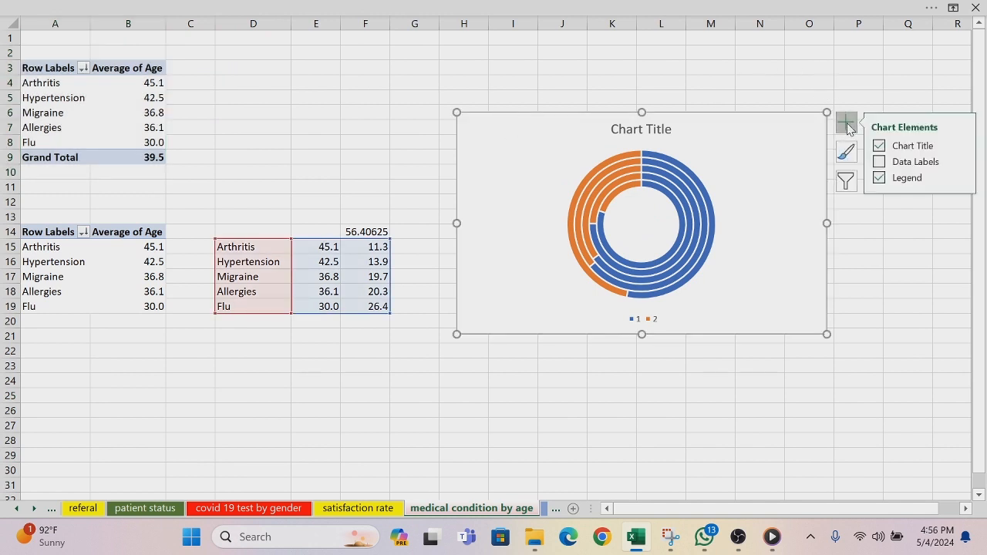
left_click(879, 147)
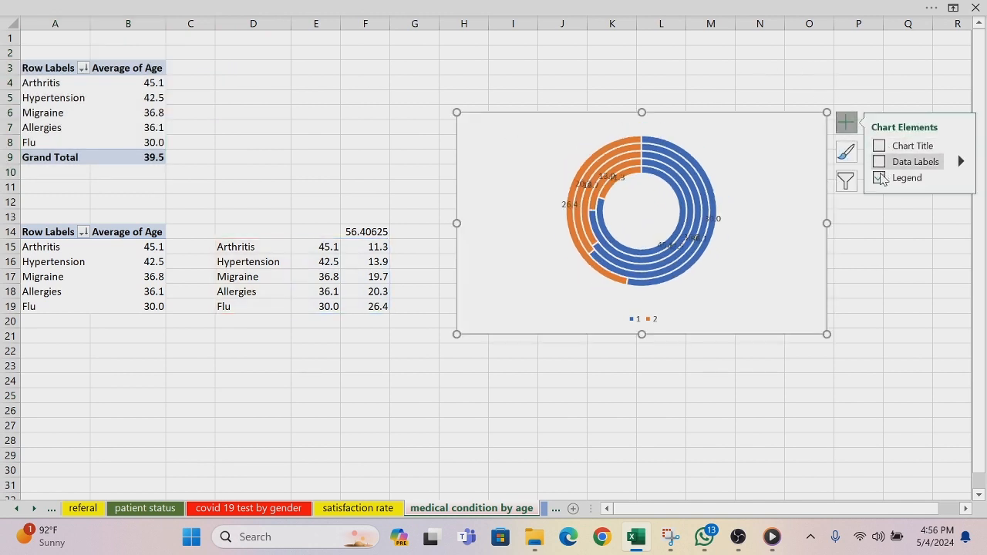
left_click(880, 178)
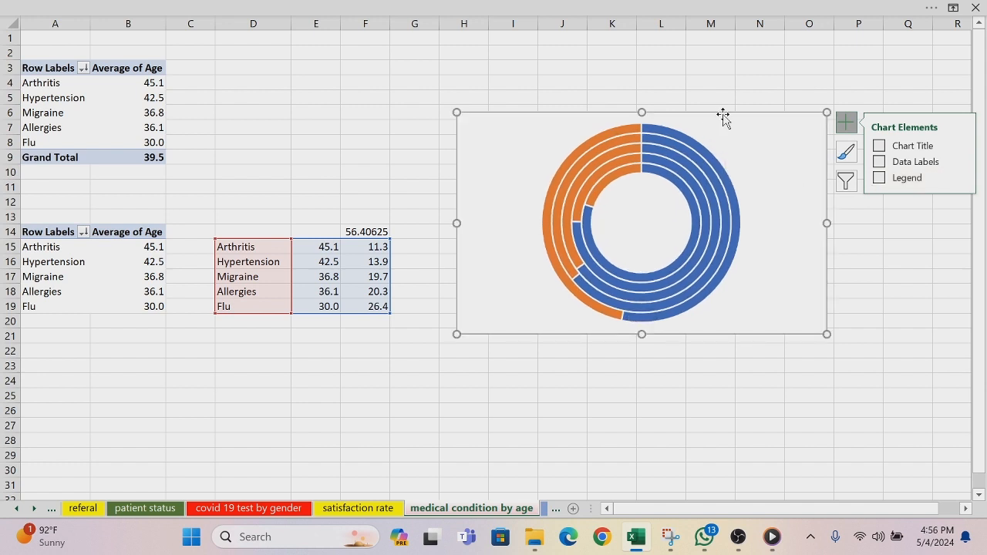
Step: Copy the medical condition doughnut chart to DASHBOARD1, onto the empty white panel below the patient status chart
left_click(17, 509)
left_click(17, 509)
left_click(96, 508)
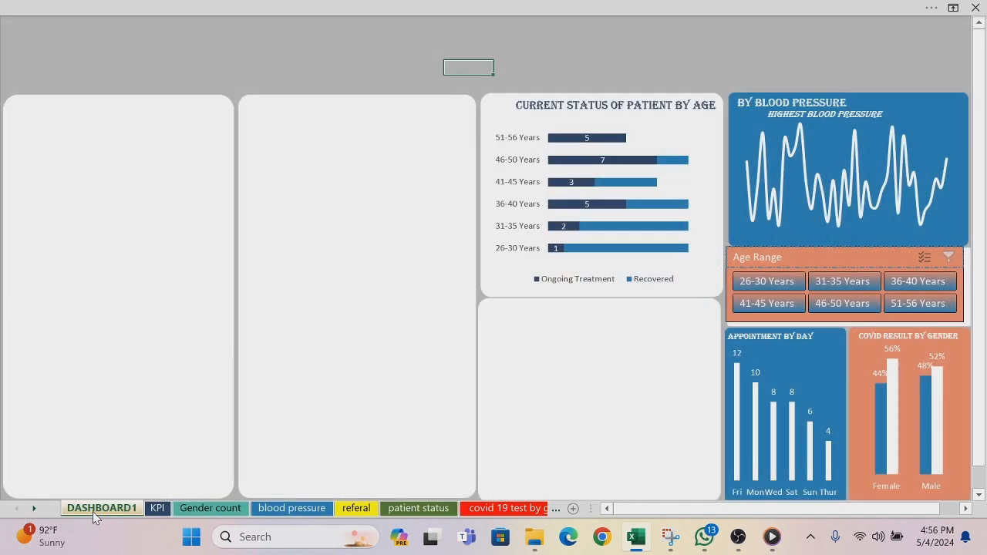
left_click(523, 413)
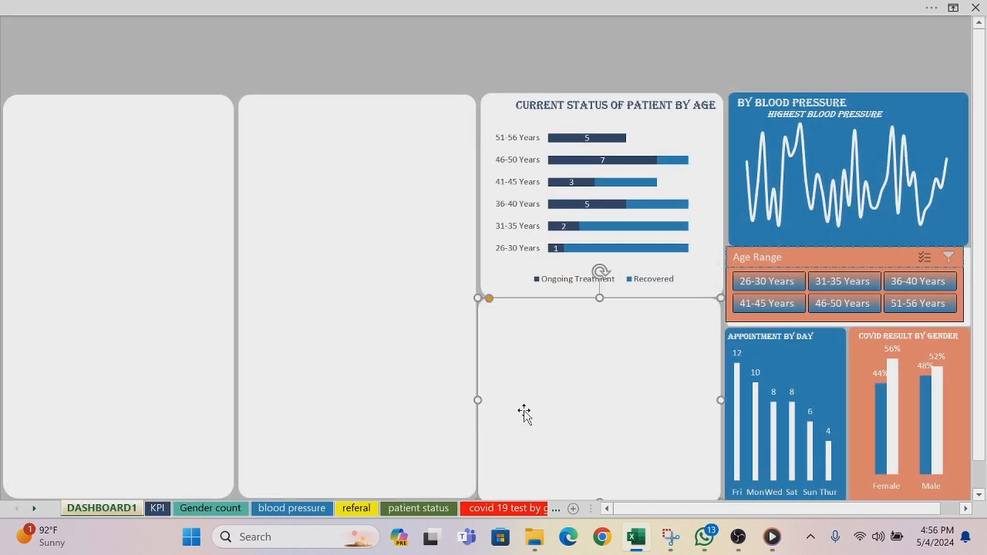
key("ctrl+v")
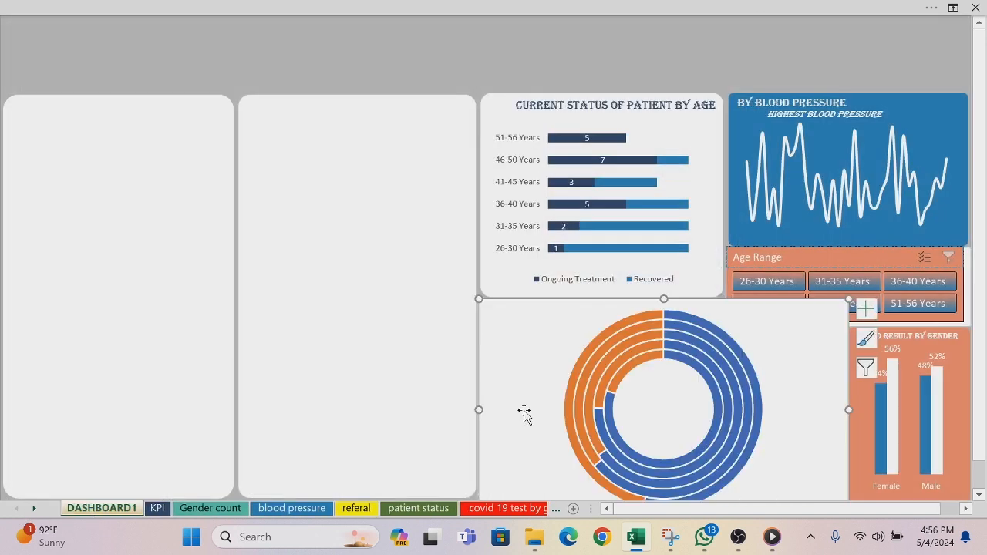
Step: Remove the fill and outline from the chart area of the pasted doughnut chart
right_click(550, 319)
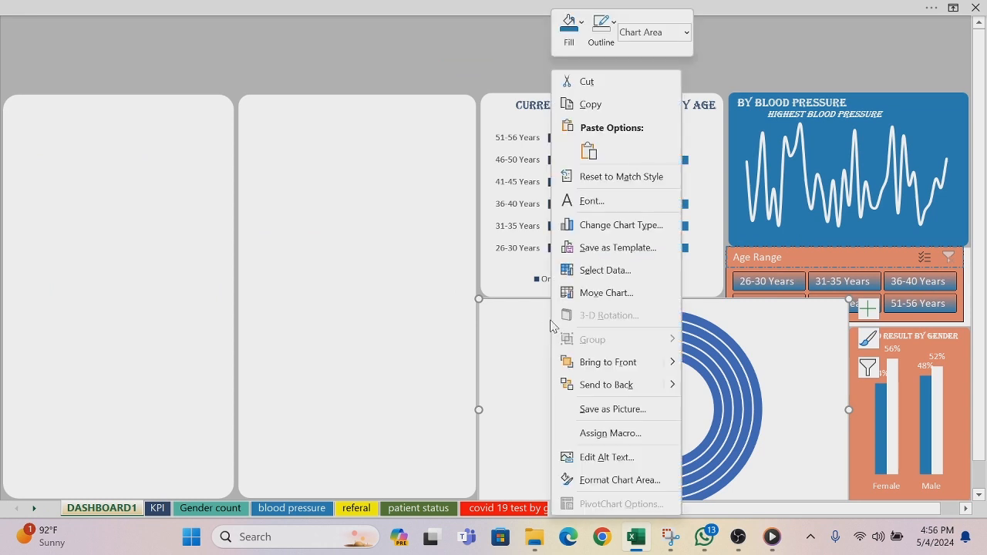
left_click(580, 25)
left_click(577, 283)
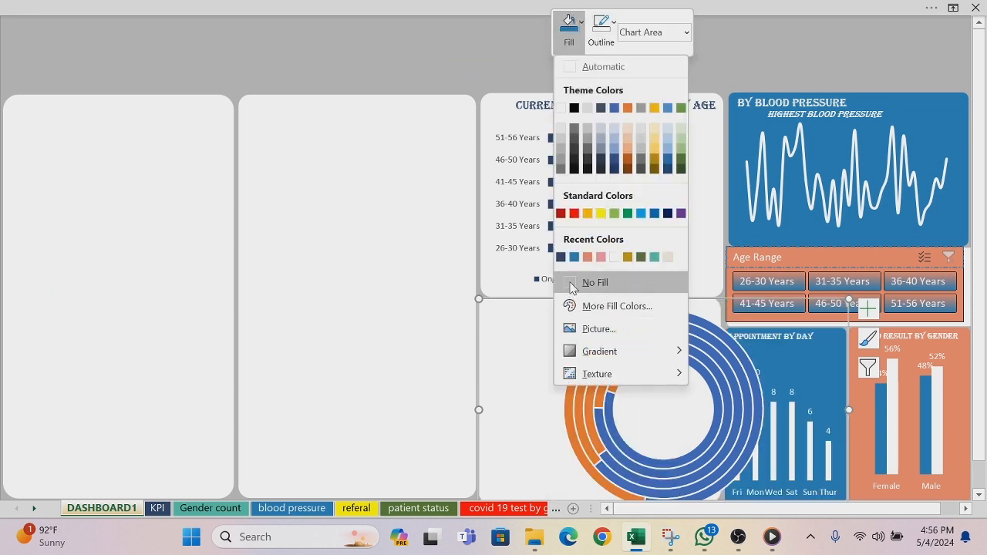
left_click(615, 24)
left_click(604, 285)
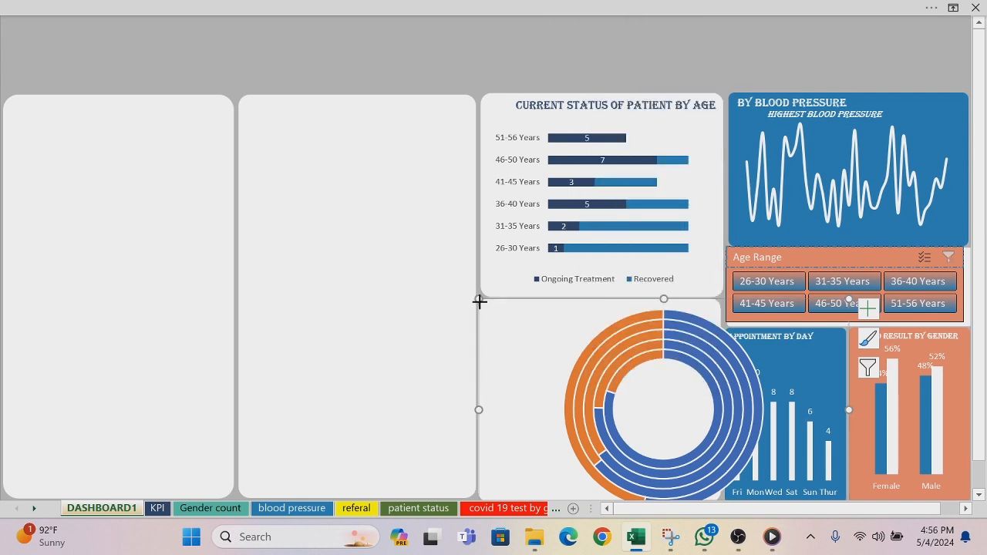
Step: Shrink the medical condition doughnut chart and position it inside the right half of the white panel below the patient status chart
left_click_drag(478, 300, 584, 340)
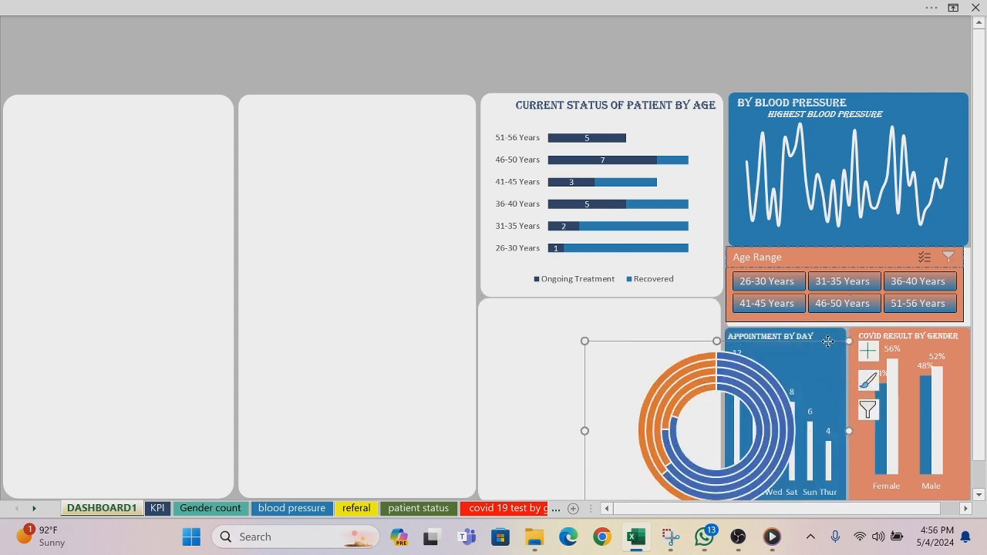
left_click_drag(826, 345, 748, 321)
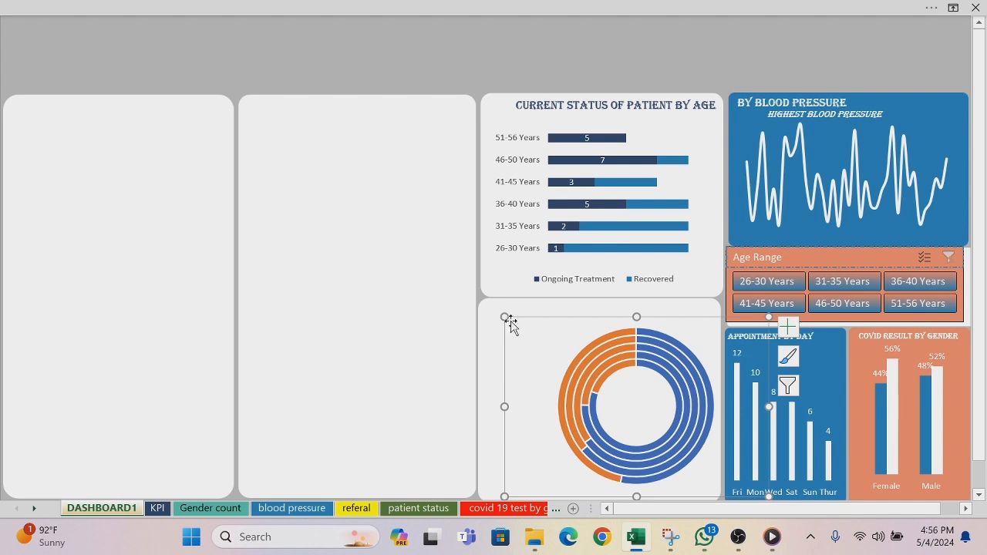
left_click_drag(504, 316, 583, 349)
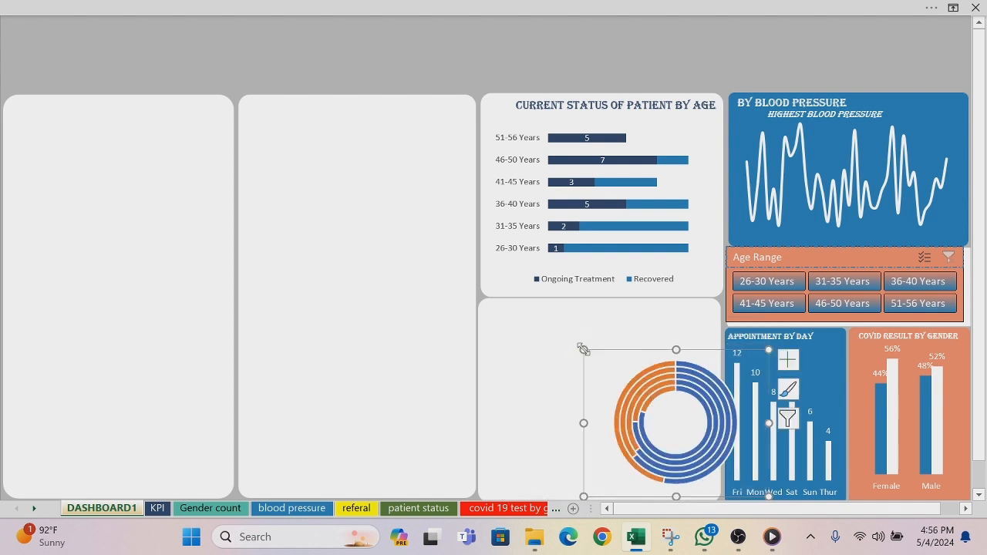
left_click(710, 498)
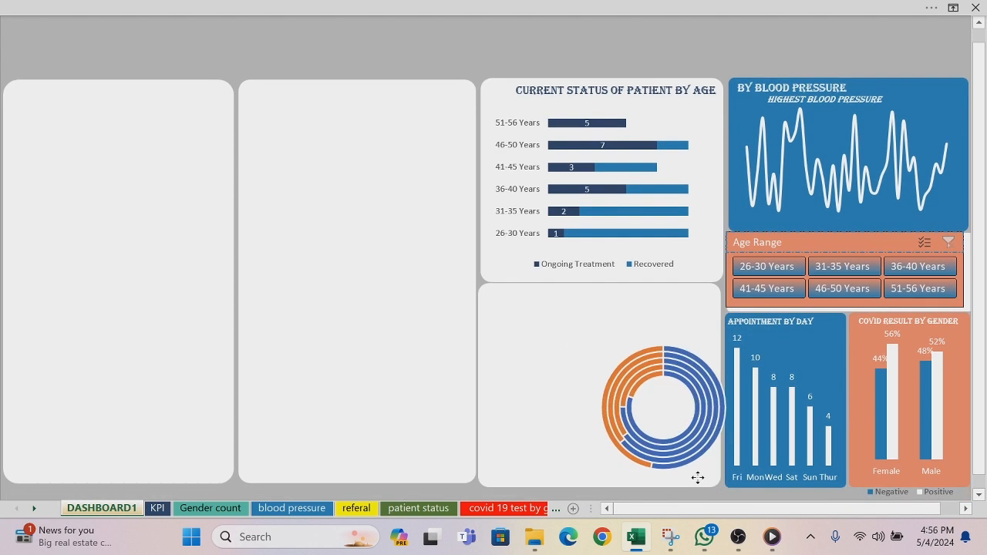
left_click(690, 455)
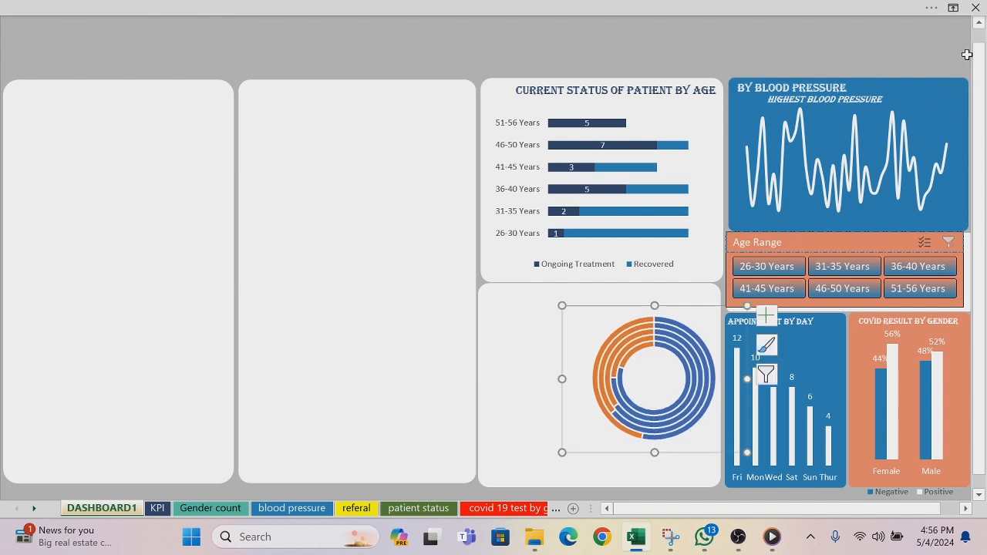
left_click(979, 26)
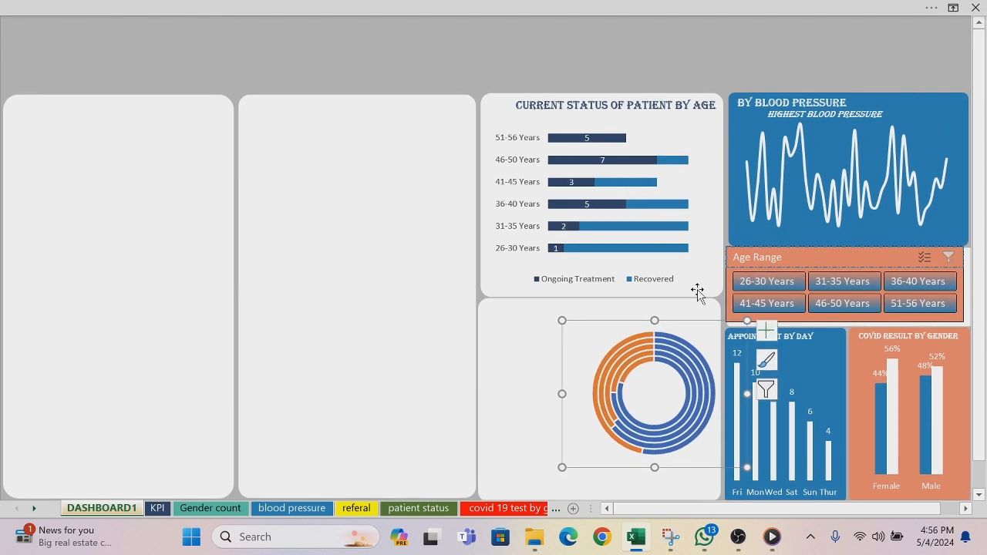
left_click_drag(564, 321, 549, 307)
left_click(502, 54)
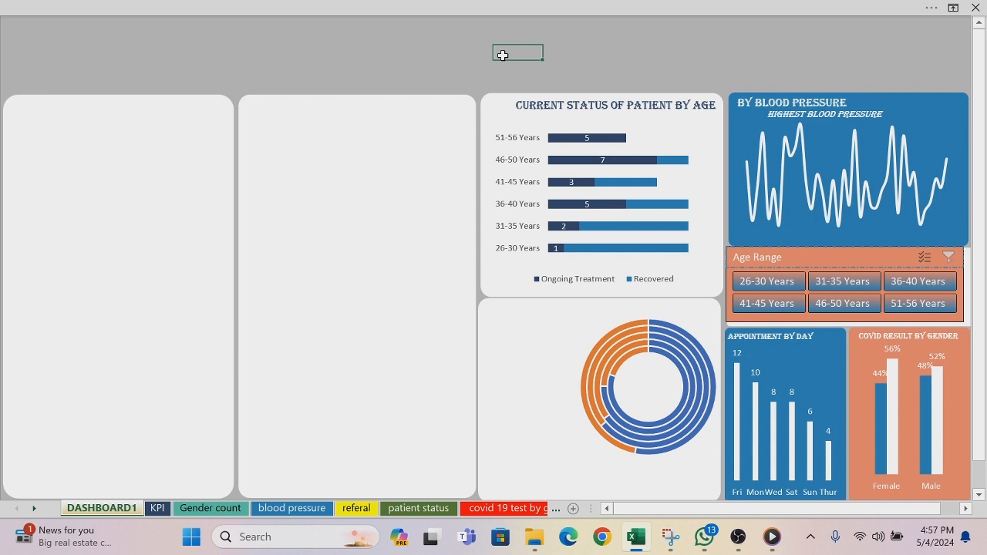
Step: Duplicate the BY BLOOD PRESSURE title onto the doughnut chart's panel and recolor the copy's text blue
left_click(794, 103)
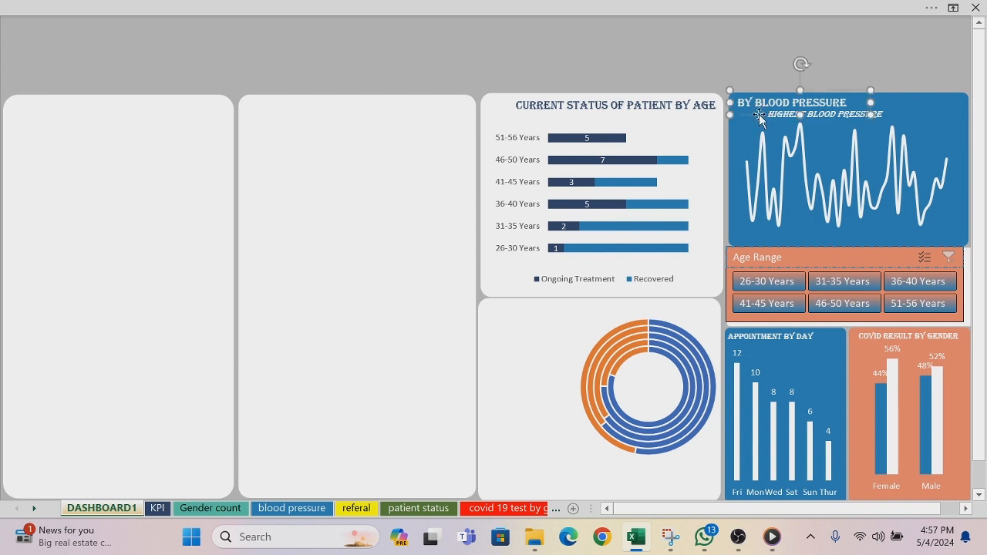
key("ctrl+d")
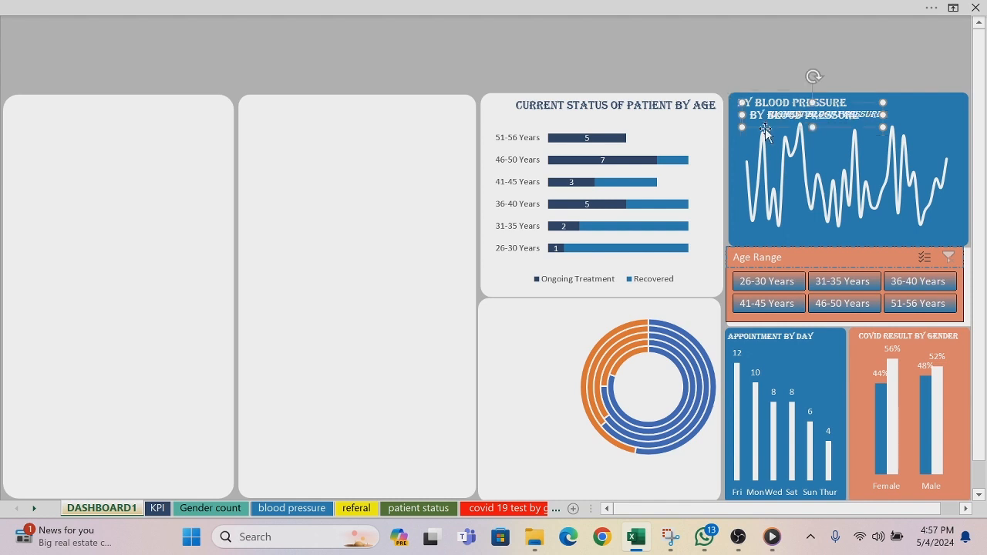
left_click_drag(767, 136, 521, 457)
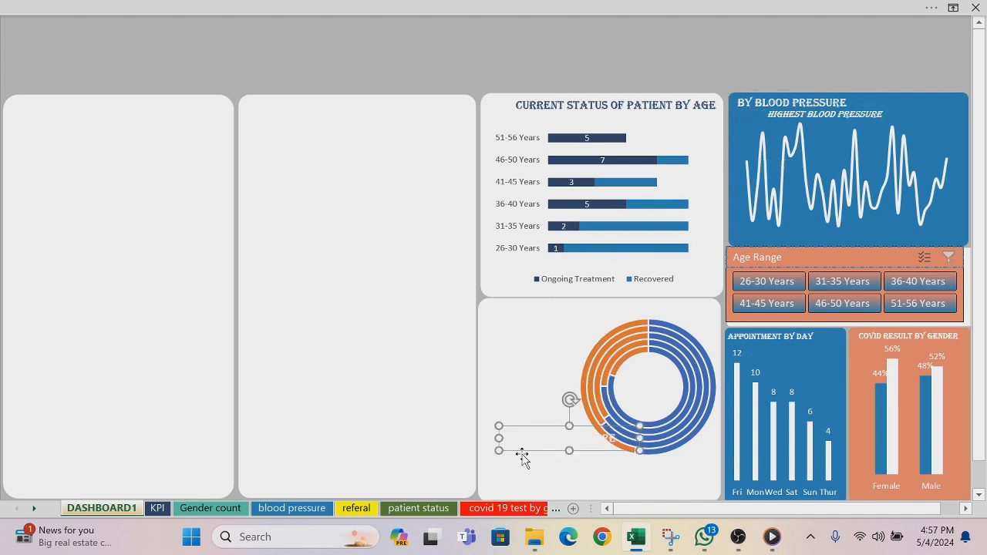
left_click_drag(617, 439, 512, 452)
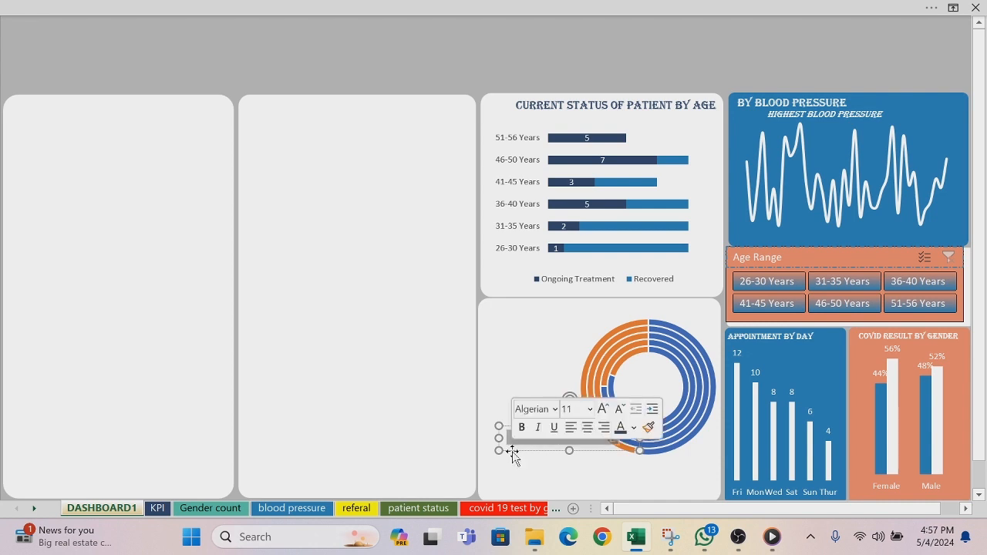
left_click(633, 428)
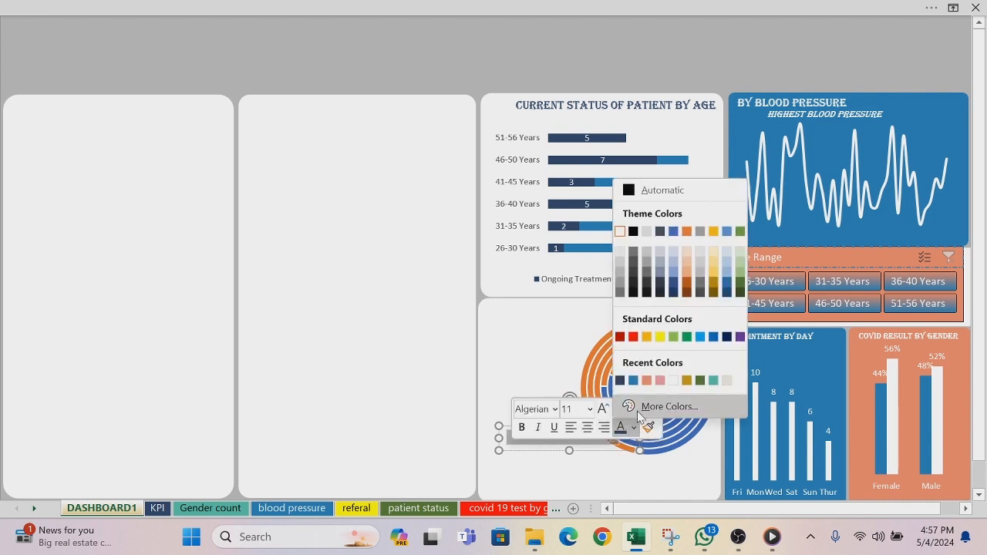
left_click(633, 380)
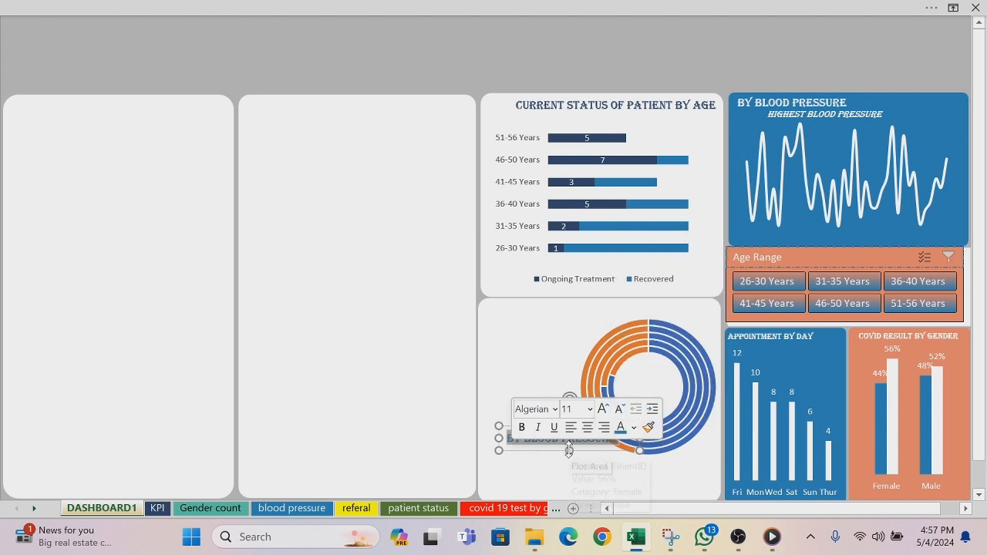
Step: Clear the copied text box and reshape it into a tall, narrow box in the empty space left of the doughnut
left_click_drag(568, 450, 568, 481)
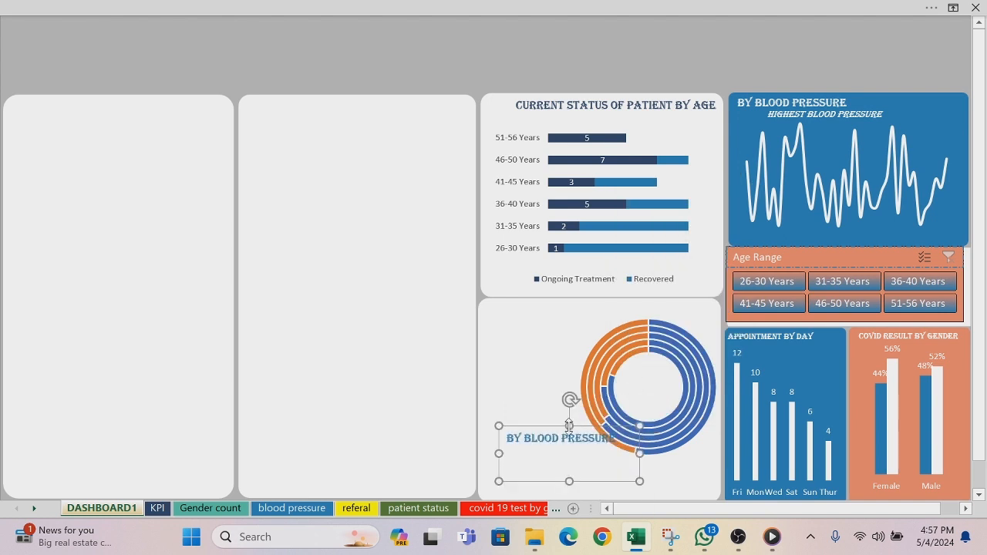
left_click_drag(569, 425, 529, 316)
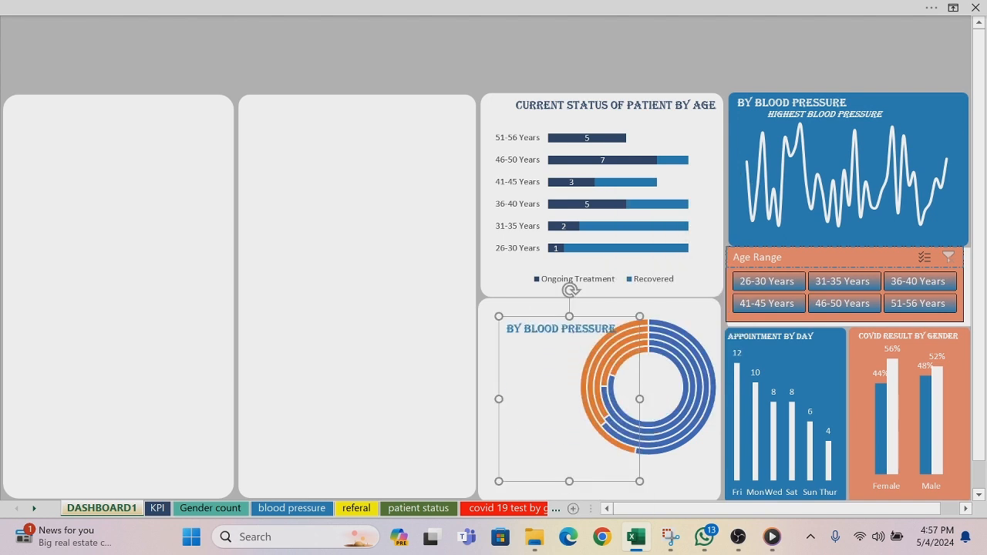
left_click(567, 486)
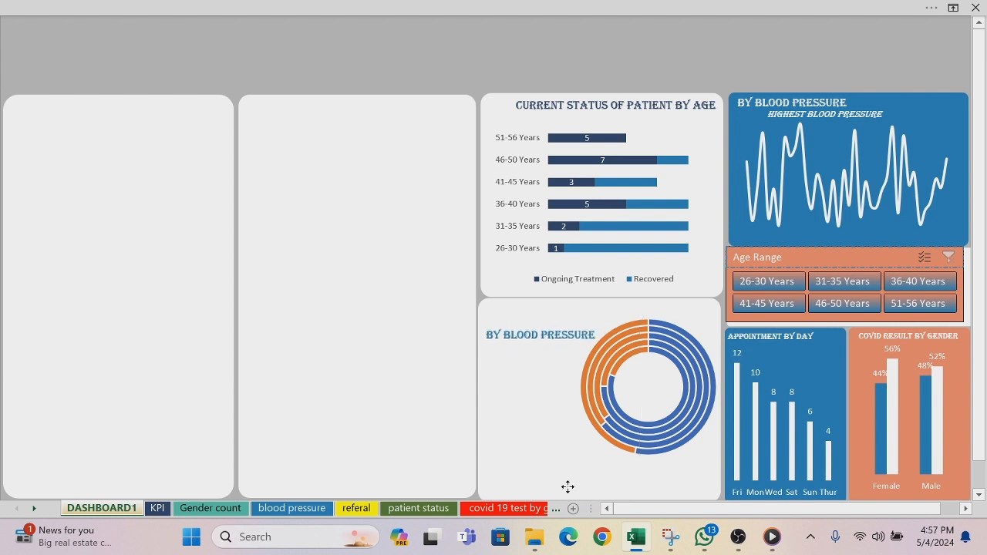
left_click_drag(567, 486, 562, 482)
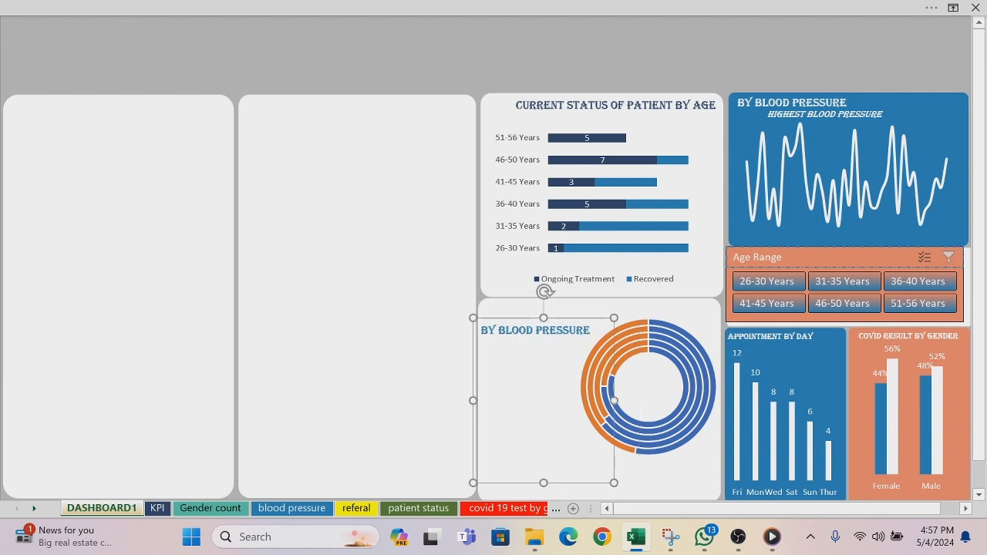
key("BackSpace")
key("BackSpace")
key("BackSpace")
key("BackSpace")
key("BackSpace")
key("BackSpace")
key("BackSpace")
key("BackSpace")
key("BackSpace")
key("BackSpace")
key("BackSpace")
key("BackSpace")
key("BackSpace")
key("BackSpace")
key("BackSpace")
key("BackSpace")
key("BackSpace")
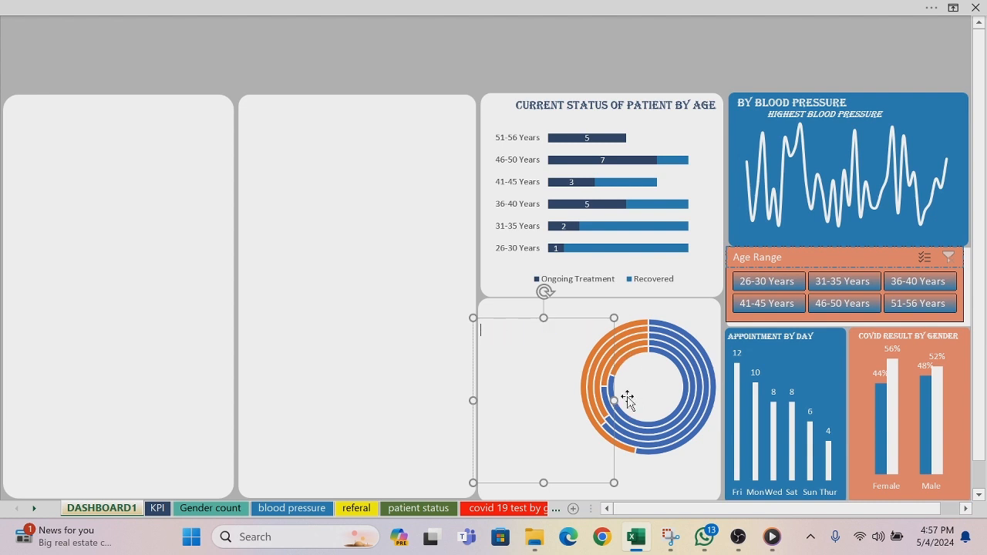
left_click_drag(614, 400, 560, 394)
key("Right")
key("Right")
key("Right")
key("Right")
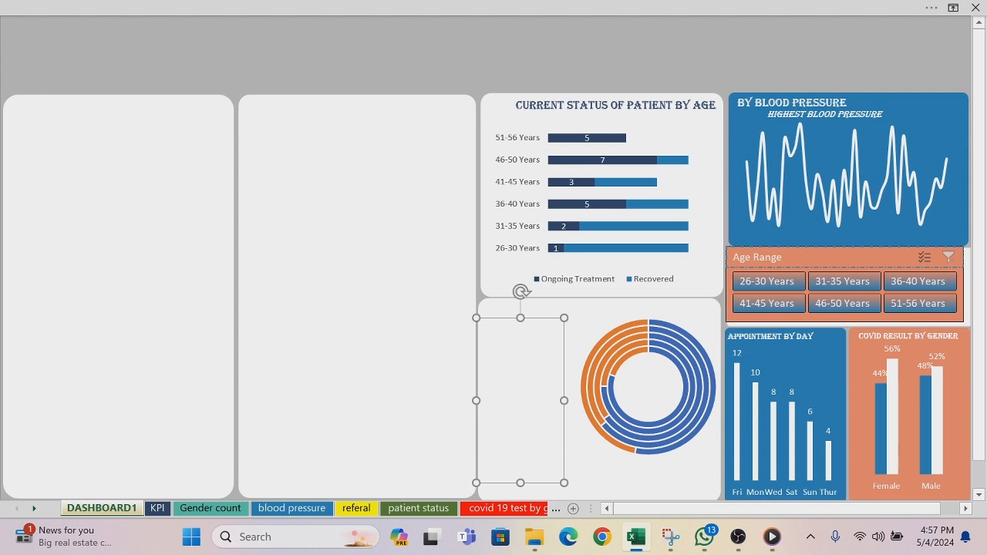
Step: Enter ARTHRITIS as the first condition label in the text box beside the doughnut
left_click(484, 330)
type("AR")
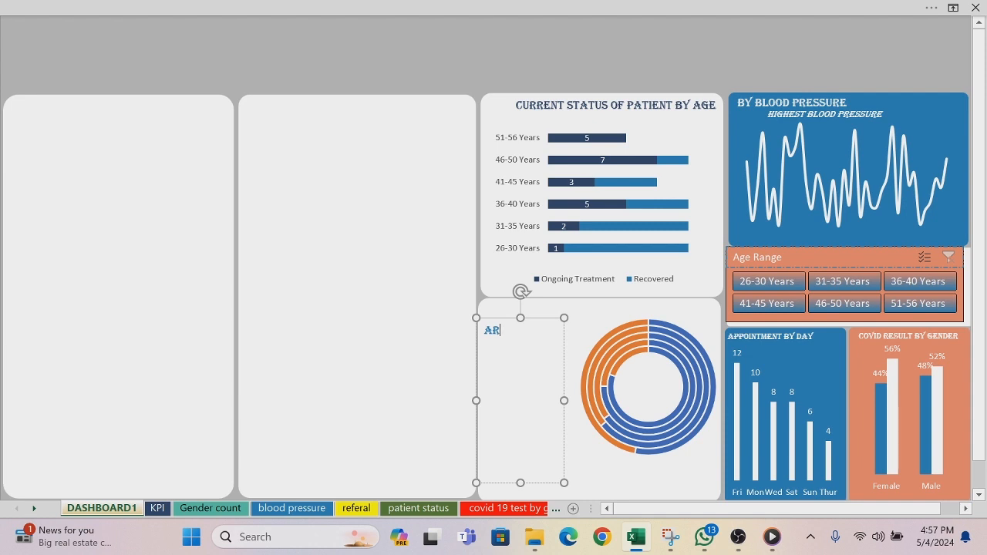
type("THR")
key("Delete")
type("ITIS")
key("BackSpace")
key("BackSpace")
key("BackSpace")
key("BackSpace")
key("BackSpace")
key("BackSpace")
key("BackSpace")
type("RTHRITIS")
key("Return")
Step: Add HYPERTENSION and MIGRAINE as the next labels in the condition list, separated by blank lines
type("HYP")
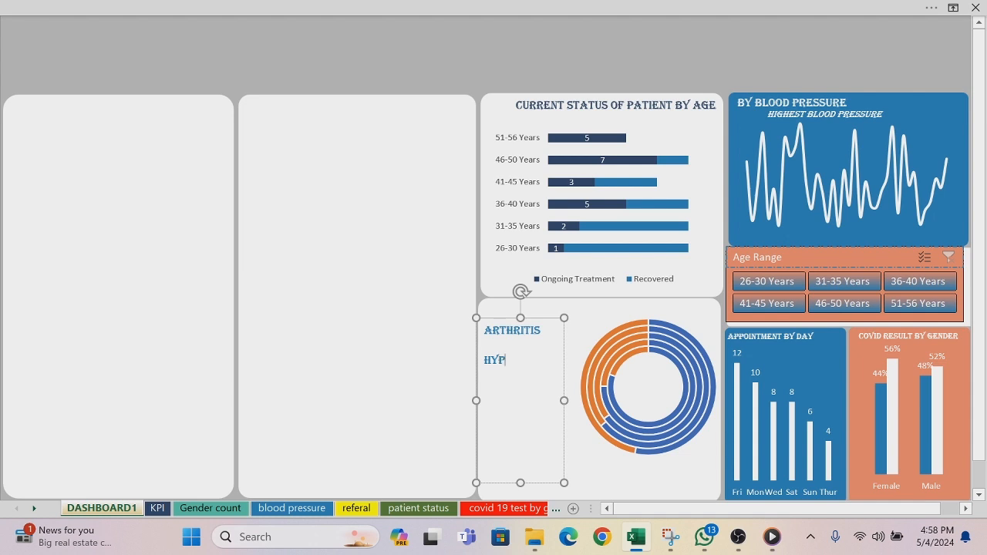
type("ERTENS")
type("ION  ")
type("M")
type("I")
type("G")
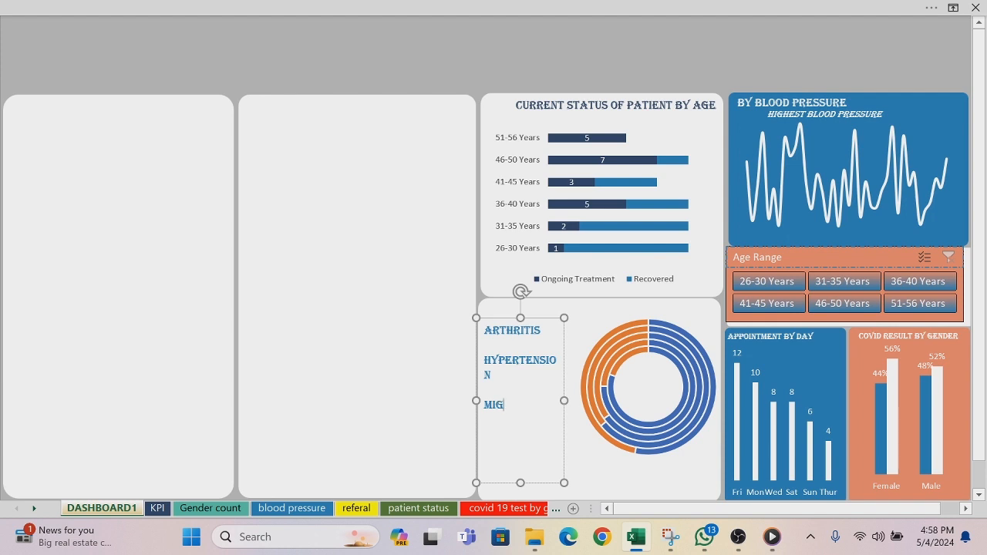
type("RAINR")
key("BackSpace")
type("E")
Step: Complete the condition list with the labels ALLERGIES and FLU
type("ALL")
type("E")
type("RGI")
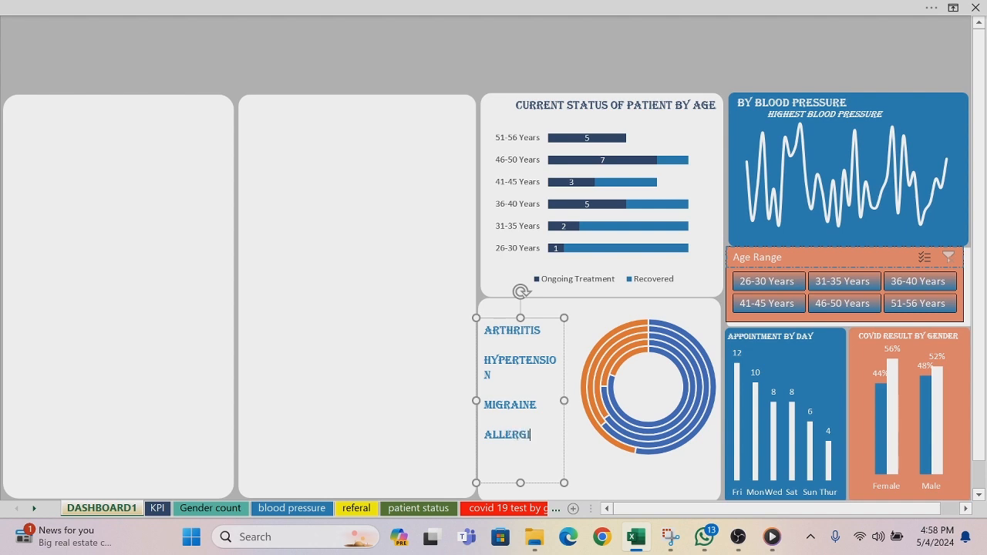
type("ES")
key("Return")
type("FLU")
Step: Set the condition list's font size to 9 and move its text box slightly lower beside the doughnut
left_click_drag(505, 465, 486, 333)
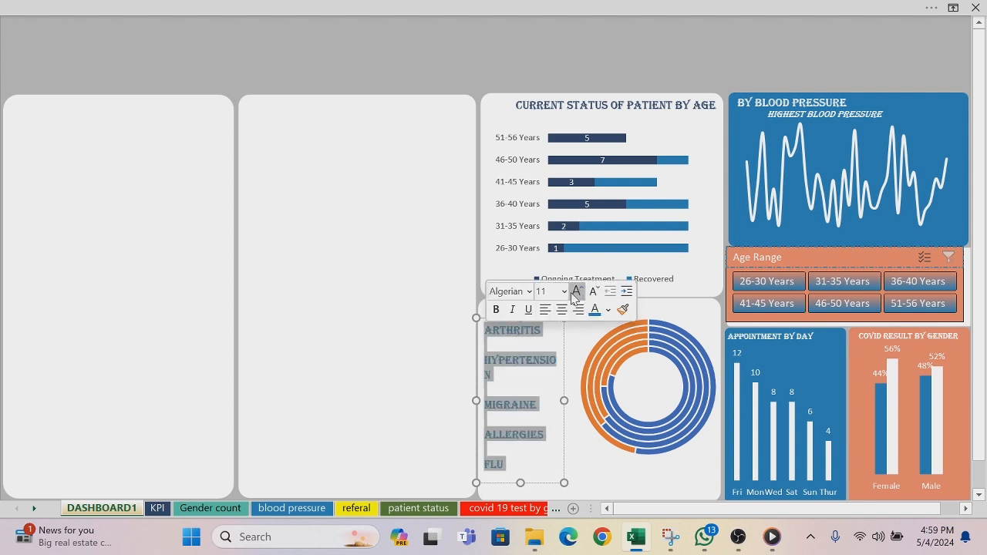
left_click(563, 291)
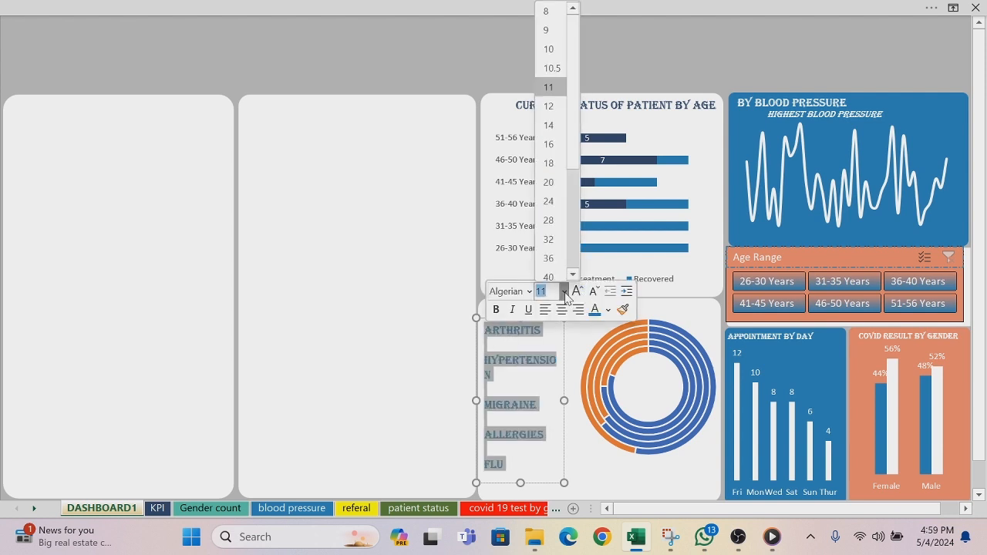
left_click(551, 29)
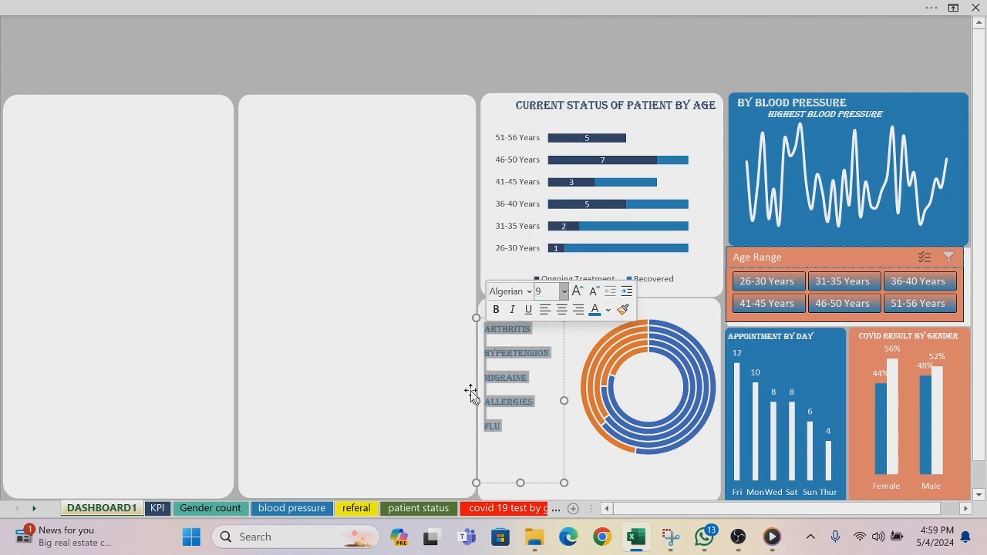
left_click(414, 378)
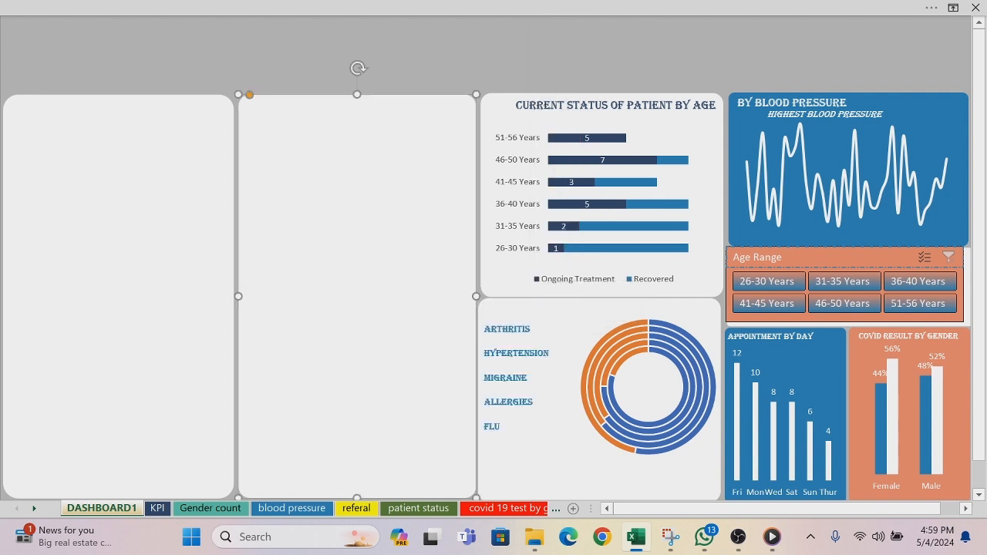
left_click(513, 329)
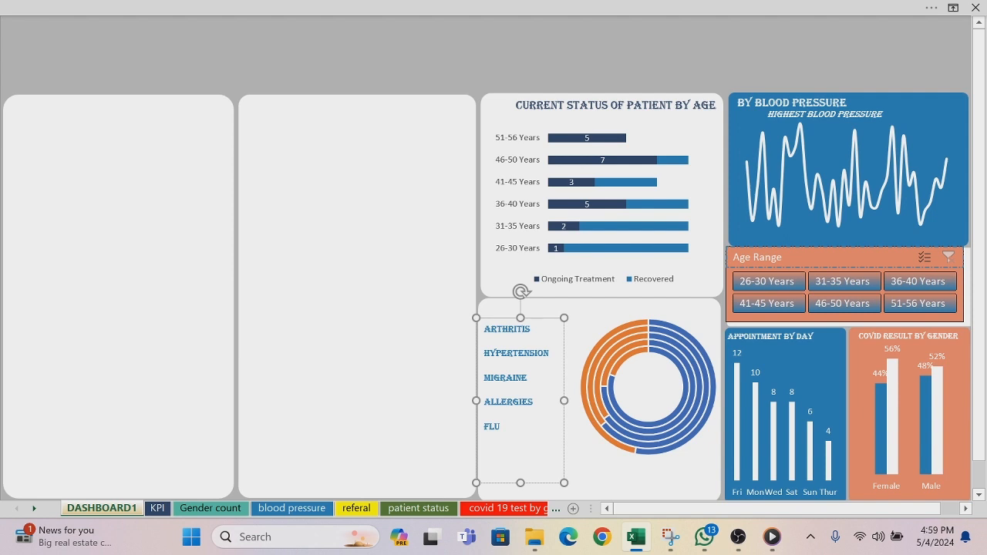
left_click_drag(539, 319, 532, 344)
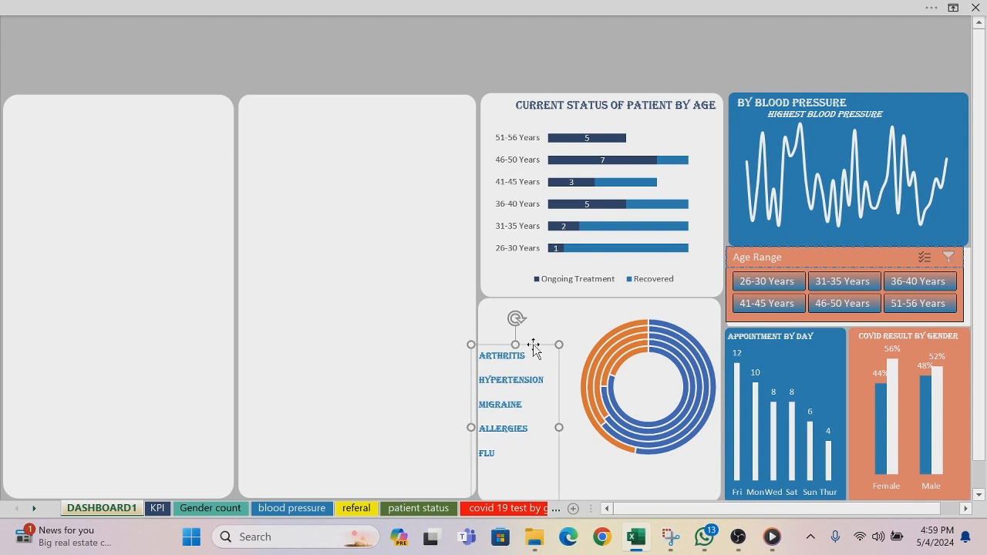
left_click(446, 82)
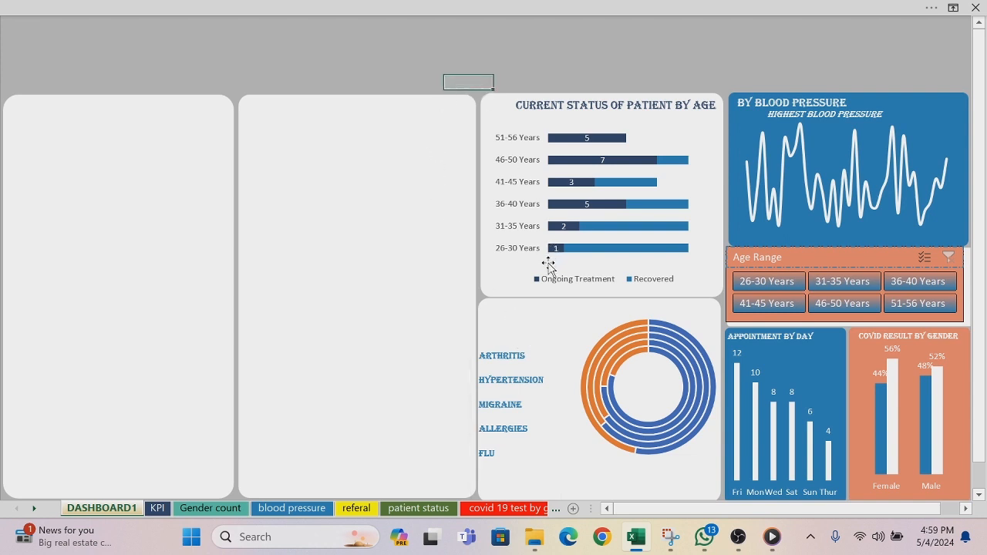
Step: Place another copy of the BY BLOOD PRESSURE title over the lower part of the patient status chart and color its text dark navy
left_click(802, 97)
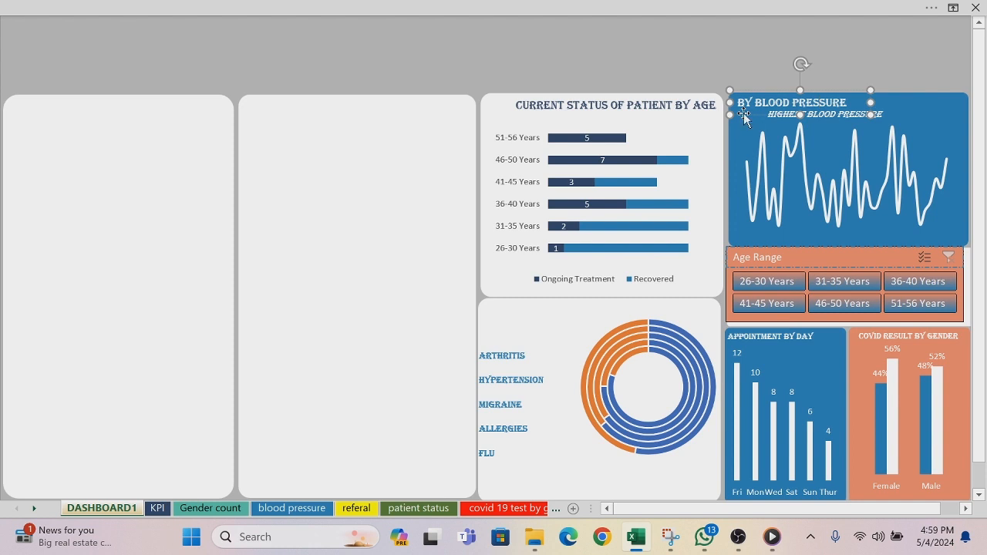
left_click_drag(746, 119, 581, 263)
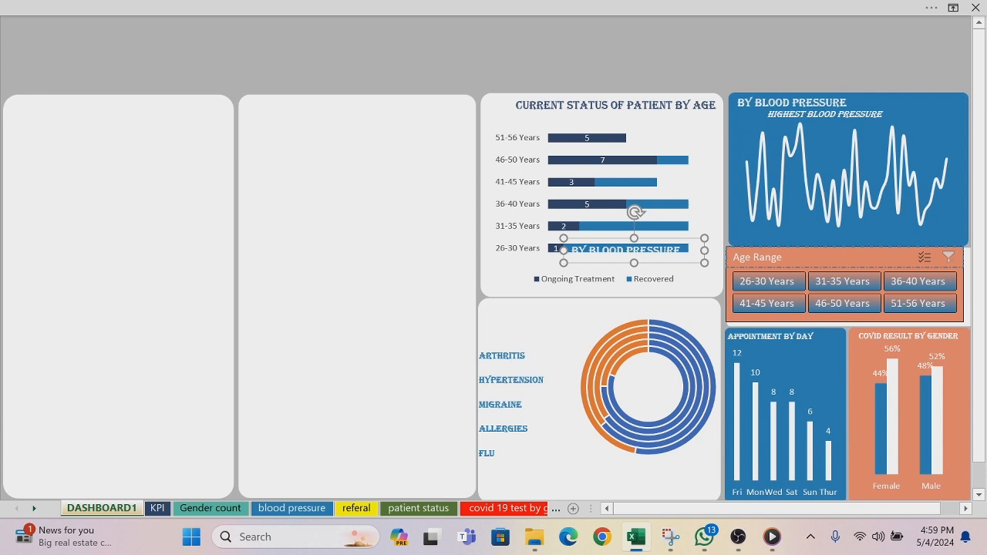
left_click_drag(681, 250, 573, 253)
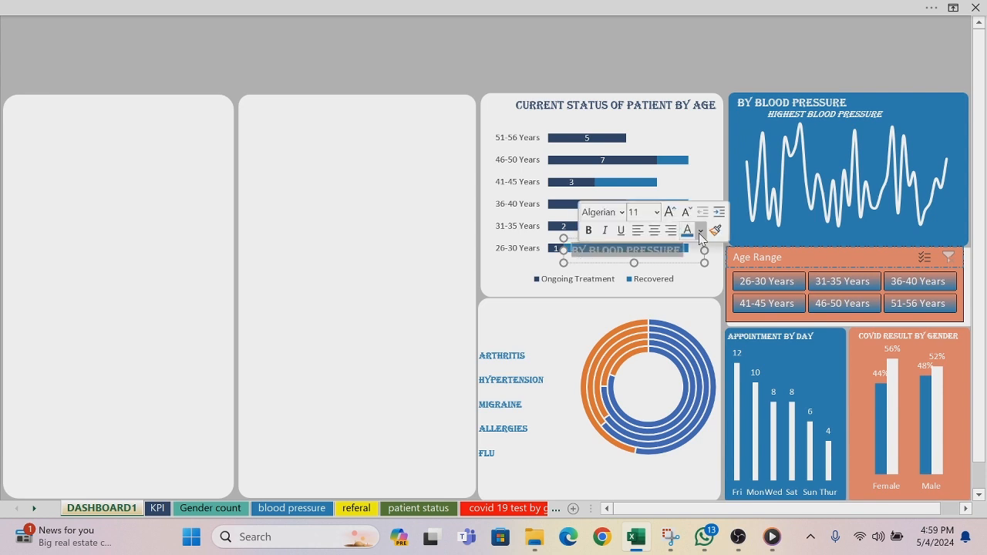
left_click(700, 232)
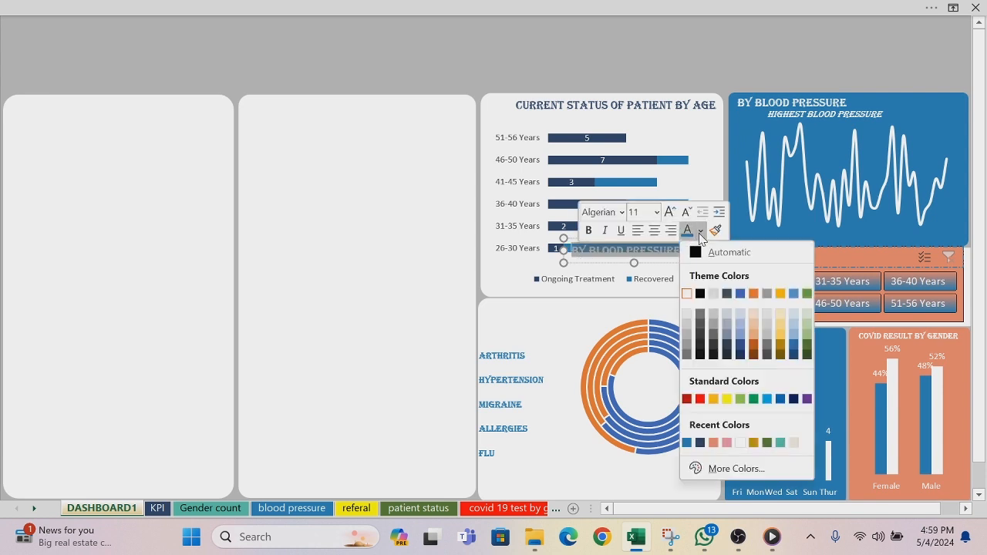
left_click(700, 442)
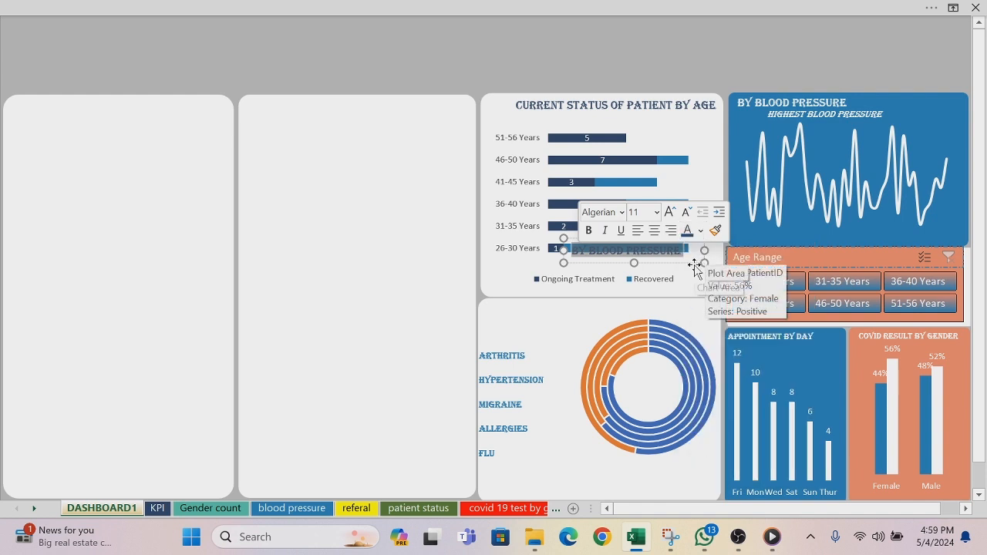
Step: Move the copied BY BLOOD PRESSURE title above the doughnut chart and change its text to BY MEDICAL CONDITION
left_click_drag(694, 266, 633, 322)
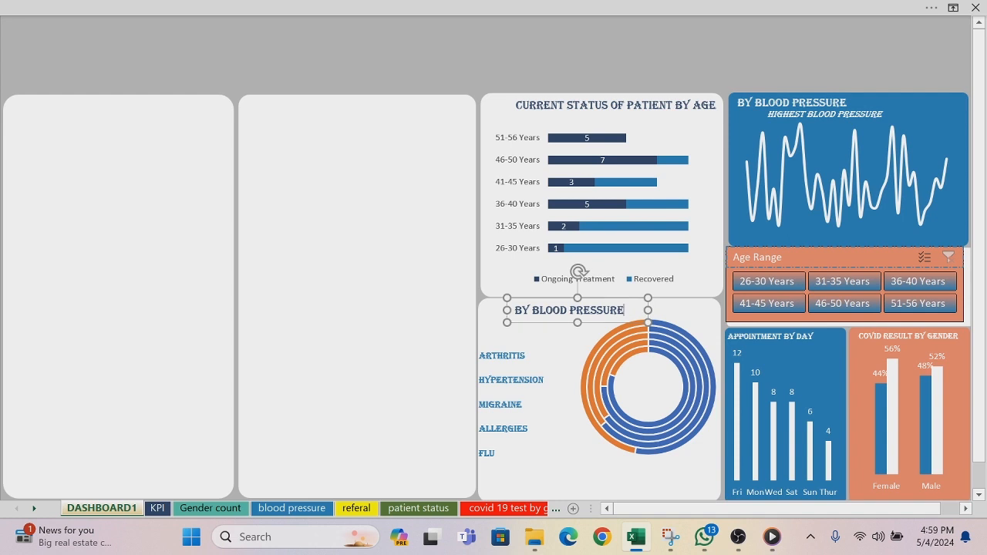
key("BackSpace")
key("BackSpace")
key("BackSpace")
key("BackSpace")
key("BackSpace")
key("BackSpace")
key("BackSpace")
key("BackSpace")
key("BackSpace")
key("BackSpace")
key("BackSpace")
key("BackSpace")
key("BackSpace")
key("BackSpace")
key("BackSpace")
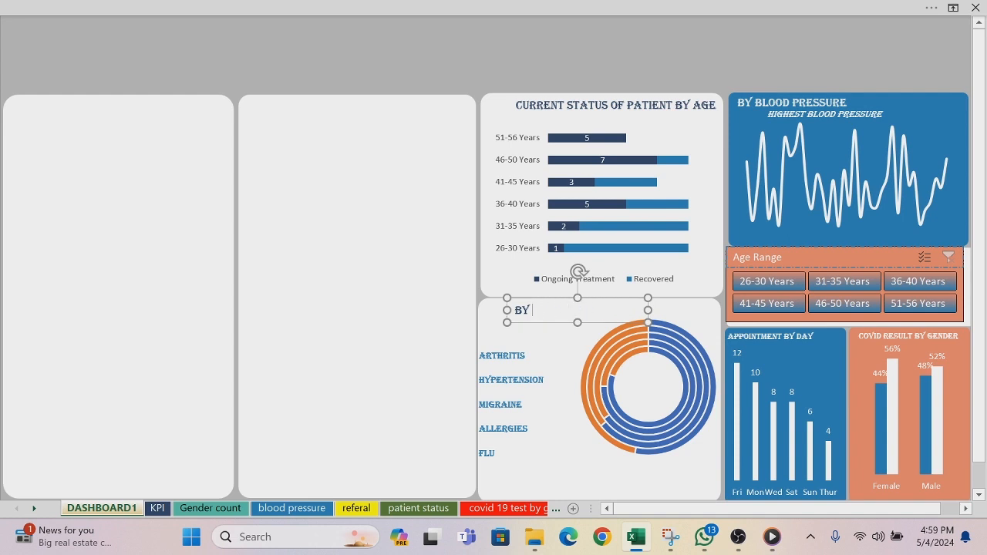
type("MEDICAL CON")
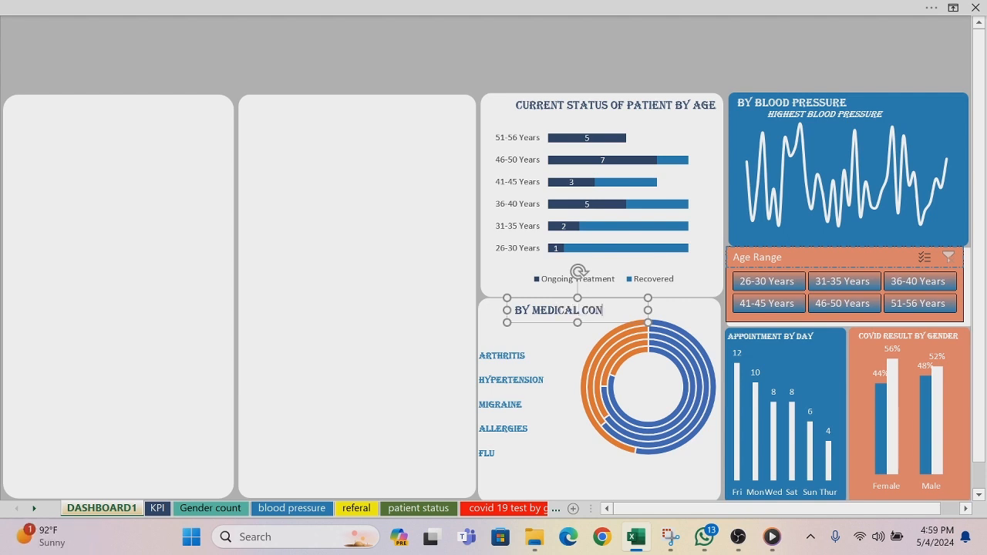
type("DITION")
left_click_drag(547, 323, 542, 322)
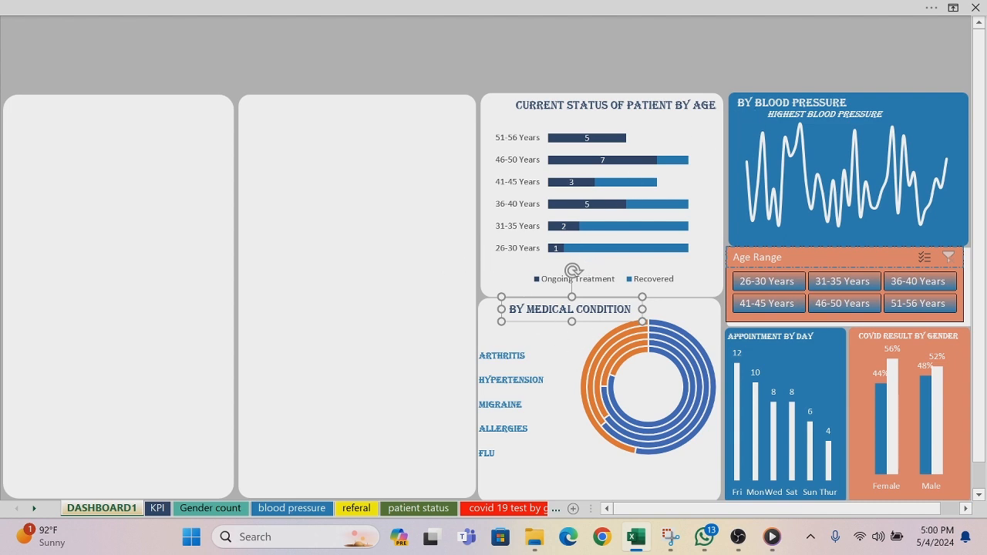
Step: Duplicate the empty text box beside the HIGHEST BLOOD PRESSURE subtitle and place the copy beside the ARTHRITIS label
left_click(917, 114)
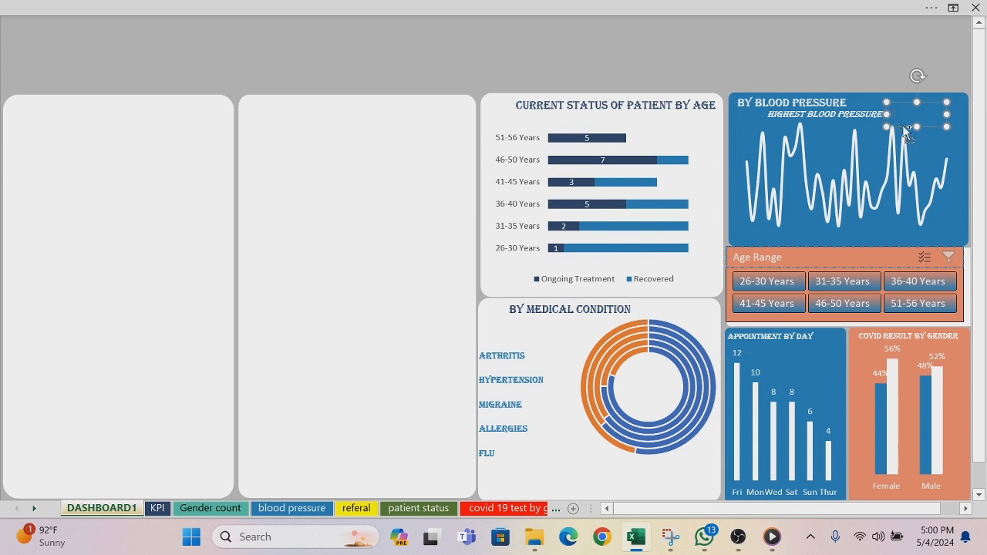
key("ctrl+d")
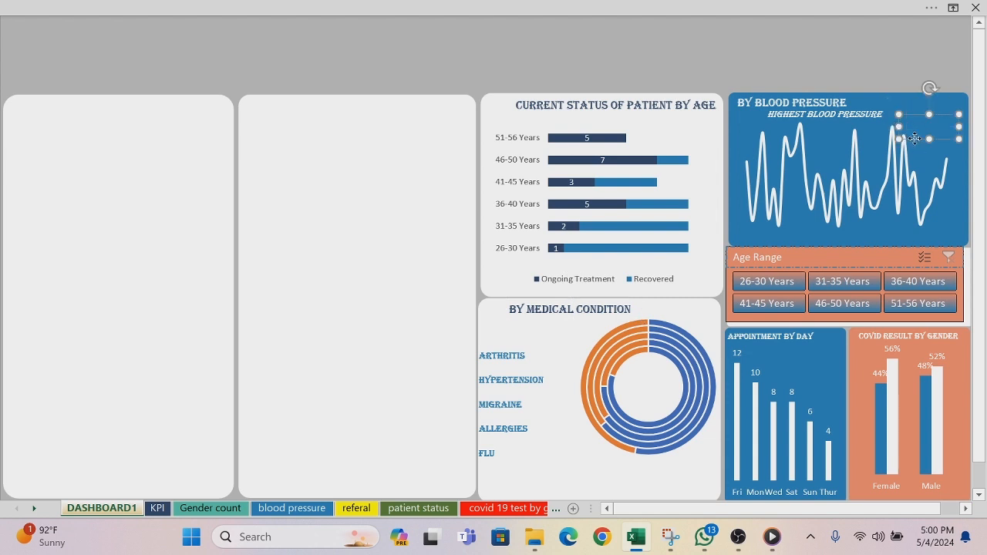
left_click_drag(914, 138, 546, 366)
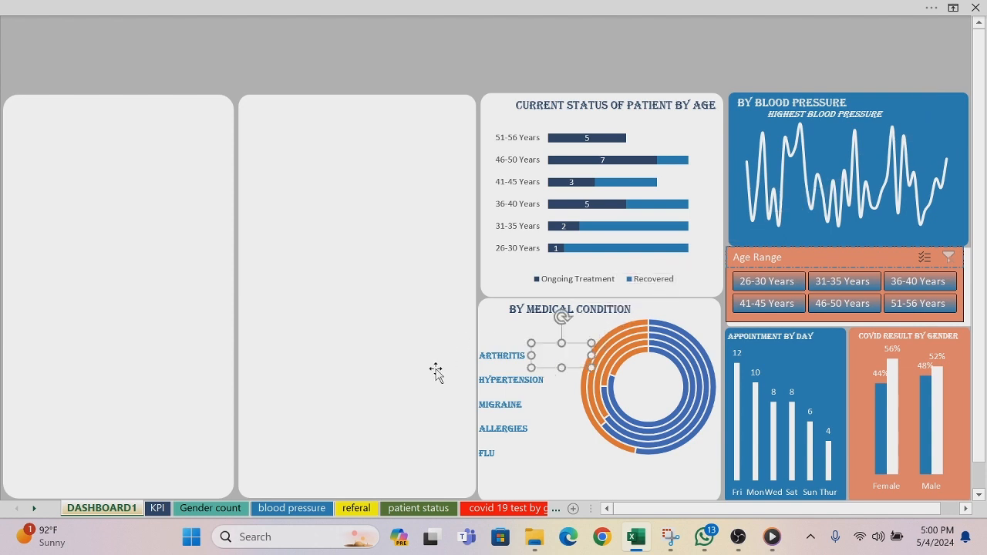
Step: Show the formula bar in the workbook window
left_click(657, 12)
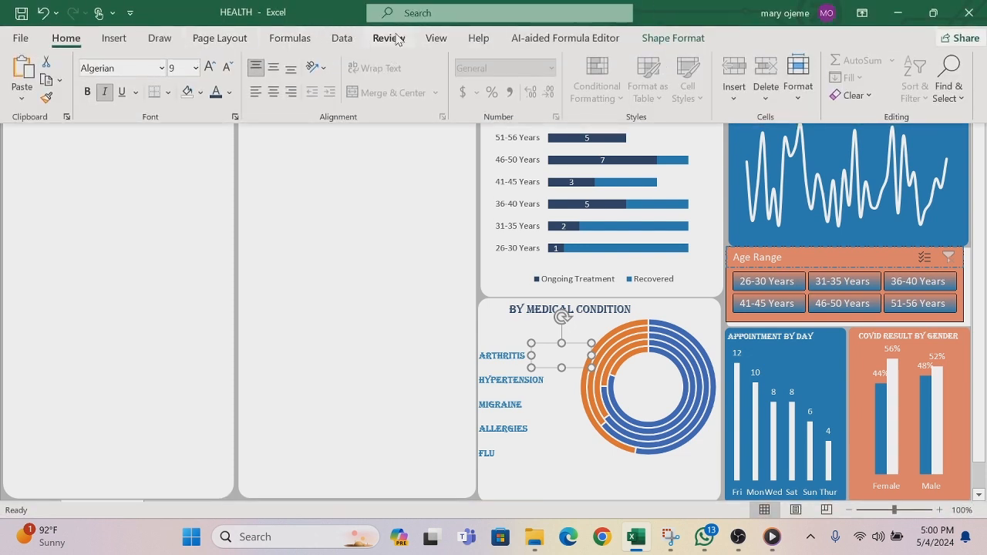
left_click(437, 40)
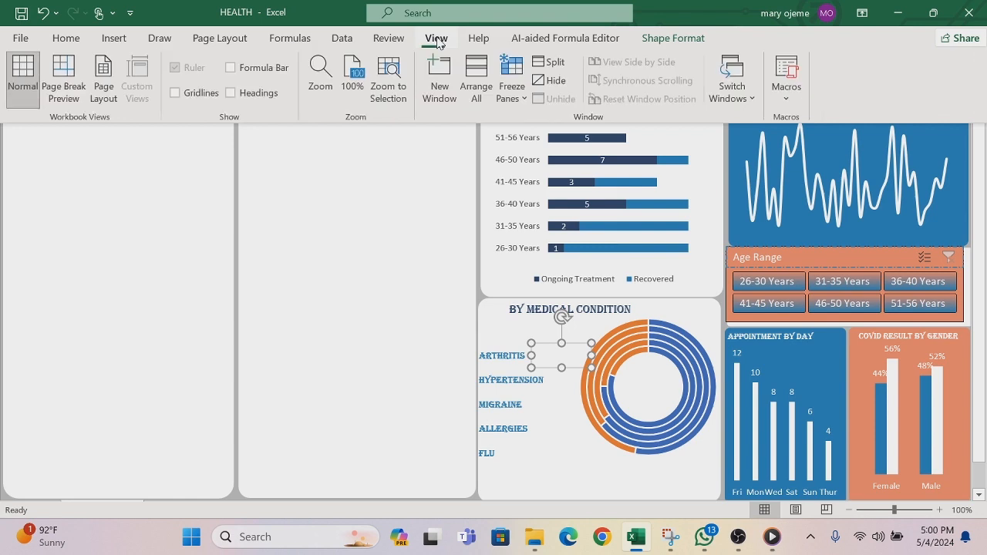
left_click(230, 69)
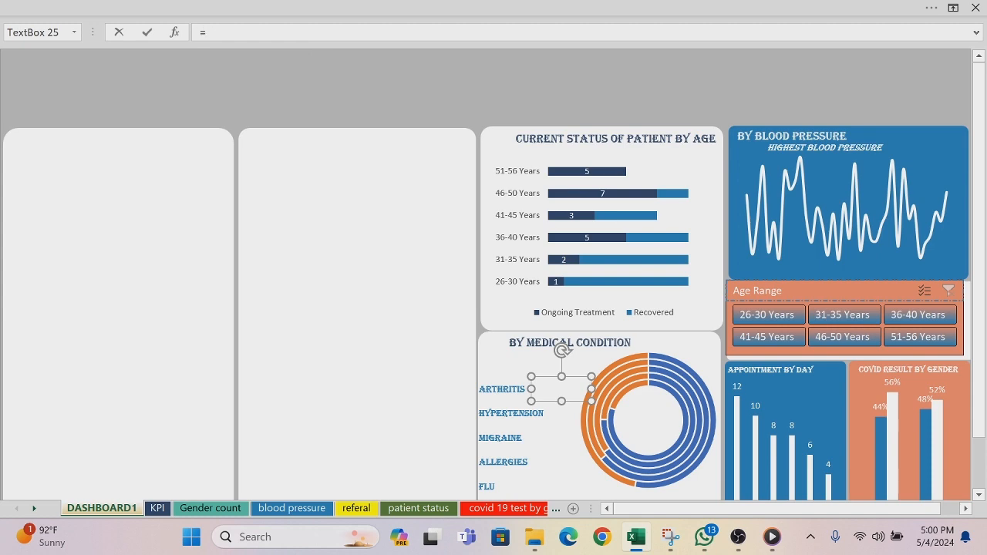
Step: Link the text box beside ARTHRITIS to cell E15 of the medical condition by age sheet
left_click(555, 509)
left_click(555, 509)
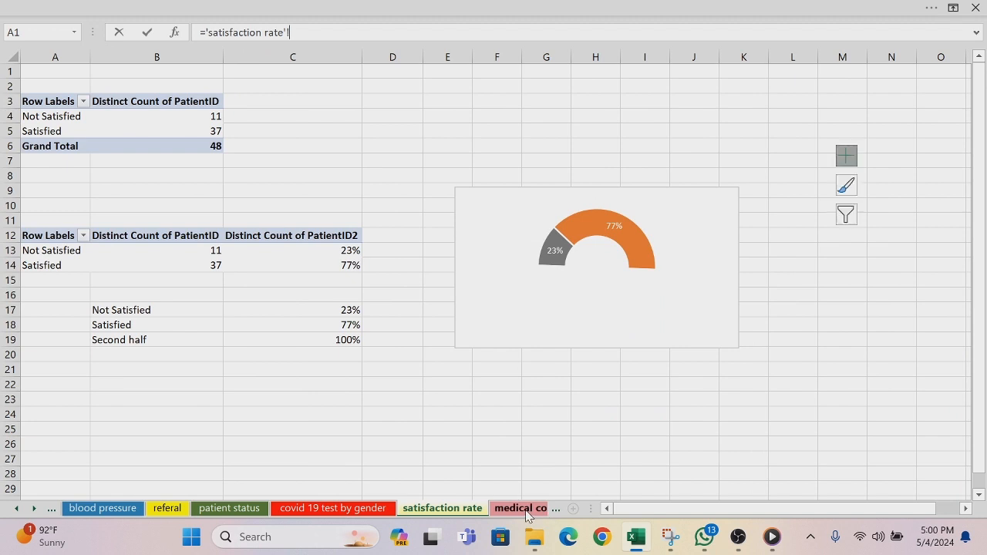
left_click(526, 511)
left_click(328, 281)
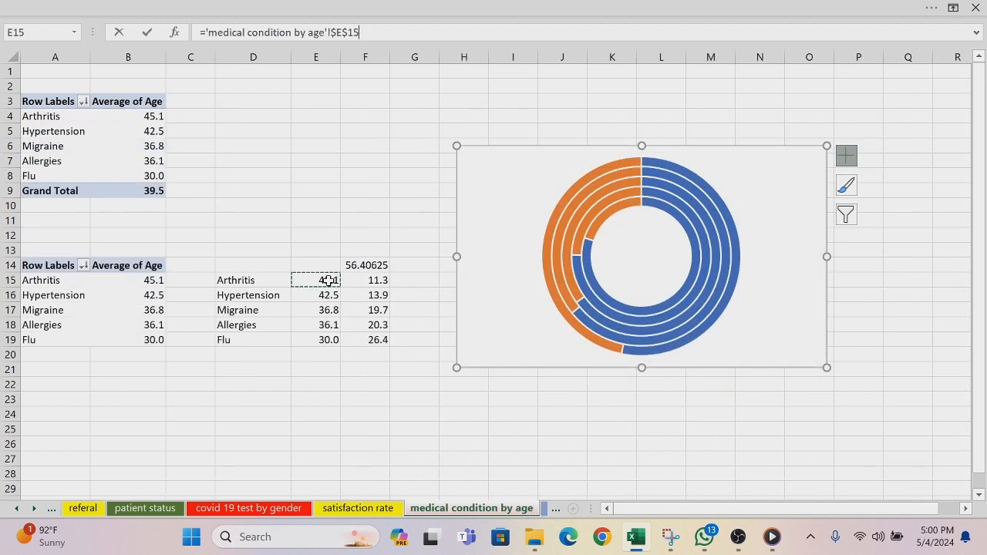
key("Return")
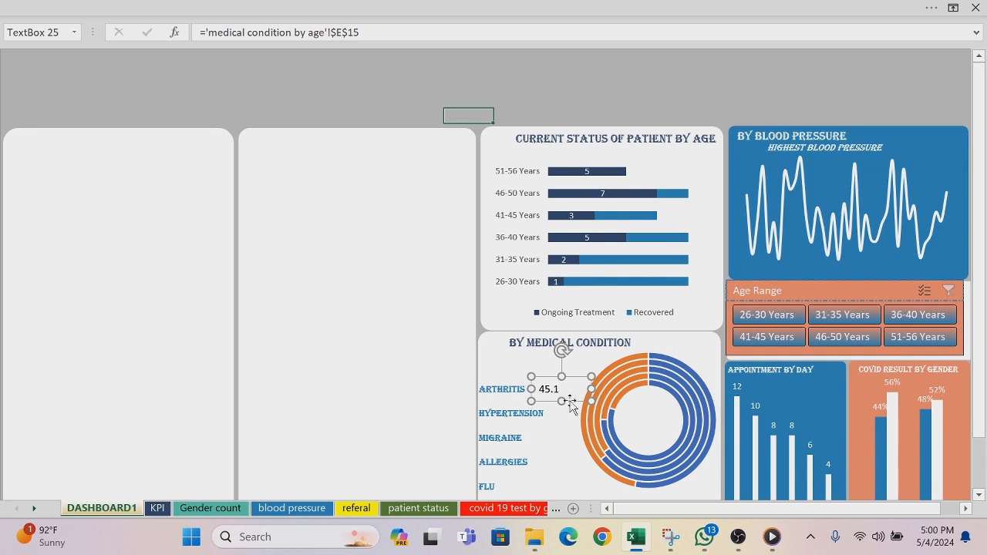
Step: Duplicate the ARTHRITIS value box and place the copy beside the HYPERTENSION label
left_click(571, 401, "ctrl")
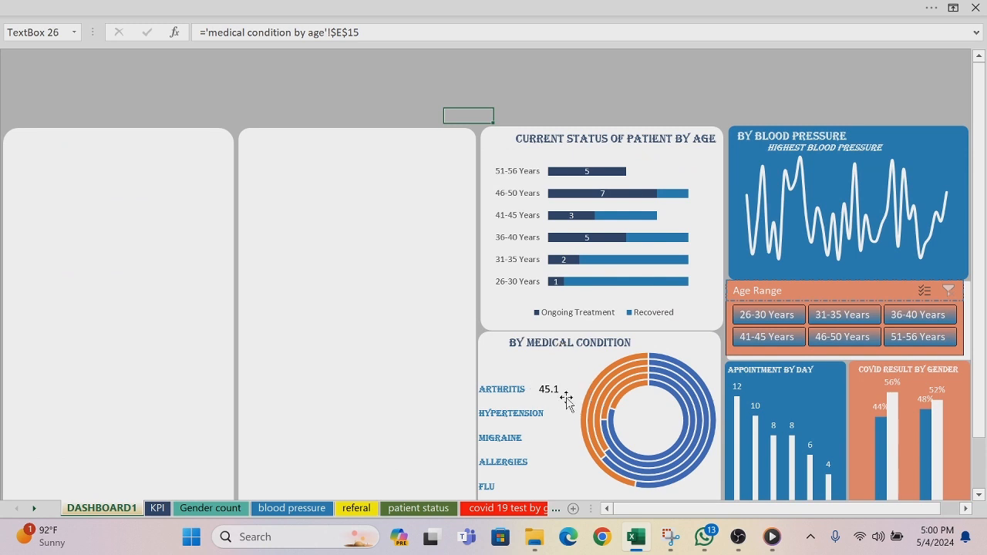
left_click(558, 390)
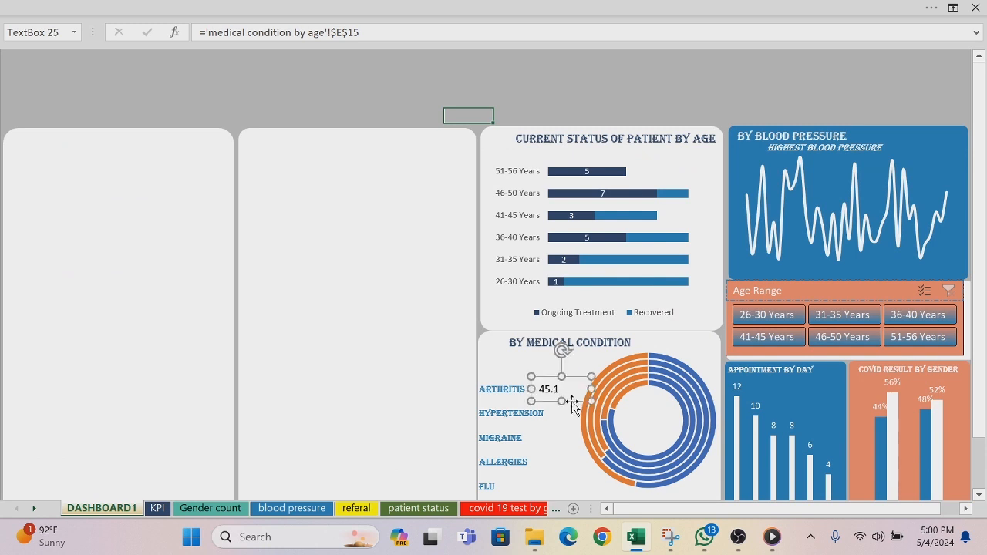
key("ctrl+d")
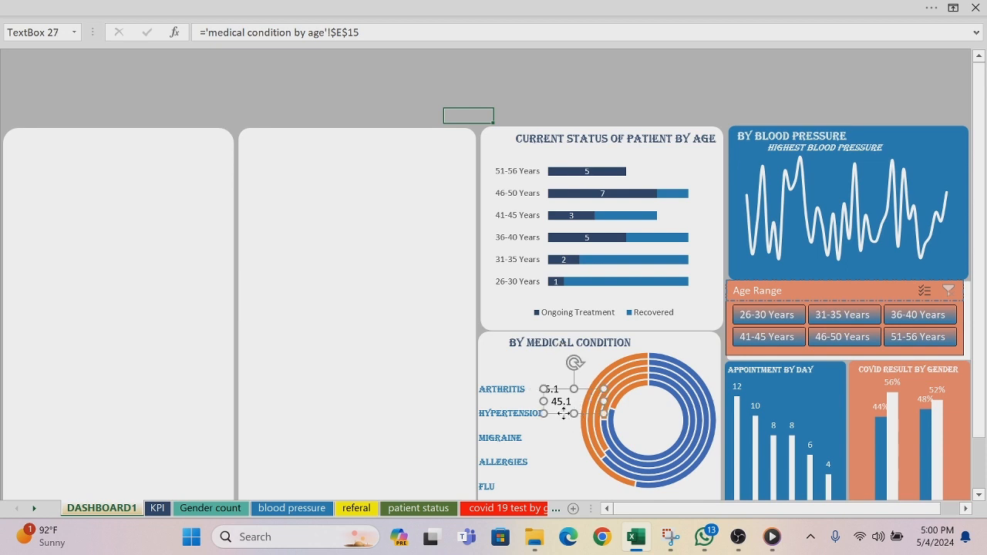
left_click_drag(563, 414, 561, 427)
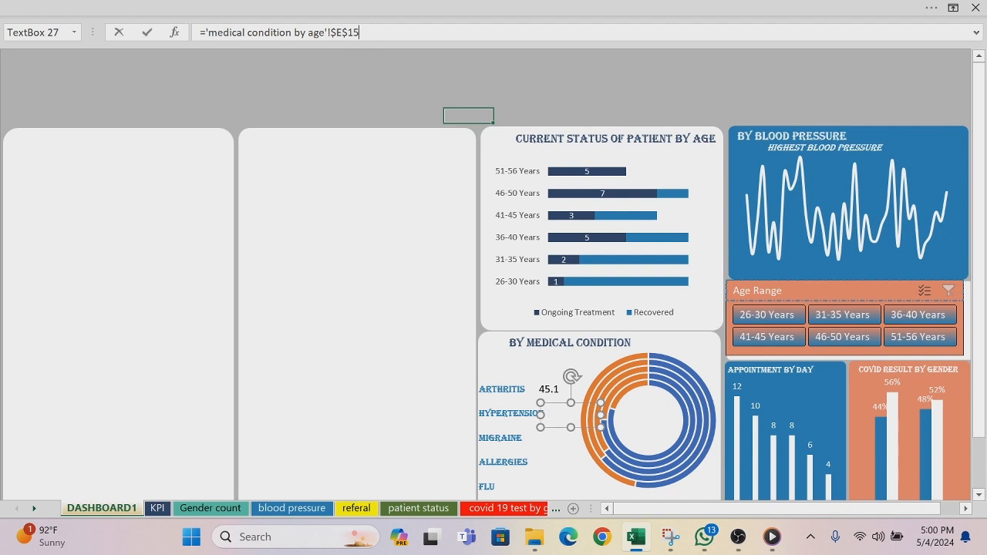
Step: Replace the HYPERTENSION value box's link with cell E16 of the medical condition by age sheet
key("BackSpace")
key("BackSpace")
key("BackSpace")
key("BackSpace")
key("BackSpace")
key("BackSpace")
key("BackSpace")
key("BackSpace")
key("BackSpace")
key("BackSpace")
key("BackSpace")
key("BackSpace")
key("BackSpace")
key("BackSpace")
key("BackSpace")
key("BackSpace")
key("BackSpace")
key("BackSpace")
key("BackSpace")
key("BackSpace")
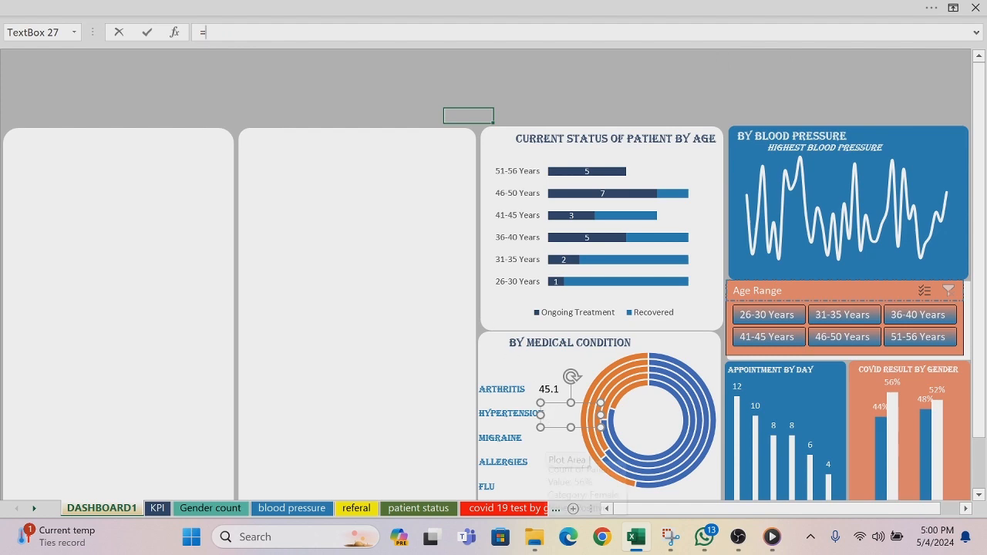
left_click(555, 510)
left_click(555, 510)
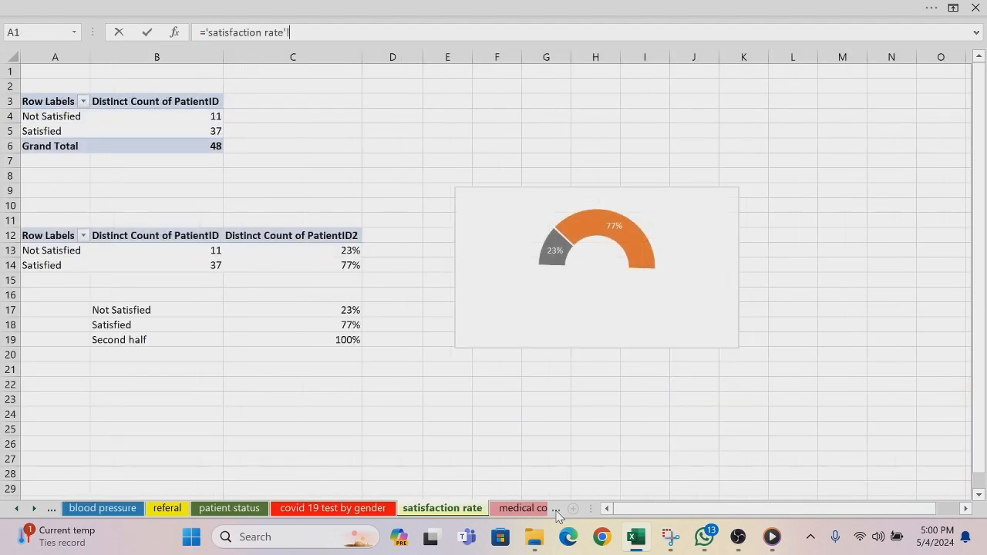
left_click(538, 511)
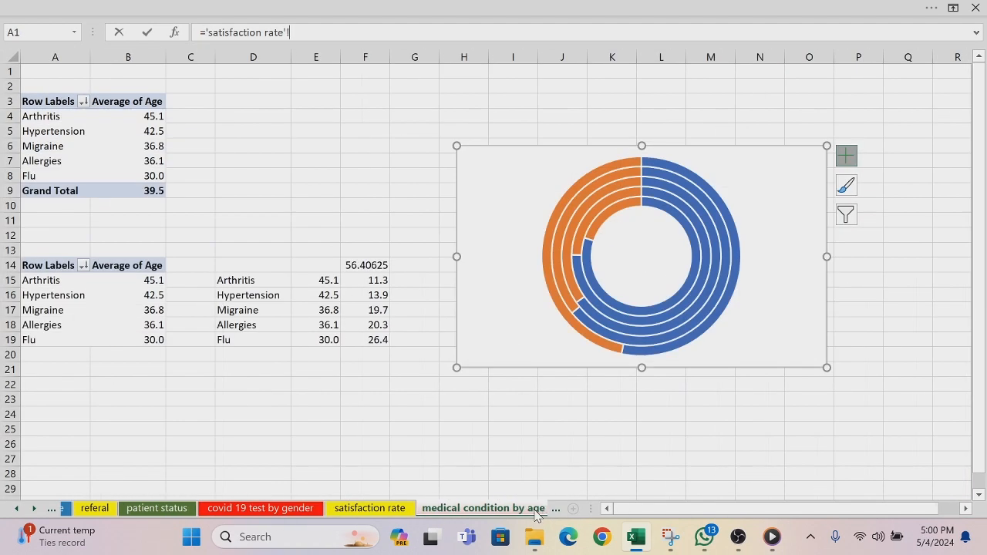
left_click(333, 295)
key("Return")
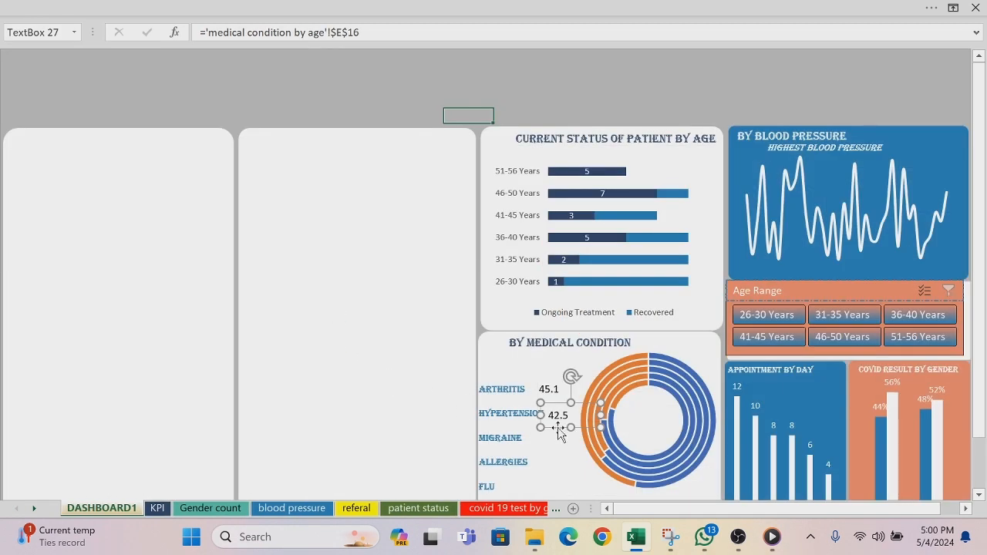
left_click_drag(563, 436, 568, 458, "ctrl")
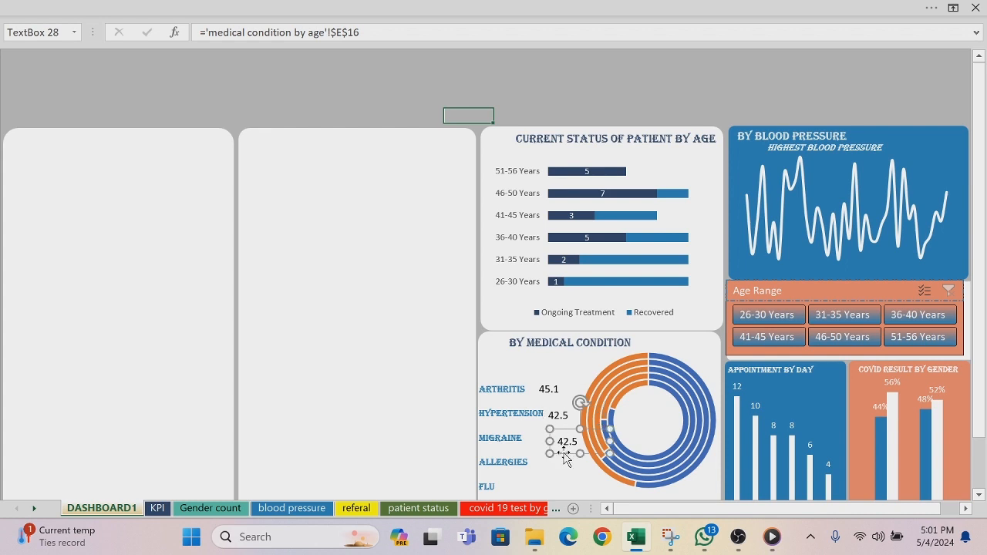
left_click_drag(563, 453, 545, 448)
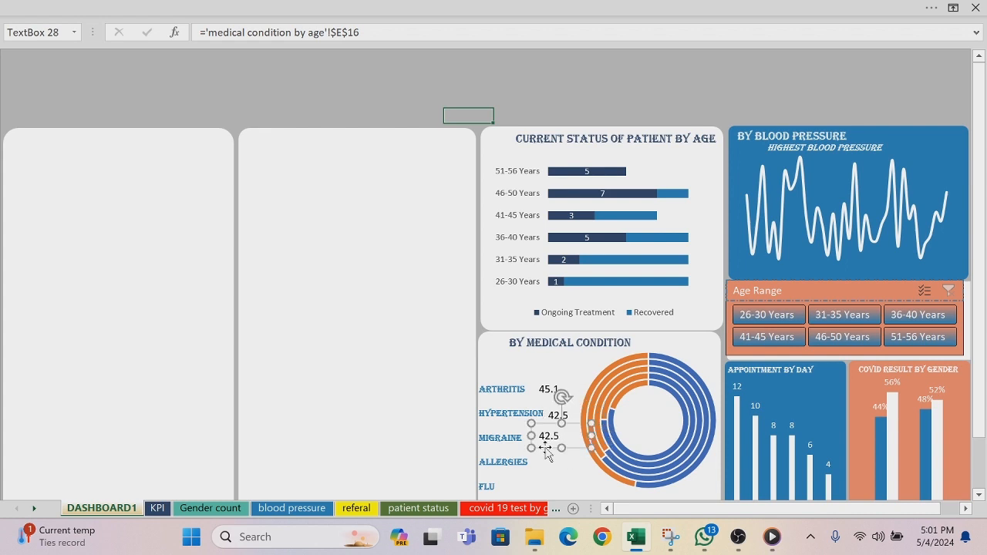
key("Delete")
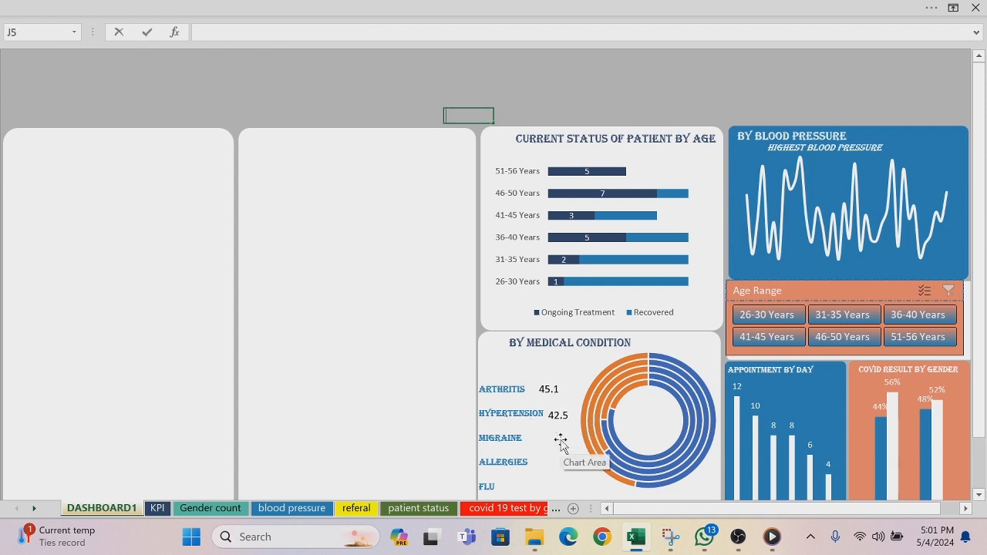
Step: Copy the HYPERTENSION value box beside the MIGRAINE label and link the copy to cell E17 of the medical condition by age sheet
left_click(553, 417)
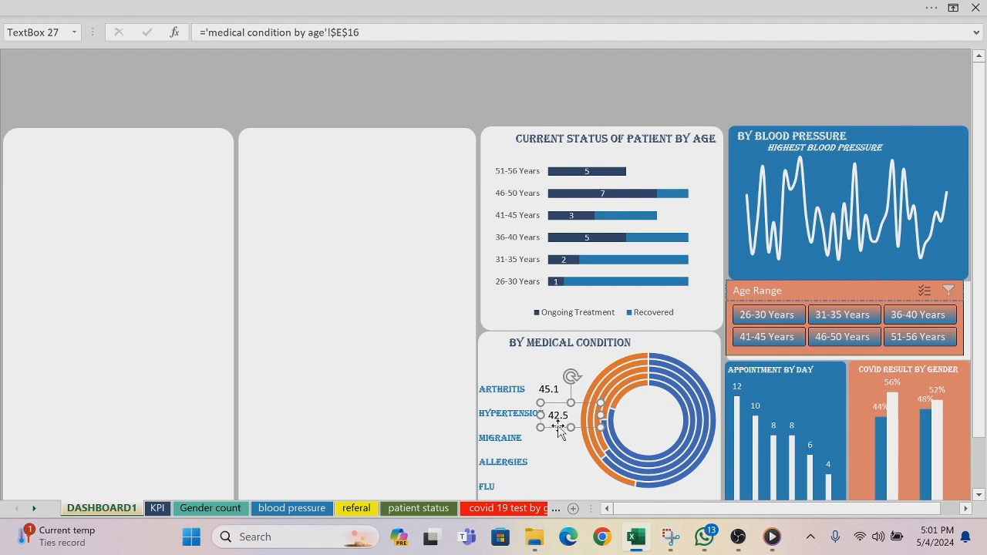
left_click_drag(558, 428, 546, 452)
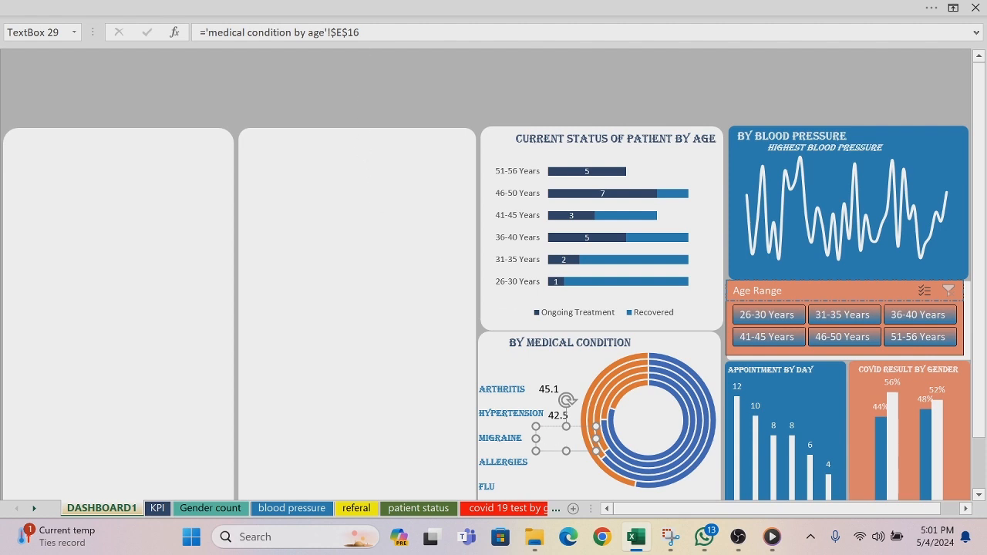
key("BackSpace")
key("BackSpace")
key("BackSpace")
key("BackSpace")
key("BackSpace")
key("BackSpace")
key("BackSpace")
key("BackSpace")
key("BackSpace")
key("BackSpace")
key("BackSpace")
key("BackSpace")
key("BackSpace")
key("BackSpace")
key("BackSpace")
key("BackSpace")
key("BackSpace")
key("BackSpace")
key("BackSpace")
key("BackSpace")
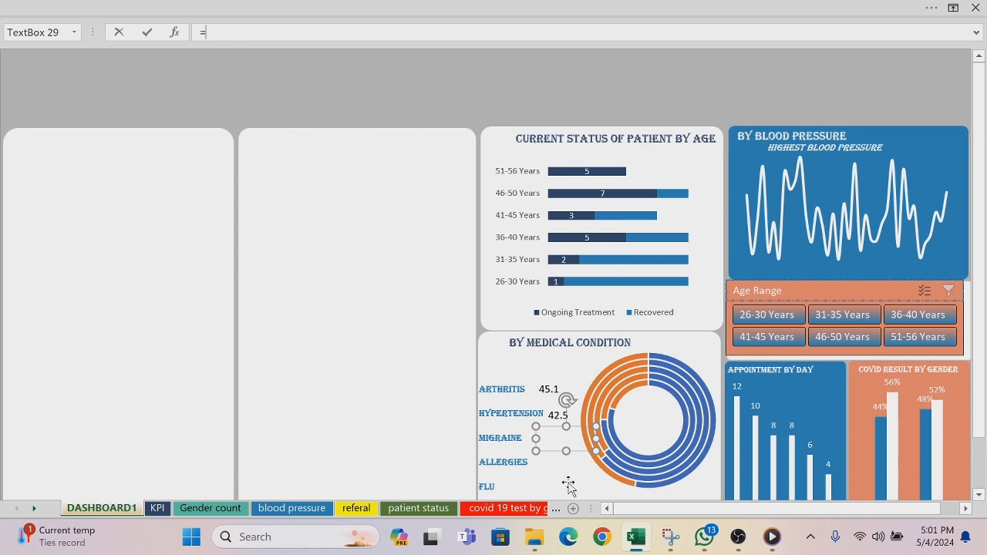
left_click(556, 508)
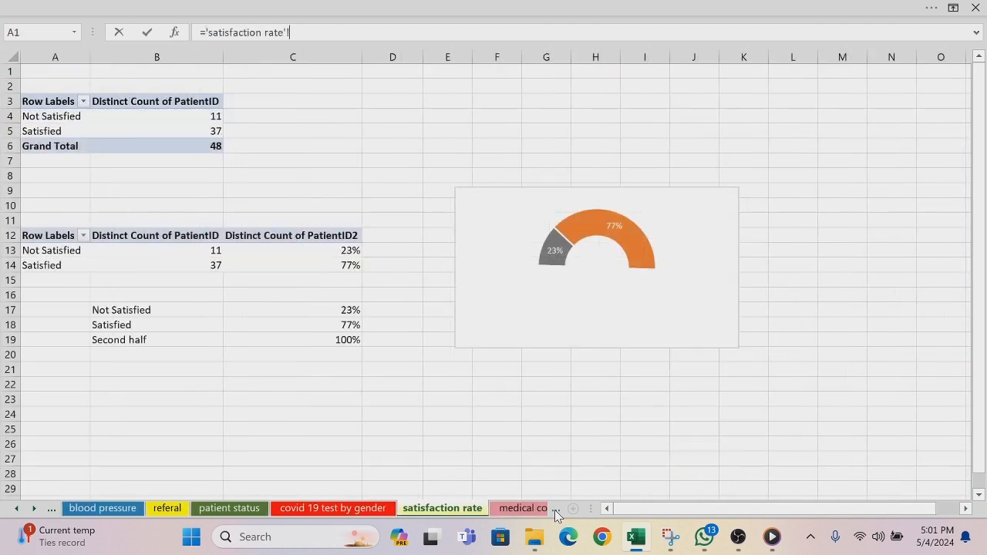
left_click(556, 511)
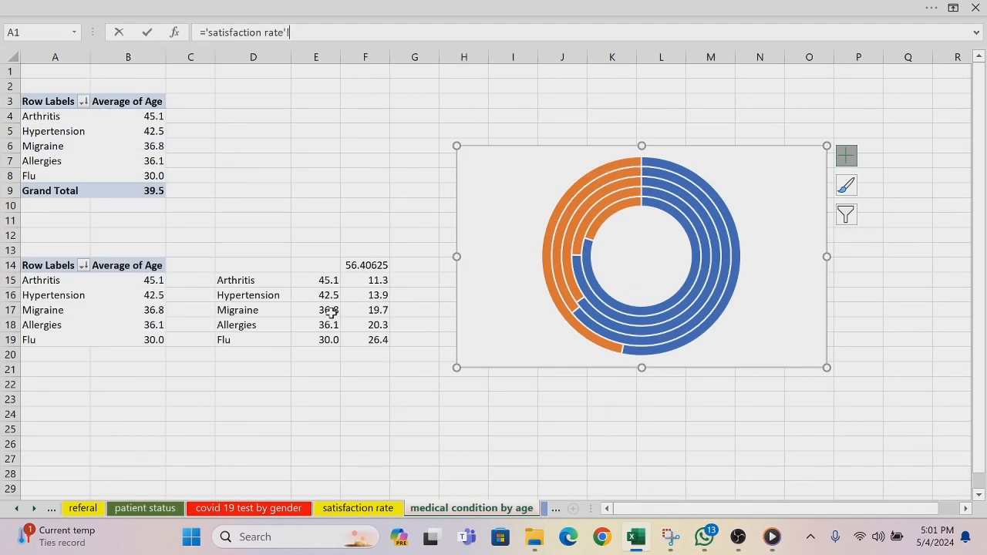
left_click(330, 311)
key("Return")
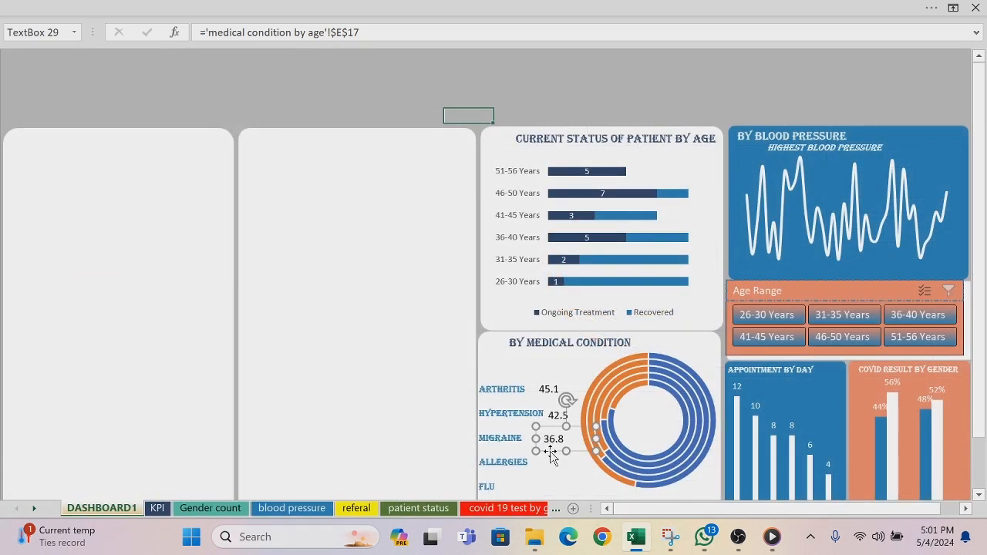
Step: Copy the MIGRAINE value box beside the ALLERGIES label and link the copy to cell E18 of the medical condition by age sheet
left_click_drag(550, 452, 551, 456)
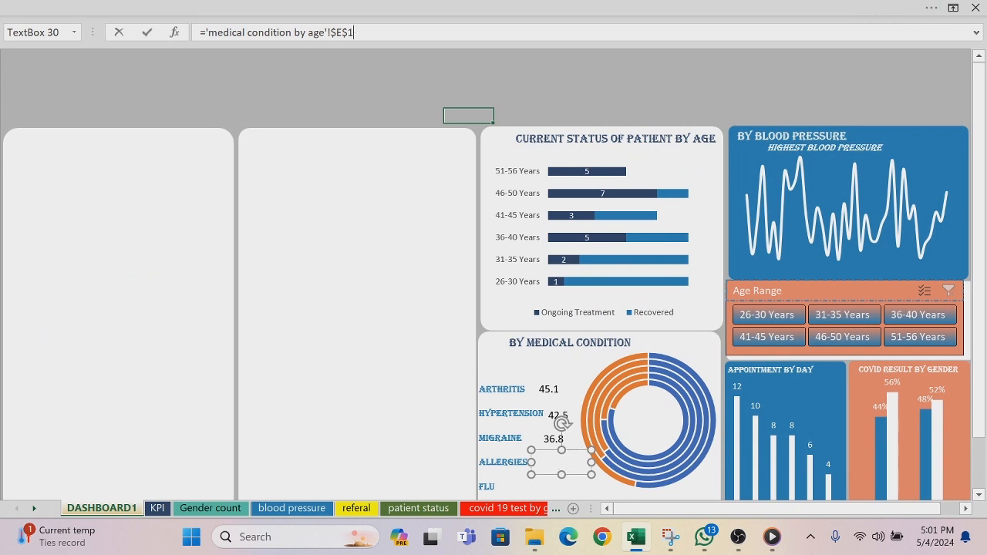
key("BackSpace")
key("BackSpace")
key("BackSpace")
key("BackSpace")
key("BackSpace")
key("BackSpace")
key("BackSpace")
key("BackSpace")
key("BackSpace")
key("BackSpace")
key("BackSpace")
key("BackSpace")
key("BackSpace")
key("BackSpace")
key("BackSpace")
key("BackSpace")
key("BackSpace")
key("BackSpace")
key("BackSpace")
key("BackSpace")
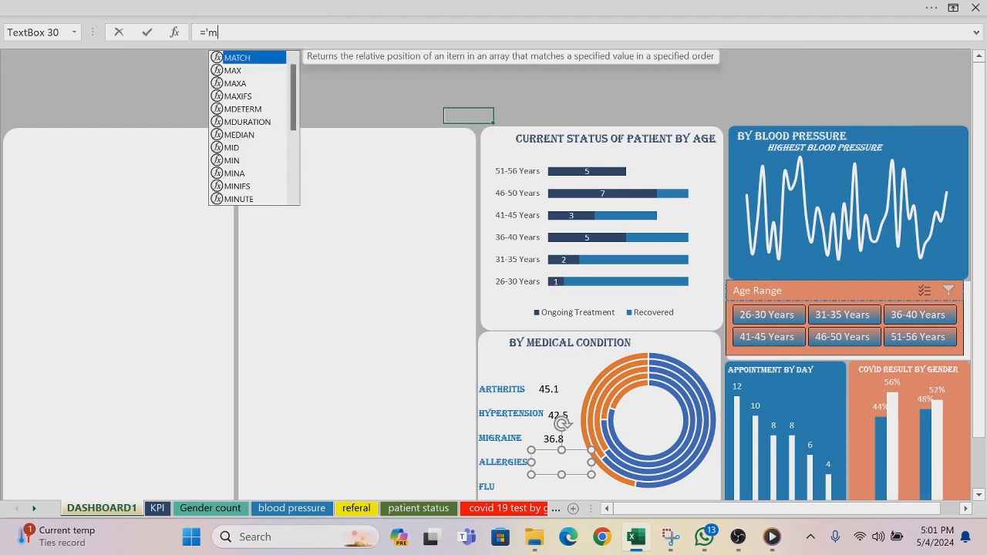
key("BackSpace")
key("BackSpace")
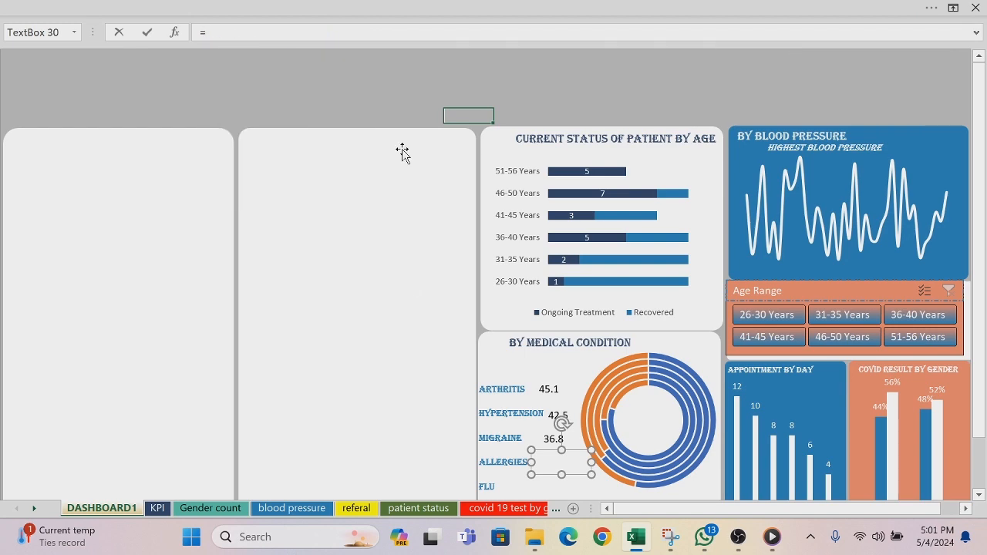
left_click(544, 509)
left_click(555, 508)
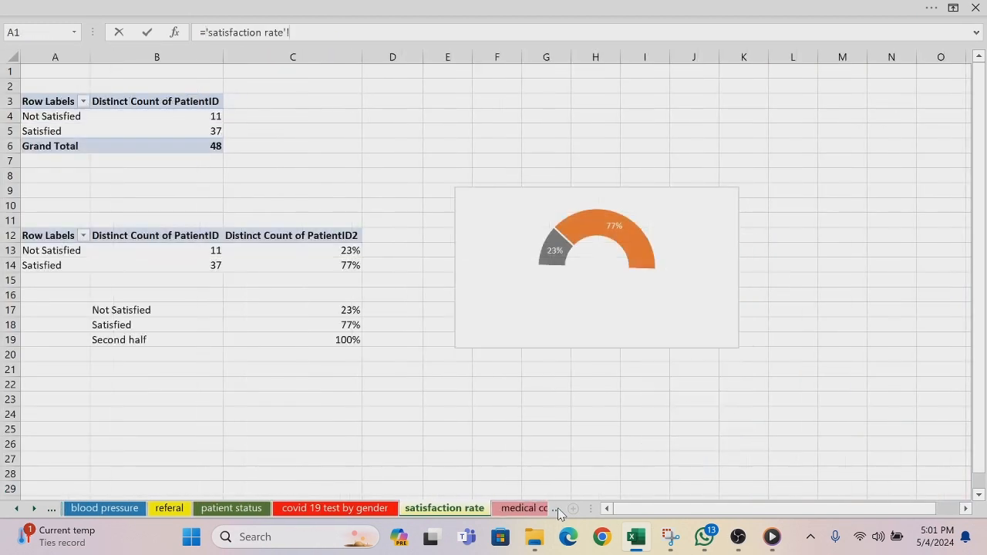
left_click(547, 509)
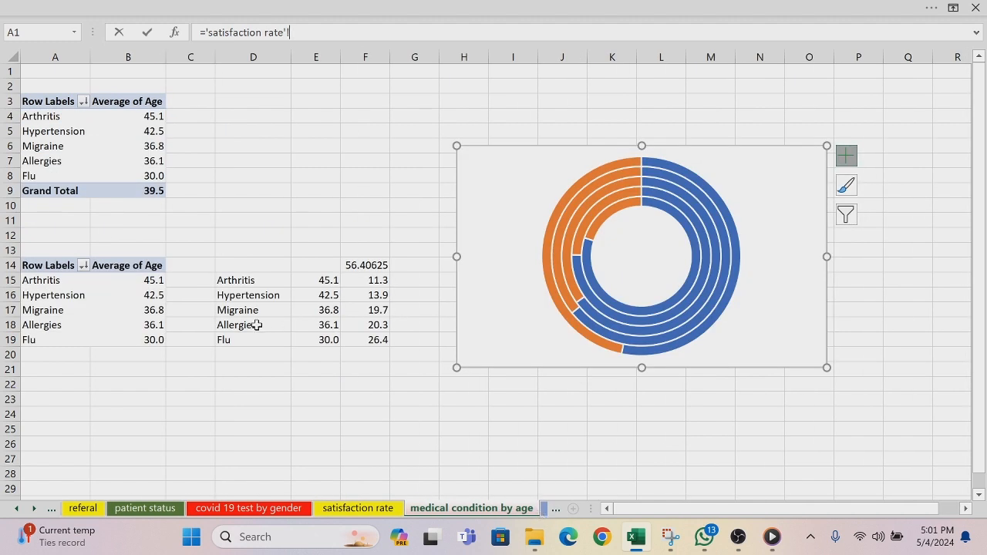
left_click(329, 324)
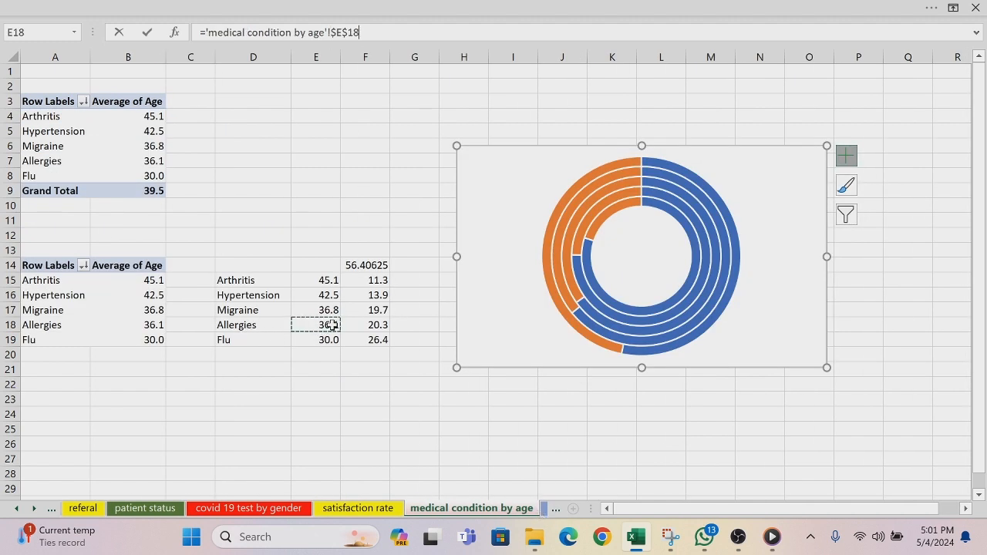
key("Return")
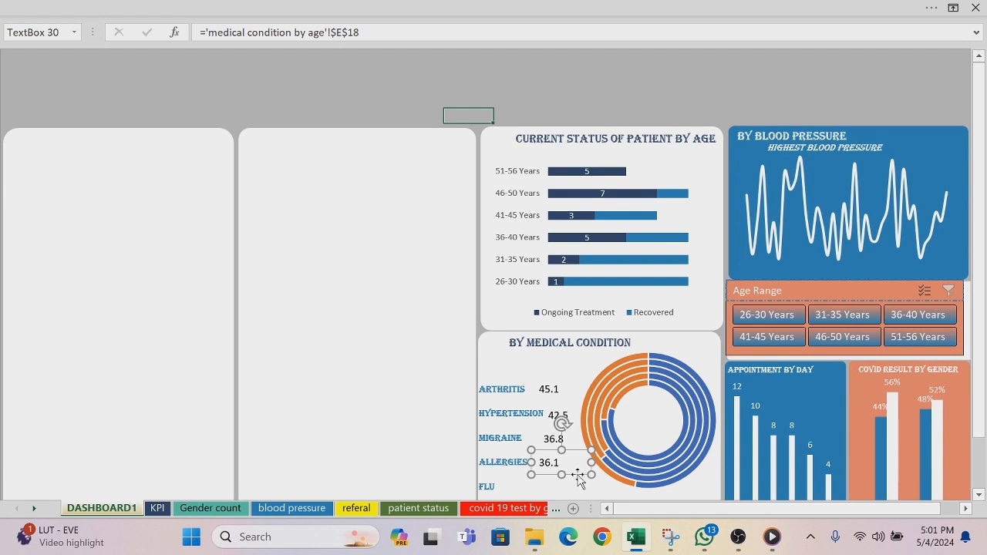
Step: Duplicate the ALLERGIES value box beside the FLU label and link the copy to cell E19 of the medical condition by age sheet
key("ctrl+d")
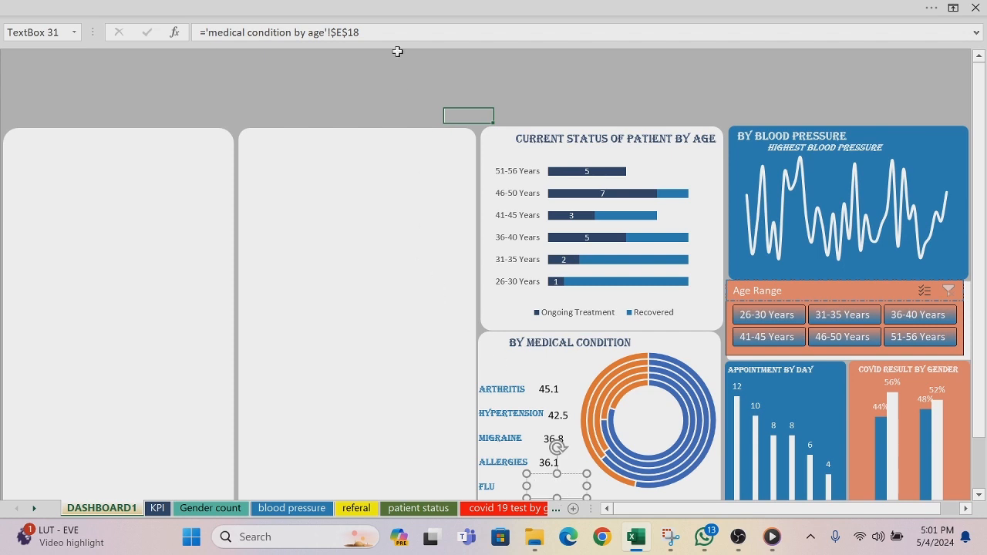
key("BackSpace")
key("BackSpace")
key("BackSpace")
key("BackSpace")
key("BackSpace")
key("BackSpace")
key("BackSpace")
key("BackSpace")
key("BackSpace")
key("BackSpace")
key("BackSpace")
key("BackSpace")
key("BackSpace")
key("BackSpace")
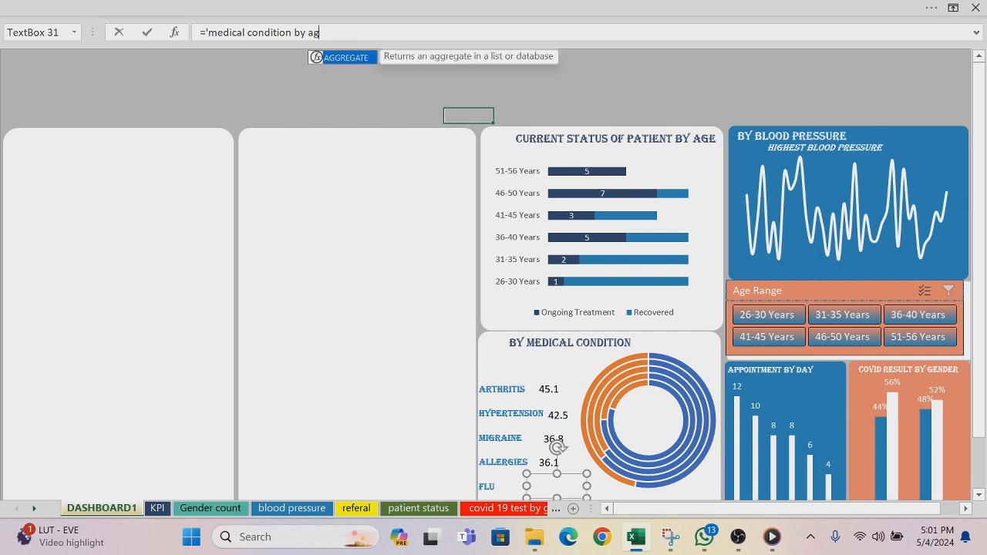
key("BackSpace")
key("BackSpace")
key("BackSpace")
key("BackSpace")
key("BackSpace")
key("BackSpace")
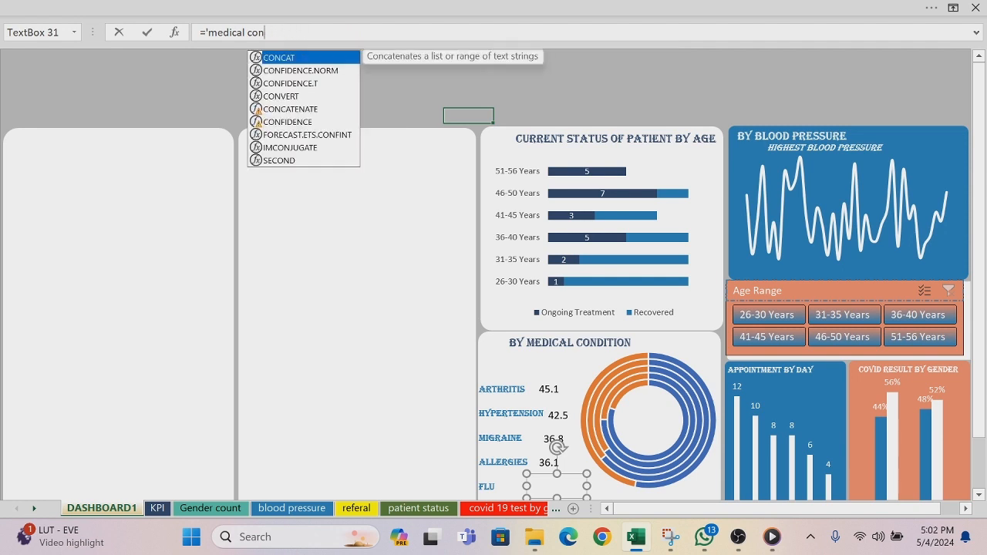
key("BackSpace")
key("BackSpace")
key("BackSpace")
key("BackSpace")
key("BackSpace")
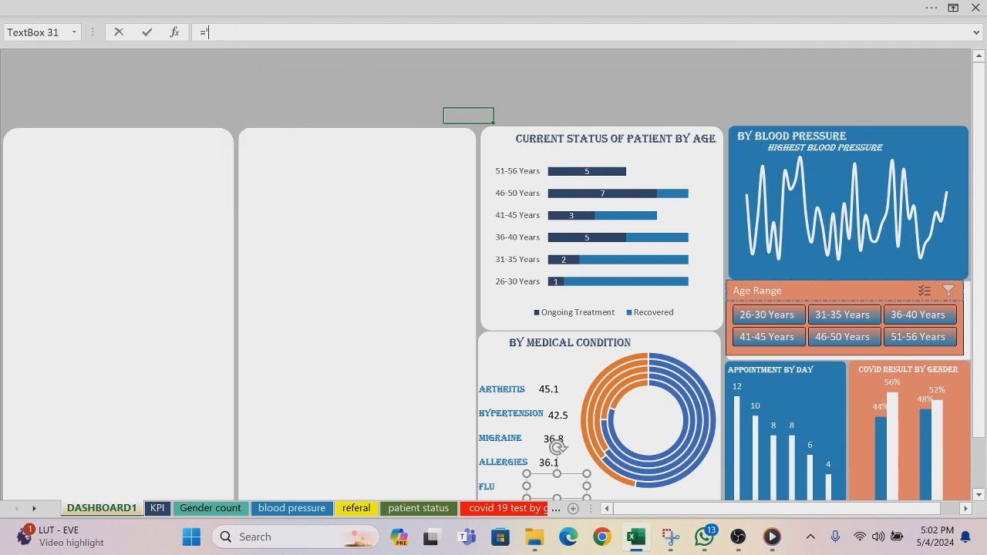
left_click(546, 510)
left_click(557, 511)
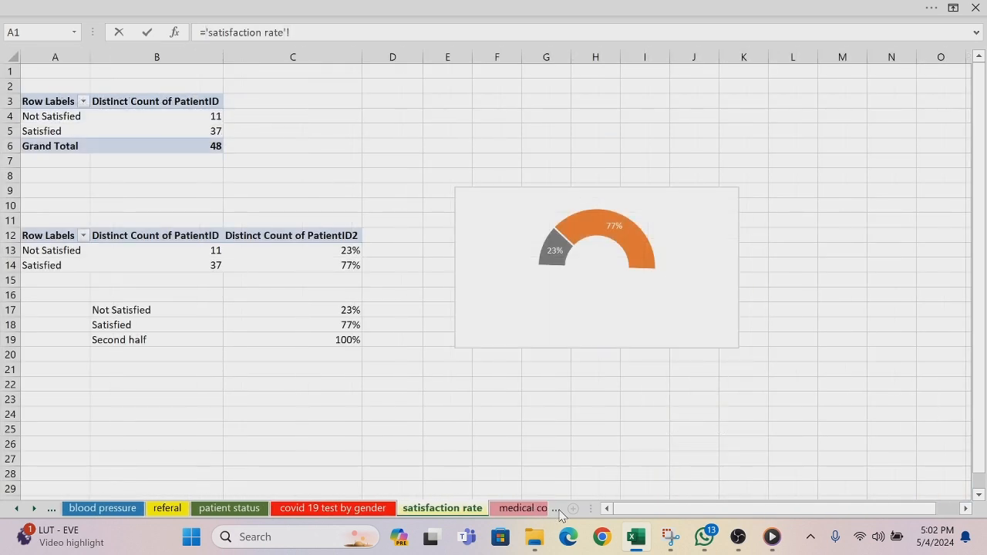
left_click(557, 512)
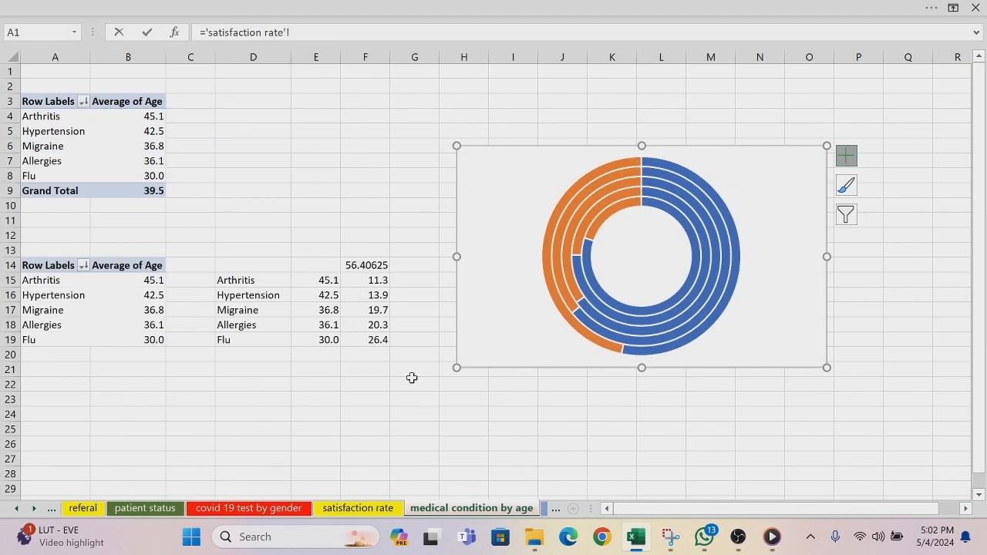
left_click(327, 342)
key("Return")
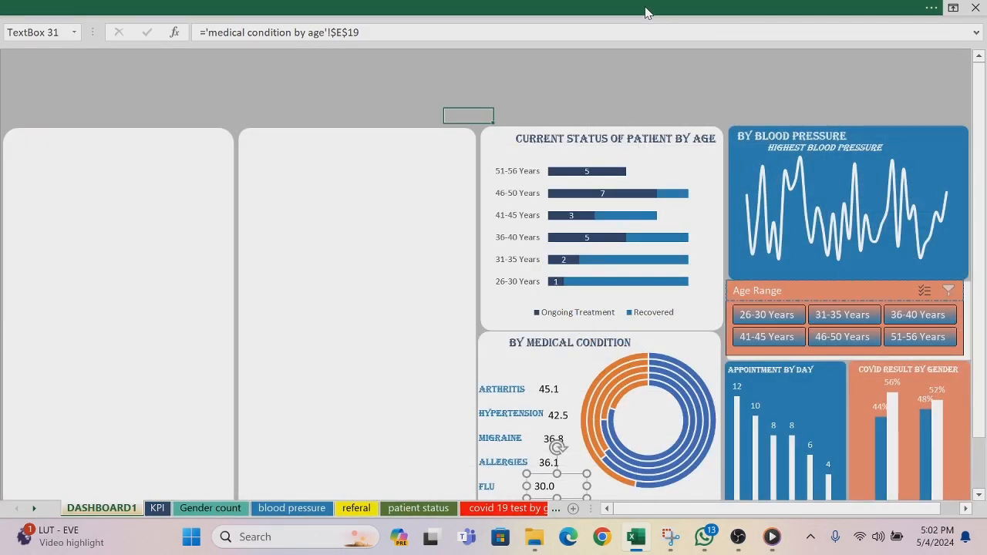
Step: Hide the formula bar and deselect the FLU value box on the dashboard
left_click(646, 13)
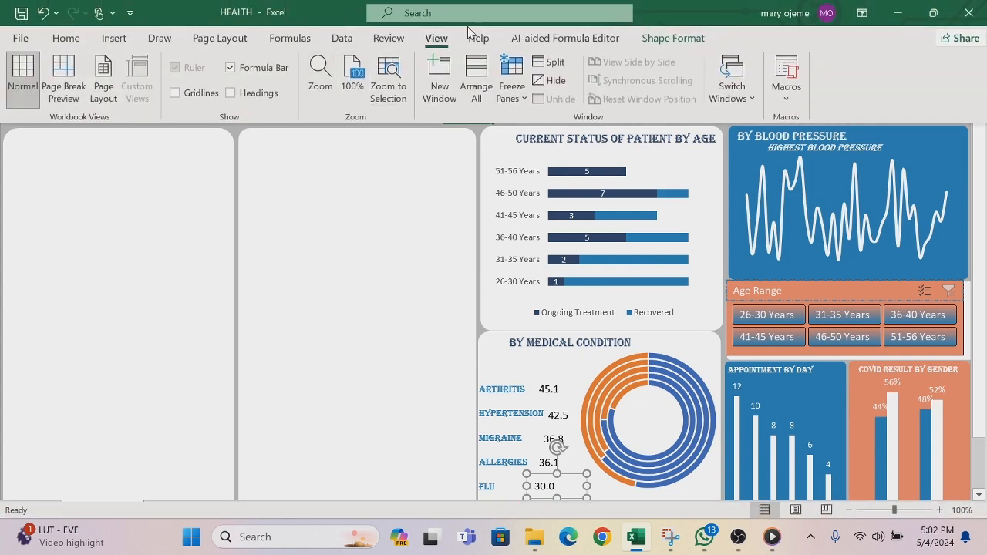
left_click(232, 67)
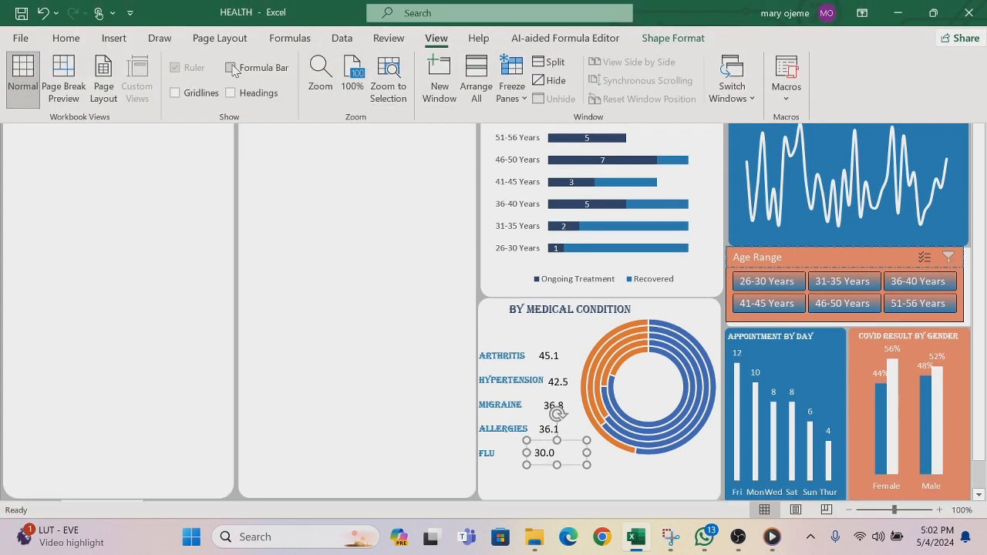
left_click(191, 205)
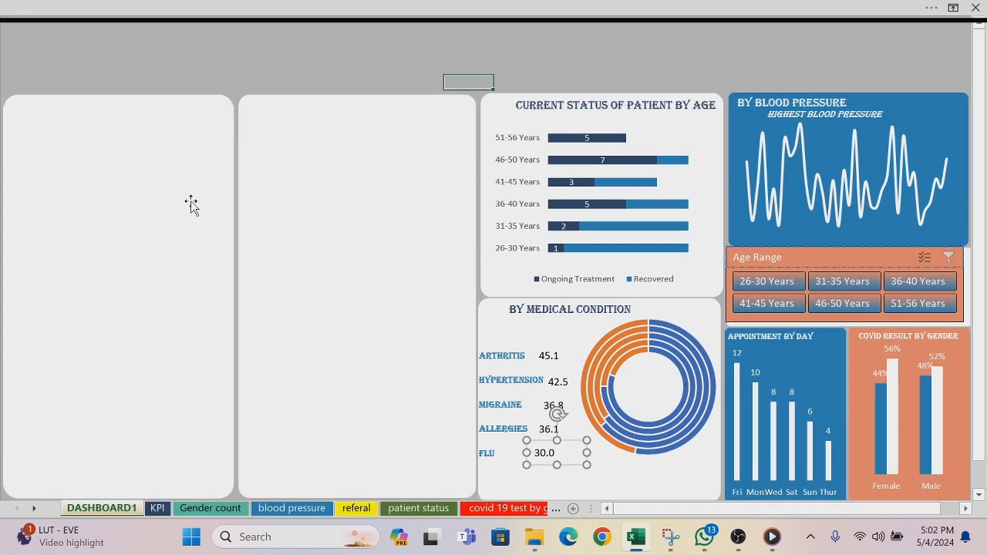
left_click(399, 34)
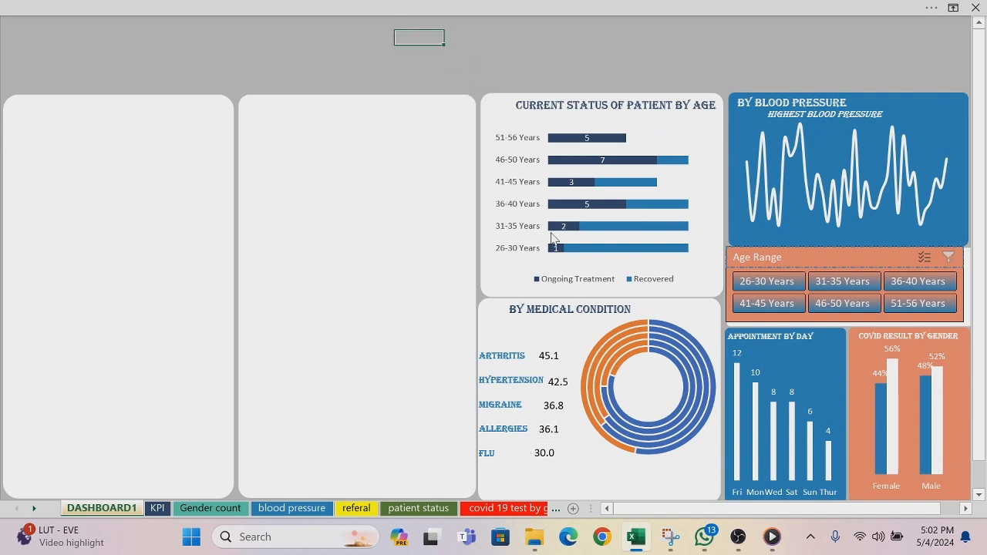
left_click(649, 456)
left_click(650, 456)
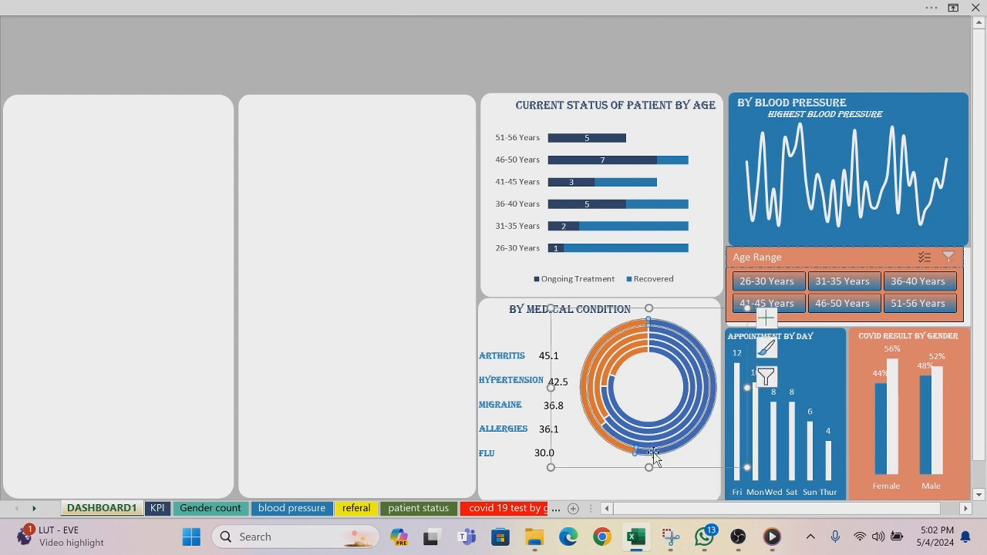
left_click_drag(381, 364, 696, 344)
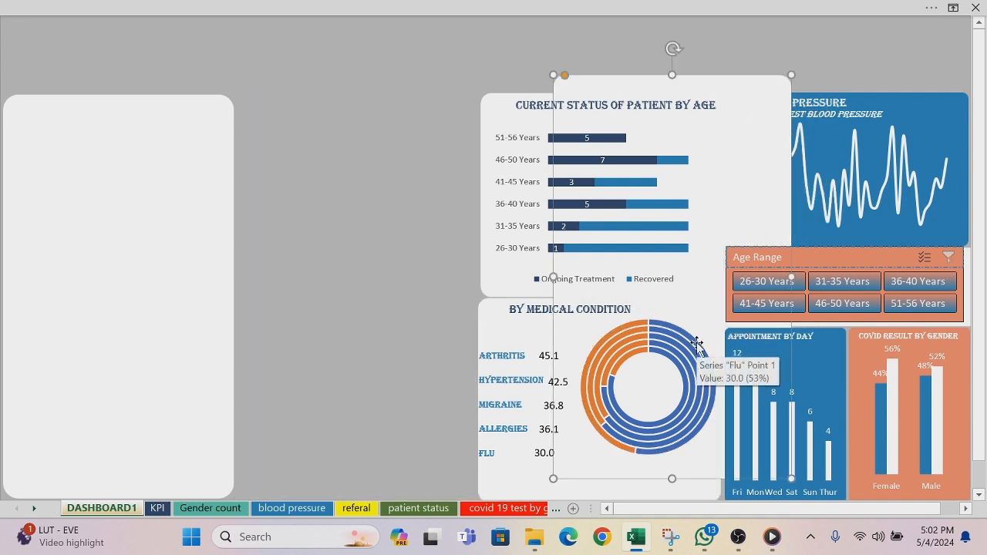
key("ctrl+z")
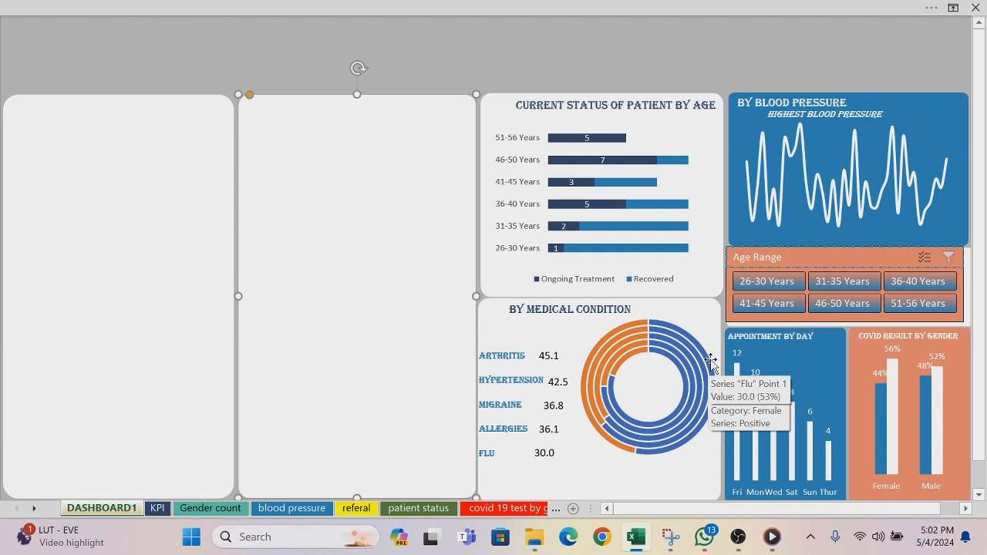
Step: Remove the outline from the Flu and Allergies rings of the medical condition doughnut chart
left_click(678, 450)
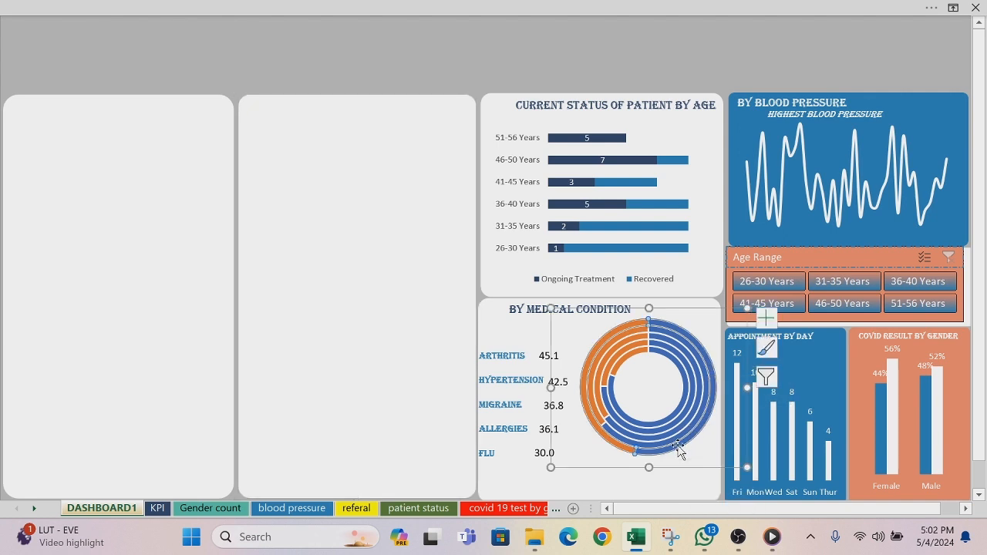
right_click(678, 450)
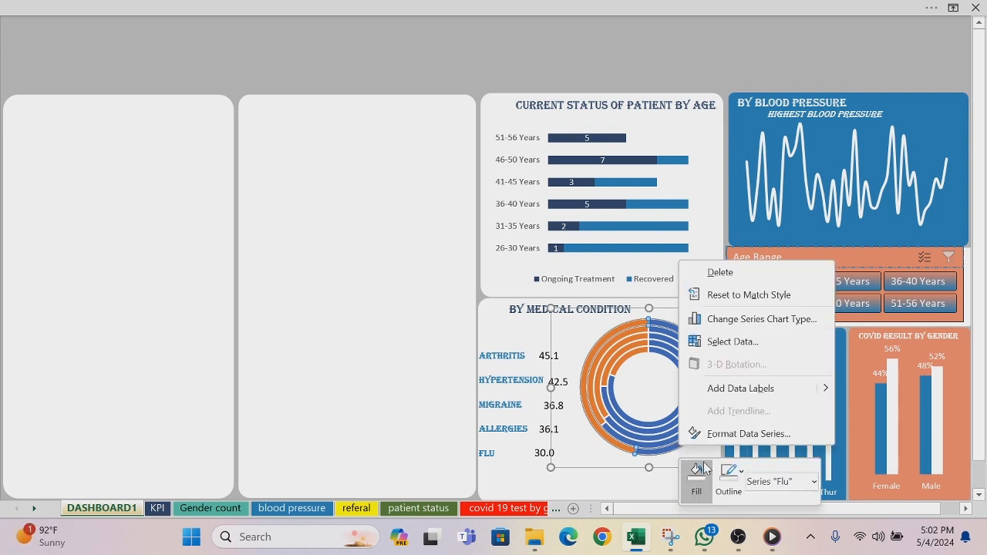
left_click(742, 474)
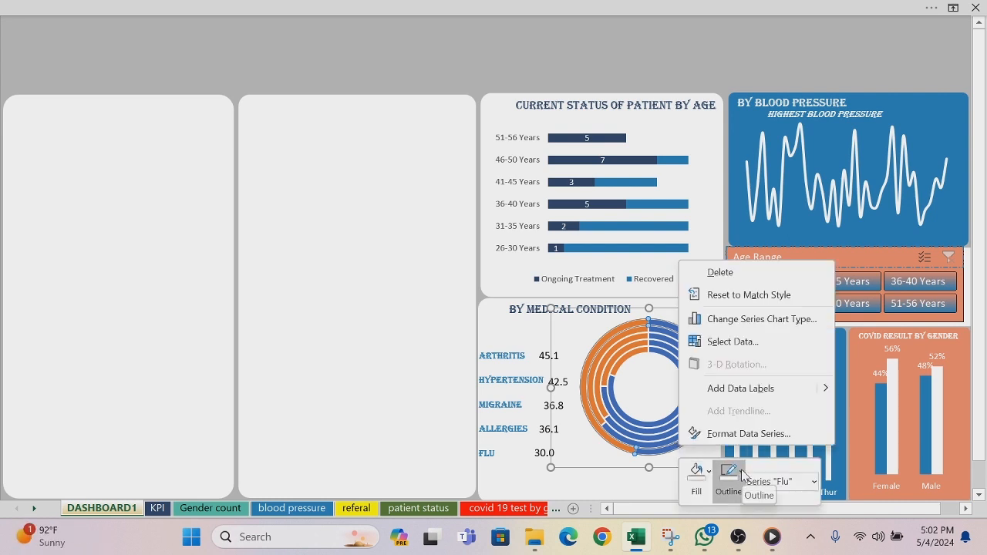
left_click(729, 359)
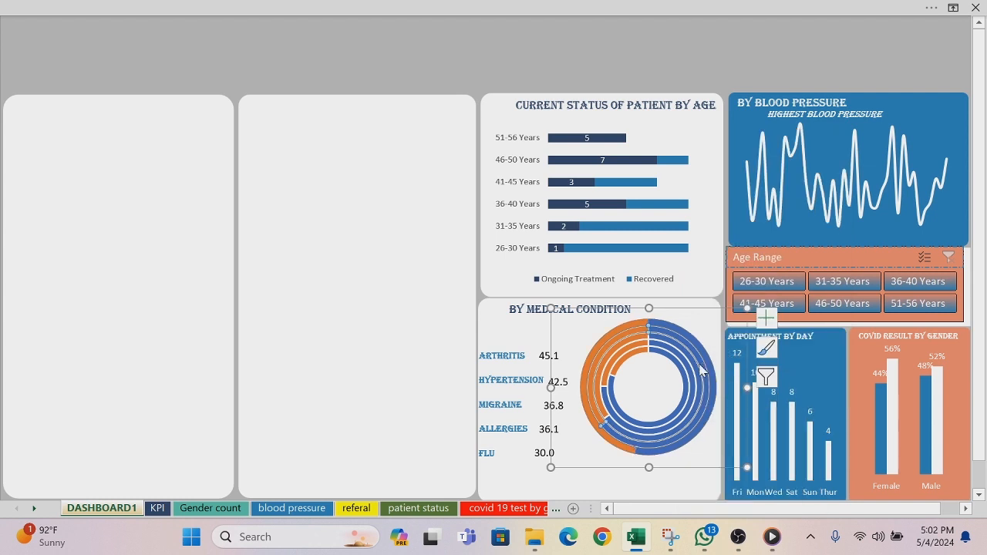
right_click(700, 371)
left_click(762, 390)
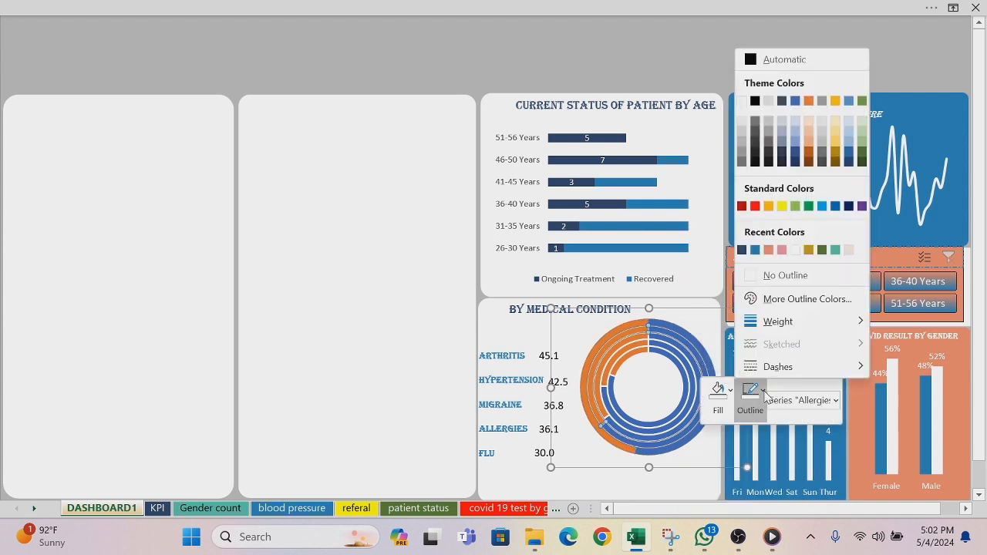
left_click(756, 279)
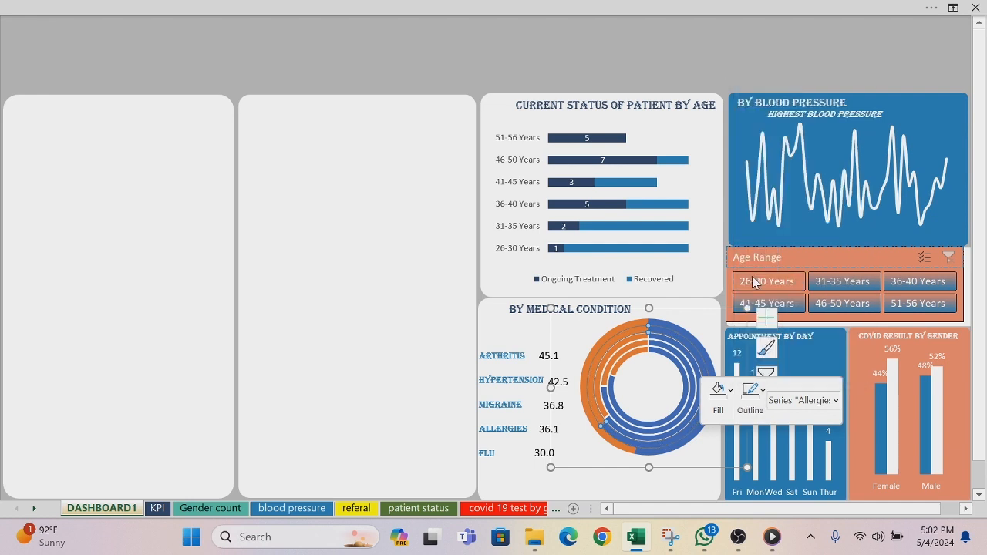
Step: Set the Migraine and Hypertension rings of the medical condition doughnut chart to No Outline
right_click(694, 375)
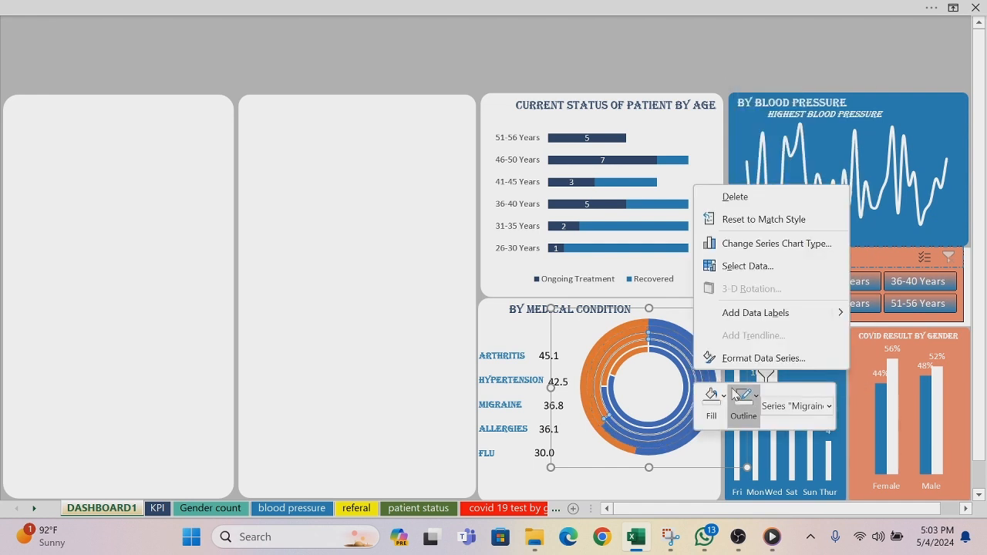
left_click(755, 398)
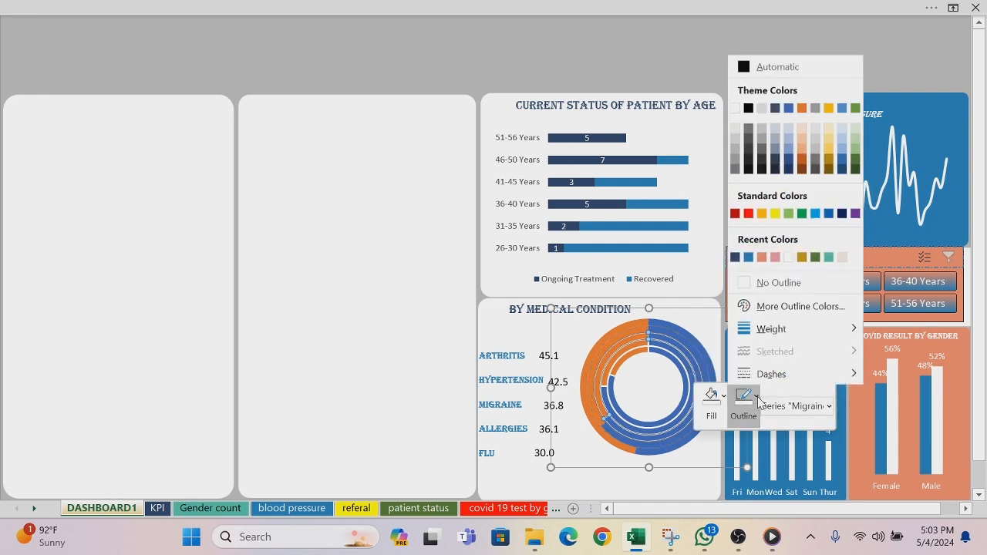
left_click(752, 281)
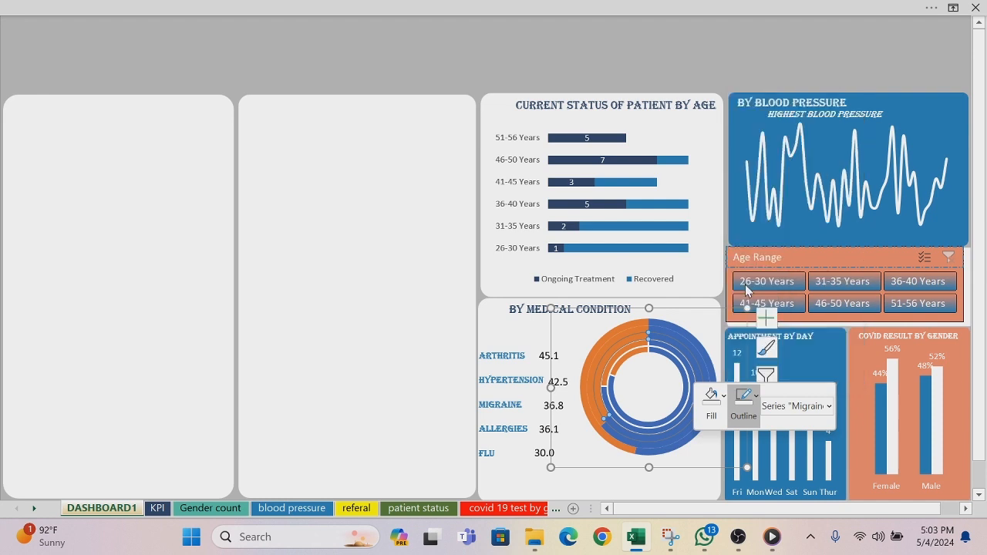
left_click(691, 387)
right_click(691, 390)
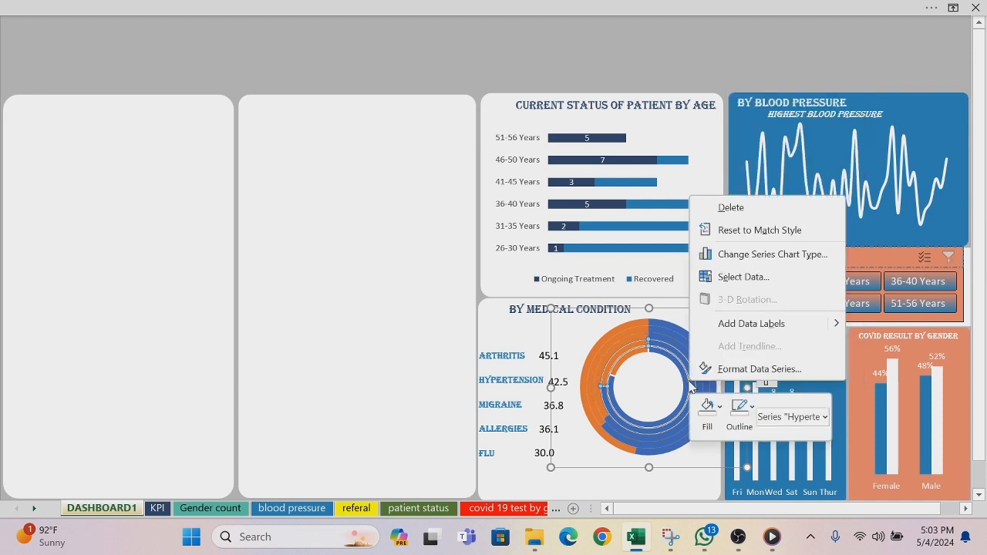
left_click(741, 408)
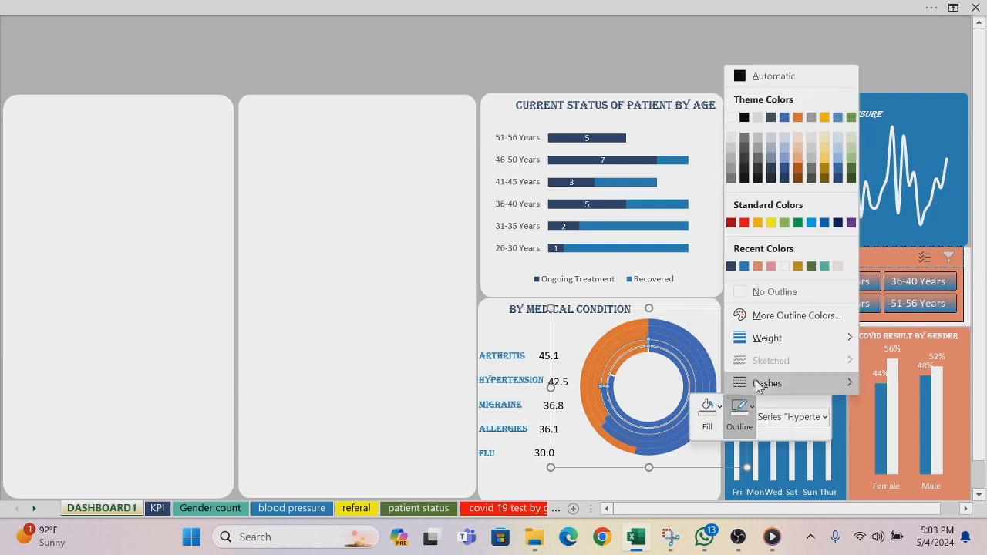
left_click(740, 292)
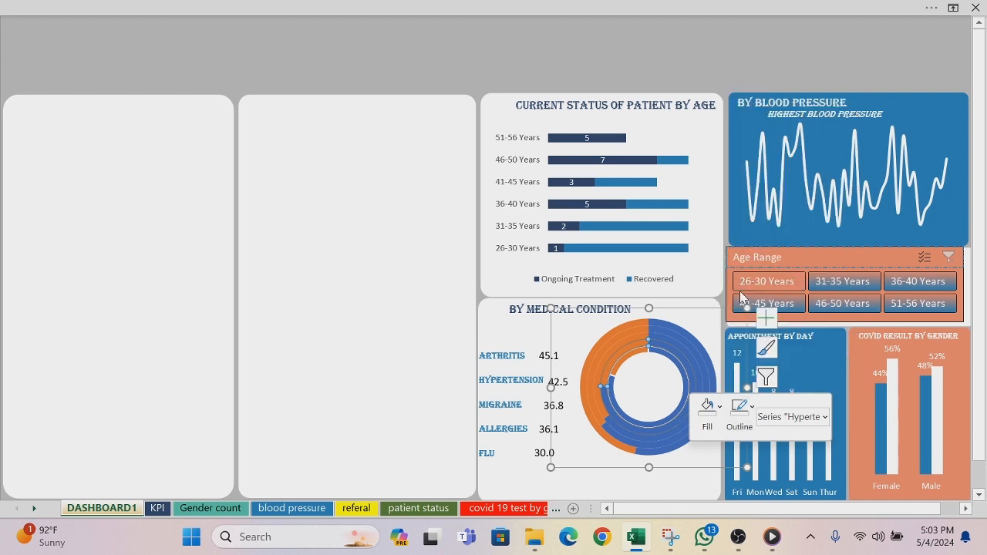
left_click(694, 316)
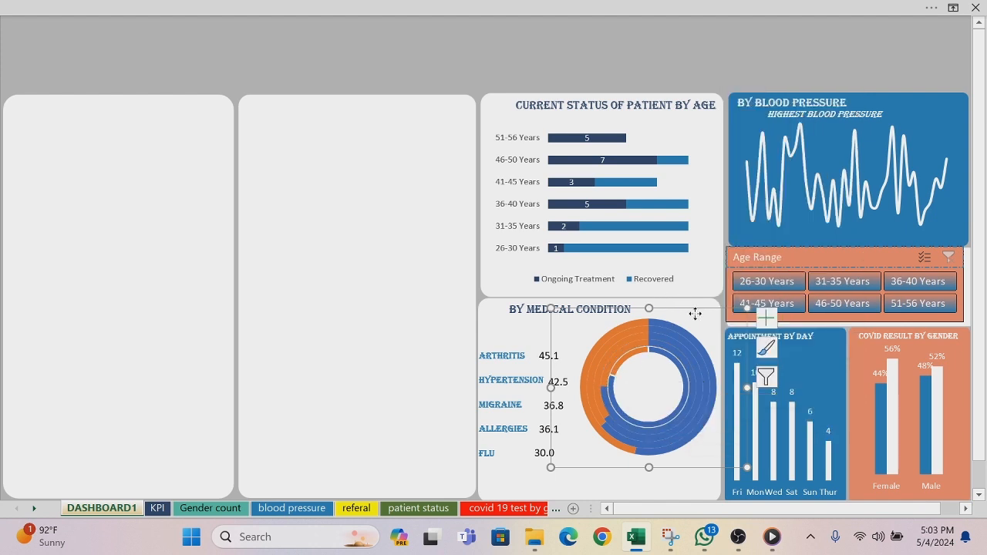
Step: Set the innermost Arthritis ring of the medical condition doughnut chart to No Outline and deselect the chart
left_click(630, 357)
right_click(630, 357)
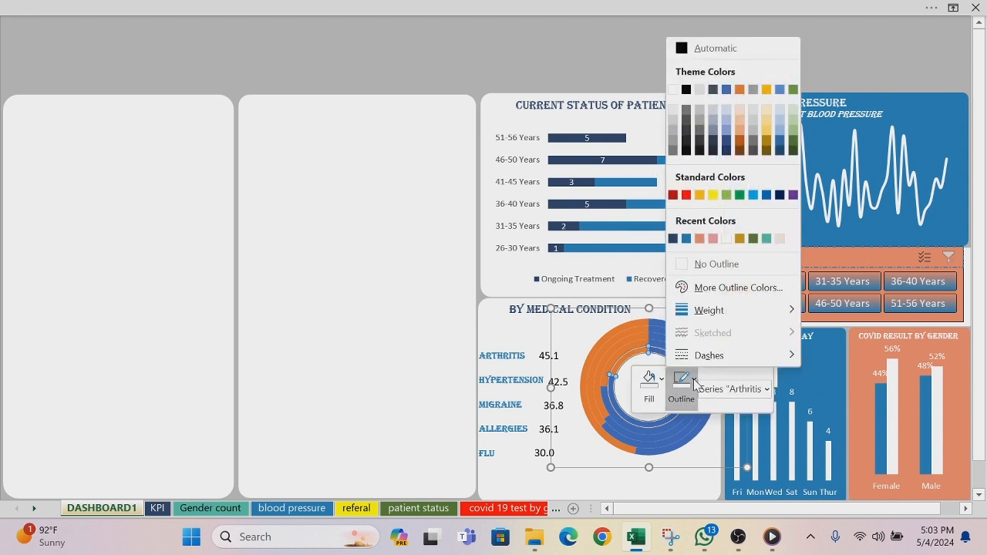
left_click(685, 264)
left_click(419, 270)
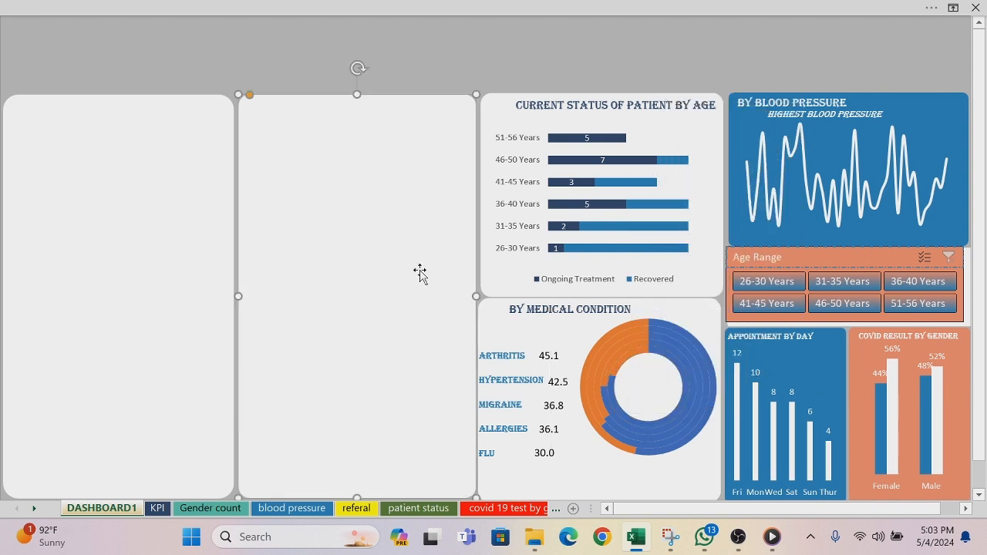
Step: Fill the blue value segment of the outermost Flu ring in the medical condition doughnut chart with dark green
left_click(650, 455)
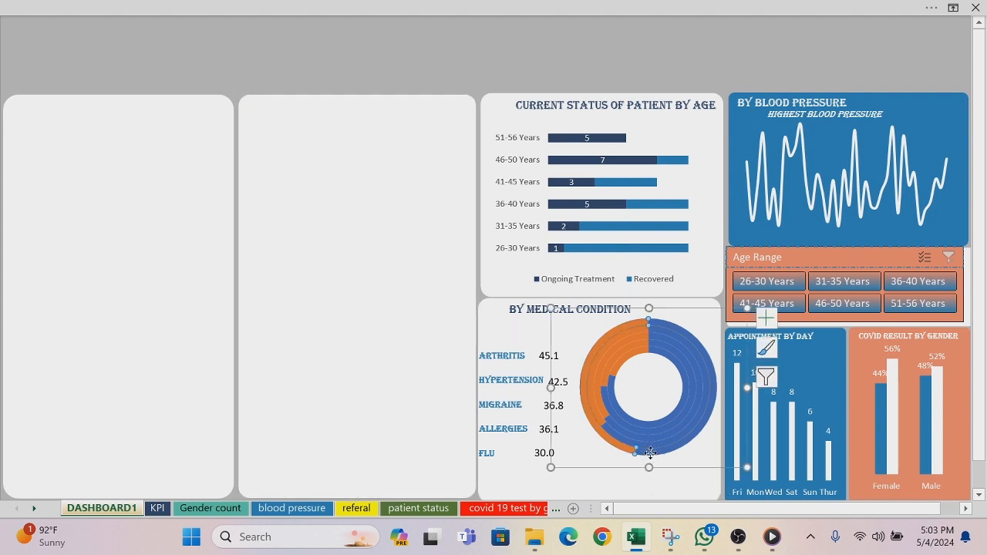
left_click(650, 455)
right_click(650, 456)
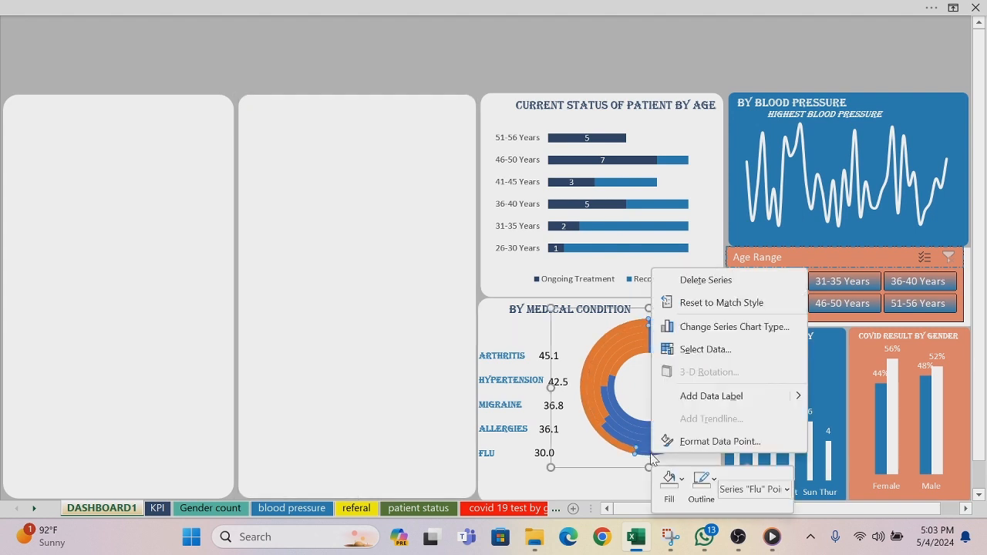
left_click(683, 482)
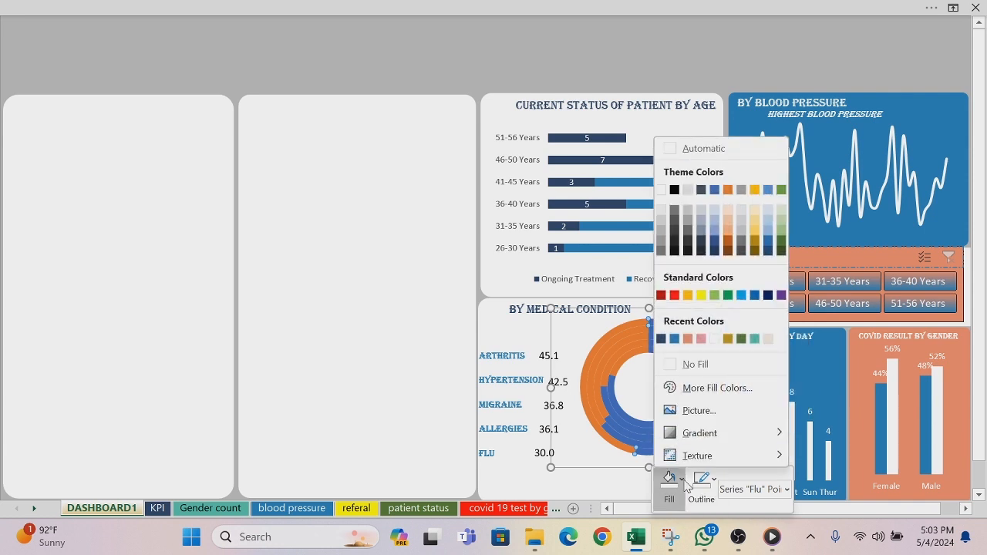
left_click(740, 339)
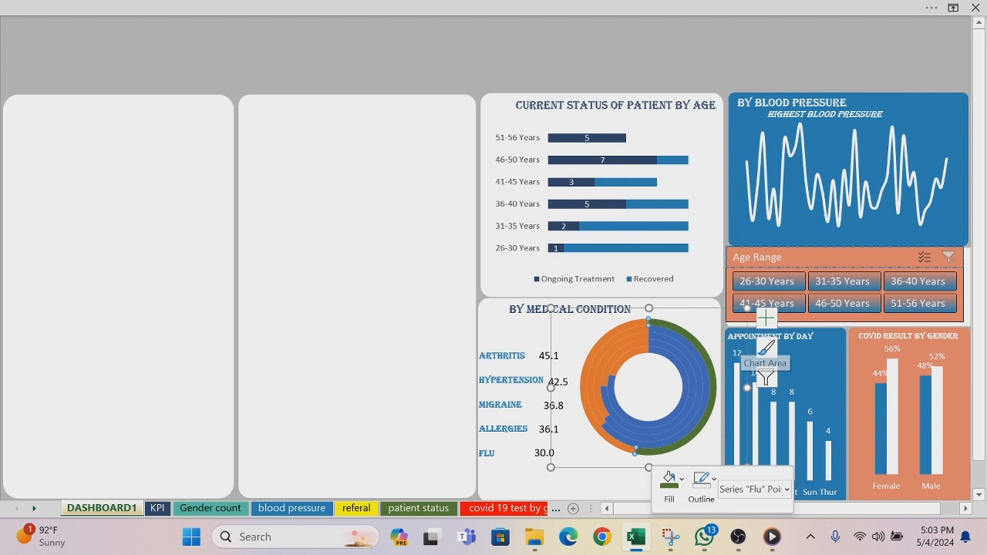
Step: Select the word FLU in the condition label text box beside the doughnut chart
left_click(486, 453)
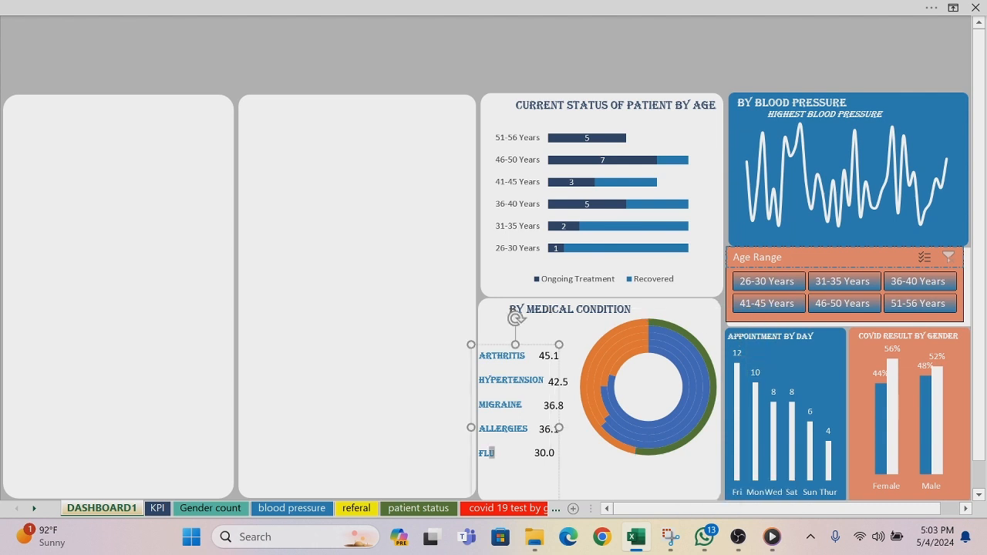
double_click(486, 453)
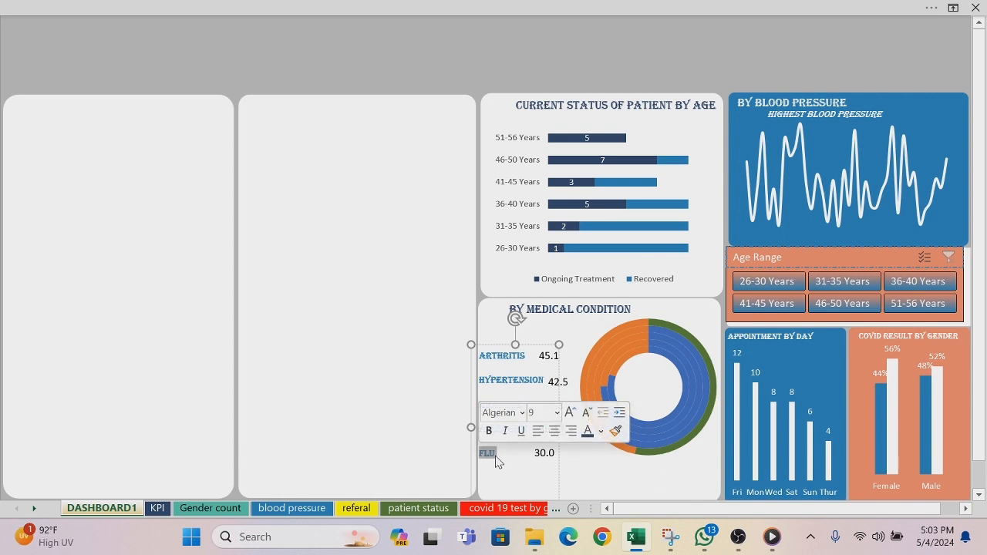
Step: Color the selected FLU label text dark green to match the outermost doughnut ring
left_click(602, 431)
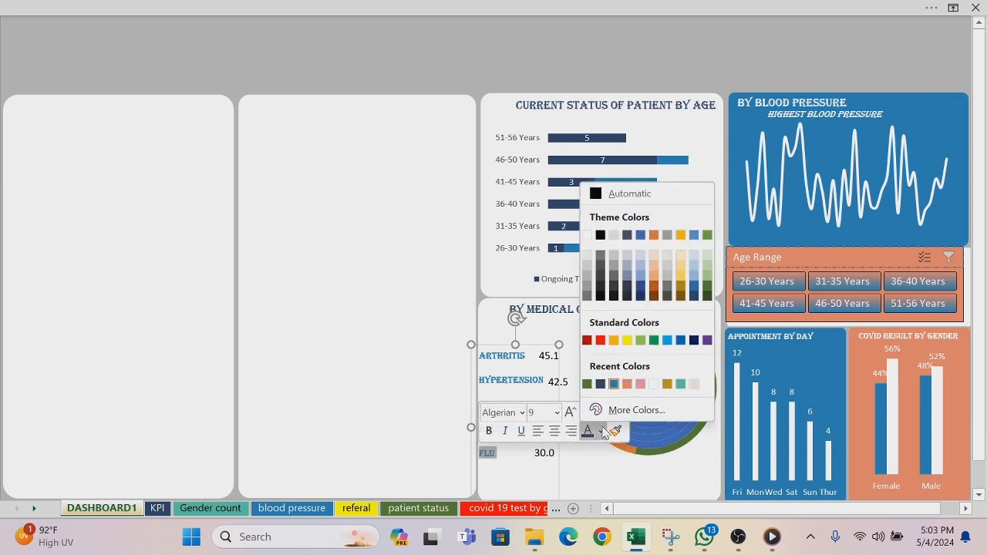
left_click(586, 384)
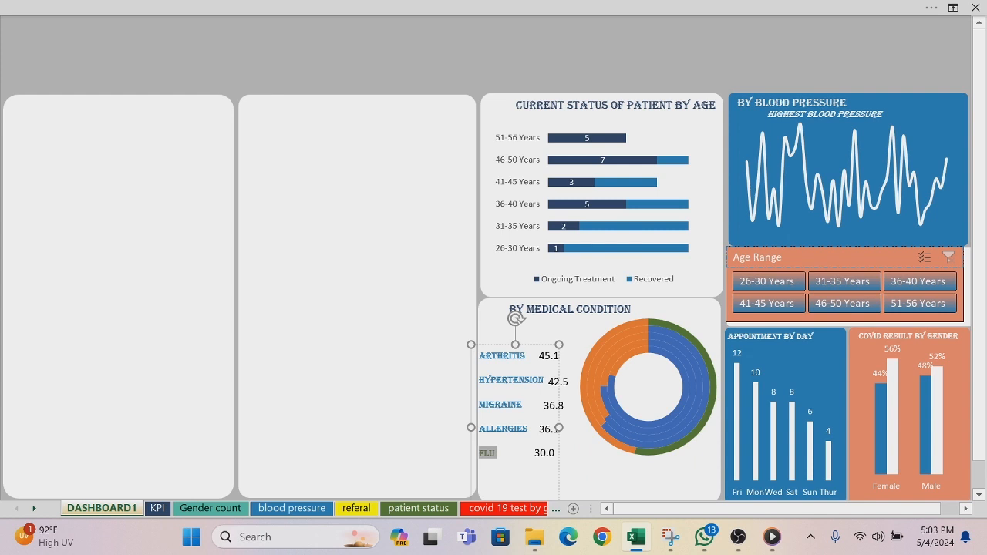
left_click(391, 420)
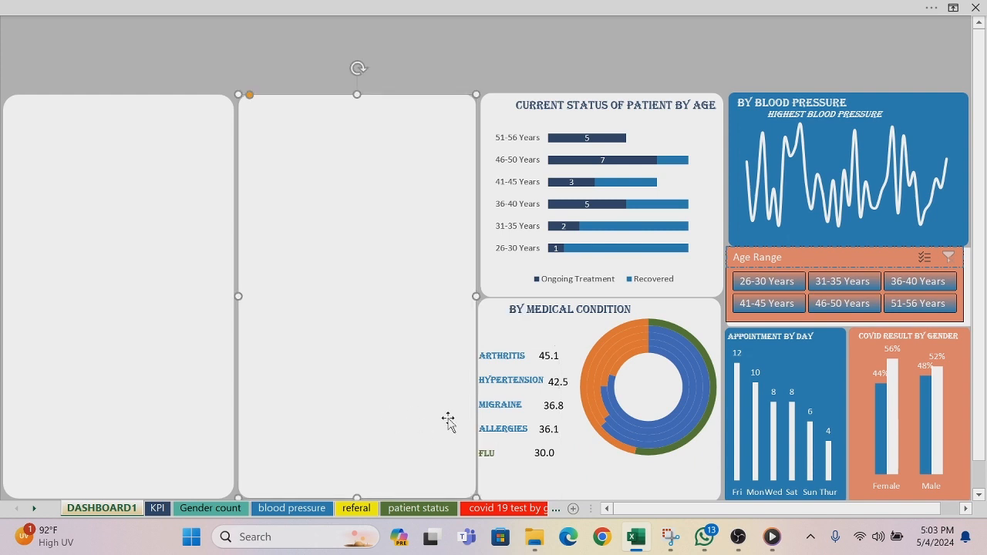
Step: Set the font color of the value beside the FLU label to the same dark green and deselect its text box
left_click(541, 455)
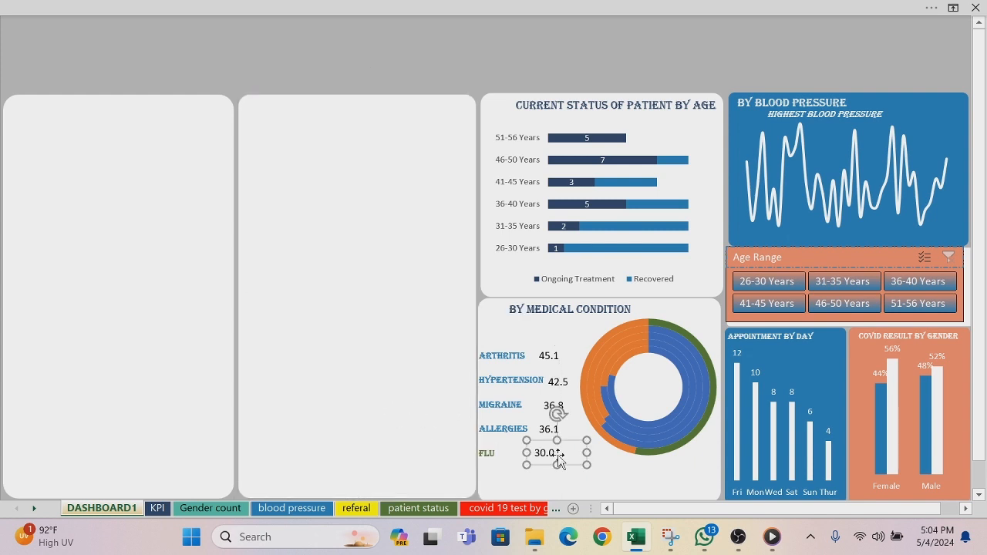
double_click(558, 456)
left_click(358, 14)
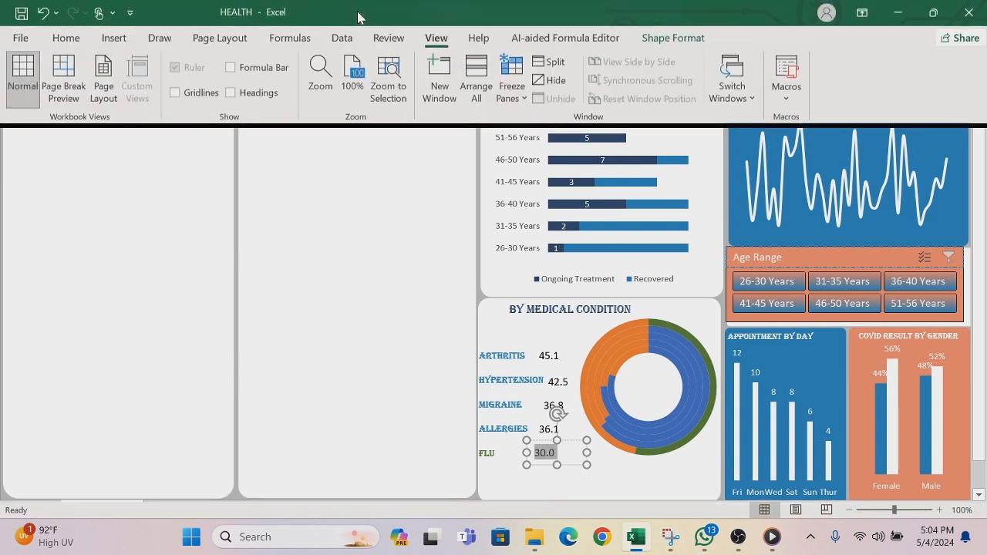
left_click(67, 38)
left_click(229, 91)
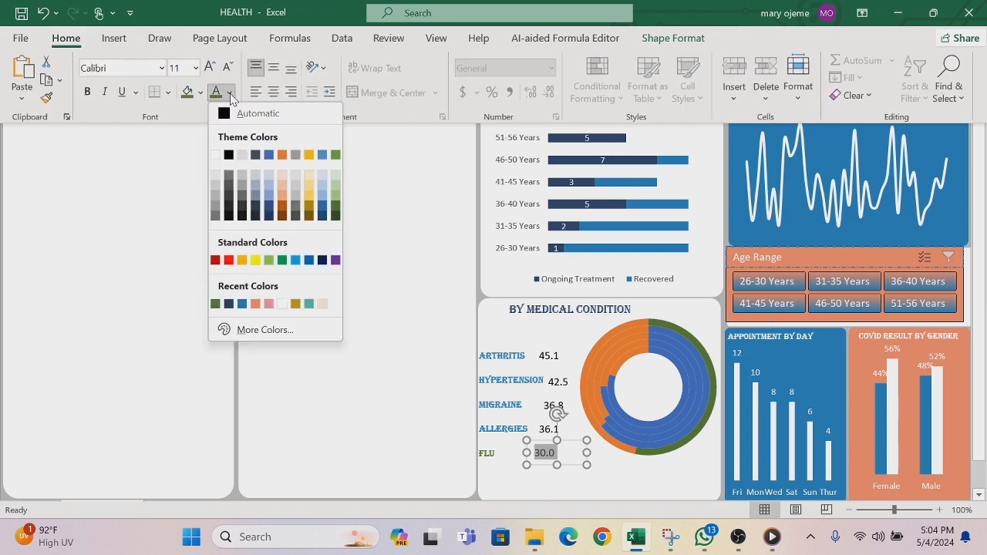
left_click(216, 303)
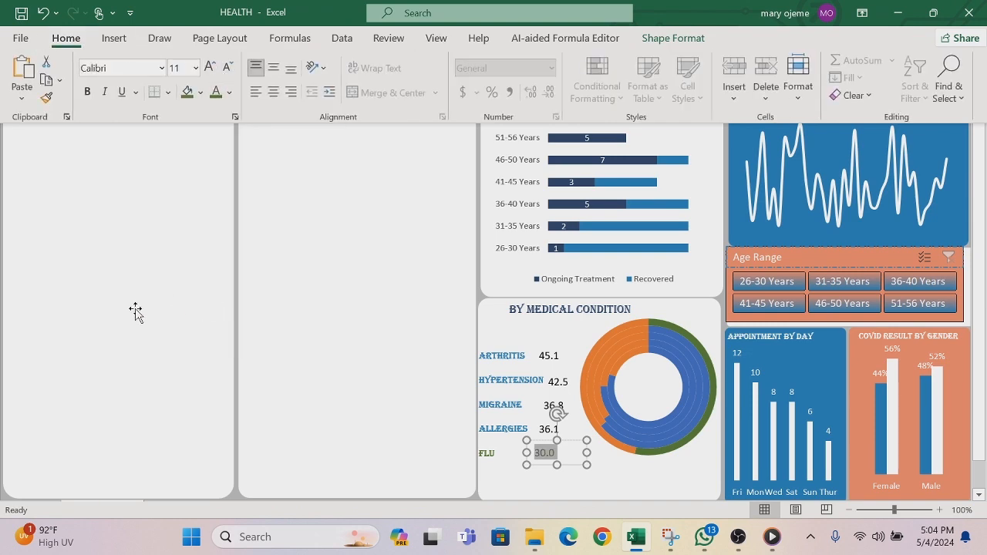
left_click(448, 320)
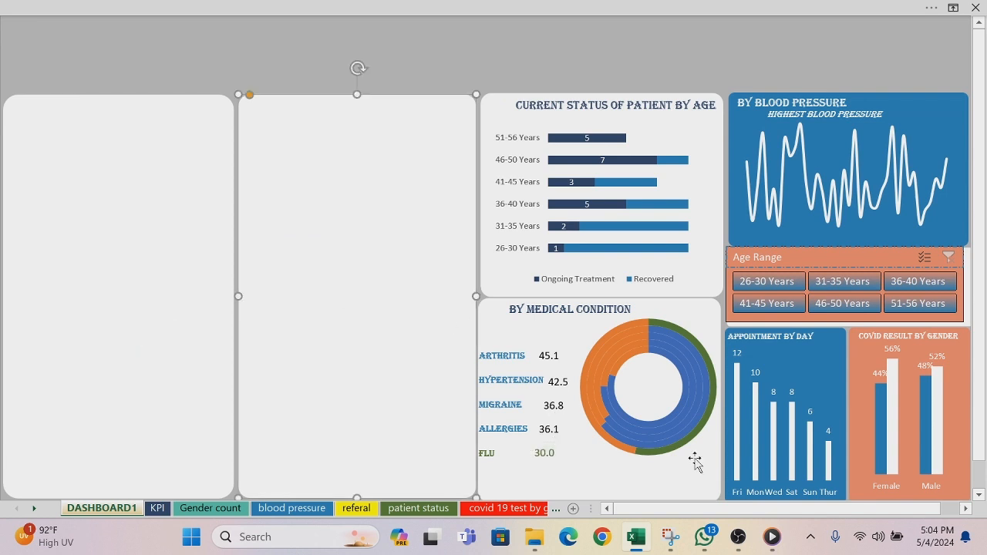
Step: Fill the blue value segment of the Allergies ring in the medical condition doughnut chart with dark gold
left_click(661, 446)
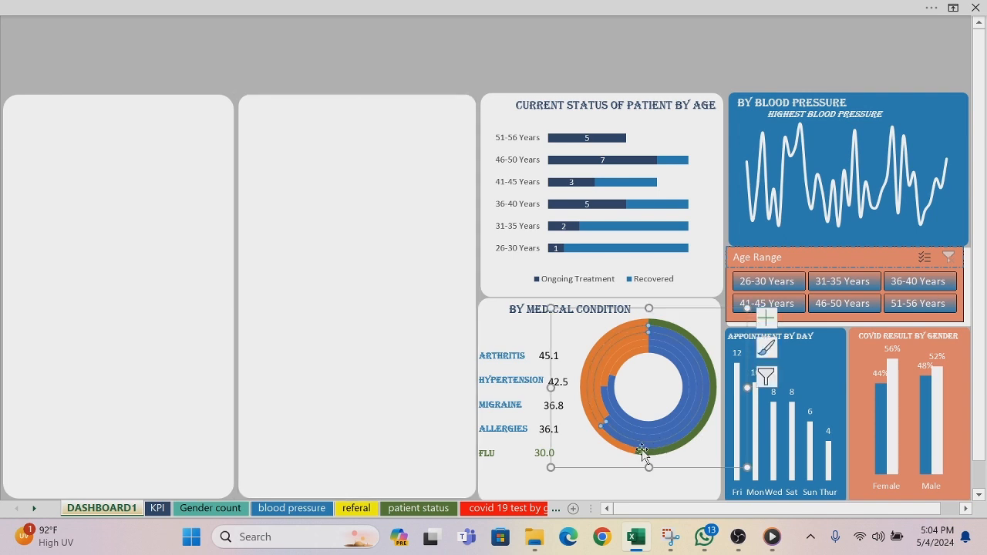
right_click(646, 447)
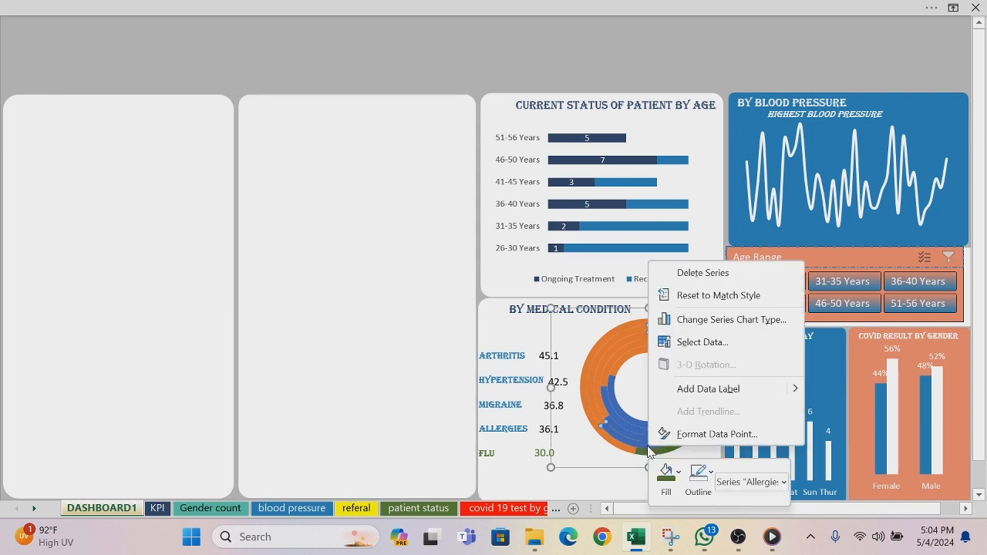
left_click(678, 473)
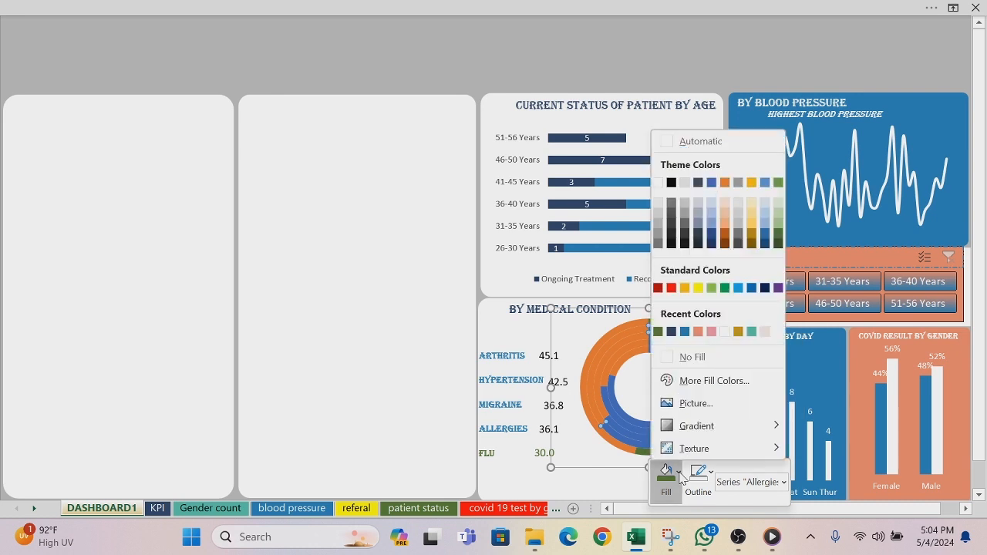
left_click(738, 333)
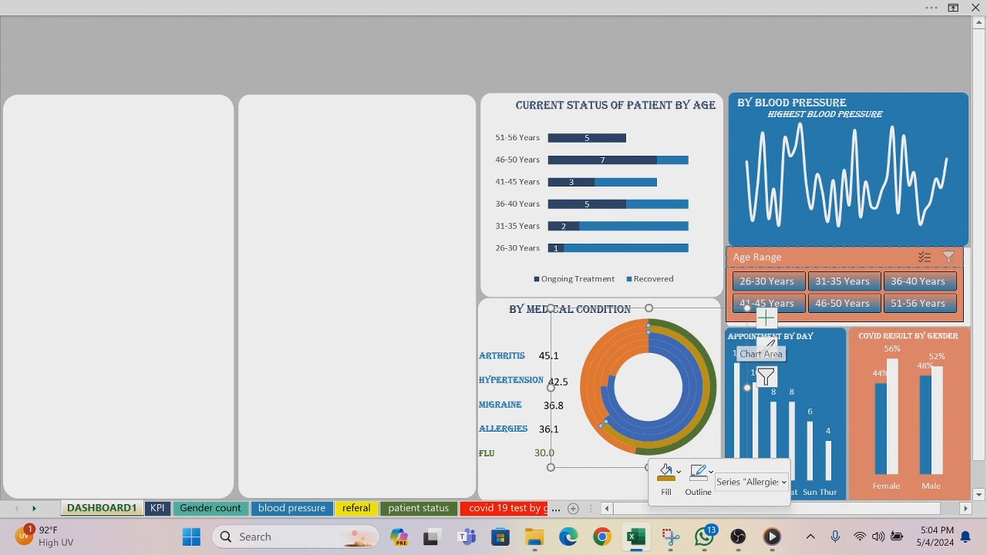
Step: Color the word ALLERGIES in the condition label text box dark gold and deselect the text
left_click_drag(529, 428, 479, 432)
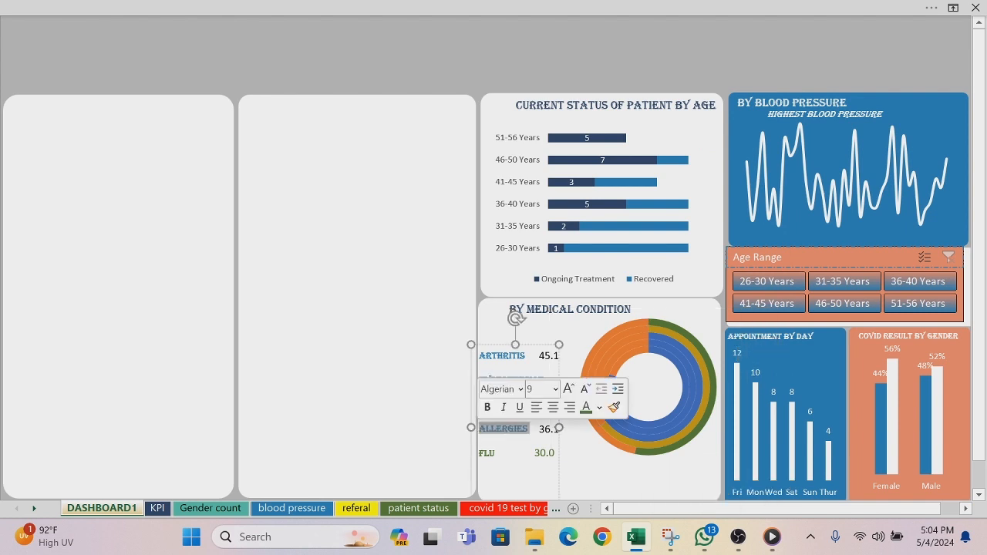
left_click(598, 407)
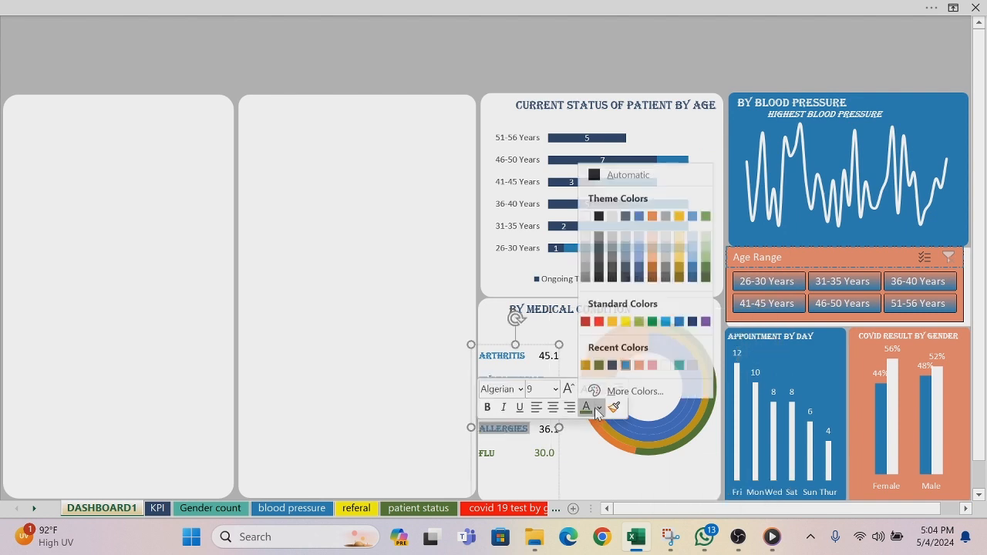
left_click(591, 359)
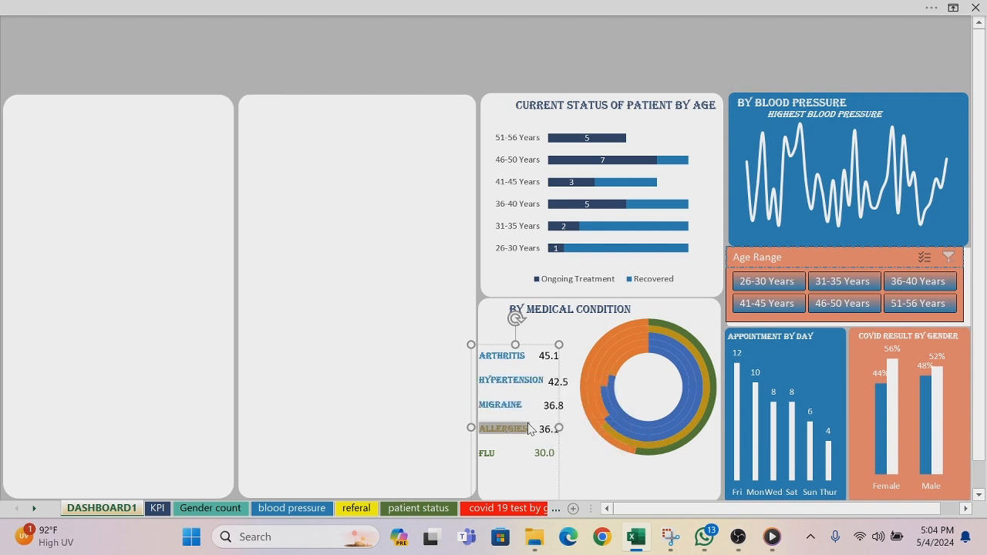
left_click(403, 404)
Step: Set the font color of the value beside the ALLERGIES label to dark gold and return to the full-screen dashboard view
left_click(552, 433)
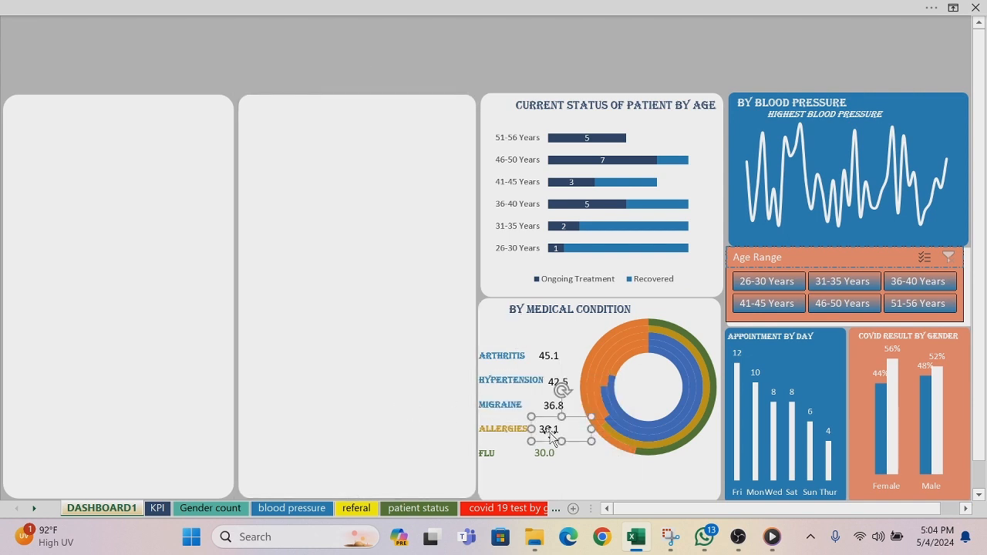
left_click(540, 430)
left_click_drag(540, 429, 560, 438)
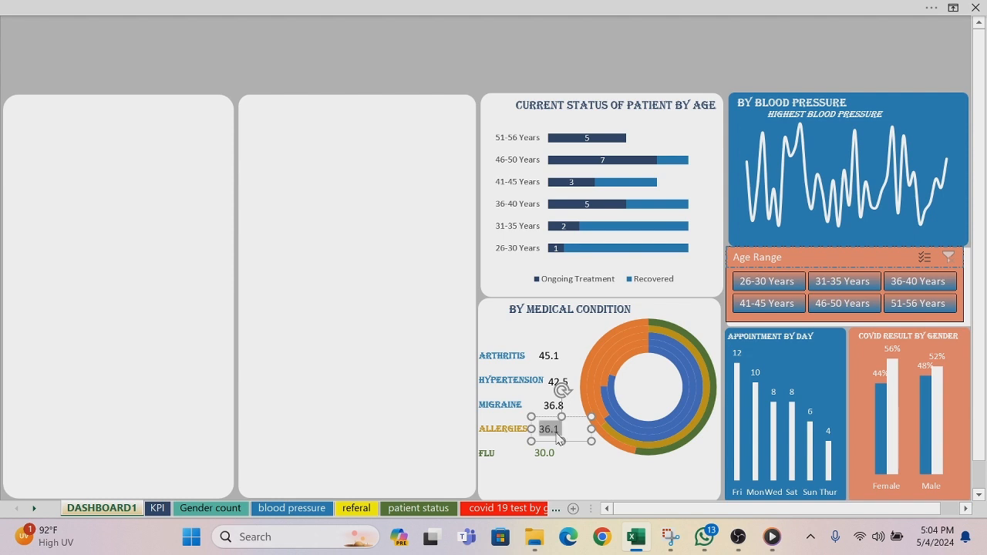
left_click(235, 10)
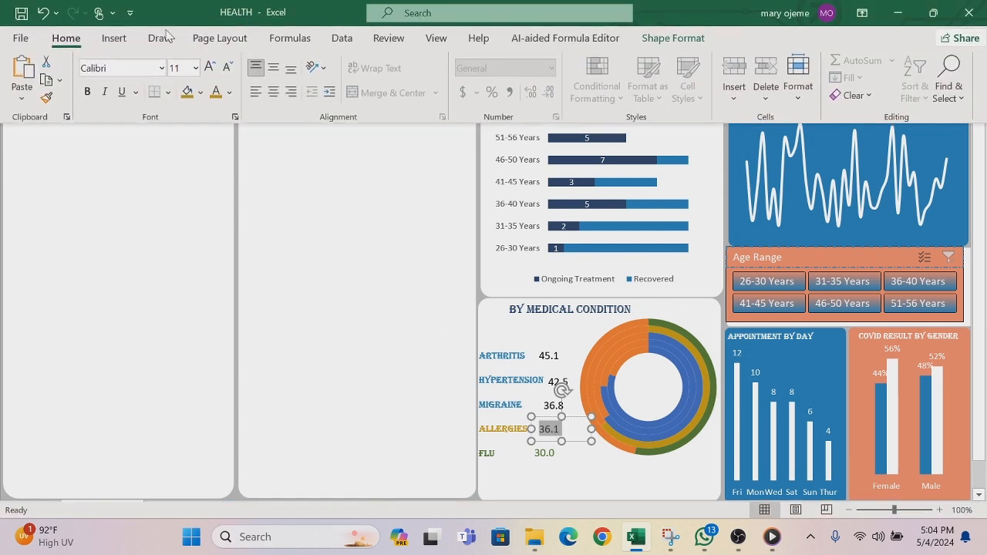
left_click(229, 93)
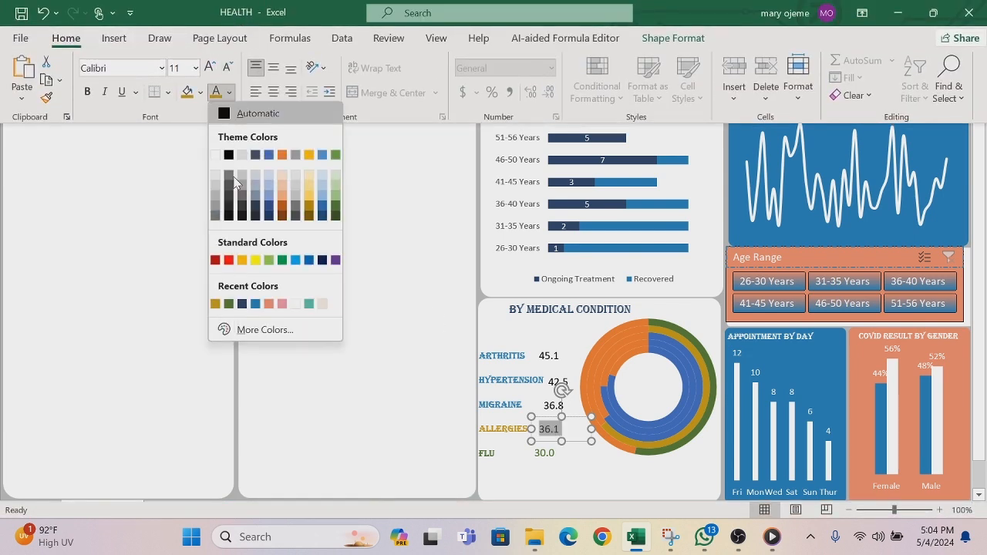
left_click(215, 305)
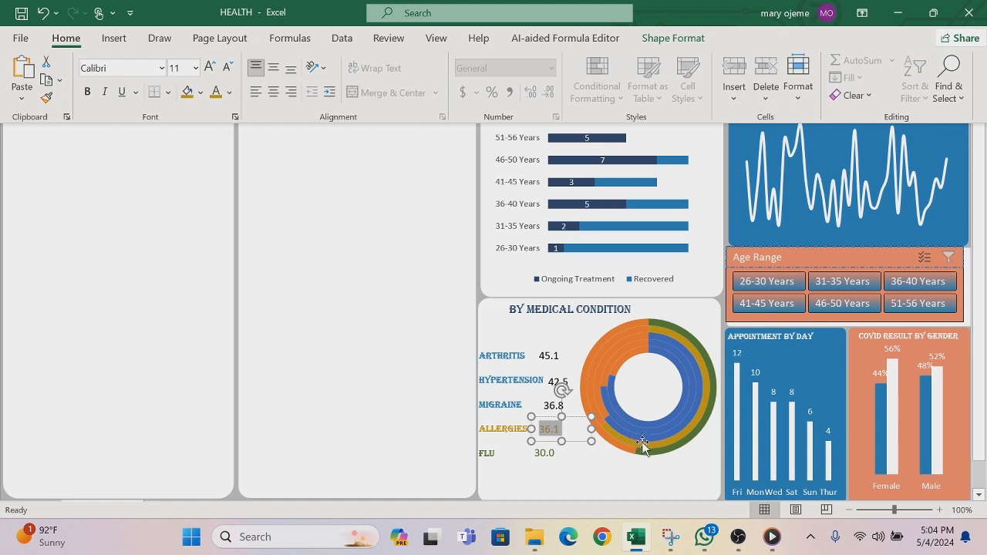
key("ctrl+shift+F1")
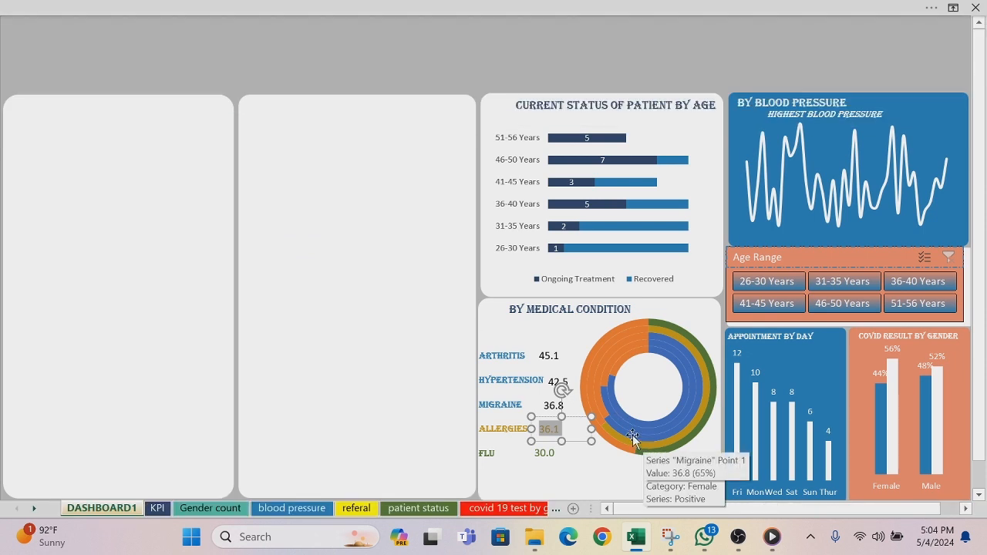
Step: Fill the blue value segment of the Migraine ring in the medical condition doughnut chart with dark navy blue
left_click(629, 432)
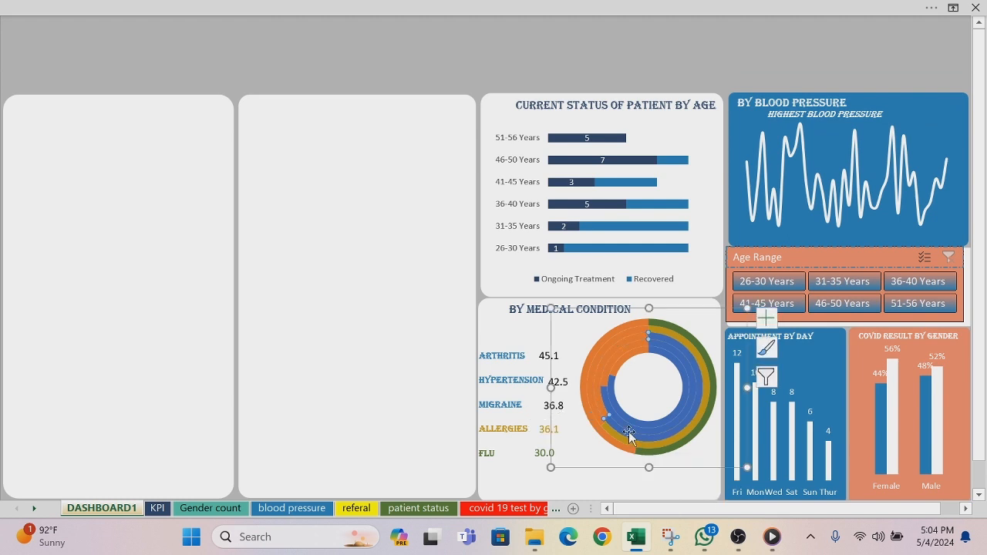
right_click(629, 433)
left_click(648, 461)
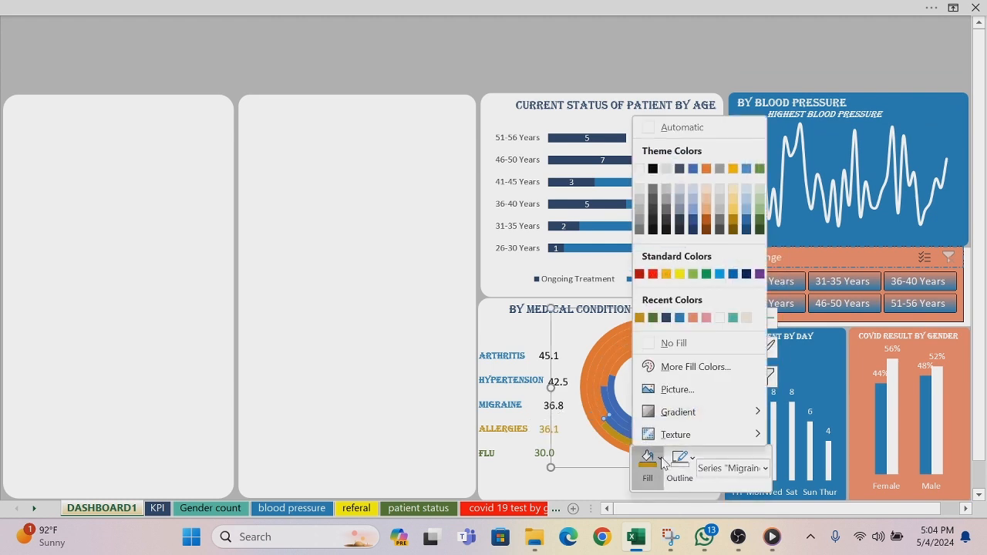
left_click(667, 318)
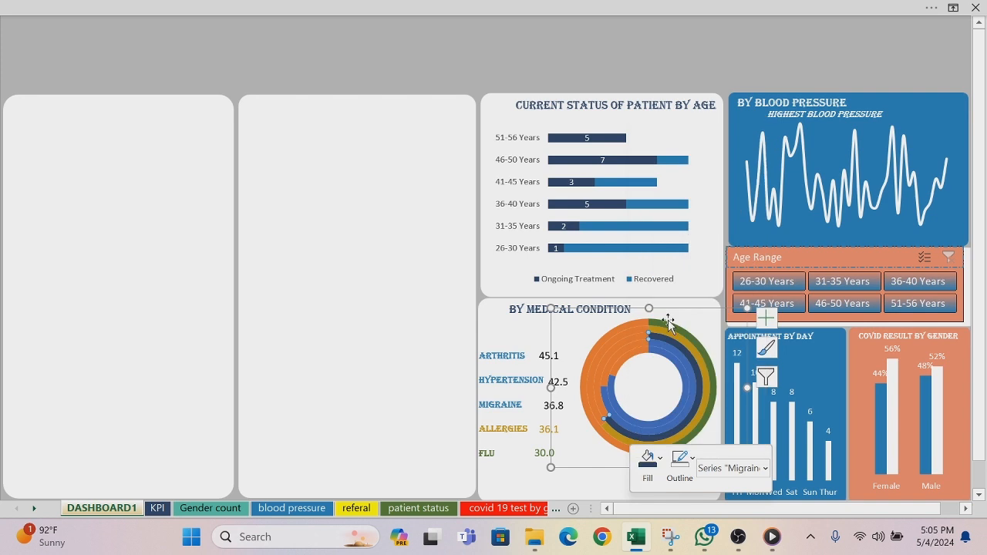
Step: Color the word MIGRAINE in the condition label text box dark navy blue
left_click_drag(523, 405, 481, 407)
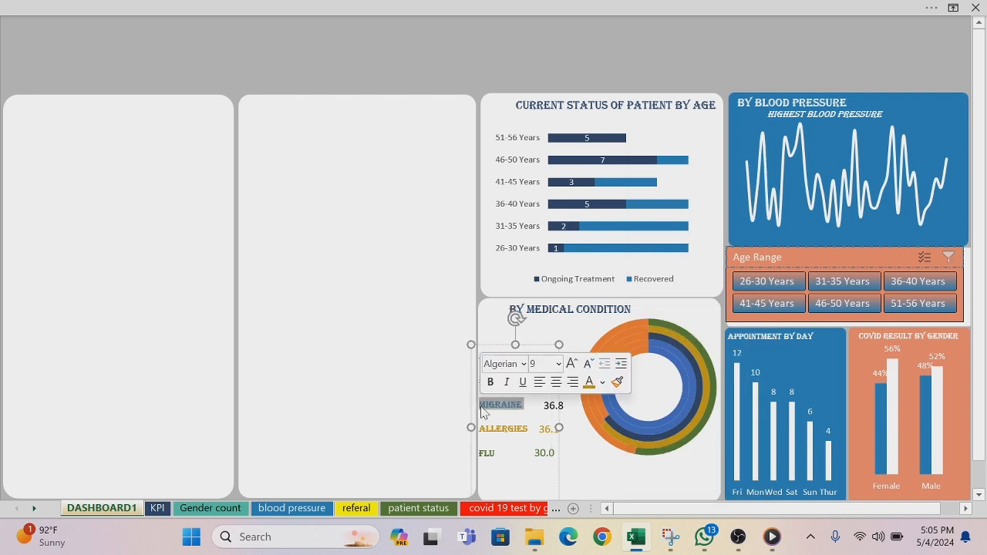
left_click(603, 385)
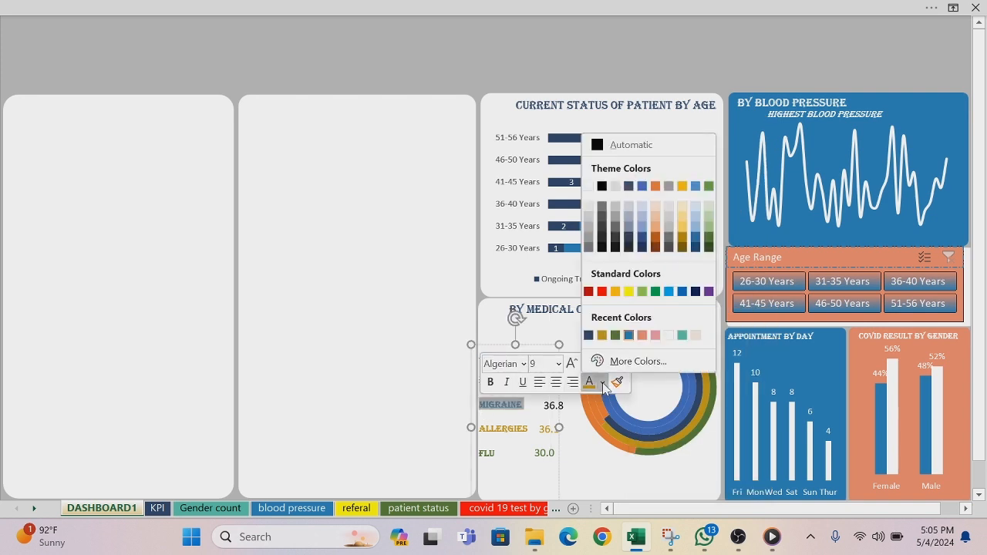
left_click(588, 336)
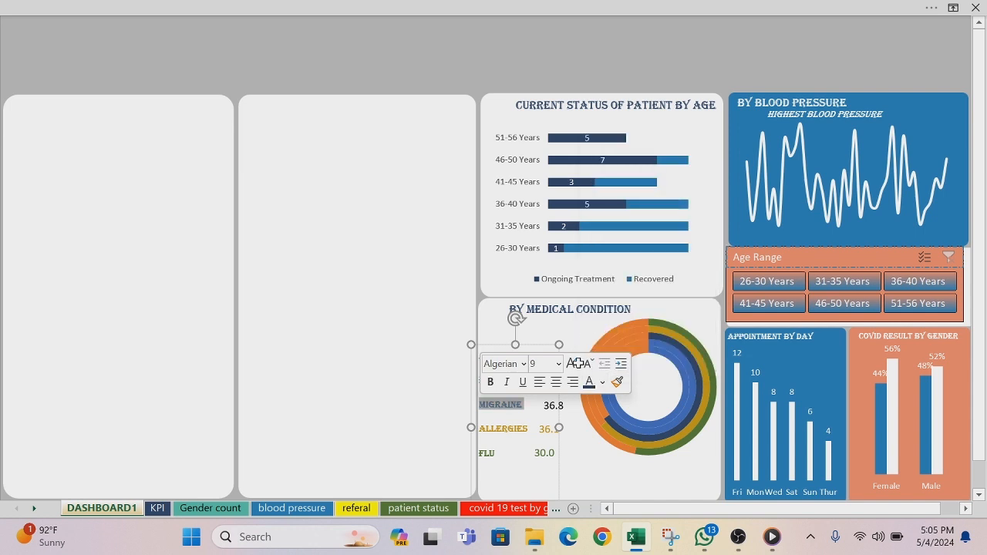
Step: Set the font color of the value beside the MIGRAINE label to dark navy blue and return to the full-screen dashboard view
left_click(559, 406)
left_click(556, 407)
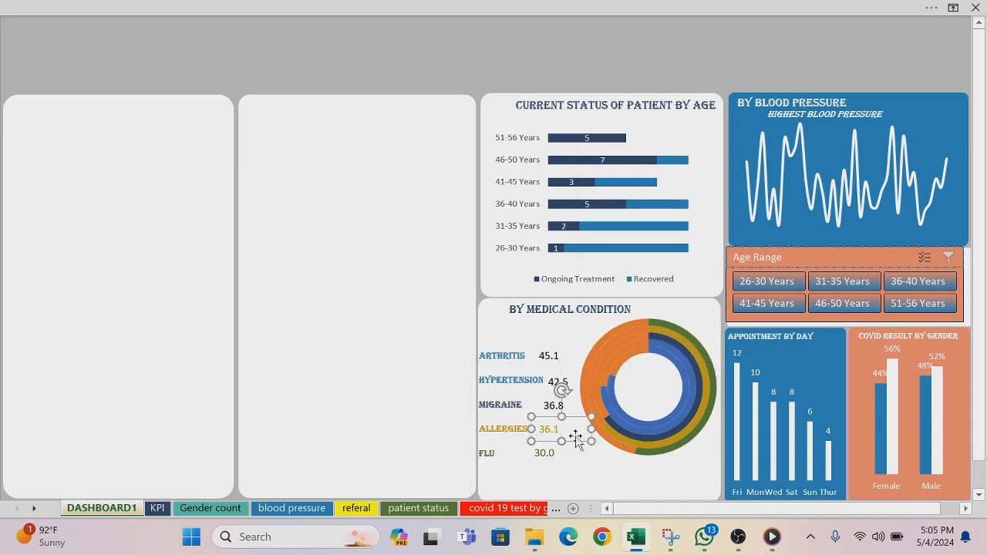
left_click(544, 406)
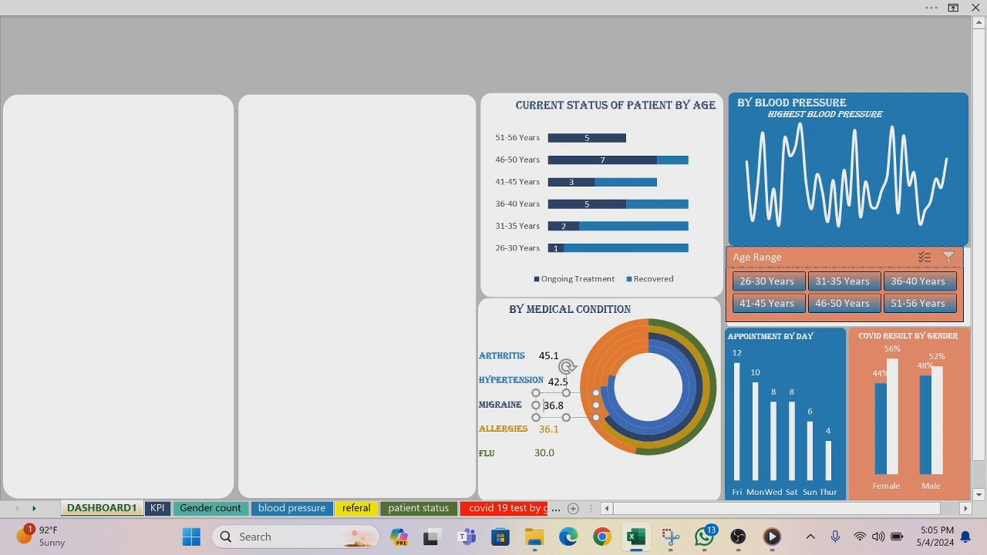
double_click(553, 406)
left_click(191, 10)
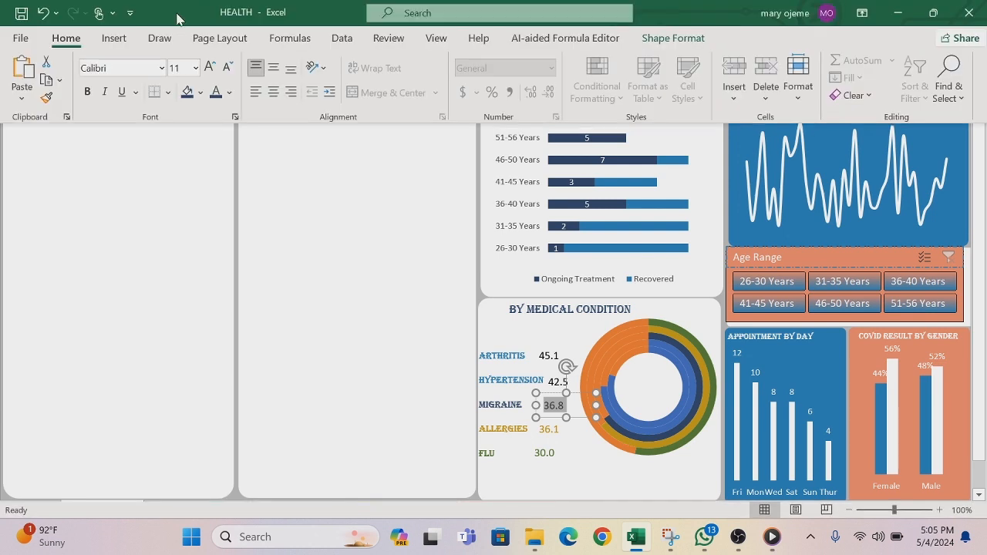
left_click(229, 93)
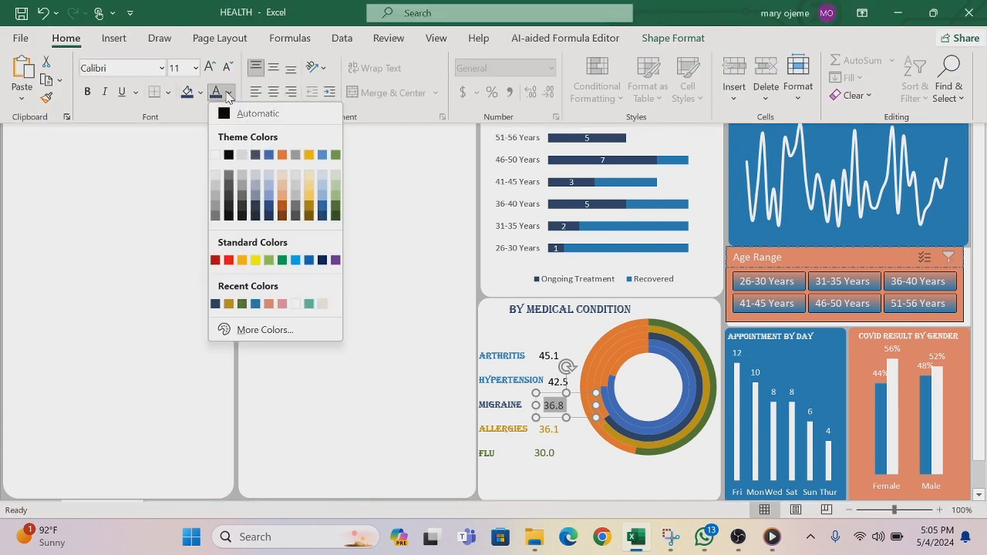
left_click(215, 304)
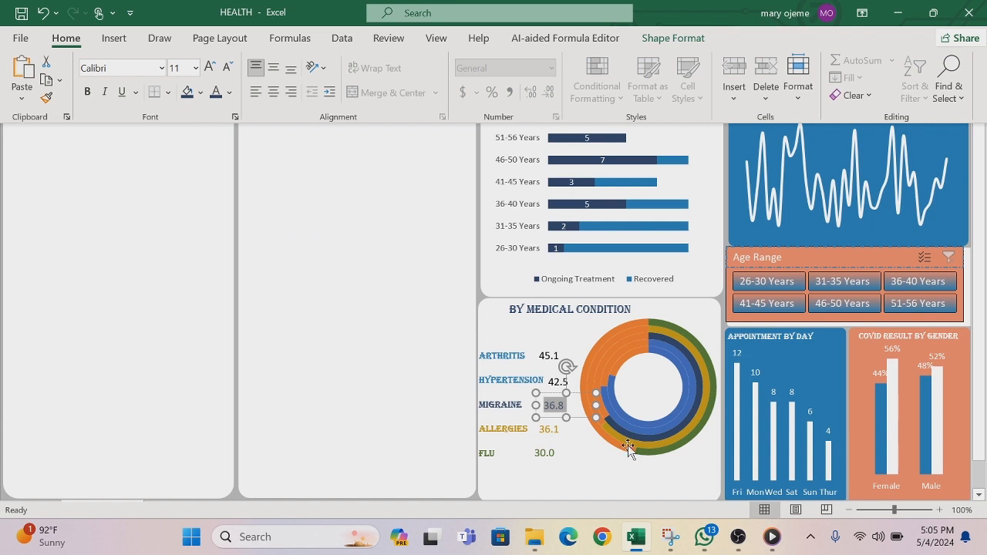
key("ctrl+shift+F1")
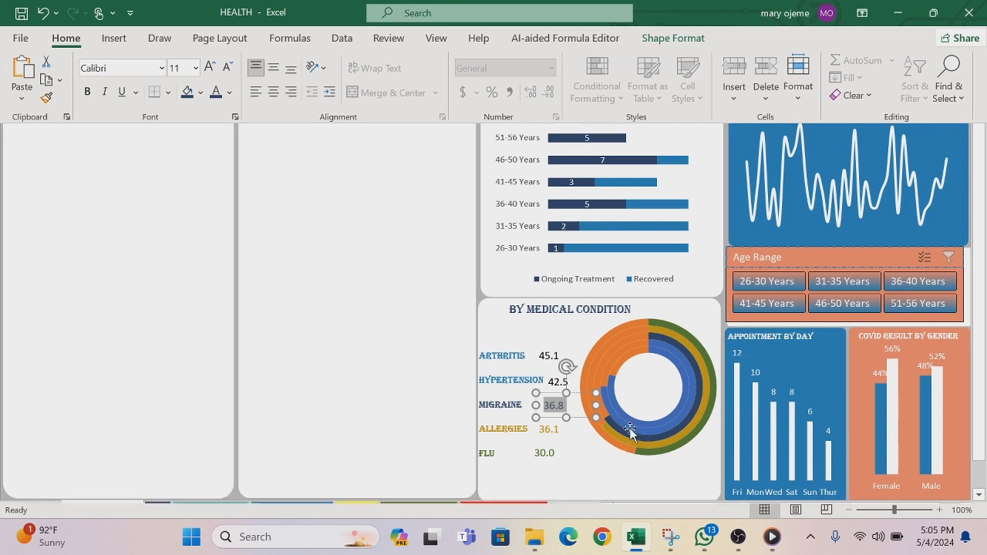
Step: Fill the blue value segment of the Hypertension ring in the medical condition doughnut chart with salmon orange
left_click(626, 422)
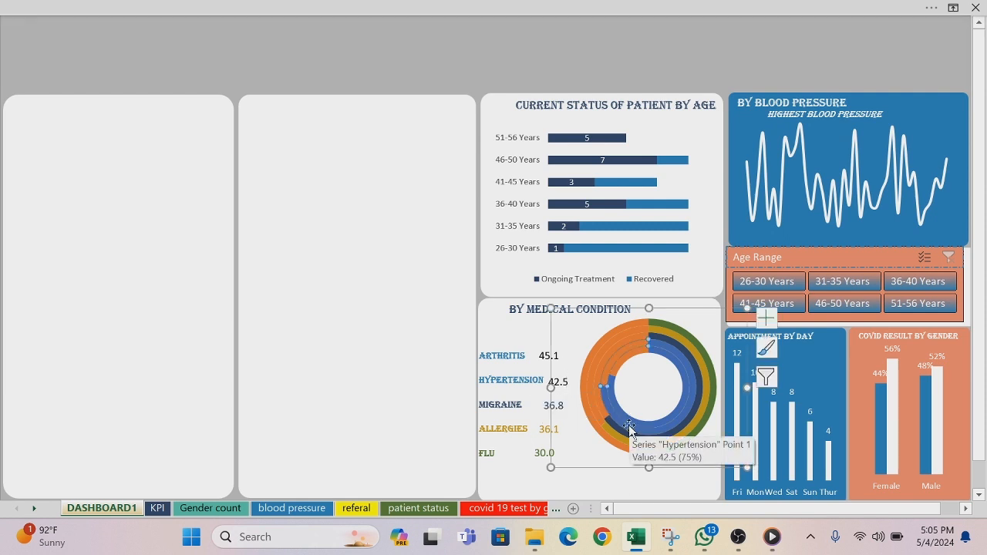
right_click(628, 427)
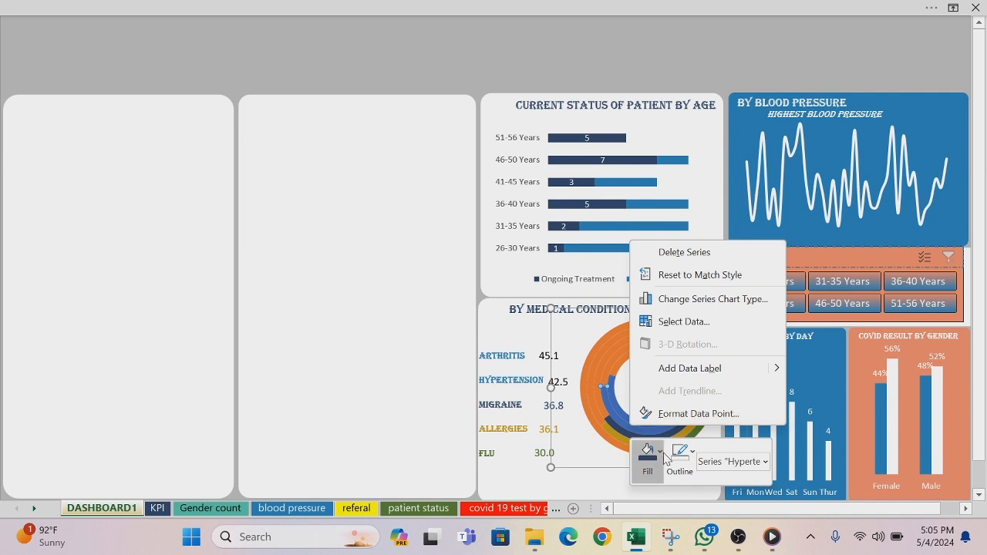
left_click(662, 455)
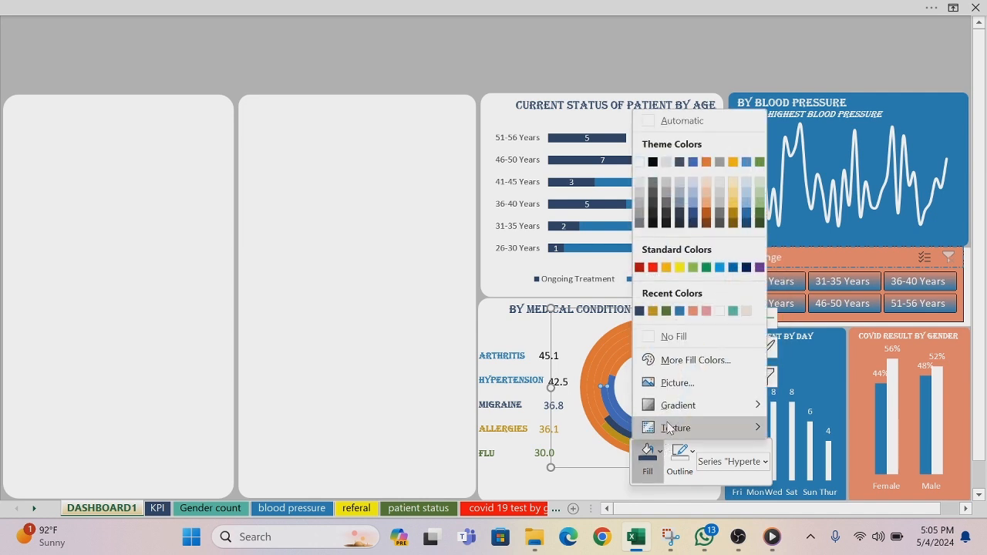
left_click(693, 312)
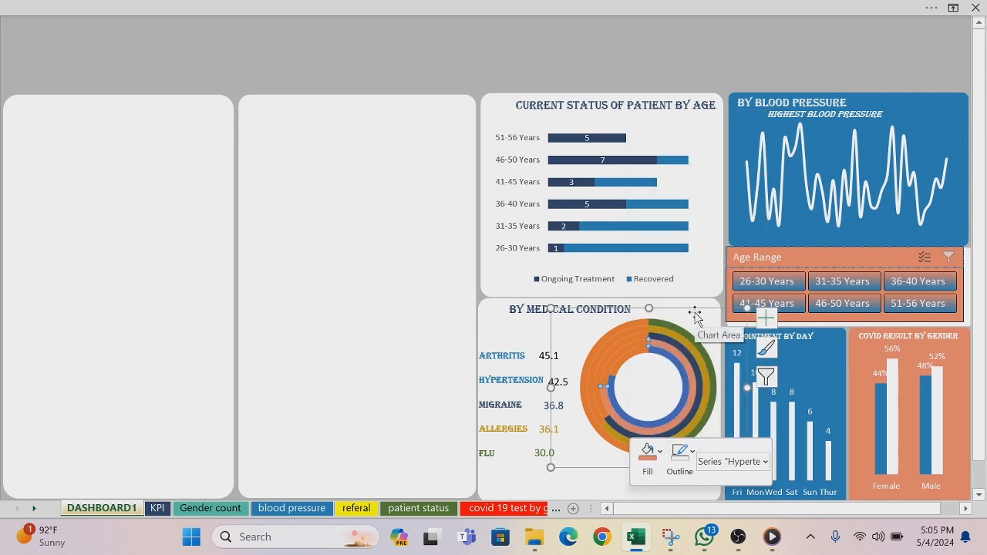
double_click(501, 405)
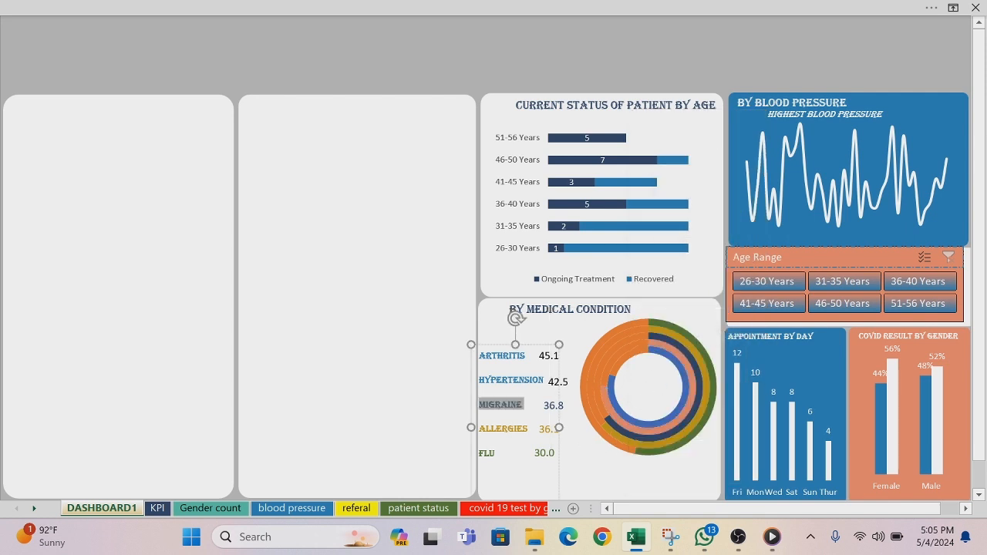
left_click_drag(524, 405, 544, 380)
left_click(417, 382)
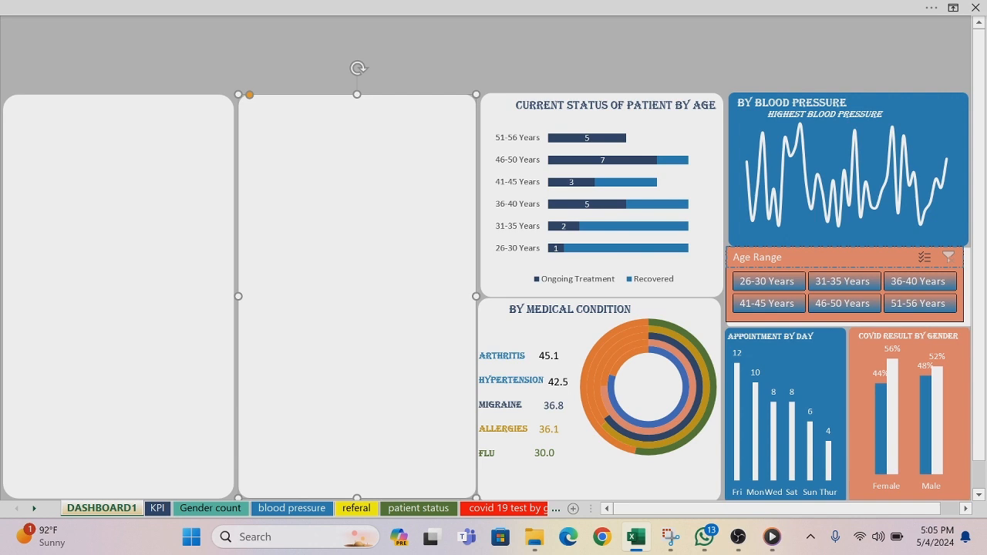
Step: Set the font color of the value beside the HYPERTENSION label to pink and return to the full-screen dashboard view
left_click(544, 379)
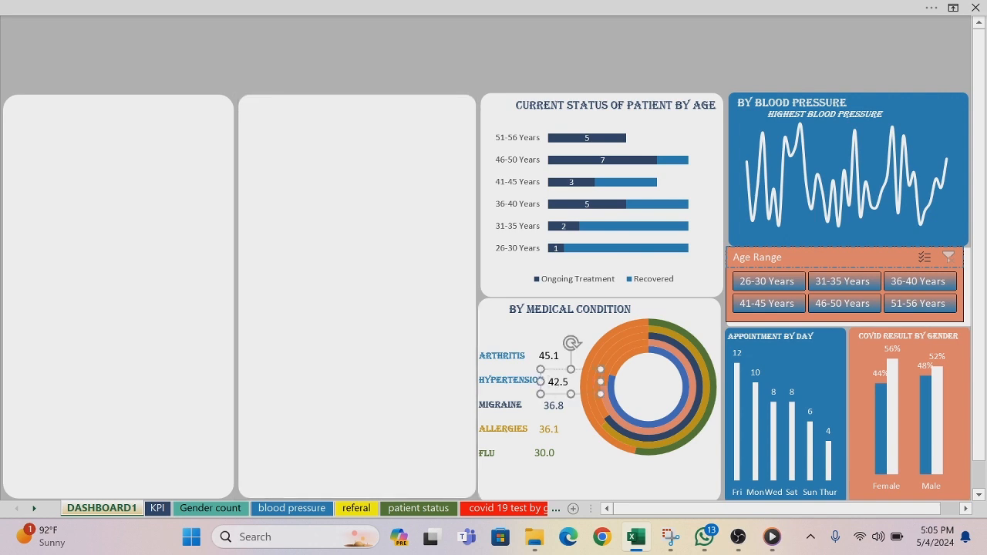
double_click(558, 381)
left_click(432, 6)
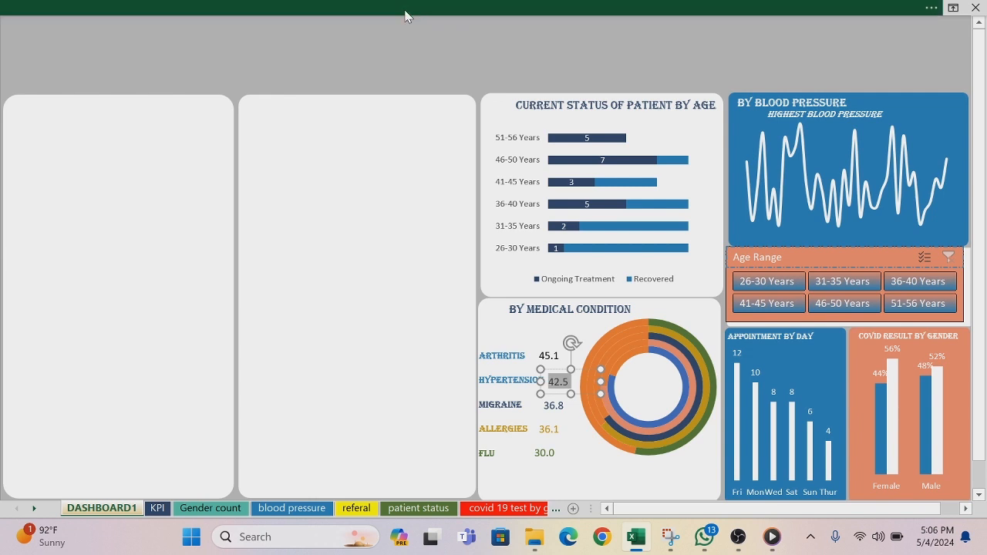
left_click(406, 14)
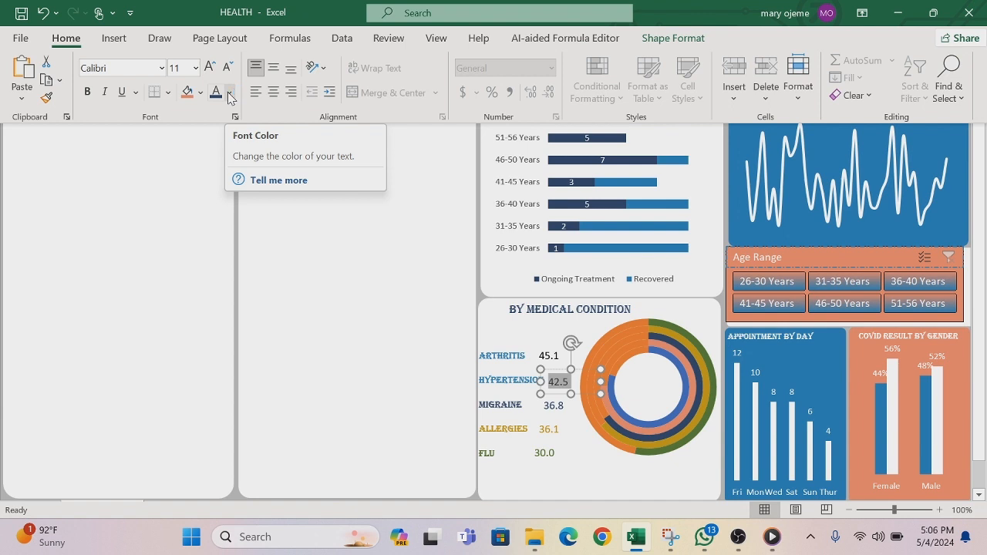
left_click(229, 93)
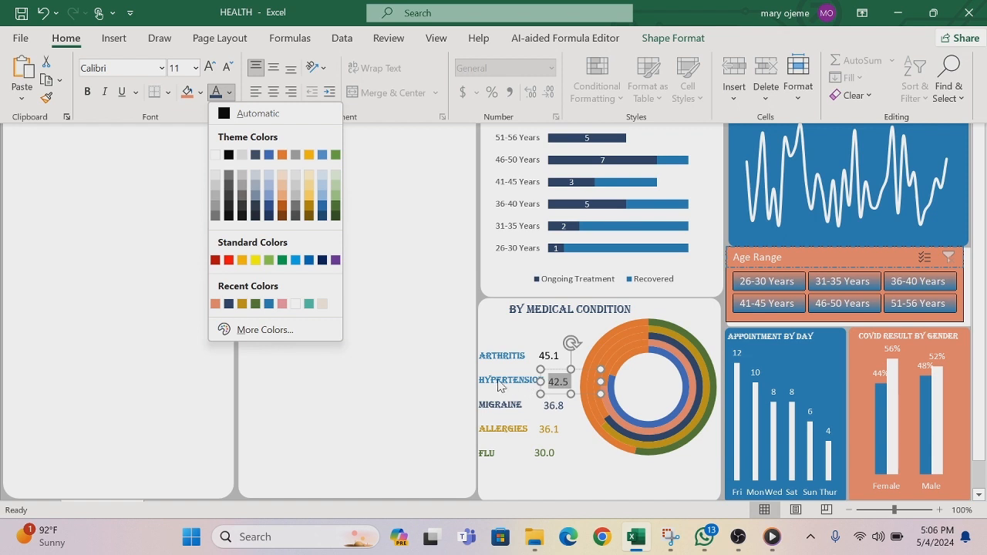
left_click(229, 304)
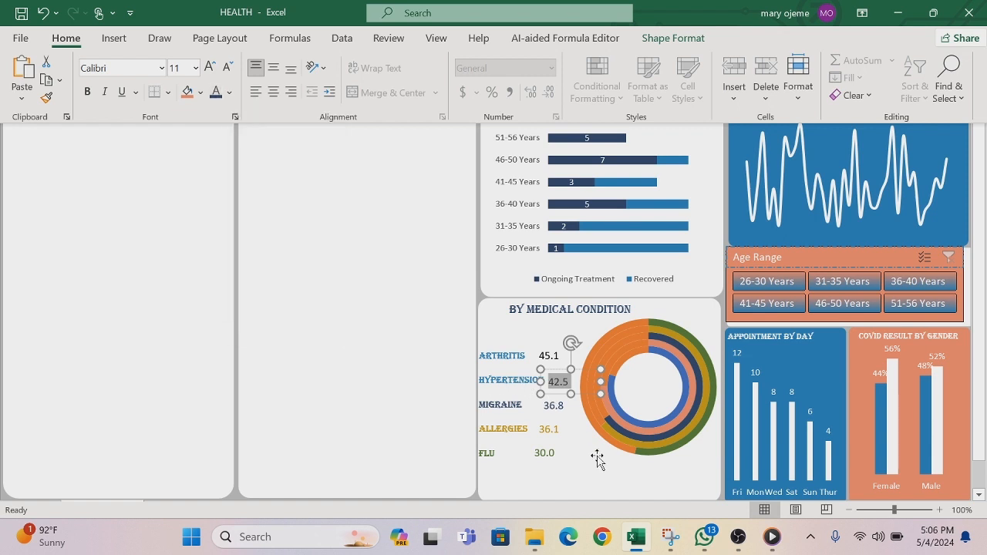
left_click(230, 92)
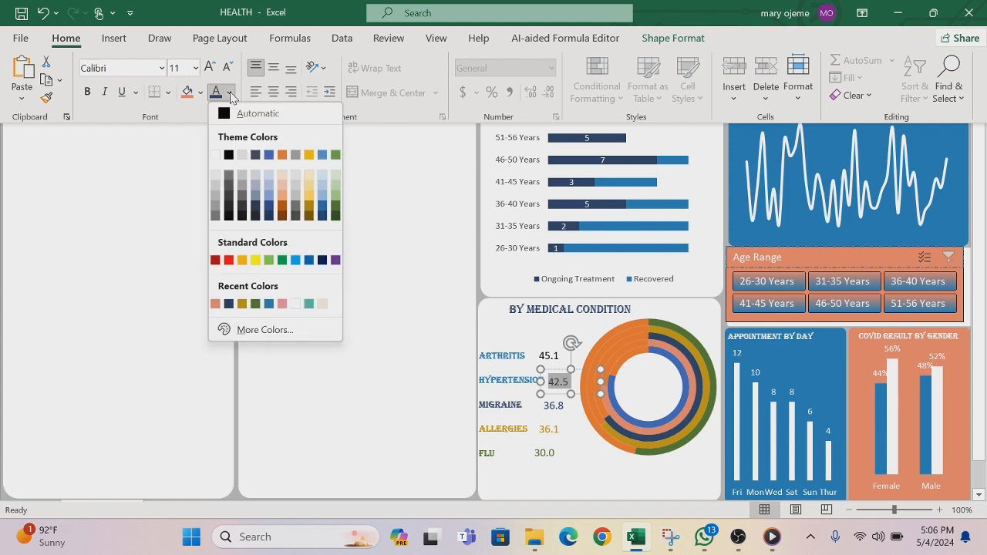
left_click(283, 306)
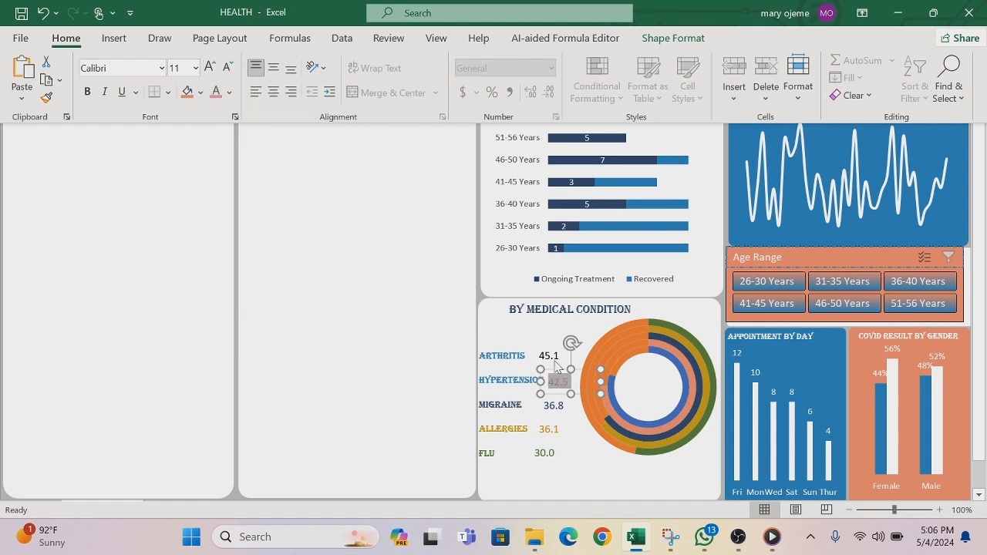
key("ctrl+shift+F1")
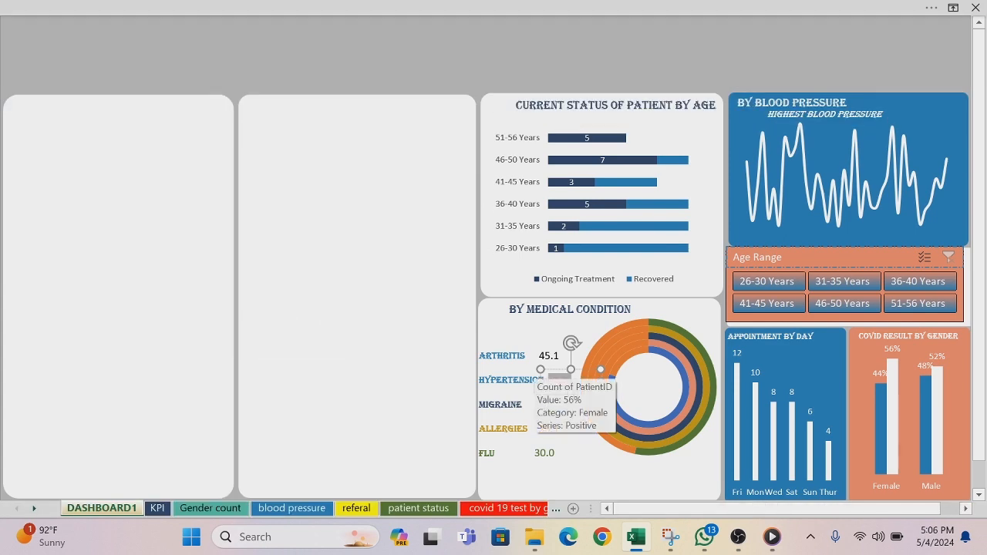
Step: Color the word HYPERTENSION in the condition label text box pink
left_click_drag(479, 380, 530, 380)
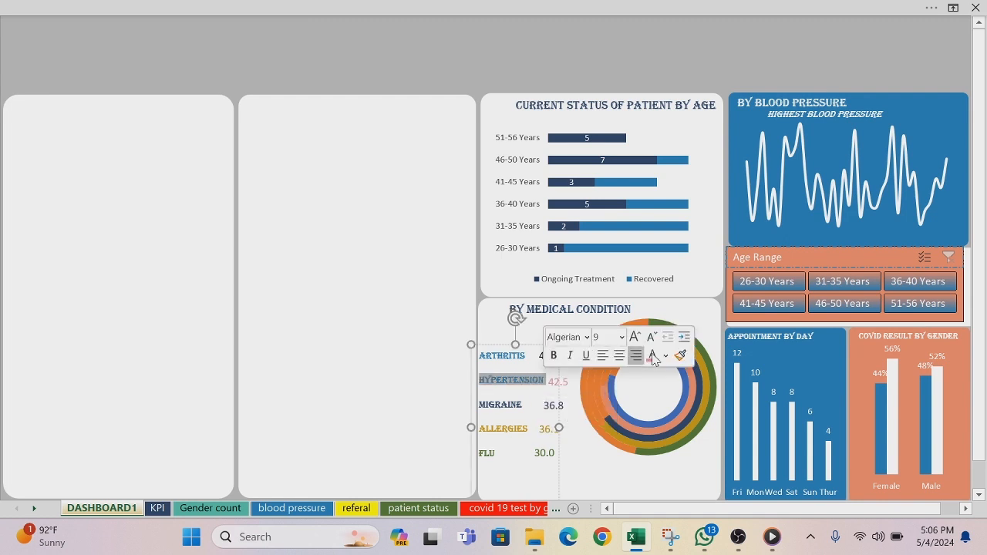
left_click(666, 358)
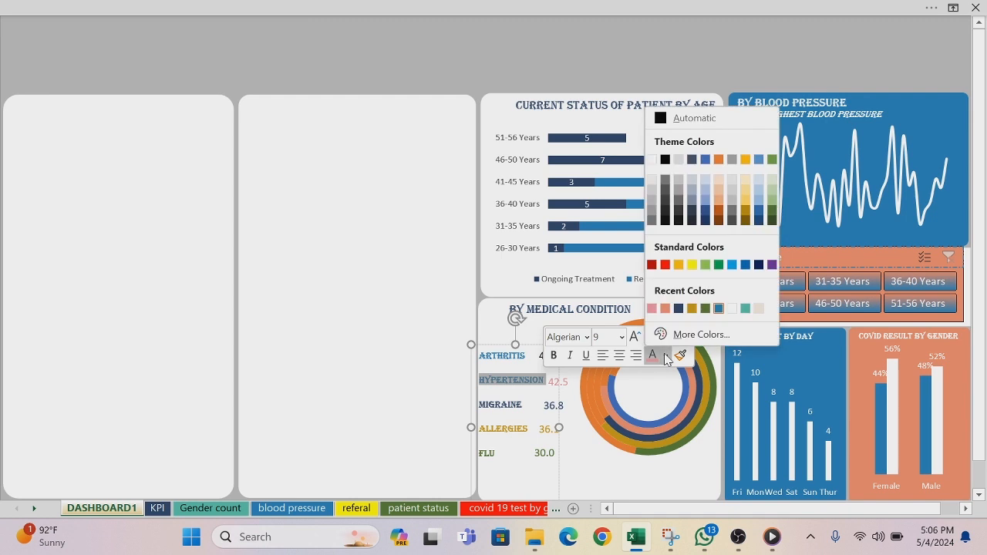
left_click(652, 309)
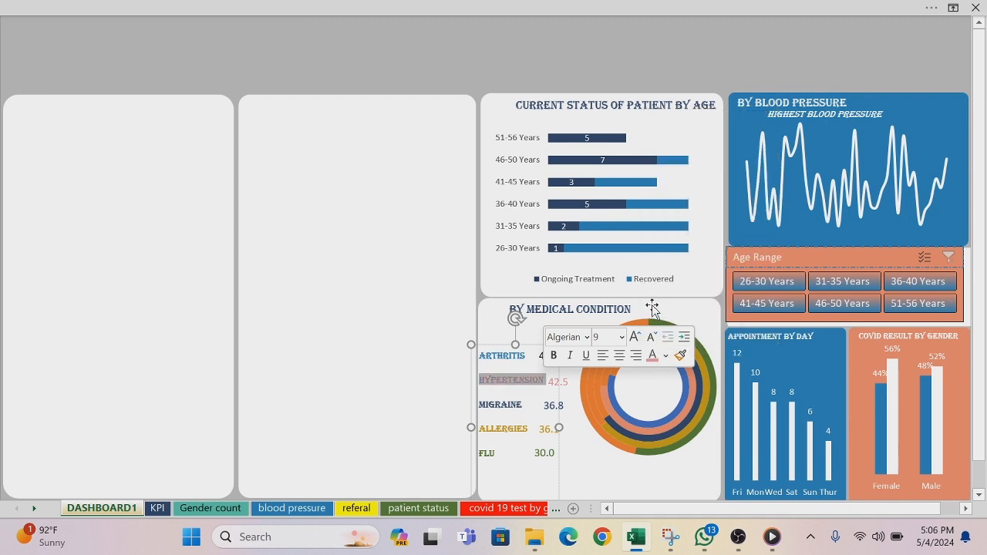
left_click(409, 316)
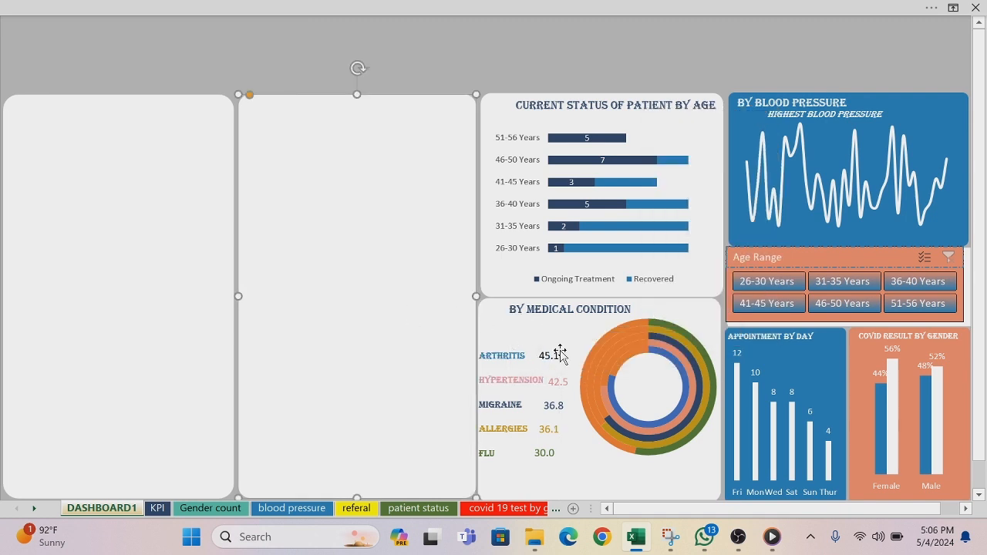
Step: Set the font color of the value beside the ARTHRITIS label to blue and return to the full-screen dashboard view
left_click(553, 361)
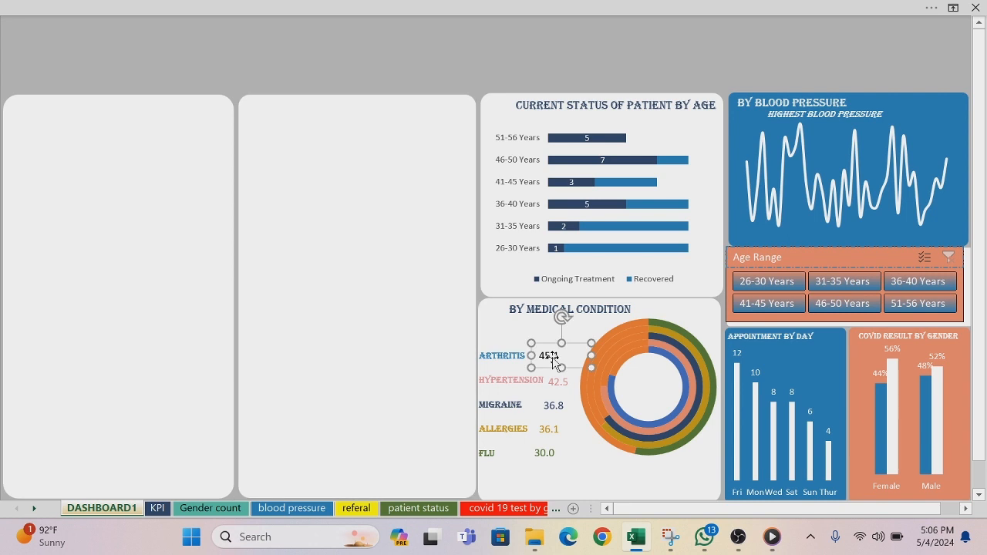
key("ctrl+a")
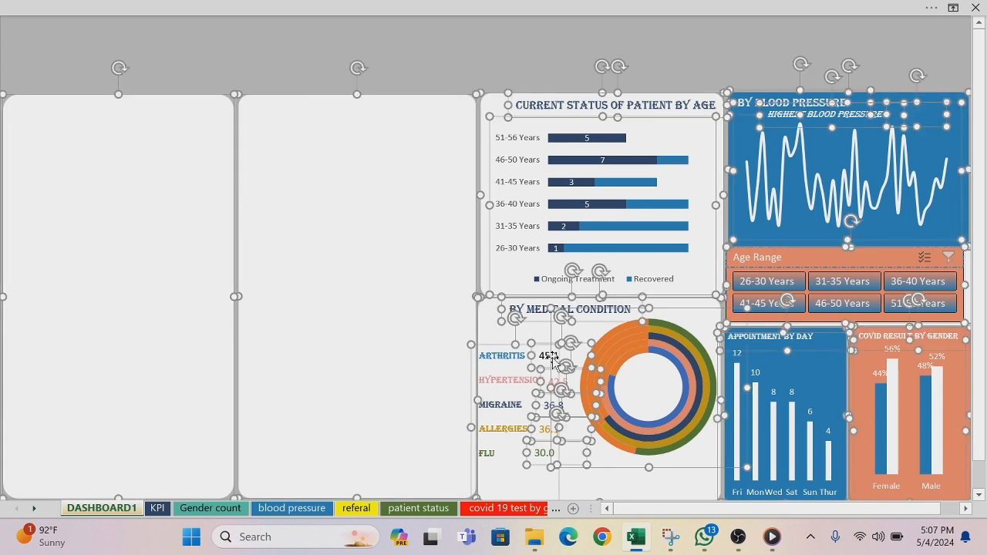
key("Escape")
left_click(552, 360)
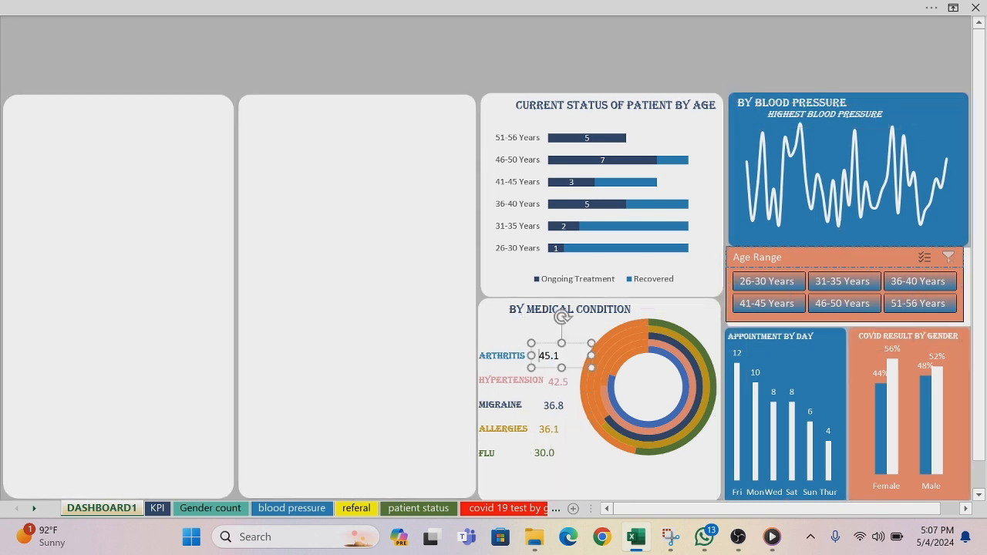
double_click(548, 357)
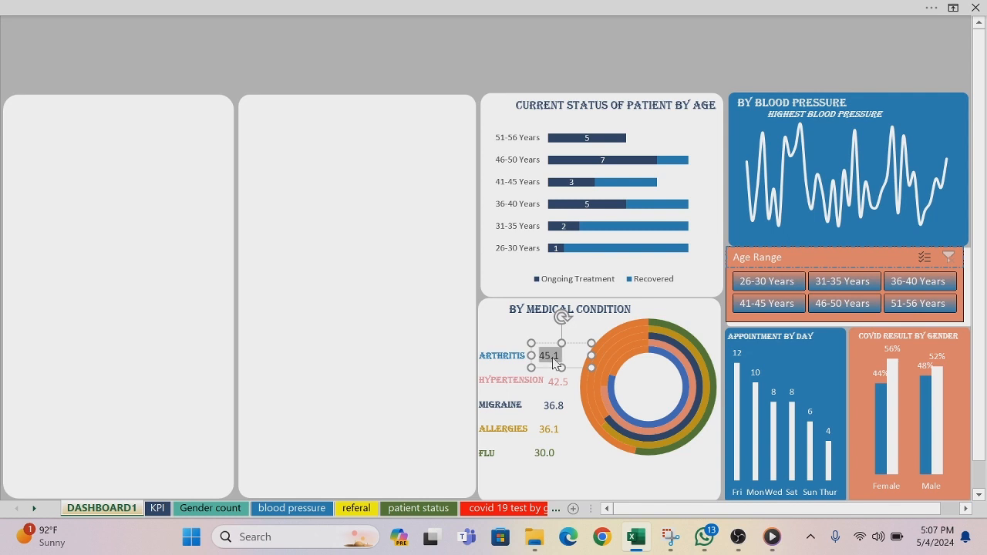
left_click(304, 11)
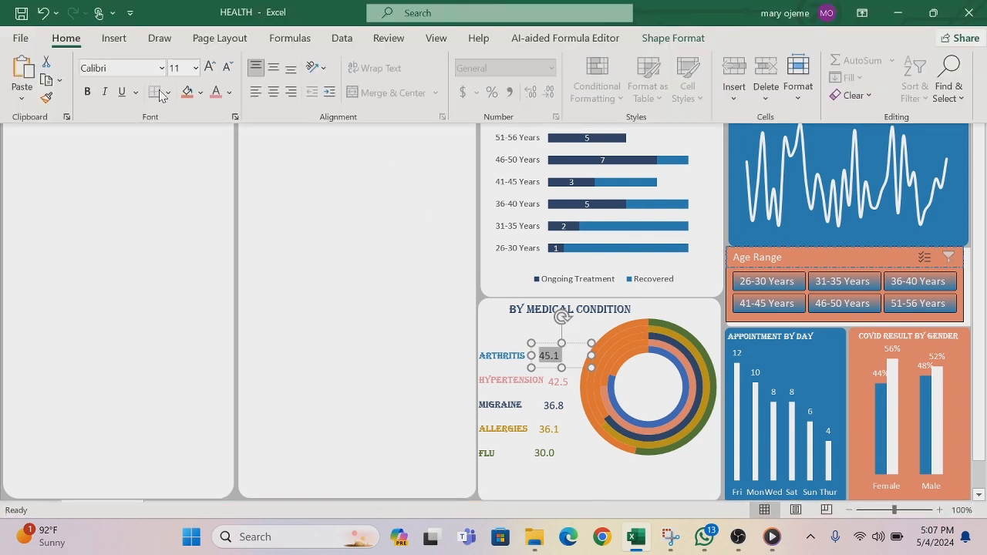
left_click(229, 93)
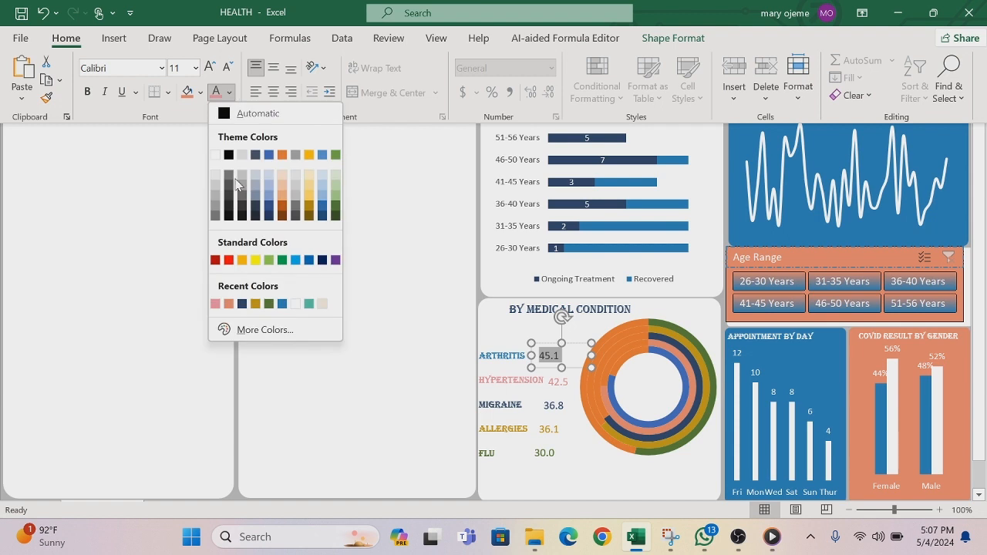
left_click(283, 305)
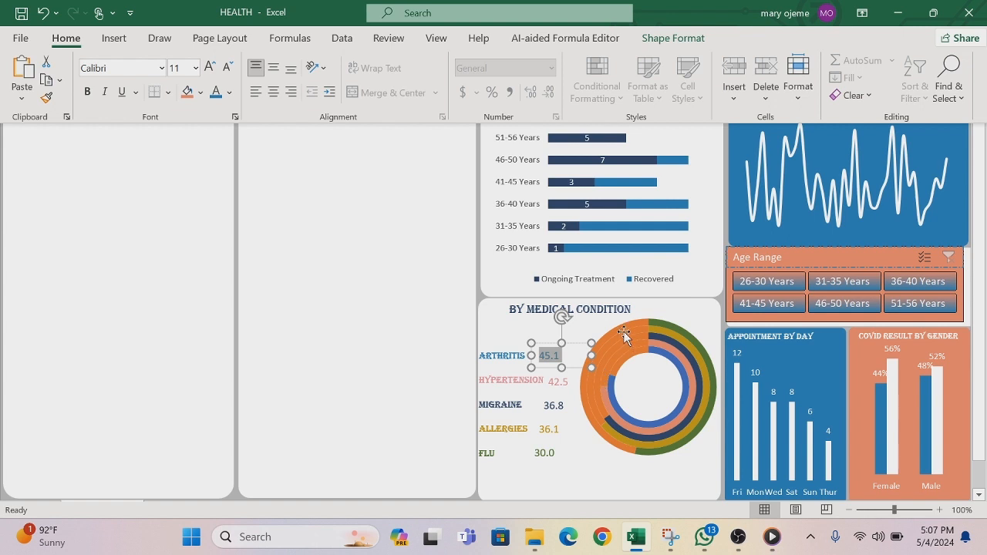
key("ctrl+shift+F1")
left_click(590, 479)
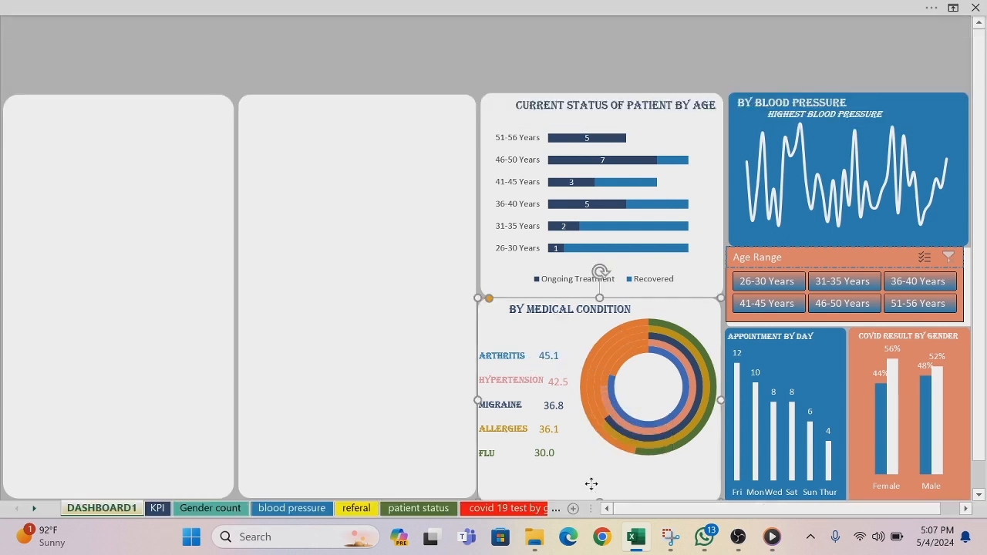
Step: Fill the orange remainder segment of the outermost Flu ring in the medical condition doughnut chart with very light gray
left_click(598, 432)
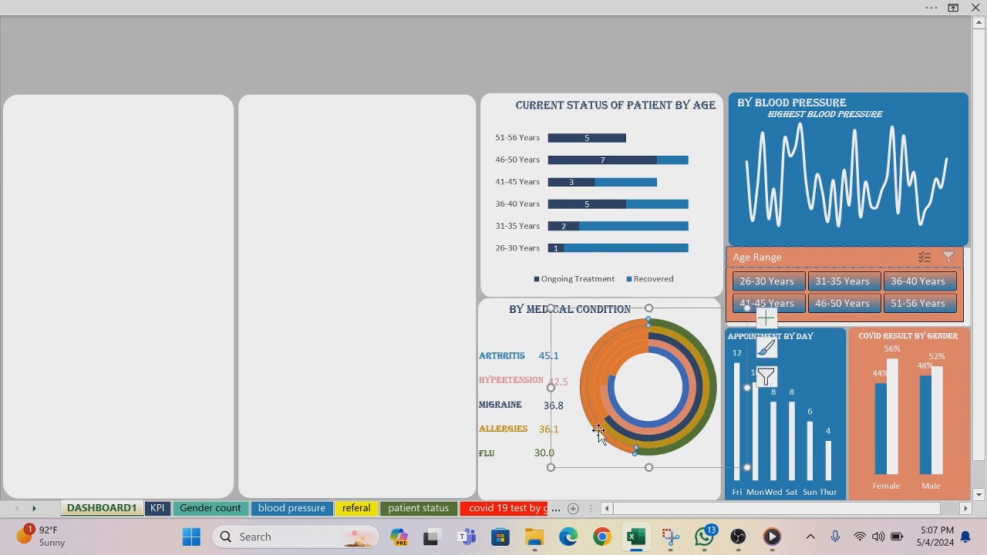
left_click(599, 431)
right_click(600, 434)
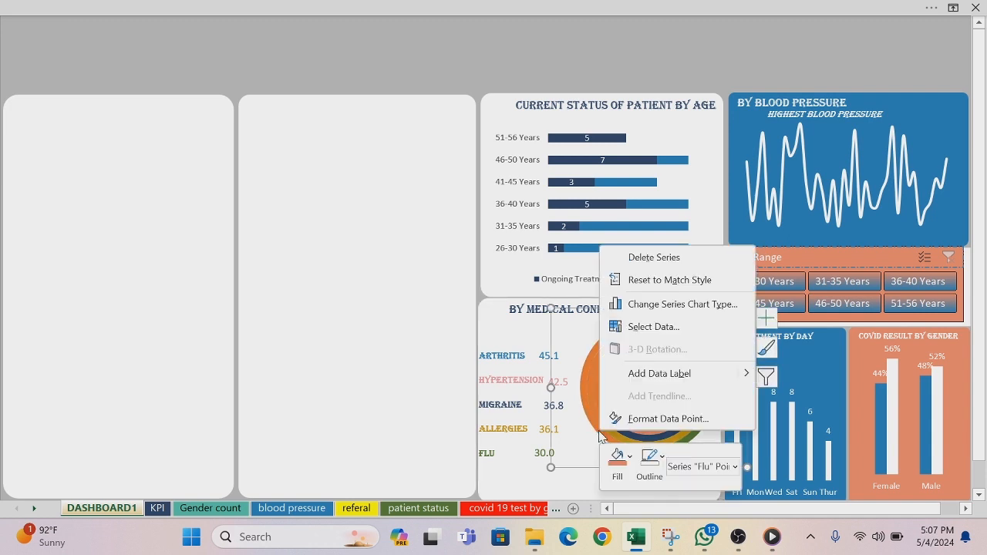
left_click(631, 461)
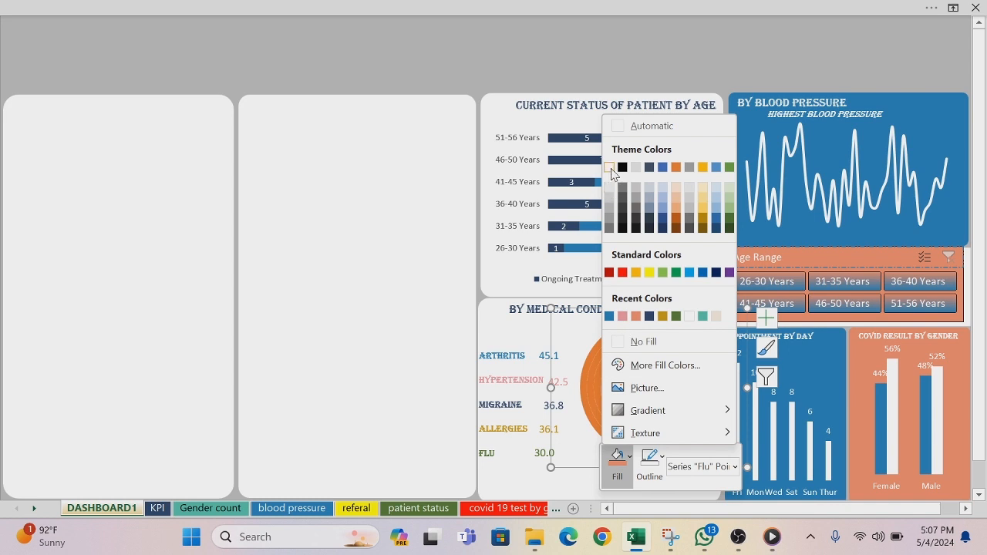
left_click(609, 187)
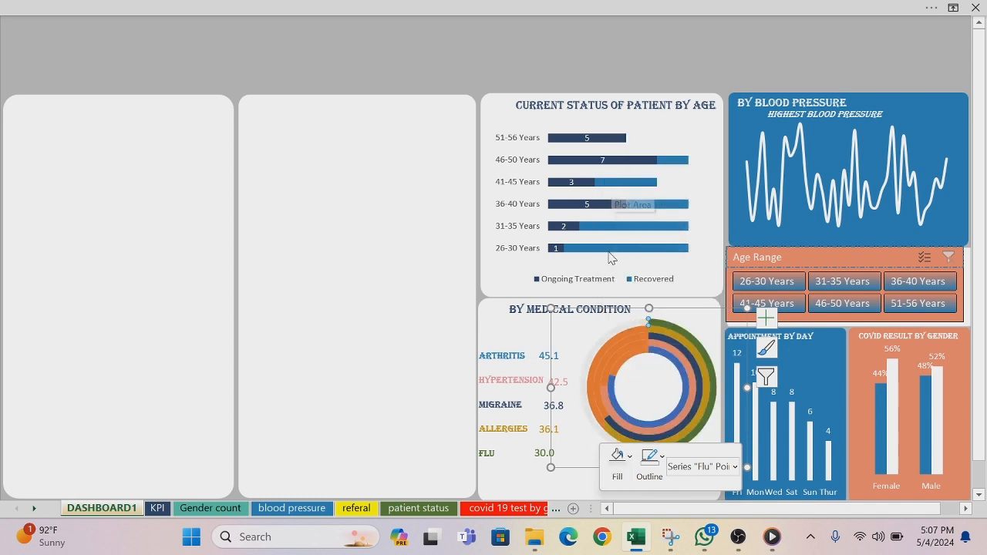
Step: Fill the orange remainder segment of the Allergies ring in the medical condition doughnut chart with very light gray
left_click(590, 378)
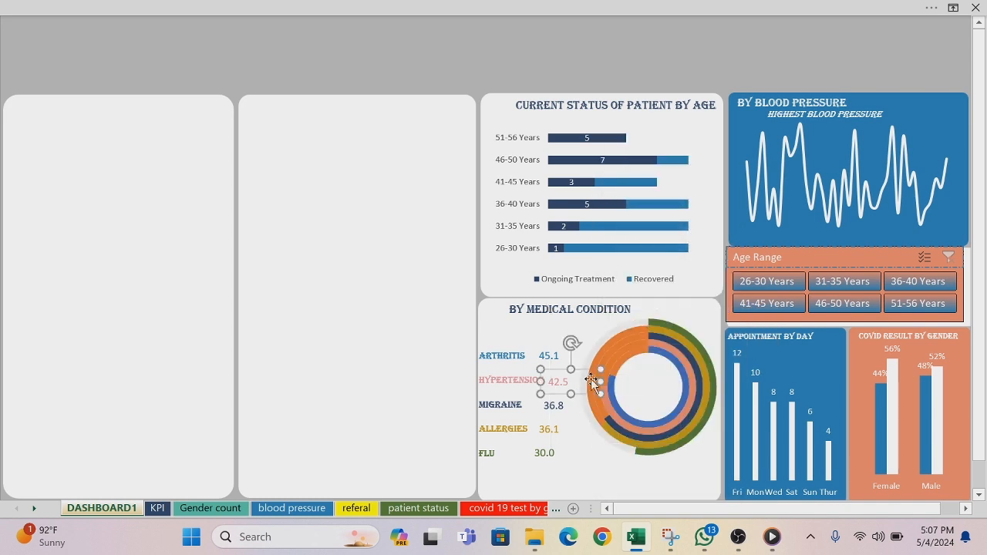
left_click(600, 420)
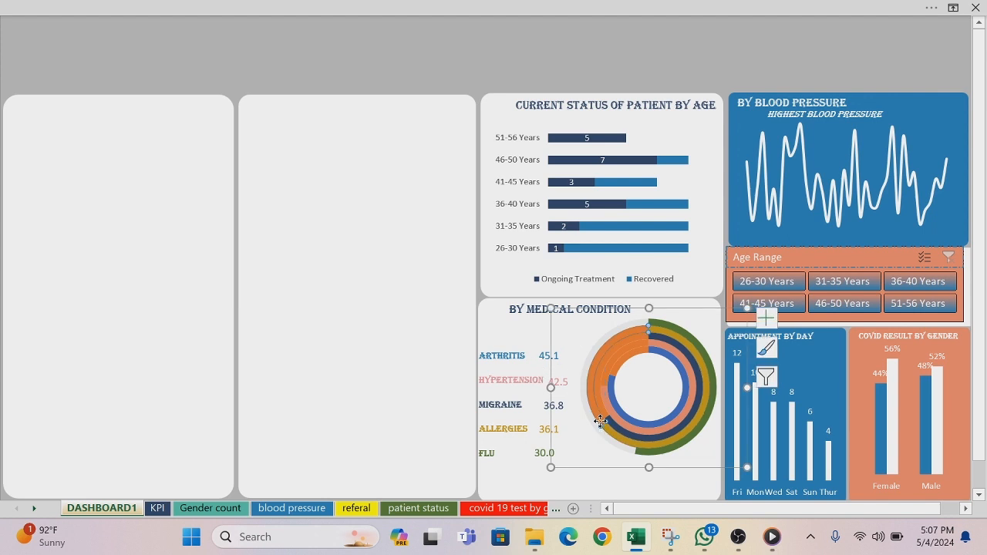
right_click(599, 420)
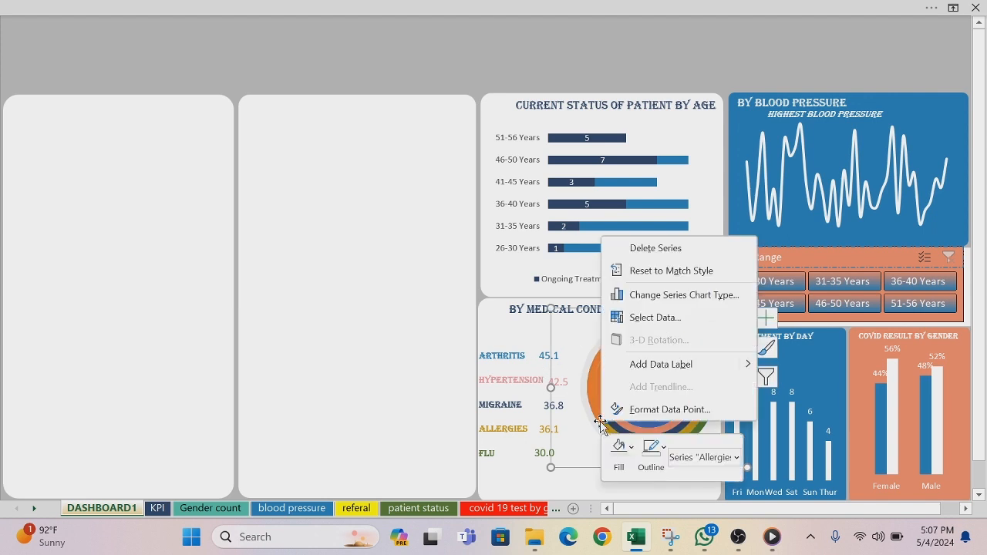
left_click(633, 448)
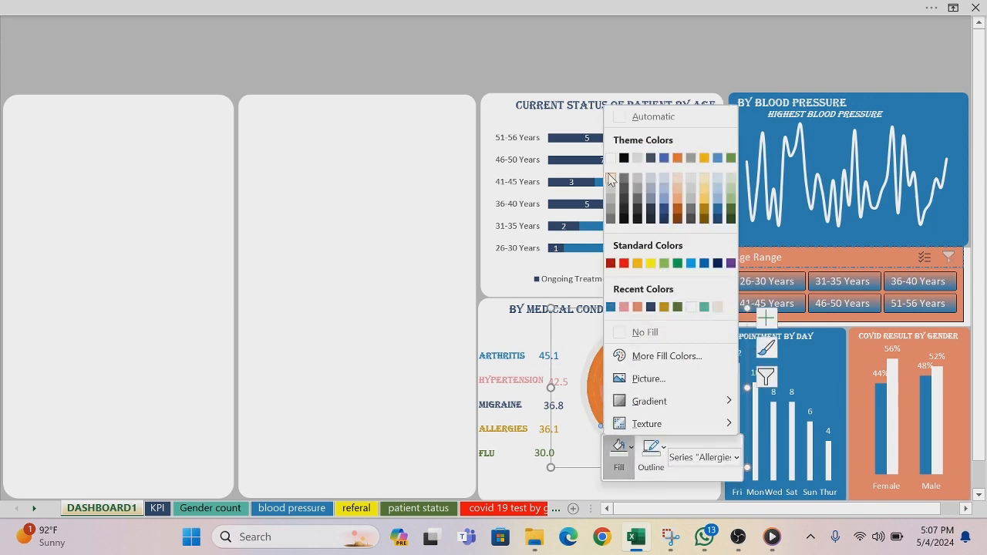
left_click(610, 178)
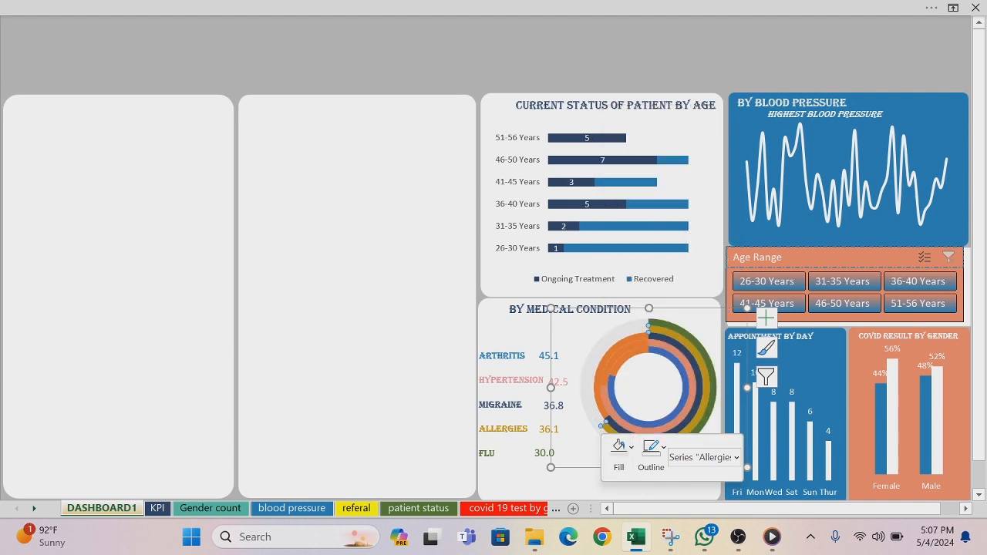
Step: Fill the orange remainder segment of the Migraine ring in the medical condition doughnut chart with very light gray
right_click(604, 415)
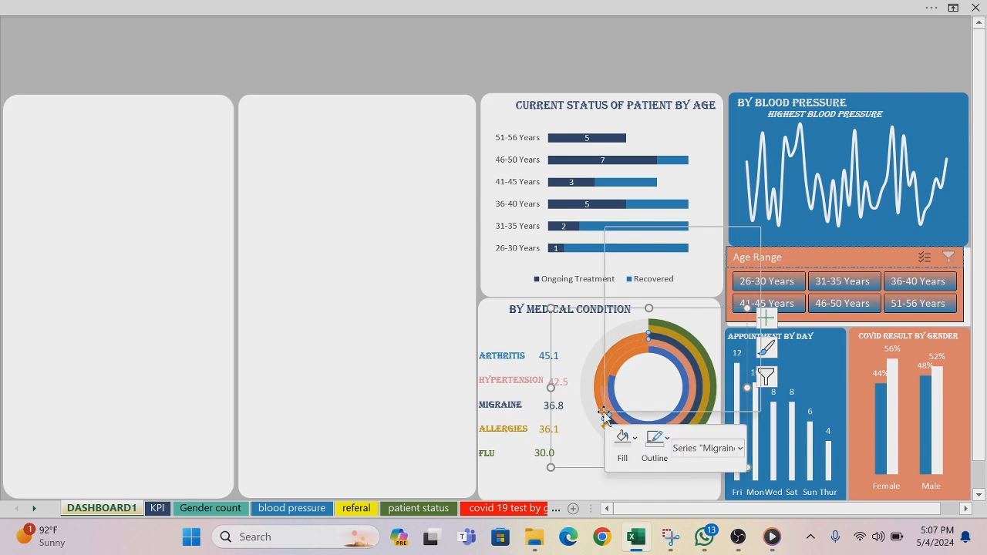
left_click(635, 438)
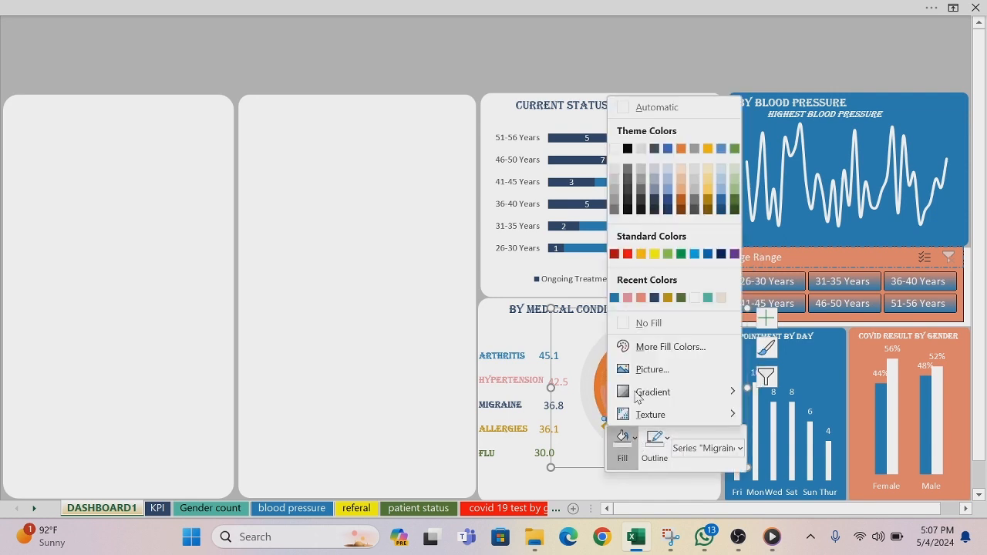
left_click(613, 169)
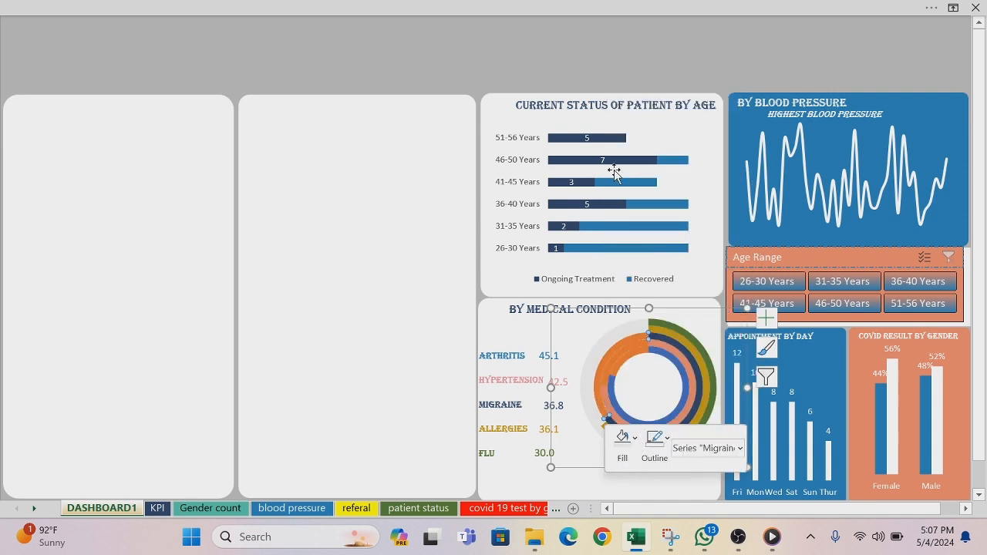
Step: Try to fill the remainders of the Hypertension and Arthritis rings with very light gray, and undo both fills
right_click(610, 377)
left_click(628, 396)
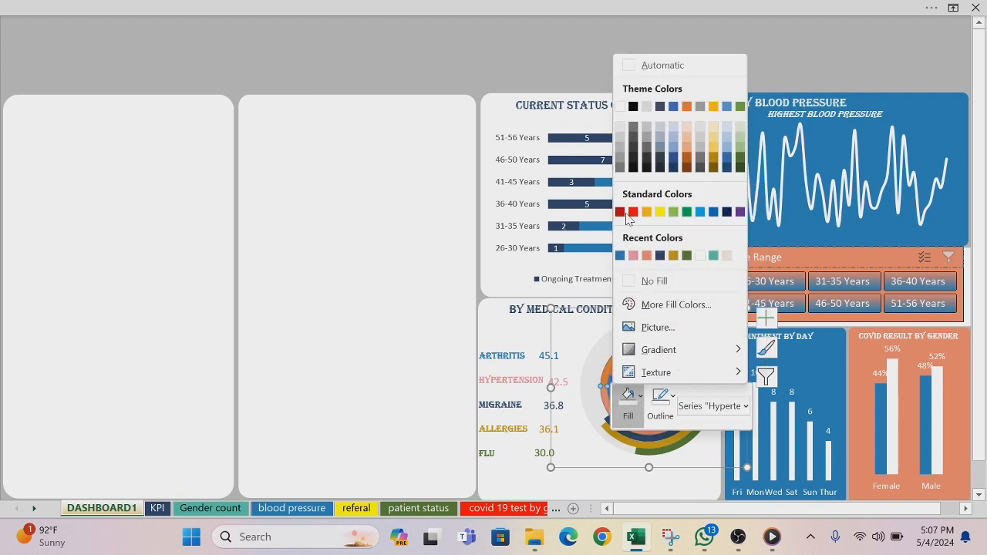
left_click(621, 127)
left_click(630, 362)
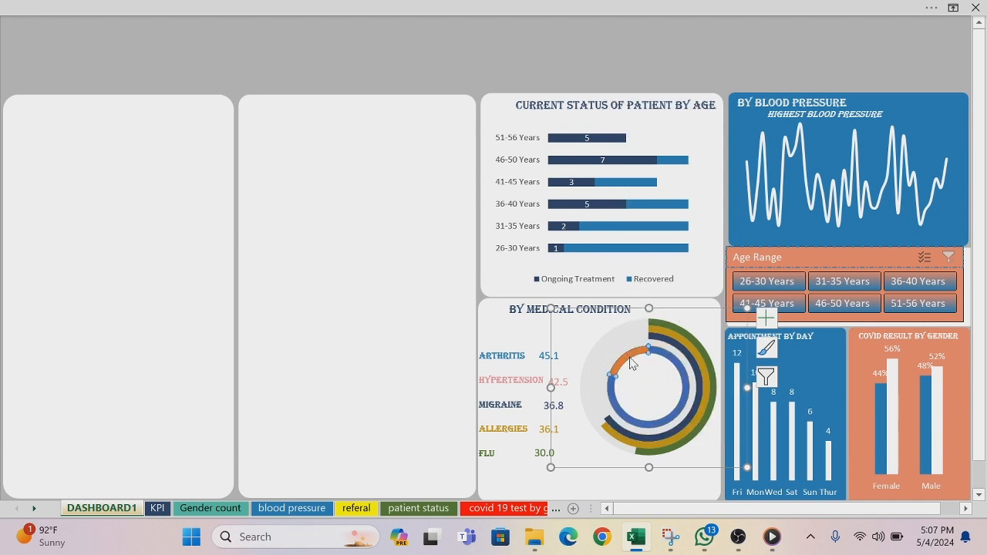
right_click(630, 363)
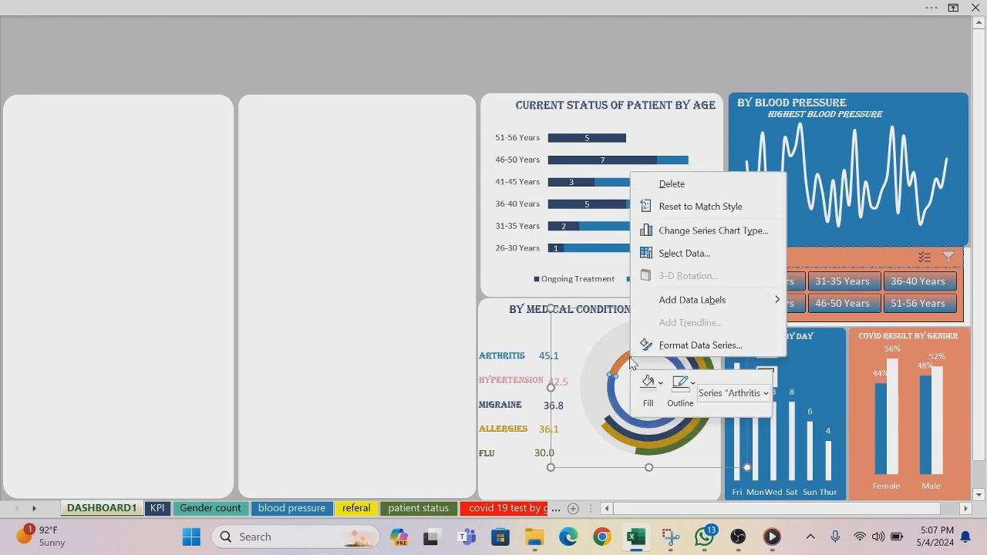
left_click(648, 386)
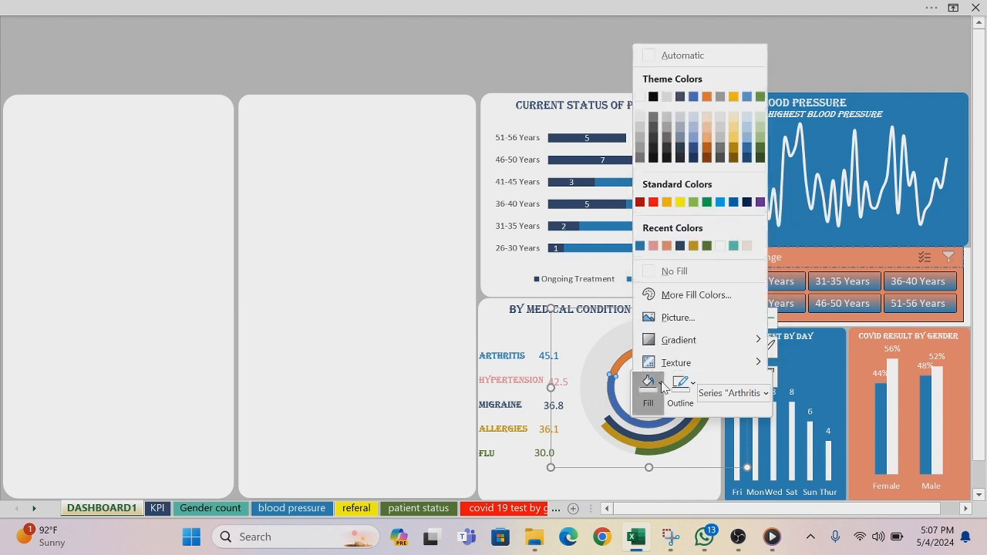
left_click(639, 117)
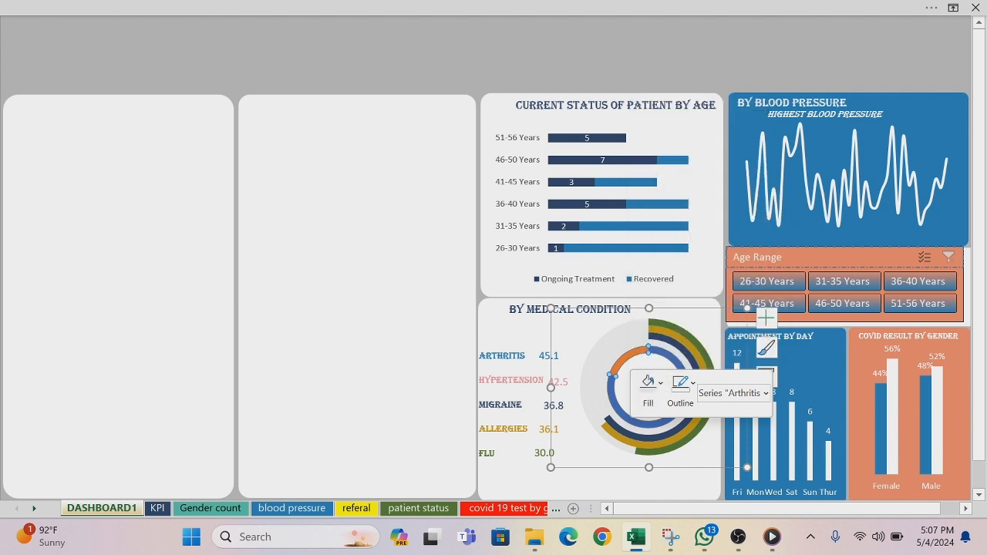
left_click(425, 37)
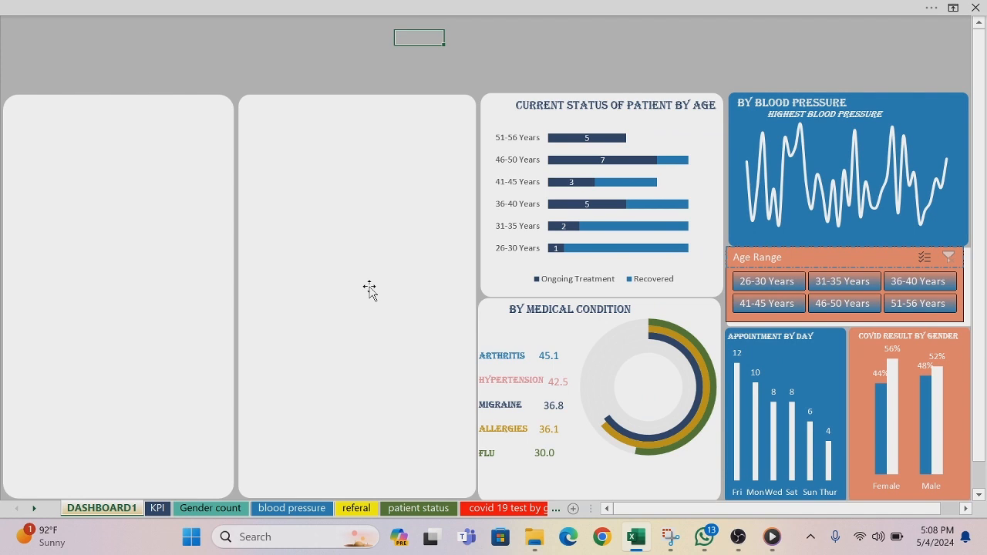
left_click(603, 449)
key("ctrl+z")
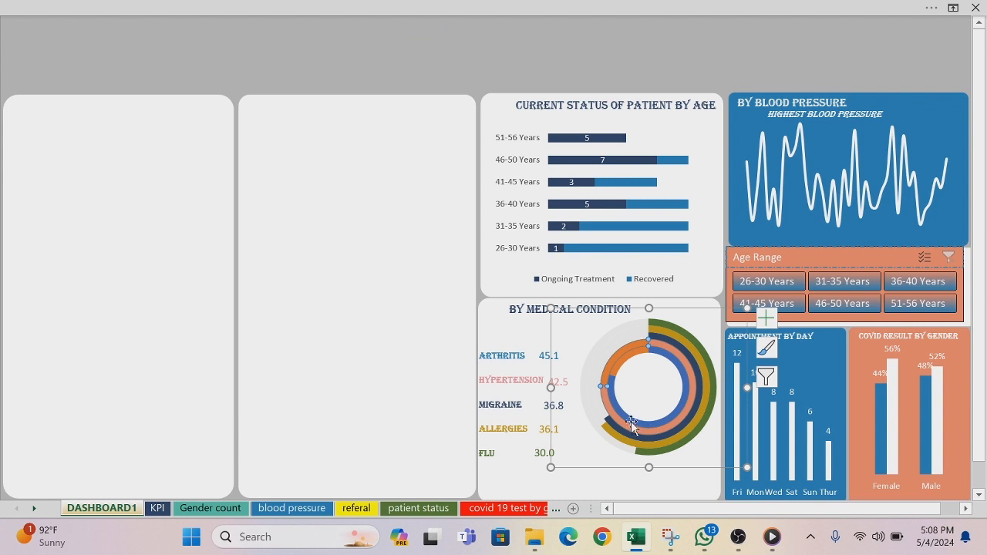
Step: Fill only the orange remainder segment of the Hypertension ring in the medical condition doughnut chart with very light gray
left_click(605, 364)
left_click(610, 367)
right_click(610, 373)
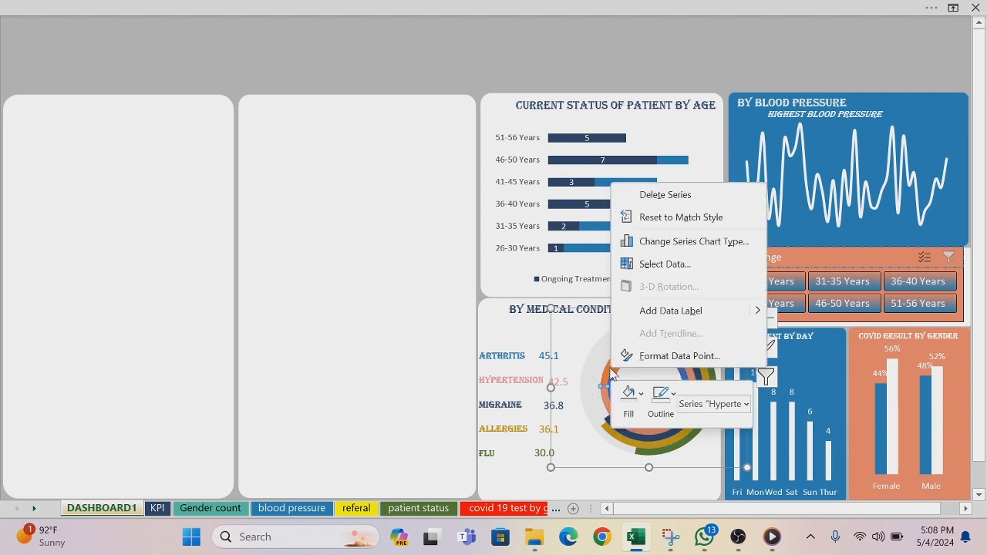
left_click(642, 395)
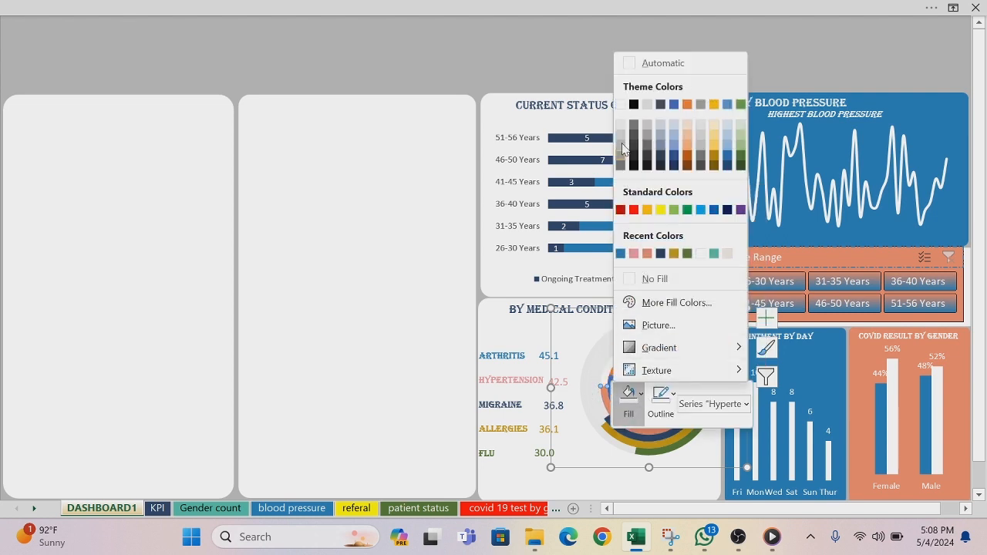
left_click(621, 128)
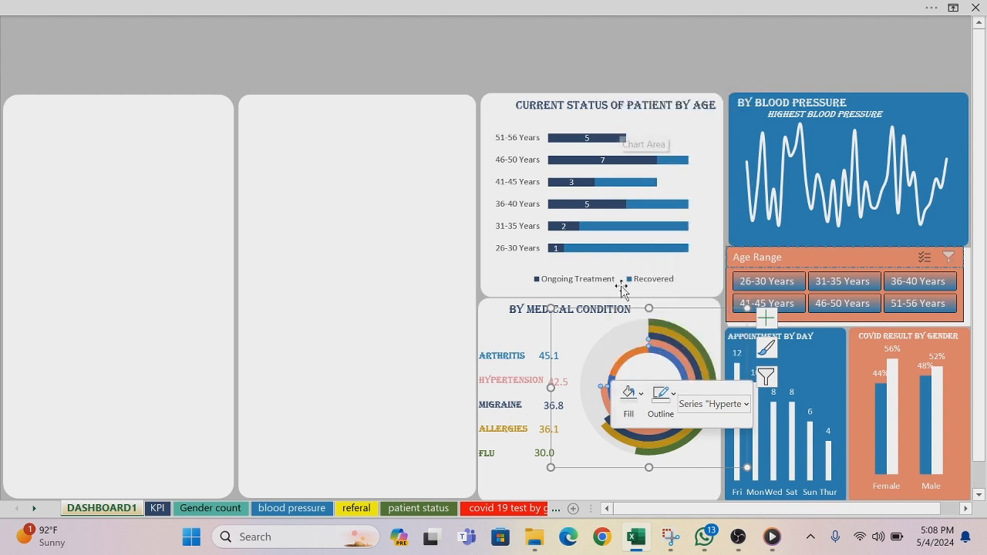
Step: Fill only the orange remainder segment of the innermost Arthritis ring in the medical condition doughnut chart with very light gray
left_click(625, 362)
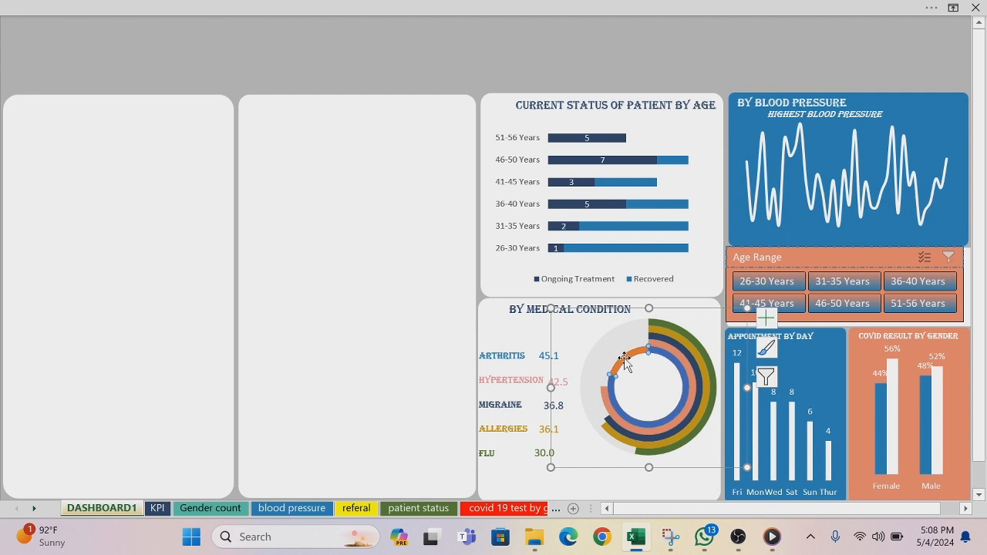
right_click(625, 358)
left_click(656, 384)
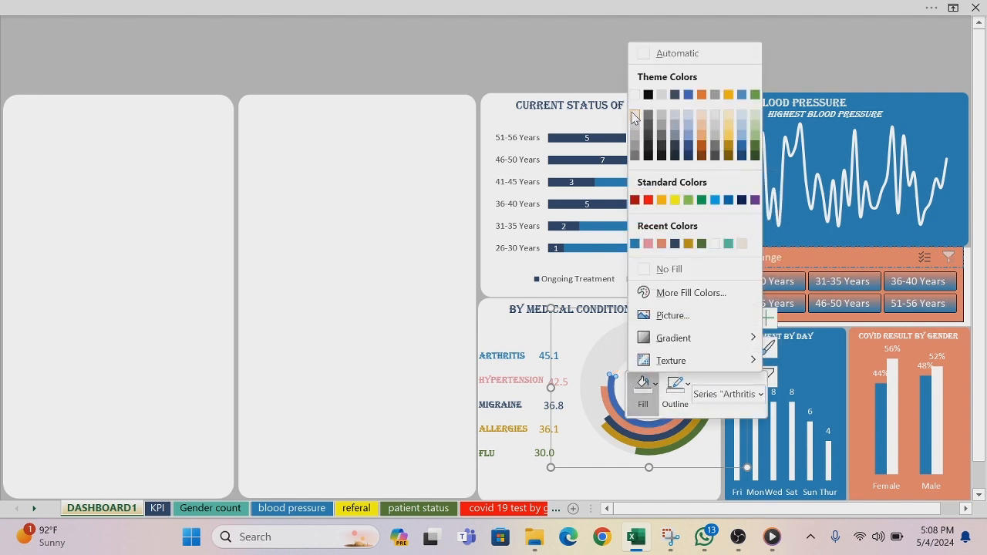
left_click(634, 115)
Step: Shorten the empty panel beside the patient status chart to about half its height, matching the status panel
left_click(392, 198)
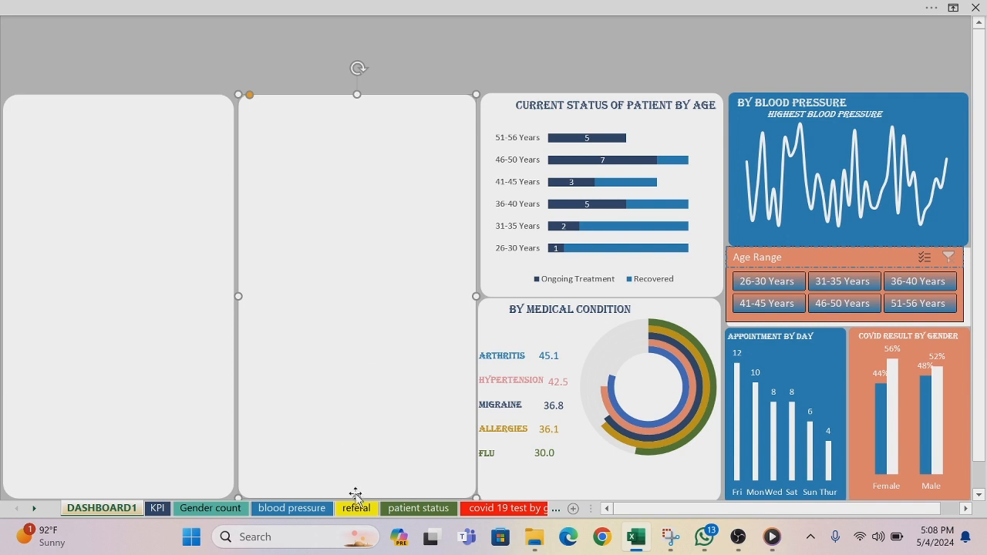
left_click_drag(356, 463, 367, 283)
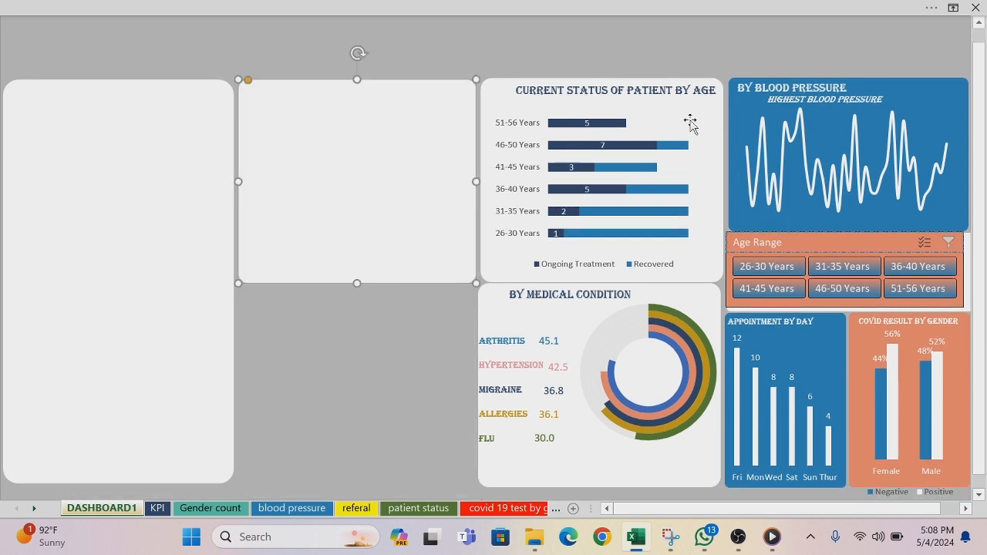
left_click(980, 24)
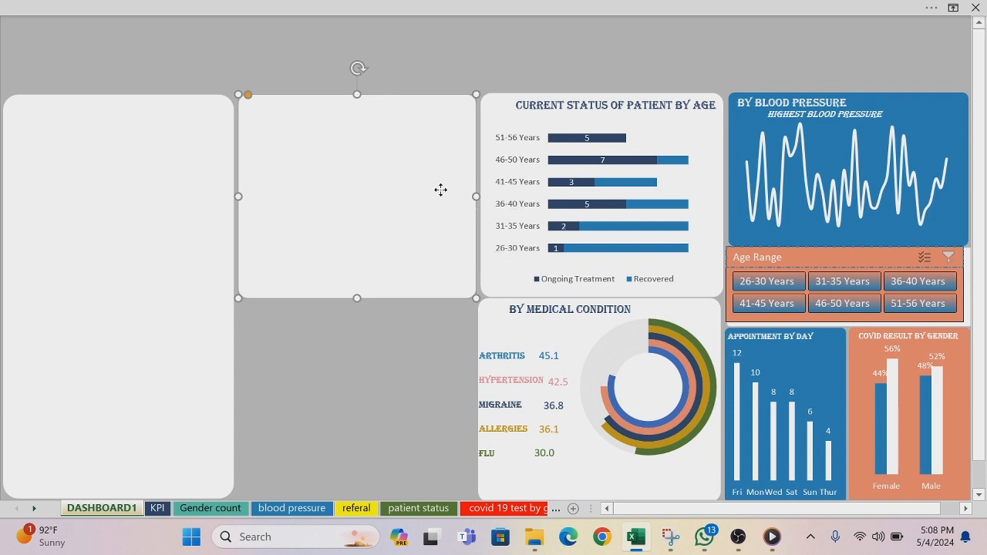
Step: Duplicate the shortened empty panel and place the copy directly below it, beside the medical condition panel
key("ctrl+d")
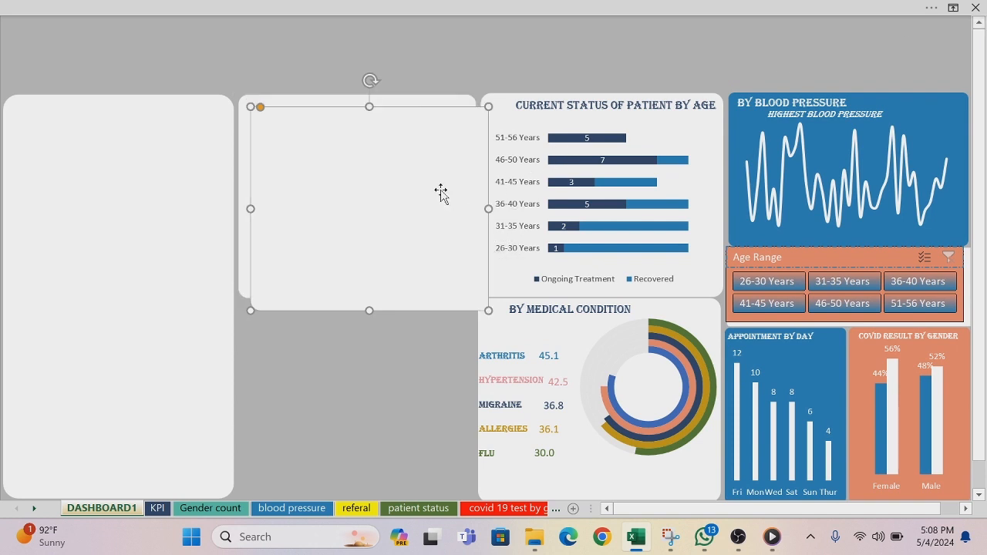
left_click_drag(440, 192, 427, 385)
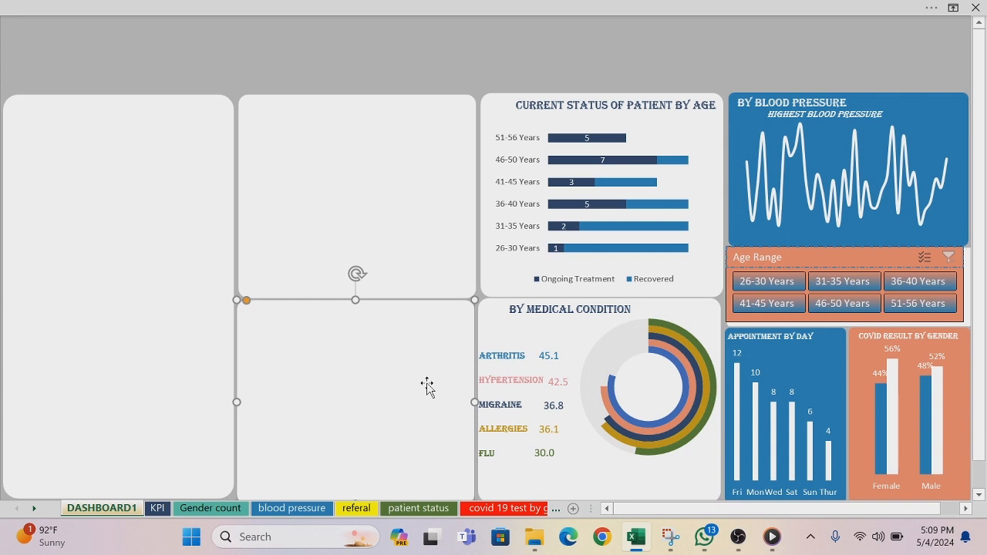
left_click(447, 114)
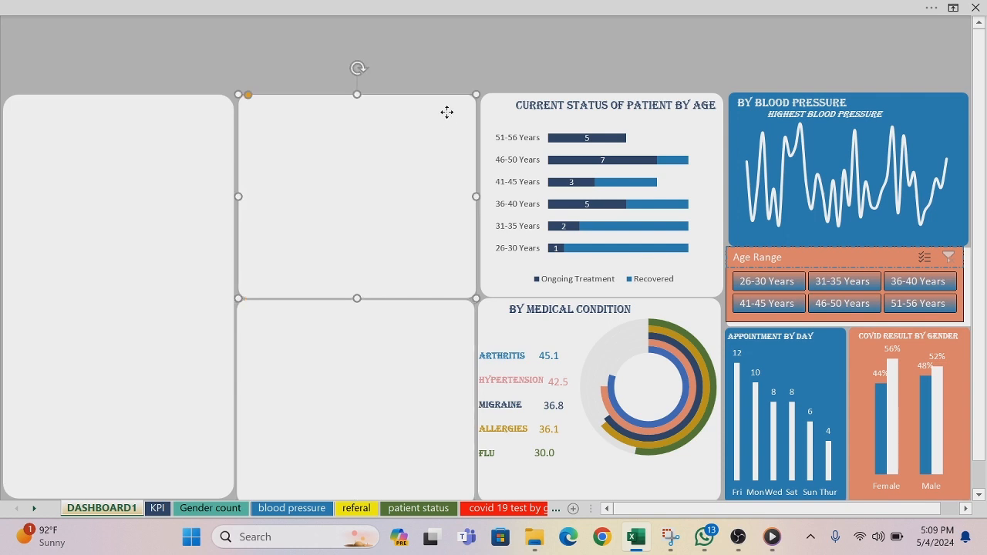
right_click(447, 114)
key("Escape")
Step: Copy the MedicalCostCoverage column chart from the referal sheet and paste it onto the DASHBOARD1 sheet
left_click(357, 508)
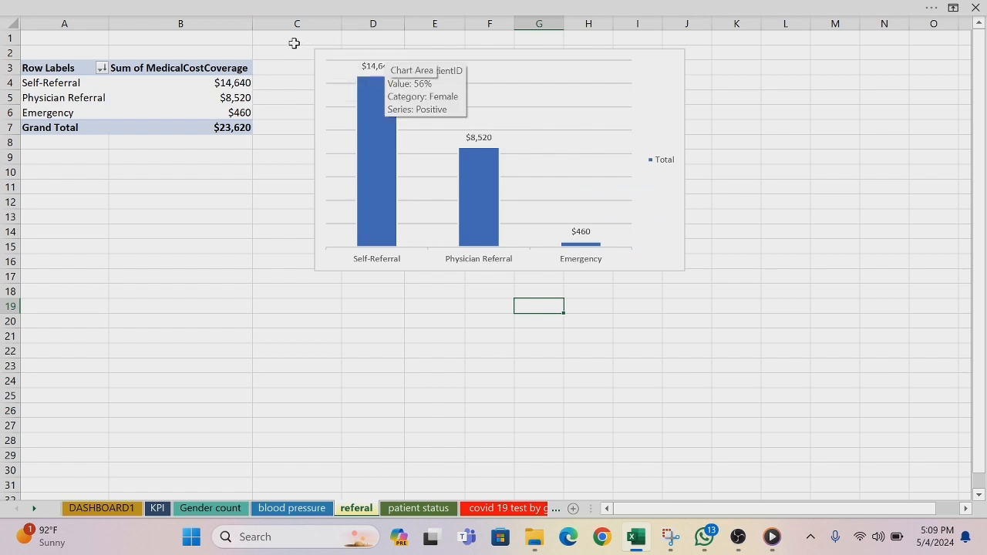
left_click(321, 51)
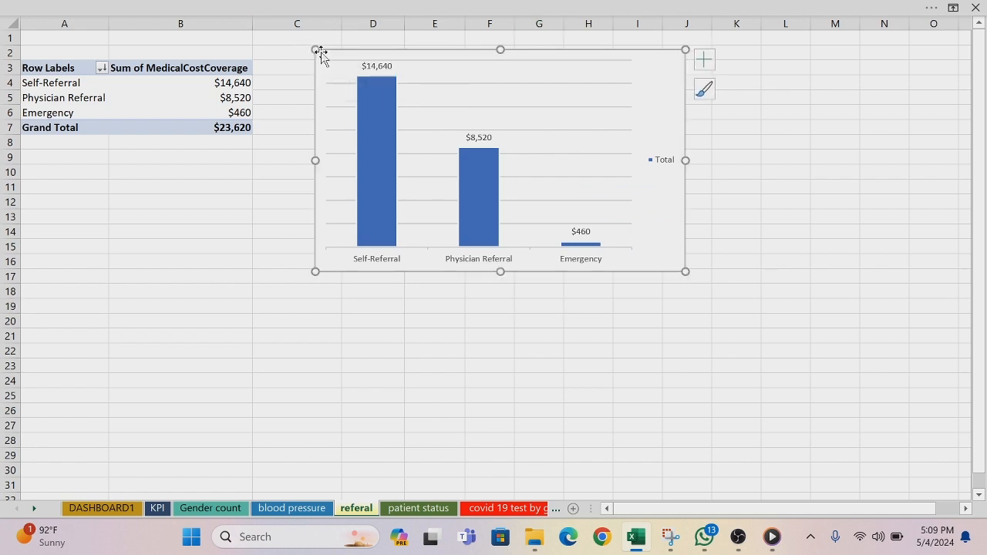
left_click_drag(321, 54, 322, 62)
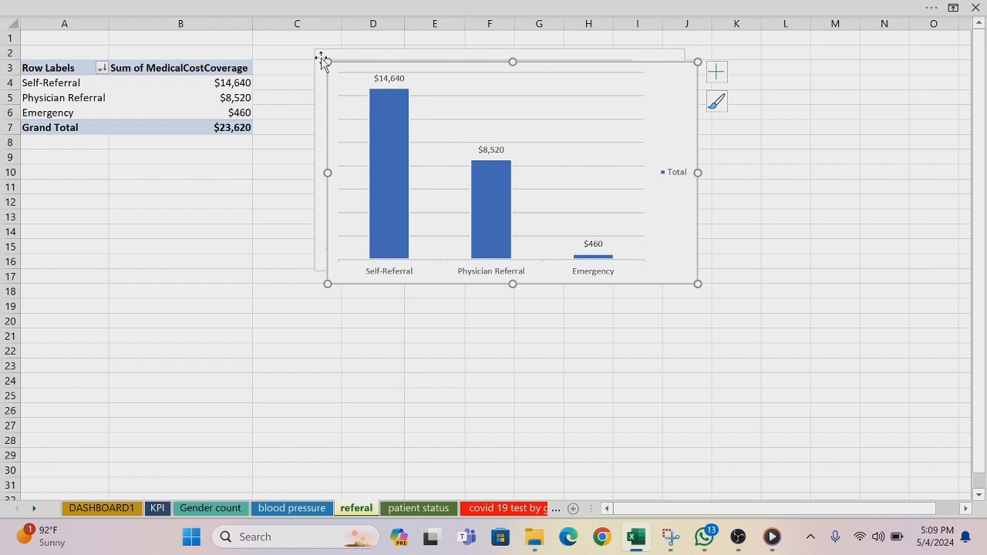
key("ctrl+z")
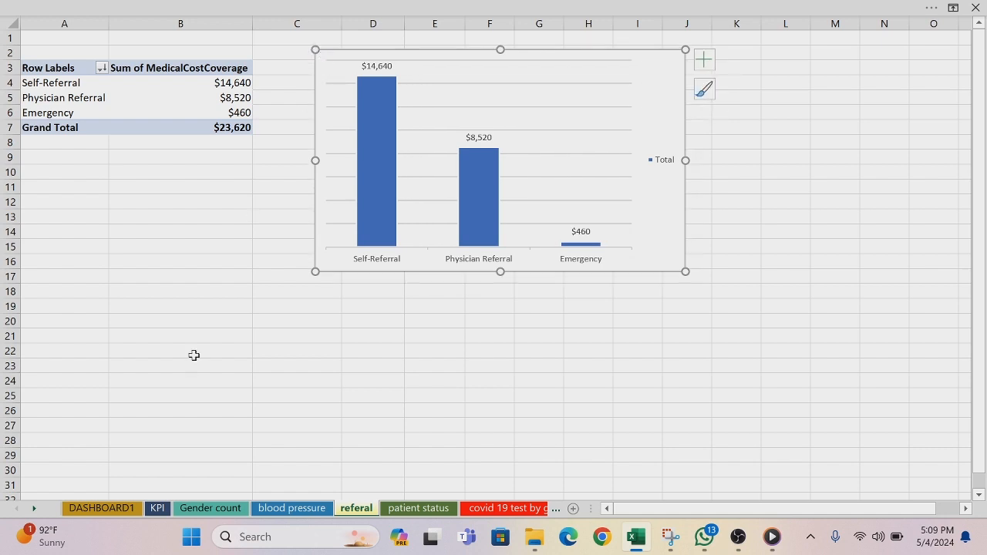
left_click(97, 509)
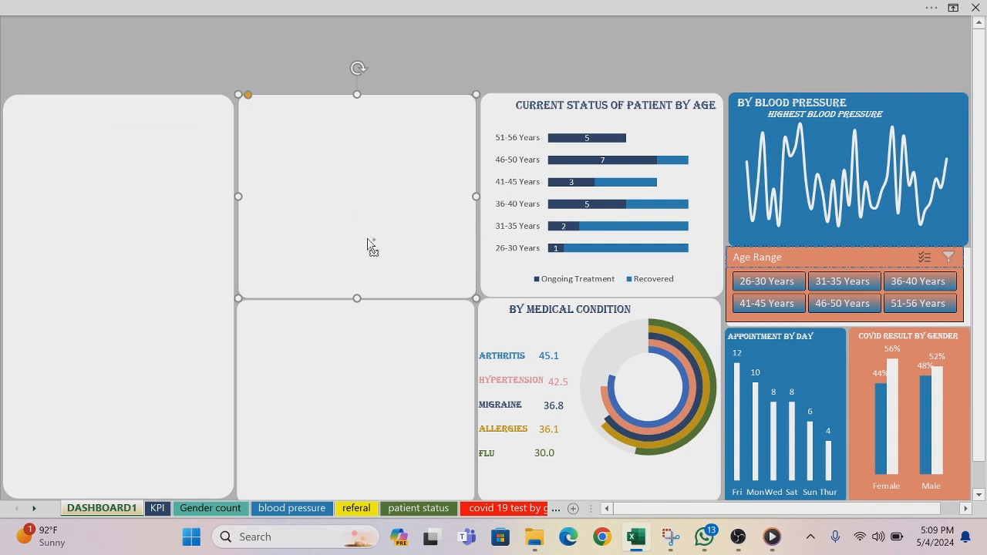
key("ctrl+v")
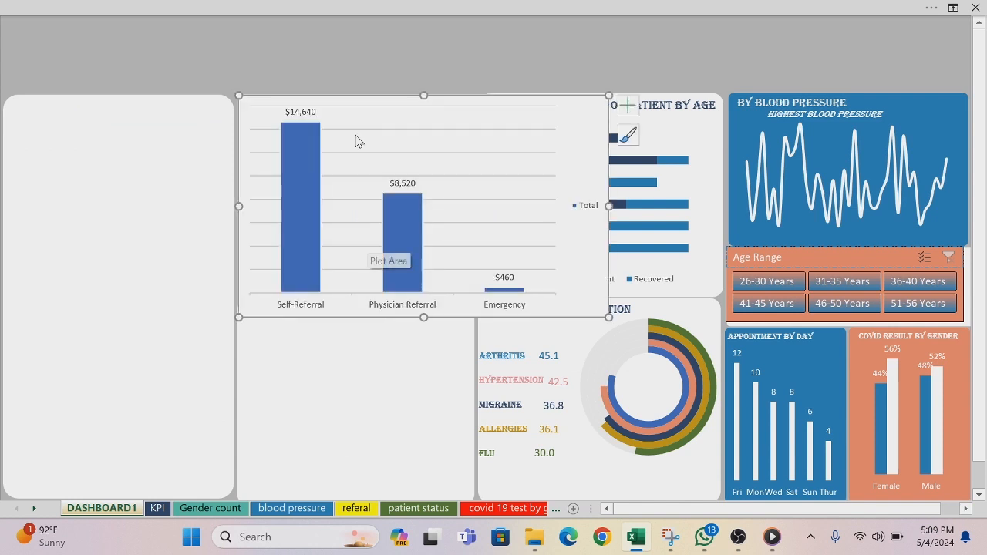
Step: Shrink the pasted referral chart and move it into the empty panel beside the patient status chart
left_click_drag(239, 95, 342, 112)
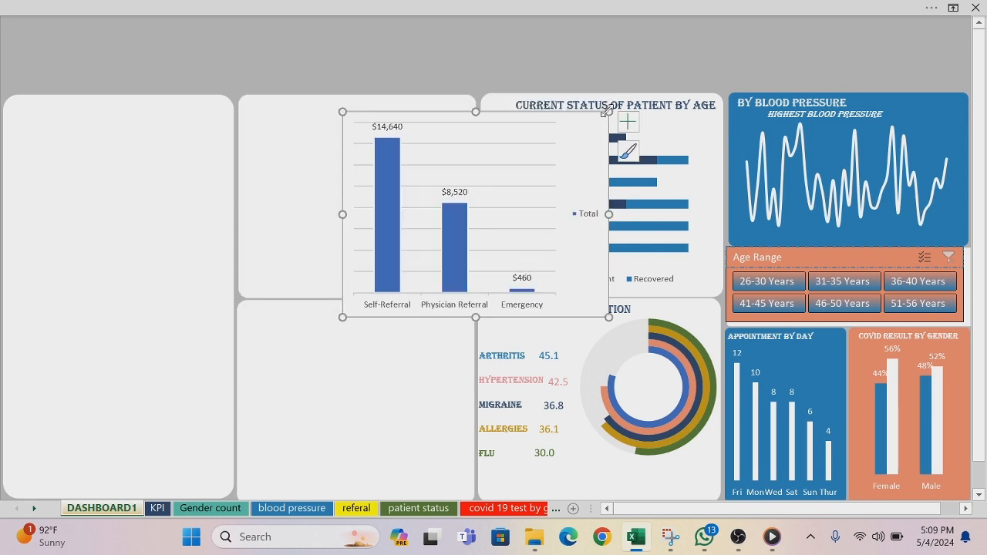
left_click_drag(609, 317, 581, 304)
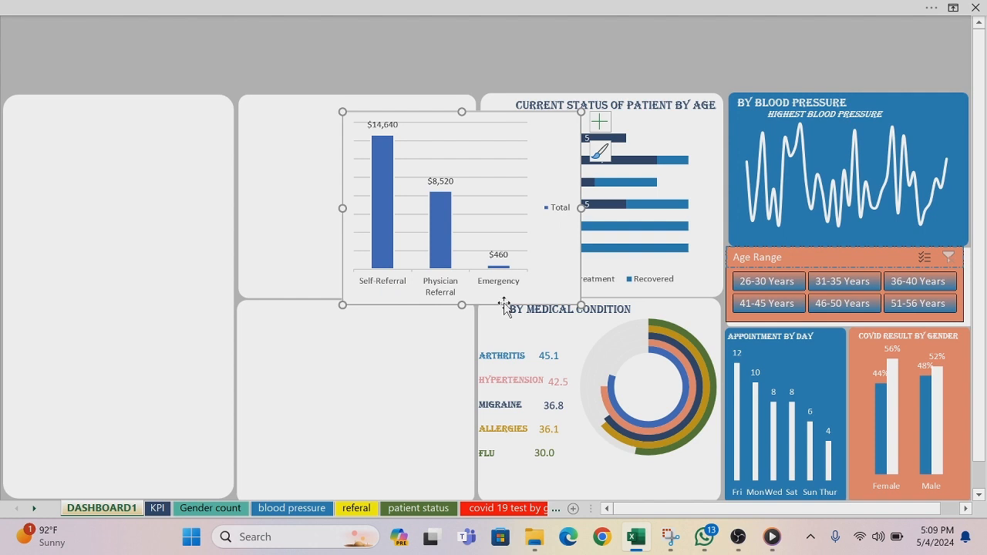
left_click_drag(506, 306, 402, 295)
Step: Set the referral chart's chart area to No Fill and No Outline
right_click(402, 298)
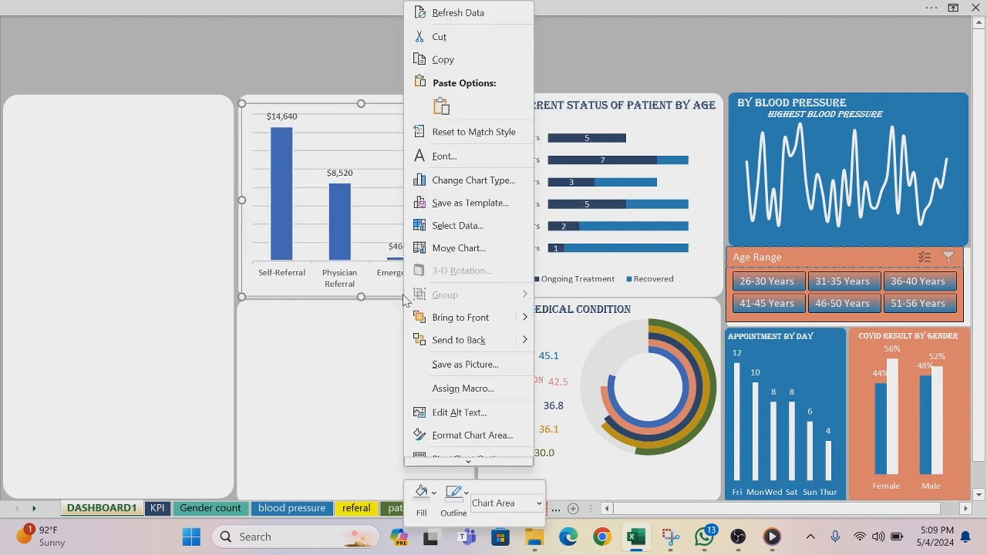
left_click(434, 497)
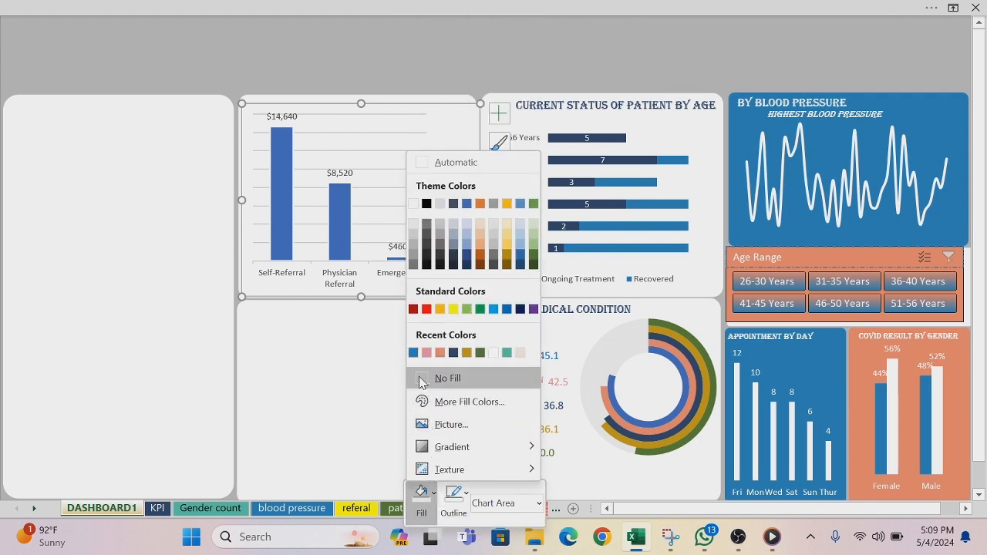
left_click(421, 379)
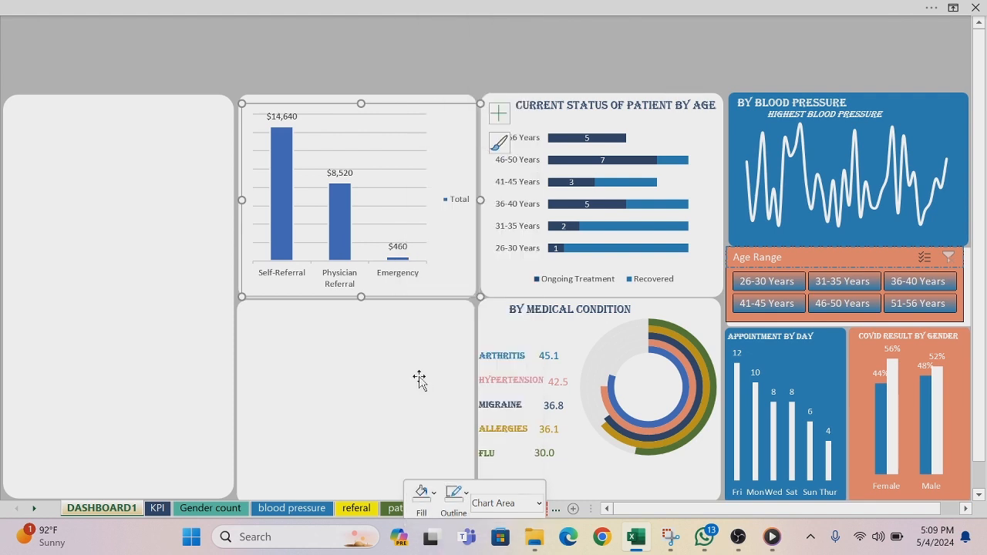
left_click(466, 494)
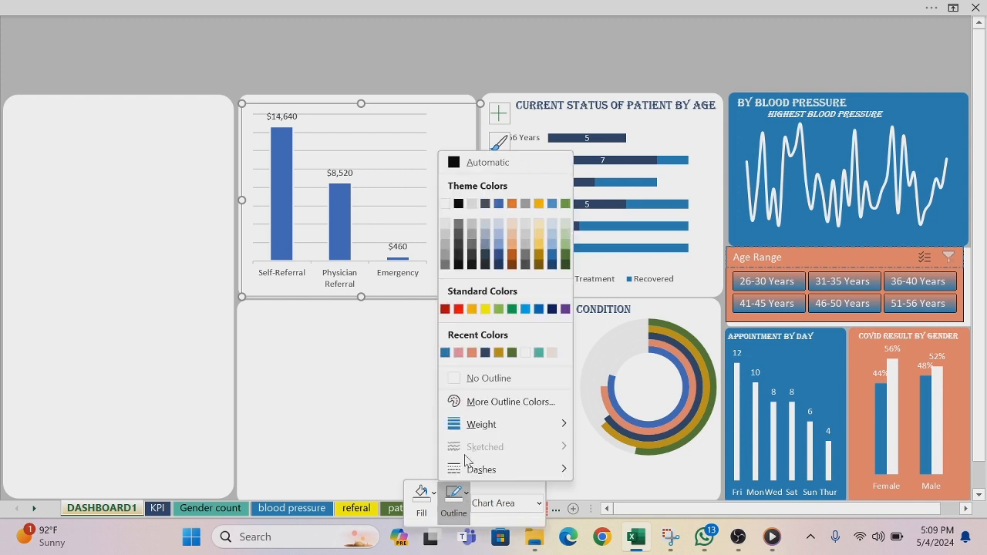
left_click(452, 377)
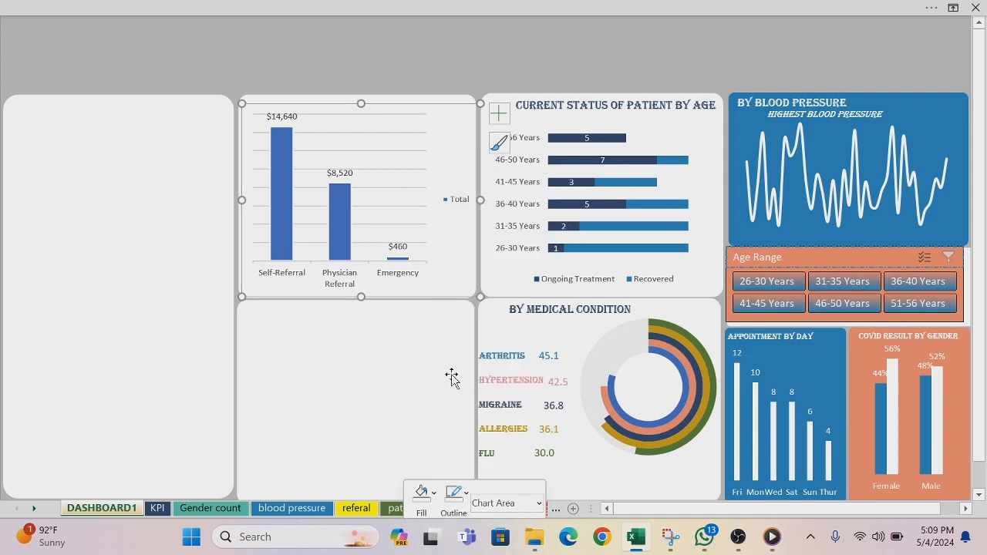
Step: Fill the referral chart's columns with the pink from the recent colors
left_click(348, 74)
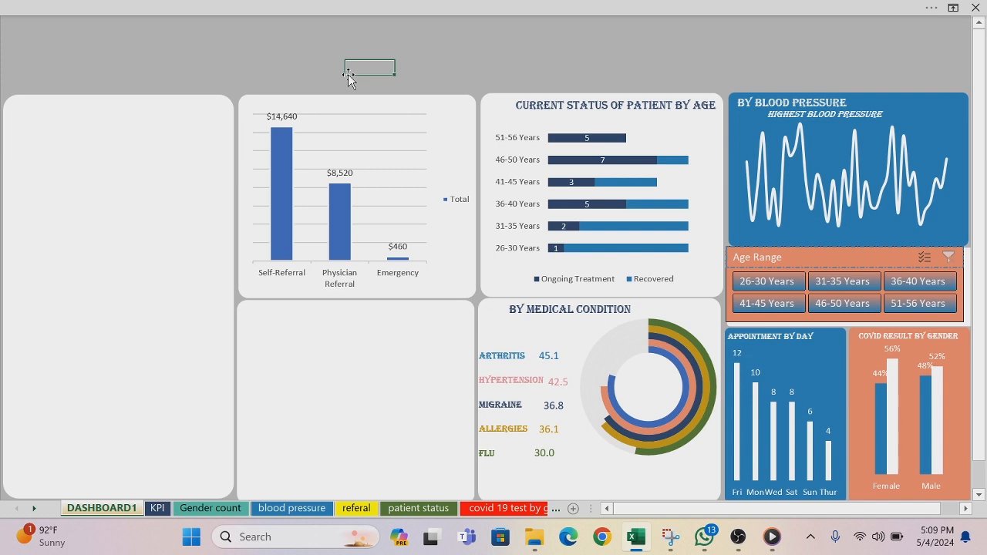
left_click(278, 151)
right_click(279, 153)
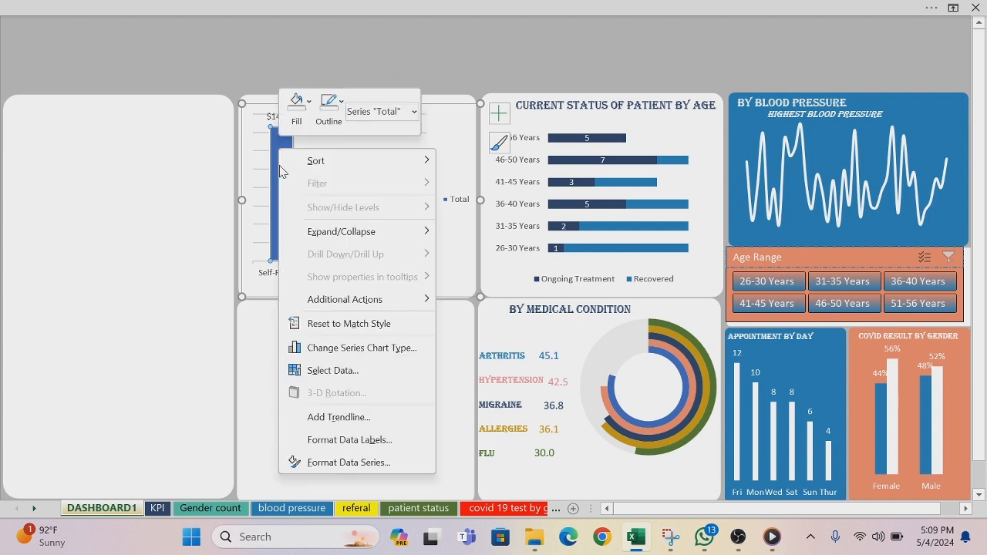
left_click(310, 103)
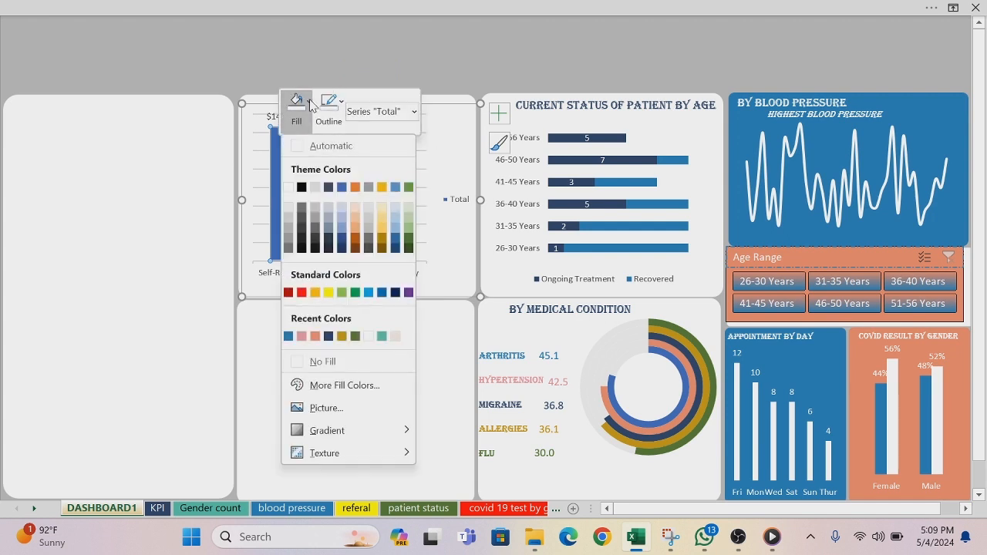
left_click(304, 339)
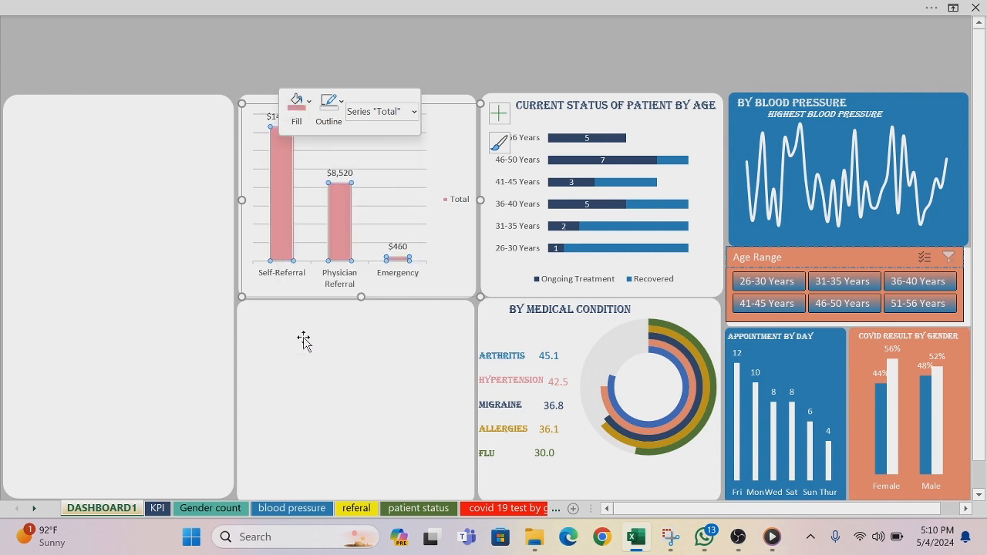
Step: Color the referral chart's major gridlines with the same recent pink and close the formatting pane
left_click(391, 177)
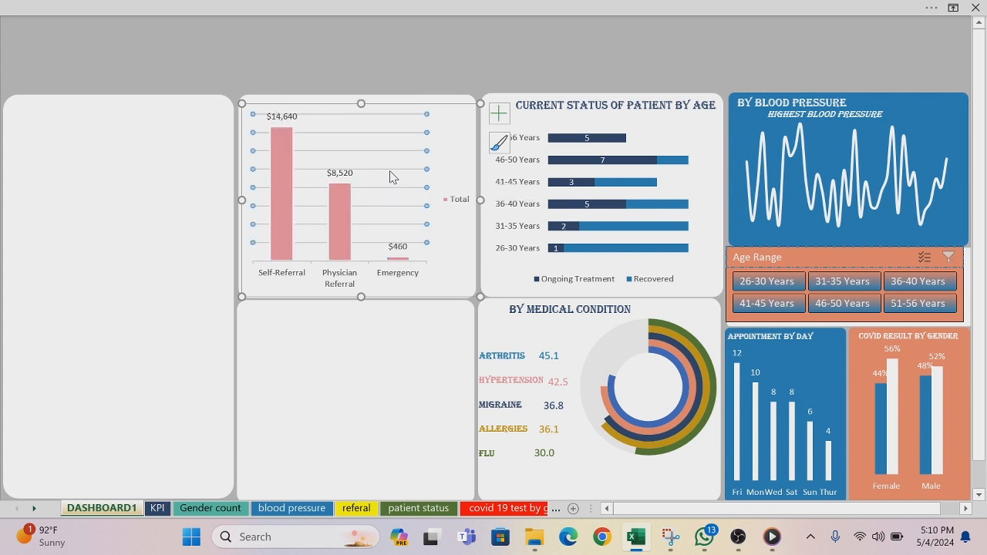
right_click(390, 176)
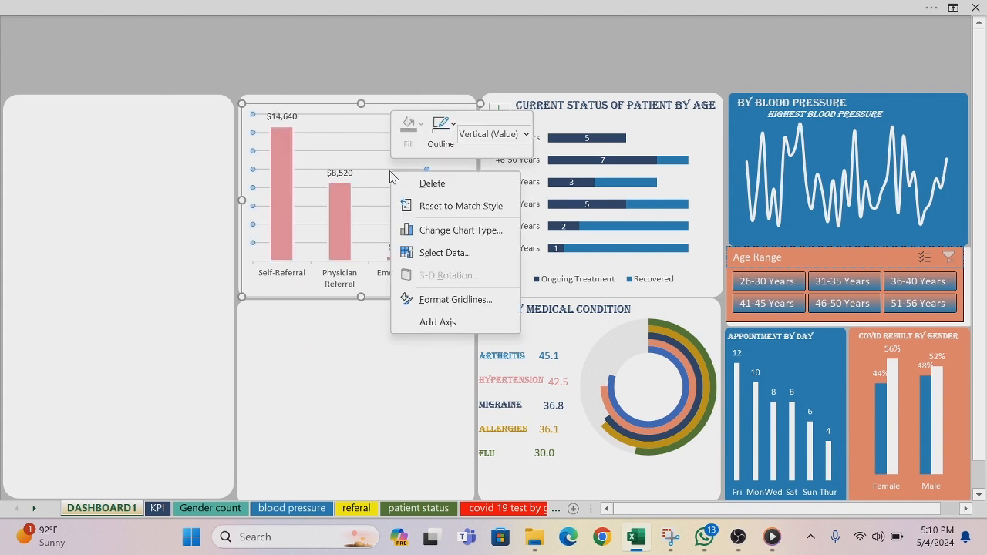
left_click(455, 300)
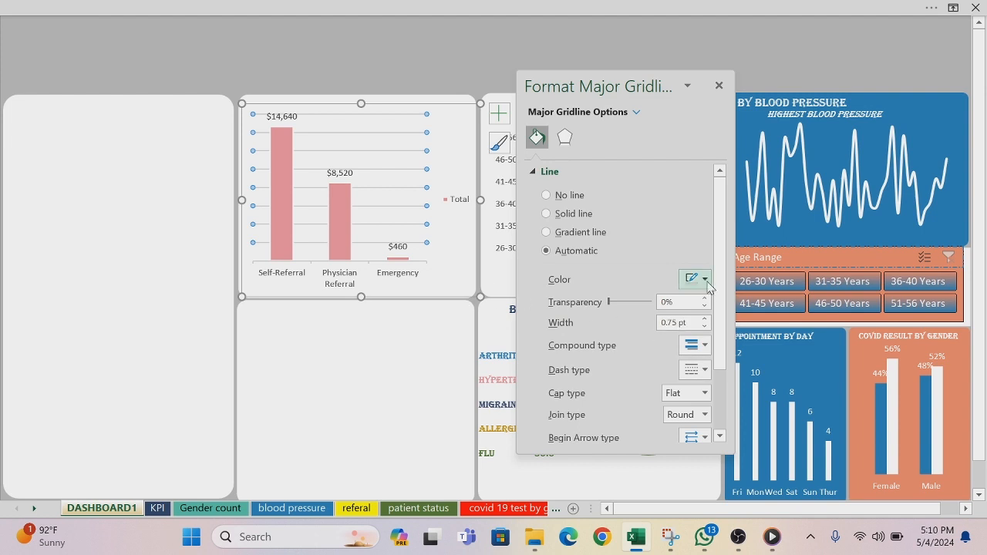
left_click(706, 282)
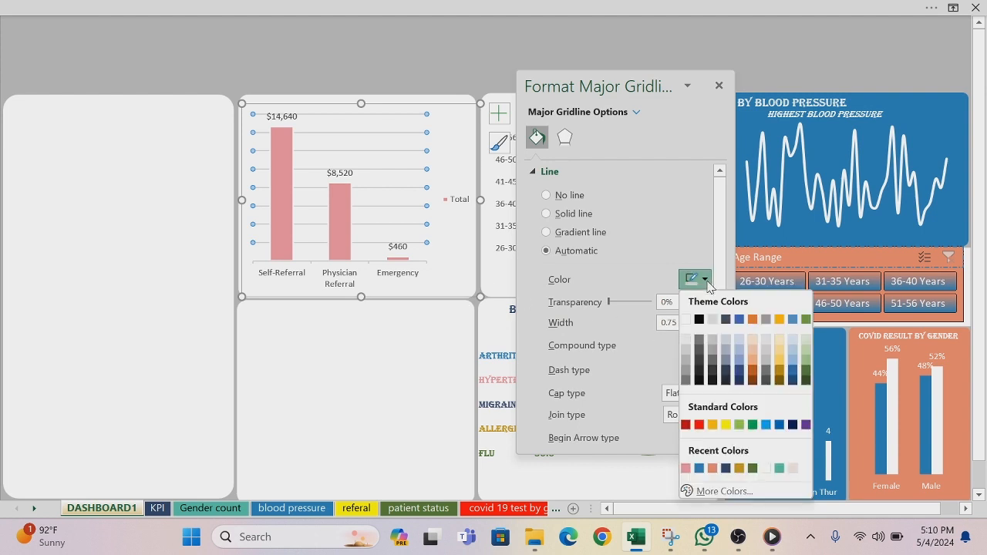
left_click(686, 468)
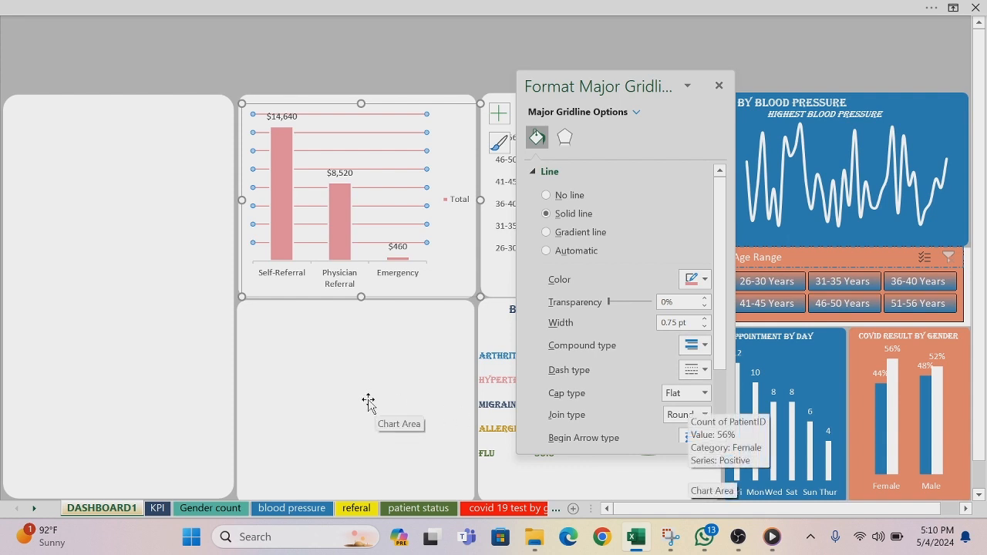
left_click(426, 62)
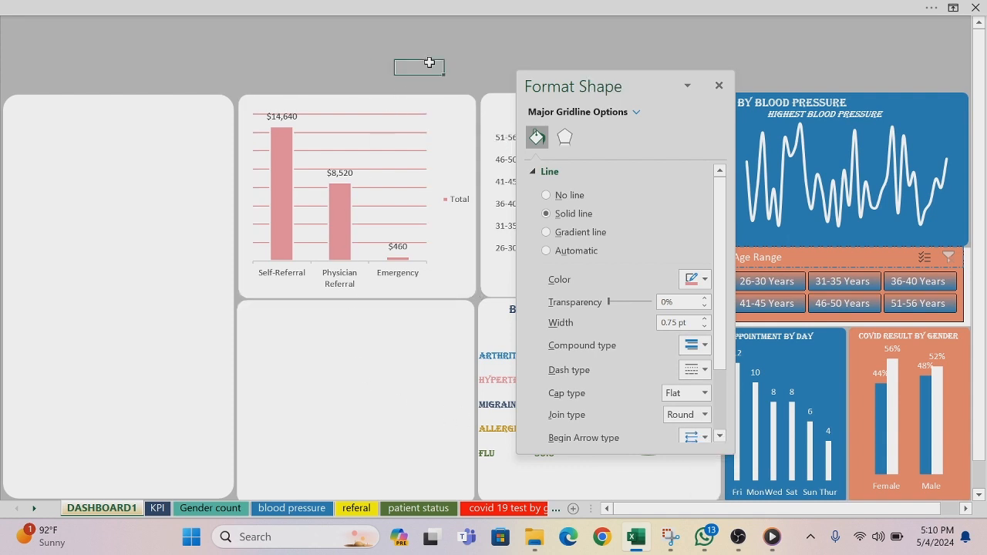
left_click(446, 100)
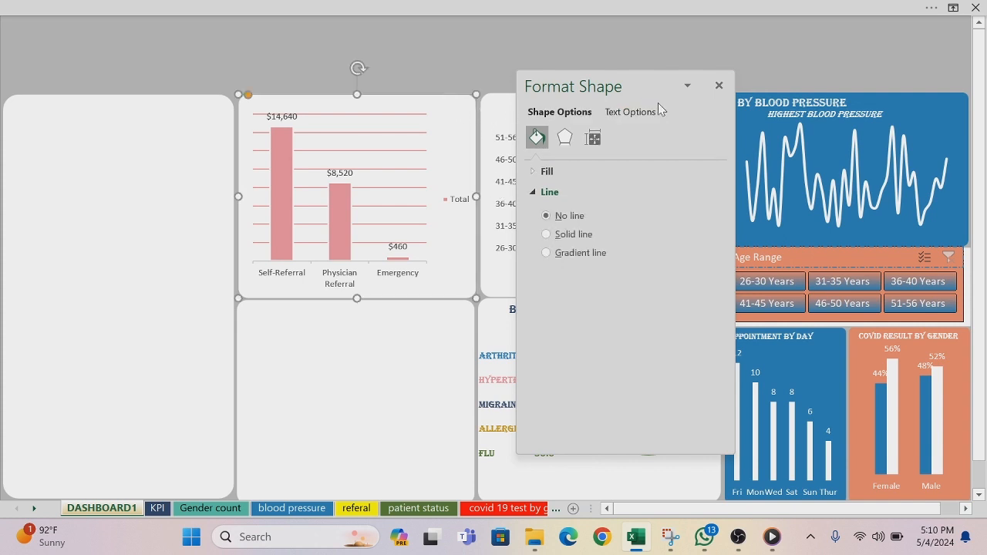
left_click(718, 86)
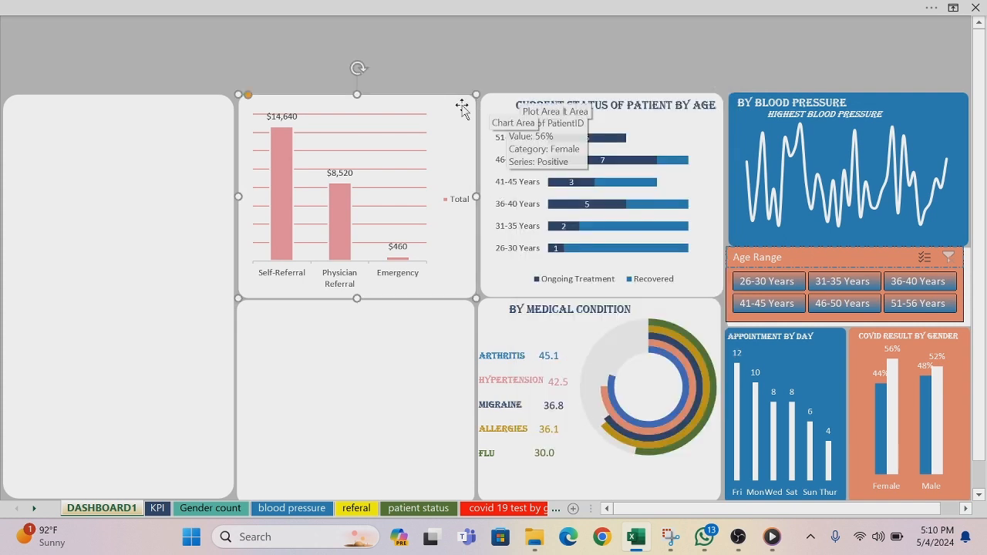
Step: Remove the legend from the referral chart
left_click(461, 105)
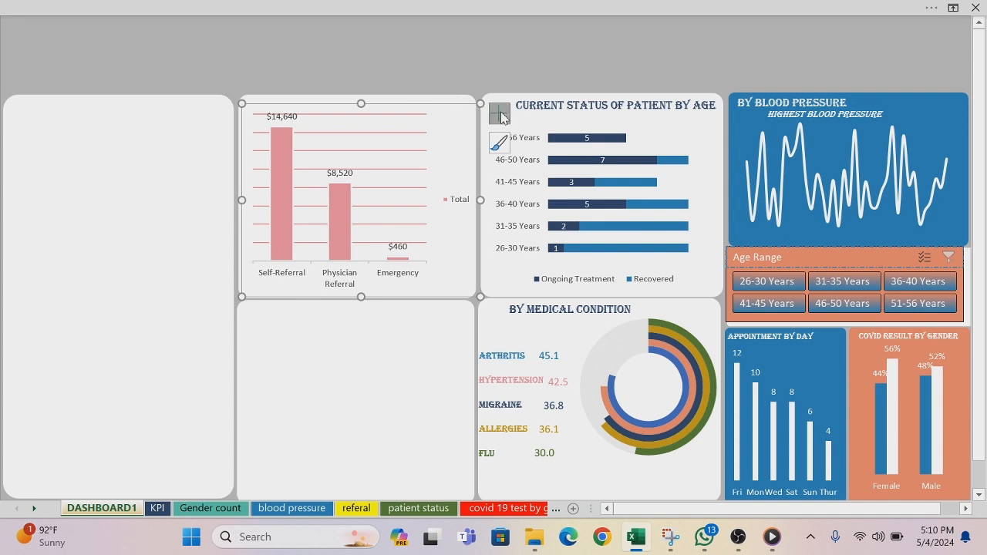
left_click(499, 112)
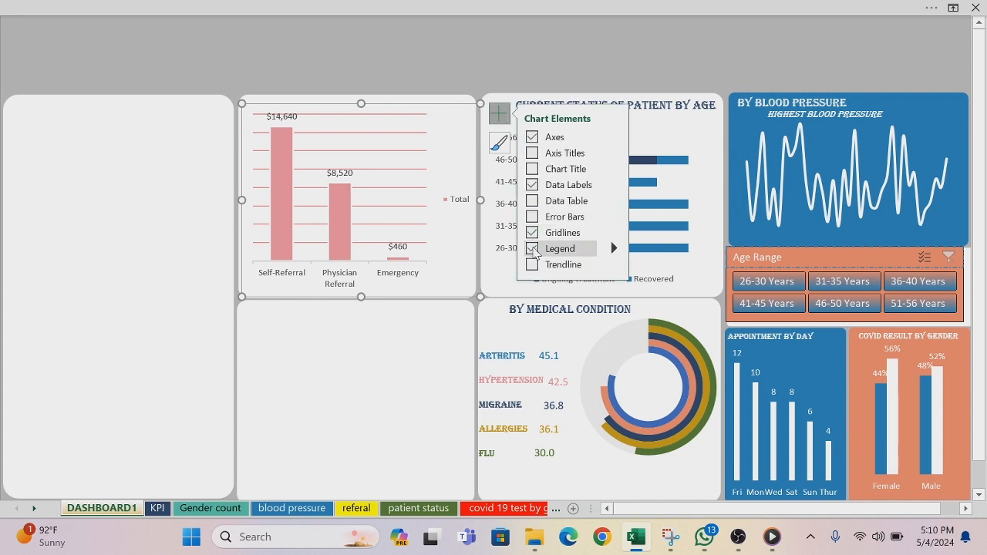
left_click(370, 343)
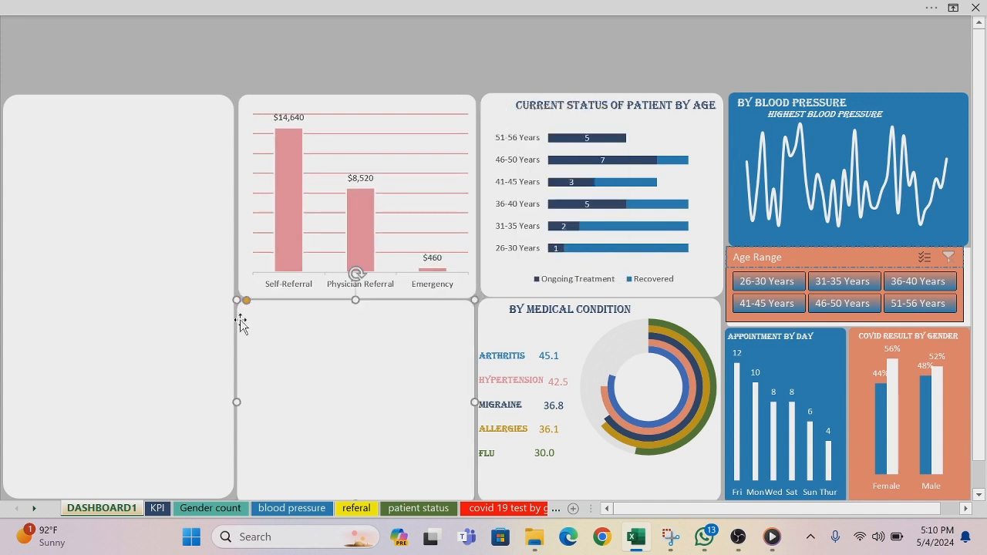
Step: Duplicate the BY BLOOD PRESSURE title text box and place the copy above the referral chart panel
left_click(800, 102)
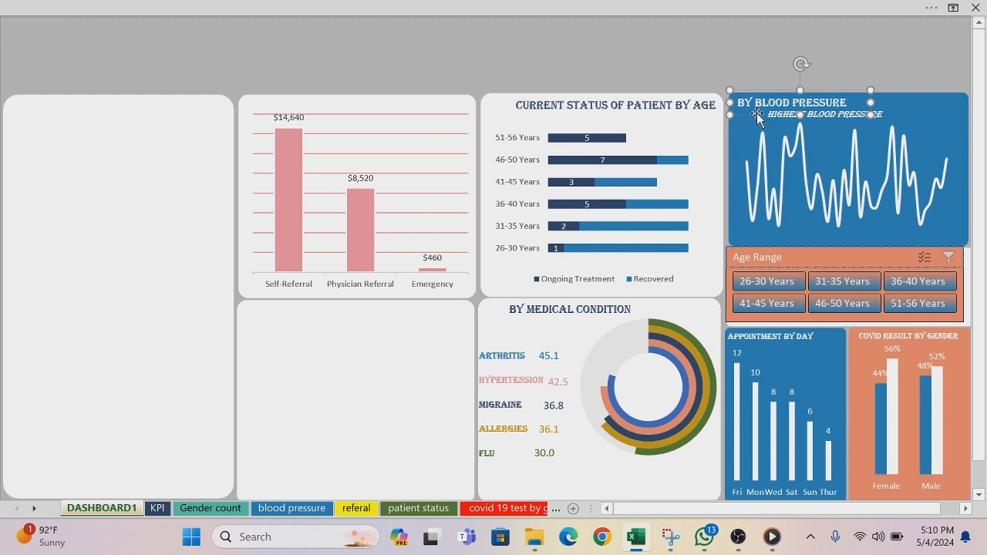
key("ctrl+d")
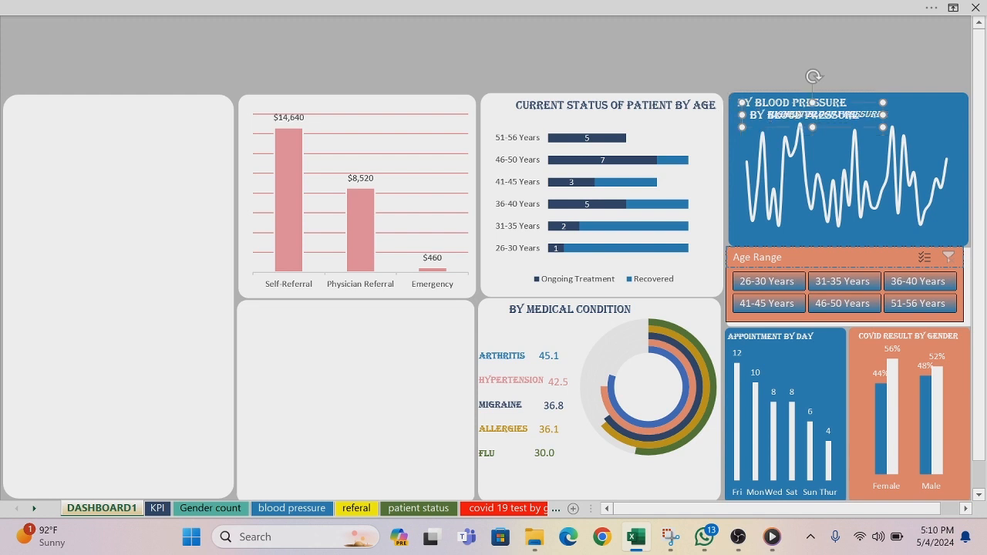
left_click_drag(767, 131, 316, 85)
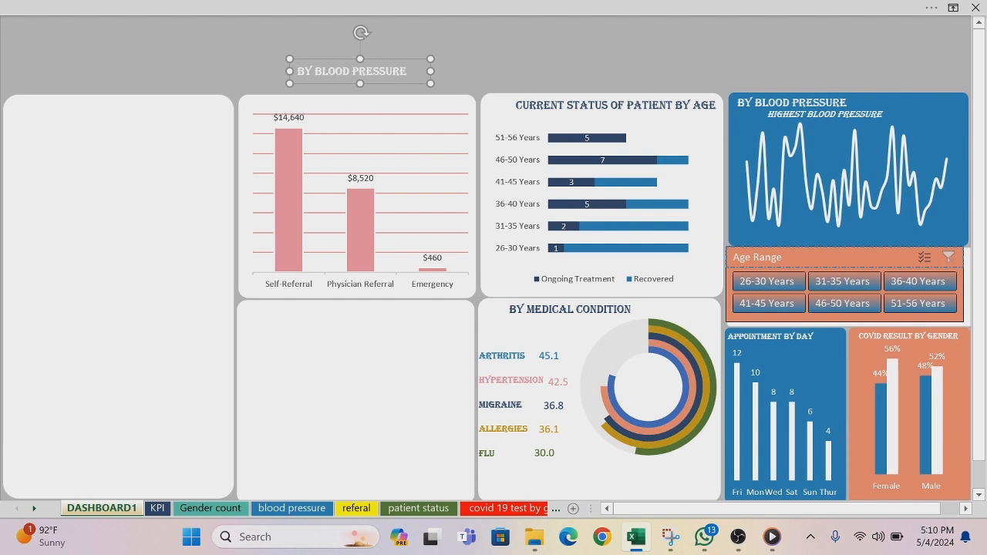
Step: Color the copied title pink, change its text to BY REFERRAL and move it to the top of the referral panel
left_click_drag(407, 71, 297, 71)
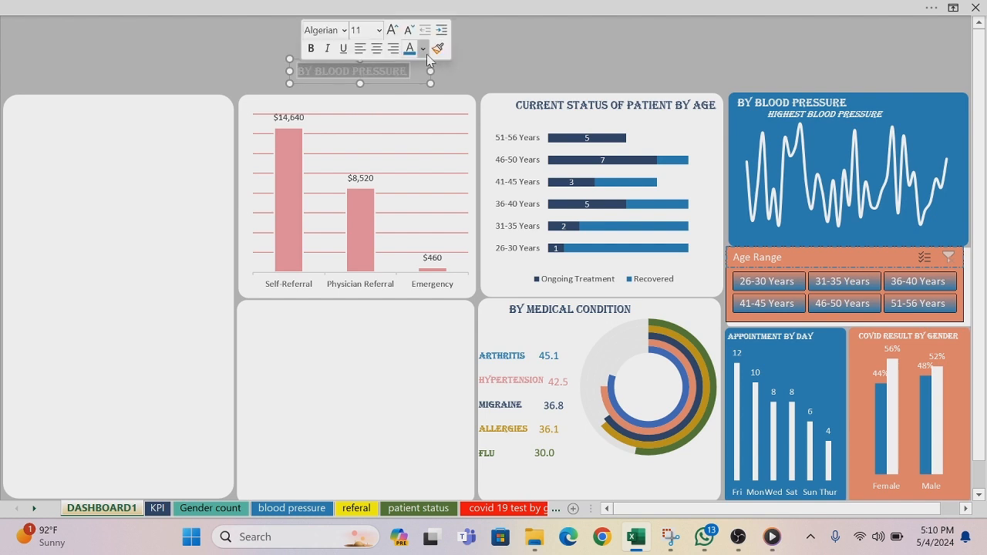
left_click(423, 49)
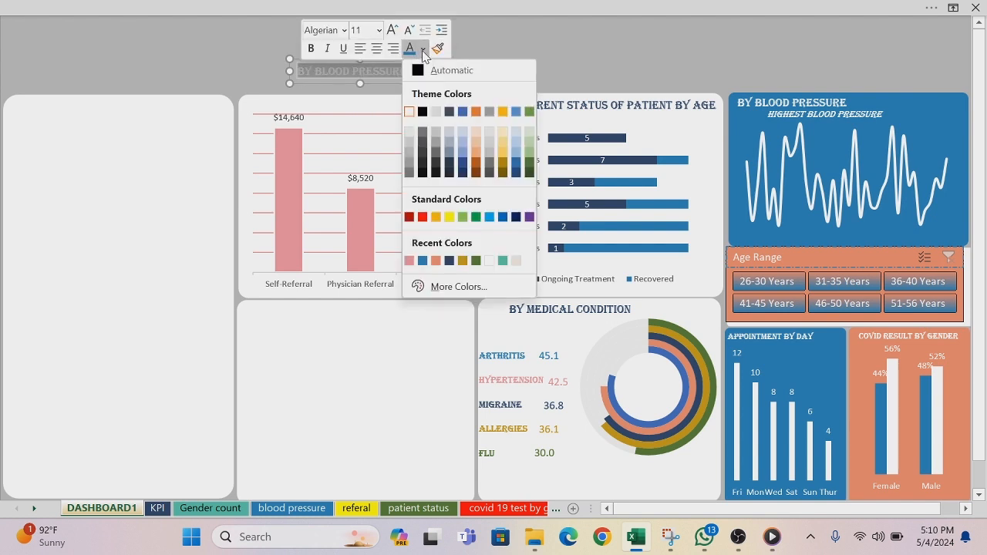
left_click(408, 260)
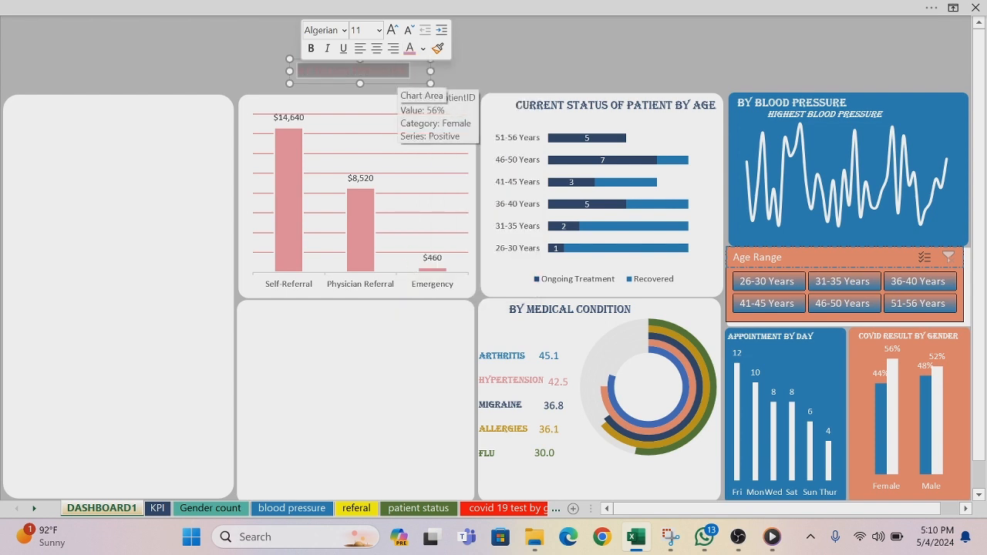
left_click_drag(390, 85, 374, 118)
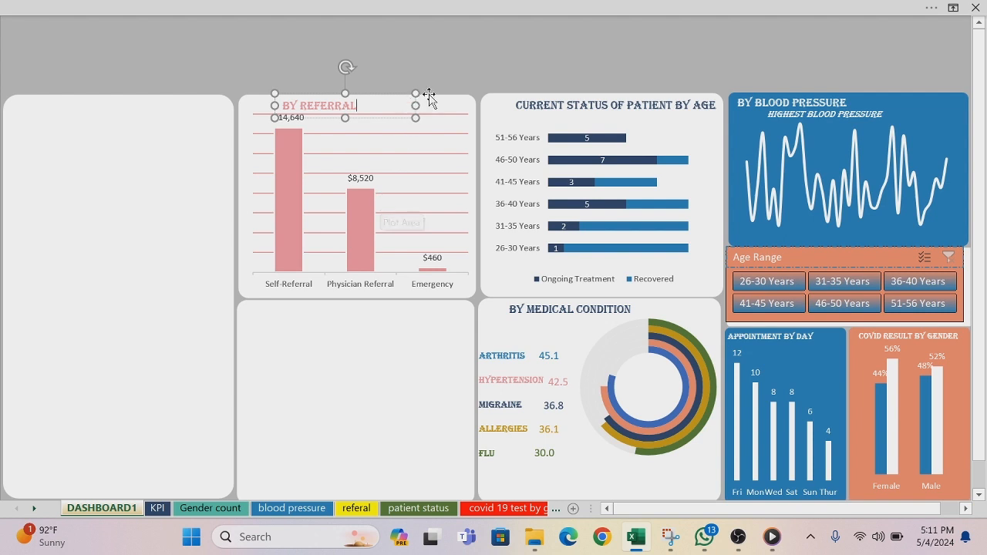
Step: Resize and reposition the referral chart so it fits inside its panel just below the BY REFERRAL title
left_click(452, 106)
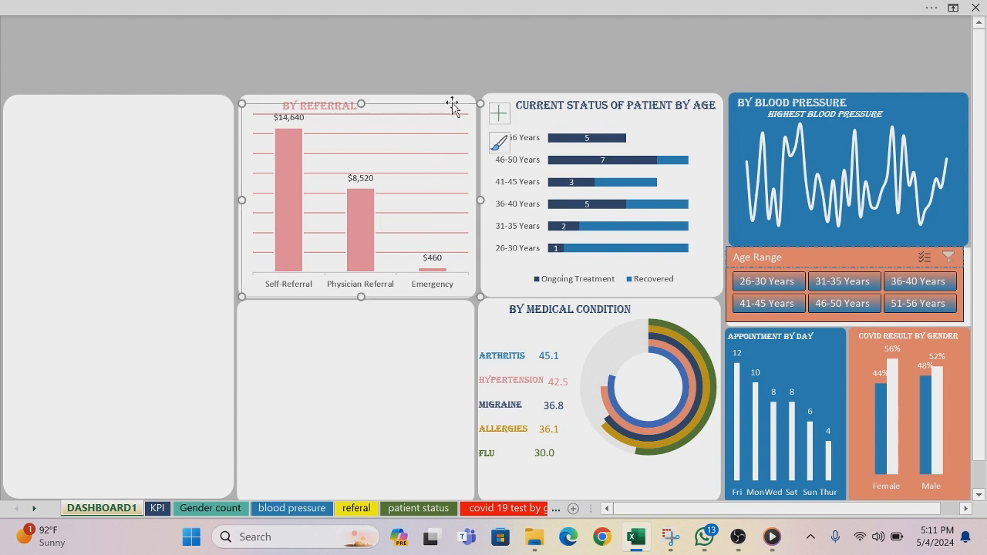
left_click_drag(240, 103, 262, 124)
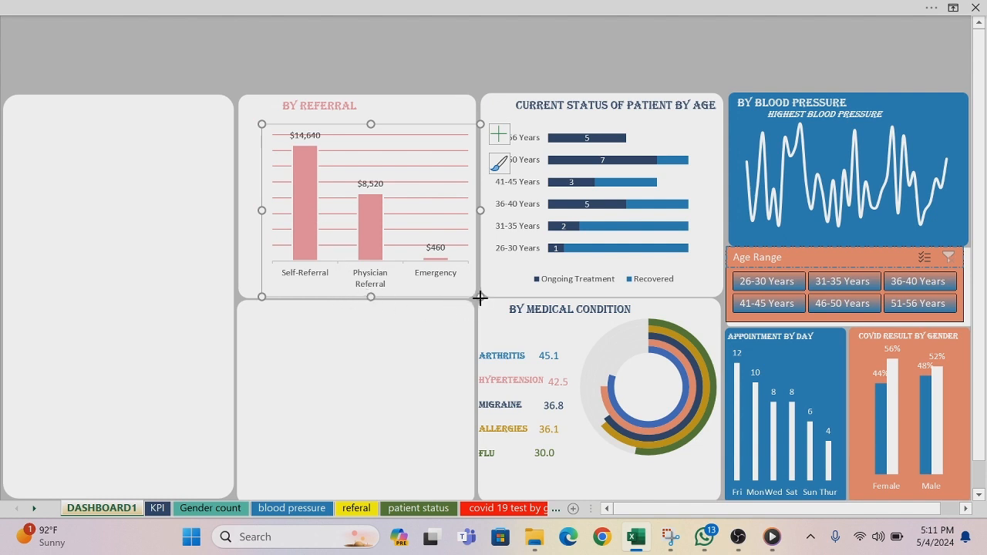
left_click_drag(480, 297, 420, 269)
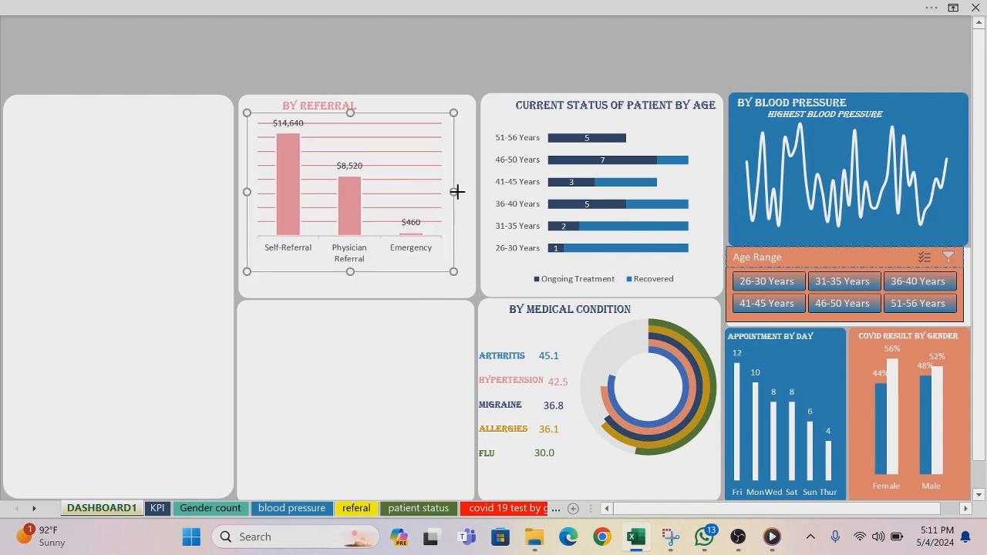
left_click_drag(455, 192, 475, 191)
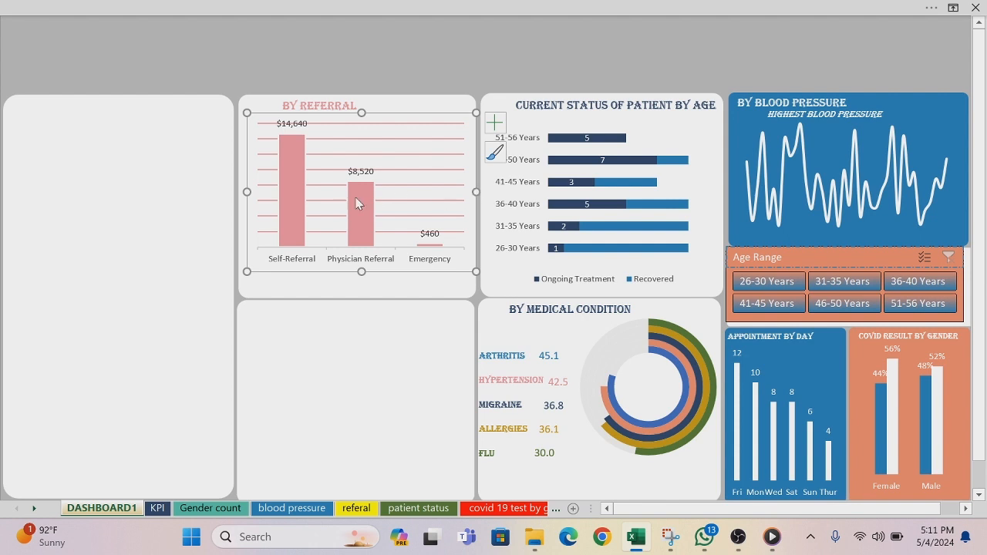
left_click_drag(246, 191, 241, 191)
Step: Raise the bottom edge of the referral panel and lower the top edge of the empty panel beneath it to open a gap
left_click(326, 286)
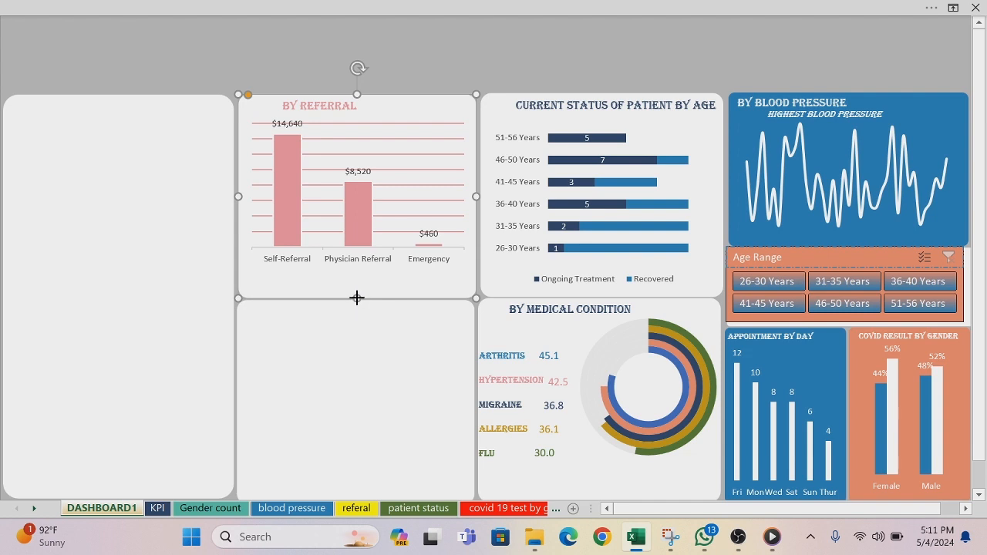
left_click_drag(357, 297, 356, 283)
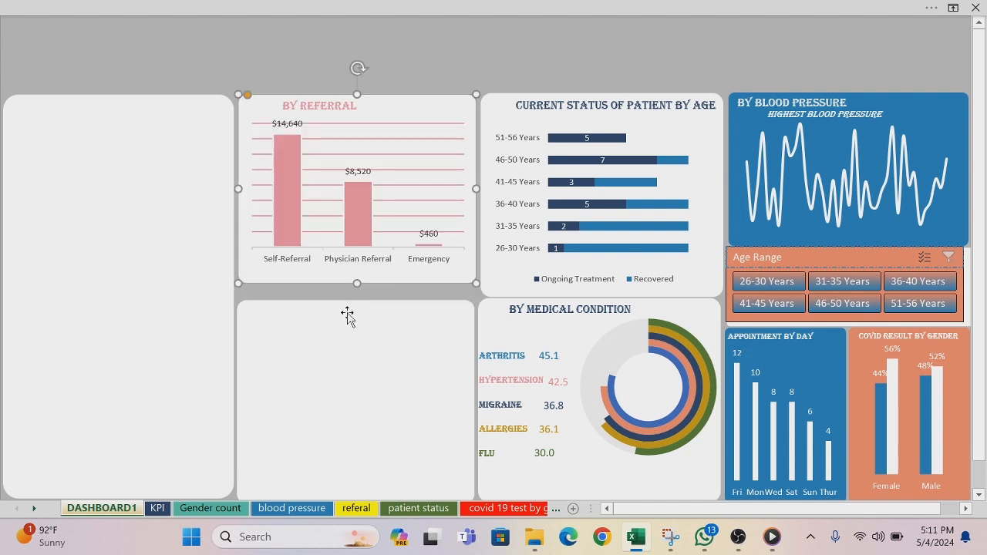
left_click(347, 314)
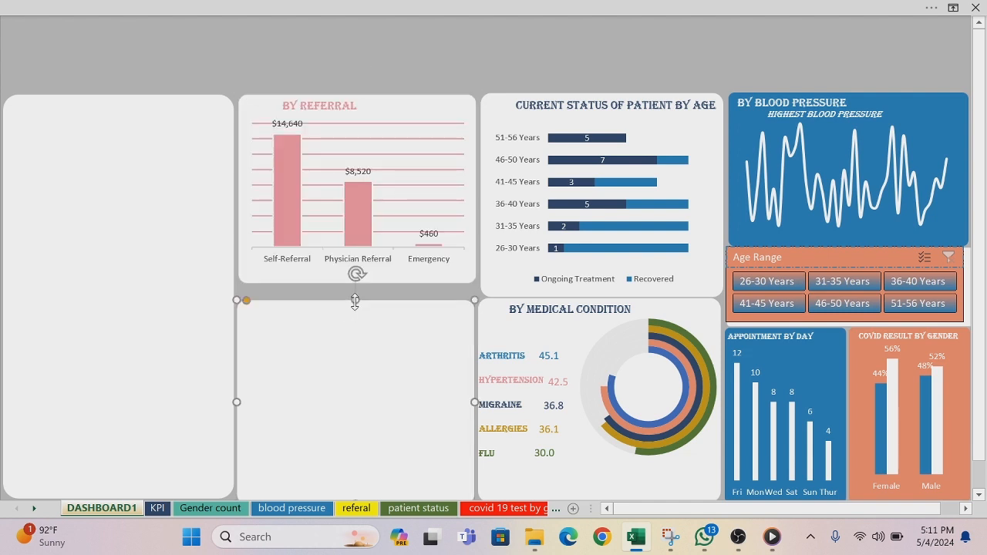
left_click_drag(355, 301, 343, 370)
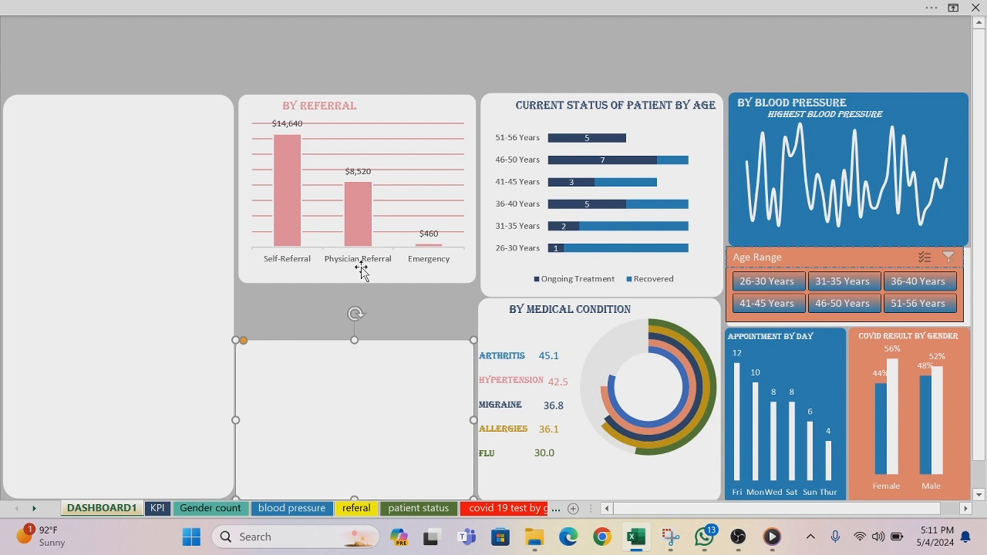
Step: Shorten the referral panel slightly more so it ends just below the chart's category labels
left_click(387, 107)
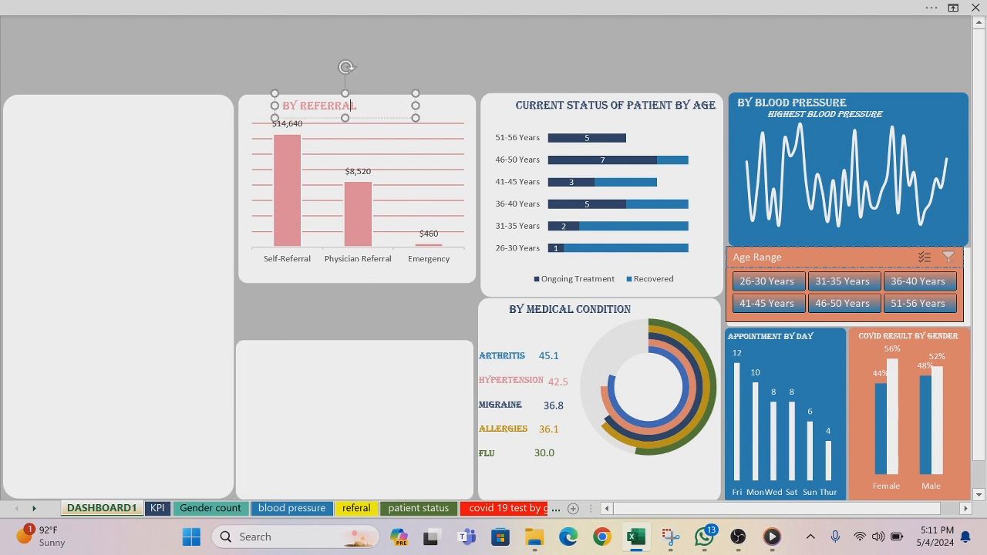
left_click(455, 100)
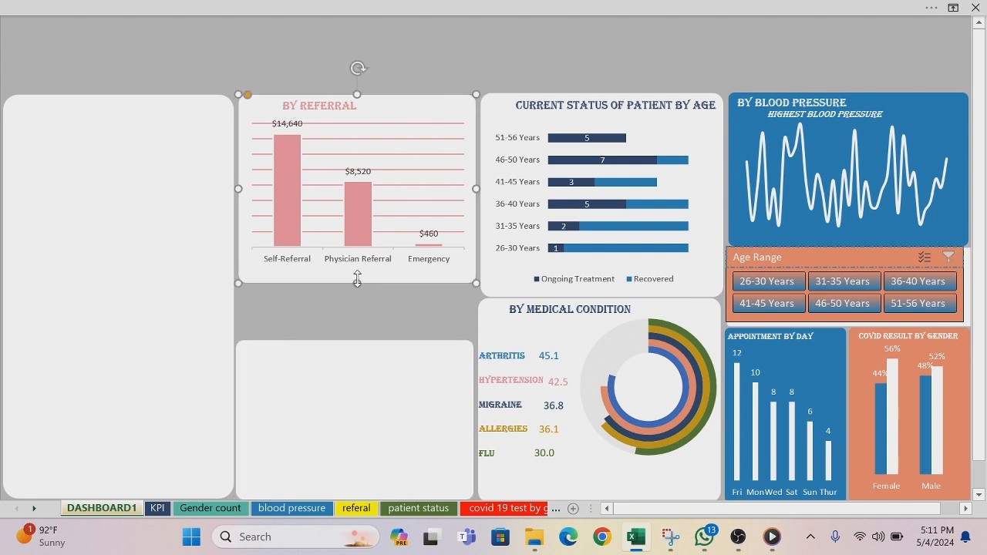
left_click_drag(358, 283, 358, 275)
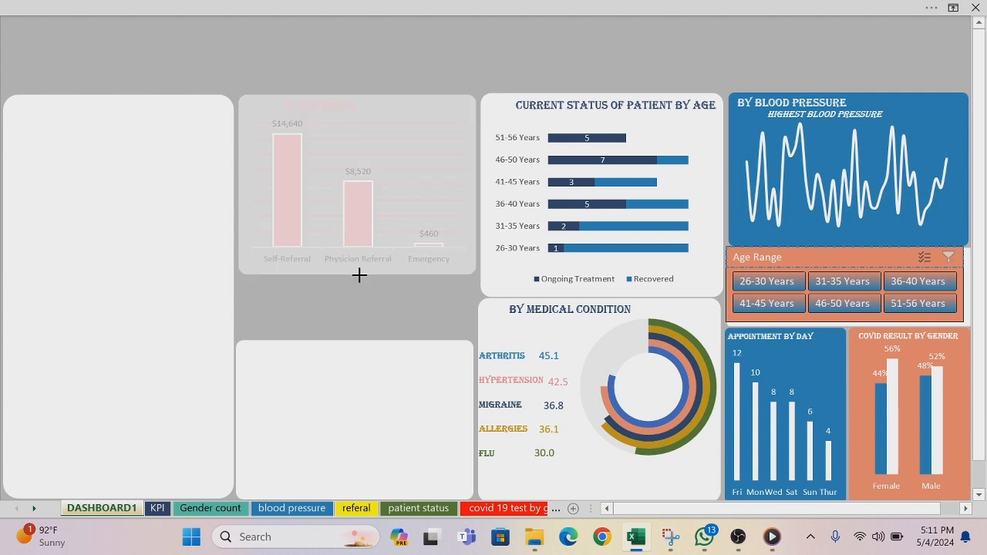
left_click_drag(359, 275, 358, 275)
Step: Duplicate the empty panel below the referral chart, shorten the copy and fit it into the gap between the two panels
left_click(288, 360)
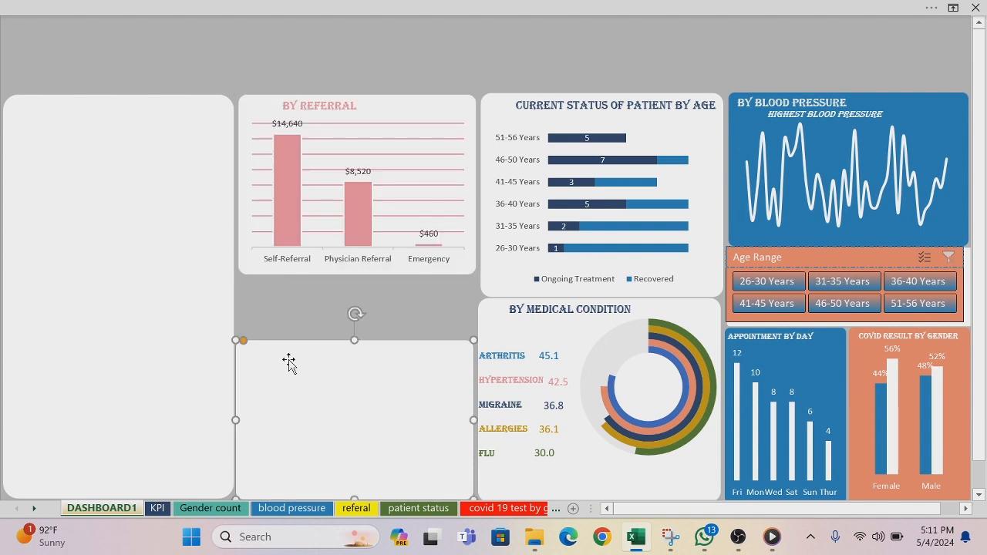
key("ctrl+d")
left_click_drag(304, 378, 271, 178)
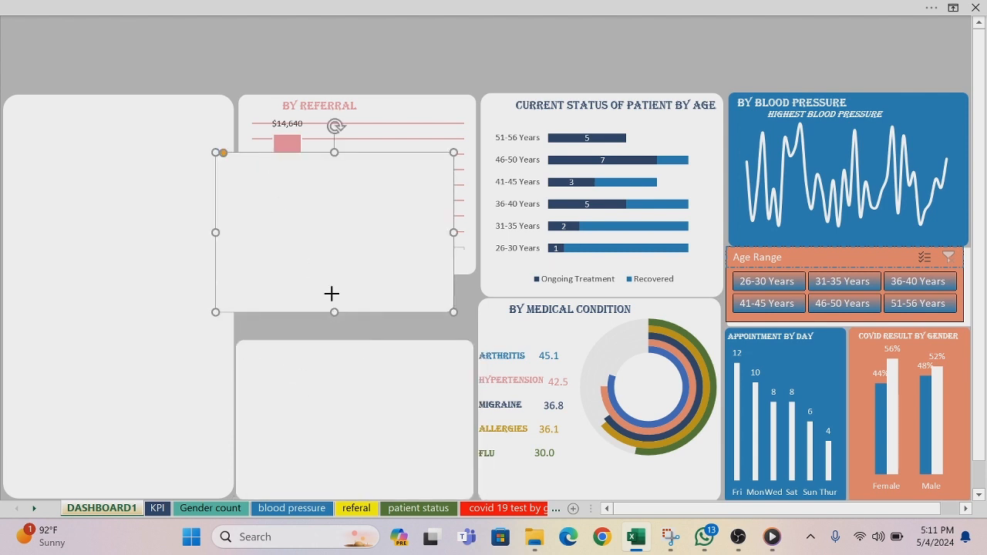
left_click_drag(332, 293, 321, 218)
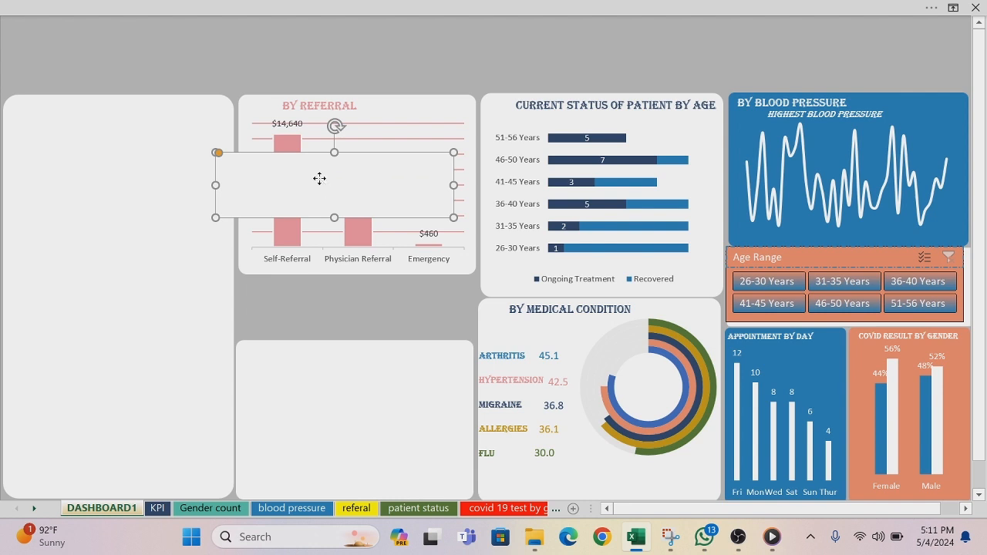
left_click_drag(320, 178, 341, 301)
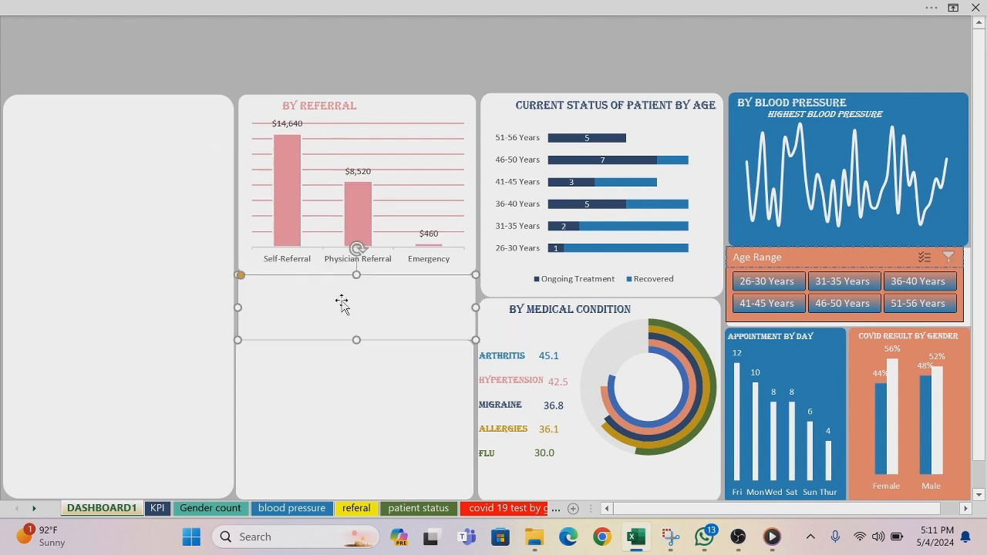
left_click(168, 262)
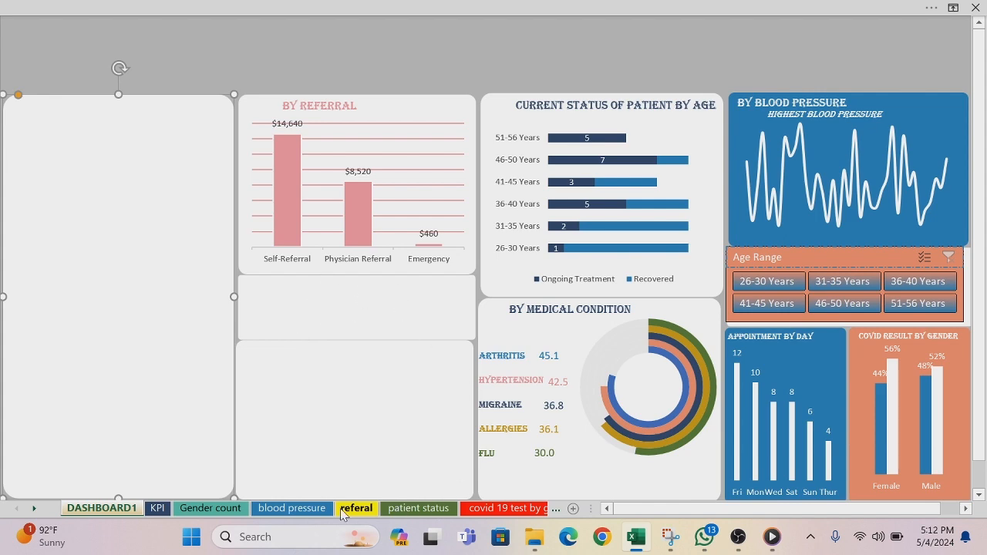
Step: On the by specialty sheet, shrink the specialty bar chart from its upper corner so it becomes narrower and slightly shorter
left_click(556, 513)
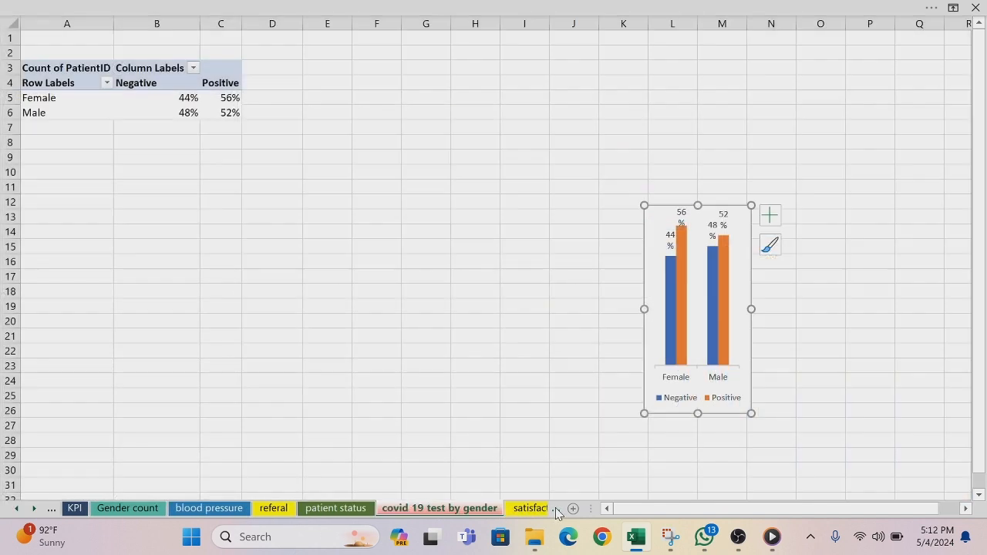
left_click(557, 513)
left_click(556, 513)
left_click(557, 513)
left_click(556, 512)
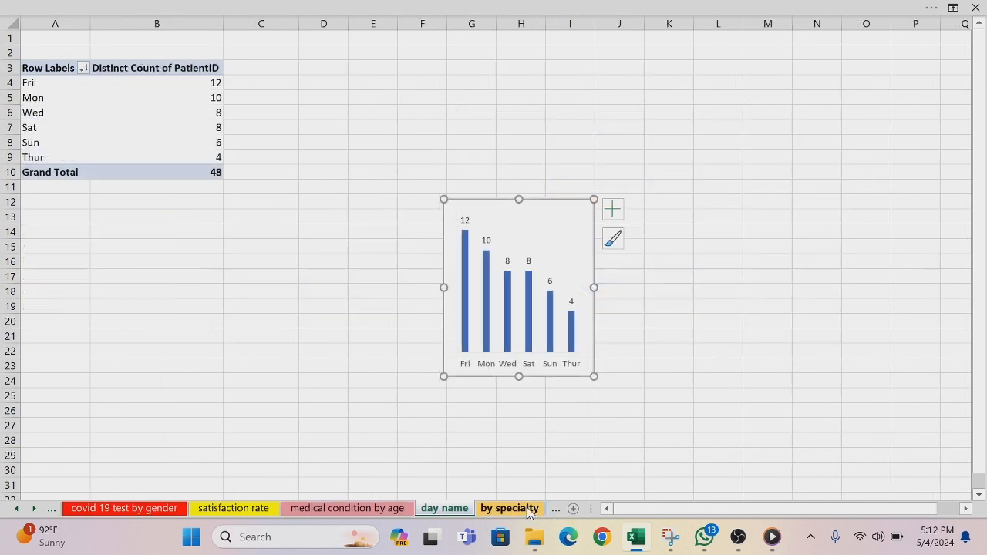
left_click(312, 135)
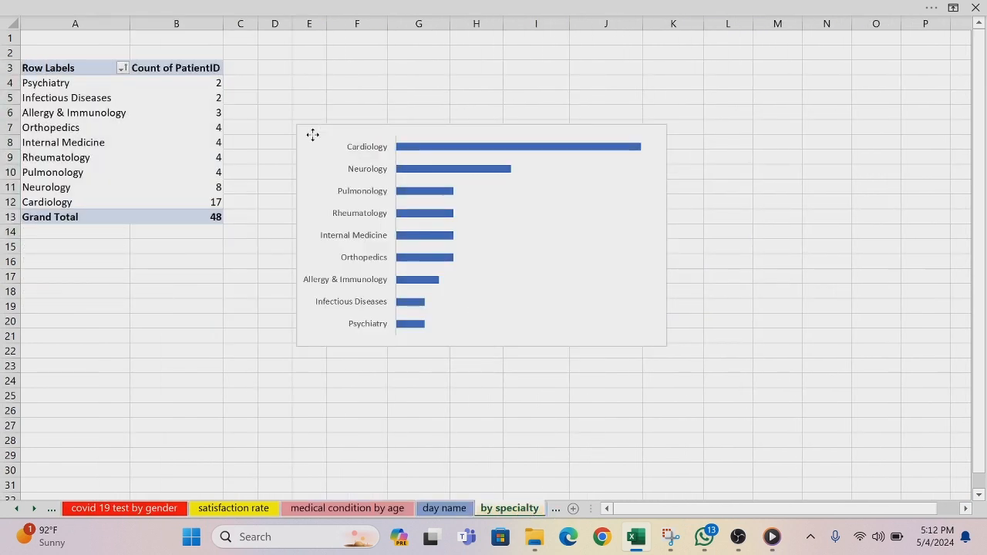
left_click_drag(299, 126, 455, 148)
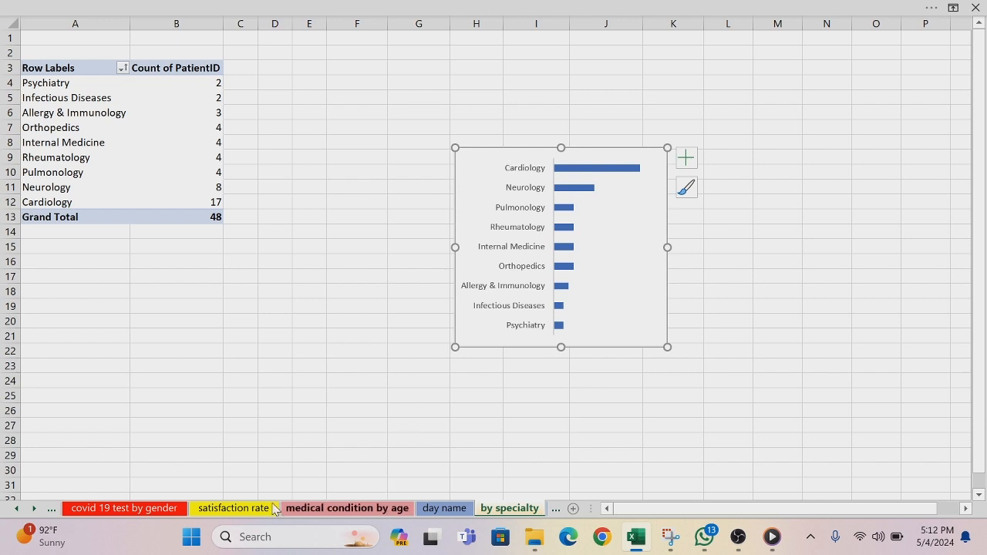
Step: Copy the specialty bar chart into the empty panel beneath the referral section on DASHBOARD1
left_click(17, 511)
left_click(17, 510)
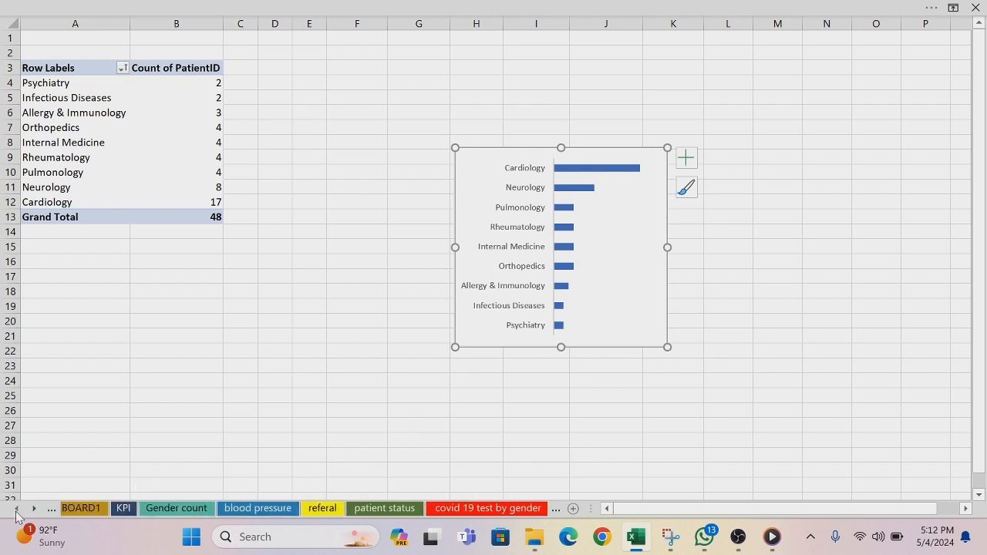
left_click(16, 510)
left_click(77, 510)
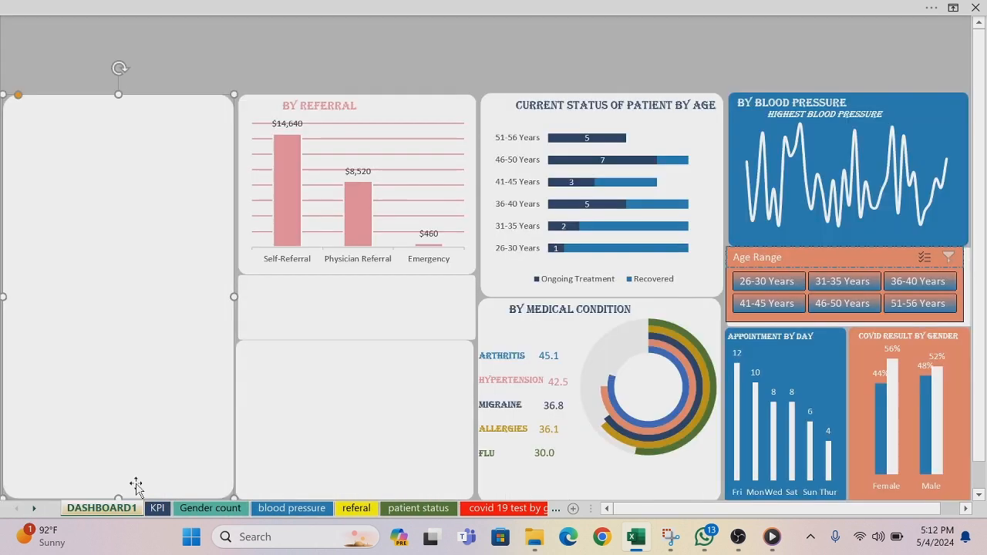
left_click(361, 403)
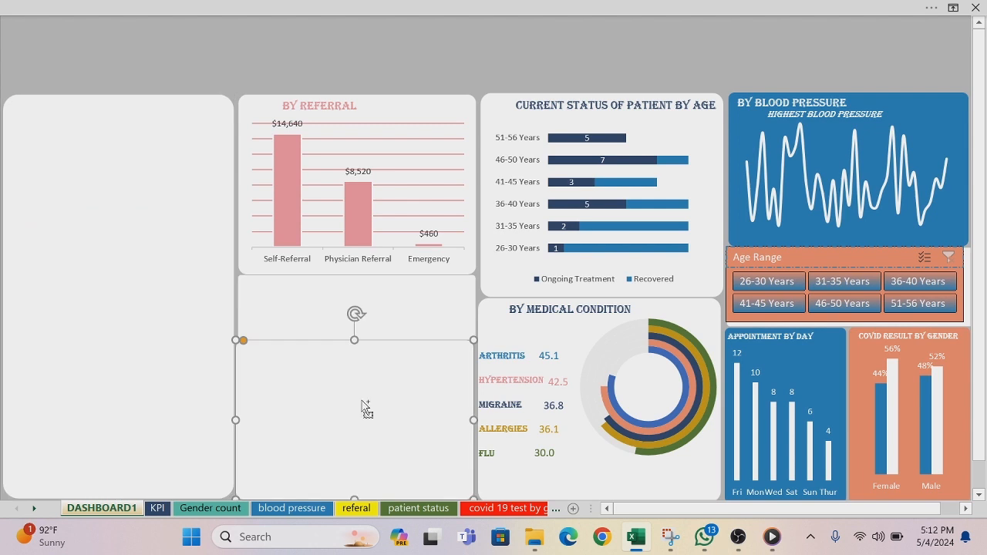
key("ctrl+v")
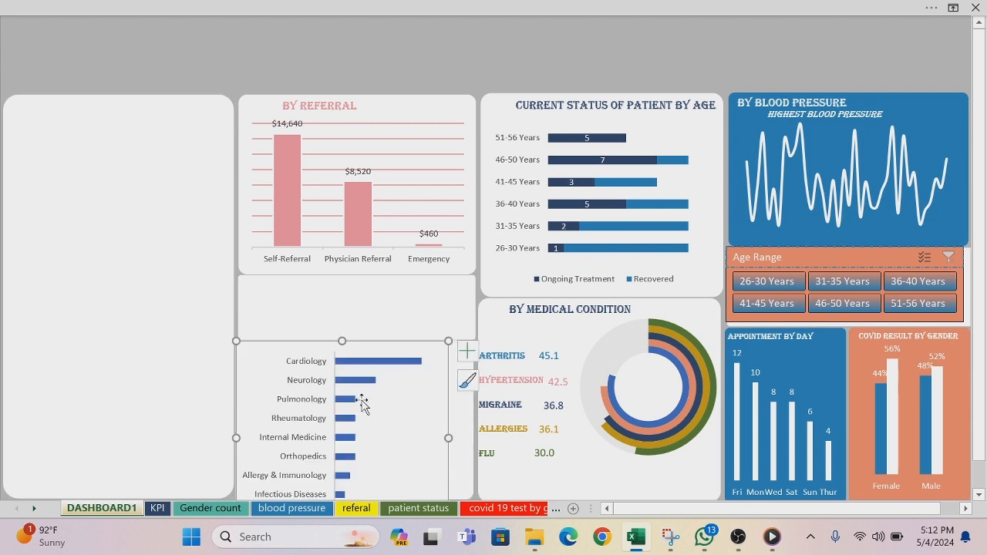
Step: Set the specialty chart's area to no fill and no outline
right_click(281, 343)
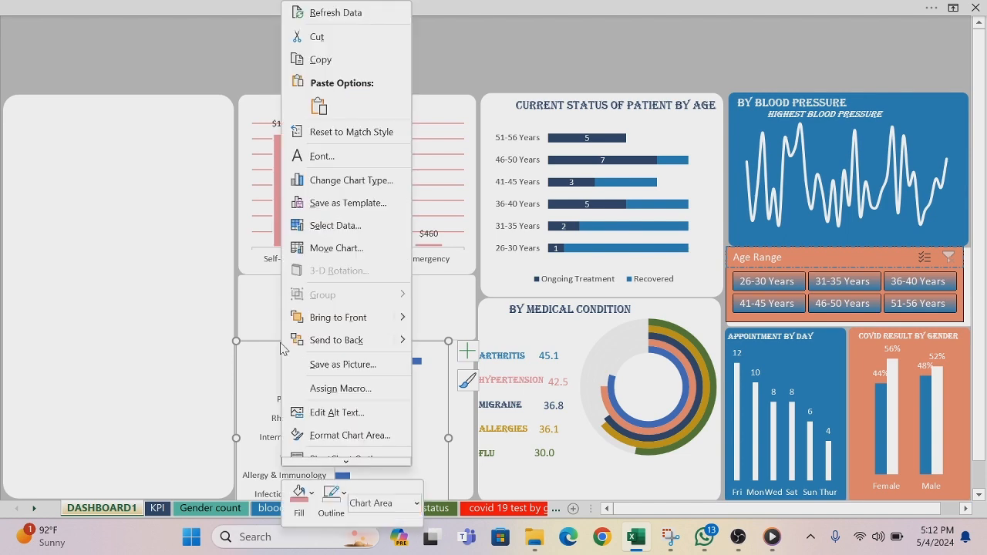
left_click(299, 495)
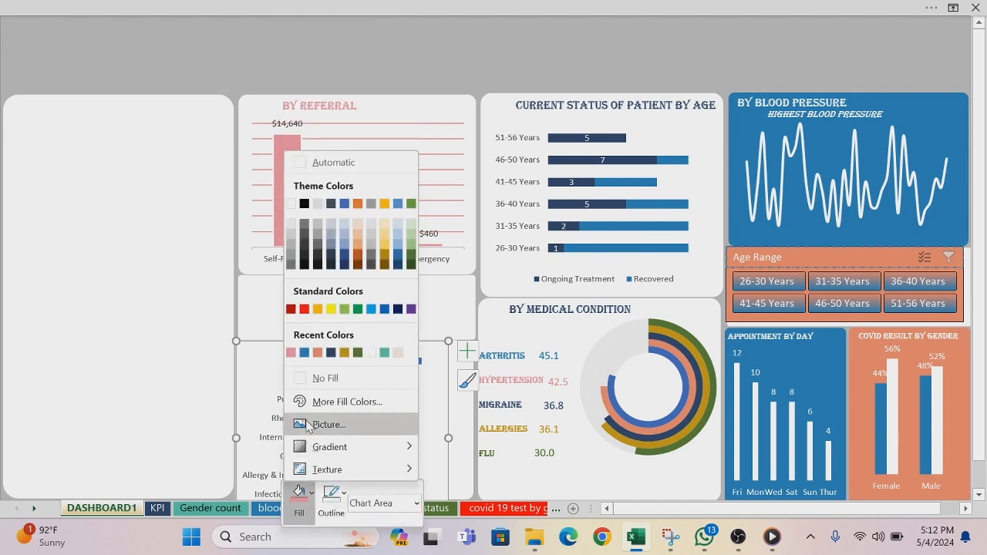
left_click(299, 379)
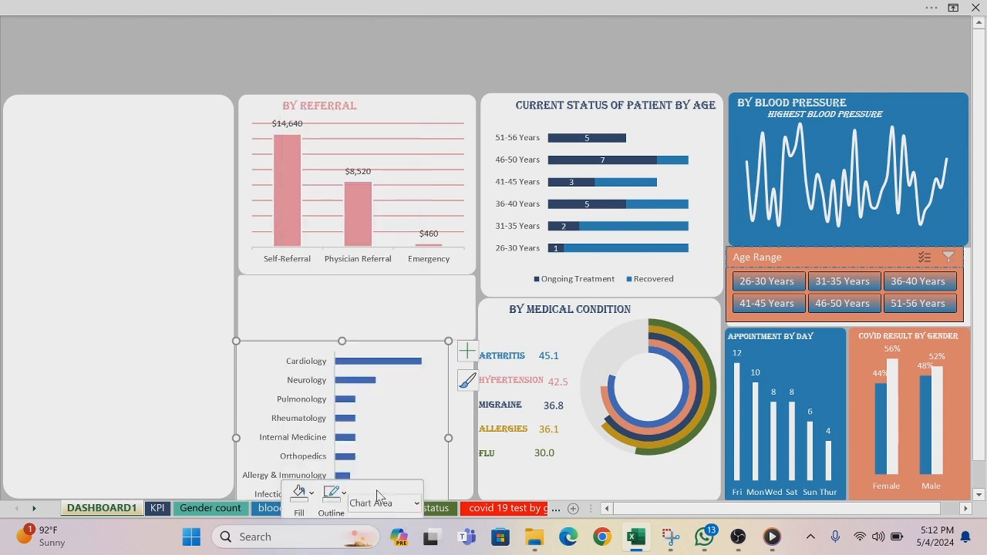
left_click(331, 494)
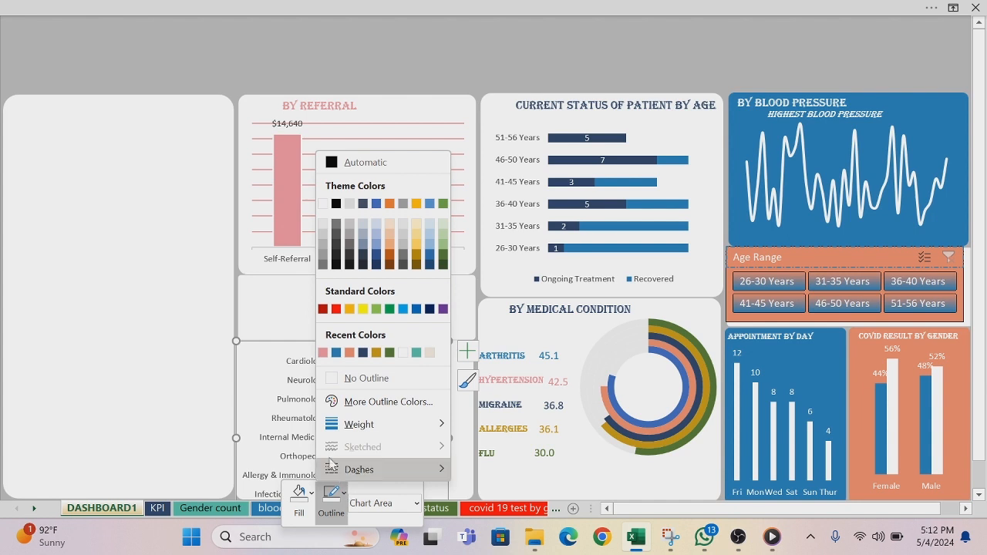
left_click(335, 378)
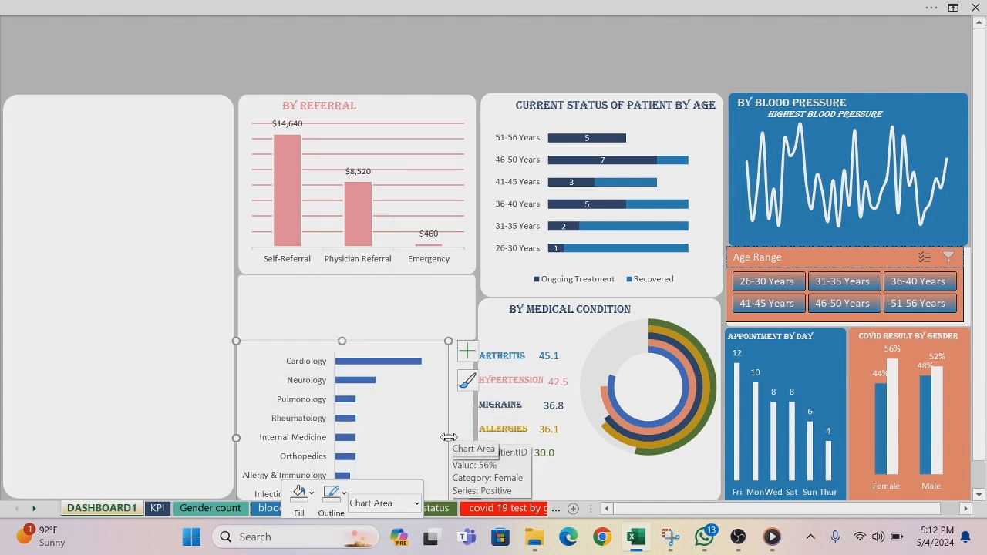
Step: Widen the specialty chart to nearly fill its panel and remove the line of its vertical category axis
left_click_drag(449, 439, 467, 434)
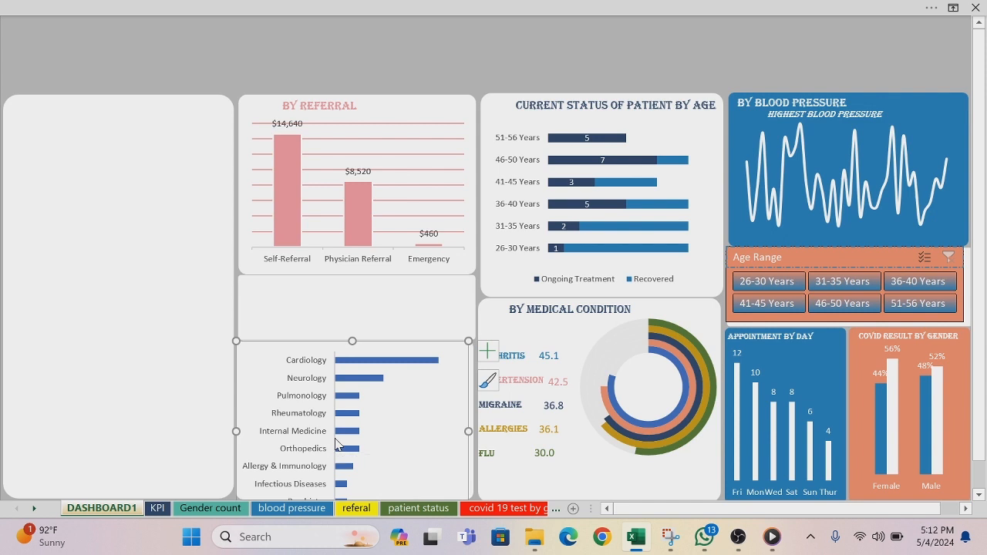
right_click(335, 443)
left_click(398, 466)
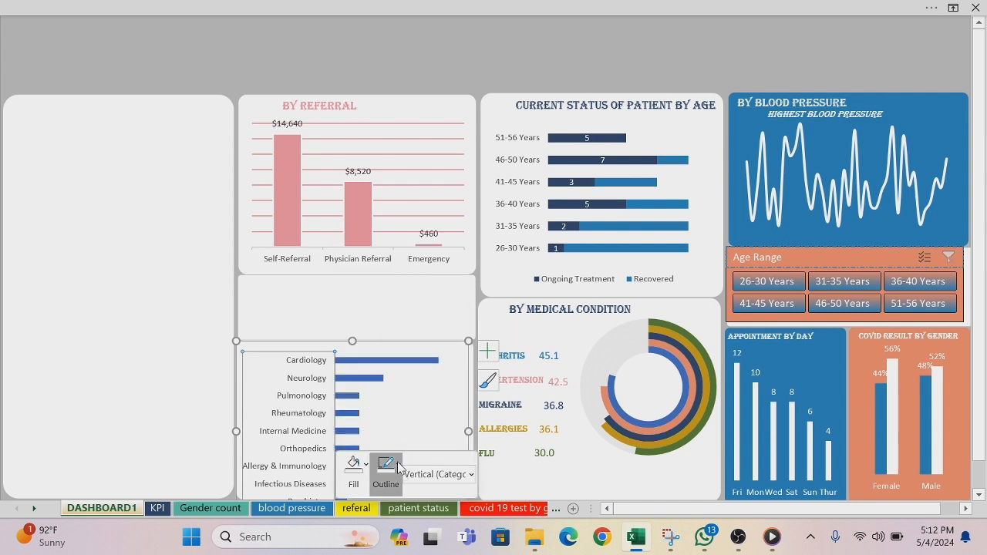
left_click(386, 347)
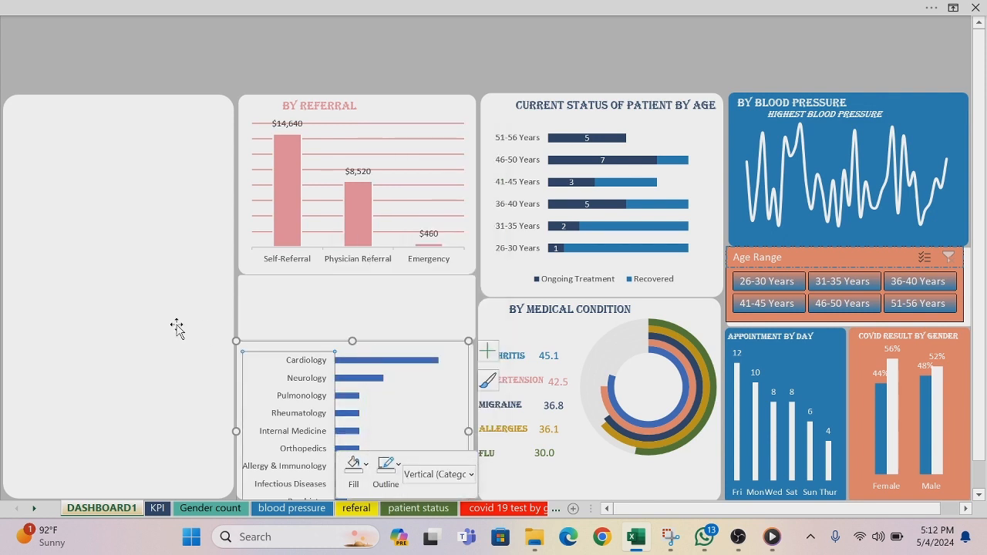
left_click(148, 325)
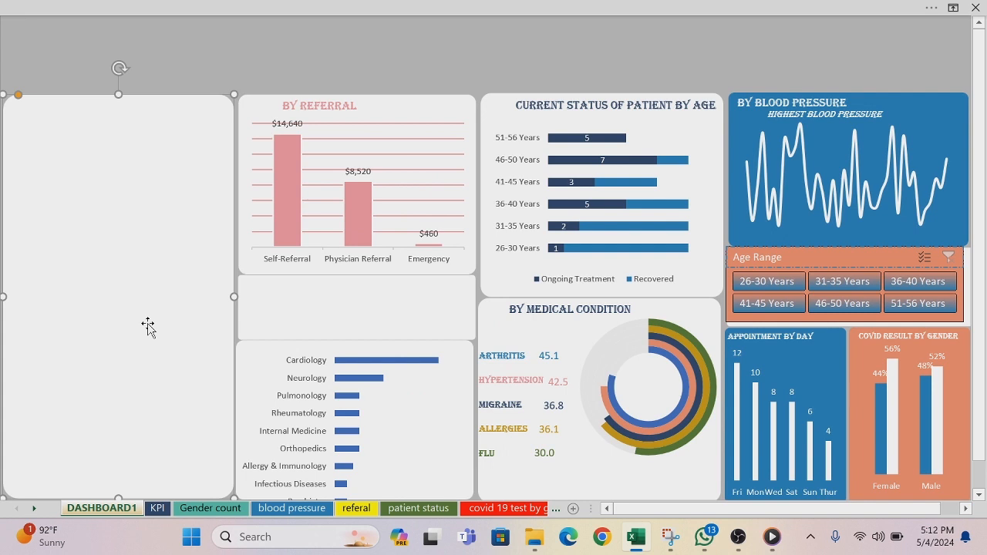
Step: Add data labels to the bars of the specialty chart
left_click(354, 365)
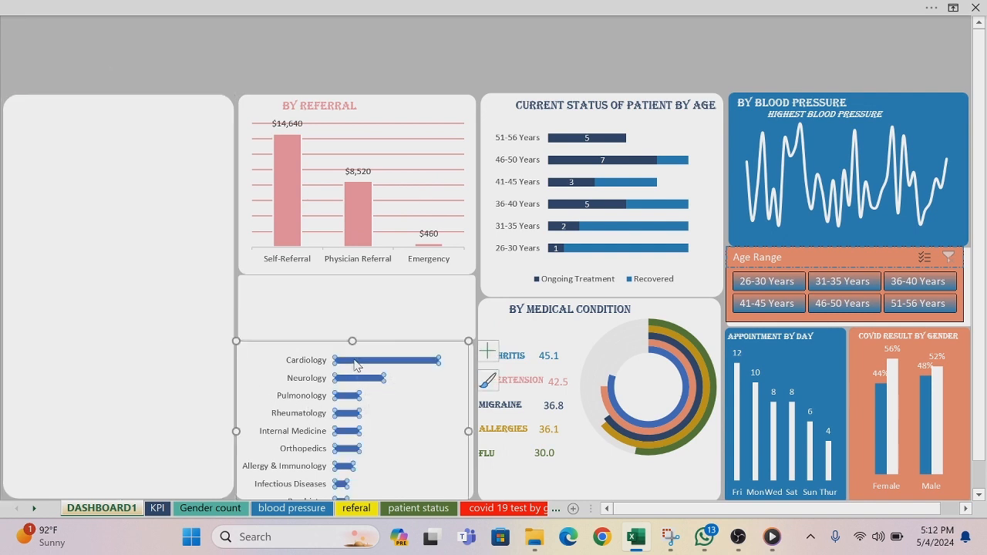
left_click(488, 350)
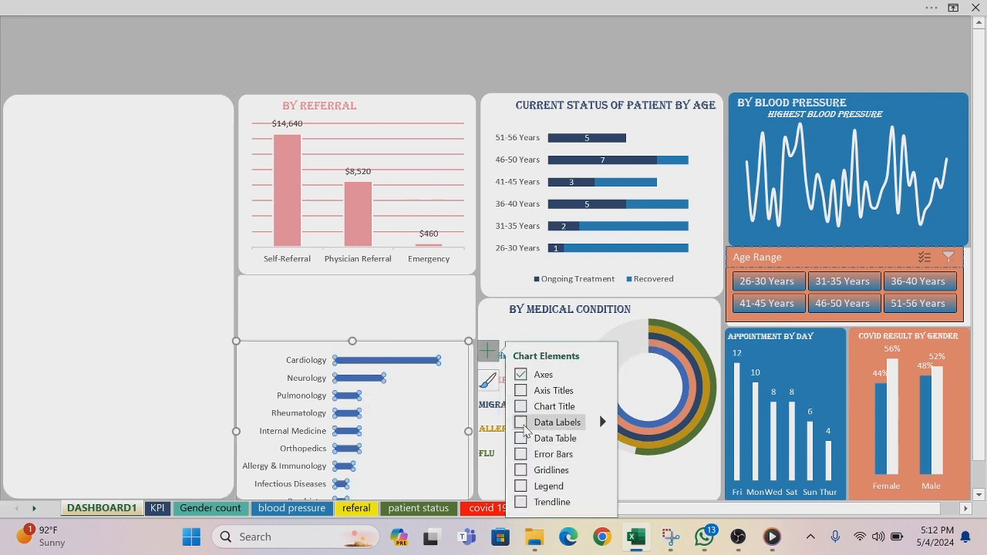
left_click(179, 355)
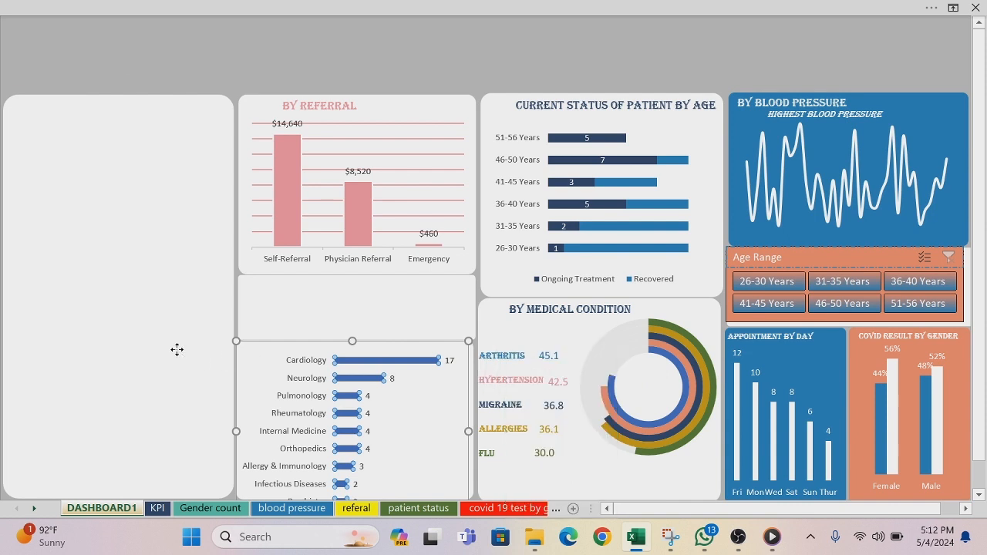
Step: Set the gap width of the specialty chart's bars to 164%
left_click(350, 366)
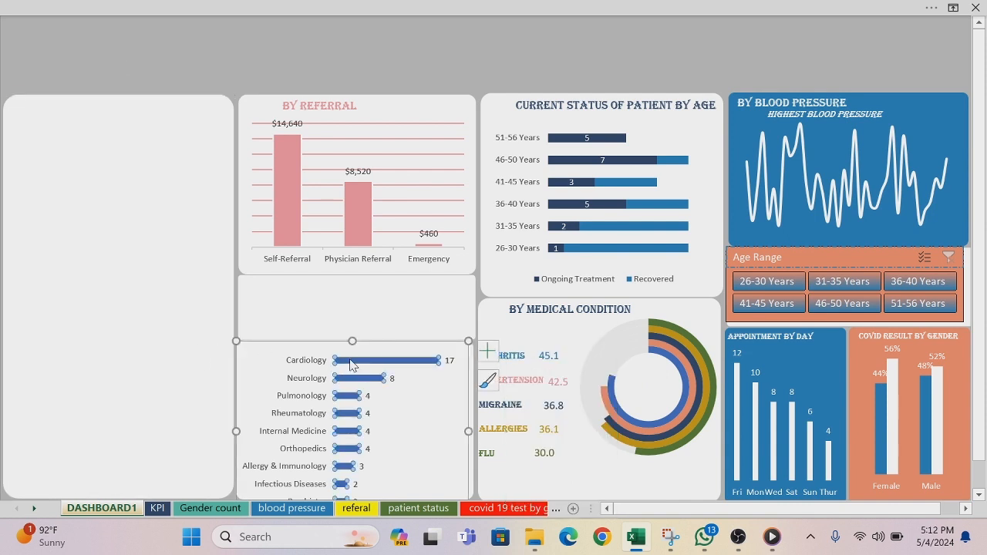
right_click(350, 366)
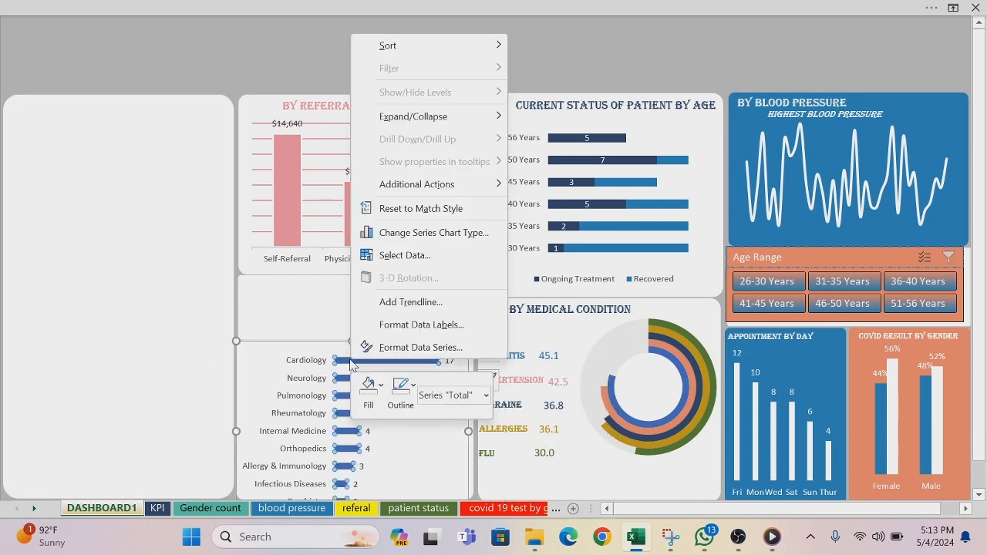
left_click(400, 347)
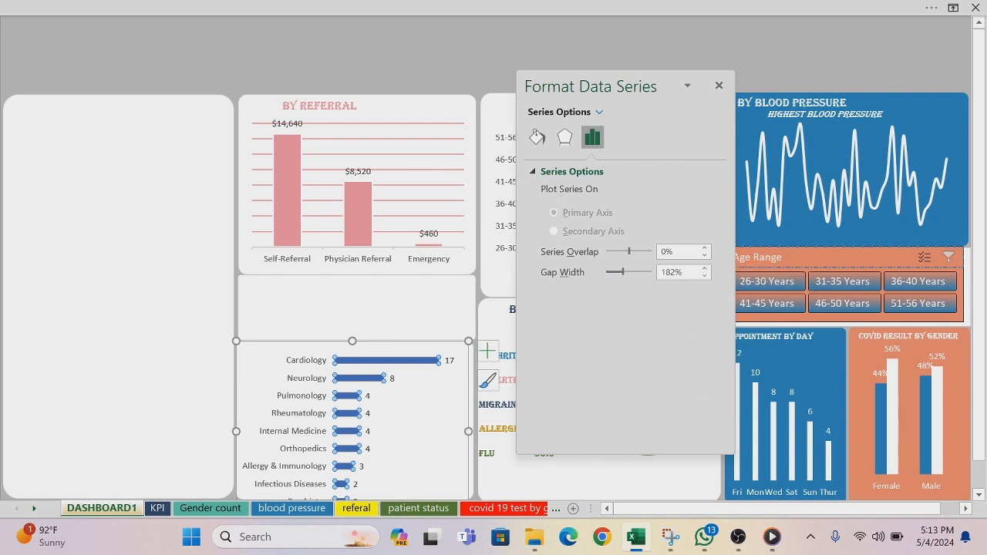
left_click(704, 276)
left_click(718, 85)
left_click(199, 269)
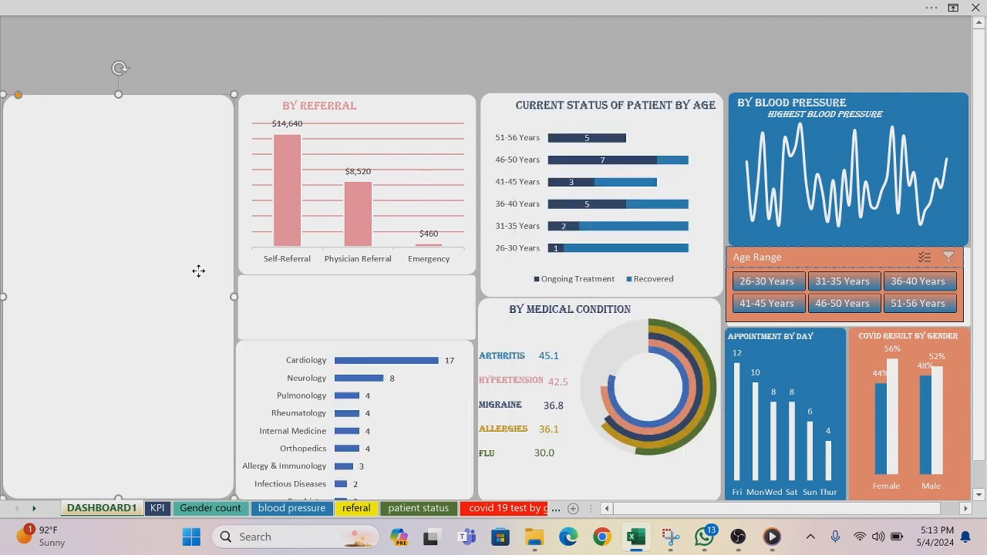
Step: Fill the specialty chart's bars with dark green
right_click(367, 367)
left_click(385, 388)
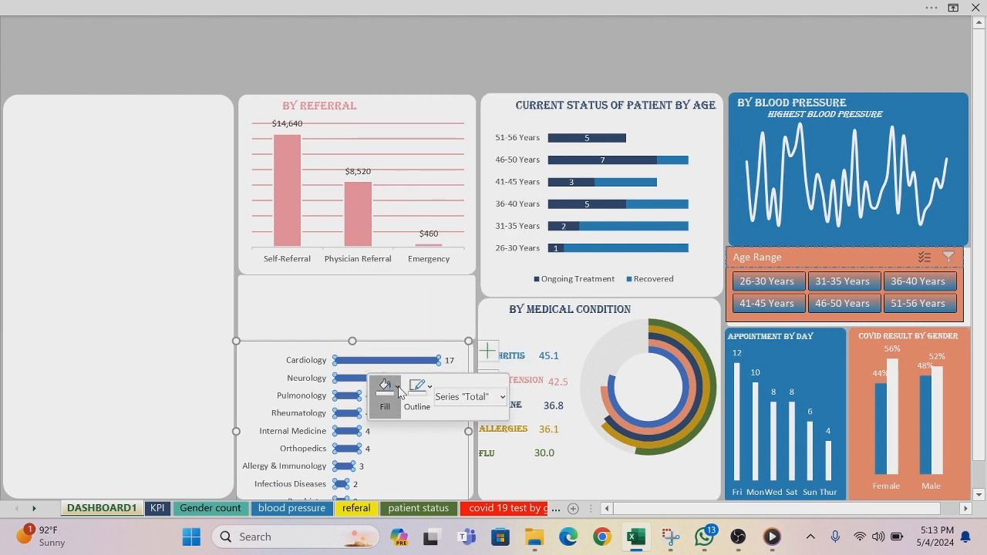
left_click(445, 246)
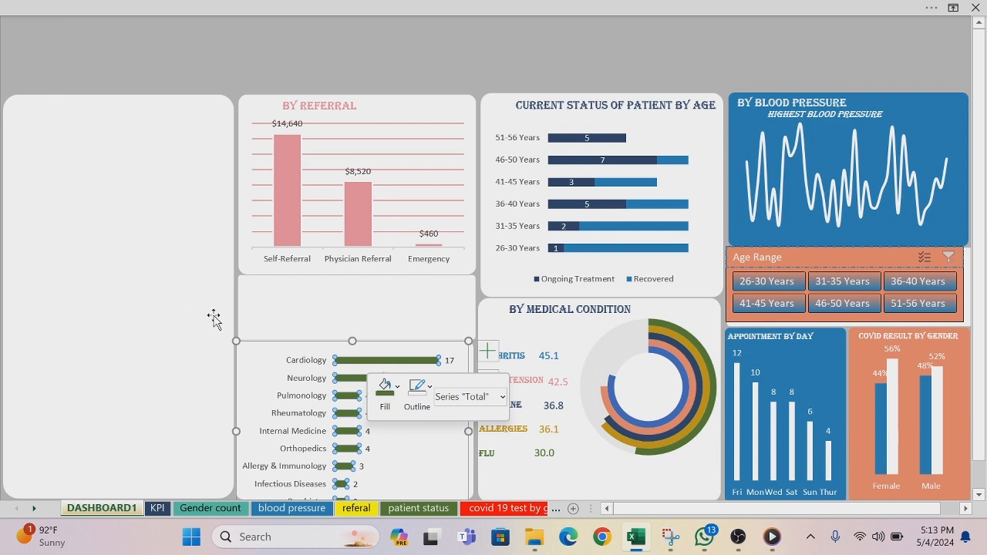
Step: Place a copy of the BY REFERRAL title at the top of the specialty chart's panel
left_click(334, 105)
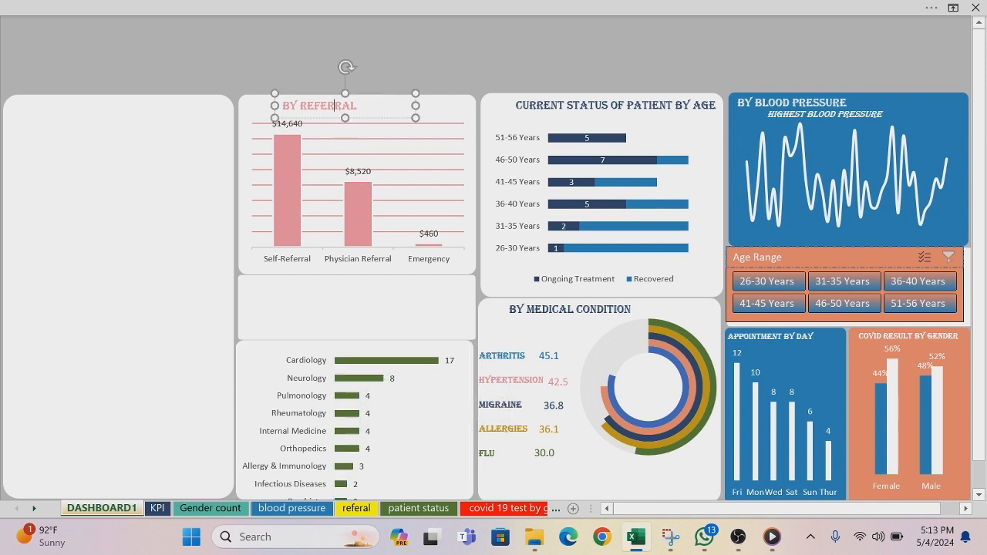
left_click(364, 118)
left_click(363, 118)
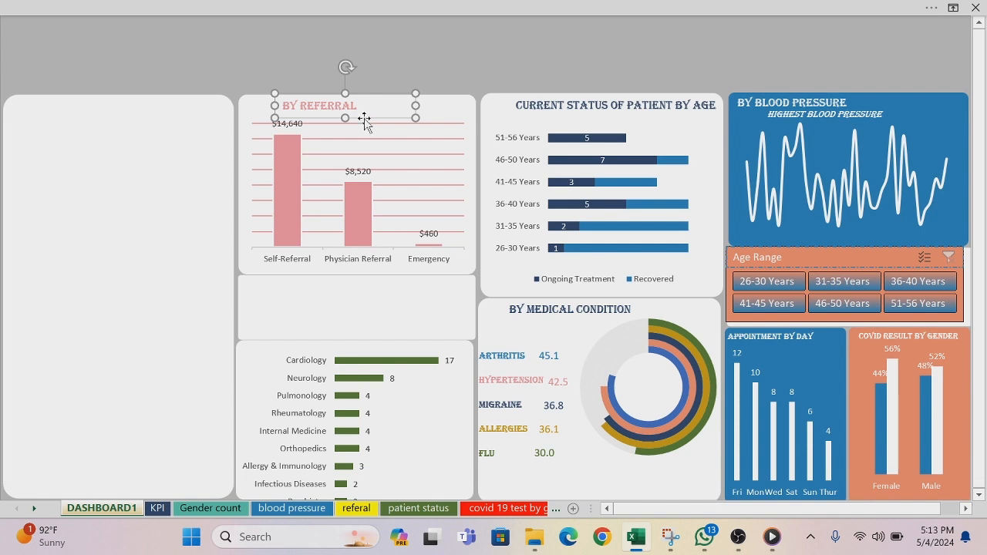
left_click_drag(365, 123, 349, 360)
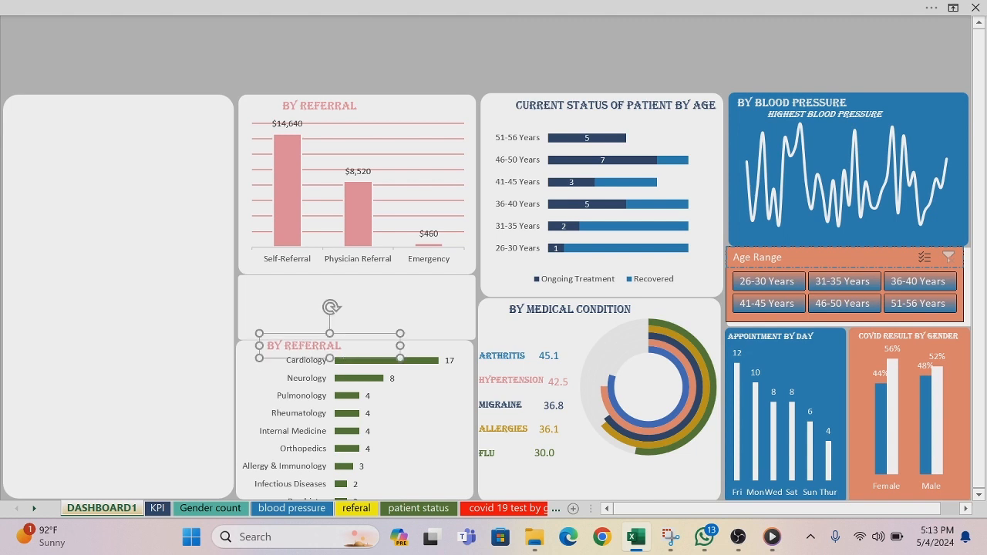
Step: Change the copied title over the specialty chart to BY SPECIALTY and color its text the same dark green as the bars
left_click(342, 346)
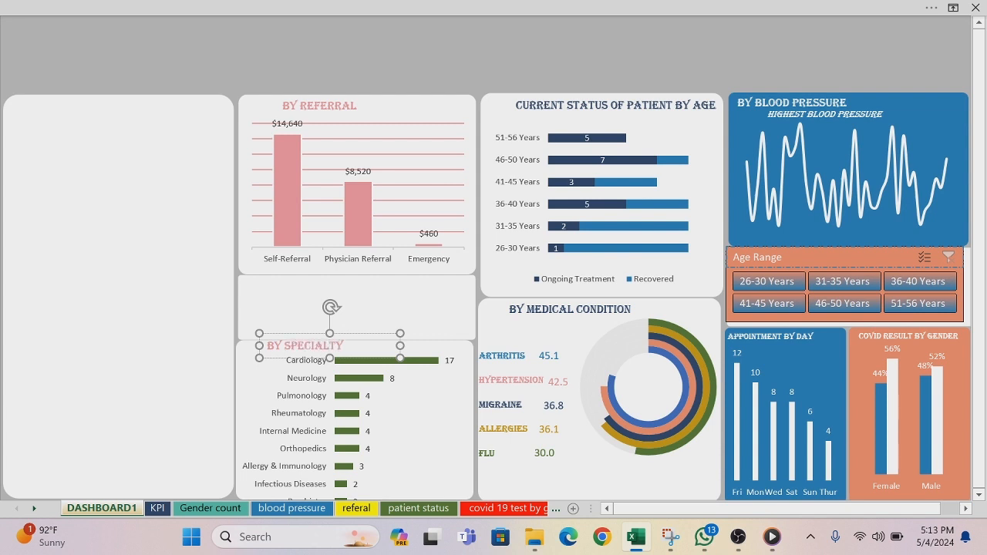
left_click_drag(344, 345, 267, 345)
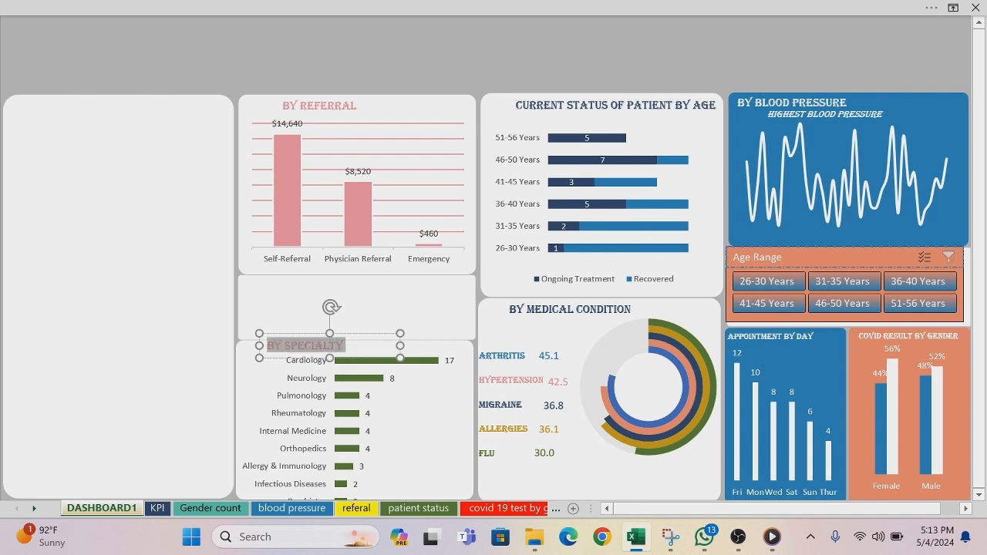
left_click(394, 328)
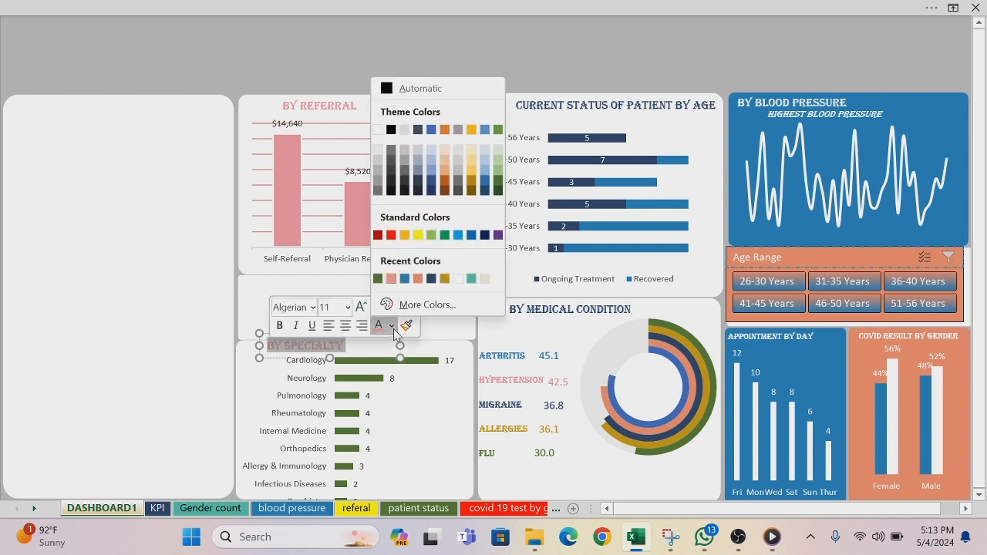
left_click(377, 279)
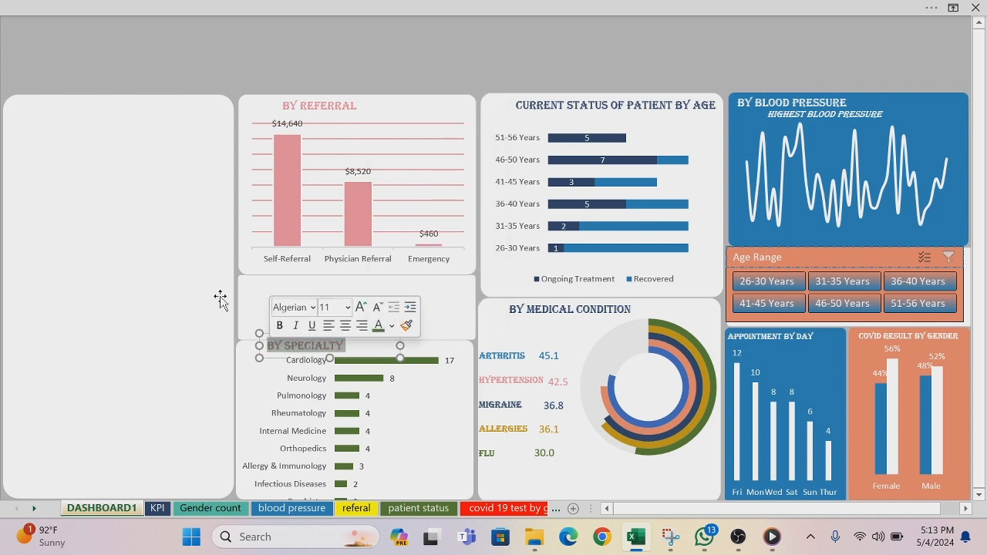
left_click(165, 303)
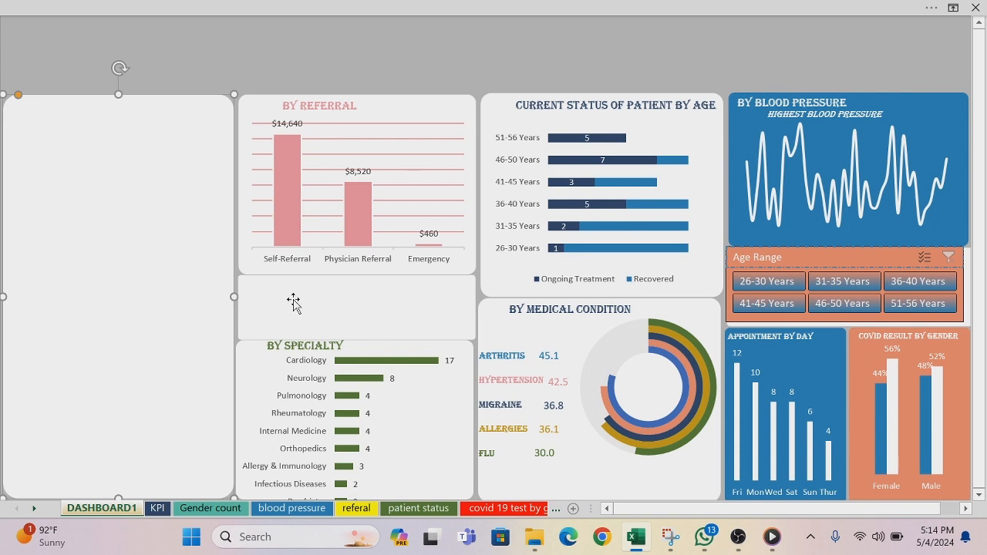
Step: Copy the hex code of the specialty bars' fill color from the custom color settings, keeping the fill as it is
left_click(362, 369)
right_click(366, 368)
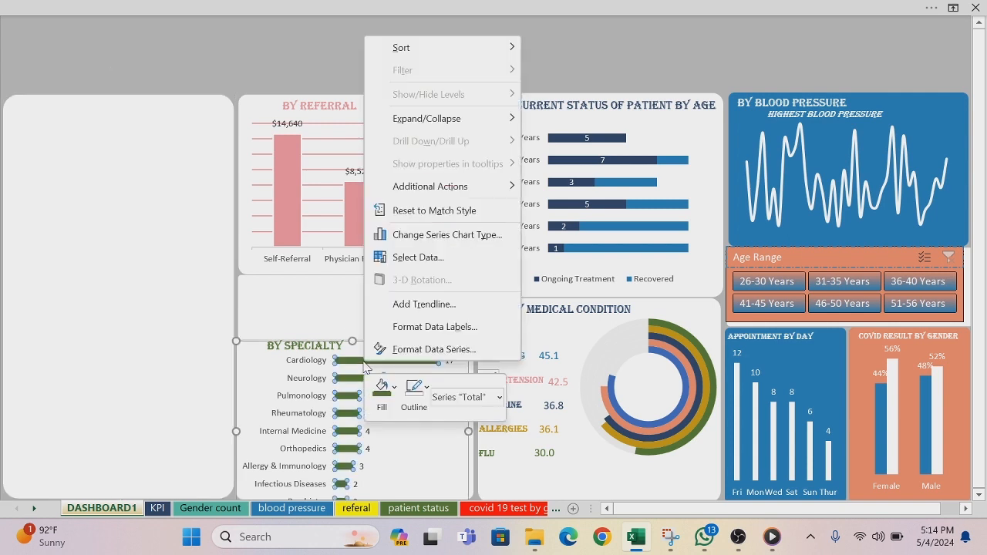
left_click(394, 390)
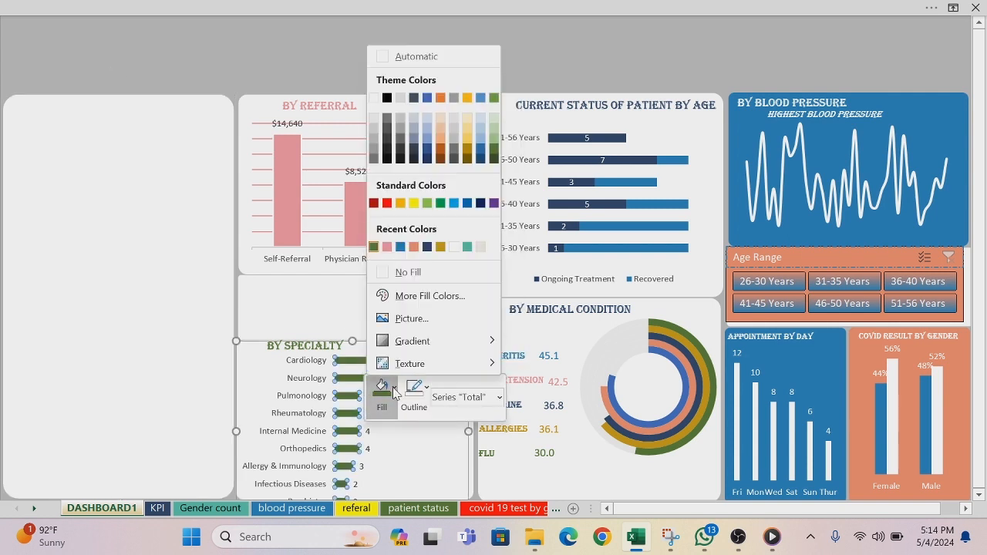
left_click(414, 299)
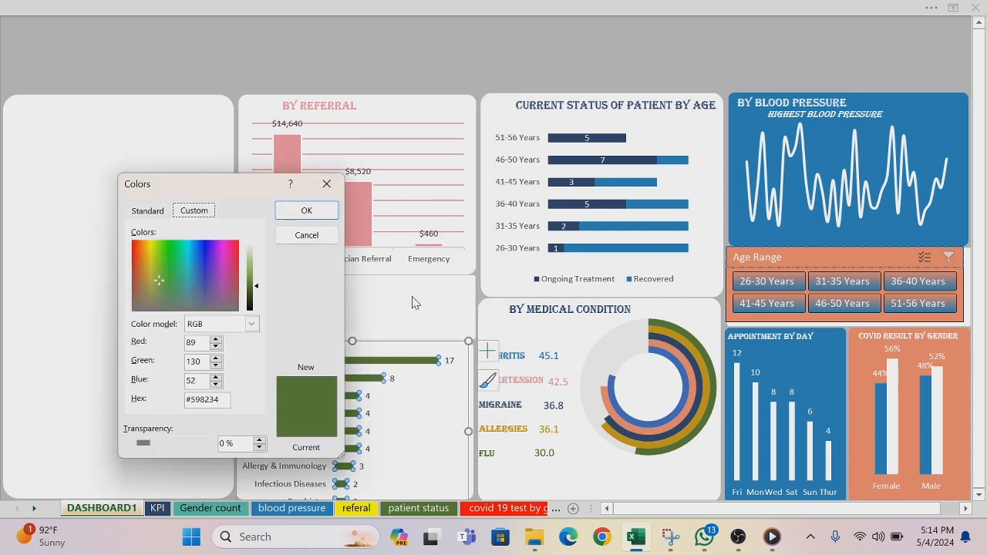
left_click_drag(220, 400, 171, 403)
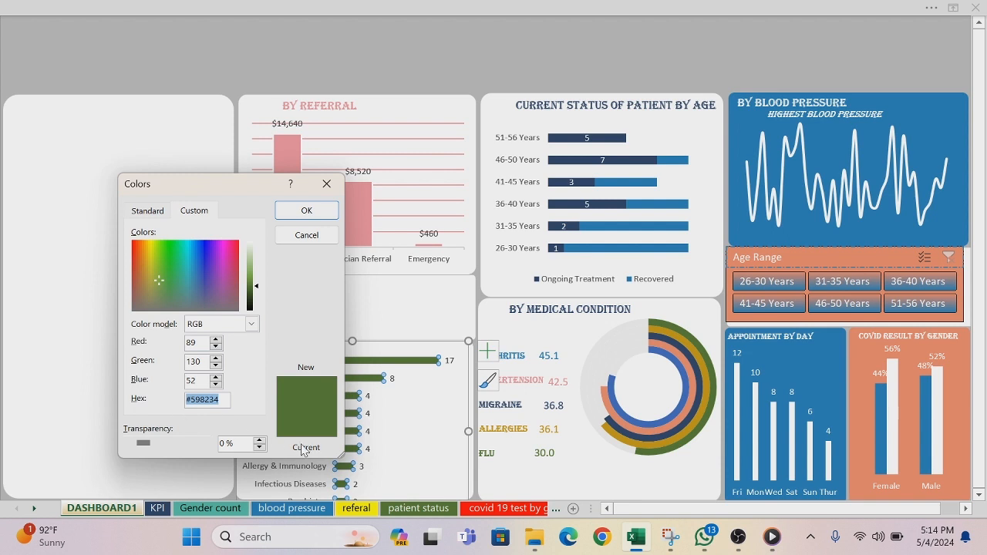
left_click(307, 213)
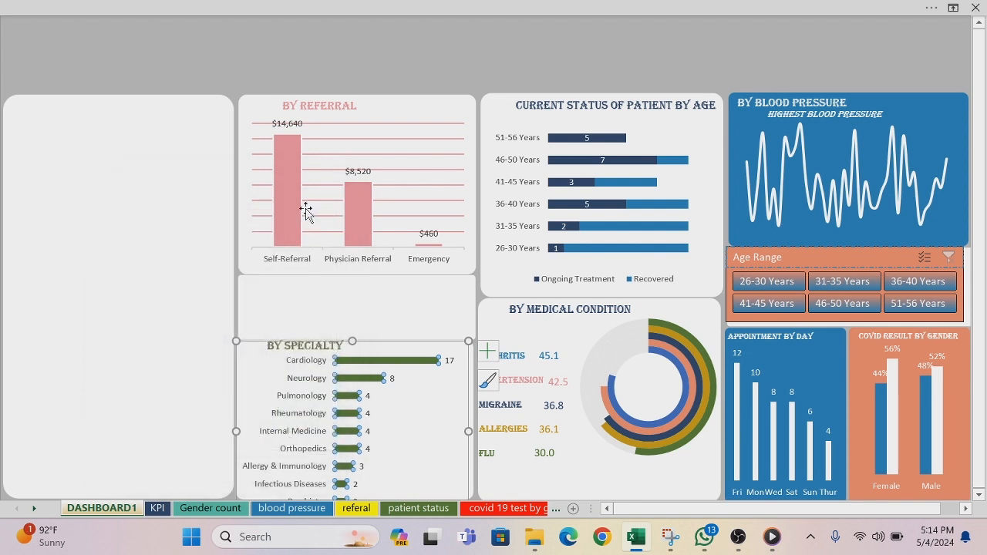
left_click(403, 14)
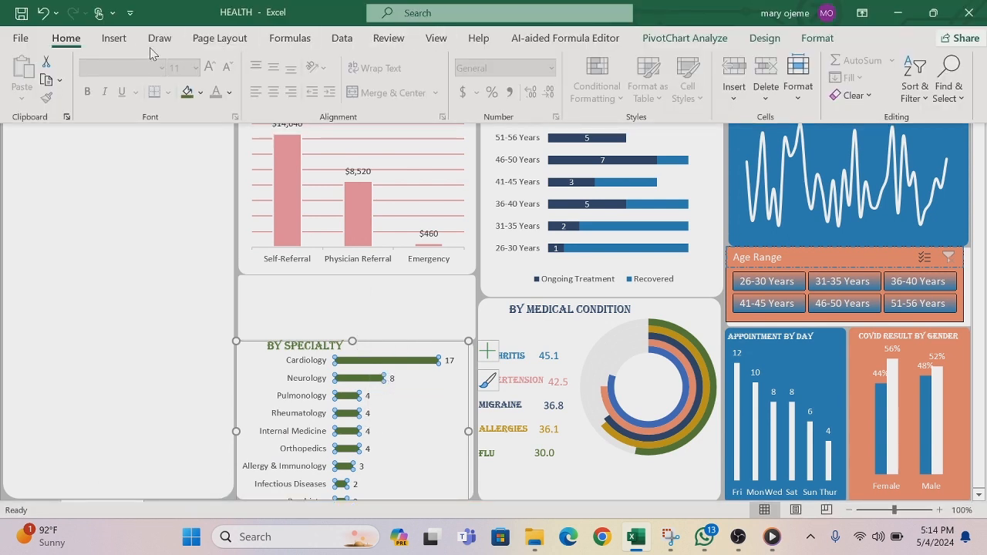
left_click(116, 40)
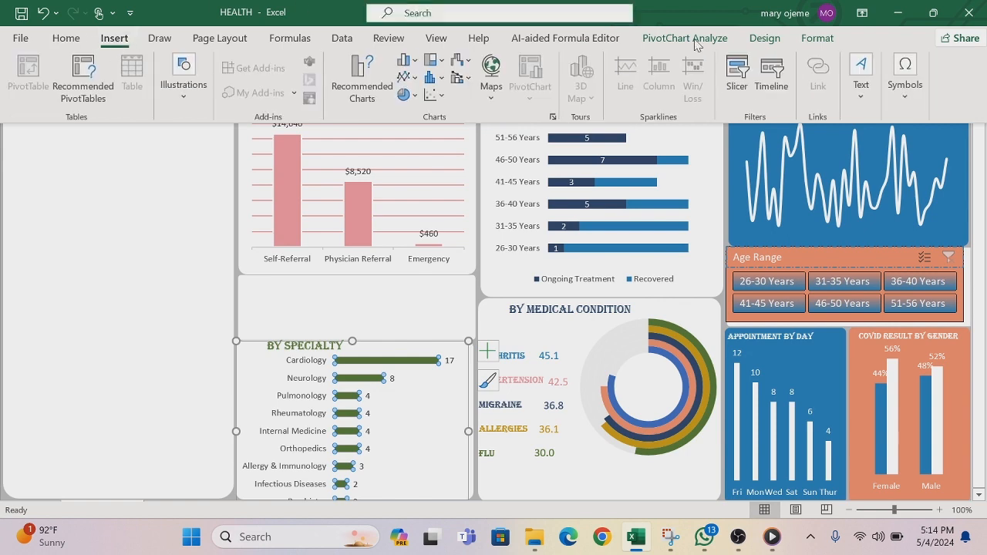
left_click(737, 74)
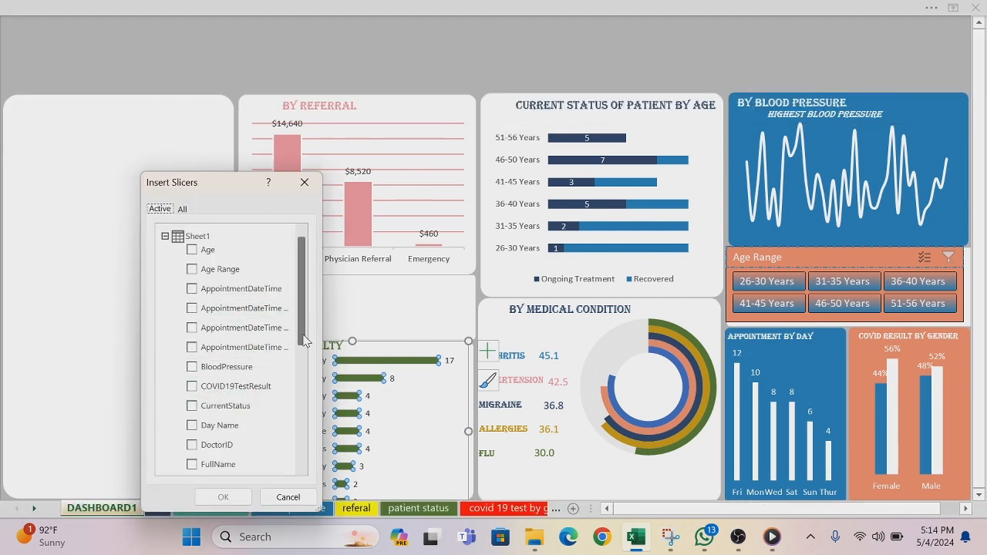
left_click_drag(303, 340, 305, 446)
left_click(192, 414)
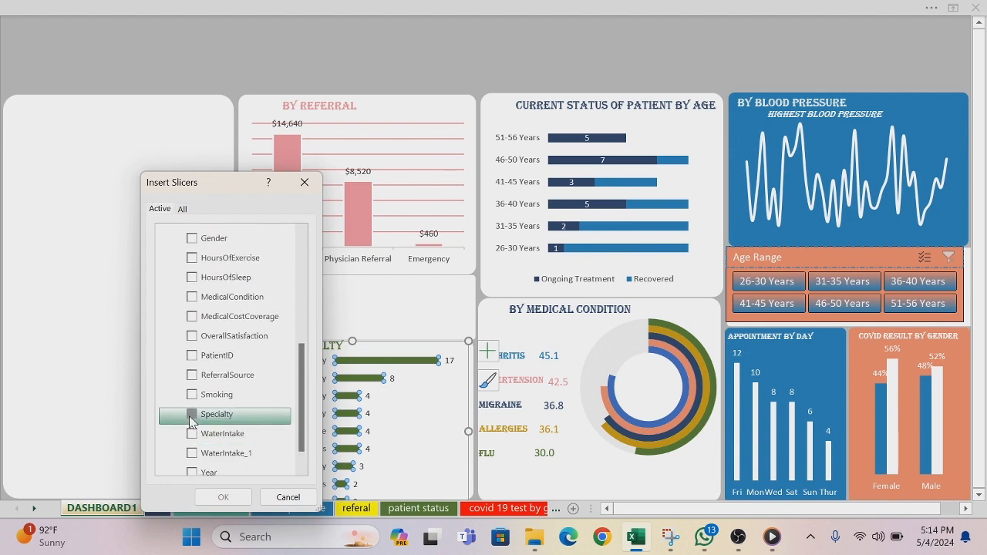
left_click(222, 496)
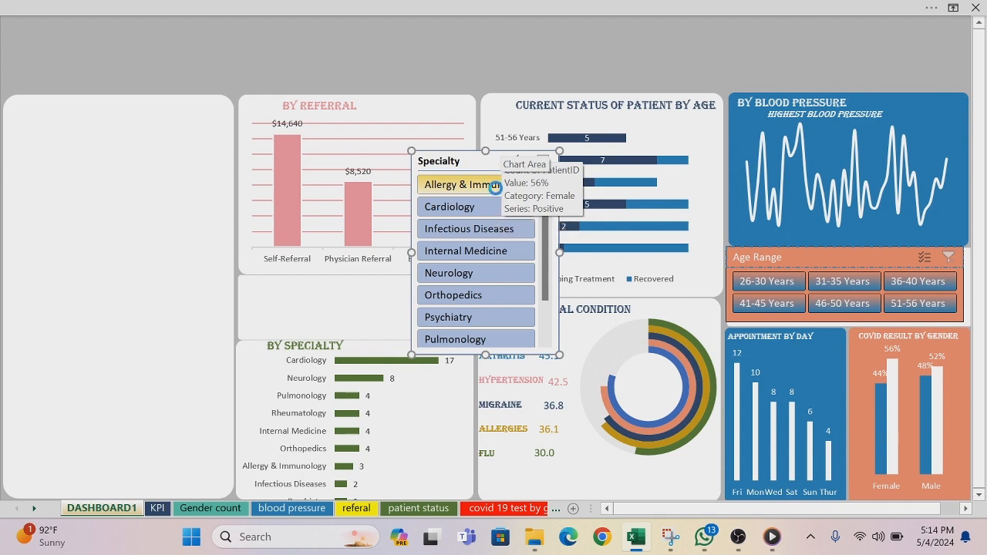
key("Delete")
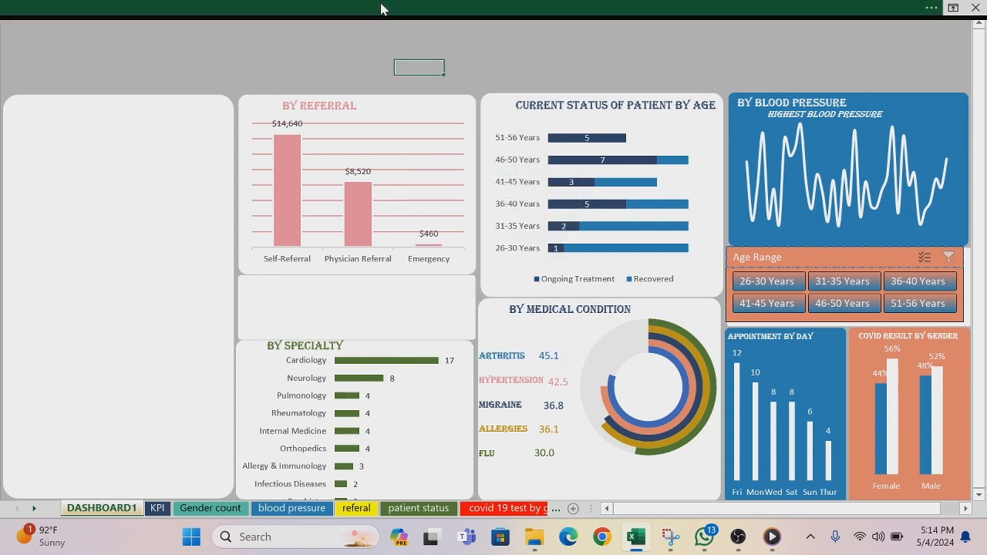
Step: Insert a ReferralSource slicer based on the tables in the workbook's Data Model
left_click(386, 7)
left_click(115, 39)
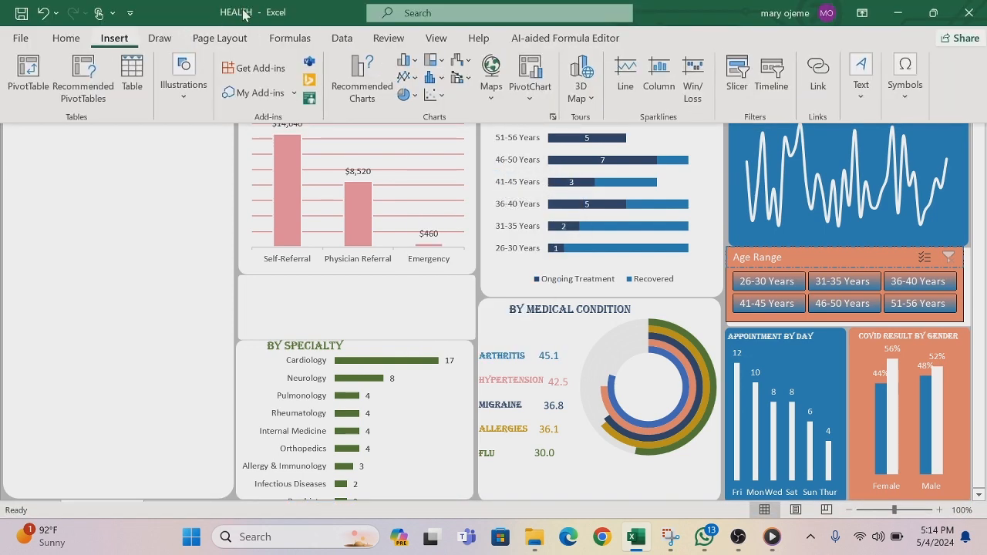
left_click(737, 73)
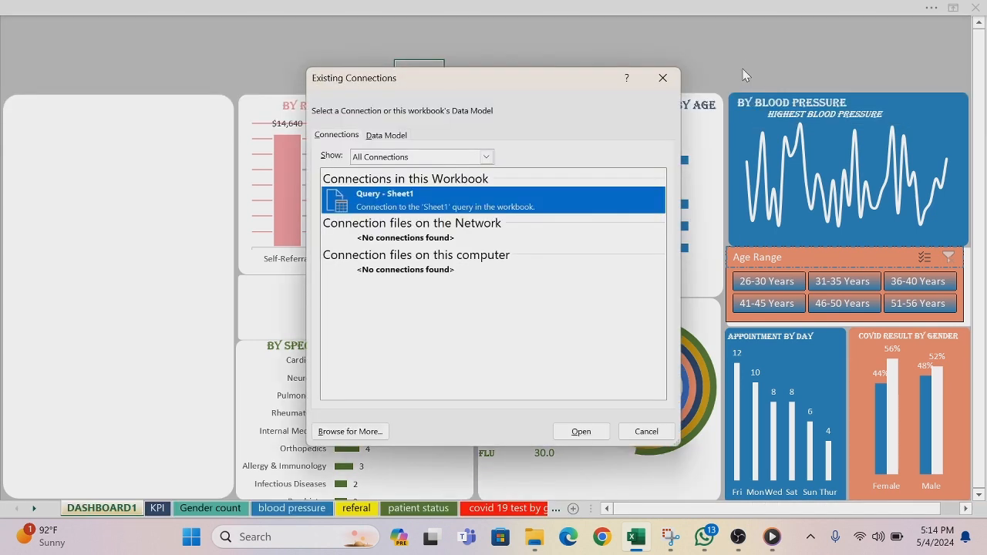
left_click(391, 135)
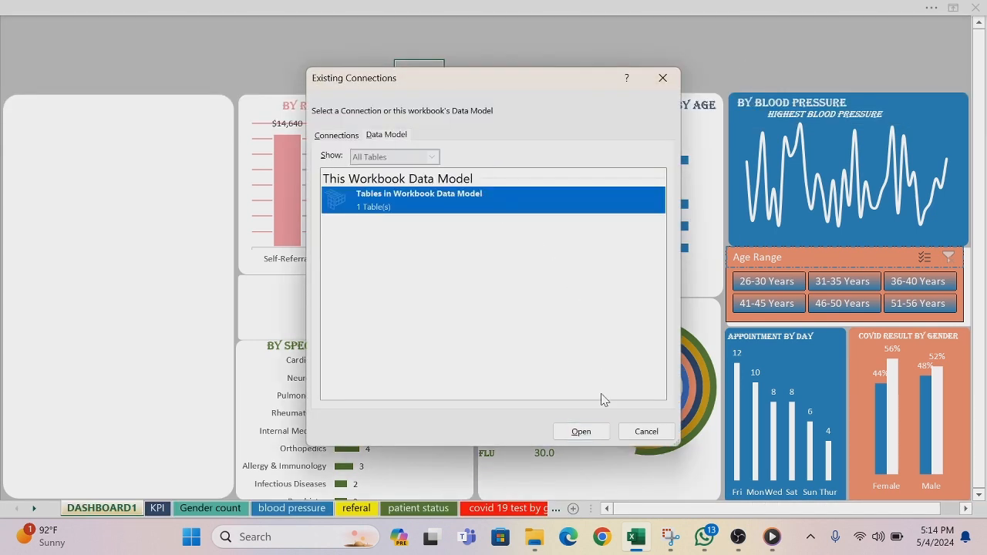
left_click(581, 431)
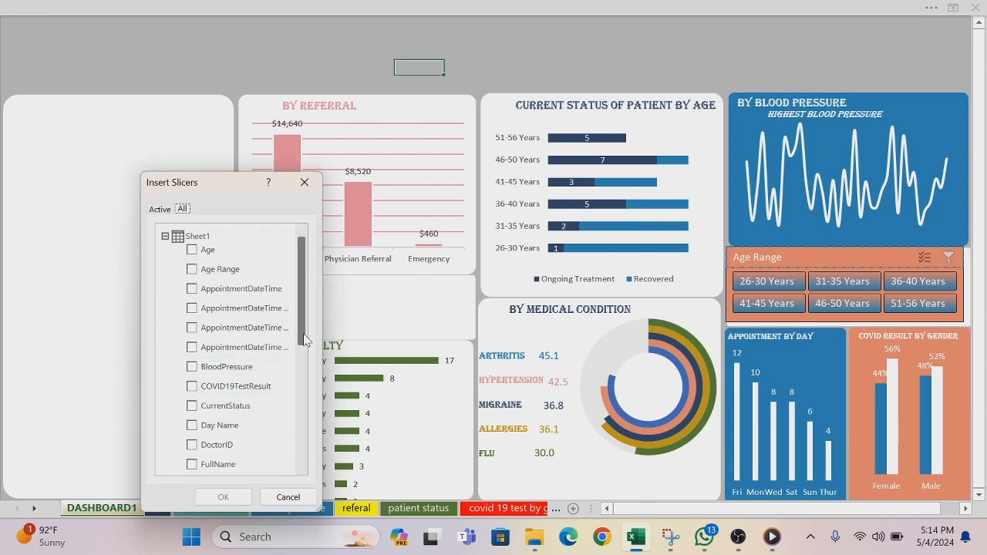
left_click_drag(303, 339, 311, 458)
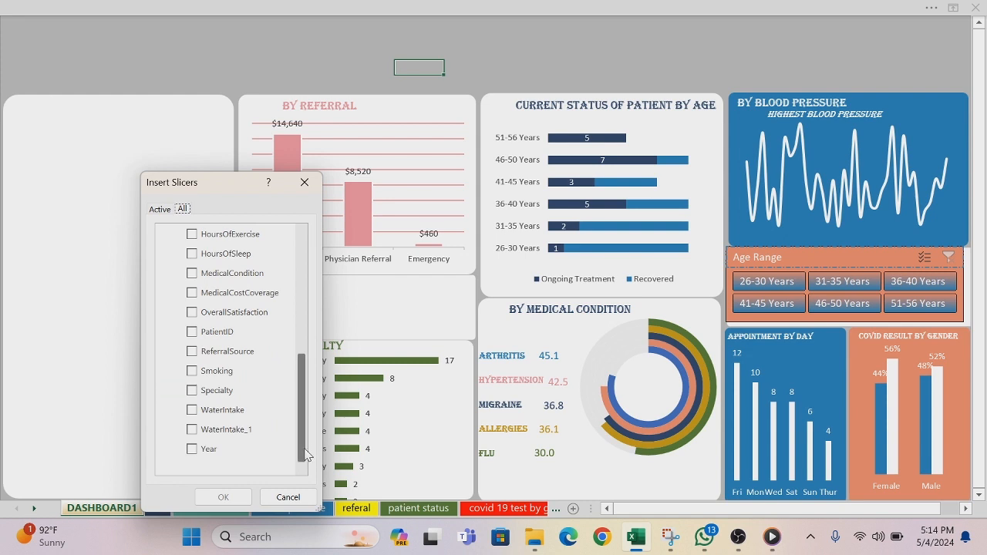
left_click_drag(302, 458, 309, 425)
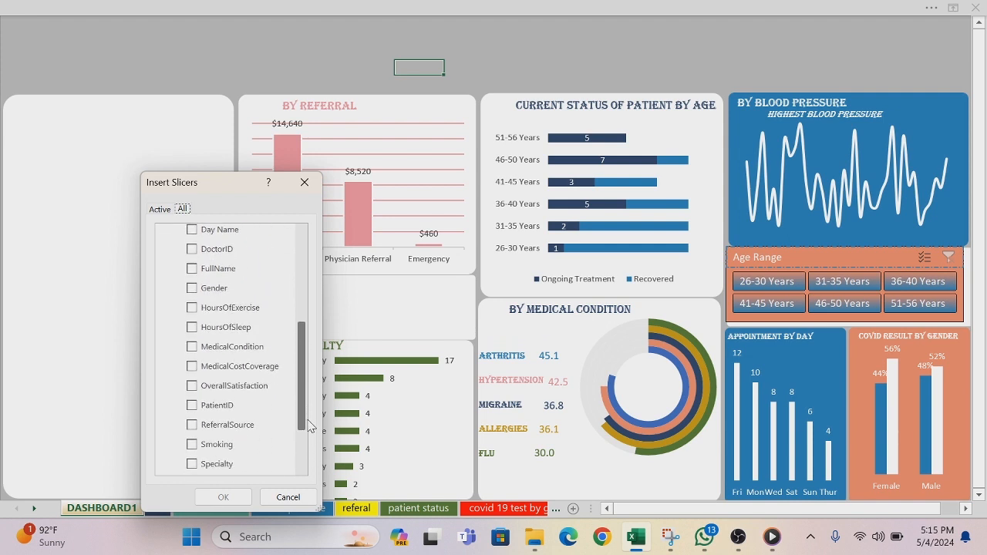
left_click(193, 424)
left_click(222, 498)
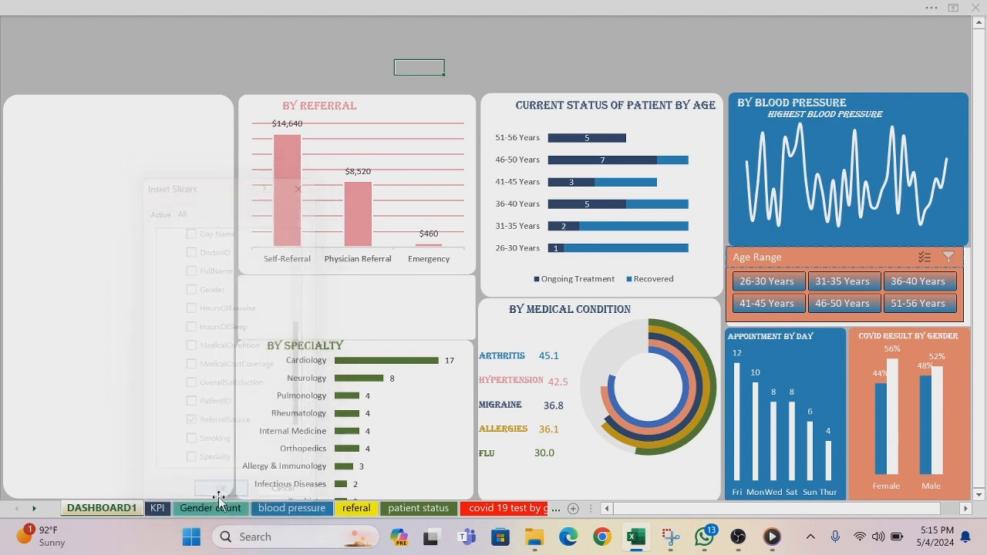
Step: Arrange the ReferralSource slicer's buttons in 3 columns
left_click(596, 9)
left_click(805, 60)
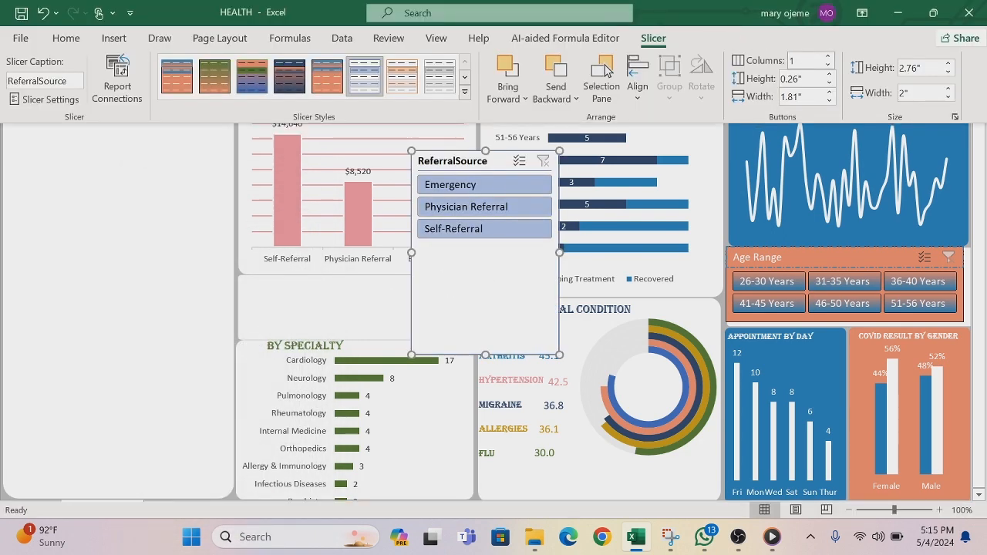
key("Return")
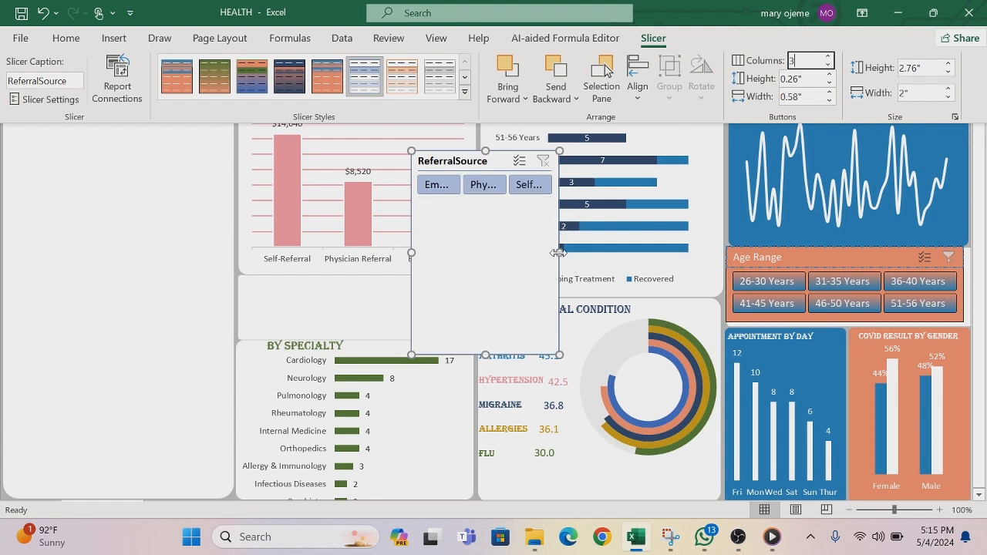
key("ctrl+shift+F1")
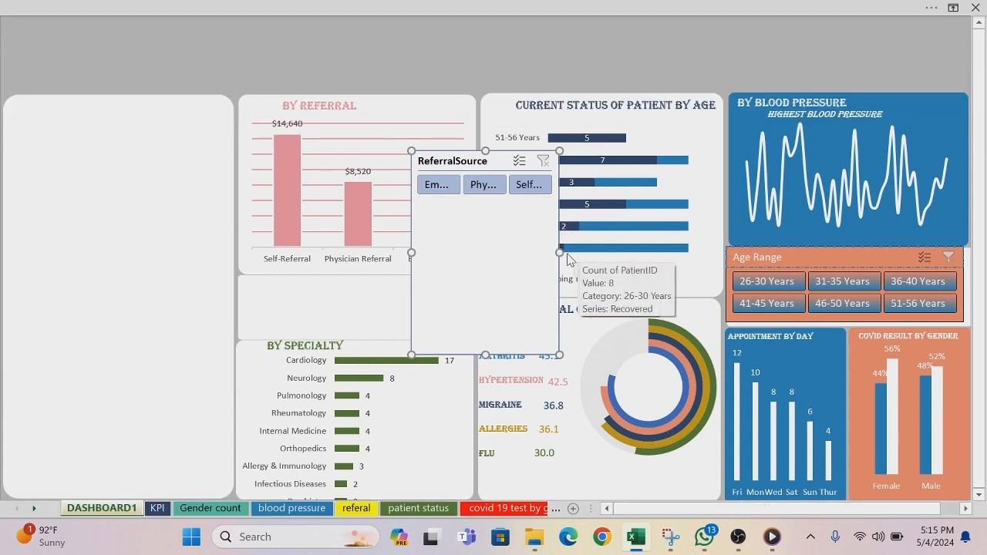
Step: Resize the ReferralSource slicer to about 3.19" wide and 0.87" high and place it in the empty panel between the referral and specialty charts
left_click_drag(558, 253, 586, 252)
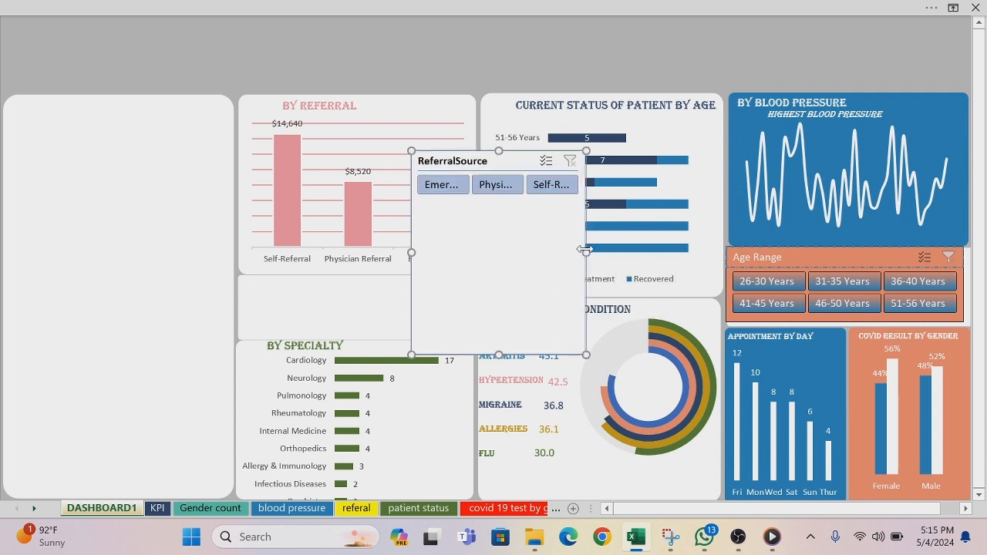
left_click_drag(499, 354, 497, 215)
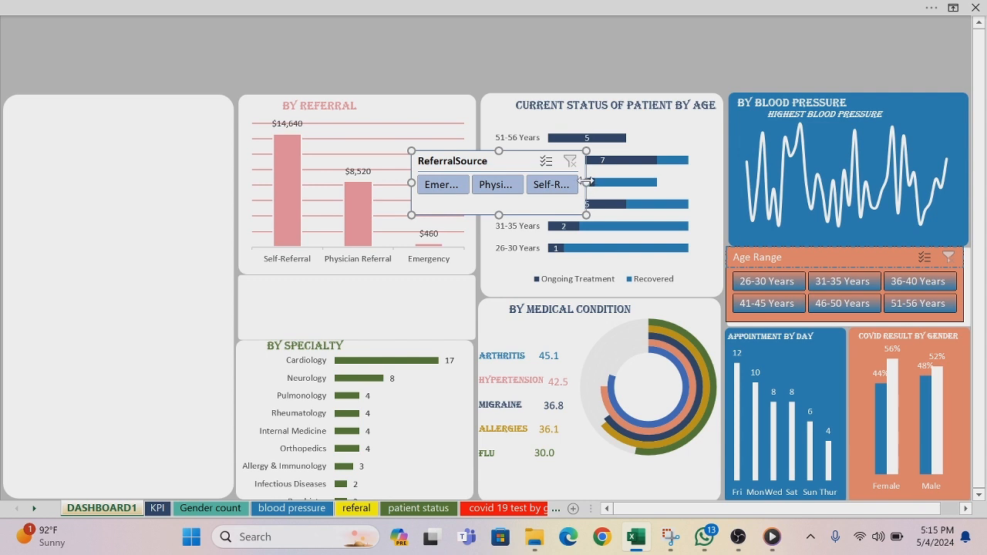
left_click_drag(586, 183, 648, 181)
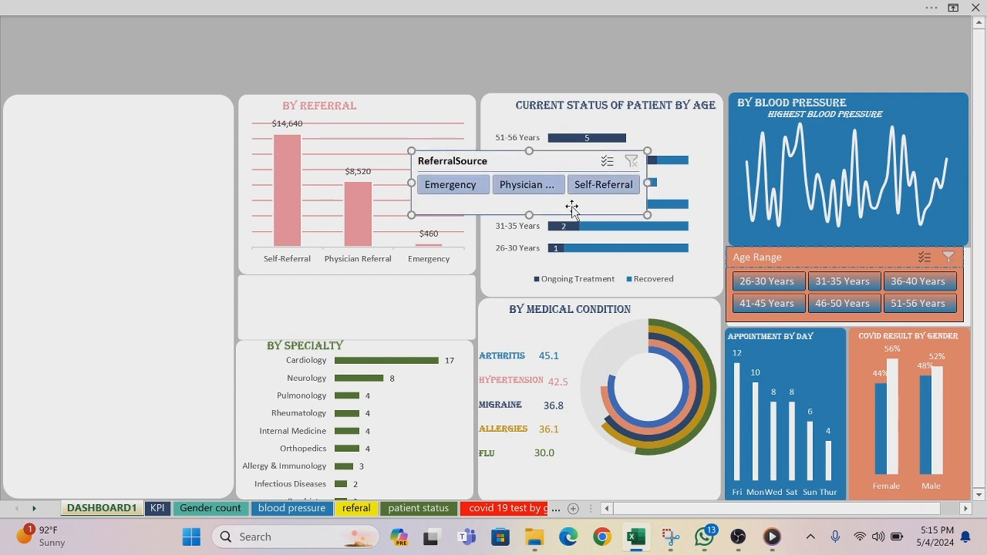
left_click_drag(573, 209, 399, 335)
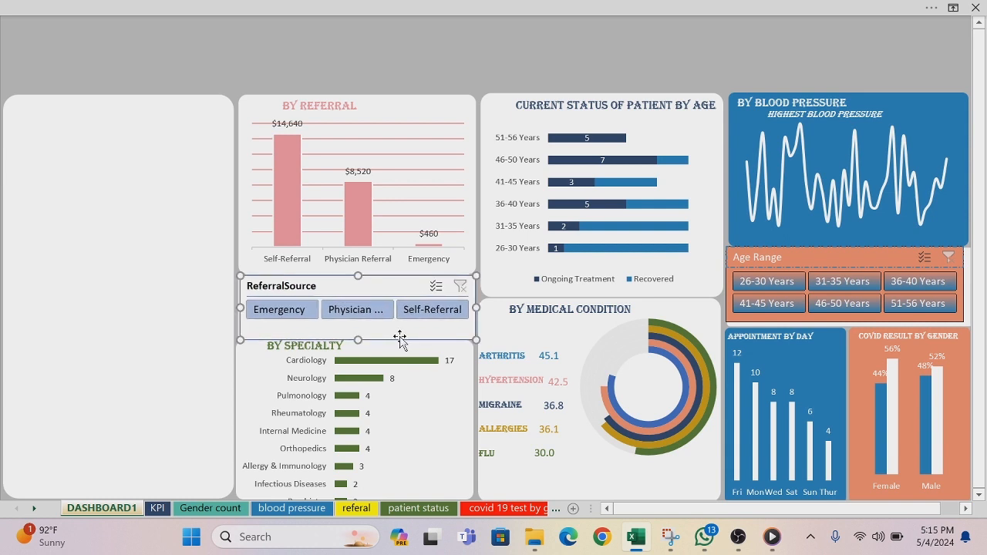
Step: Start a new slicer style for the ReferralSource slicer and set the Whole Slicer font to bold white
left_click(283, 8)
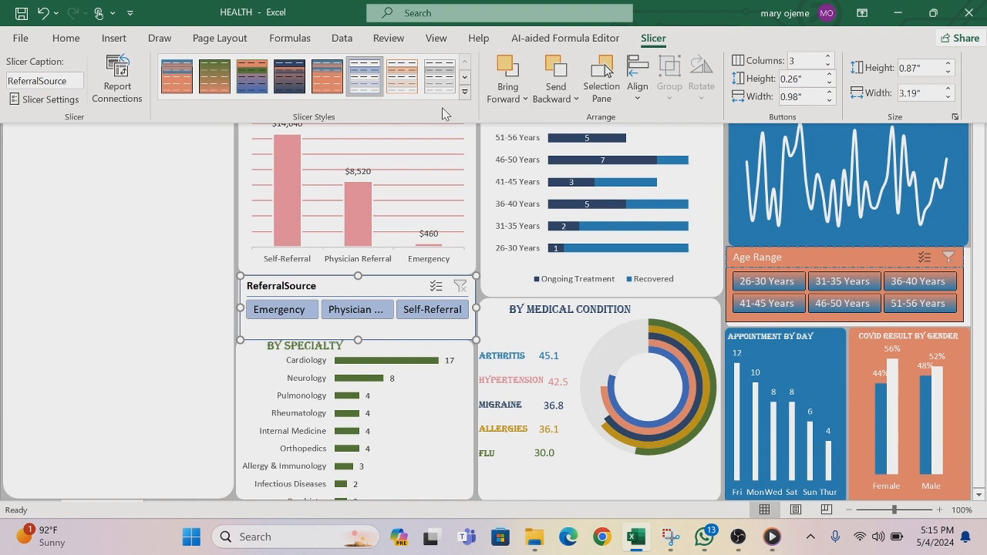
left_click(464, 92)
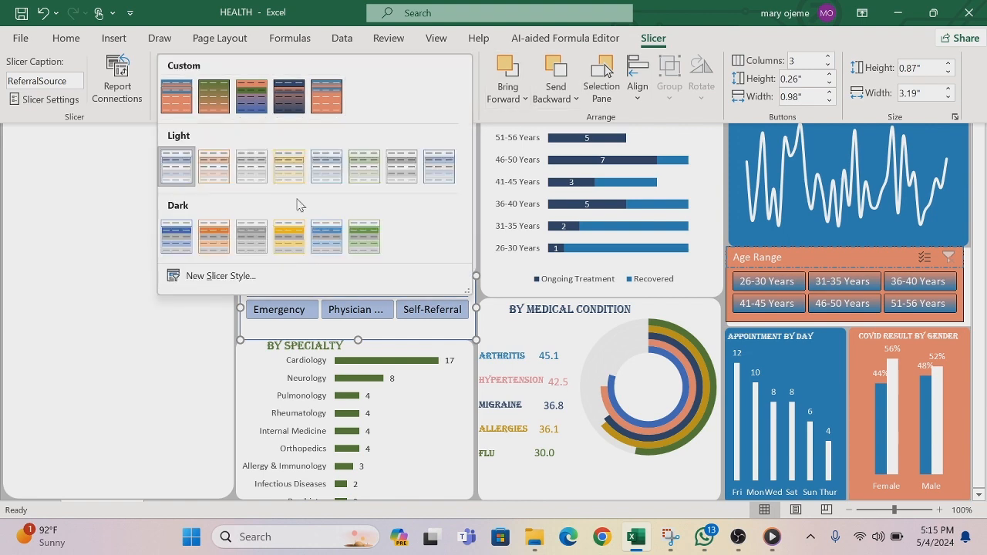
left_click(221, 275)
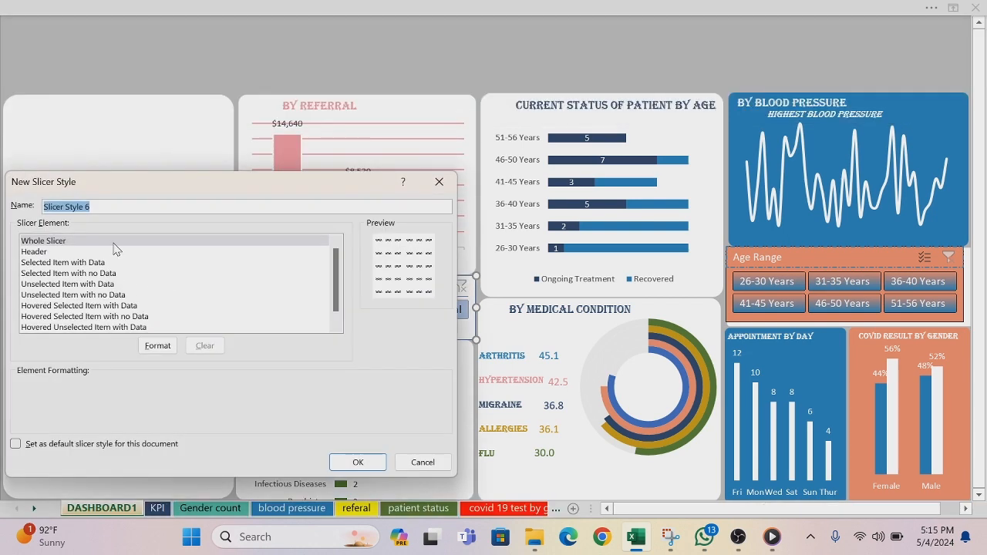
left_click(162, 350)
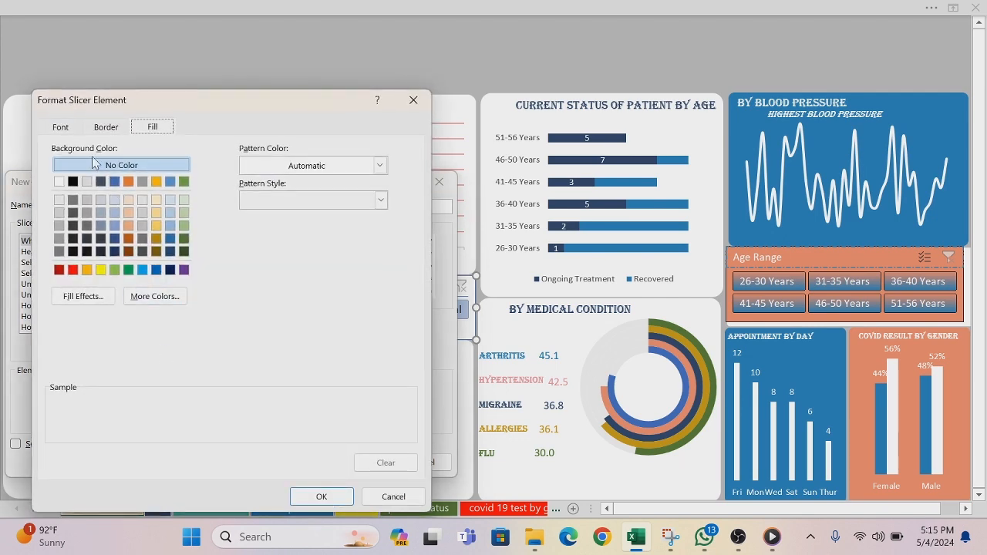
left_click(61, 128)
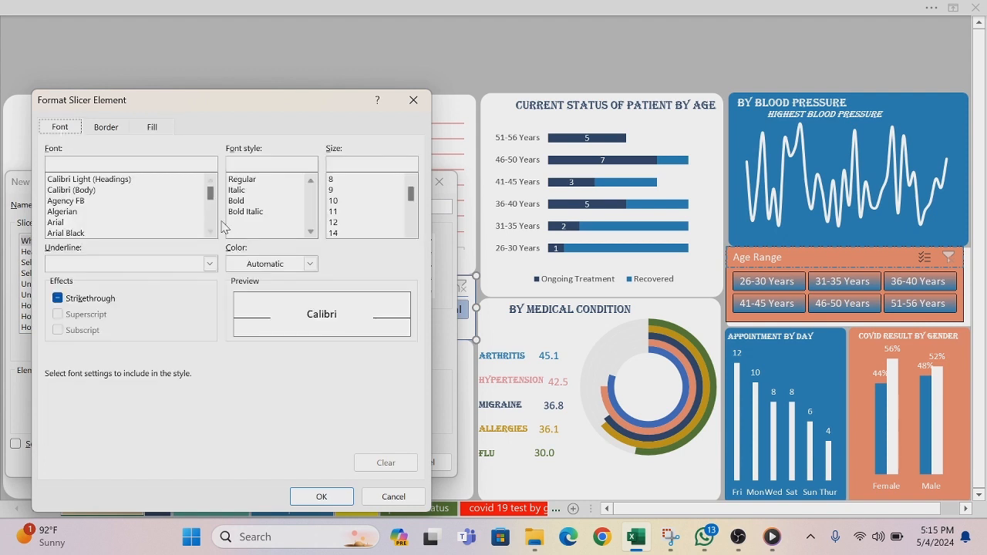
left_click(239, 201)
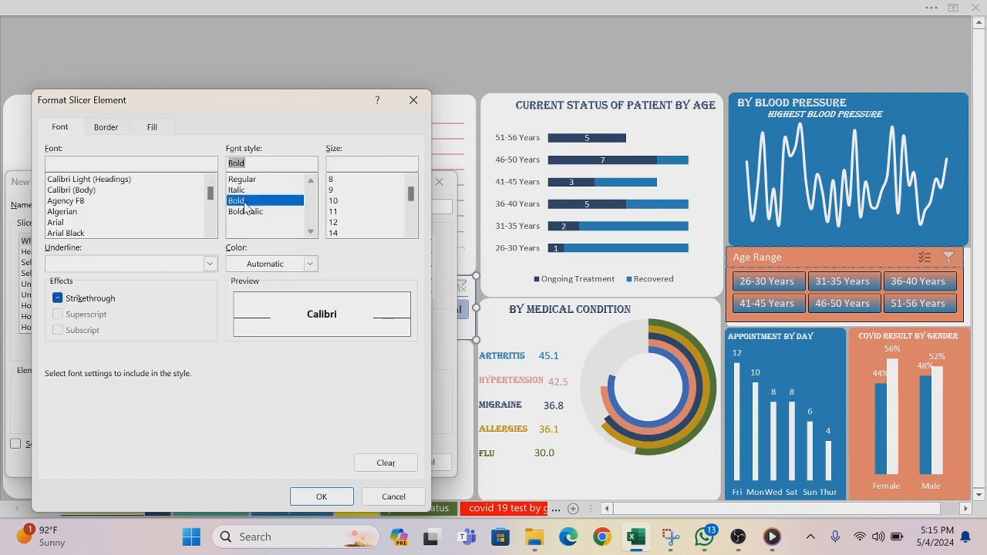
left_click(310, 264)
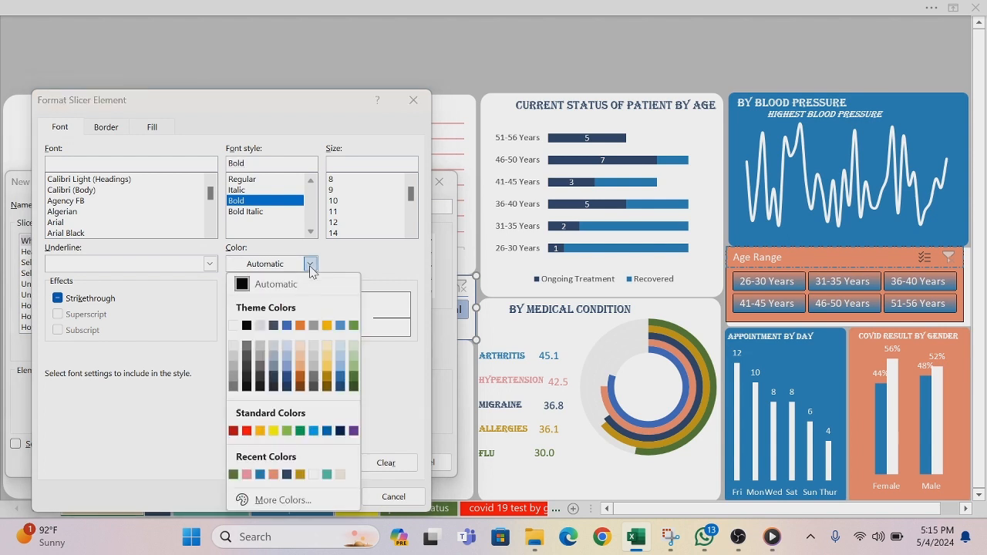
left_click(233, 327)
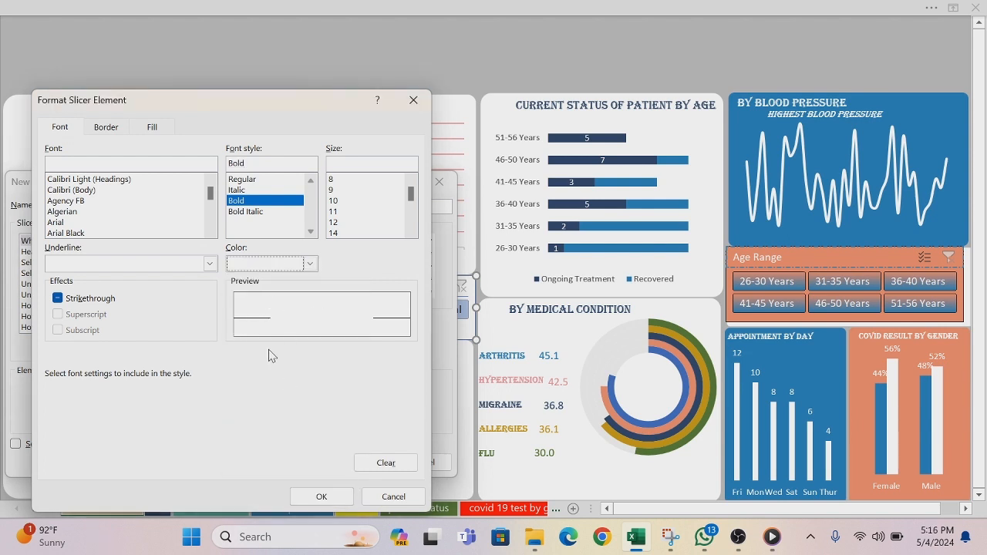
Step: Add a dash-dot outline border to the Whole Slicer element and choose the recent dark green as the line color
left_click(108, 129)
left_click(117, 194)
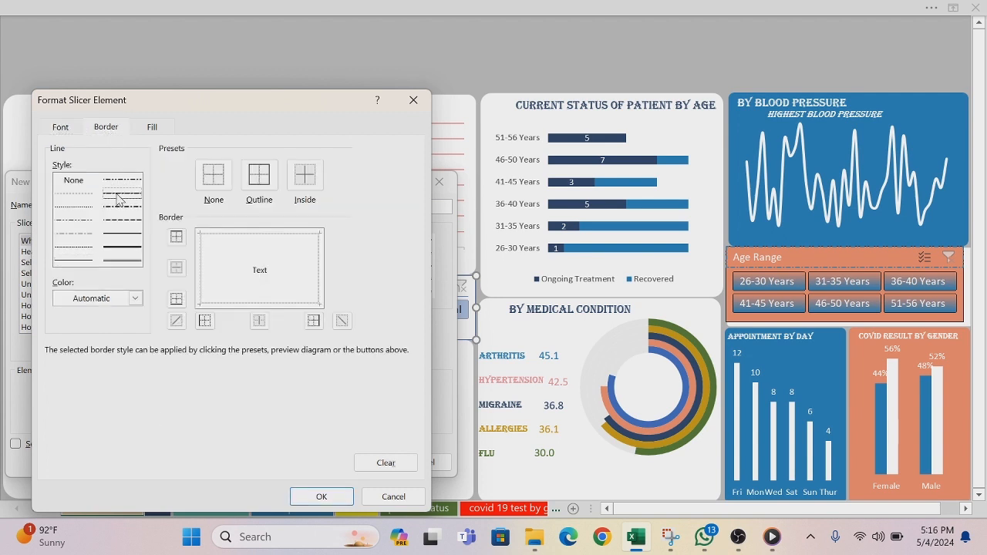
left_click(259, 177)
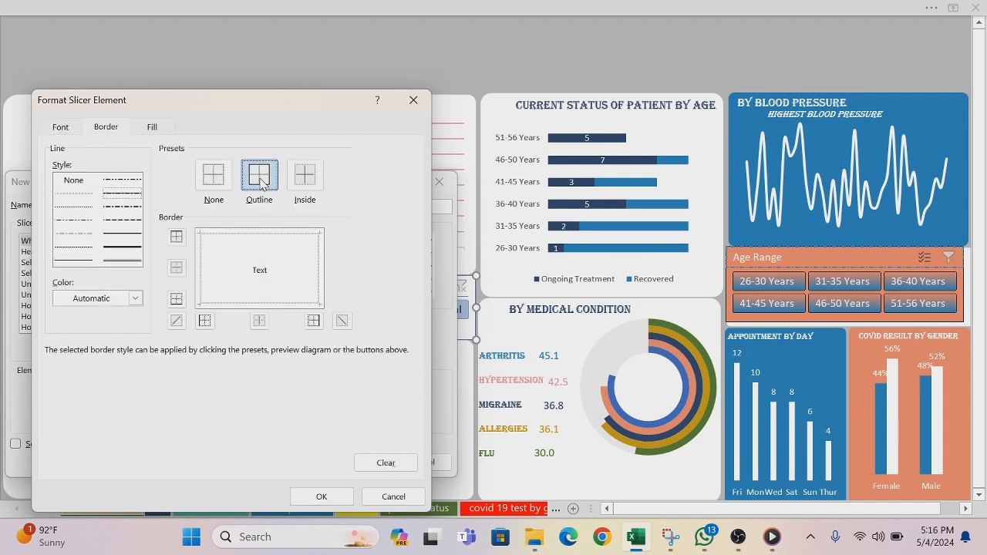
left_click(121, 207)
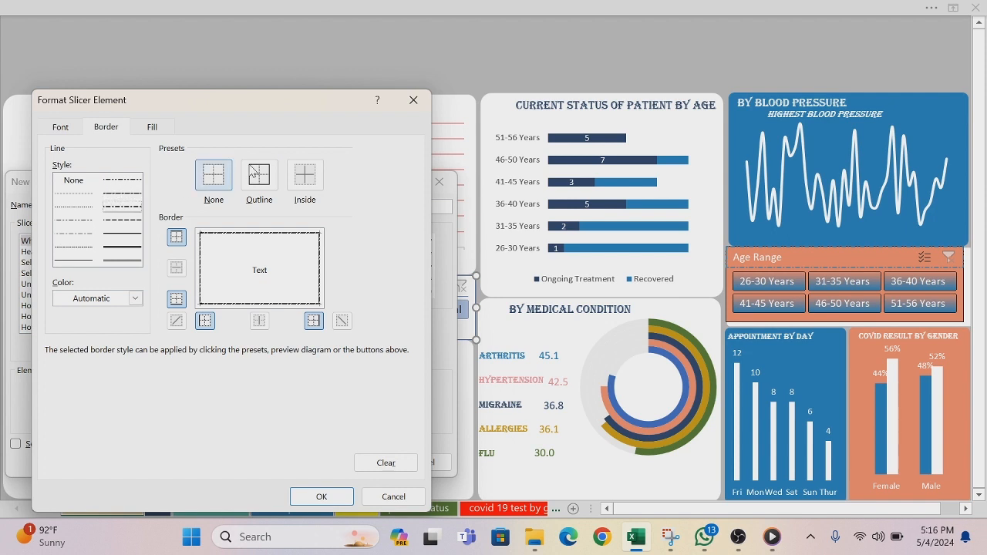
left_click(303, 178)
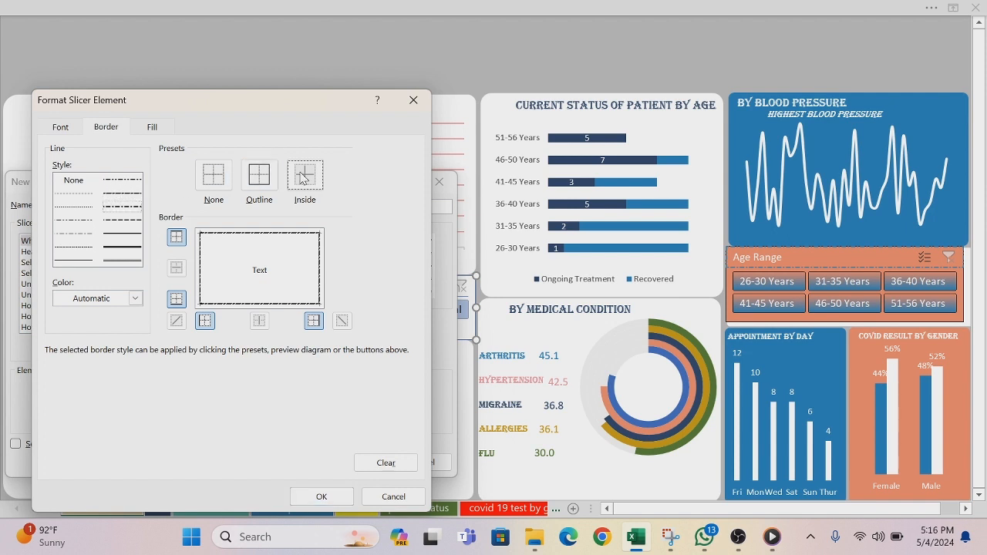
left_click(135, 298)
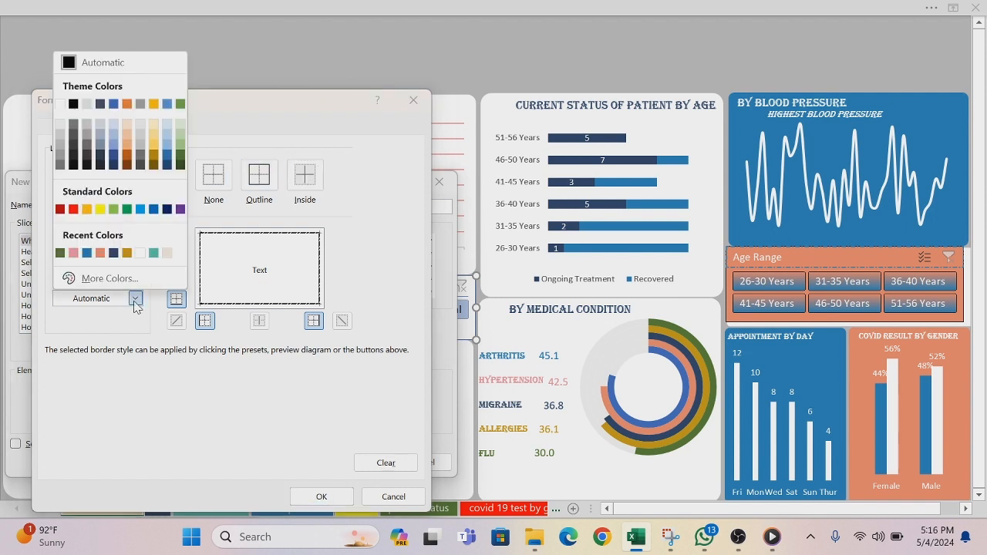
left_click(60, 252)
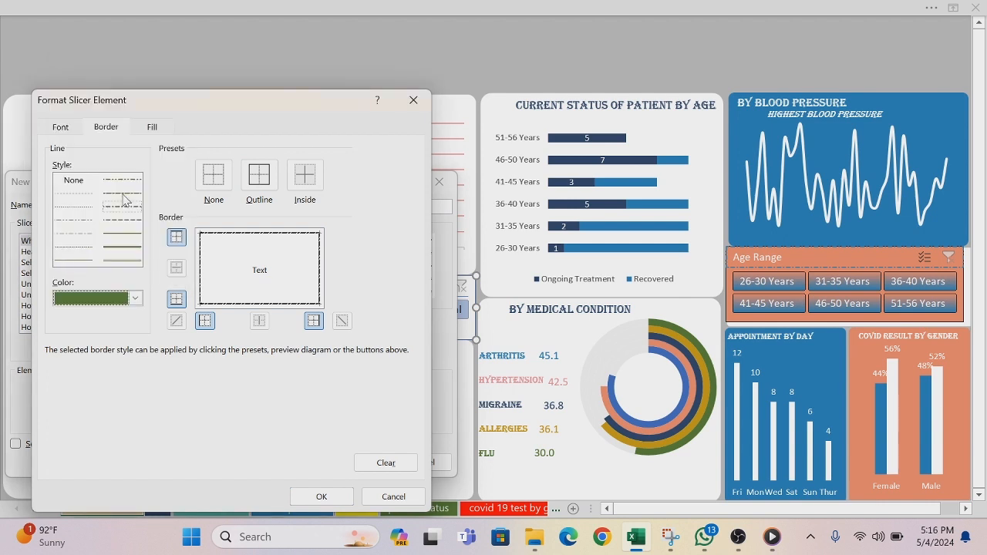
Step: Fill the Whole Slicer element with the copied green, hex #598234, and accept its formatting
left_click(153, 128)
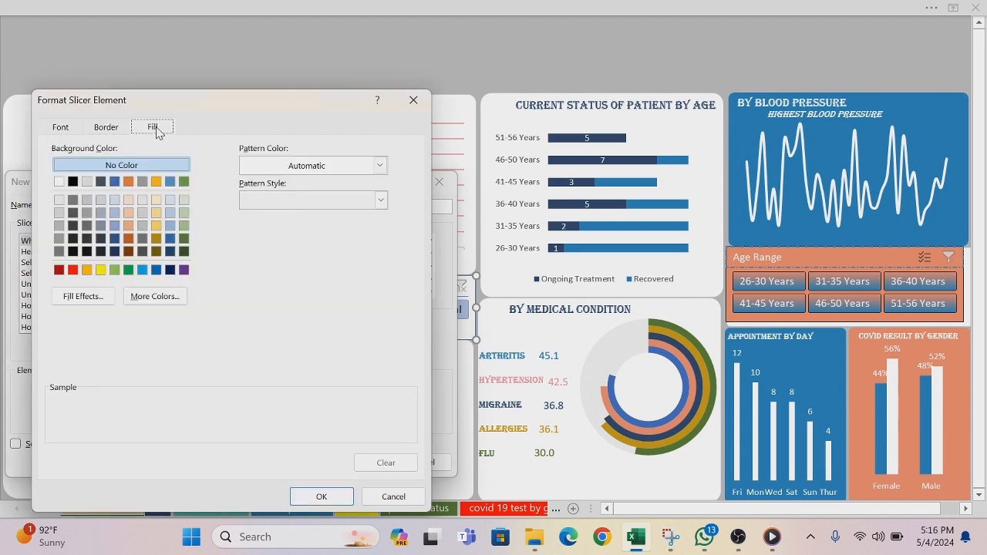
left_click(141, 297)
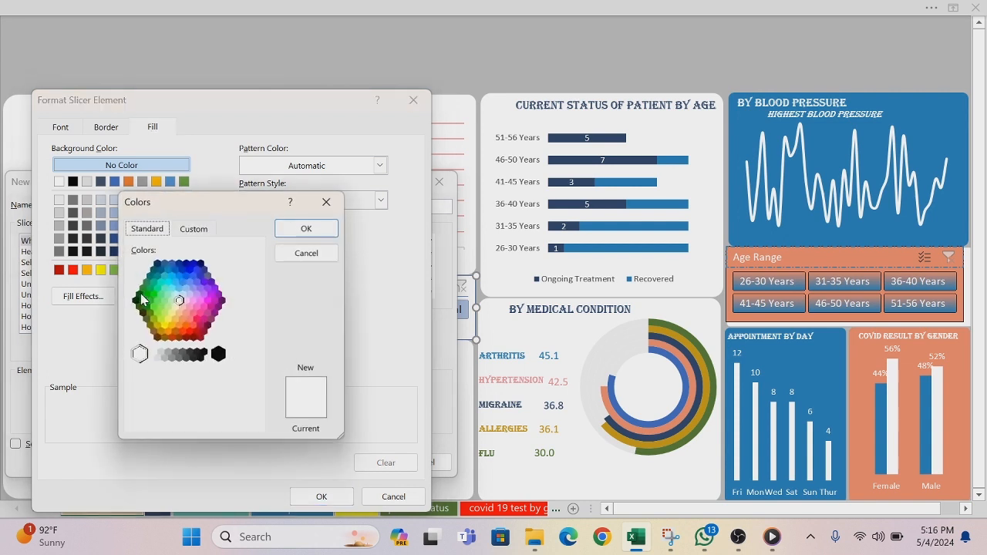
left_click(193, 229)
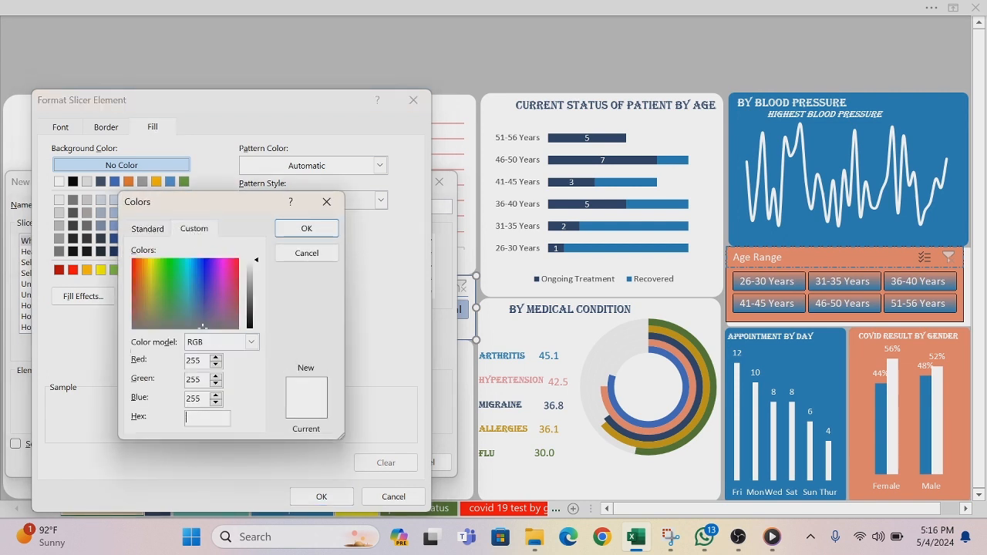
type("#598234")
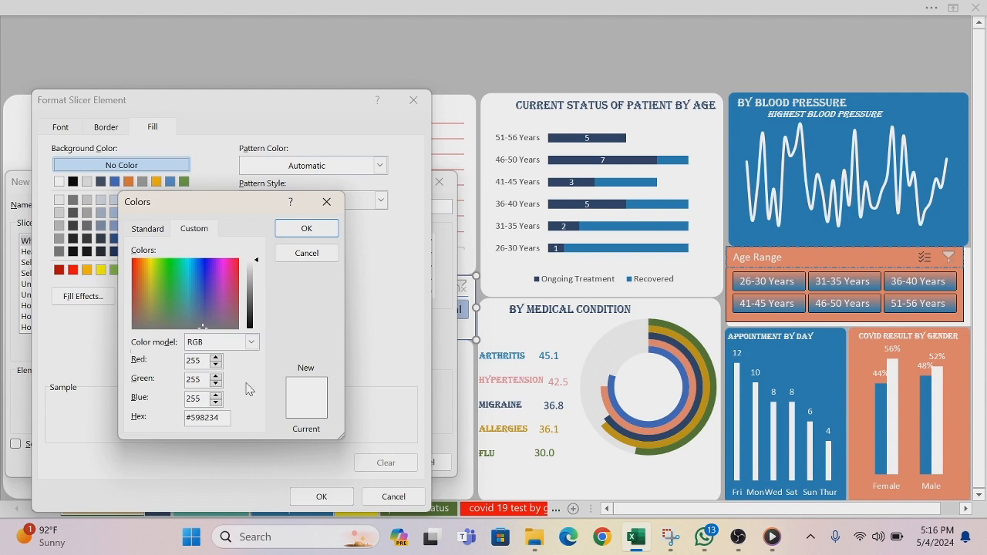
left_click(319, 228)
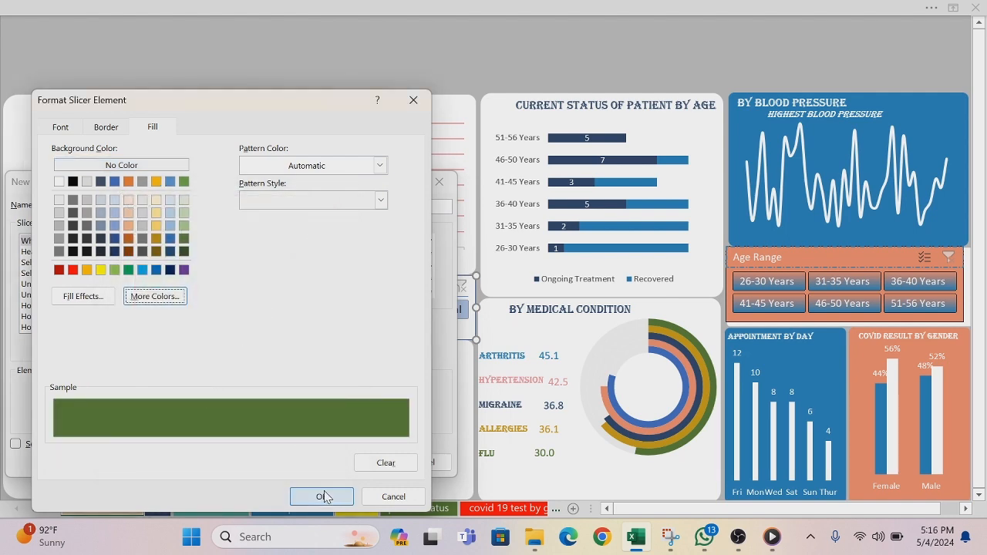
left_click(321, 497)
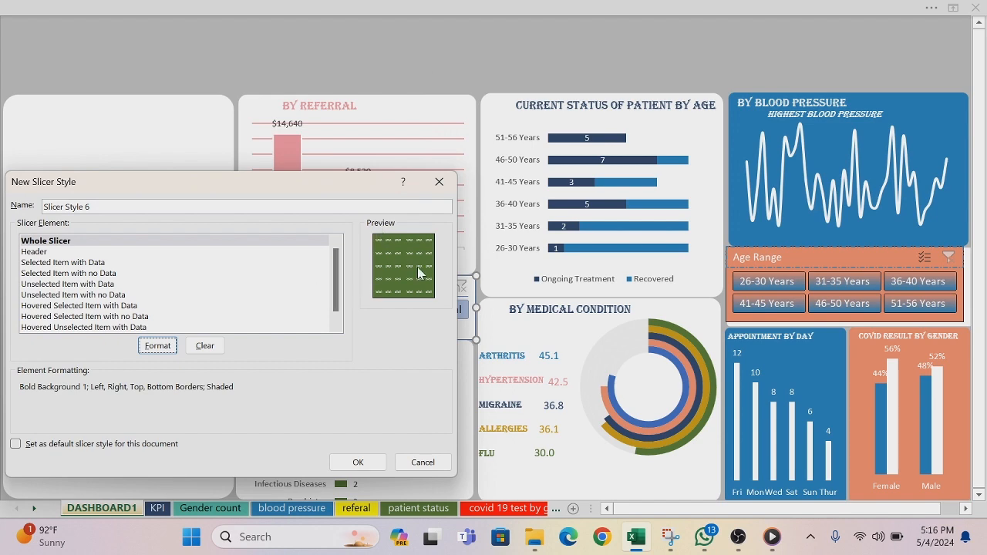
Step: Format the style's Header element with the copied green #598234 as its fill, choosing the recent pink as the border line color
left_click(39, 252)
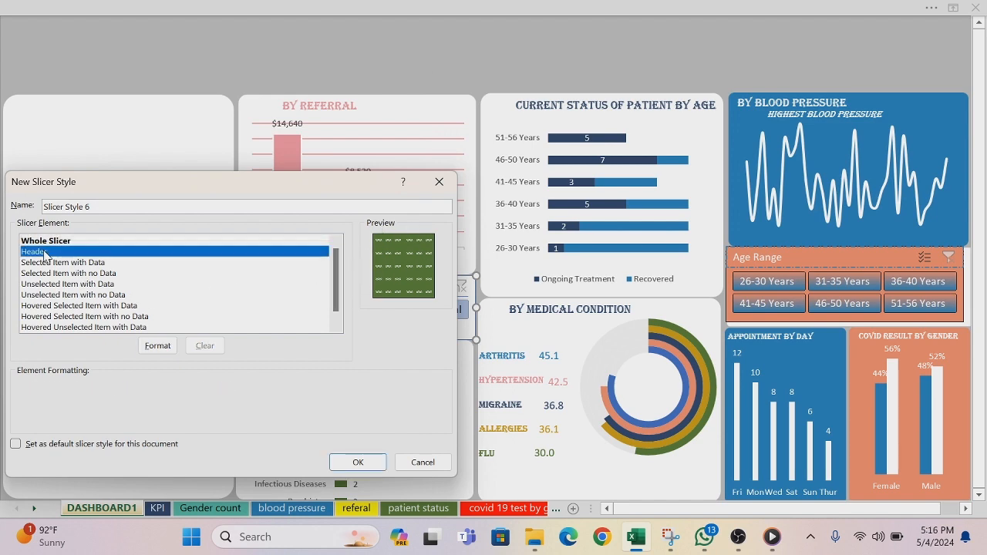
left_click(156, 346)
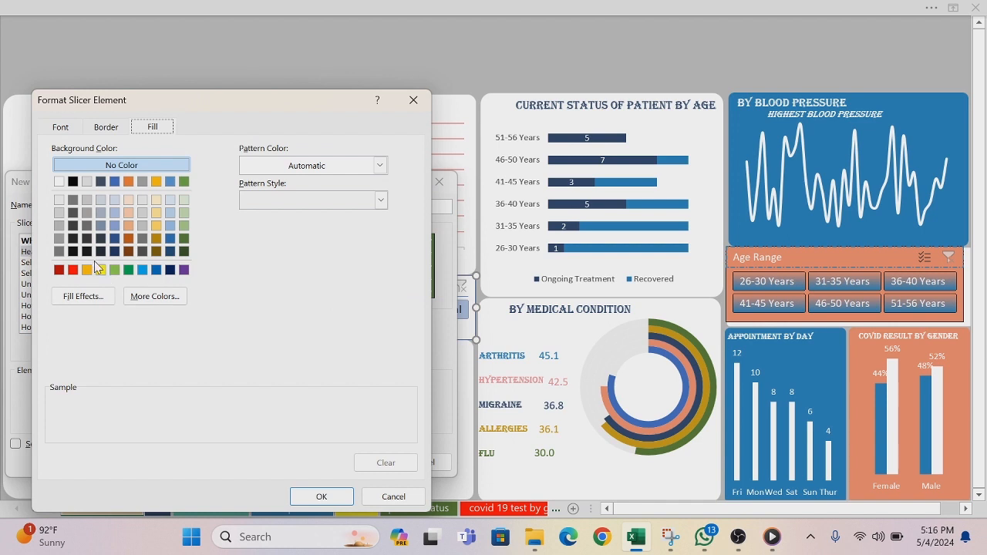
left_click(109, 128)
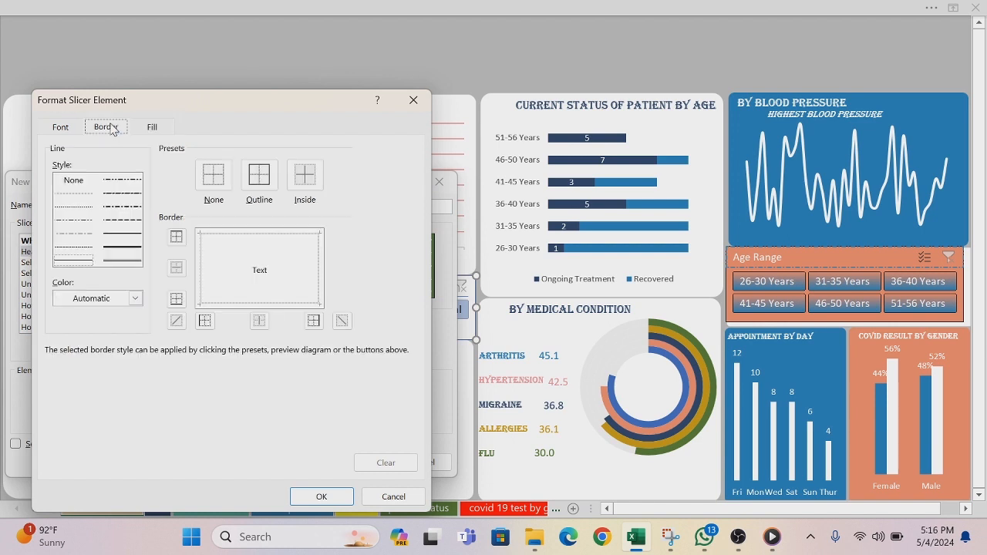
left_click(136, 299)
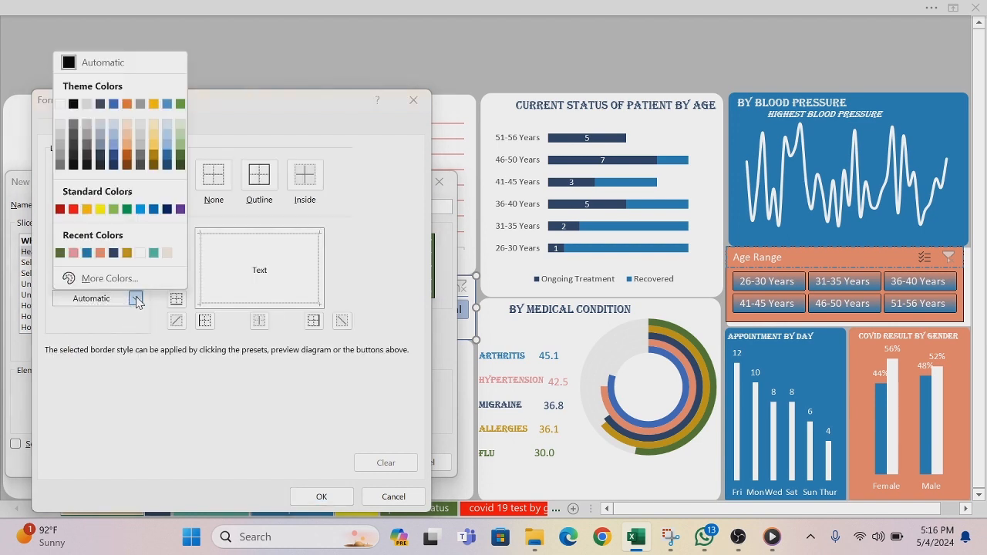
left_click(74, 253)
left_click(154, 127)
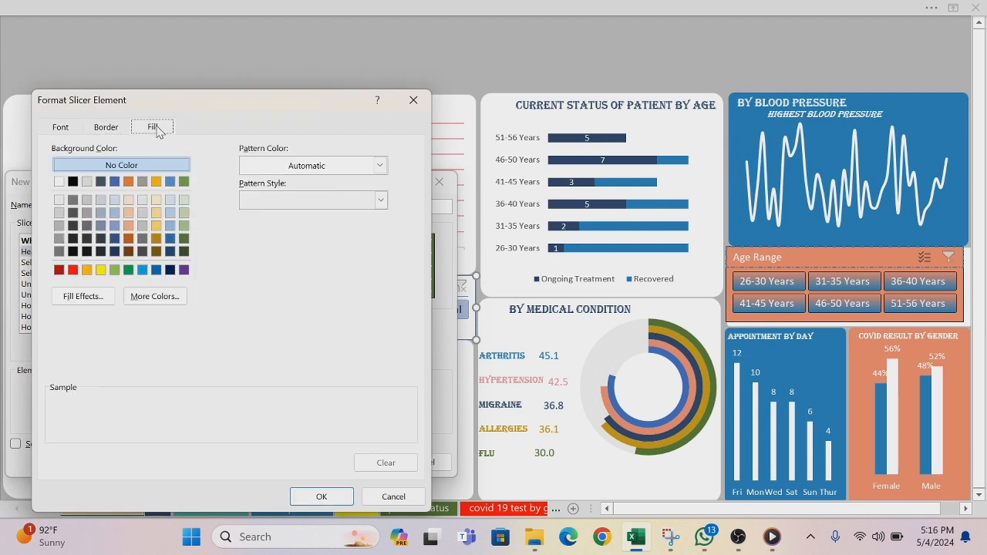
left_click(154, 302)
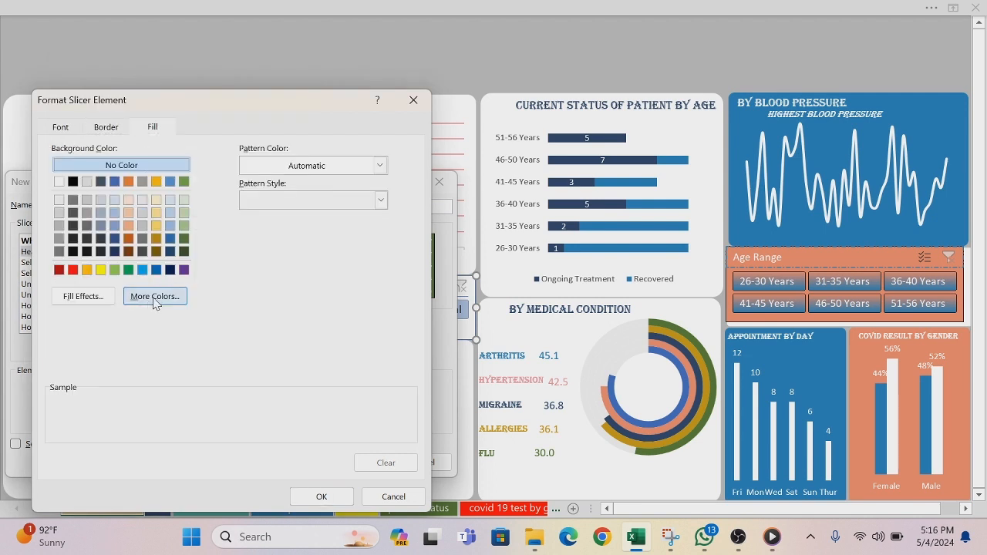
left_click(194, 214)
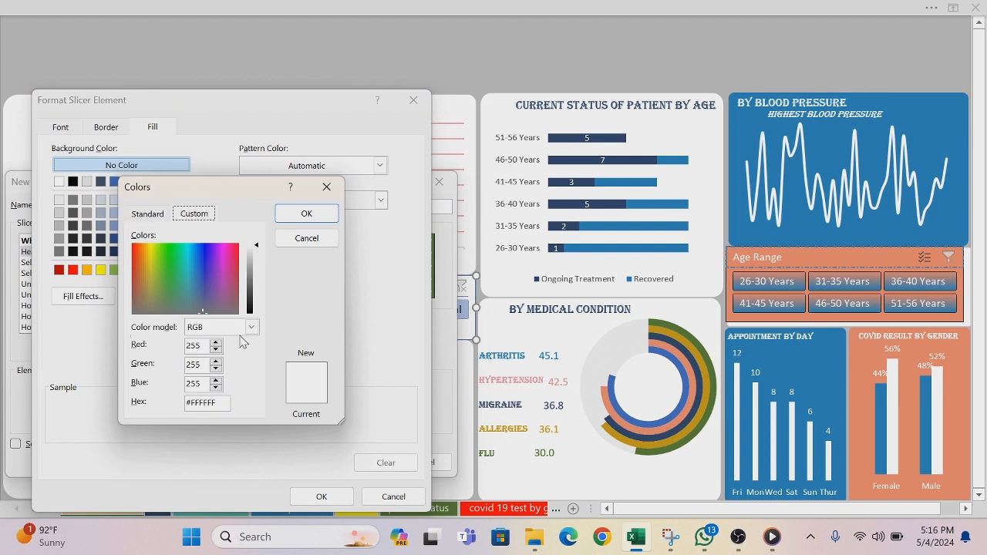
left_click(217, 403)
type("#598234")
left_click(311, 215)
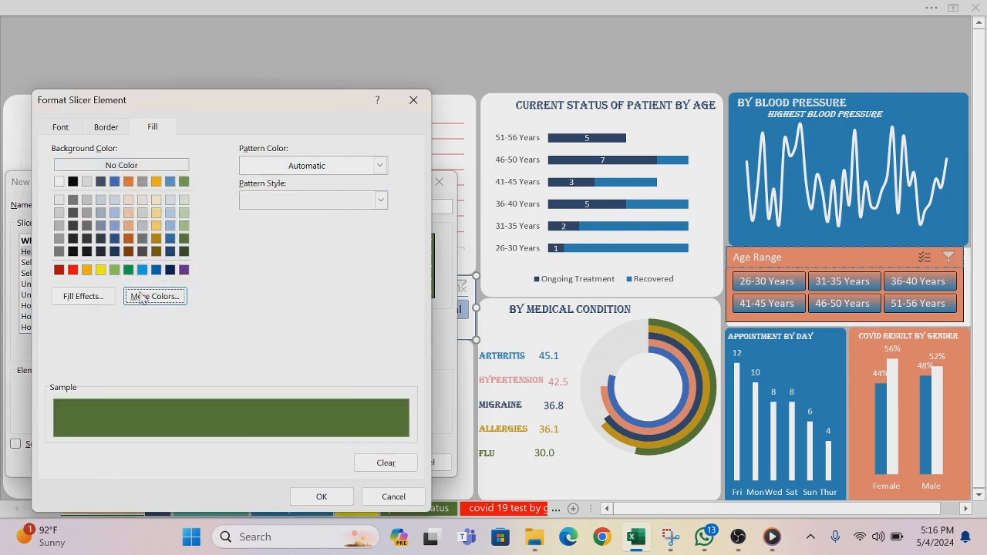
left_click(323, 496)
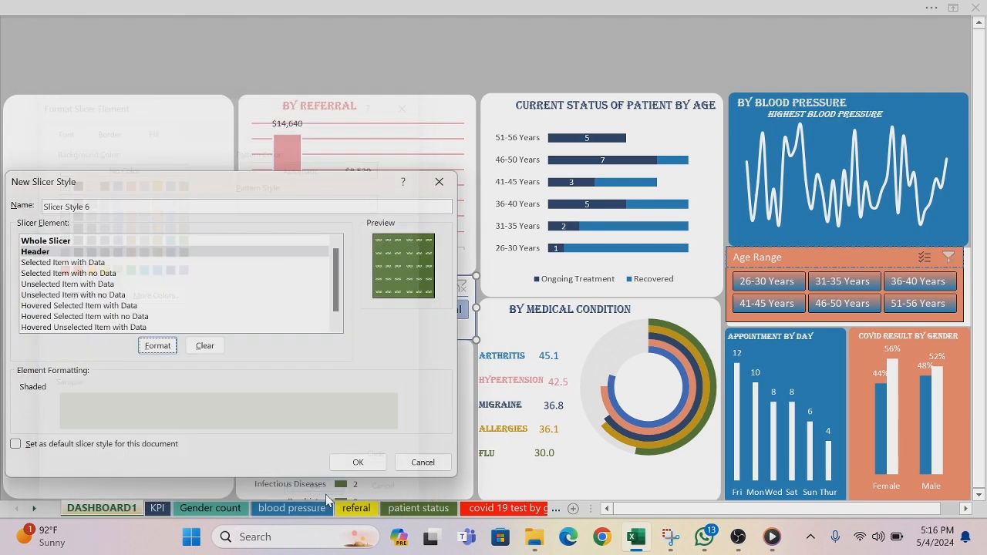
Step: Fill the Selected Item with Data element with a horizontal two-color gradient from the recent dark green to the recent pink
left_click(77, 263)
left_click(155, 347)
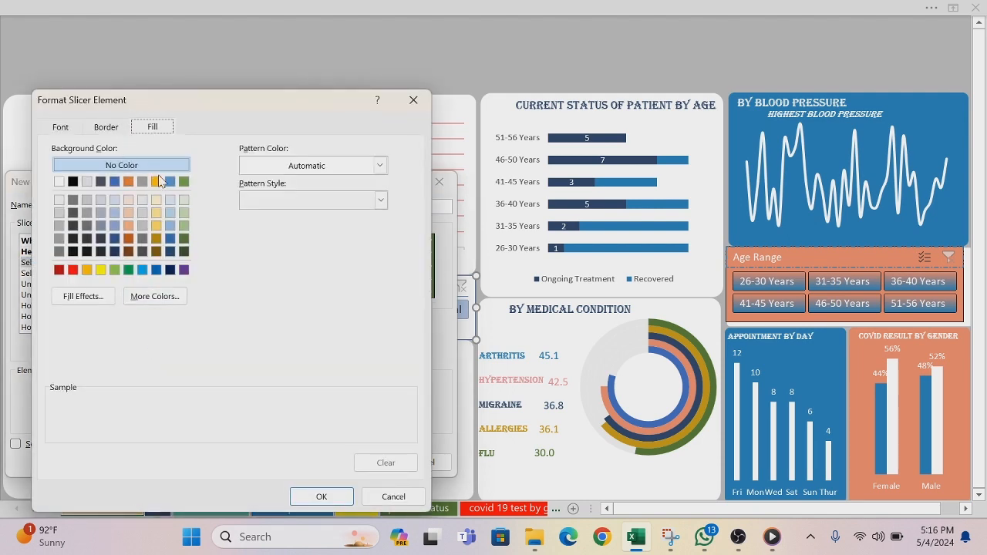
left_click(94, 300)
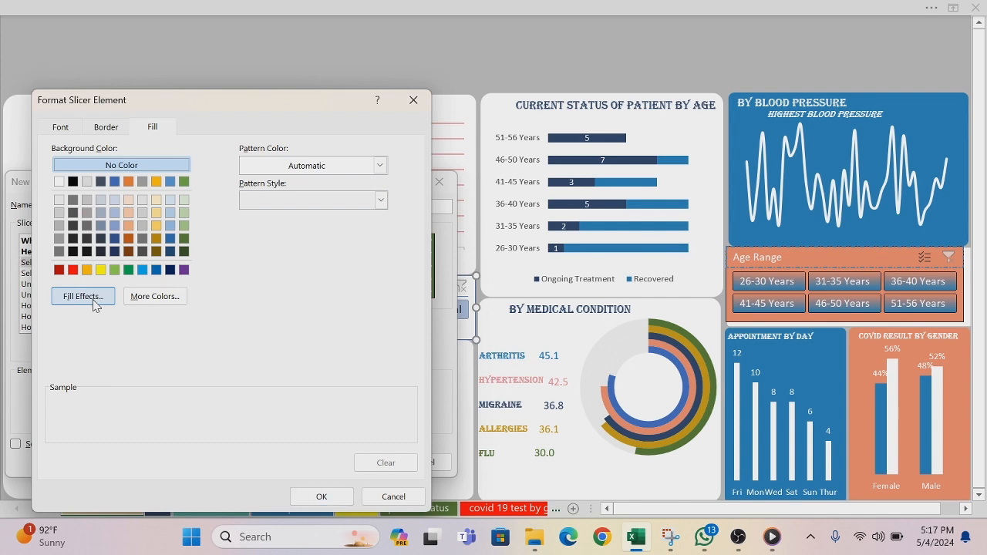
left_click(283, 198)
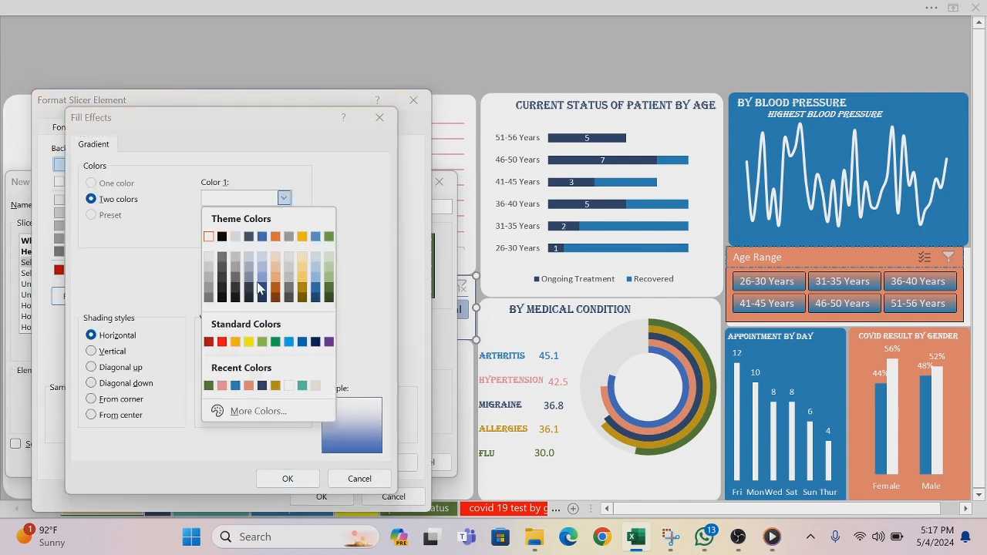
left_click(208, 386)
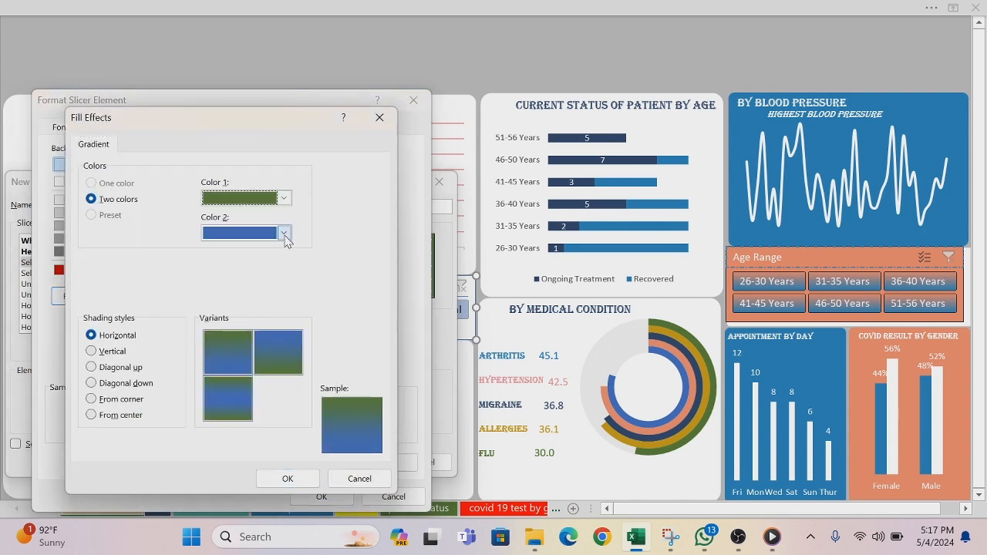
left_click(284, 233)
left_click(222, 420)
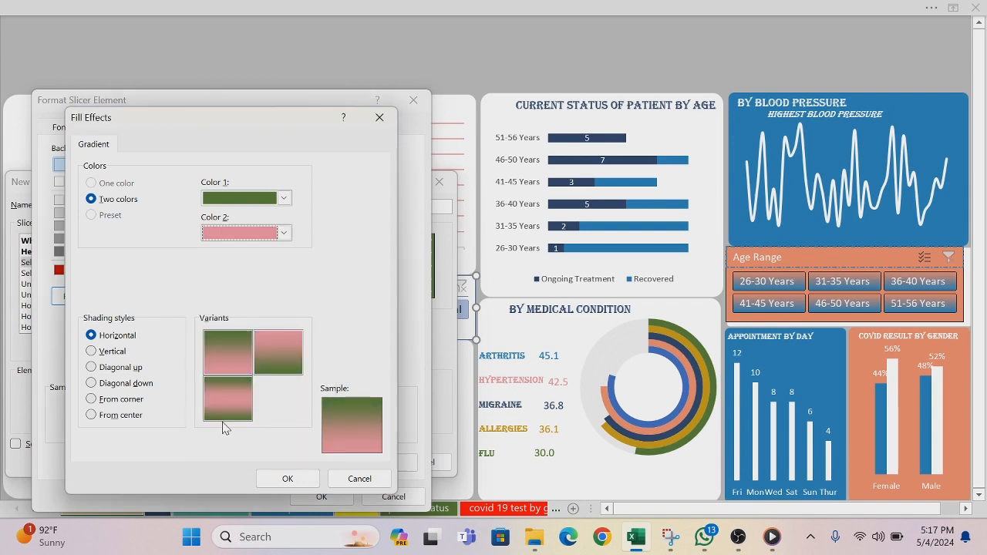
left_click(305, 482)
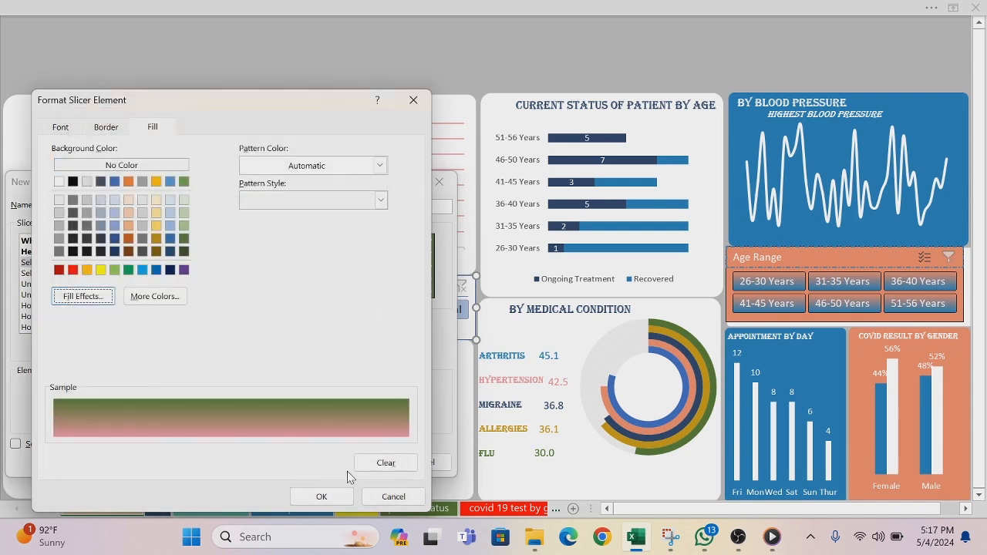
left_click(336, 501)
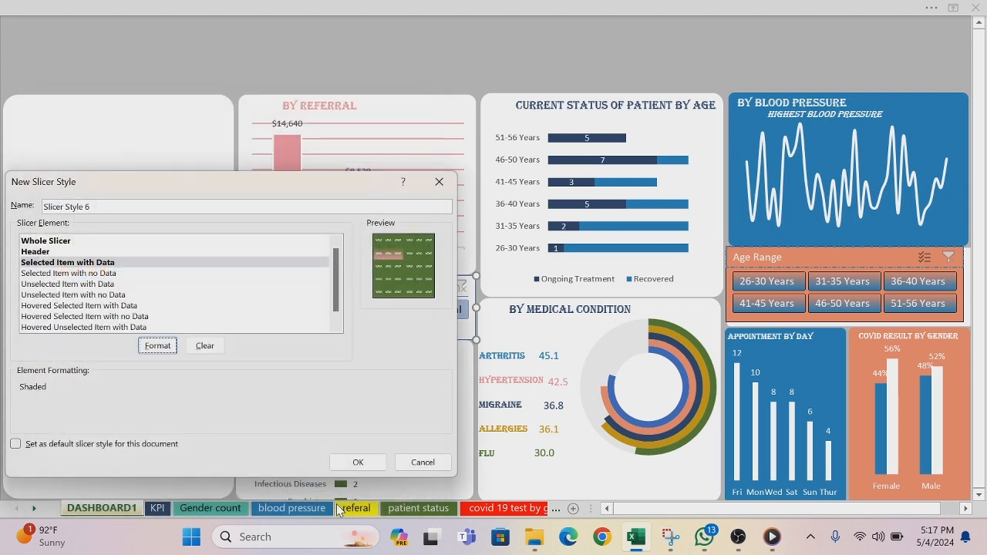
Step: Accept the new slicer style, Slicer Style 6, and apply it to the ReferralSource slicer
left_click(382, 466)
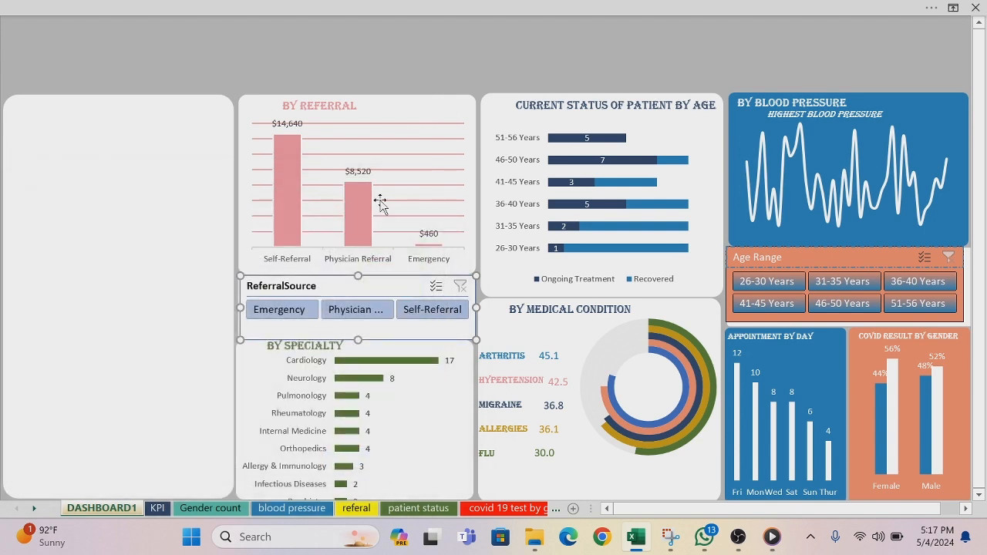
left_click(378, 7)
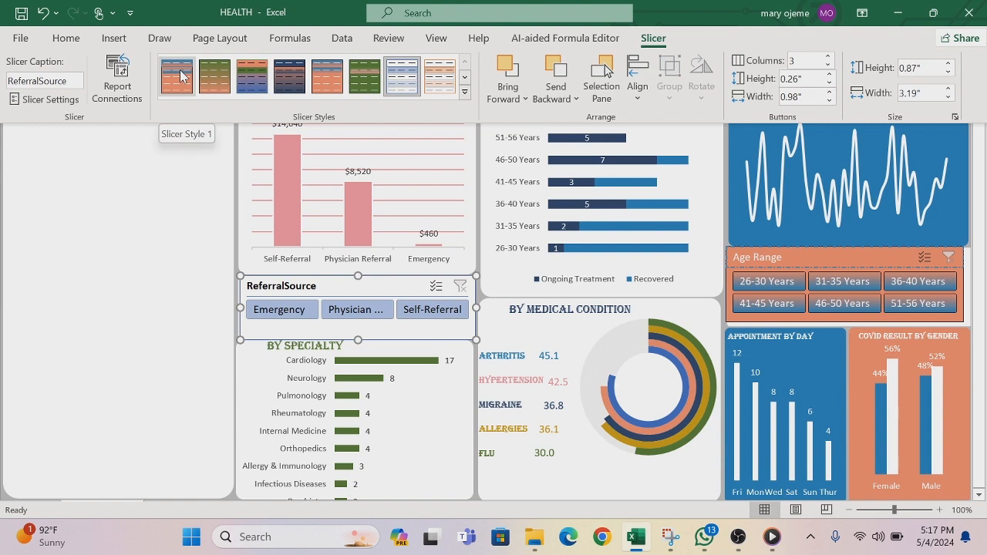
left_click(365, 76)
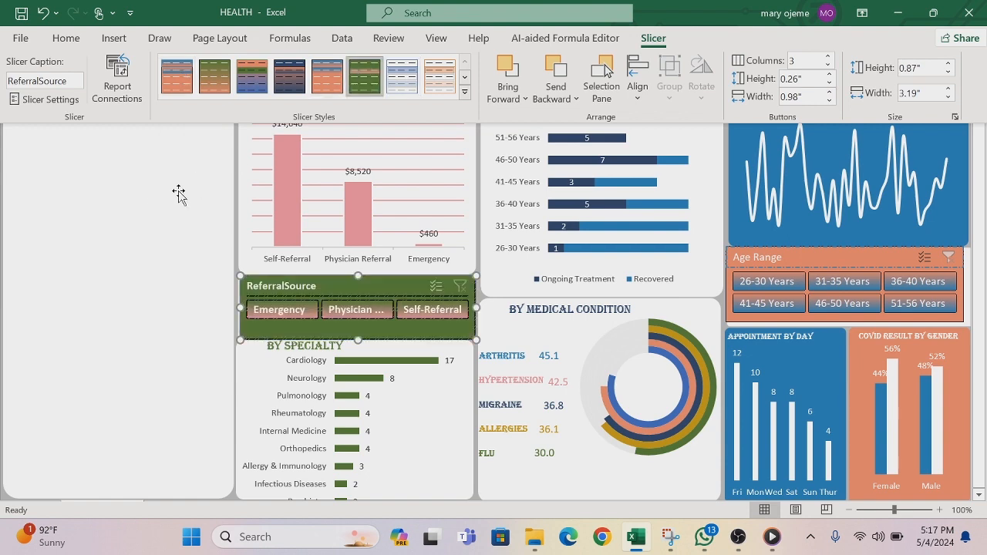
Step: Reduce the ReferralSource slicer's height from its upper and lower edges so it fits between the BY REFERRAL and BY SPECIALTY panels
left_click(154, 204)
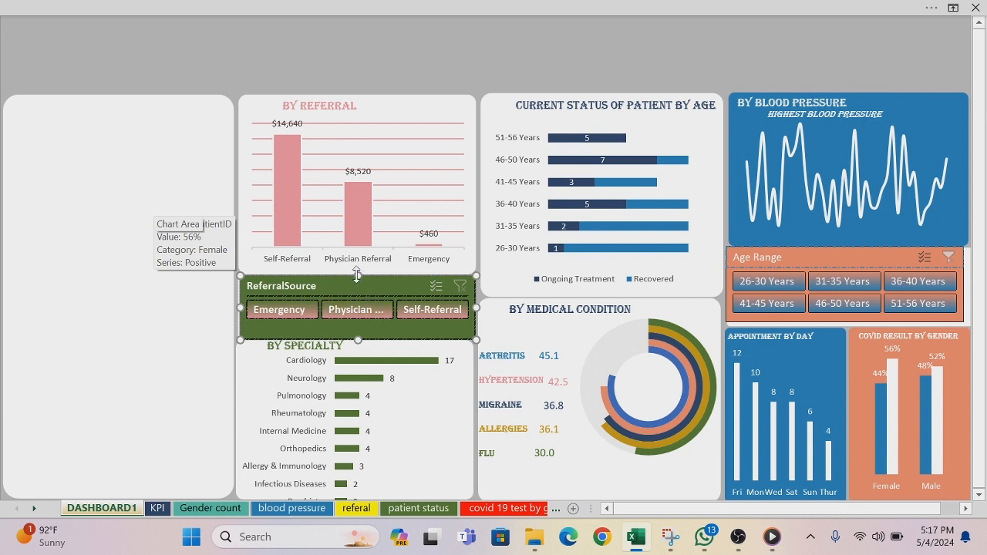
left_click_drag(357, 274, 357, 278)
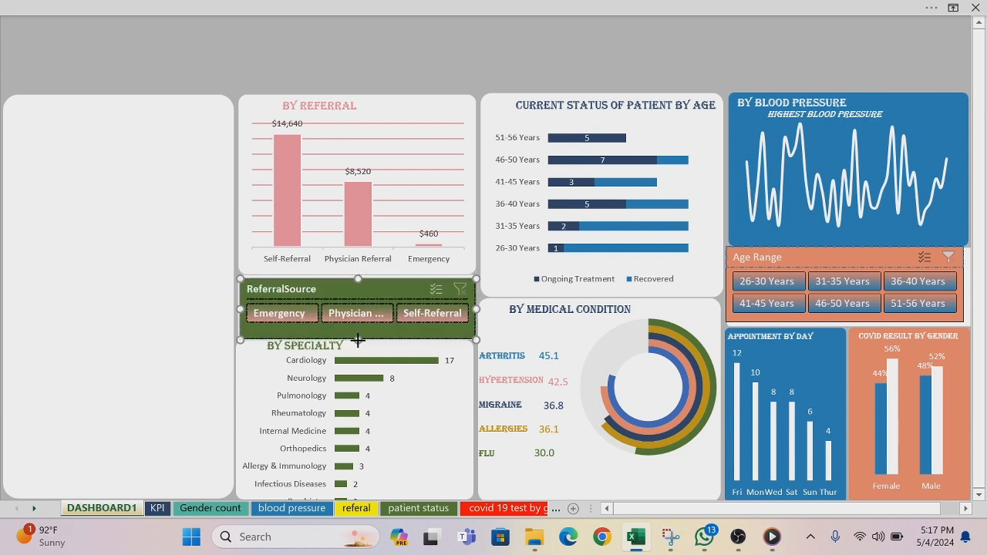
left_click_drag(357, 340, 358, 336)
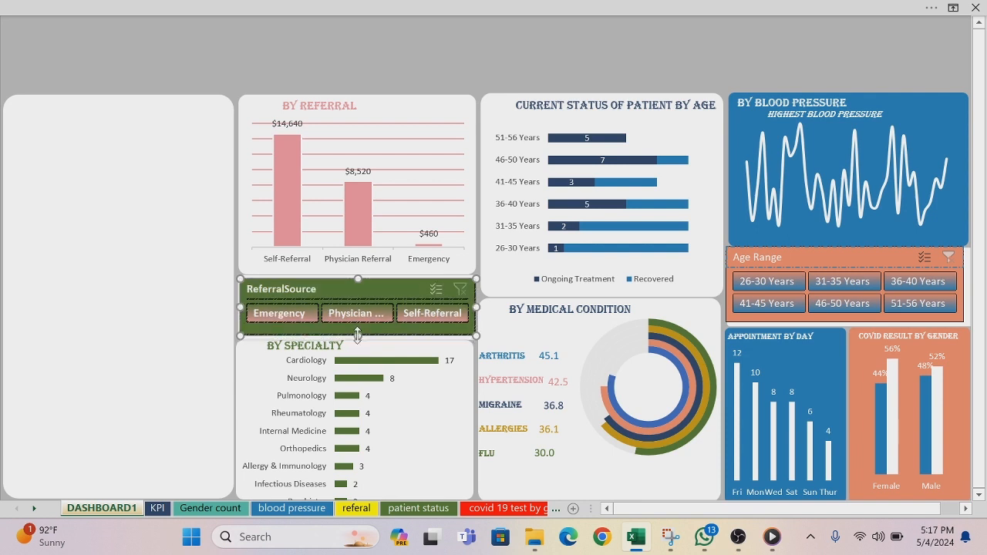
Step: Copy the half-doughnut chart from the satisfaction rate sheet and paste it onto the empty panel of DASHBOARD1
left_click(200, 312)
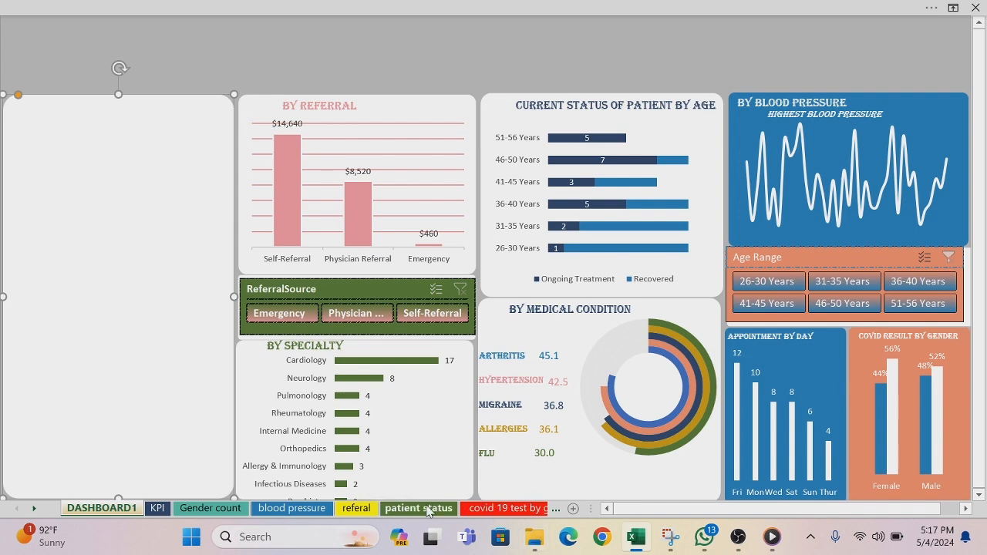
left_click(556, 509)
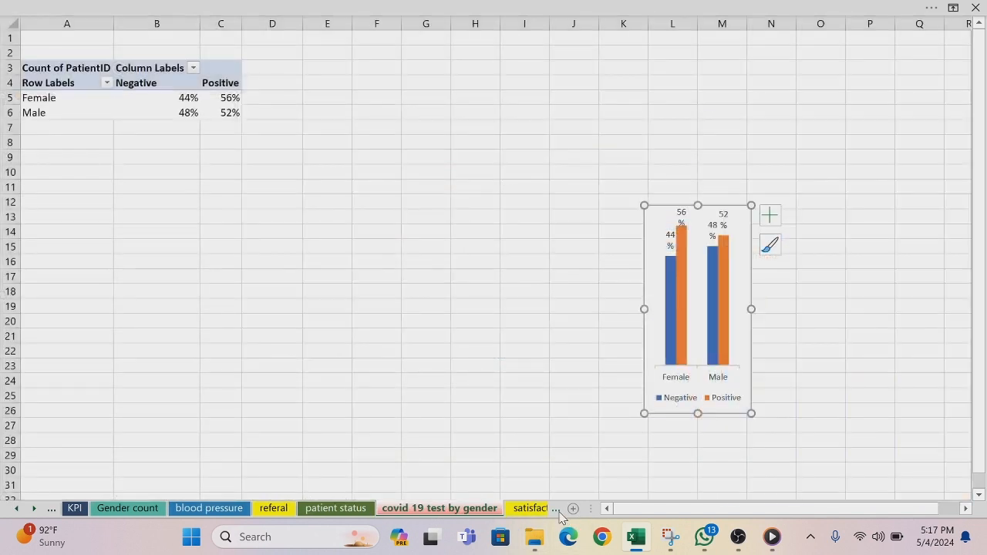
left_click(556, 510)
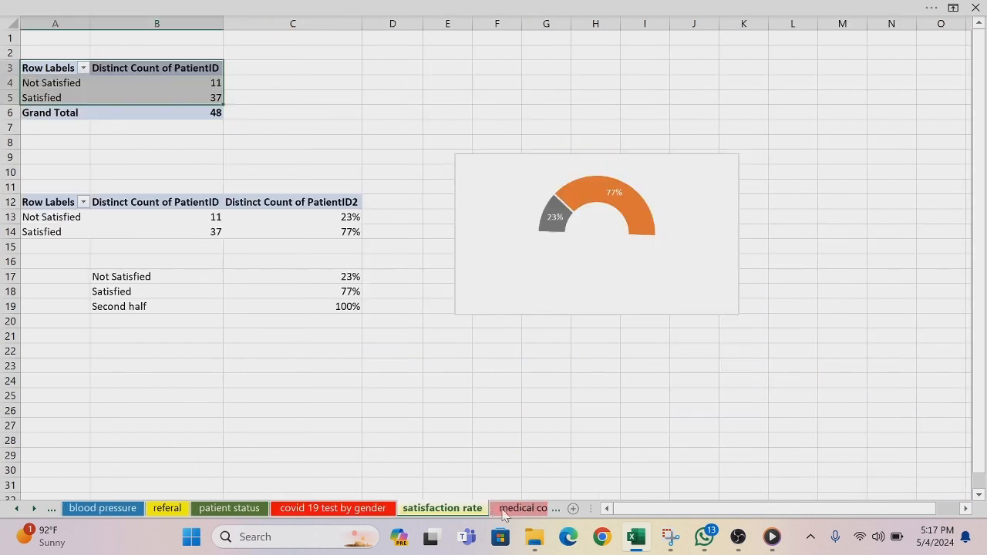
left_click(478, 160)
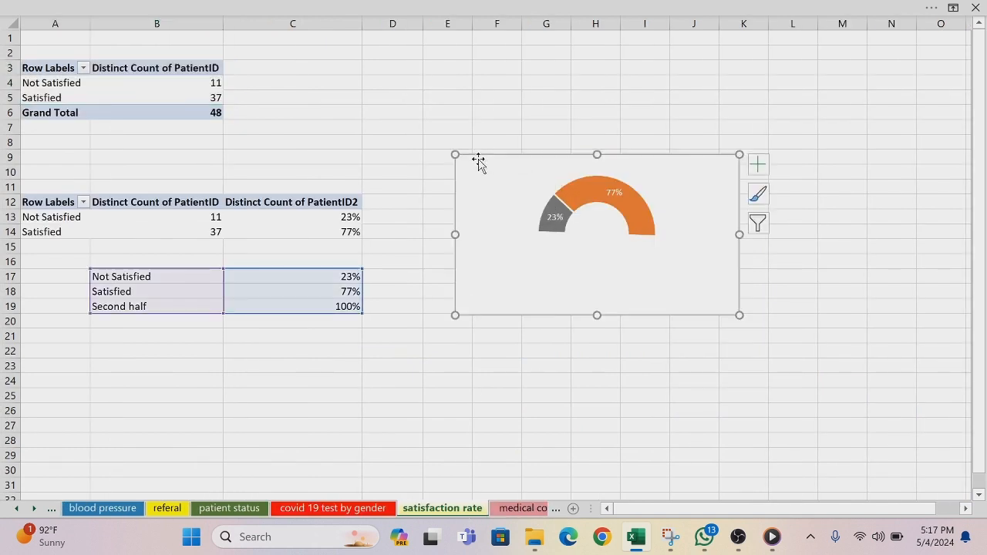
left_click(14, 508)
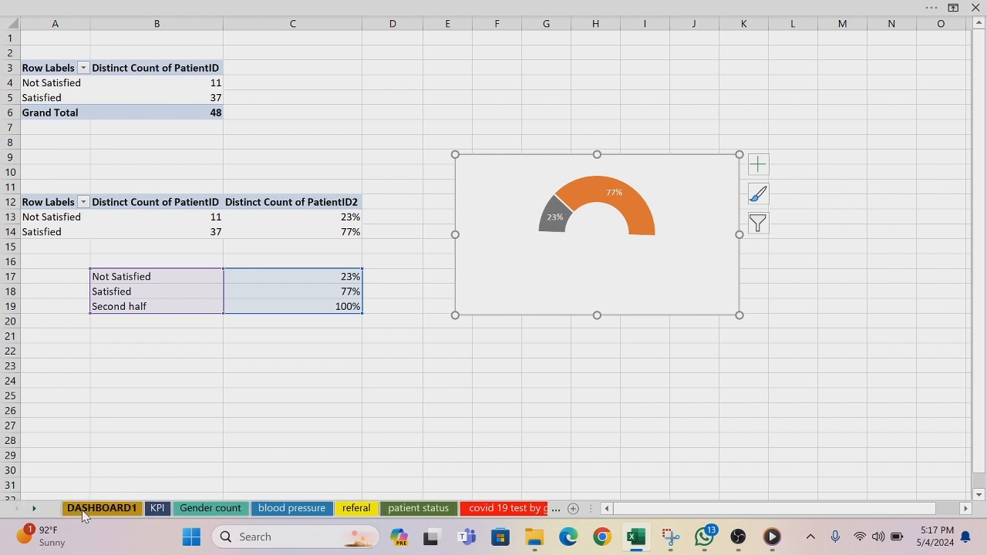
left_click(84, 510)
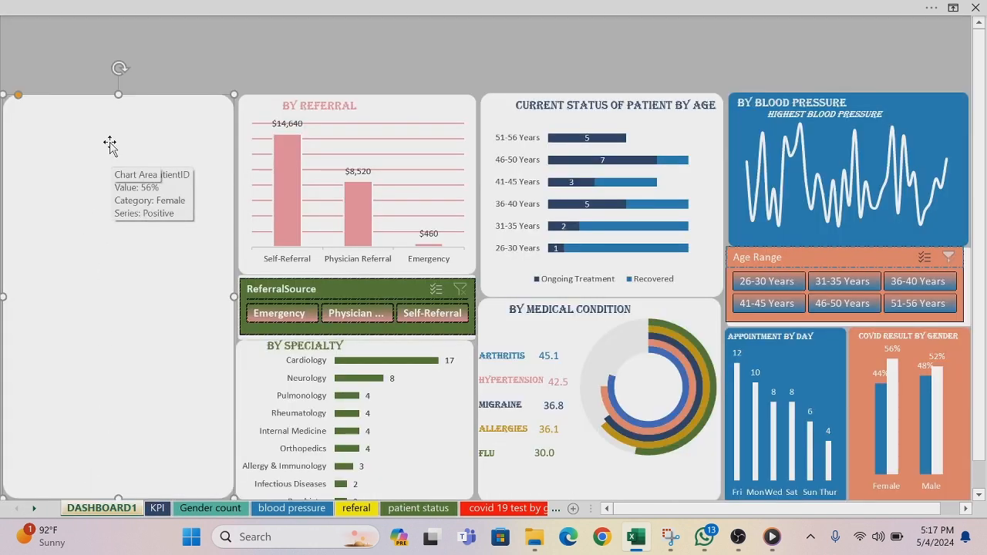
key("ctrl+v")
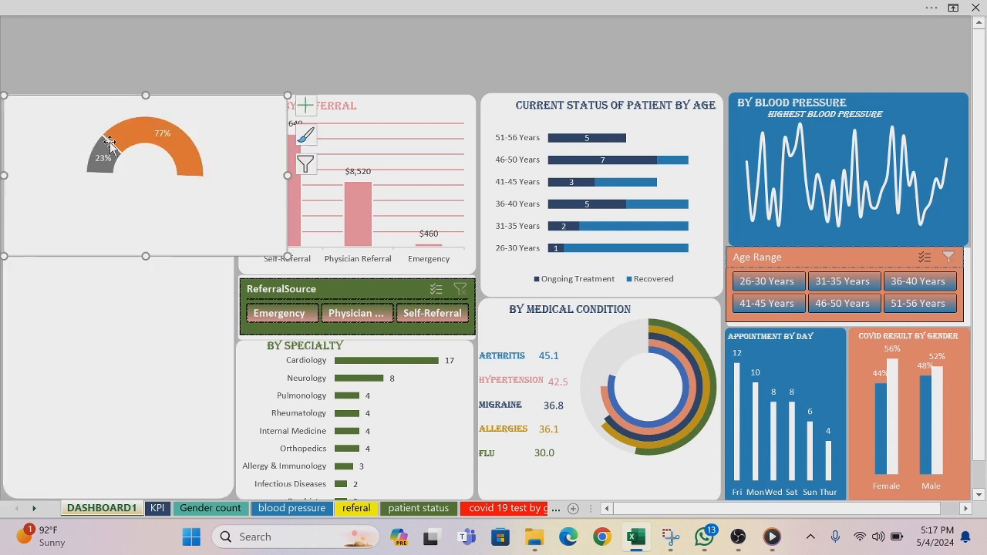
Step: Remove the fill and outline from the pasted satisfaction chart's chart area
right_click(73, 122)
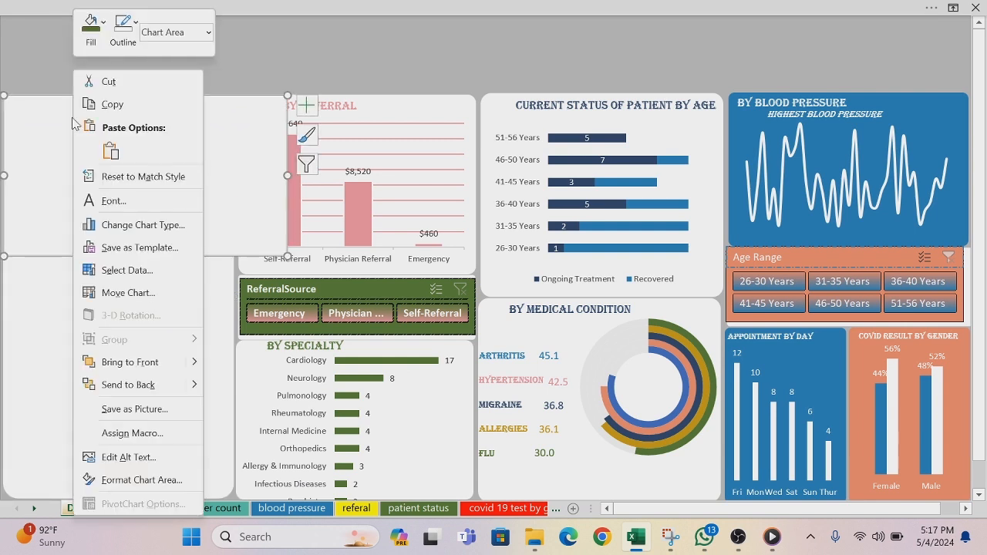
left_click(102, 23)
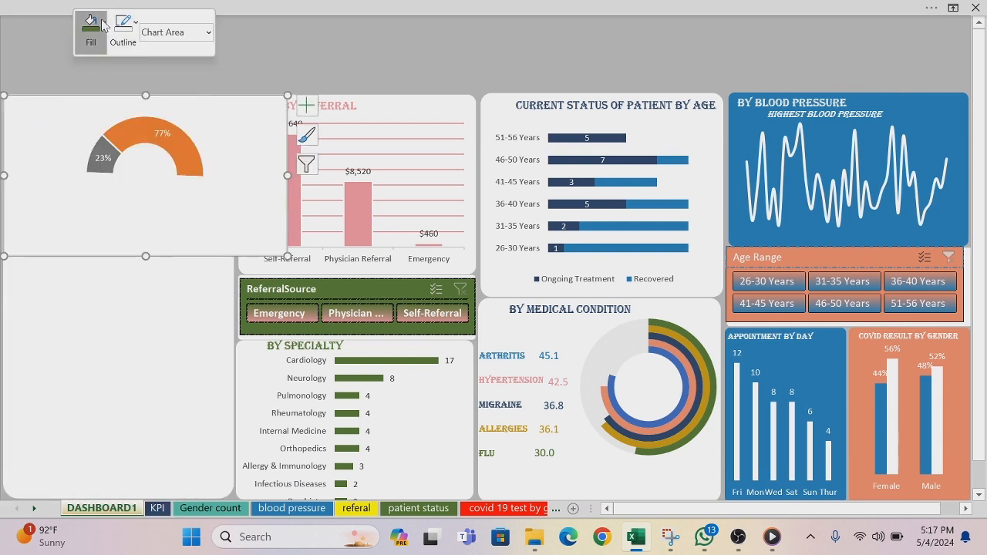
left_click(91, 283)
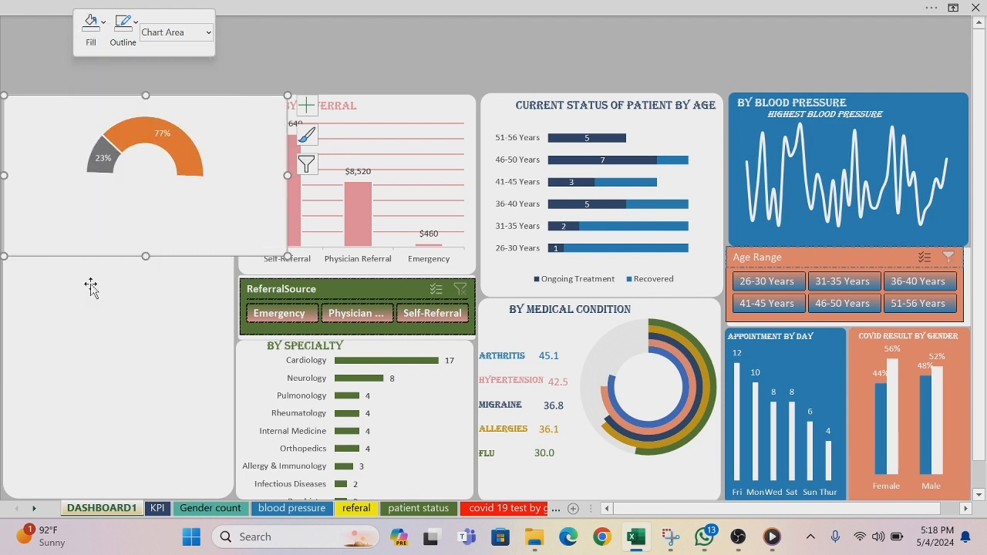
left_click(136, 25)
left_click(123, 282)
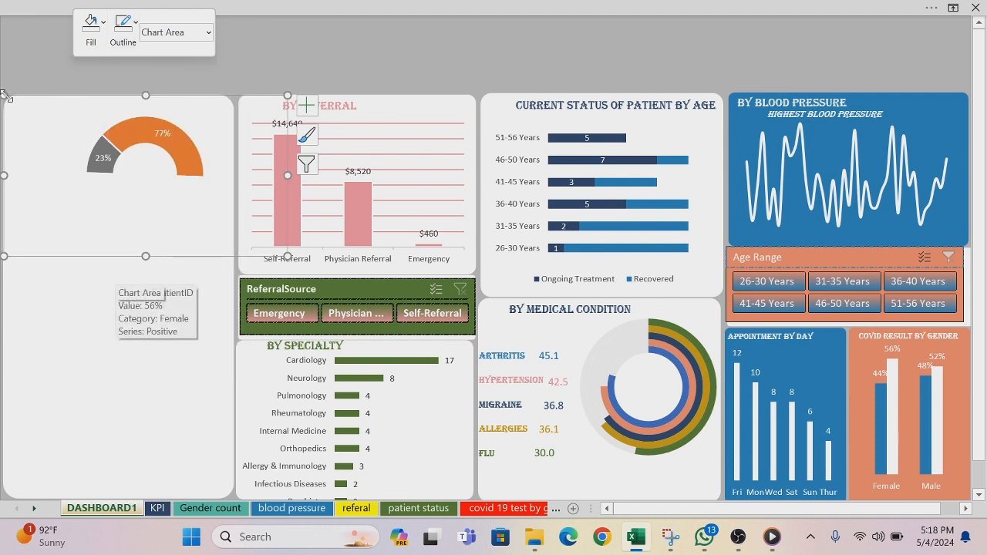
Step: Shrink the satisfaction chart and position it in the upper part of the empty panel
left_click_drag(4, 95, 57, 102)
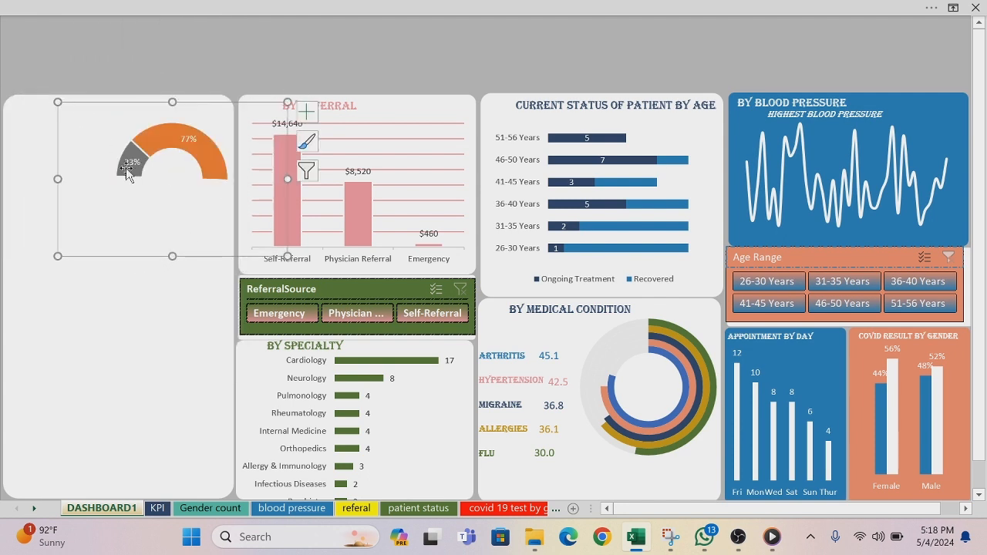
left_click_drag(287, 255, 154, 253)
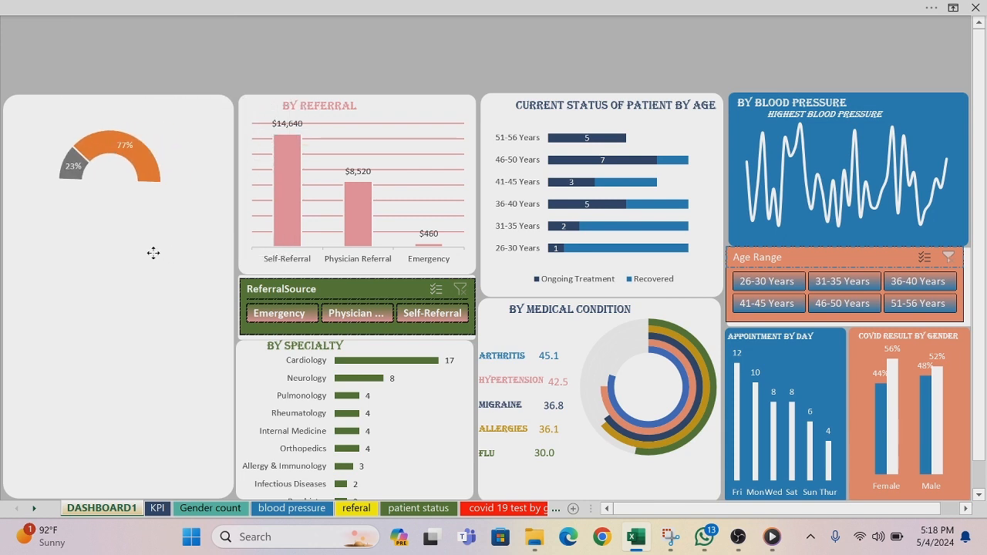
left_click_drag(153, 253, 132, 264)
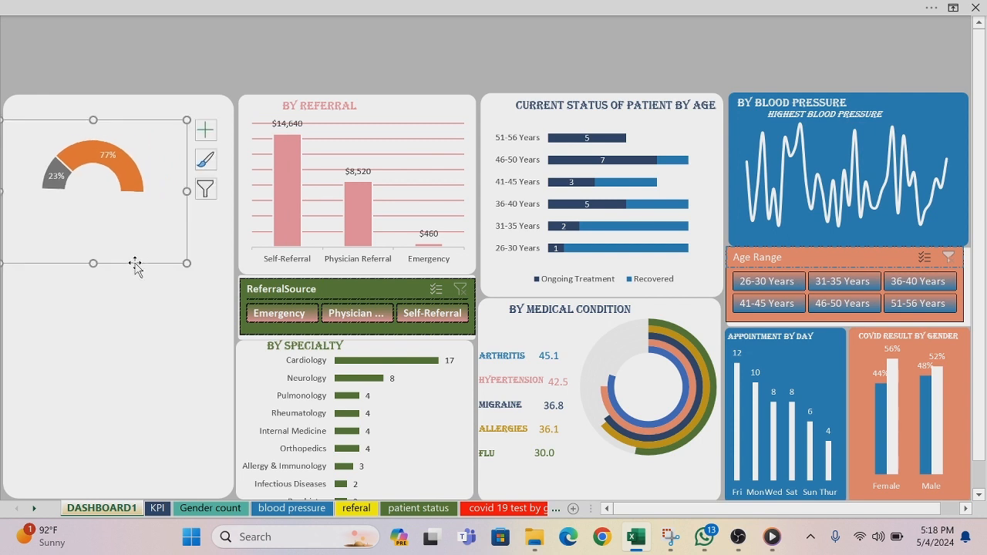
Step: Show the satisfaction chart's legend and fill its Second half entry with white
left_click(204, 137)
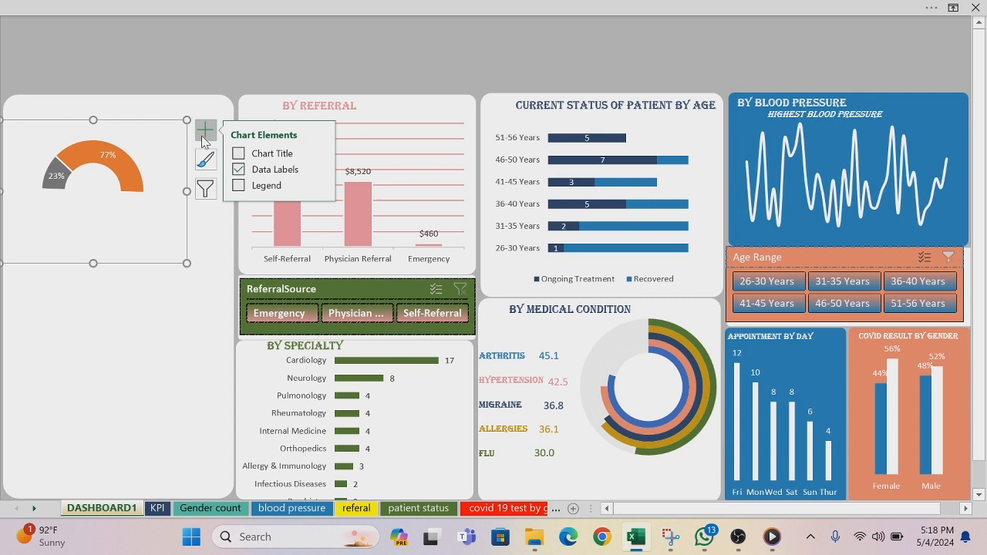
left_click(238, 186)
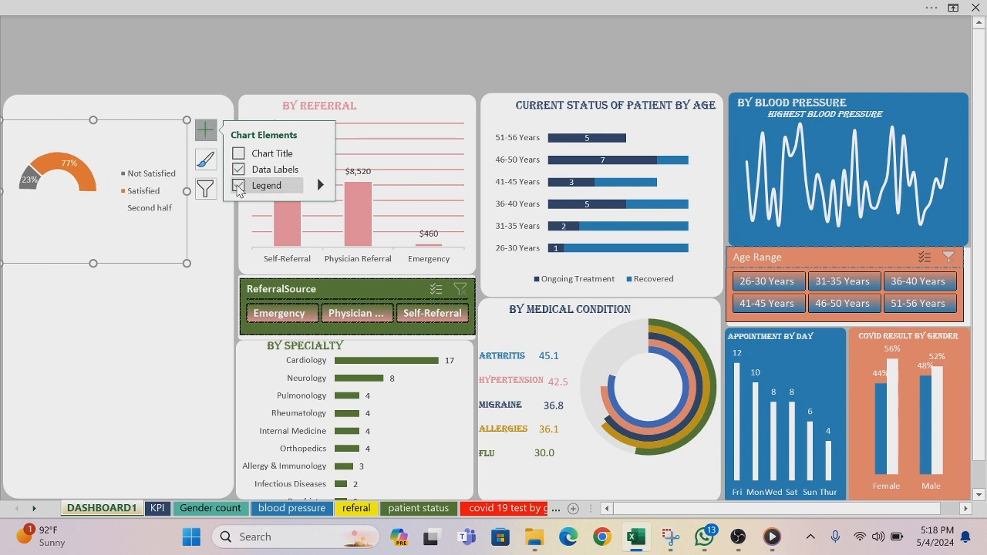
left_click(162, 215)
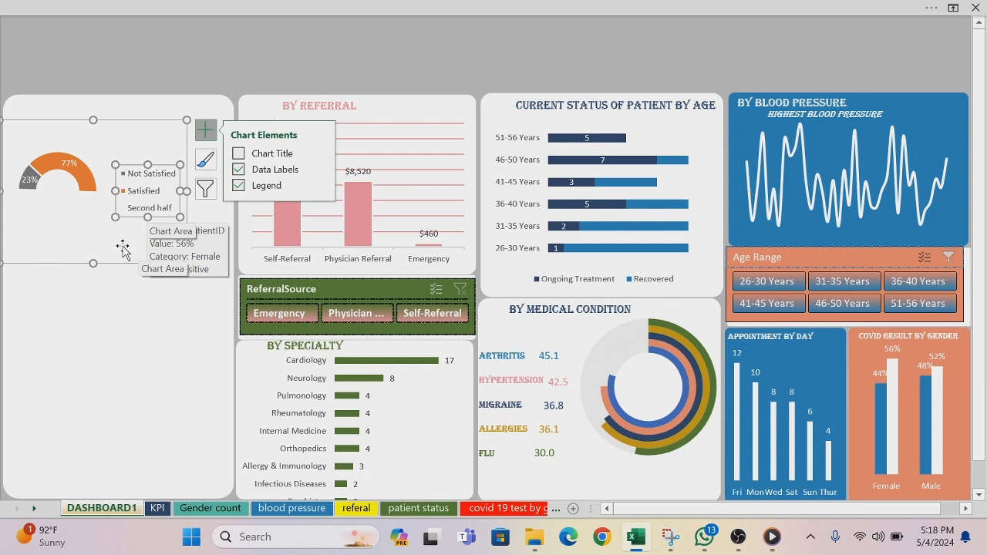
double_click(167, 210)
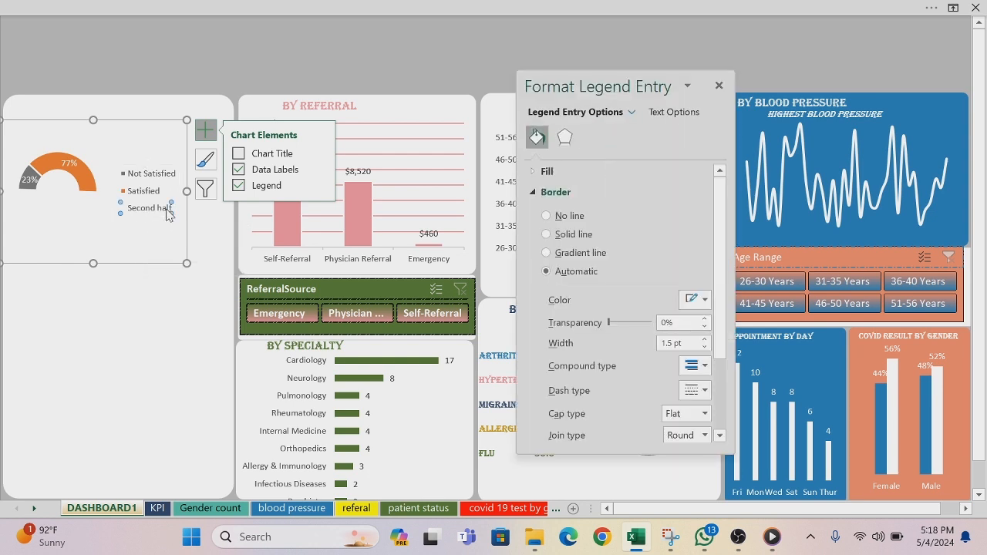
right_click(168, 214)
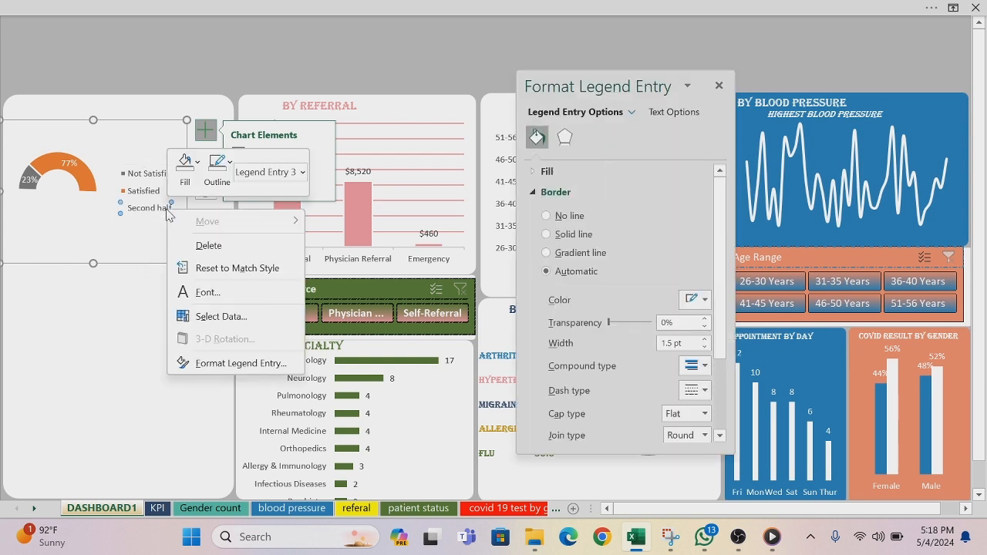
left_click(197, 164)
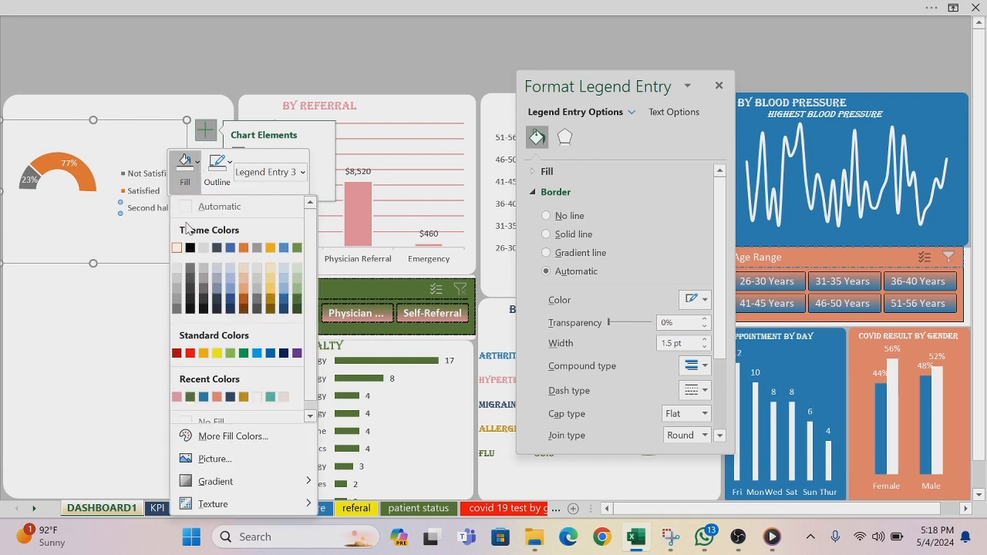
left_click(178, 249)
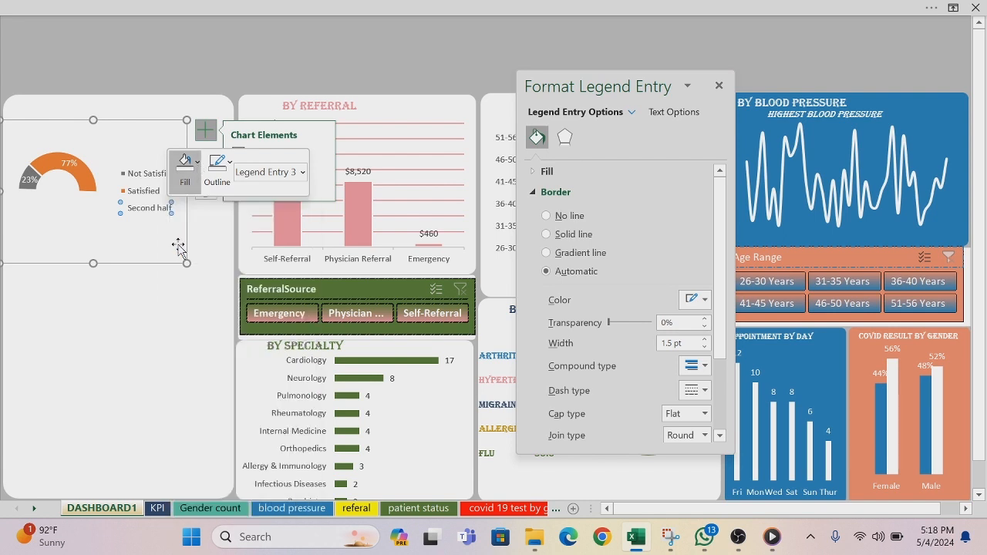
left_click(147, 286)
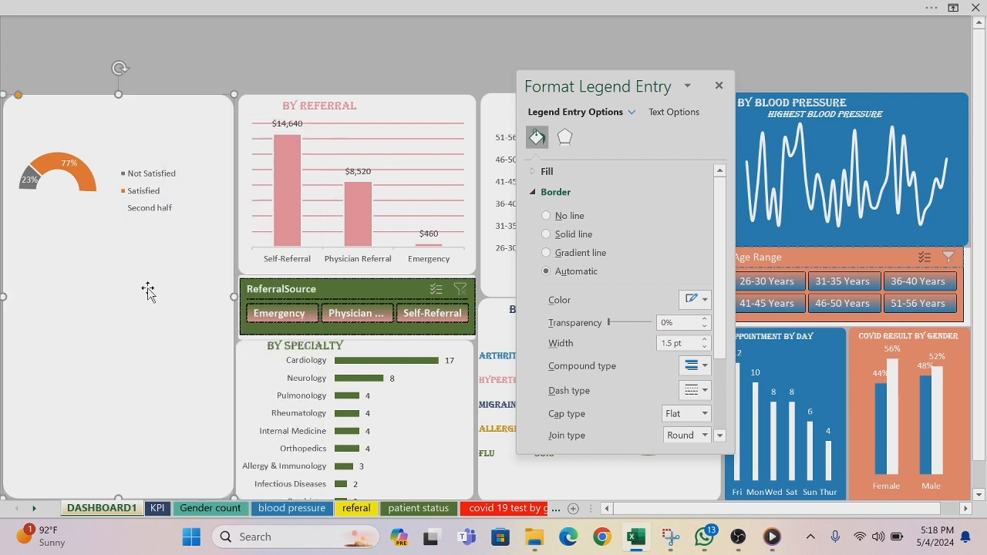
Step: Set the font color of the satisfaction chart's Second half legend entry to white so it blends into the panel
left_click(160, 212)
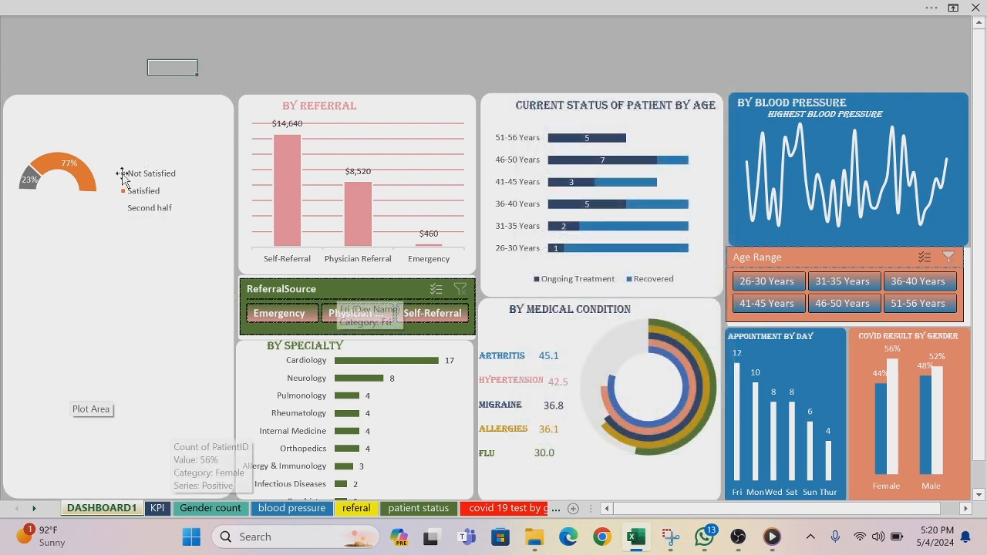
left_click(153, 216)
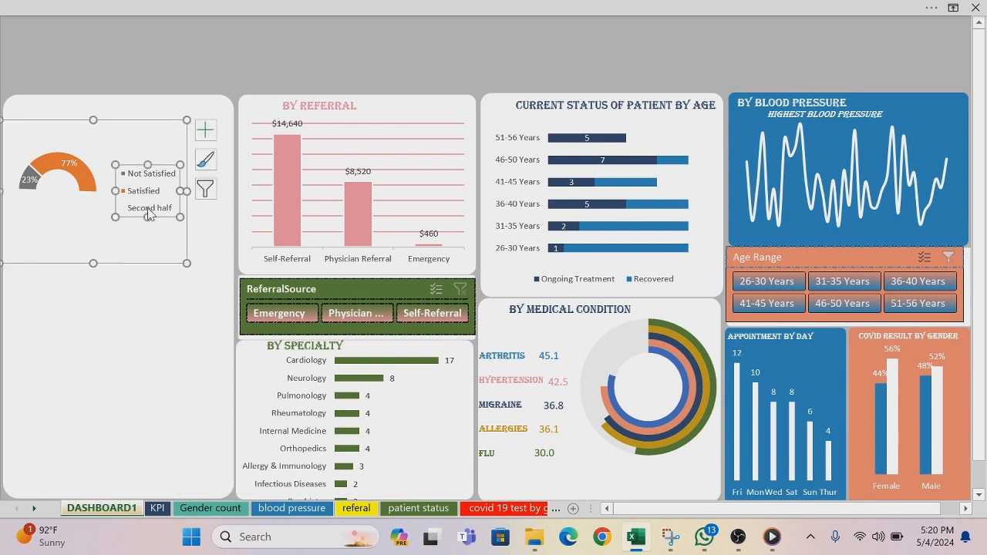
left_click(150, 214)
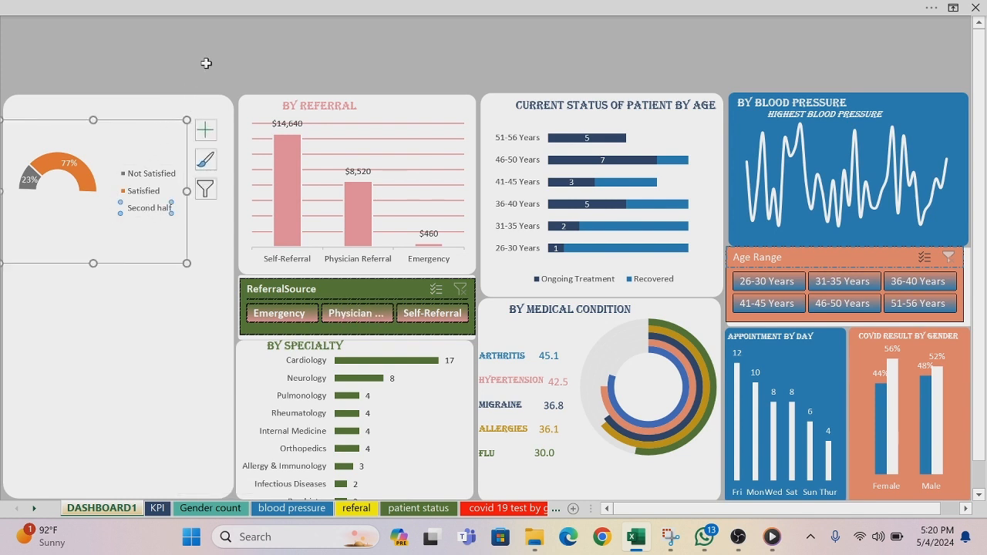
left_click_drag(206, 63, 144, 197)
left_click(143, 197)
right_click(140, 215)
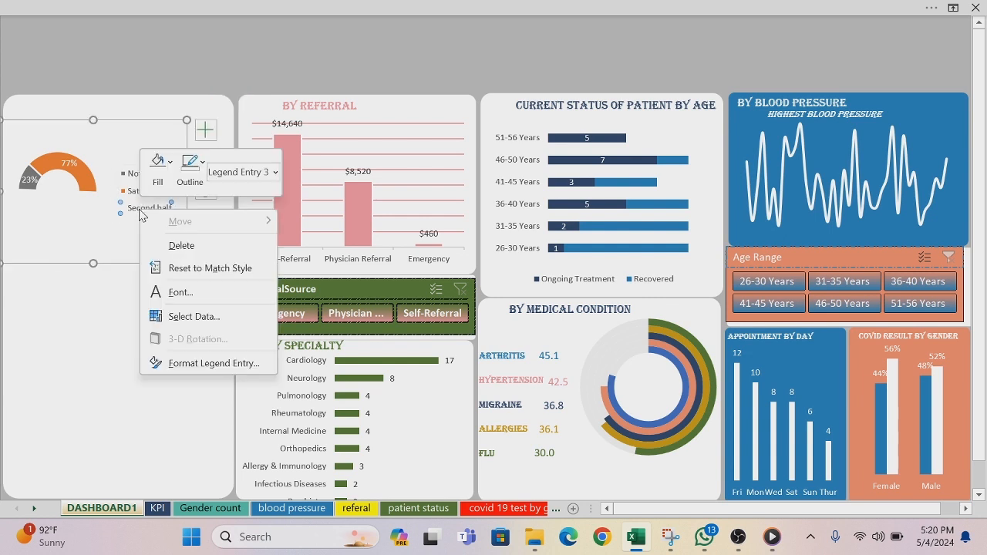
left_click(182, 295)
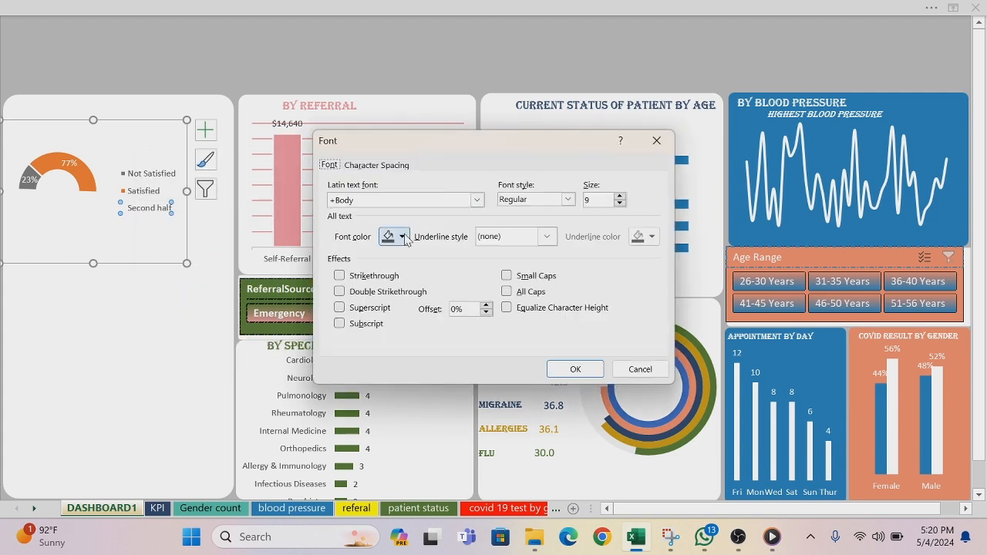
left_click(402, 237)
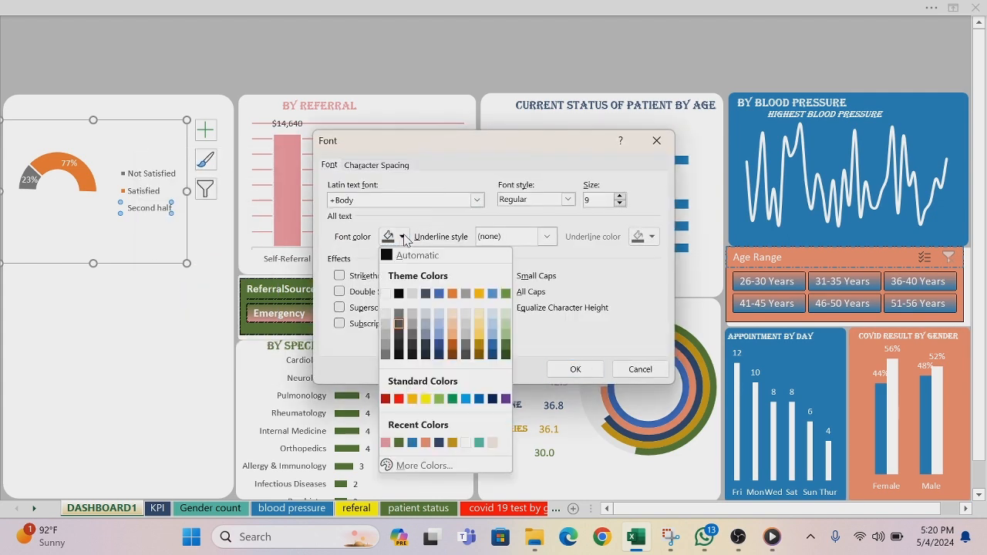
left_click(397, 292)
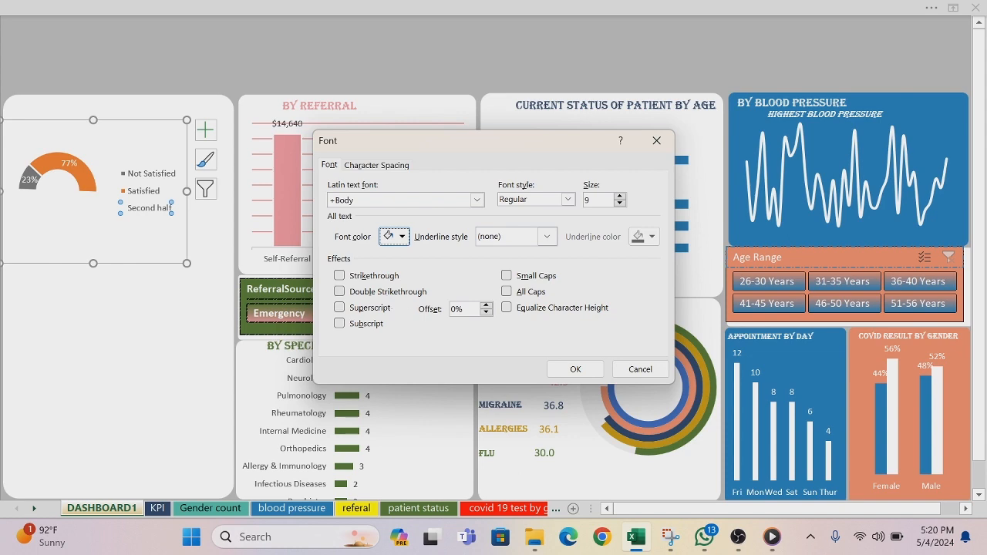
left_click(574, 370)
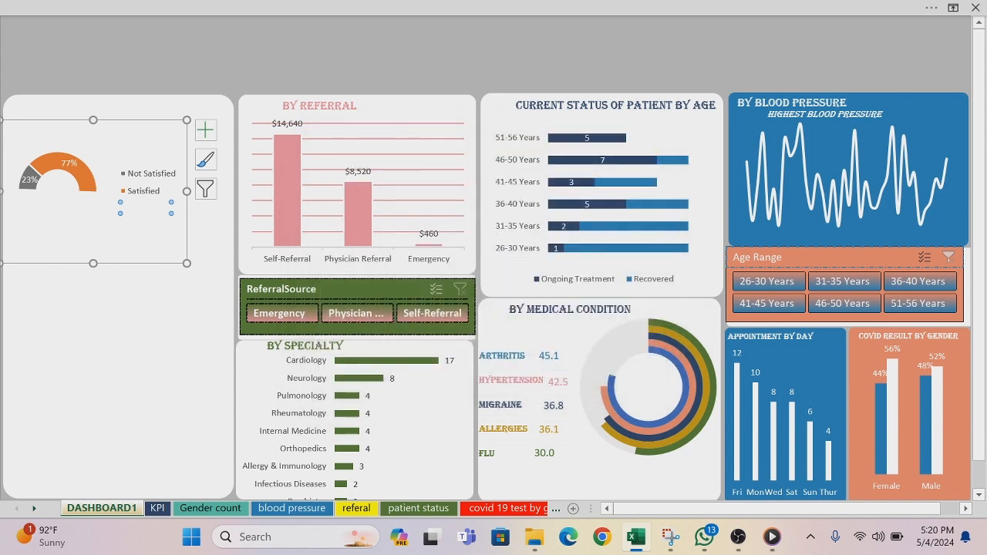
left_click(148, 370)
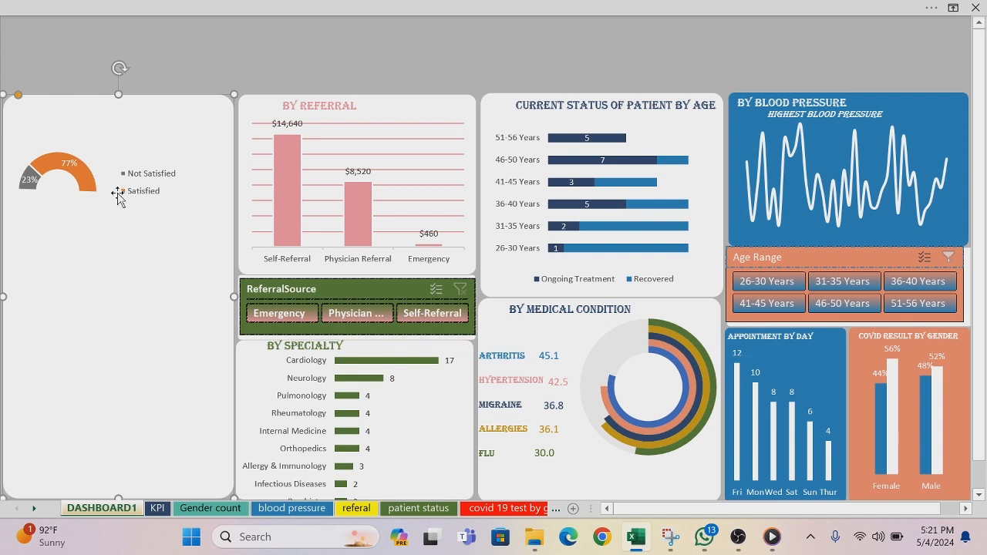
Step: Fill the Satisfied segment of the half-doughnut chart with the dark navy blue used on the dashboard
left_click(92, 183)
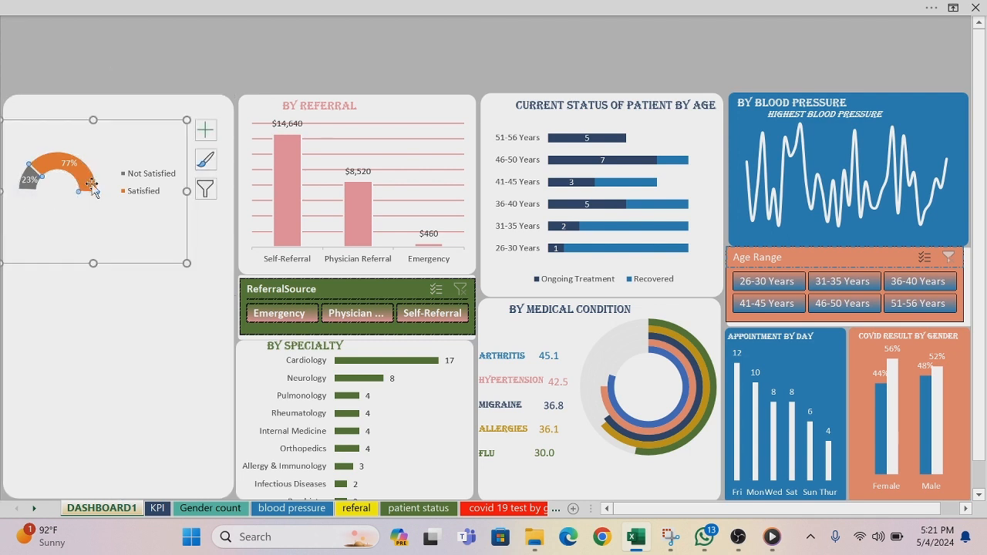
right_click(92, 185)
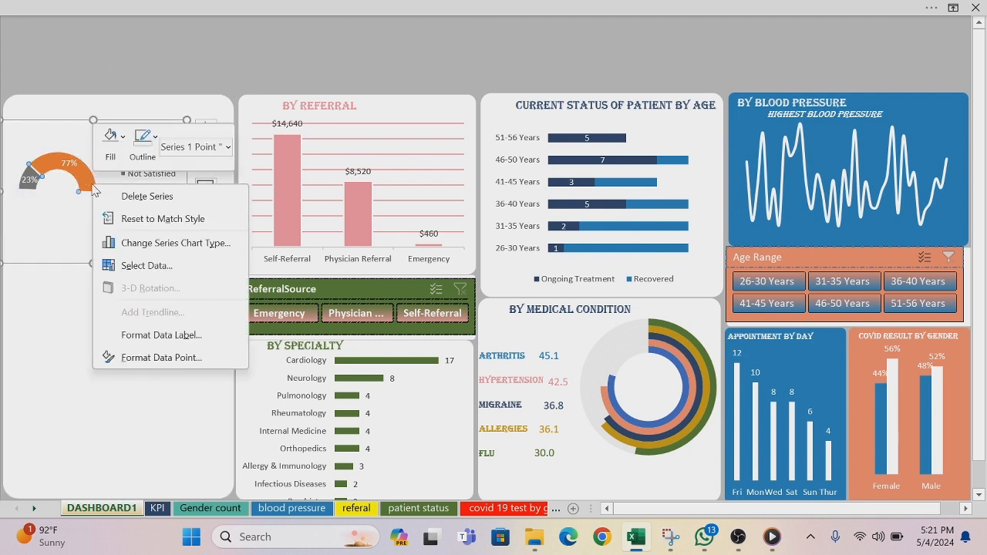
left_click(123, 138)
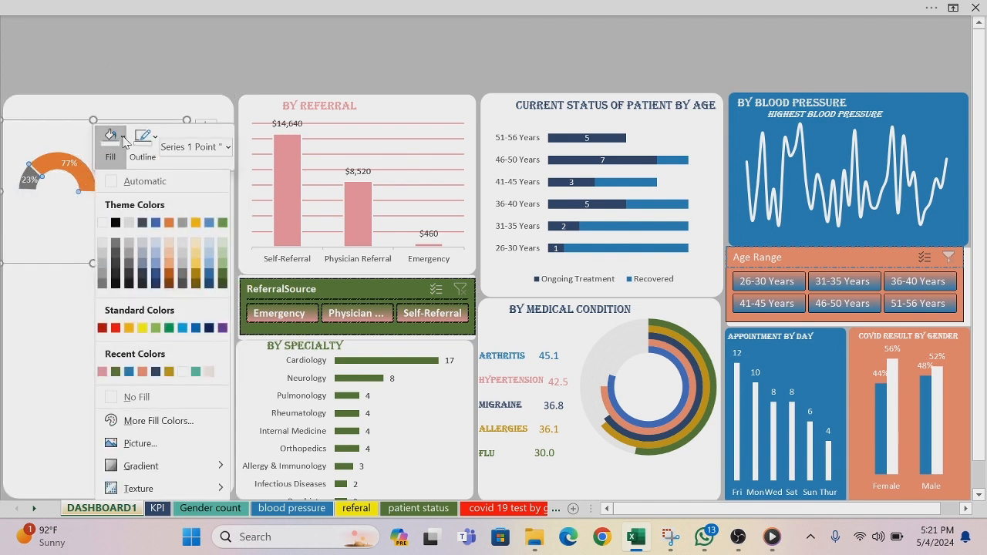
left_click(155, 375)
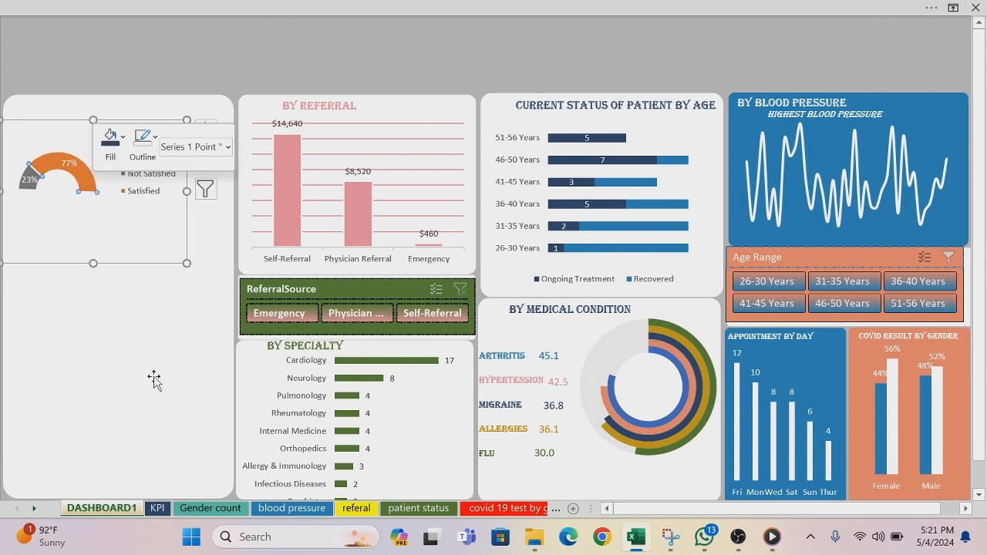
Step: Fill the Not Satisfied segment of the half-doughnut chart with the dashboard's coral orange and deselect the chart
left_click(29, 187)
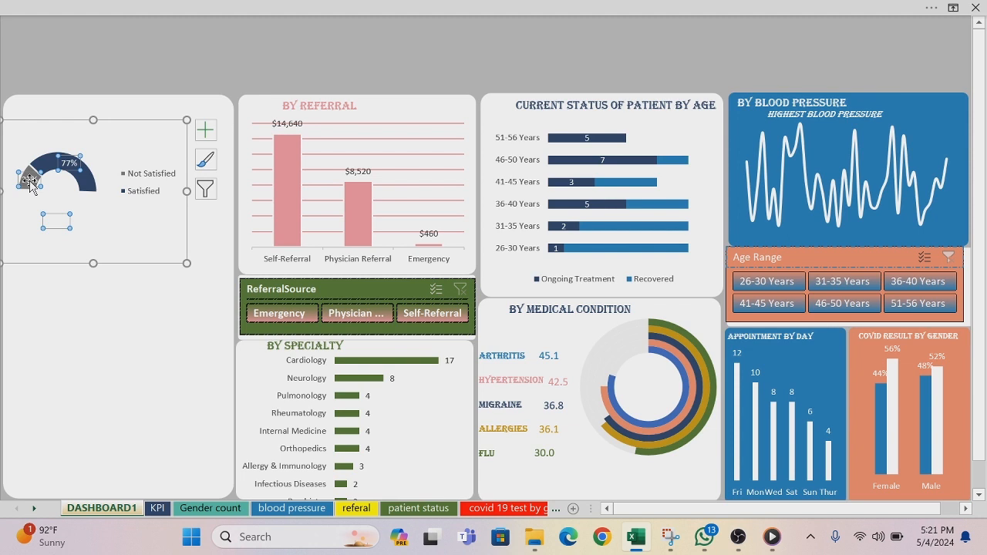
left_click(37, 67)
left_click(31, 191)
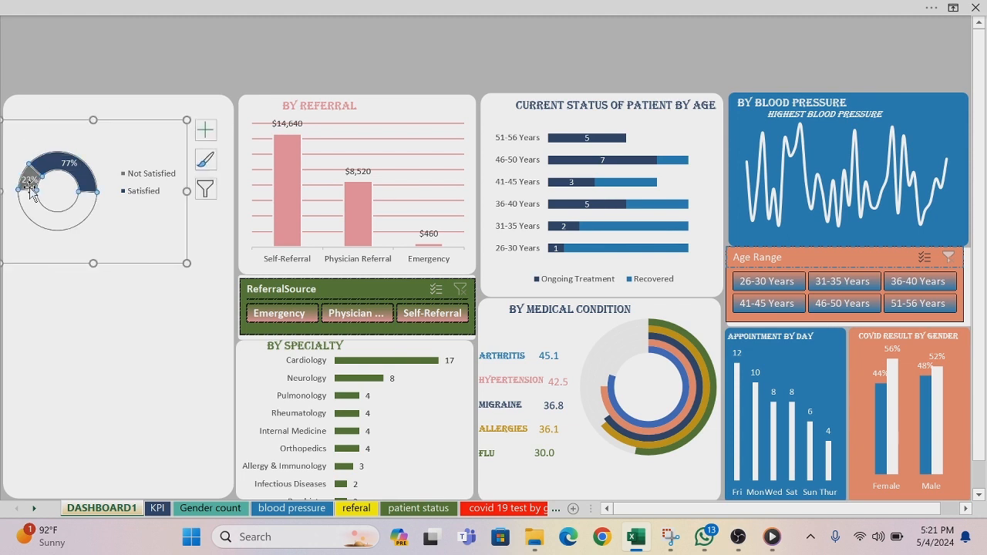
left_click(31, 191)
right_click(31, 192)
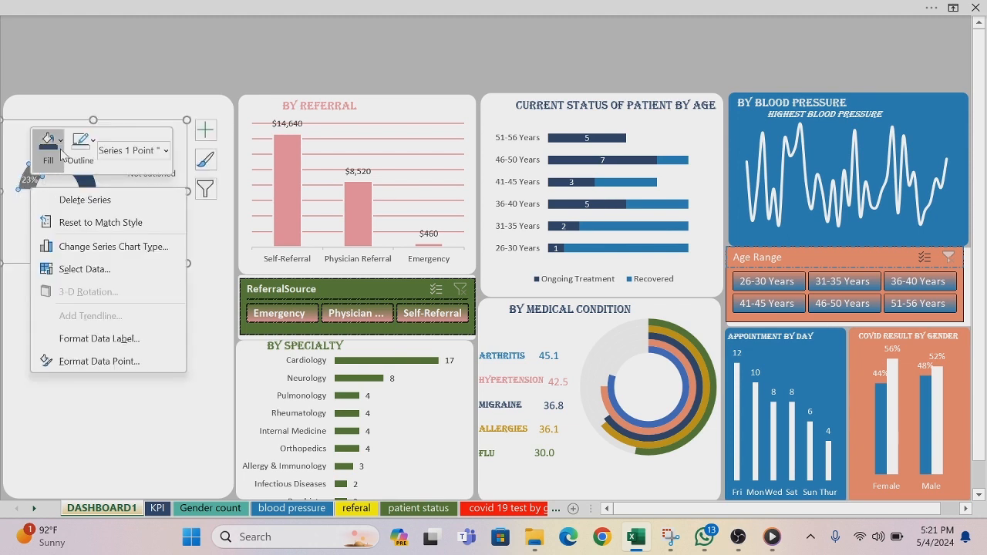
left_click(63, 147)
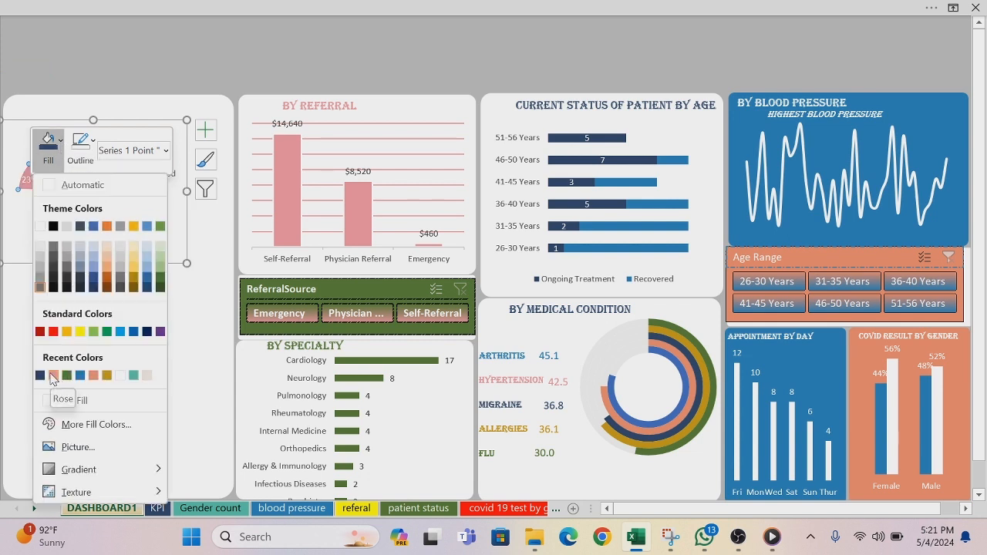
left_click(94, 376)
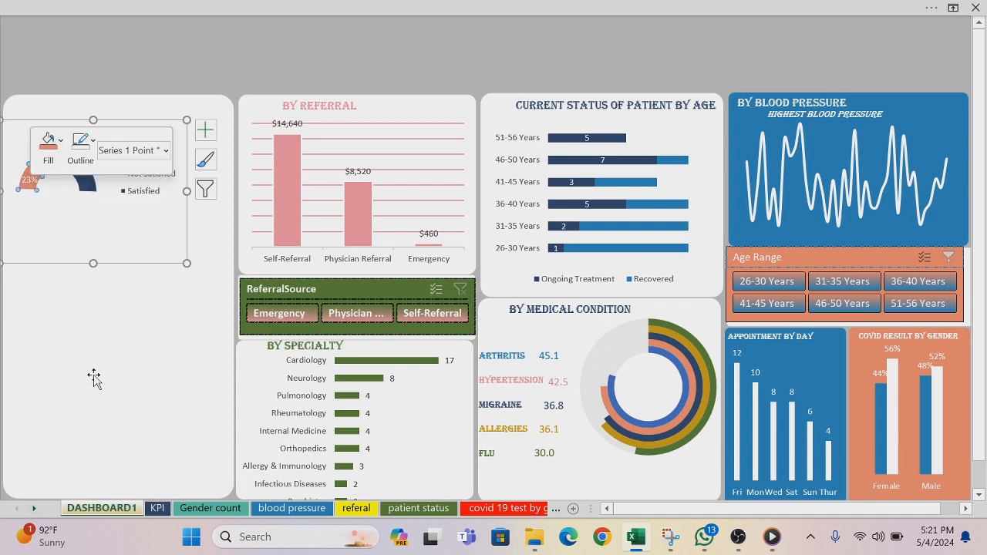
left_click(90, 57)
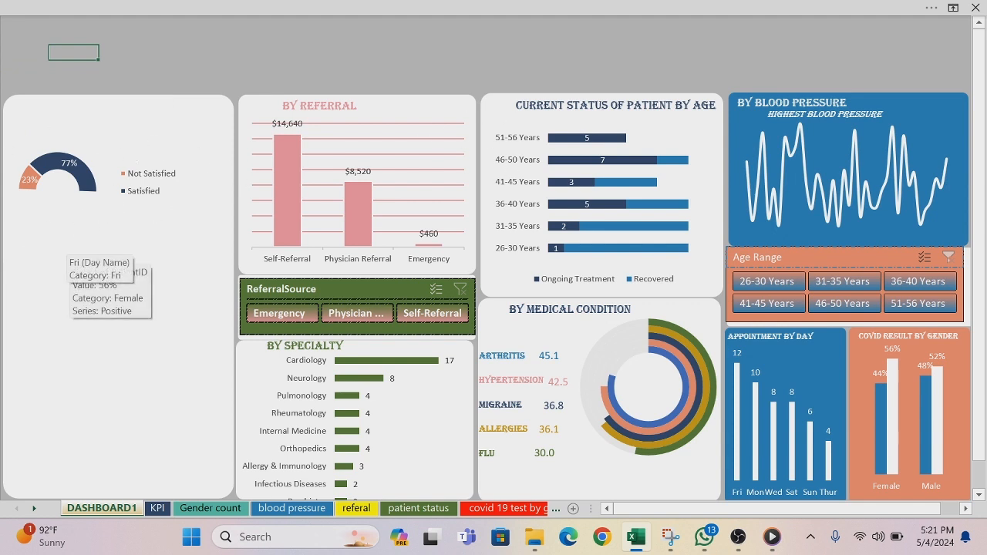
Step: Duplicate the "Current Status of Patient by Age" title and place the copy above the satisfaction chart in its panel
left_click(550, 105)
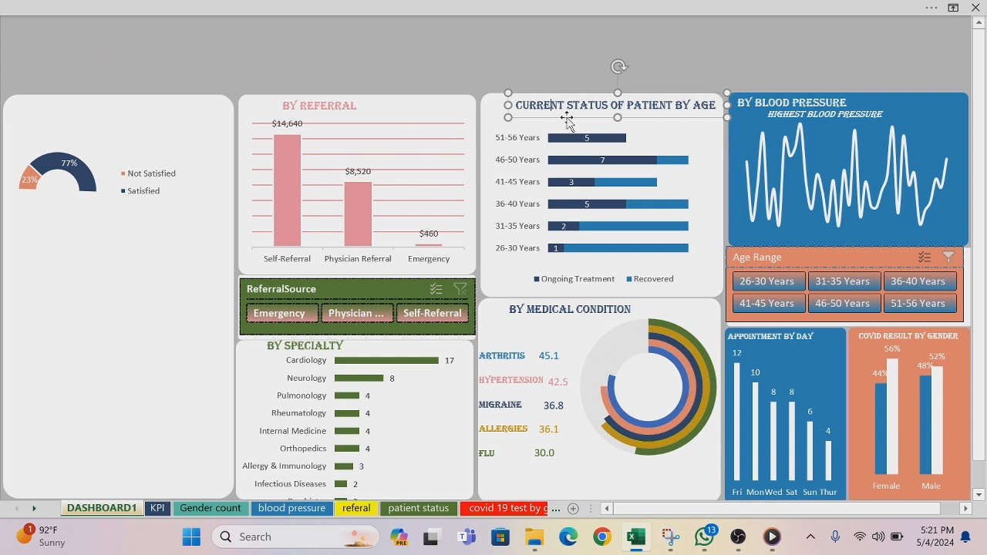
key("ctrl+d")
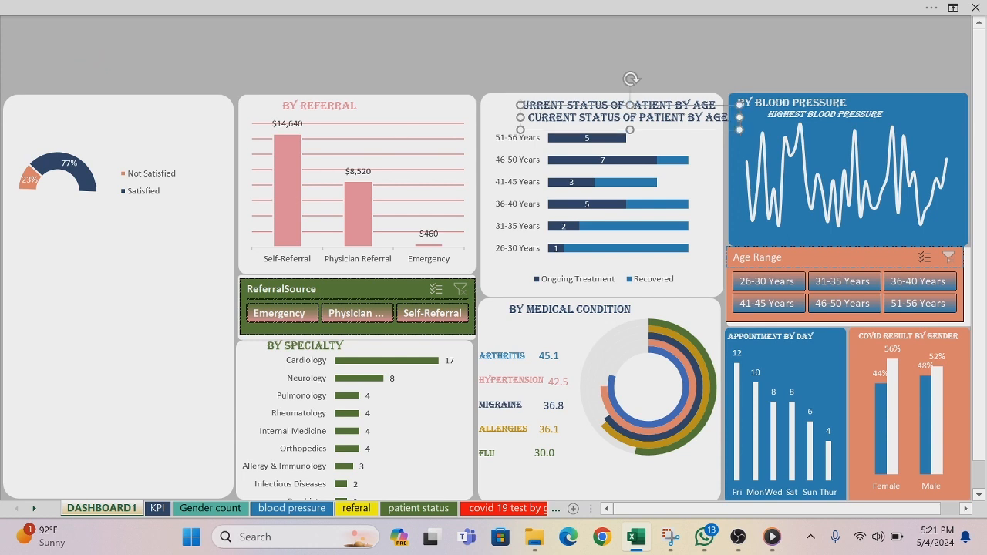
left_click_drag(60, 148, 43, 115)
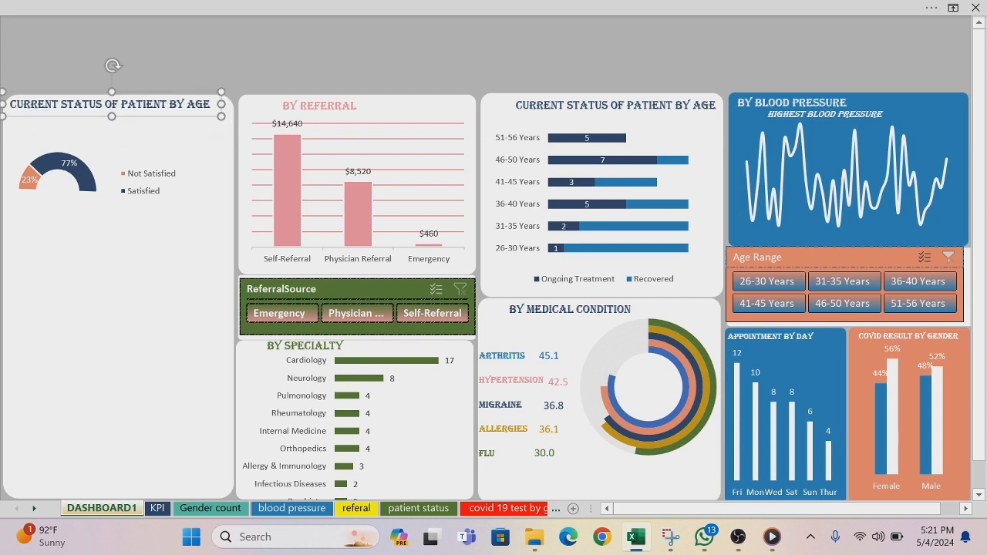
Step: Delete the old wording from the copied title above the satisfaction chart
key("BackSpace")
key("BackSpace")
key("BackSpace")
key("BackSpace")
key("BackSpace")
key("BackSpace")
key("BackSpace")
key("BackSpace")
key("BackSpace")
key("BackSpace")
key("BackSpace")
key("BackSpace")
key("BackSpace")
key("BackSpace")
key("BackSpace")
key("BackSpace")
key("BackSpace")
key("BackSpace")
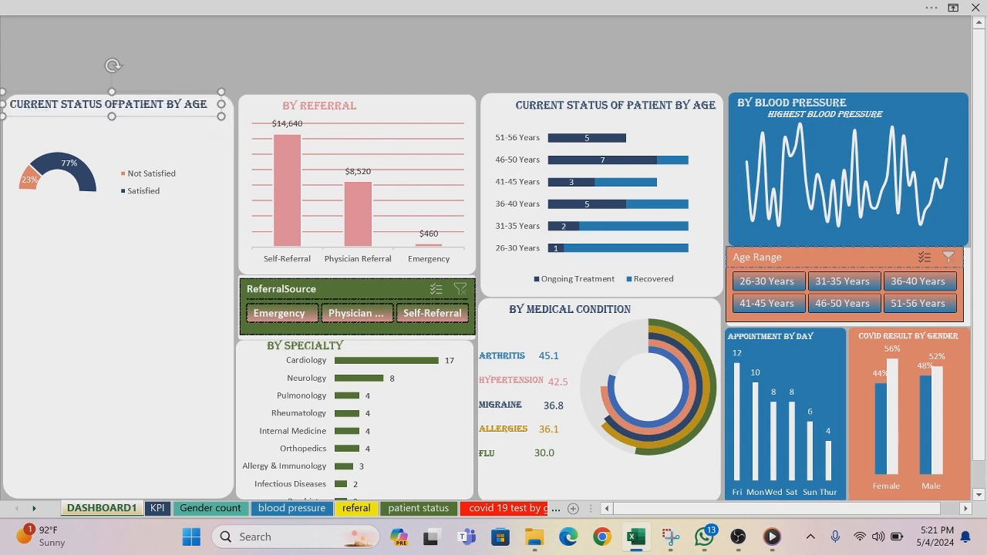
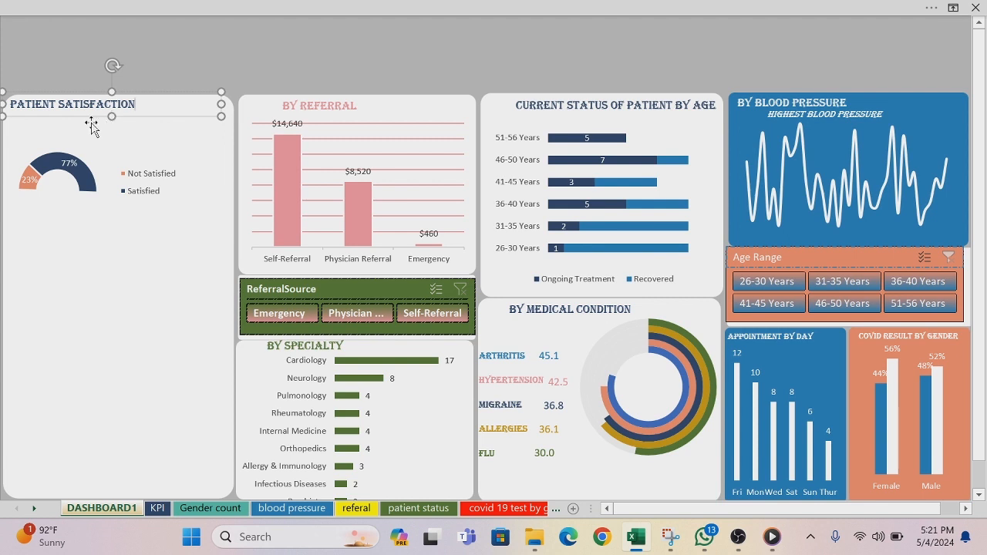
Step: Move the Patient Satisfaction title and its half-doughnut chart inward so both sit inside the empty rounded panel on the dashboard
left_click_drag(80, 116, 125, 124)
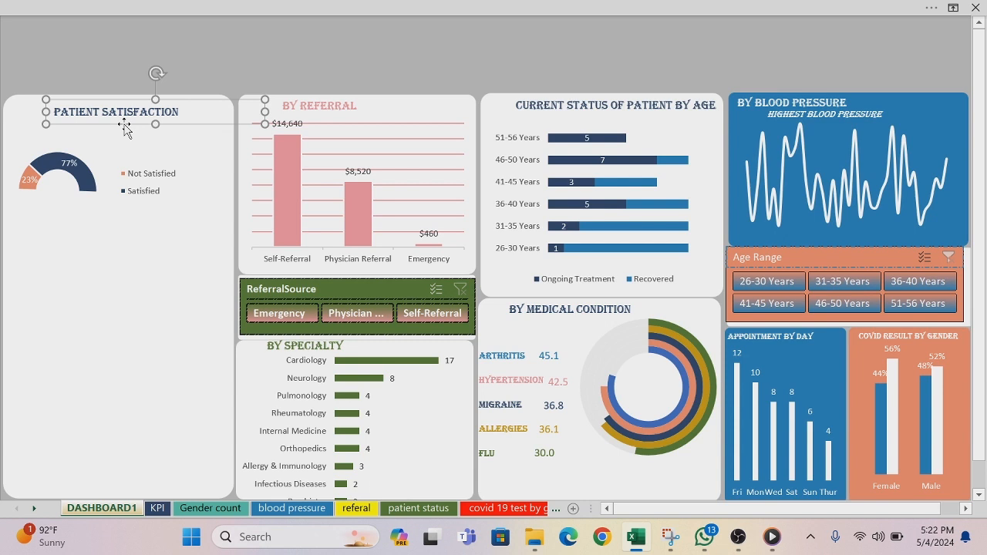
left_click(80, 185)
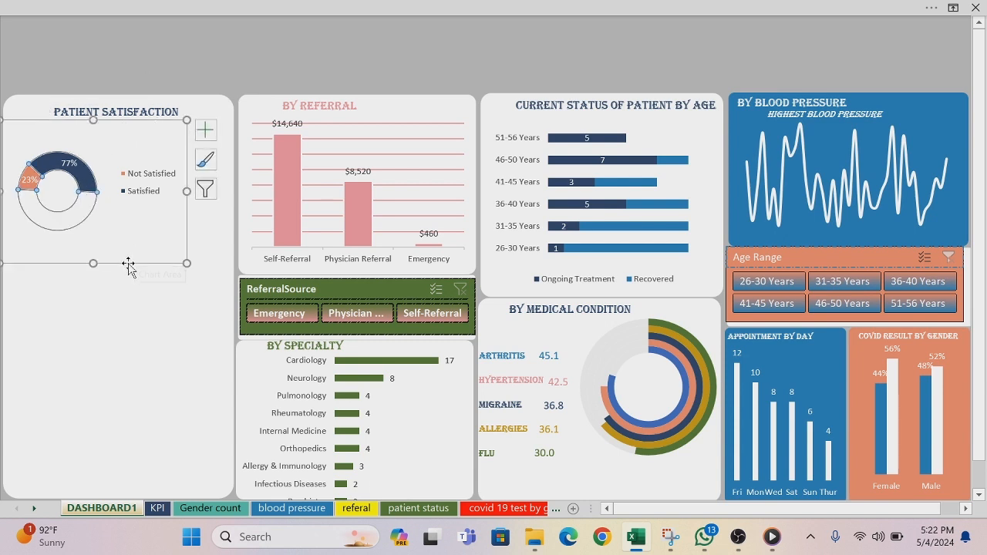
left_click_drag(128, 266, 152, 259)
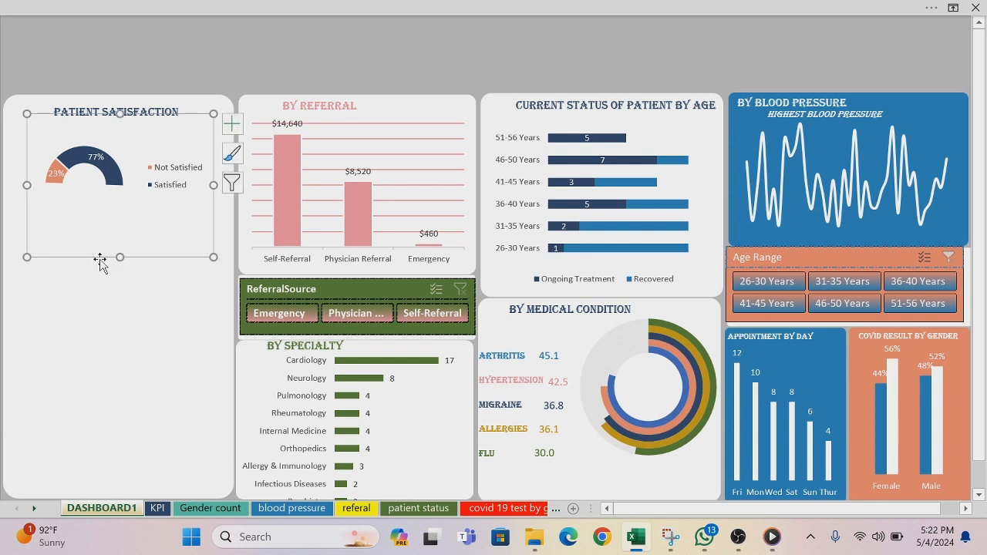
left_click_drag(103, 257, 90, 259)
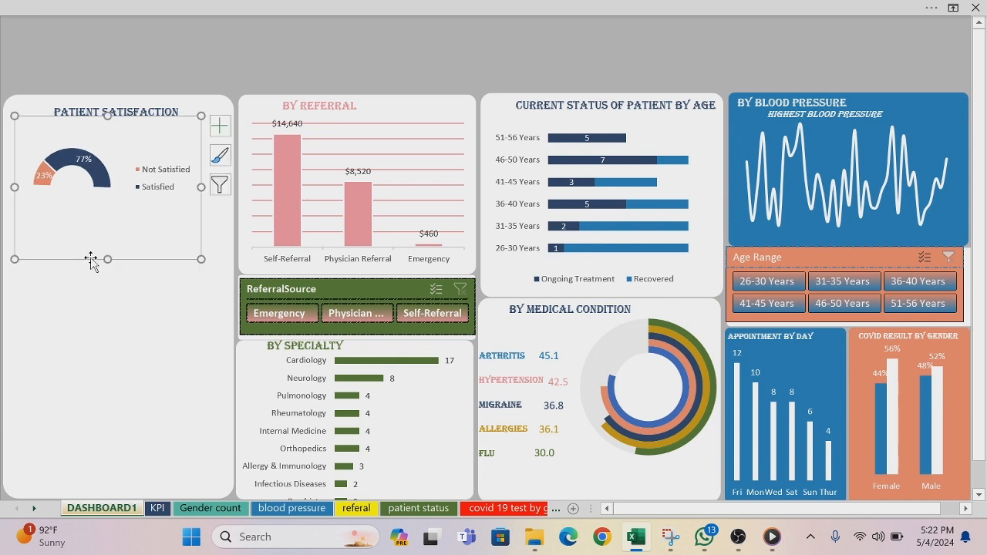
left_click(64, 20)
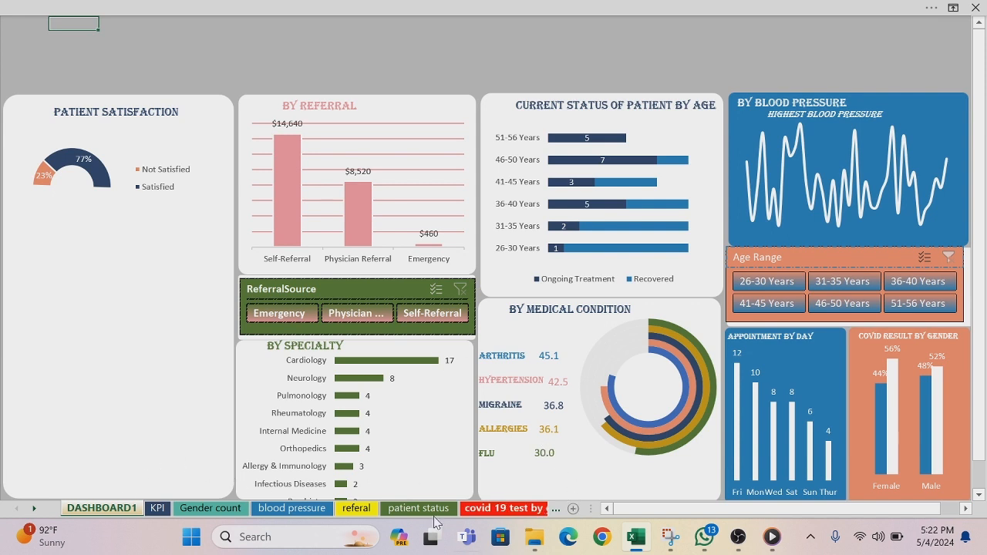
Step: Look through the pivot table sheets, from covid 19 test by gender to smoking and back to KPI, for the next dashboard chart
left_click(556, 511)
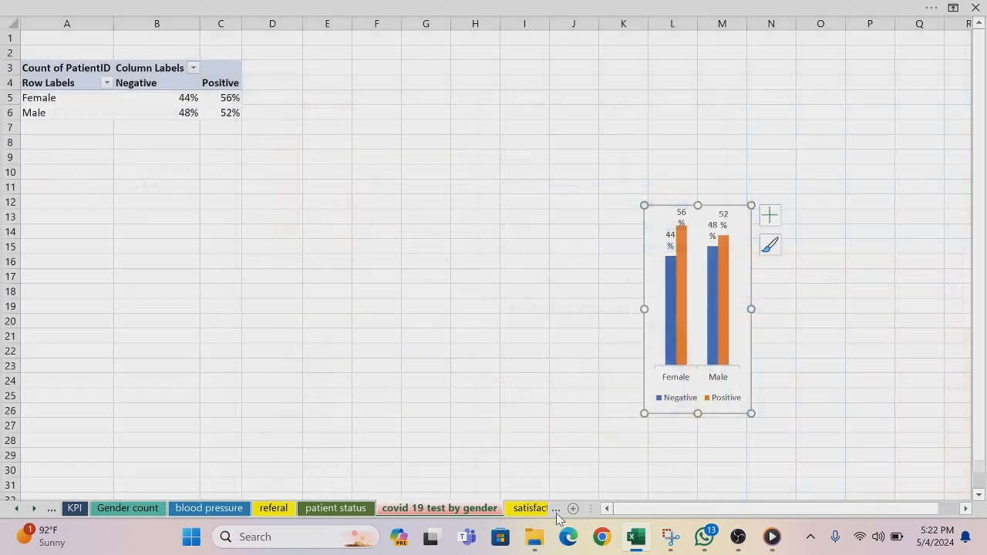
left_click(556, 511)
left_click(556, 512)
left_click(555, 511)
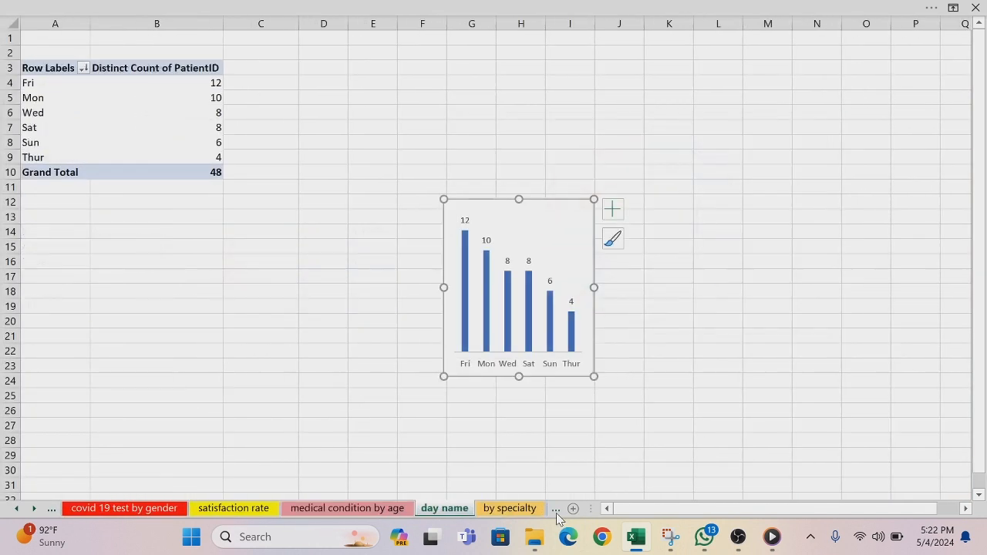
left_click(555, 511)
left_click(556, 511)
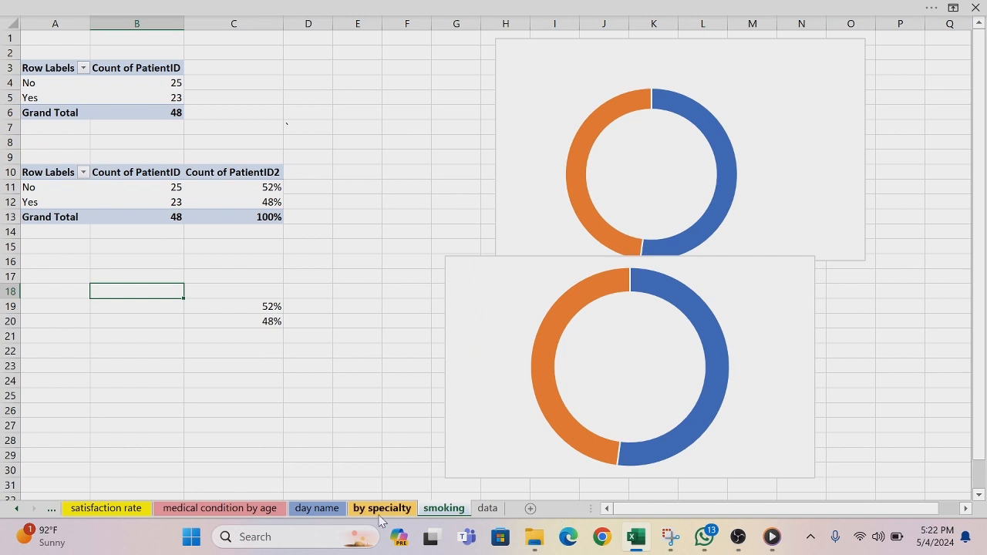
left_click(48, 512)
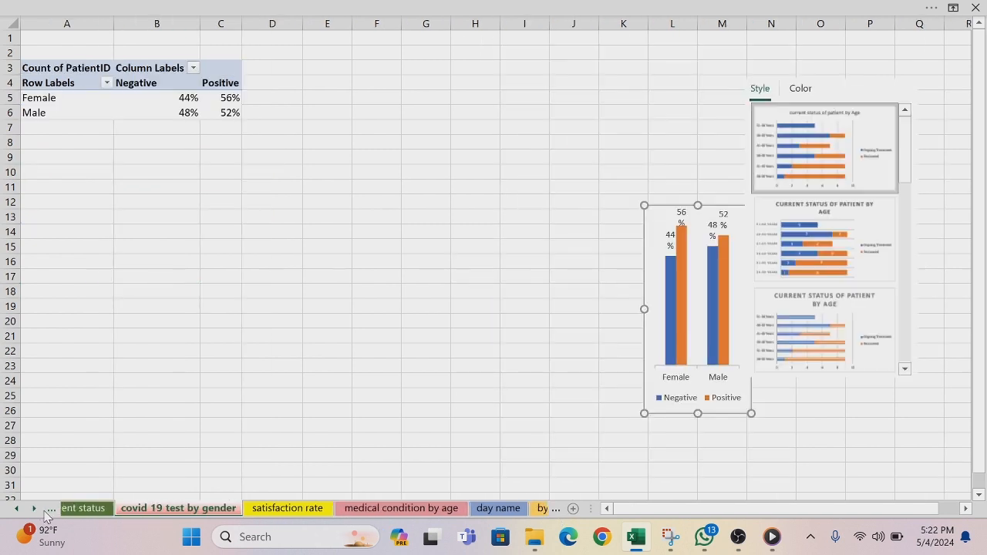
left_click(48, 511)
left_click(48, 511)
left_click(48, 511)
left_click(48, 511)
left_click(48, 511)
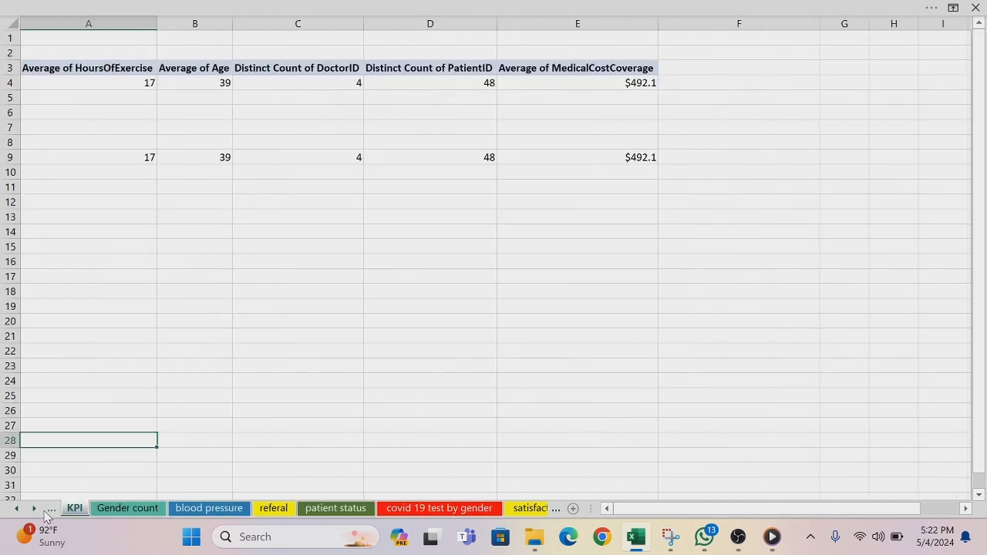
Step: Copy the Female/Male stacked bar chart from the Gender count sheet and paste it over the Patient Satisfaction panel on DASHBOARD1
left_click(110, 511)
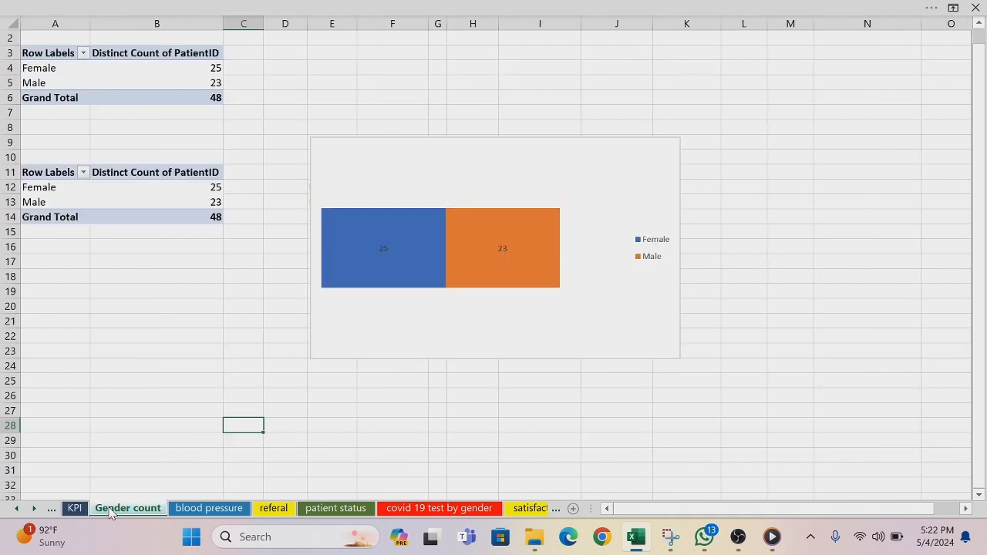
left_click(345, 150)
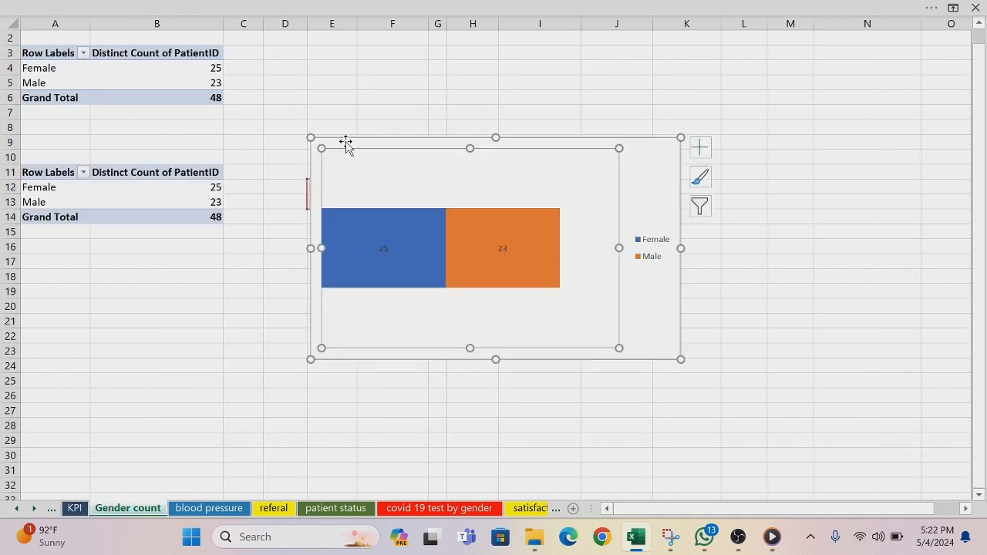
left_click(346, 145)
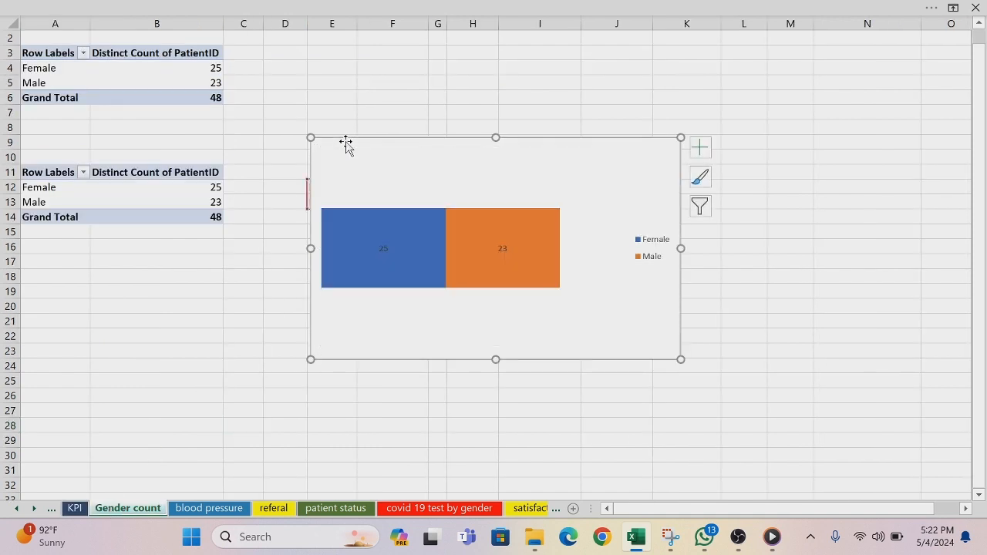
left_click(17, 508)
left_click(19, 512)
left_click(97, 508)
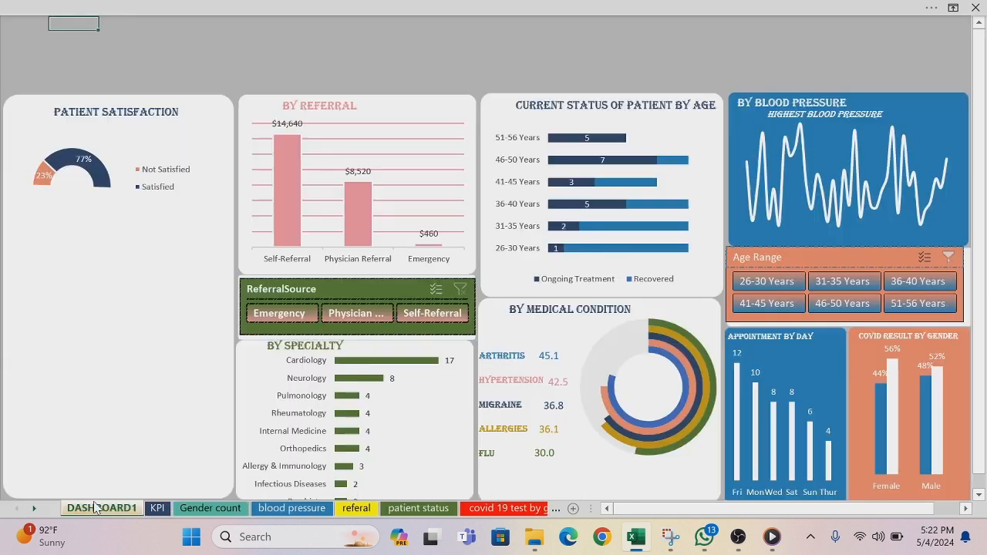
left_click(137, 299)
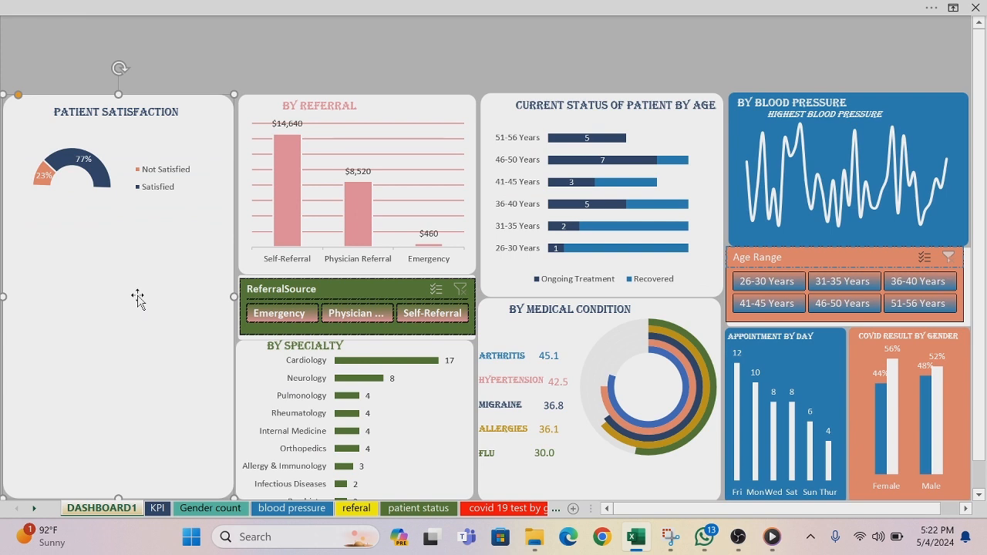
key("ctrl+v")
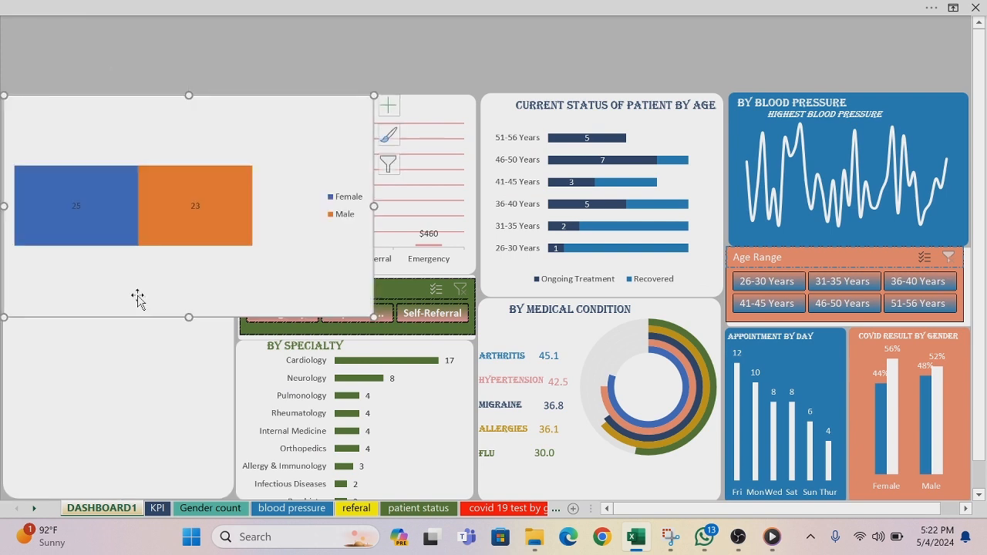
Step: Set the pasted gender chart's area to No Fill and No Outline
right_click(112, 101)
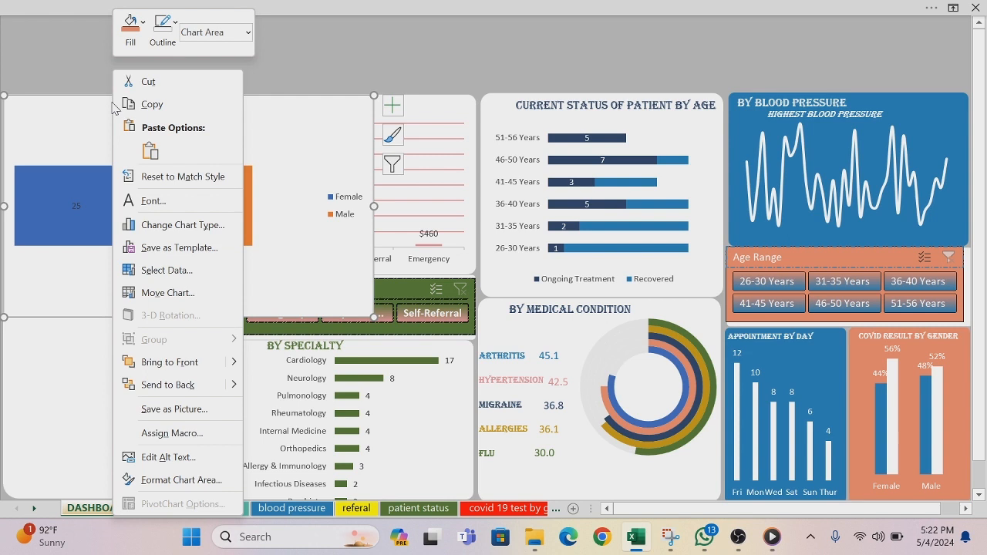
left_click(145, 25)
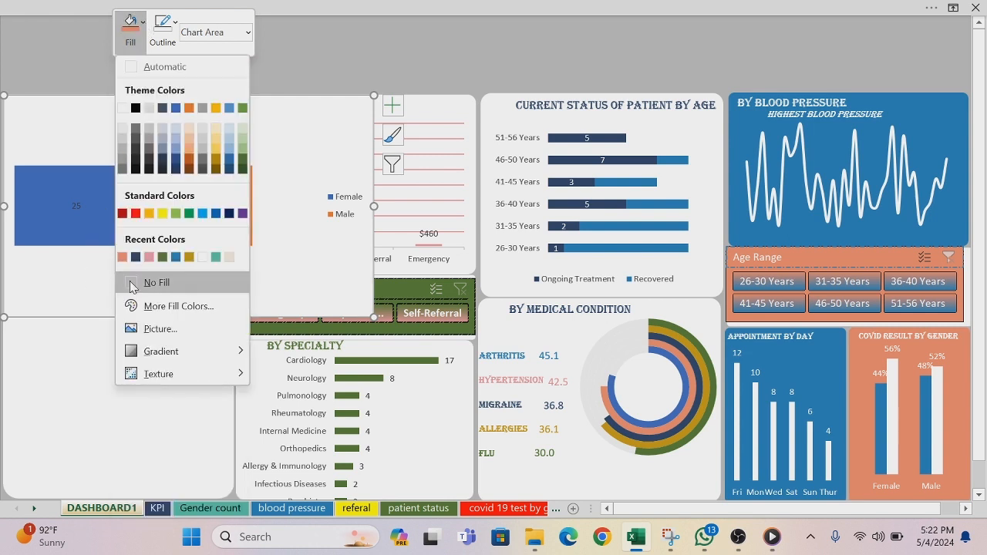
left_click(130, 283)
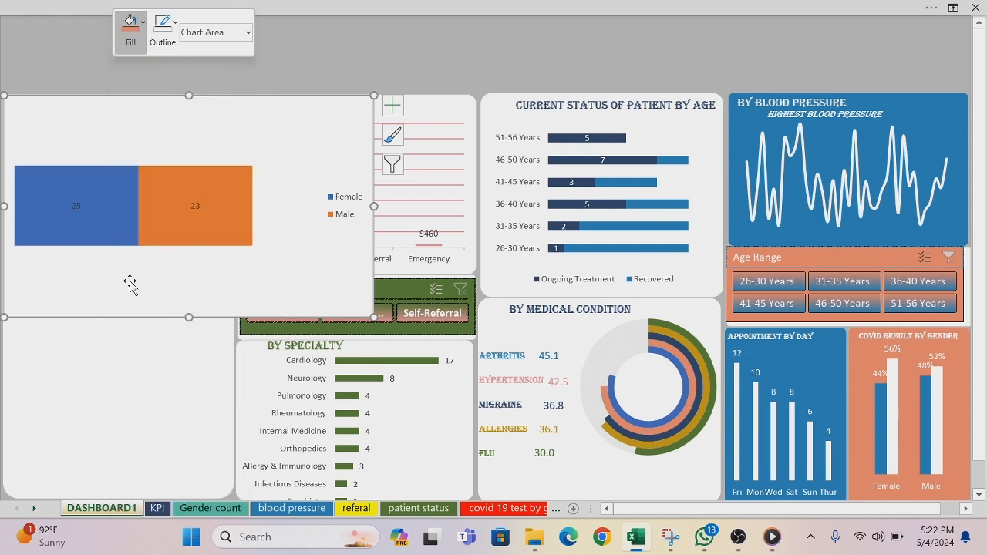
left_click(176, 28)
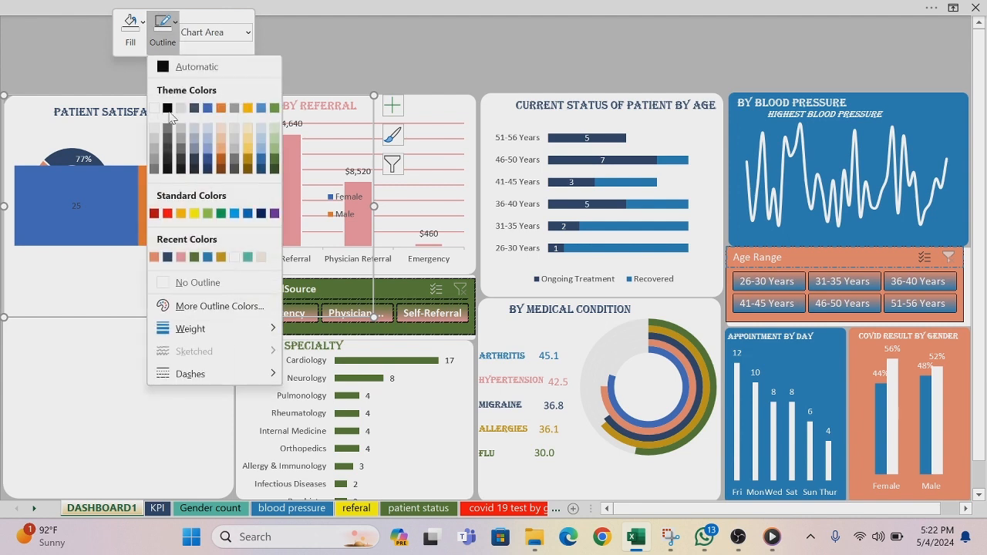
left_click(163, 285)
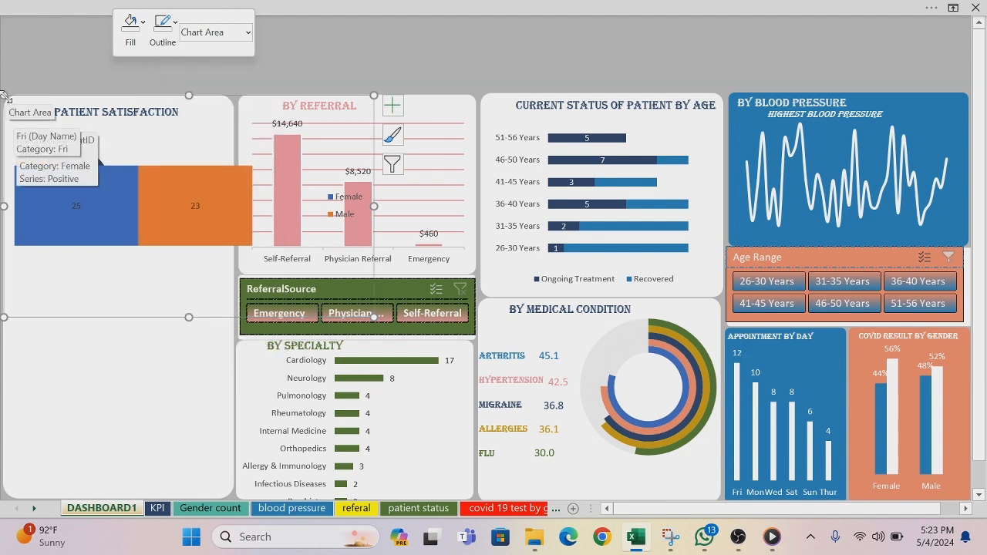
Step: Shrink the gender chart and place it below the satisfaction doughnut, spanning the width of the panel
left_click_drag(5, 96, 111, 157)
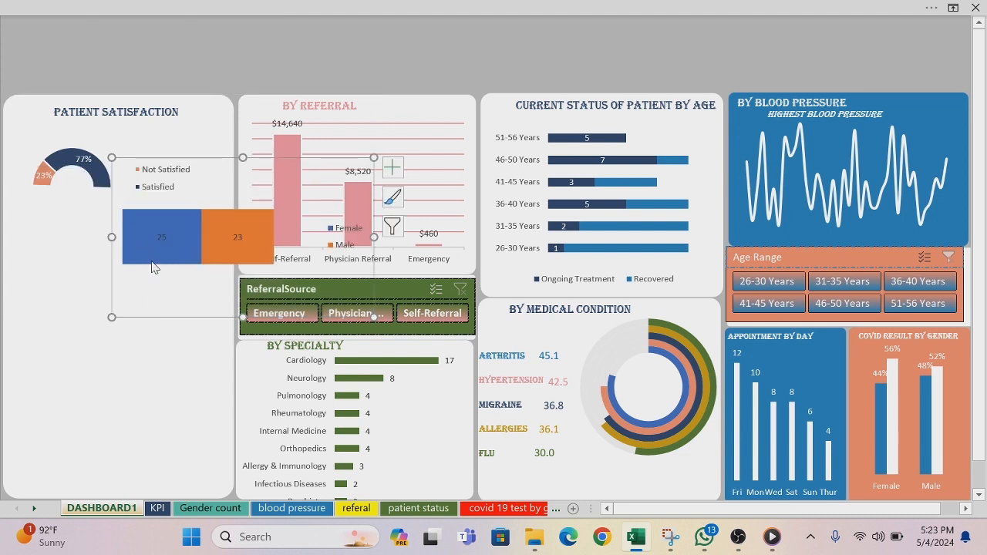
left_click_drag(172, 313, 56, 375)
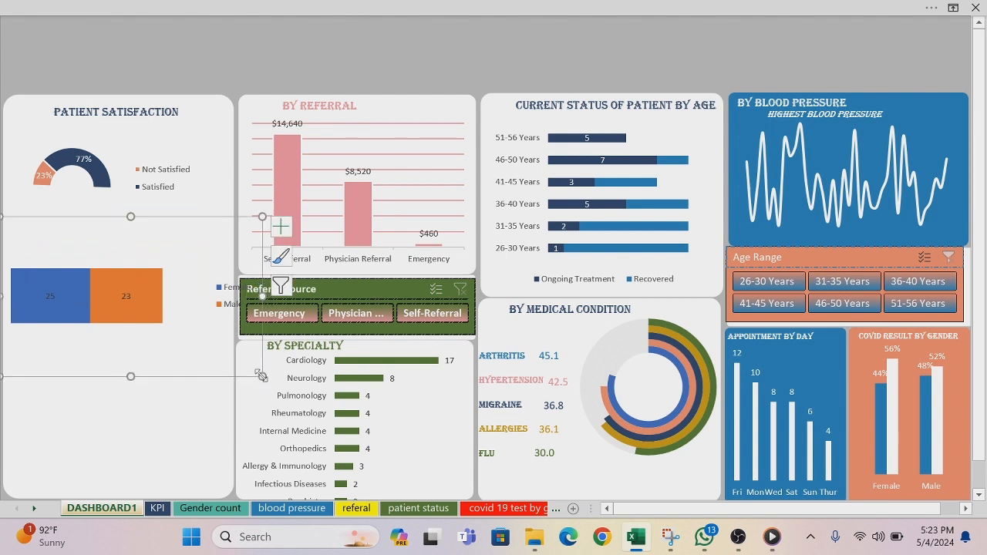
left_click_drag(258, 374, 200, 350)
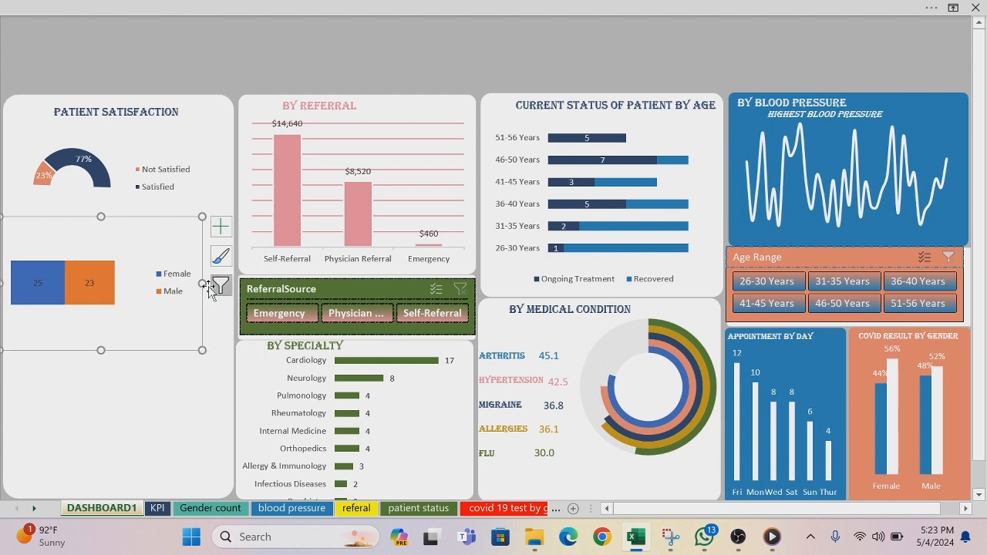
left_click_drag(202, 283, 232, 287)
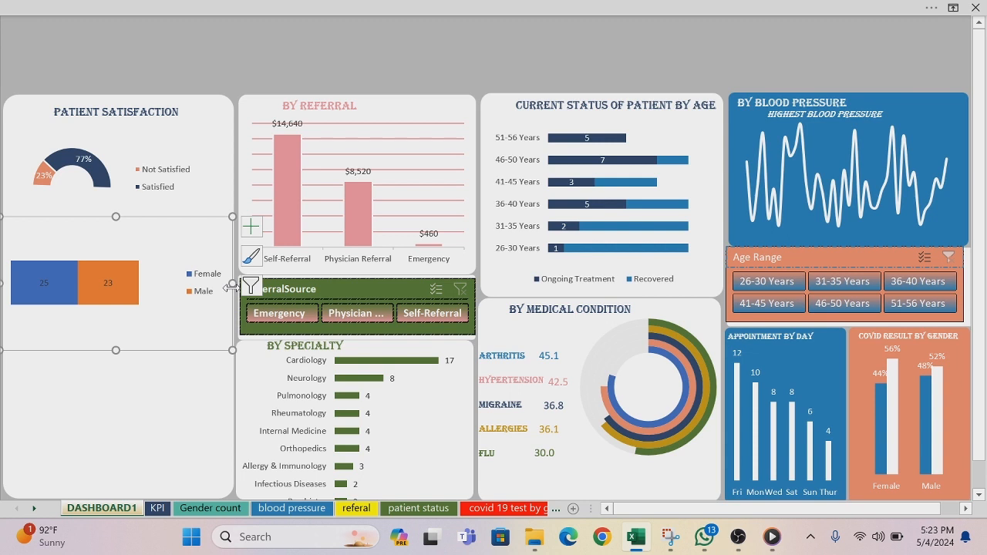
Step: Format the gender chart's data series with a 76% series overlap and a 125% gap width
left_click(124, 270)
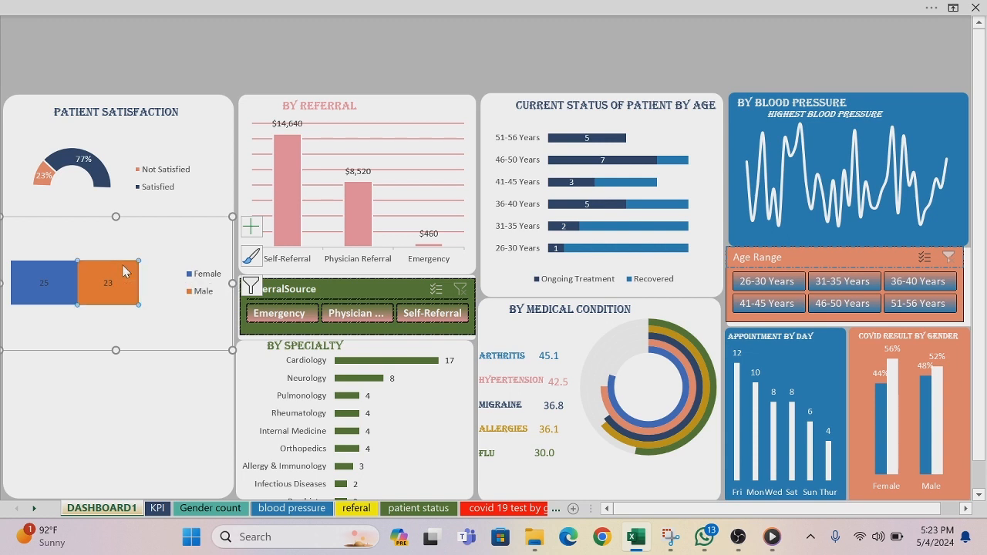
left_click(68, 268)
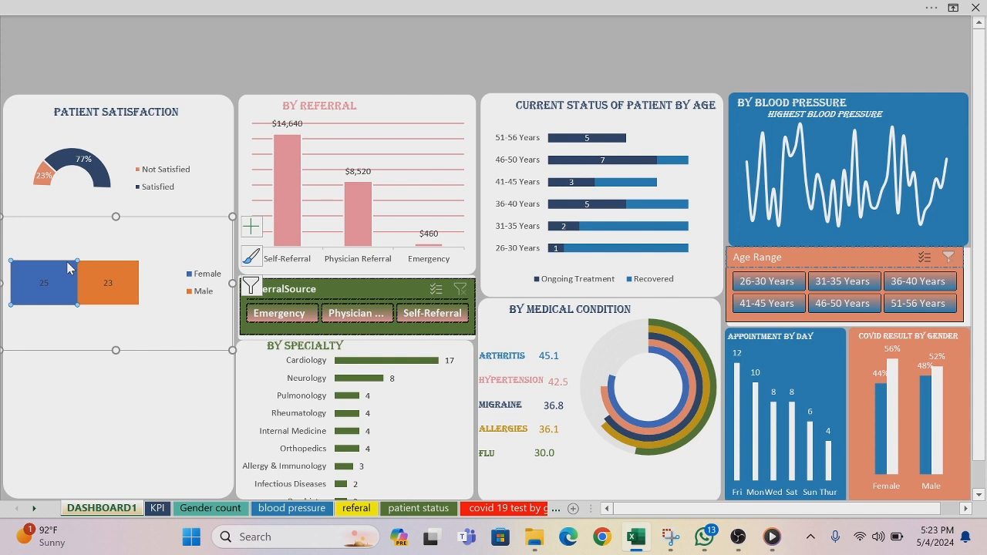
right_click(90, 304)
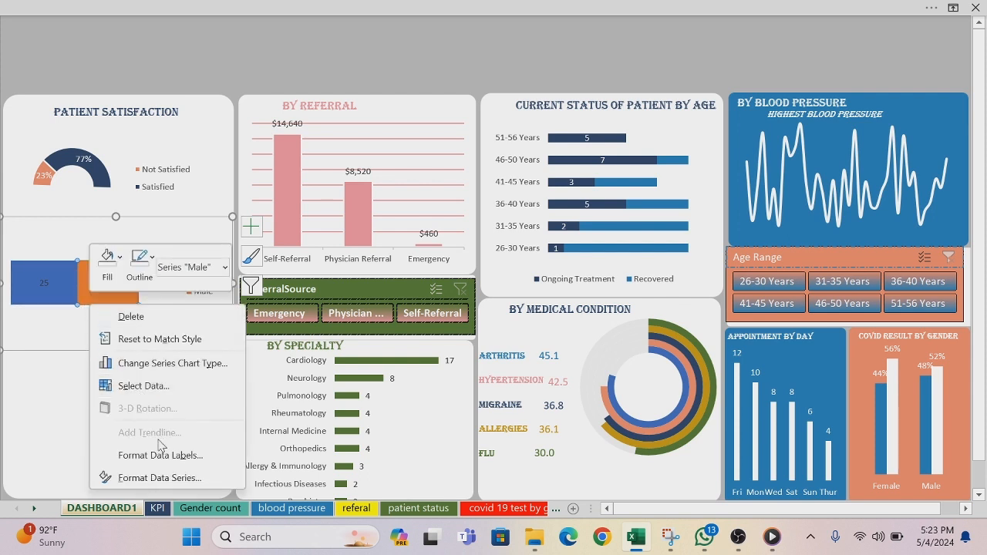
left_click(163, 477)
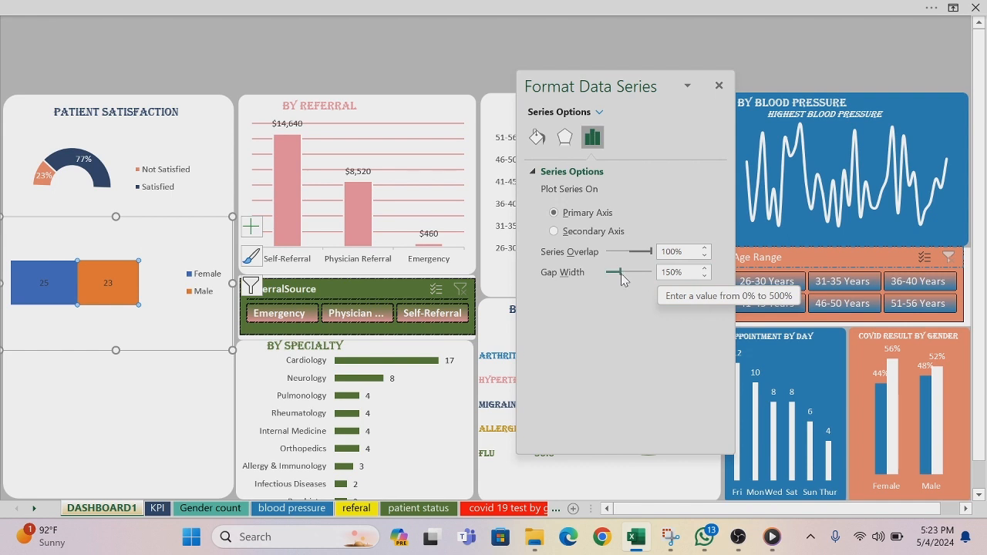
left_click_drag(621, 273, 638, 255)
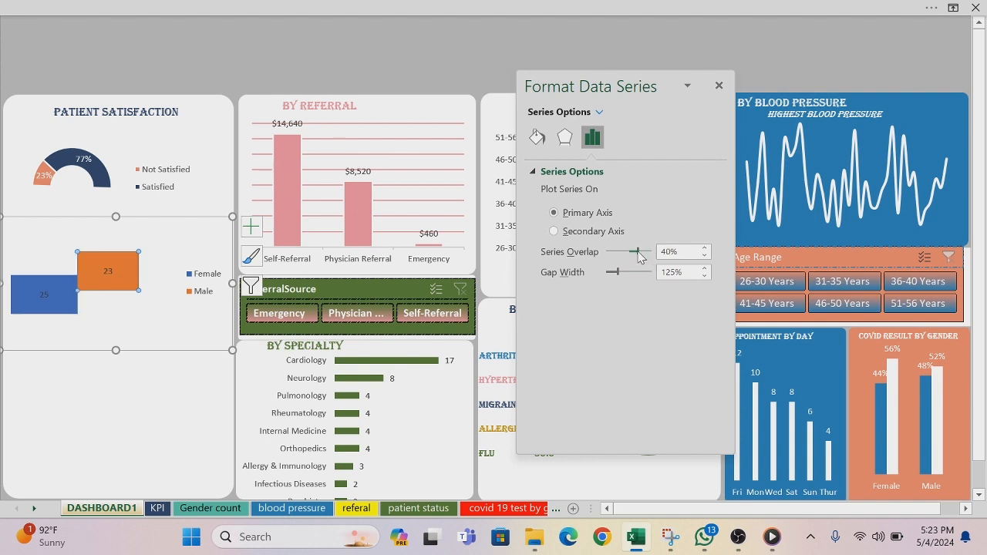
mouse_move(637, 256)
left_mouse_down()
mouse_move(649, 258)
mouse_move(618, 256)
mouse_move(632, 256)
left_mouse_up()
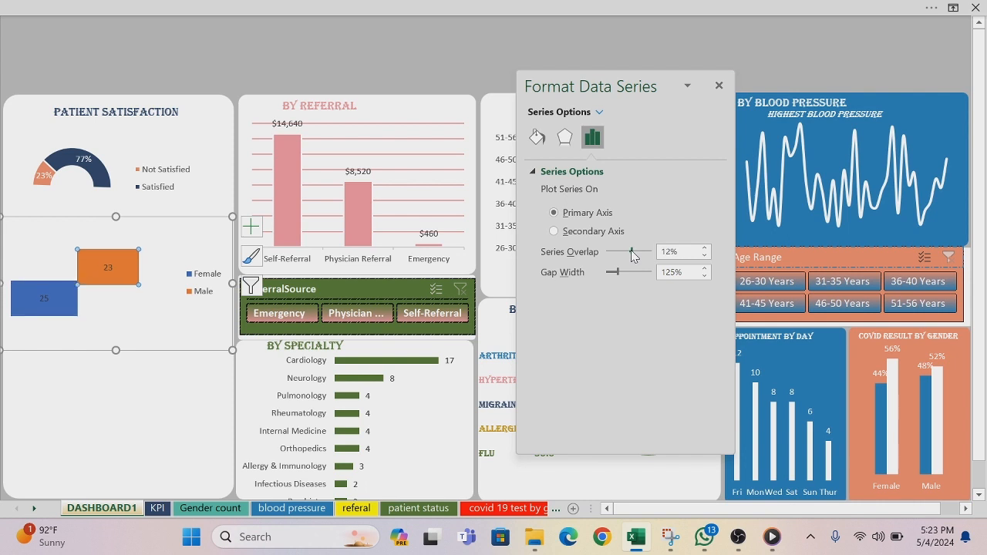
left_click_drag(632, 256, 646, 255)
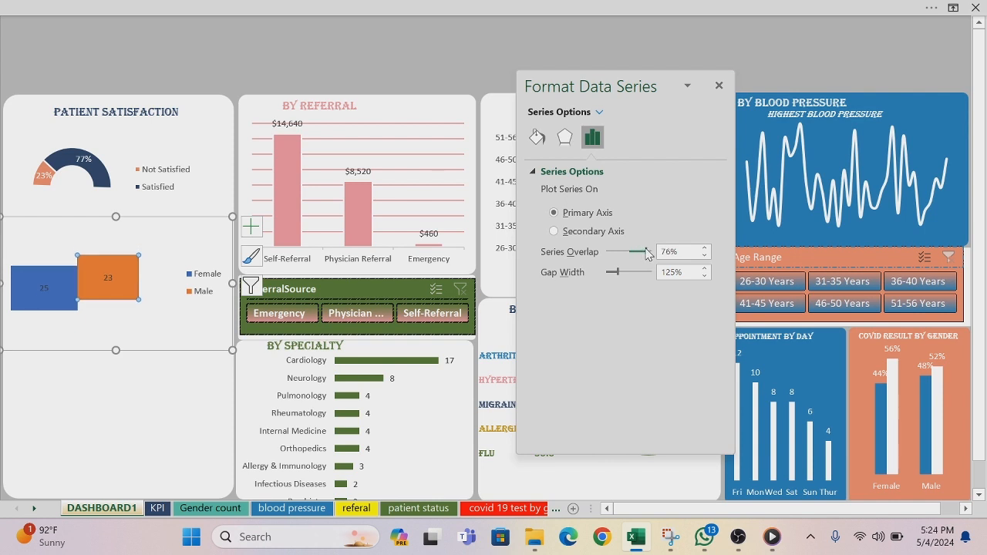
left_click(389, 51)
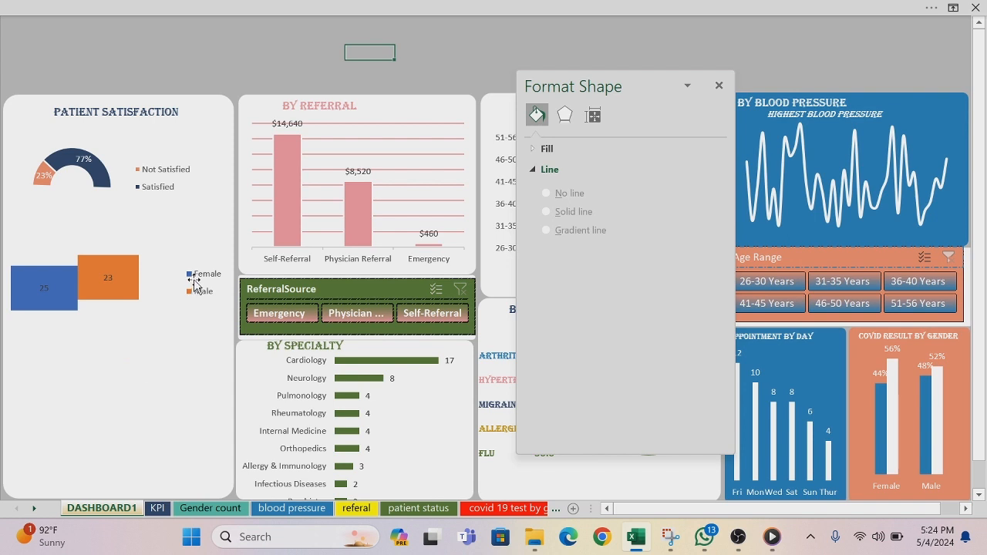
Step: Move the gender chart's legend to the bottom of the chart
left_click(199, 281)
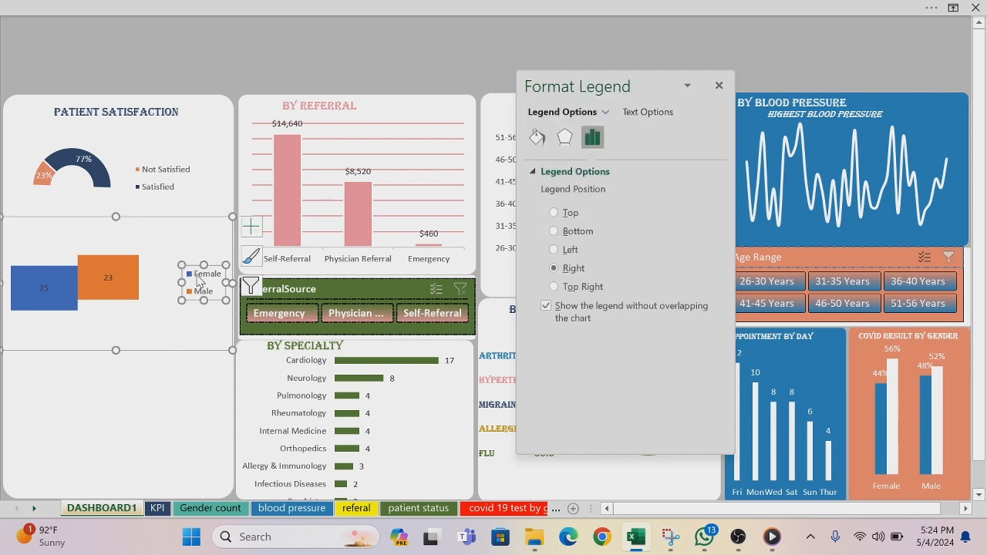
left_click(252, 226)
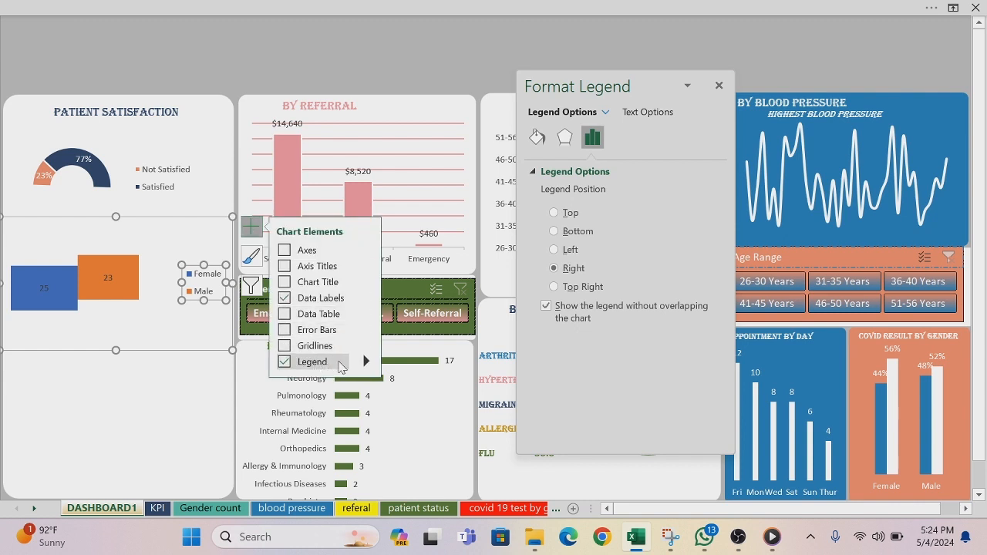
mouse_move(367, 364)
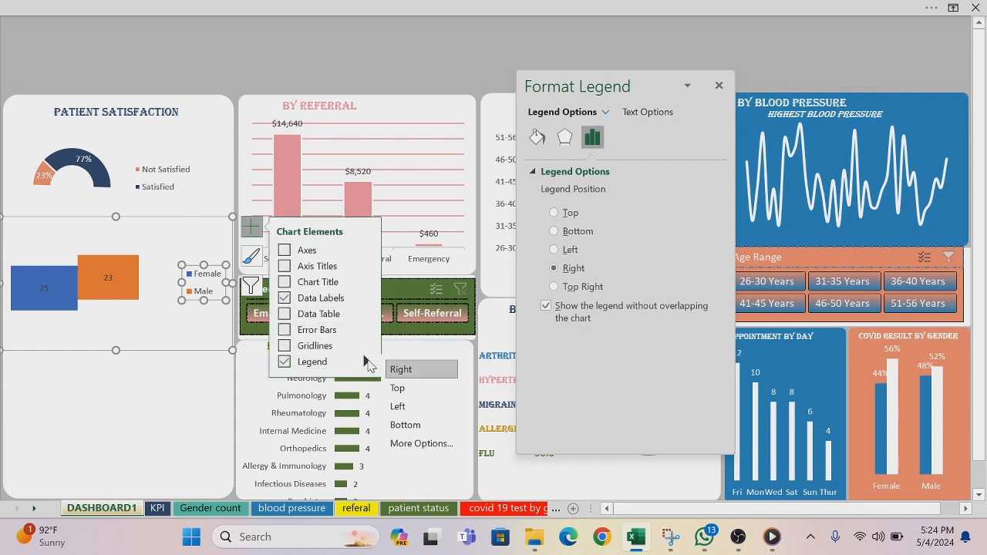
left_click(392, 425)
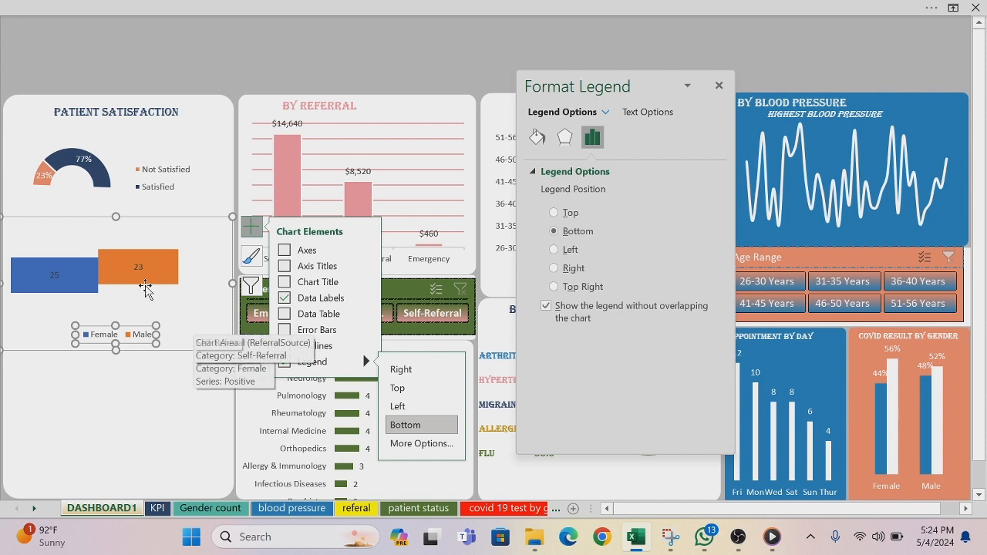
Step: Fill the Female bar of the gender chart with the standard dark blue colour
left_click(80, 280)
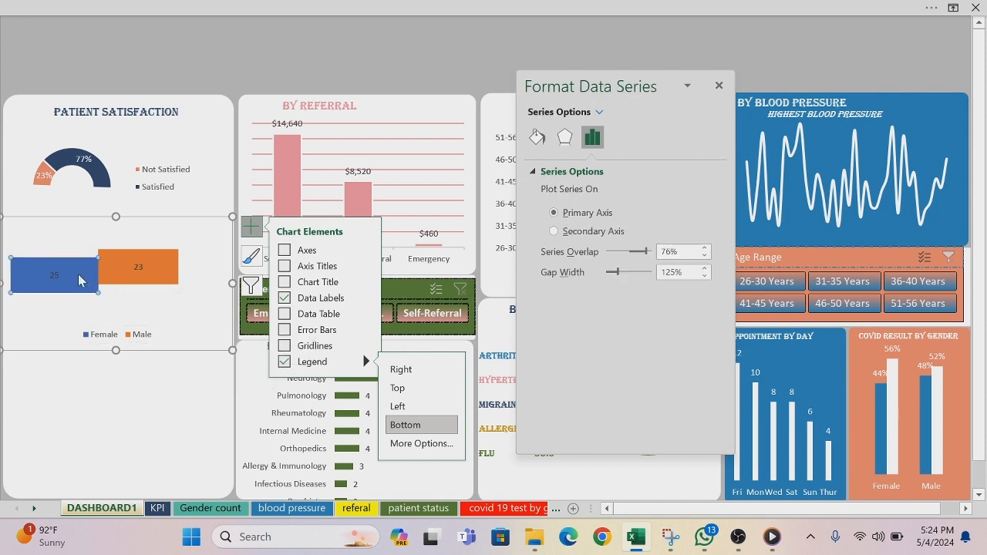
right_click(80, 281)
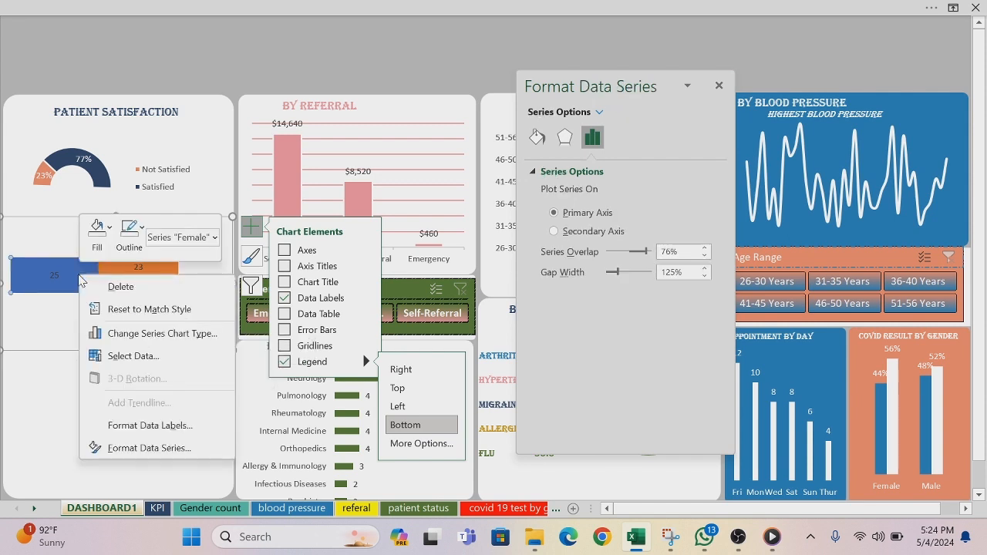
left_click(110, 233)
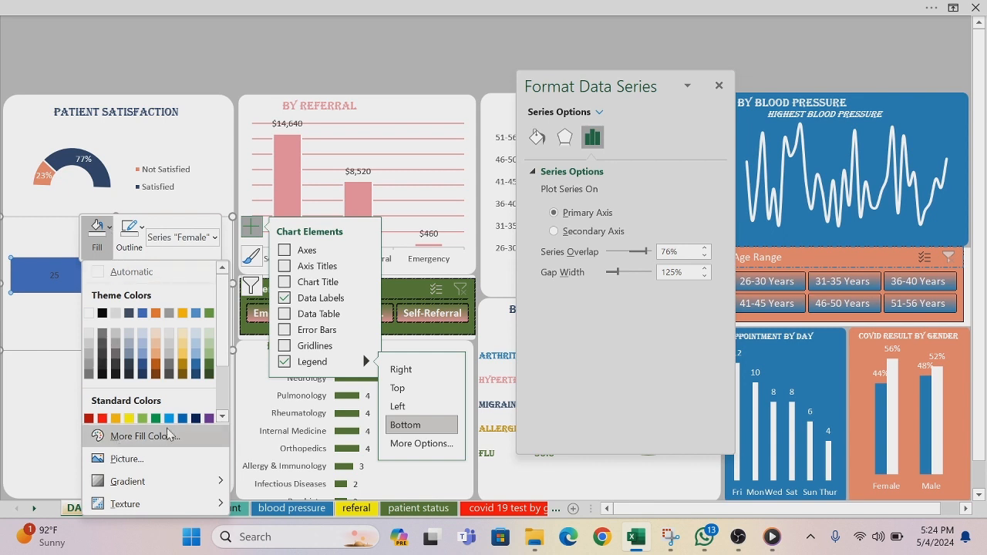
left_click(195, 419)
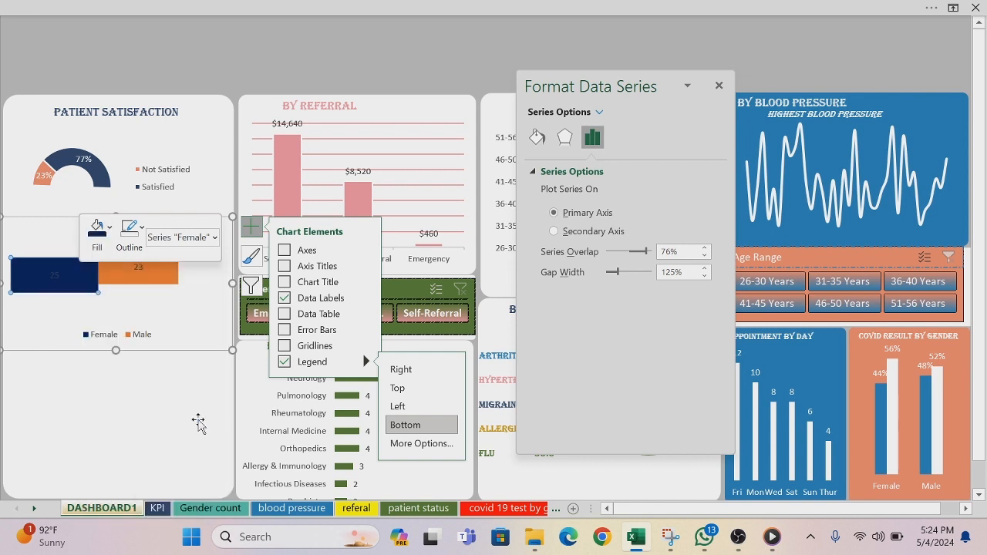
Step: Fill the Male bar of the gender chart with the recently used salmon-orange colour
left_click(159, 277)
right_click(160, 277)
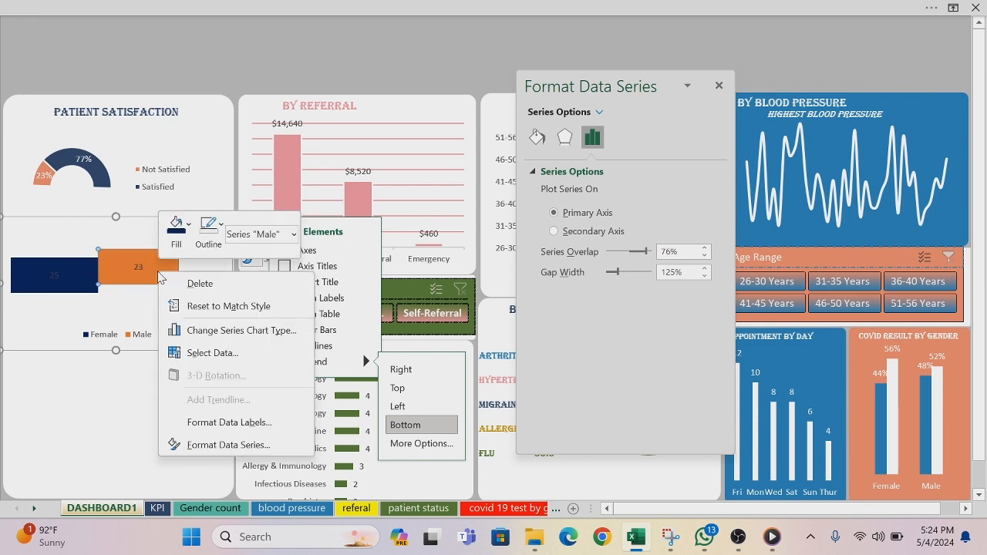
left_click(189, 227)
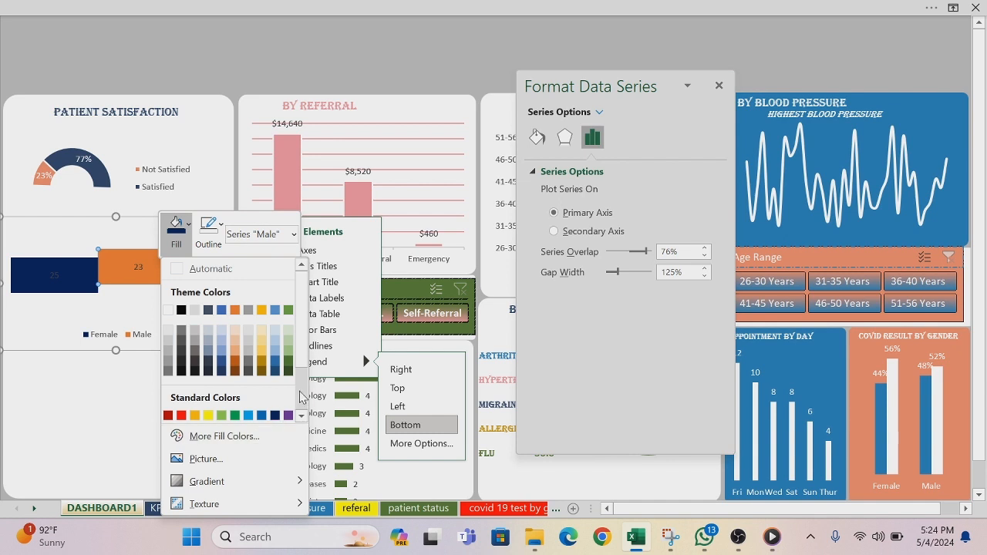
scroll(306, 362, "down", 2)
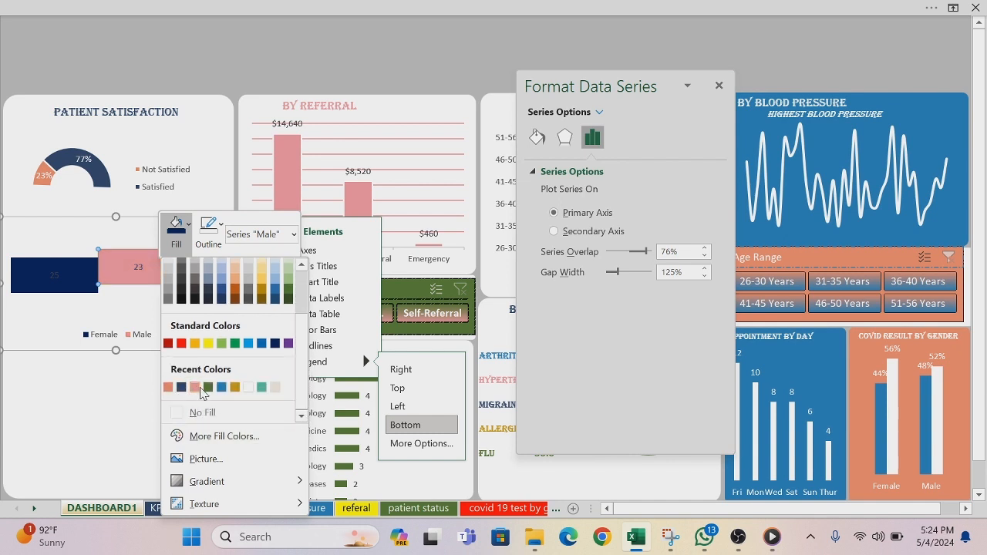
left_click(168, 386)
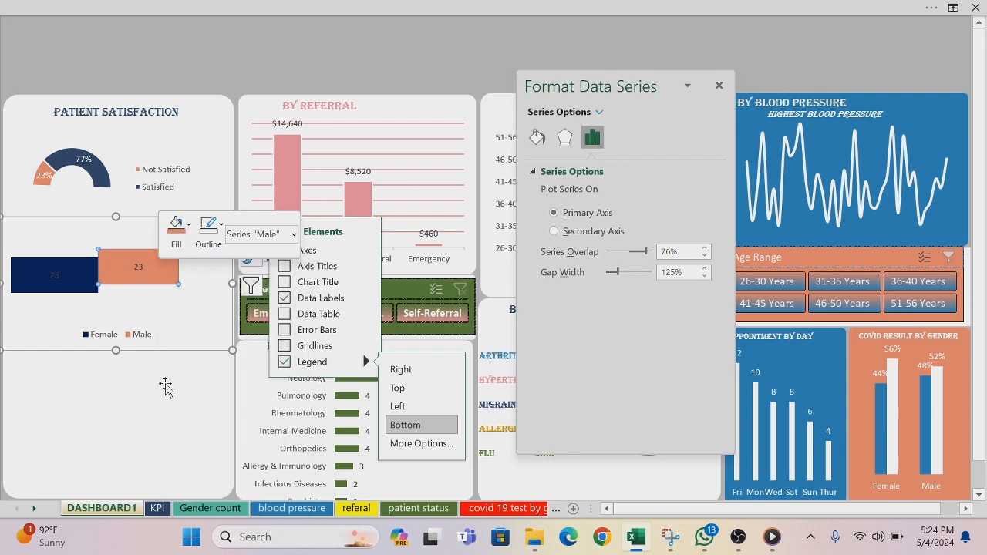
Step: Change the font colour of the Female bar's data label to white
left_click(54, 274)
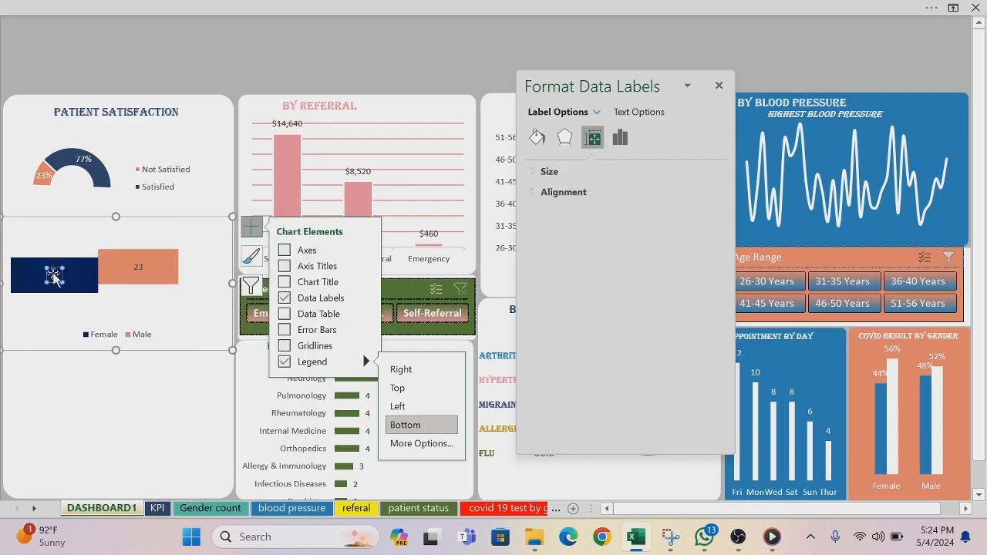
right_click(53, 276)
left_click(91, 333)
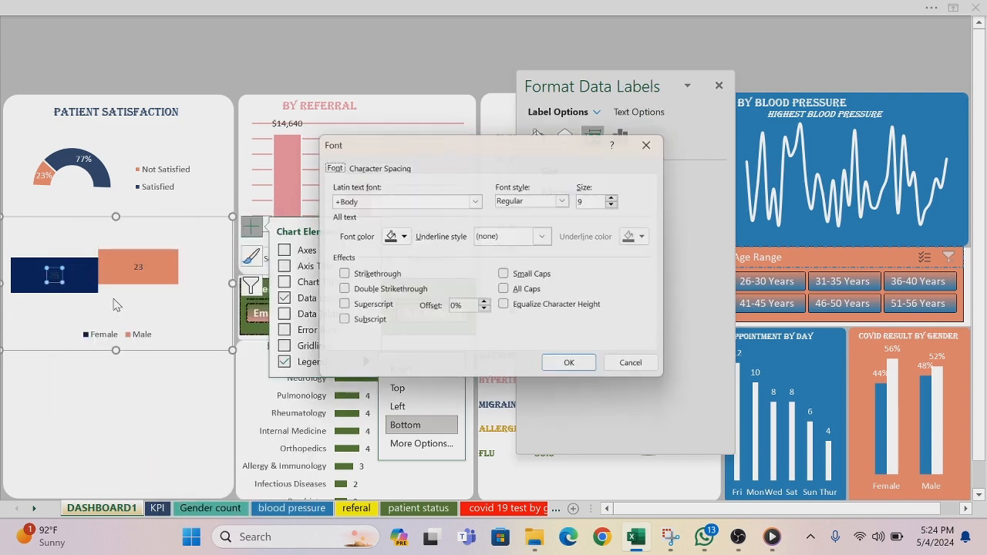
left_click(402, 237)
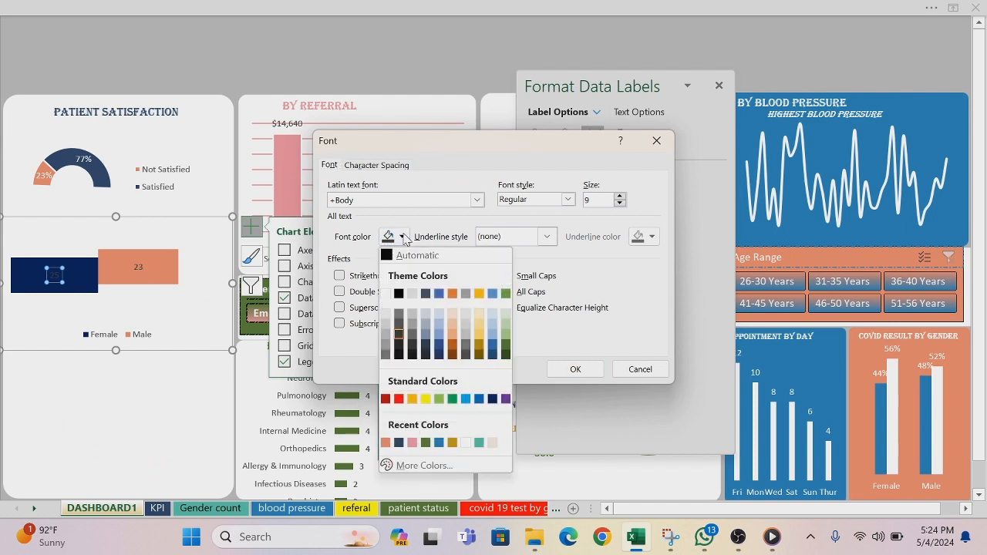
left_click(384, 293)
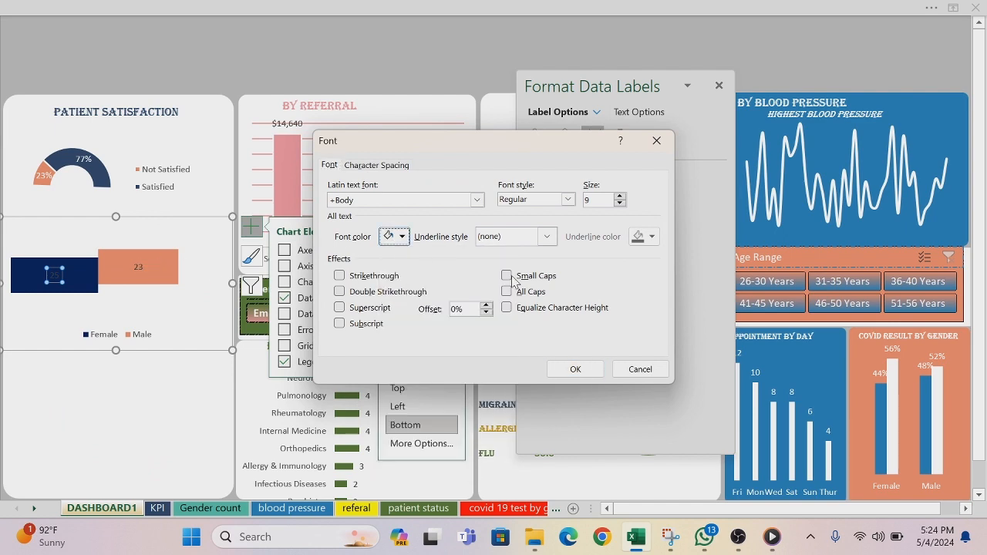
left_click(578, 369)
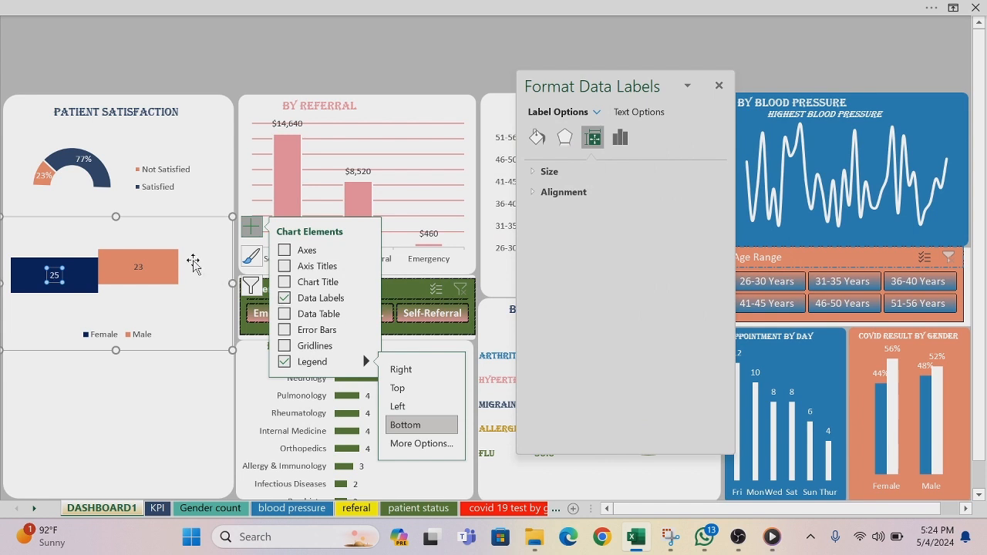
Step: Change the font colour of the Male bar's data label to white
left_click(138, 264)
right_click(138, 264)
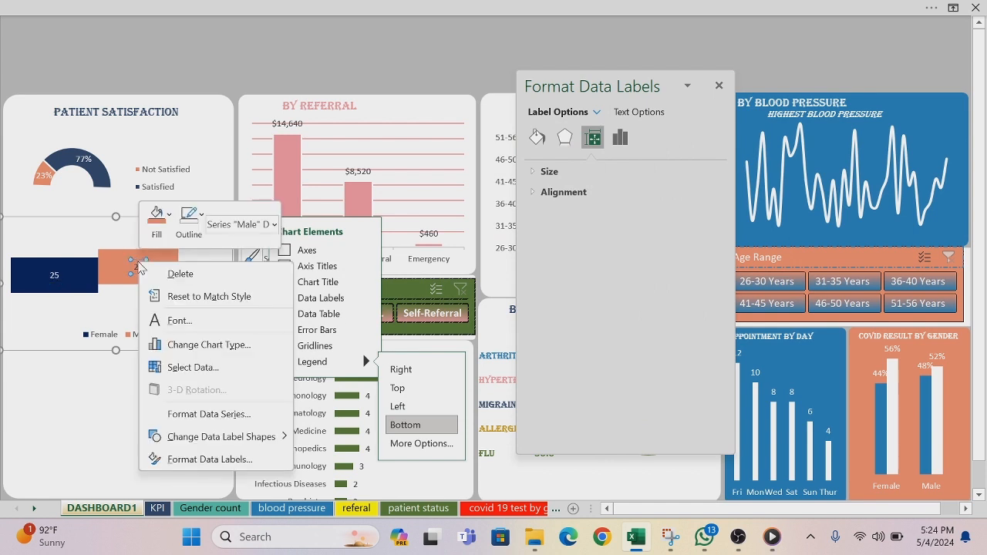
left_click(193, 320)
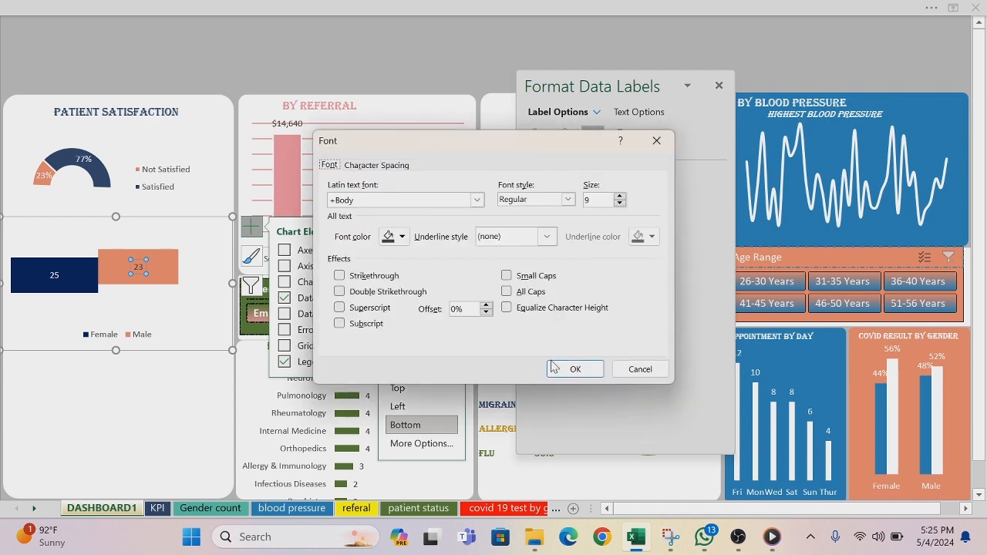
left_click(400, 238)
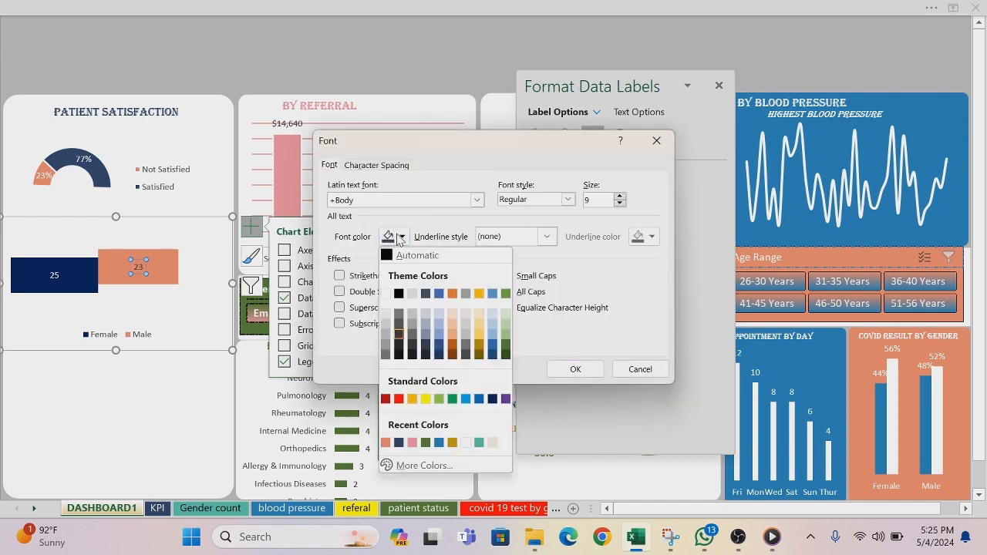
left_click(385, 294)
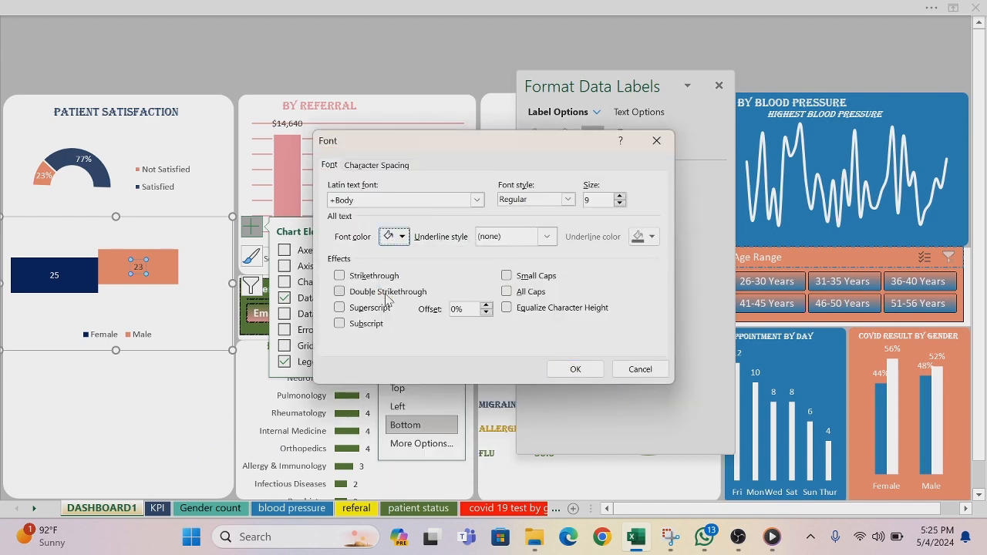
left_click(555, 372)
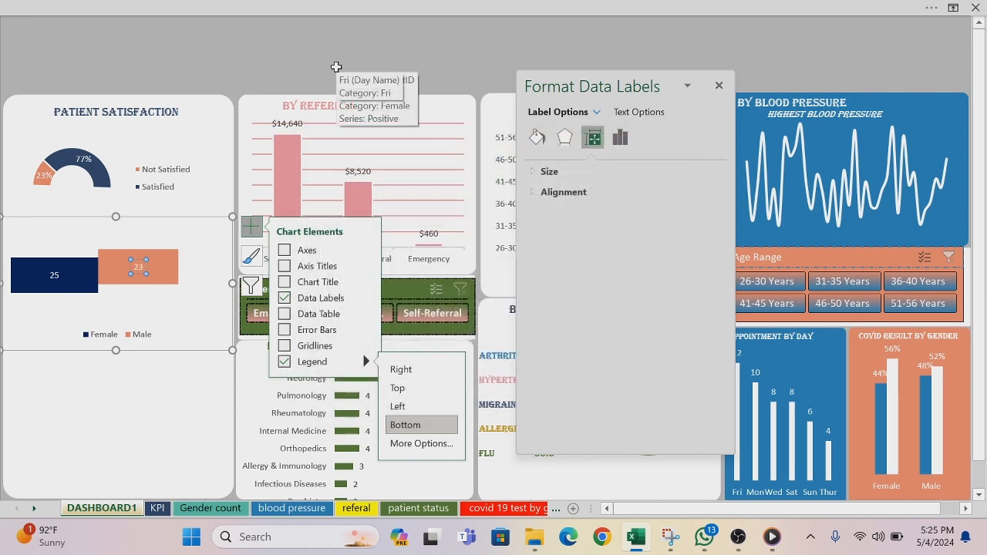
Step: Duplicate the PATIENT SATISFACTION title, place the copy above the gender bars, and shift the gender chart slightly down
left_click(154, 114)
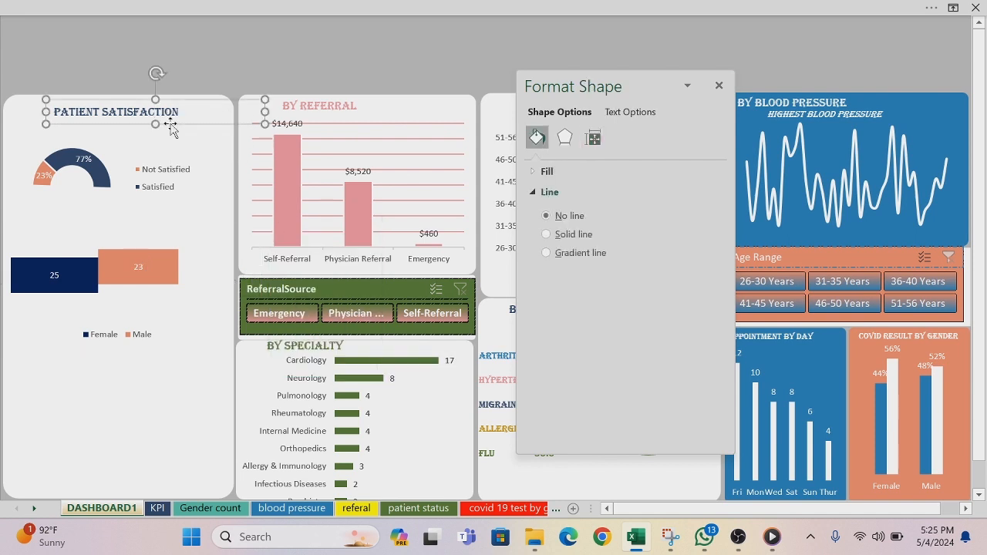
key("ctrl+d")
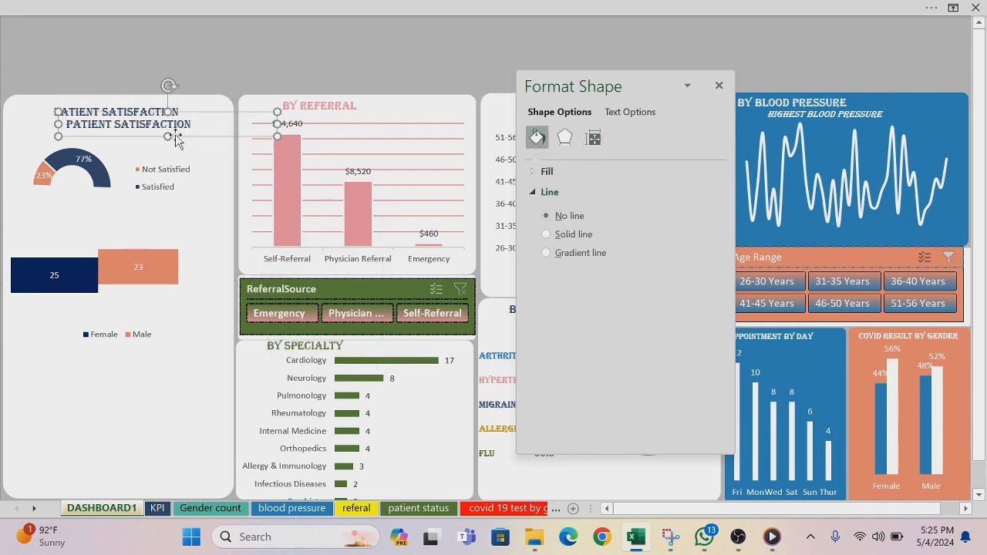
left_click_drag(176, 136, 146, 240)
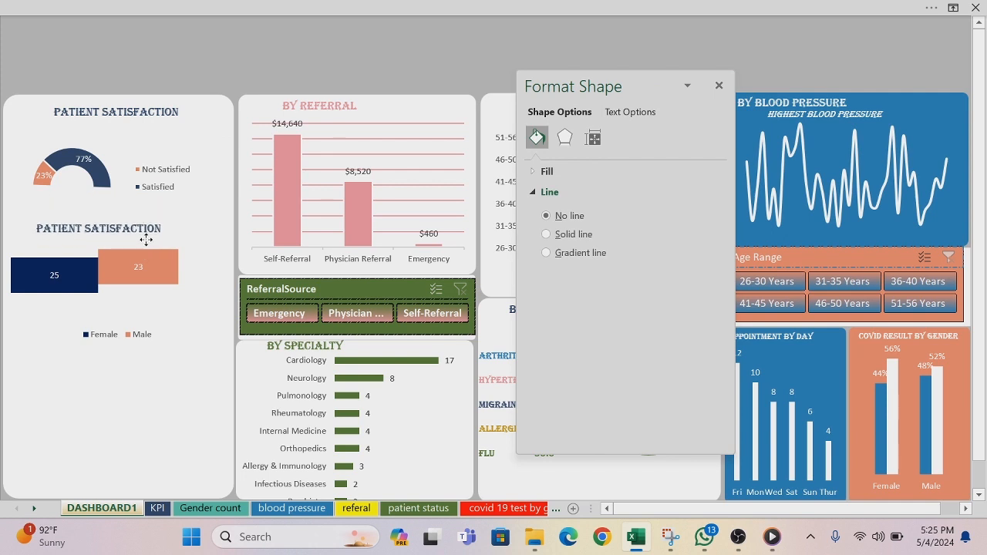
left_click(210, 270)
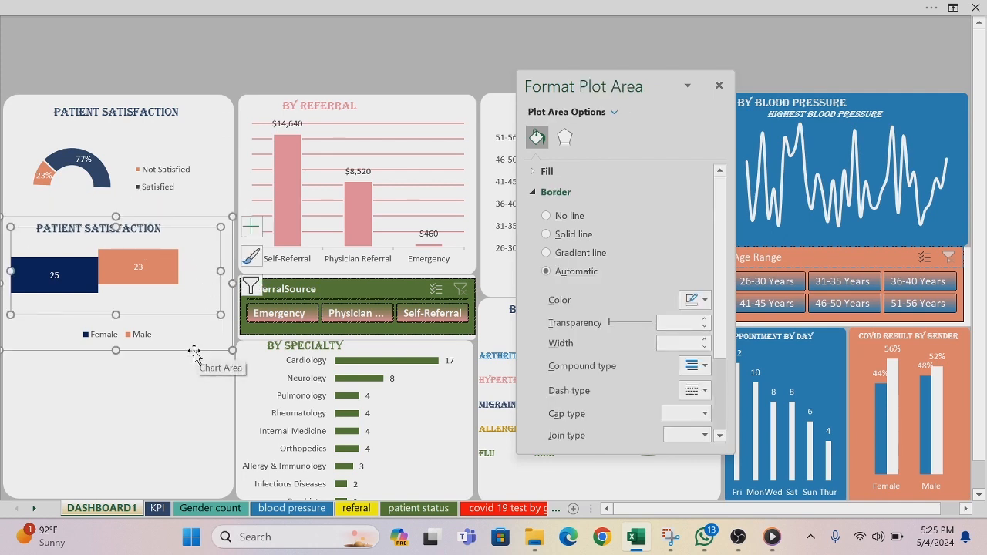
left_click_drag(195, 350, 187, 365)
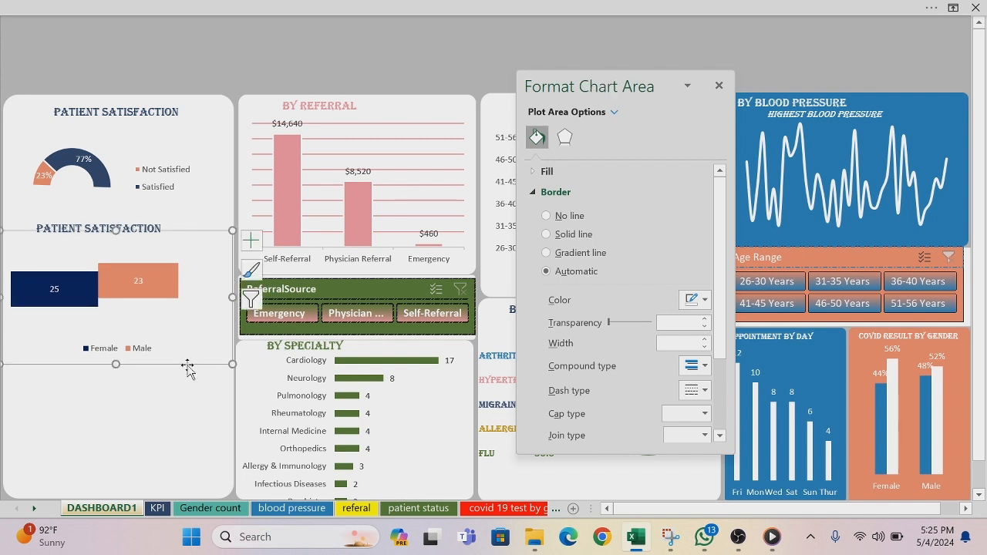
Step: Nudge the duplicated title slightly down and change its text to BY GENDER
left_click(137, 229)
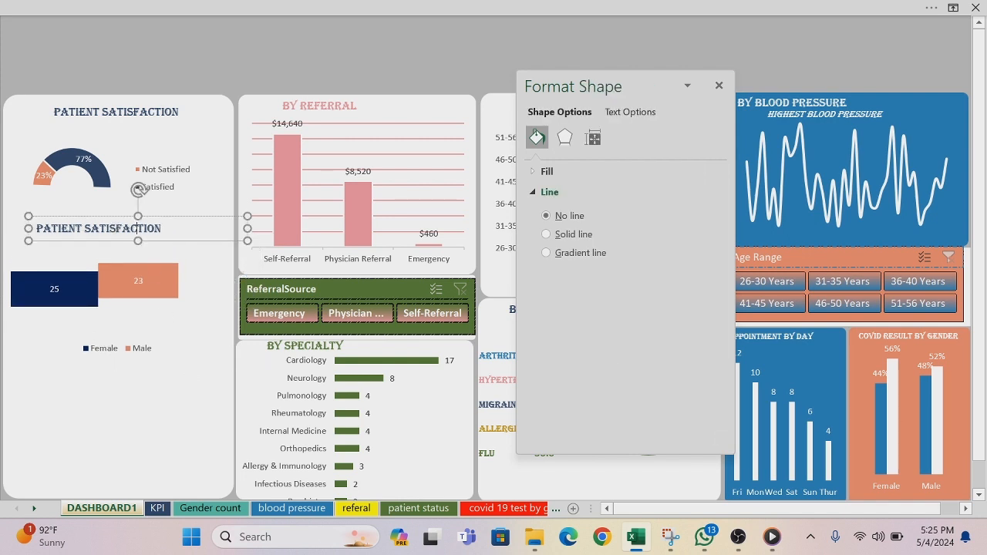
left_click_drag(151, 244, 149, 251)
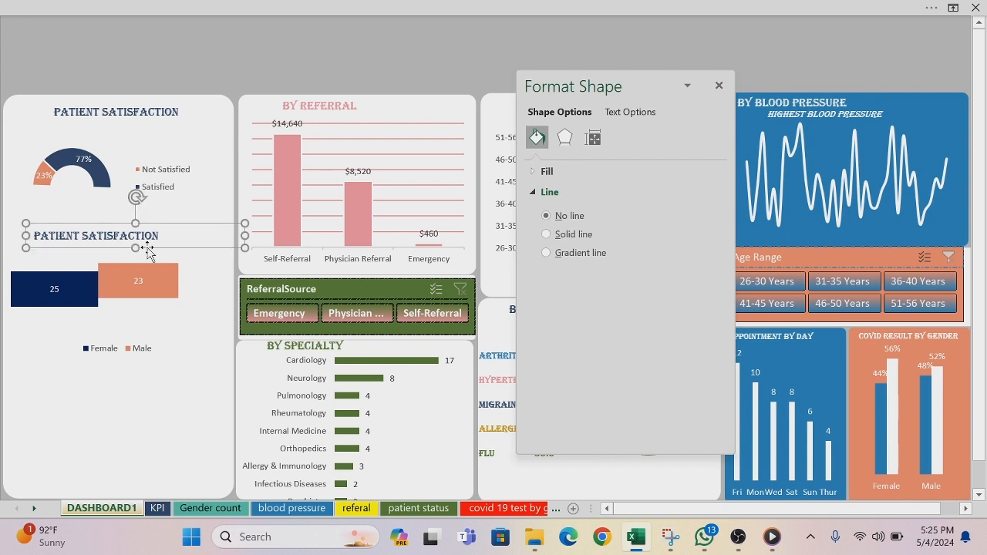
left_click(159, 236)
key("BackSpace")
key("BackSpace")
key("BackSpace")
key("BackSpace")
key("BackSpace")
key("BackSpace")
key("BackSpace")
key("BackSpace")
key("BackSpace")
key("BackSpace")
key("BackSpace")
key("BackSpace")
key("BackSpace")
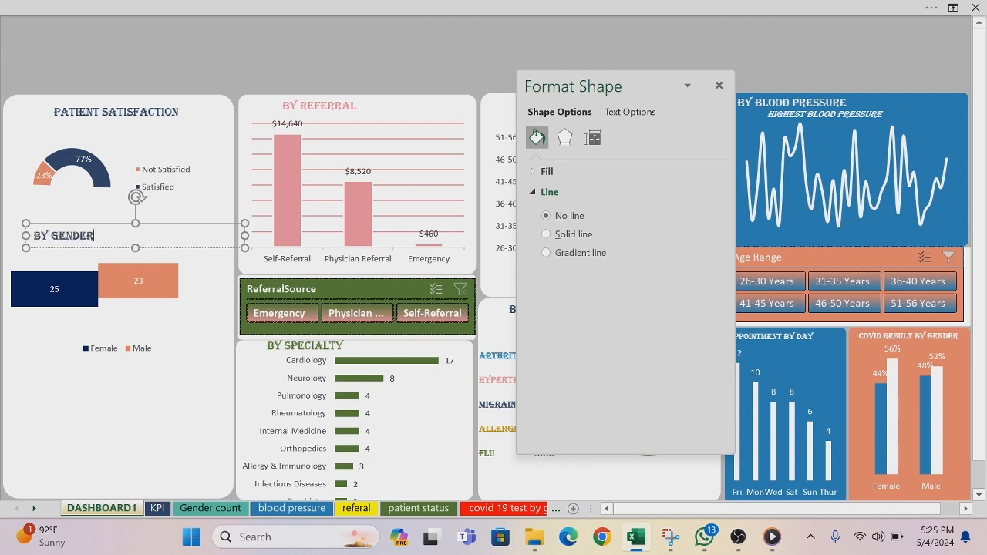
left_click(148, 37)
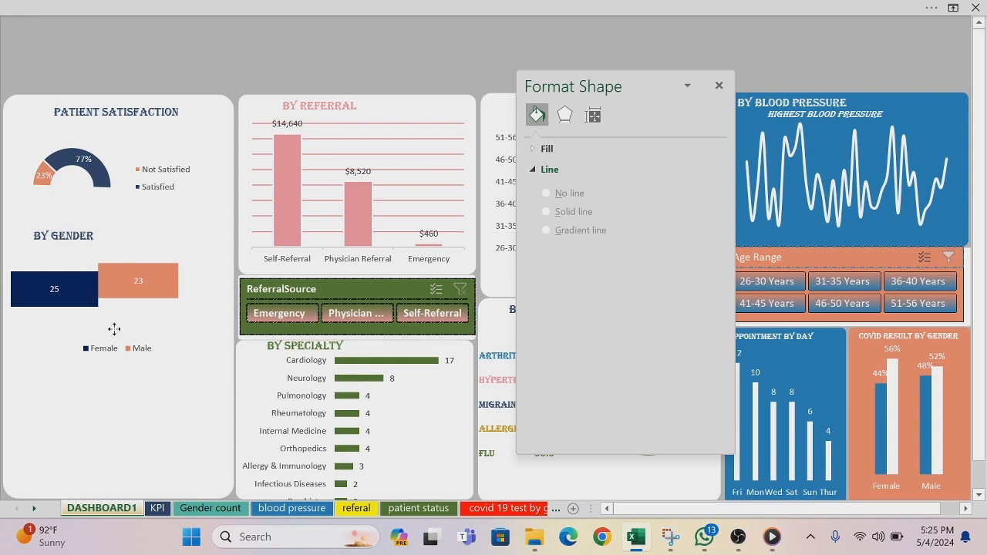
Step: Move the gender chart up so its bars sit closer beneath the BY GENDER title
left_click(114, 329)
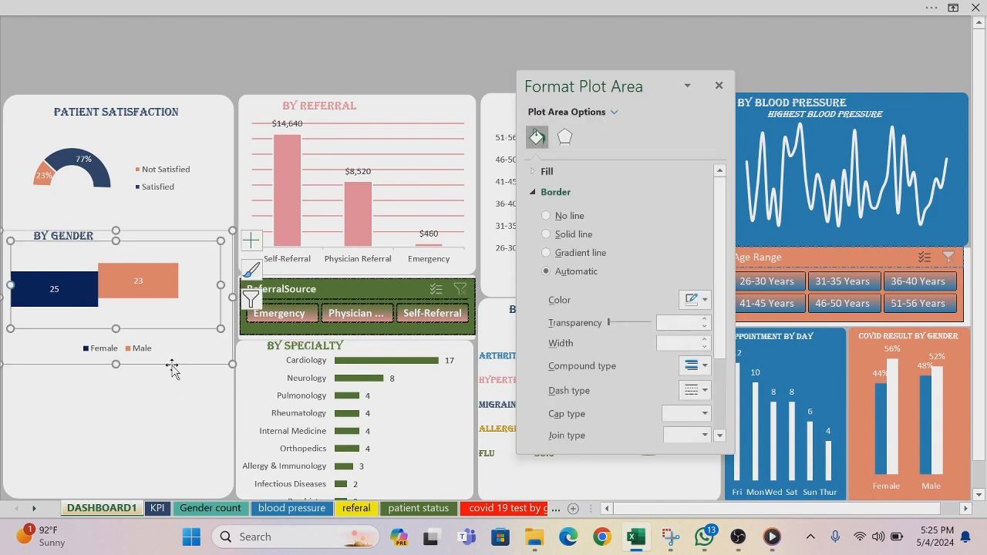
left_click_drag(171, 365, 171, 351)
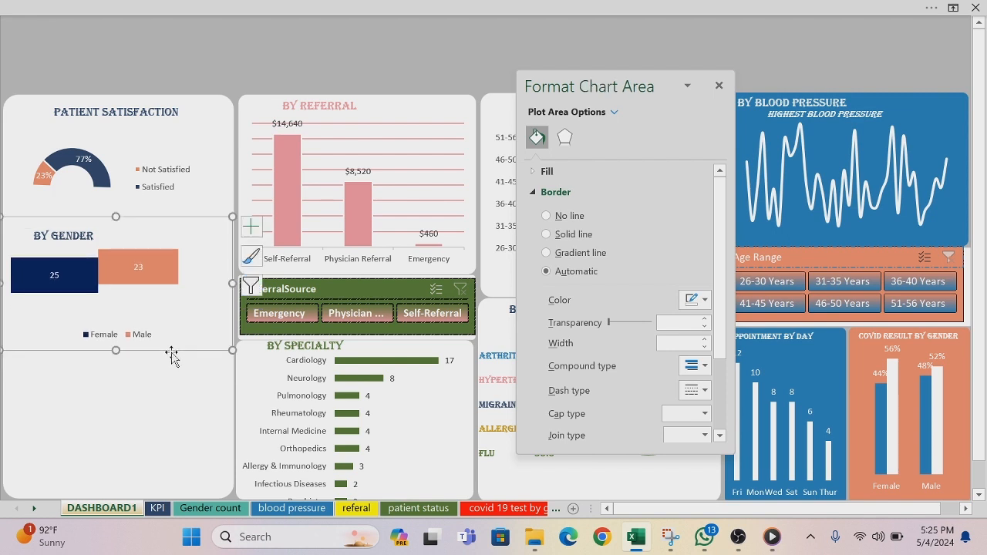
left_click(149, 53)
left_click(149, 56)
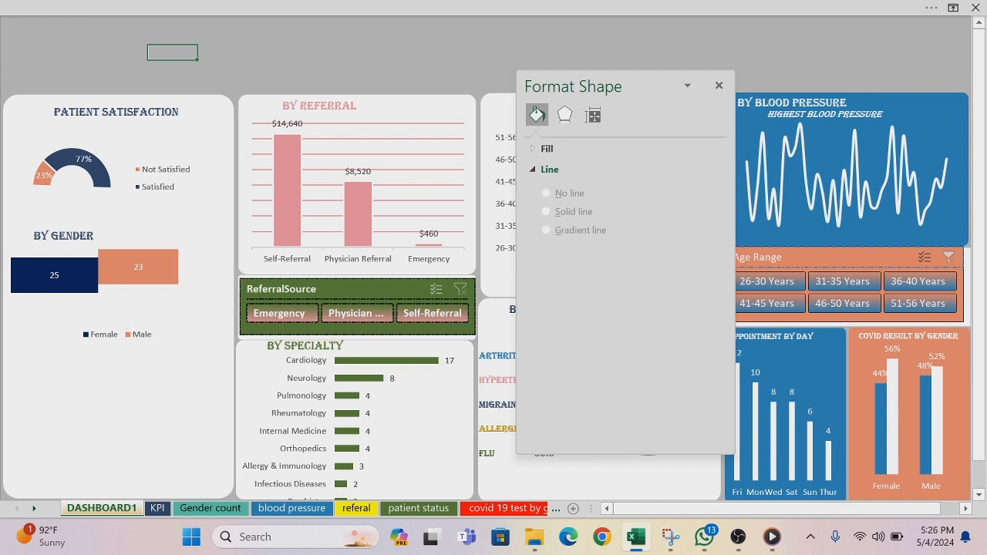
Step: Narrow the PATIENT SATISFACTION title's text box so that it ends inside its own panel
left_click(120, 120)
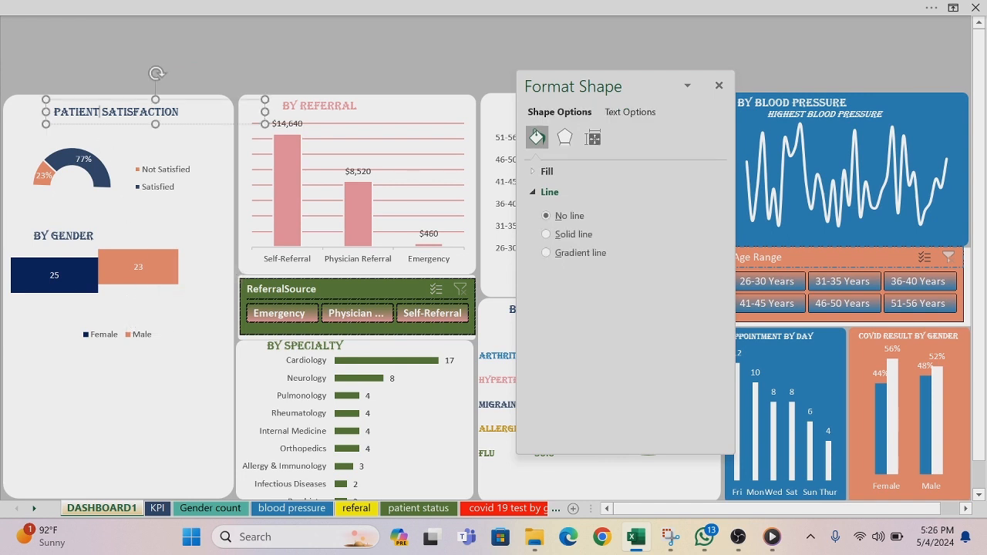
left_click_drag(265, 113, 197, 112)
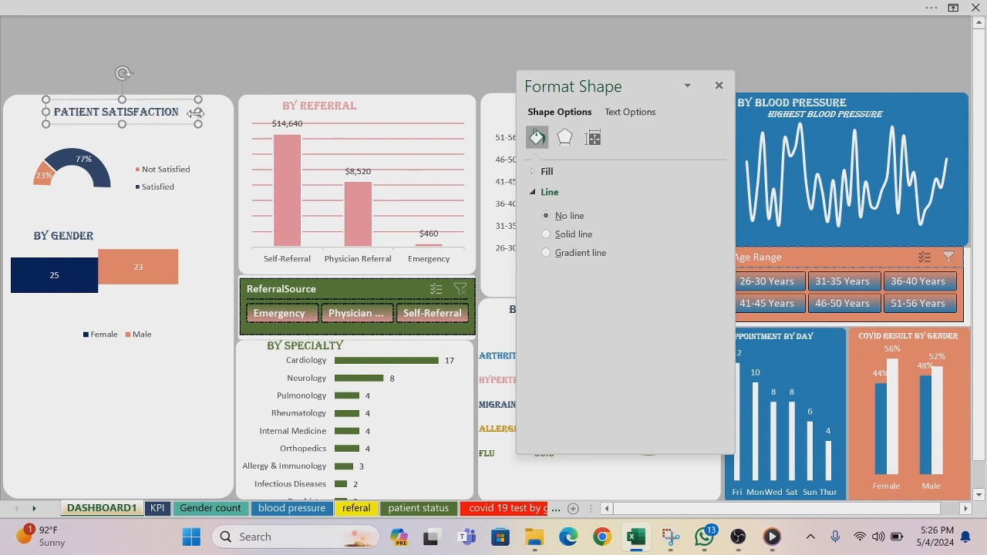
Step: Try a shorter patient satisfaction chart, undo that, and widen the chart on both sides to span its panel
left_click(84, 158)
left_click_drag(106, 259, 100, 215)
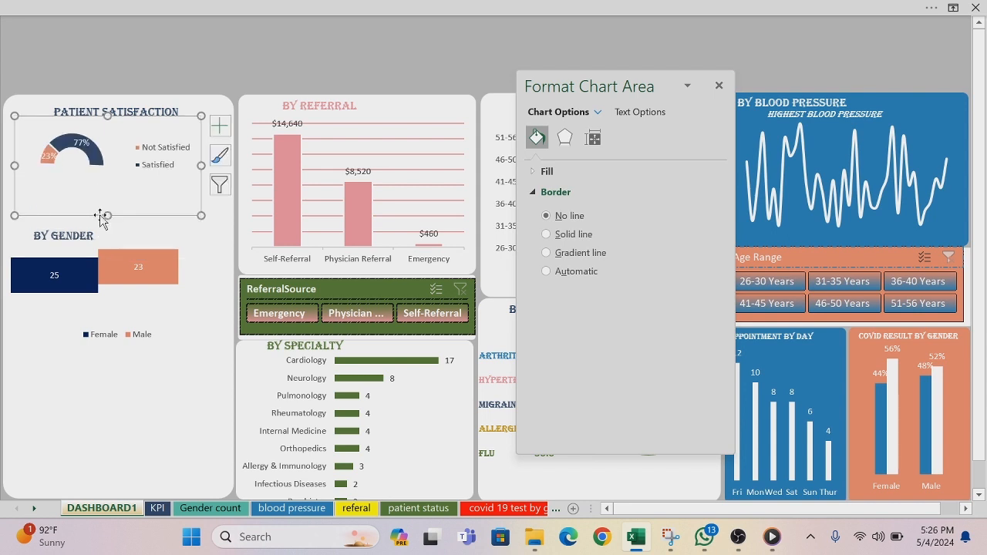
key("ctrl+z")
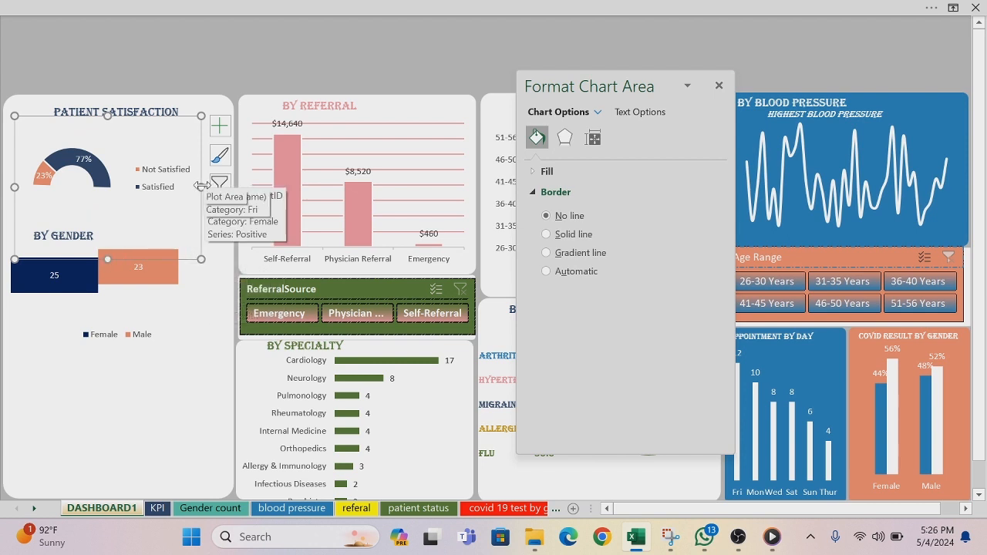
left_click_drag(201, 187, 223, 182)
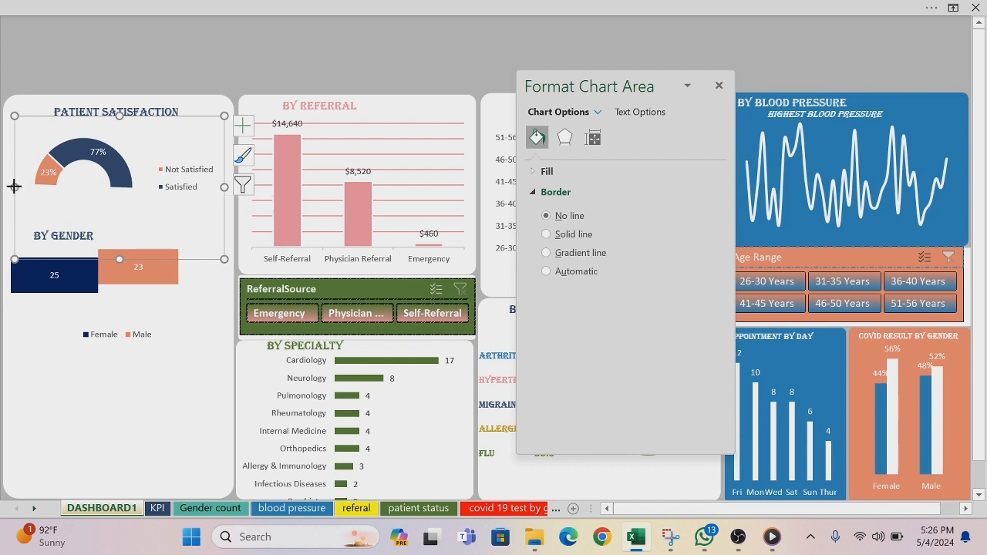
left_click_drag(15, 187, 6, 187)
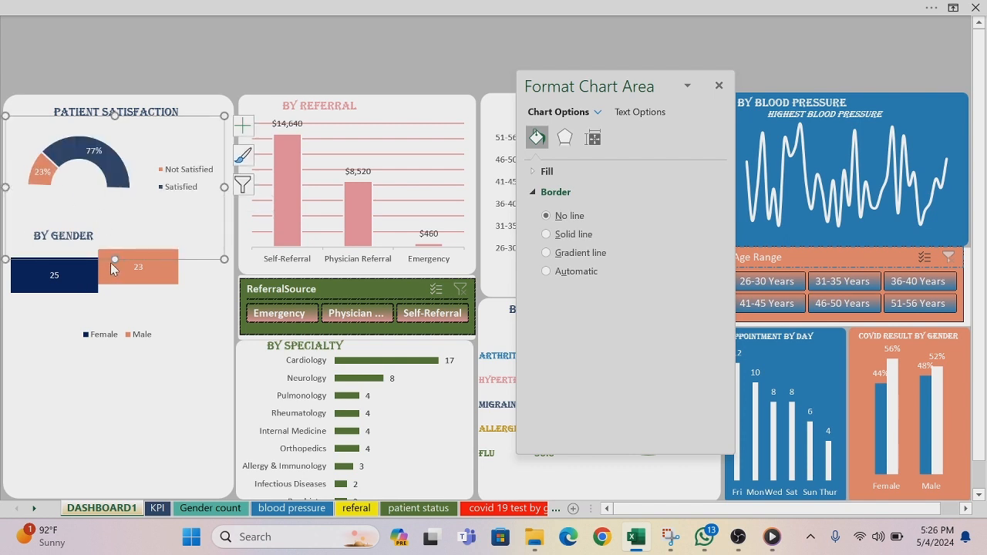
mouse_move(116, 259)
left_mouse_down()
mouse_move(115, 228)
mouse_move(115, 259)
left_mouse_up()
left_click(192, 49)
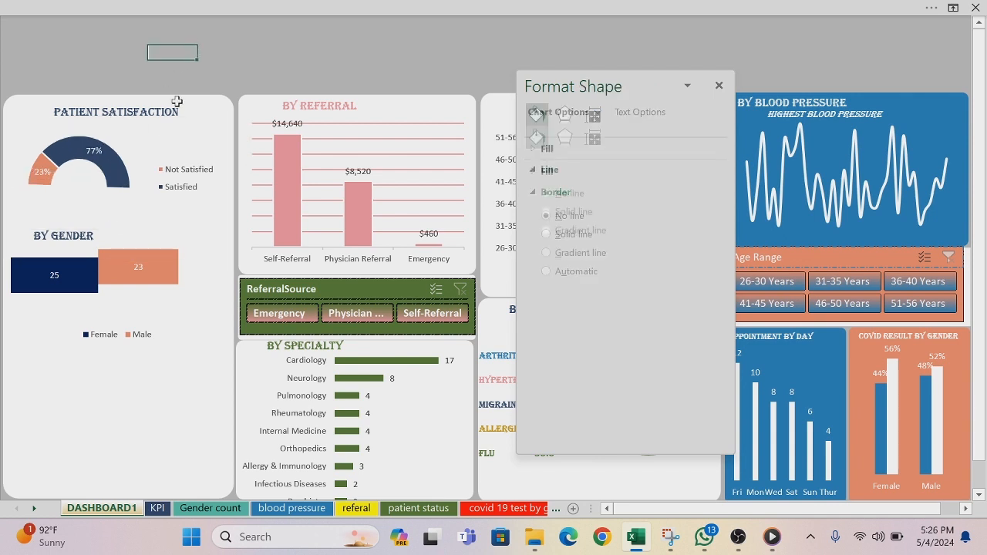
Step: Reduce the height of the gender chart from its lower edge so it takes less room in the panel
left_click(123, 297)
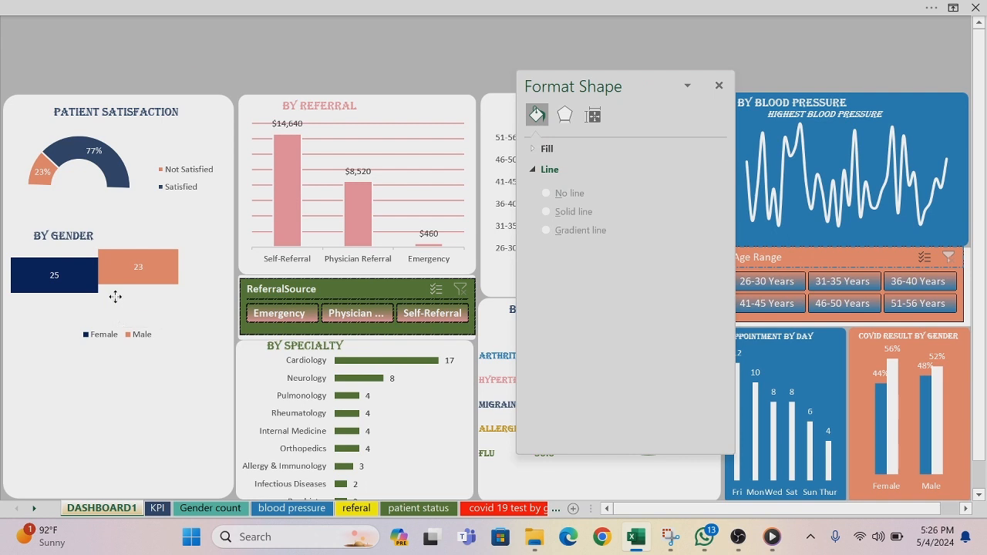
left_click(199, 331)
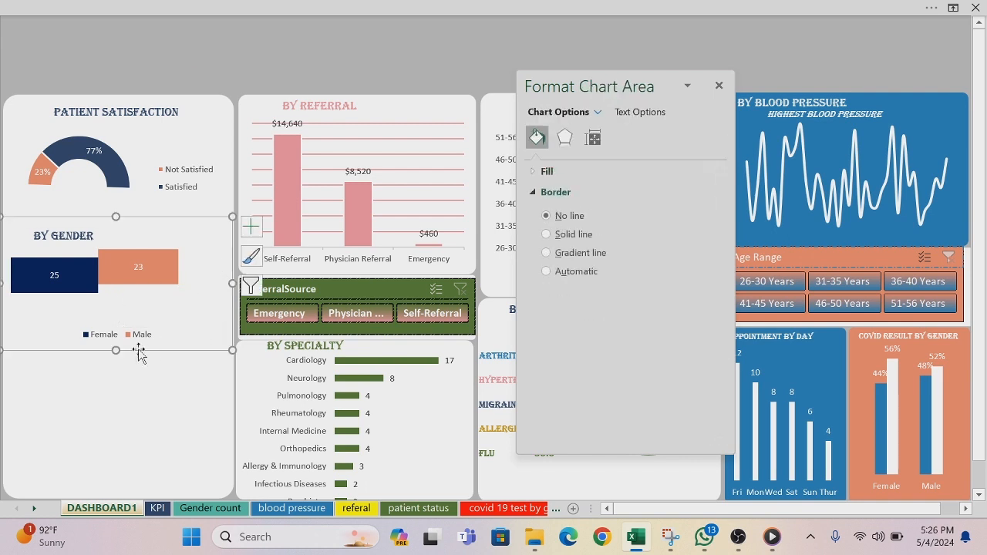
left_click_drag(117, 350, 117, 323)
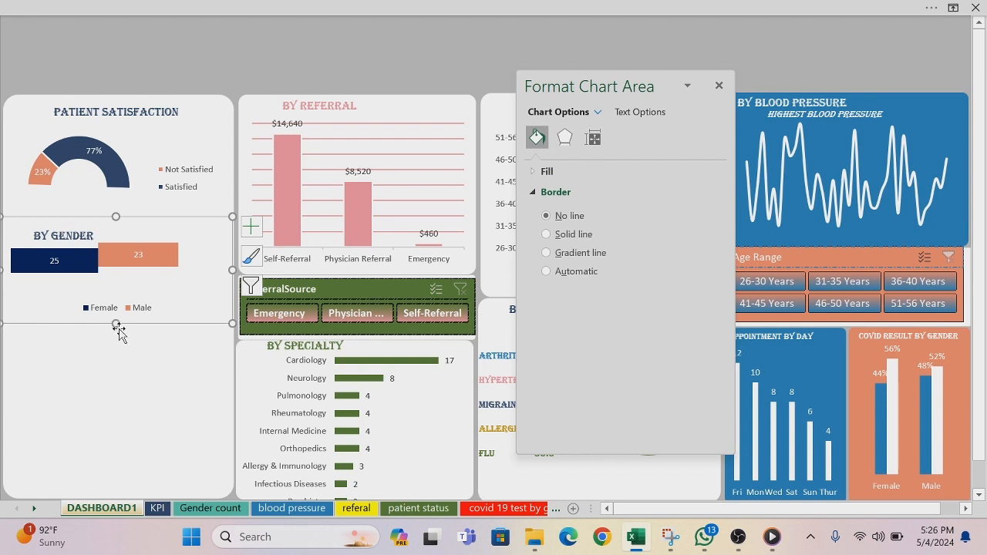
left_click_drag(115, 322, 115, 307)
Step: Set the gap width of the gender chart's bars to 10% to make them thicker
left_click(125, 251)
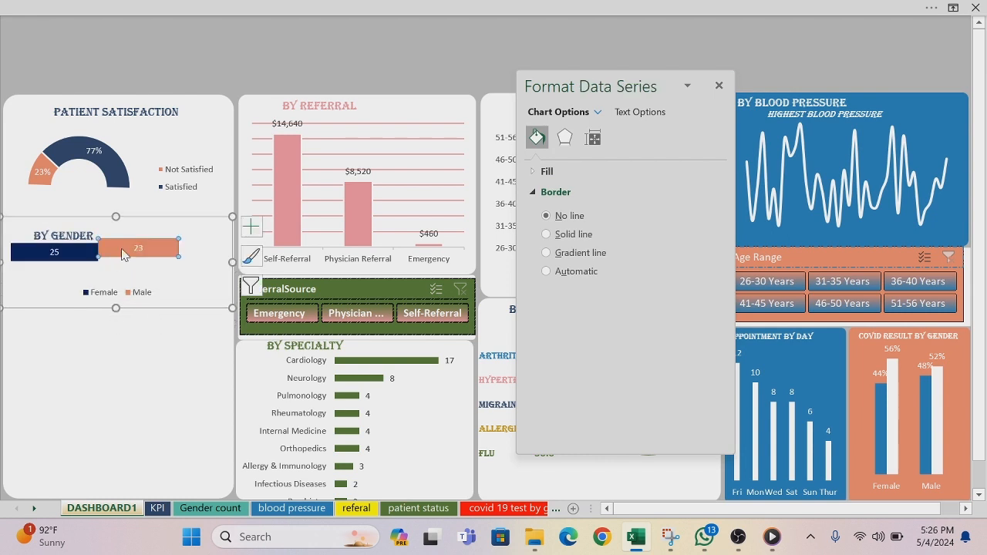
left_click(565, 141)
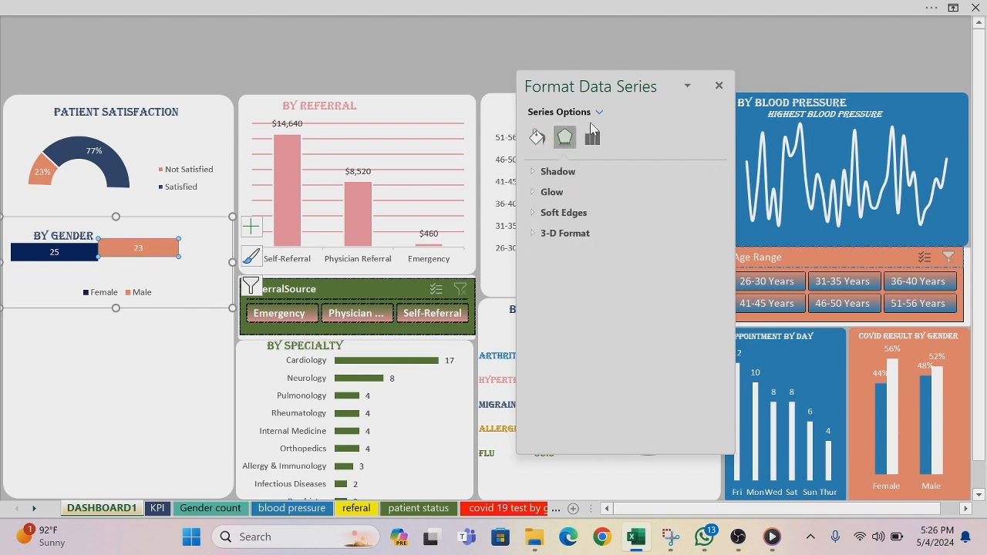
left_click(595, 138)
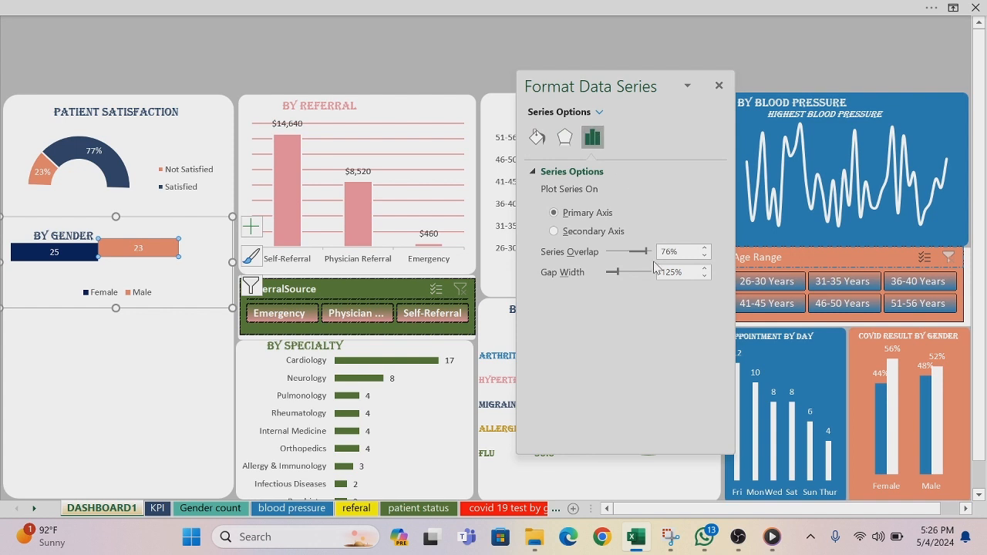
mouse_move(618, 275)
left_mouse_down()
mouse_move(637, 275)
mouse_move(609, 281)
left_mouse_up()
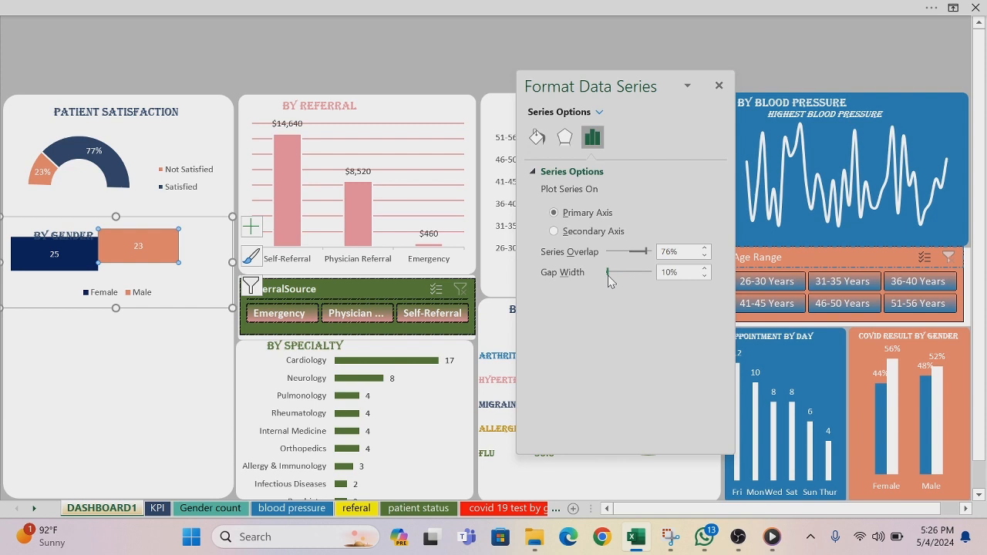
left_click(316, 37)
Step: Move the gender chart slightly down so its bars clear the BY GENDER title, and close the formatting pane
left_click(189, 259)
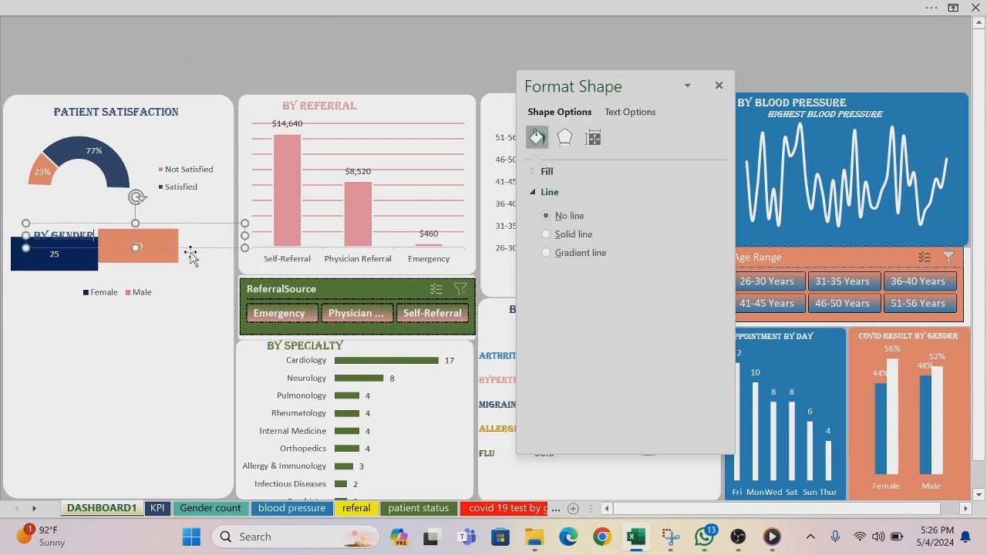
left_click(191, 263)
left_click(188, 282)
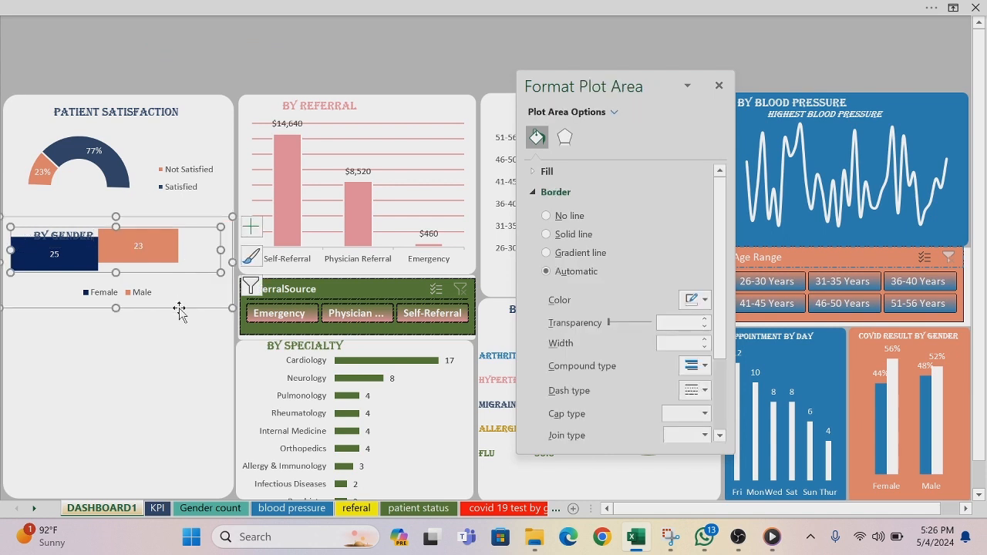
left_click(178, 310)
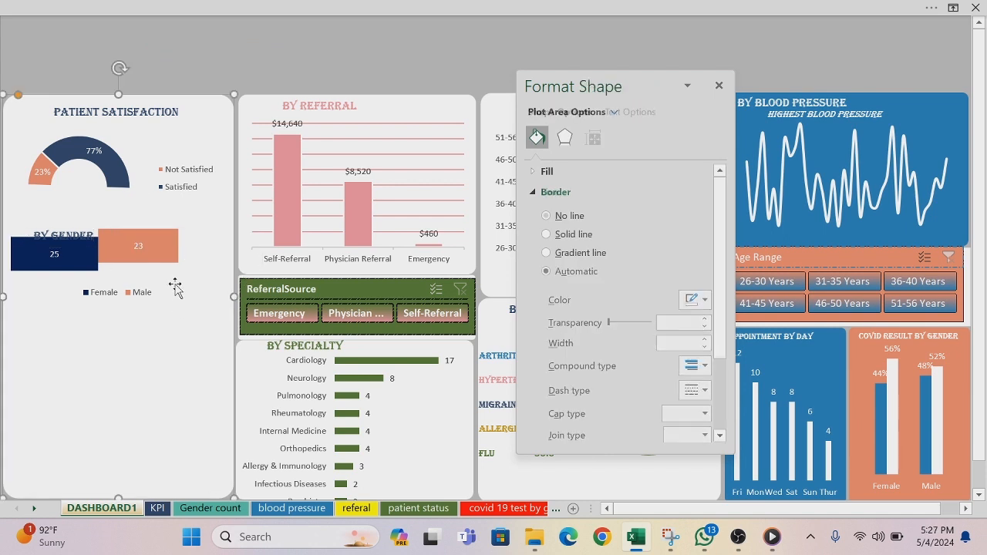
left_click(174, 285)
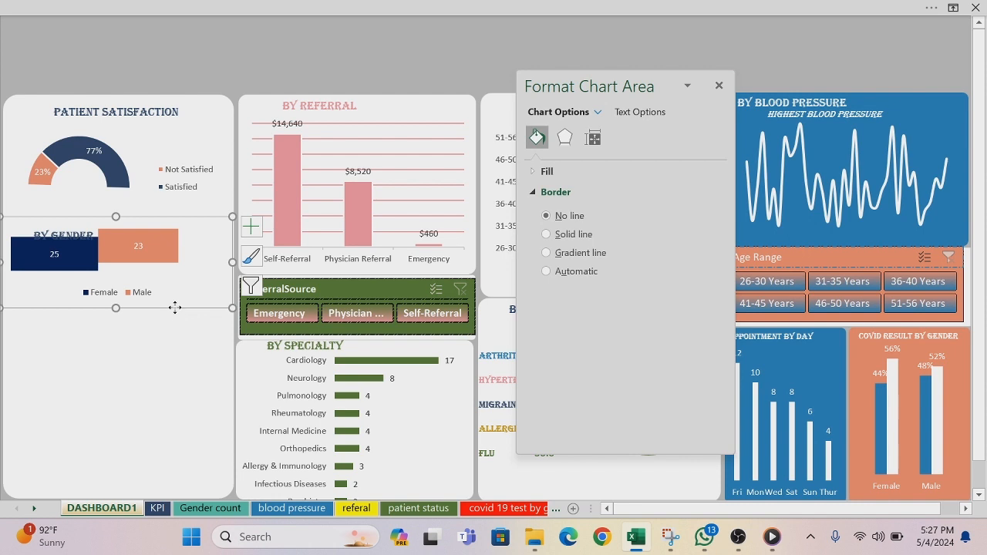
left_click_drag(175, 307, 176, 324)
left_click(186, 56)
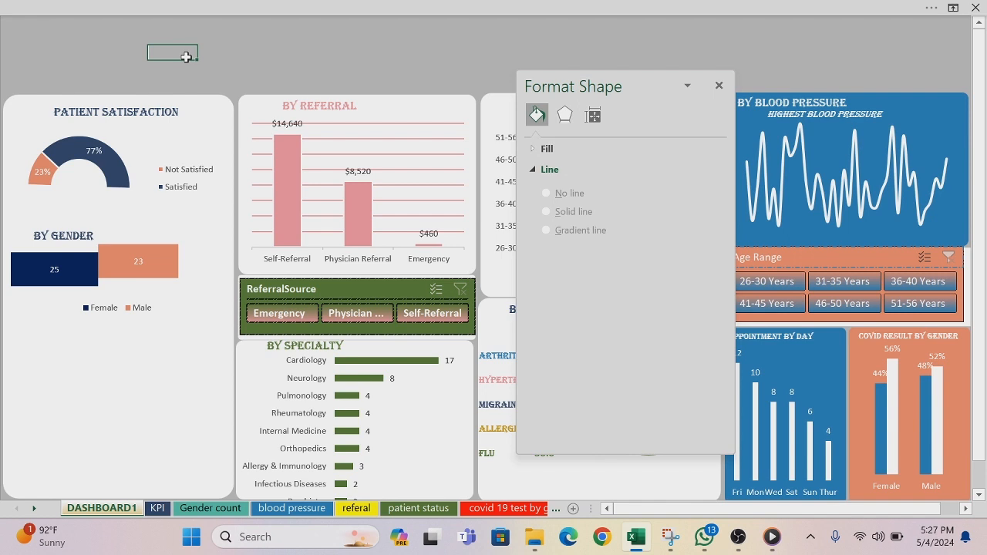
left_click(718, 84)
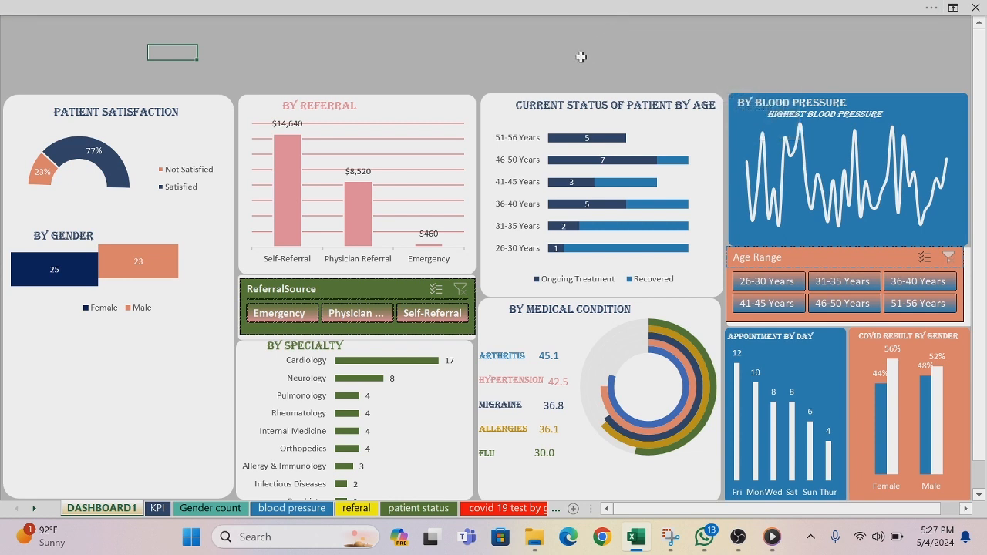
Step: Insert a Gender slicer based on the workbook's Query - Sheet1 connection
left_click(478, 11)
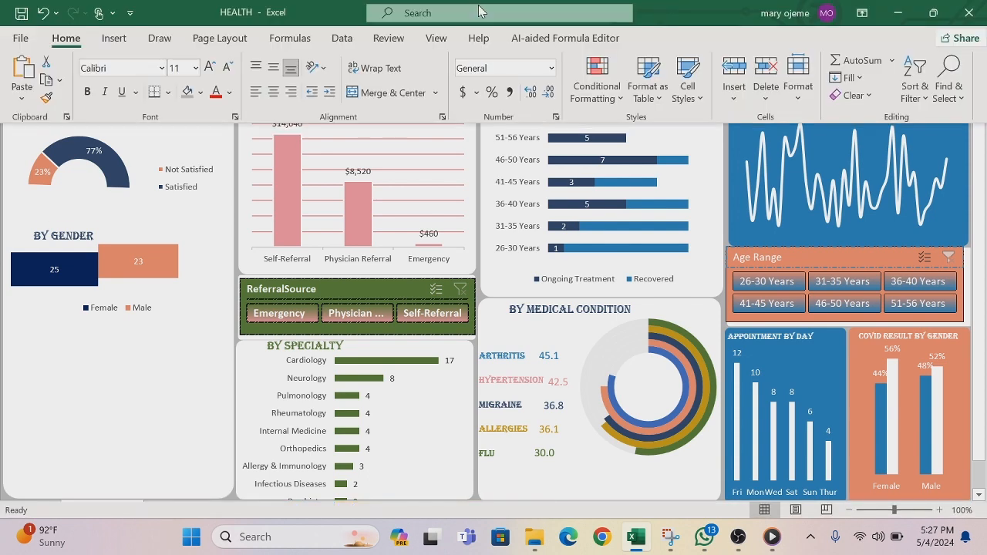
left_click(116, 38)
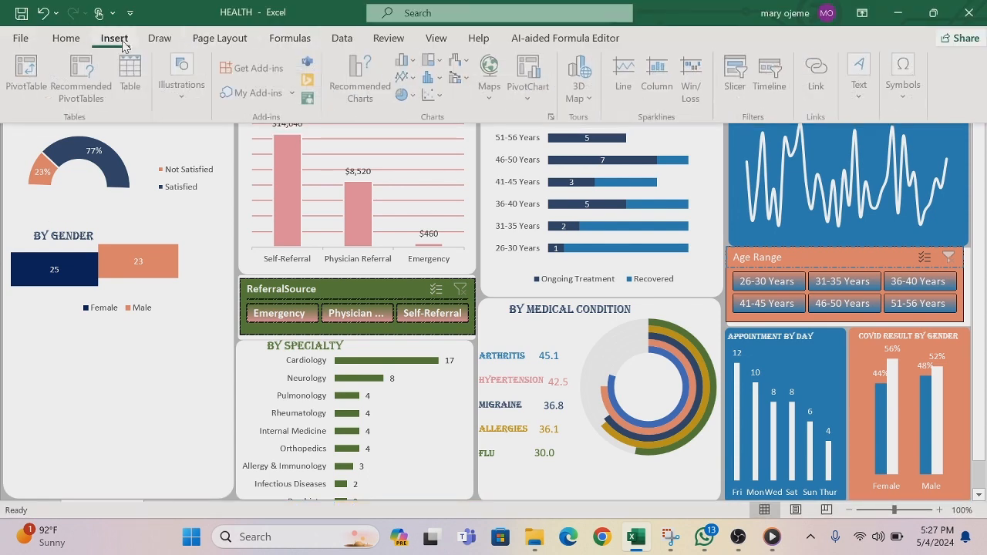
left_click(737, 73)
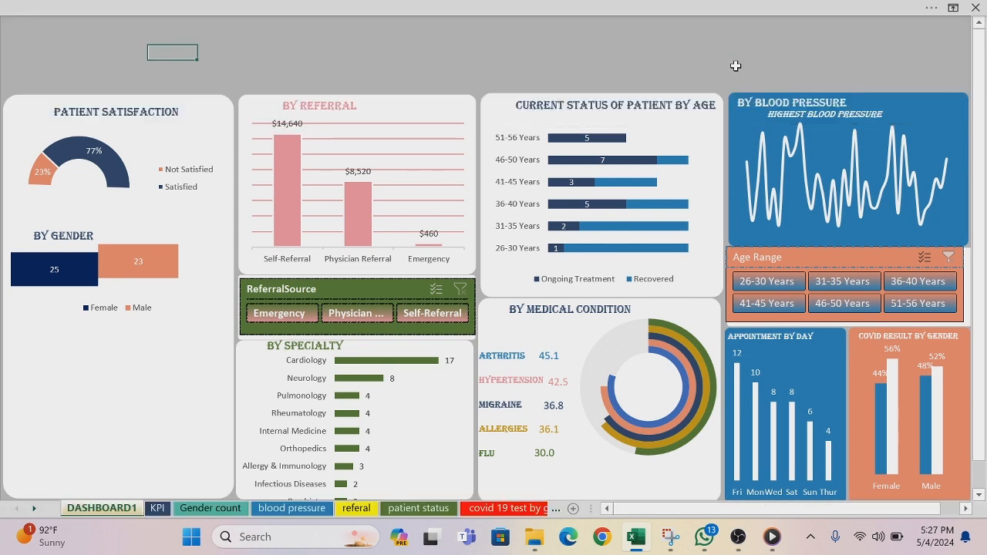
left_click(390, 136)
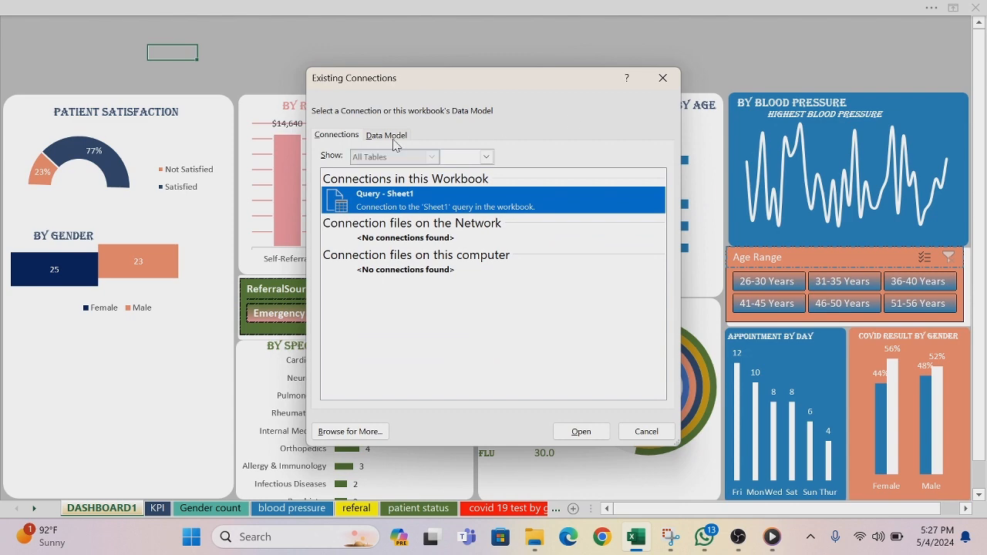
left_click(580, 432)
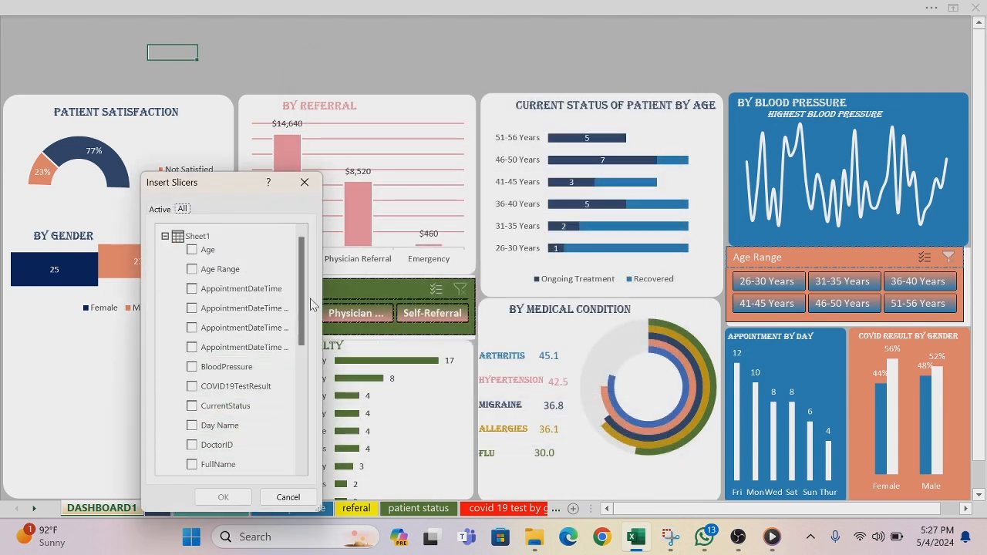
scroll(305, 299, "down", 2)
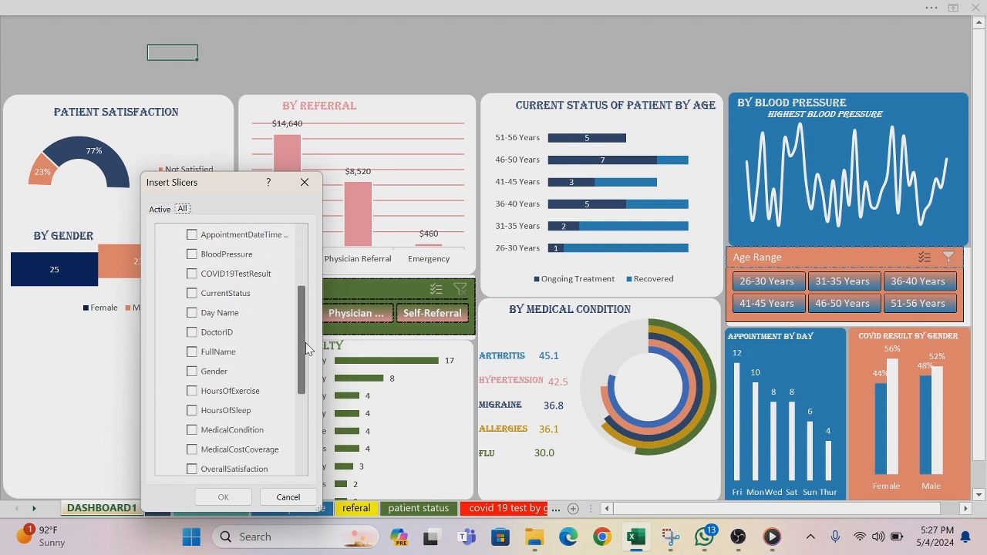
left_click(192, 372)
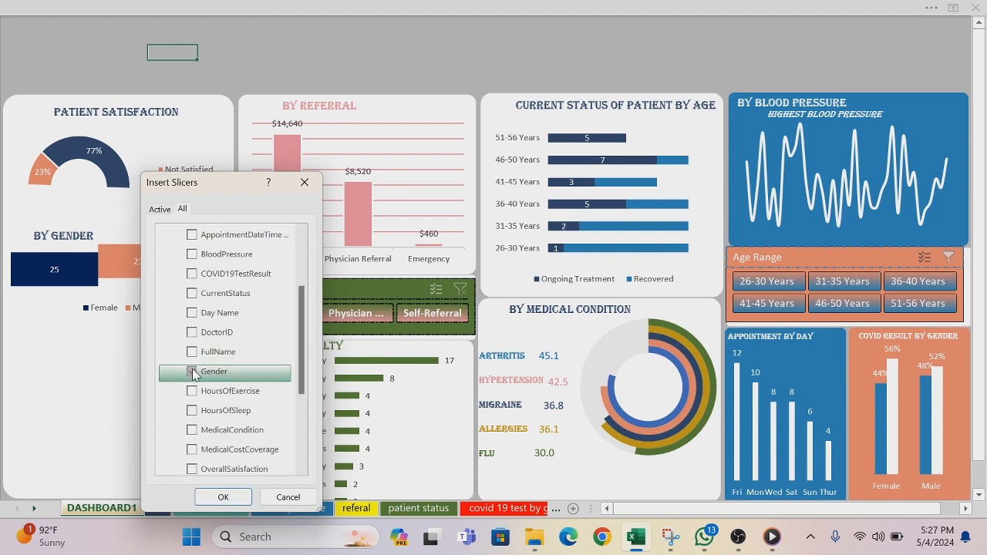
left_click(222, 496)
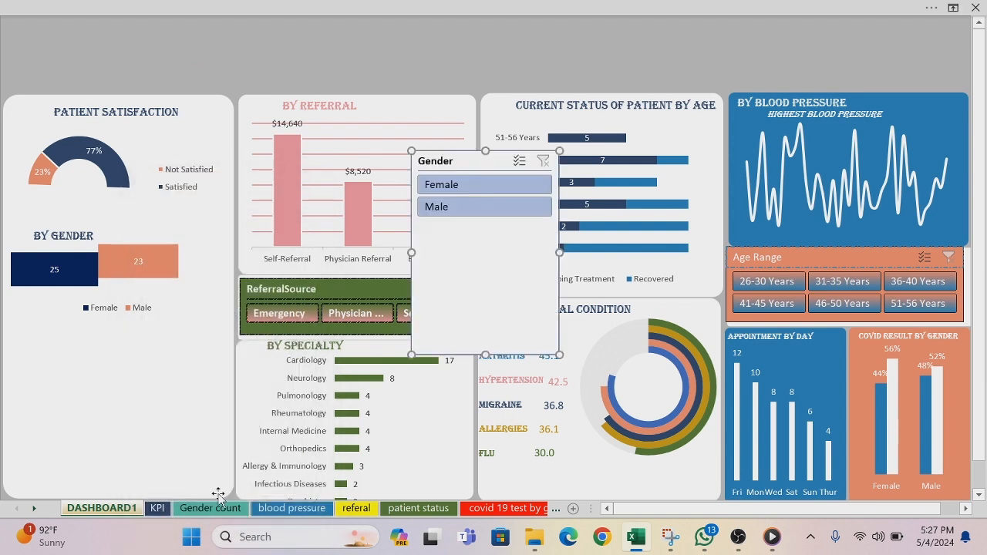
Step: Arrange the Gender slicer's buttons in 2 columns
left_click(544, 6)
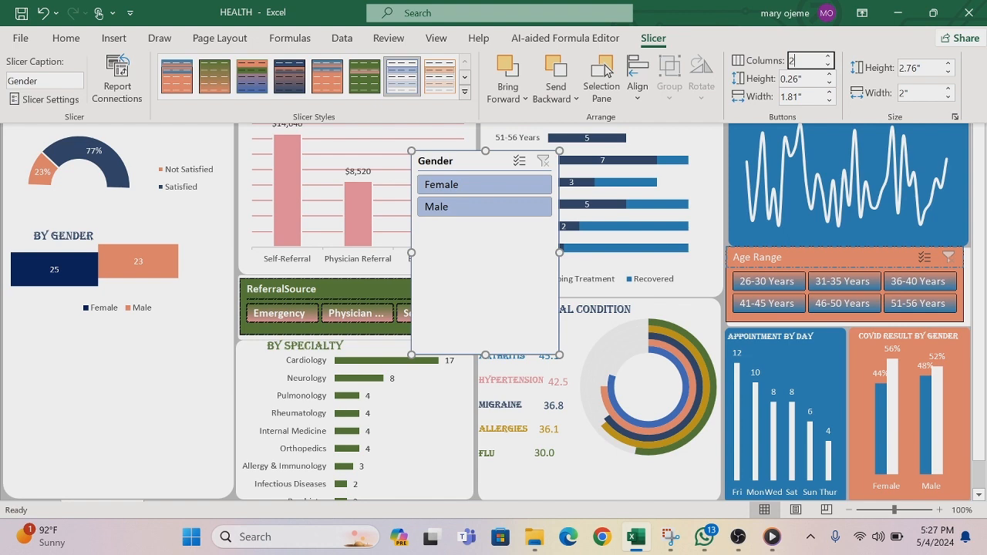
key("Return")
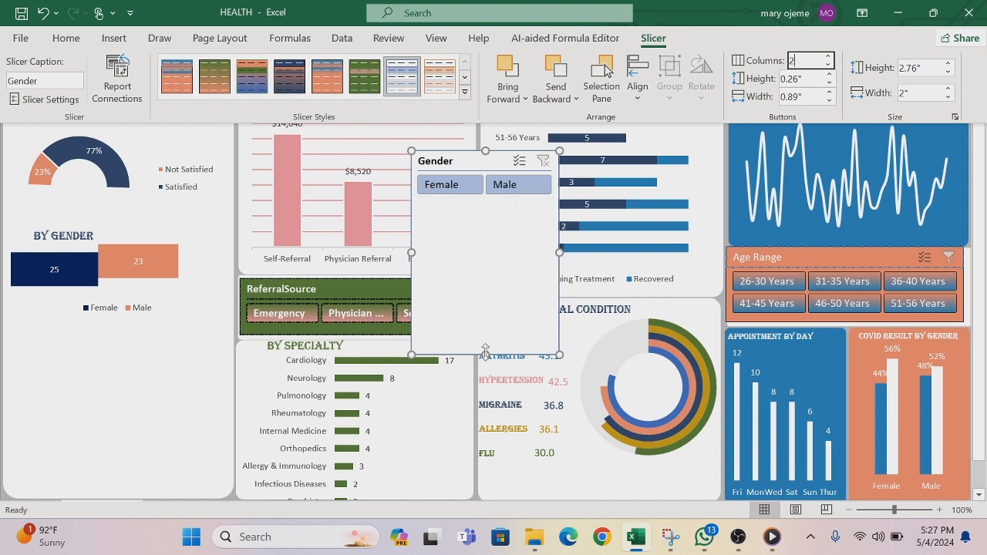
left_click(484, 313)
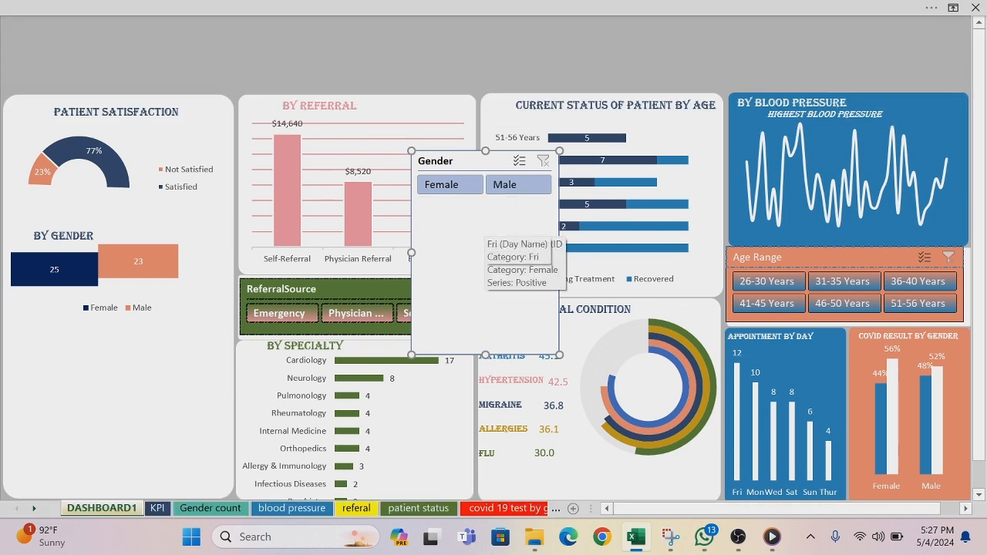
Step: Place the Gender slicer below the gender chart, sized to the panel's width and shortened to a single row of buttons
left_click_drag(483, 354, 66, 367)
left_click_drag(149, 343, 229, 340)
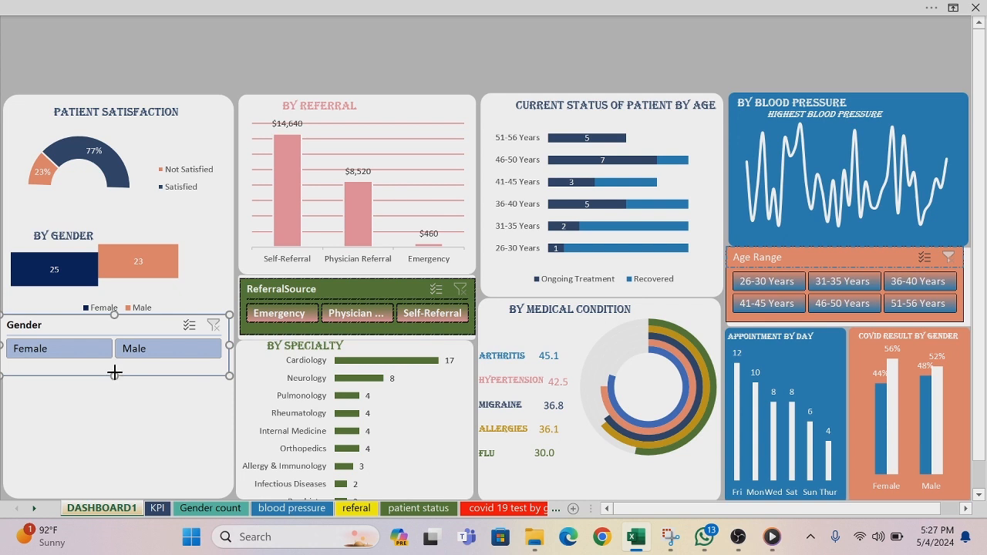
left_click_drag(114, 372, 114, 367)
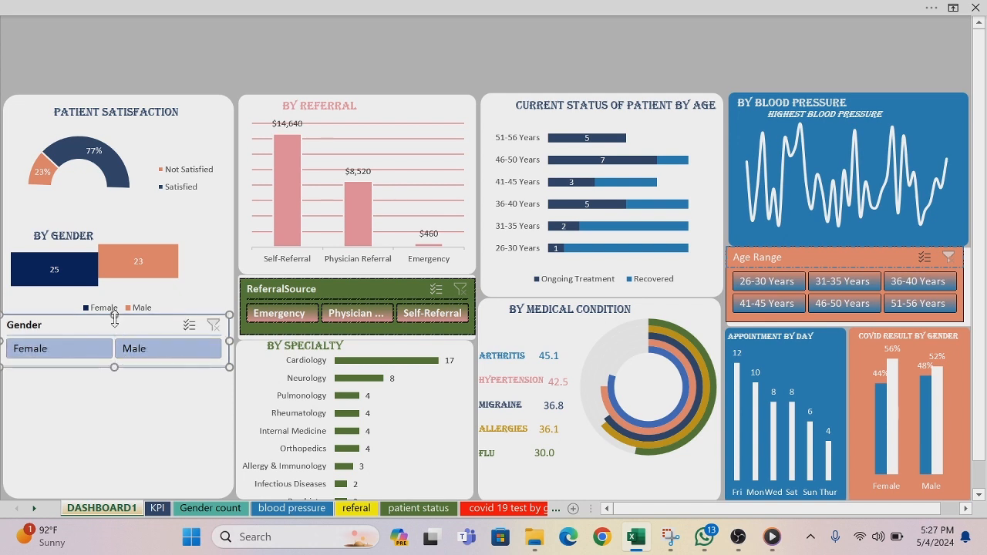
left_click_drag(115, 317, 114, 322)
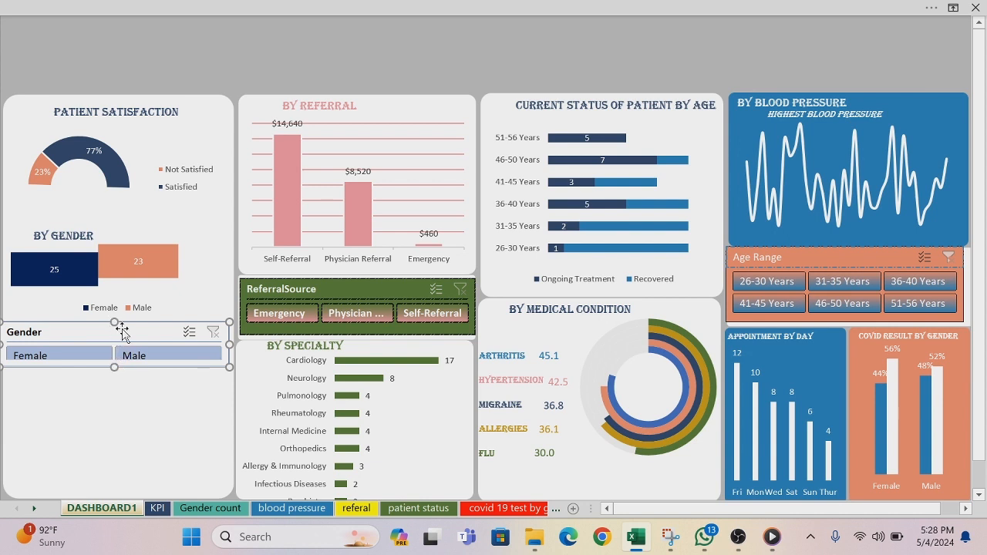
left_click(175, 68)
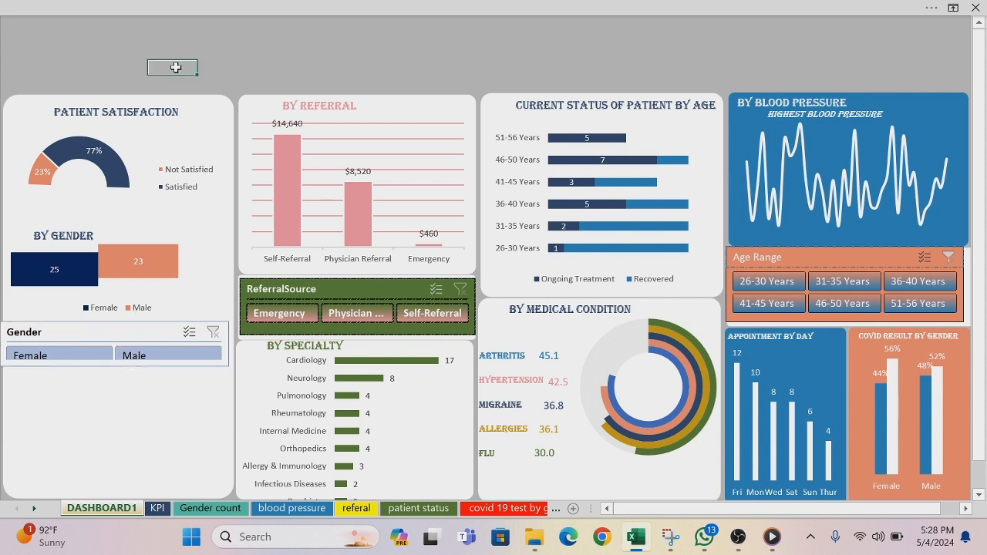
Step: Make the Gender slicer slightly taller, to about 0.67", so its row of buttons fits completely
left_click(131, 333)
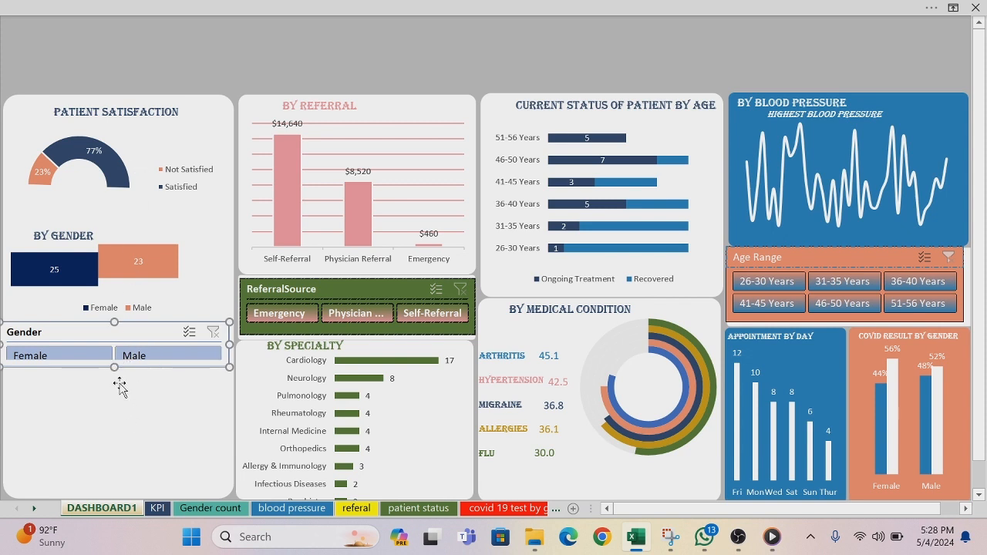
left_click_drag(113, 370, 114, 371)
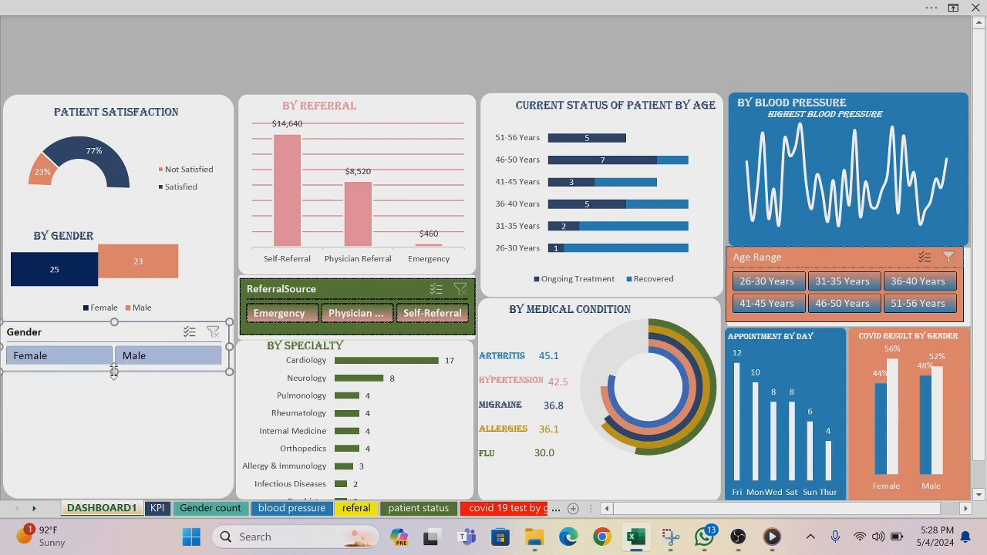
left_click(154, 7)
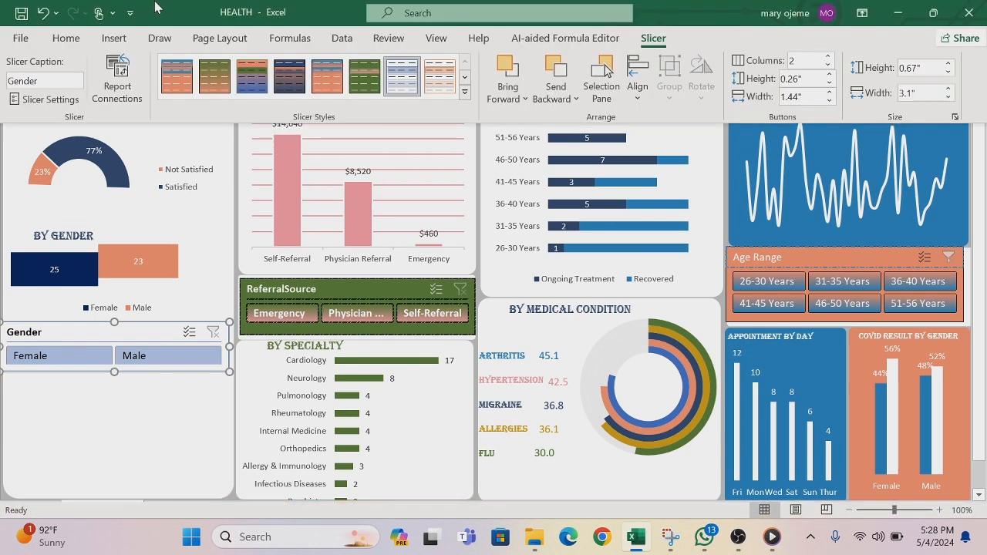
left_click(464, 91)
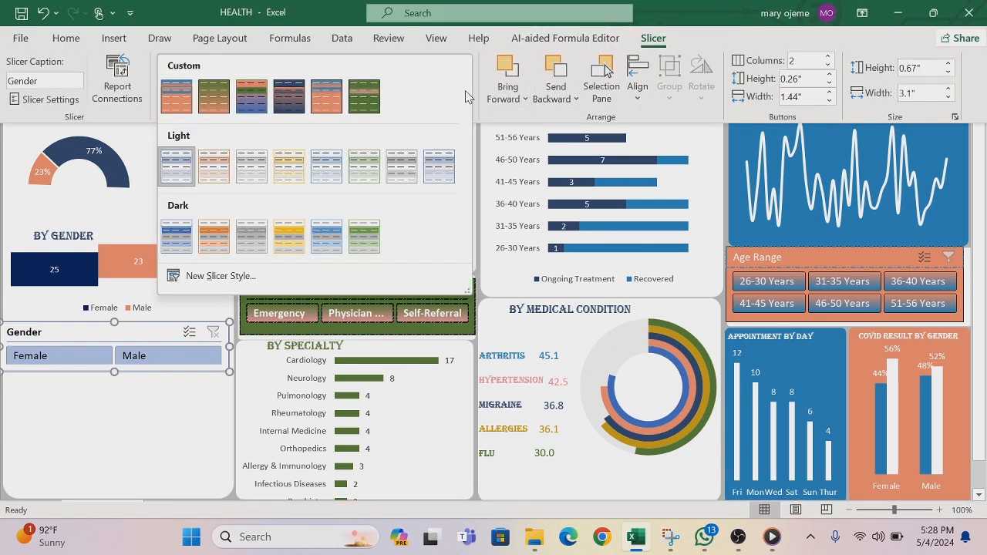
left_click(223, 285)
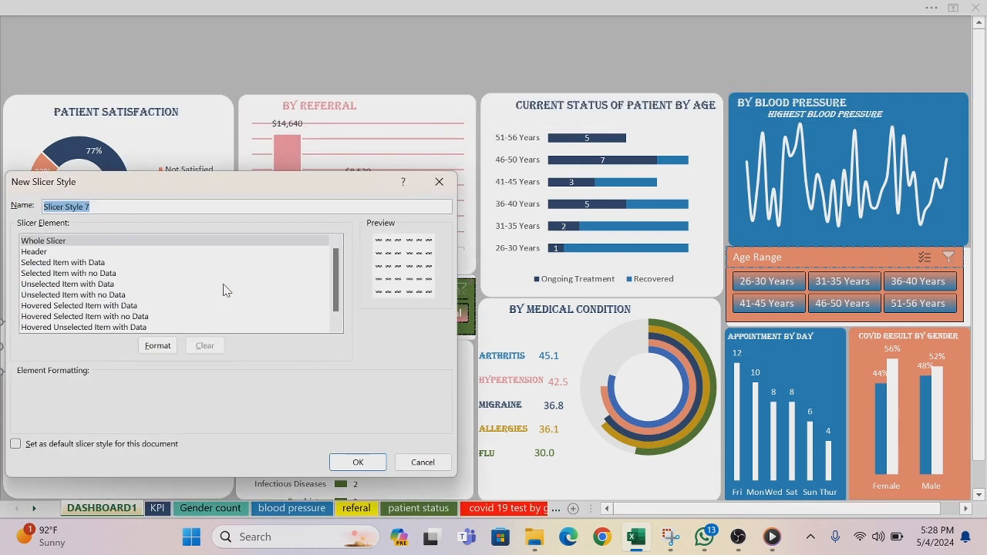
left_click(184, 247)
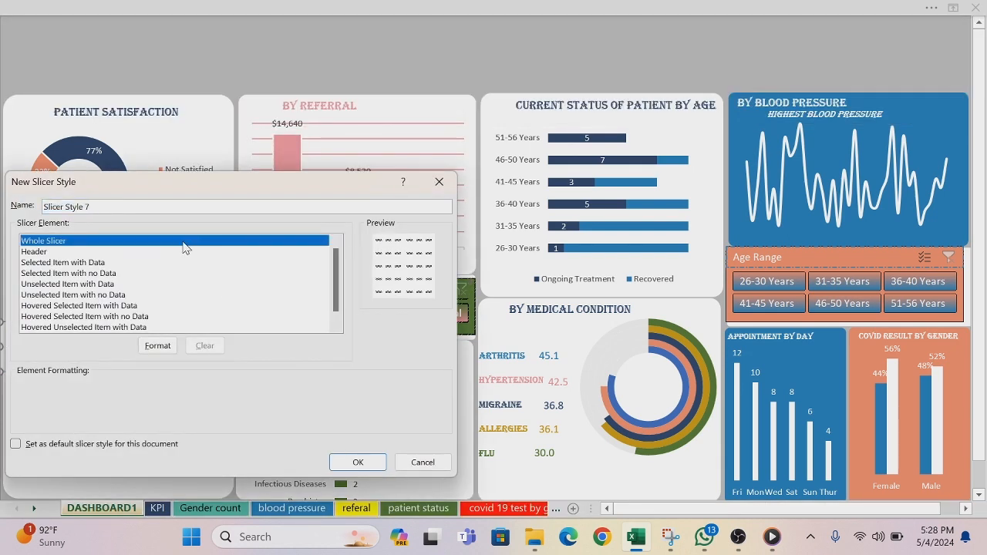
left_click(440, 185)
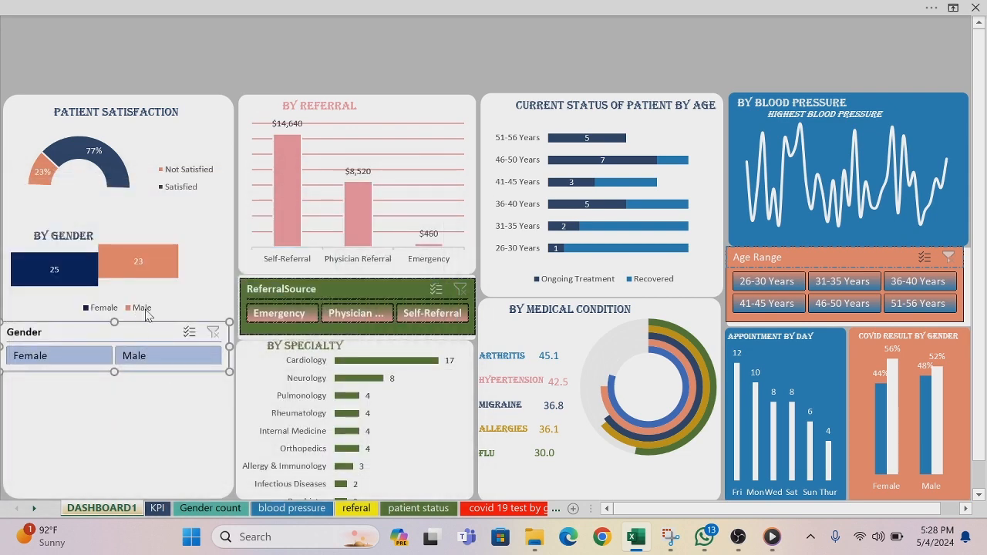
Step: Copy the hex code of the Male bar's fill colour in the gender chart without changing the fill
left_click(162, 272)
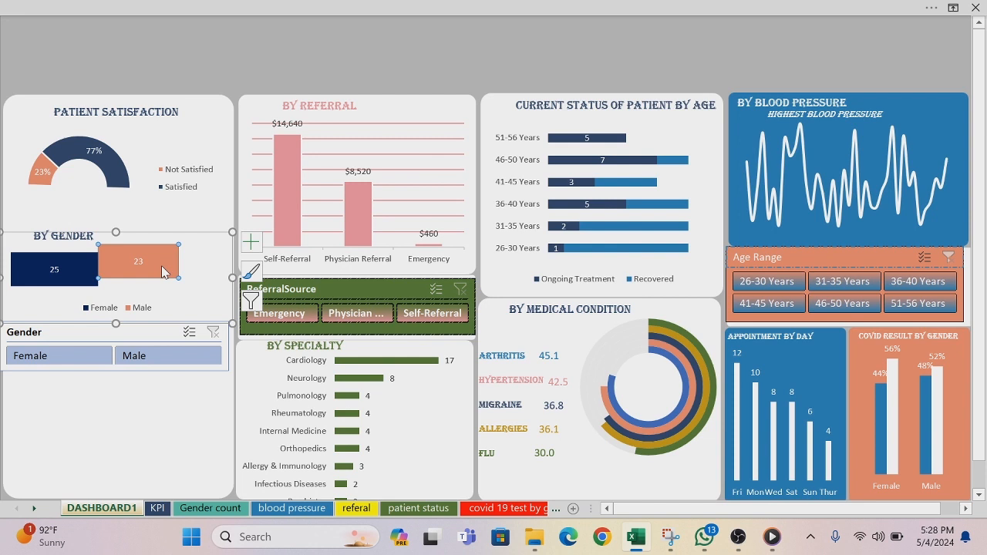
right_click(162, 271)
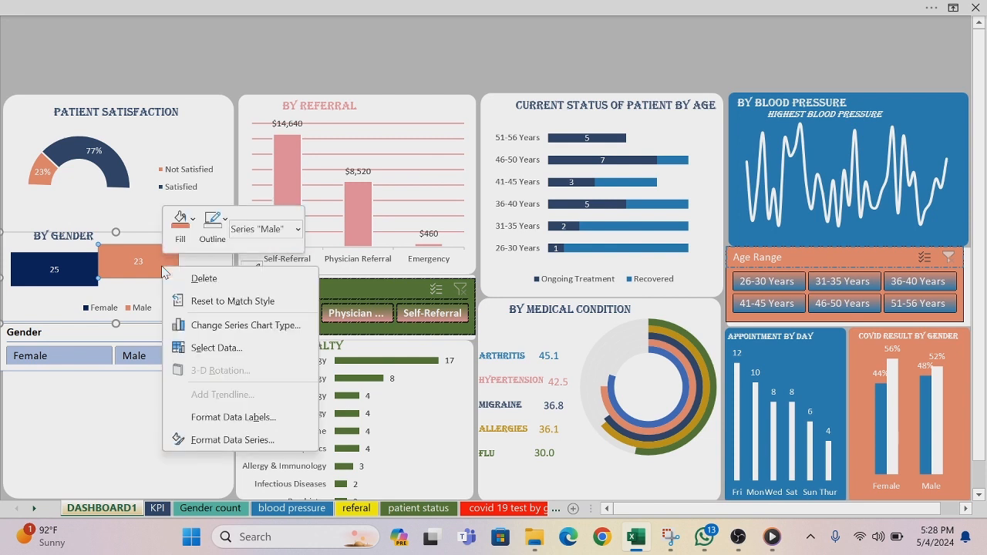
left_click(193, 221)
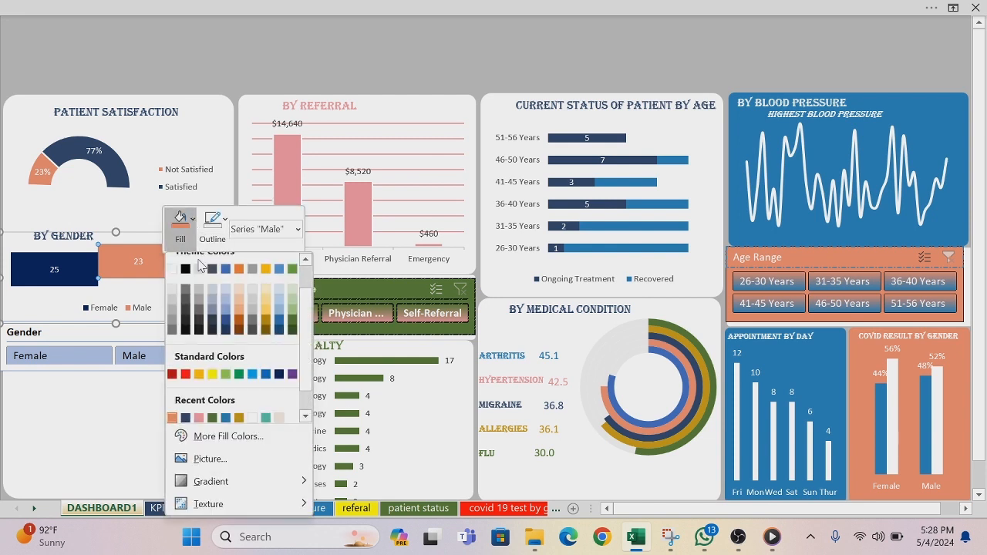
left_click(228, 437)
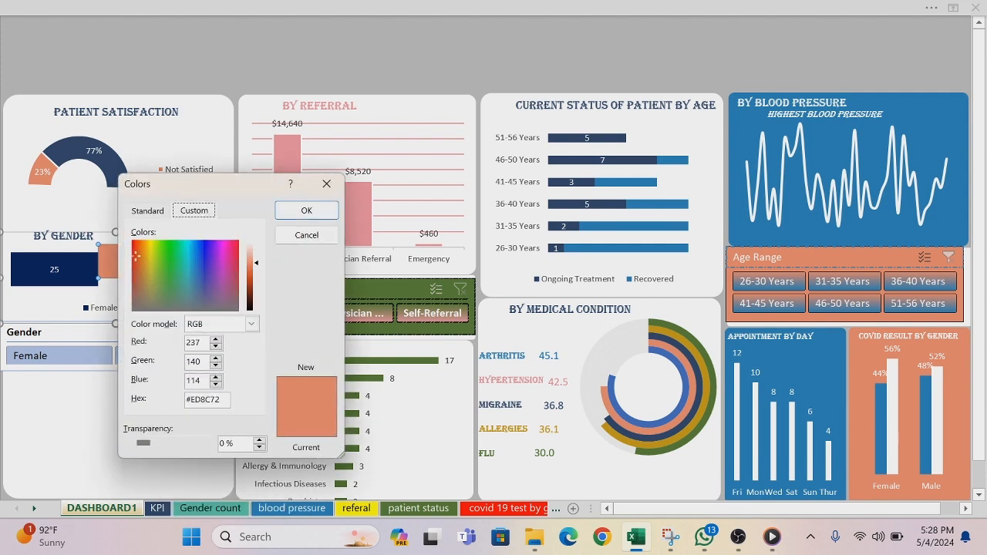
left_click_drag(221, 399, 185, 399)
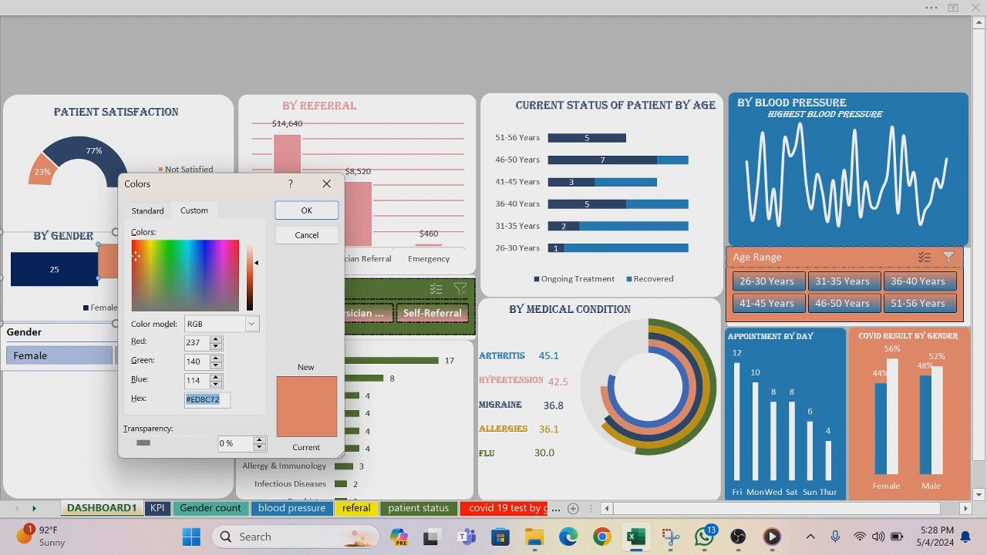
left_click(327, 183)
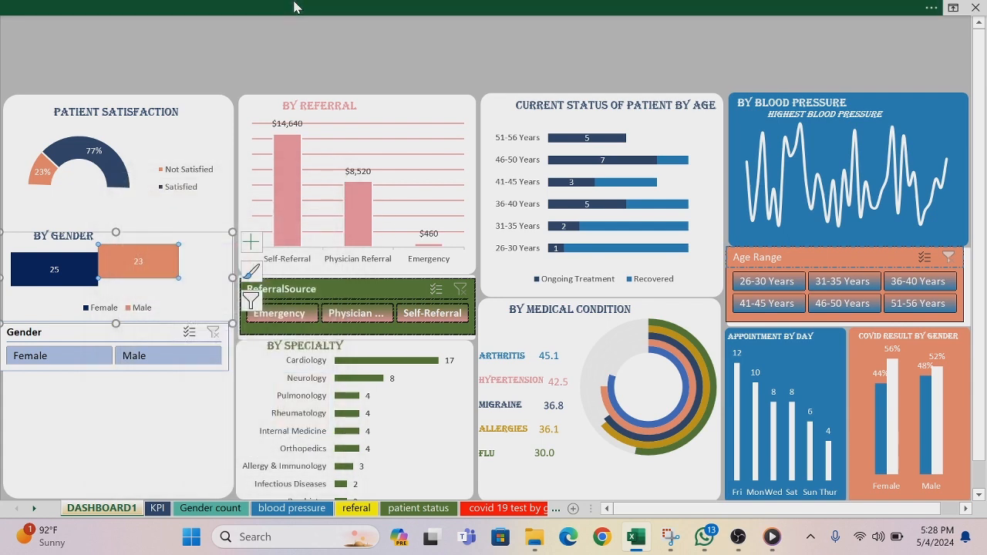
Step: Start a new custom slicer style for the Gender slicer
left_click(297, 8)
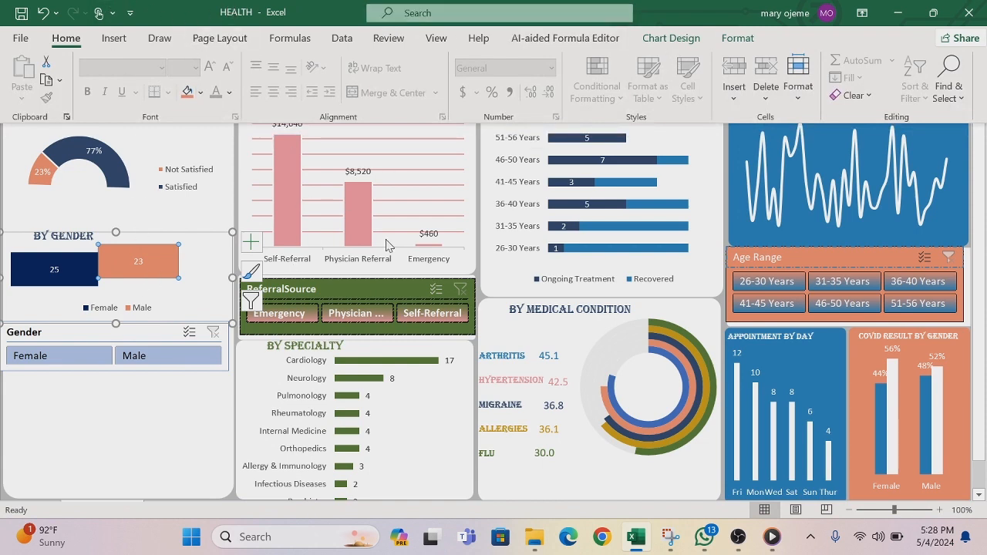
left_click(149, 377)
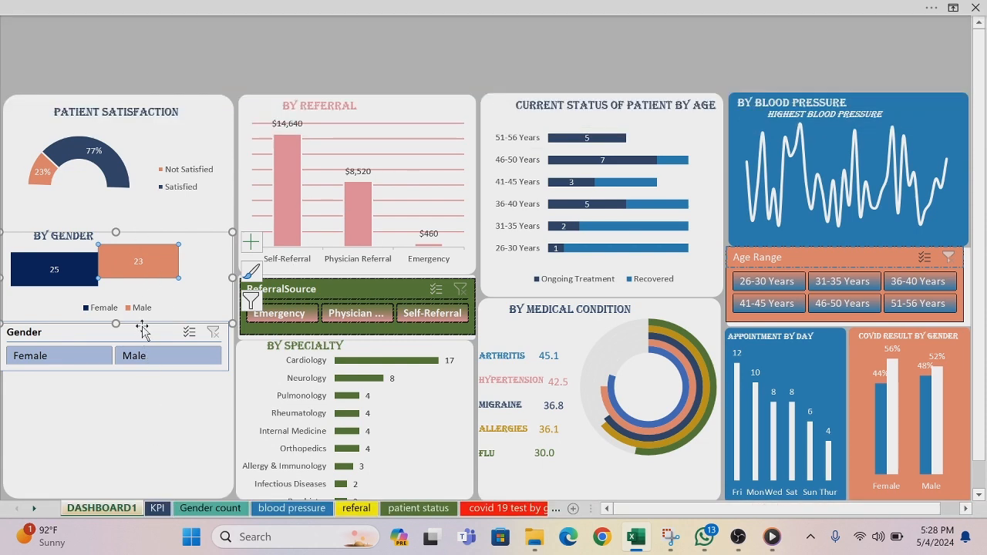
left_click(146, 333)
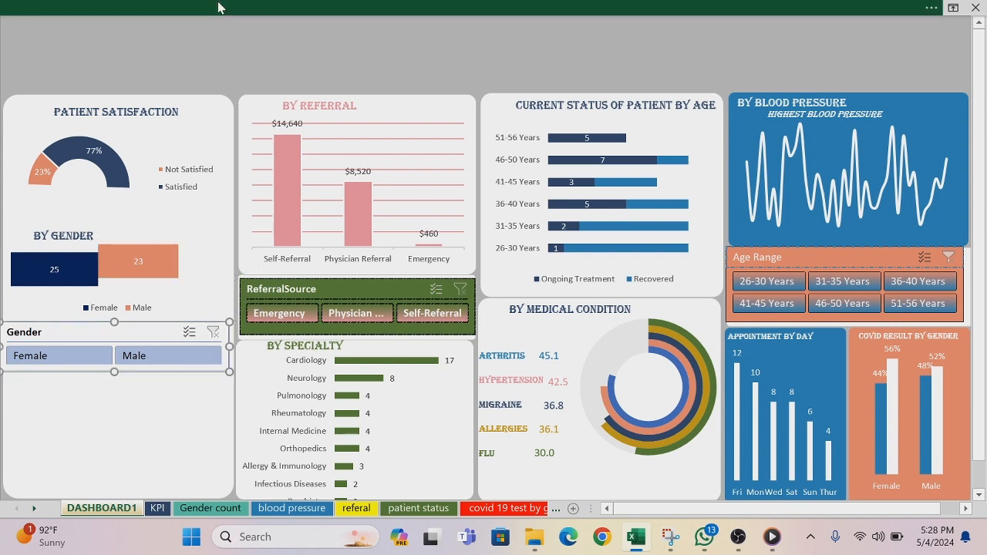
left_click(220, 7)
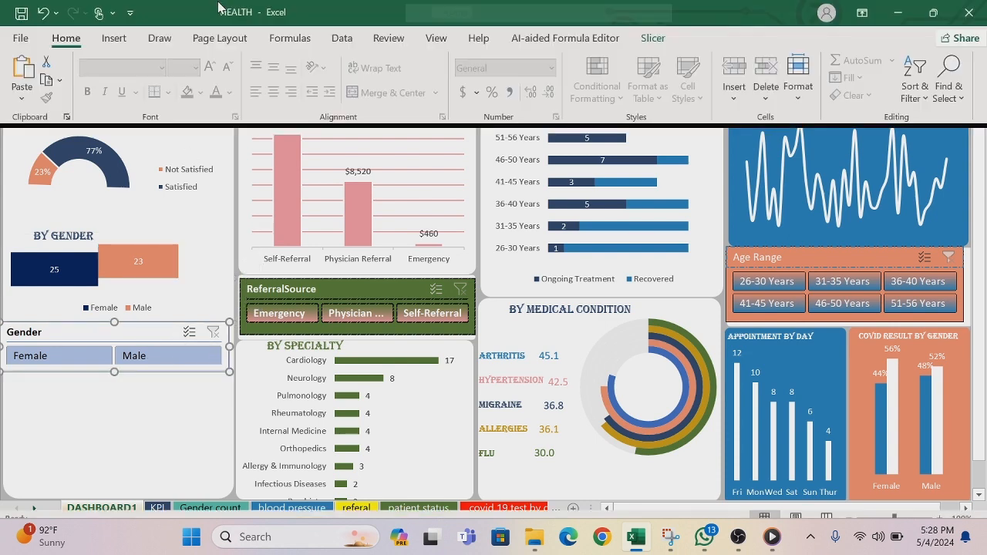
left_click(653, 38)
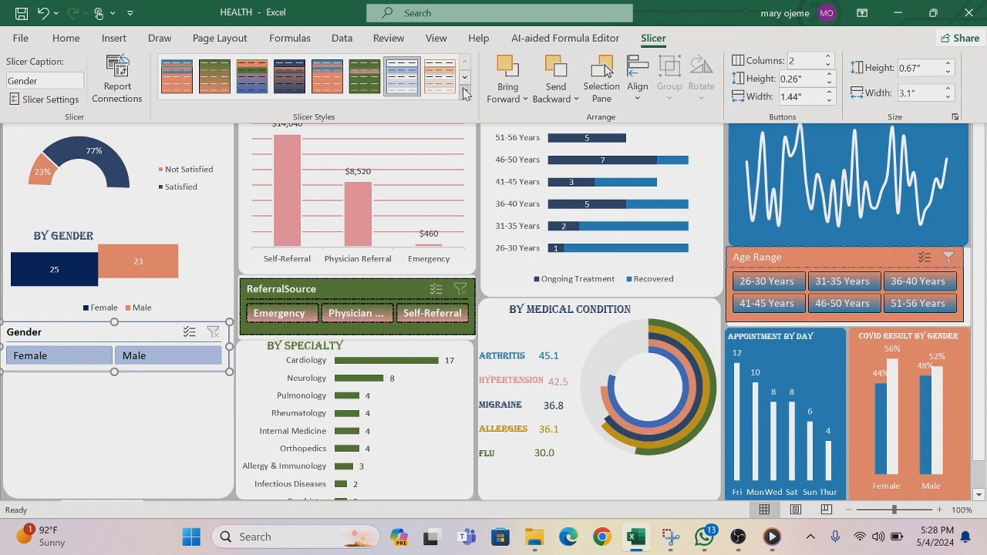
left_click(464, 94)
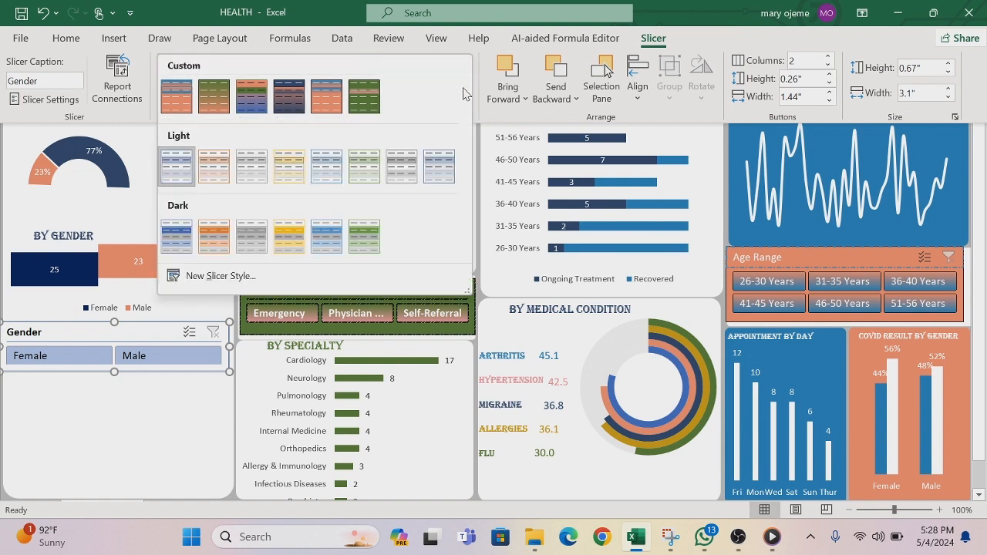
left_click(222, 276)
Step: Set the style's Whole Slicer font to size 9, bold and white
left_click(94, 241)
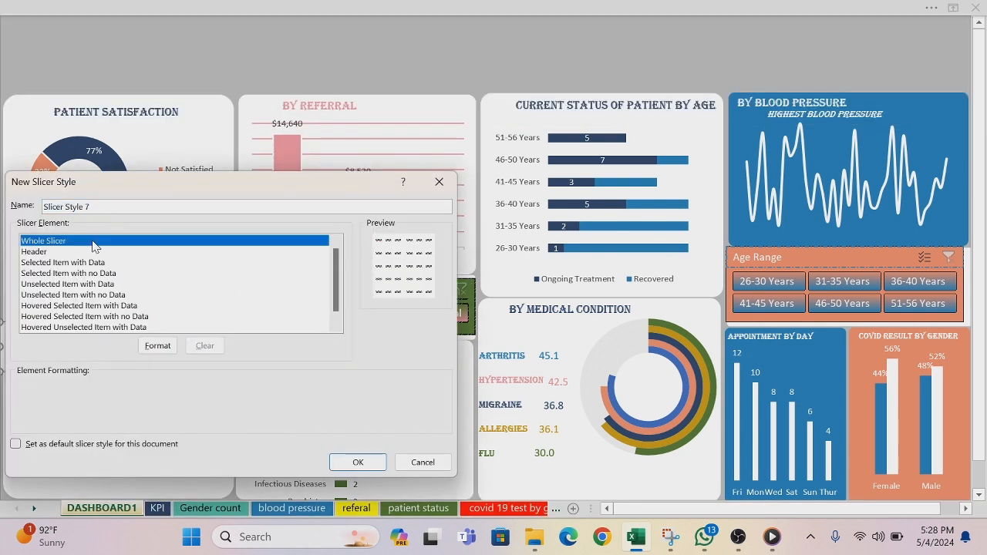
left_click(150, 346)
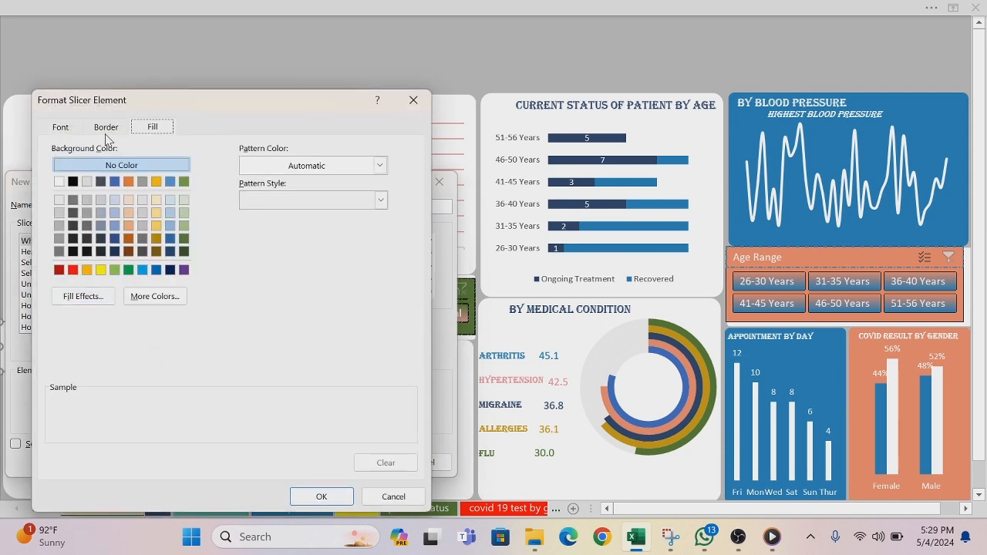
left_click(61, 128)
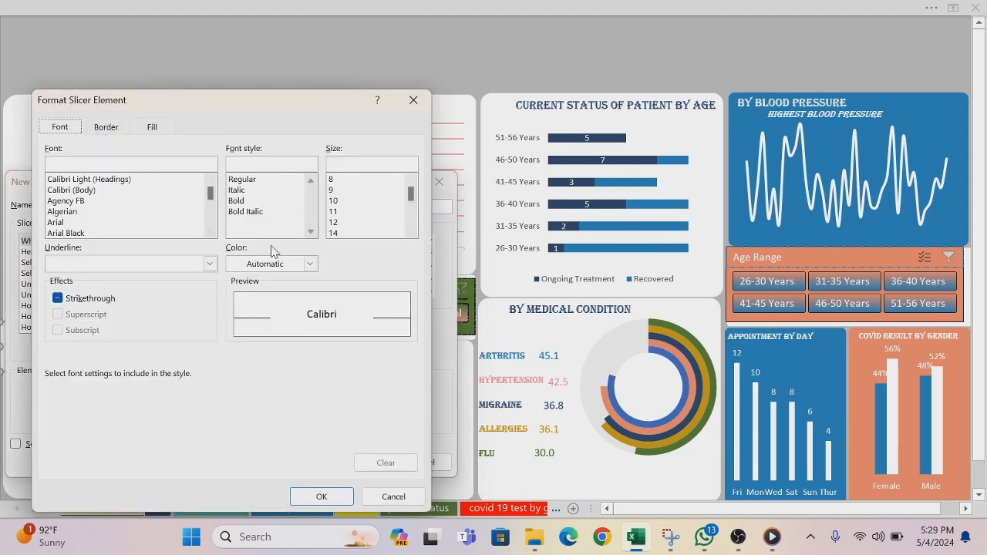
left_click(332, 189)
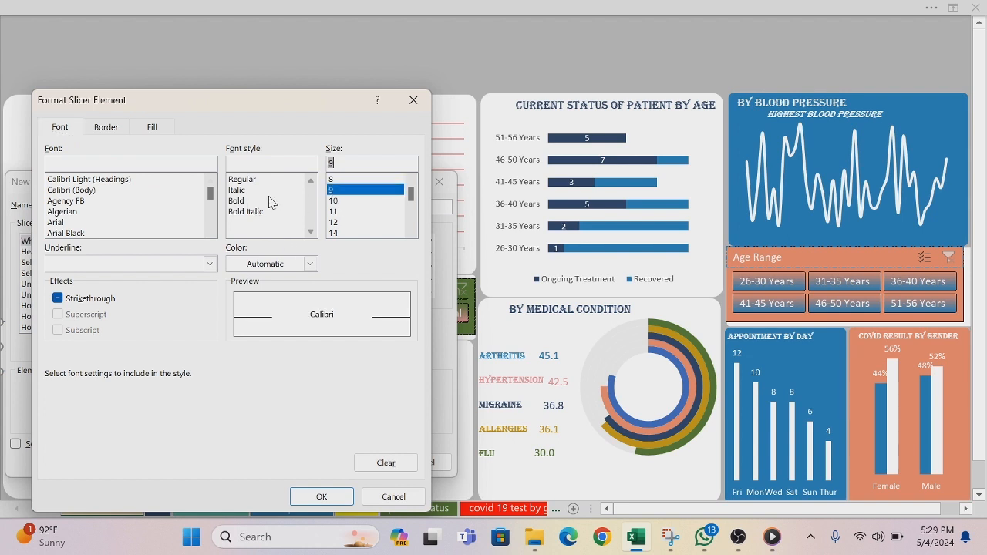
left_click(244, 203)
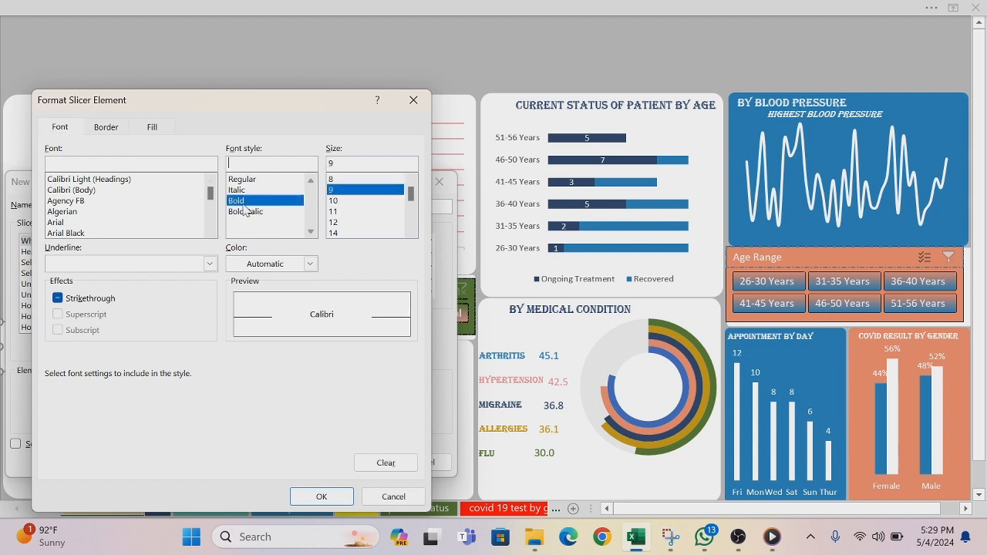
left_click(310, 263)
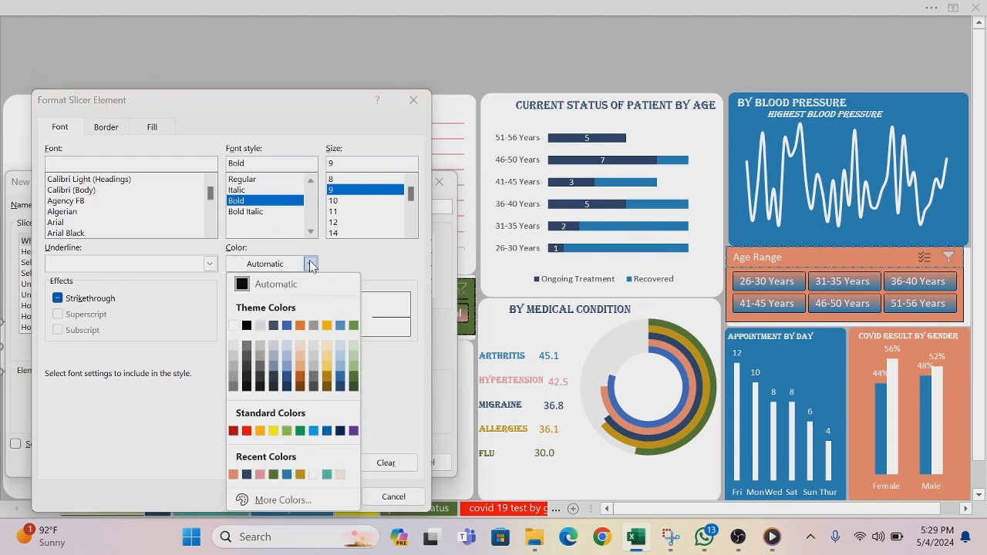
left_click(235, 326)
Step: Give the Whole Slicer element a dash-dot outline border, and pick the recent coral as the line colour
left_click(112, 131)
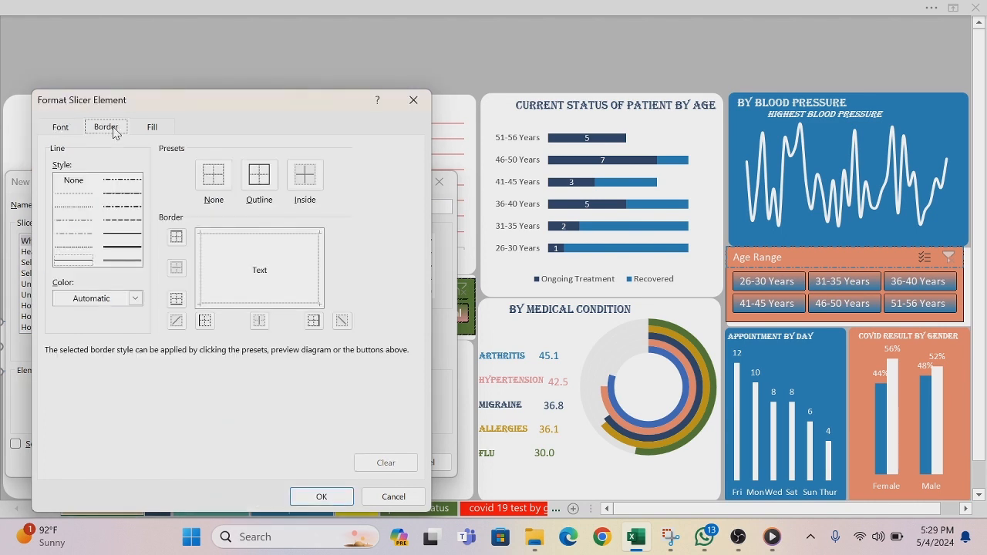
left_click(121, 207)
left_click(264, 179)
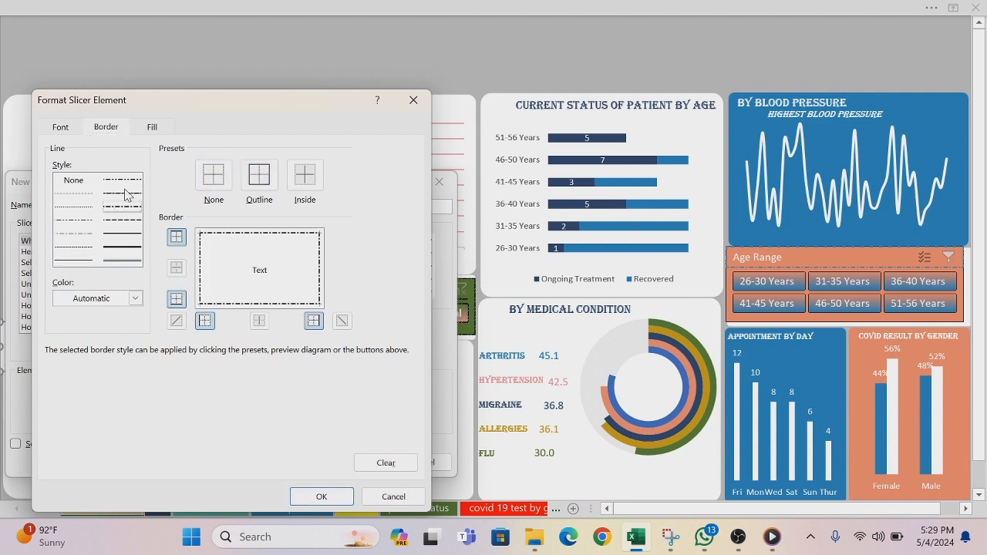
left_click(123, 193)
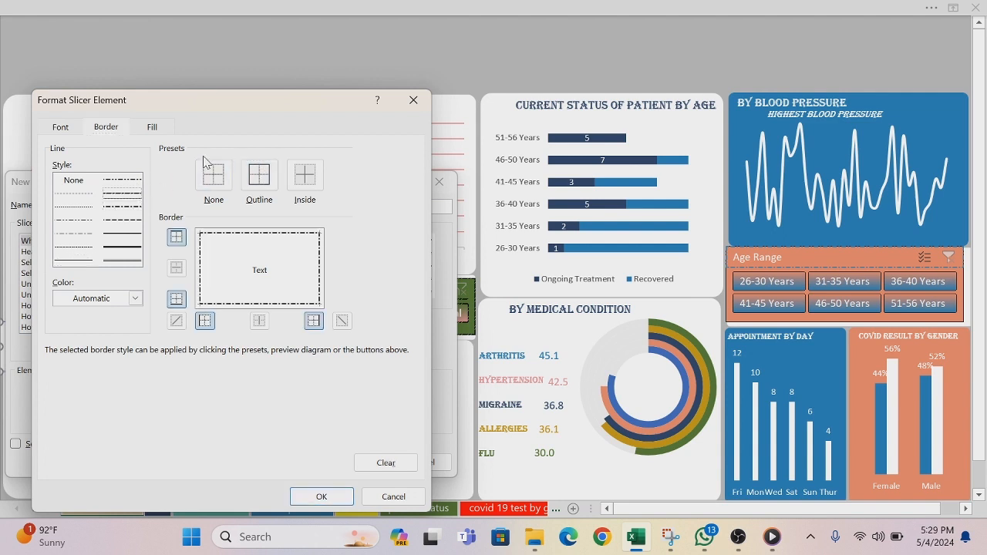
left_click(137, 299)
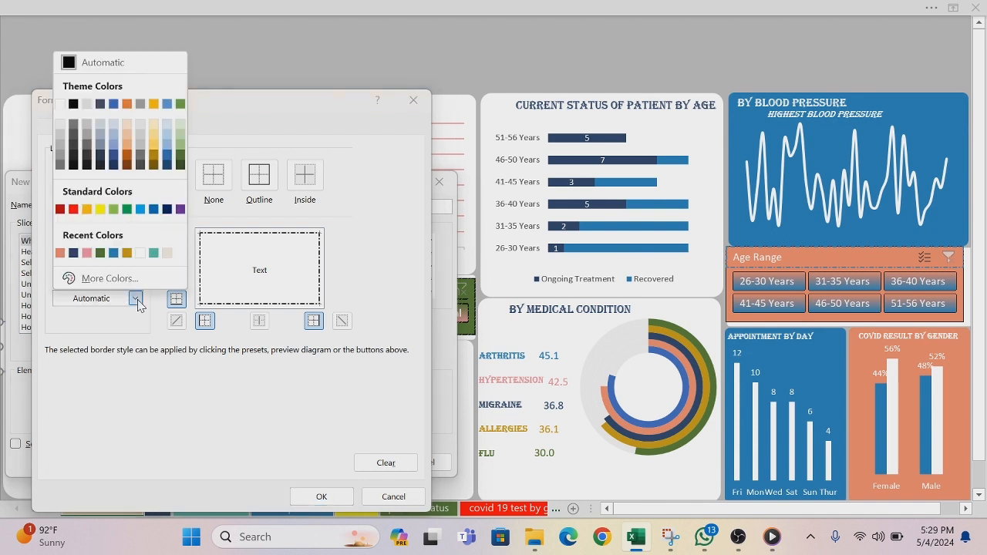
left_click(60, 253)
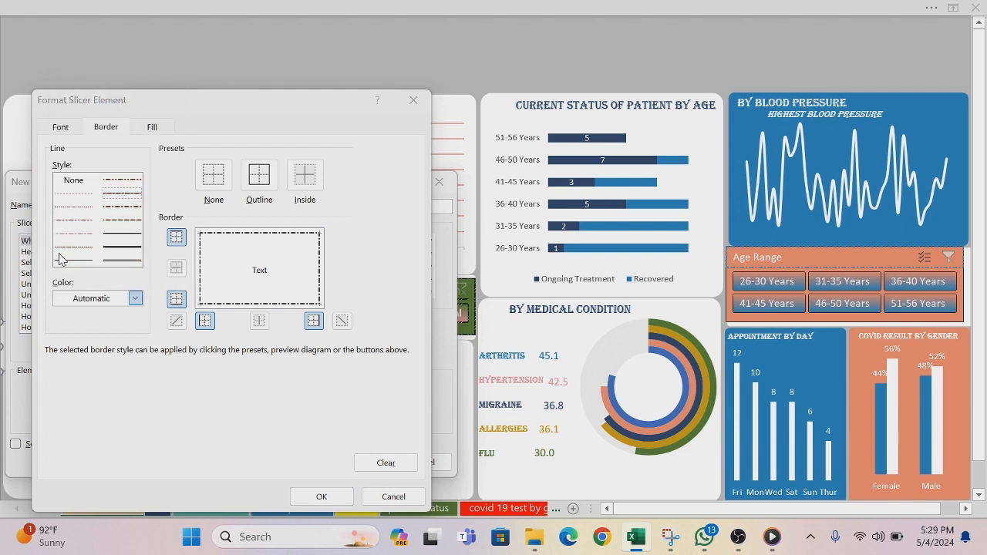
Step: Fill the Whole Slicer element's background with the copied coral colour #ED8C72 and accept its formatting
left_click(153, 127)
left_click(146, 300)
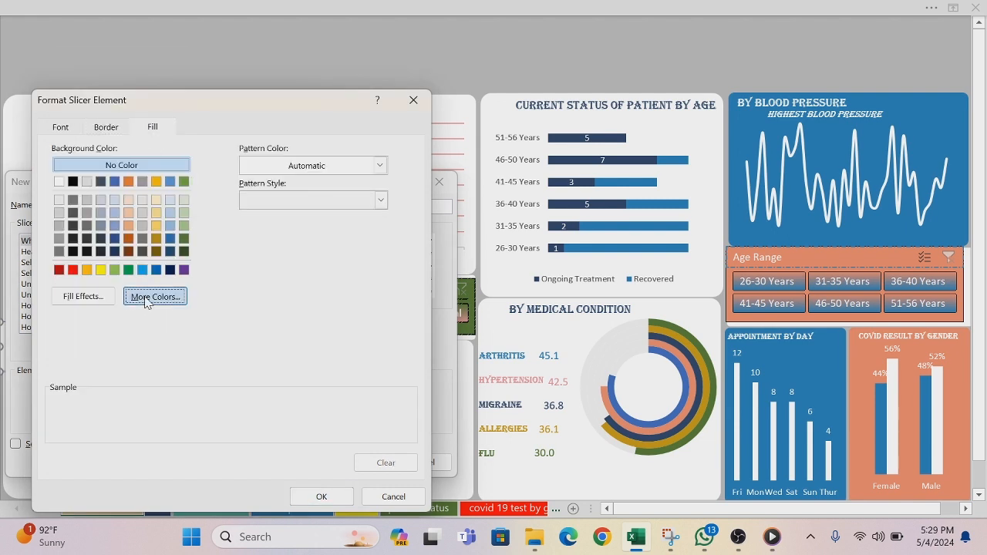
left_click(200, 231)
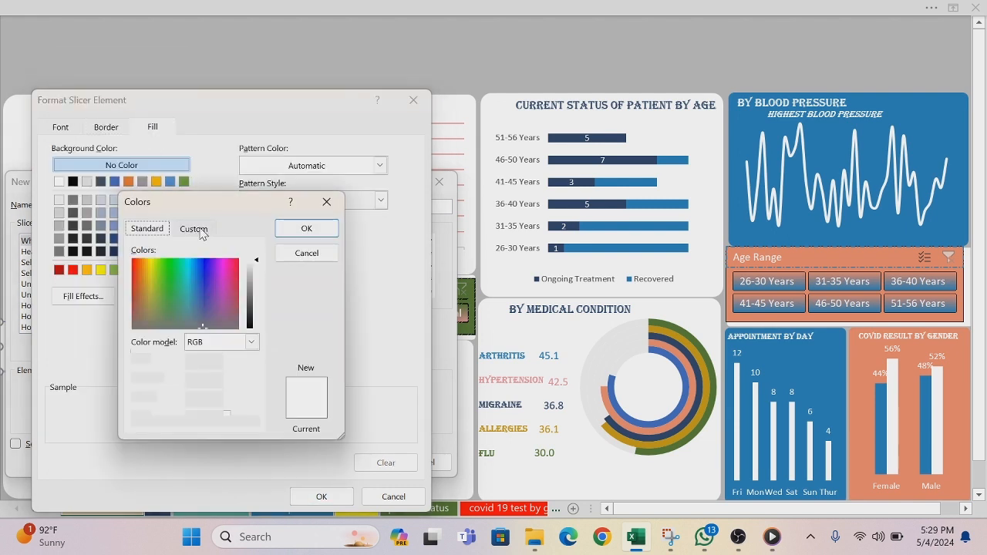
left_click(217, 418)
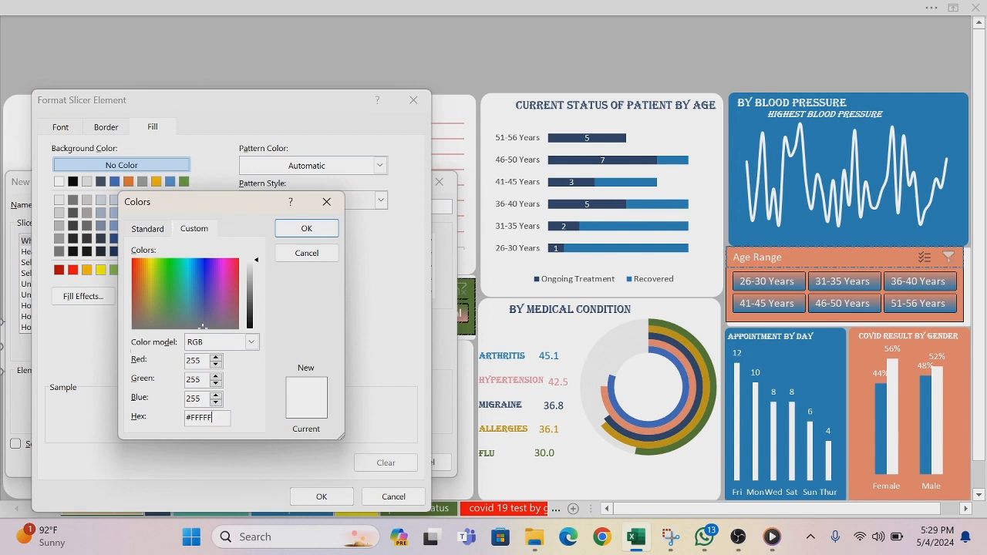
type("#ED8C72")
left_click(306, 230)
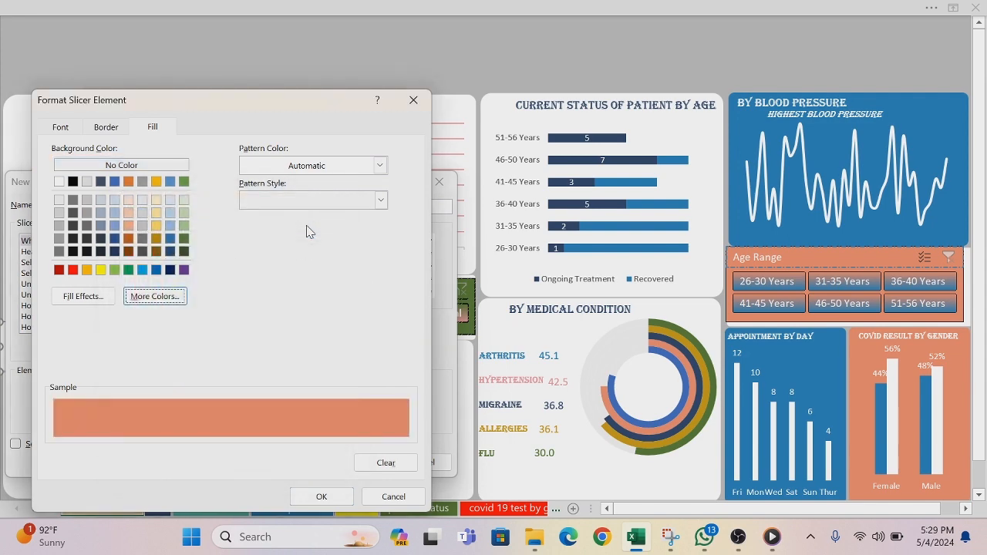
left_click(320, 497)
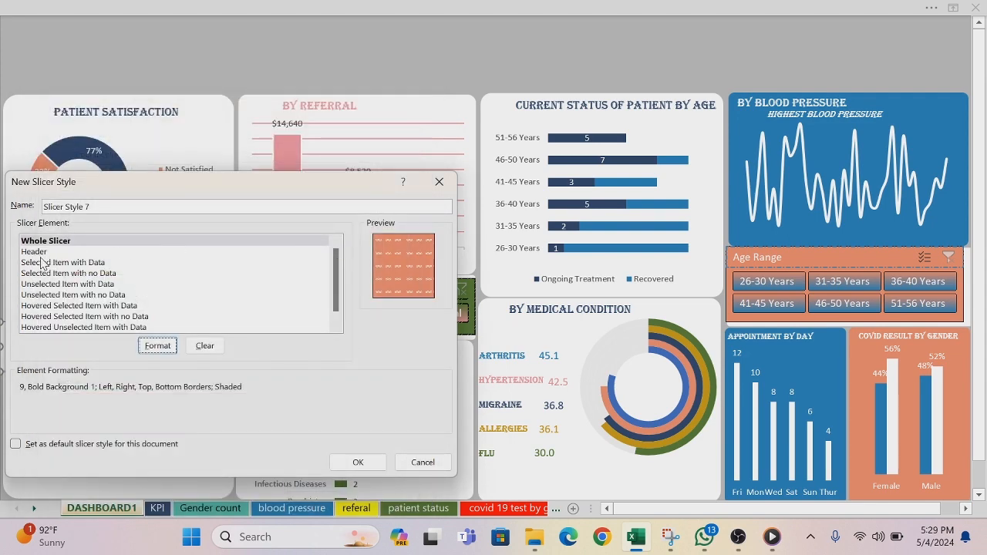
Step: Choose the recent dark navy as the border line colour for the slicer style's Header element
left_click(37, 254)
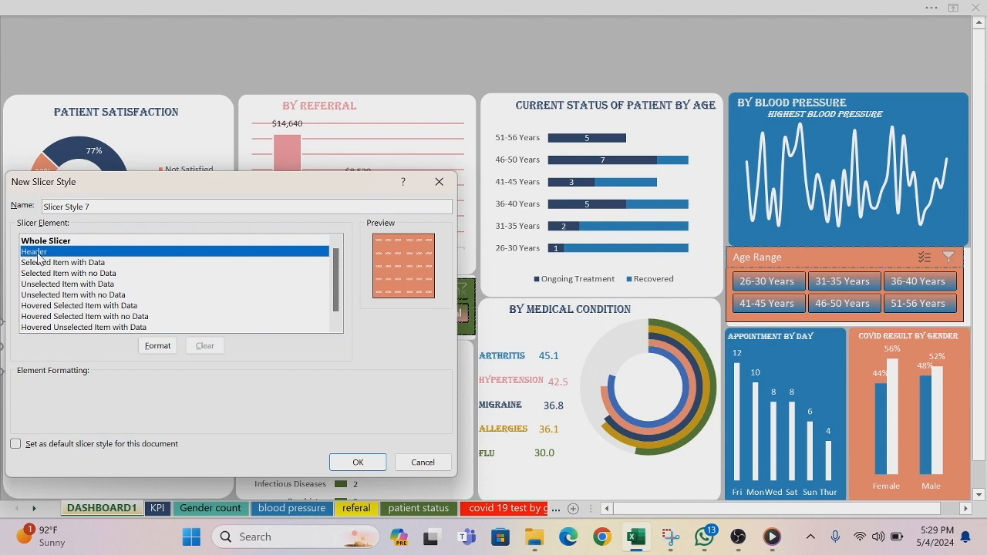
left_click(158, 346)
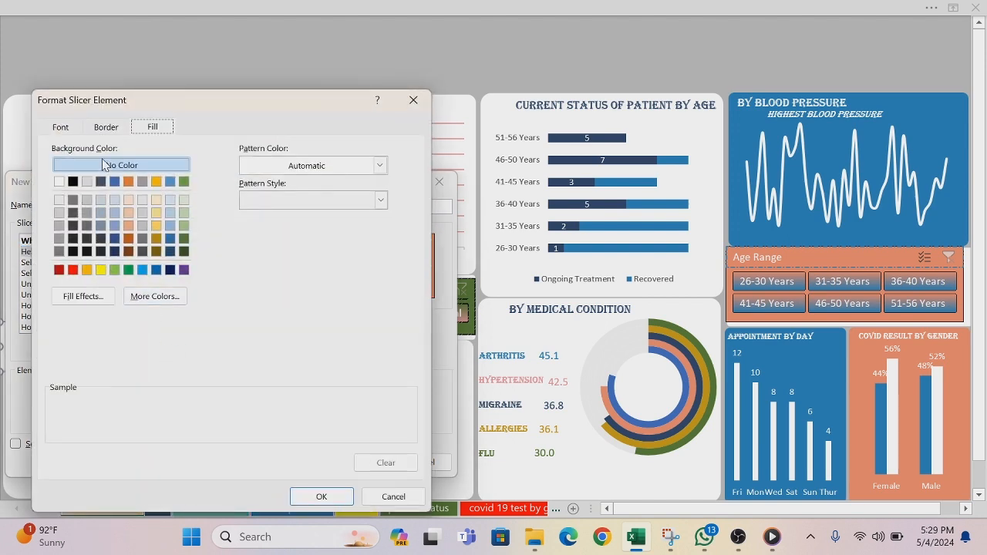
left_click(106, 128)
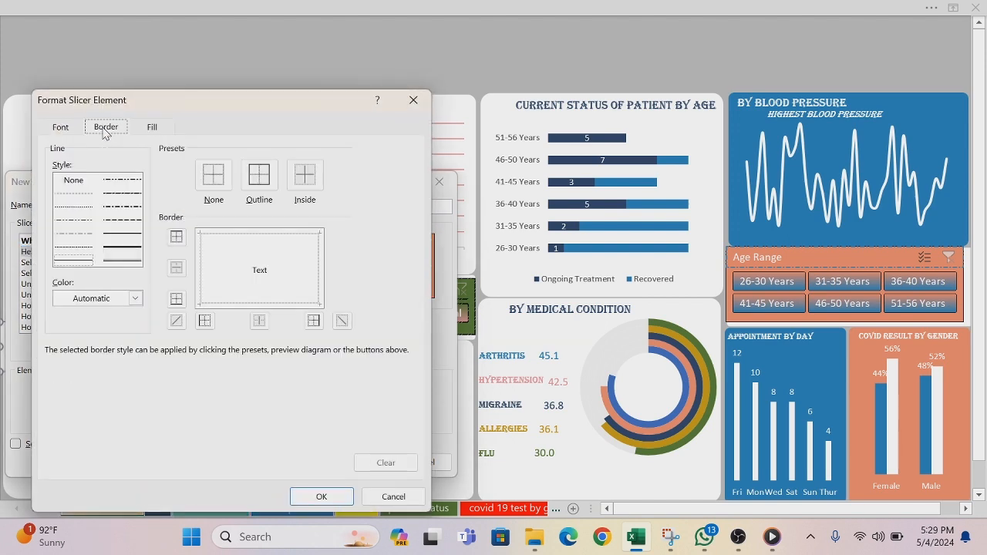
left_click(135, 298)
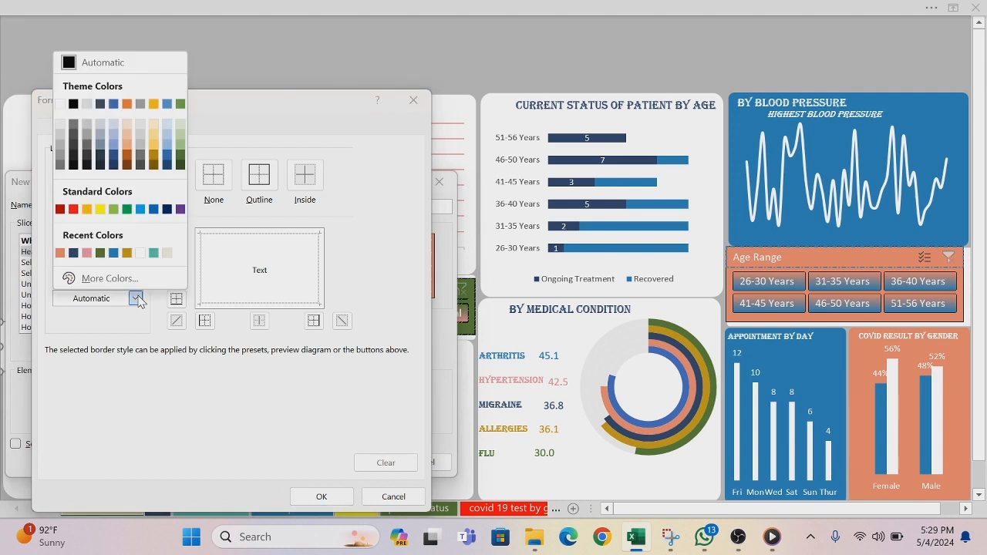
left_click(75, 254)
Step: Fill the Header element with a horizontal two-colour gradient from the recent dark navy to the recent coral, and accept its formatting
left_click(152, 128)
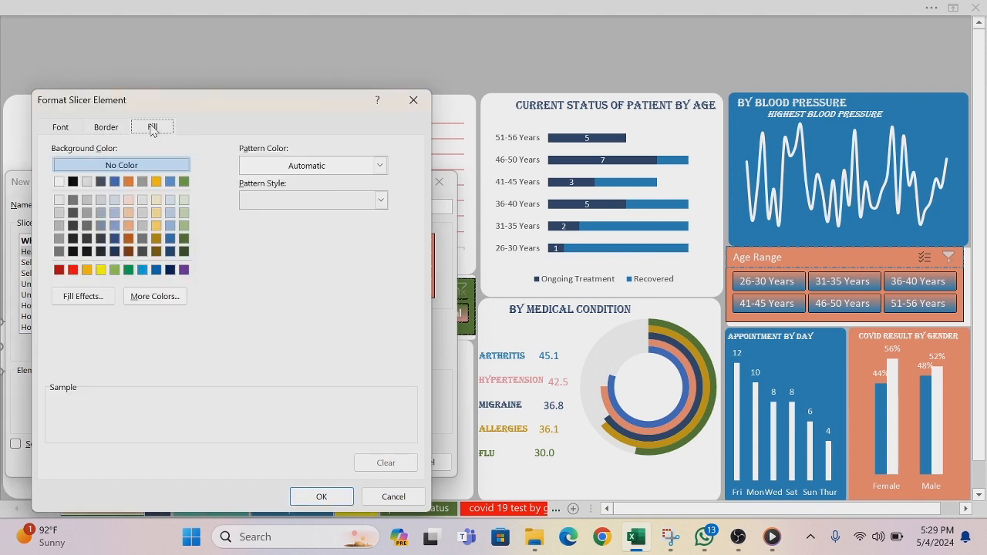
left_click(97, 296)
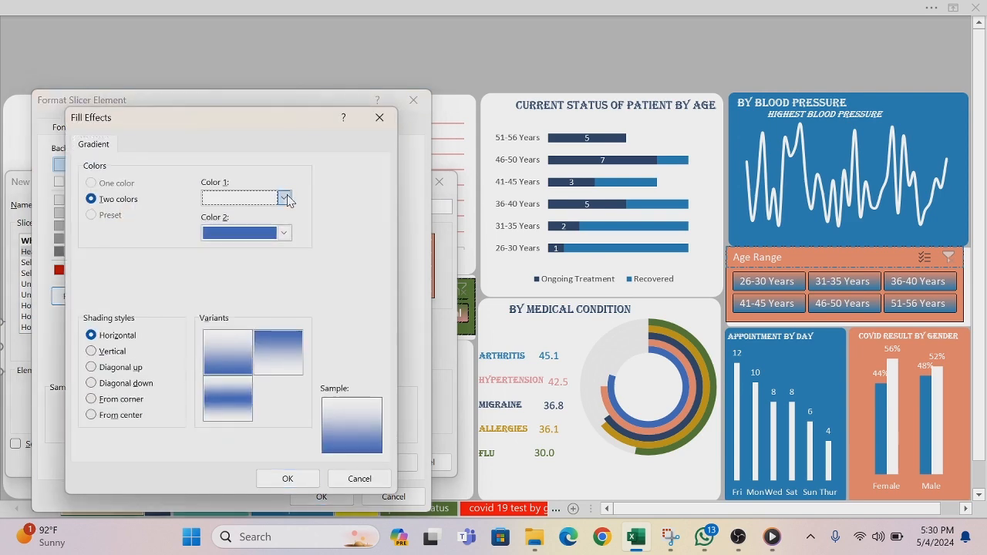
left_click(284, 198)
left_click(209, 386)
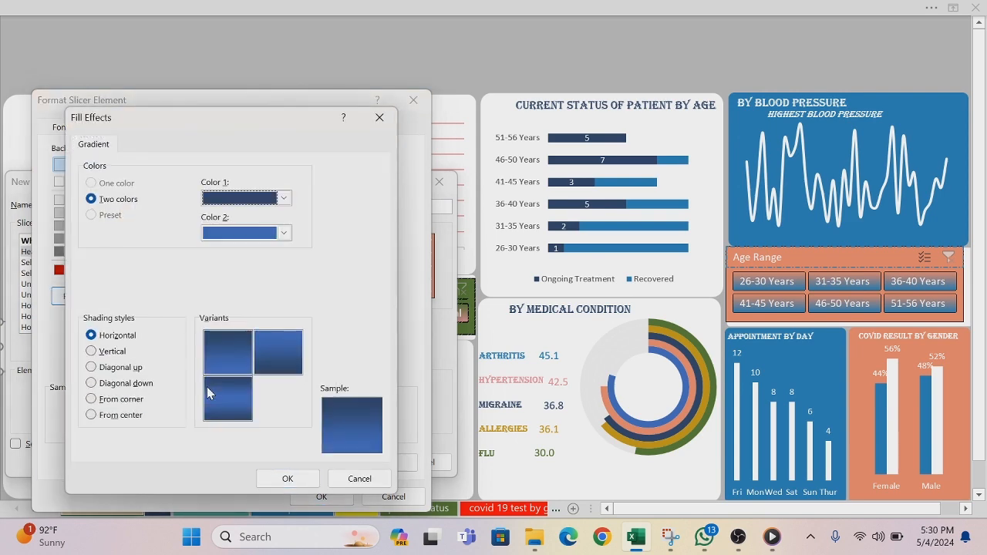
left_click(283, 232)
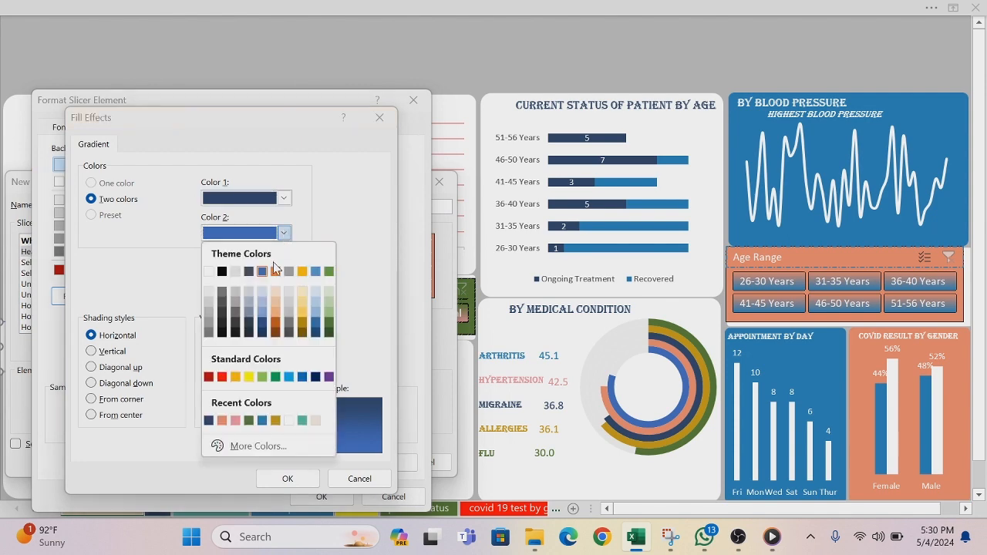
left_click(221, 420)
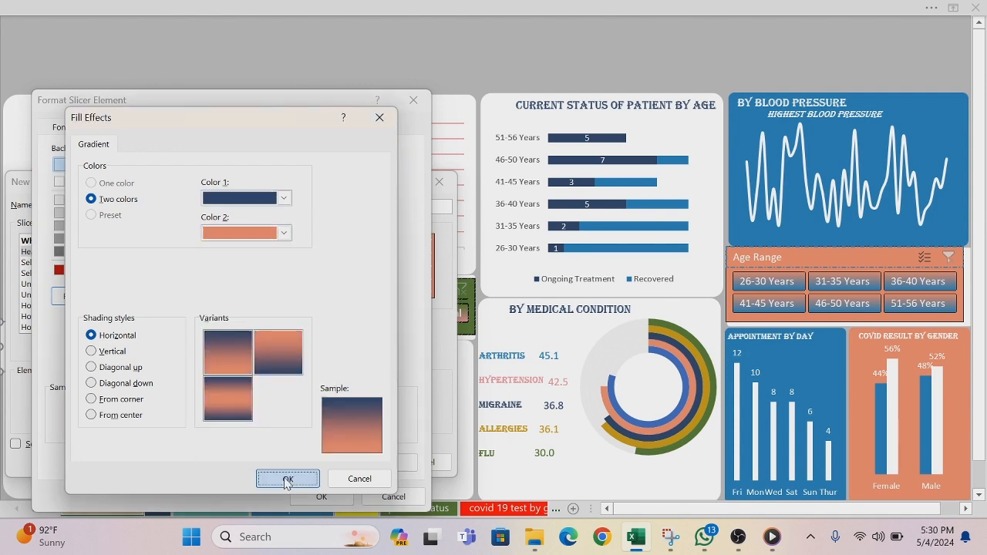
left_click(284, 478)
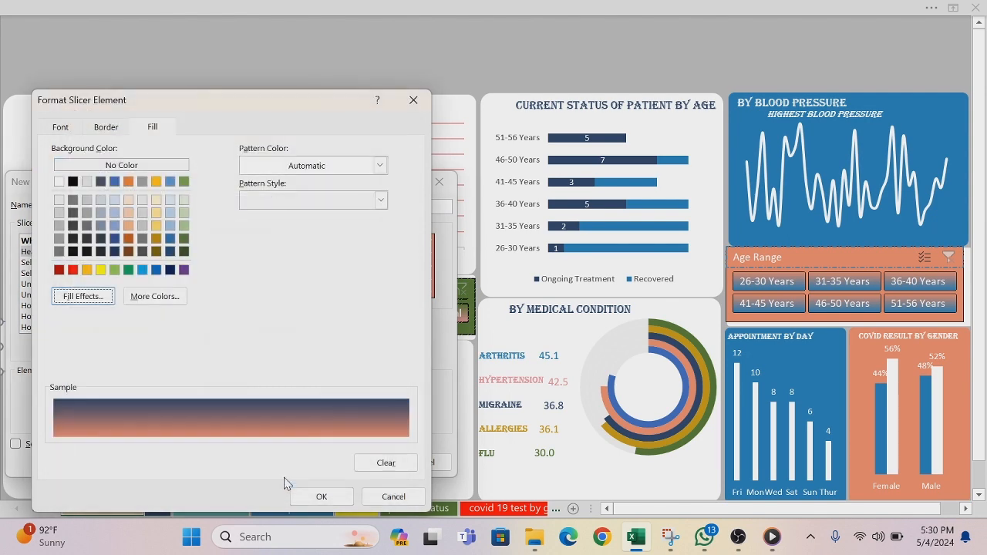
left_click(321, 497)
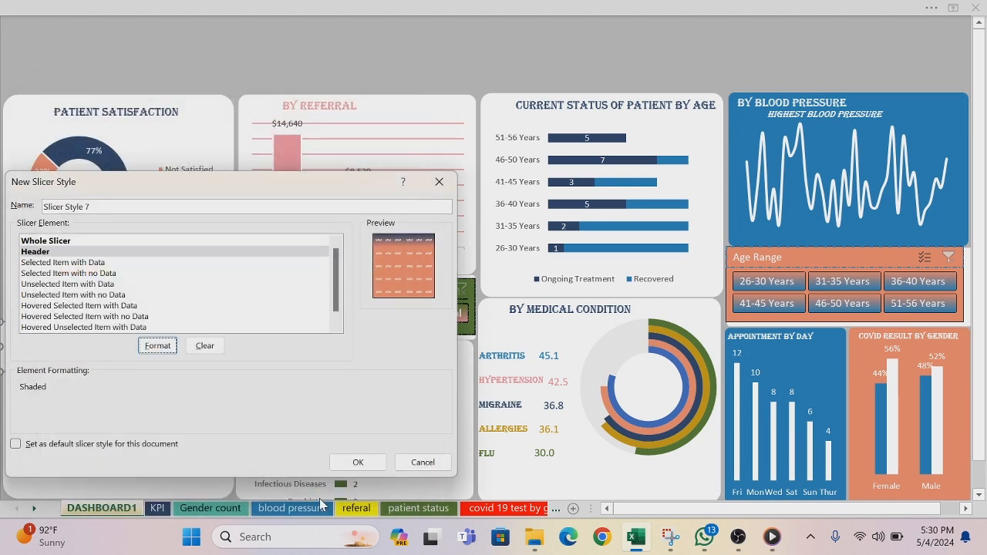
Step: Save the new slicer style, and apply the coral style with blue gradient buttons, matching the Age Range slicer, to the Gender slicer
left_click(358, 463)
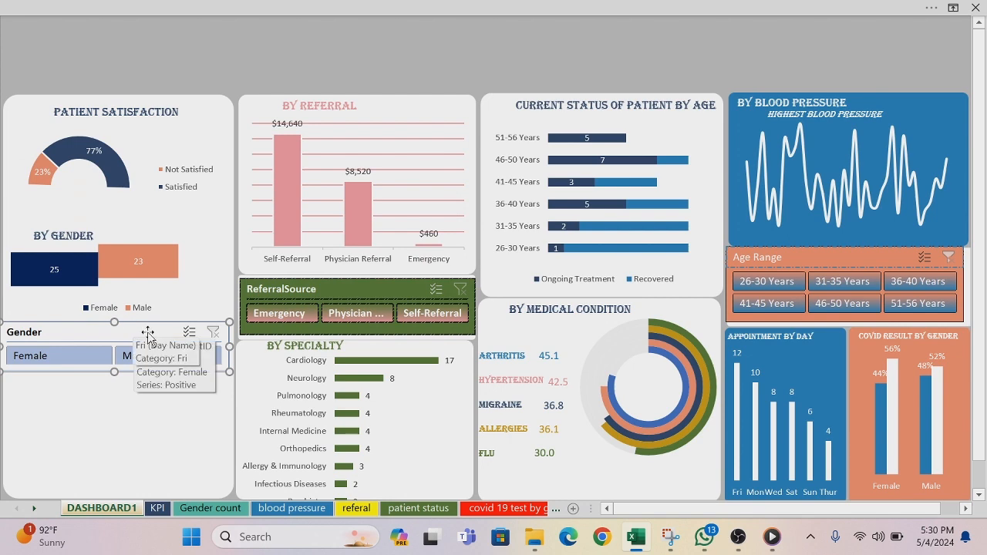
left_click(282, 11)
left_click(169, 69)
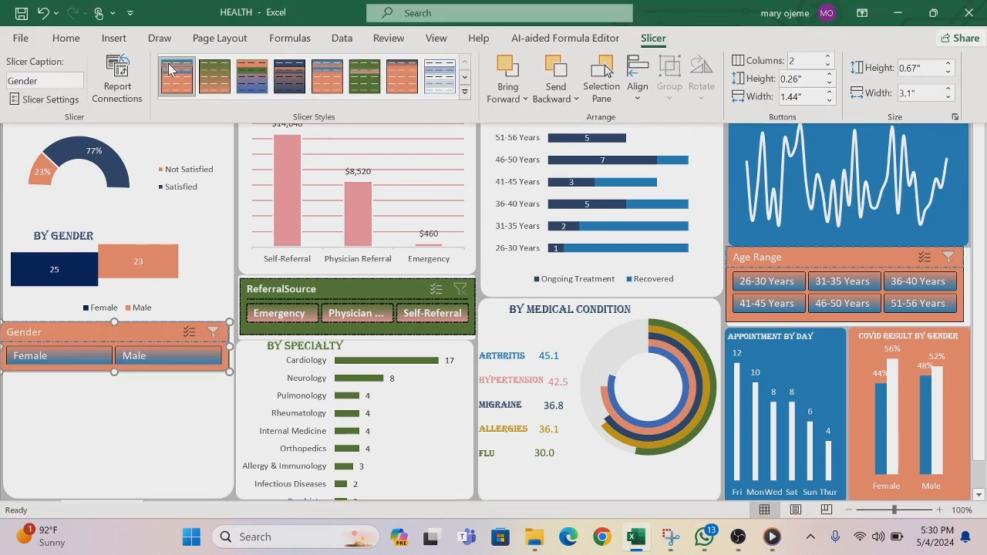
left_click(176, 402)
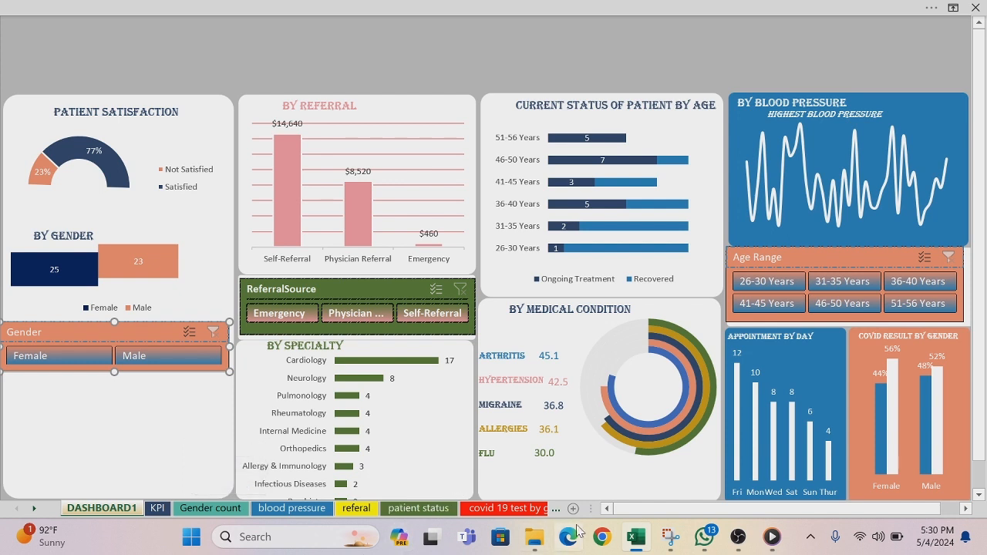
Step: On the smoking sheet, select both doughnut charts and shrink them together to about three columns wide and eight rows tall
left_click(555, 508)
left_click(555, 508)
left_click(555, 508)
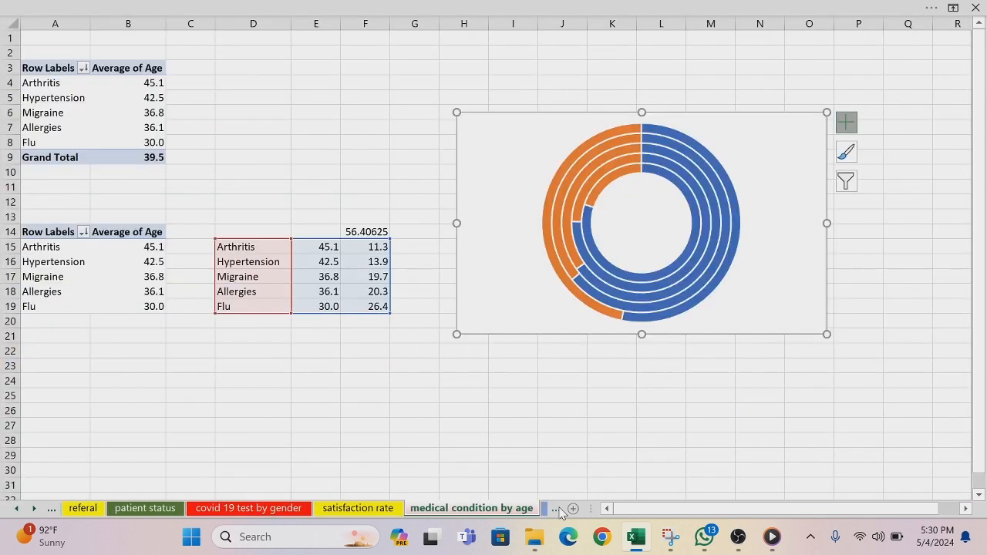
left_click(556, 508)
left_click(557, 508)
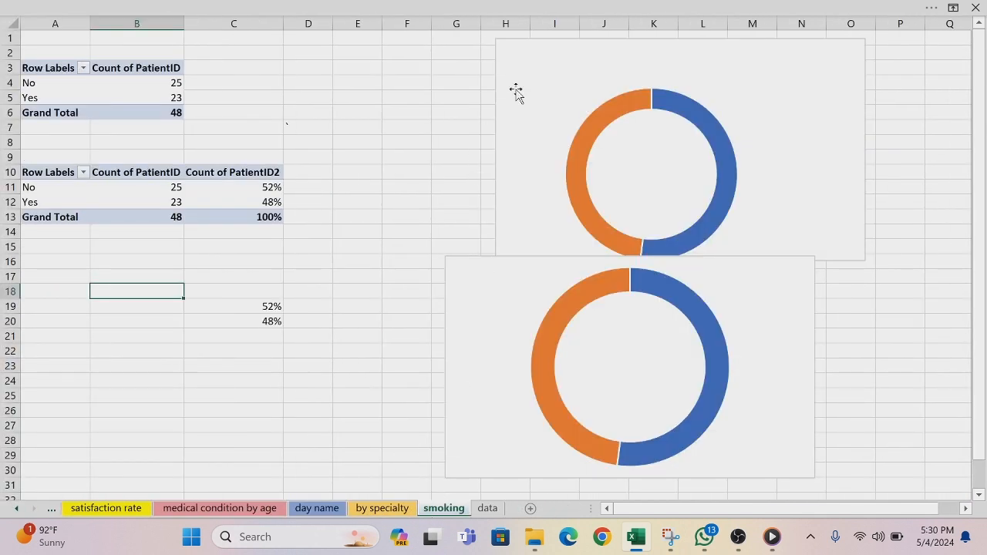
left_click(539, 56)
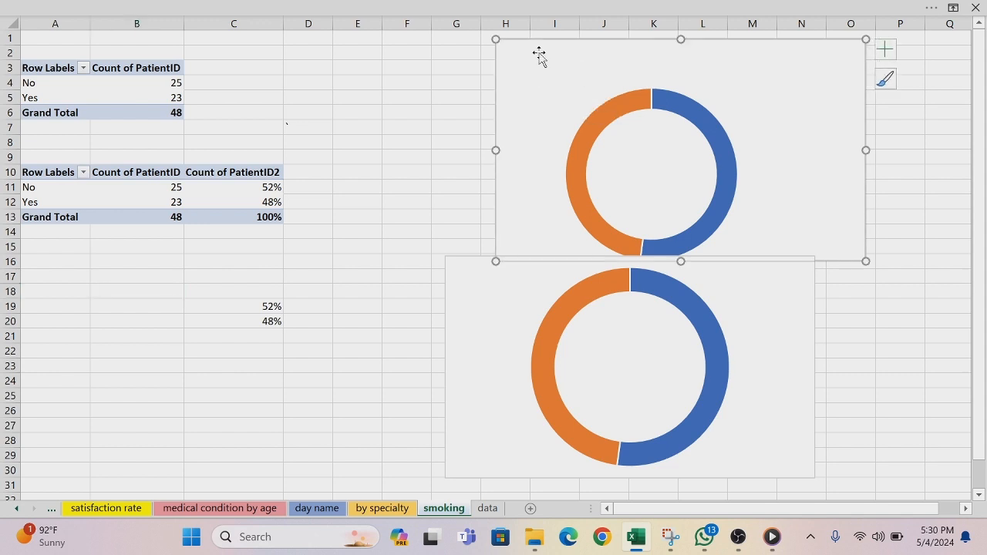
left_click(498, 284, "ctrl")
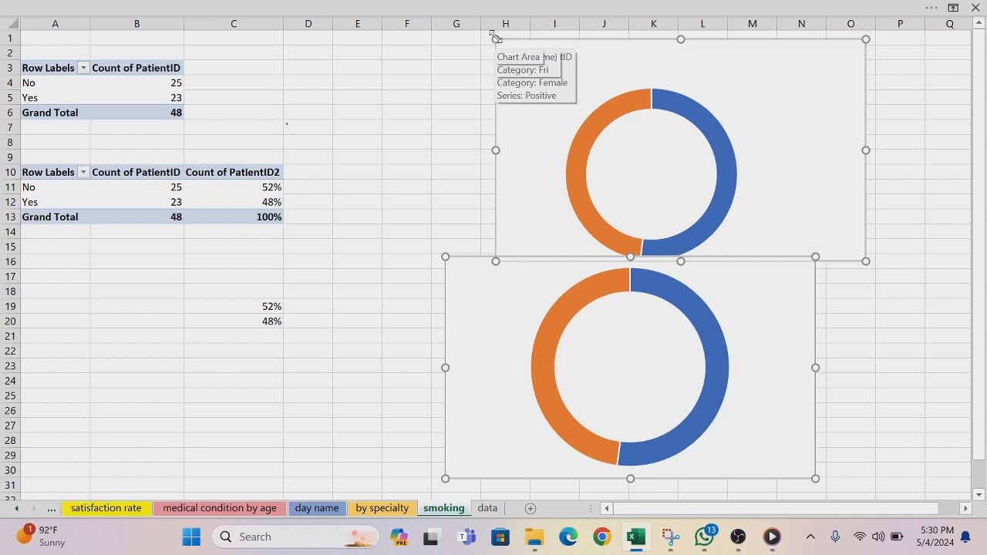
left_click_drag(496, 38, 686, 129)
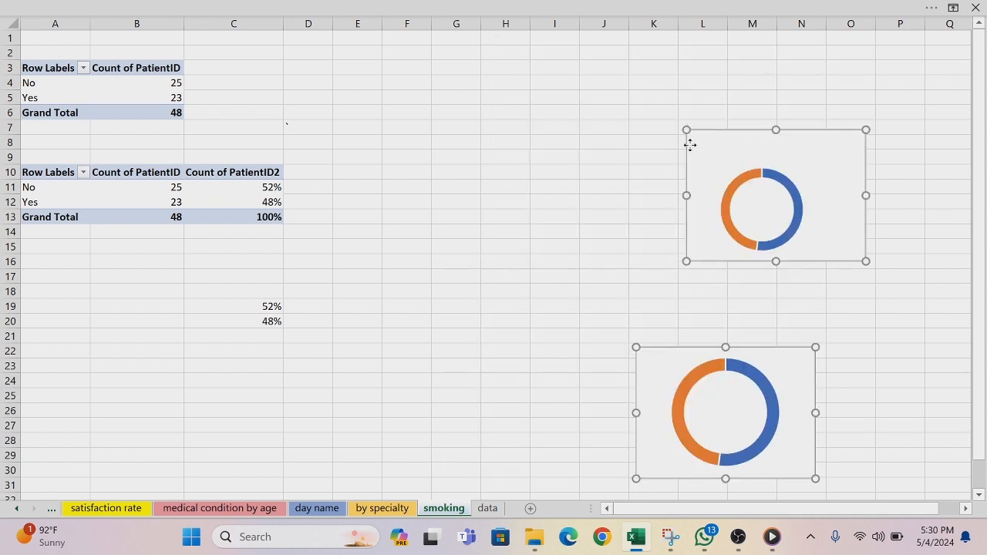
left_click_drag(687, 130, 717, 147)
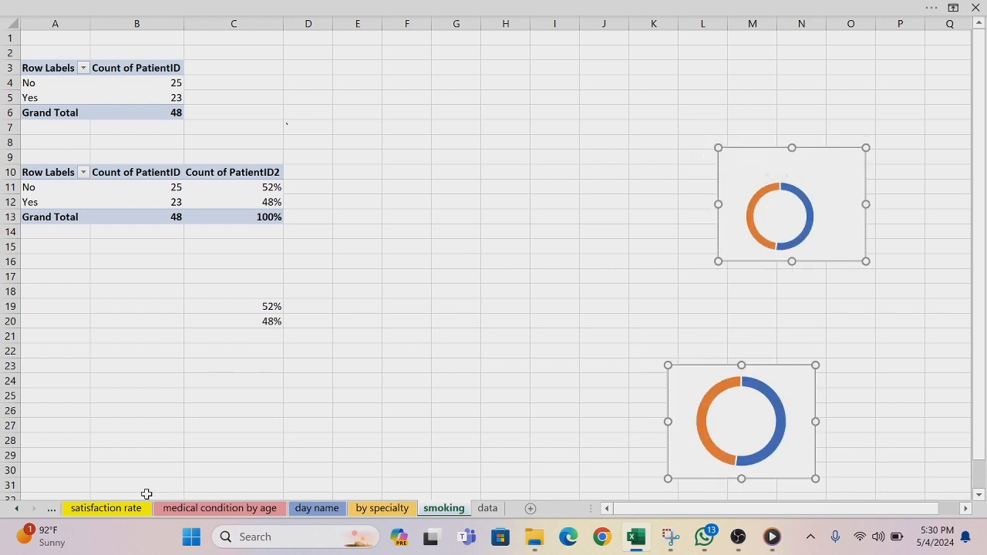
Step: Try placing the copied smoking doughnut charts on the DASHBOARD1 sheet, and undo the move and the paste
left_click(14, 510)
left_click(15, 510)
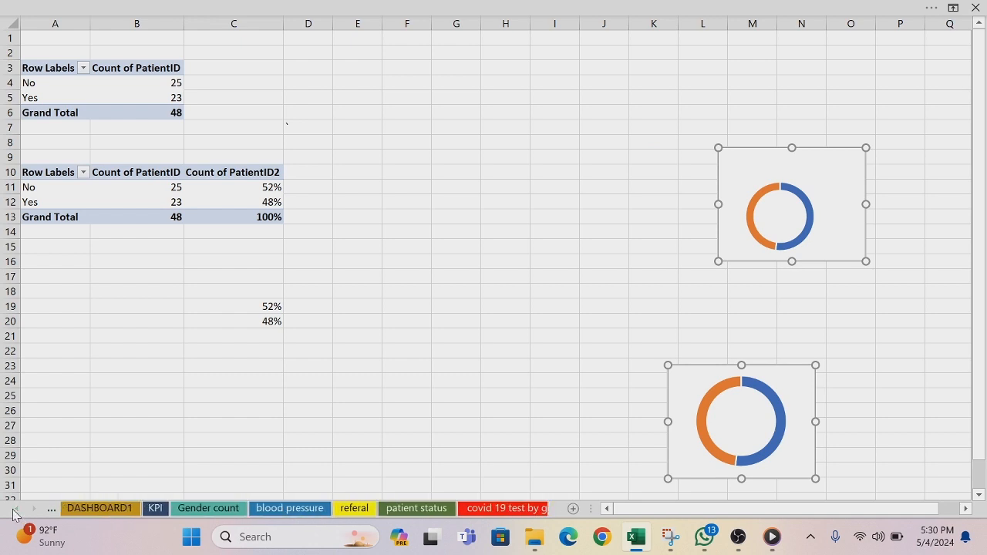
left_click(74, 510)
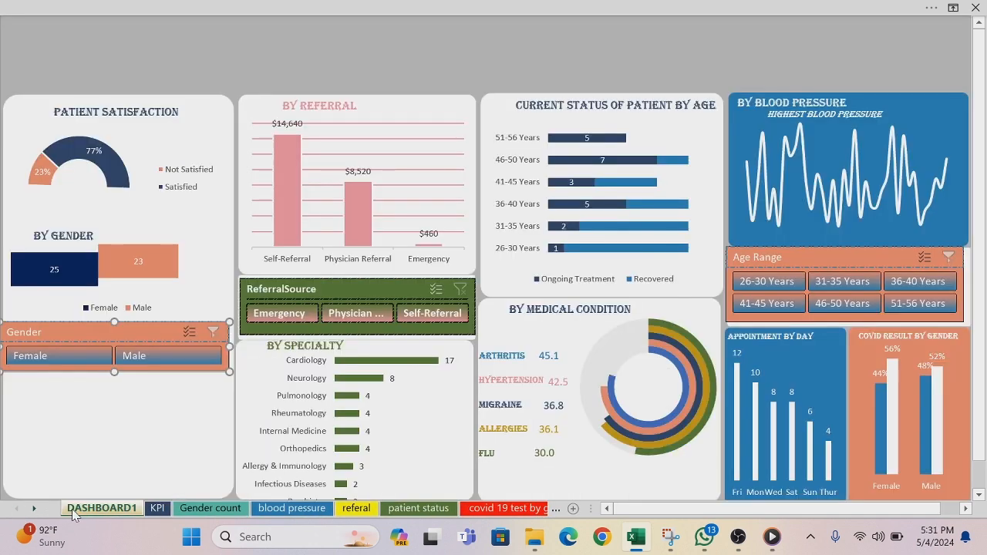
key("ctrl+v")
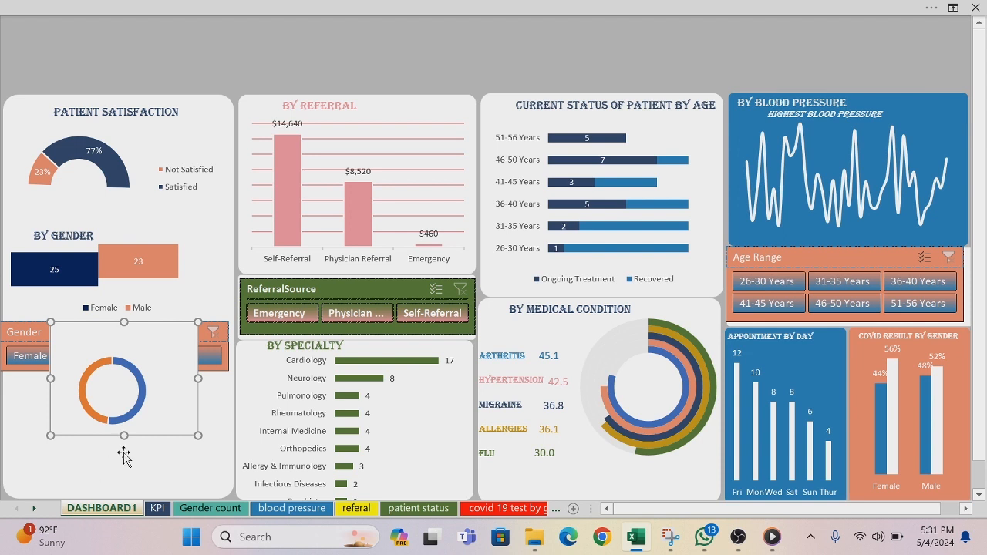
left_click_drag(150, 423, 227, 36)
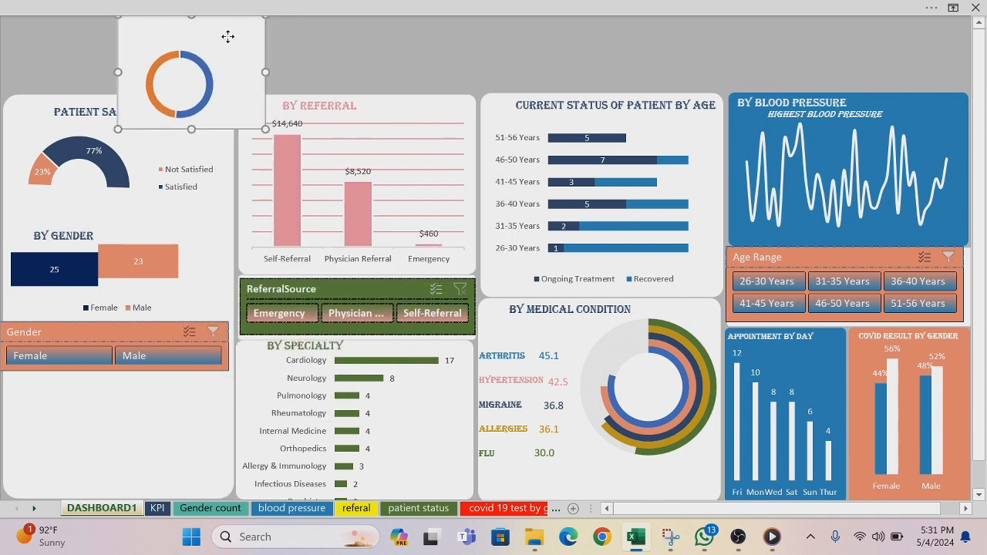
key("ctrl+z")
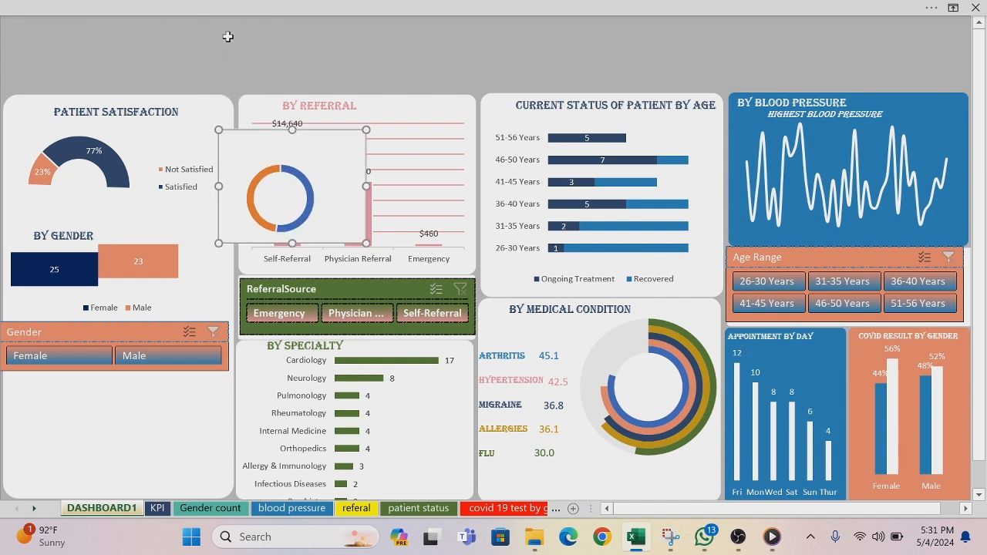
key("ctrl+z")
key("ctrl+z")
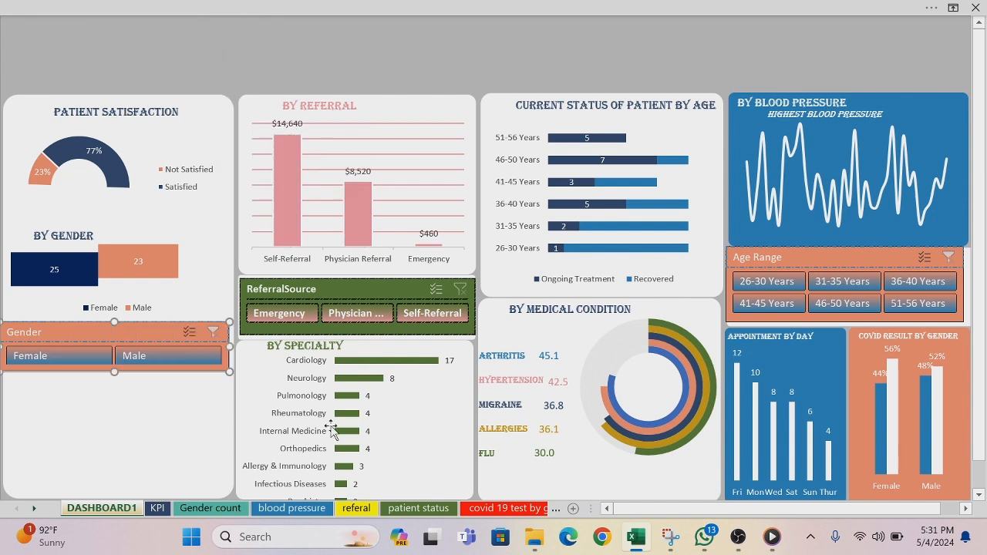
Step: Back on the smoking sheet, move the smaller doughnut chart directly beside the larger one and select both charts
left_click(555, 508)
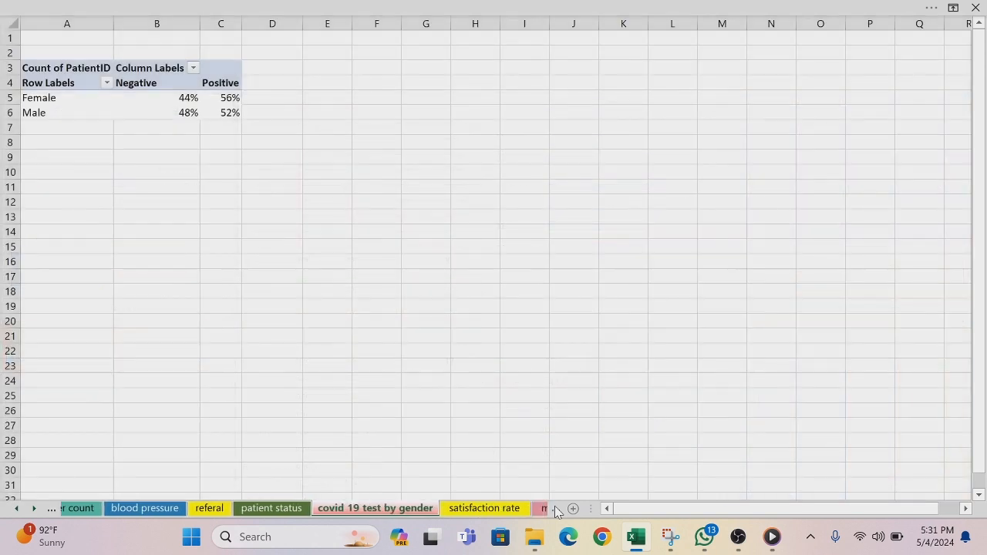
left_click(555, 508)
left_click(555, 508)
left_click(555, 508)
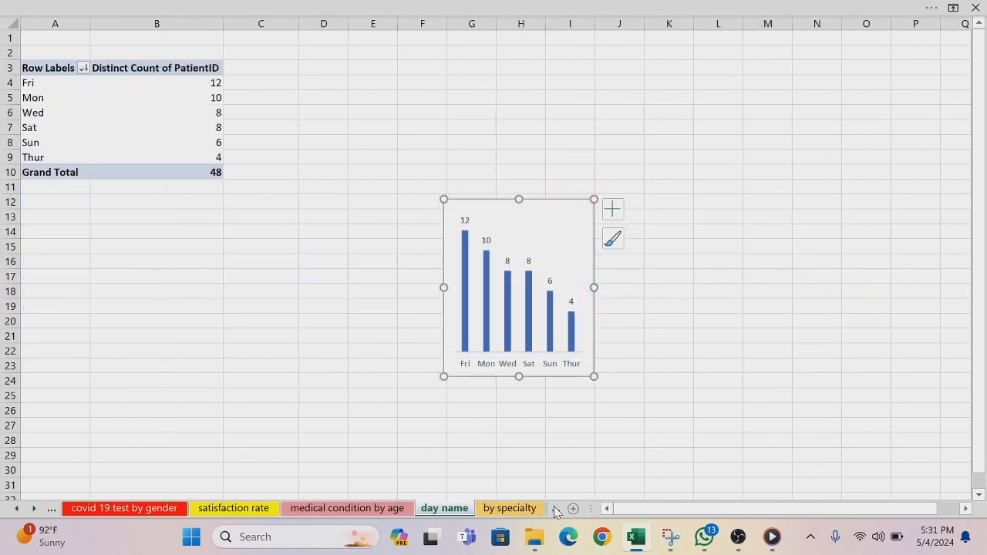
left_click(555, 508)
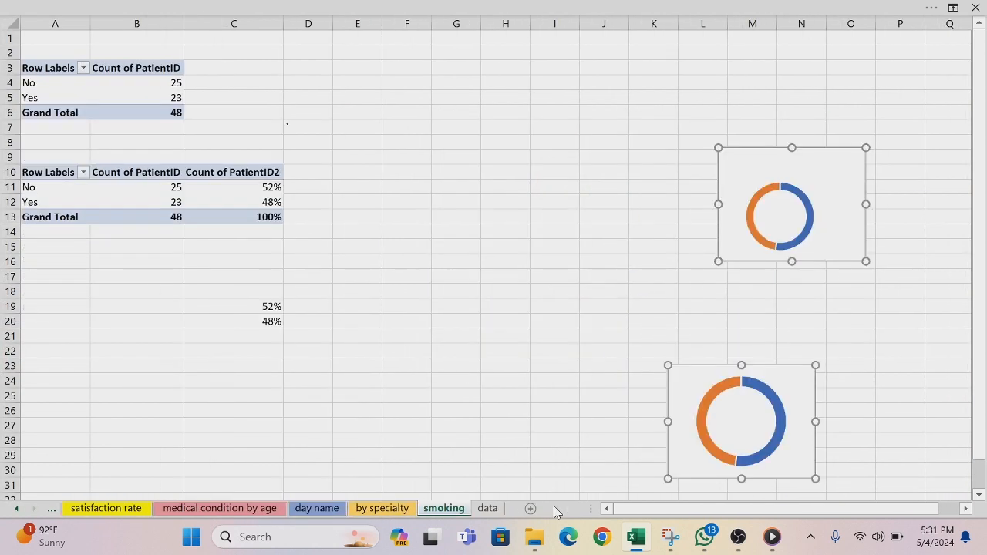
left_click(637, 292)
left_click_drag(738, 222, 531, 441)
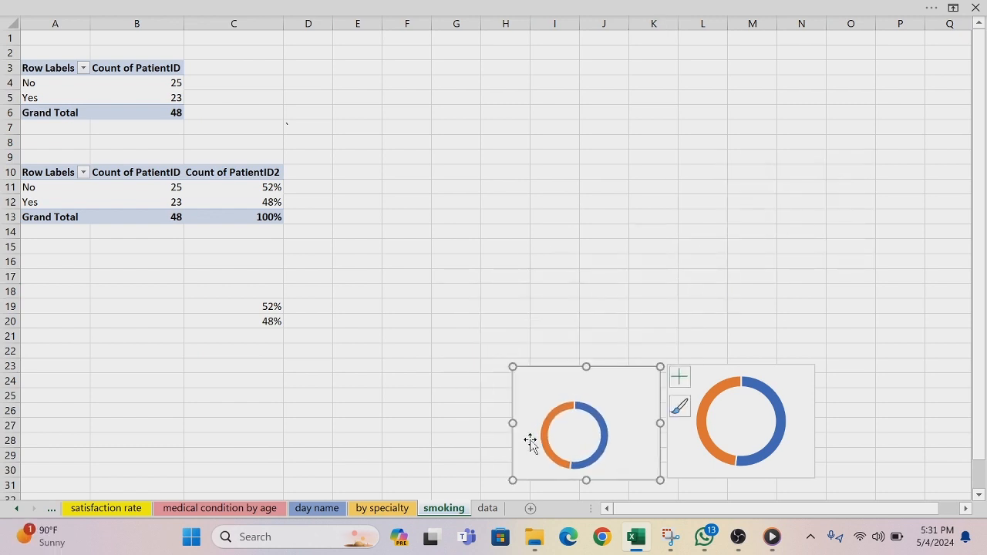
left_click(694, 369, "ctrl")
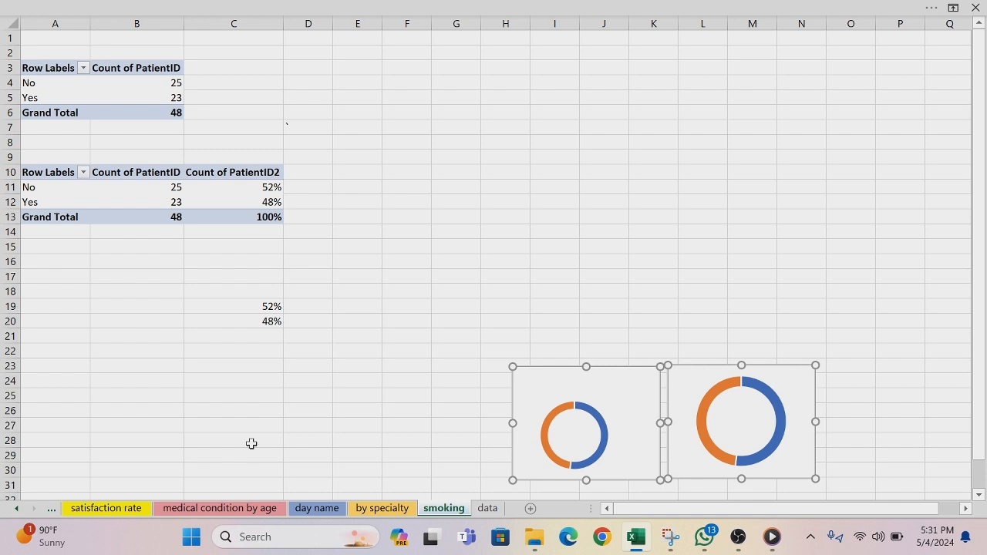
Step: Copy the two side-by-side doughnut charts onto the DASHBOARD1 sheet, and deselect them
left_click(19, 509)
left_click(18, 509)
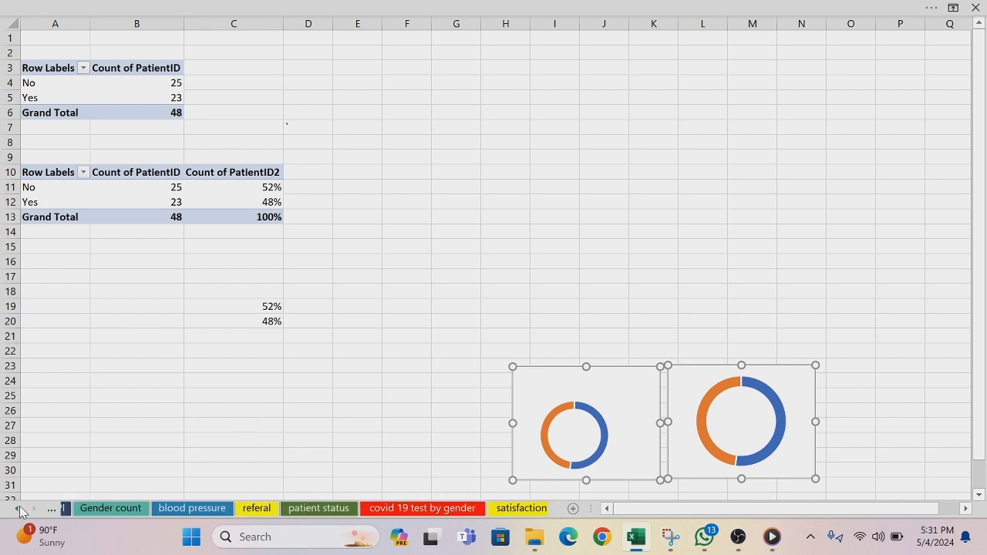
left_click(19, 509)
left_click(94, 509)
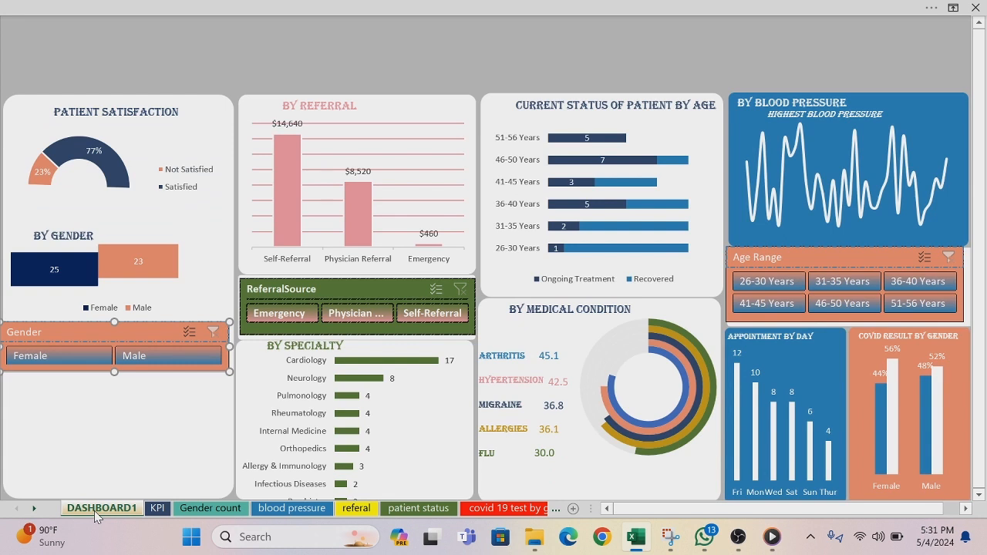
key("ctrl+v")
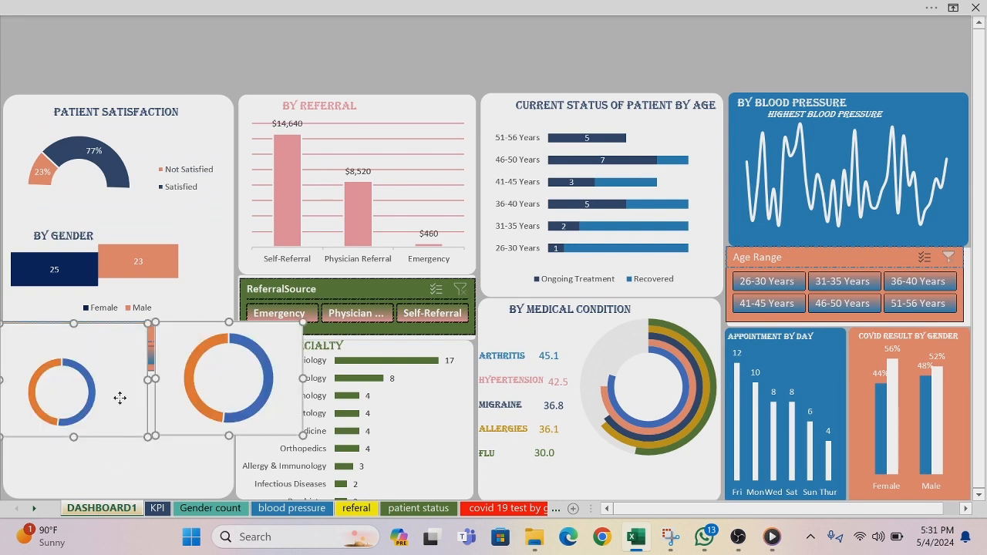
left_click(145, 459)
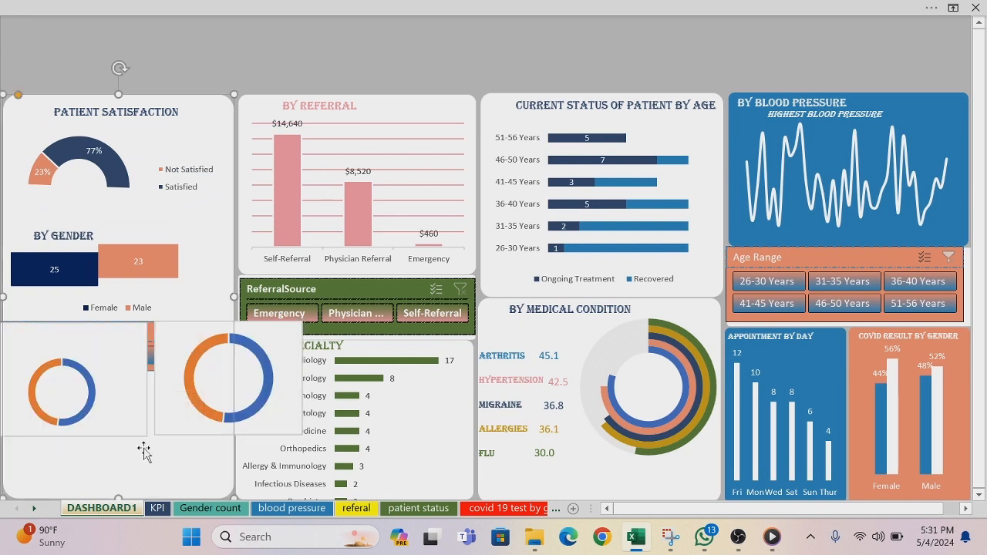
Step: Remove the fill and the outline from the chart area of the left smoking doughnut chart
left_click(104, 335)
right_click(104, 335)
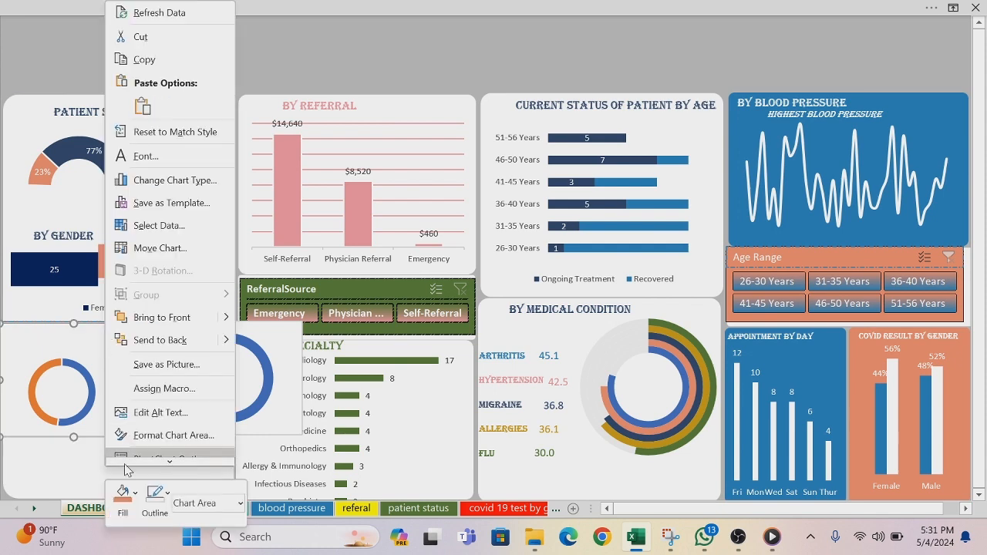
left_click(134, 494)
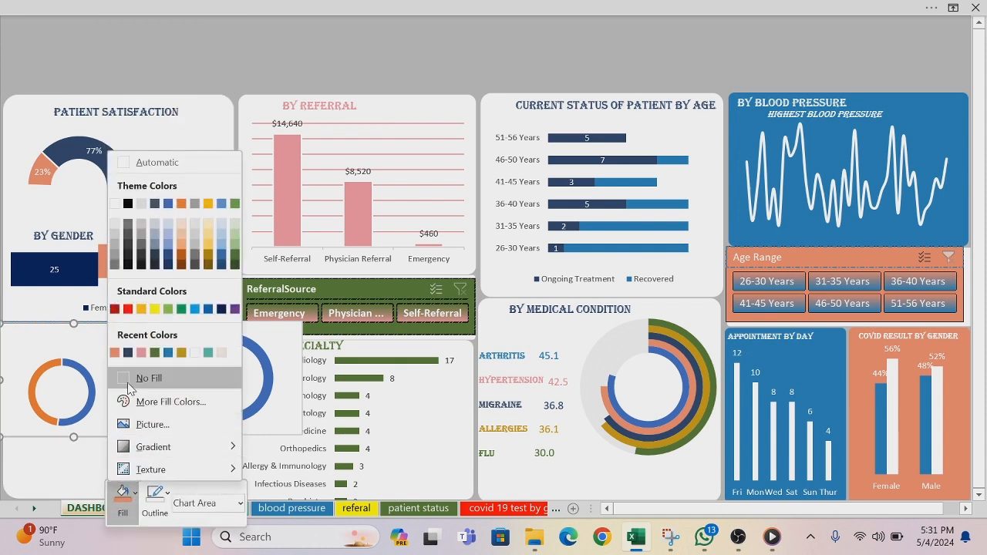
left_click(127, 385)
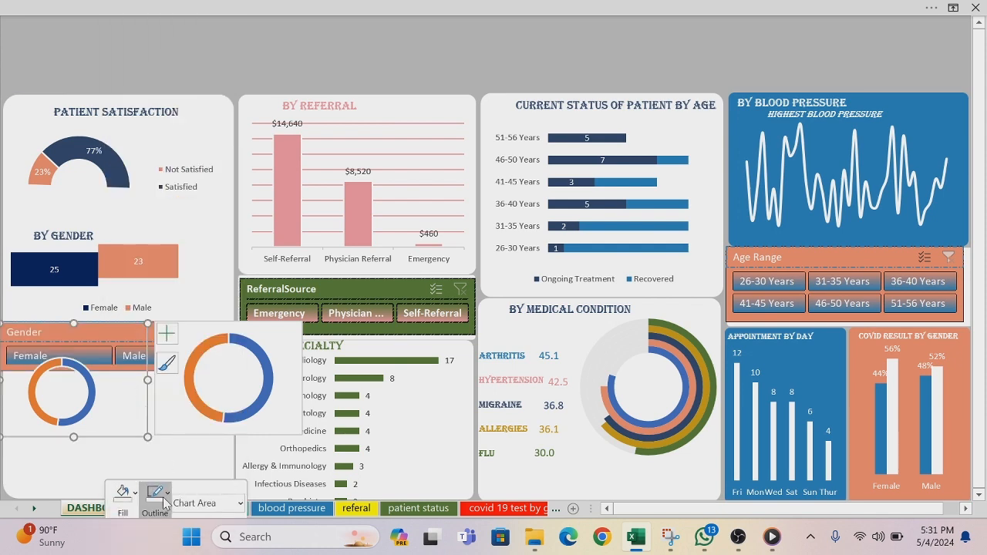
left_click(164, 494)
left_click(160, 378)
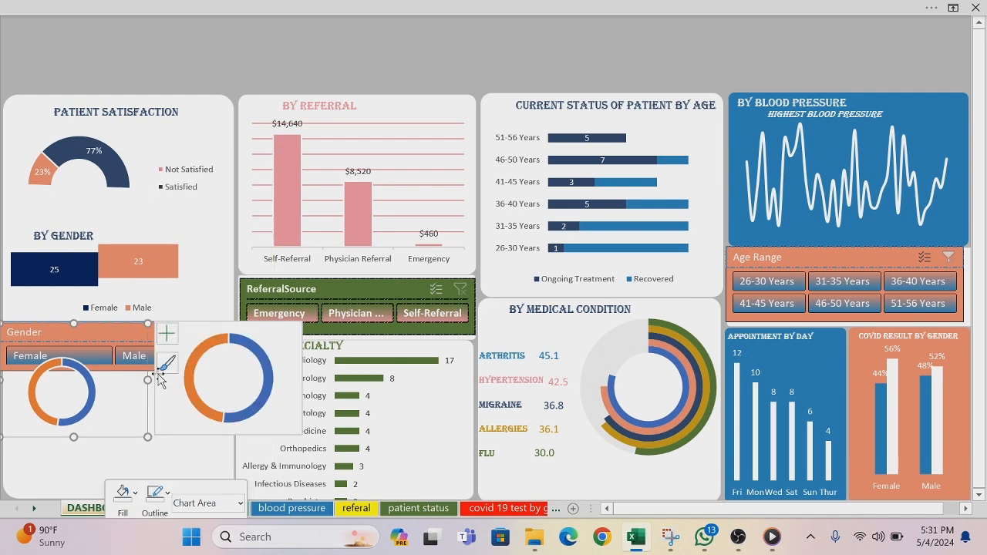
Step: Give the chart area of the right smoking doughnut chart no fill and no outline
left_click(209, 327)
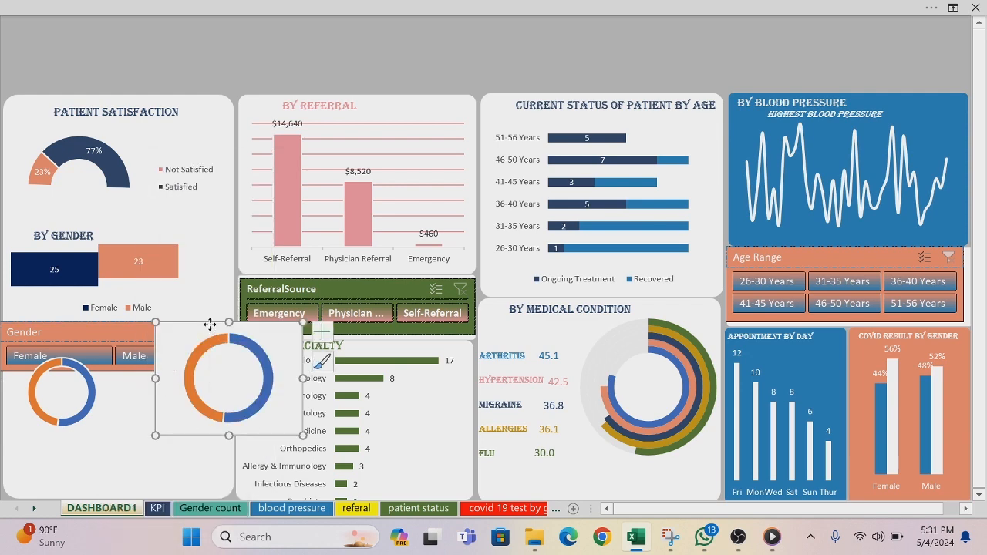
right_click(210, 327)
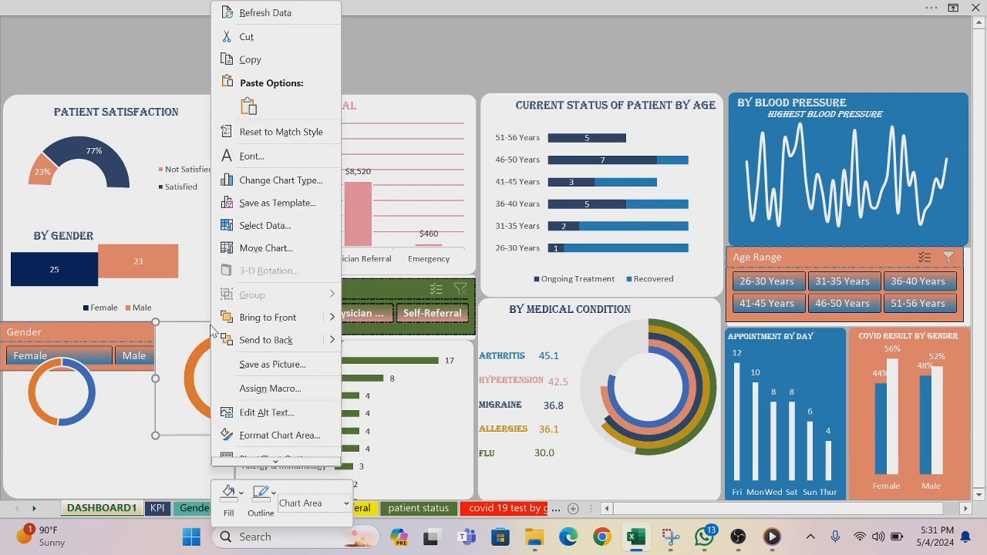
left_click(240, 493)
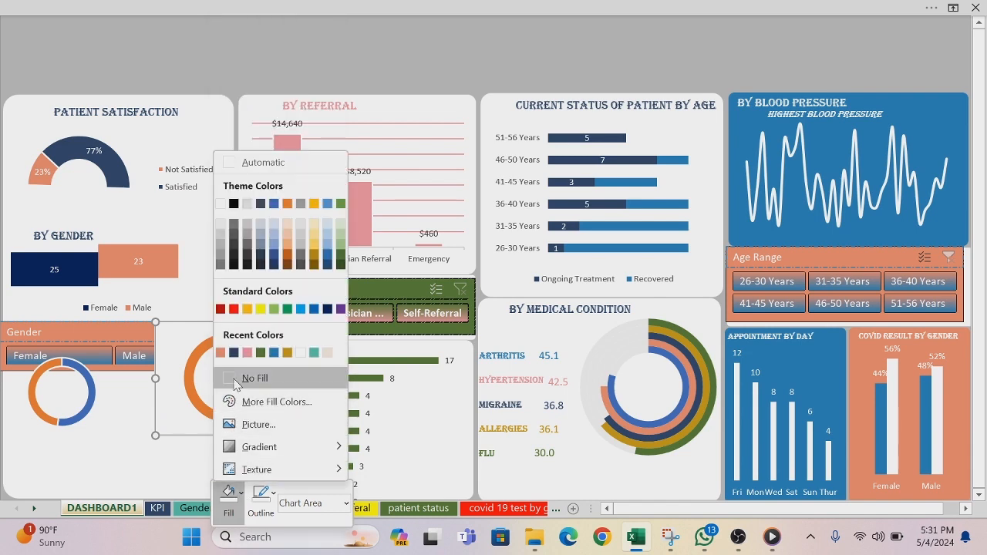
left_click(237, 379)
left_click(271, 494)
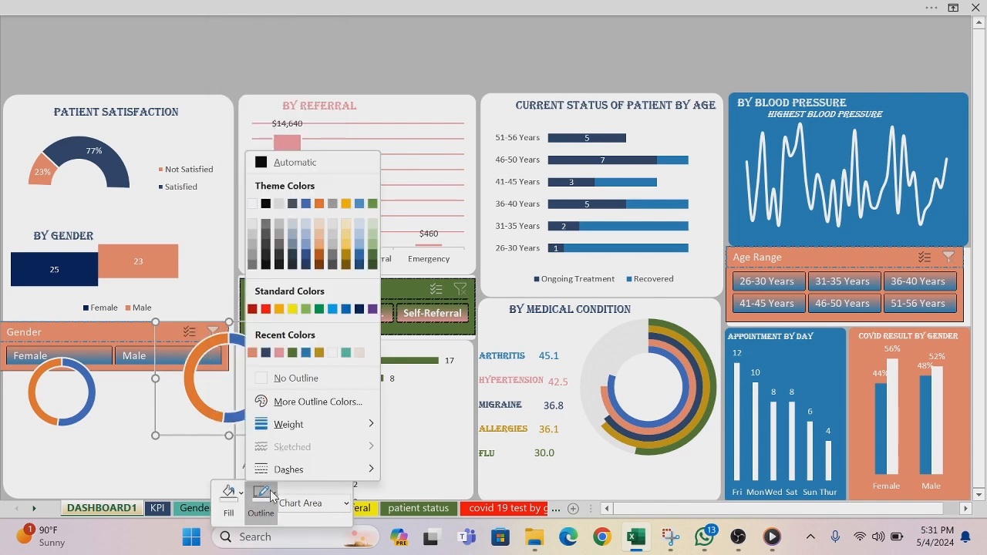
left_click(263, 381)
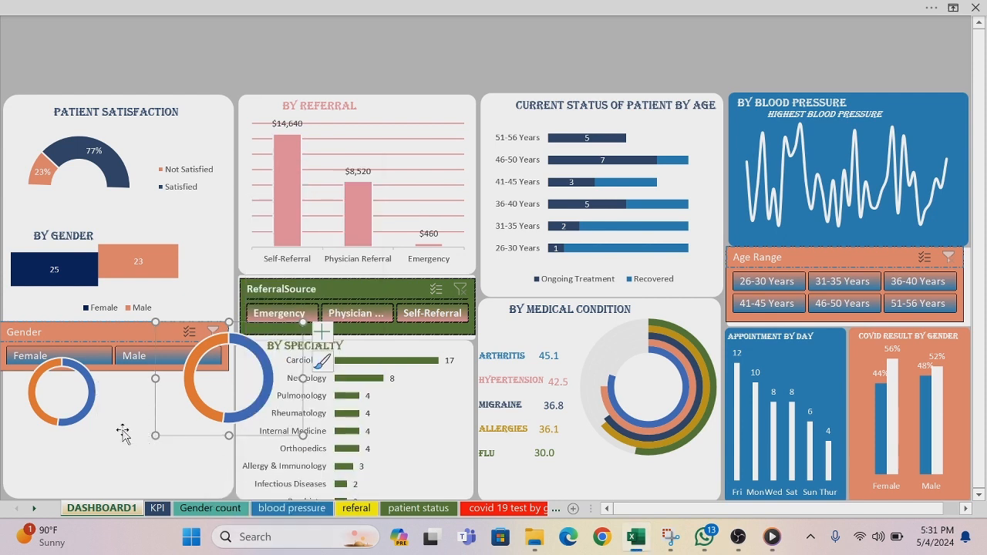
Step: Move both doughnut charts into the empty space below the Gender slicer in the Patient Satisfaction panel
left_click_drag(187, 440, 150, 463)
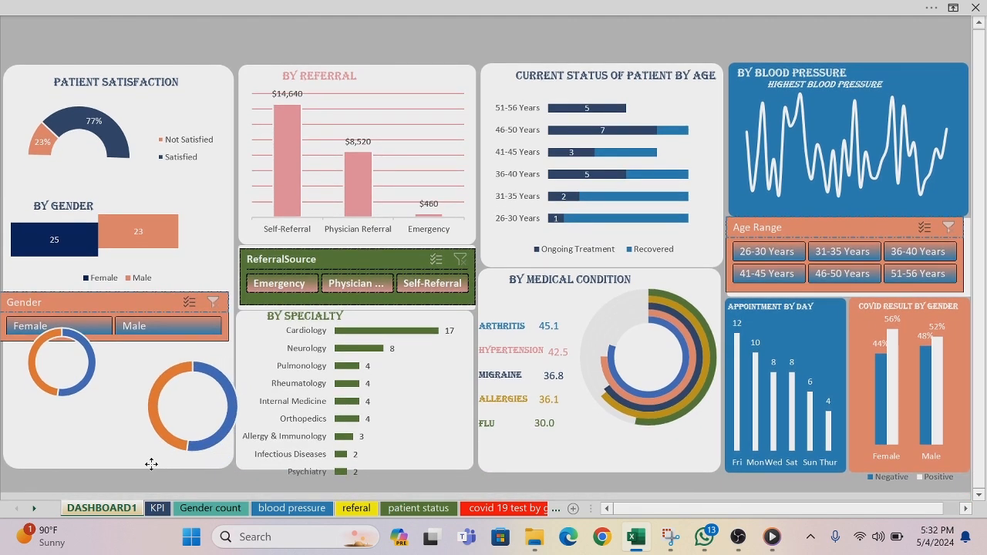
left_click(57, 415)
left_click(24, 373)
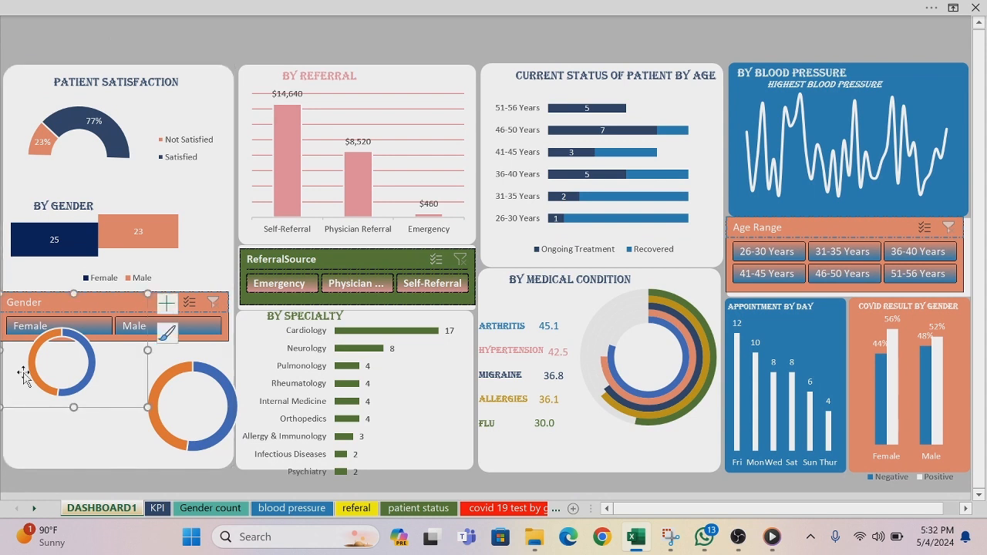
left_click_drag(39, 413, 37, 462)
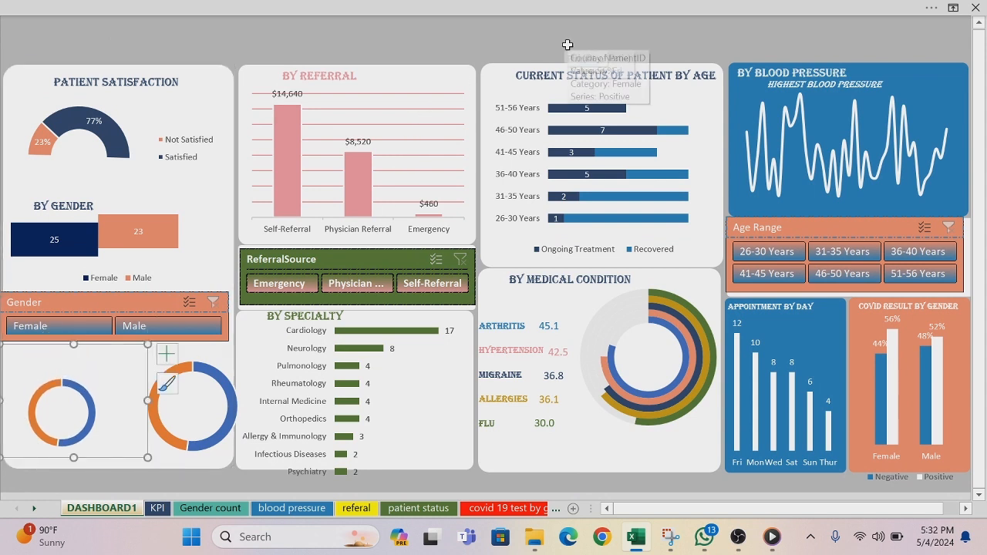
left_click(977, 25)
left_click(978, 25)
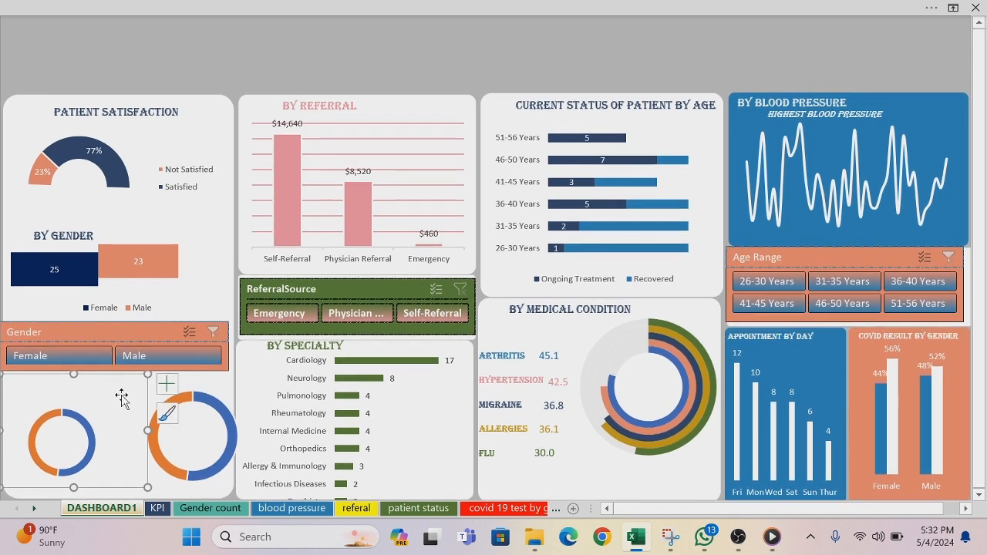
left_click(610, 9)
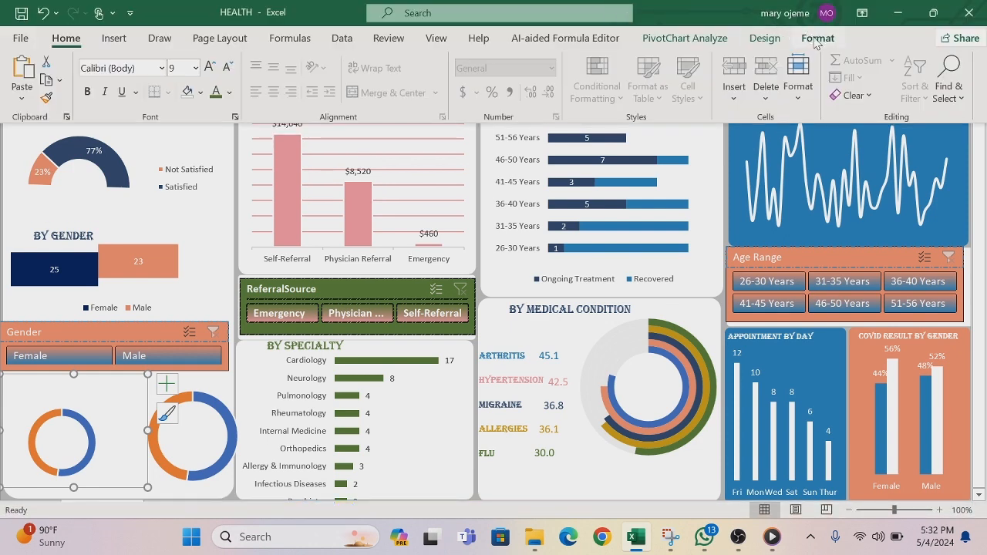
left_click(816, 40)
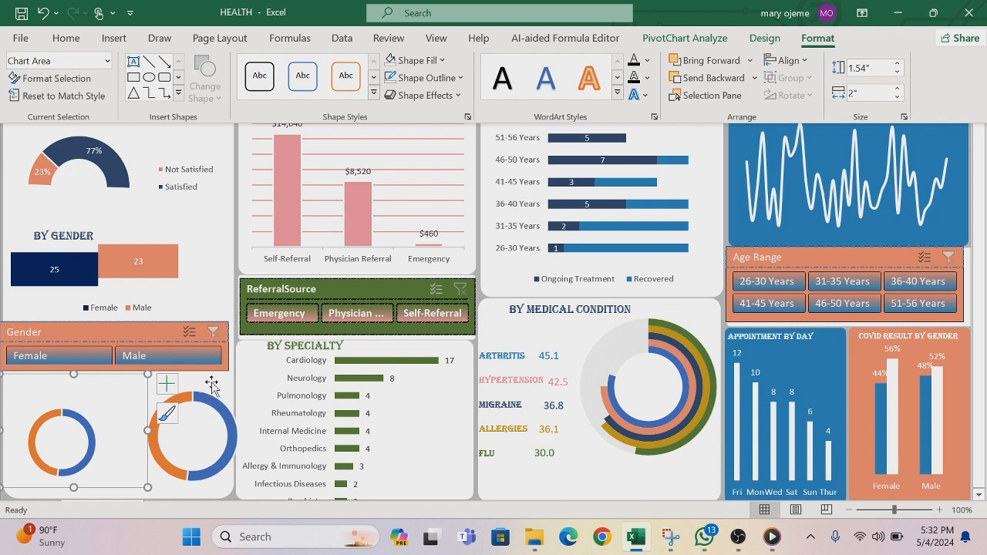
key("ctrl+shift+F1")
left_click_drag(211, 386, 193, 379)
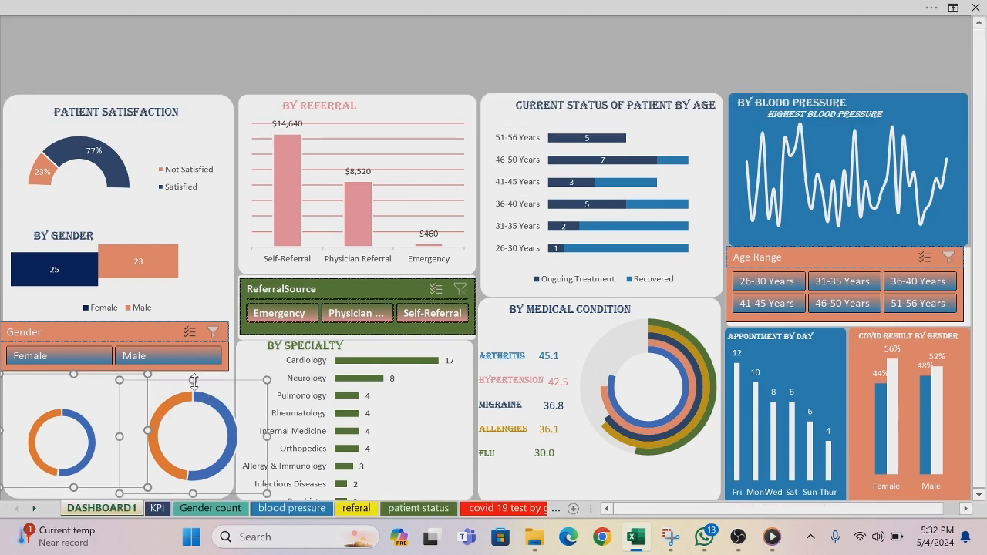
left_click(710, 15)
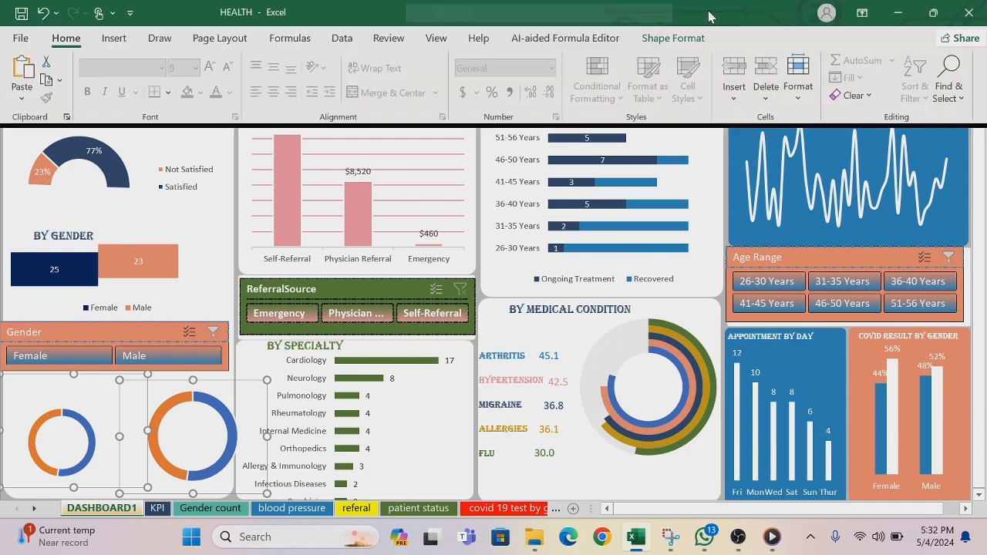
left_click(672, 37)
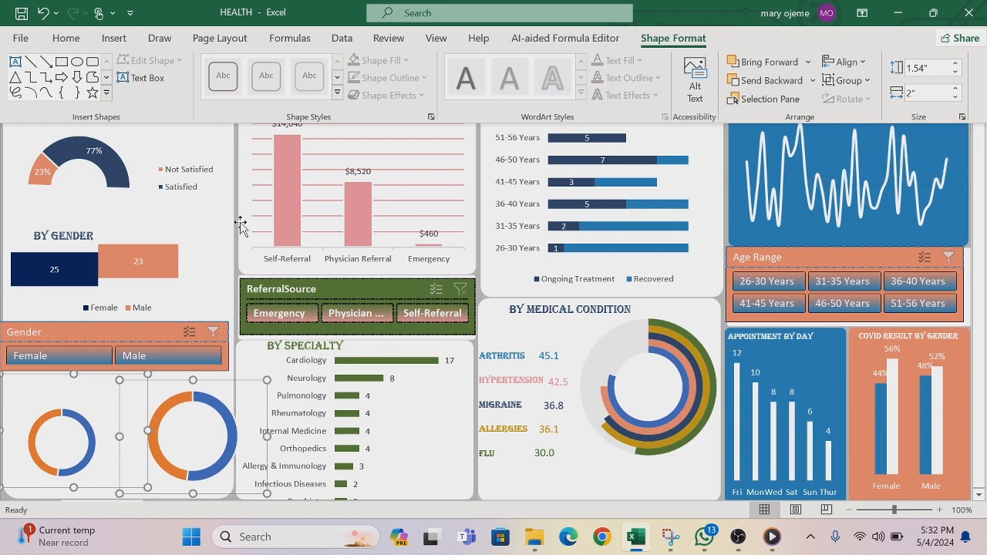
key("ctrl+shift+F1")
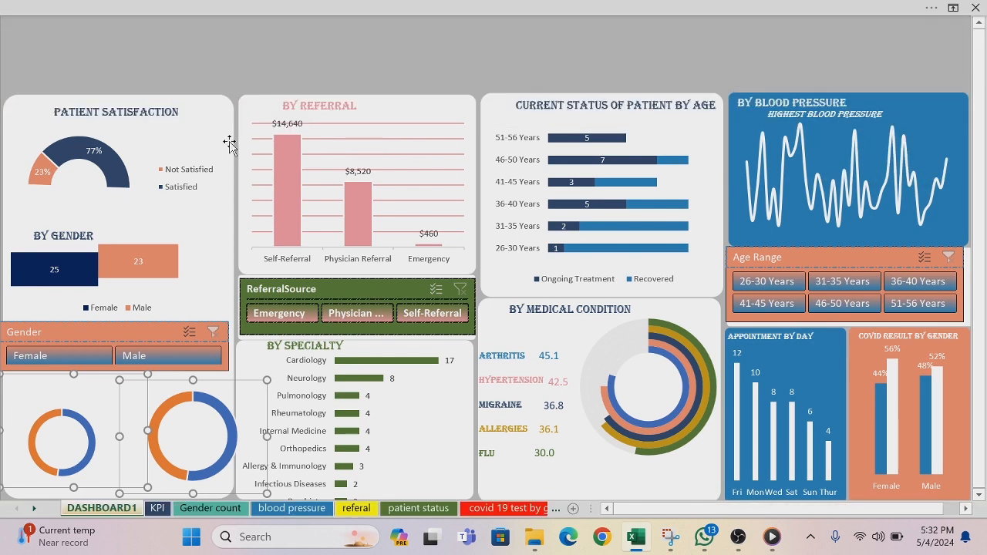
left_click(231, 66)
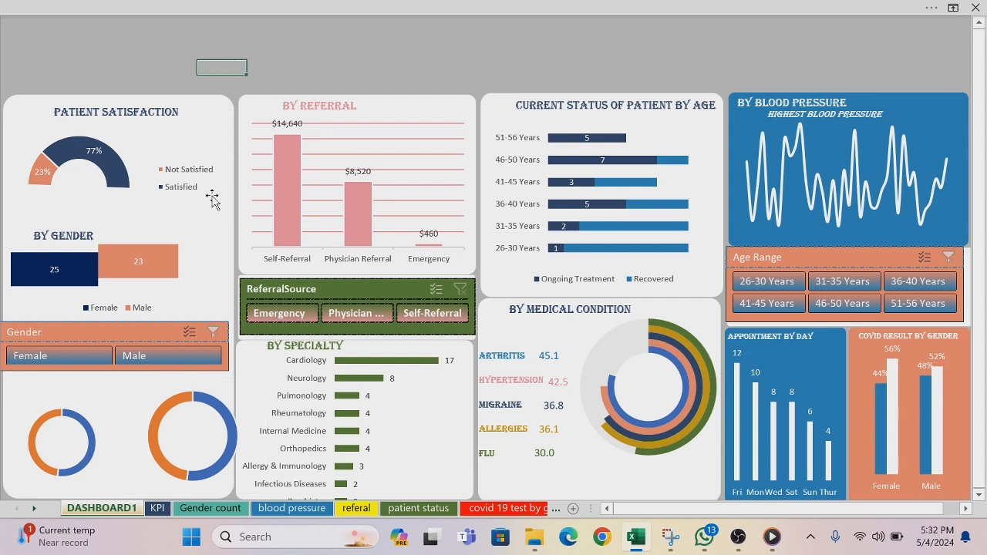
Step: Shrink the right doughnut chart so its ring matches the left one's size and fits inside the panel, and deselect it
left_click(158, 386)
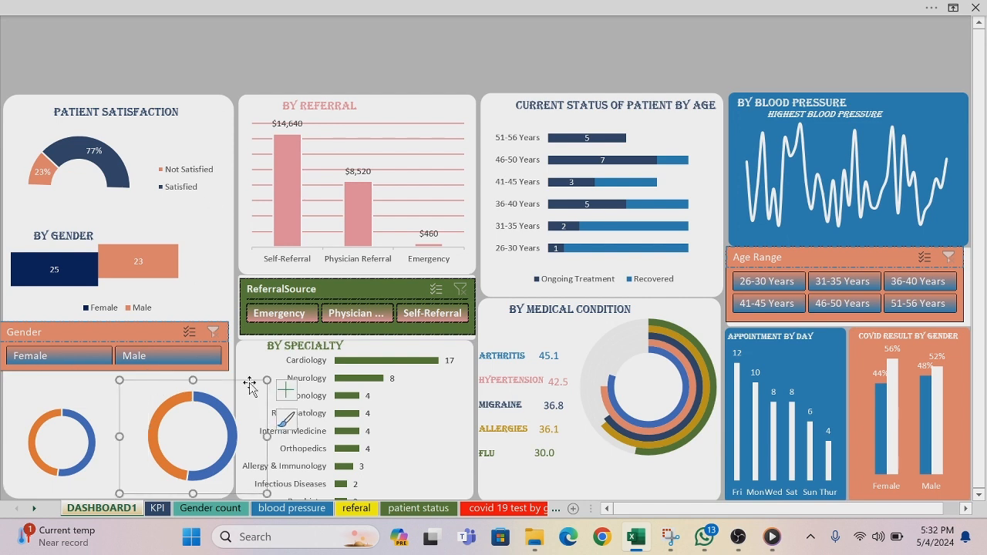
left_click_drag(267, 380, 233, 386)
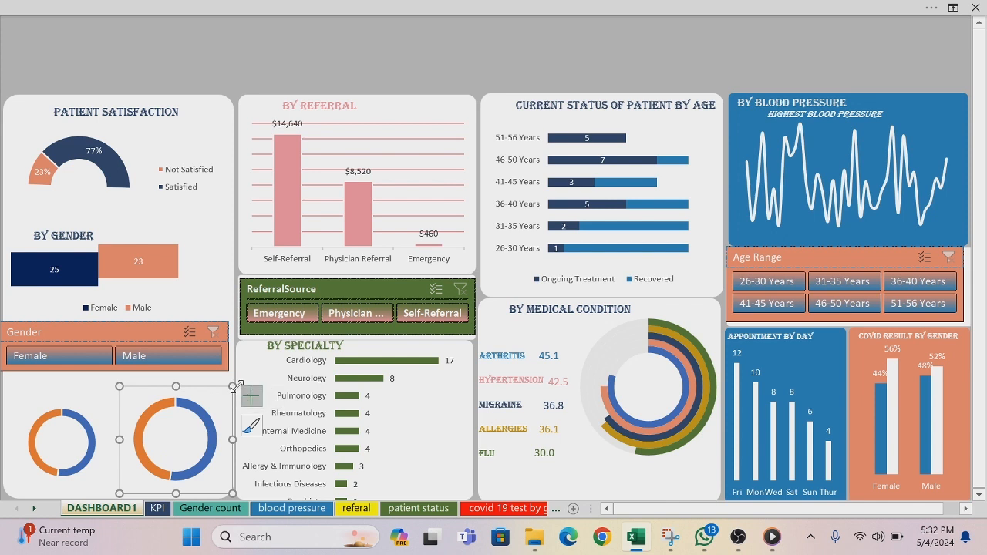
left_click_drag(232, 385, 223, 402)
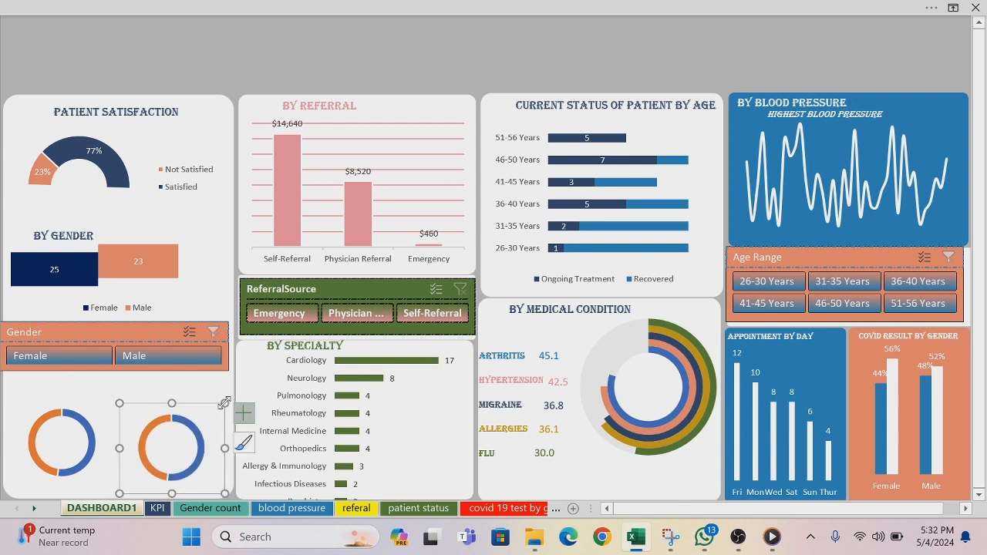
left_click(241, 66)
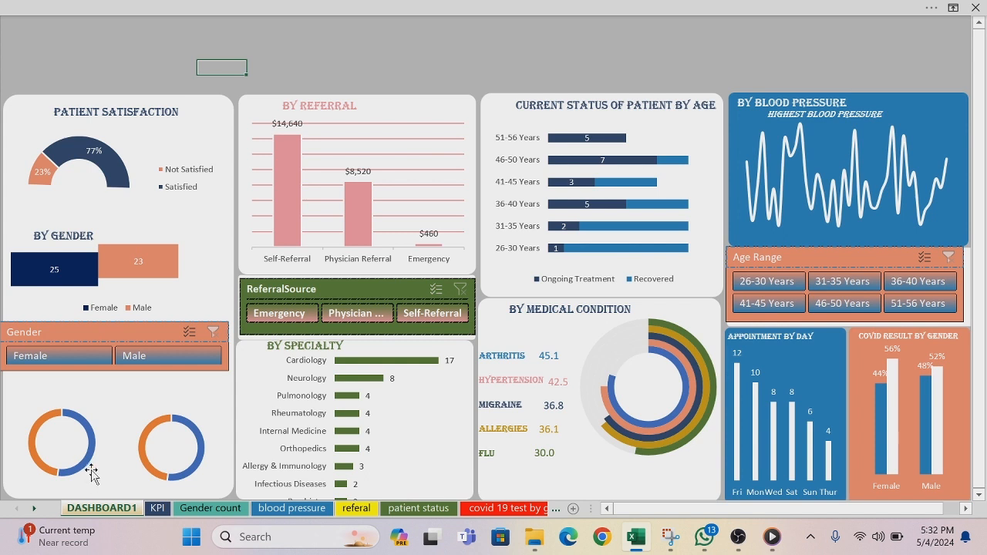
Step: Nudge the left doughnut chart down in small increments until its ring is nearly level with the right one
left_click(87, 395)
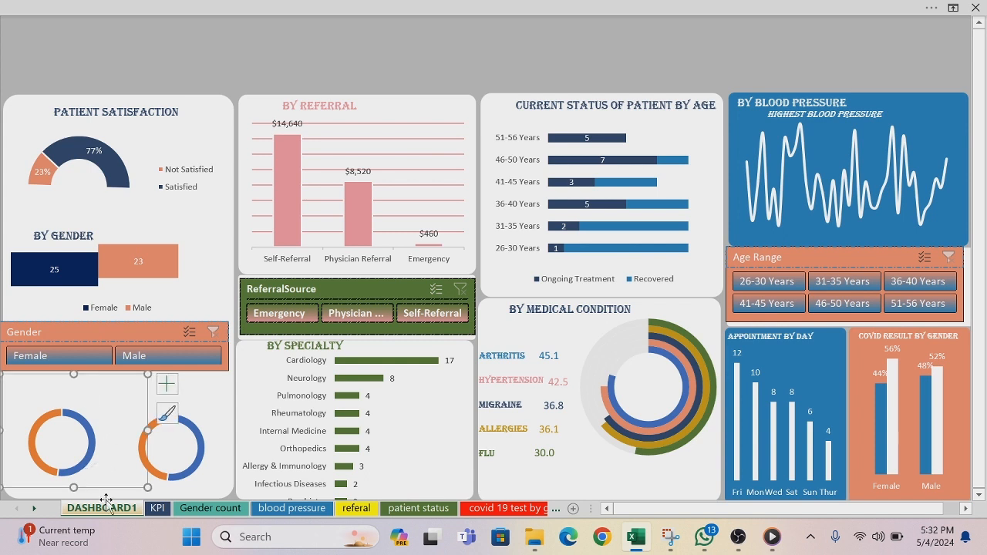
key("Down")
key("Down")
key("Down")
key("Down")
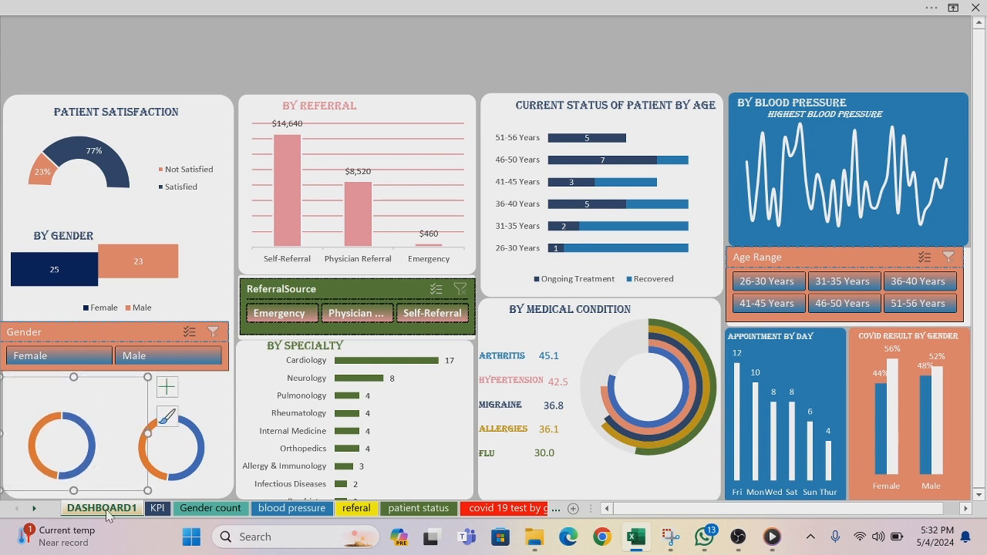
key("Down")
key("Down")
key("Down")
key("Down")
key("Down")
key("Down")
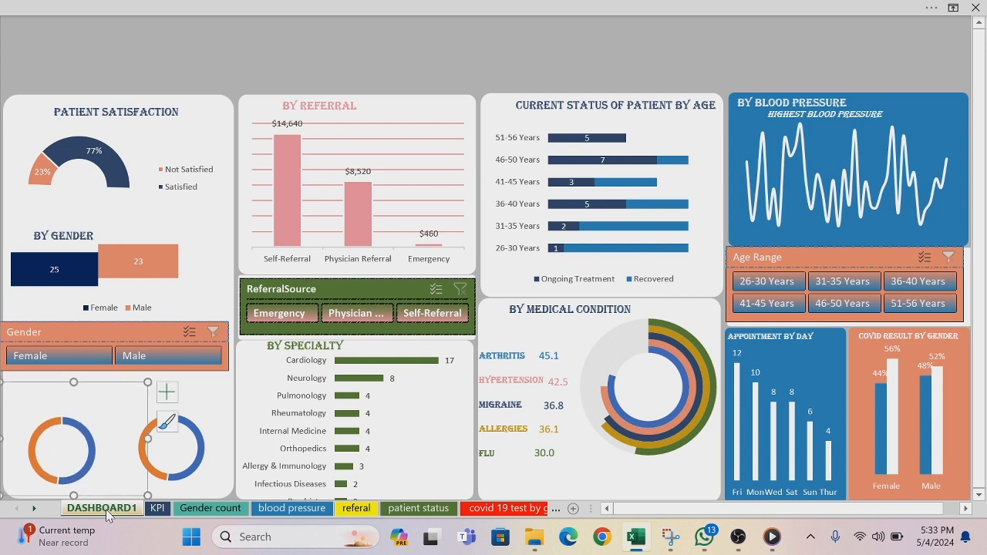
Step: Nudge the right doughnut chart slightly down to line up with the left one, check both together, and deselect them
left_click(222, 456)
key("Down")
key("Down")
key("Down")
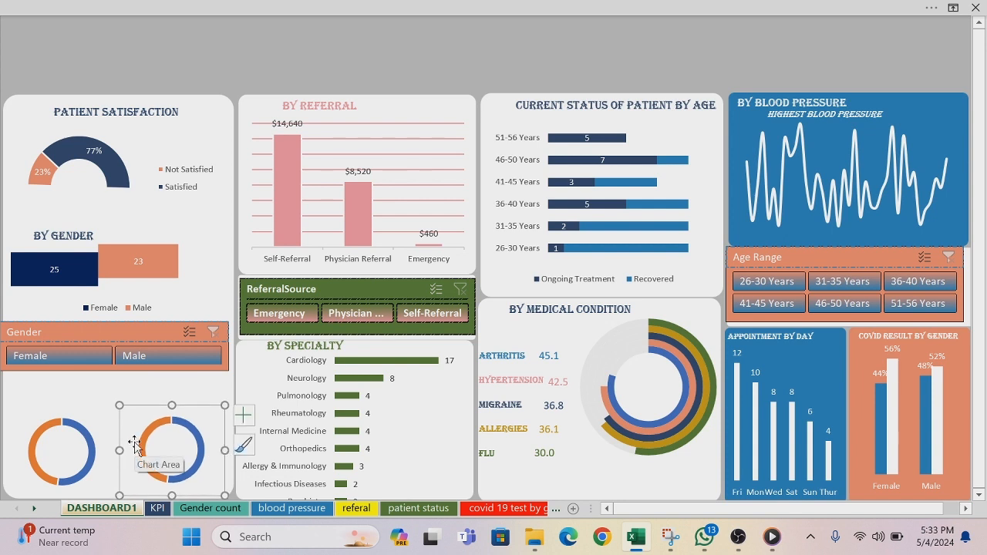
left_click(64, 409, "ctrl")
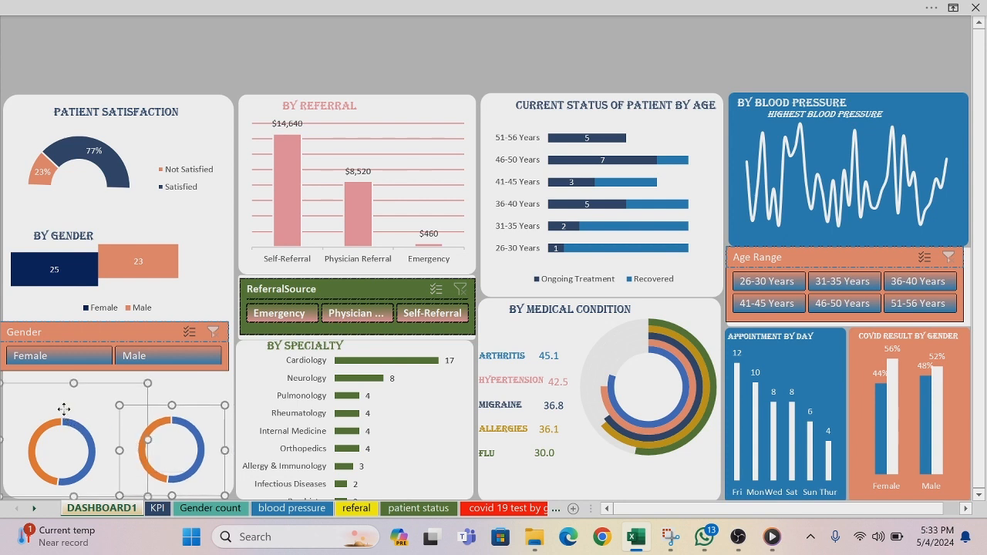
left_click(203, 56)
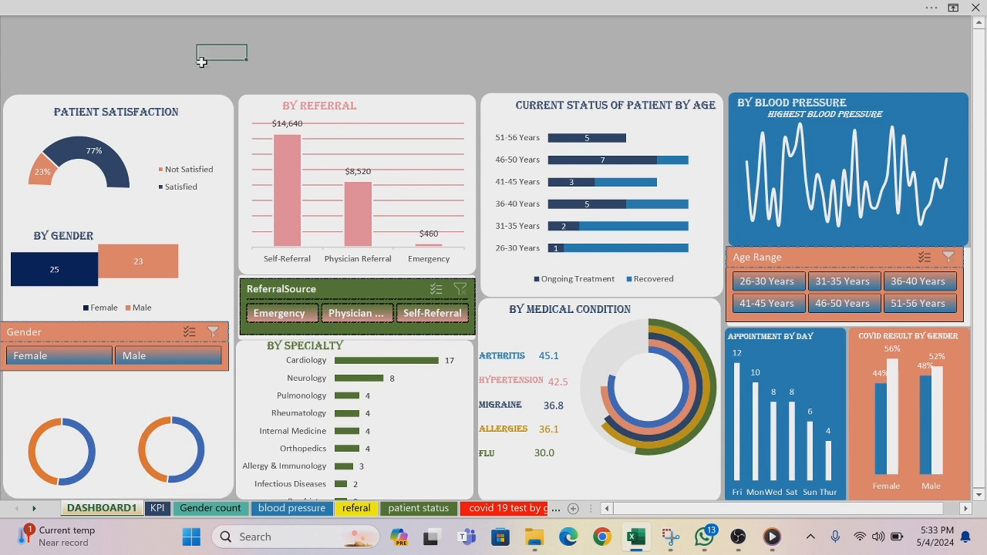
Step: Set the doughnut hole size of the left smoking chart's data series to 45%
left_click(54, 431)
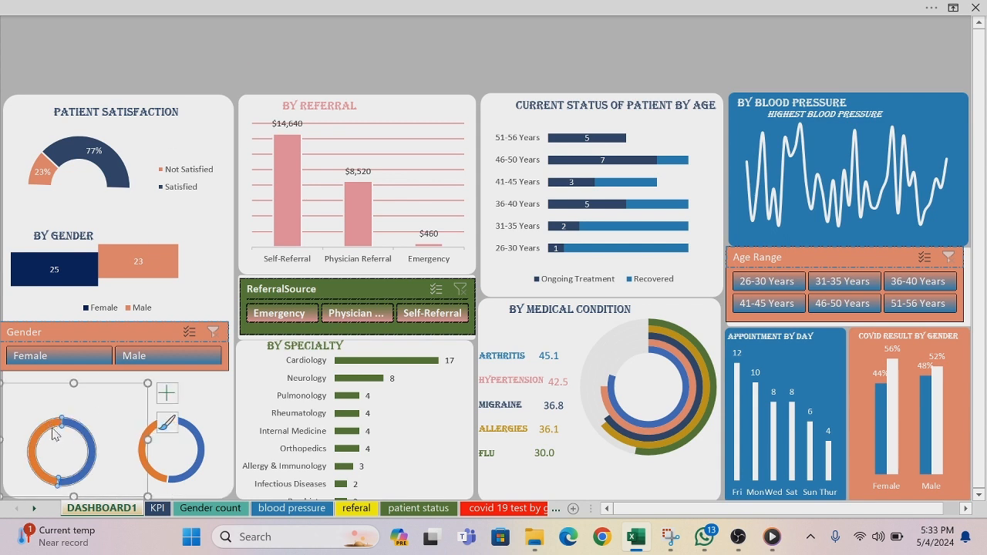
right_click(53, 434)
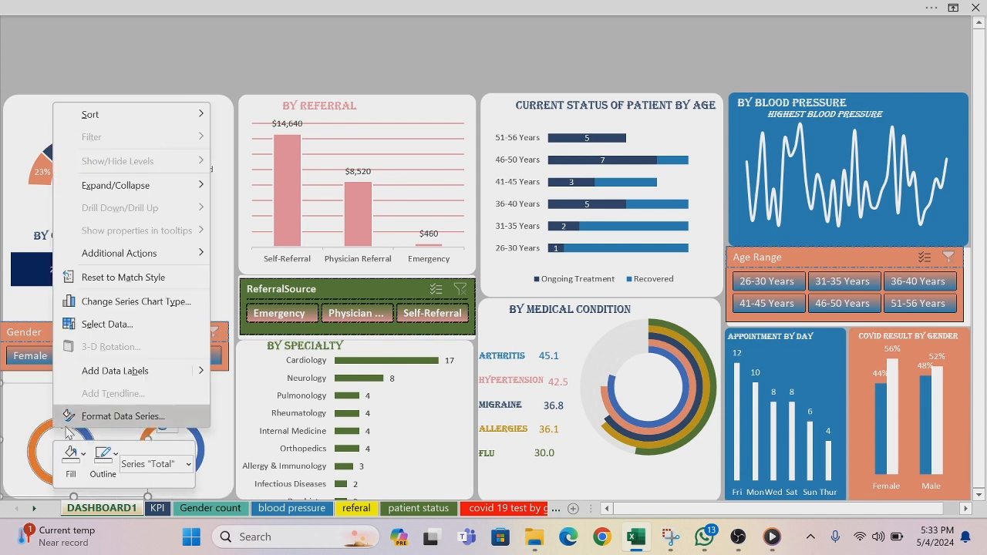
left_click(98, 421)
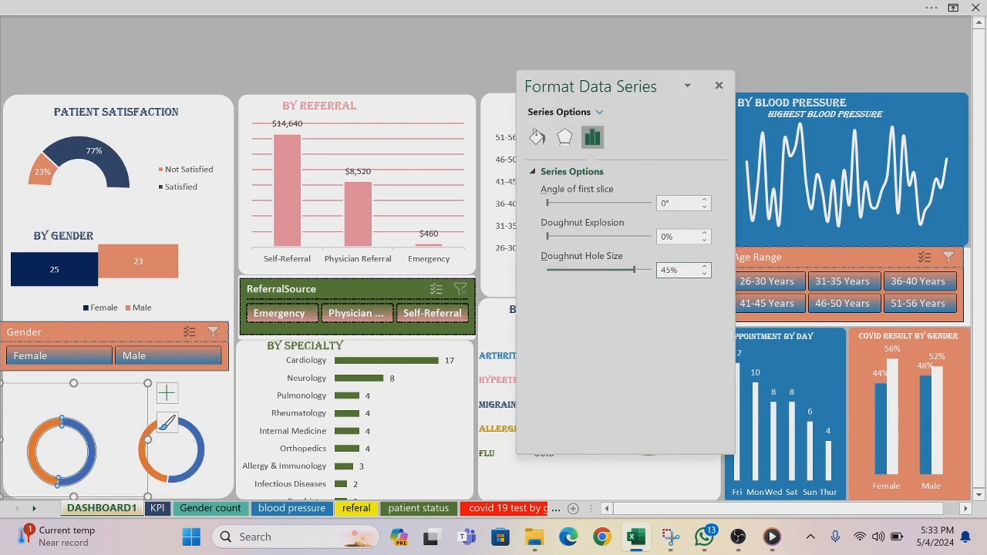
key("Return")
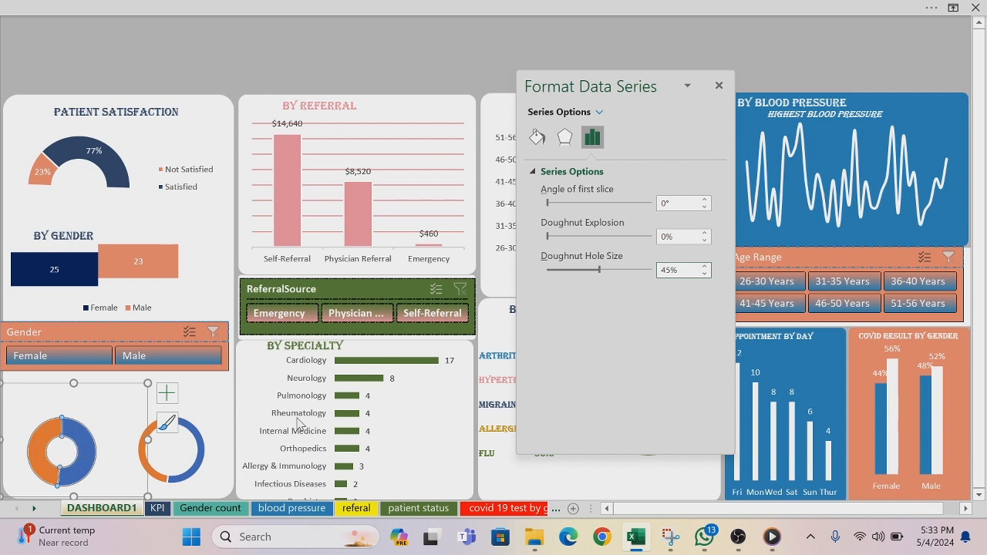
Step: Set the doughnut hole size of the right smoking chart's data series to 45% and deselect the chart
left_click(195, 462)
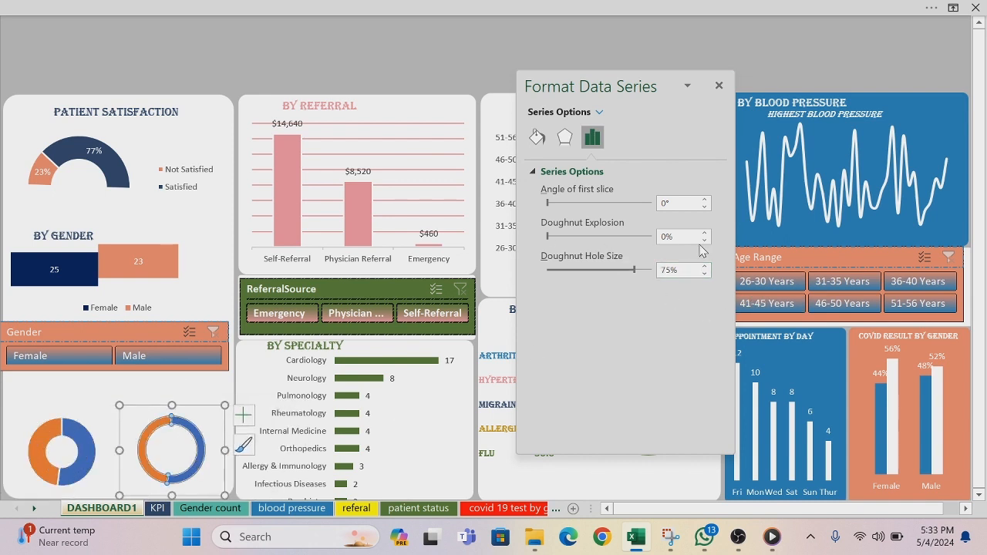
left_click(661, 270)
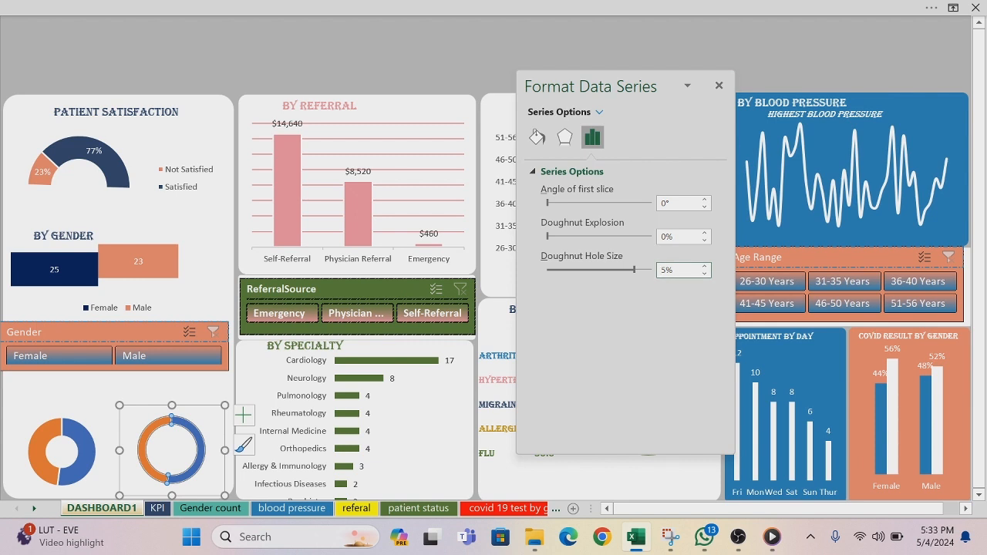
type("4")
key("Return")
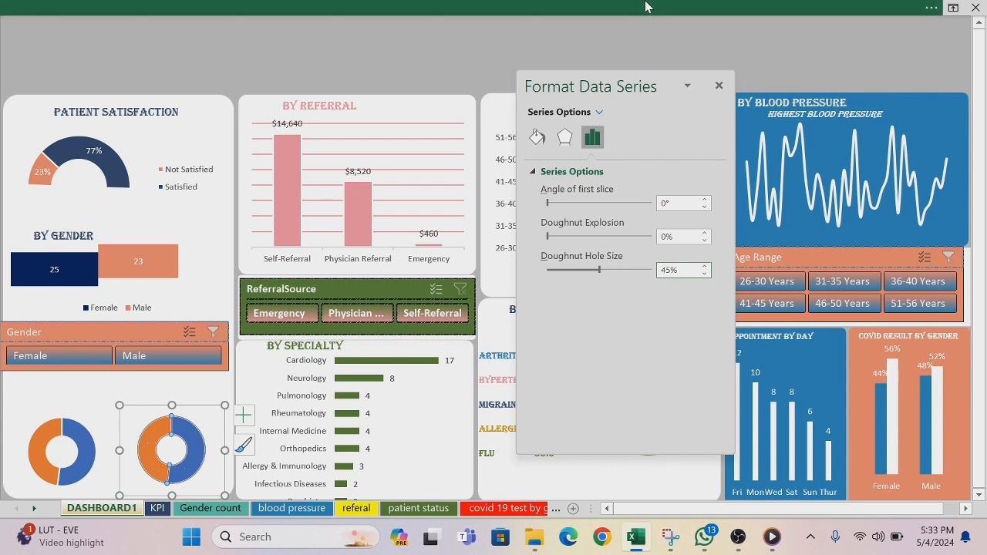
left_click(438, 52)
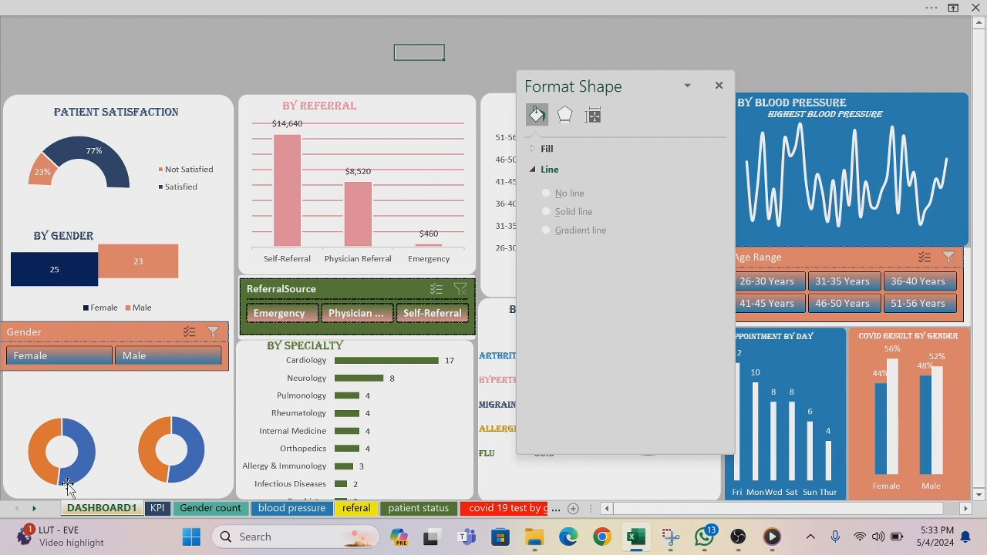
mouse_move(45, 465)
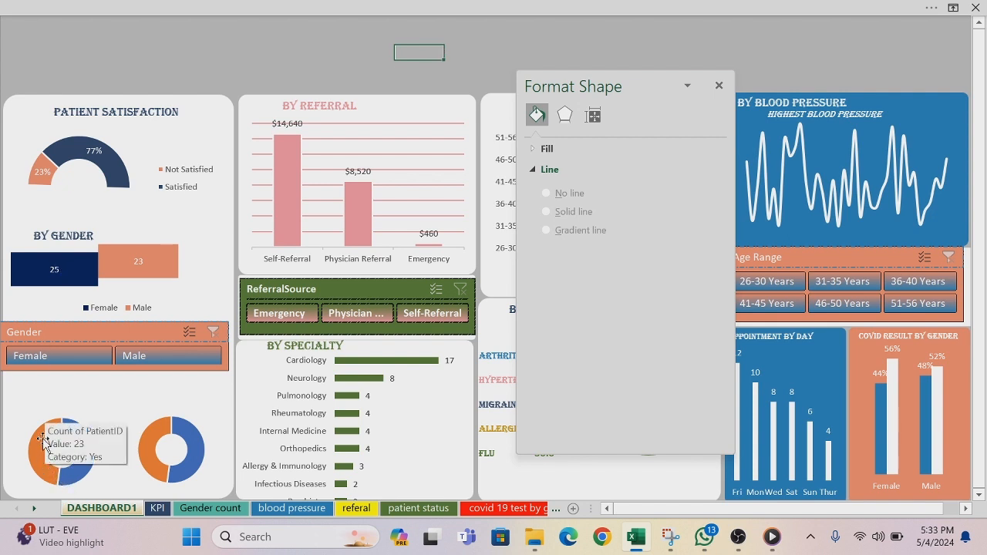
left_click(40, 439)
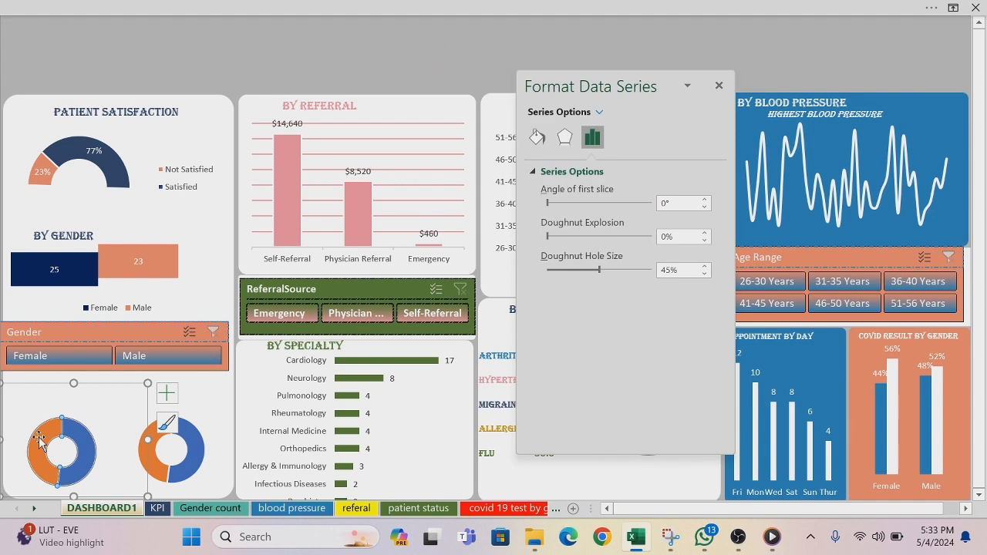
right_click(41, 439)
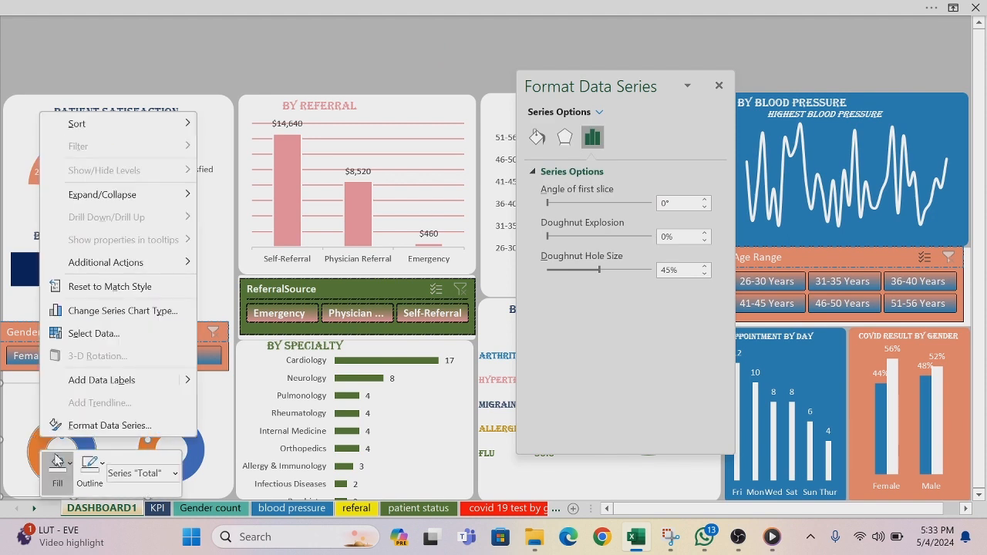
left_click(14, 393)
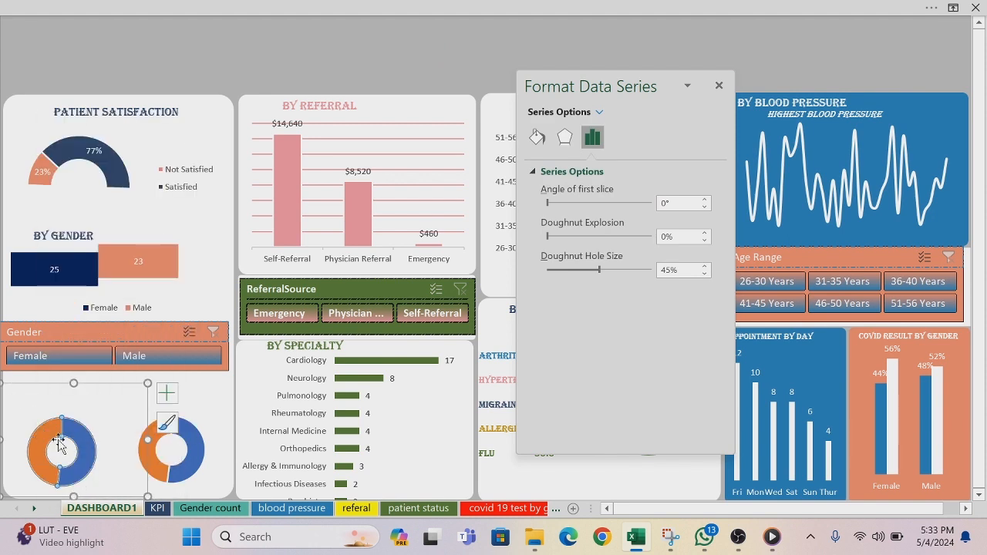
left_click(45, 367)
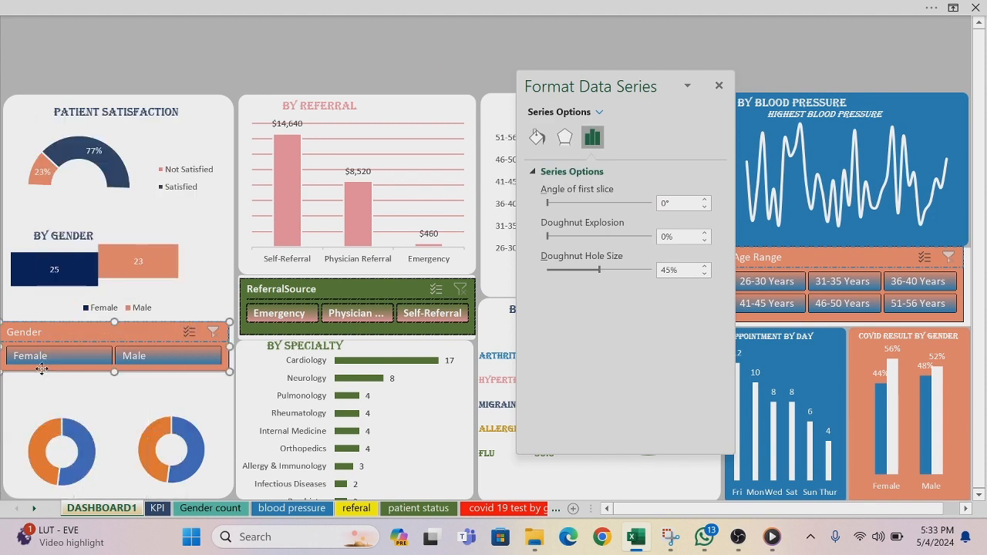
Step: Remove the outline from the blue slice of the left doughnut chart
left_click(65, 429)
left_click(64, 428)
right_click(63, 429)
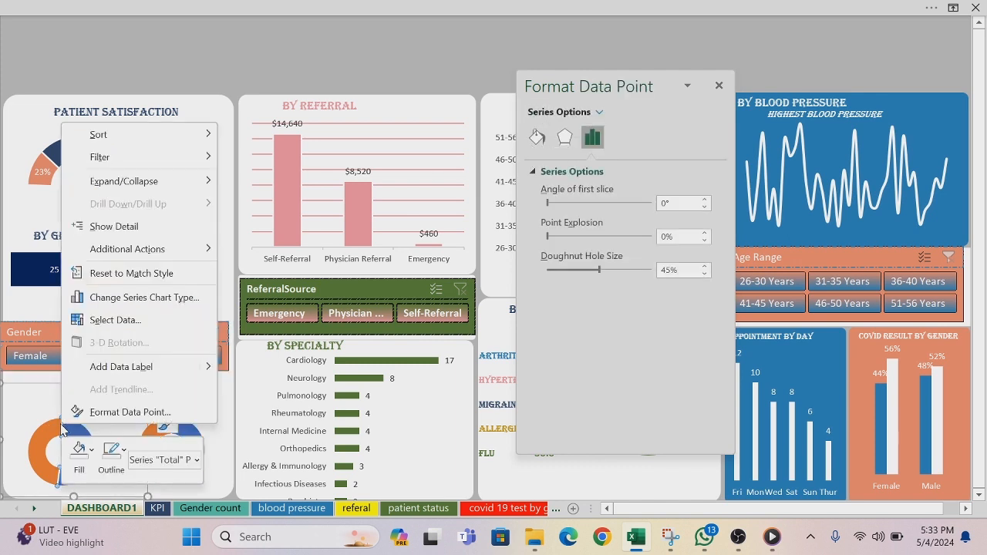
left_click(112, 453)
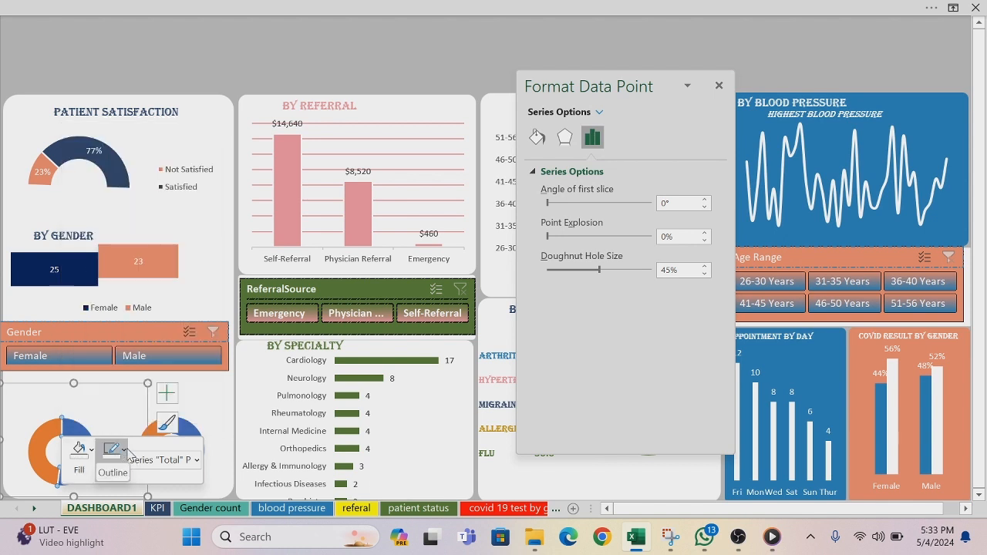
left_click(115, 336)
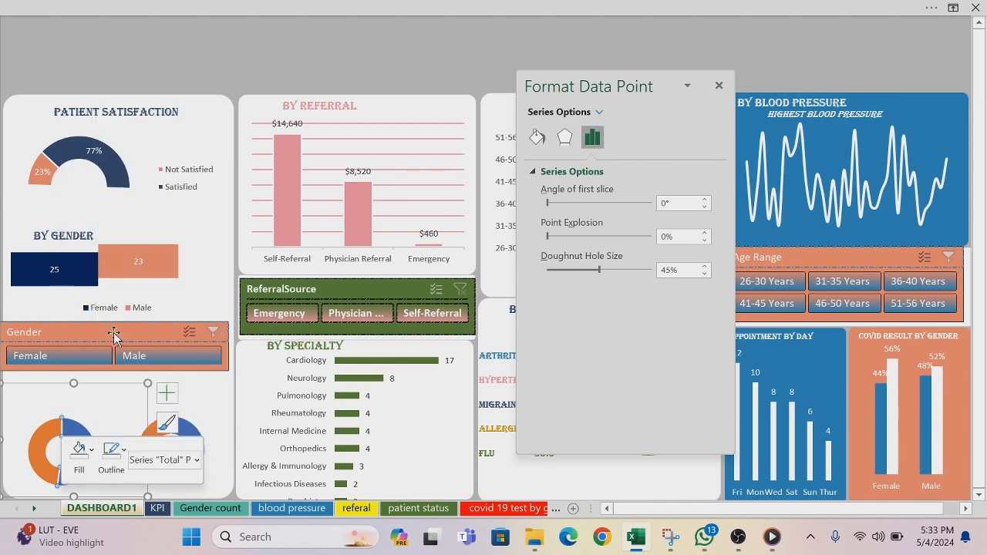
left_click(189, 424)
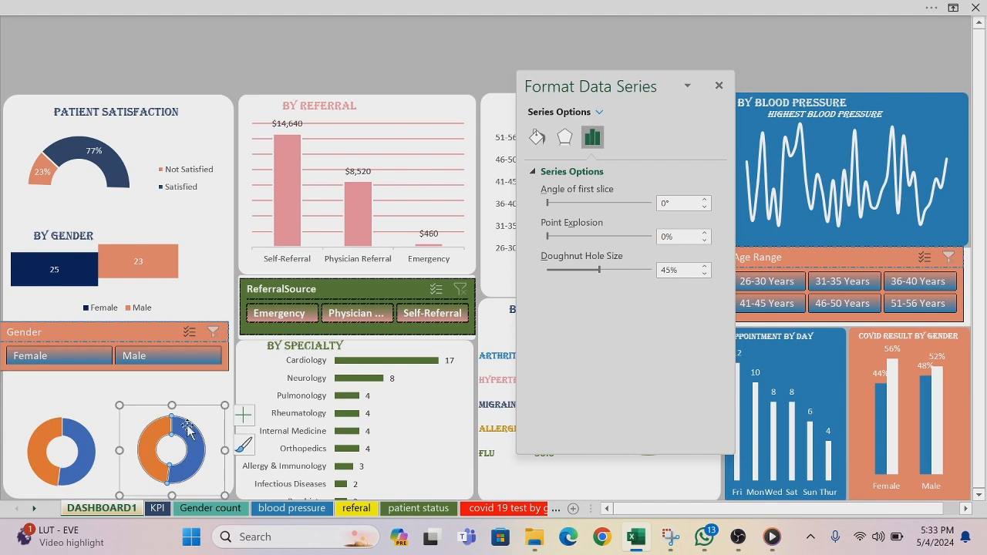
left_click(173, 429)
right_click(175, 433)
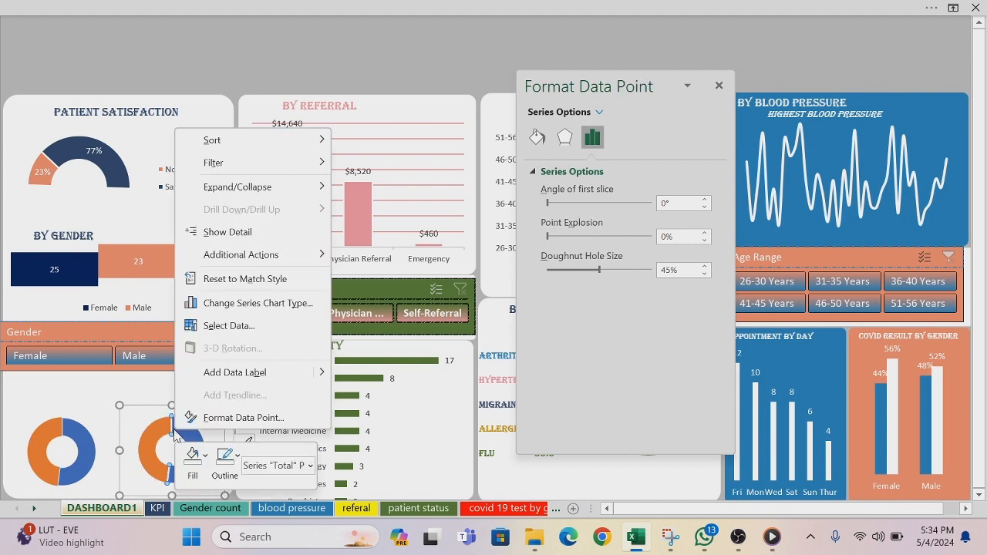
left_click(193, 455)
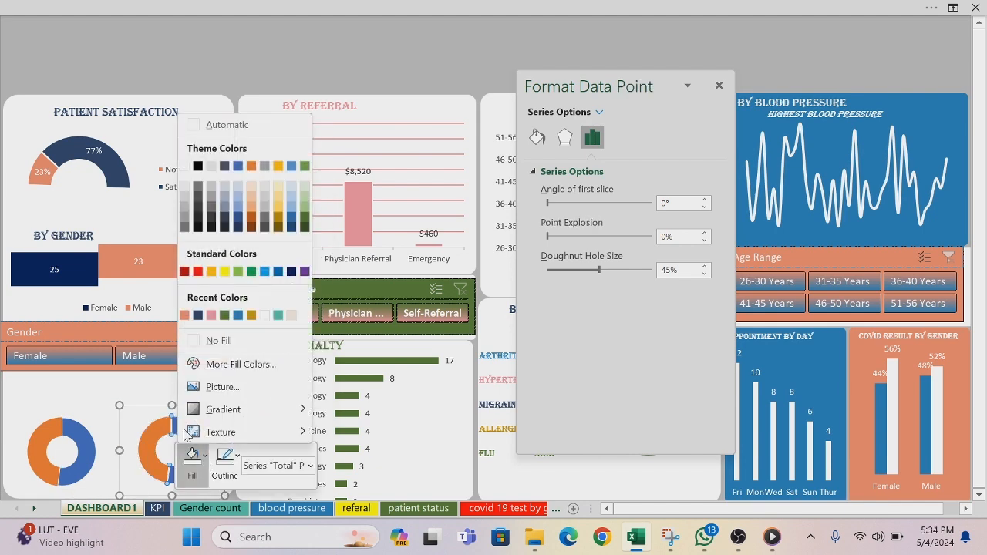
key("Escape")
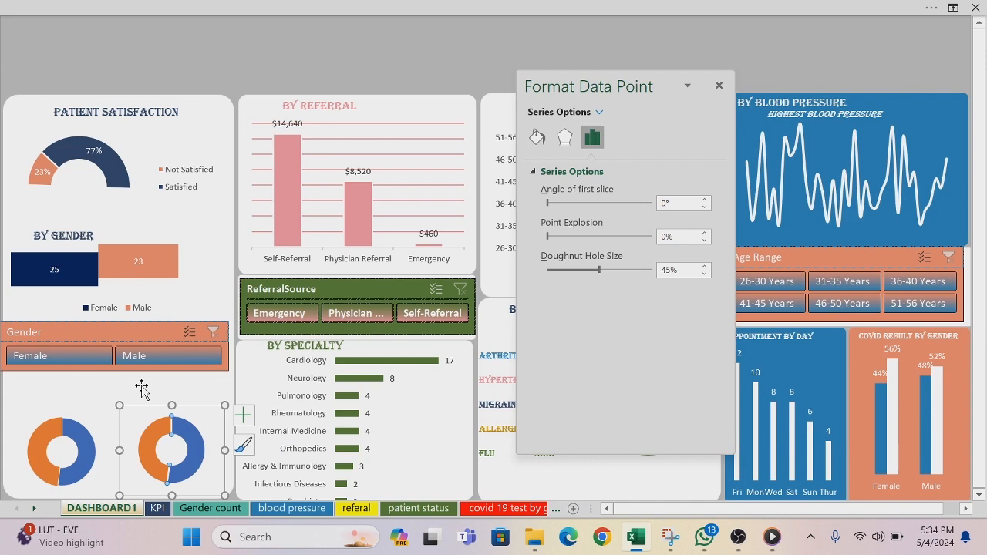
right_click(184, 414)
key("Escape")
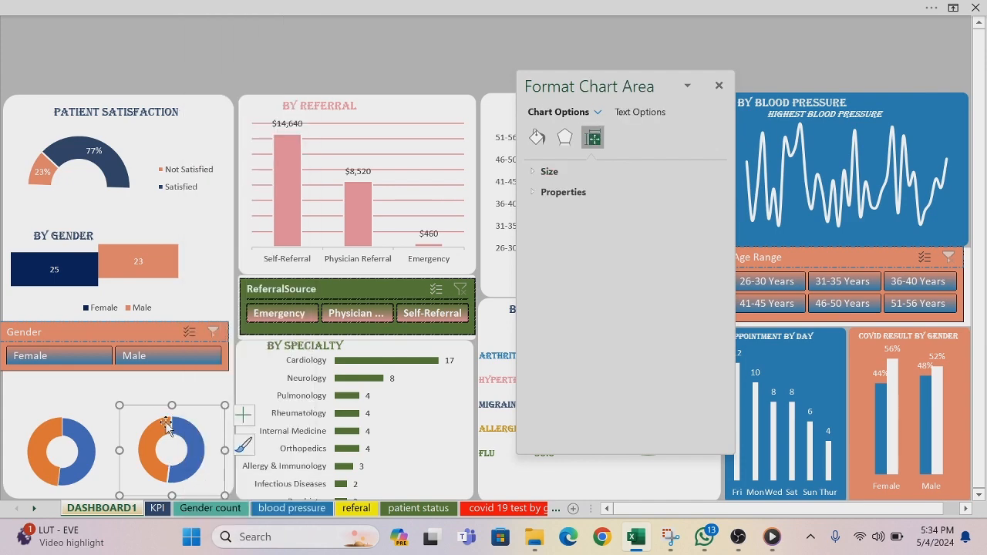
Step: Remove the outline from the whole data series of the right doughnut chart
left_click(169, 425)
right_click(170, 426)
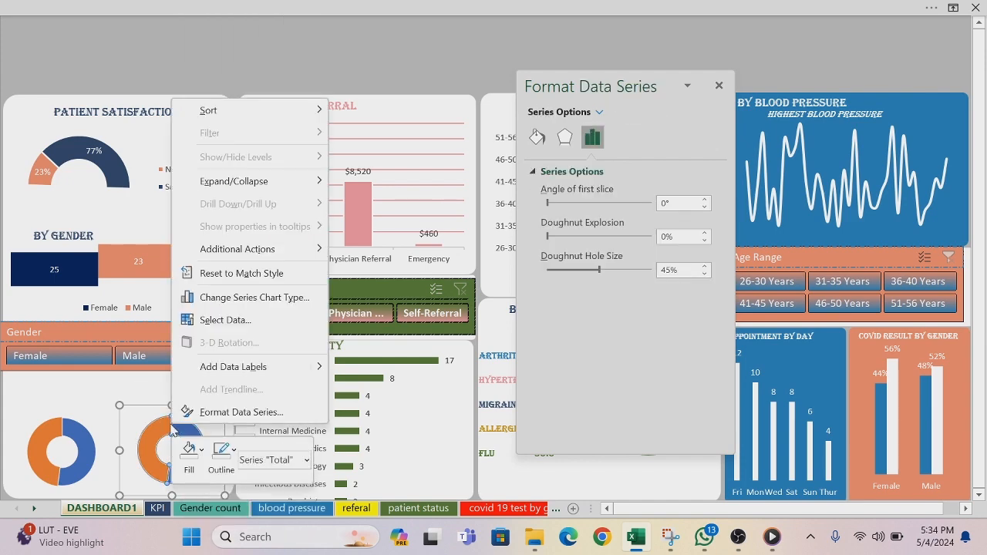
left_click(235, 452)
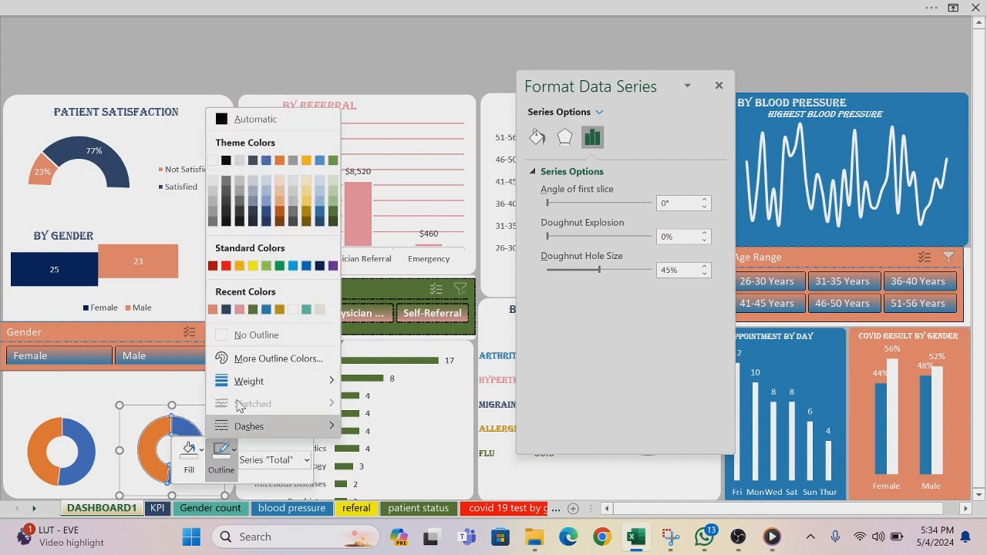
left_click(228, 335)
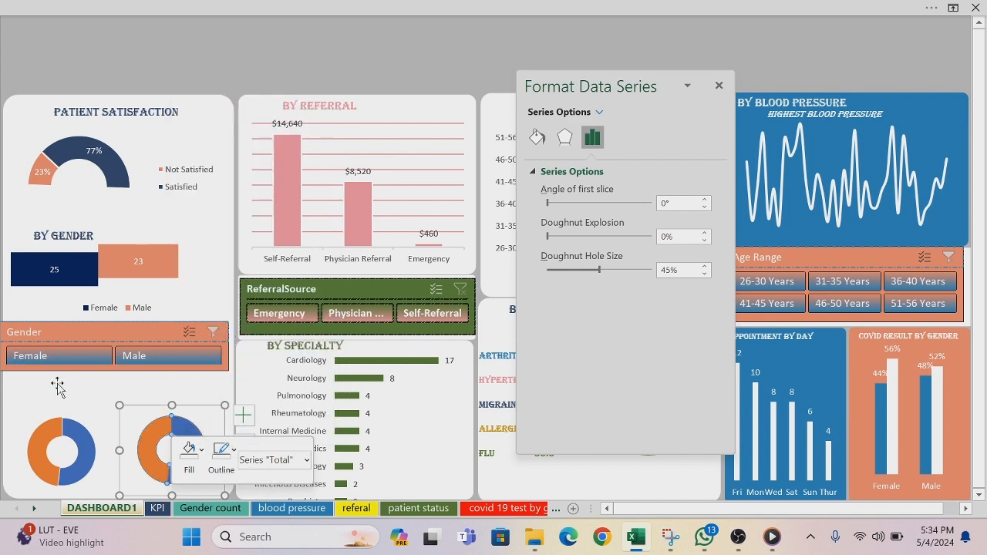
Step: Fill the orange slice of the left doughnut chart with the dark navy blue from the recent colors
left_click(61, 426)
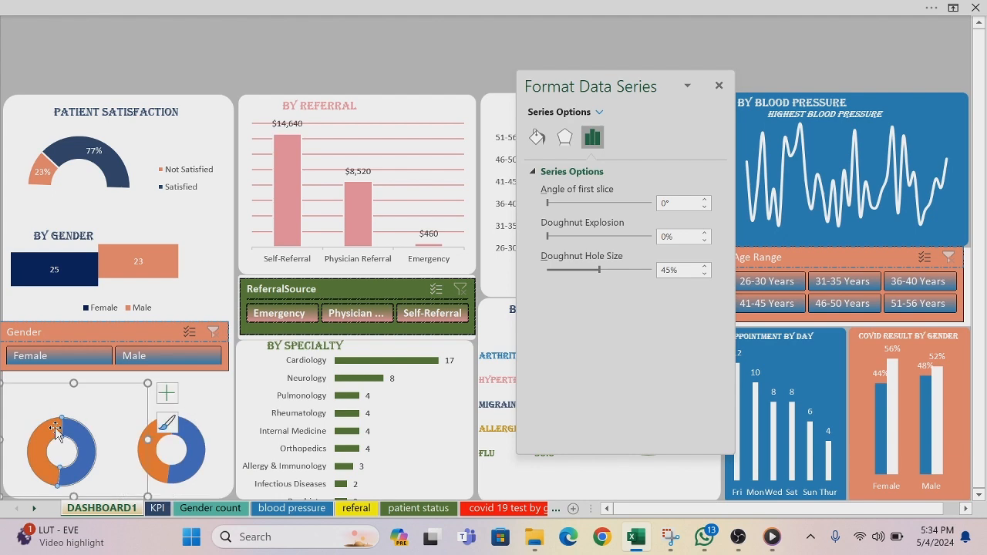
left_click(55, 427)
right_click(54, 427)
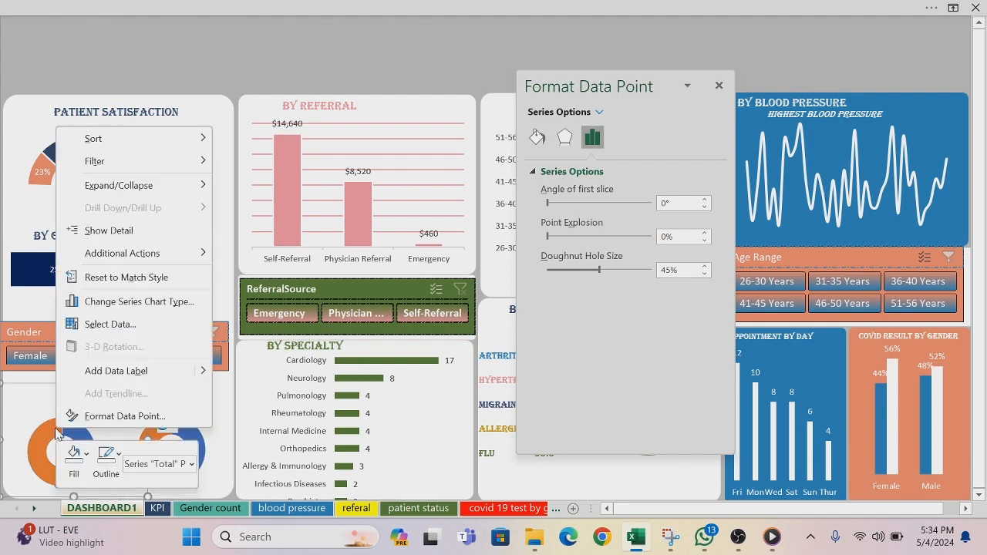
left_click(87, 462)
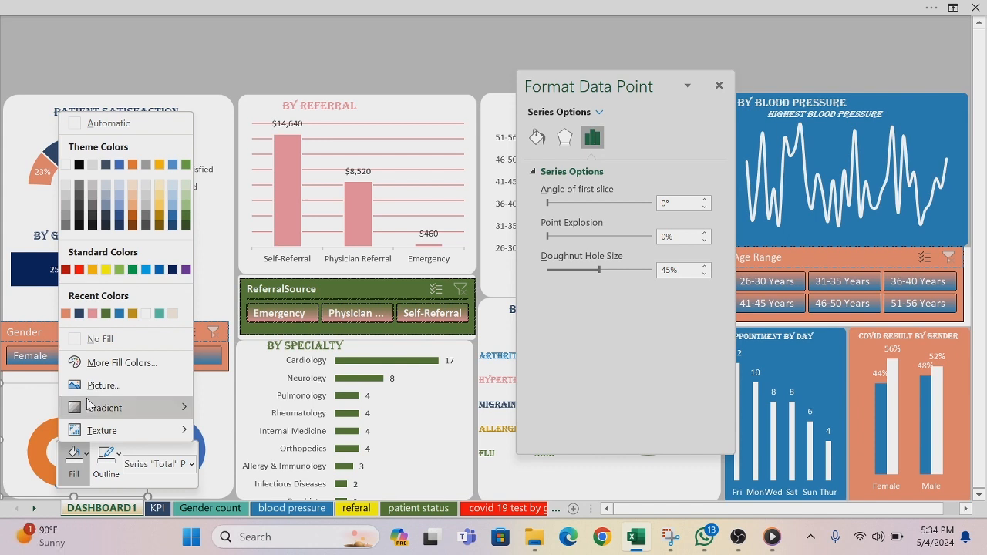
left_click(80, 314)
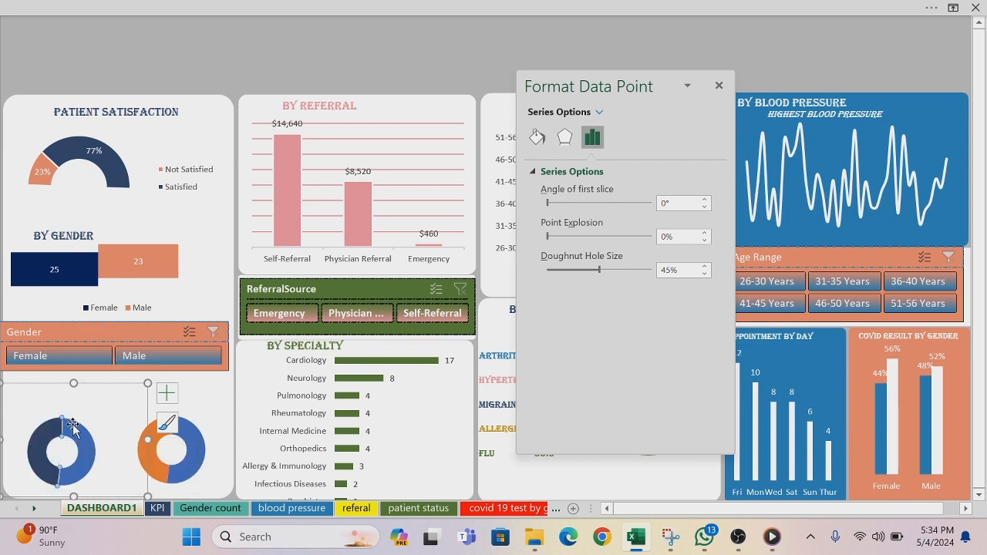
left_click(104, 399)
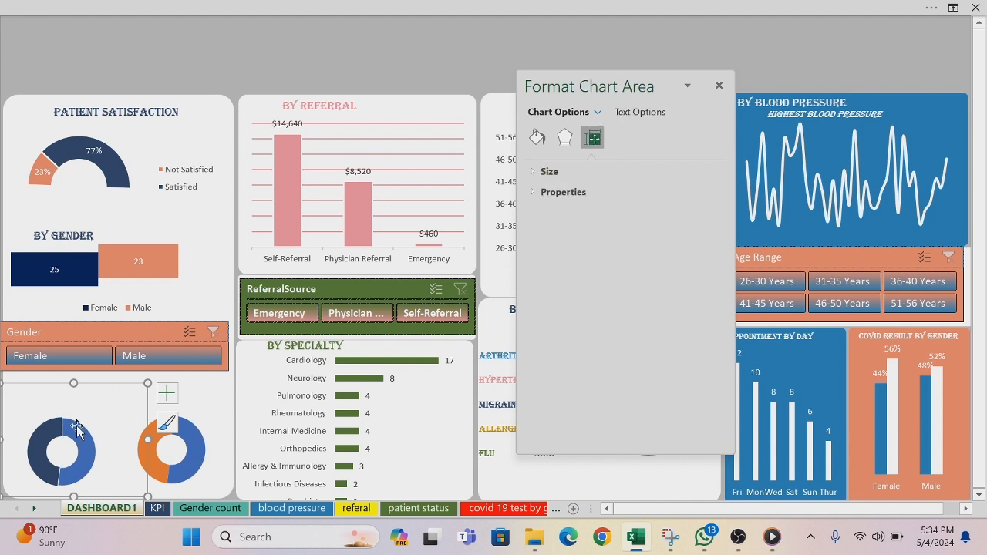
Step: Fill the blue slice of the left doughnut chart with a light grey theme color
left_click(77, 425)
left_click(77, 425)
right_click(77, 427)
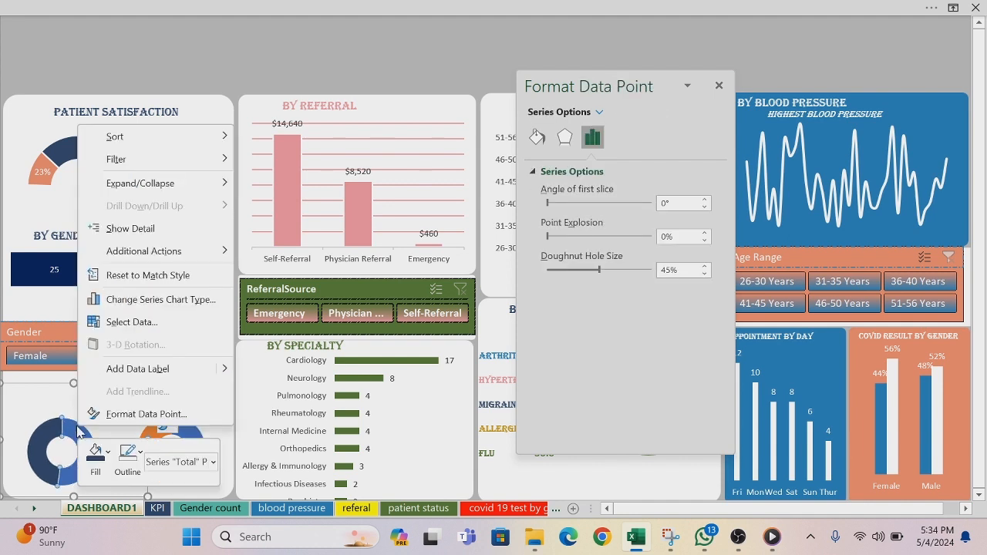
left_click(109, 452)
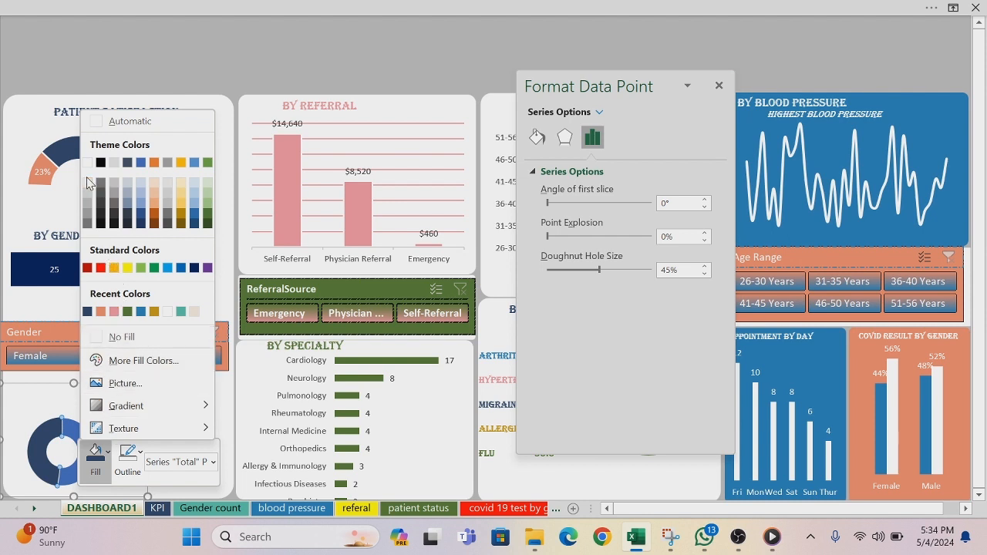
left_click(88, 199)
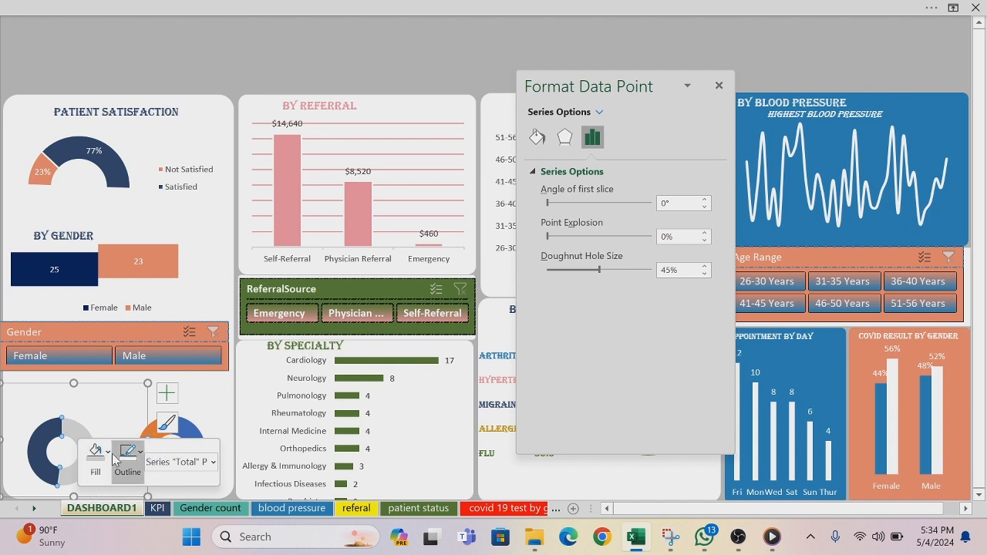
left_click(131, 402)
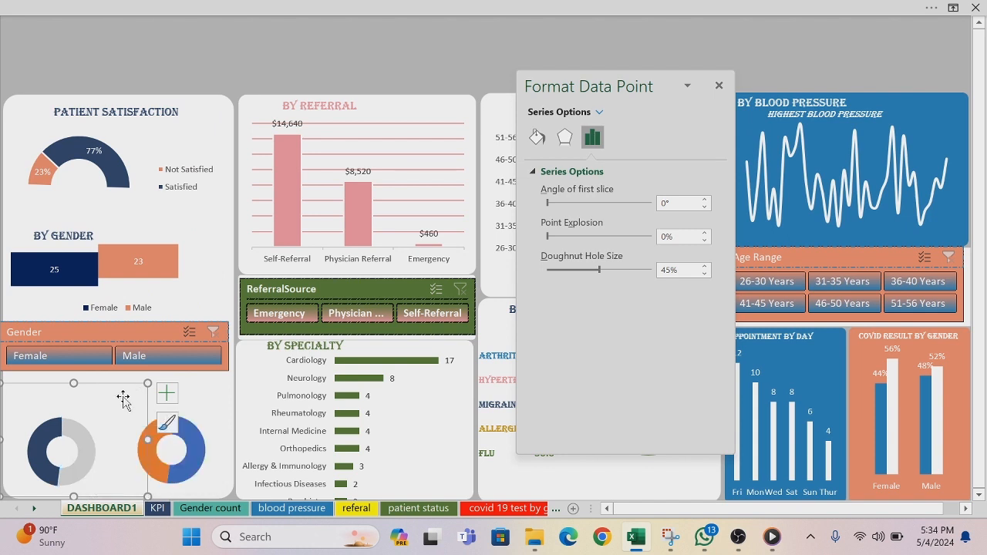
Step: Fill the blue slice of the right doughnut chart with the salmon orange from the recent colors
left_click(197, 457)
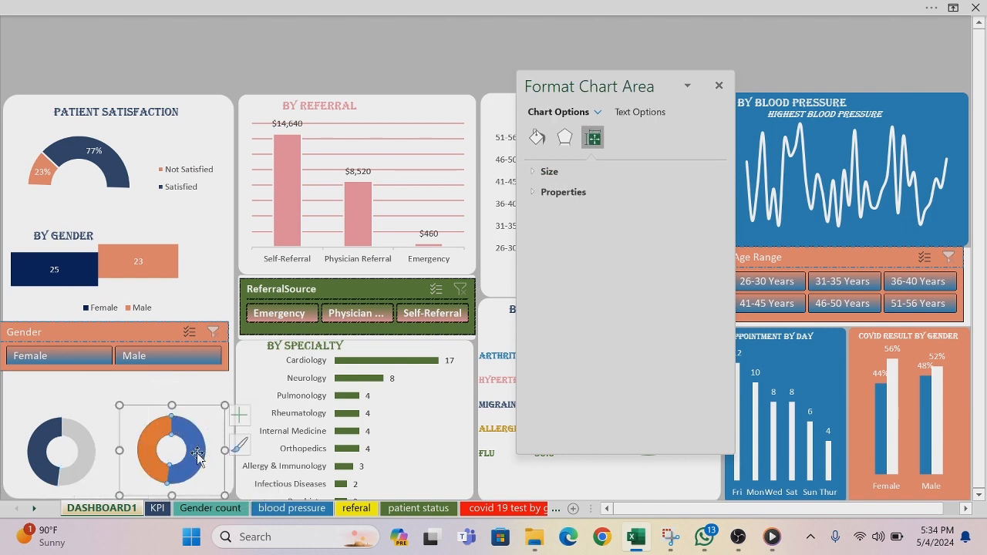
left_click(197, 456)
right_click(198, 456)
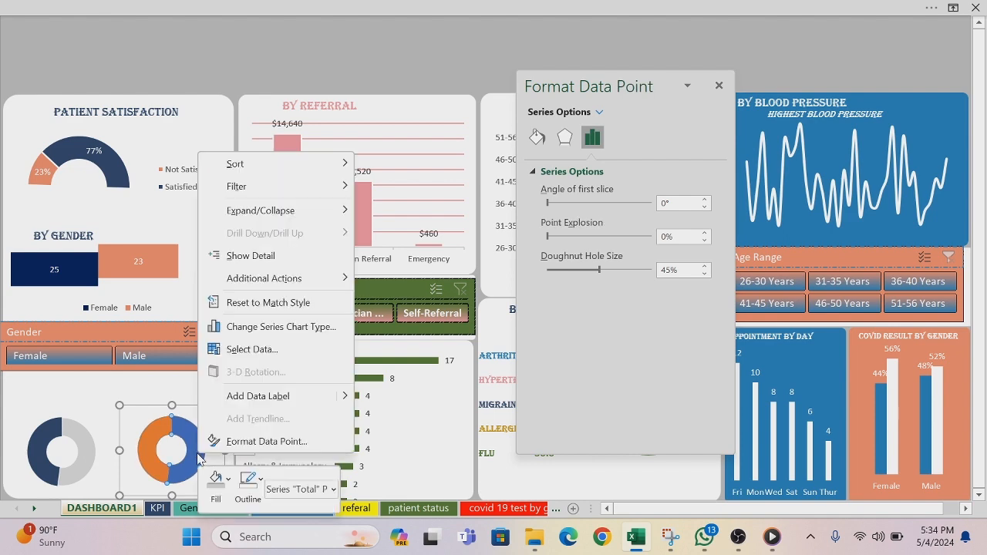
left_click(229, 480)
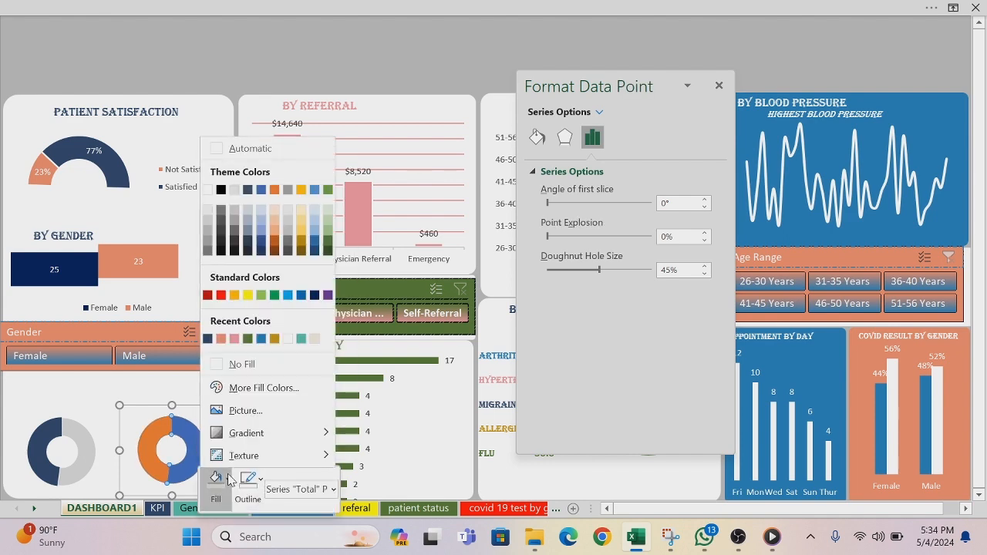
left_click(221, 339)
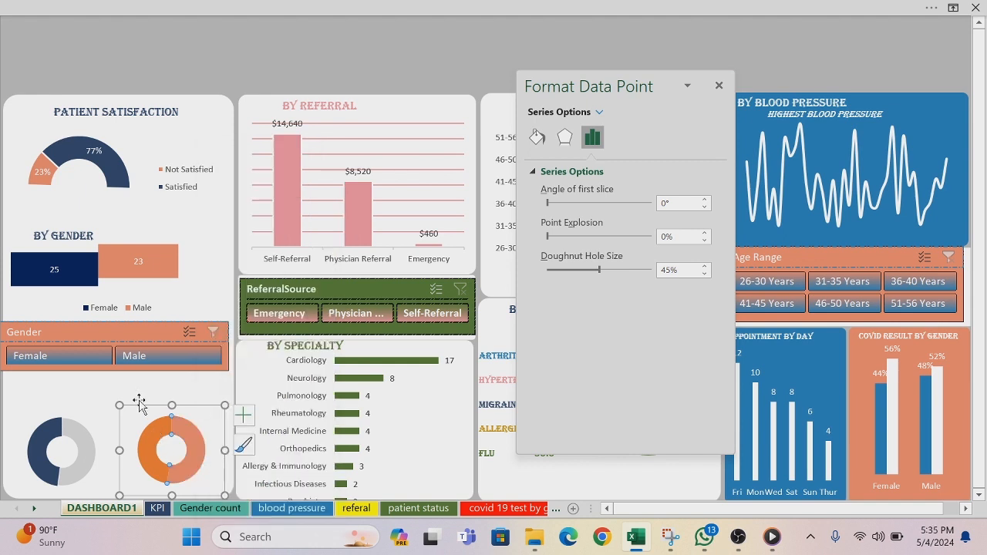
Step: Fill the orange slice of the right doughnut chart with White, Background 1, Darker 15%
left_click(147, 435)
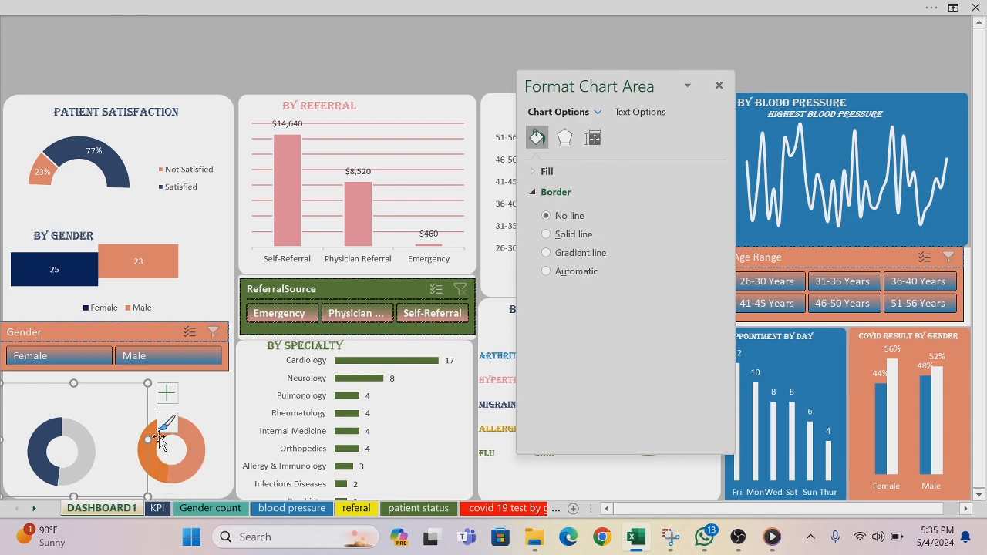
left_click(159, 441)
left_click(160, 439)
right_click(160, 439)
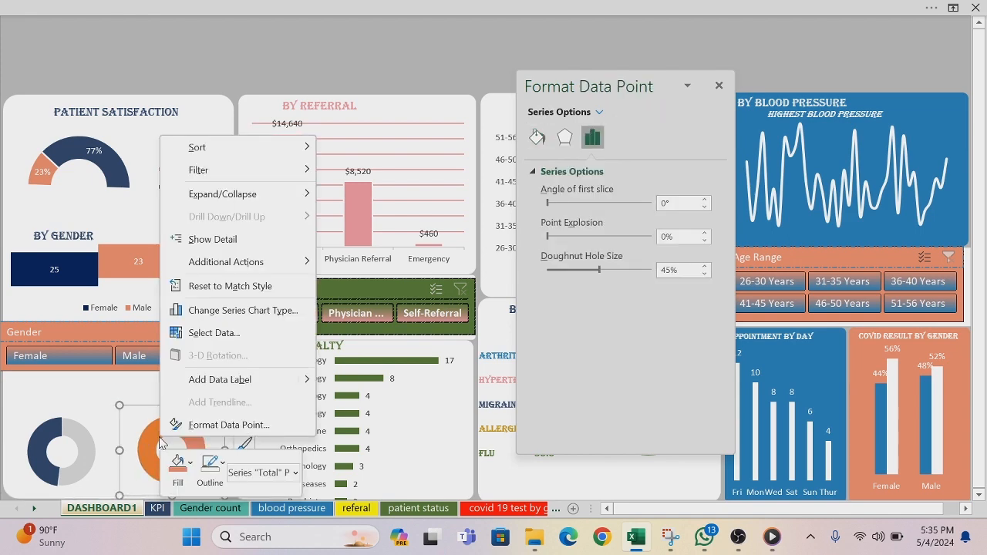
left_click(189, 462)
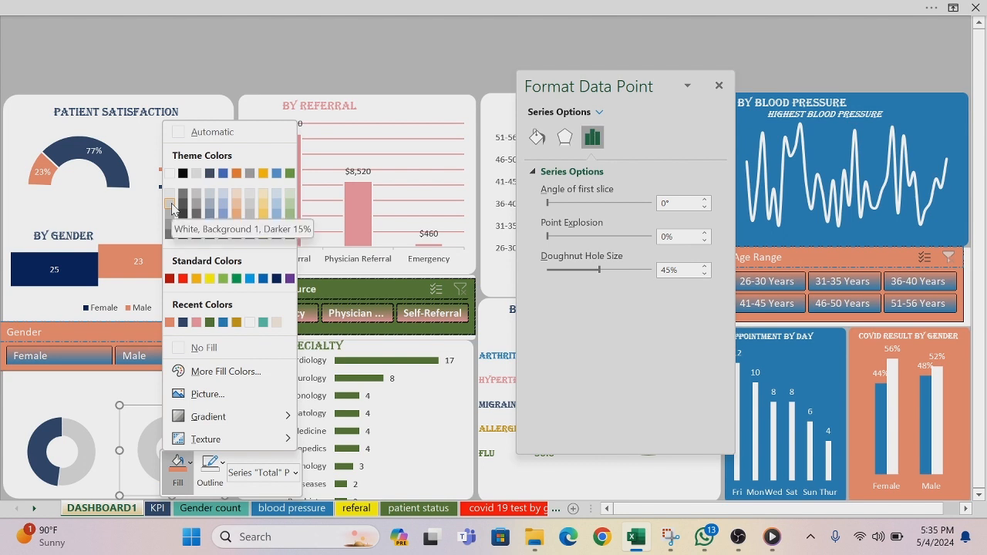
left_click(171, 208)
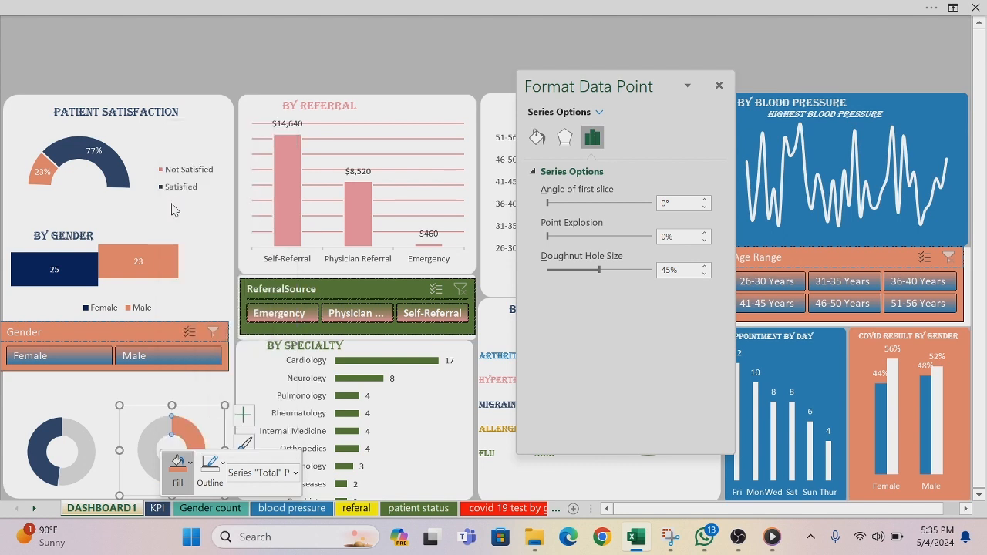
left_click(100, 397)
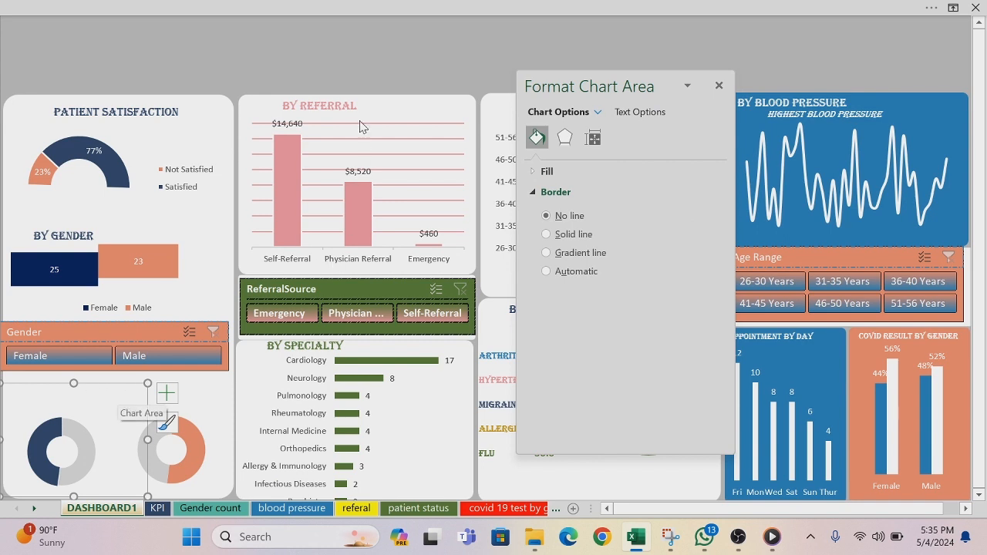
Step: Duplicate the Patient Satisfaction title and place the copy just above the two doughnut charts
left_click(160, 128)
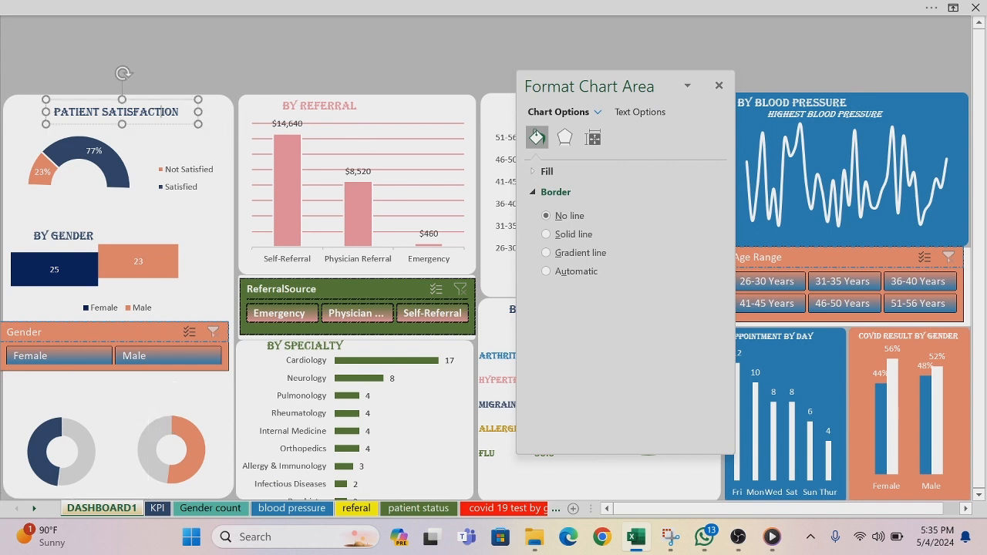
left_click(159, 128)
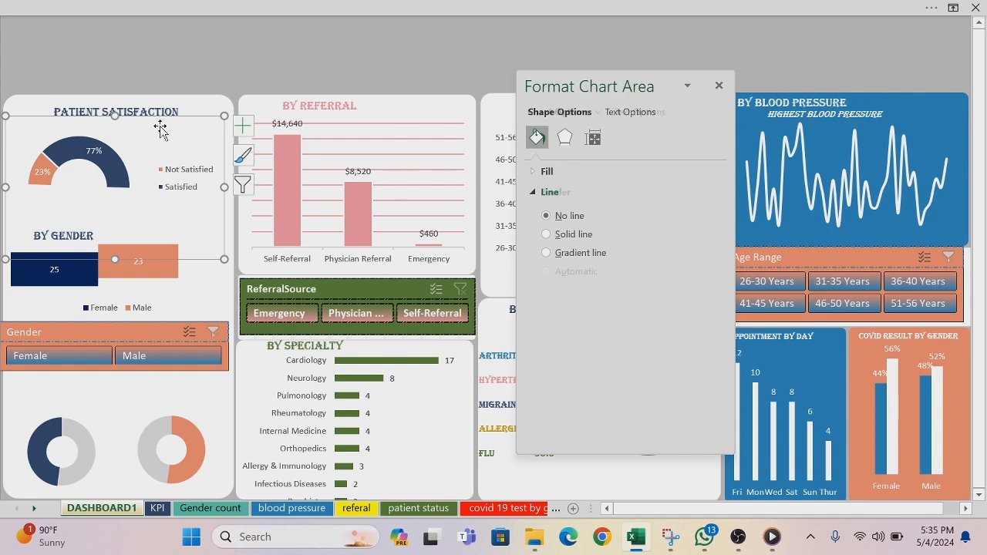
left_click(157, 127)
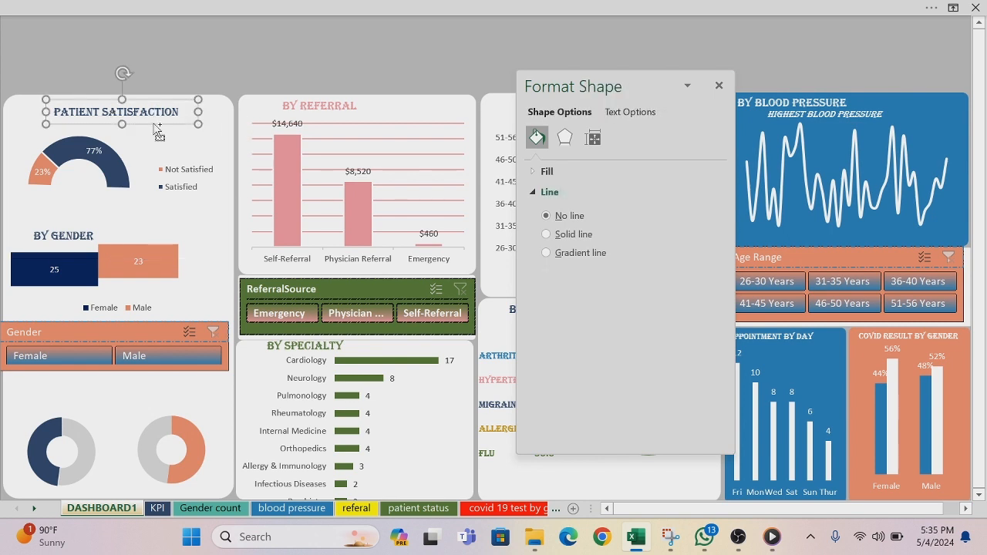
key("ctrl+d")
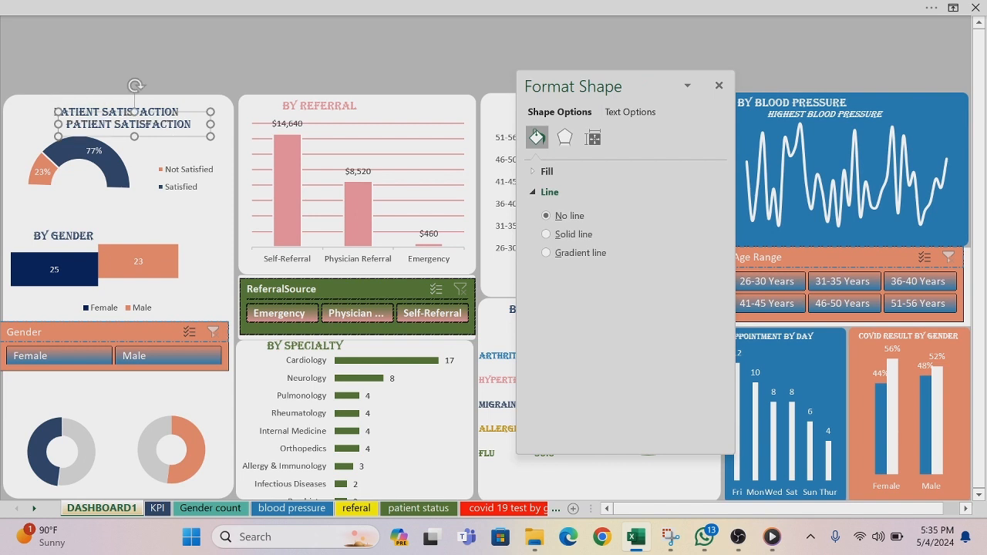
left_click_drag(149, 135, 106, 396)
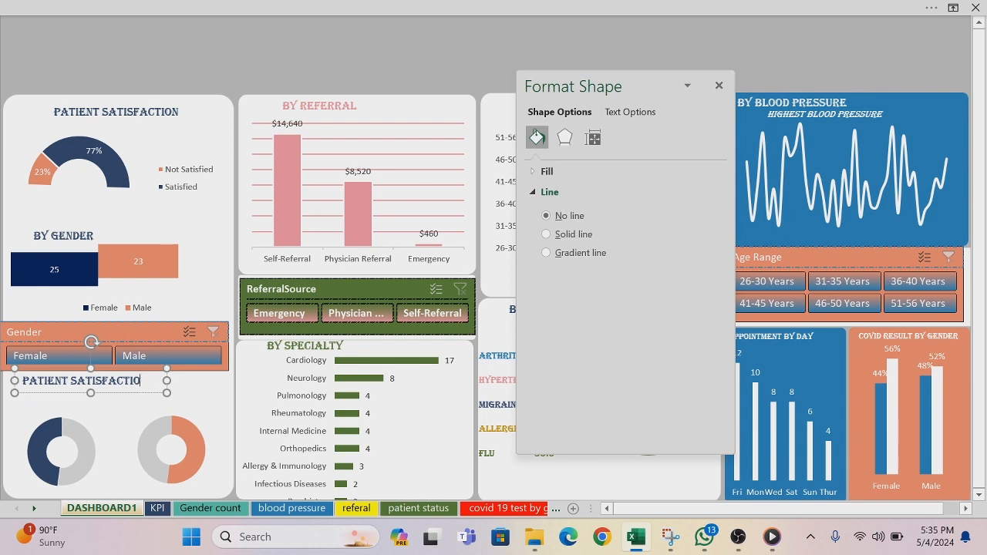
Step: Replace the text of the copied title with "BY SMOKING STATUS"
key("BackSpace")
key("BackSpace")
key("BackSpace")
key("BackSpace")
key("BackSpace")
key("BackSpace")
key("BackSpace")
key("BackSpace")
key("BackSpace")
key("BackSpace")
key("BackSpace")
key("BackSpace")
key("BackSpace")
key("BackSpace")
key("BackSpace")
key("BackSpace")
key("BackSpace")
key("BackSpace")
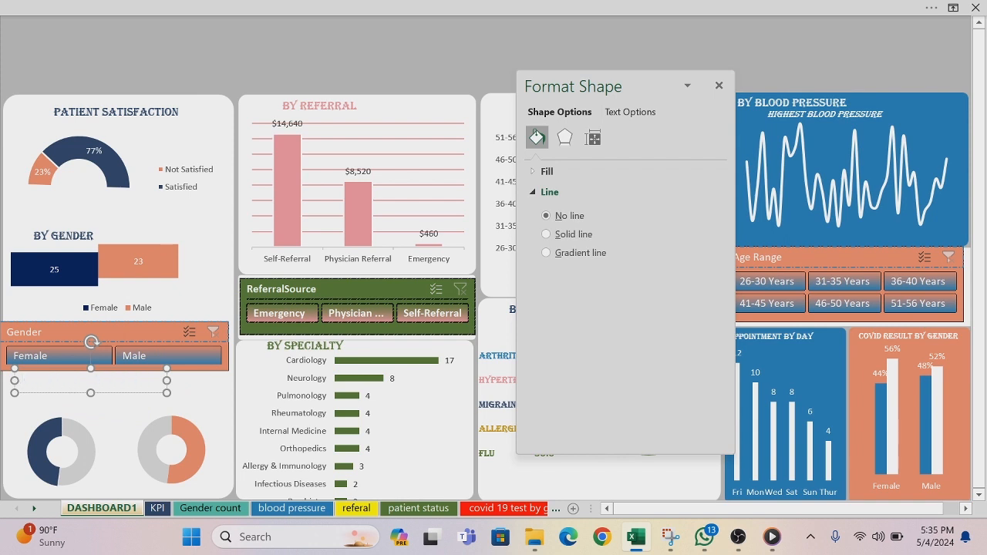
type("BY SMOKING STAT")
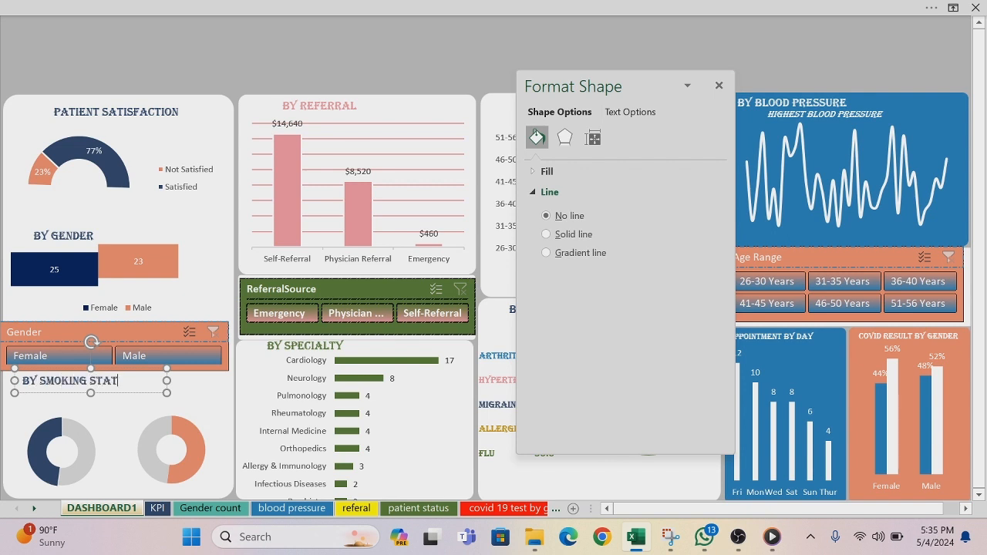
type("US")
left_click(120, 393)
left_click(121, 398)
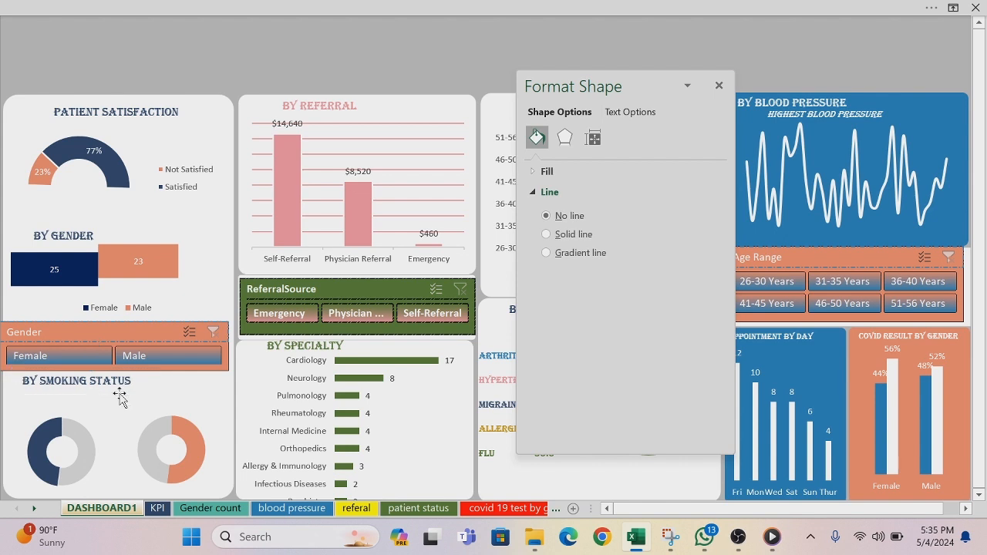
Step: Duplicate the BY SMOKING STATUS title just below itself and change the copy's text to "SMOKERS"
left_click(120, 394)
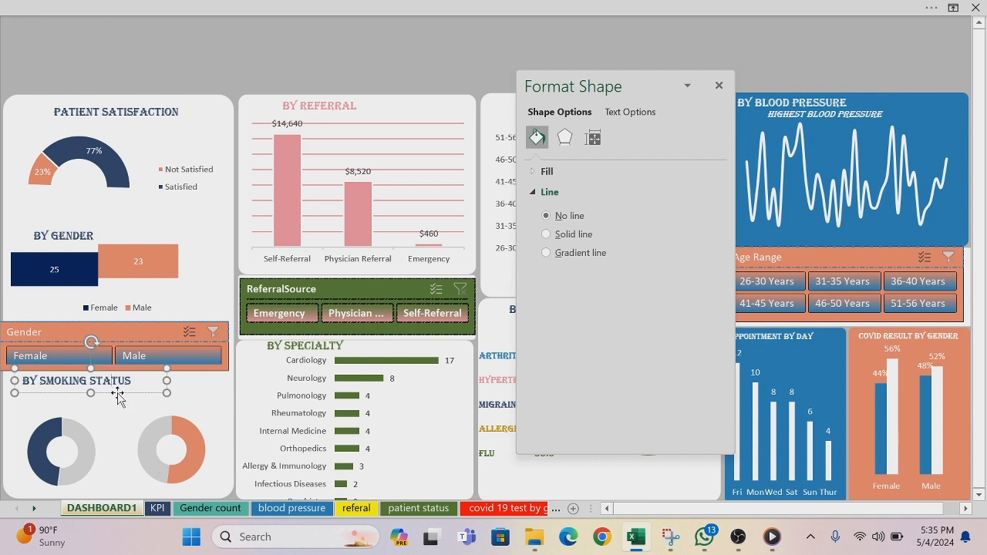
left_click_drag(121, 401, 98, 419)
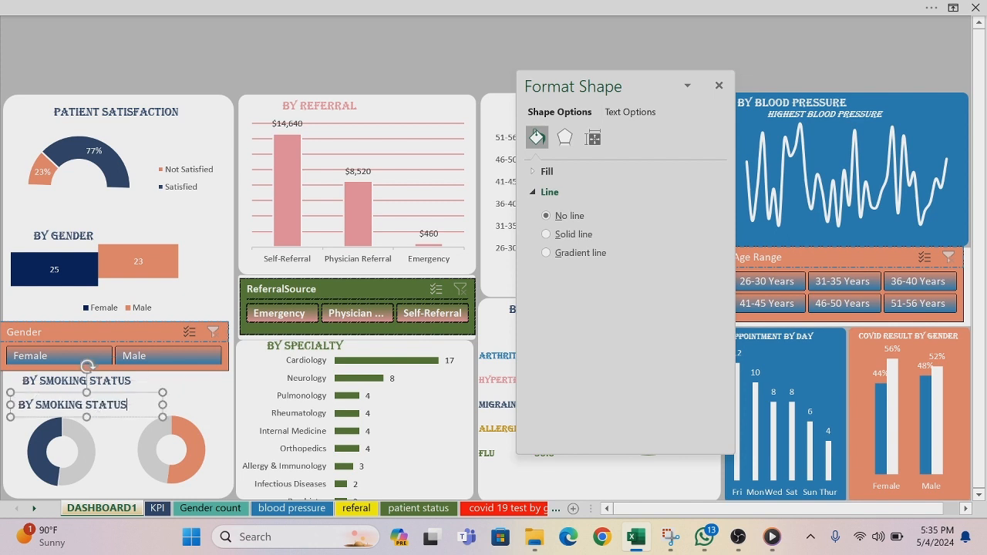
key("BackSpace")
key("BackSpace")
key("BackSpace")
key("BackSpace")
key("BackSpace")
key("Home")
key("Delete")
key("Delete")
key("Delete")
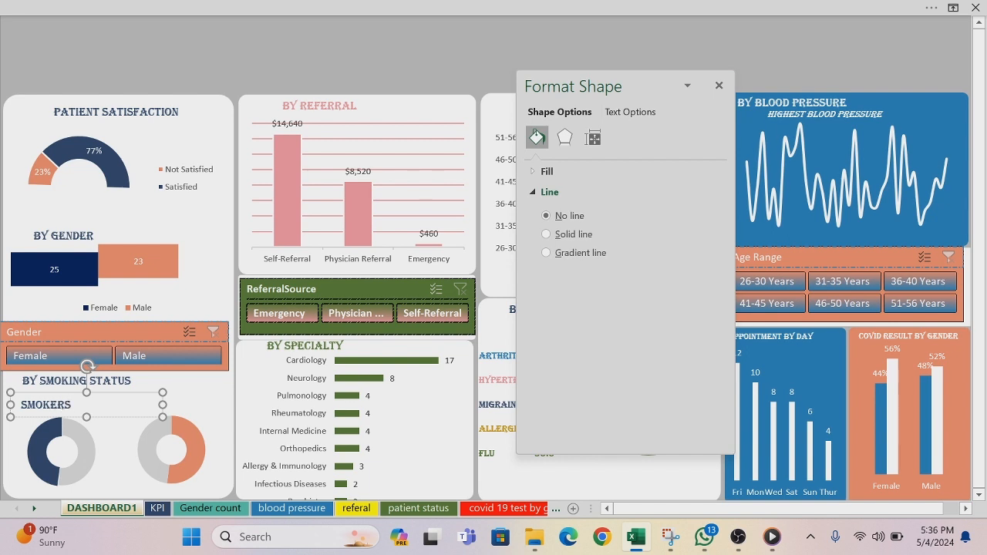
Step: Narrow the SMOKERS text box to fit its word and centre it above the left doughnut chart
left_click(165, 406)
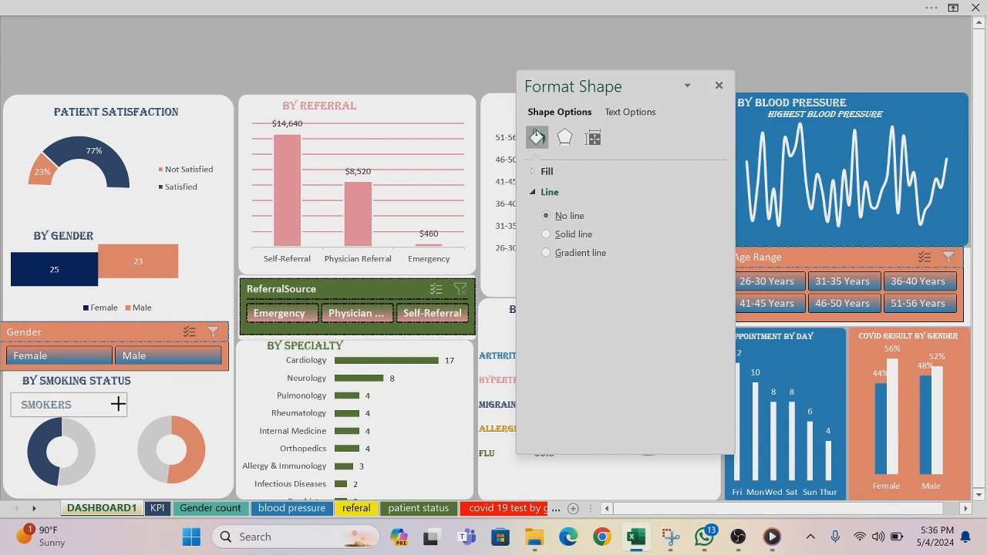
left_click(88, 403)
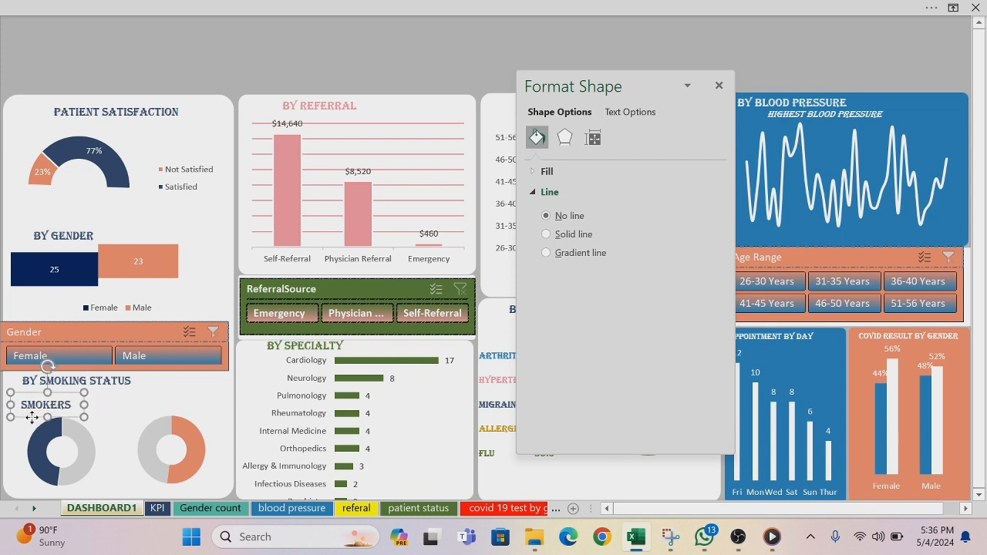
left_click_drag(29, 417, 45, 416)
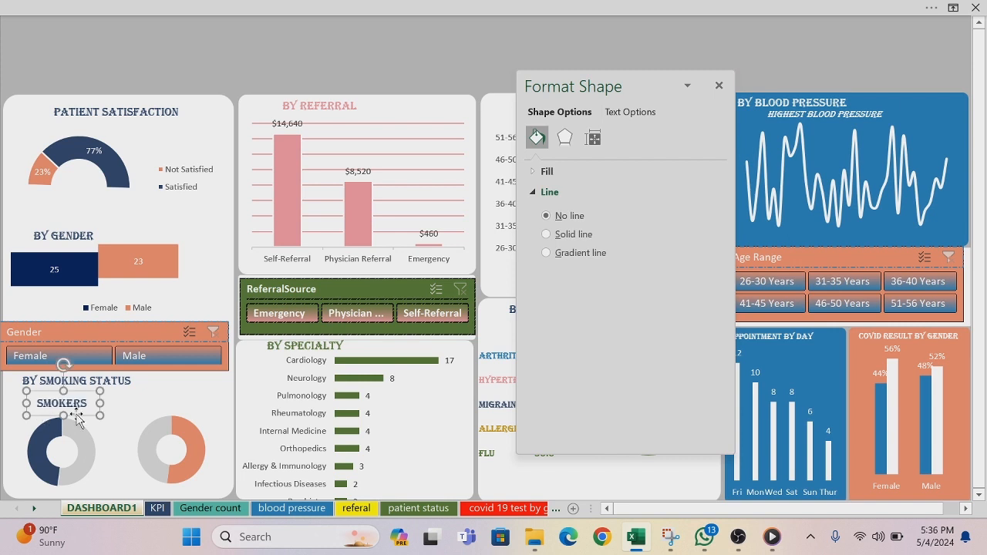
Step: Duplicate the SMOKERS label above the right doughnut chart and change the copy's text to "NON-SMOKERS"
left_click_drag(77, 416, 185, 408)
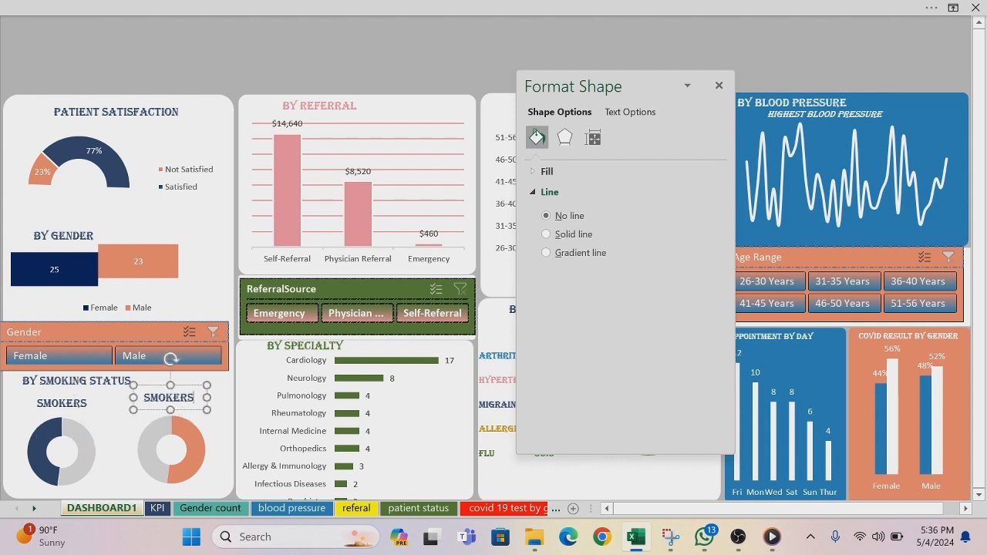
key("BackSpace")
key("BackSpace")
key("BackSpace")
key("BackSpace")
key("BackSpace")
key("BackSpace")
type("ER")
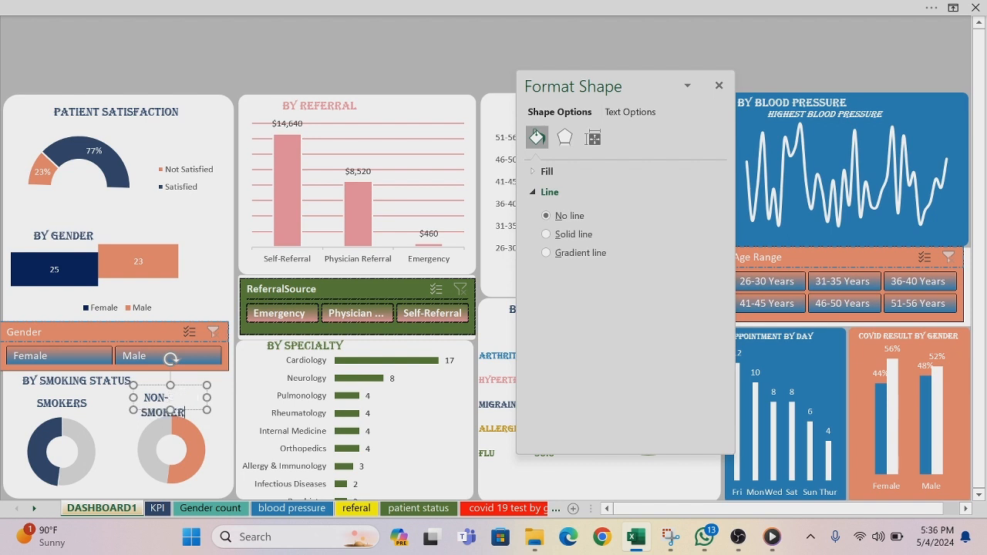
Step: Color the NON-SMOKERS text with the salmon orange from the recent colors and close the formatting pane
left_click_drag(204, 396, 148, 401)
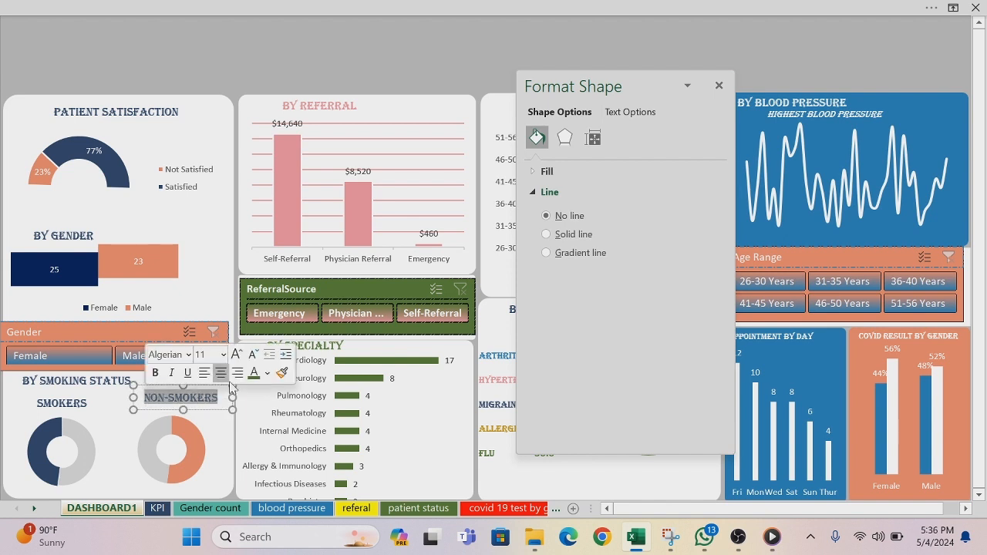
left_click(266, 374)
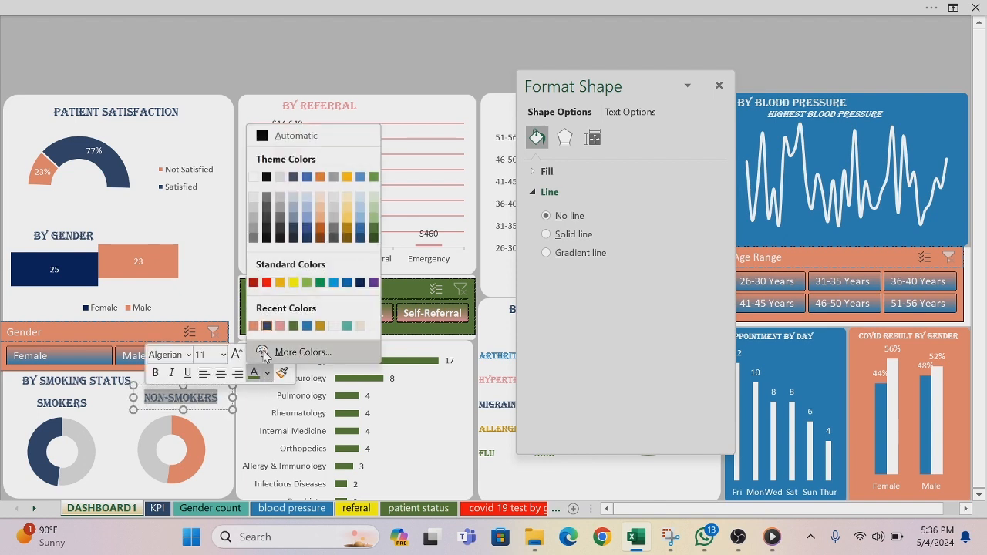
left_click(254, 332)
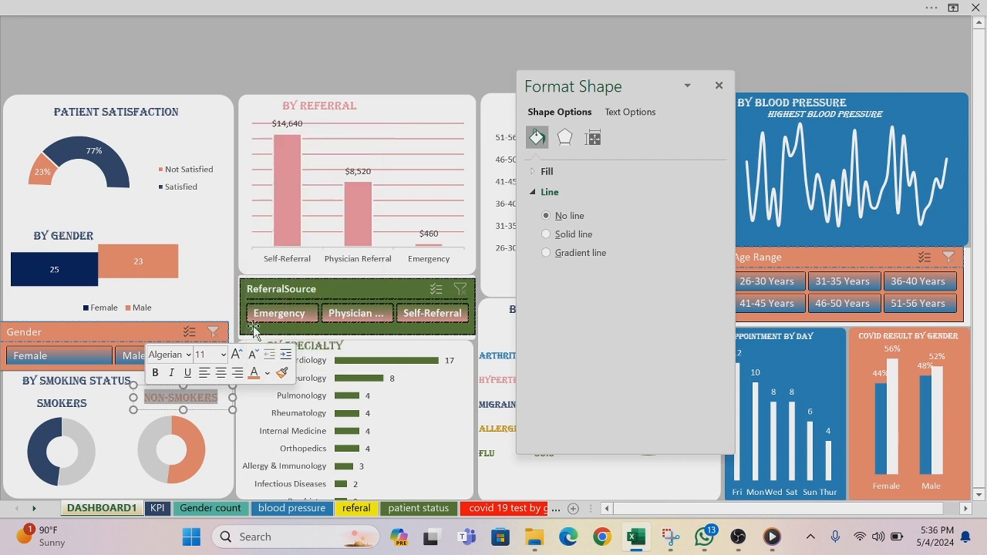
left_click(168, 41)
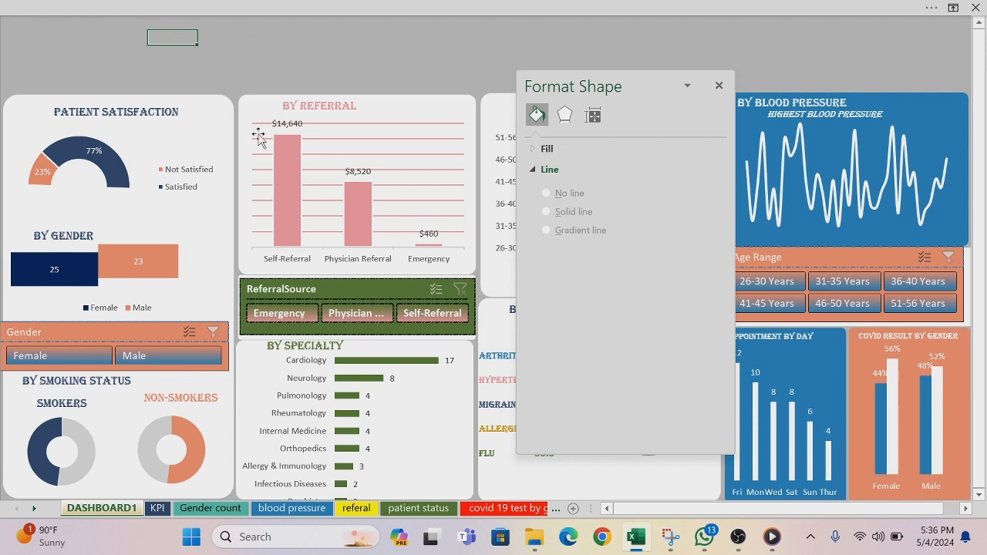
left_click(717, 86)
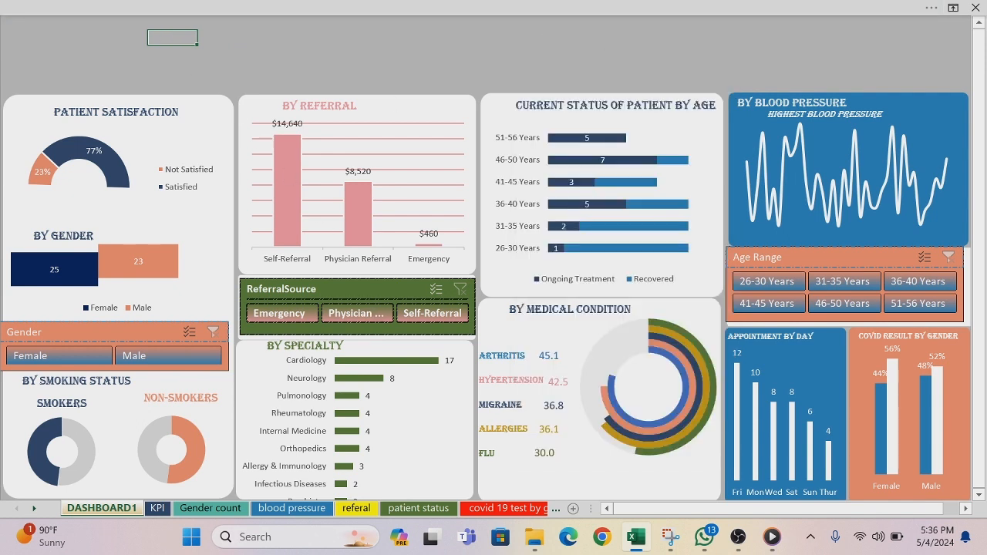
Step: Open the smoking worksheet that holds the source pivot tables of the doughnut charts
left_click(555, 509)
left_click(555, 510)
left_click(556, 509)
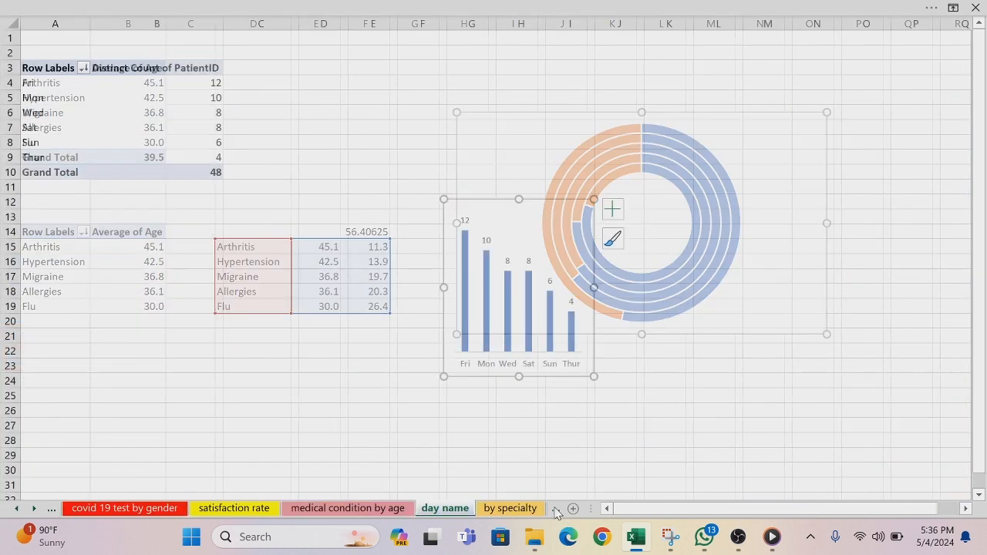
left_click(556, 510)
left_click(556, 510)
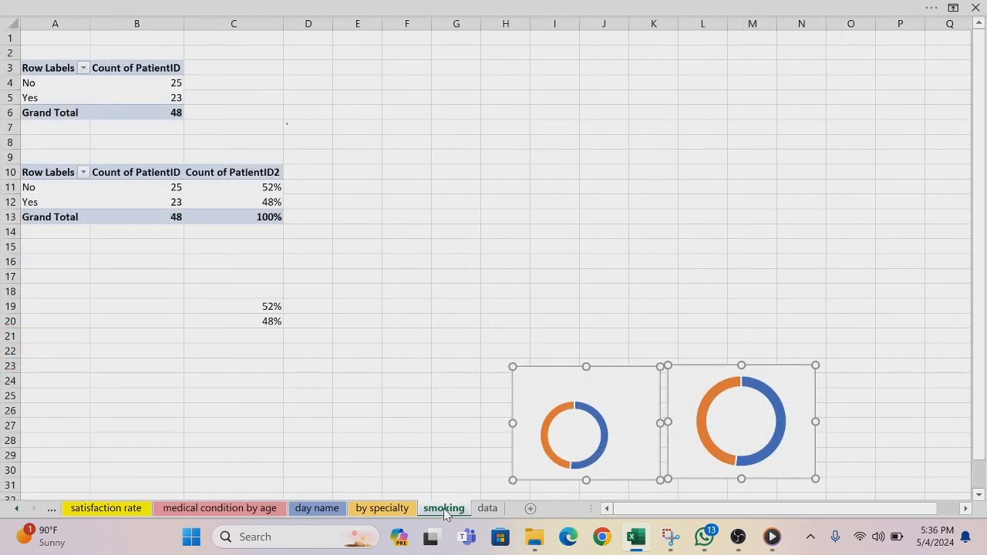
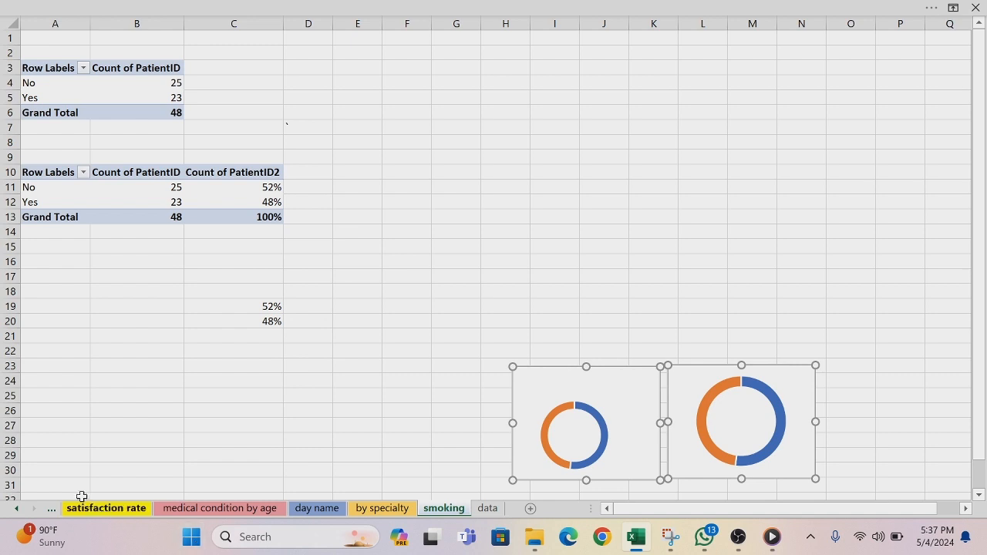
Step: On the DASHBOARD1 sheet, place a copy of the Arthritis value text box inside the NON-SMOKERS doughnut and clear its text
left_click(17, 509)
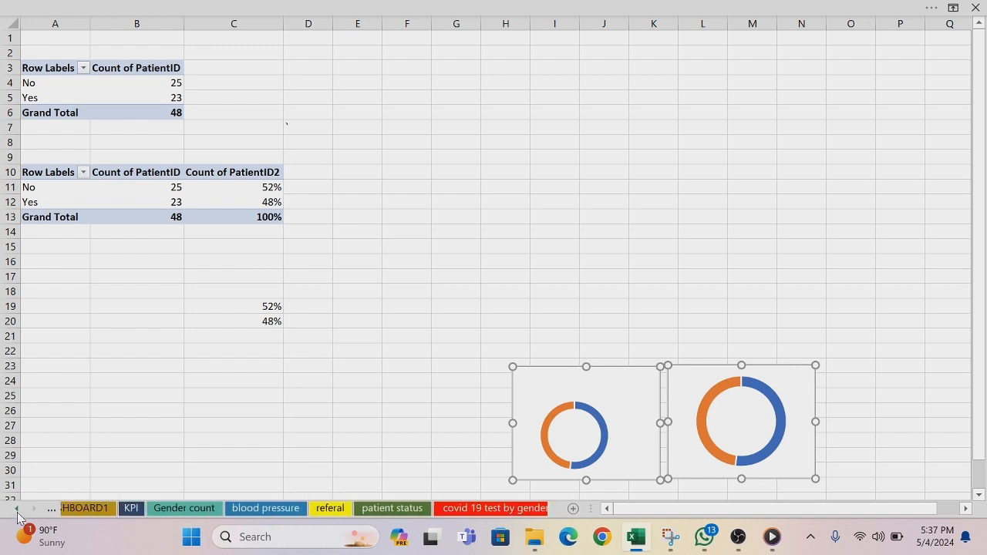
left_click(91, 508)
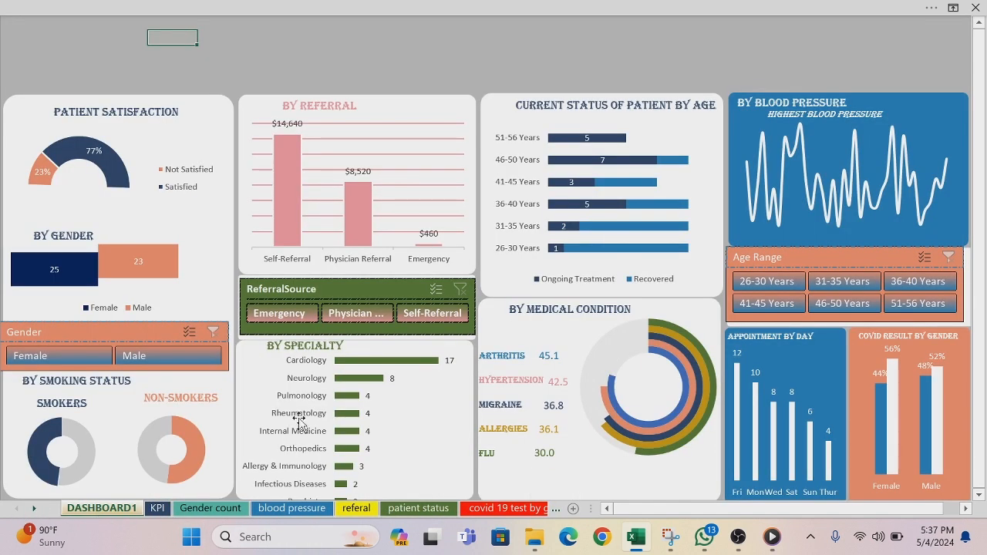
left_click(545, 356)
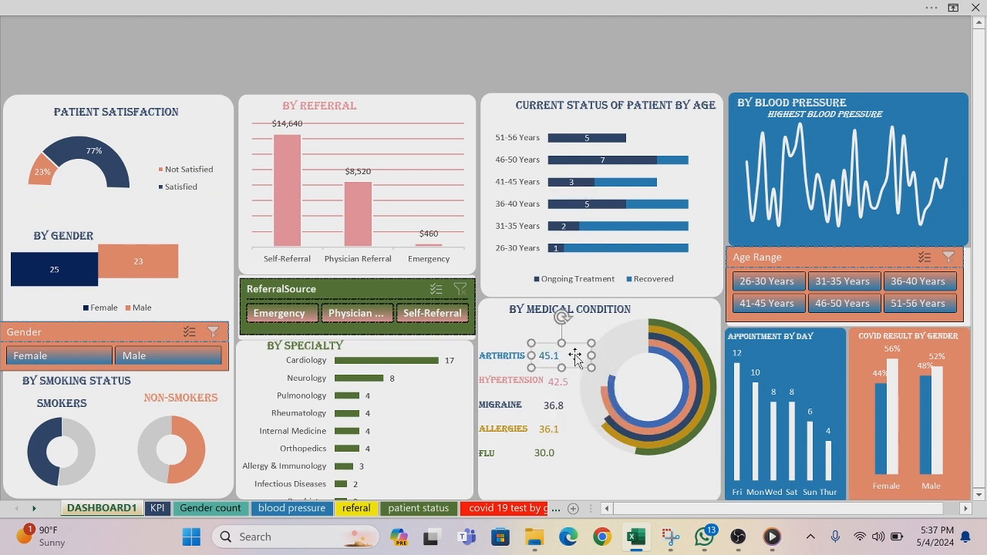
left_click_drag(574, 365, 195, 460)
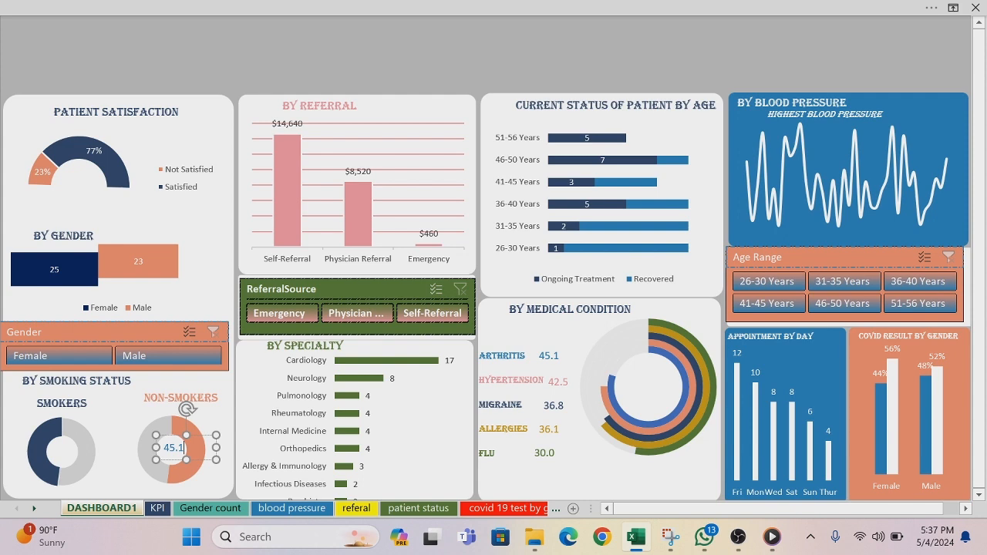
key("BackSpace")
key("BackSpace")
key("BackSpace")
key("BackSpace")
Step: Turn on the display of the formula bar and return to the full-screen dashboard
left_click(363, 13)
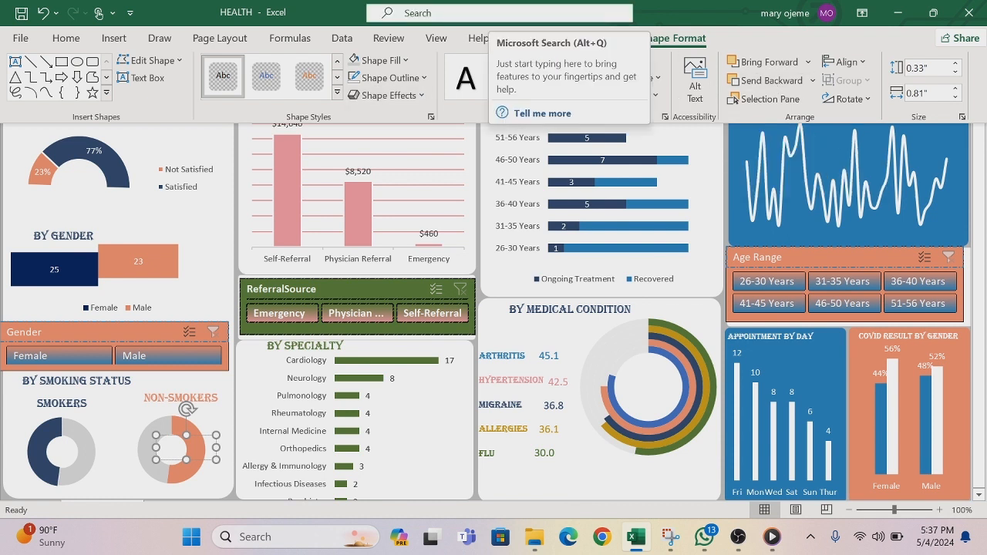
left_click(436, 39)
left_click(230, 68)
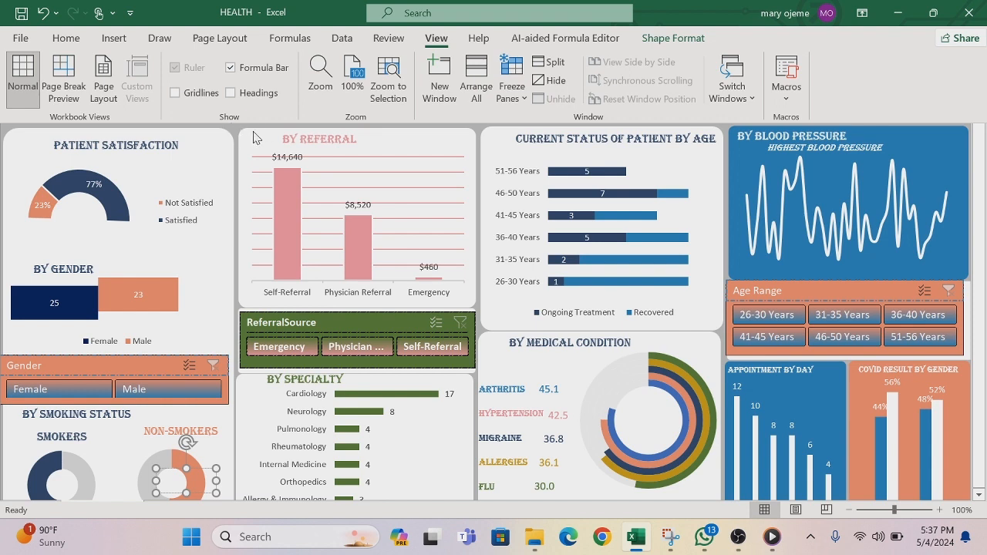
left_click(223, 162)
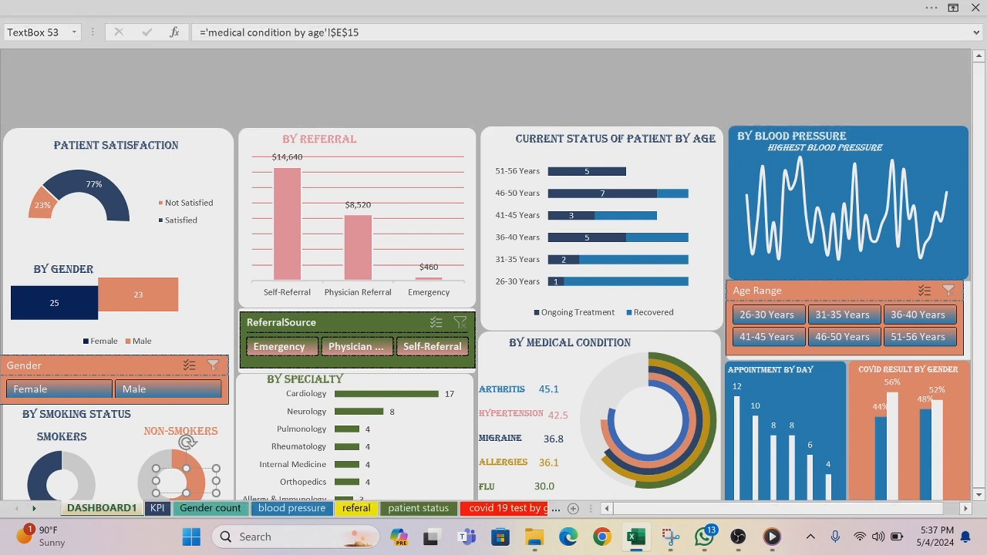
Step: Clear the medical condition cell reference from the NON-SMOKERS text box's formula, keeping only the equals sign
left_click(361, 33)
key("BackSpace")
key("BackSpace")
key("BackSpace")
key("BackSpace")
key("BackSpace")
key("BackSpace")
key("BackSpace")
key("BackSpace")
key("BackSpace")
key("BackSpace")
key("BackSpace")
key("BackSpace")
key("BackSpace")
key("BackSpace")
key("BackSpace")
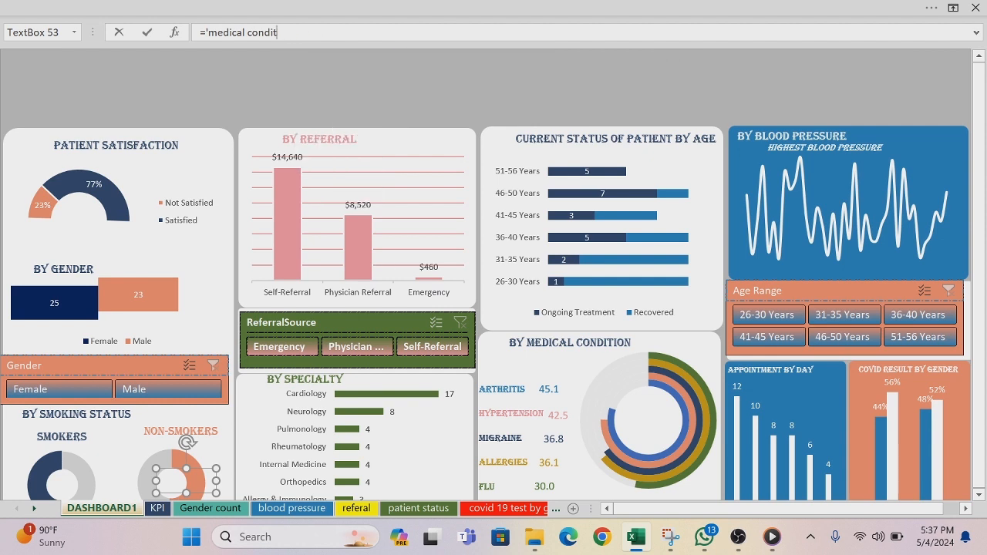
key("BackSpace")
key("BackSpace")
key("BackSpace")
key("BackSpace")
key("BackSpace")
key("BackSpace")
key("BackSpace")
key("BackSpace")
key("BackSpace")
key("BackSpace")
key("BackSpace")
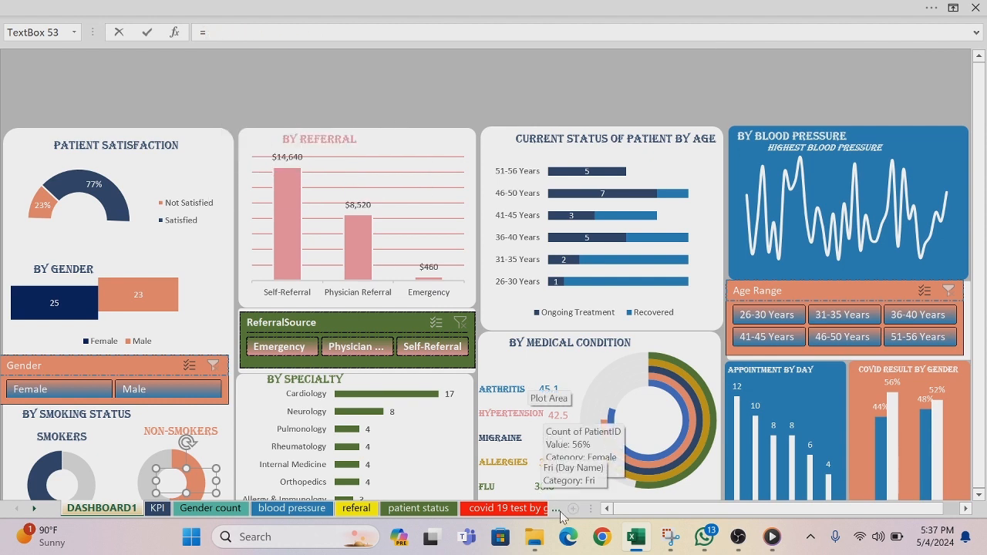
Step: Link the NON-SMOKERS text box to cell C19 of the smoking worksheet
left_click(556, 510)
left_click(556, 511)
left_click(556, 510)
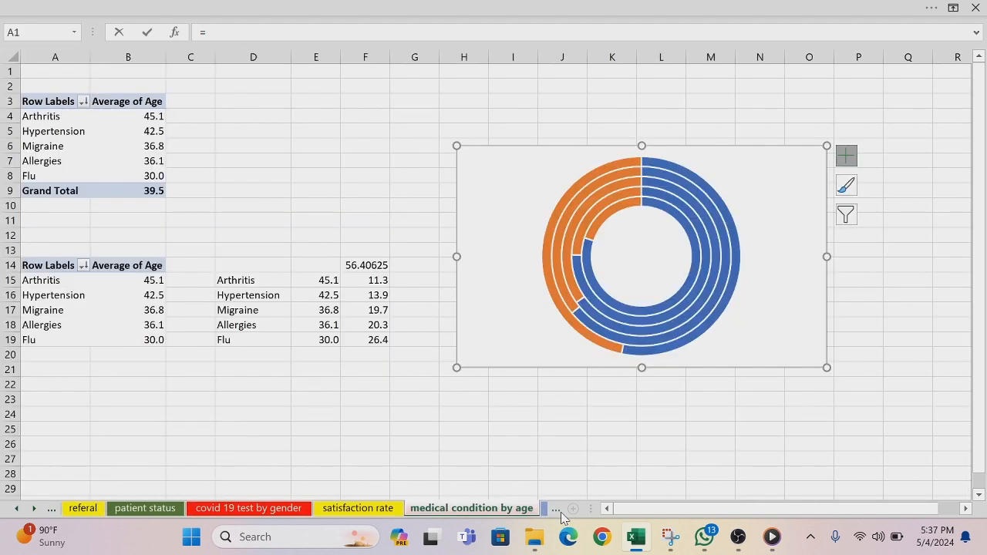
left_click(556, 511)
left_click(556, 510)
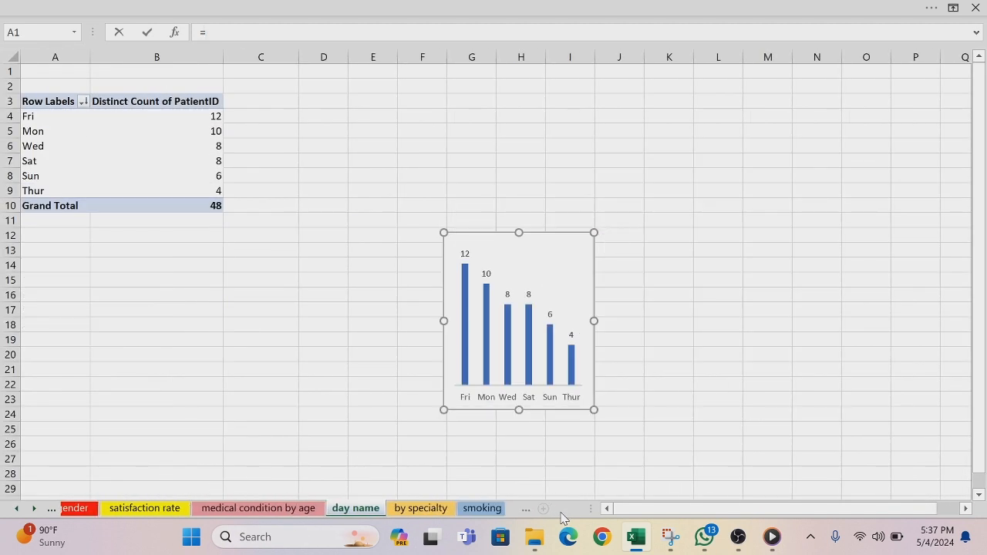
left_click(458, 502)
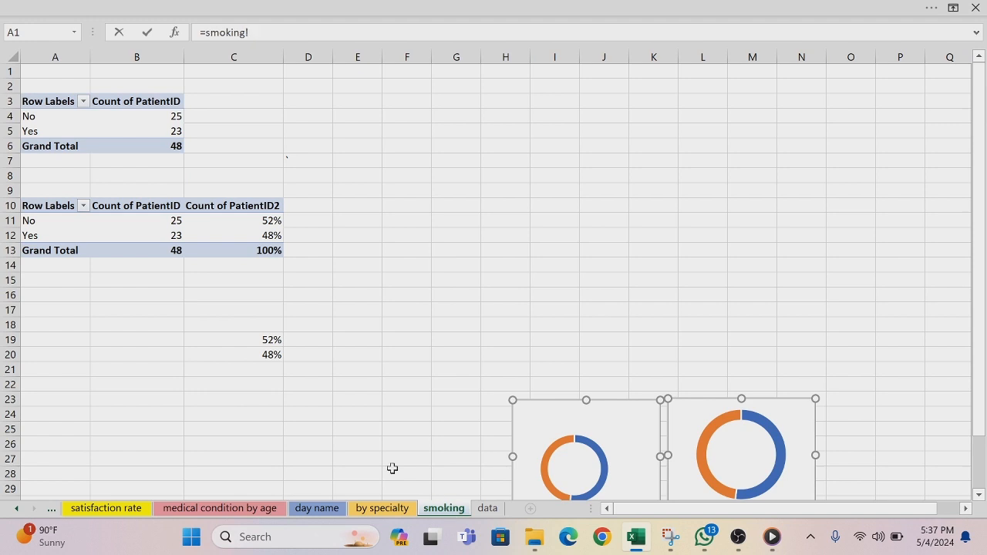
left_click(269, 340)
key("Return")
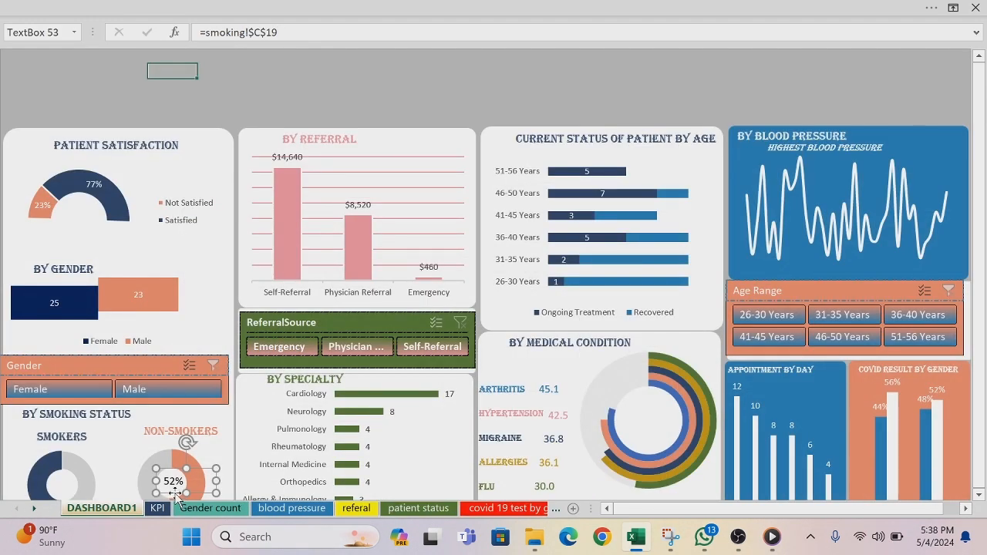
Step: Duplicate the NON-SMOKERS percentage text box and place the copy in the centre of the SMOKERS doughnut
left_click(176, 494, "ctrl")
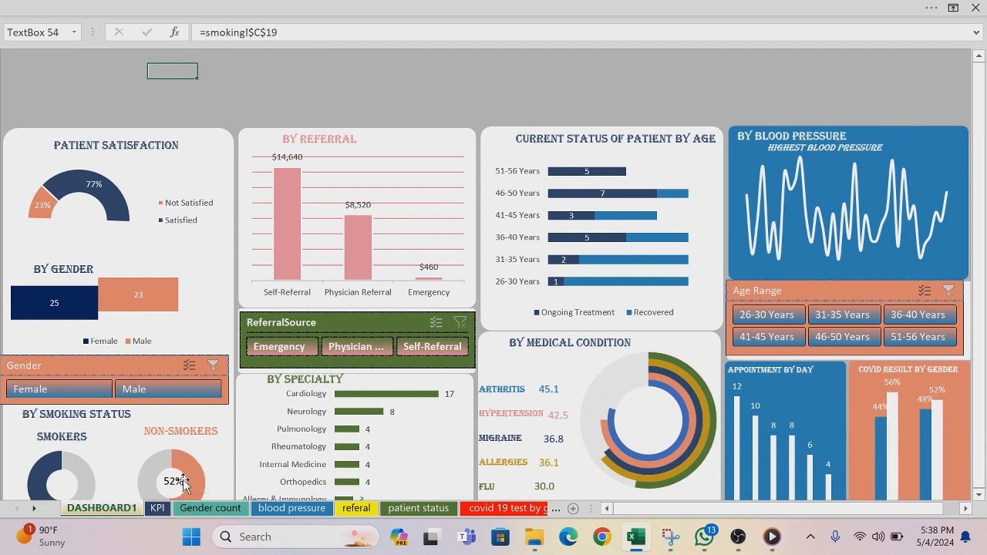
left_click(180, 483)
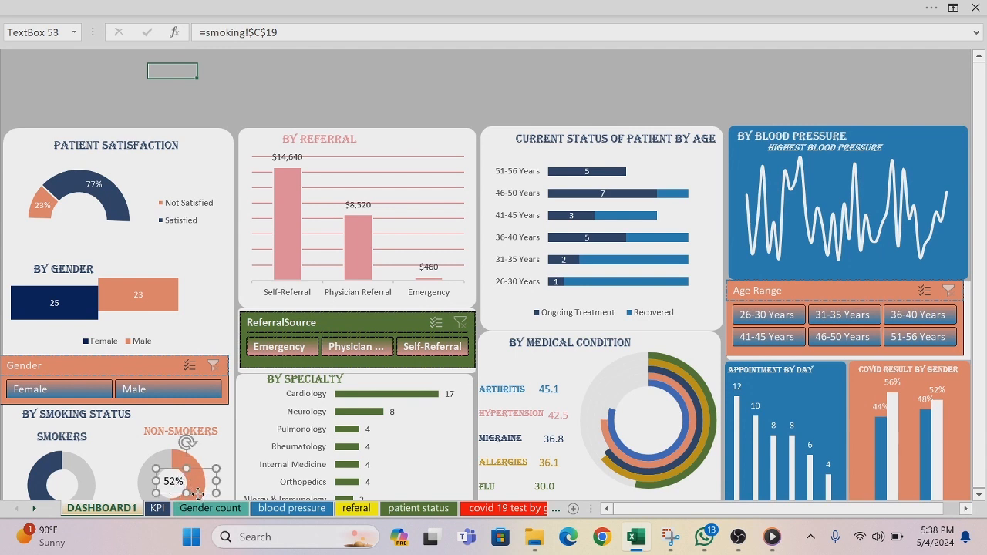
key("ctrl+d")
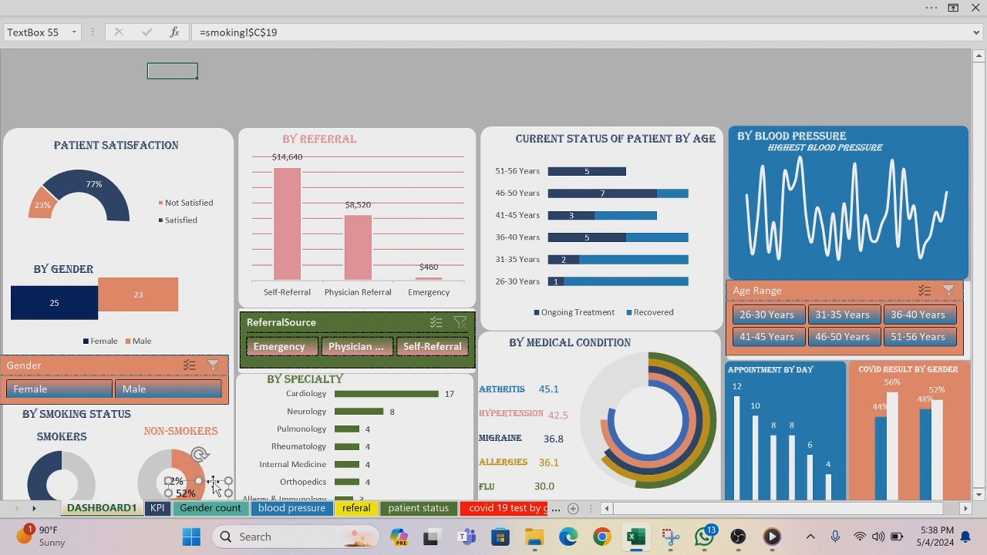
left_click_drag(213, 481, 88, 482)
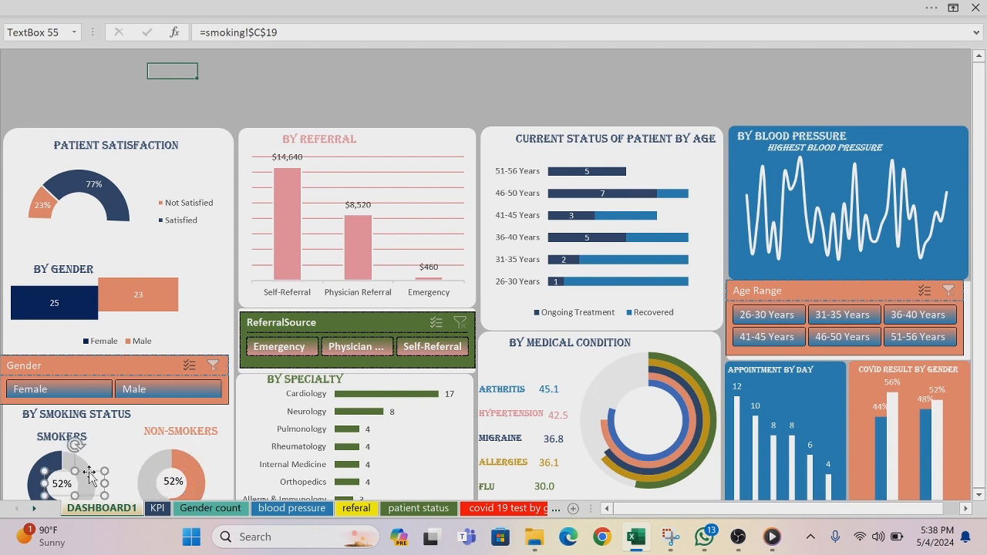
Step: Clear the copied cell reference from the SMOKERS text box's formula, keeping only the equals sign
key("BackSpace")
left_click(287, 33)
key("BackSpace")
key("BackSpace")
key("BackSpace")
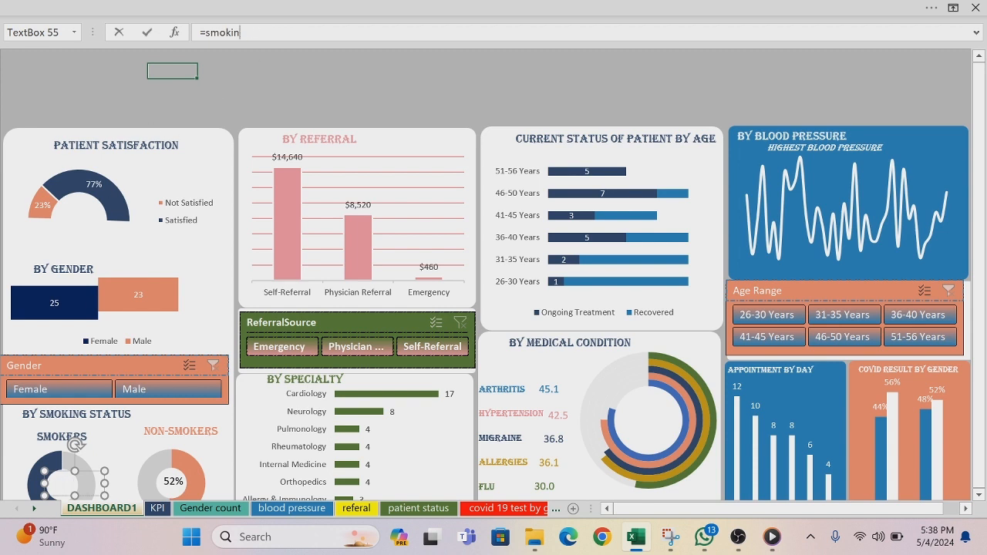
key("BackSpace")
key("BackSpace")
key("BackSpace")
Step: Link the SMOKERS text box to cell C20 of the smoking worksheet
left_click(559, 512)
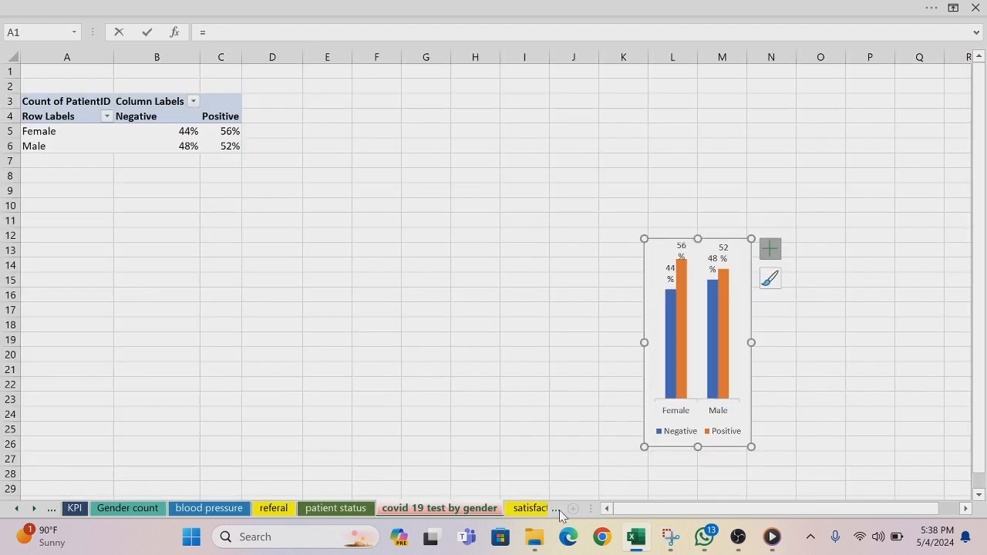
left_click(557, 510)
left_click(557, 510)
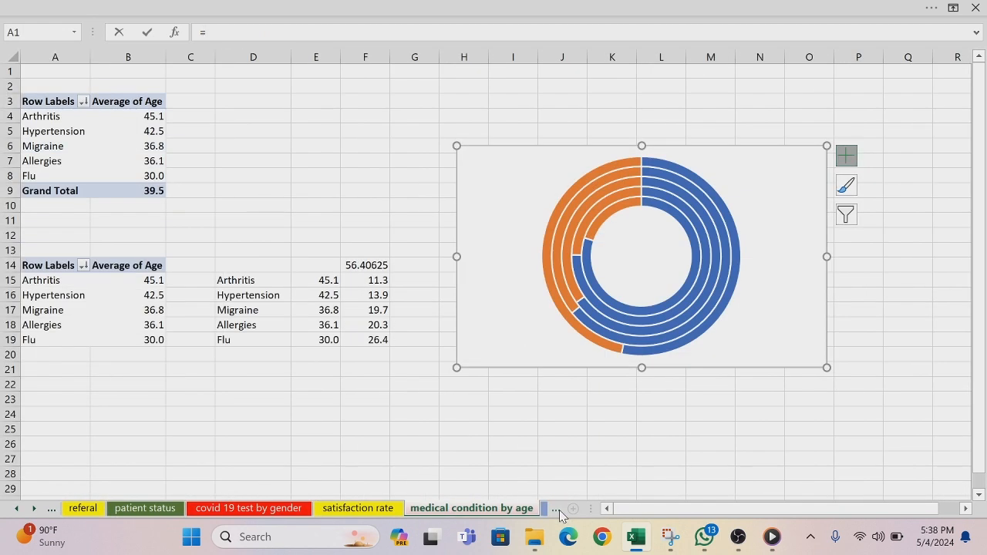
left_click(559, 512)
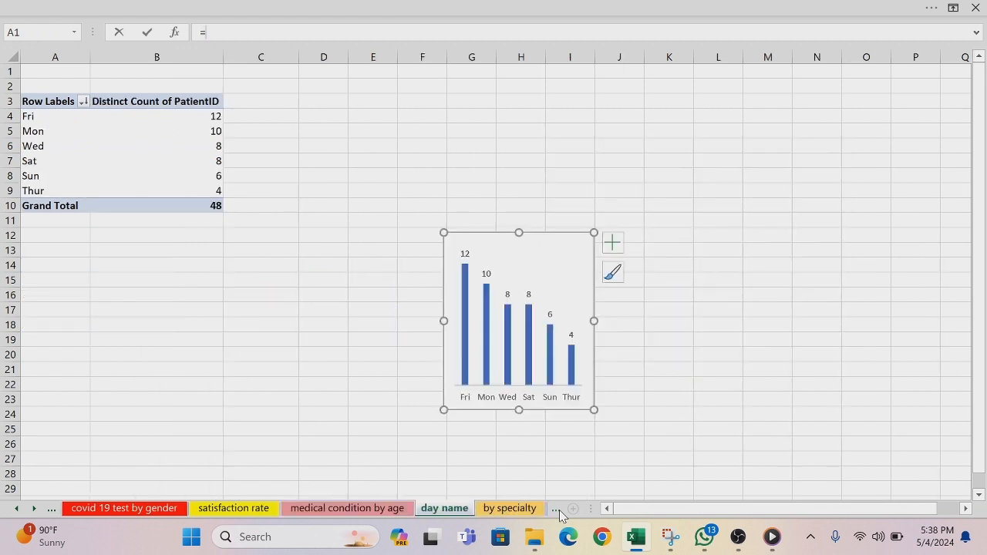
left_click(555, 510)
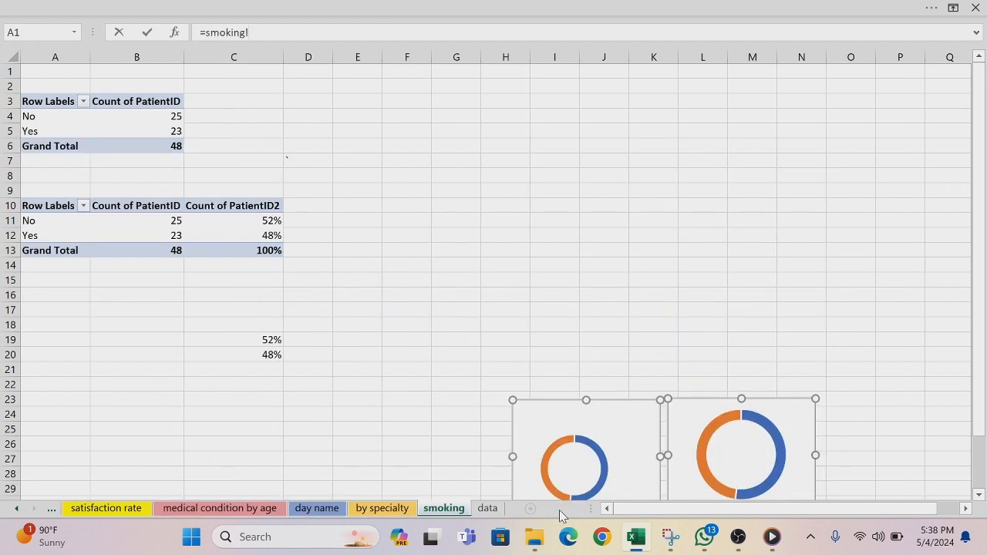
left_click(273, 355)
key("Return")
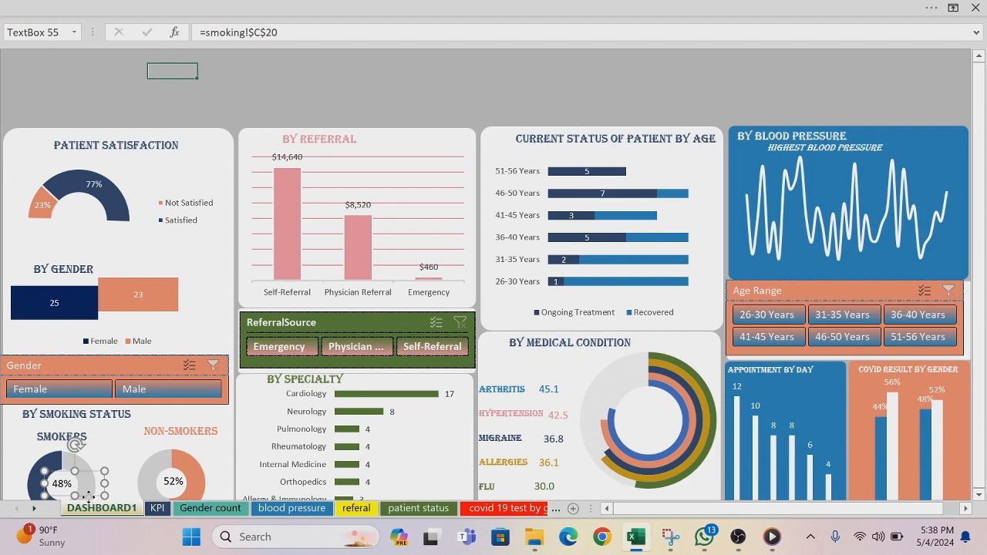
Step: Color the percentage text in the SMOKERS doughnut with the dark navy blue from the recent colors
scroll(87, 496, "down", 1)
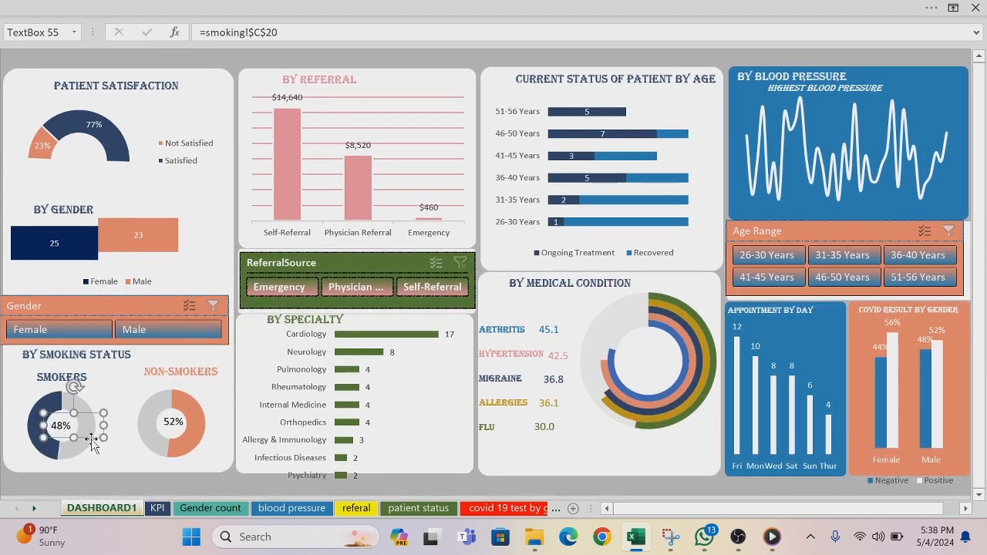
left_click(978, 57)
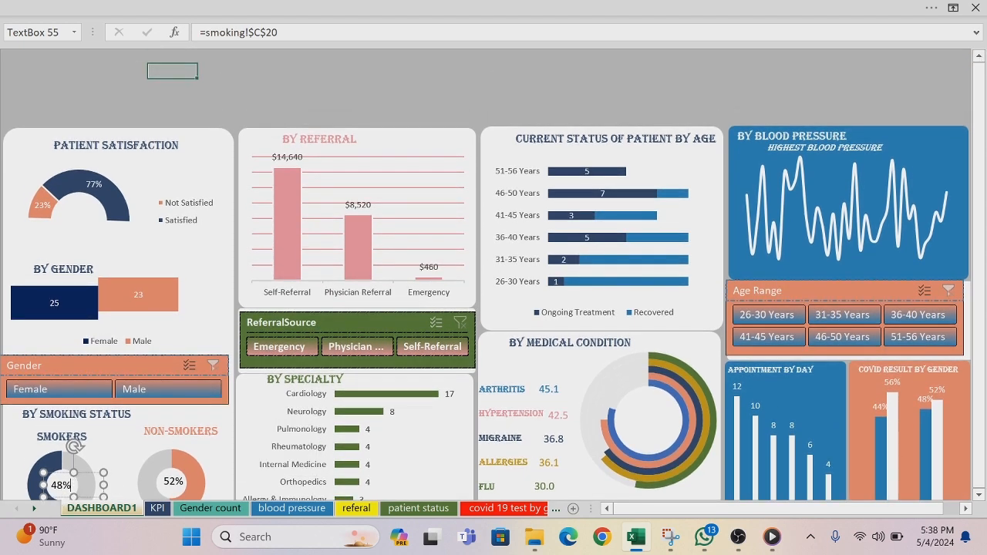
double_click(71, 484)
left_click(67, 17)
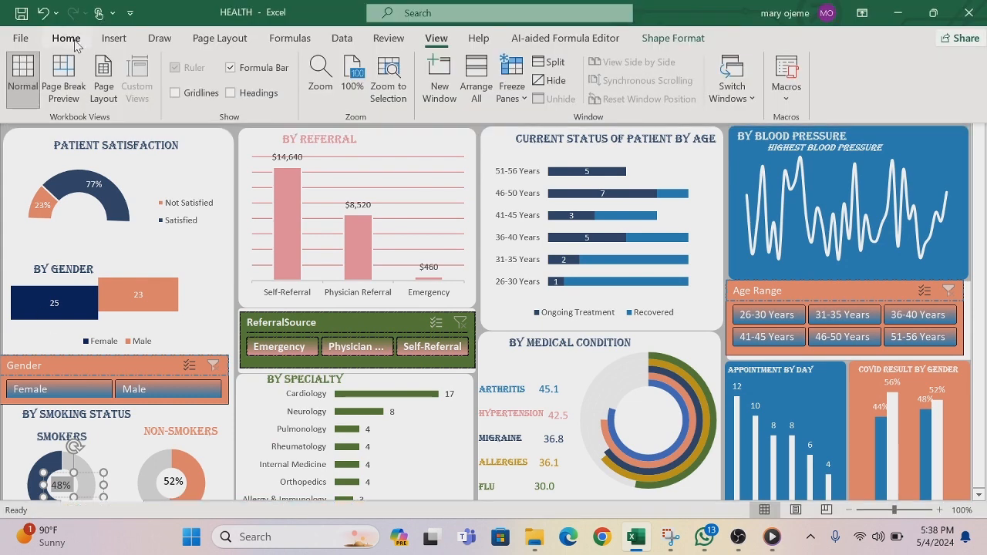
left_click(66, 37)
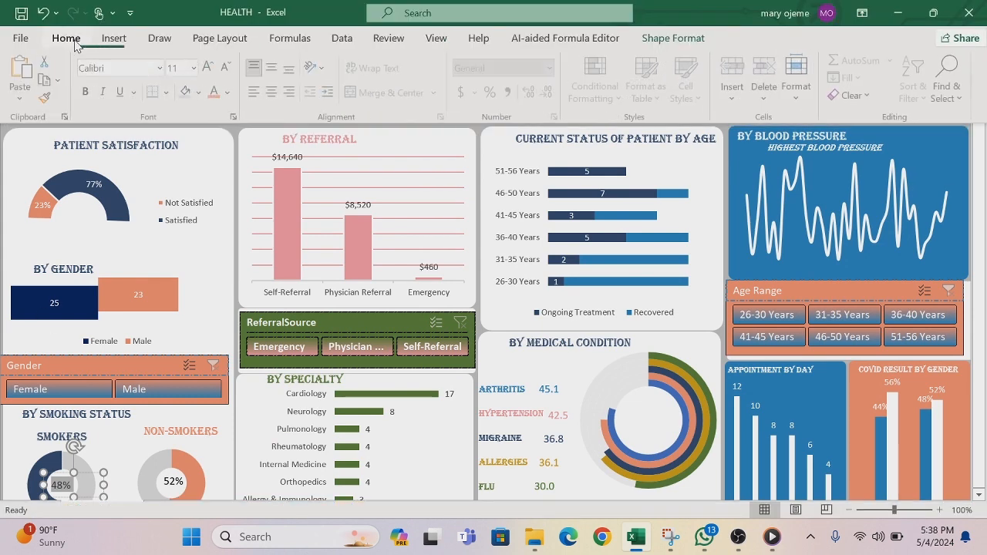
left_click(228, 92)
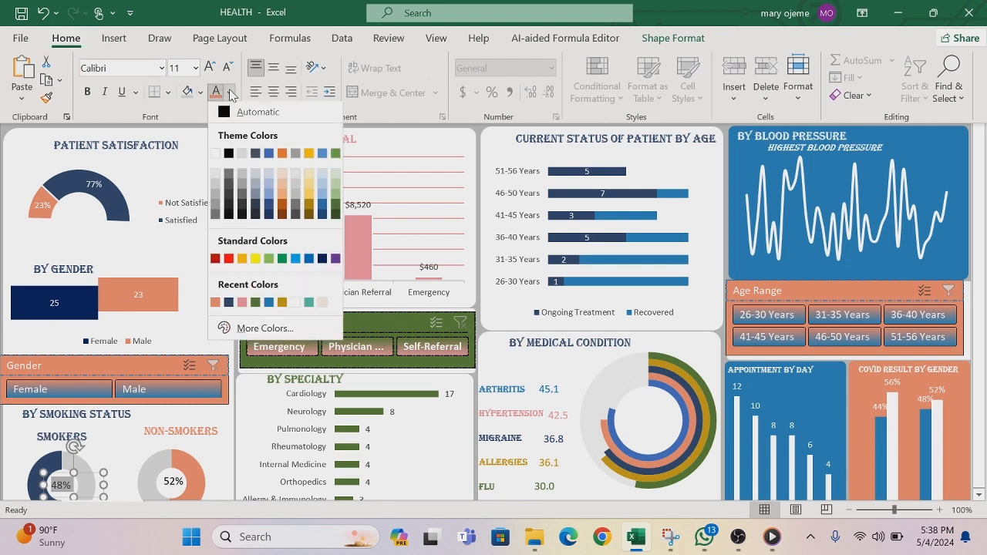
left_click(228, 304)
key("ctrl+shift+F1")
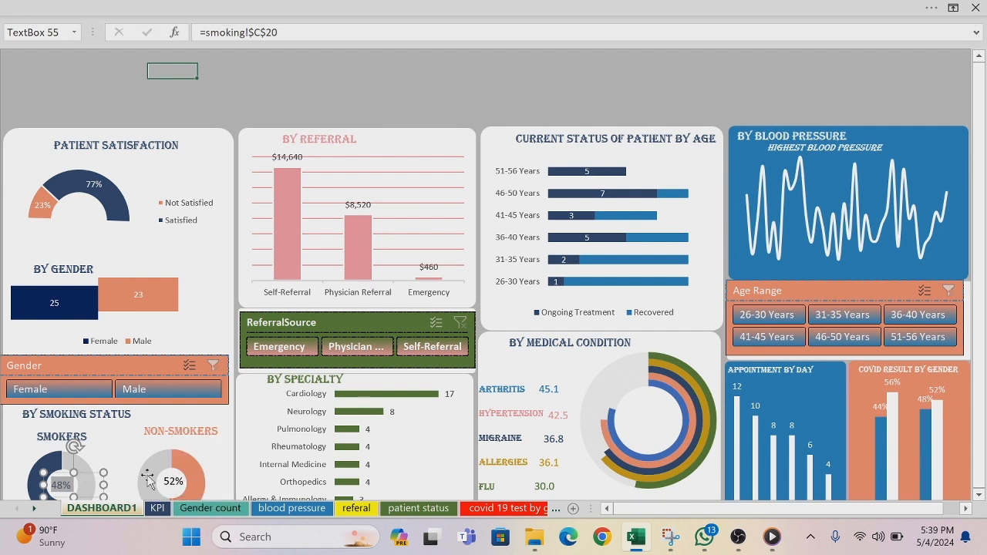
Step: Make the percentage text in the SMOKERS doughnut bold
left_click(142, 12)
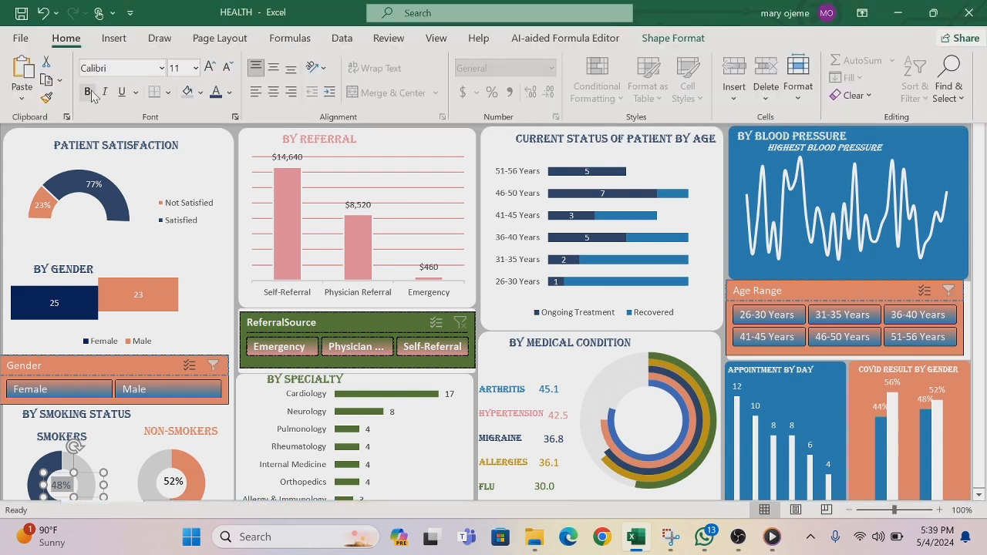
left_click(88, 91)
left_click(179, 508)
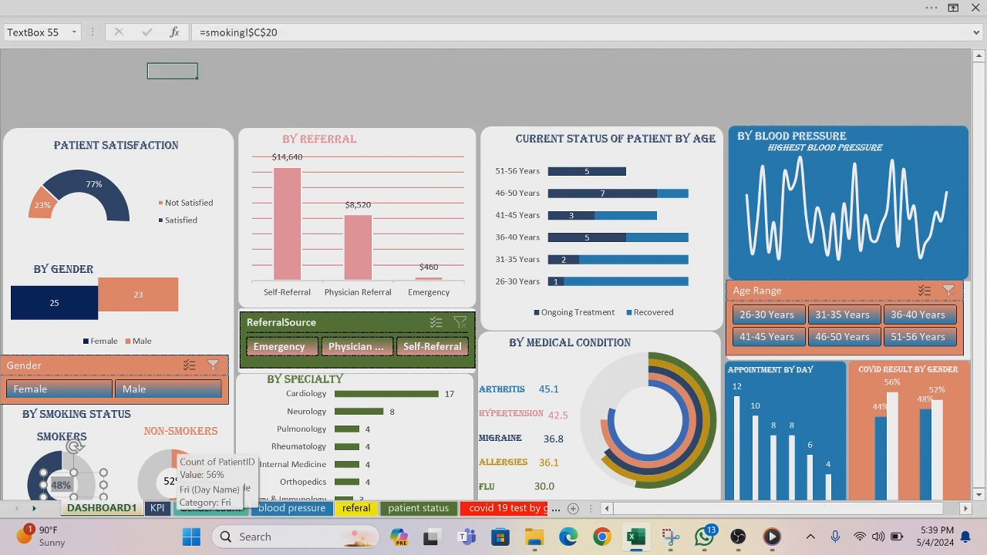
Step: Make the percentage text in the NON-SMOKERS doughnut bold and color it with the orange from the recent colors
left_click(122, 465)
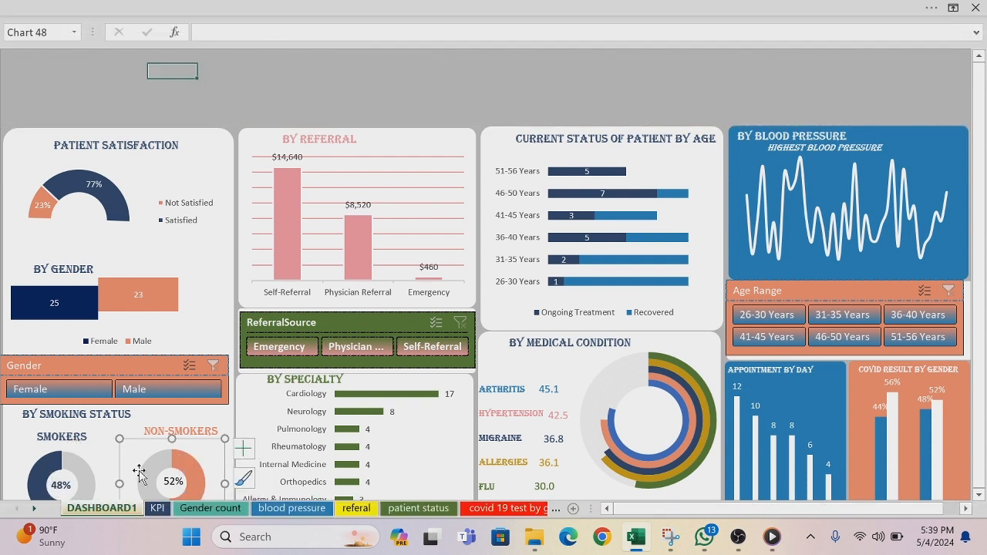
left_click(174, 485)
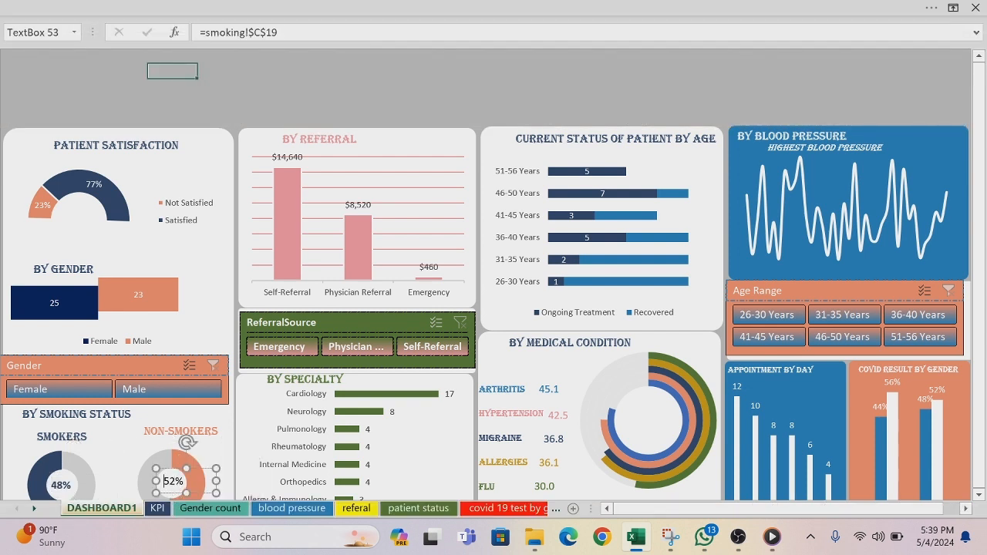
left_click_drag(163, 481, 185, 486)
left_click(97, 6)
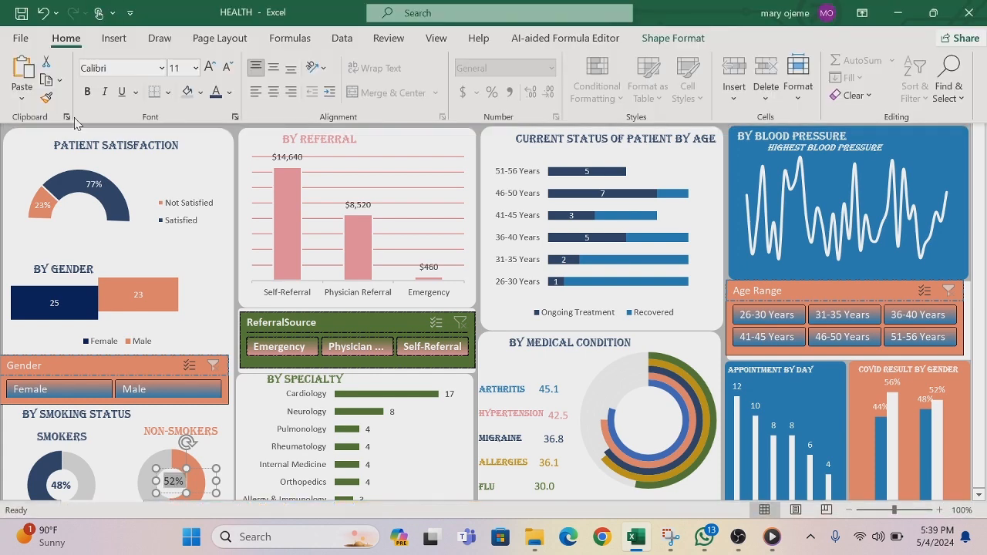
left_click(89, 94)
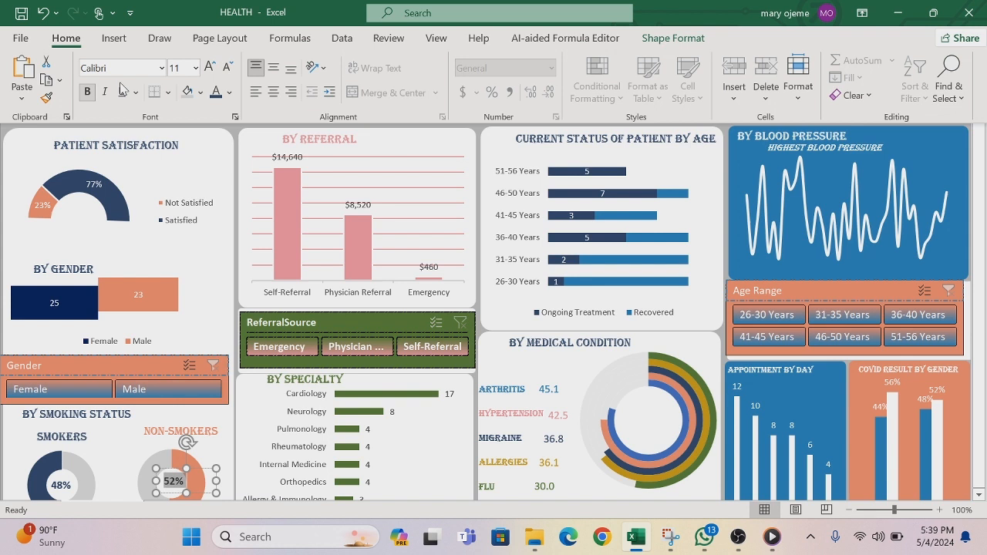
left_click(229, 93)
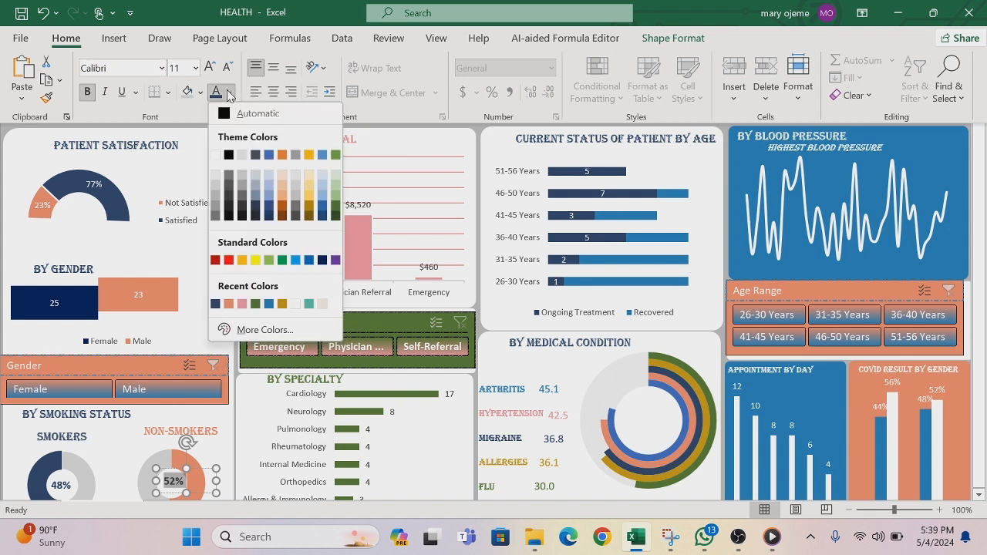
left_click(228, 304)
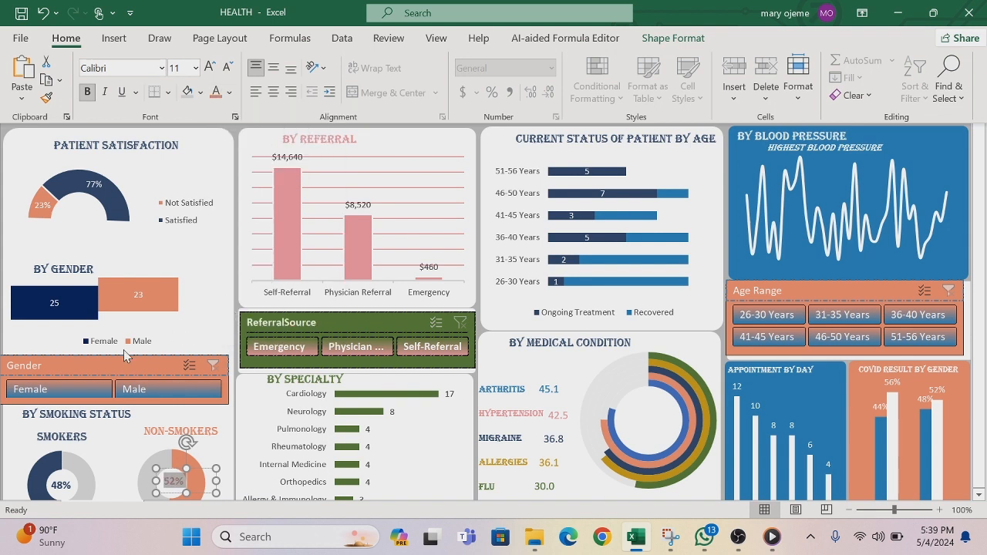
key("ctrl+shift+F1")
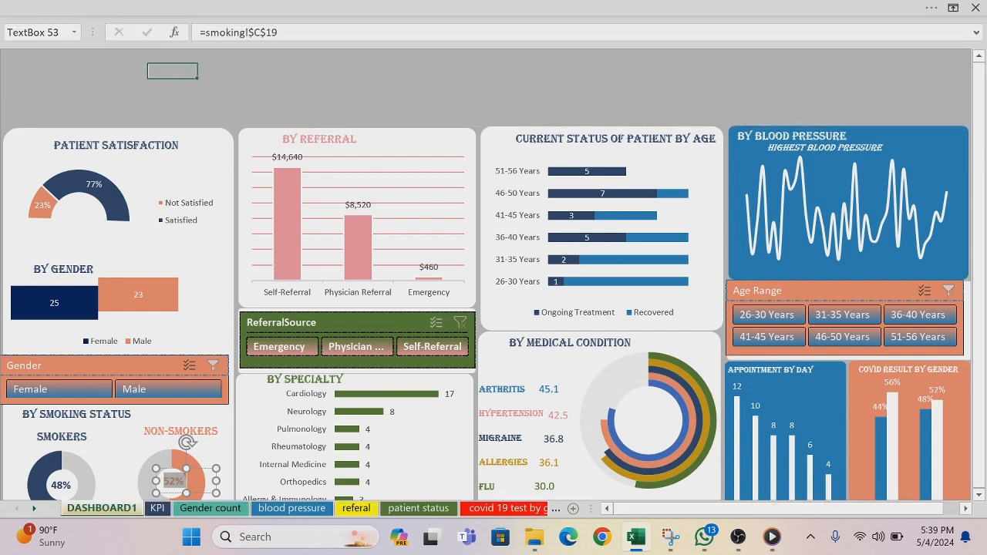
left_click(244, 83)
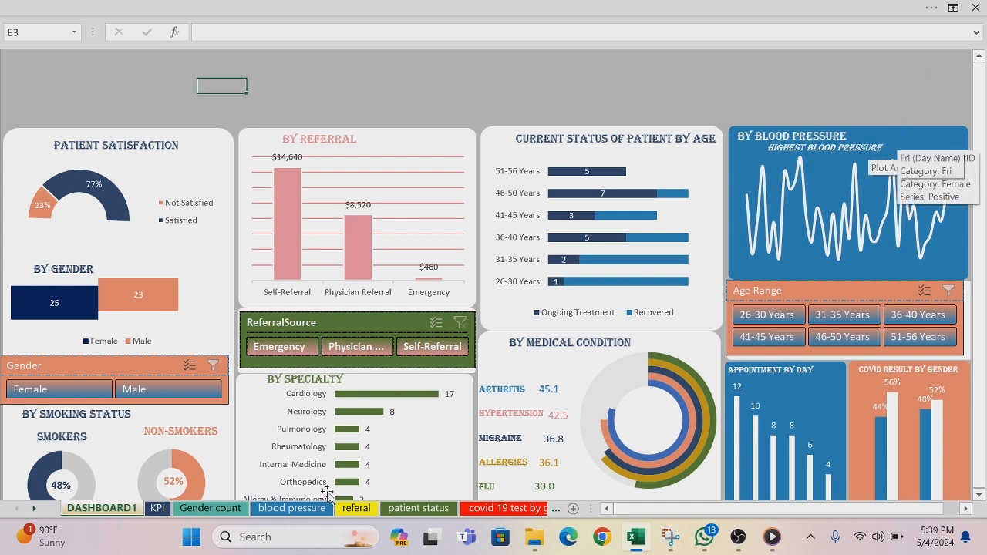
Step: Link the empty text box beside the HIGHEST BLOOD PRESSURE label to cell E38 of the blood pressure worksheet
left_click(313, 515)
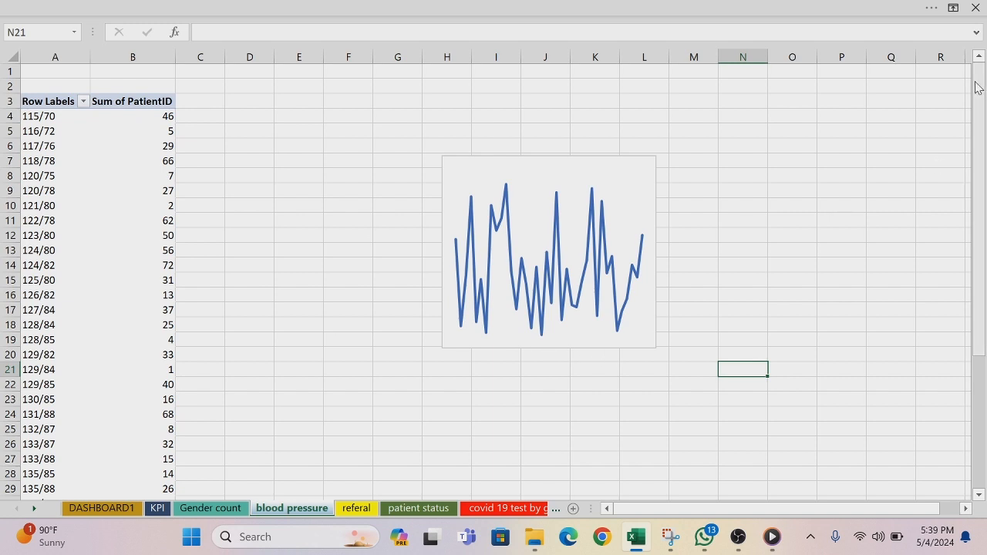
left_click_drag(976, 86, 983, 249)
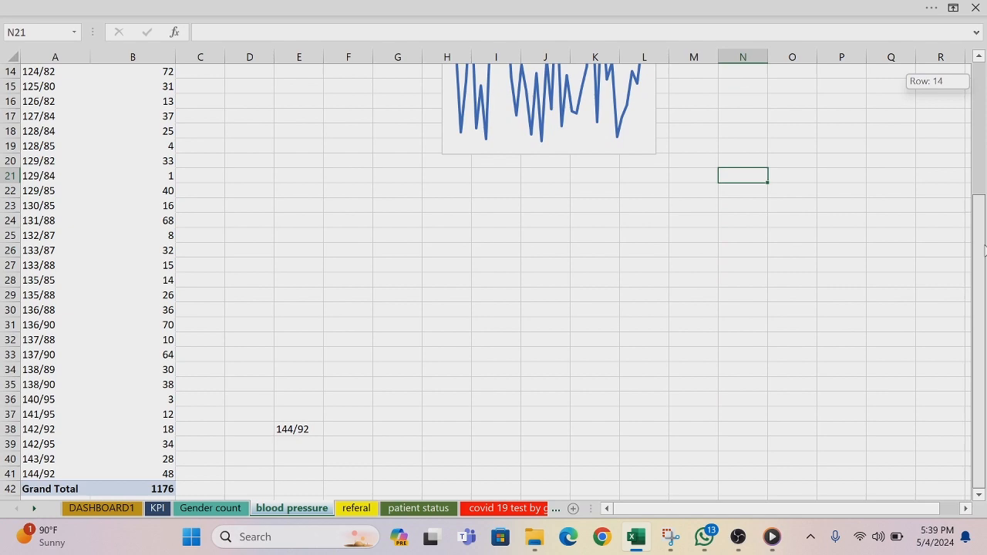
scroll(413, 425, "up", 5)
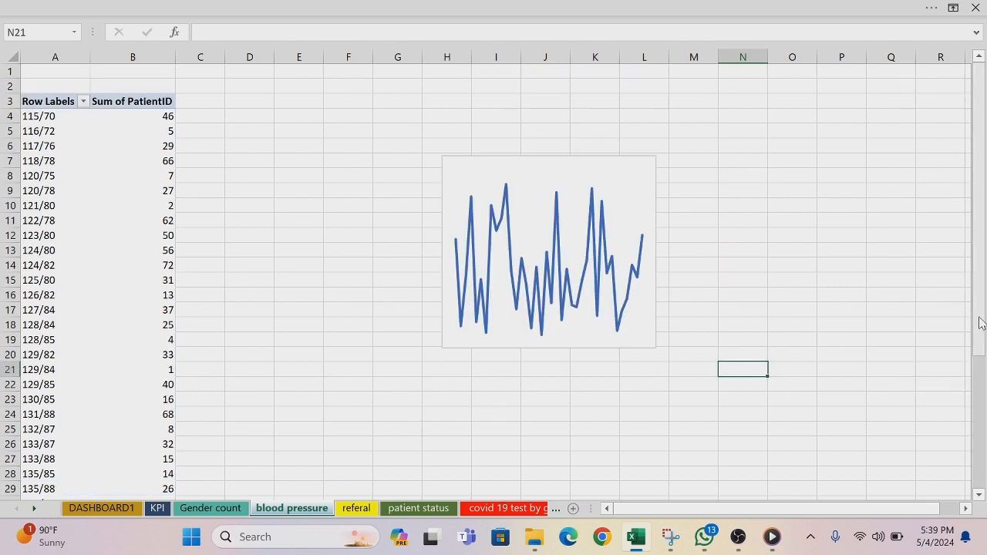
left_click_drag(980, 319, 985, 469)
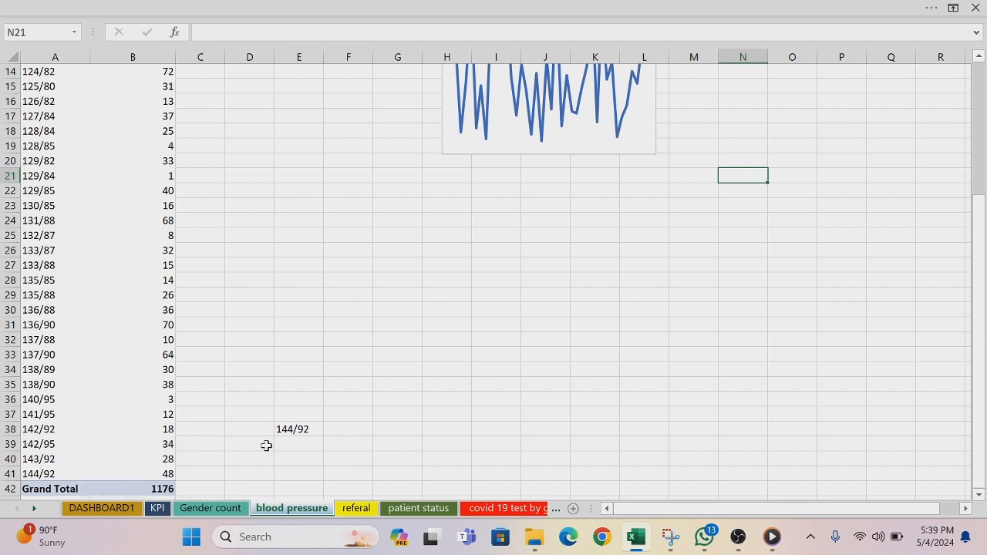
left_click(81, 509)
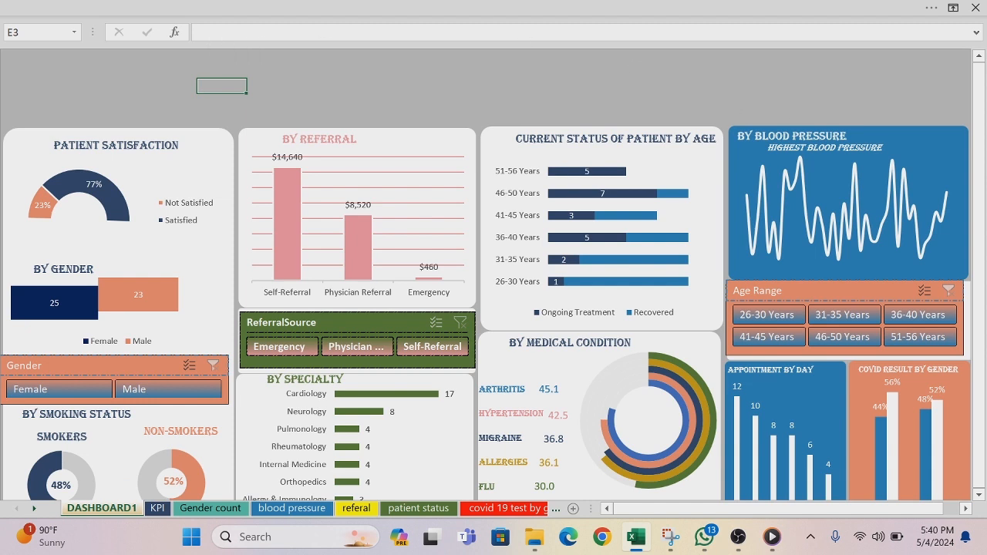
left_click(902, 149)
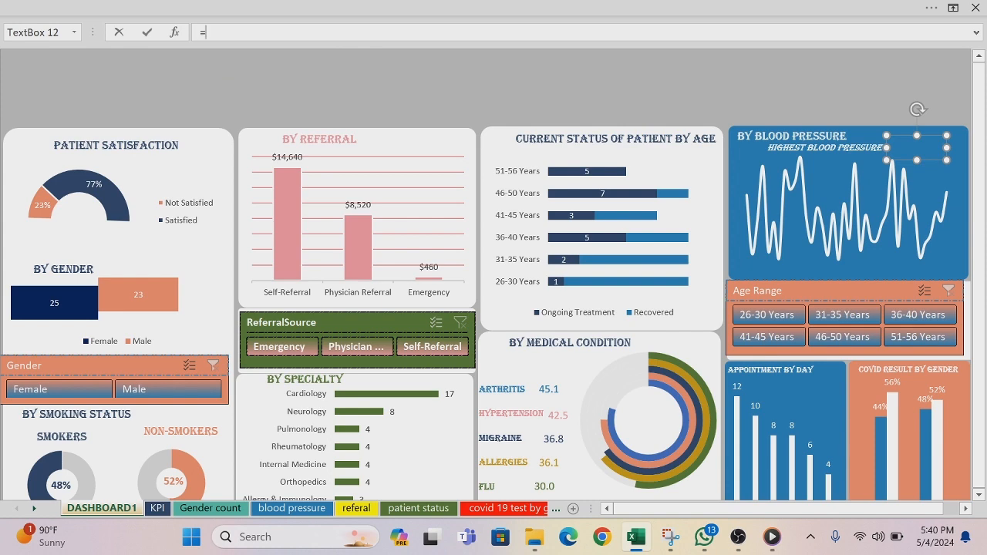
left_click(282, 512)
left_click(297, 429)
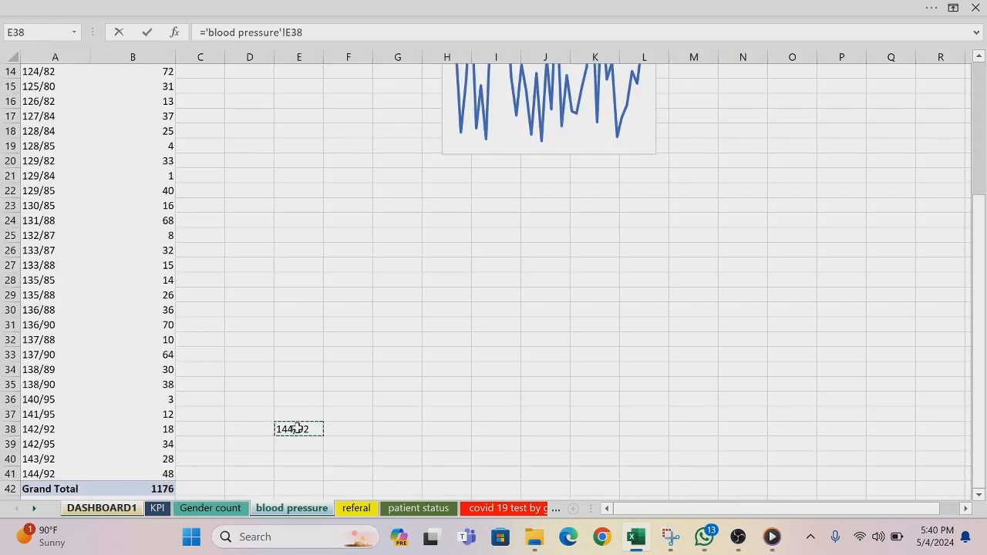
key("Return")
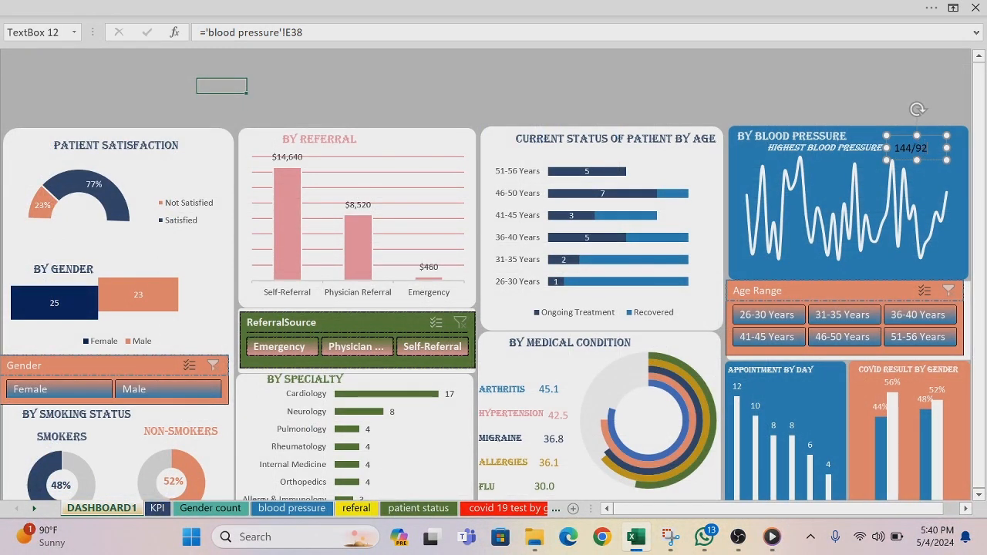
Step: Make the value beside the HIGHEST BLOOD PRESSURE label bold and white
double_click(927, 150)
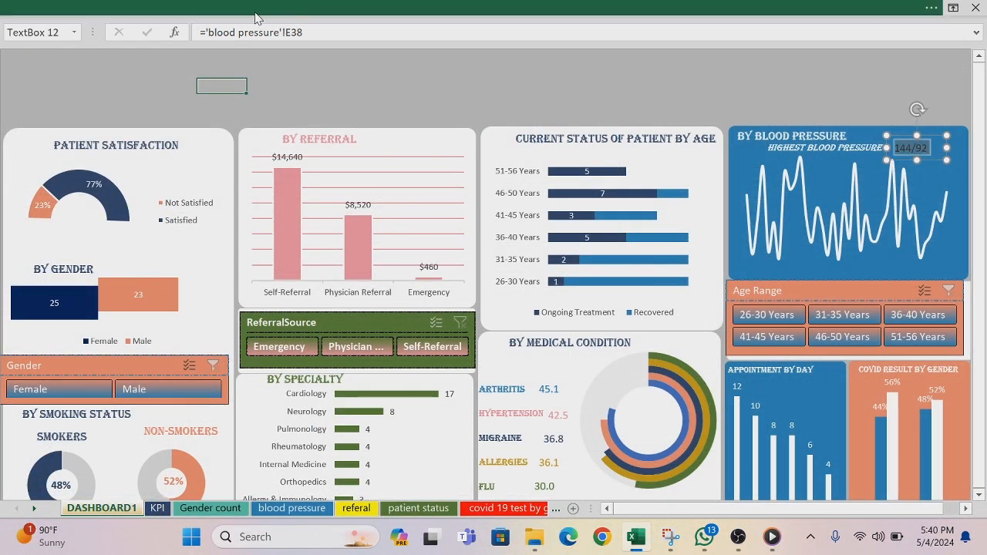
left_click(215, 7)
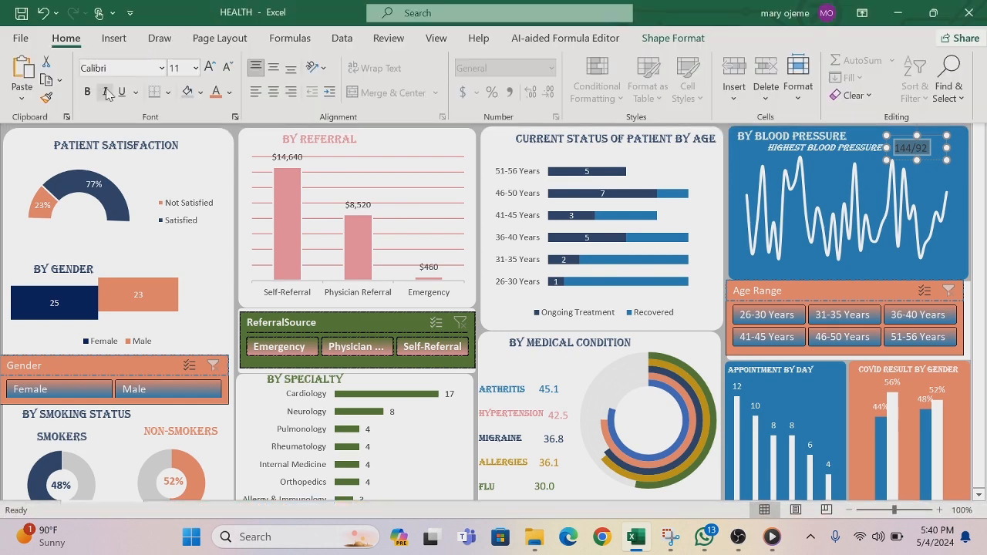
left_click(229, 93)
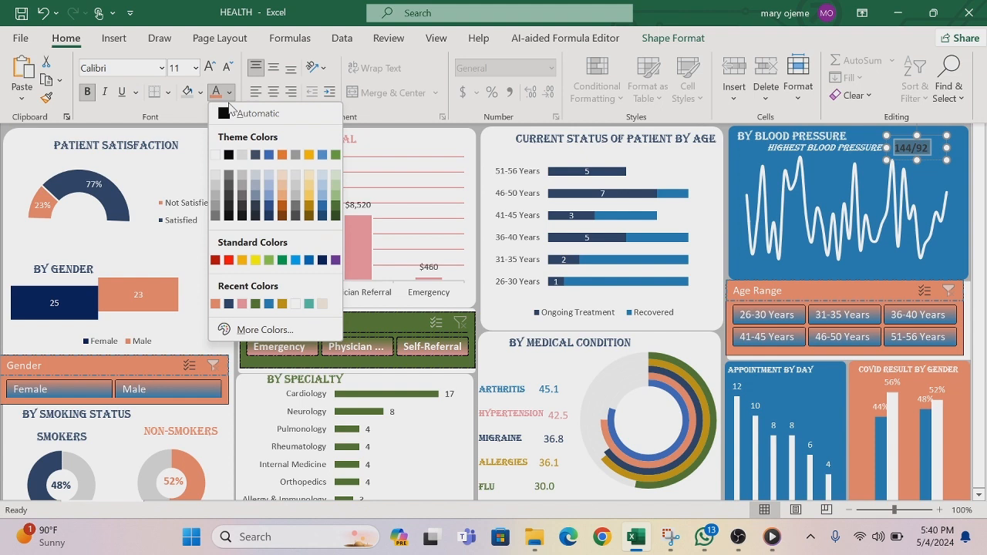
left_click(216, 156)
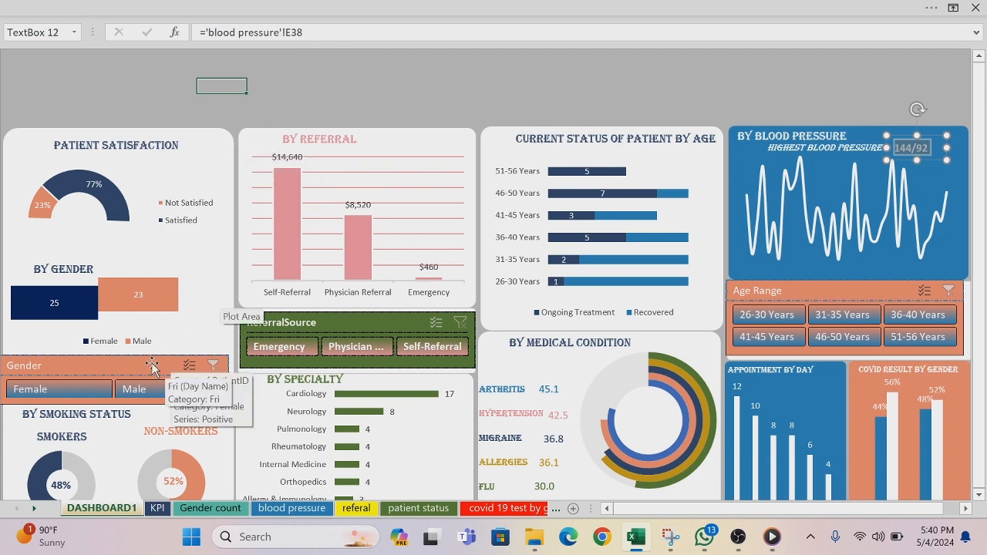
Step: Hide the formula bar on the dashboard sheet
left_click(625, 6)
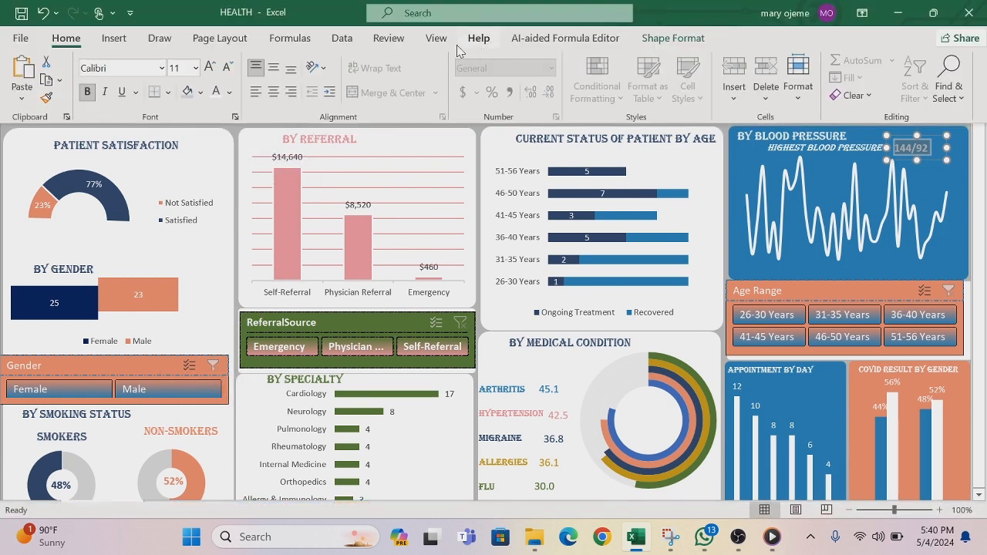
left_click(437, 39)
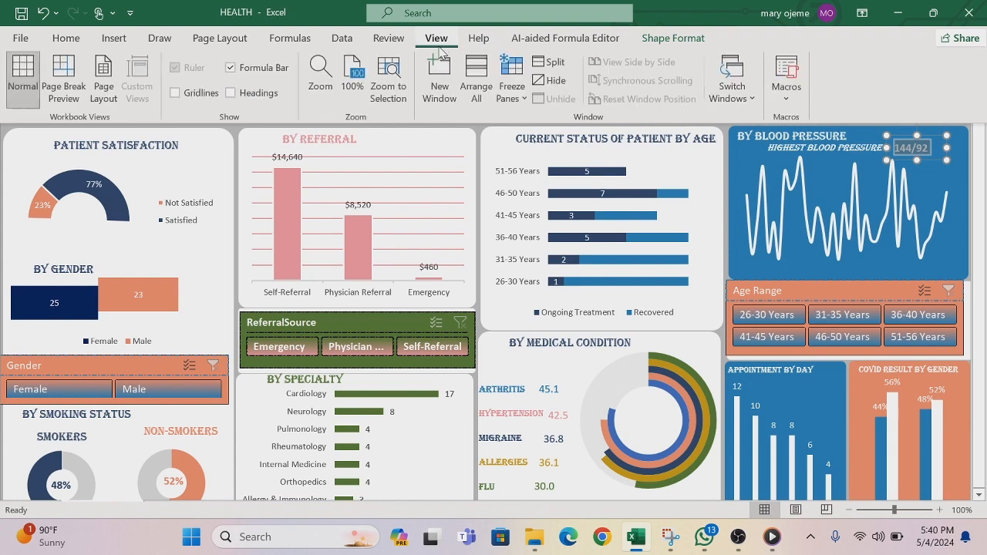
left_click(230, 69)
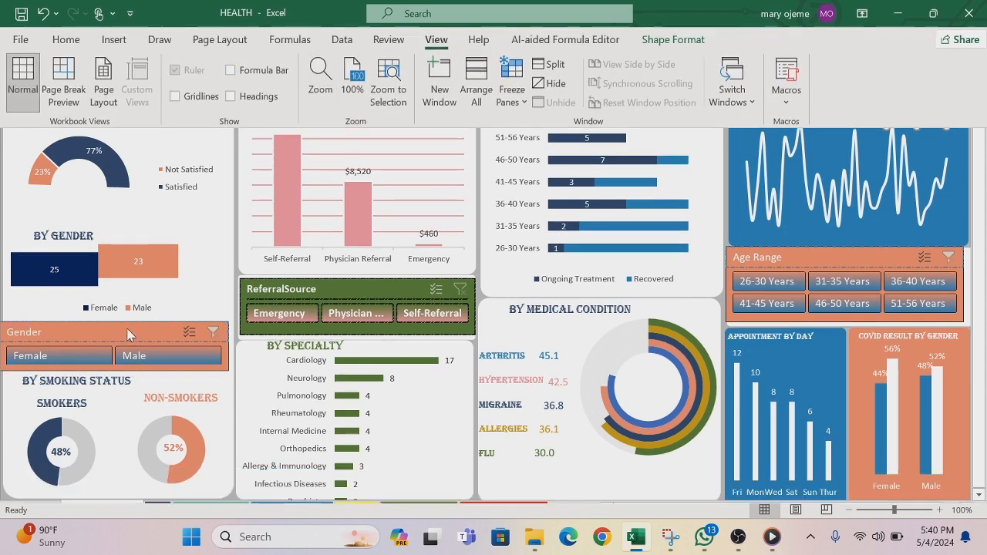
Step: Connect the Gender slicer to PivotTable3 on the blood pressure sheet and PivotTable5 on the patient status sheet
right_click(129, 335)
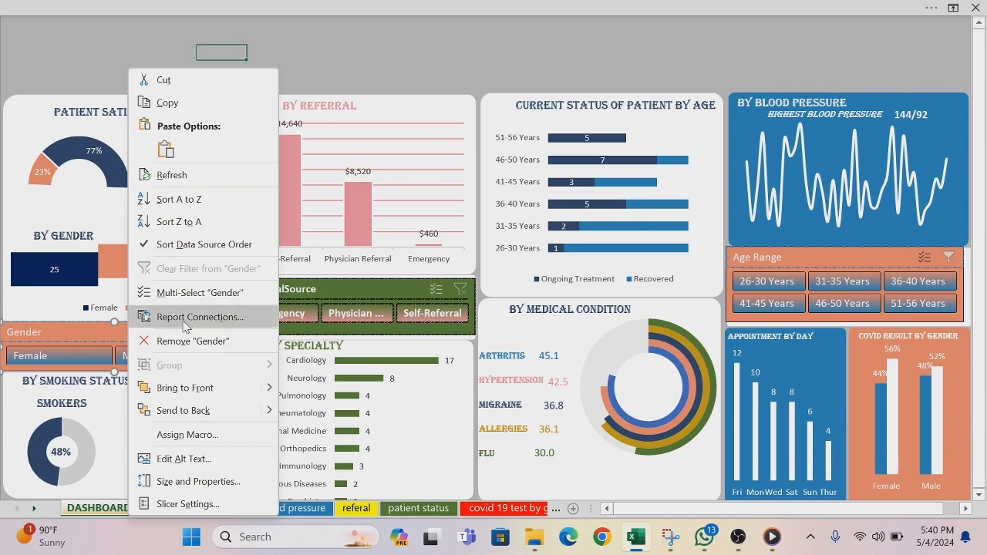
left_click(187, 317)
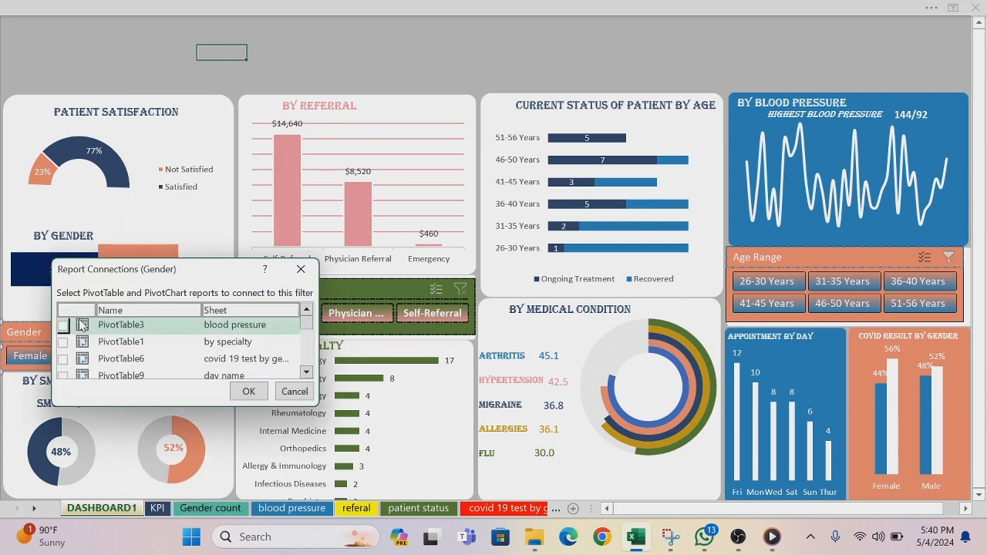
left_click(65, 327)
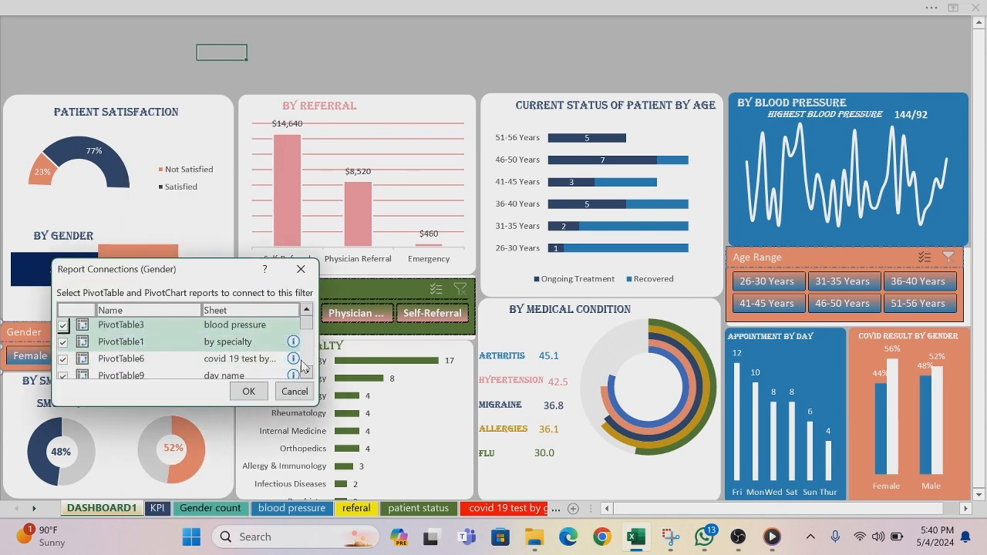
scroll(313, 376, "down", 3)
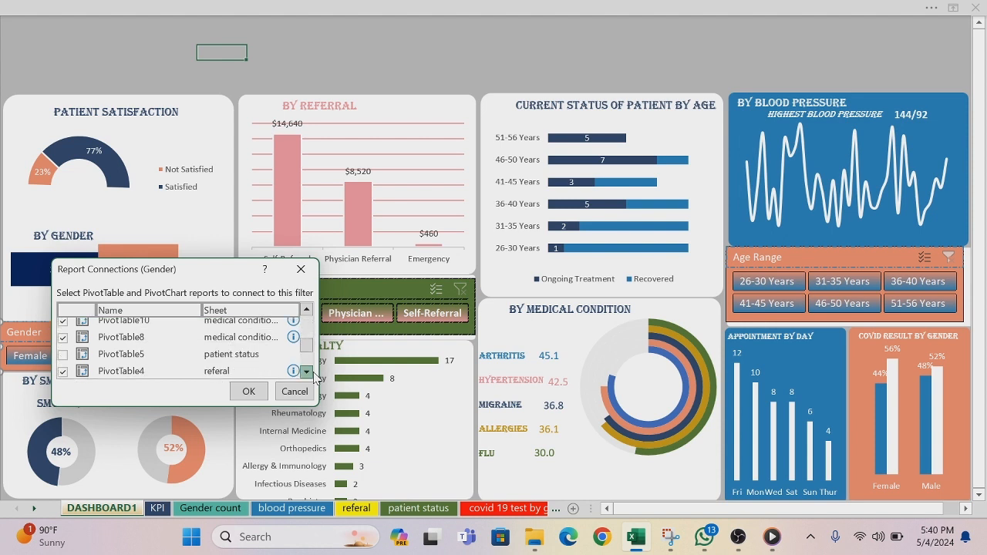
left_click(62, 330)
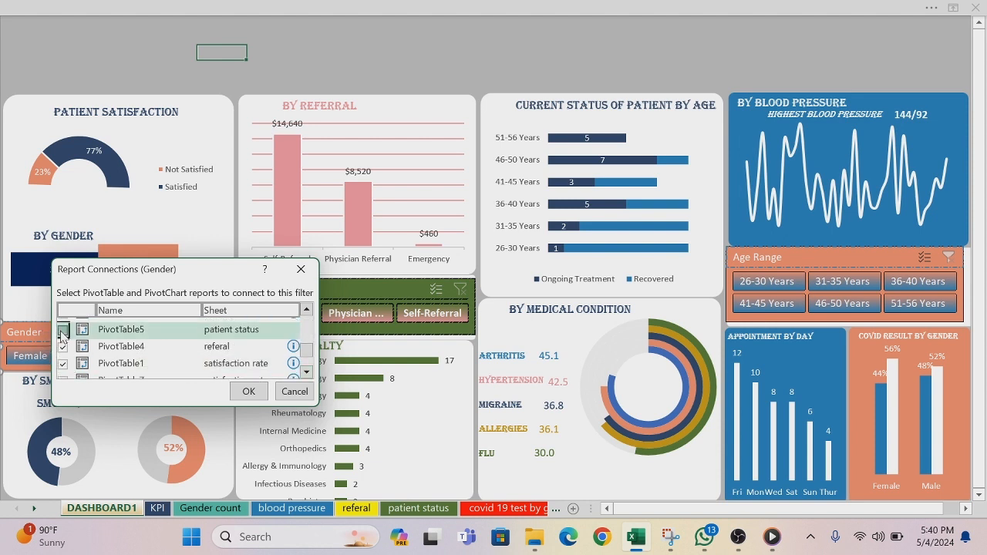
left_click(307, 372)
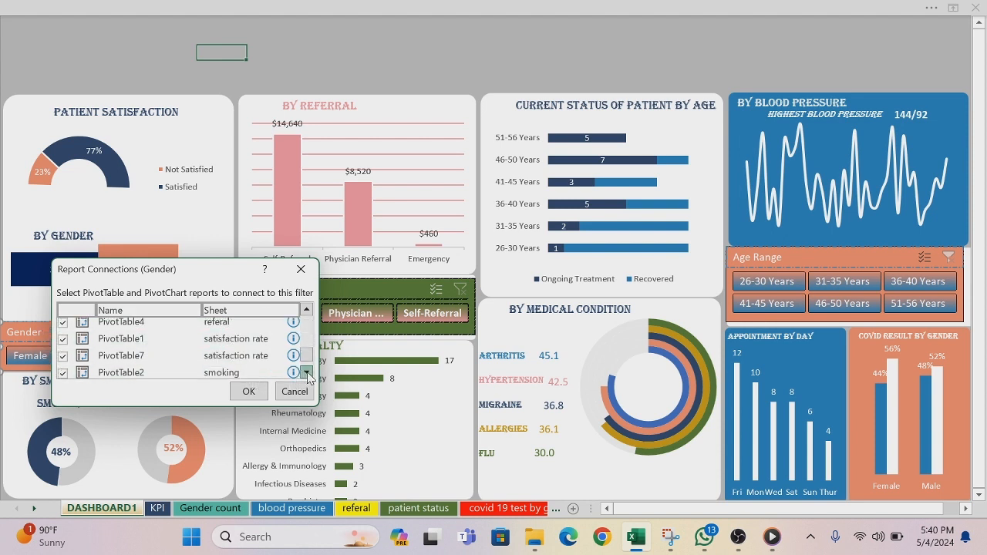
left_click(307, 373)
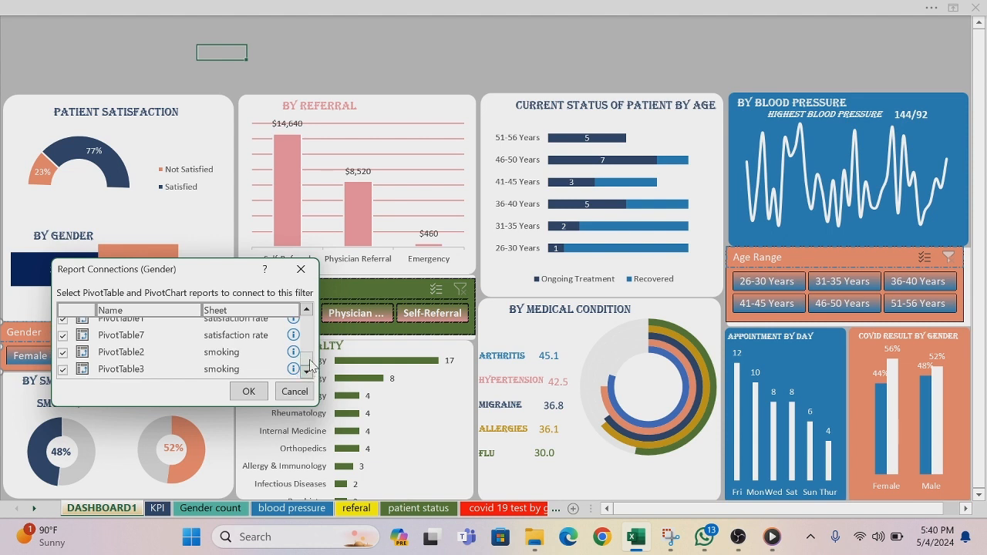
left_click_drag(308, 362, 311, 322)
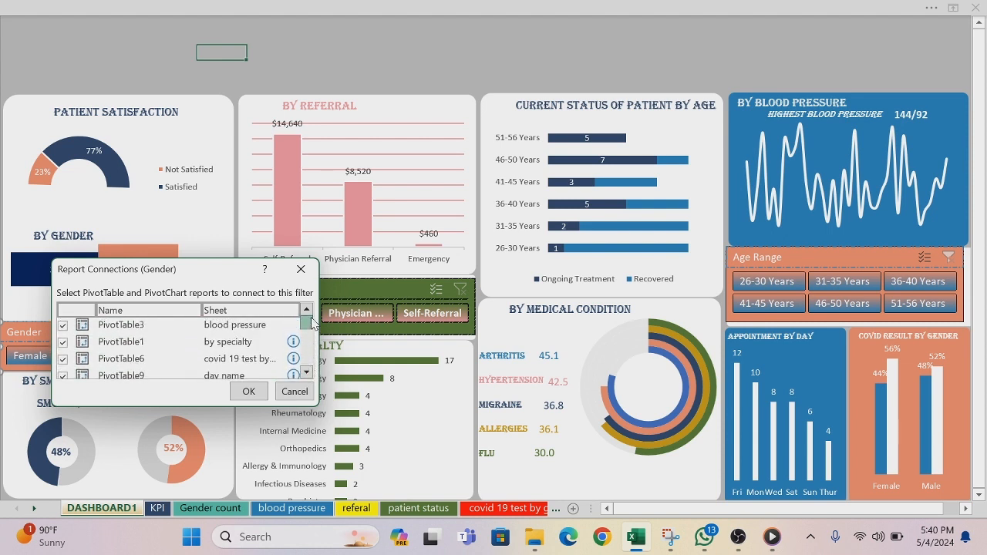
left_click(248, 391)
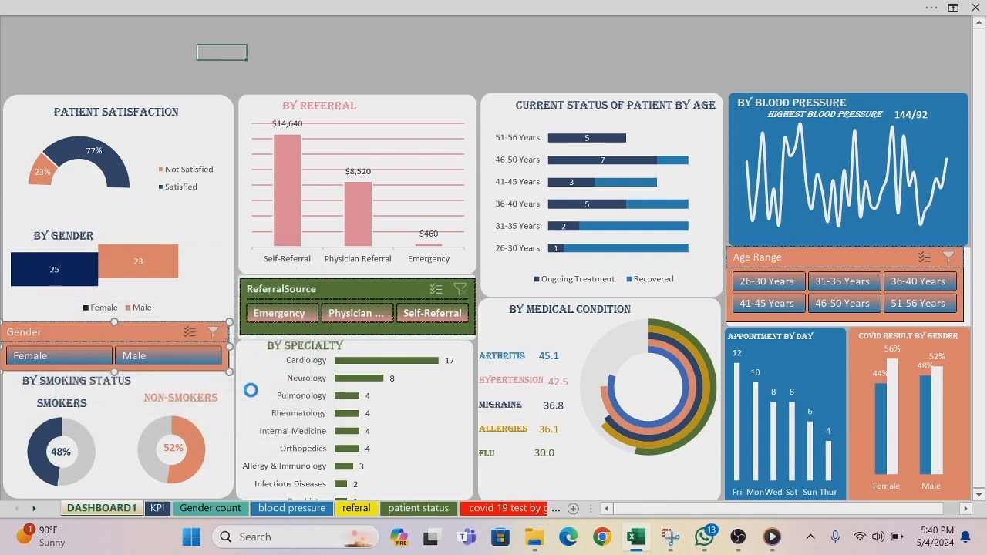
Step: Connect the ReferralSource slicer to PivotTable3 on the blood pressure sheet
left_click(342, 291)
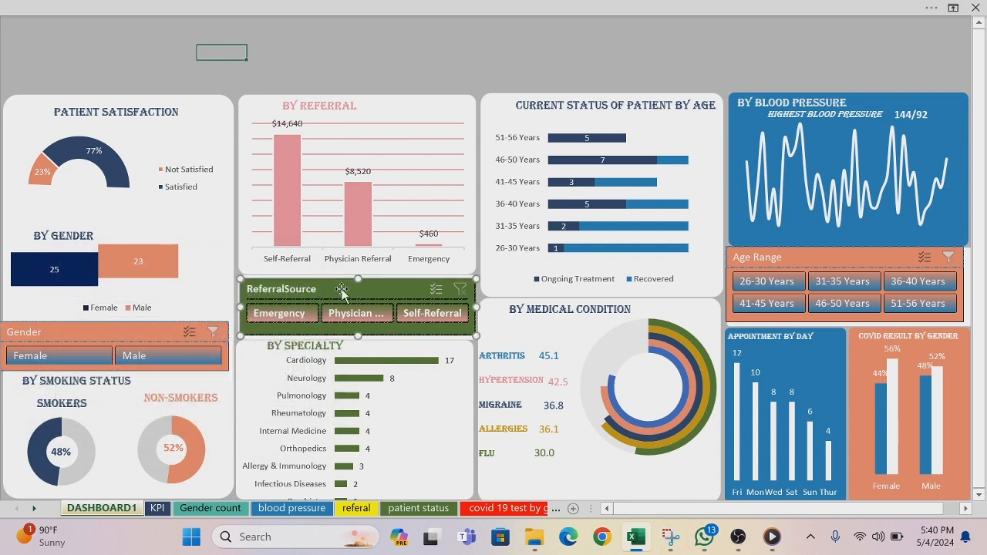
right_click(344, 293)
left_click(384, 319)
left_click(261, 325)
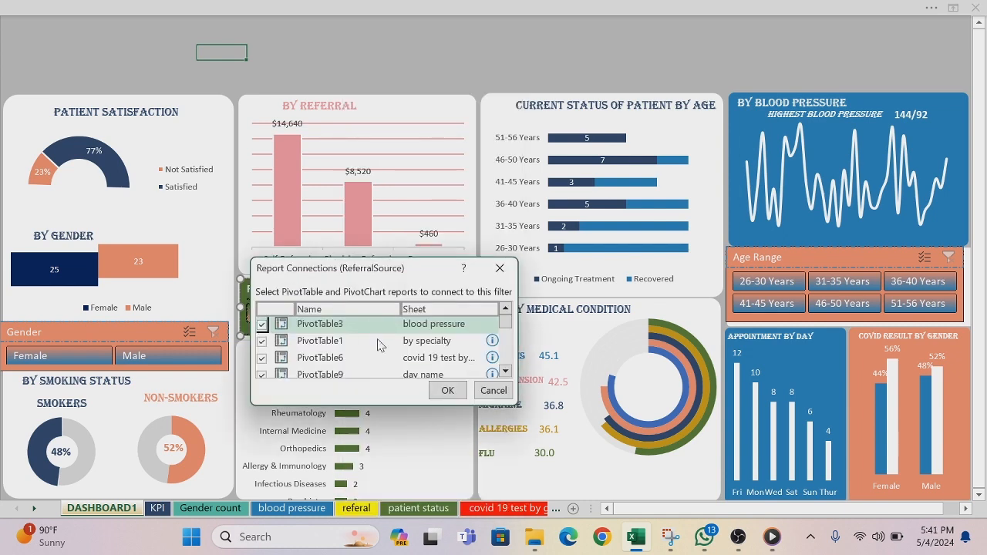
left_click_drag(506, 321, 507, 365)
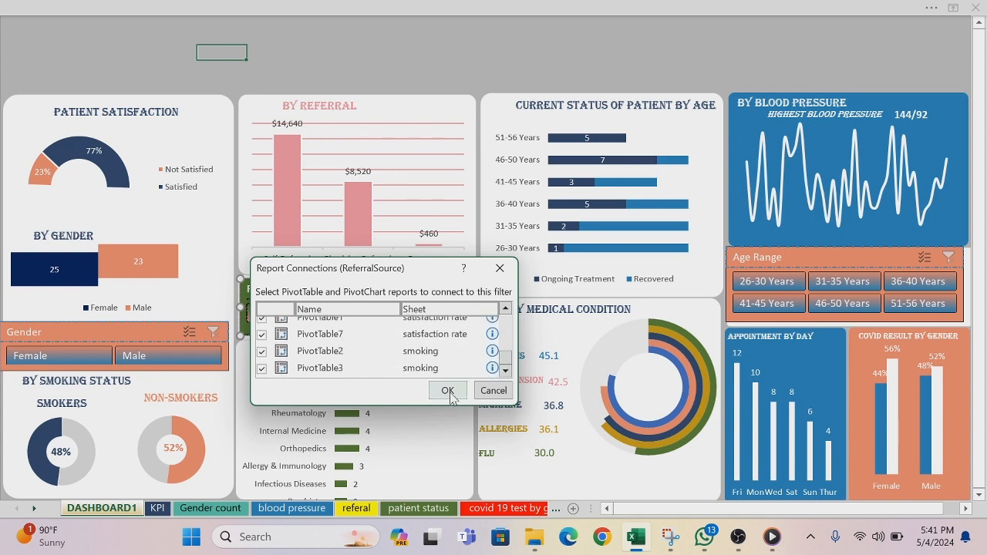
left_click(448, 391)
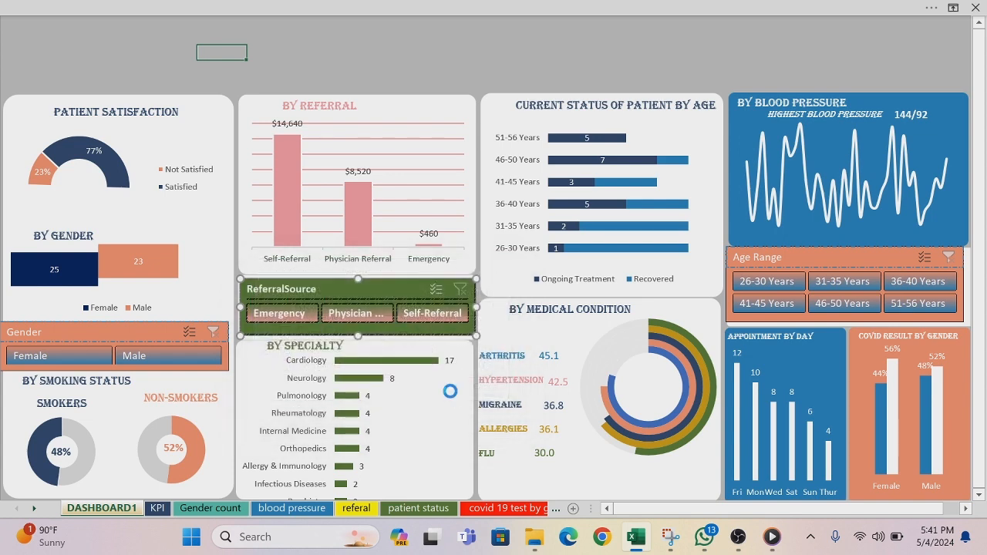
Step: Connect the Age Range slicer to PivotTable3 on the blood pressure sheet and check its remaining pivot table connections
left_click(794, 262)
right_click(794, 262)
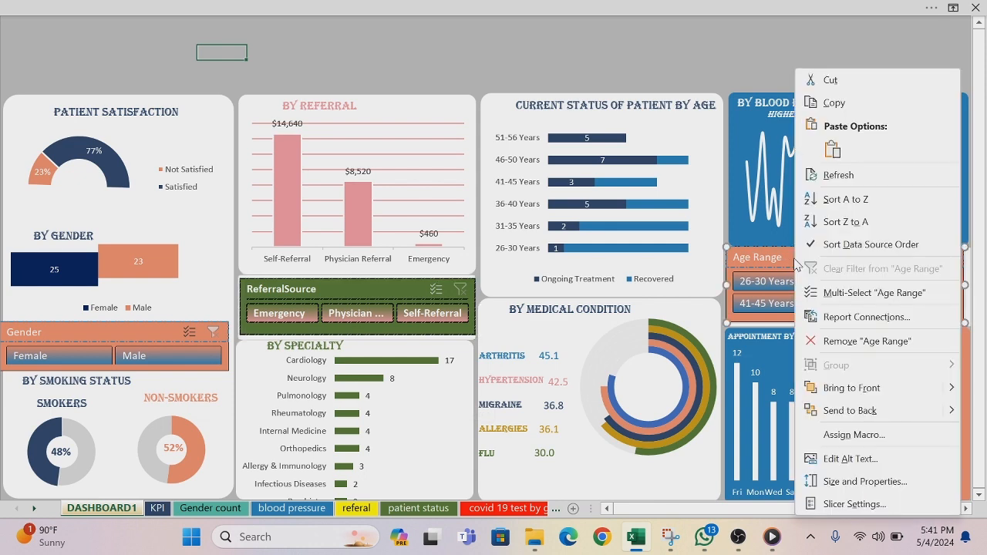
left_click(832, 317)
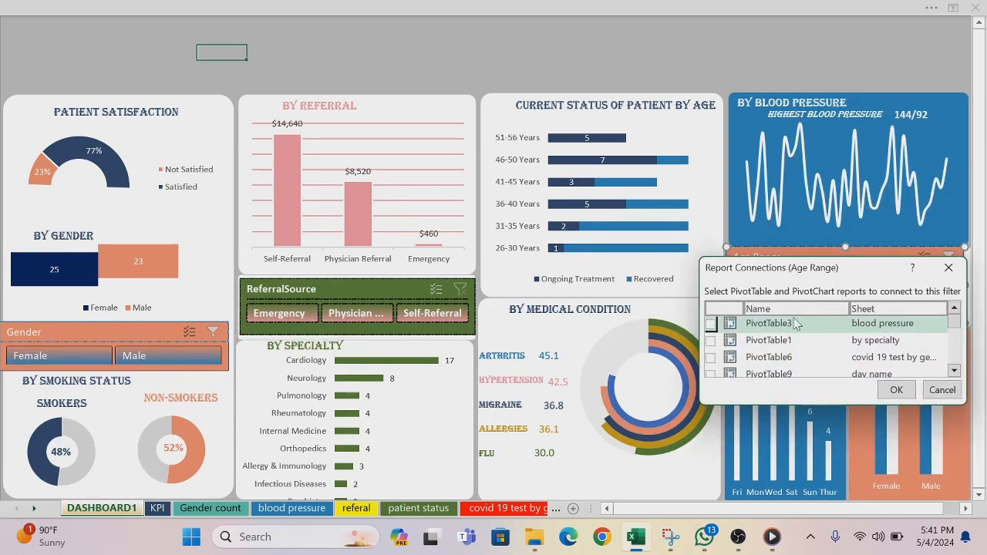
left_click(710, 324)
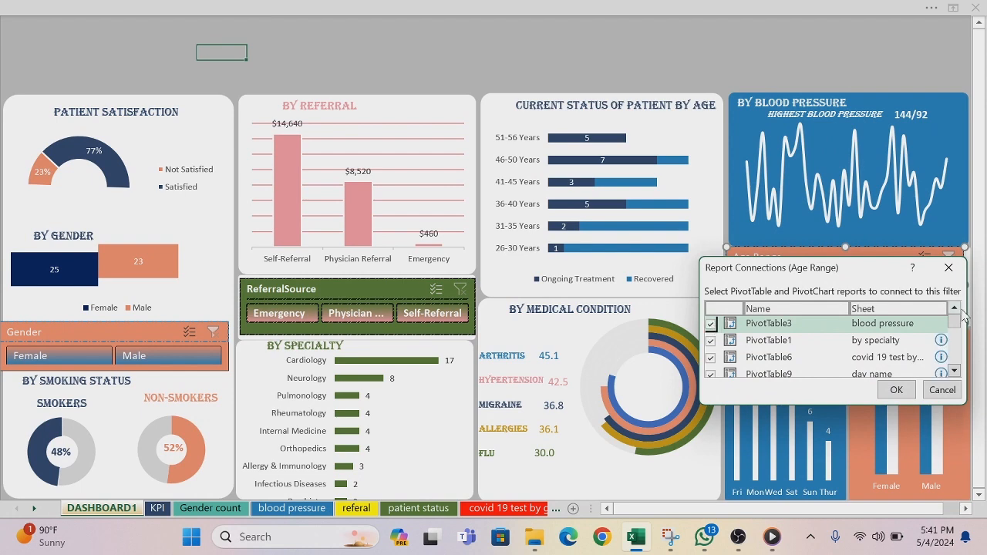
left_click_drag(955, 324, 956, 361)
left_click(896, 390)
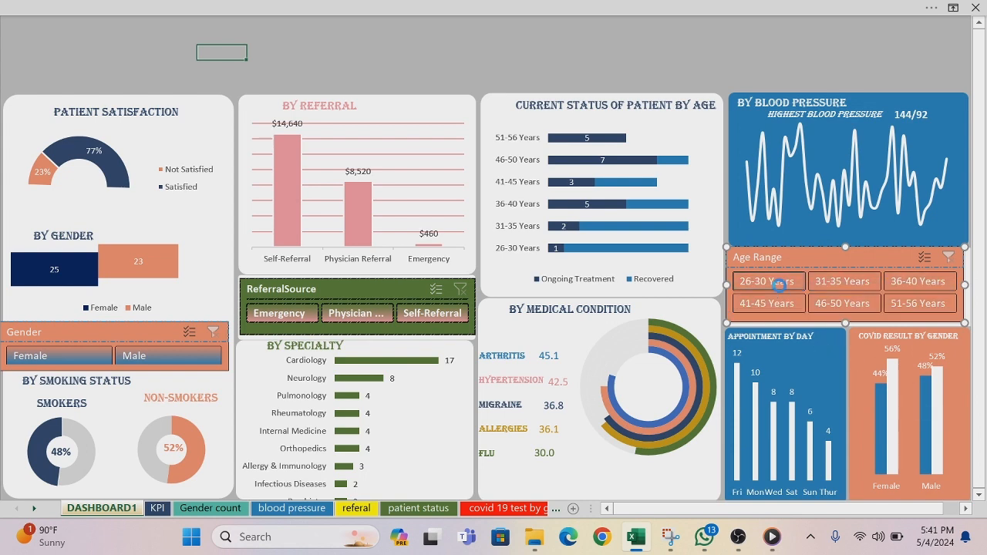
Step: Test the Age Range slicer by filtering the dashboard to each age group in turn, and clear its filter
left_click(778, 282)
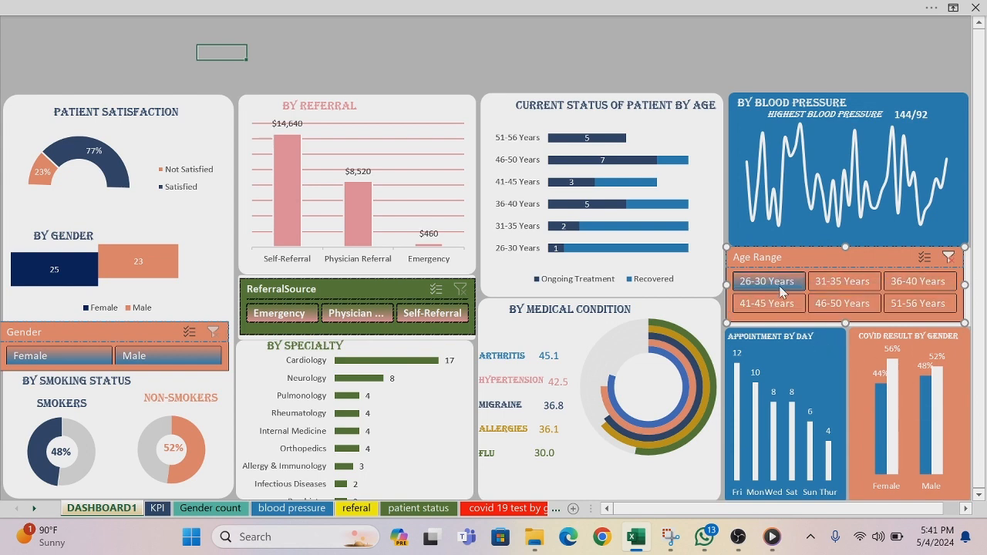
left_click(850, 286)
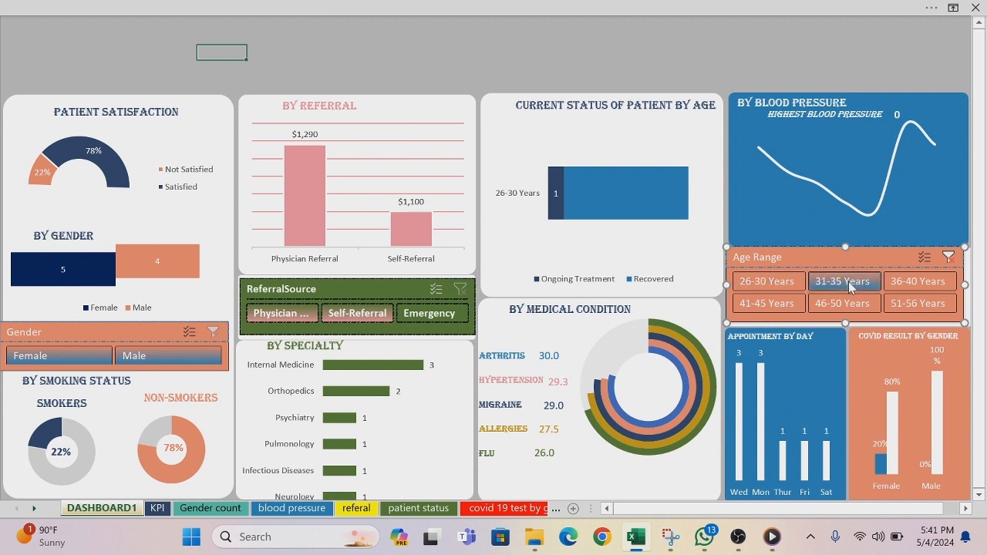
left_click(902, 281)
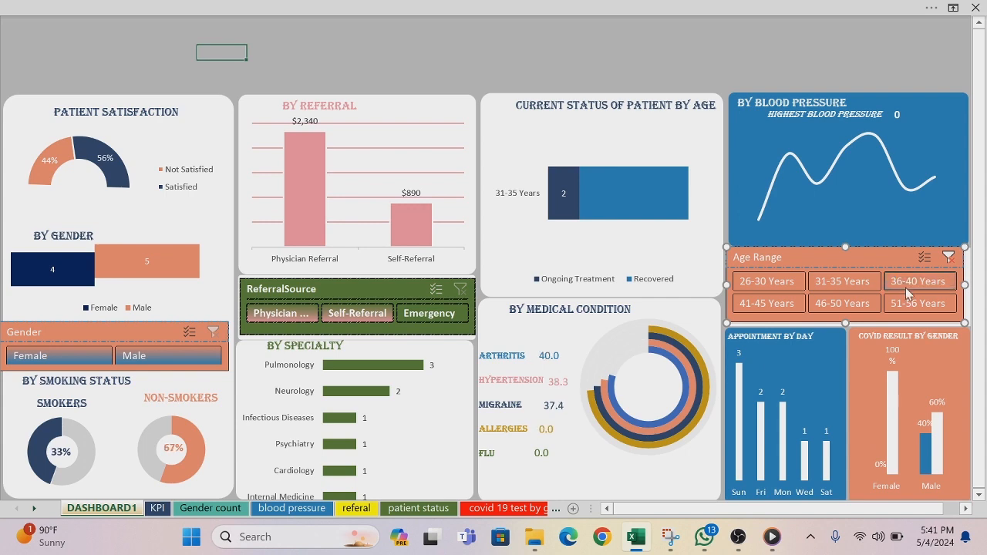
left_click(914, 303)
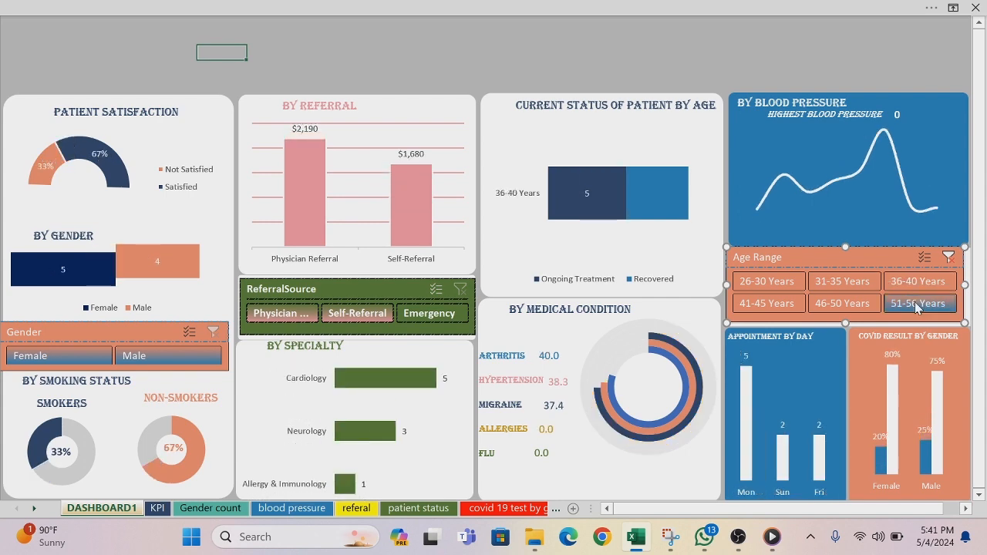
left_click(865, 301)
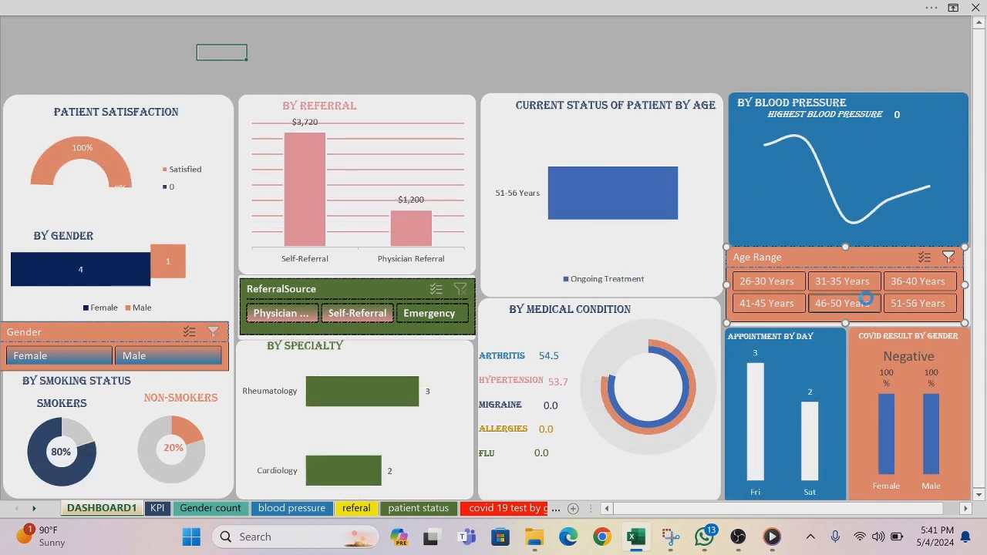
left_click(783, 303)
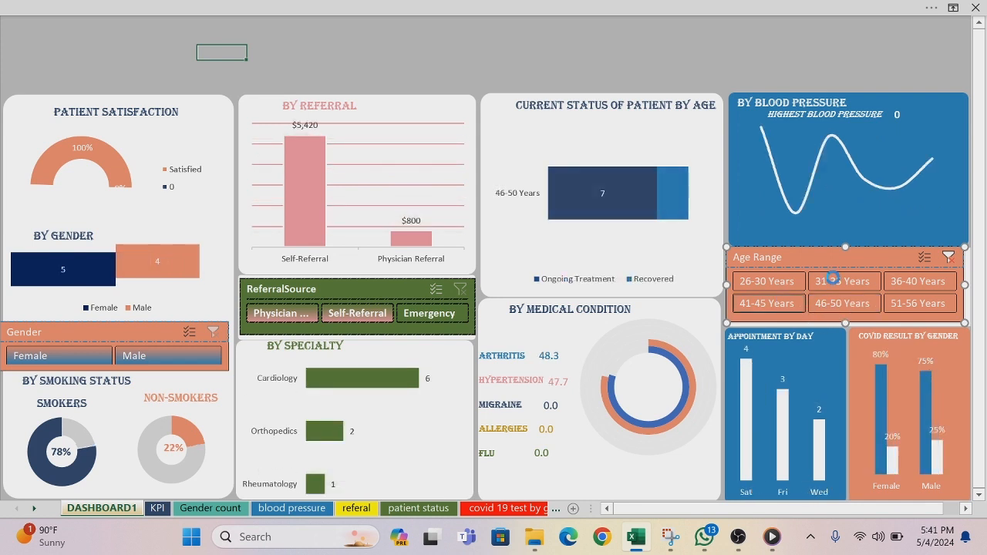
left_click(954, 261)
left_click(953, 261)
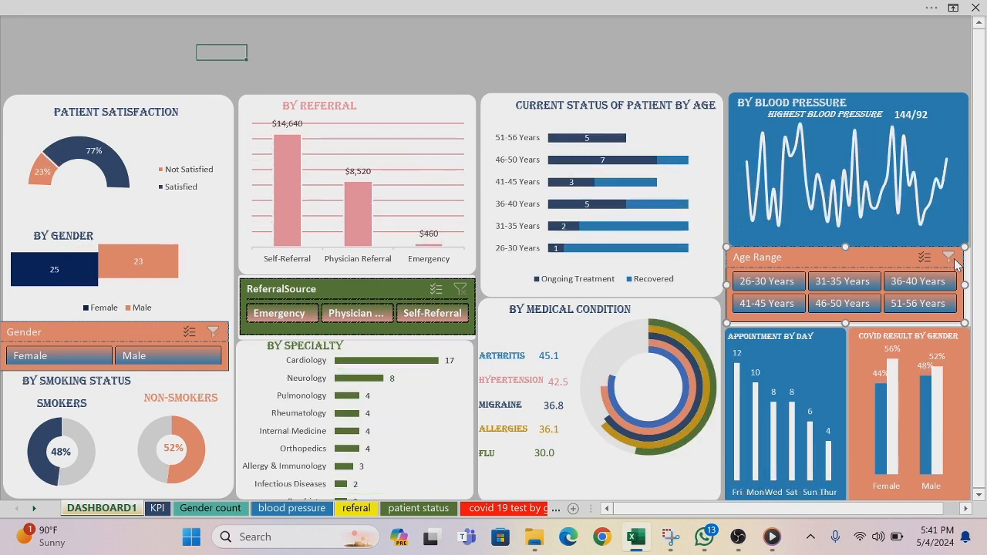
Step: Test the ReferralSource slicer with Self-Referral, Physician Referral and Emergency, and clear the referral and gender filters
left_click(450, 312)
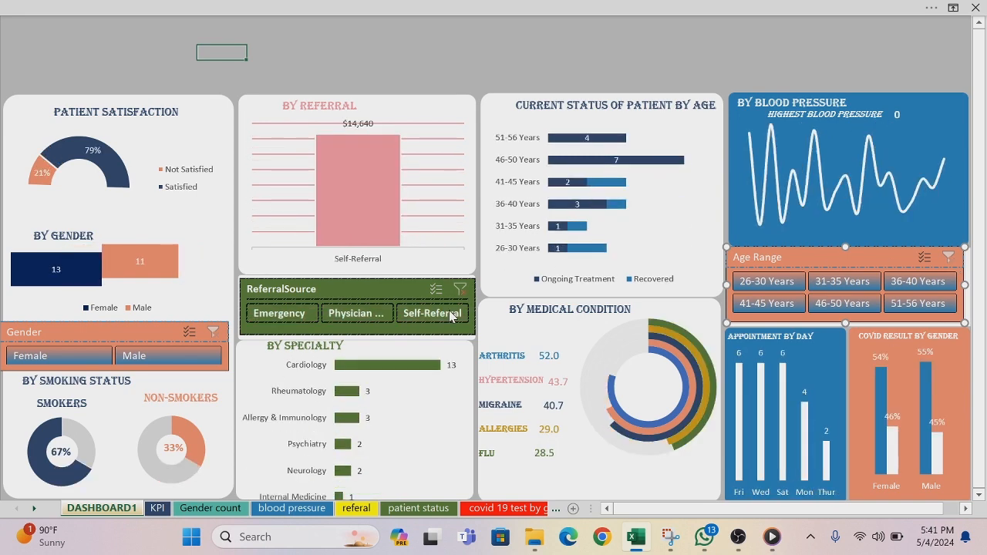
left_click(377, 315)
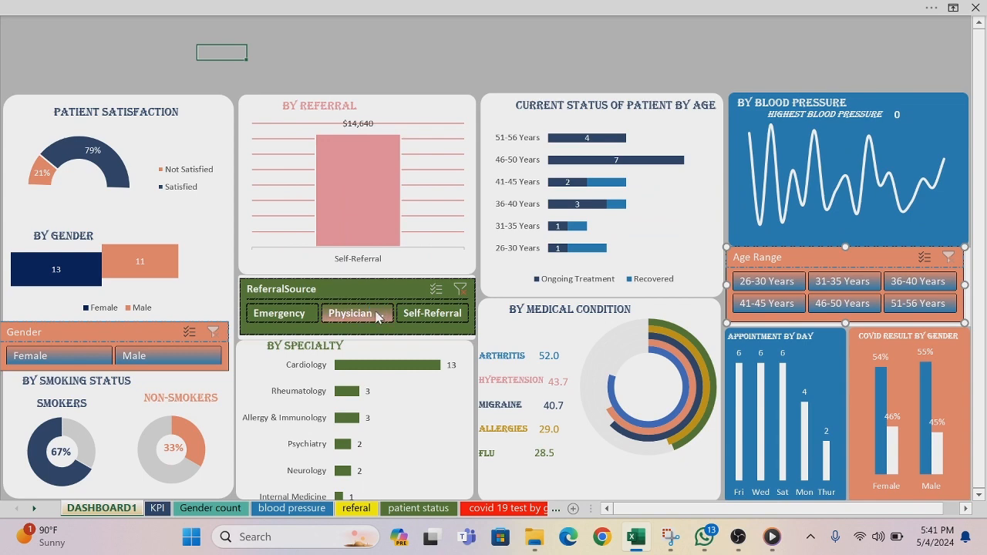
left_click(284, 314)
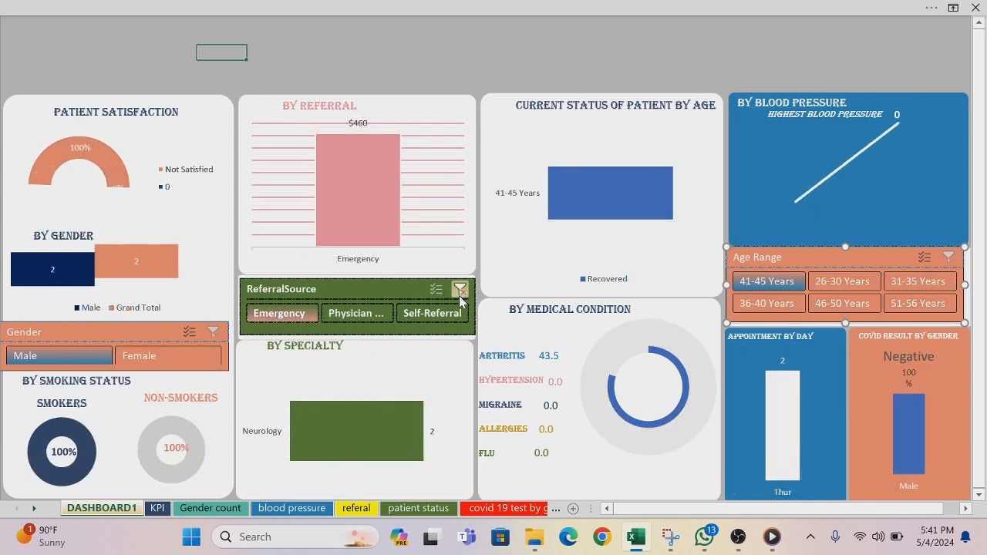
left_click(465, 291)
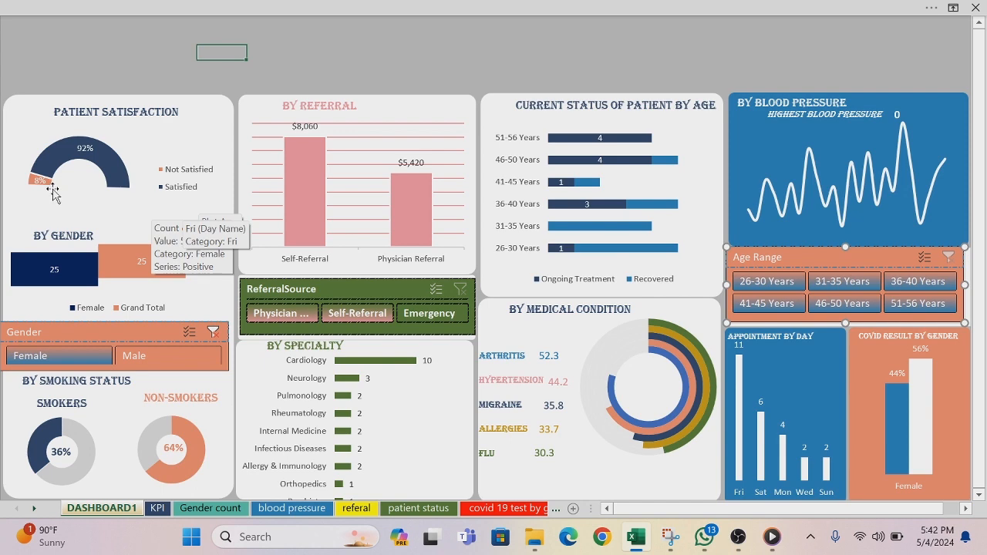
left_click(215, 332)
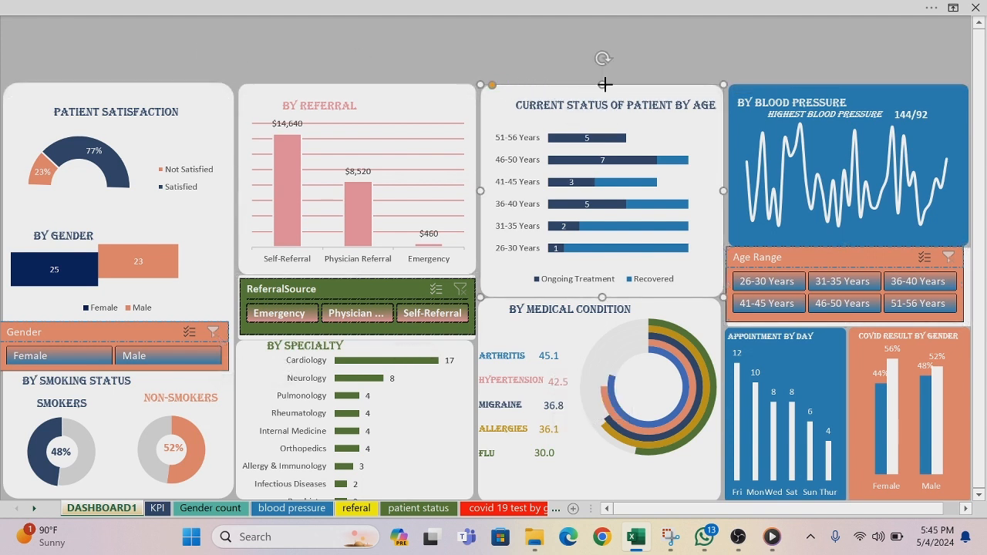
Step: Extend the upper edge of the Current Status of Patient by Age panel to line up with its neighbours
left_click_drag(605, 83, 603, 82)
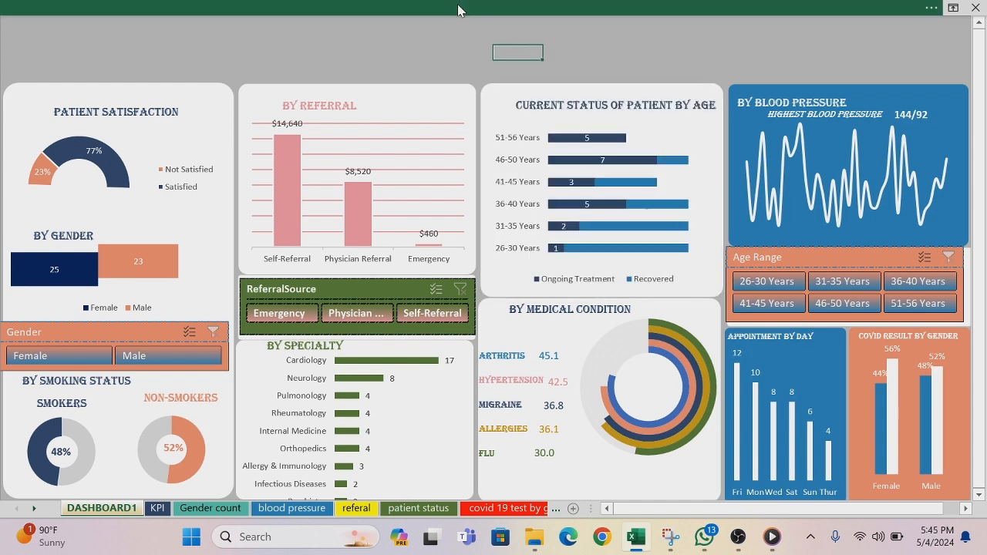
Step: Insert a rounded rectangle in the empty area directly above the Patient Satisfaction panel and widen it to match that panel
left_click(457, 7)
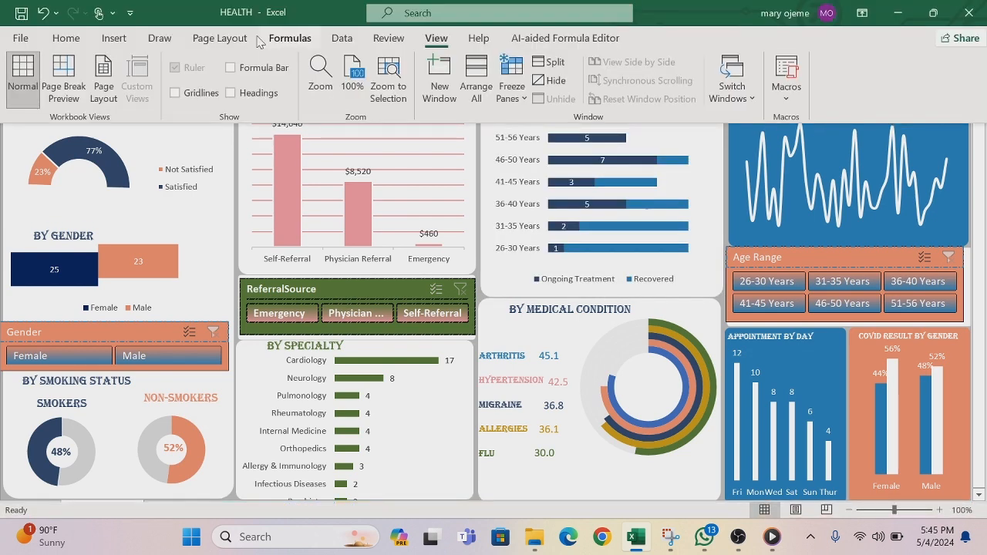
left_click(115, 39)
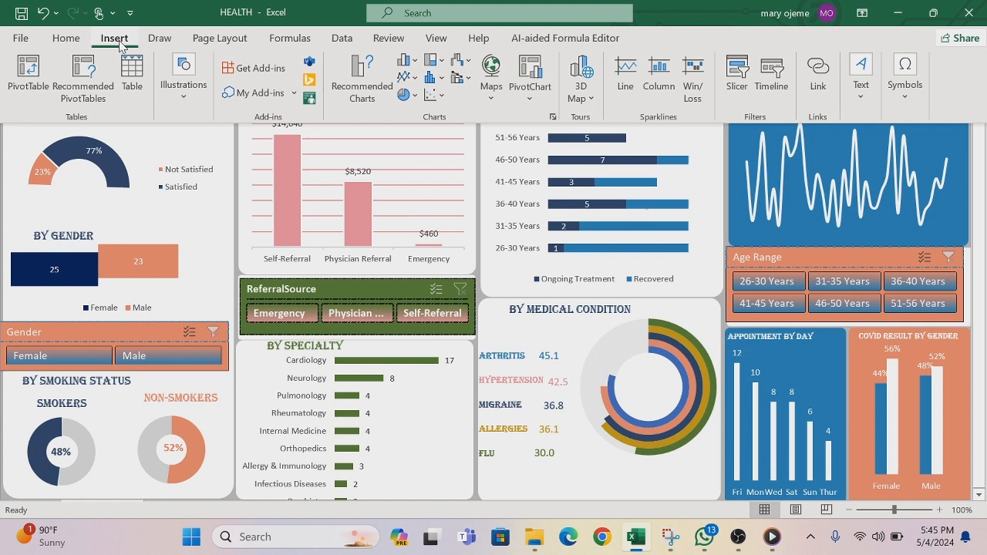
left_click(186, 99)
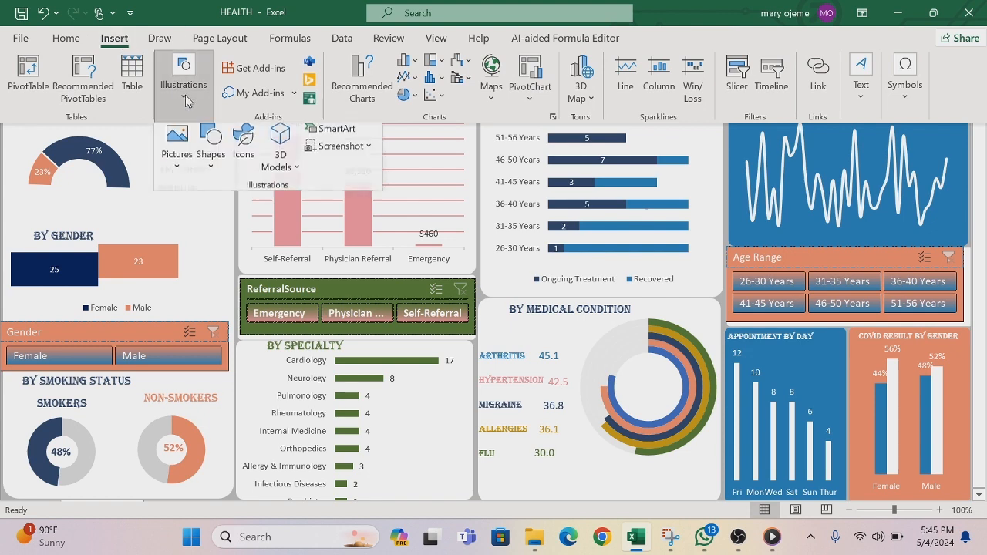
left_click(211, 171)
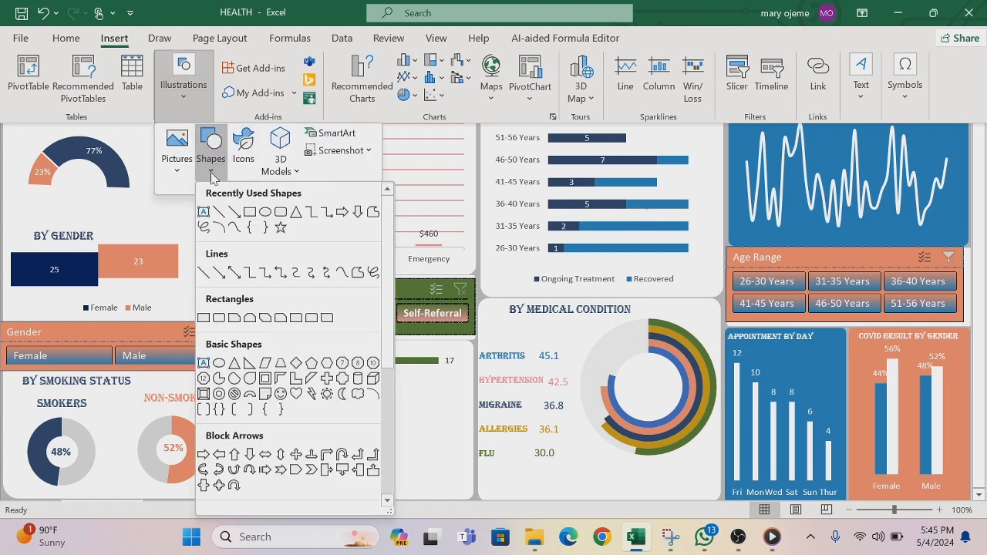
left_click(281, 213)
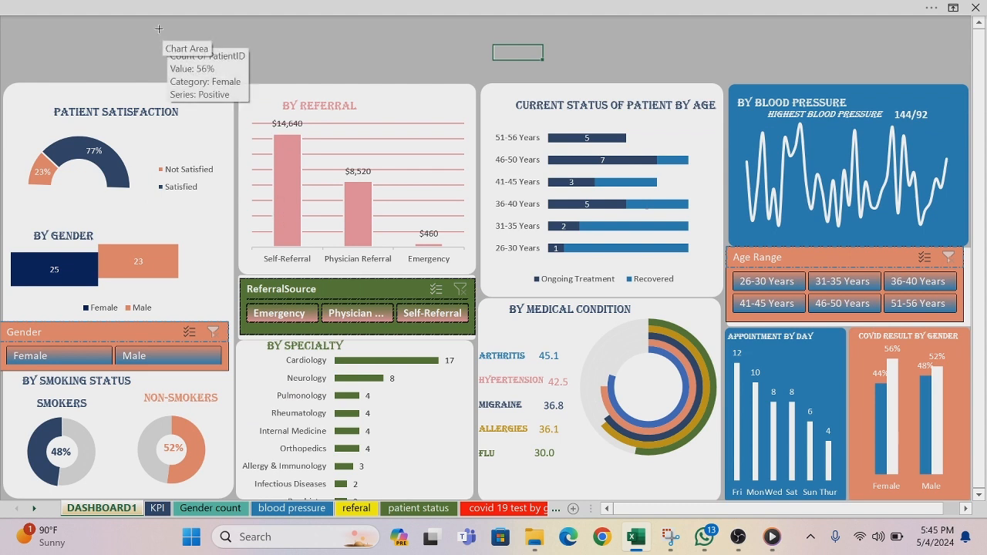
left_click_drag(159, 29, 335, 83)
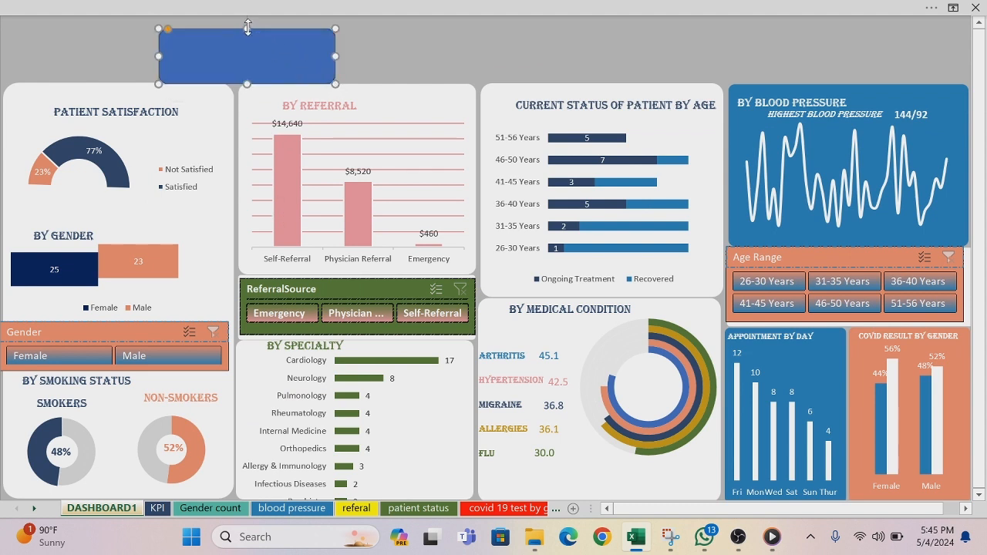
left_click_drag(247, 28, 87, 36)
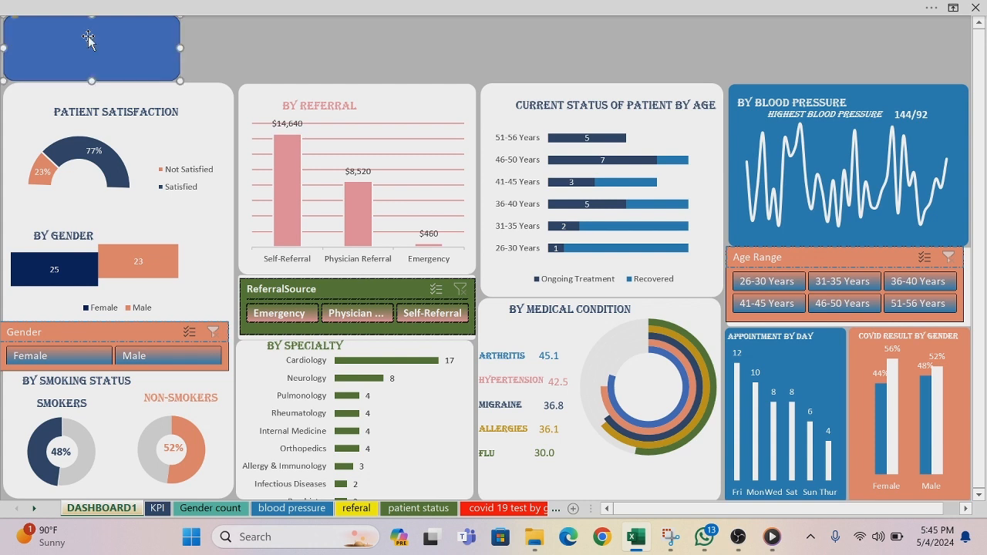
left_click_drag(183, 47, 230, 47)
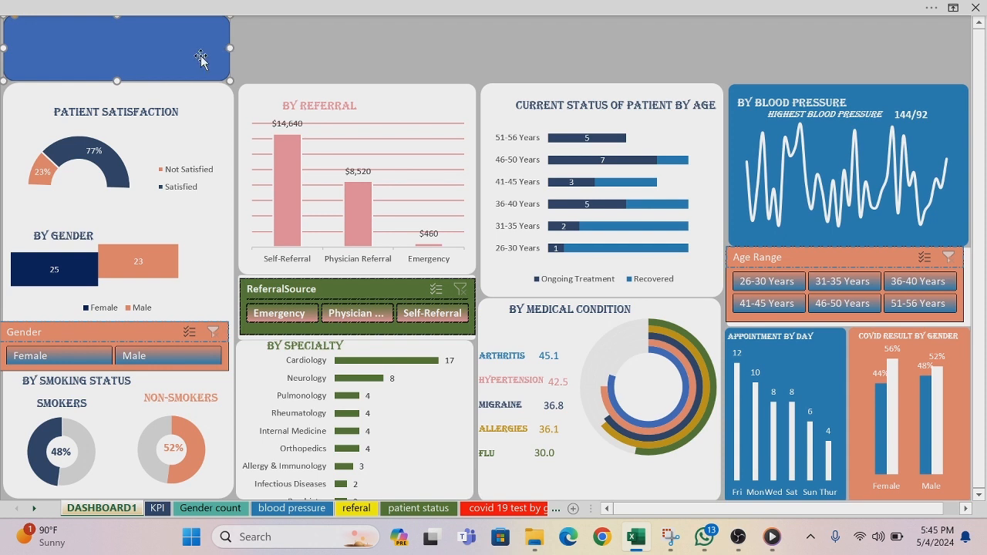
Step: Remove the outline of the new rounded rectangle above the Patient Satisfaction panel and fill it white
right_click(201, 58)
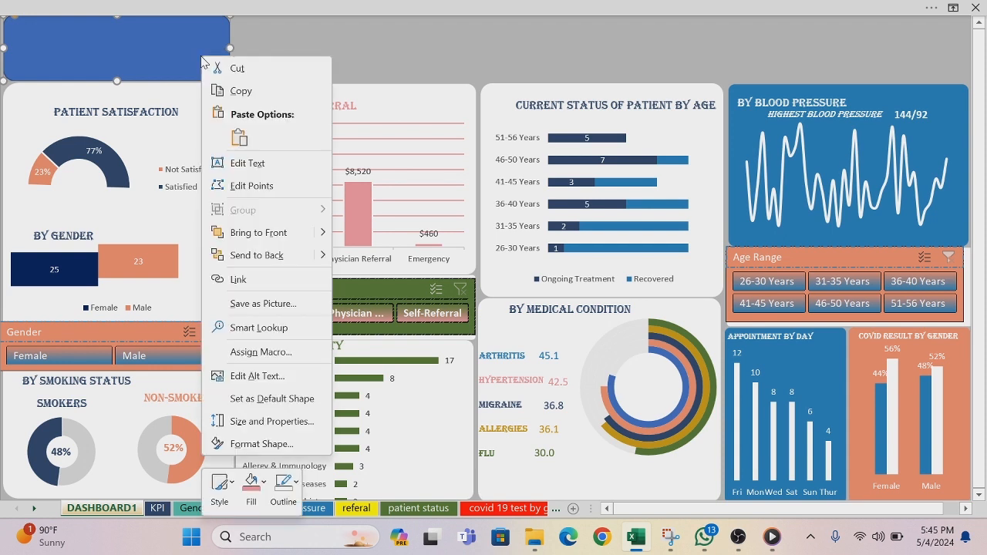
left_click(296, 486)
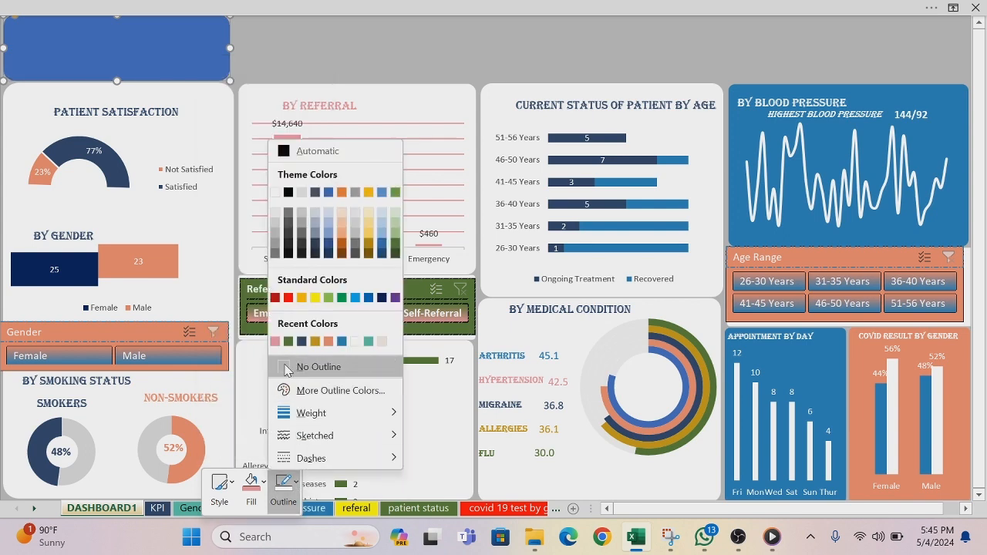
left_click(286, 366)
right_click(185, 53)
key("Escape")
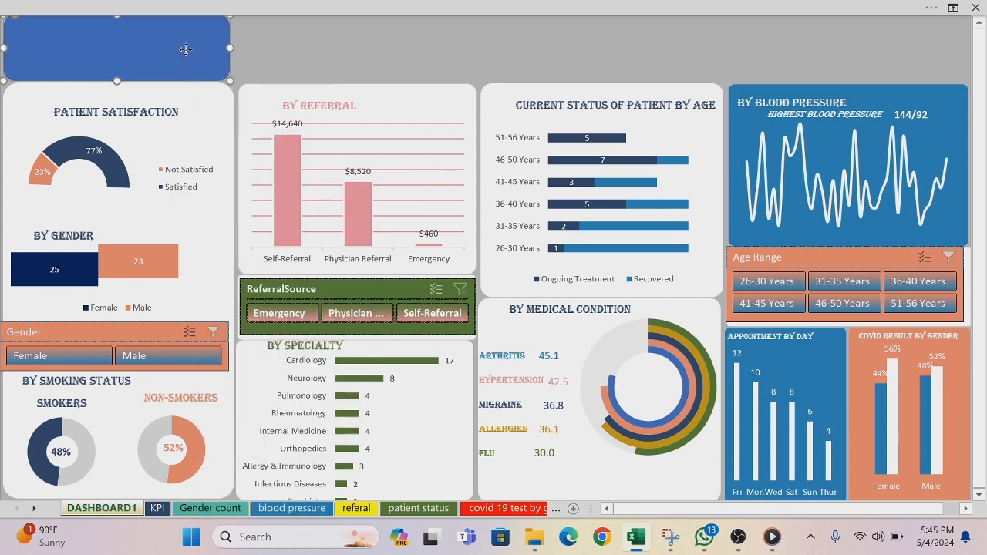
right_click(185, 49)
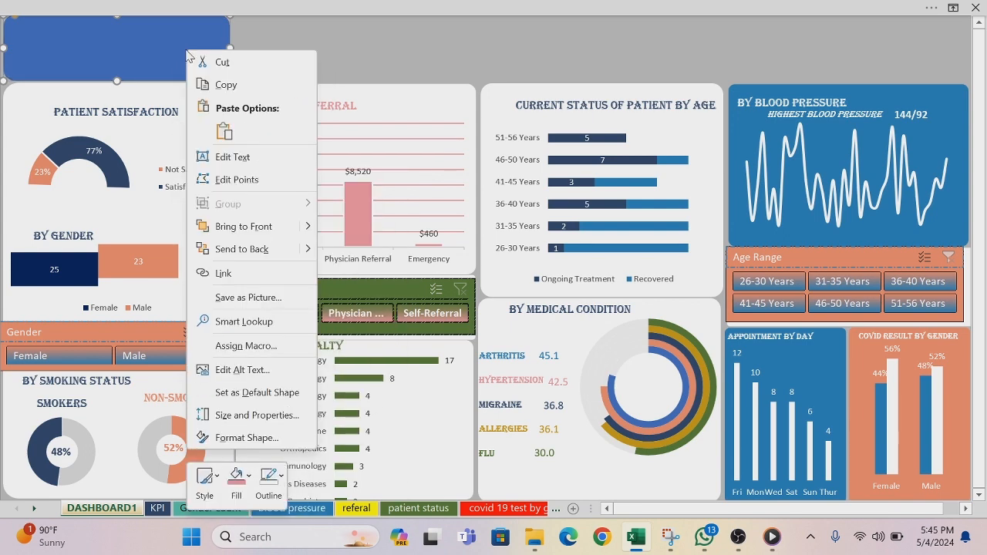
left_click(251, 481)
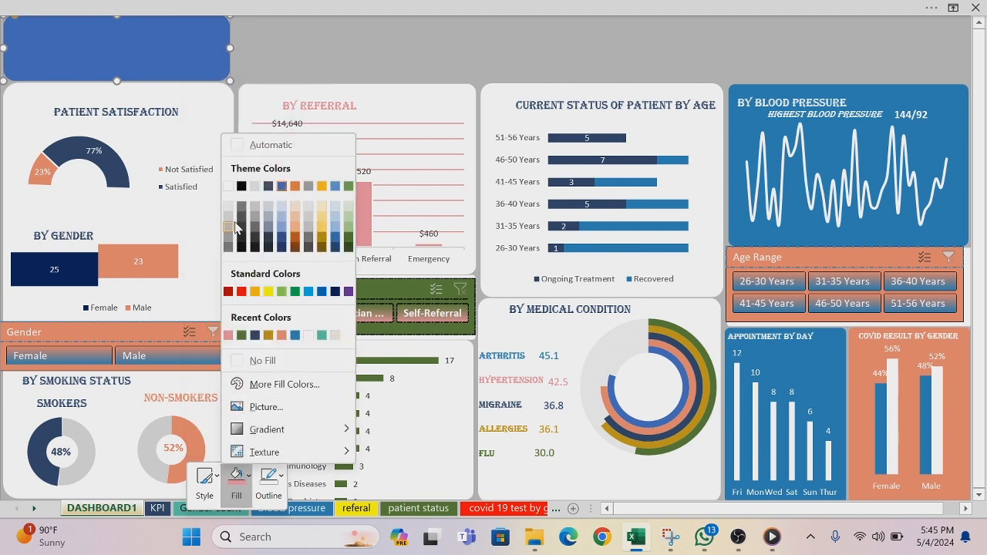
left_click(227, 186)
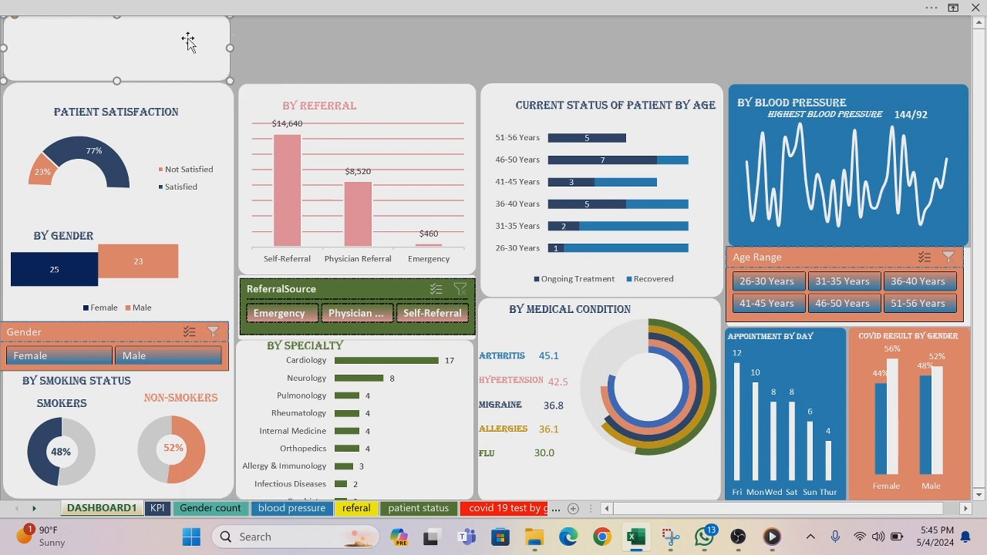
Step: Duplicate the white card above Patient Satisfaction, place the copy beside it above the By Referral panel, and narrow it to about 1.77"
key("ctrl+d")
left_click_drag(234, 45, 405, 29)
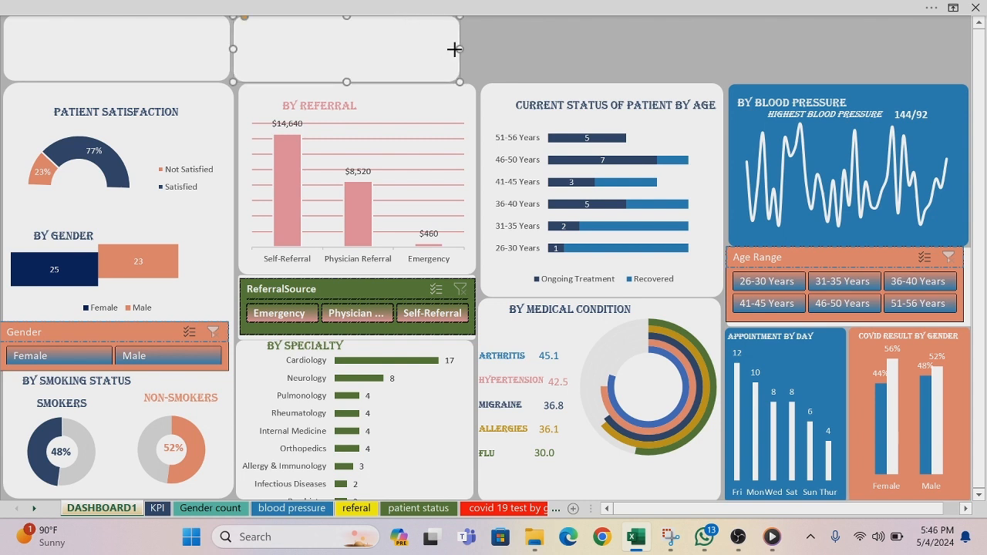
left_click_drag(454, 49, 364, 49)
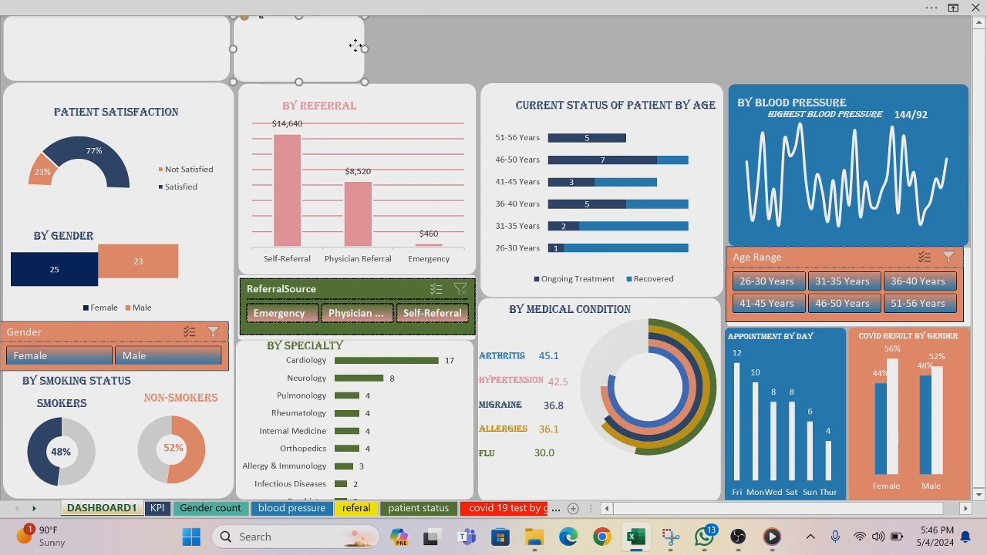
Step: Duplicate the narrow white card three times and line up two of the copies directly after it in the row
key("ctrl+d")
key("ctrl+d")
key("ctrl+d")
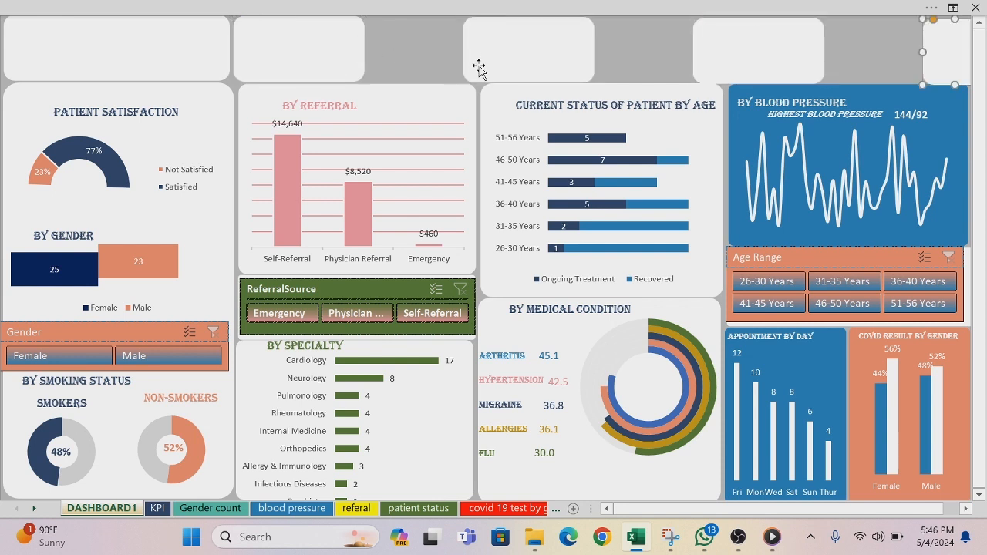
left_click_drag(478, 68, 385, 60)
left_click_drag(724, 49, 530, 46)
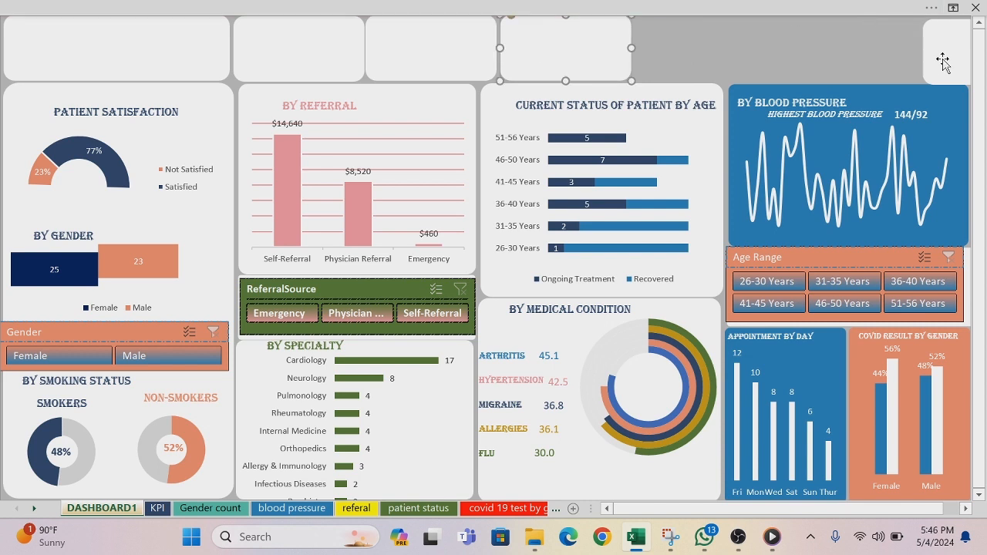
Step: Delete the misplaced third copy and place a fresh duplicate of the last card at the end of the row
left_click_drag(943, 59, 651, 54)
key("Delete")
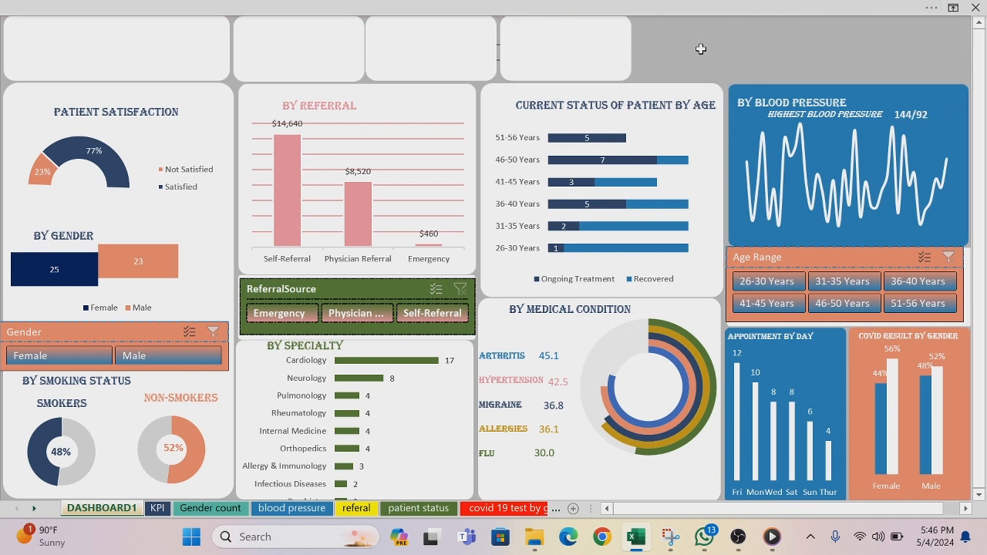
left_click(572, 48)
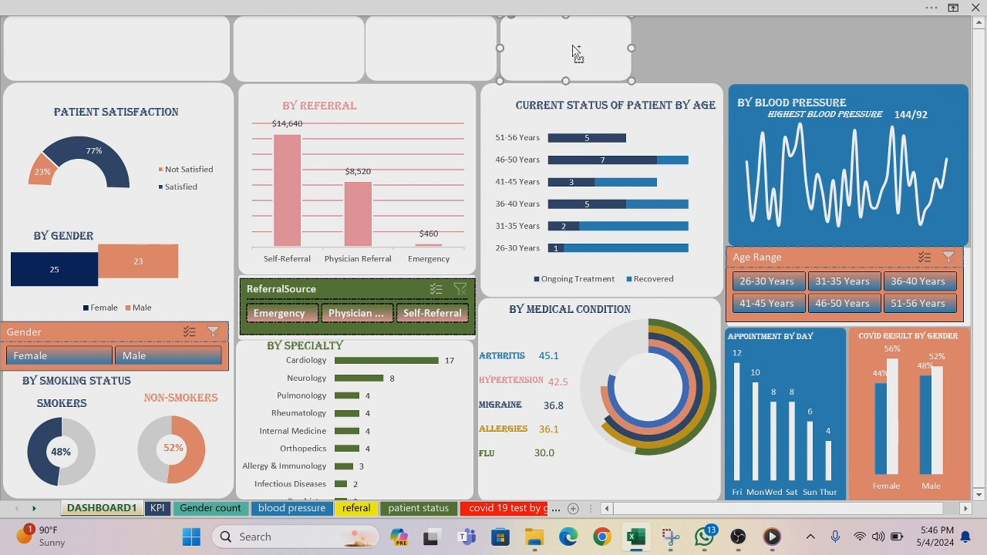
key("ctrl+d")
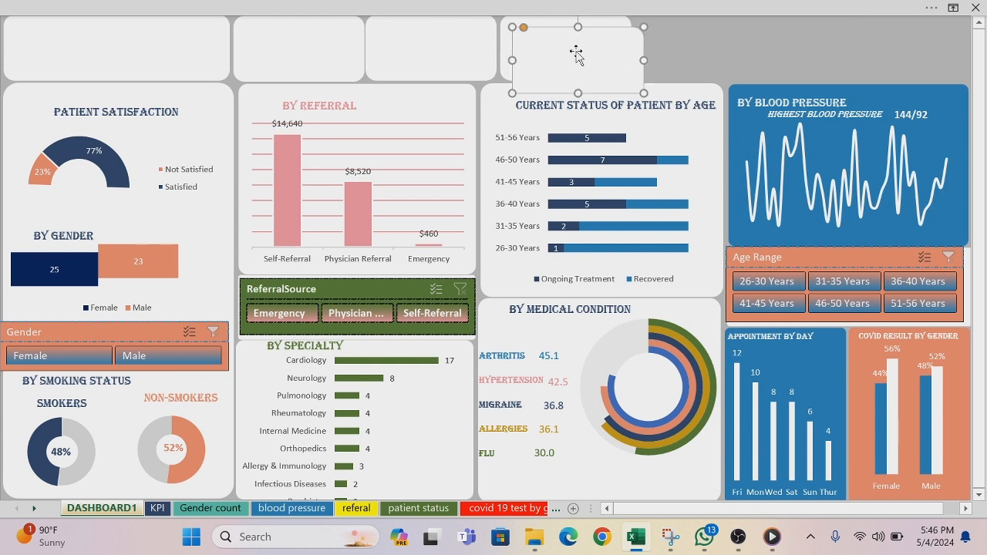
left_click_drag(578, 56, 699, 38)
Step: Align the tops of the four narrow white cards and distribute them horizontally
left_click(325, 41)
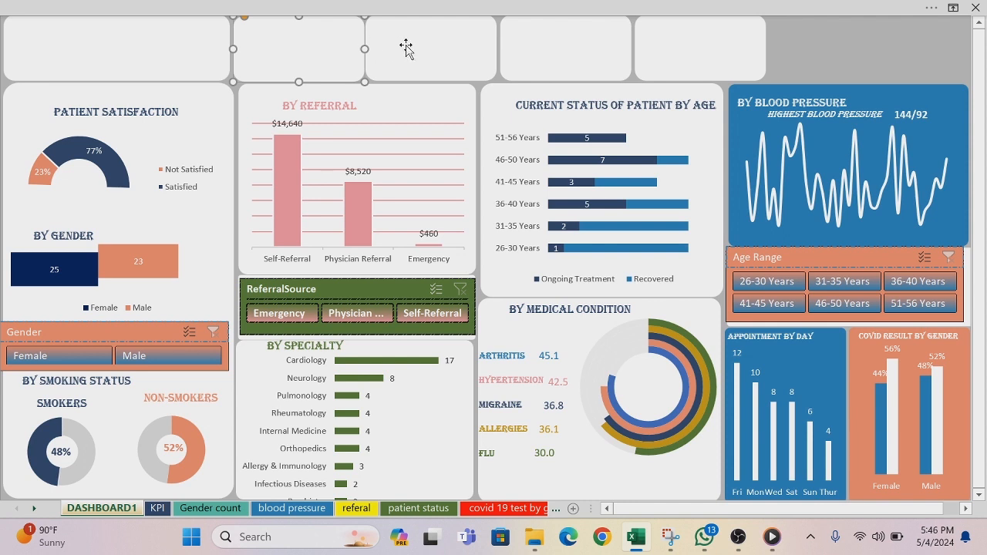
left_click(434, 44, "shift")
left_click(566, 46, "shift")
left_click(708, 29, "shift")
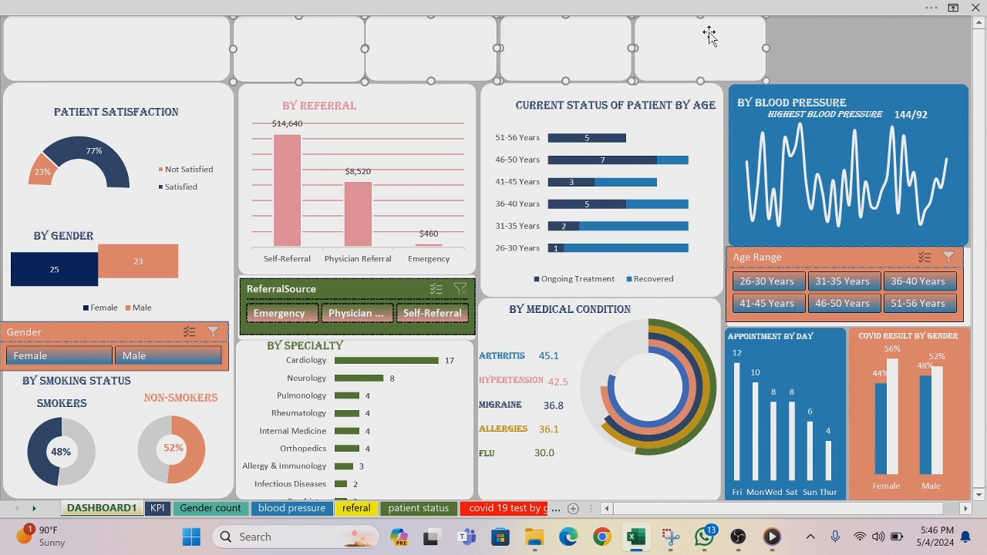
left_click(710, 12)
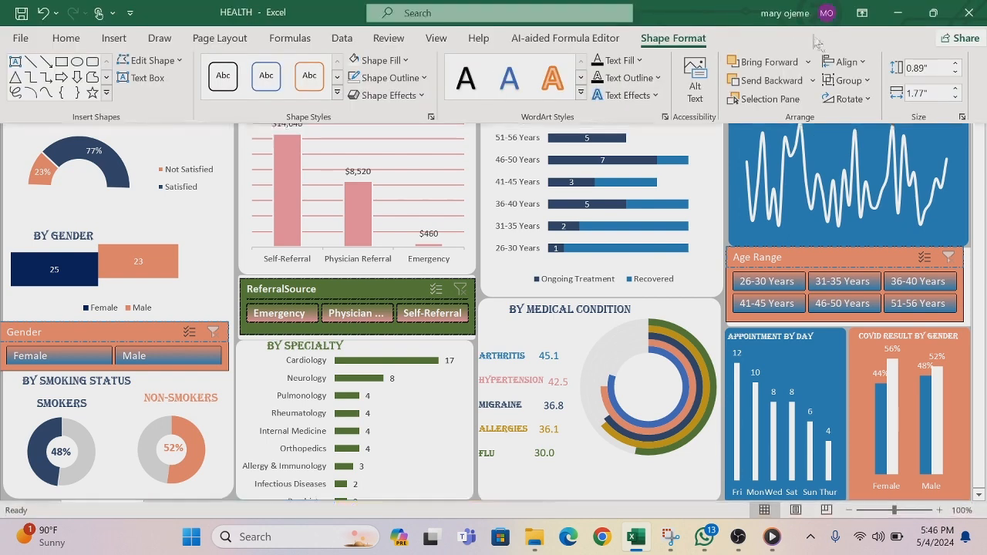
left_click(864, 68)
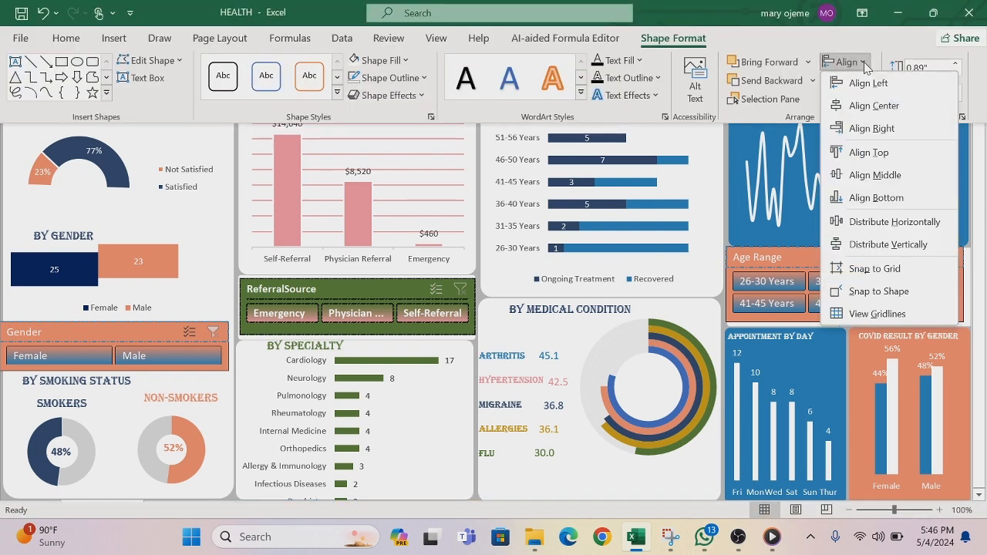
left_click(898, 149)
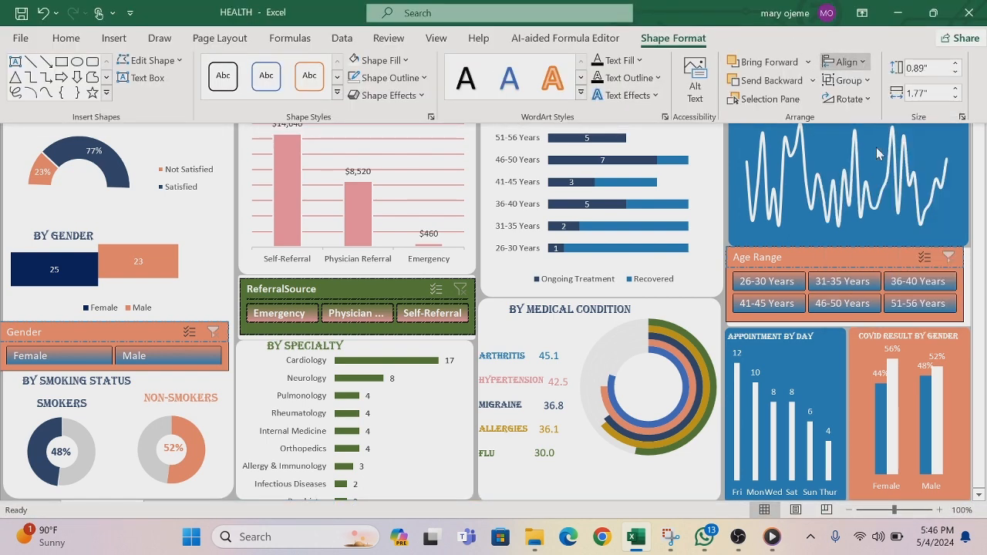
left_click(866, 65)
left_click(894, 221)
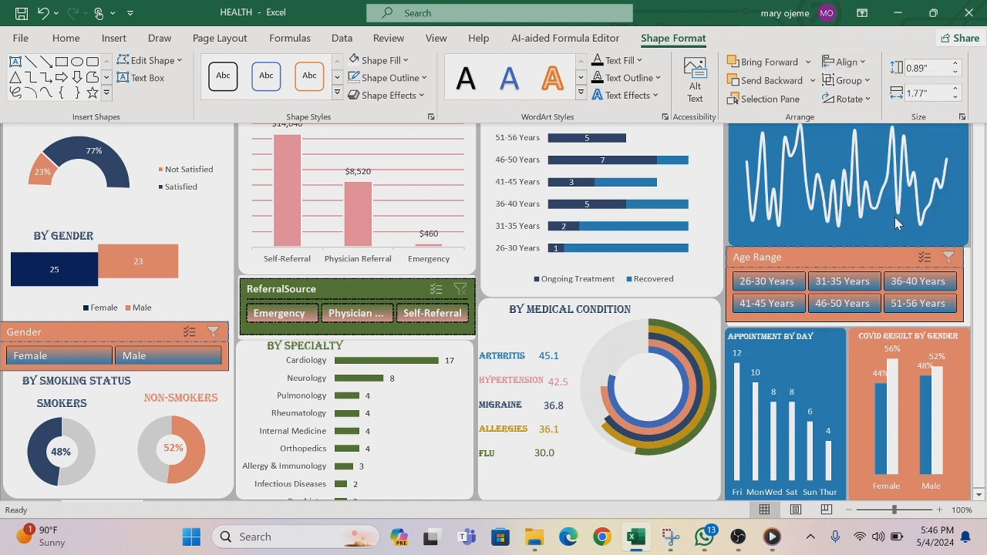
left_click(721, 177)
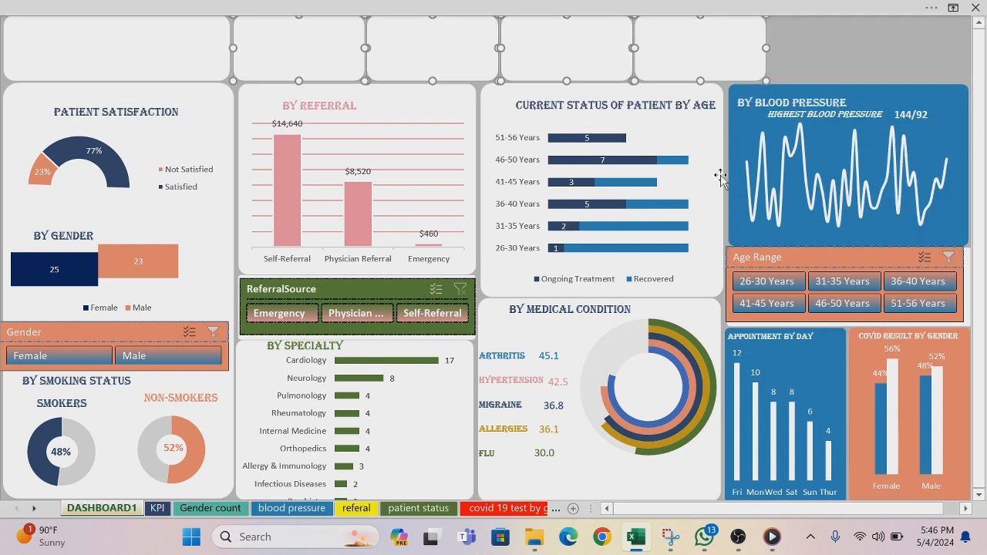
left_click(802, 66)
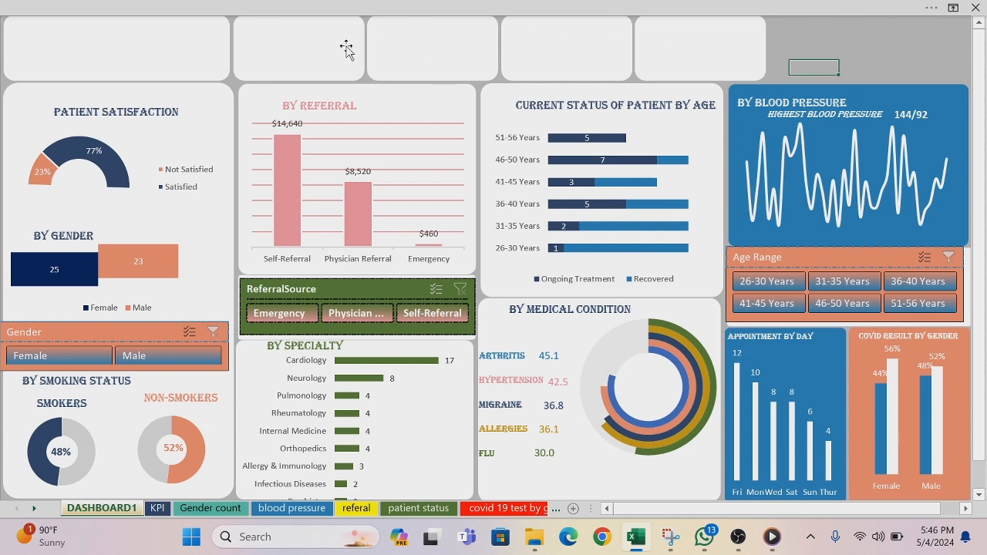
Step: Delete the last three narrow white cards, keeping only the one next to the wide card
left_click(665, 62)
key("Delete")
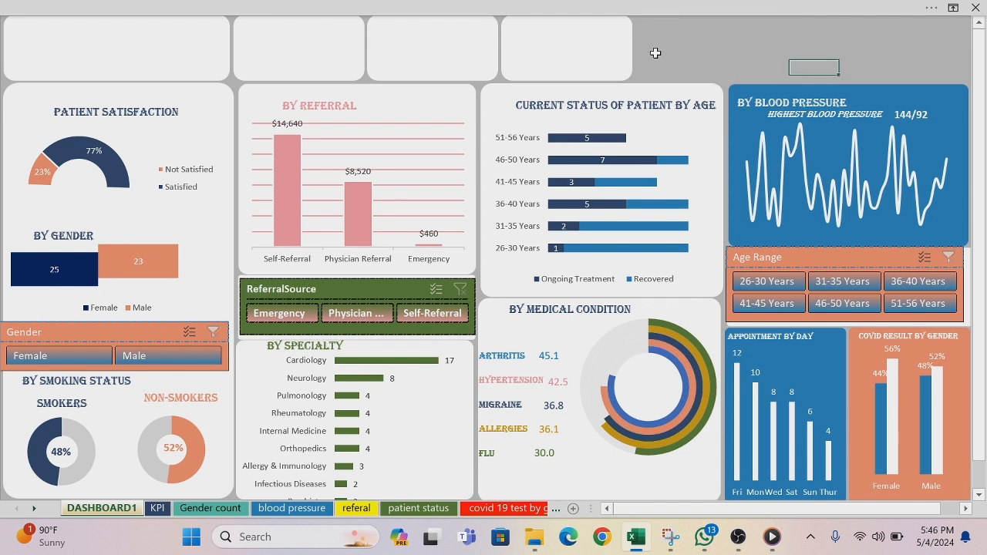
left_click(584, 34)
key("Delete")
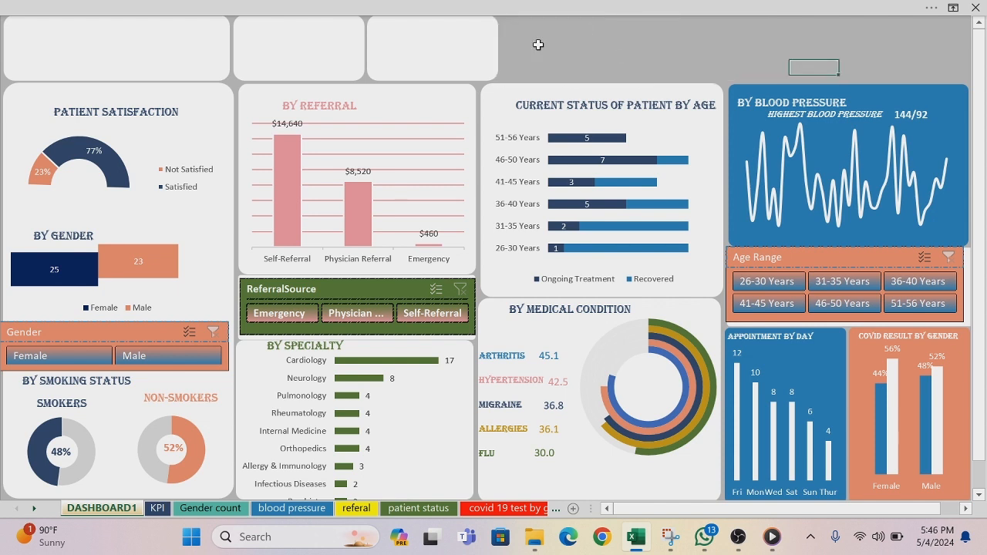
left_click(429, 62)
key("Delete")
Step: Narrow the remaining small white card to about 1.61" wide and duplicate it three times
left_click(336, 59)
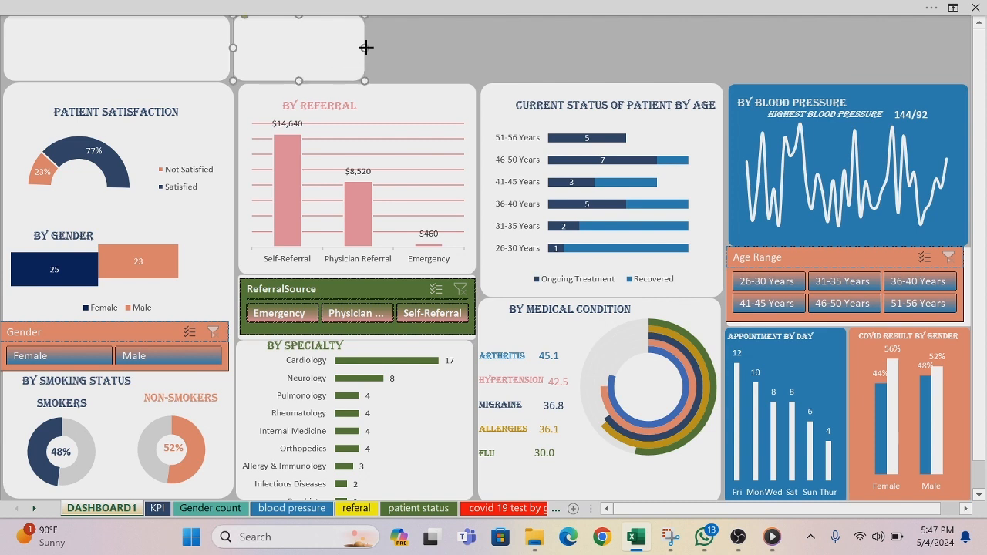
left_click_drag(366, 47, 352, 46)
key("ctrl+d")
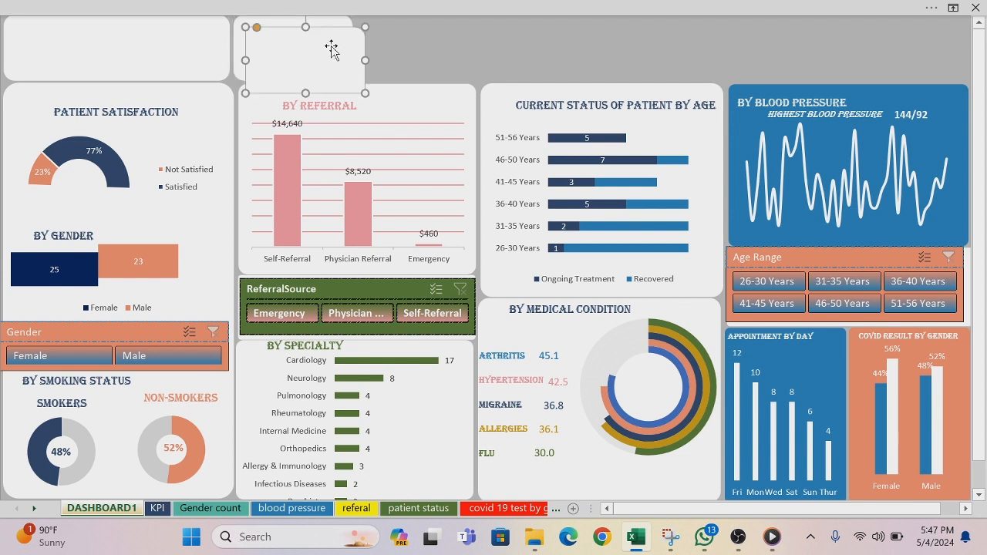
key("ctrl+d")
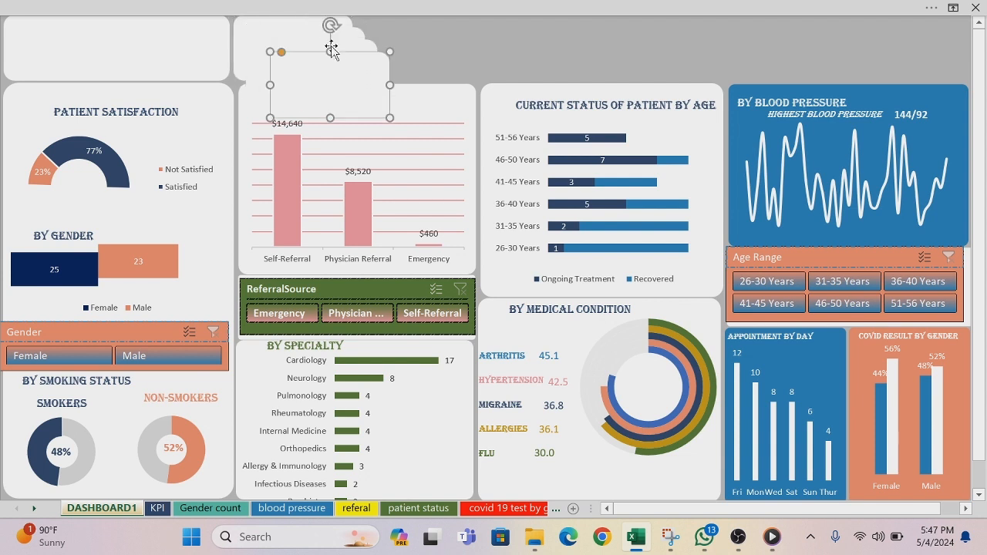
Step: Place the three copies in a row after the first small card, ending flush with the Current Status of Patient by Age panel
left_click_drag(321, 92, 634, 49)
left_click_drag(319, 88, 517, 61)
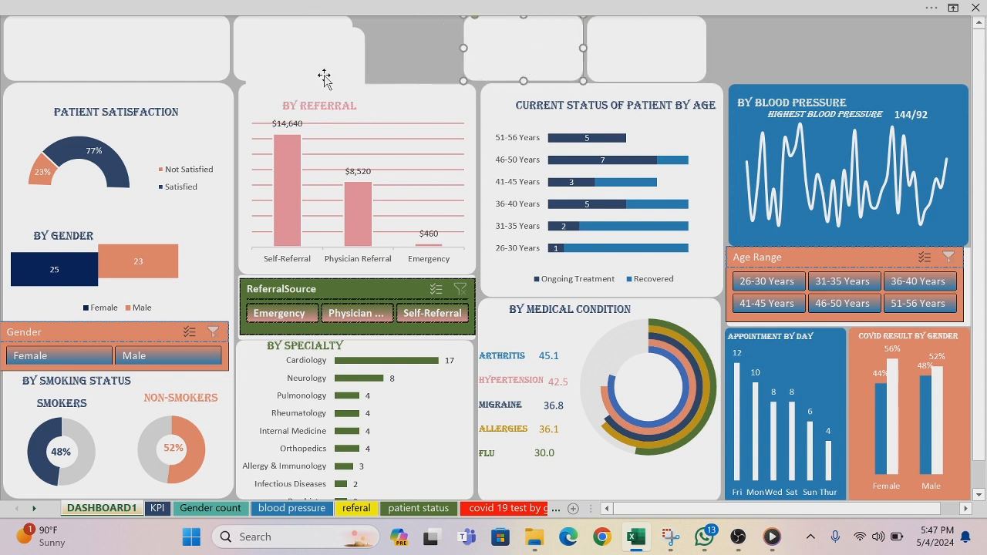
left_click_drag(324, 77, 423, 55)
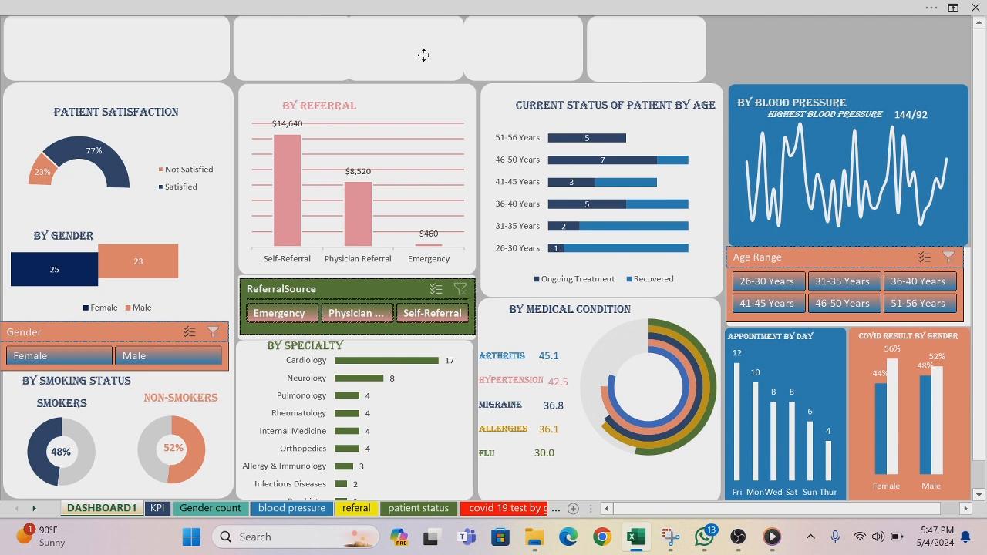
left_click_drag(602, 47, 619, 46)
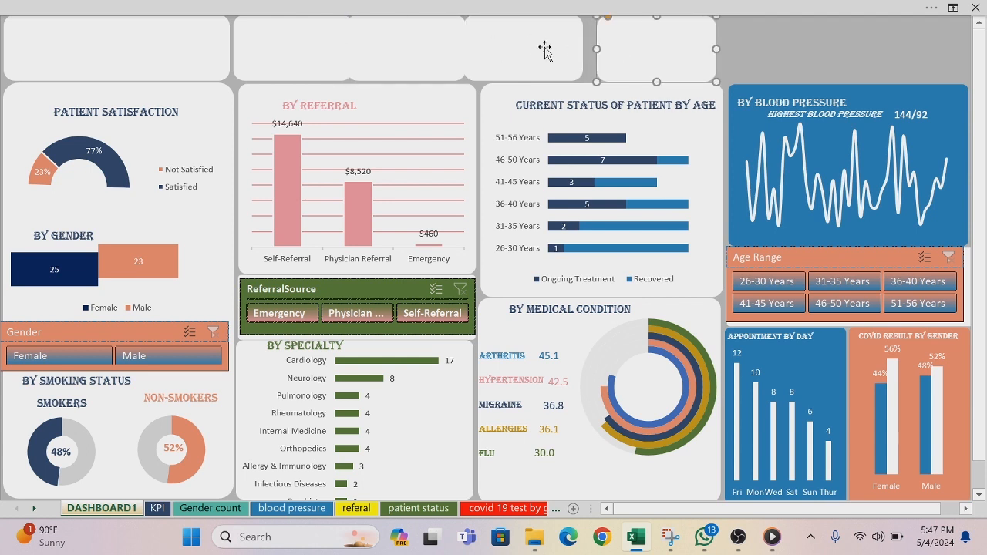
left_click_drag(544, 50, 557, 44)
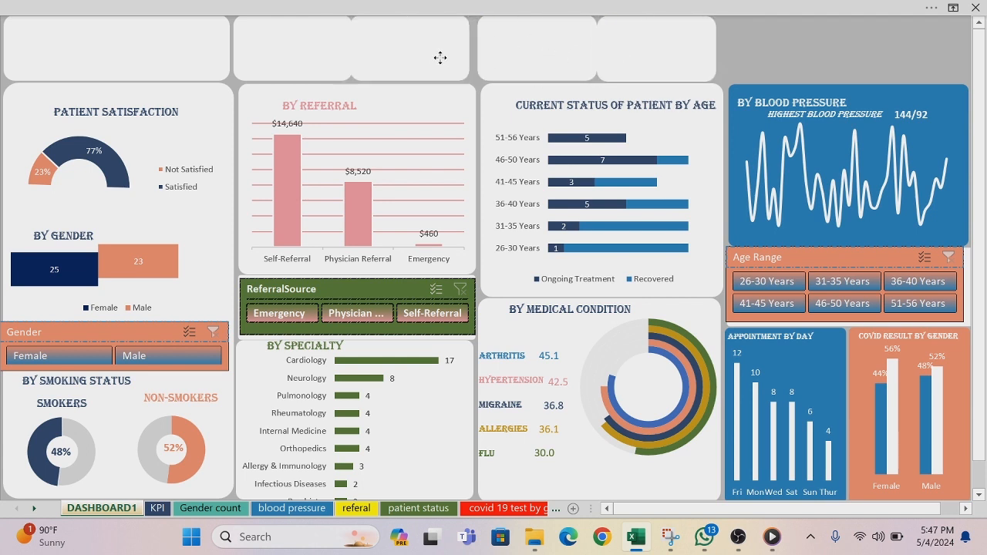
left_click_drag(439, 58, 446, 55)
left_click_drag(616, 54, 628, 55)
Step: Align the tops of the four 1.61" wide cards and space them evenly with Distribute Horizontally
left_click(324, 58)
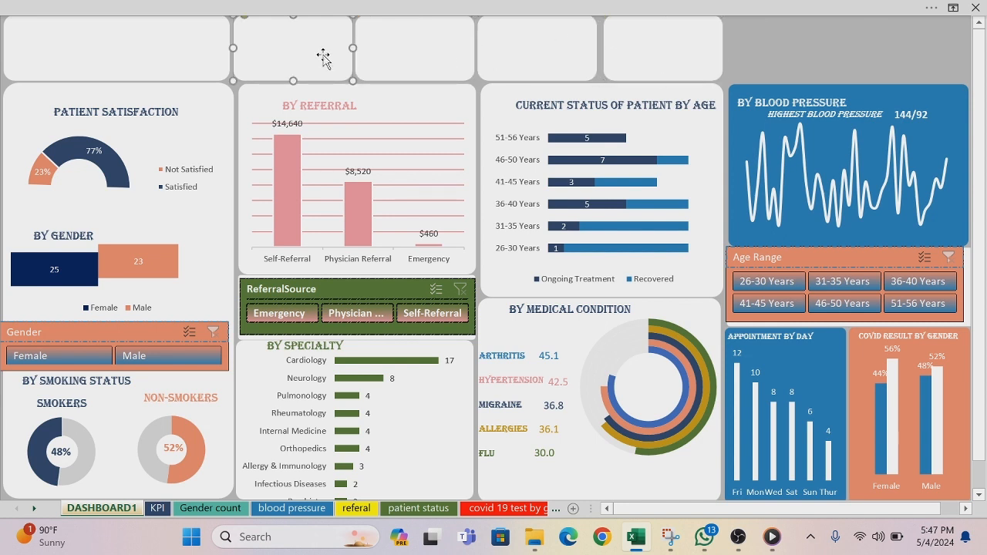
left_click(414, 54, "ctrl")
left_click(537, 54, "ctrl")
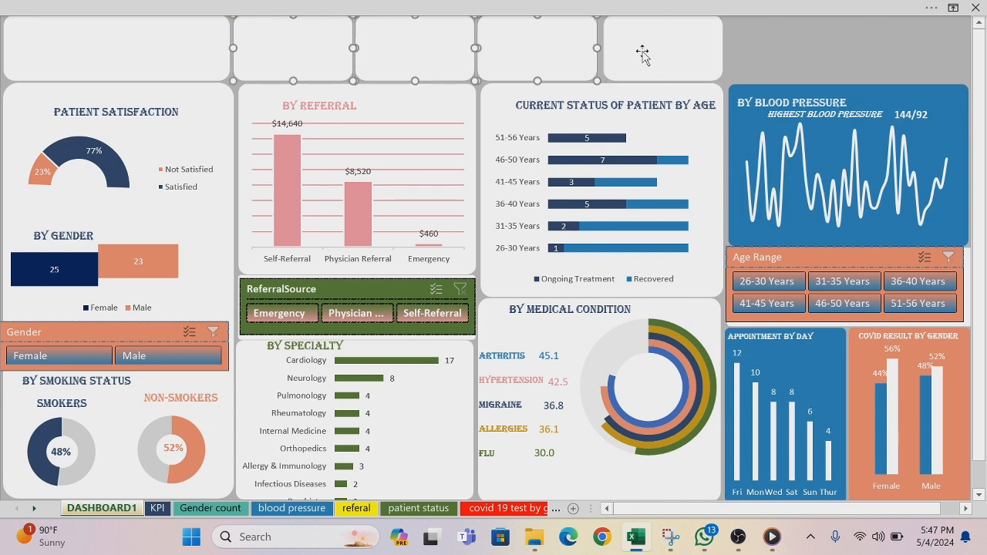
left_click(654, 52, "ctrl")
left_click(661, 9)
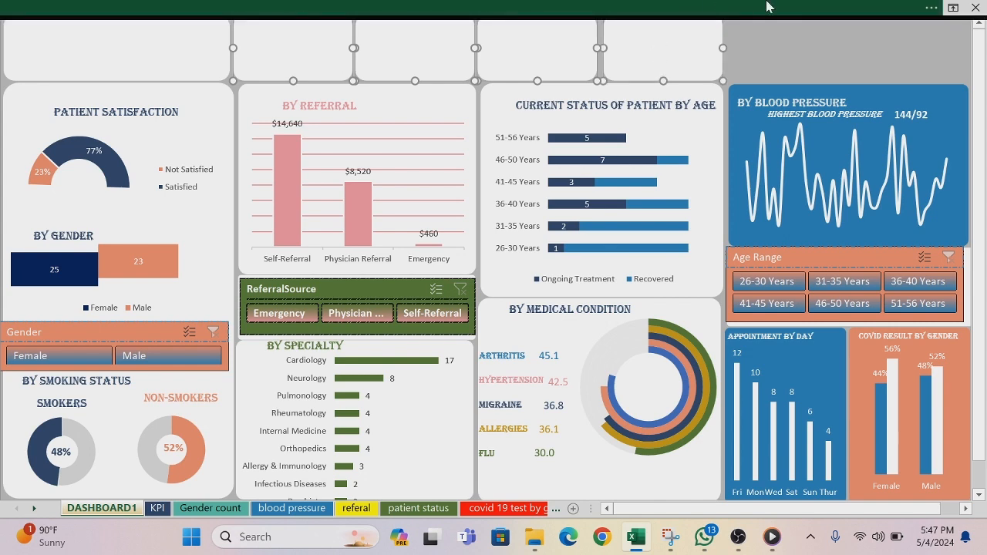
left_click(861, 66)
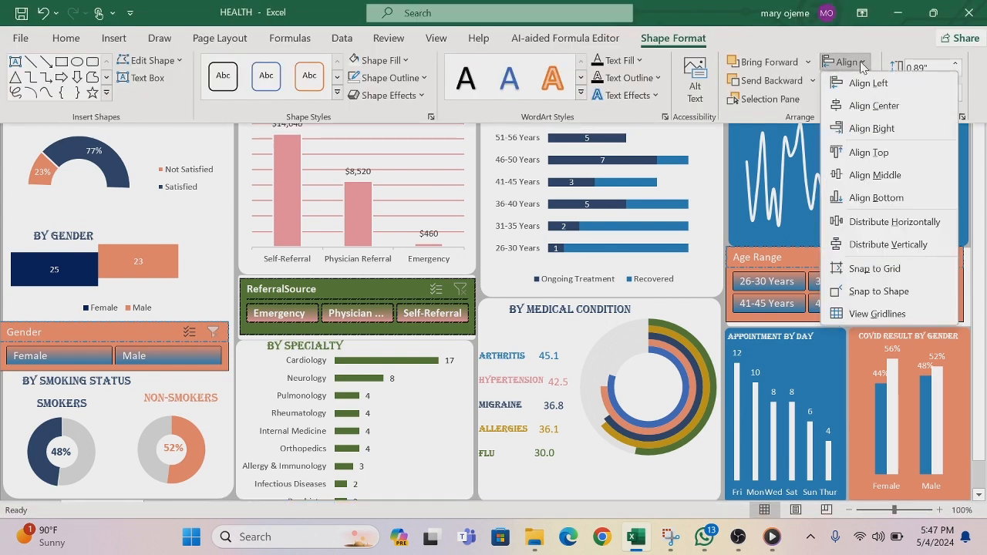
left_click(872, 153)
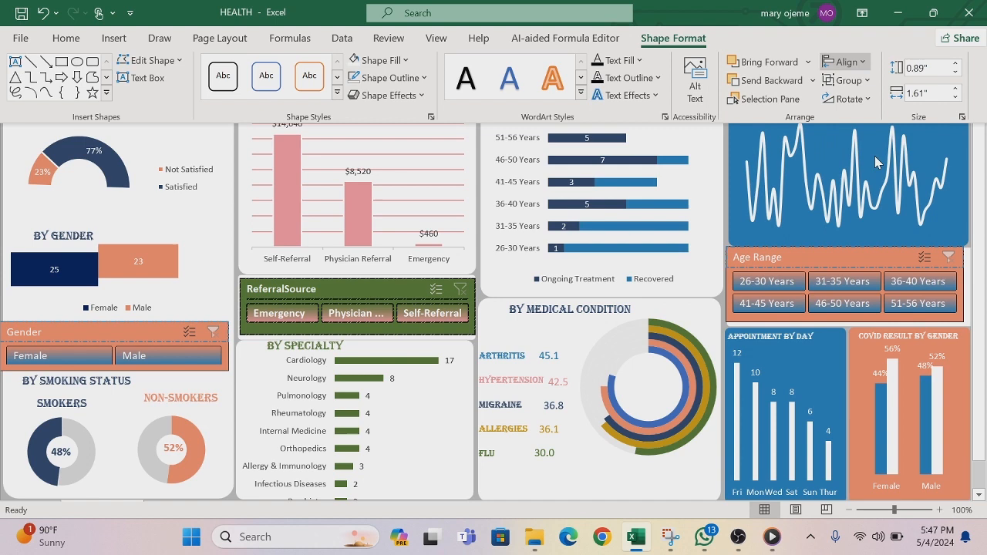
left_click(863, 66)
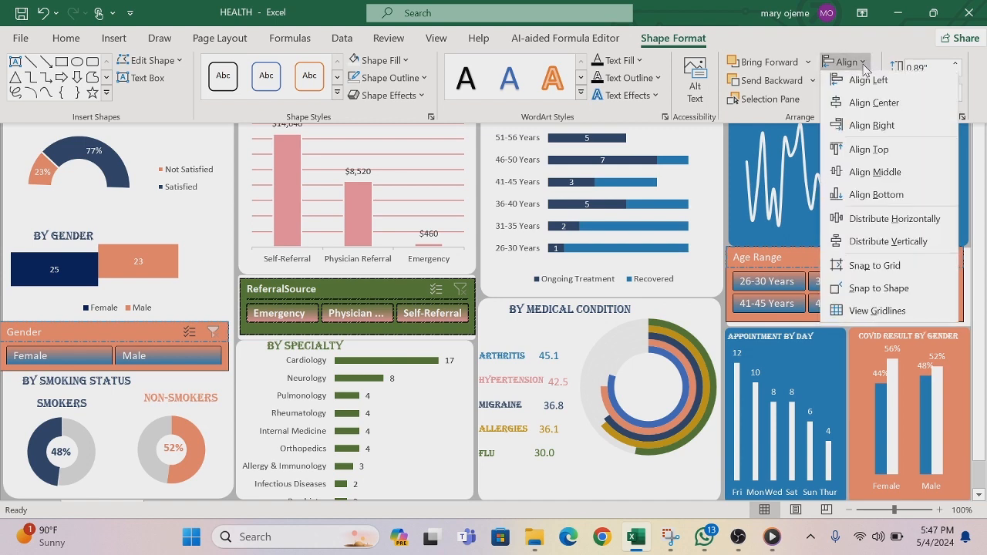
left_click(884, 219)
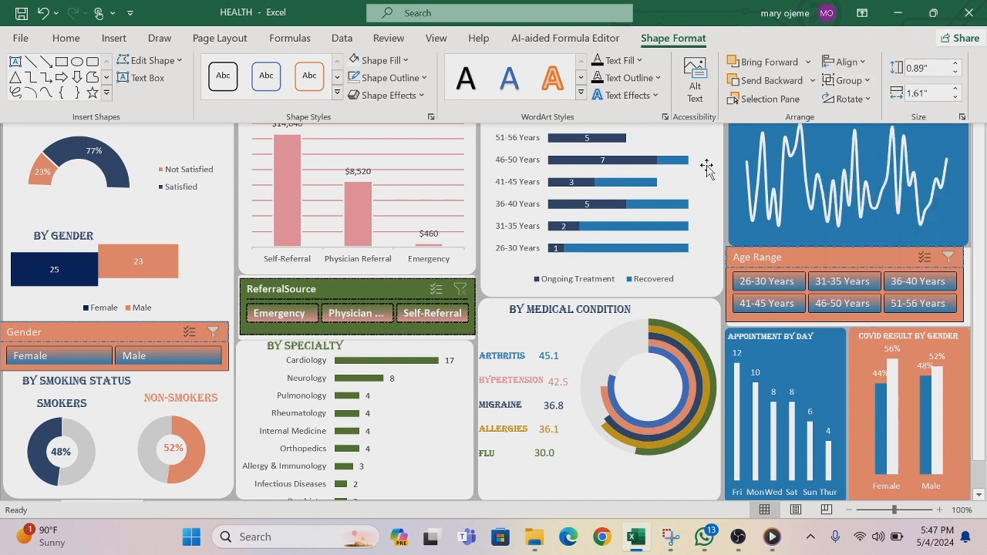
key("ctrl+shift+F1")
left_click(768, 34)
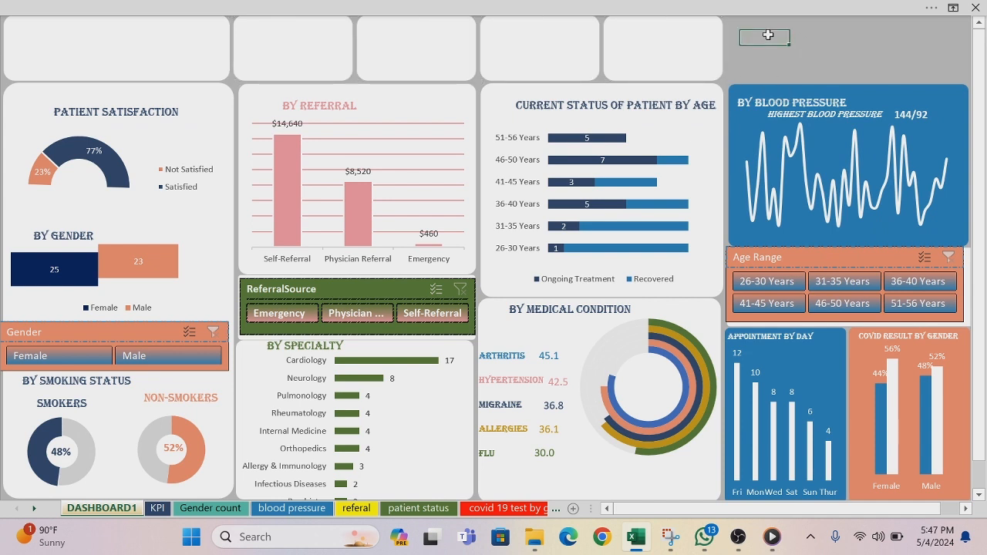
Step: Fill the first small card next to the wide white card with the dark navy blue from the recent colours
right_click(312, 52)
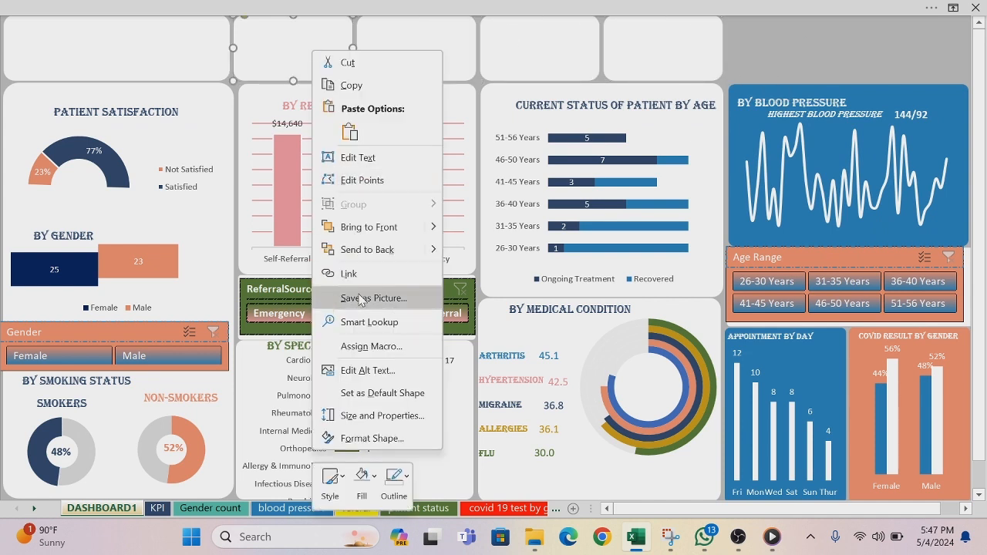
left_click(375, 479)
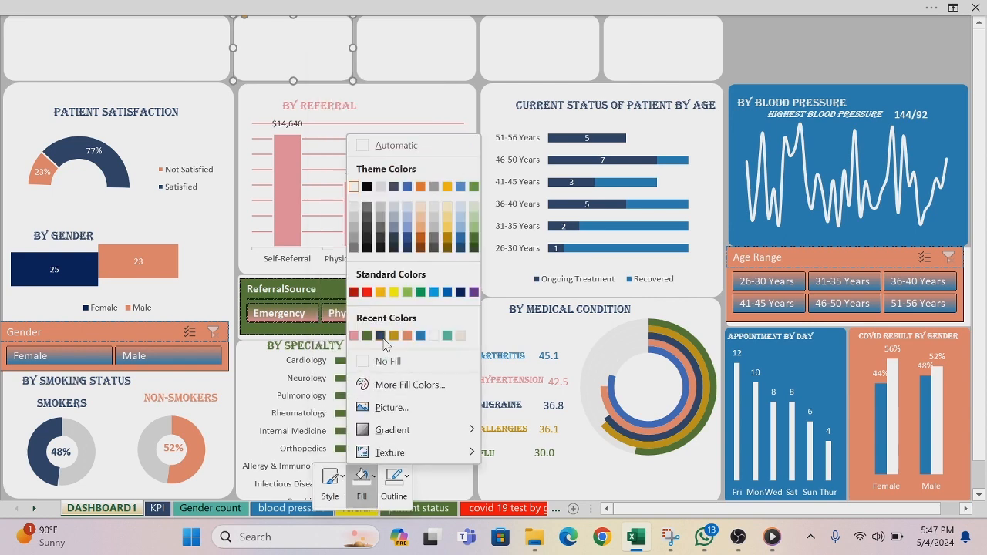
left_click(381, 336)
left_click(398, 58)
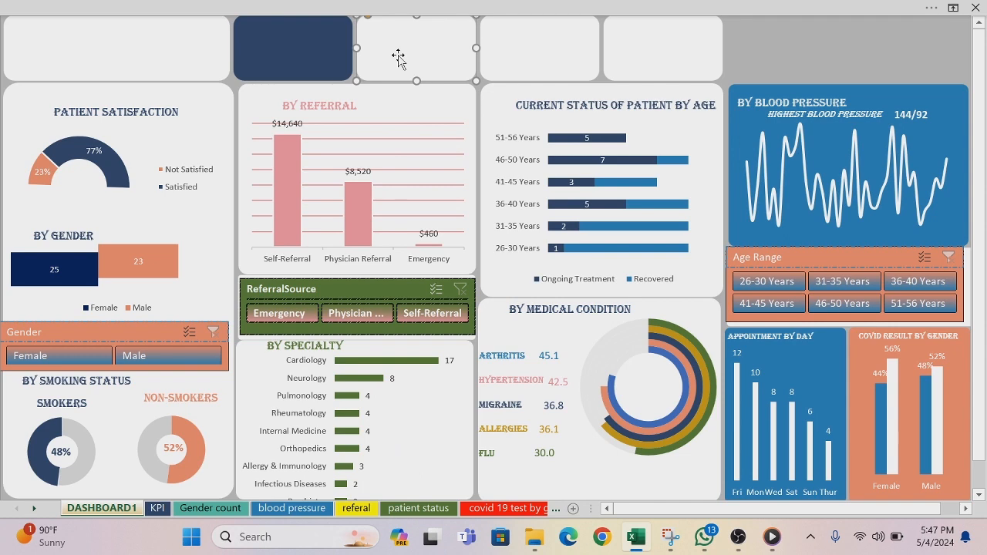
Step: Fill the second small card with green and the third with pink from the recent colours
right_click(398, 57)
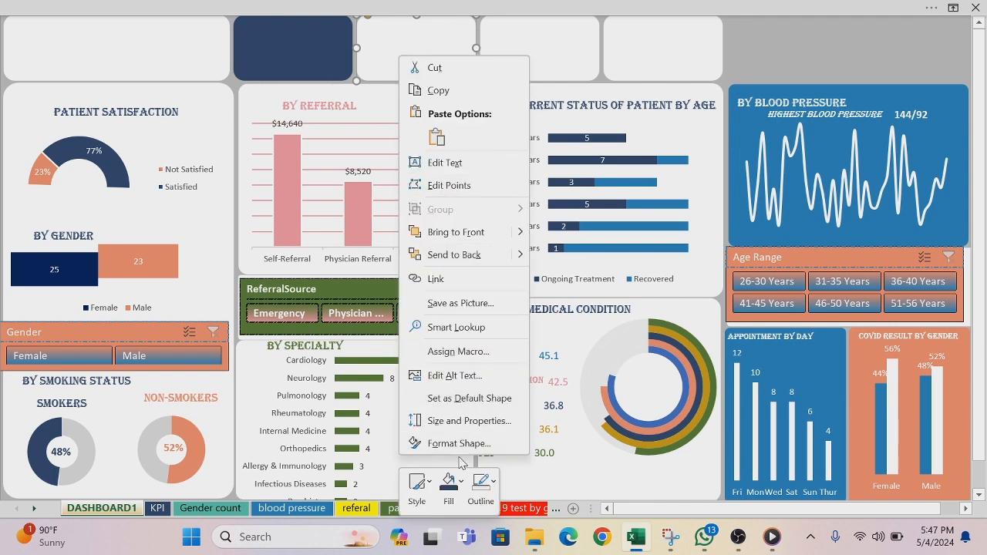
left_click(450, 484)
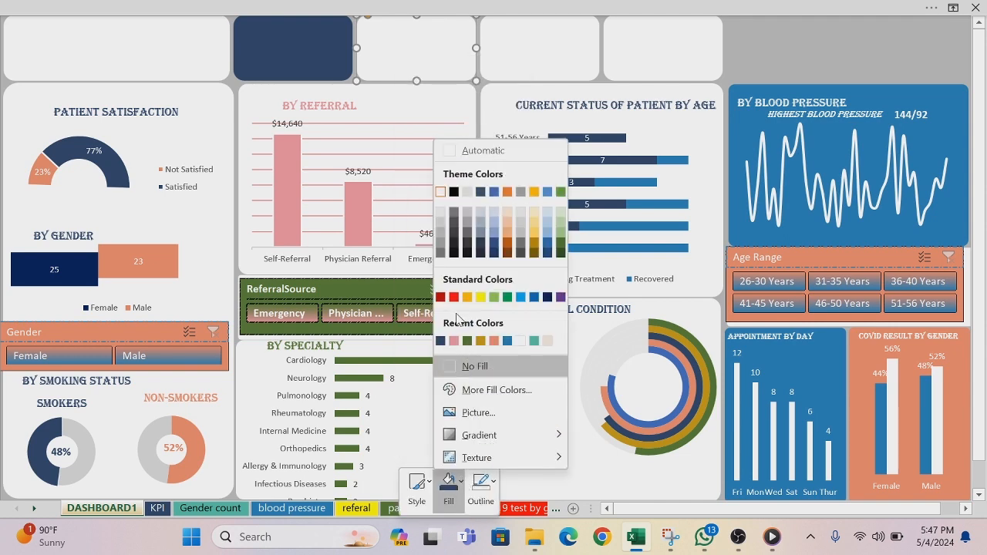
left_click(467, 340)
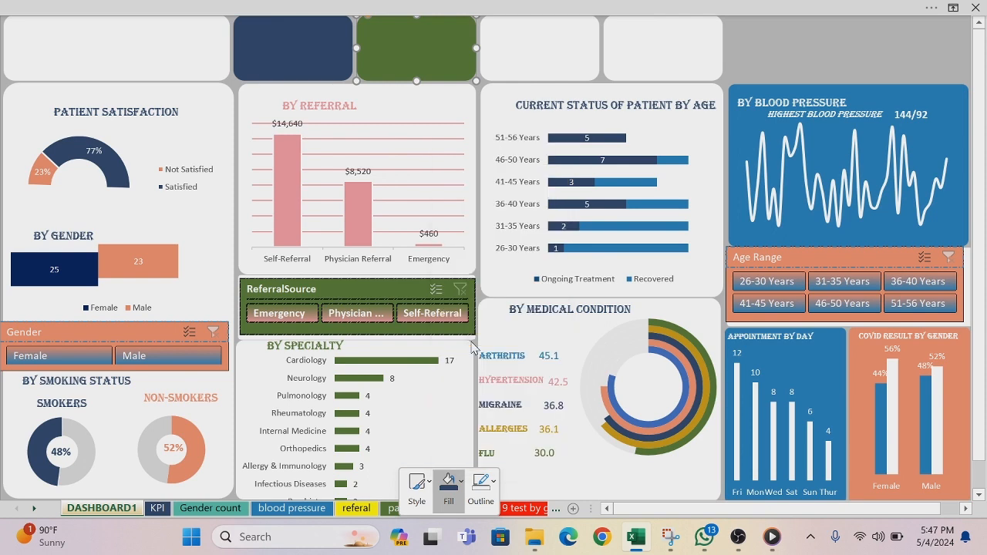
left_click(510, 45)
right_click(509, 45)
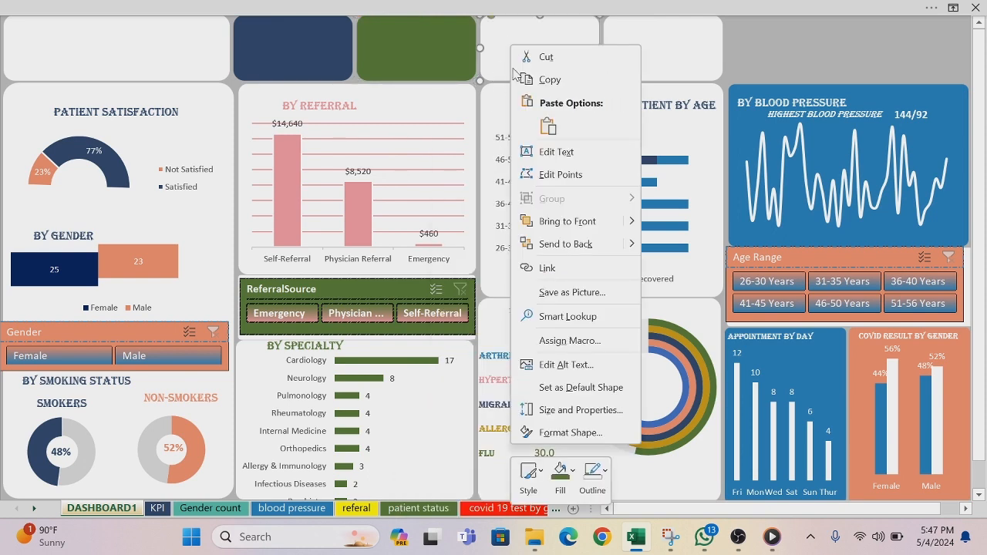
left_click(570, 471)
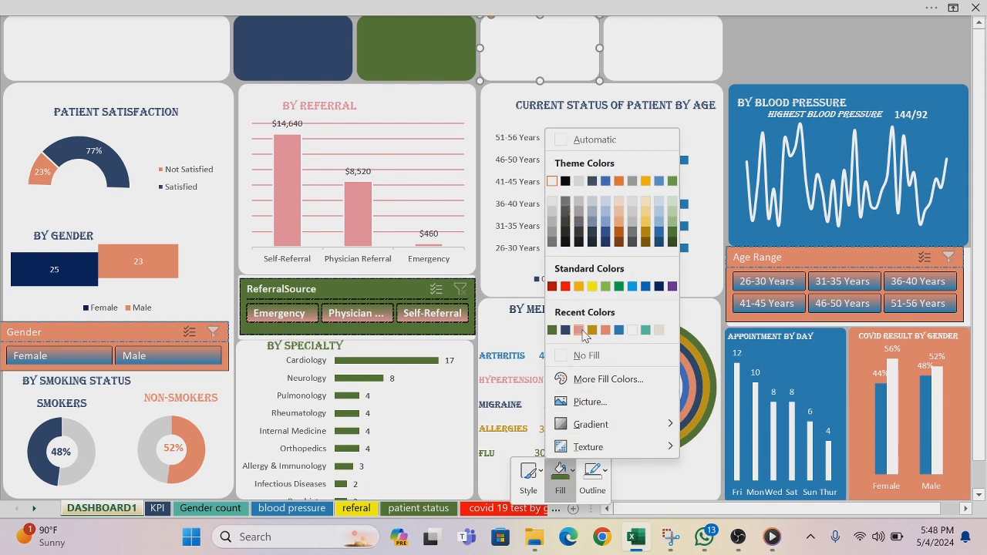
left_click(582, 331)
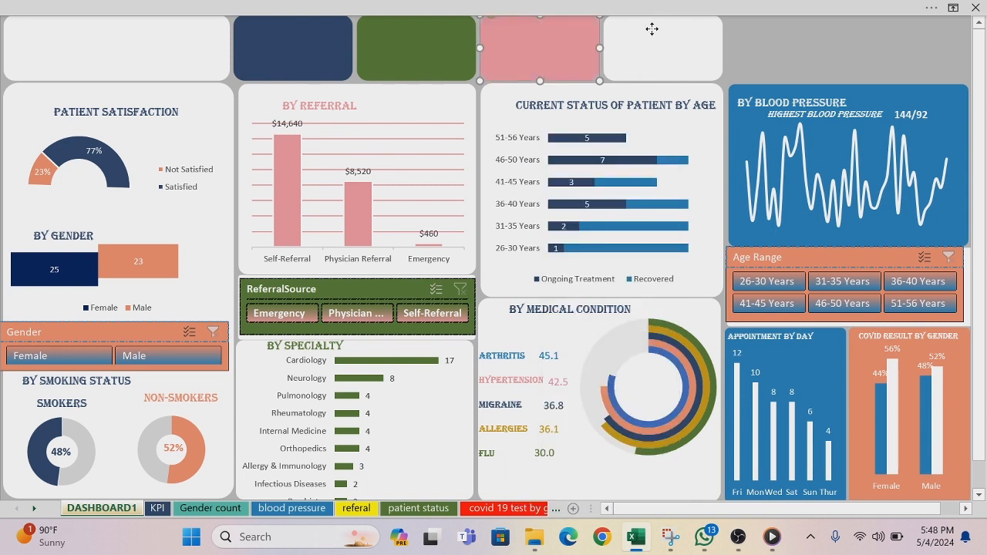
Step: Fill the fourth small card with the blue from the recent colours
left_click(652, 31)
right_click(652, 34)
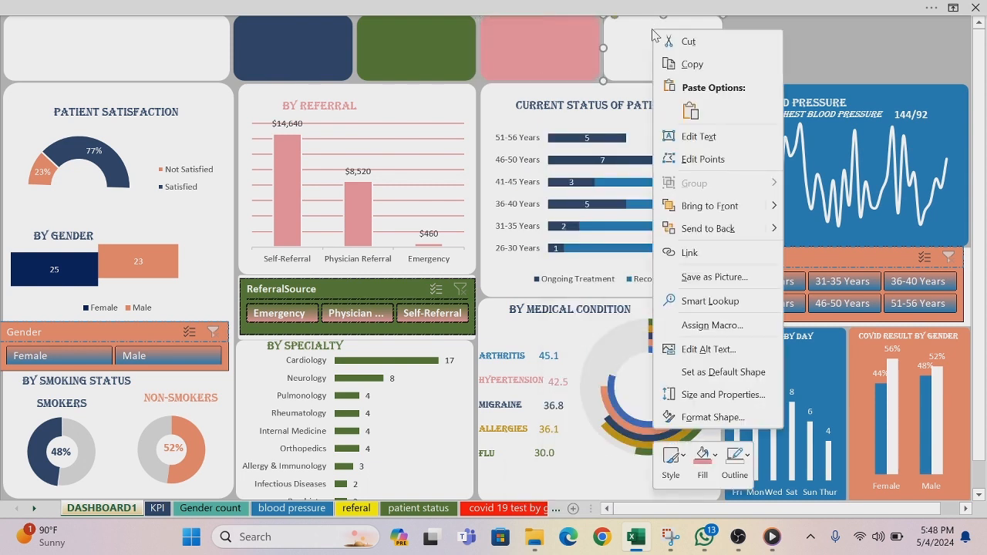
left_click(715, 456)
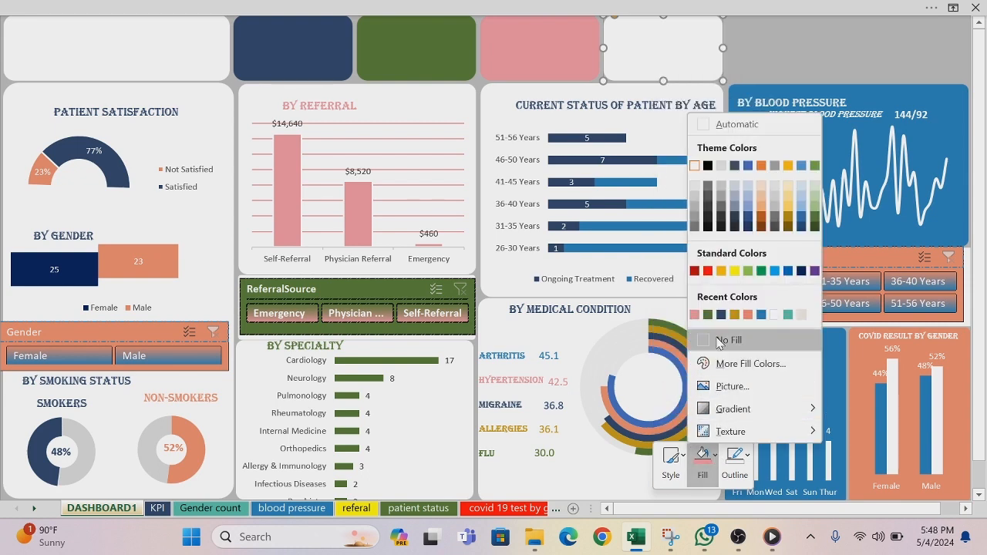
left_click(760, 316)
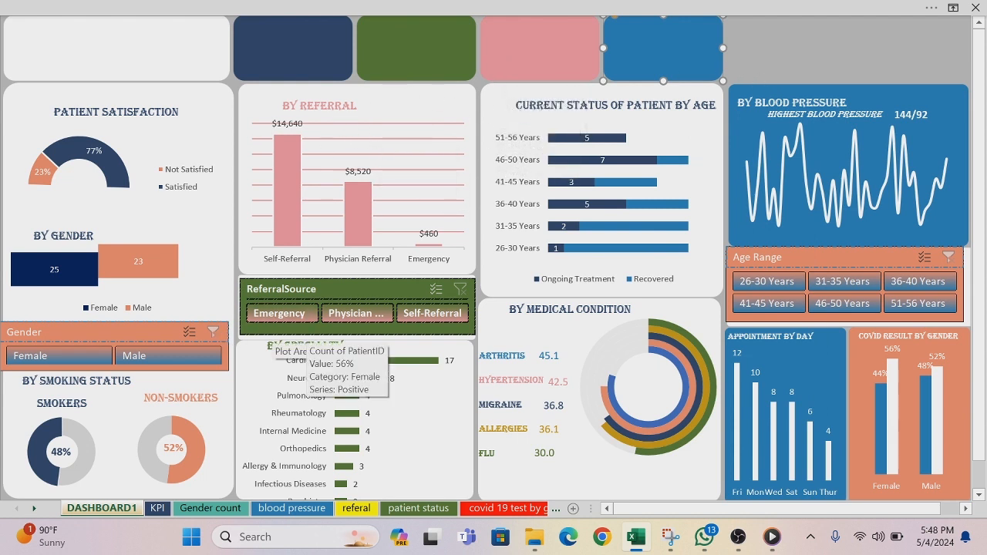
Step: Copy the By Referral title onto the navy card and change the copy's text to NO OF PATIENT
left_click(320, 106)
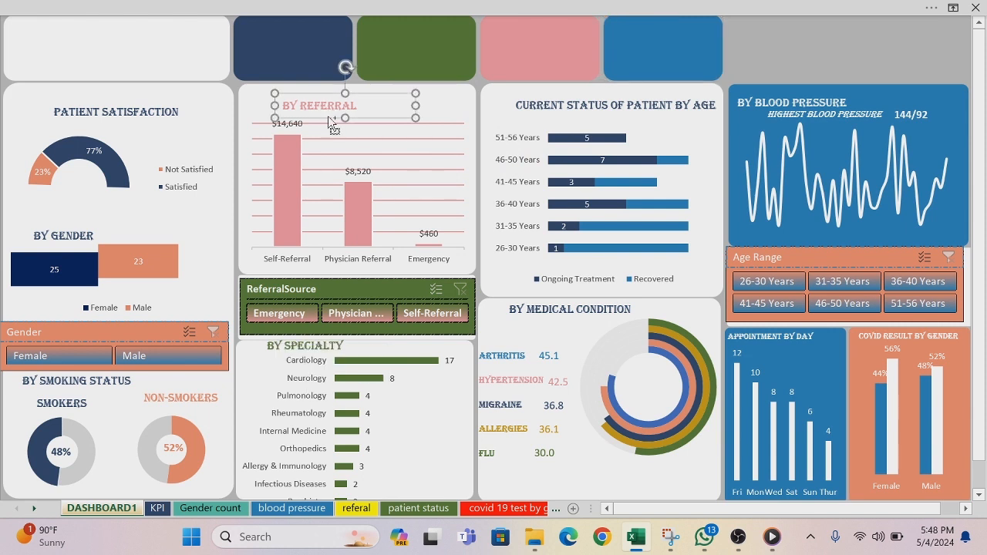
left_click_drag(329, 123, 325, 42)
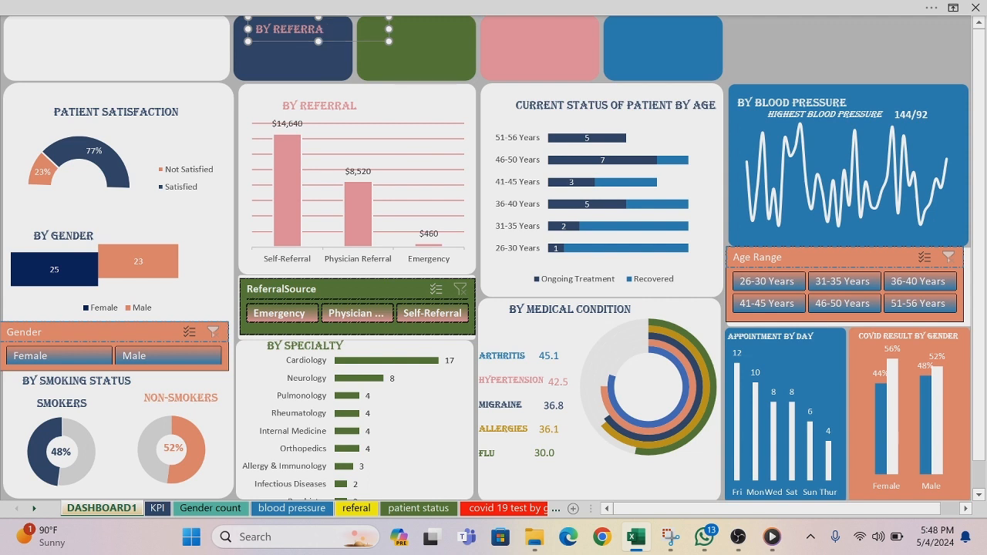
key("BackSpace")
key("BackSpace")
key("BackSpace")
key("BackSpace")
key("BackSpace")
key("BackSpace")
key("BackSpace")
key("BackSpace")
key("BackSpace")
key("BackSpace")
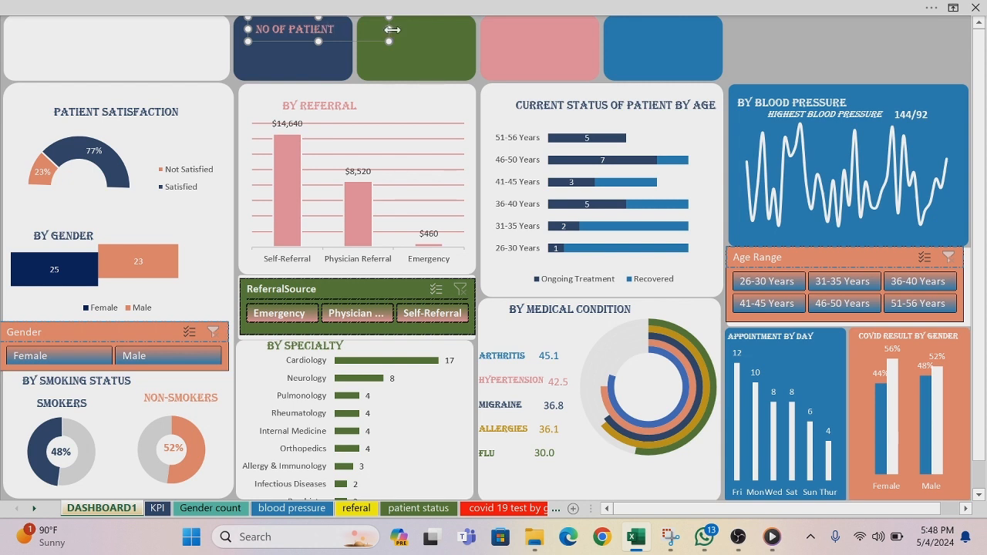
Step: Narrow the NO OF PATIENT text box to roughly the navy card's width and nudge it slightly upward
left_click_drag(390, 28, 360, 29)
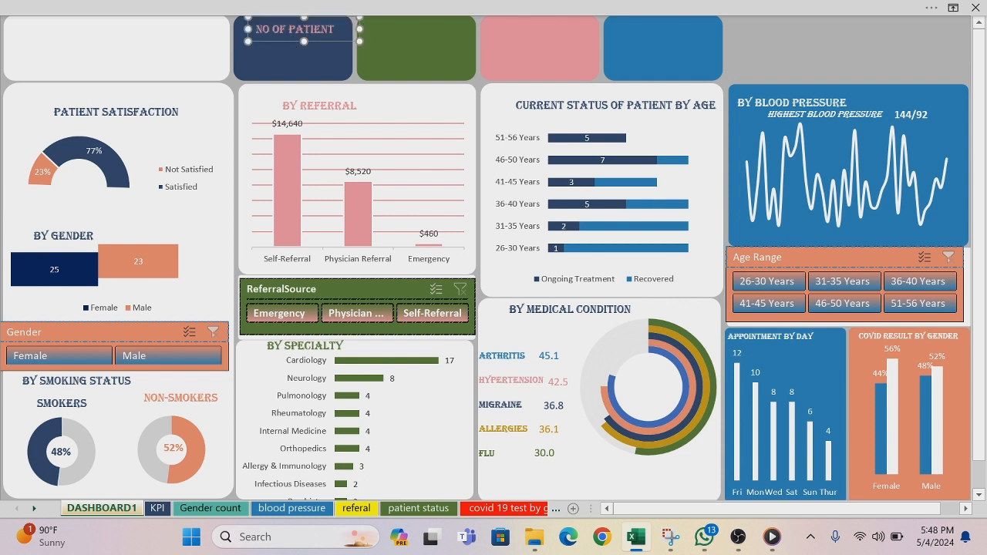
mouse_move(284, 41)
left_mouse_down()
mouse_move(304, 37)
mouse_move(285, 36)
left_mouse_up()
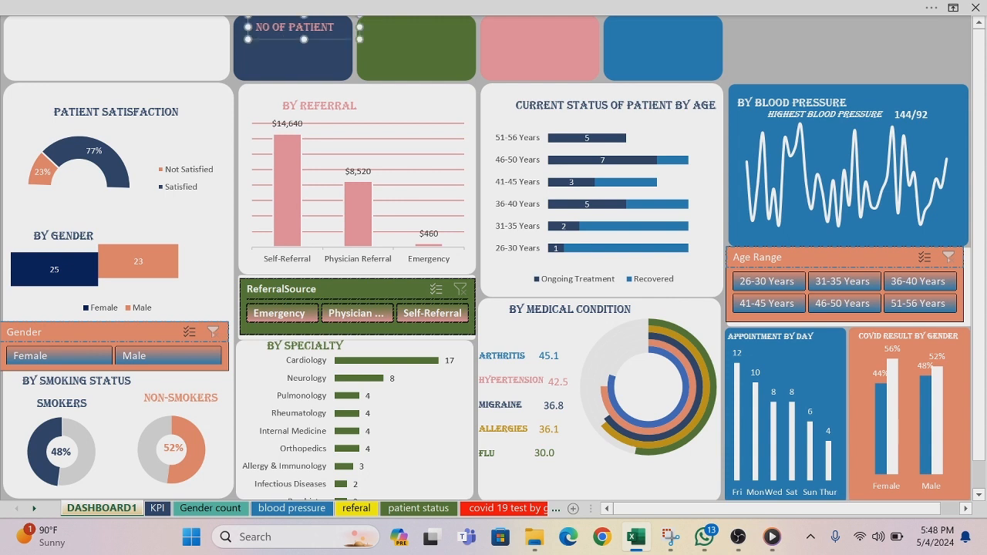
left_click(410, 67)
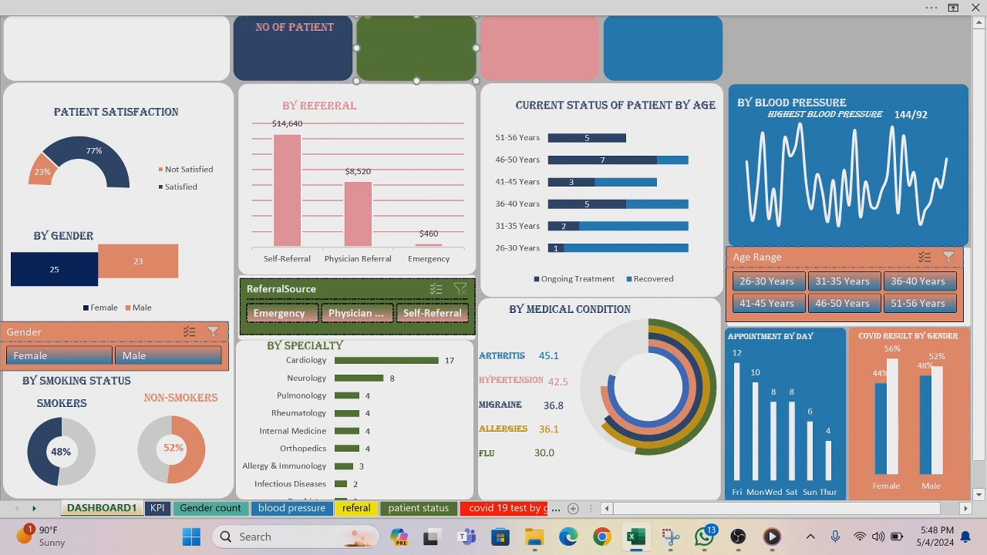
Step: Change the font colour of the NO OF PATIENT title to white
left_click_drag(337, 29, 267, 31)
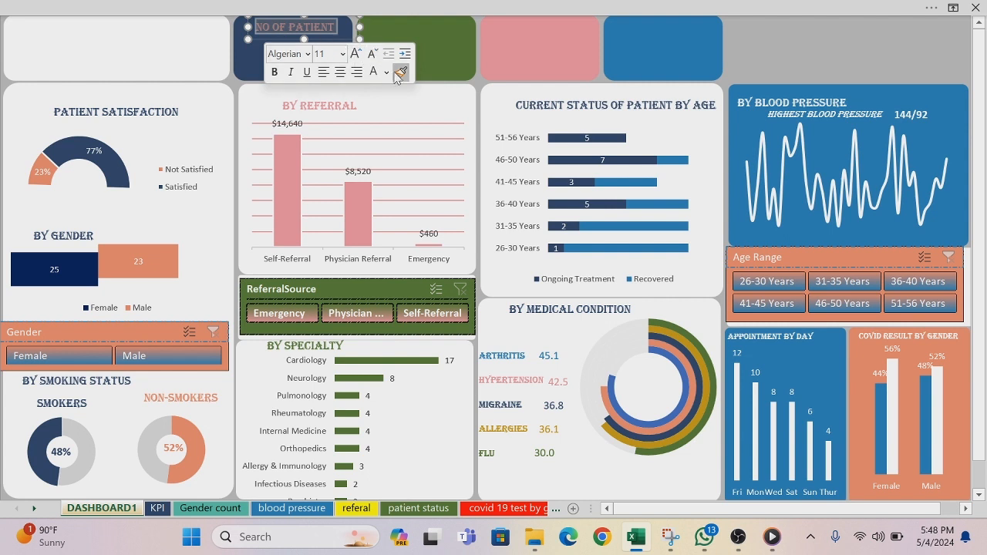
left_click(387, 74)
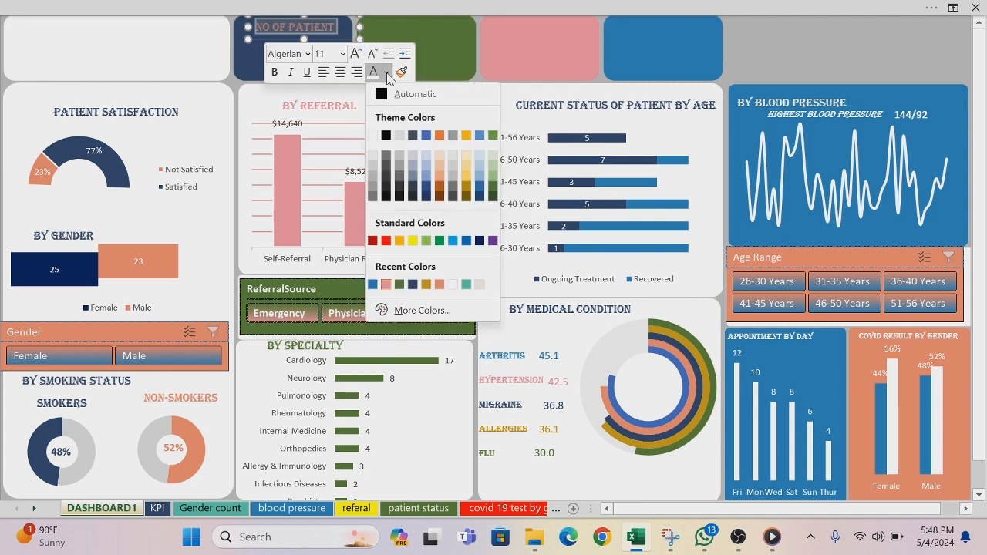
left_click(371, 137)
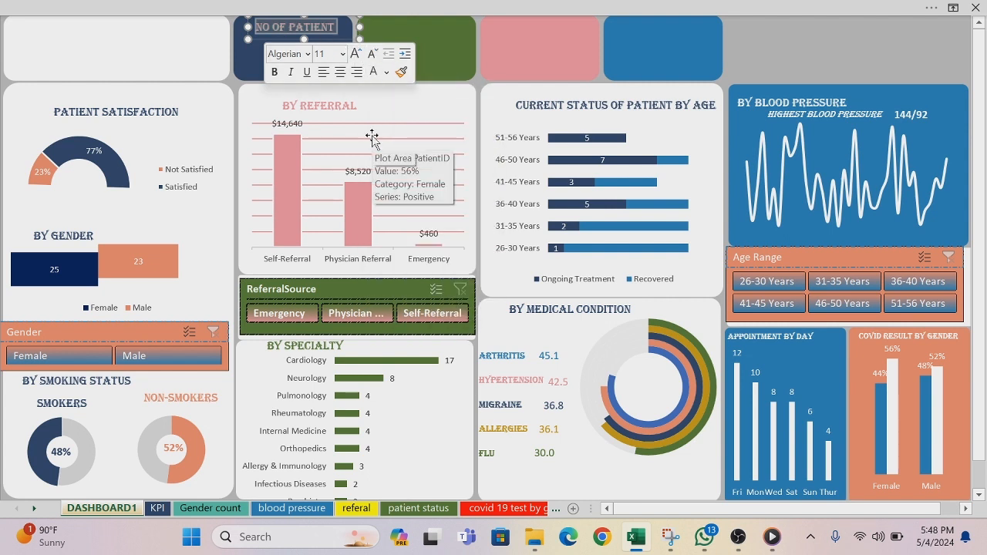
left_click(431, 54)
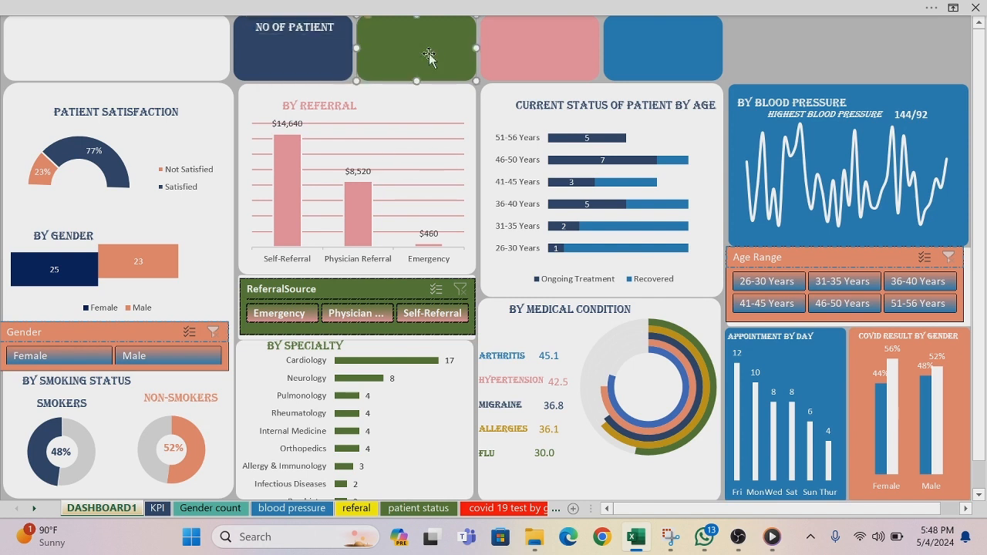
Step: Copy the Non-Smokers percentage text box onto the navy card below its title and clear the copy's text
left_click(550, 356)
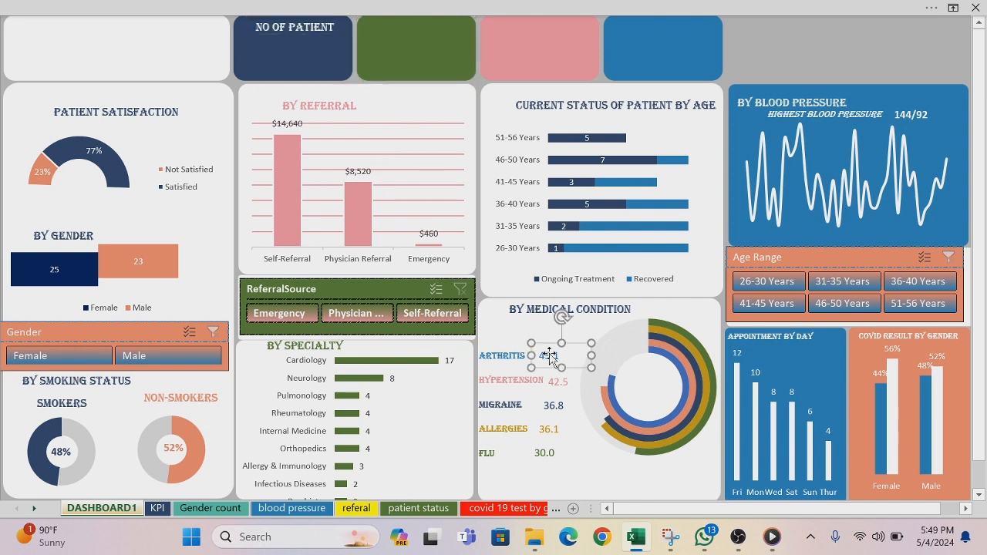
left_click(171, 455)
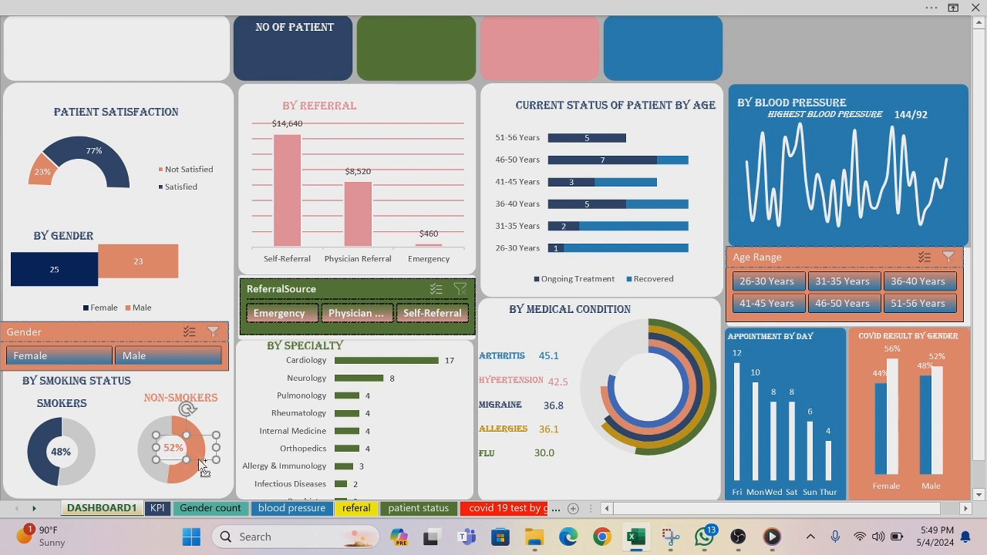
left_click_drag(200, 462, 334, 71)
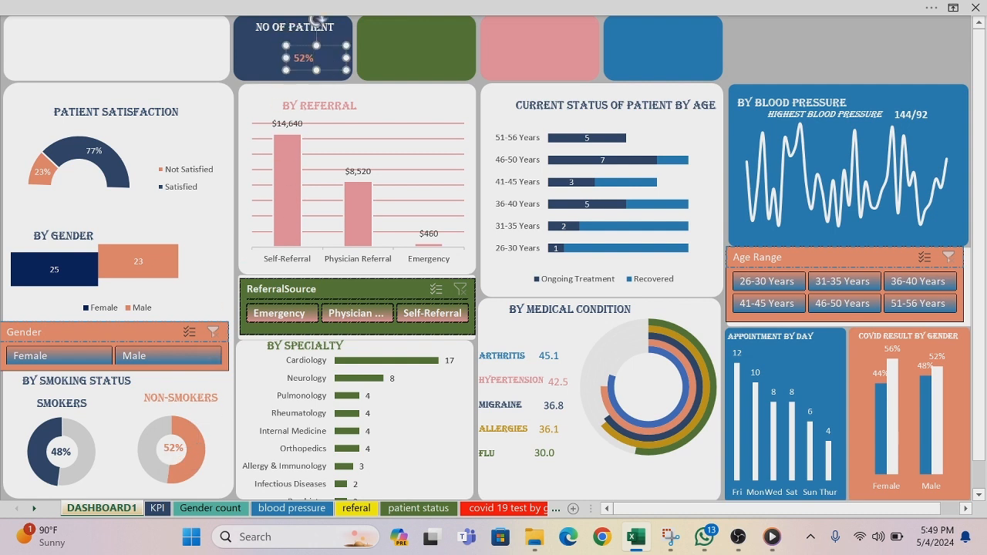
key("BackSpace")
Step: Show the formula bar and return to the view with the ribbon hidden
left_click(509, 7)
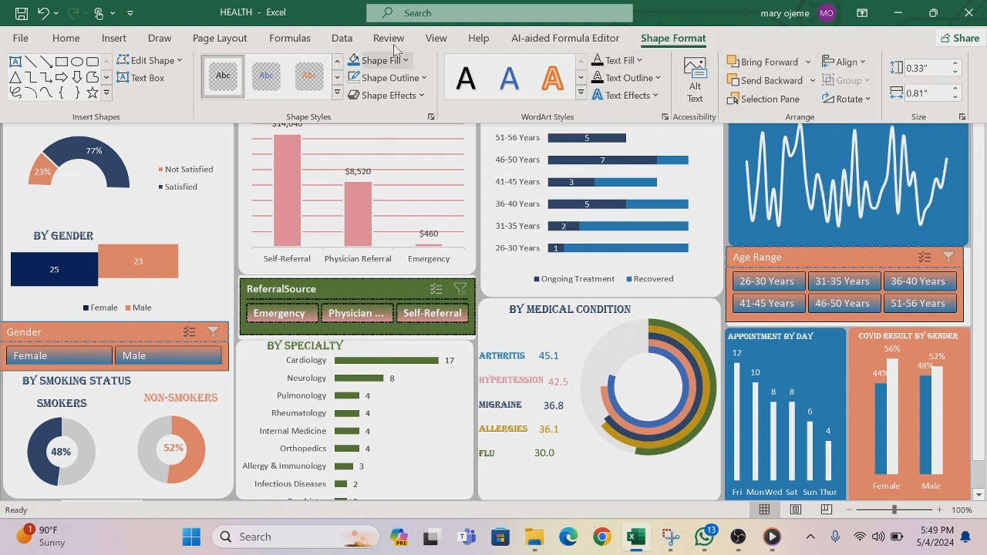
left_click(441, 39)
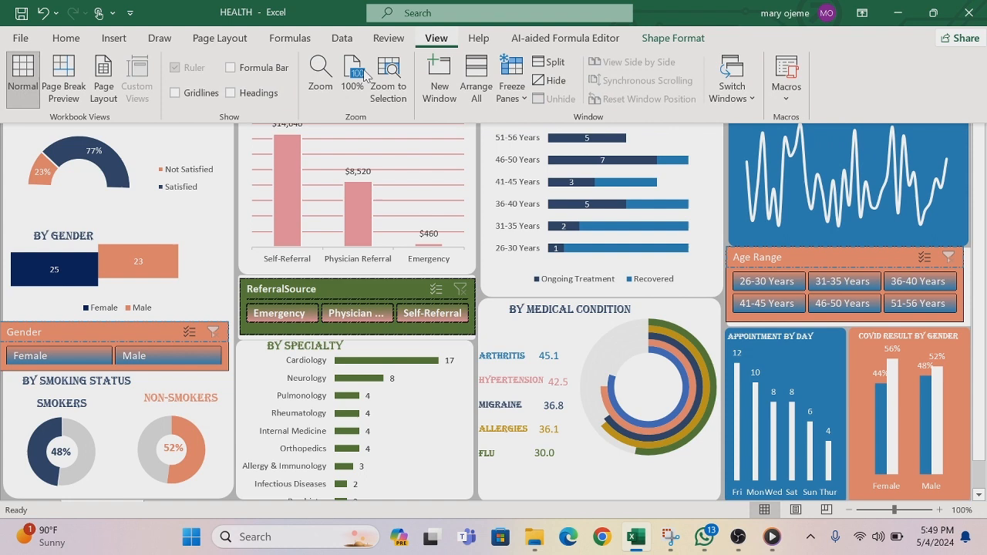
left_click(232, 70)
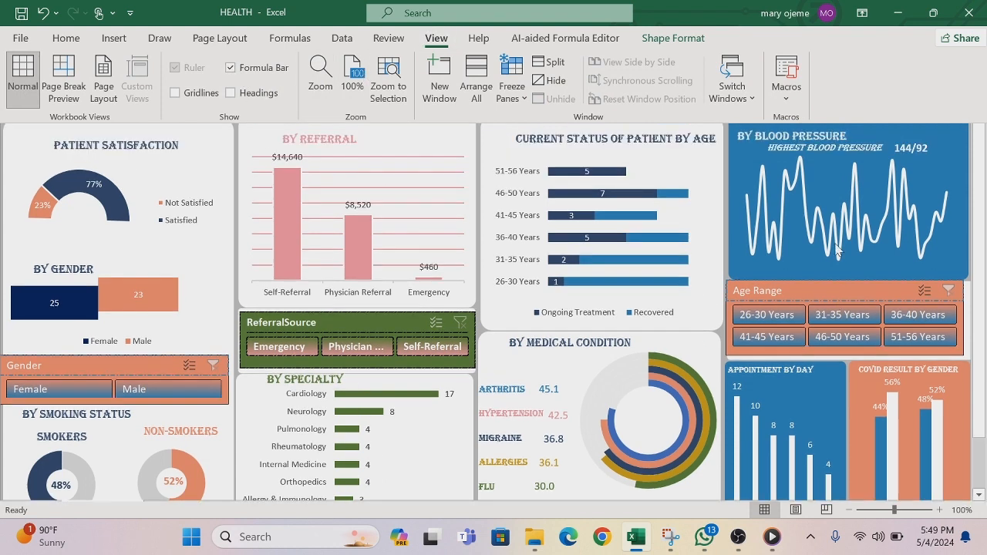
key("ctrl+shift+F1")
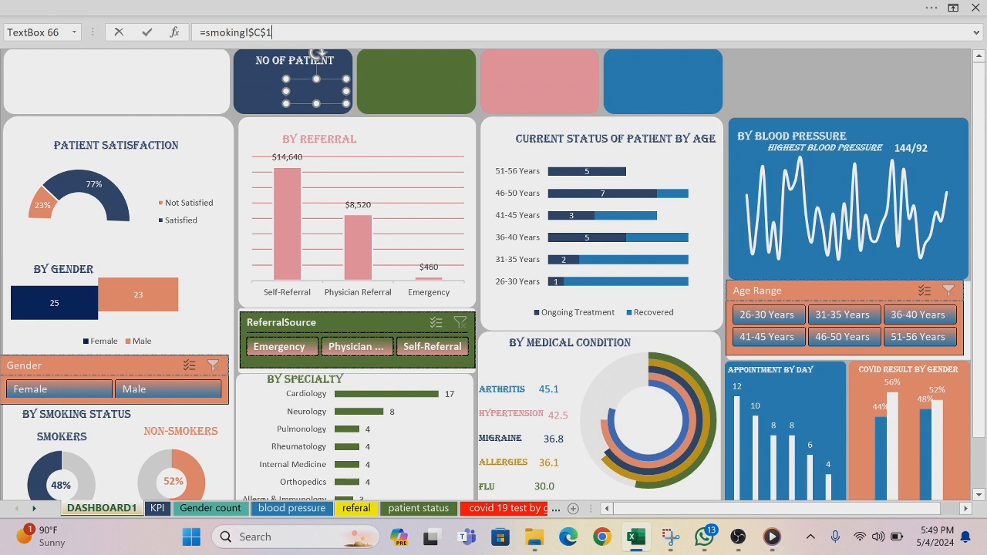
Step: Replace the copied text box's smoking reference with a link to cell D9 on the KPI sheet
key("BackSpace")
key("BackSpace")
key("BackSpace")
key("BackSpace")
key("BackSpace")
key("BackSpace")
key("BackSpace")
key("BackSpace")
key("BackSpace")
key("BackSpace")
key("BackSpace")
key("BackSpace")
key("BackSpace")
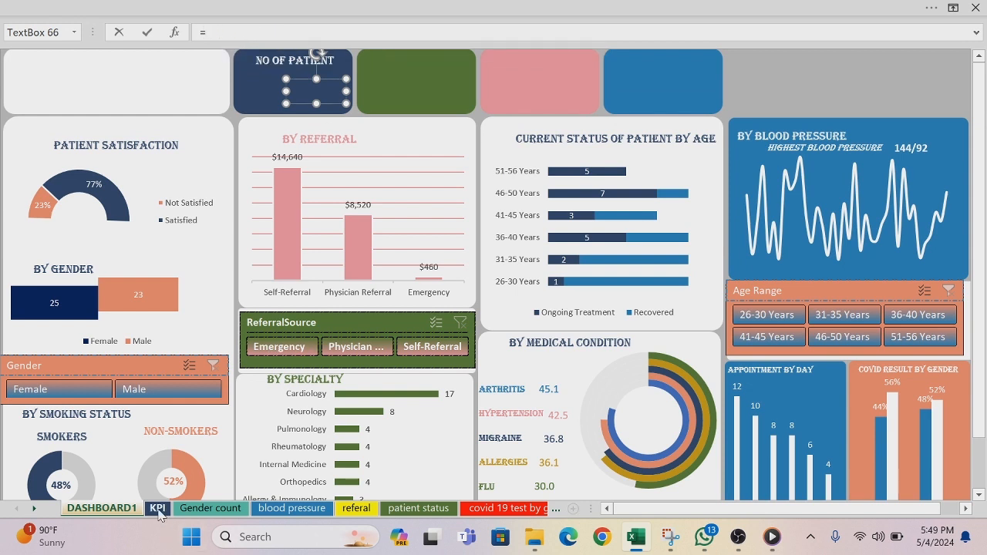
left_click(157, 508)
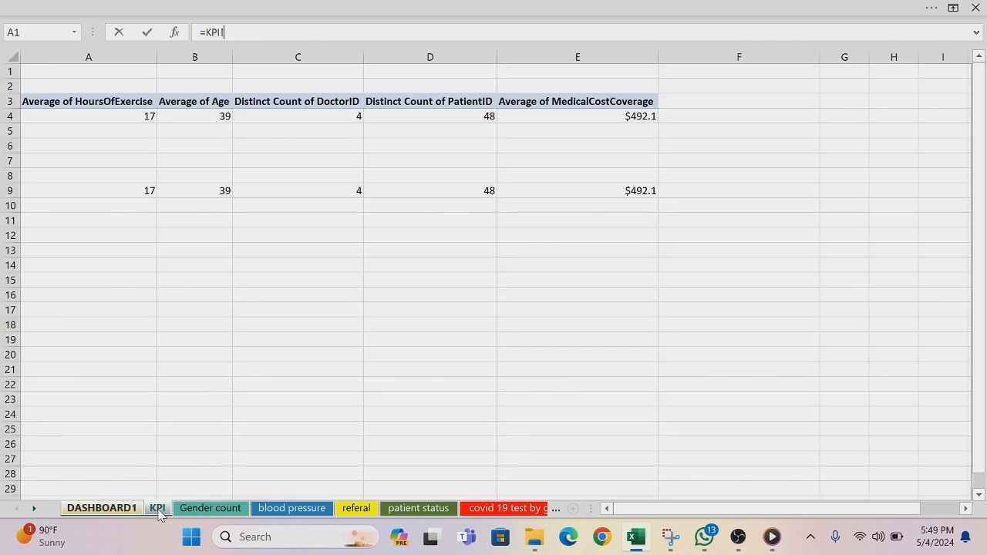
left_click(486, 189)
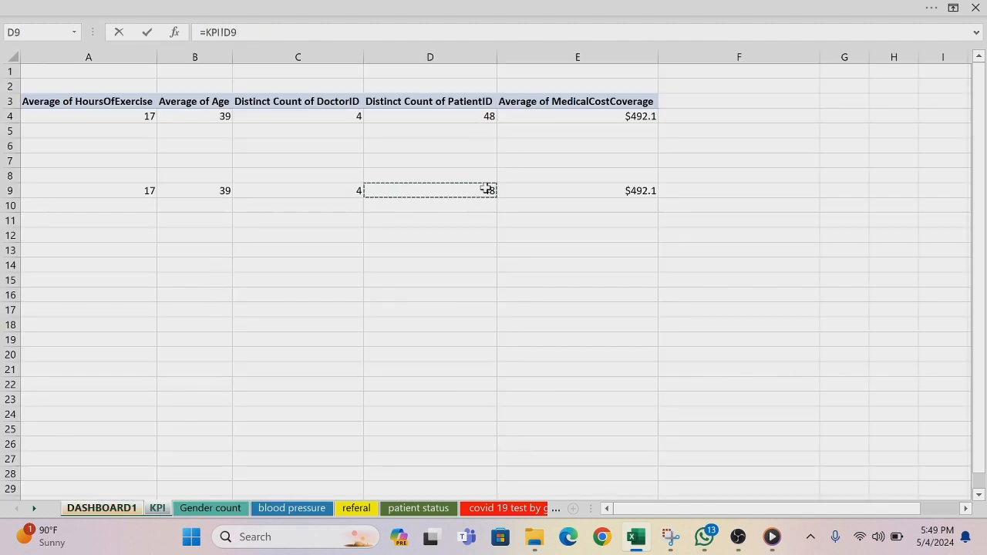
key("Return")
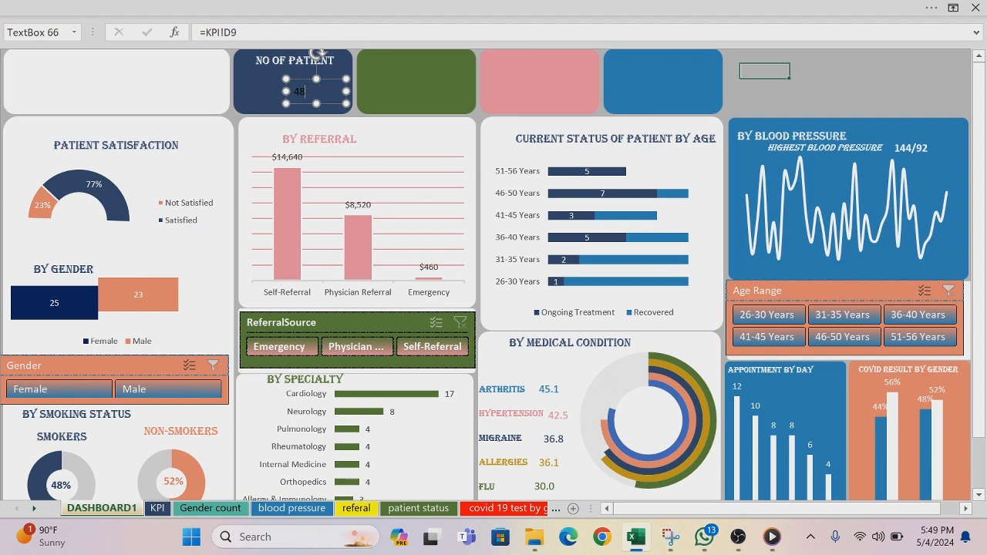
Step: Format the patient count on the navy card in white at size 20 and shift its text box slightly up and right
left_click(162, 10)
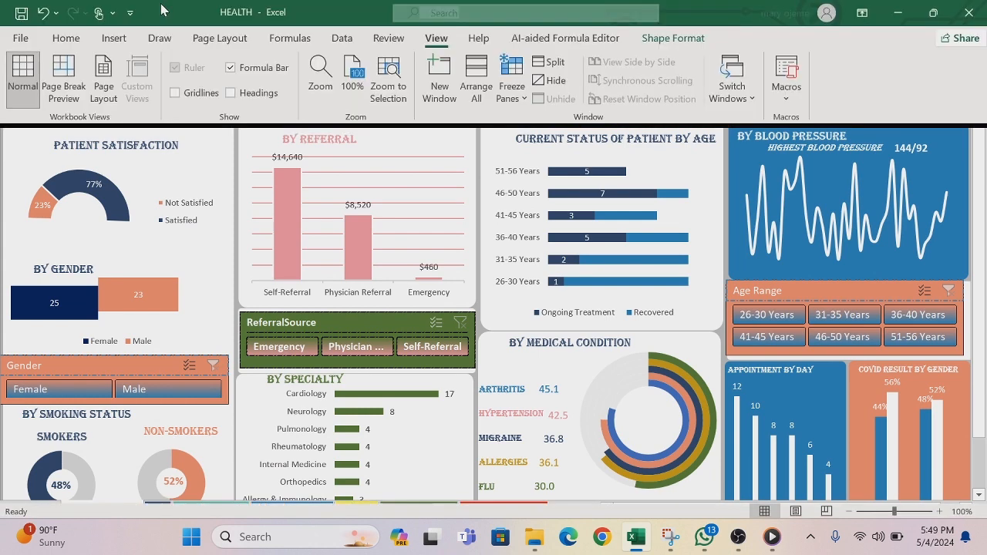
left_click(66, 38)
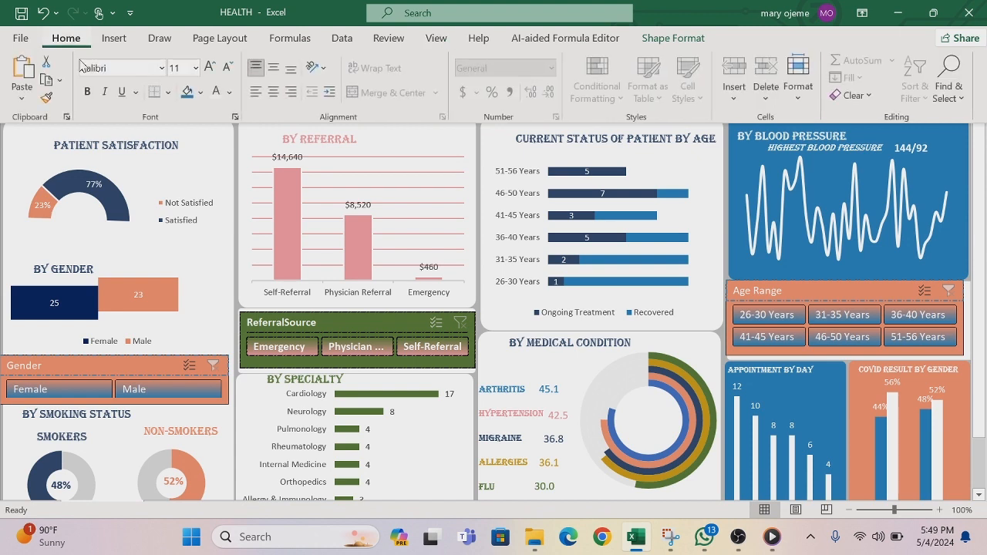
left_click(229, 93)
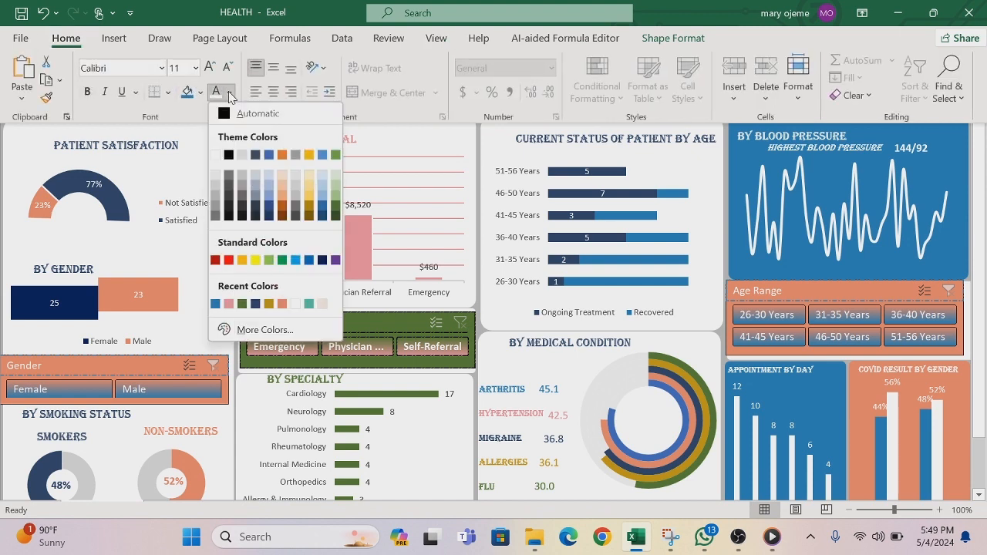
left_click(217, 155)
left_click(195, 68)
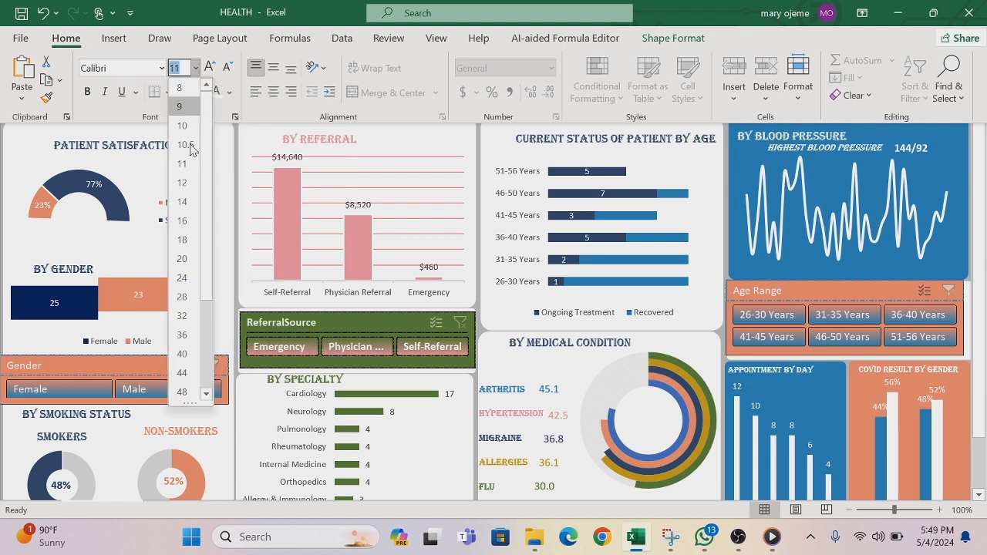
left_click(182, 259)
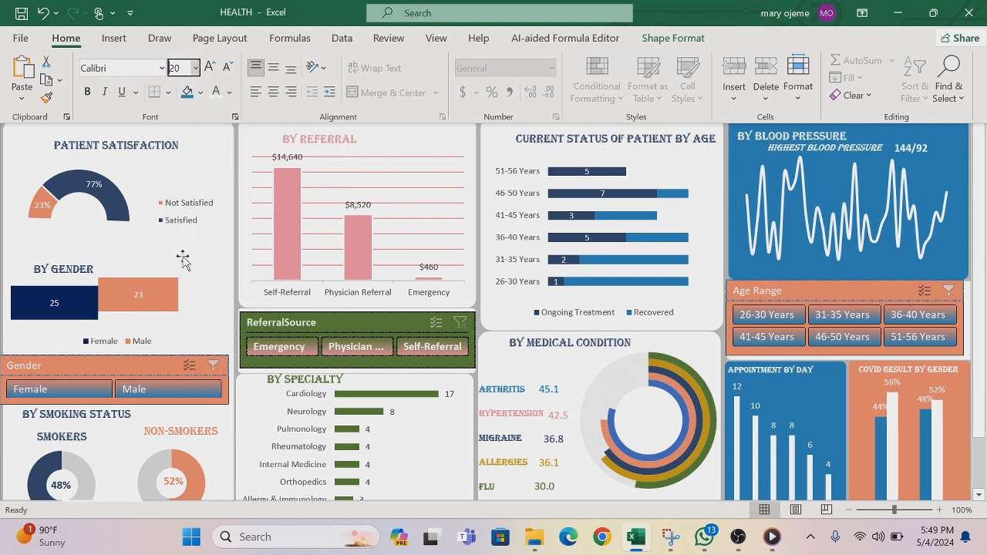
left_click(184, 167)
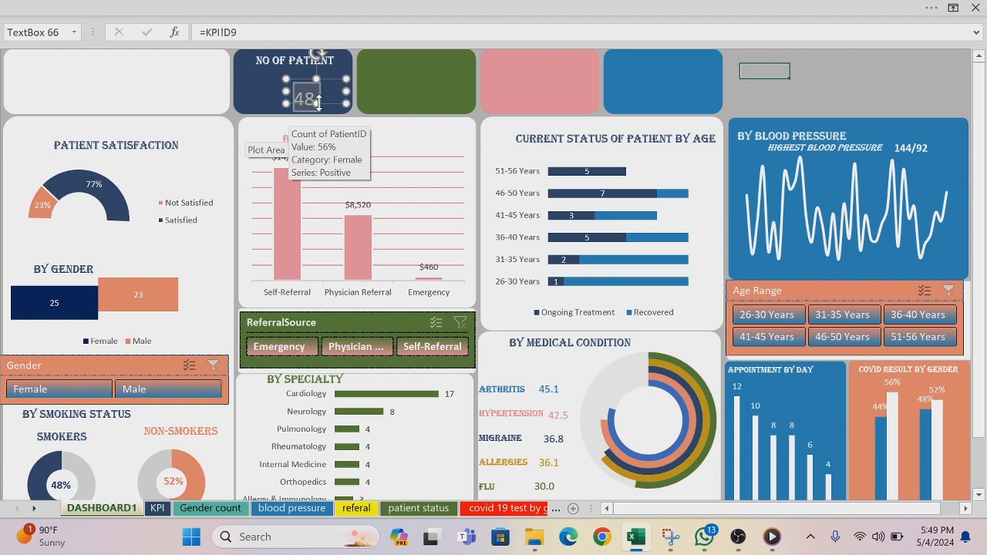
left_click_drag(318, 103, 340, 101)
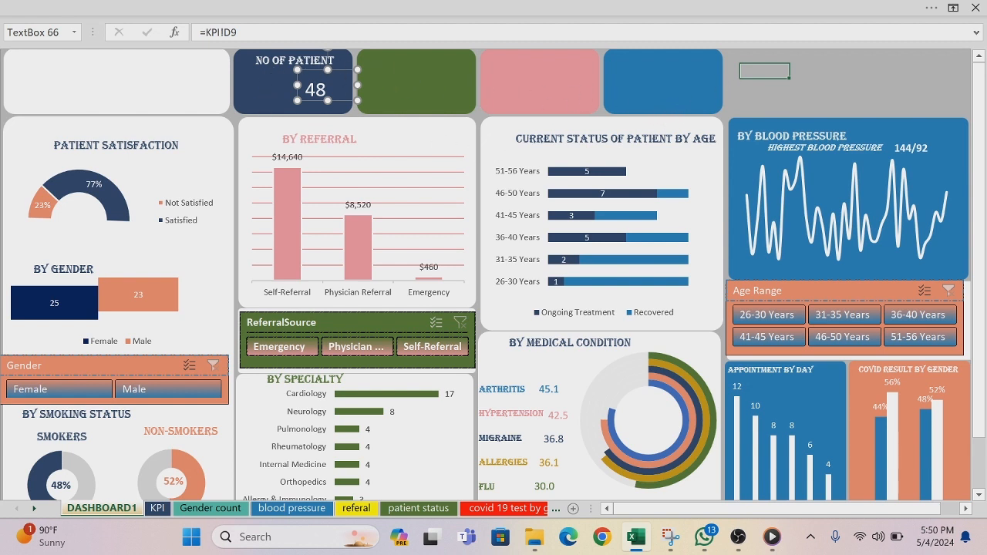
Step: Copy the NO OF PATIENT title and its value text box onto the green, pink and blue cards
left_click(297, 66)
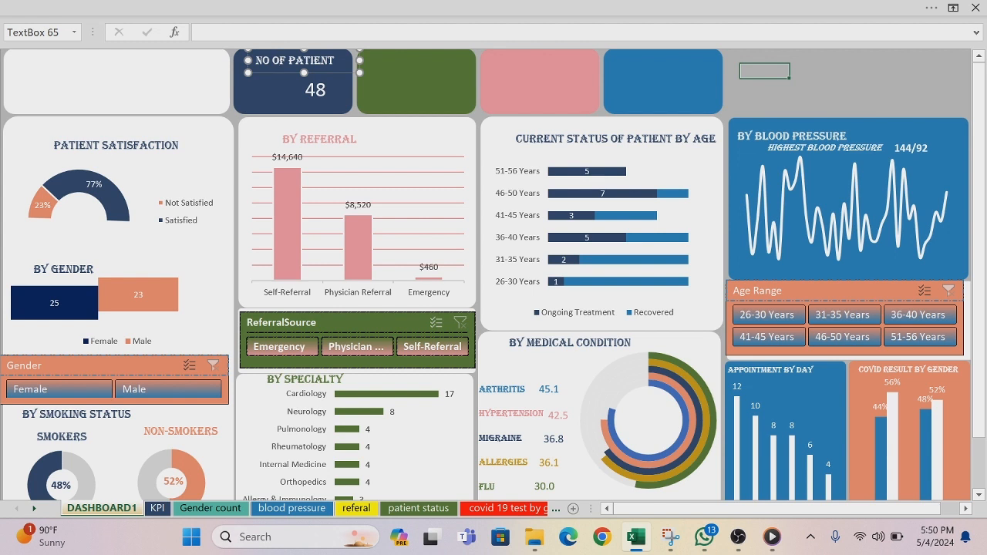
left_click_drag(324, 85, 322, 86)
left_click(295, 61, "ctrl")
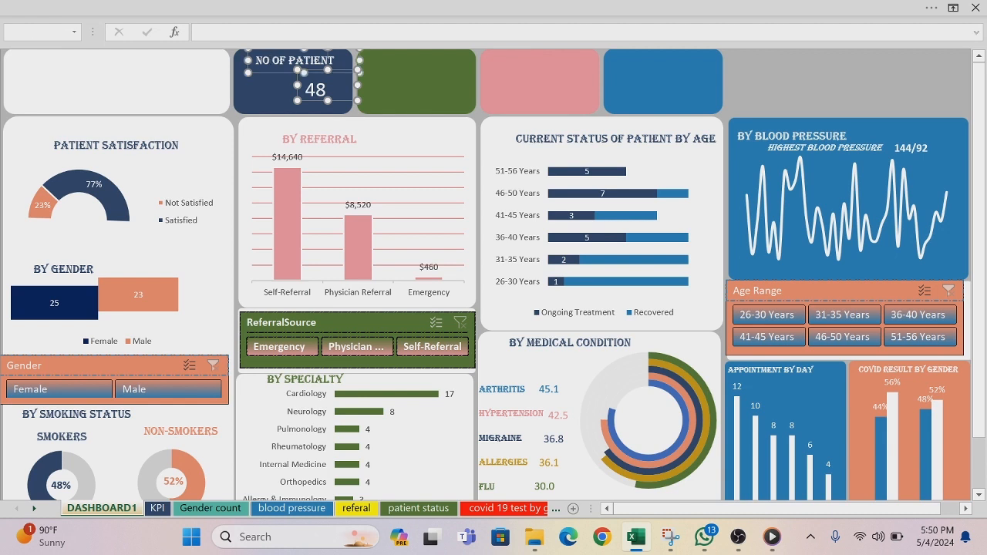
left_click(396, 75)
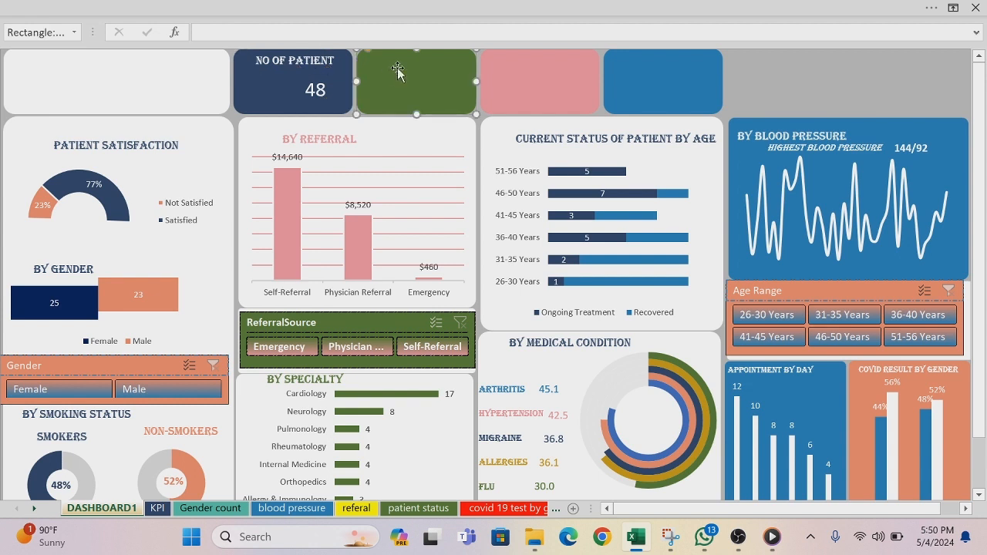
key("ctrl+v")
left_click(561, 65)
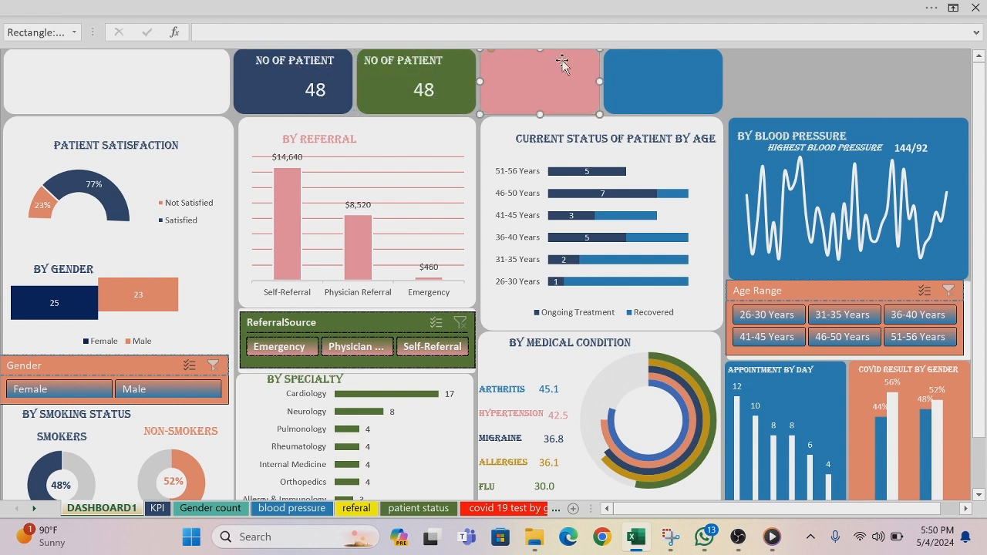
key("ctrl+v")
left_click(664, 81)
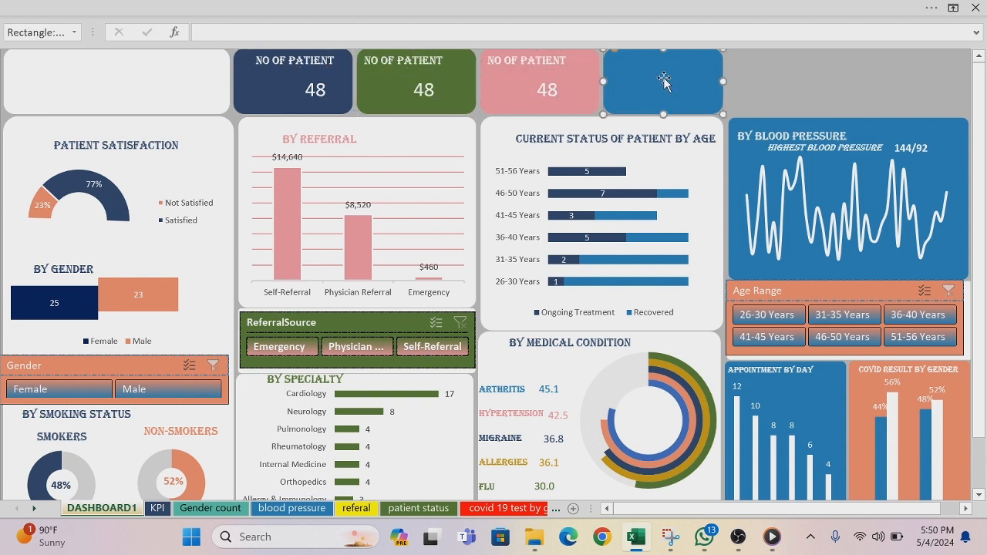
key("ctrl+v")
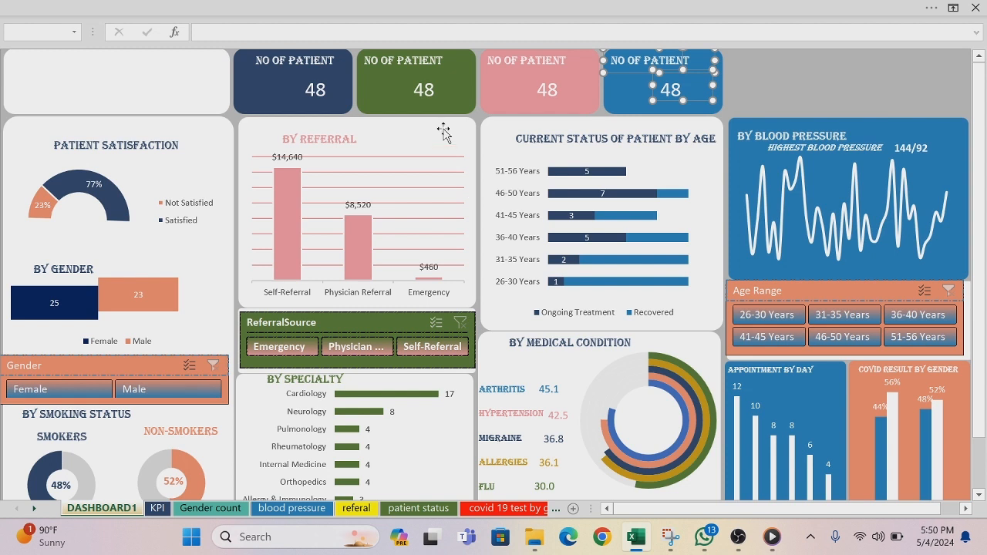
Step: Retitle the green card AVERAGE AGE and the pink card NO OF DOCTORS
left_click(403, 60)
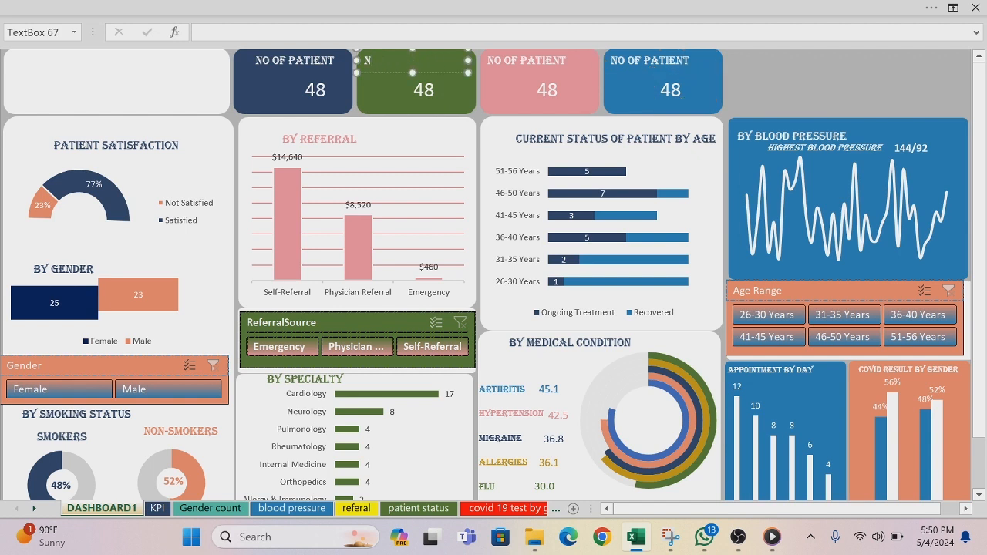
type("AVERAGE AGE")
left_click(569, 63)
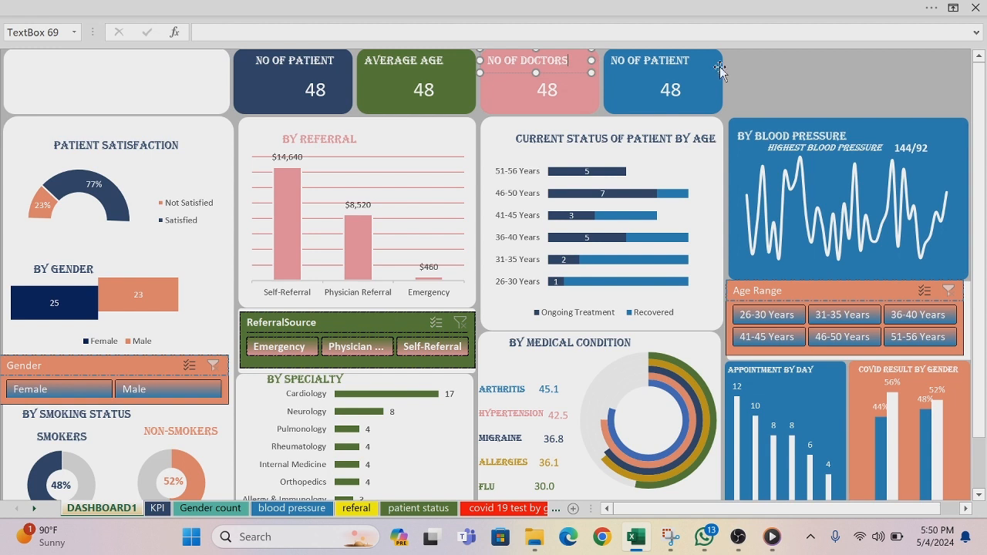
Step: Replace the blue card's copied title with AVG. MED. COST
left_click(690, 62)
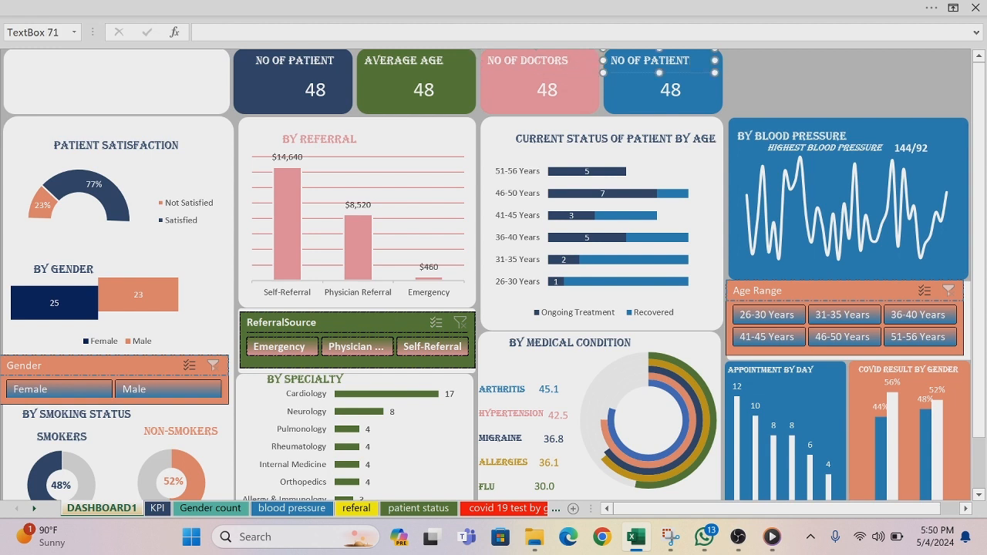
key("BackSpace")
key("BackSpace")
key("BackSpace")
key("BackSpace")
key("BackSpace")
key("BackSpace")
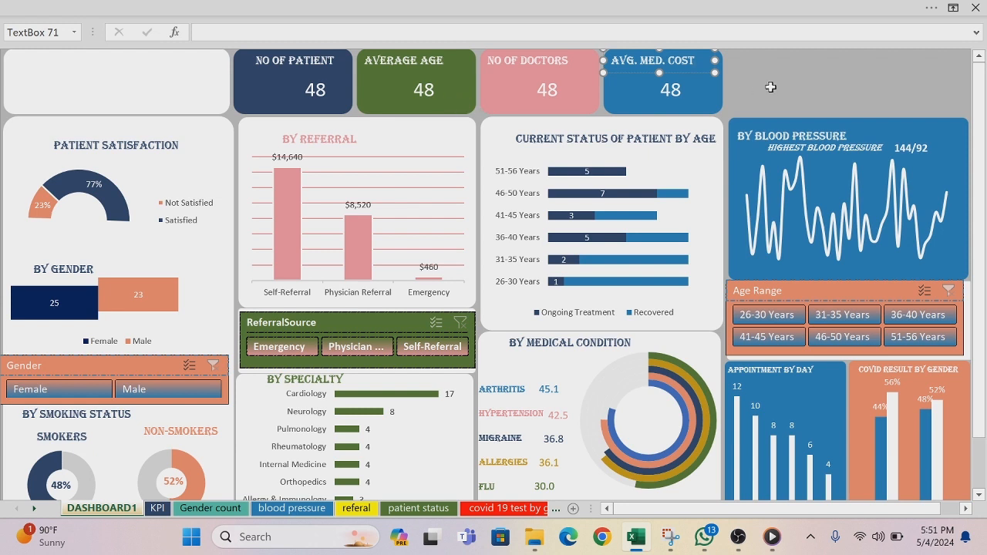
Step: Relink the value text box on the AVERAGE AGE card to cell B9 on the KPI sheet
left_click(428, 88)
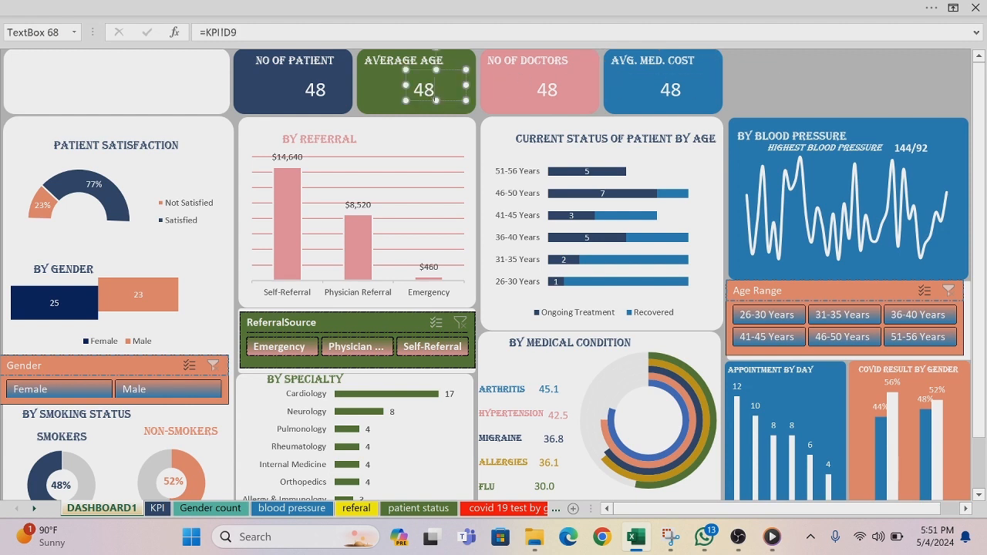
key("BackSpace")
key("BackSpace")
key("BackSpace")
key("BackSpace")
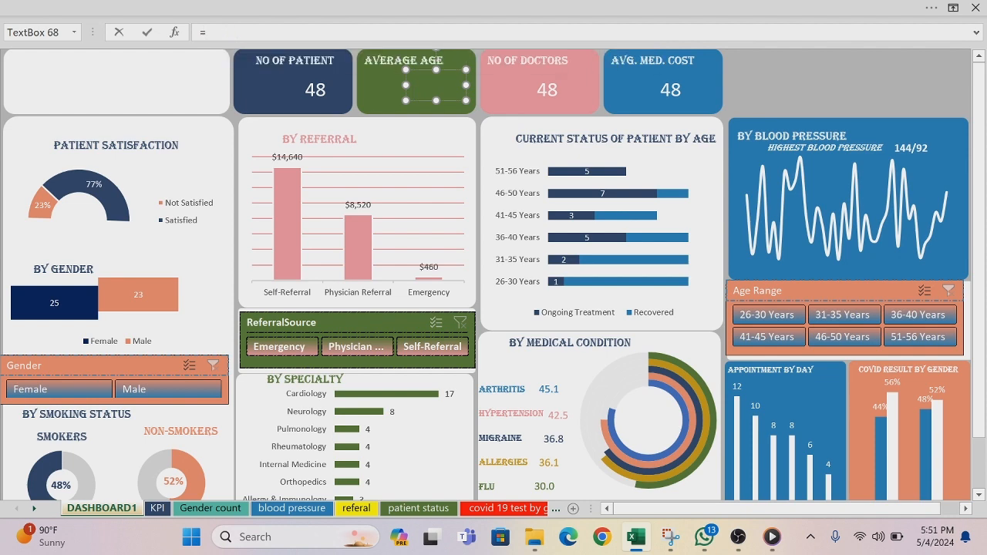
left_click(157, 508)
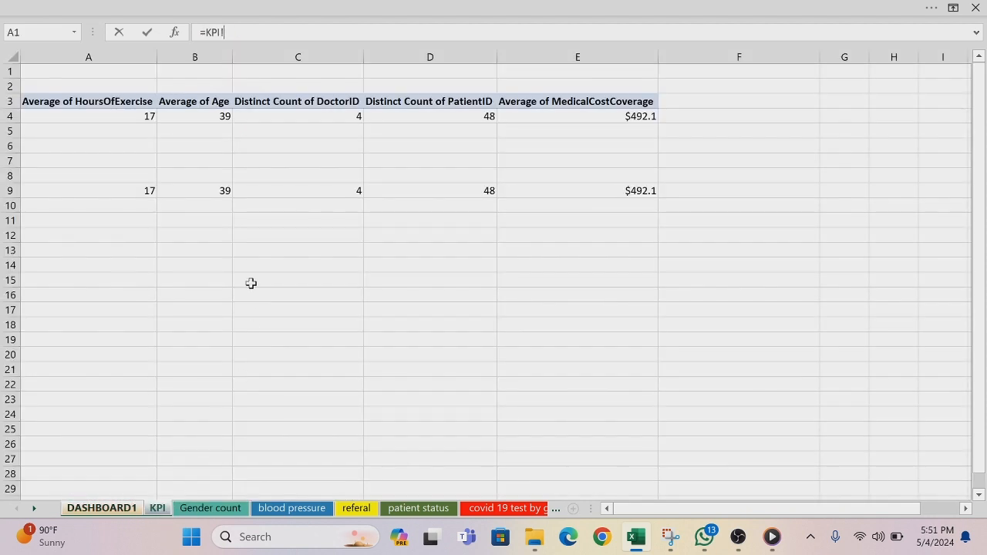
left_click(219, 189)
key("Return")
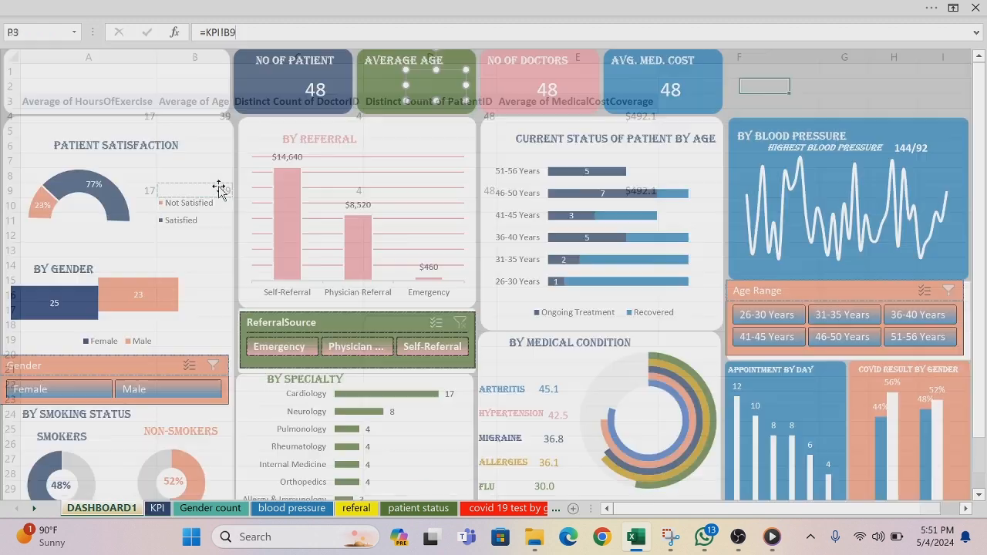
Step: Relink the value text box on the NO OF DOCTORS card to cell C9 on the KPI sheet
left_click(547, 90)
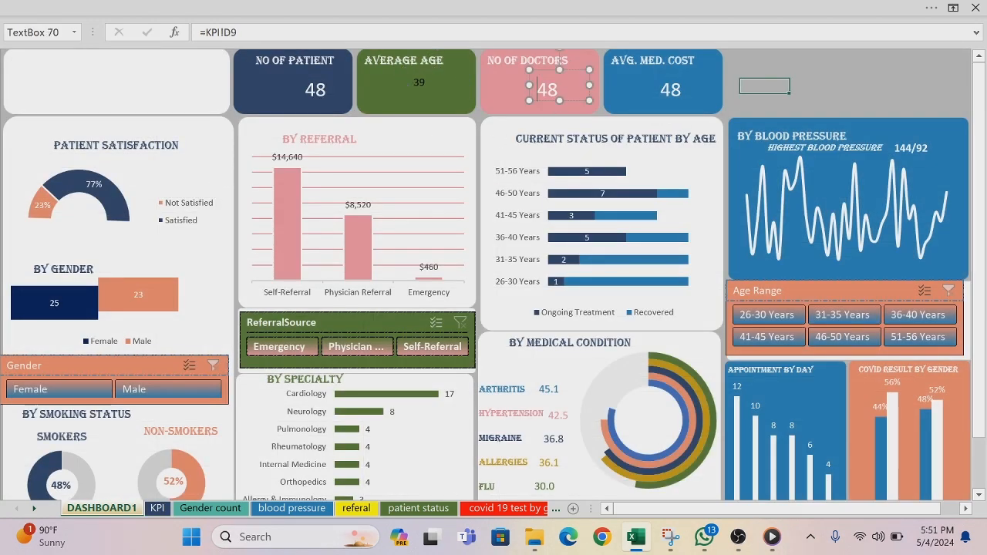
double_click(554, 97)
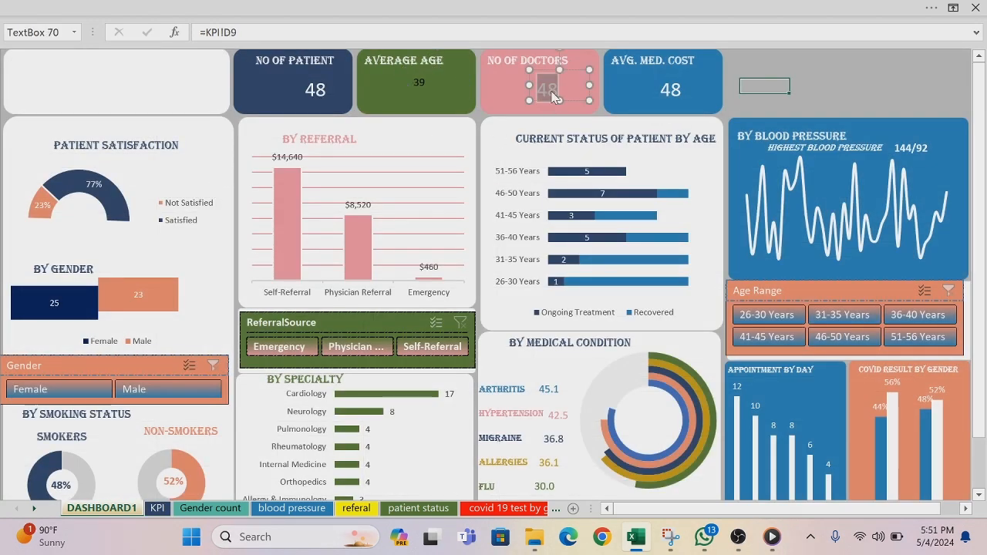
key("BackSpace")
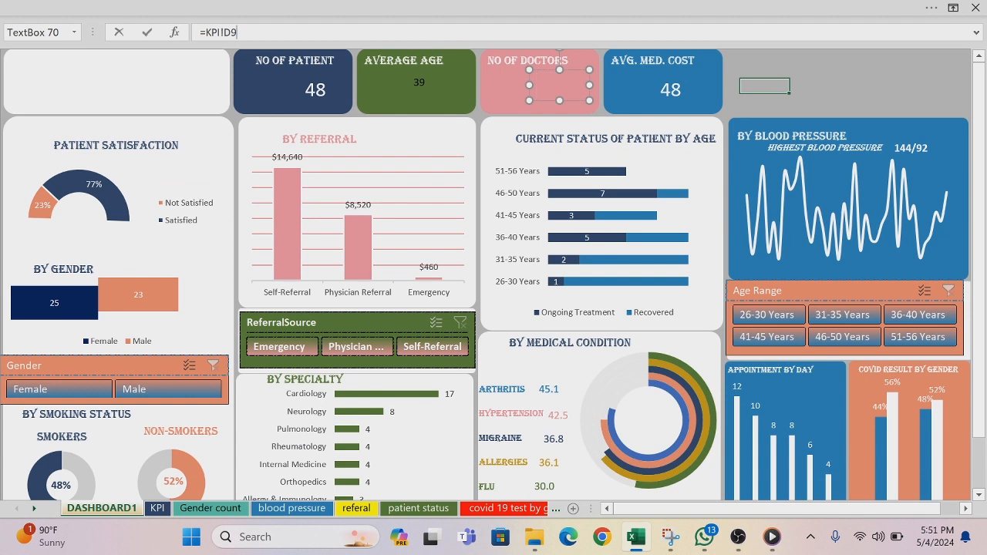
key("BackSpace")
key("BackSpace")
left_click(158, 508)
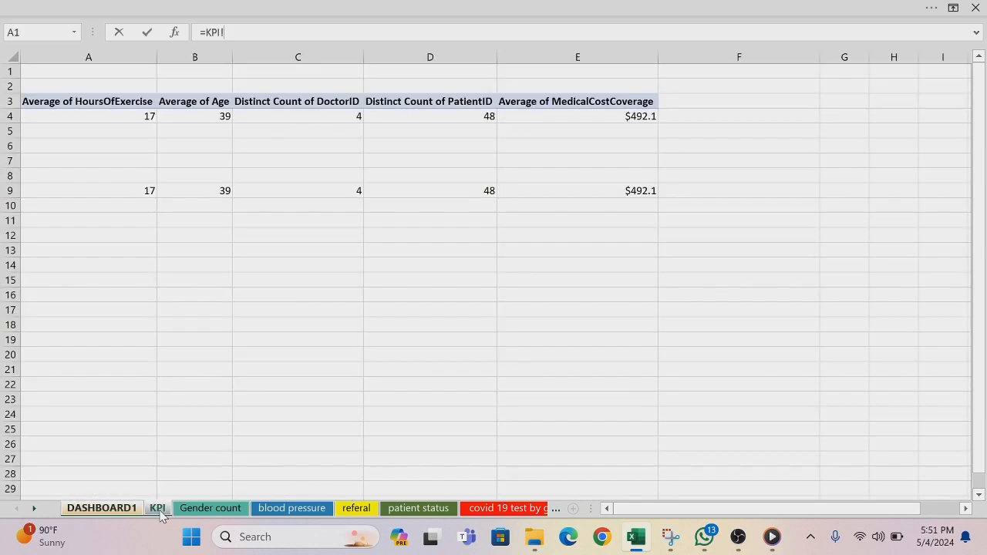
left_click(347, 190)
key("Return")
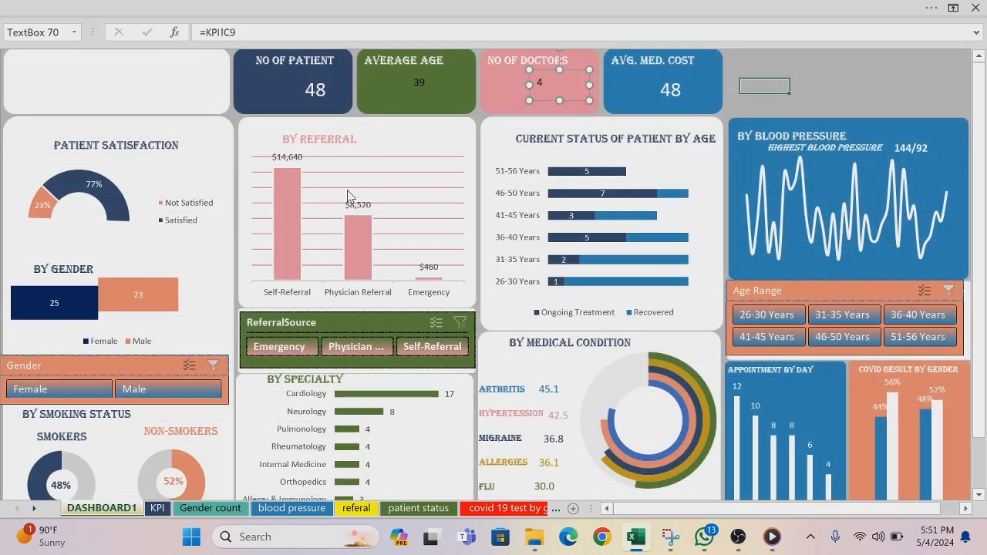
Step: Relink the value text box on the AVG. MED. COST card to cell E9 on the KPI sheet
left_click(677, 90)
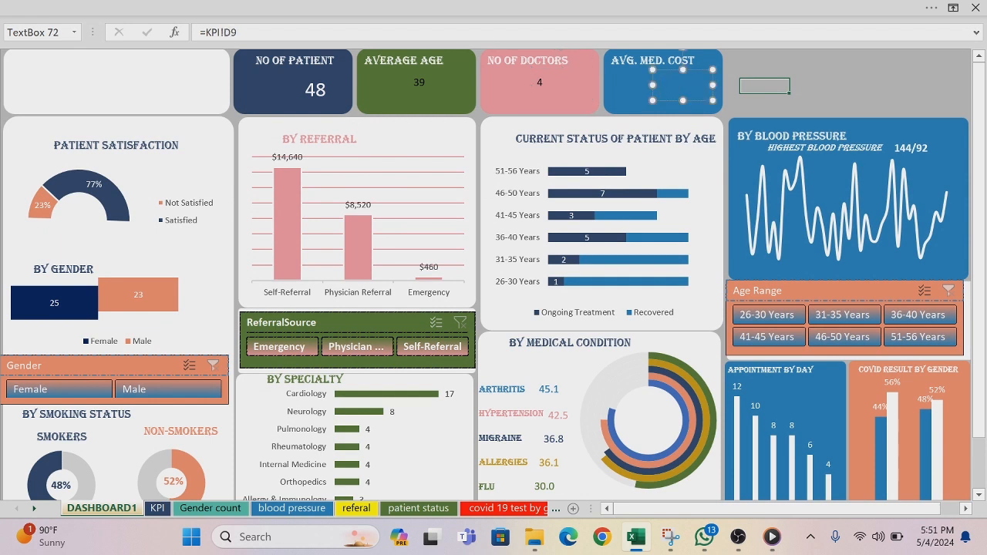
key("BackSpace")
key("BackSpace")
key("BackSpace")
key("BackSpace")
key("BackSpace")
left_click(157, 508)
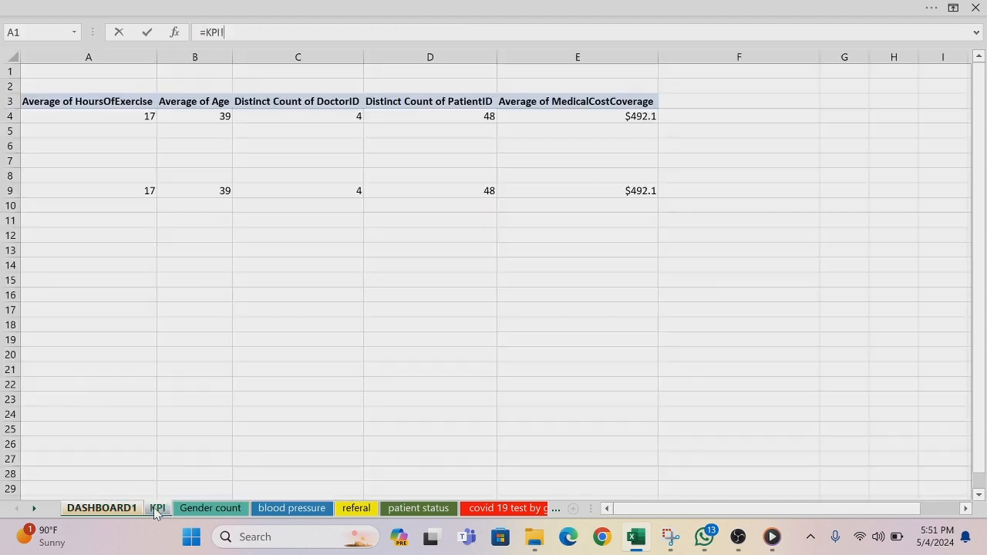
left_click(637, 193)
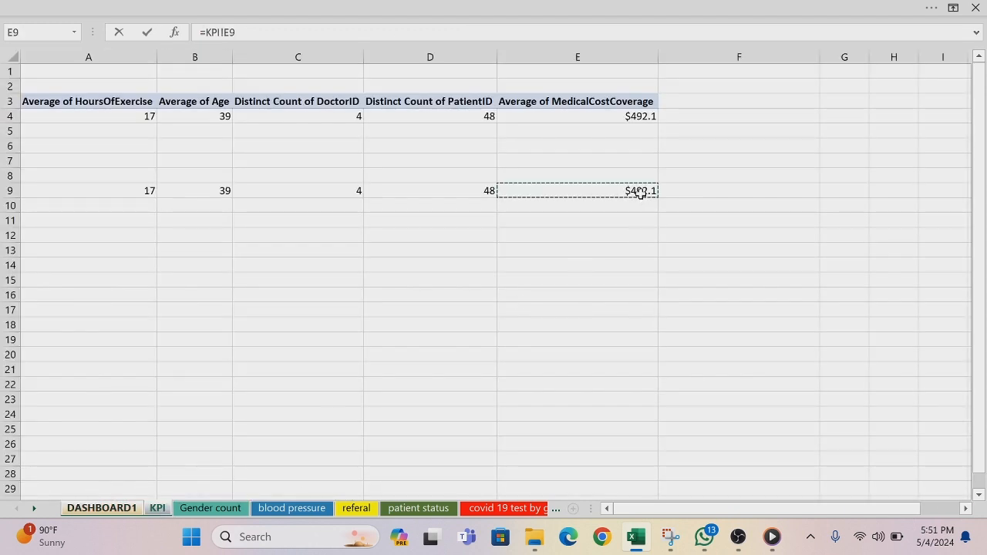
key("Return")
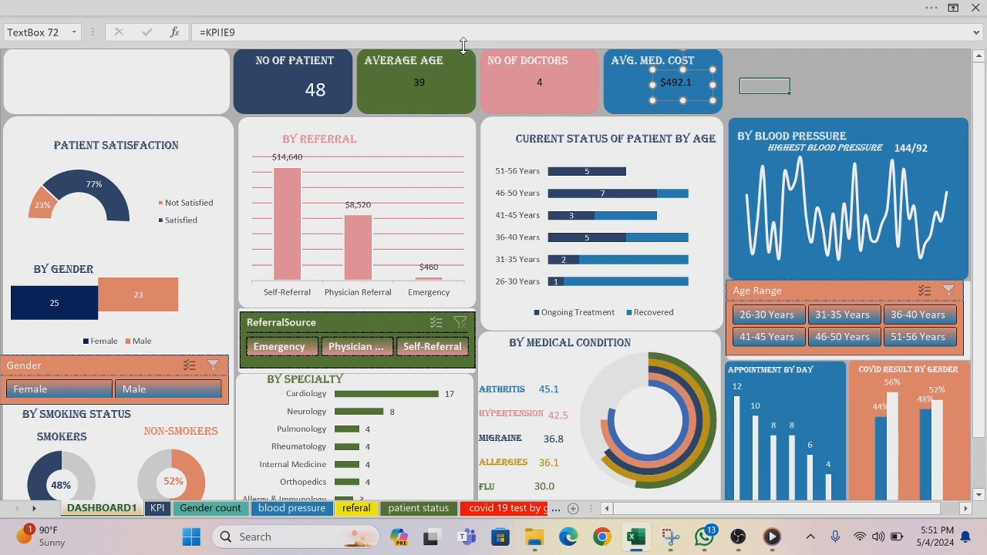
Step: Hide the formula bar and return to the dashboard view with the ribbon hidden
left_click(479, 14)
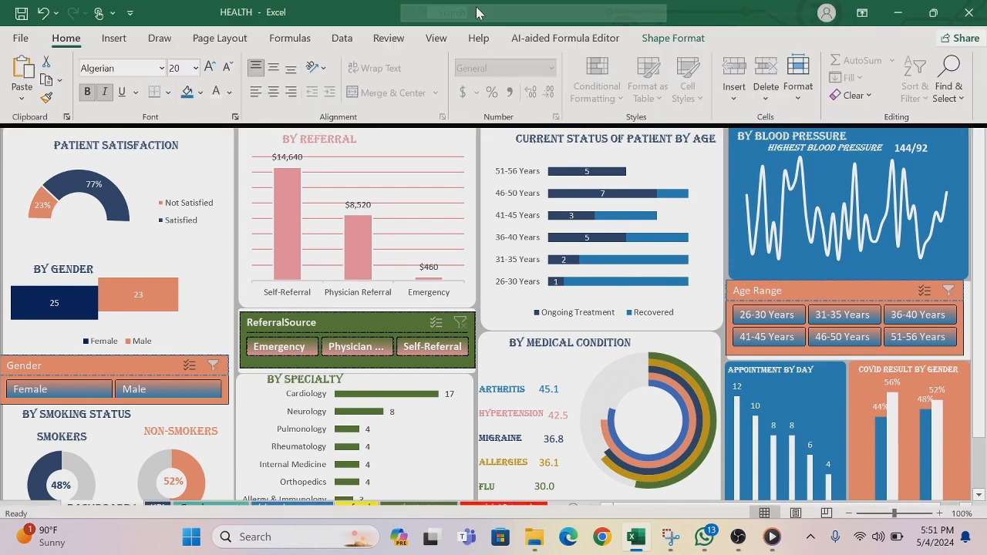
left_click(436, 38)
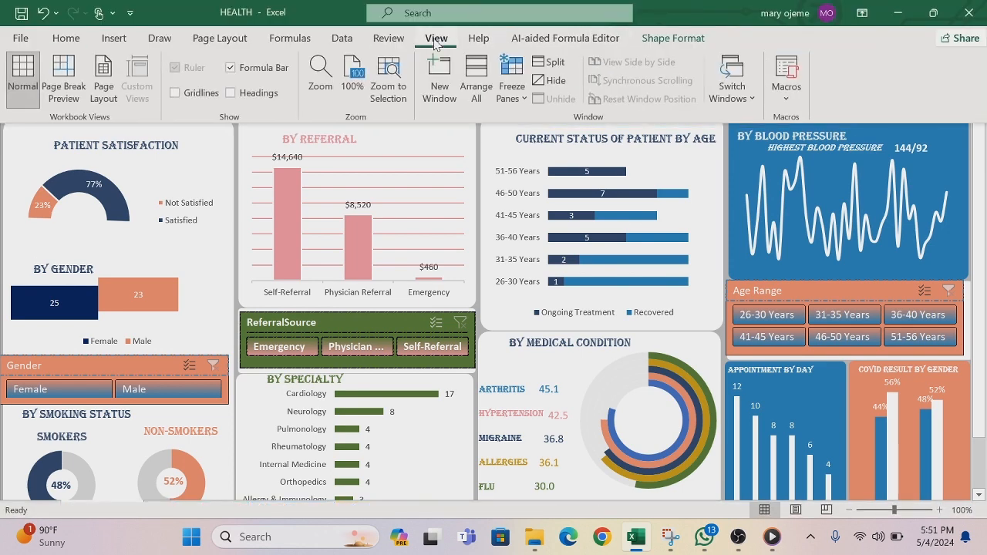
left_click(230, 68)
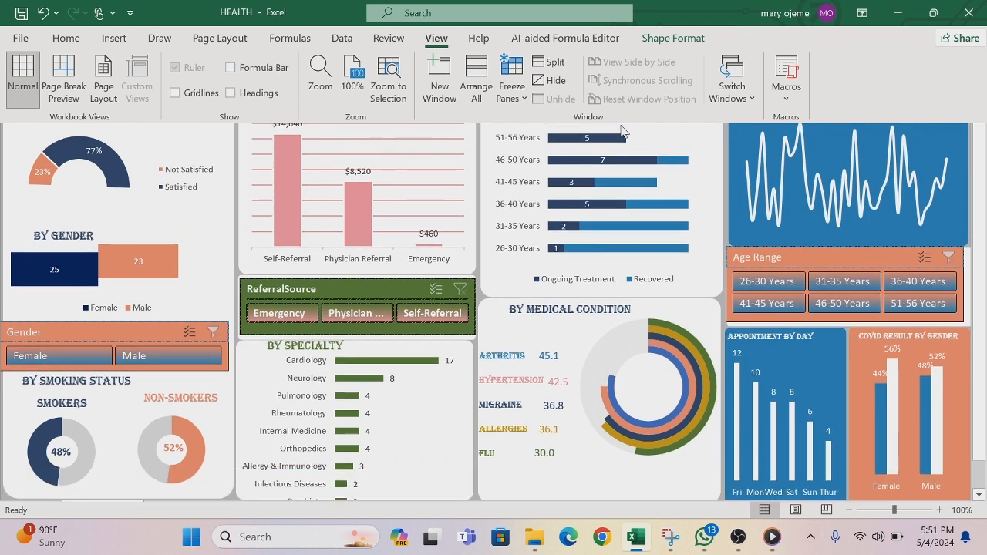
left_click(694, 193)
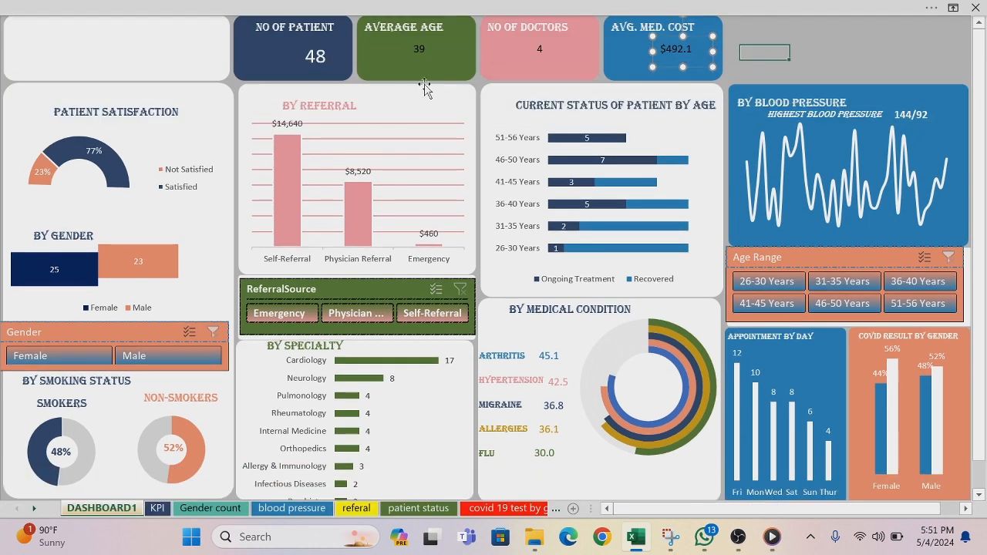
Step: Copy the NO OF PATIENT value's formatting onto the AVERAGE AGE, NO OF DOCTORS and AVG. MED. COST values with Format Painter
left_click(313, 60)
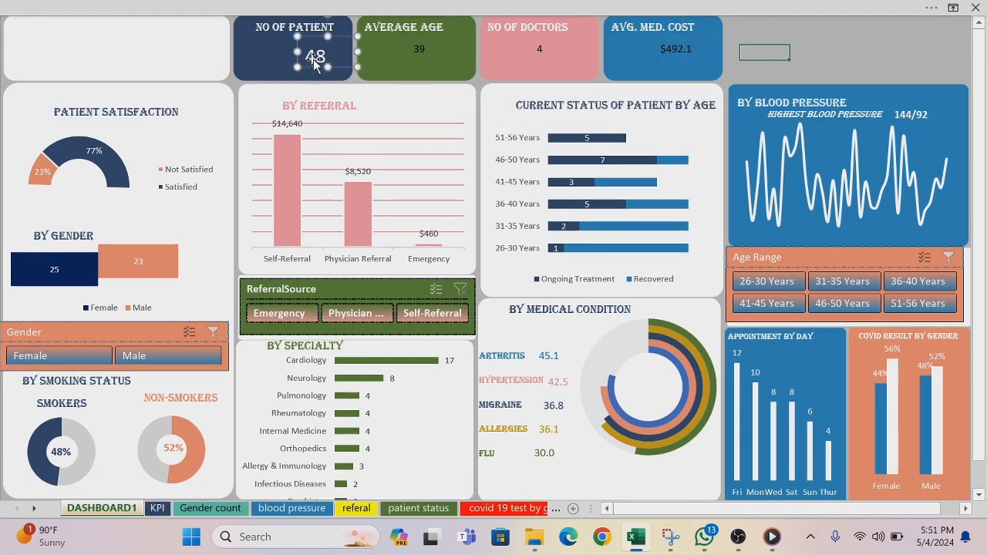
left_click(120, 9)
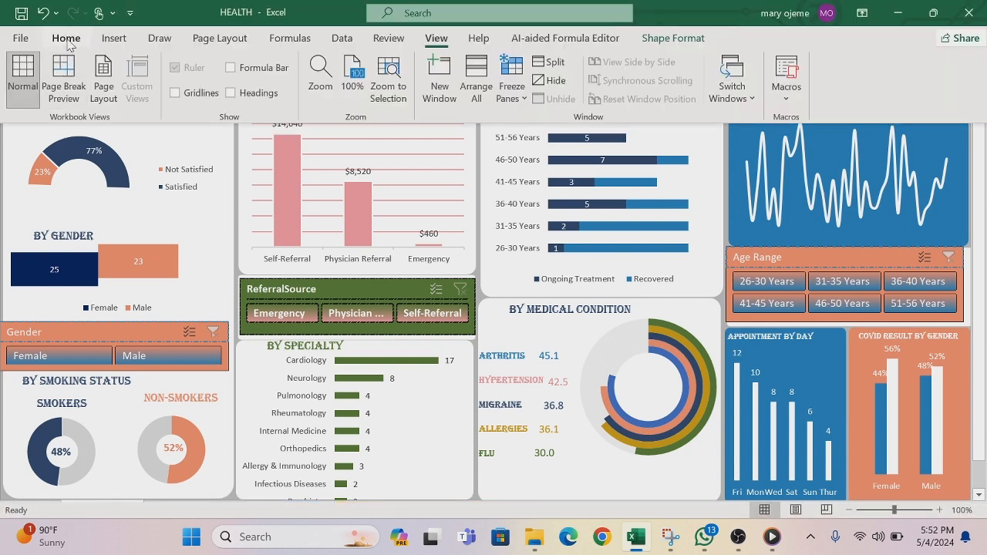
left_click(68, 43)
left_click(46, 99)
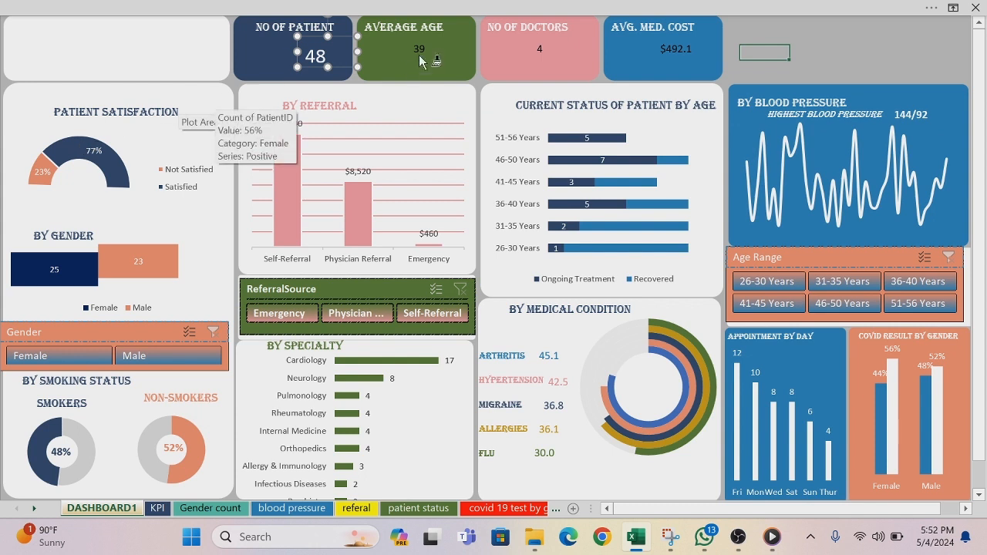
left_click(417, 51)
left_click(542, 53)
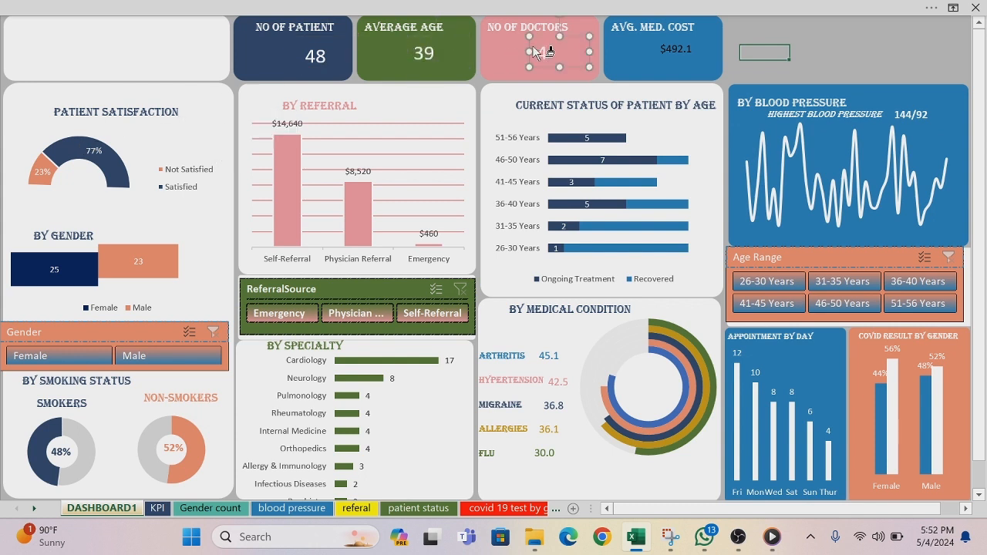
left_click(668, 49)
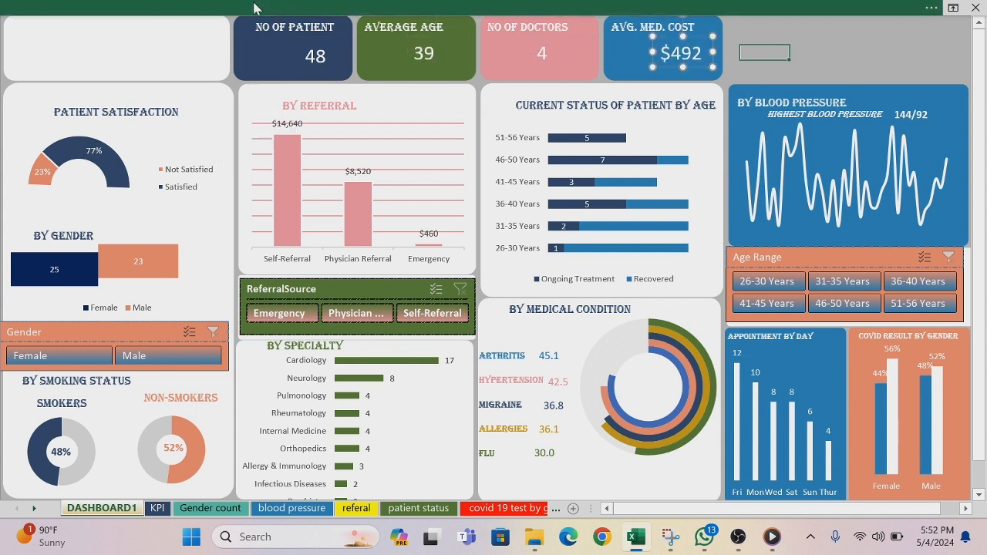
left_click(190, 7)
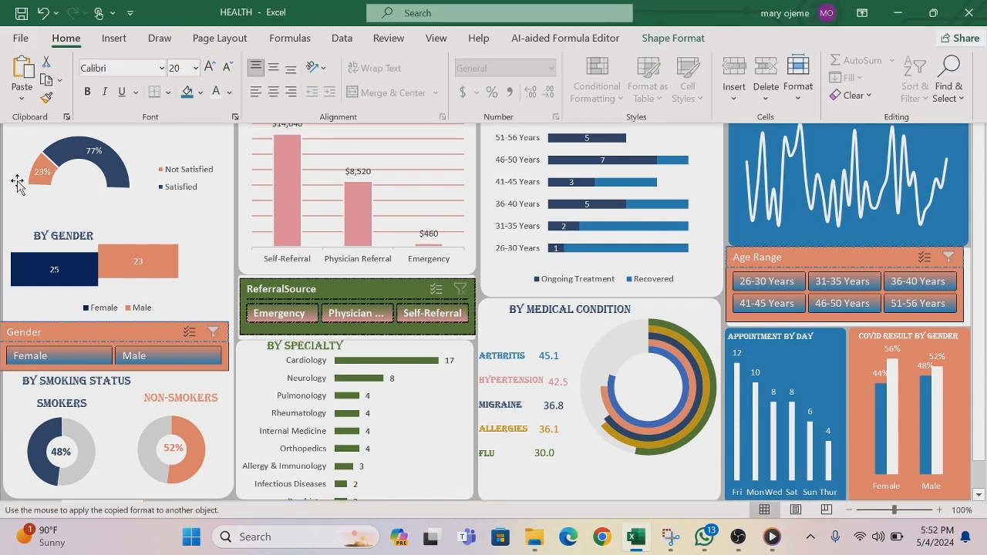
left_click(461, 409)
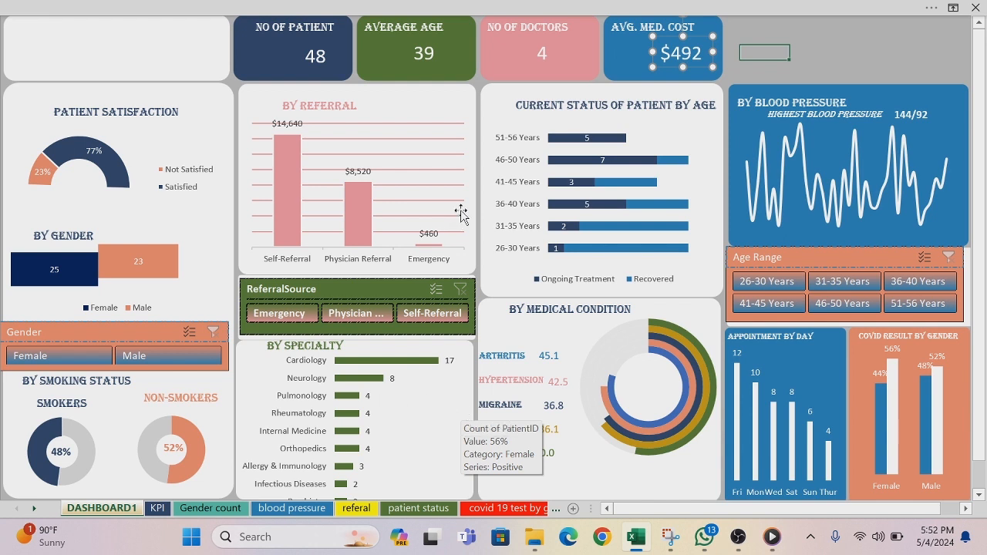
Step: Shift the value text boxes on all four KPI cards toward the right edge of their cards
left_click(542, 56)
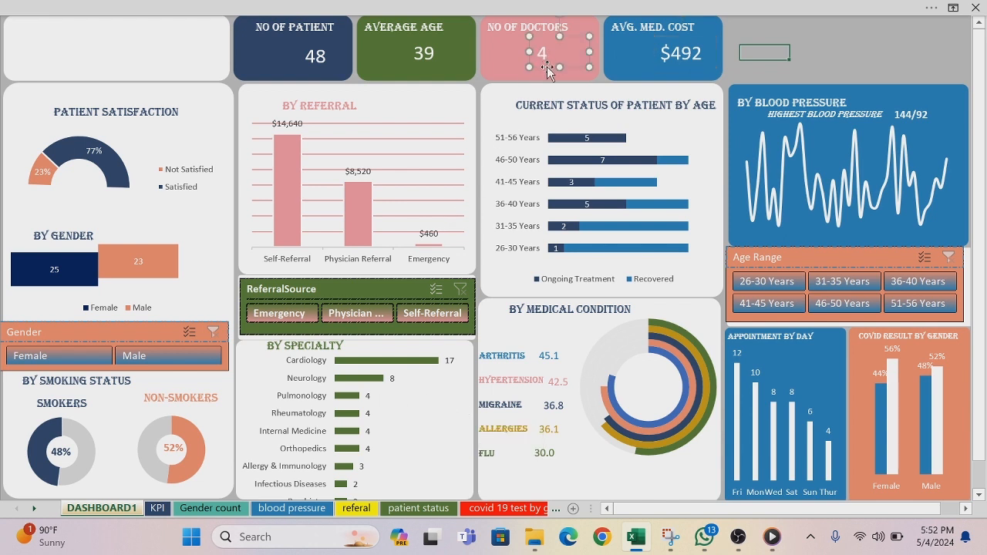
left_click(555, 67)
left_click_drag(555, 68, 567, 73)
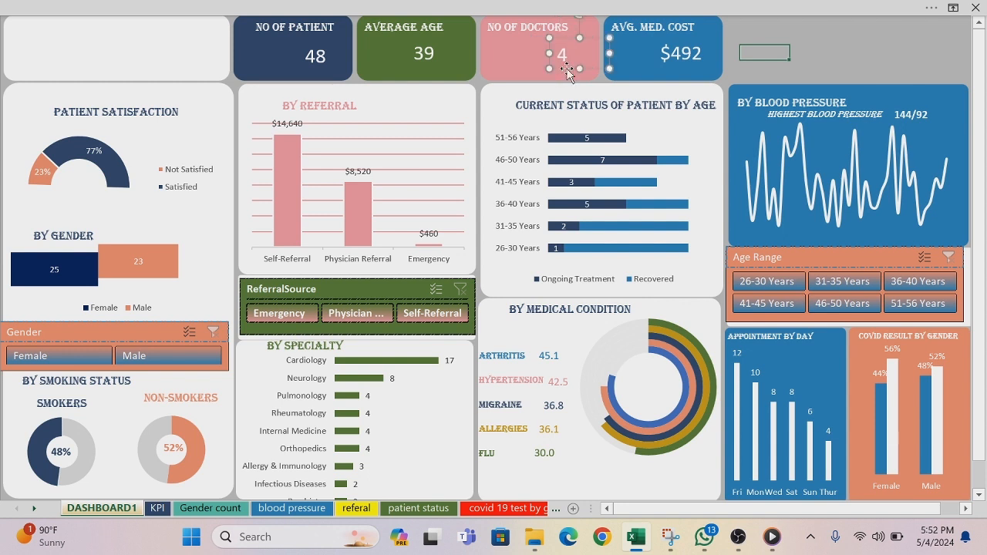
left_click(421, 64)
left_click_drag(421, 67, 439, 67)
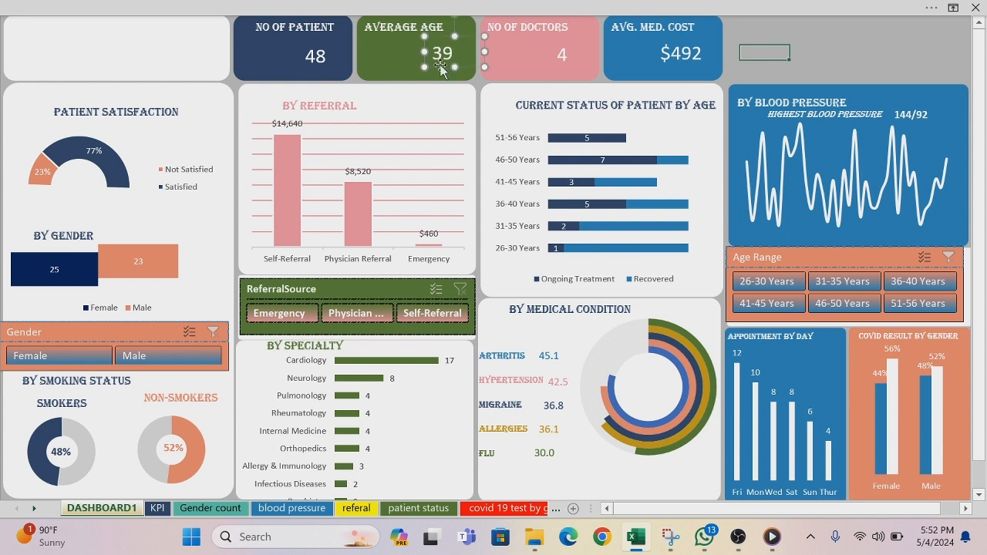
left_click(311, 67)
left_click_drag(310, 66, 322, 66)
left_click(676, 58)
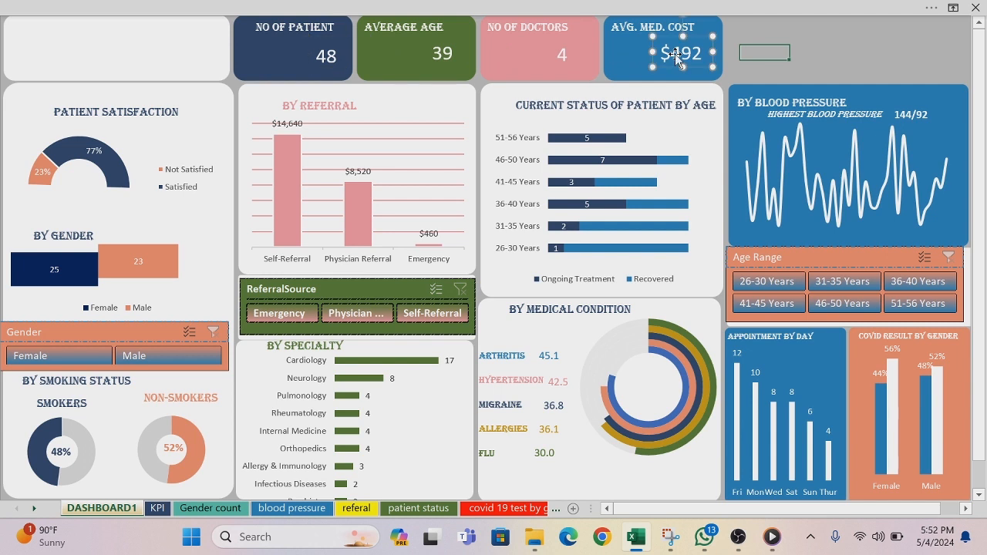
left_click_drag(670, 63, 682, 66)
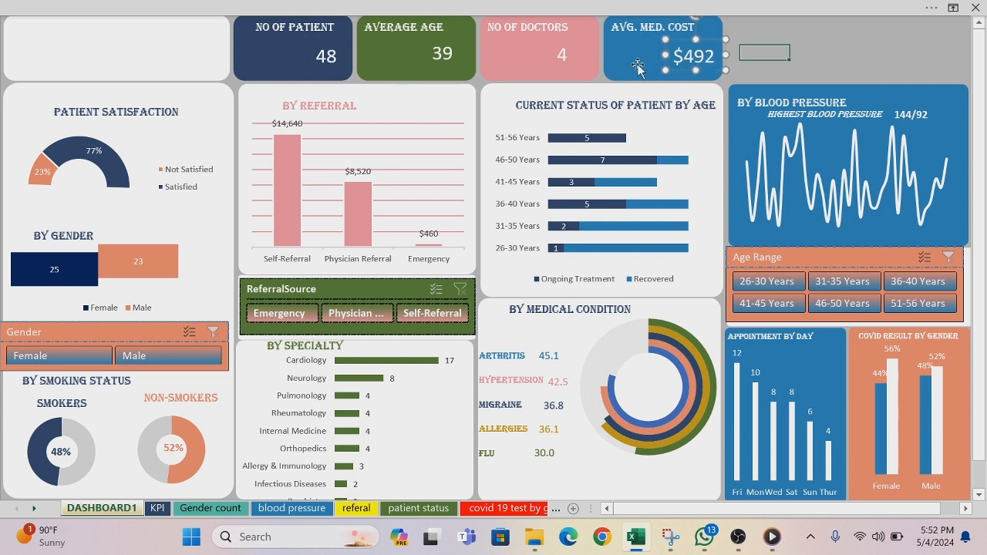
Step: Duplicate the CURRENT STATUS OF PATIENT BY AGE heading onto the blank header card and change its text to HEALTH SECTOR ANALYSIS
left_click(177, 38)
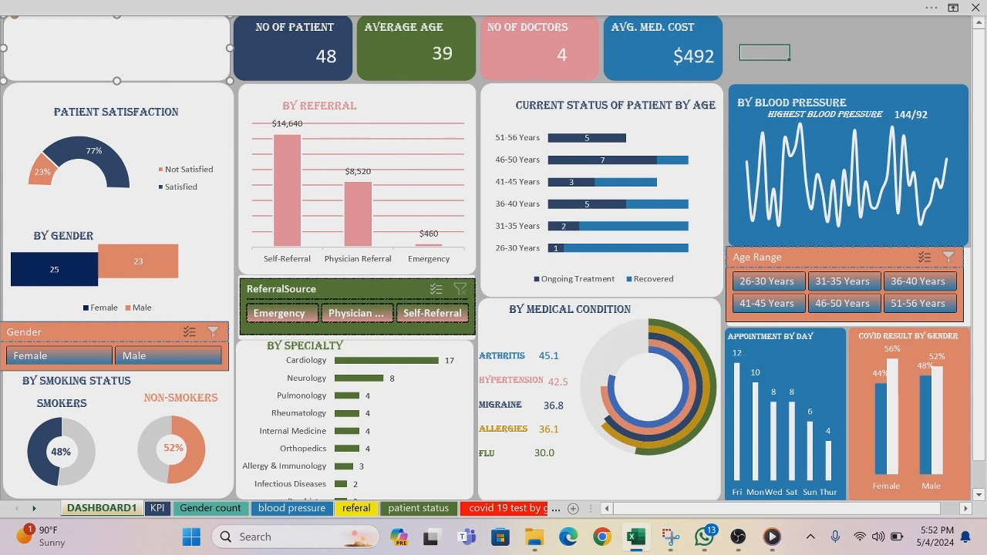
left_click(618, 105)
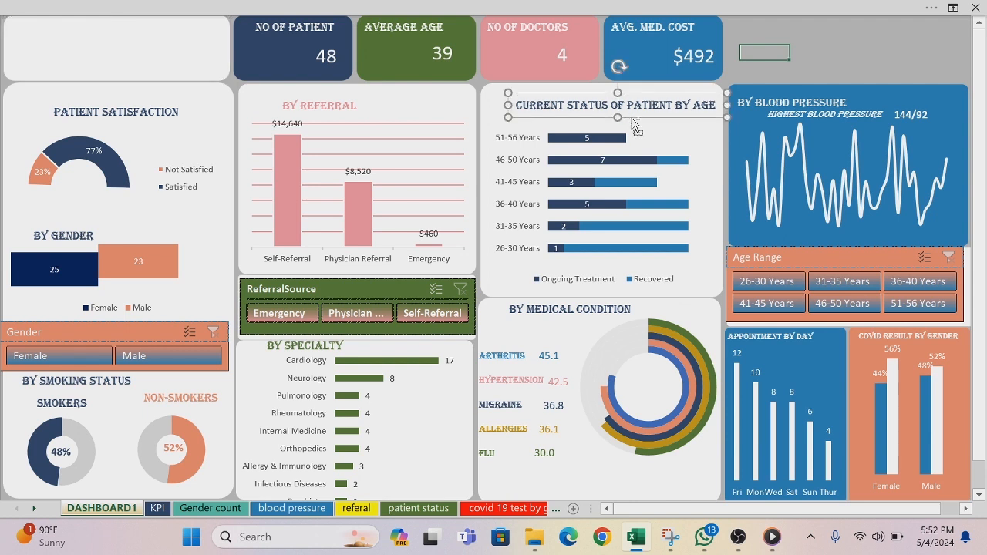
key("ctrl+d")
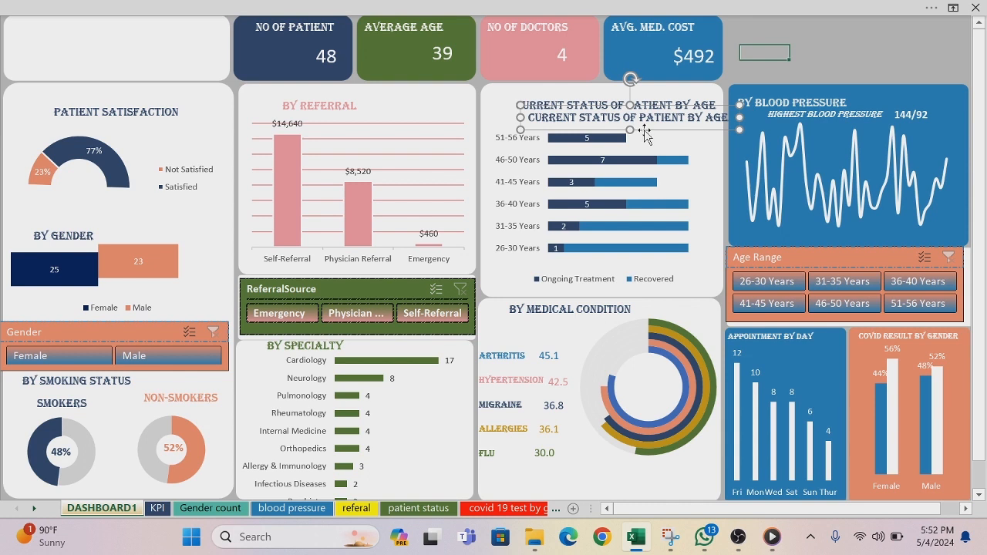
left_click_drag(645, 131, 132, 63)
left_click(216, 46)
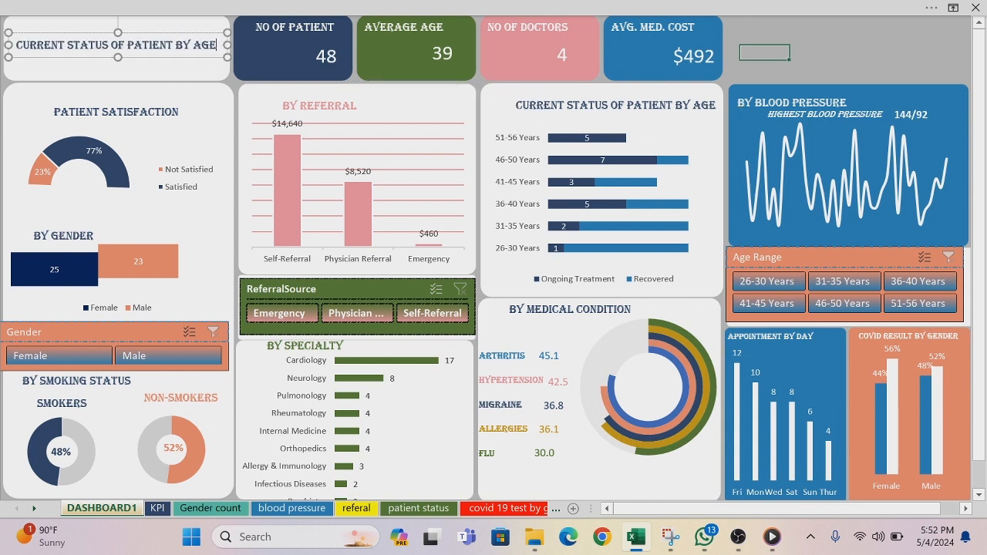
key("BackSpace")
key("BackSpace")
key("BackSpace")
key("BackSpace")
key("BackSpace")
key("BackSpace")
key("BackSpace")
key("BackSpace")
key("BackSpace")
key("BackSpace")
key("BackSpace")
key("BackSpace")
key("BackSpace")
key("BackSpace")
key("BackSpace")
key("BackSpace")
key("BackSpace")
key("BackSpace")
key("BackSpace")
key("BackSpace")
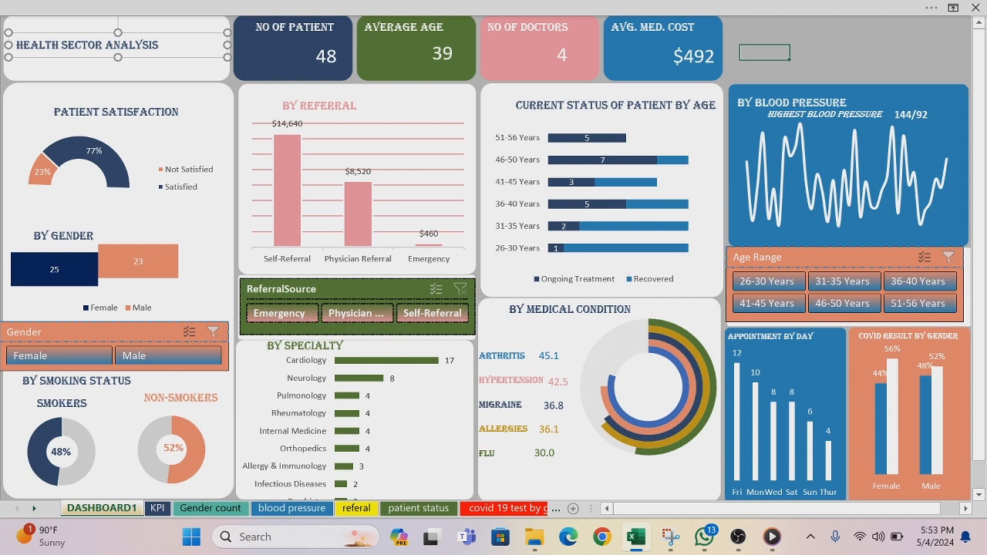
Step: Set the HEALTH SECTOR ANALYSIS title's font size to 20 and widen its text box to fit one line
left_click_drag(161, 44, 15, 44)
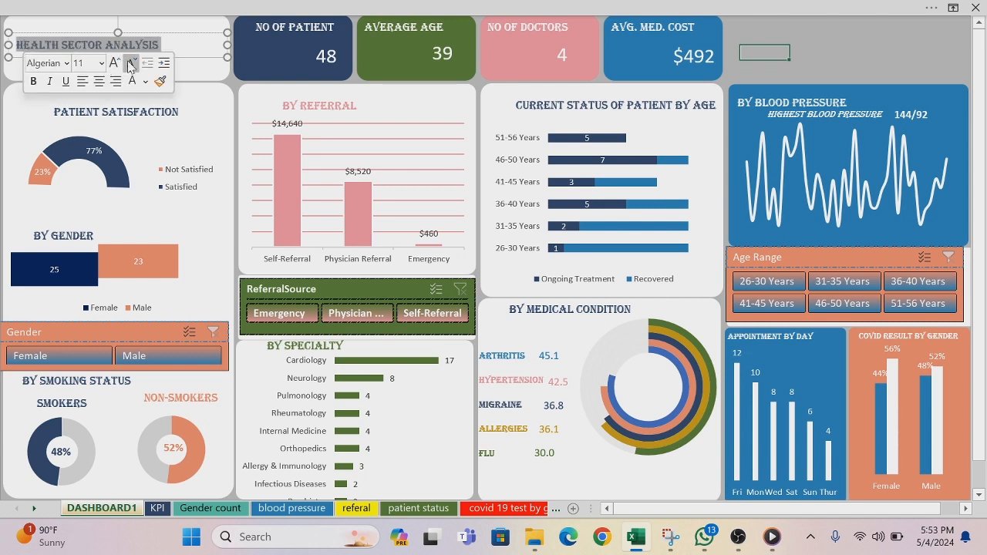
left_click(101, 63)
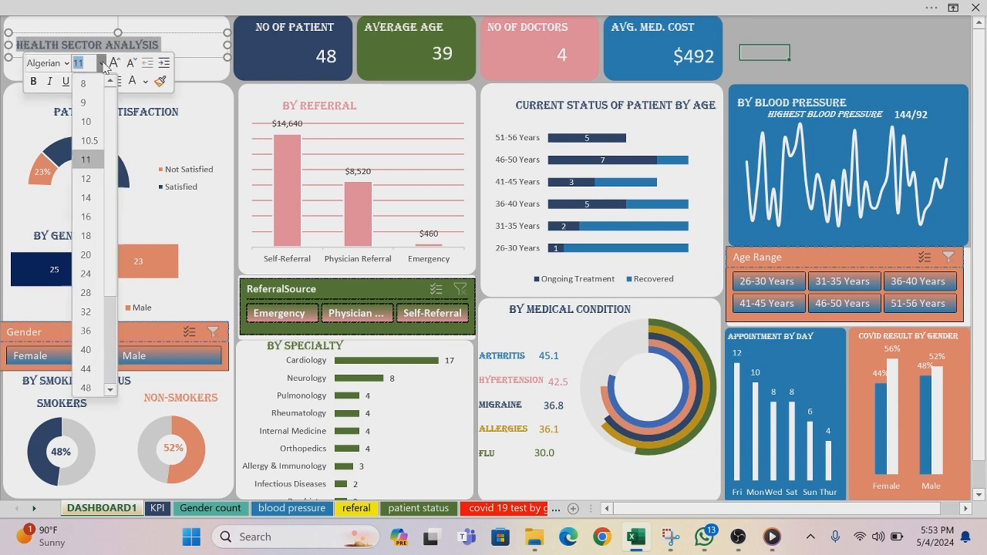
left_click(90, 263)
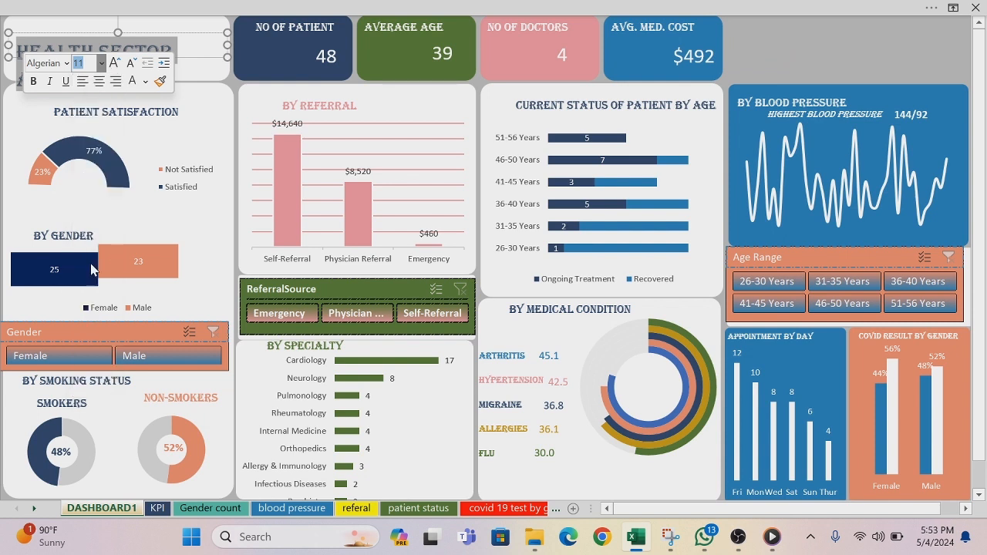
left_click(198, 77)
left_click(173, 53)
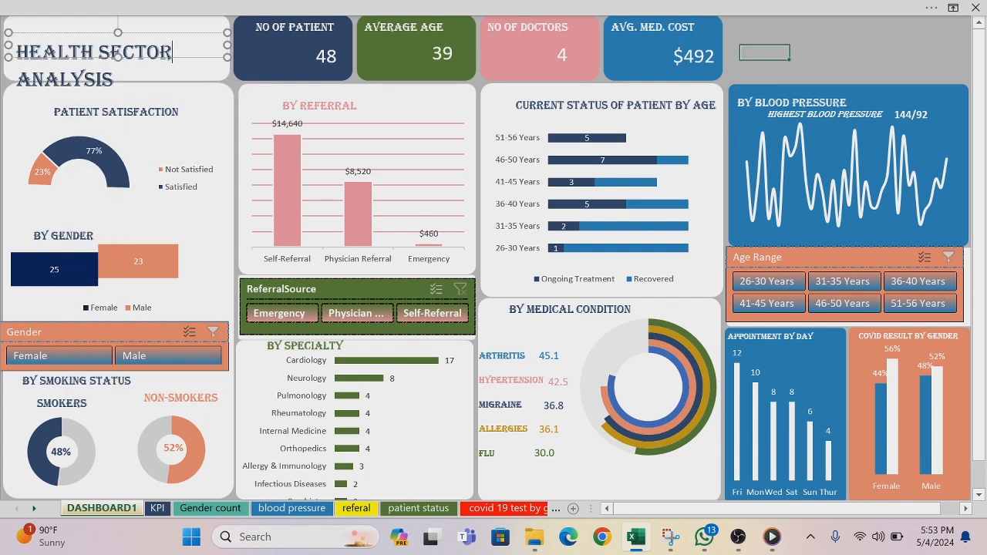
mouse_move(227, 45)
left_mouse_down()
mouse_move(249, 83)
mouse_move(292, 90)
left_mouse_up()
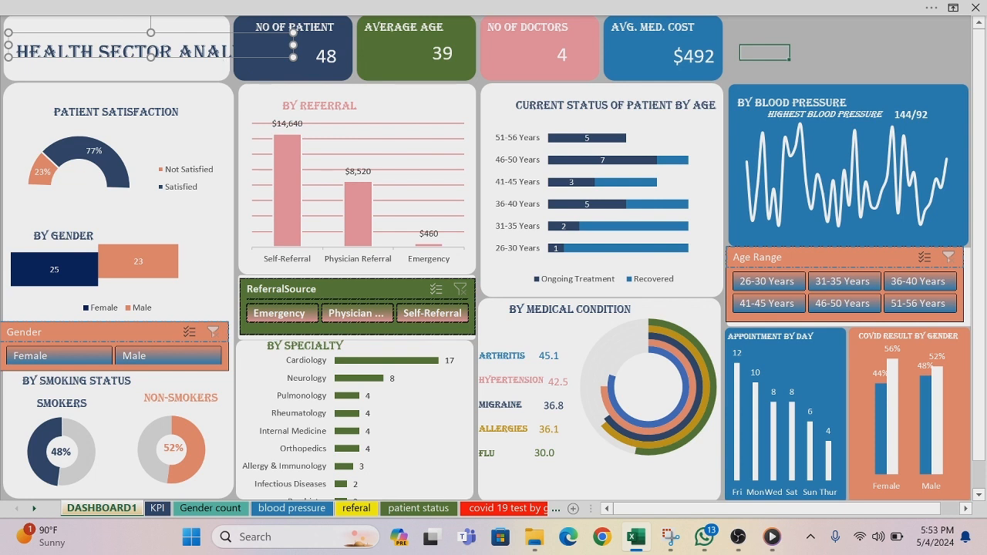
Step: Reduce the HEALTH SECTOR ANALYSIS title's font size to 16
left_click_drag(279, 50, 16, 51)
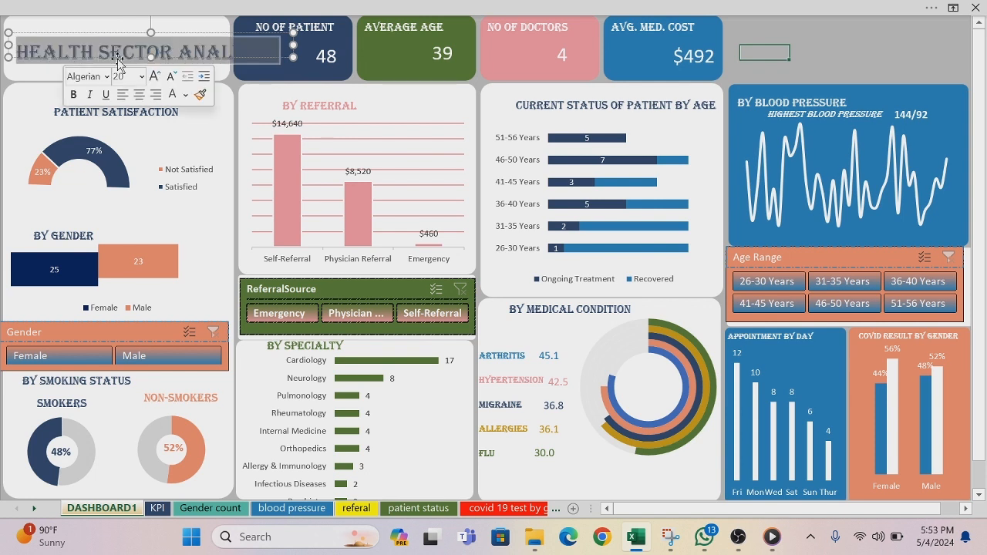
left_click(141, 76)
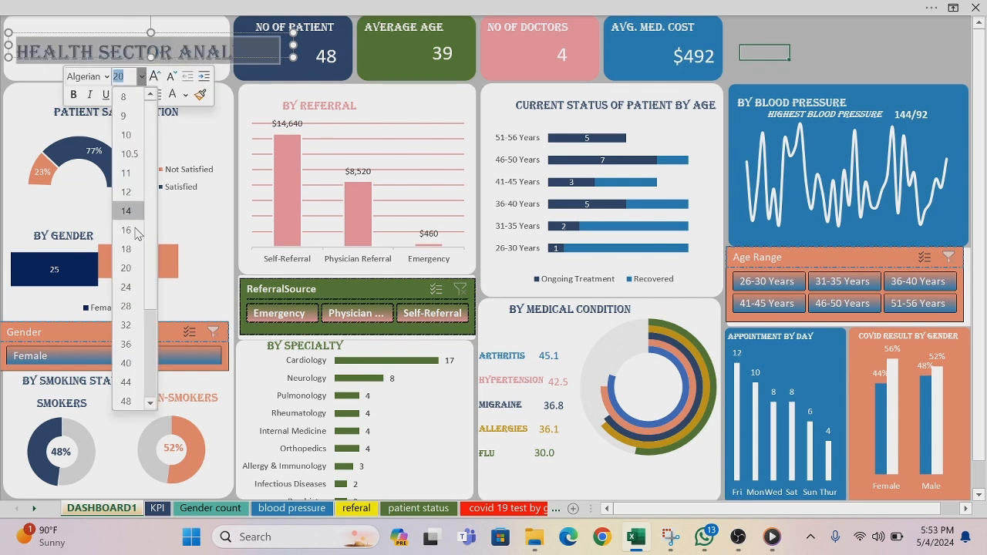
left_click(126, 249)
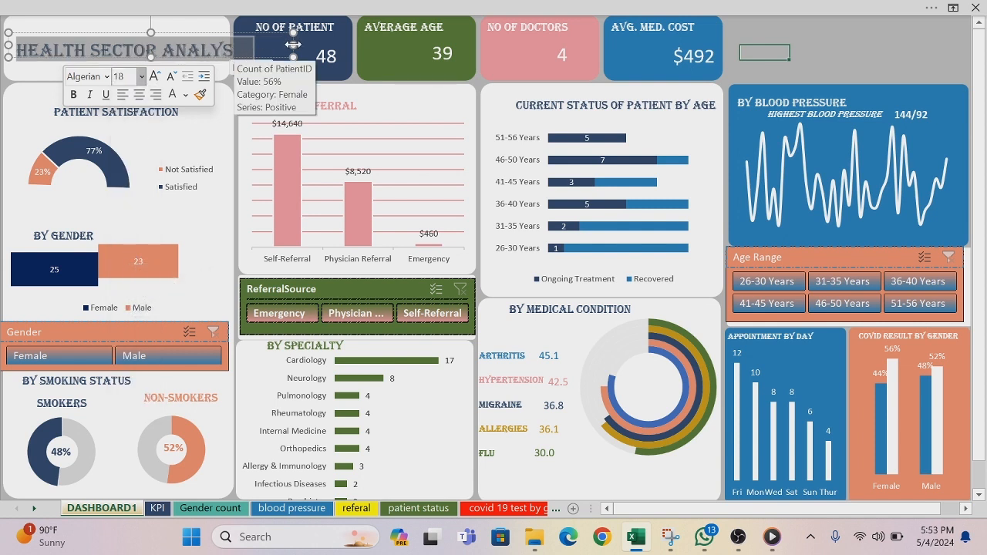
mouse_move(292, 44)
left_mouse_down()
mouse_move(250, 71)
mouse_move(280, 79)
mouse_move(16, 50)
left_mouse_up()
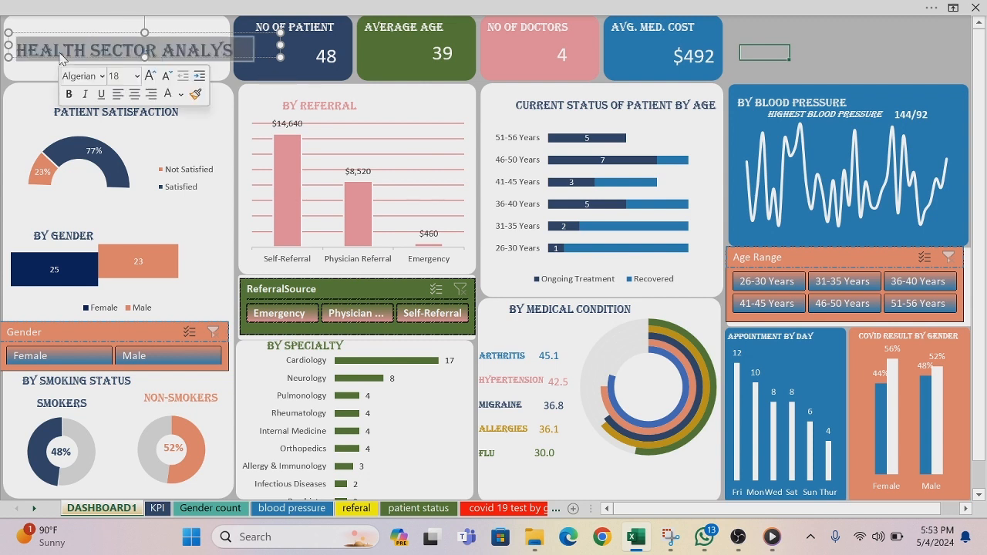
left_click(136, 75)
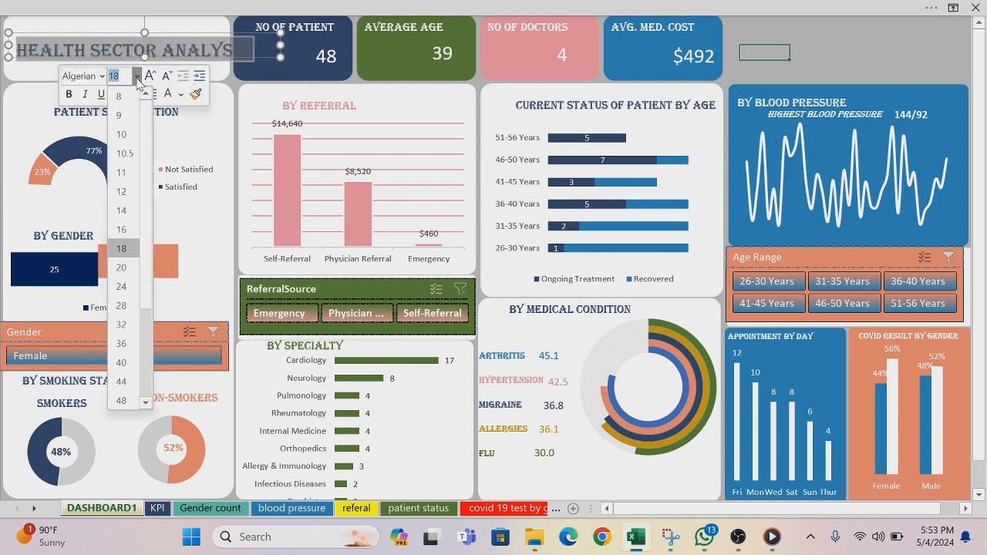
left_click(122, 230)
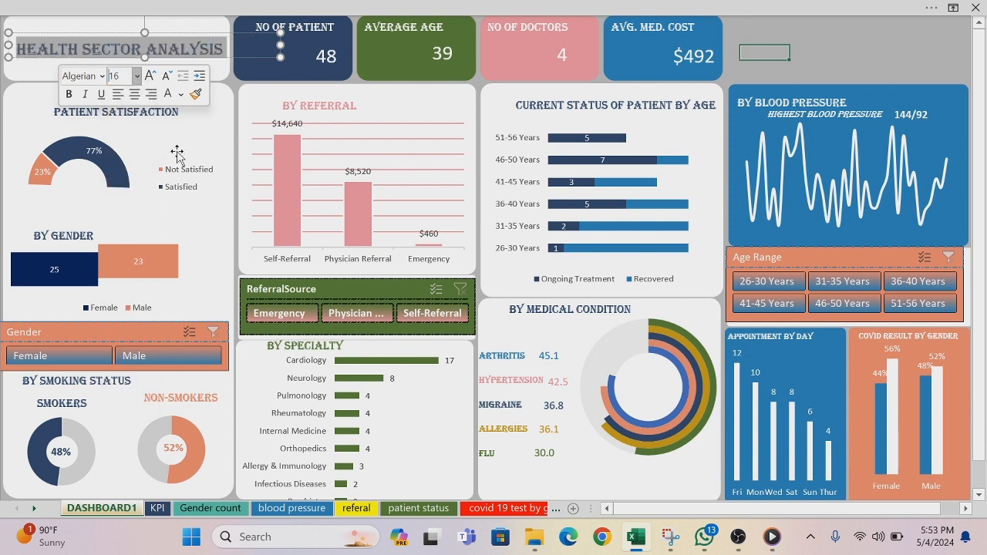
Step: Make the title's text box taller and narrow it to about the width of the header card
left_click(144, 74)
left_click(145, 75)
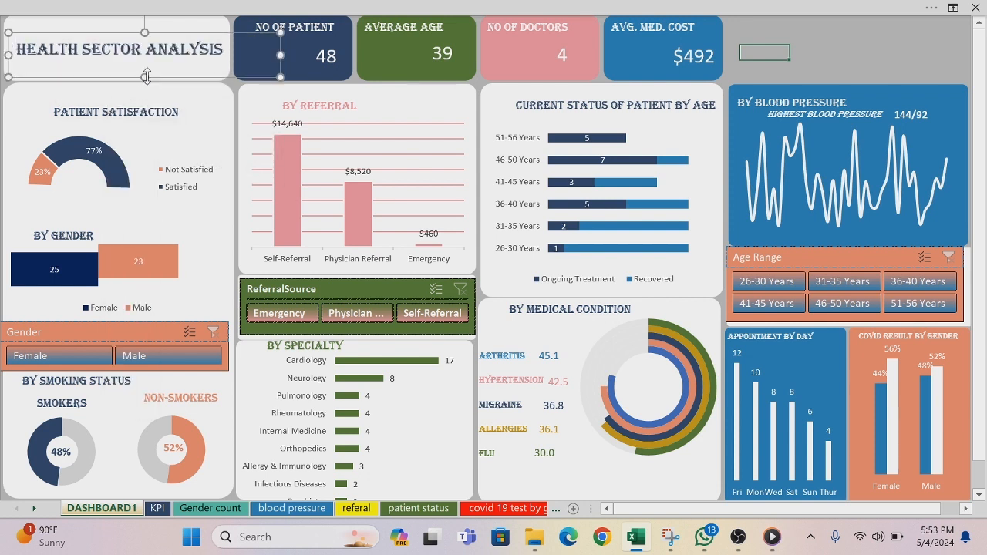
left_click_drag(280, 55, 235, 55)
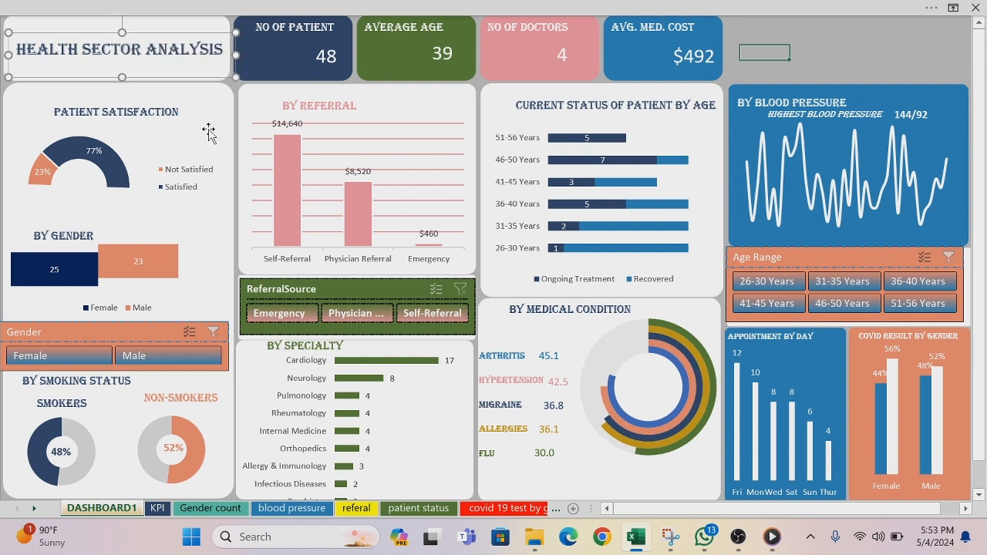
Step: Open the icon library to insert an icon into the dashboard
left_click(4, 113)
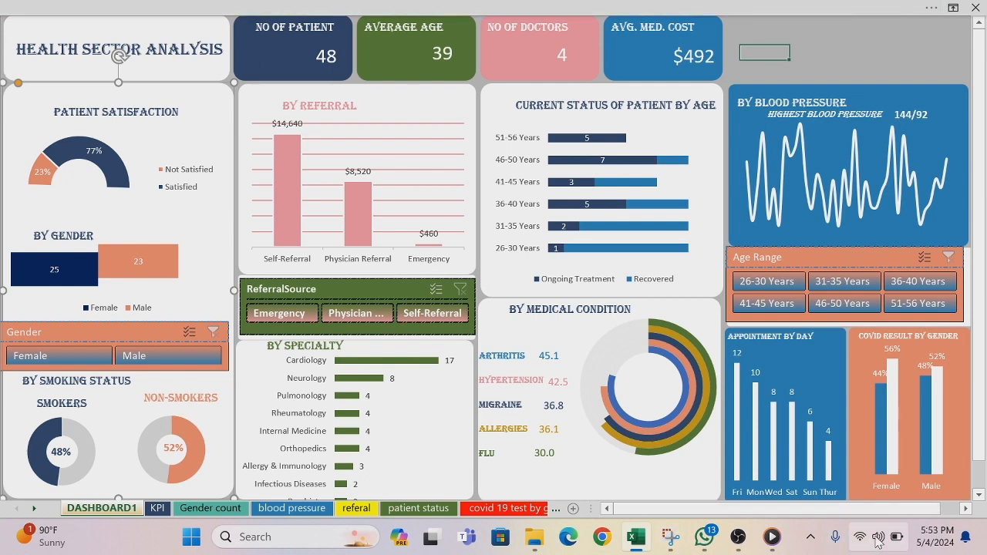
left_click(394, 10)
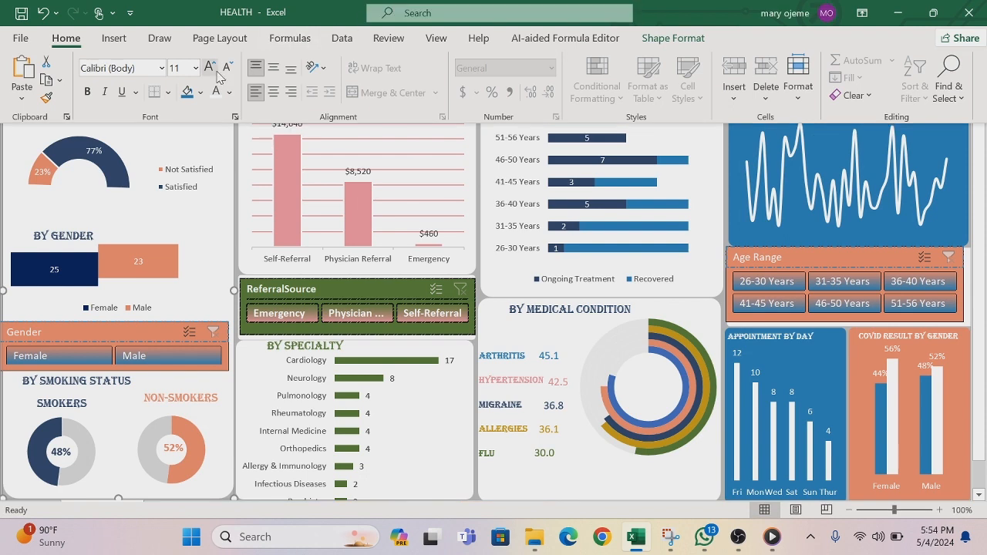
left_click(120, 43)
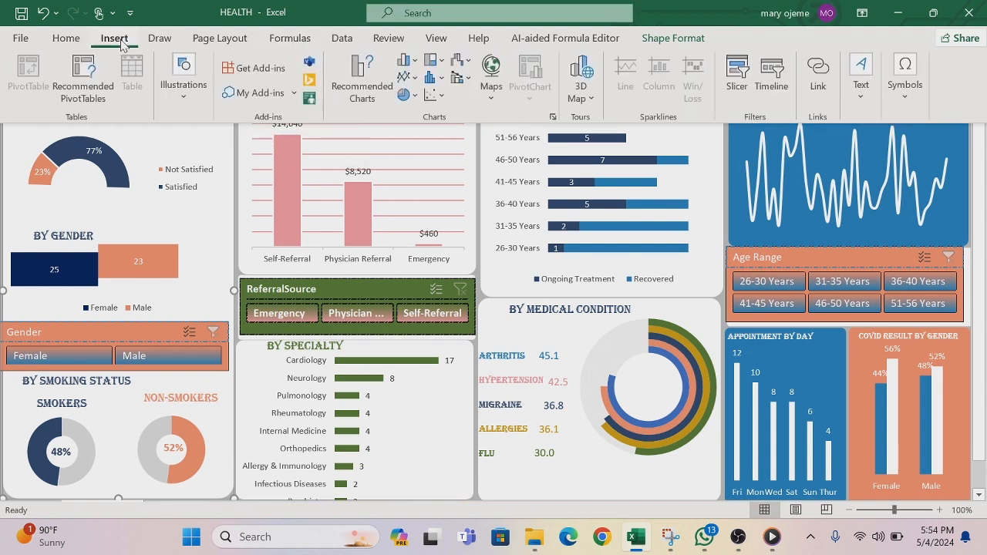
left_click(184, 104)
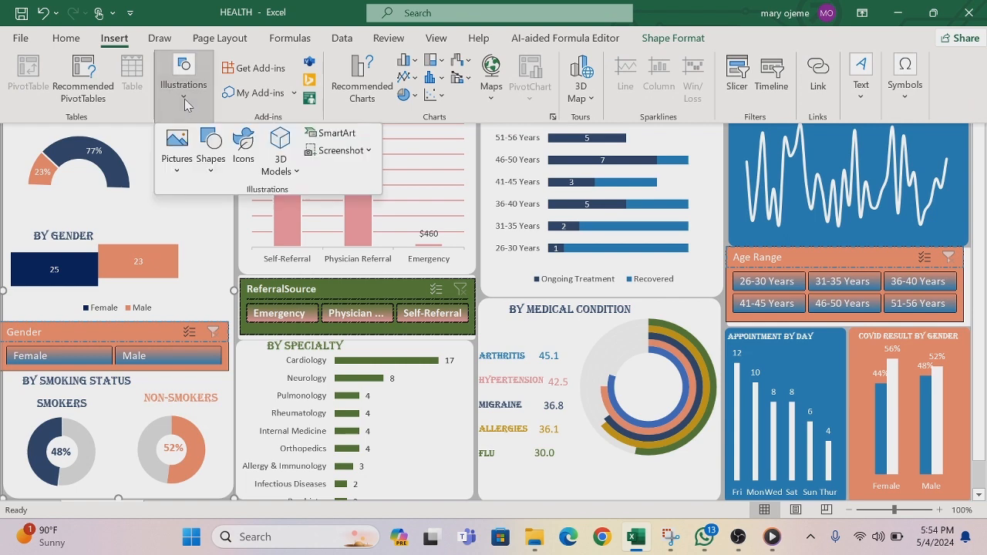
left_click(249, 147)
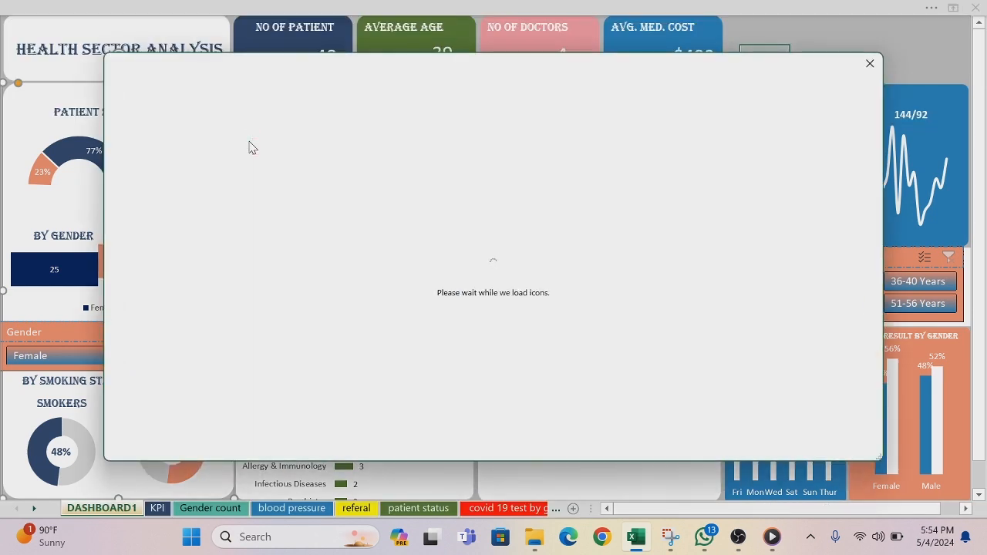
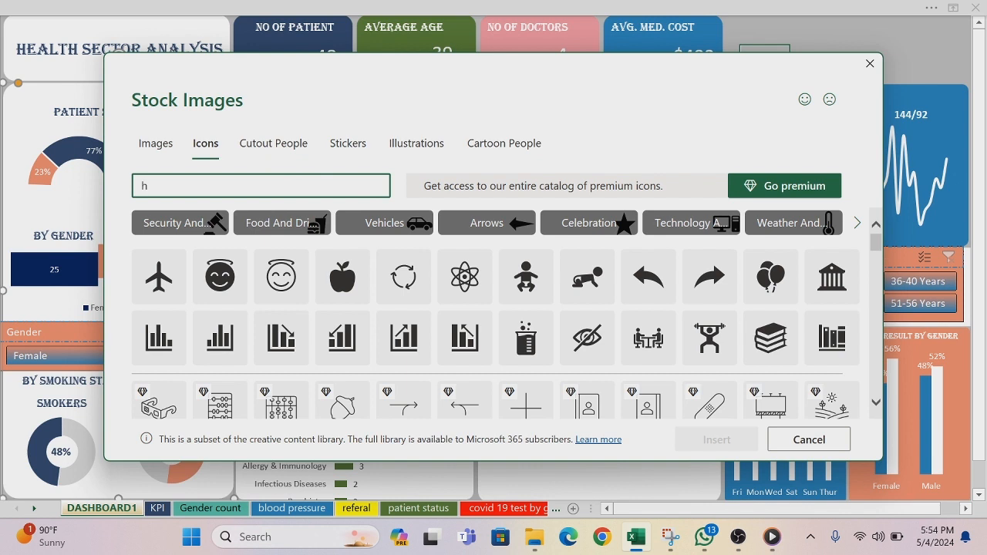
Step: Search the icon library for "health" and select the heartbeat line, pulse heart and medical cross icons
type("lth")
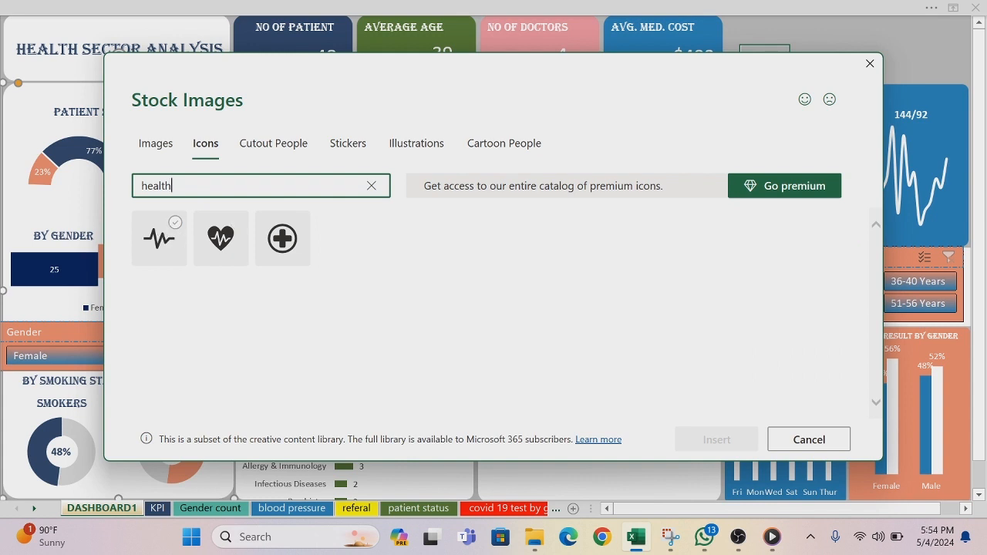
left_click(158, 238)
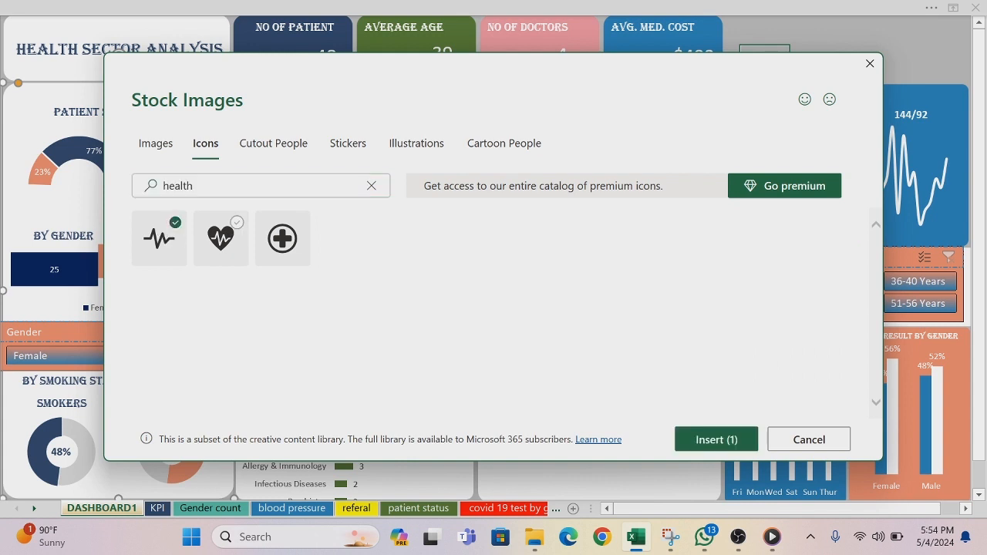
left_click(220, 238)
left_click(282, 238)
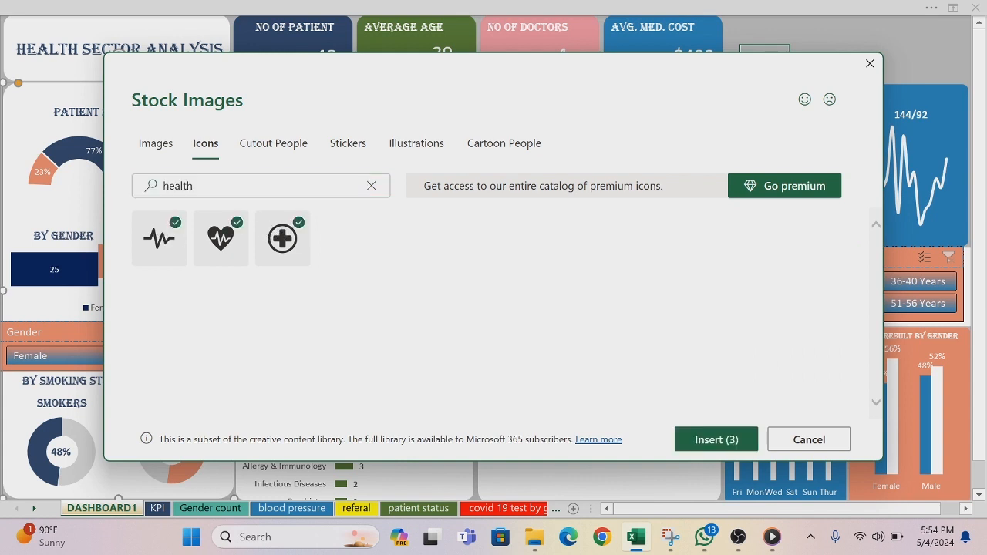
left_click(207, 154)
Step: Clear the icon search and add the outlined halo smiley, head-with-brain and brain icons to the selection
left_click(214, 185)
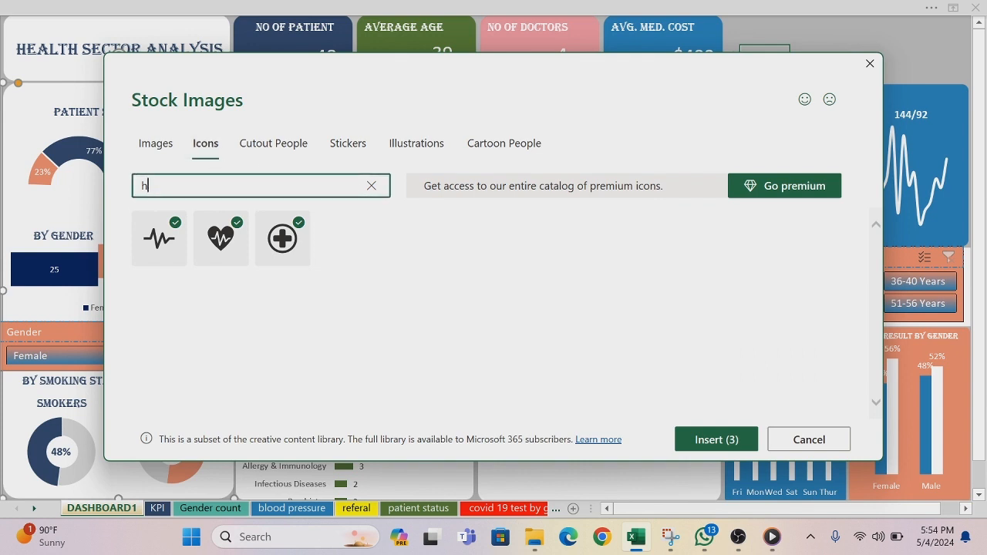
key("BackSpace")
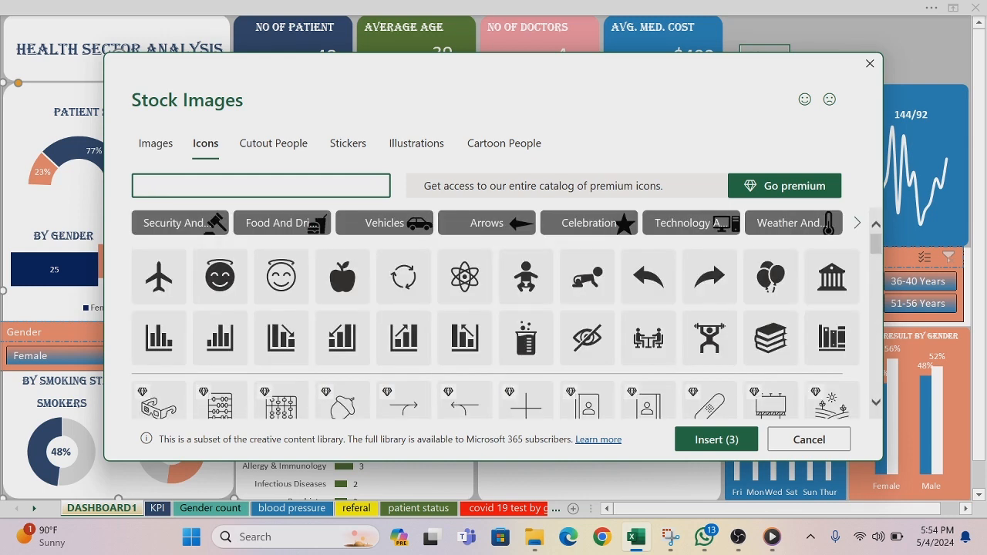
left_click(281, 276)
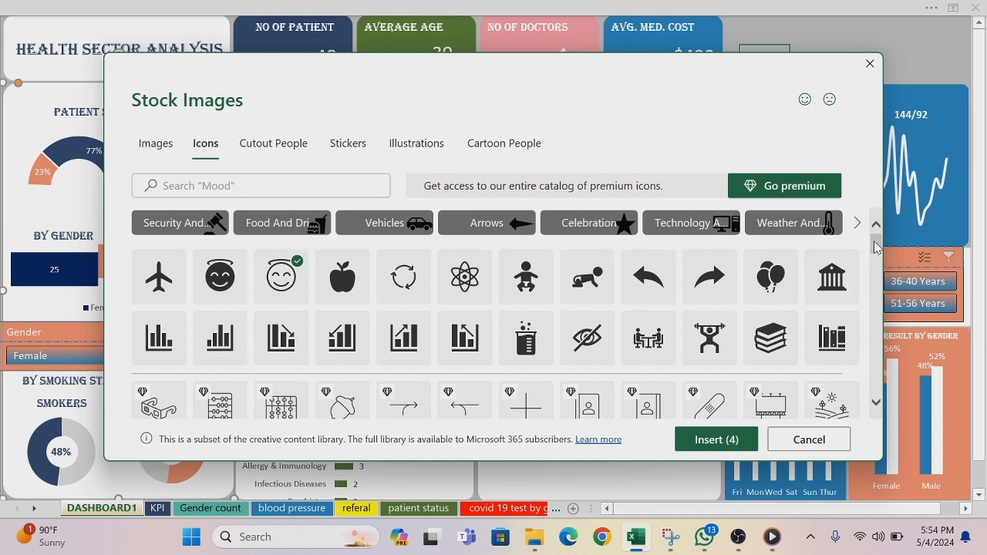
left_click_drag(876, 247, 879, 272)
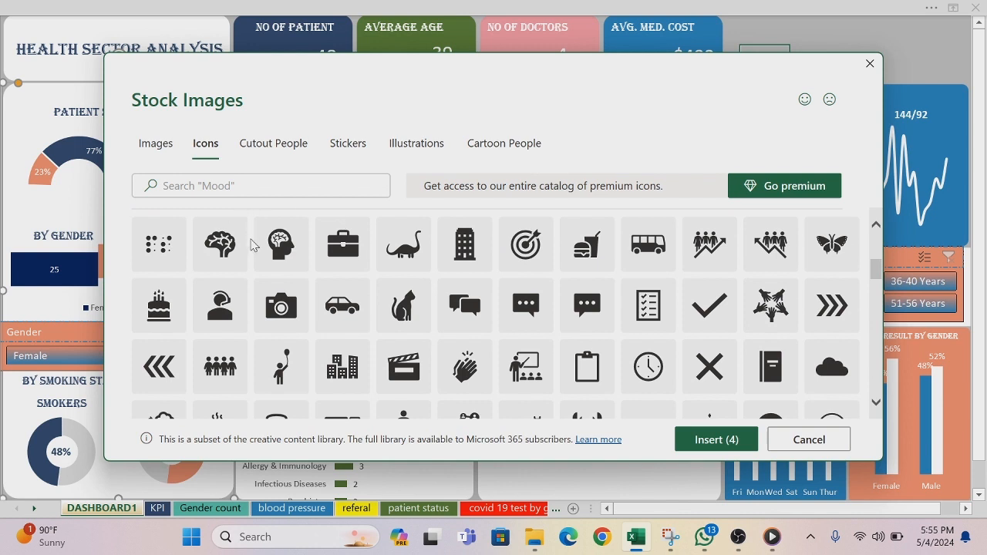
left_click(280, 243)
left_click(220, 243)
Step: Add the DNA strand and bubbling flask icons to the selection
scroll(876, 274, "down", 2)
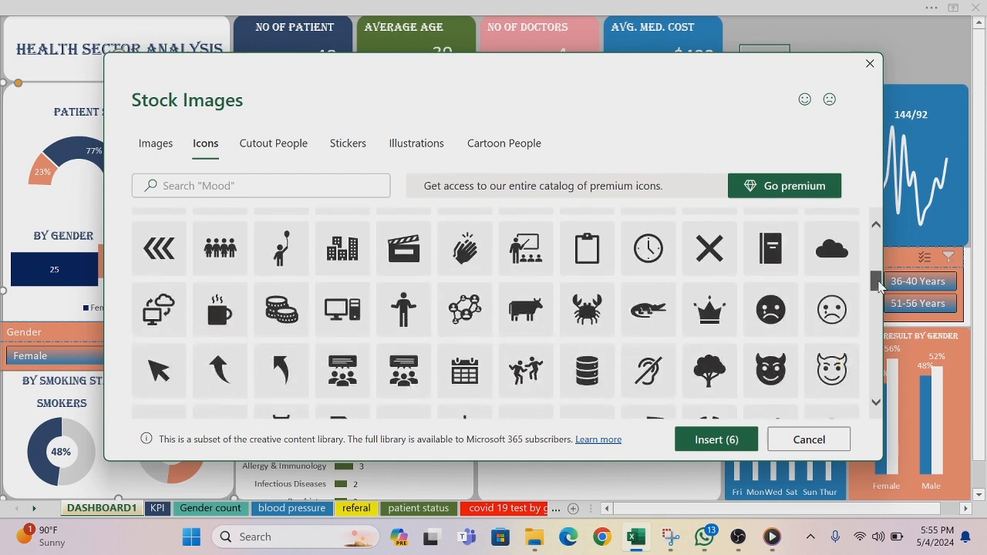
left_click_drag(880, 288, 886, 306)
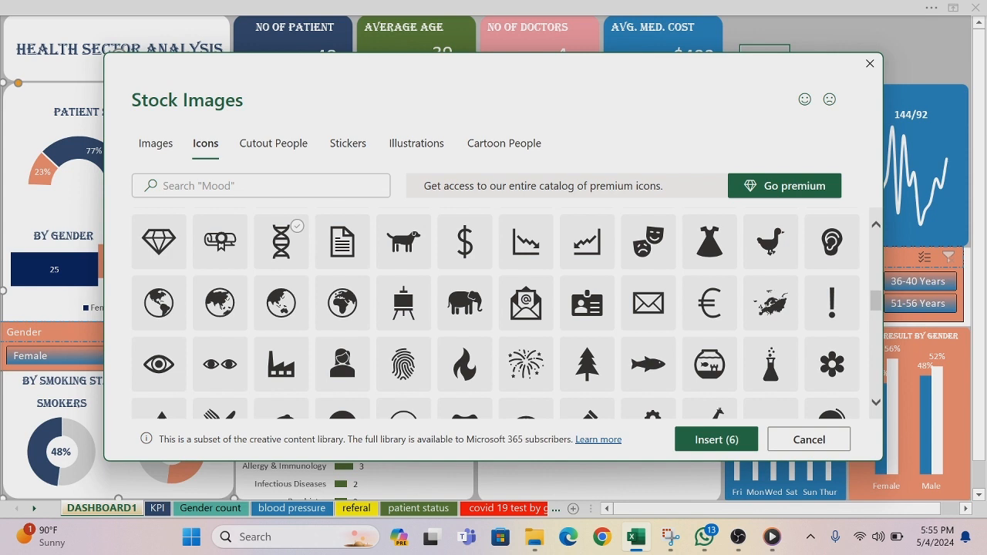
left_click(281, 240)
left_click(771, 364)
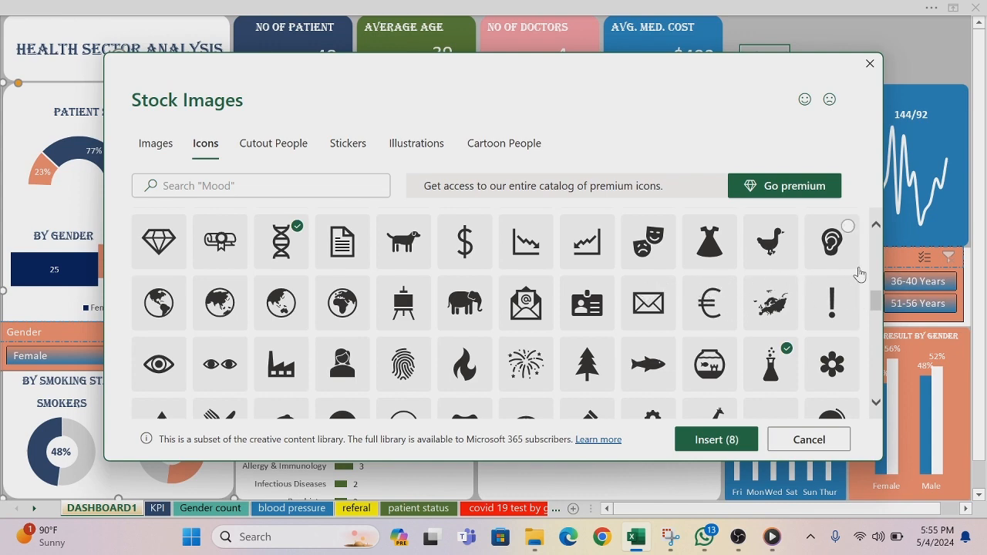
Step: Add the banknotes and test tube rack icons to the selection
left_click_drag(876, 306, 884, 332)
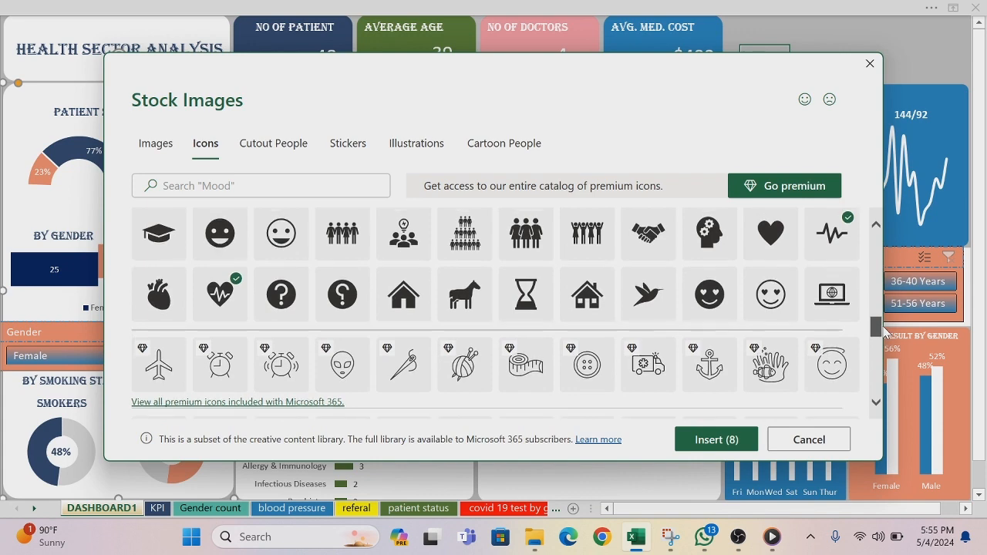
mouse_move(882, 331)
left_mouse_down()
mouse_move(889, 362)
mouse_move(886, 318)
mouse_move(886, 344)
left_mouse_up()
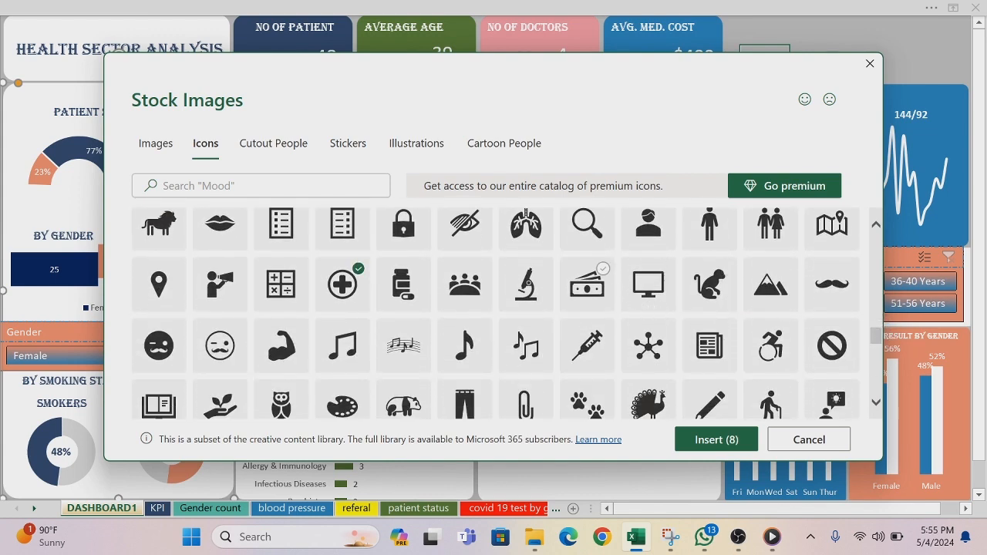
left_click(587, 283)
left_click_drag(875, 347, 888, 384)
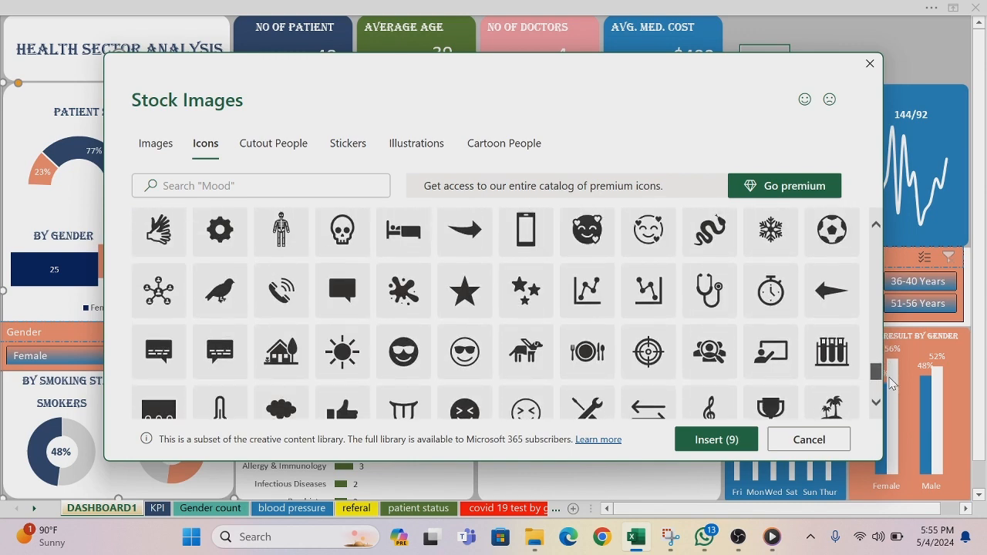
left_click(831, 352)
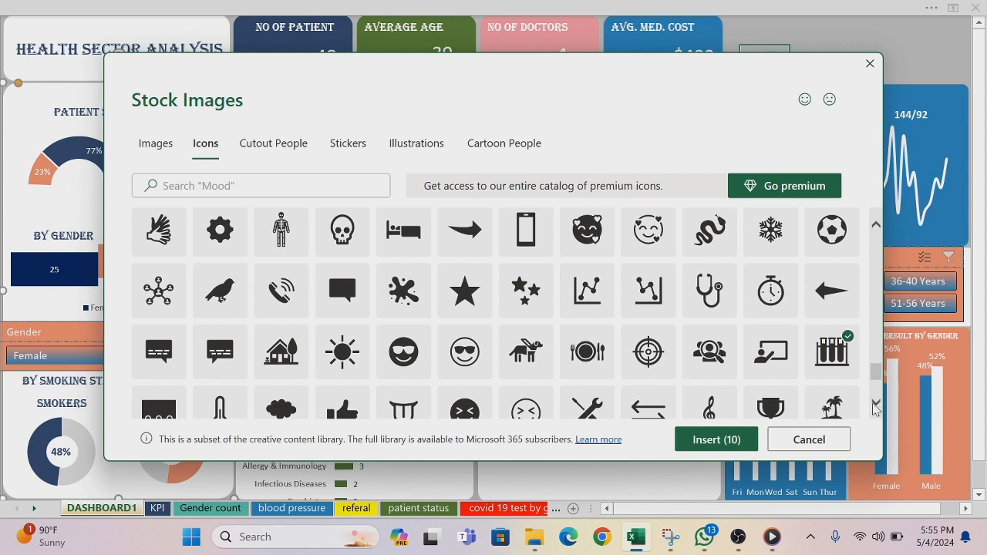
Step: Add the stethoscope and people-with-rising-arrow icons to the selection and insert all selected icons into the dashboard
scroll(877, 406, "down", 5)
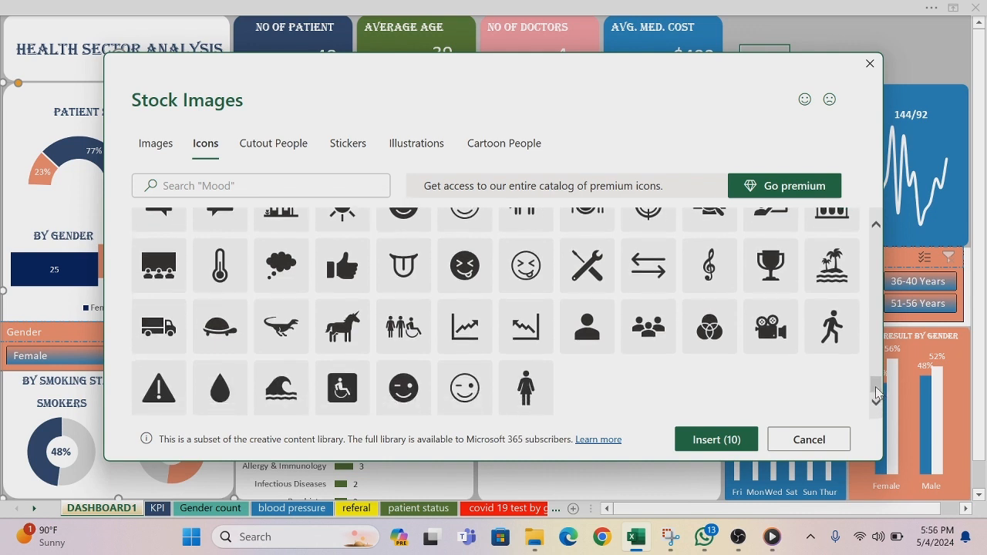
scroll(876, 389, "up", 5)
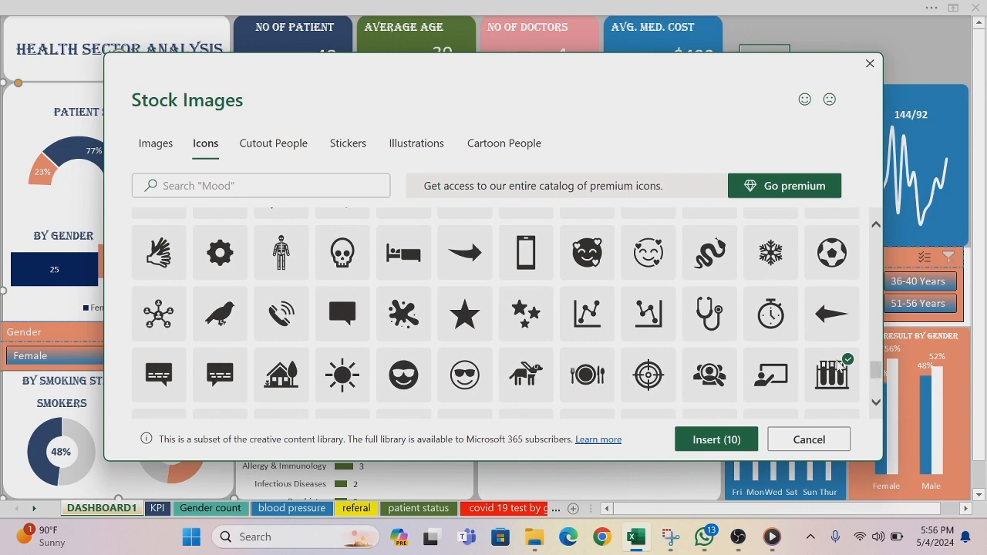
left_click(709, 313)
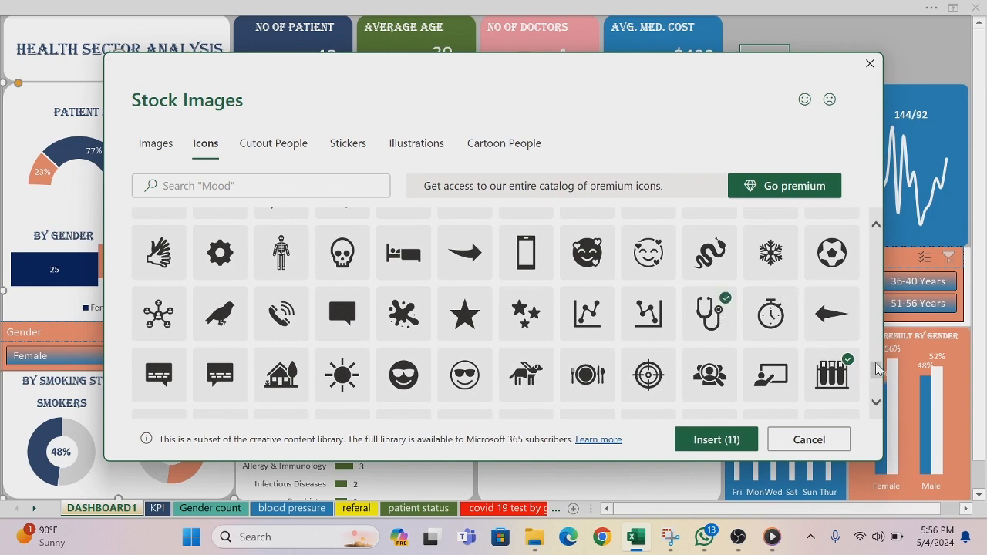
left_click_drag(877, 377, 856, 256)
scroll(856, 256, "down", 3)
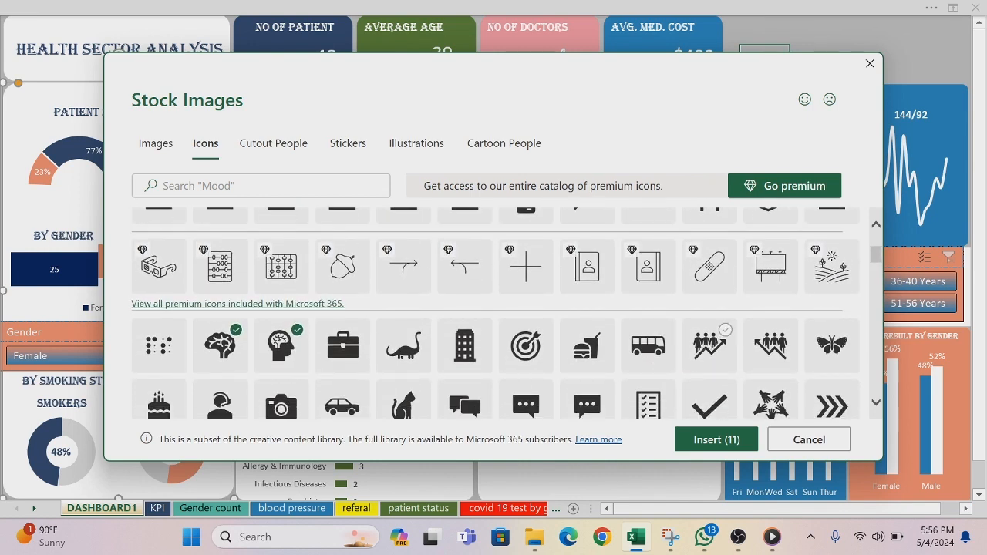
left_click(709, 345)
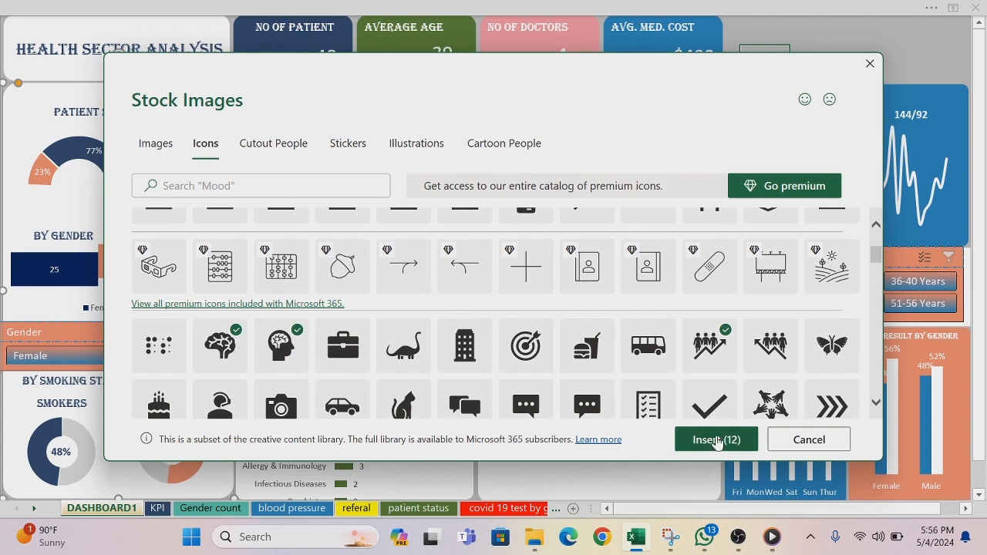
left_click(716, 440)
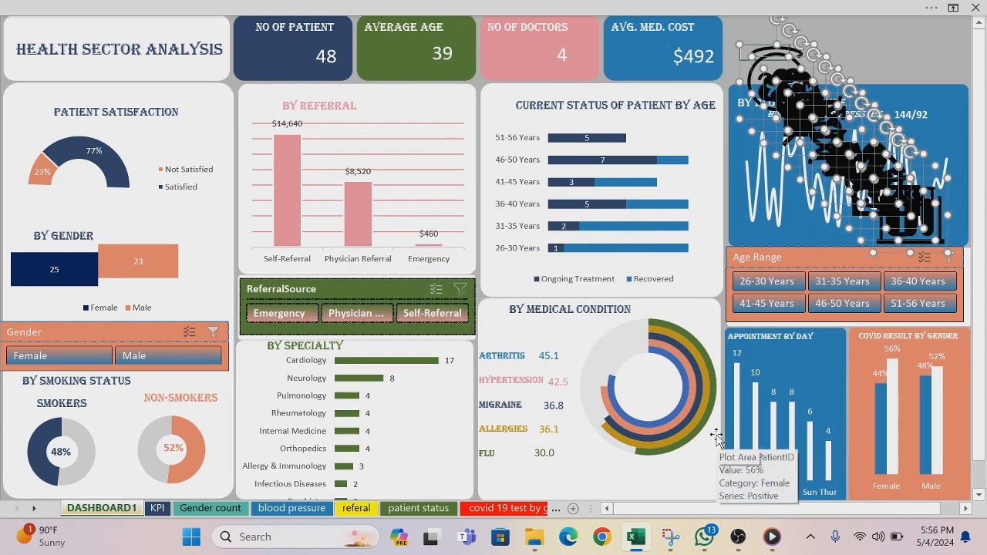
Step: Pull the test tube rack, stethoscope, banknotes and medical cross icons out of the overlapping stack and spread them across the dashboard
left_click(704, 282)
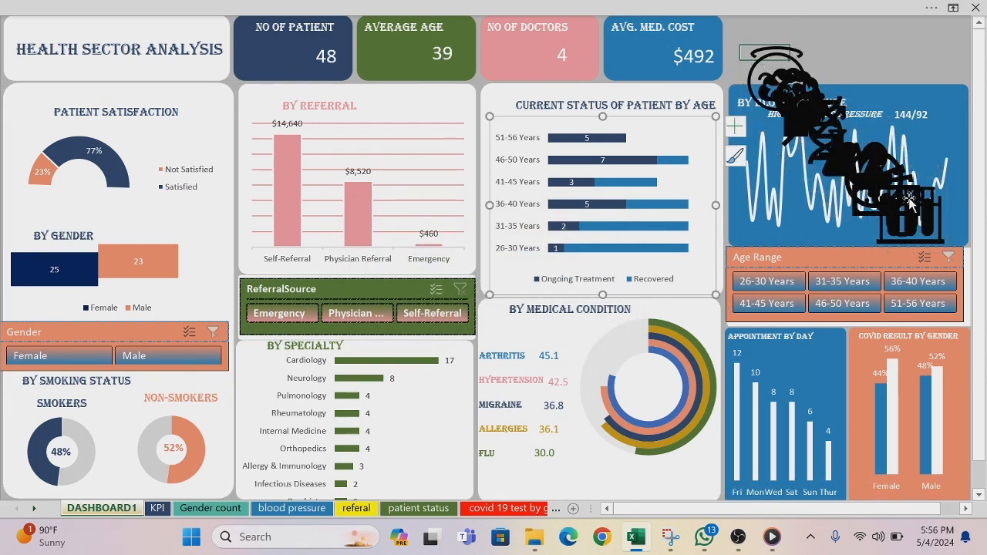
left_click_drag(909, 199, 548, 226)
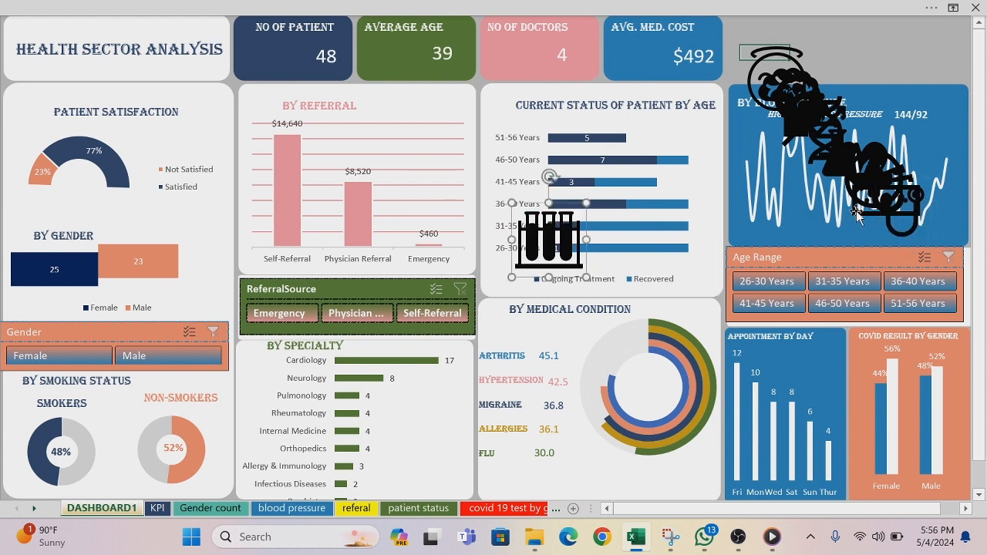
left_click_drag(857, 213, 636, 324)
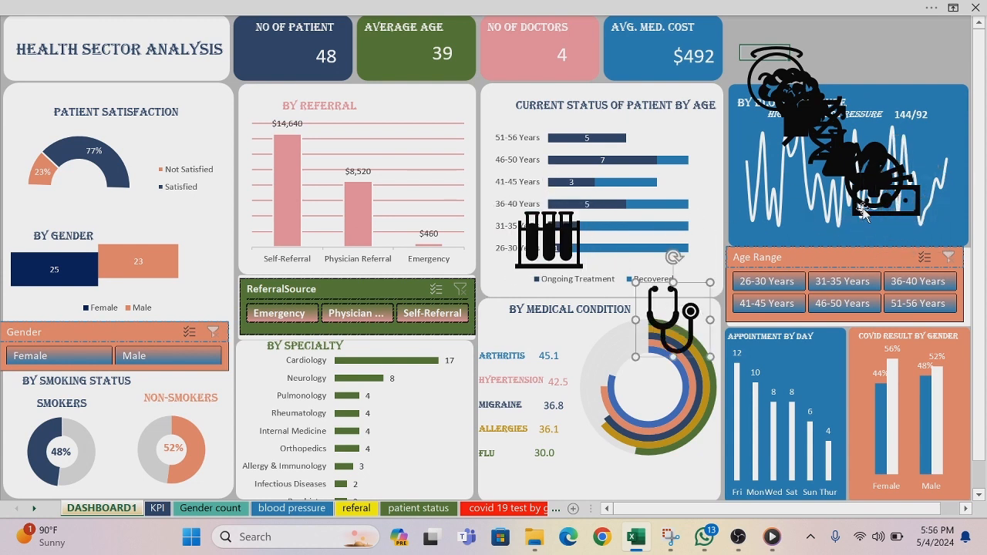
left_click_drag(863, 214, 782, 322)
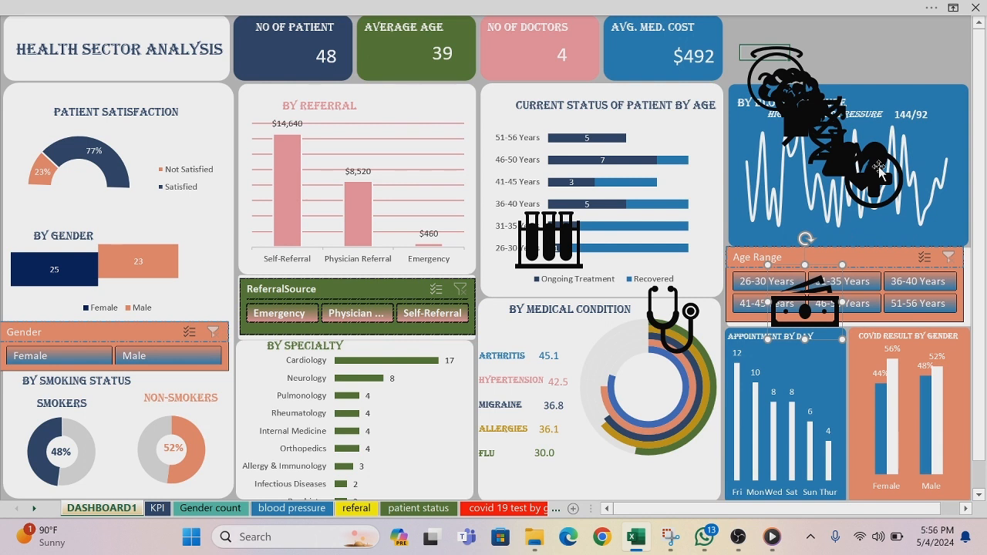
left_click_drag(879, 168, 672, 208)
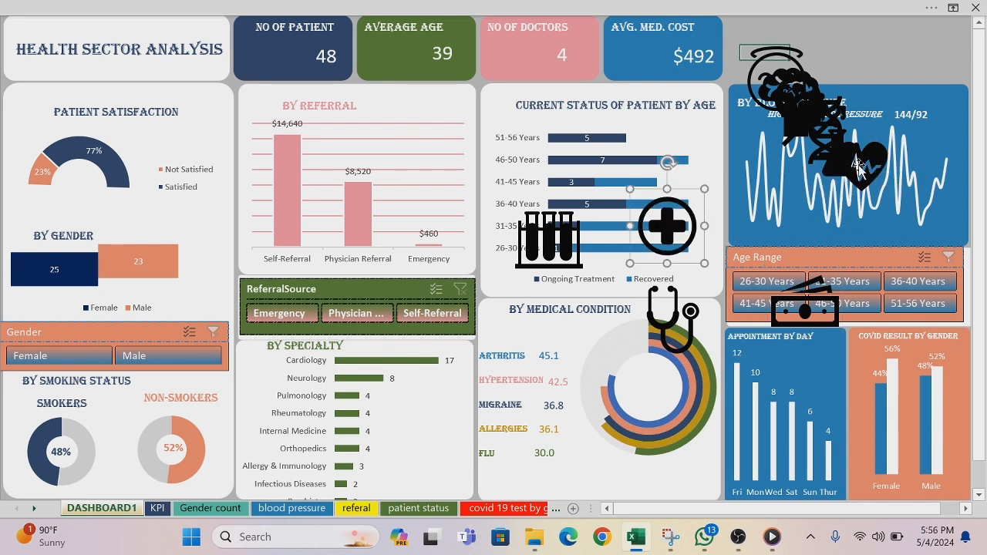
Step: Separate the pulse heart, heartbeat line, flask, head-with-brain, brain and people-with-rising-arrow icons from the remaining stack
left_click_drag(858, 166, 932, 299)
left_click_drag(857, 162, 715, 297)
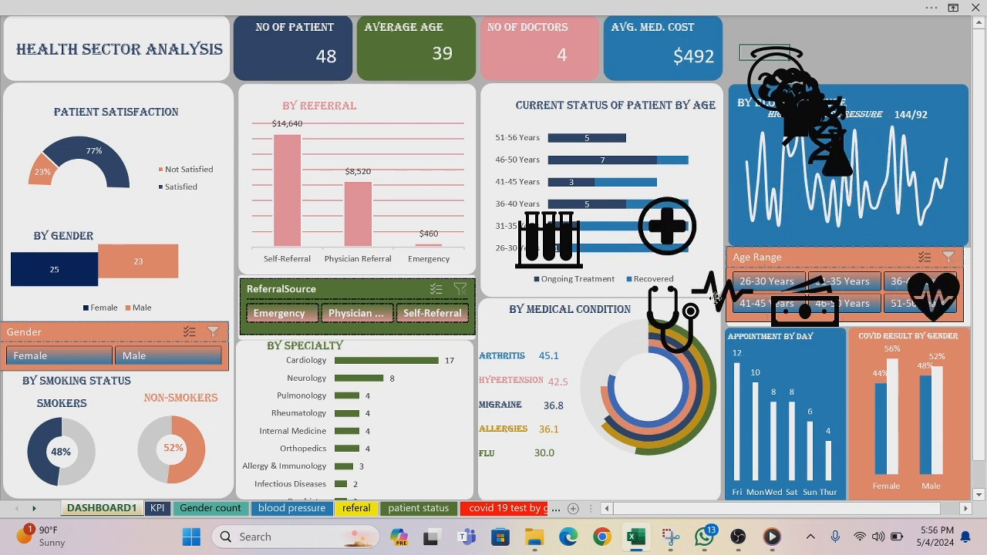
left_click_drag(846, 174, 932, 260)
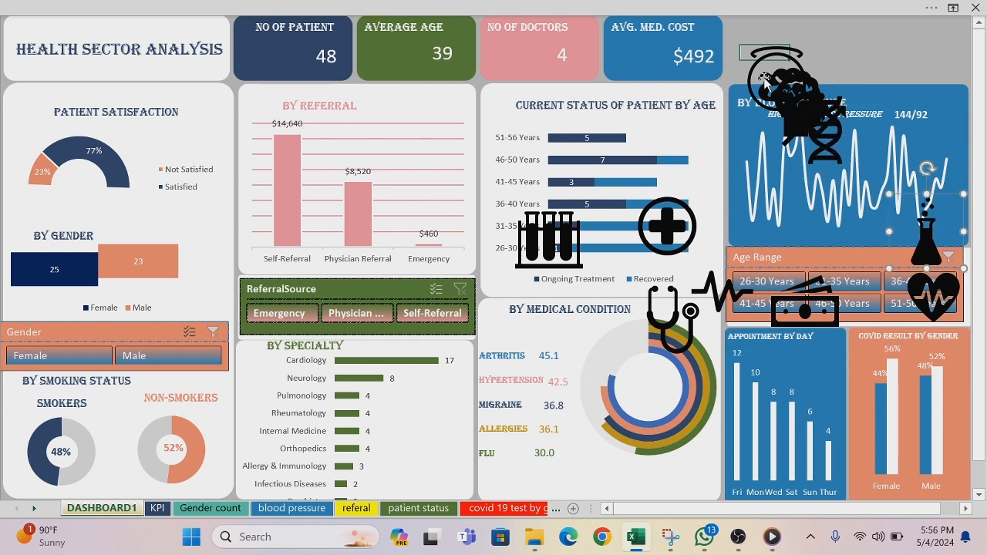
left_click_drag(765, 101, 453, 169)
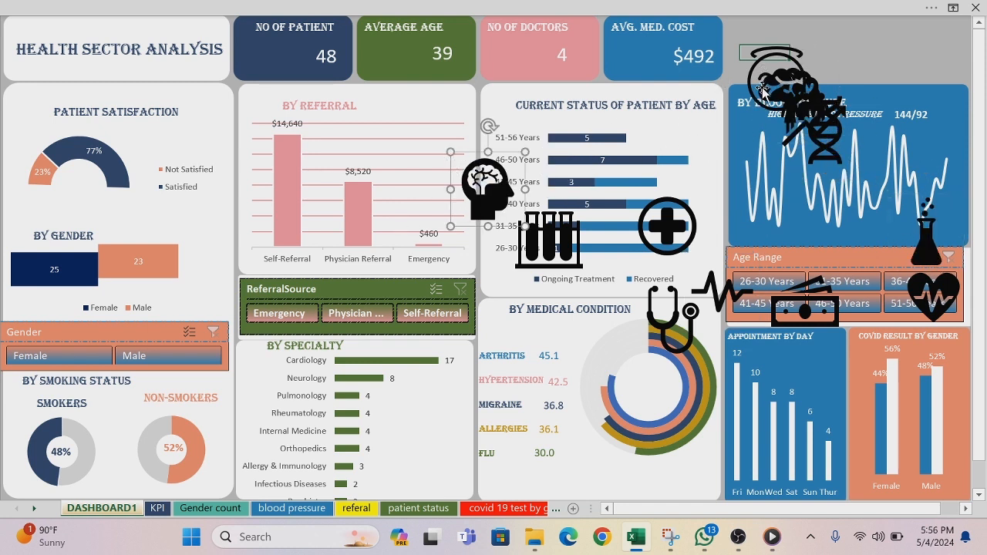
left_click_drag(762, 99, 538, 149)
left_click_drag(779, 94, 665, 140)
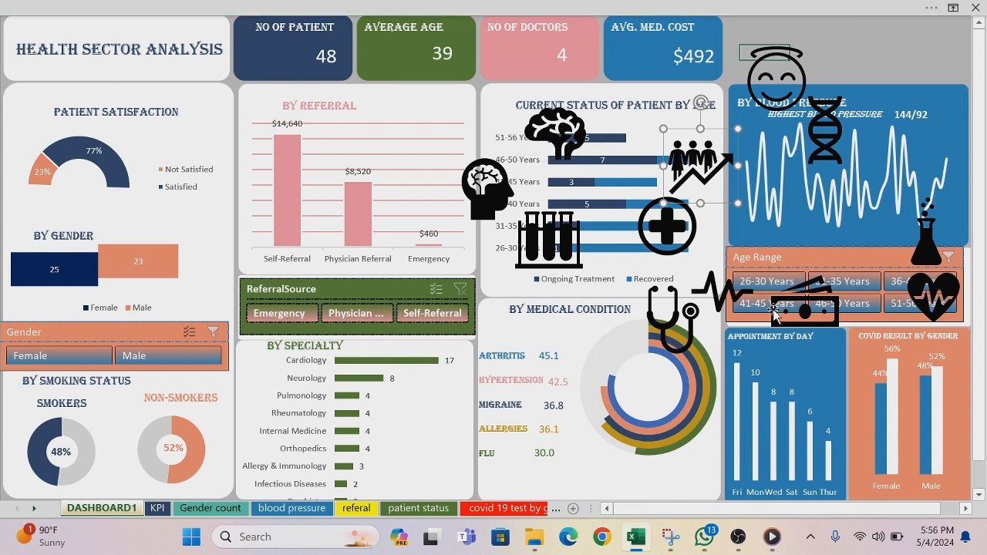
Step: Move the medical cross icon onto the Patient Satisfaction chart, shrinking it and filling it with the recent dark blue color
left_click_drag(670, 214, 112, 143)
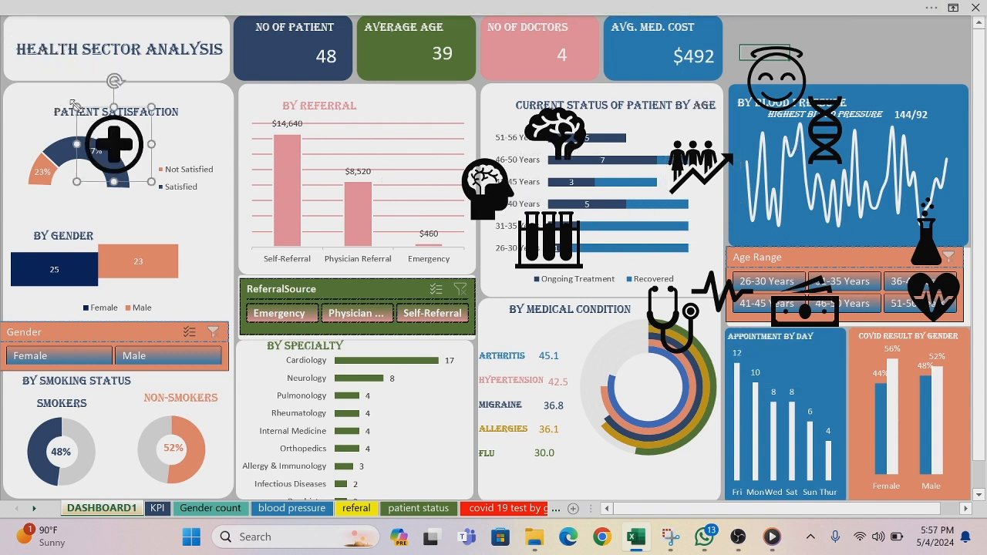
left_click_drag(77, 107, 103, 133)
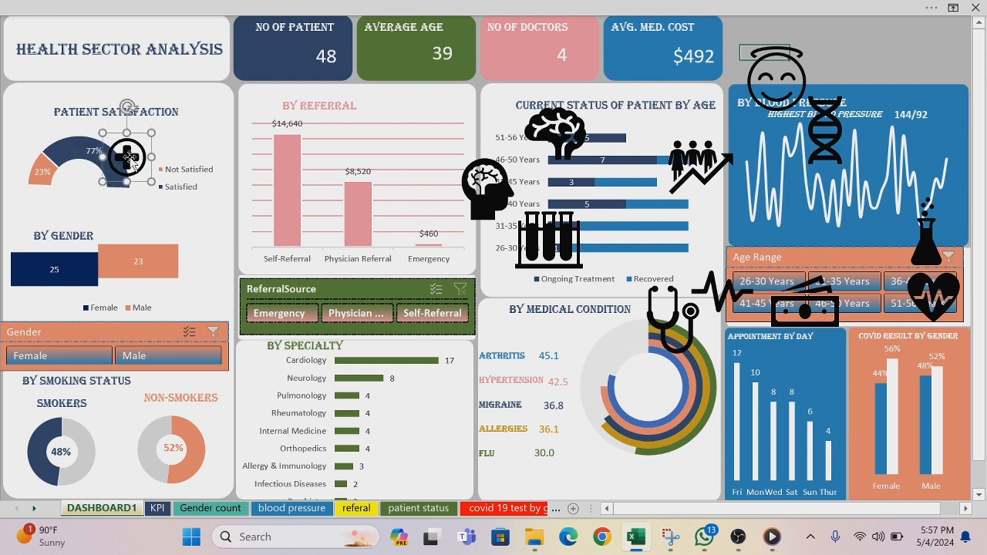
right_click(128, 157)
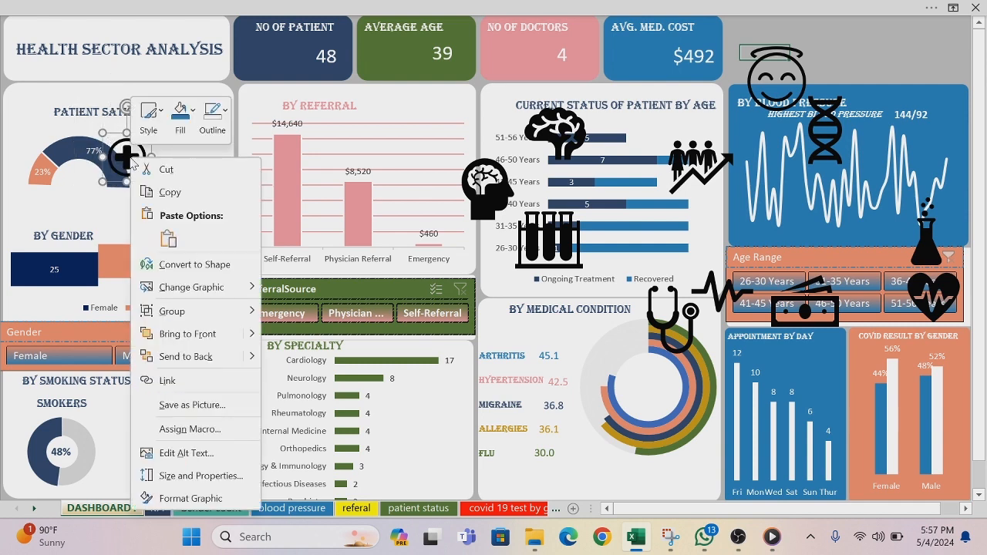
left_click(194, 114)
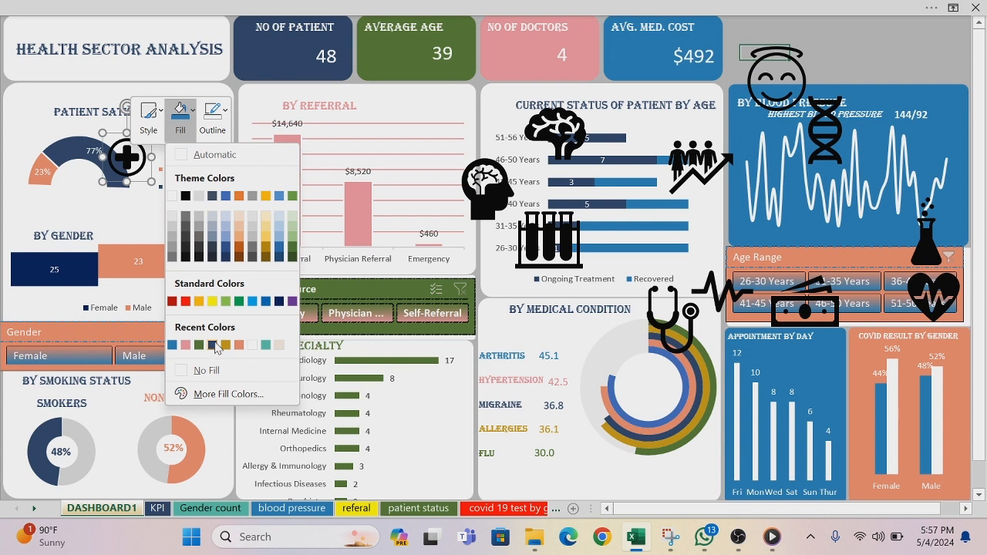
left_click(214, 346)
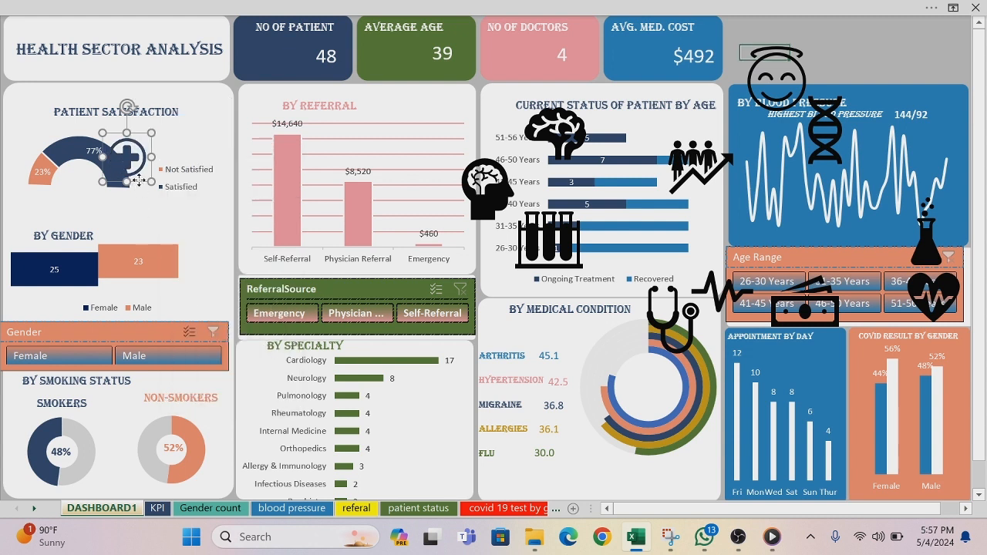
Step: Place the medical cross icon in the upper-left corner of the title card and shift the HEALTH SECTOR ANALYSIS title slightly down beneath it
left_click_drag(139, 179, 36, 66)
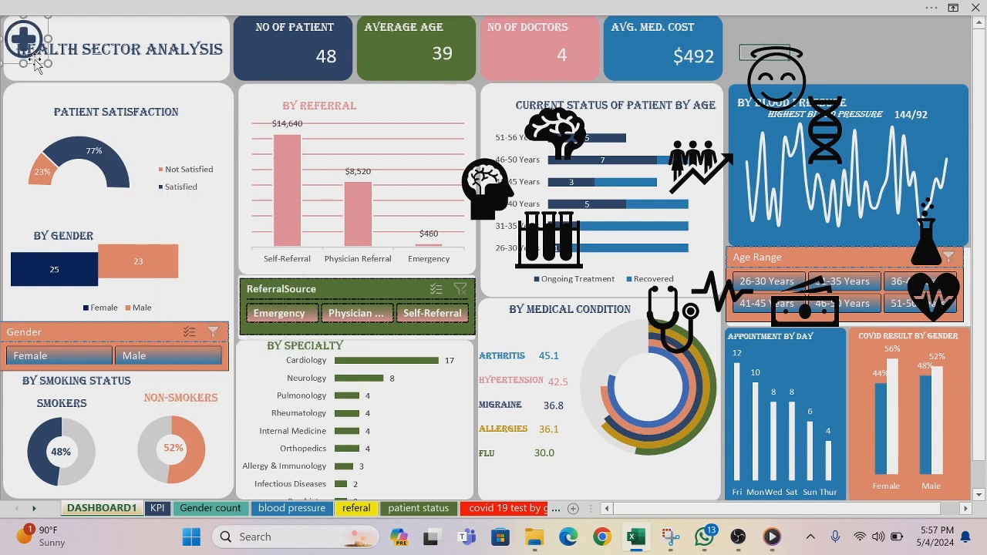
left_click(58, 49)
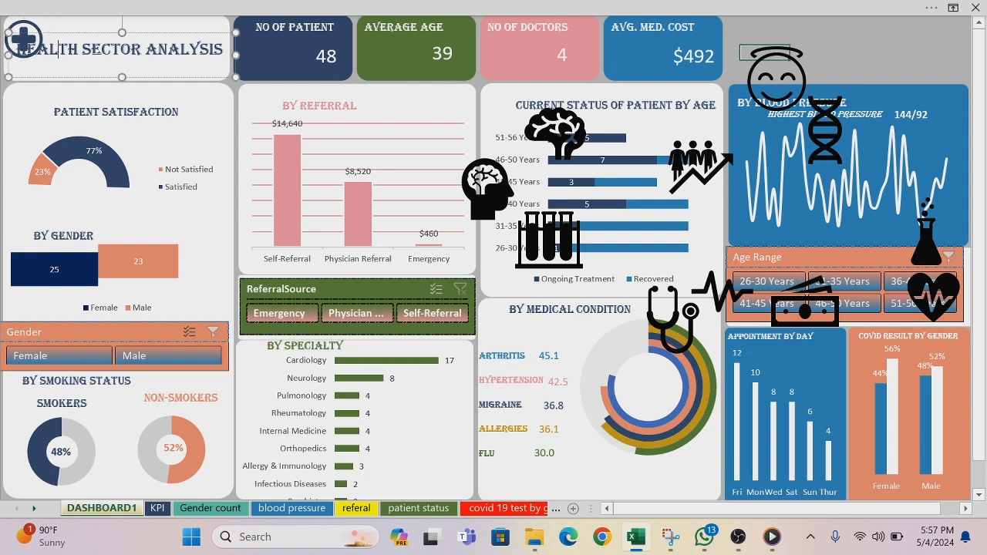
left_click_drag(91, 78, 91, 87)
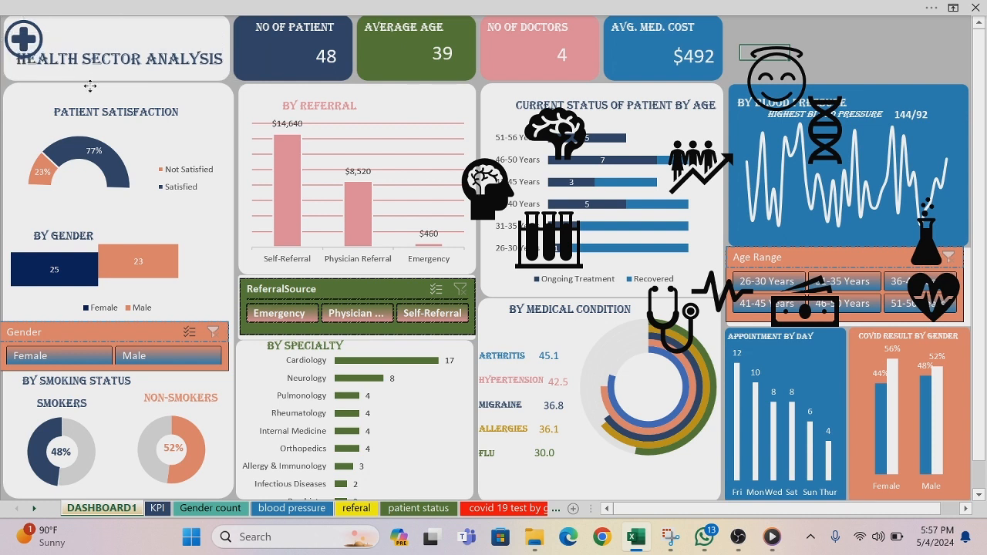
mouse_move(18, 32)
left_mouse_down()
mouse_move(29, 27)
mouse_move(14, 21)
left_mouse_up()
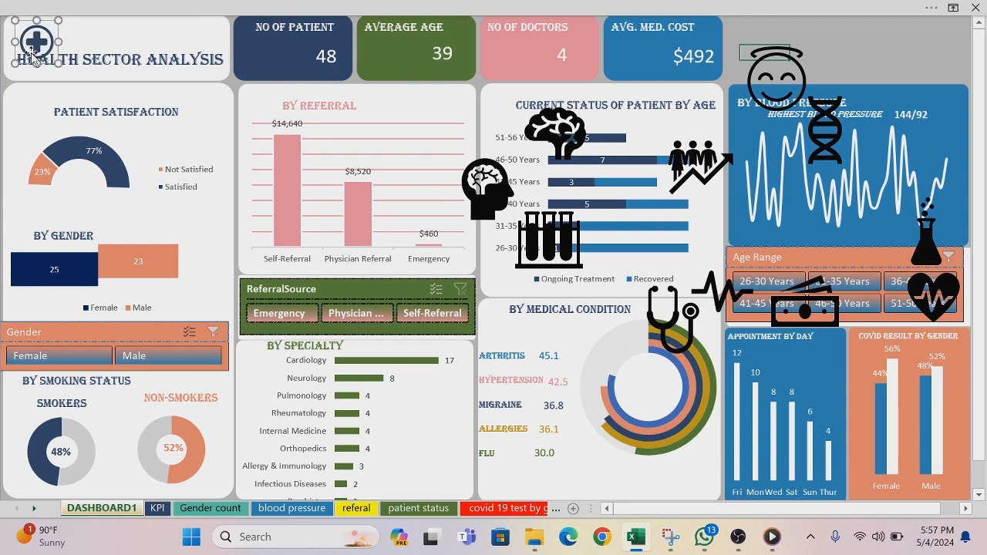
left_click_drag(44, 56, 32, 51)
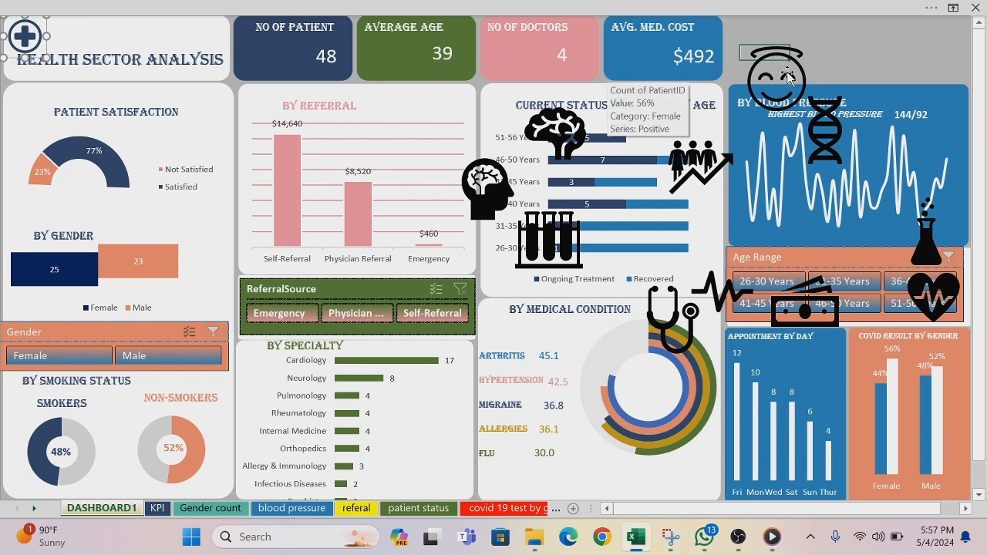
Step: Shrink the smiling halo face icon, fill it with the recent dark blue color and place it beside the Patient Satisfaction title
left_click_drag(782, 65, 73, 135)
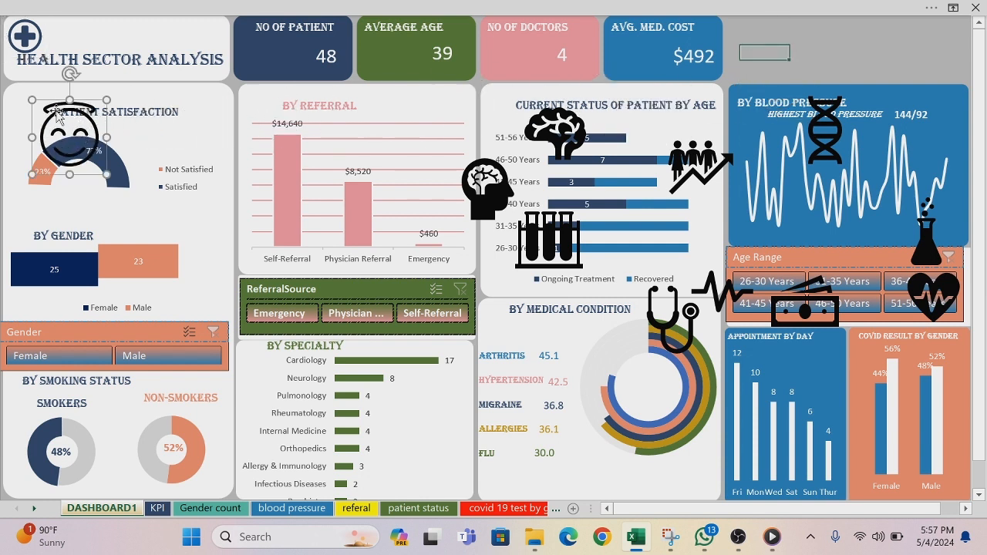
left_click_drag(31, 100, 57, 123)
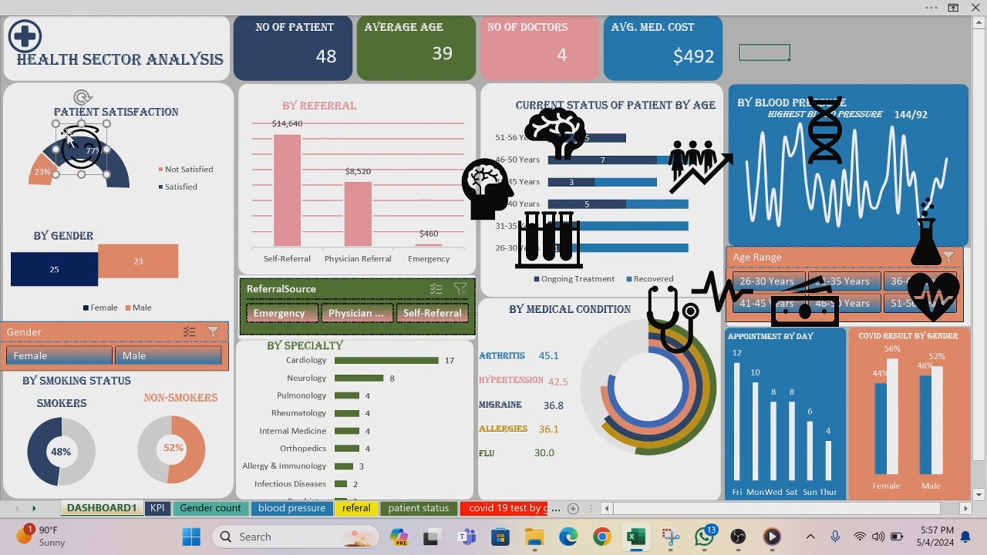
right_click(68, 134)
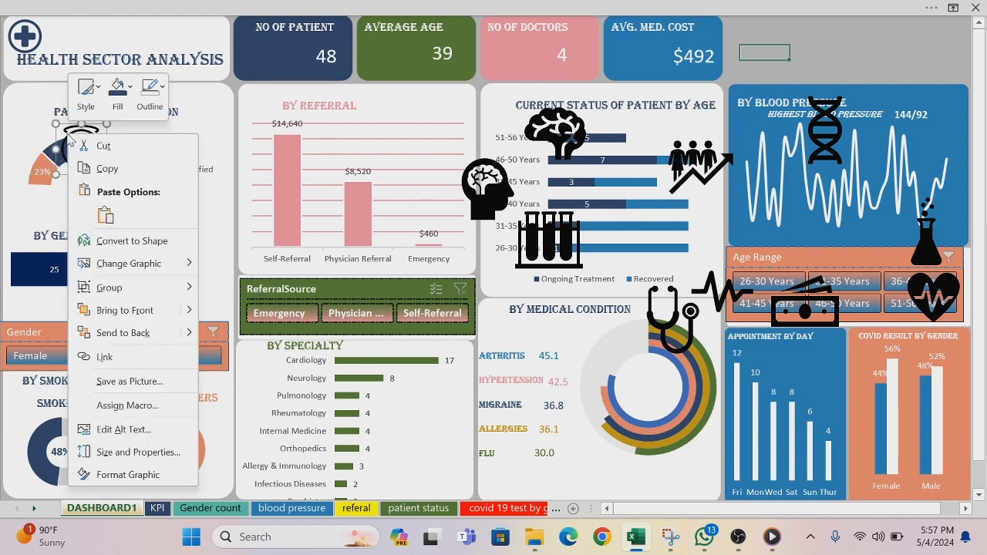
left_click(130, 90)
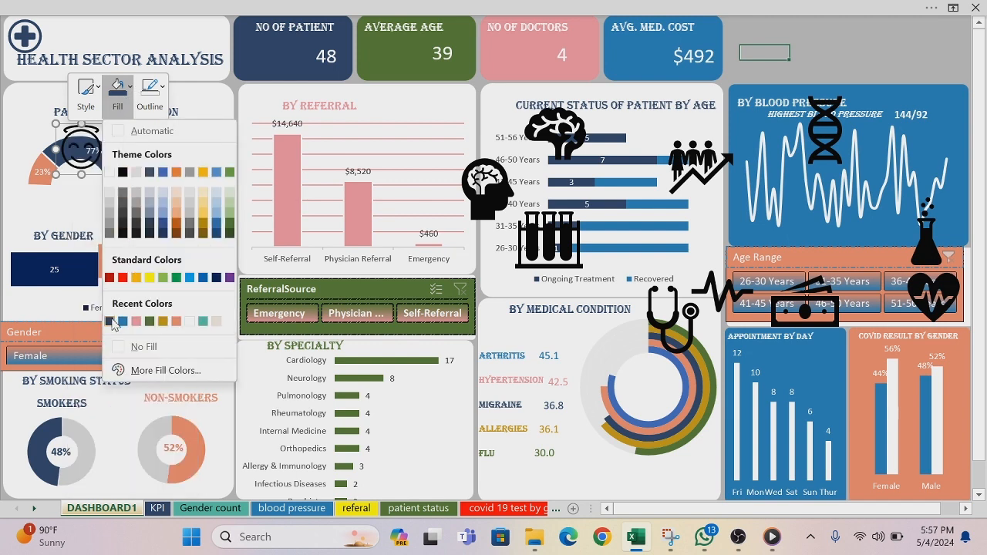
left_click(111, 321)
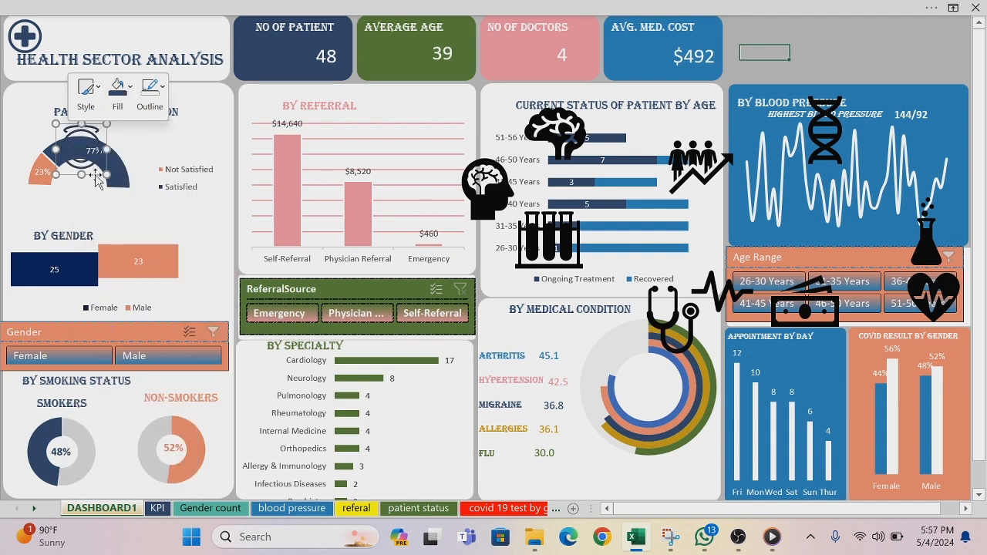
left_click_drag(95, 176, 38, 137)
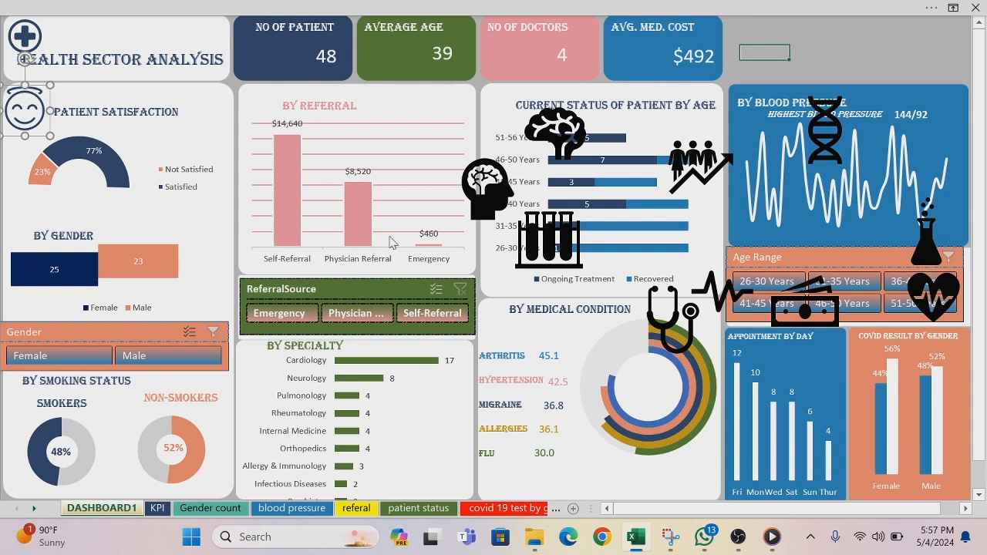
Step: Shrink the brain icon, fill it with the recent dark blue color and place it beside the Smokers label under By Smoking Status
left_click_drag(566, 129, 143, 376)
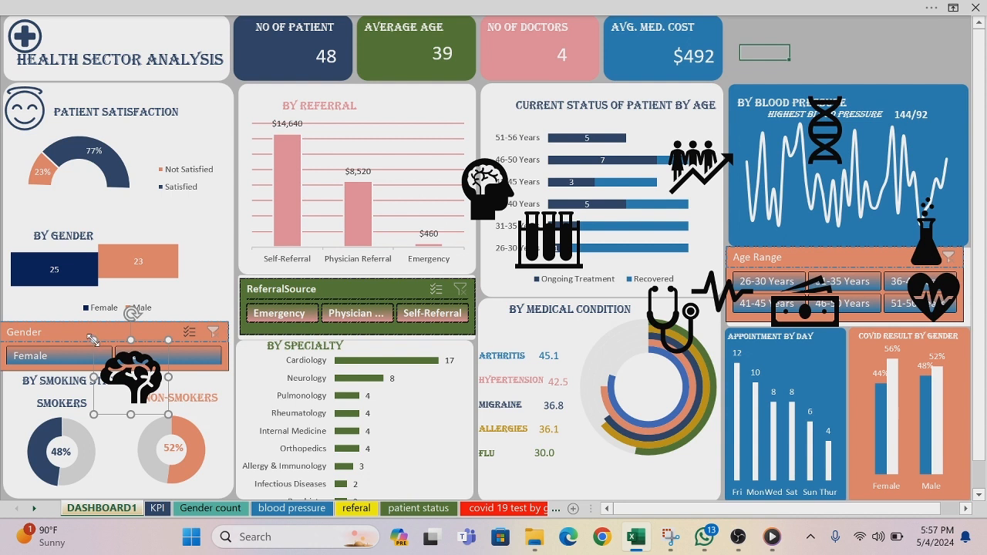
left_click_drag(94, 340, 127, 373)
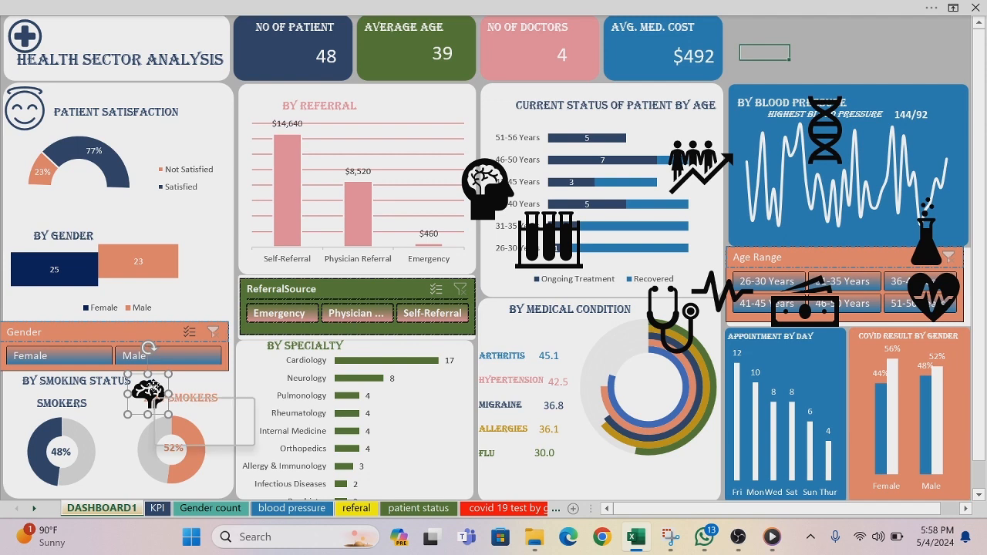
right_click(157, 391)
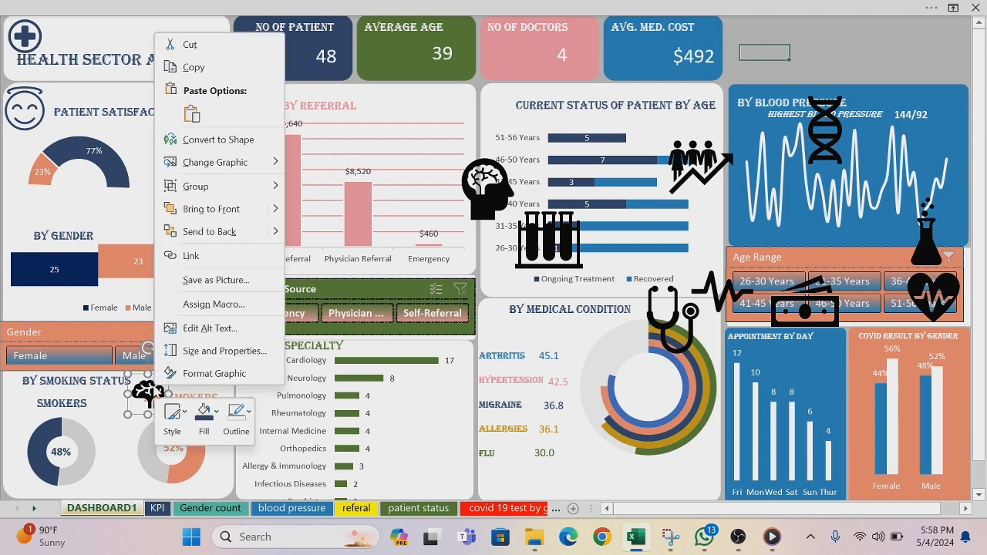
left_click(215, 412)
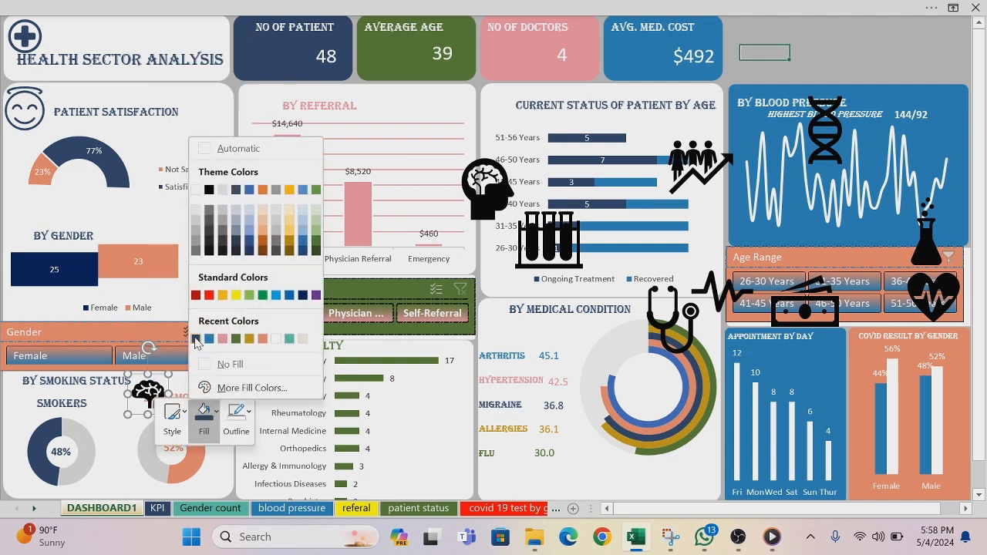
left_click(195, 338)
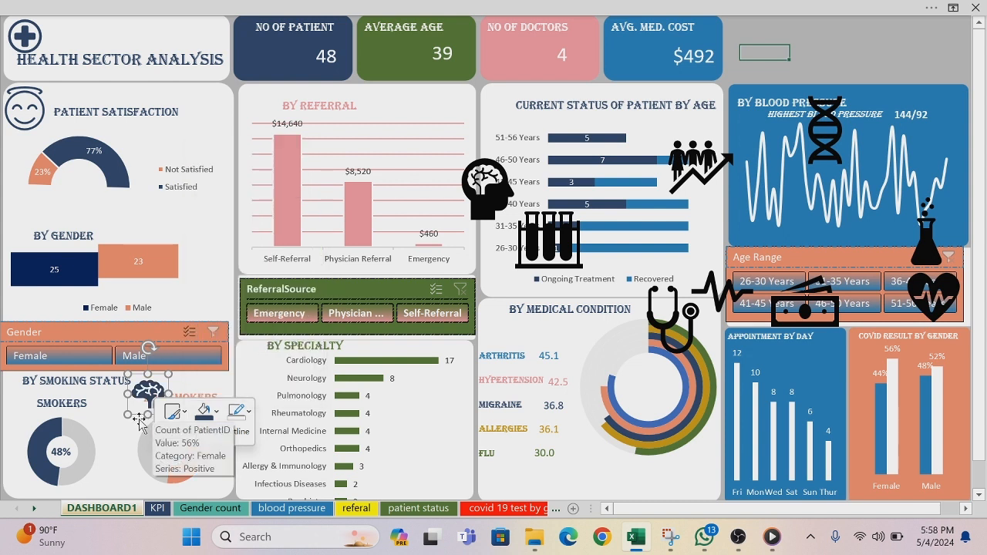
left_click_drag(138, 418, 3, 389)
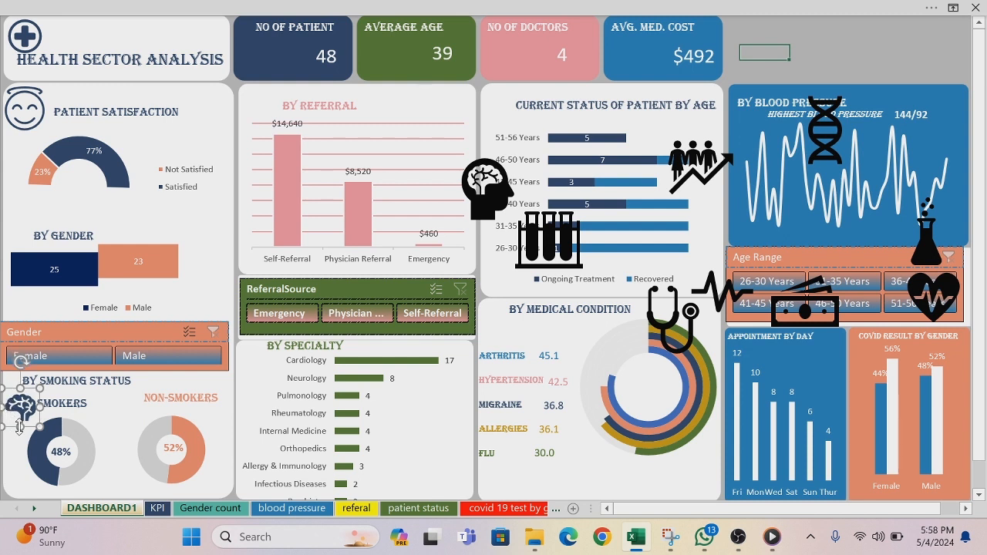
left_click_drag(26, 422, 22, 417)
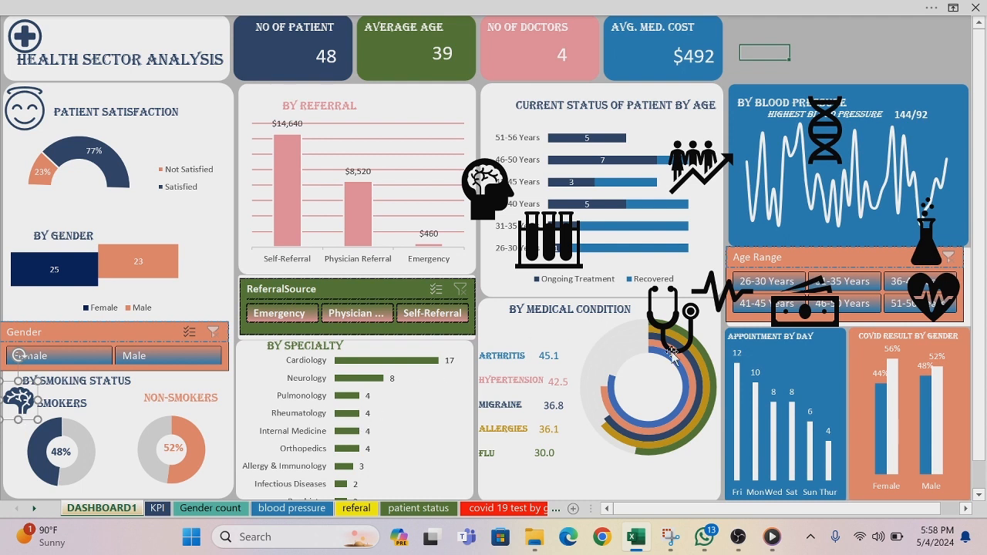
Step: Shrink the head-with-brain icon, fill it with the recent green color and place it at the left edge of the By Specialty chart
left_click(476, 189)
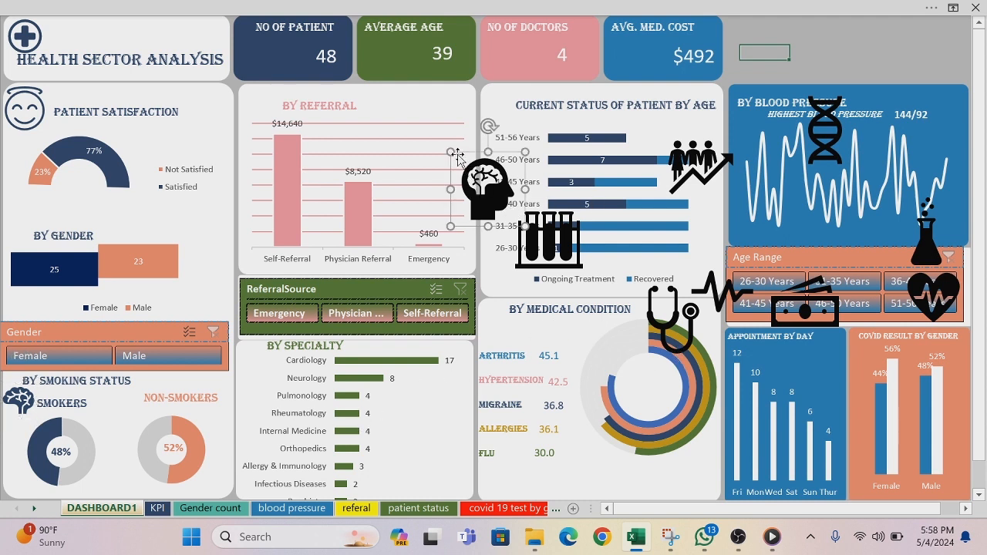
left_click_drag(452, 152, 495, 181)
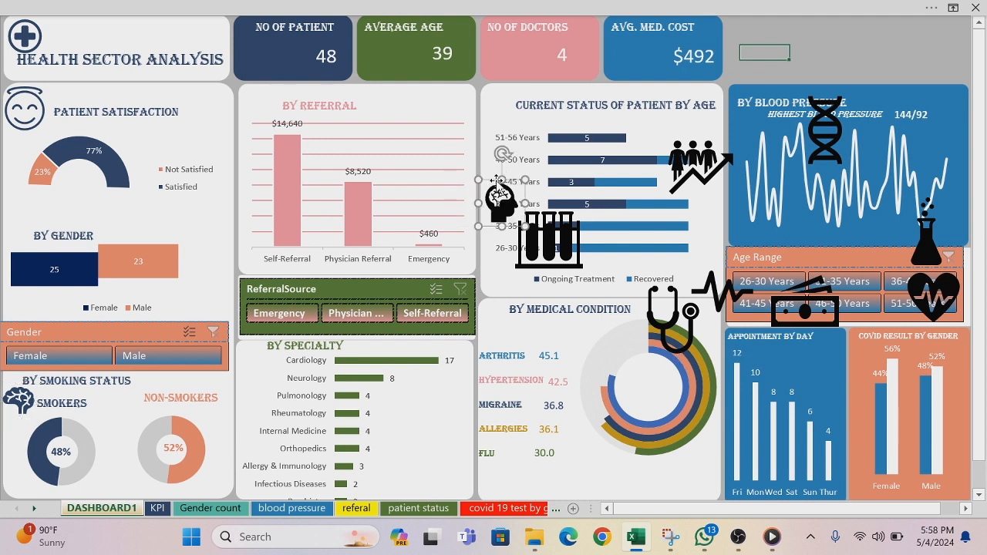
right_click(498, 180)
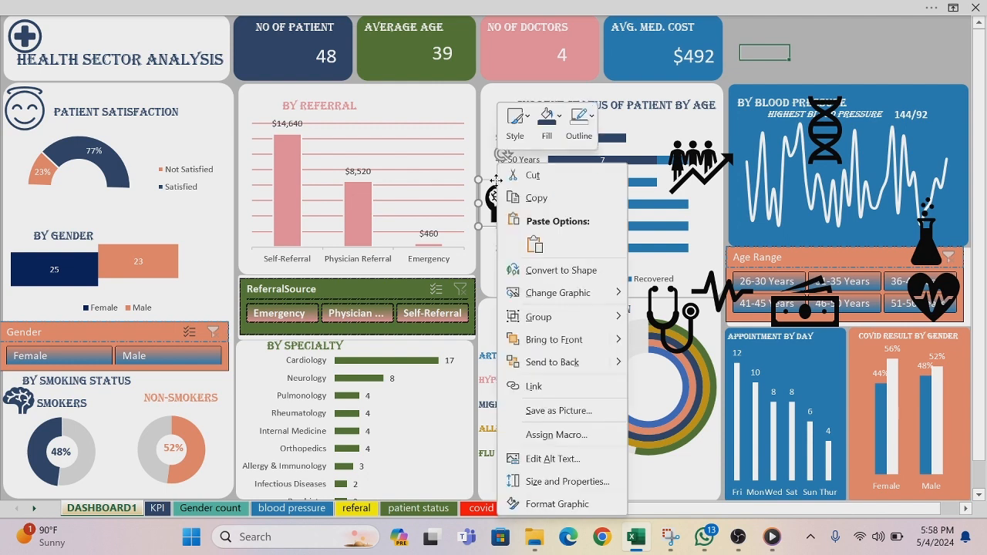
left_click(559, 117)
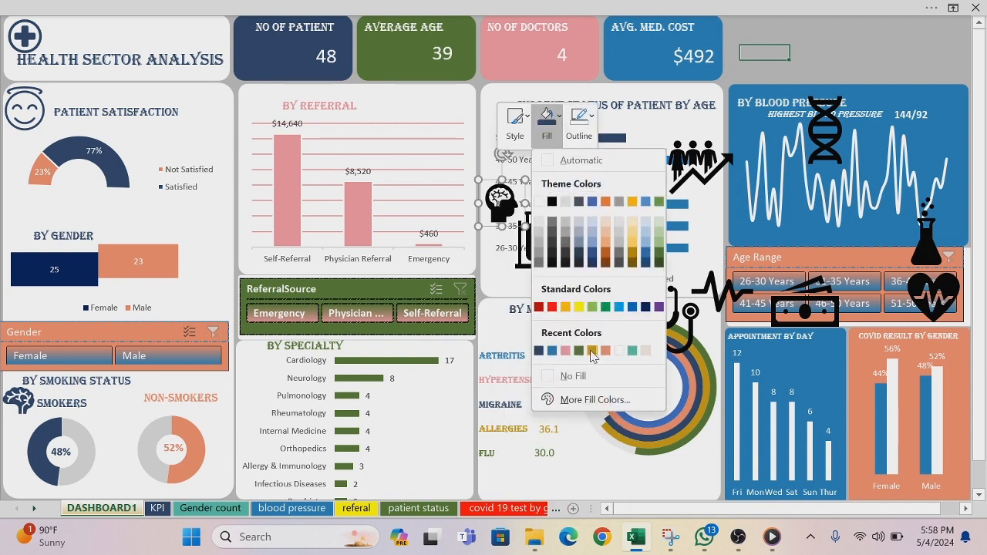
left_click(578, 350)
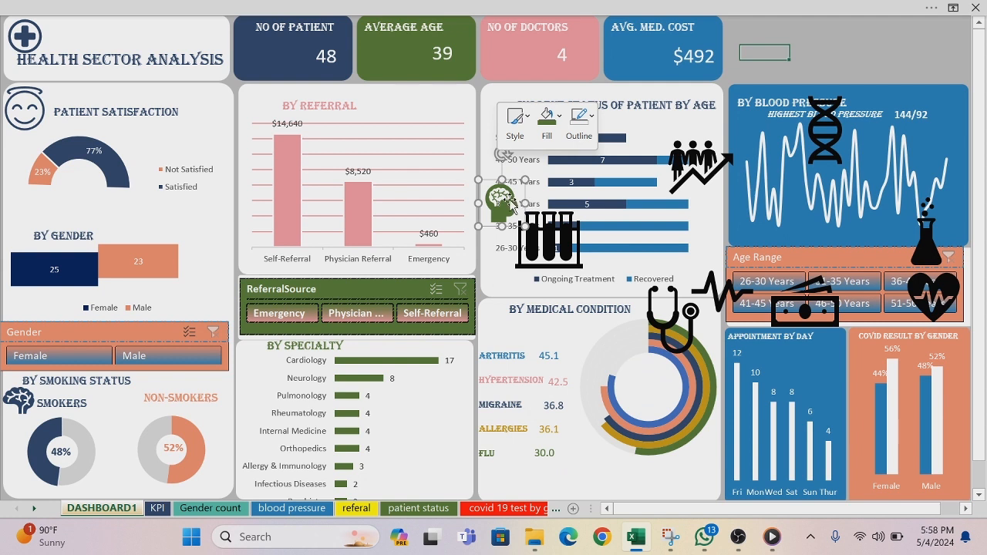
left_click_drag(504, 202, 266, 372)
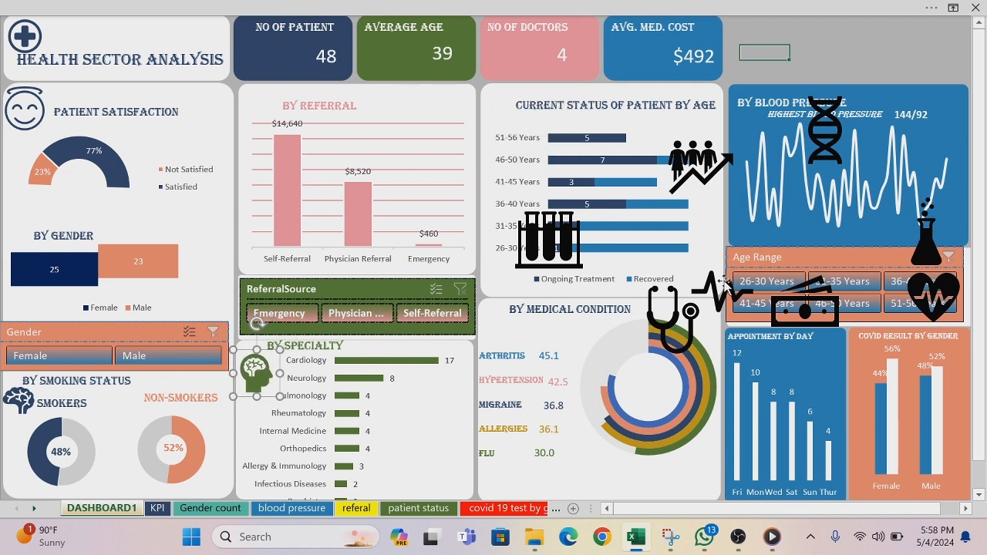
Step: Shrink the heartbeat line icon, fill it with the recent pink color and place it beside the By Referral title
left_click_drag(722, 285, 379, 148)
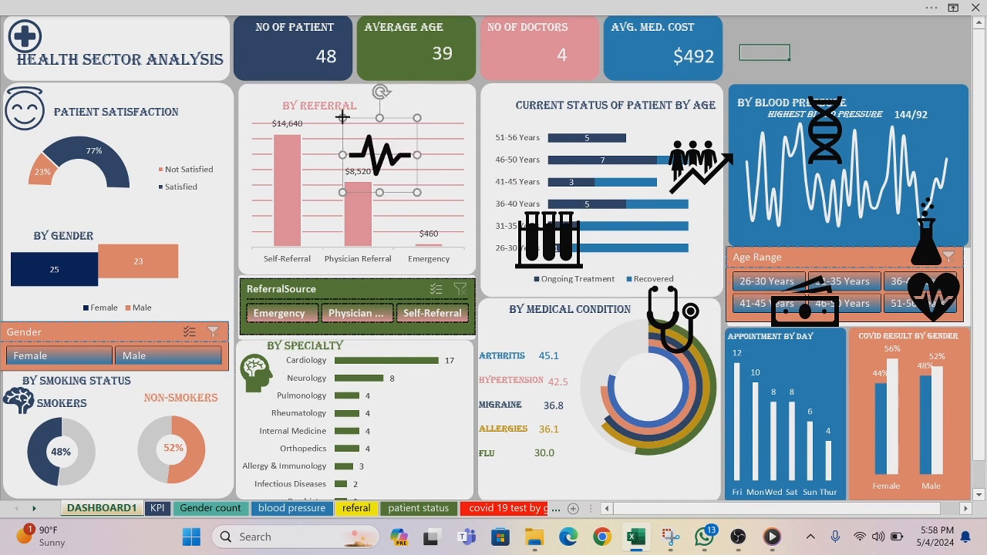
left_click_drag(342, 117, 367, 143)
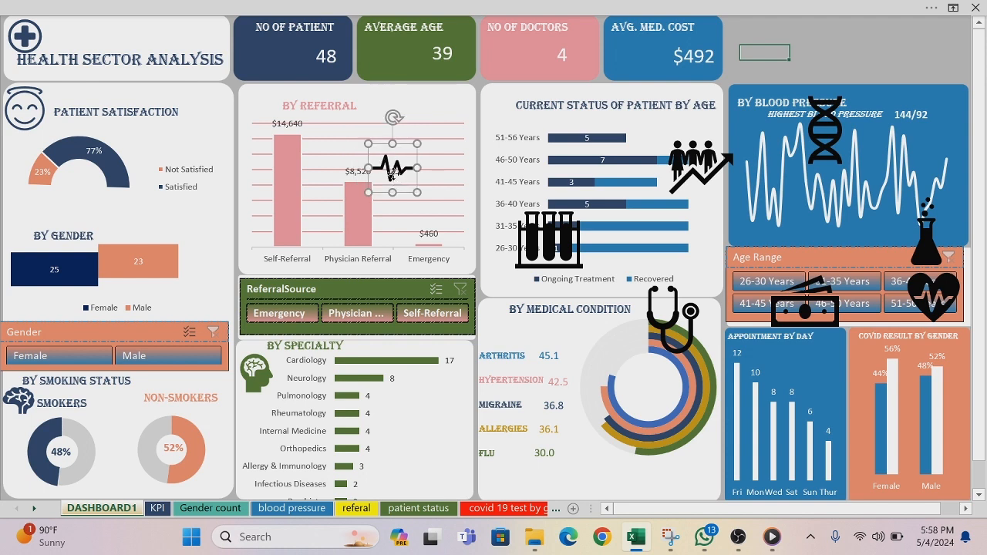
right_click(392, 174)
left_click(458, 118)
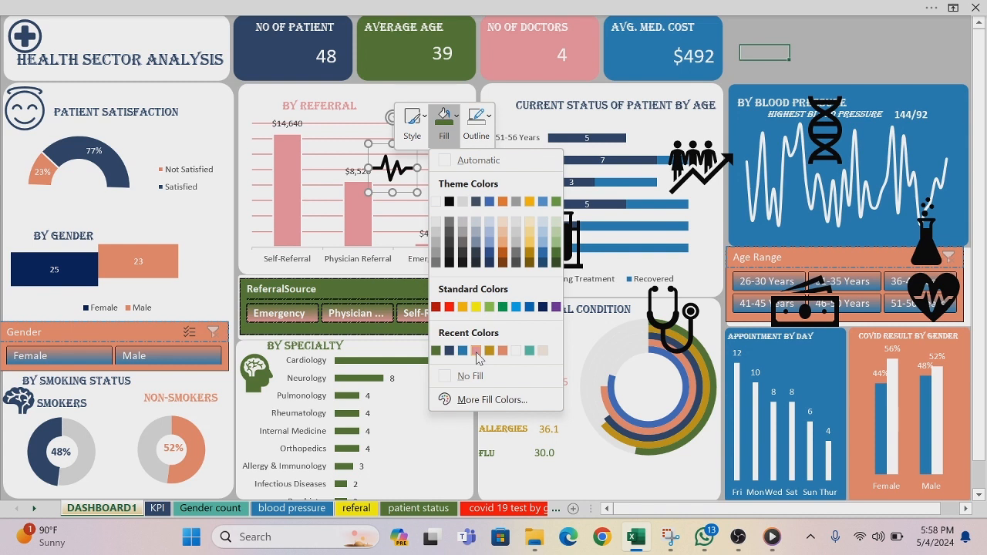
left_click(476, 351)
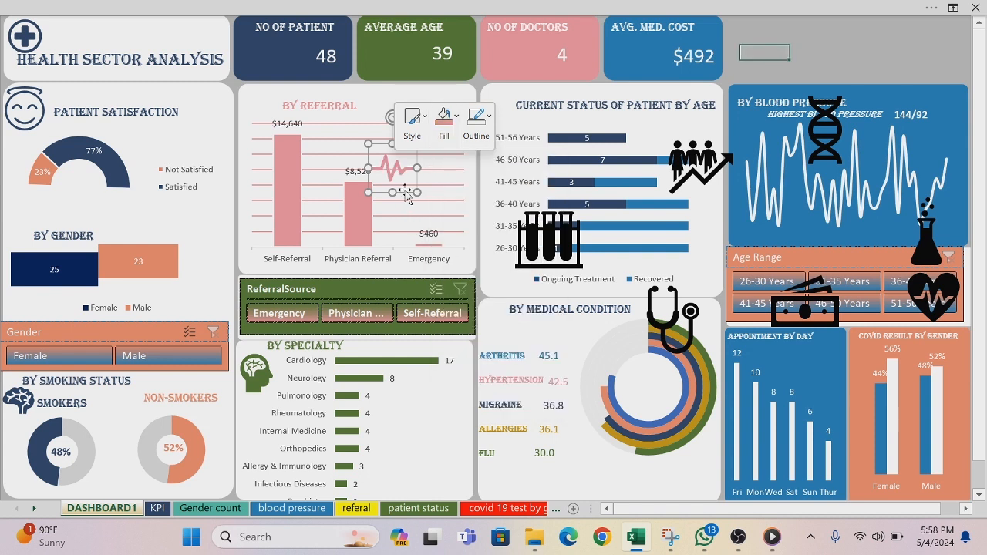
left_click_drag(405, 196, 270, 125)
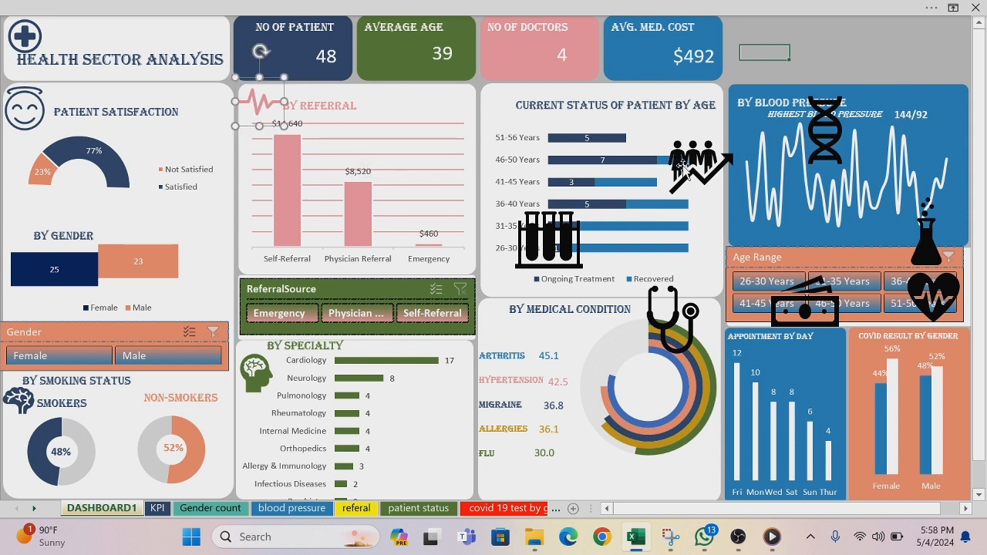
Step: Shrink the test tubes icon, place it beside the Current Status of Patient by Age title and fill it with the recent blue color
mouse_move(595, 261)
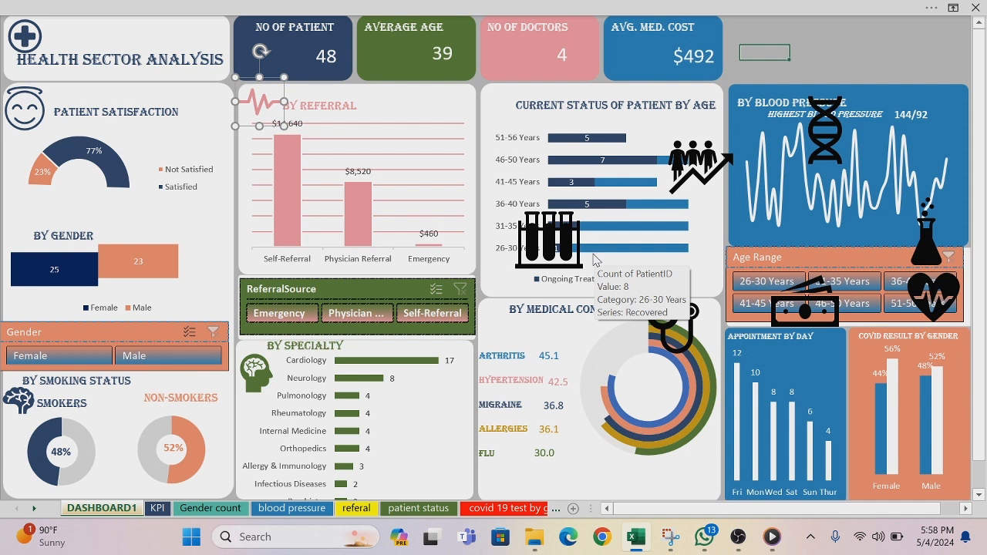
left_click_drag(569, 270, 544, 187)
left_click_drag(482, 122, 514, 152)
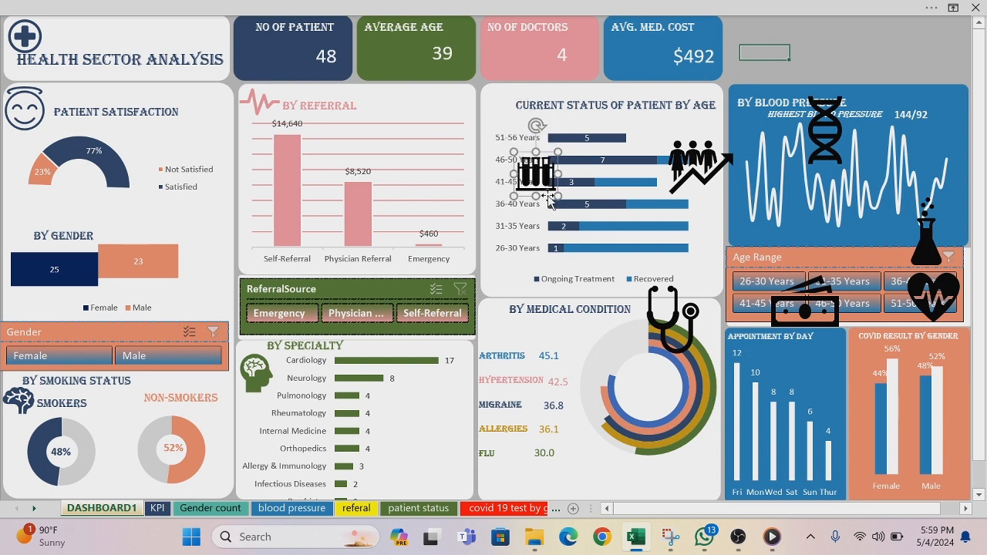
left_click_drag(548, 197, 511, 130)
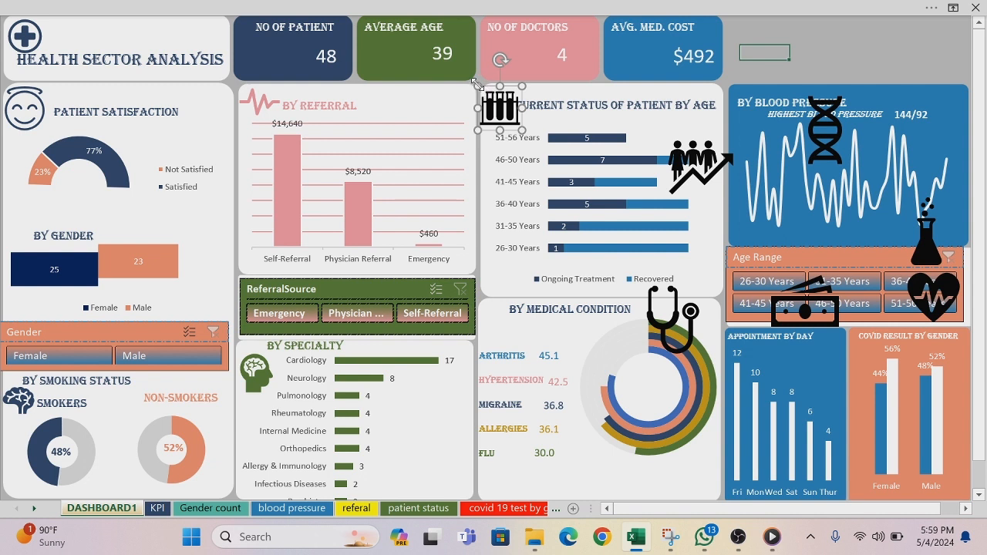
left_click_drag(478, 85, 488, 92)
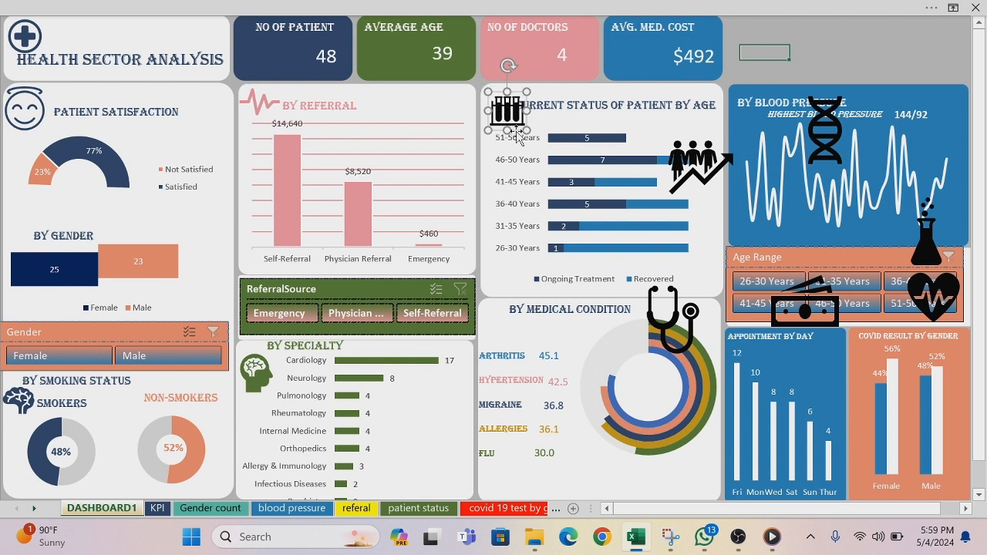
left_click_drag(517, 135, 505, 127)
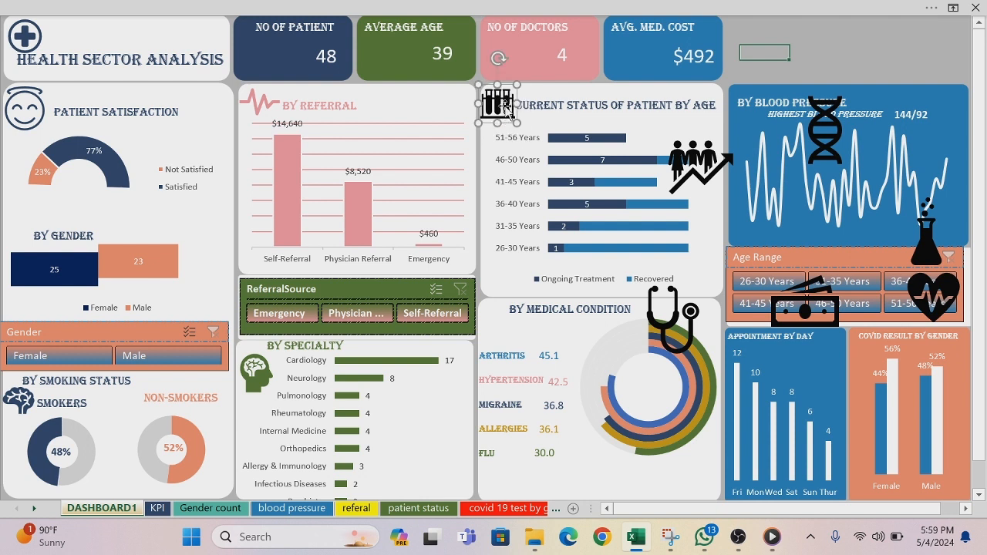
right_click(507, 108)
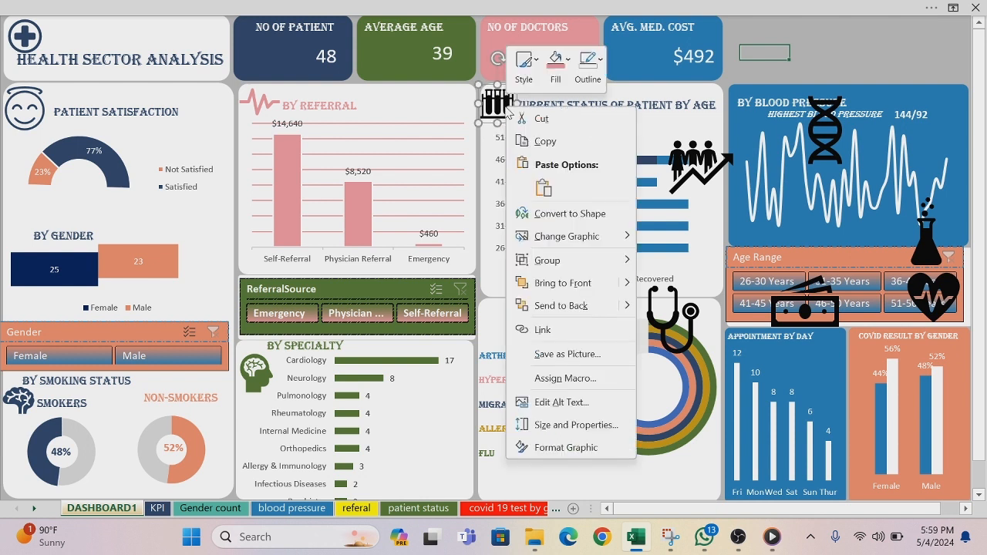
left_click(569, 66)
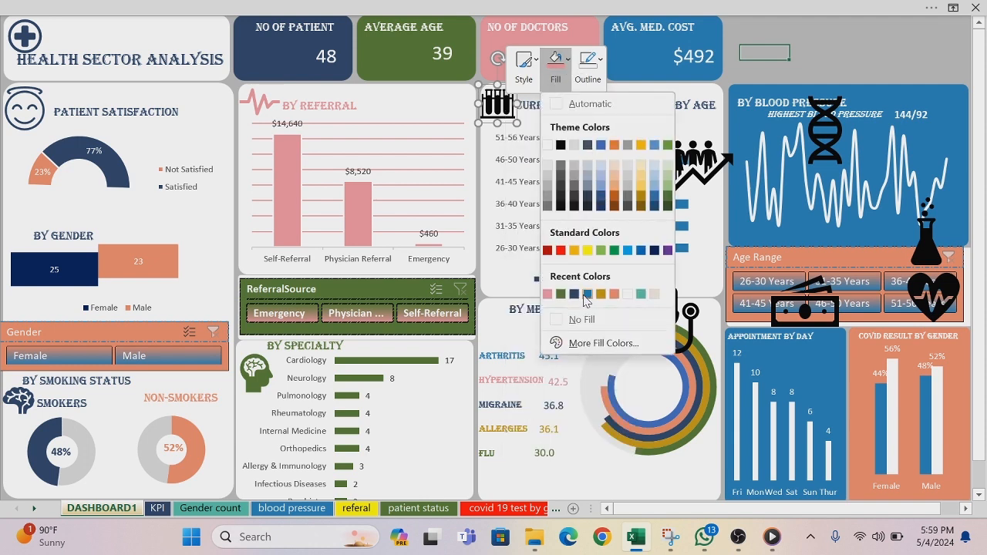
left_click(585, 295)
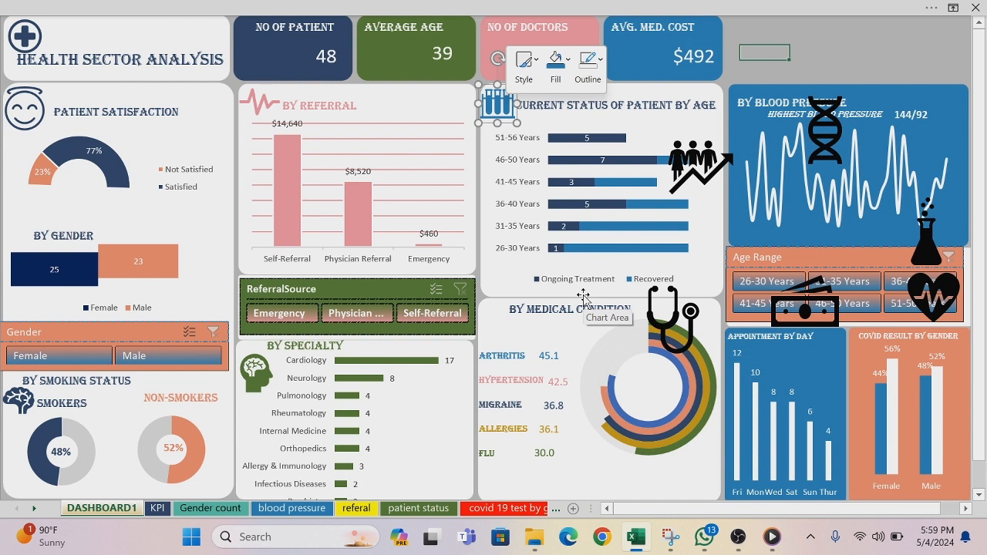
Step: Duplicate the medical cross icon from the Health Sector Analysis card and place the copy beside the By Medical Condition title
left_click(26, 39)
key("ctrl+d")
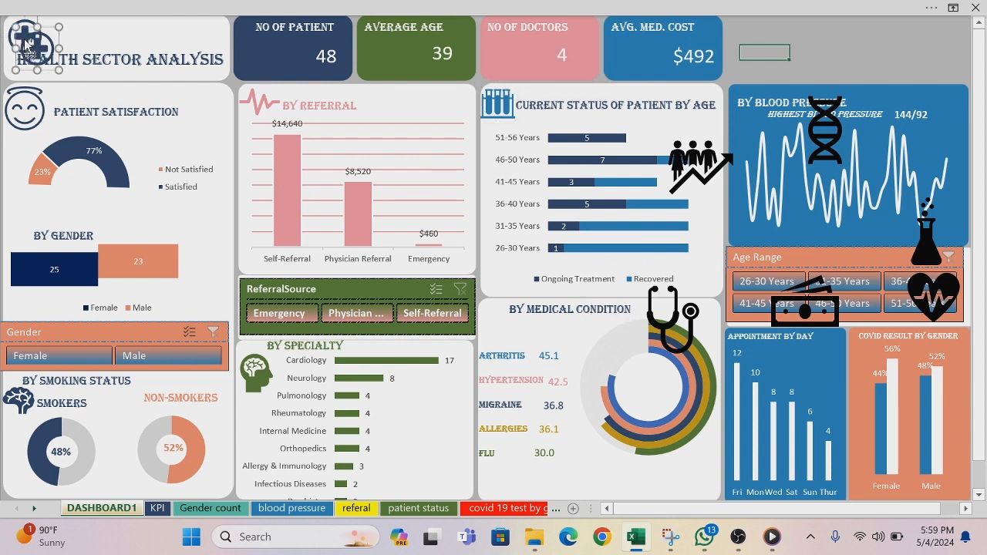
left_click_drag(23, 38, 485, 317)
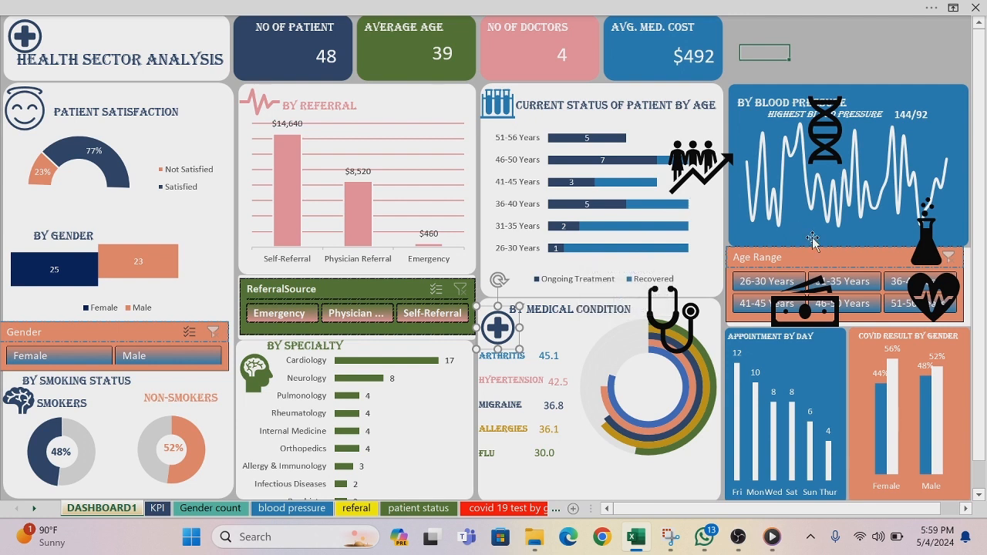
Step: Move the DNA and flask icons away from the Blood Pressure card onto the Current Status of Patient by Age chart
left_click(830, 133)
left_click_drag(825, 130, 497, 227)
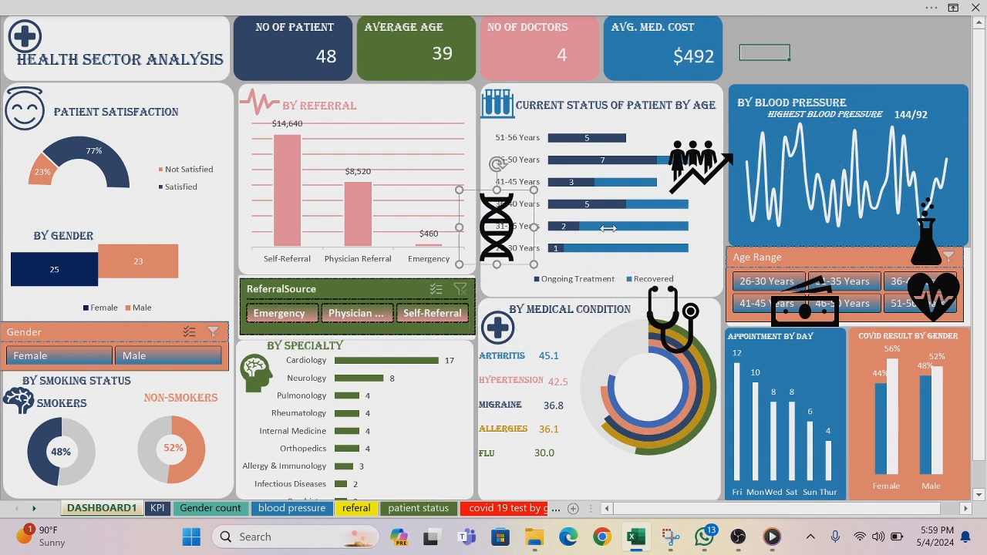
left_click_drag(929, 239, 613, 248)
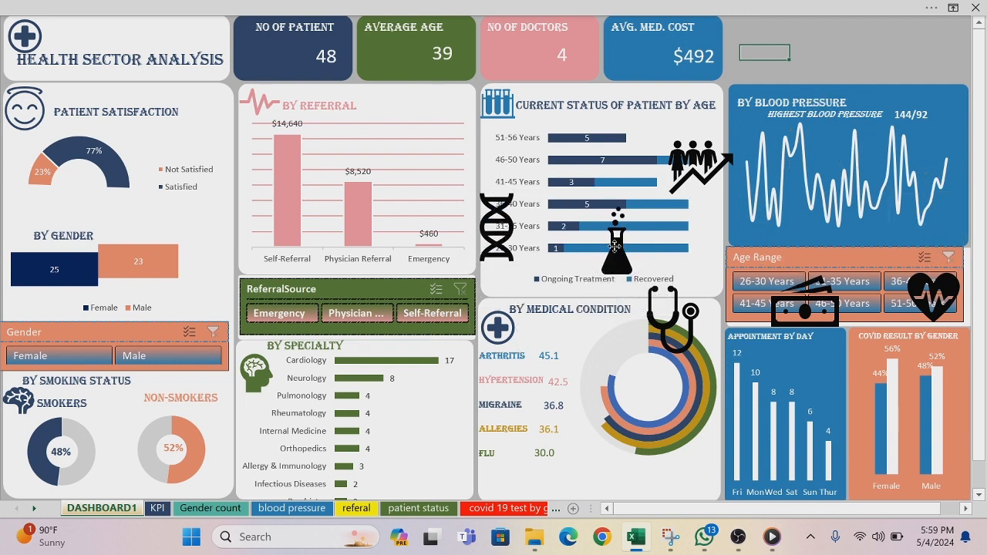
Step: Shrink the heart-with-pulse icon, place it beside the Highest Blood Pressure label and fill it with white
left_click_drag(936, 301, 720, 133)
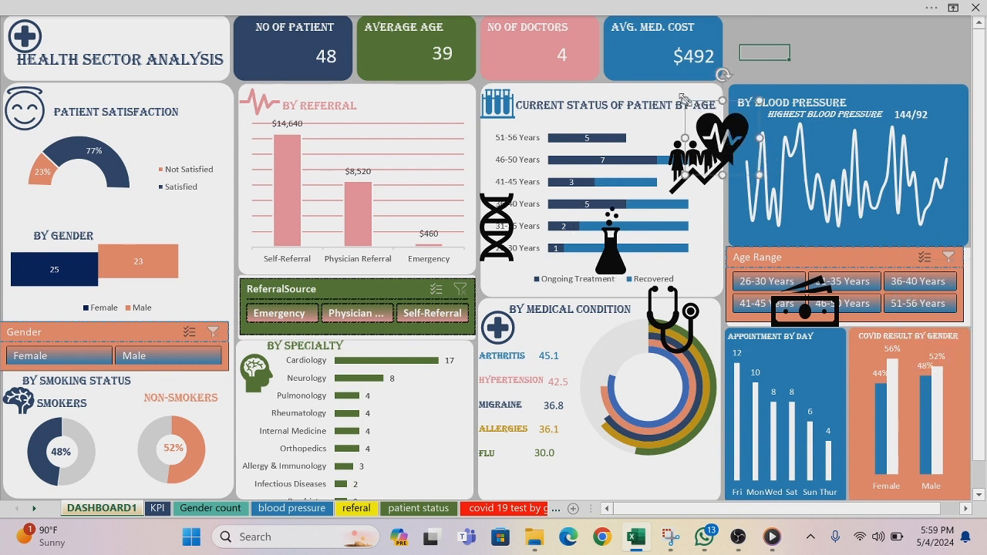
left_click_drag(684, 98, 754, 132)
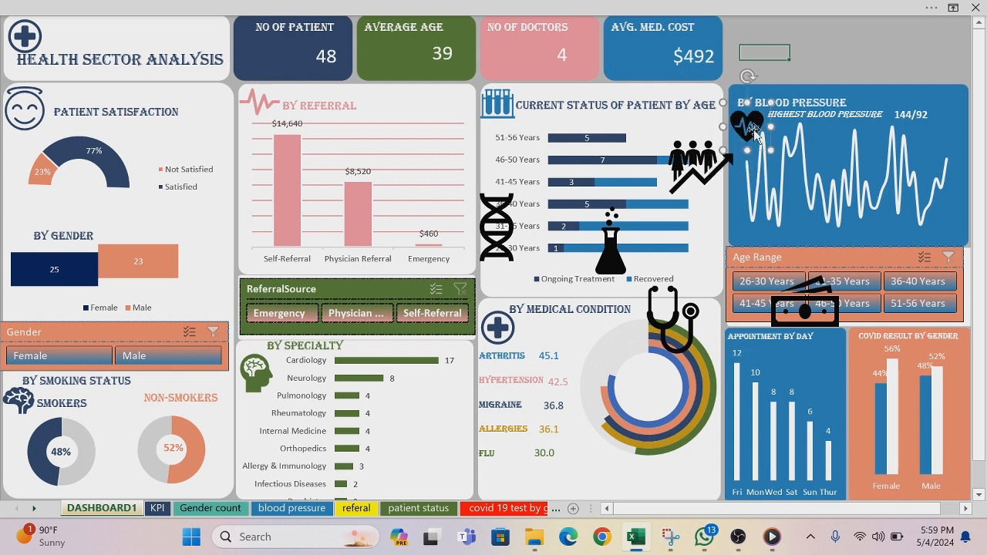
right_click(754, 133)
left_click(818, 85)
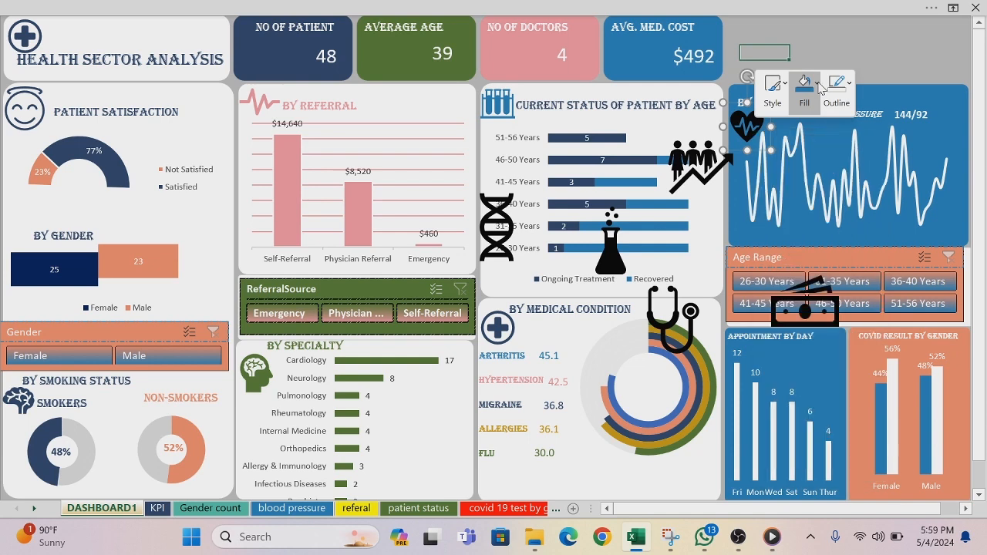
left_click(817, 85)
left_click(797, 169)
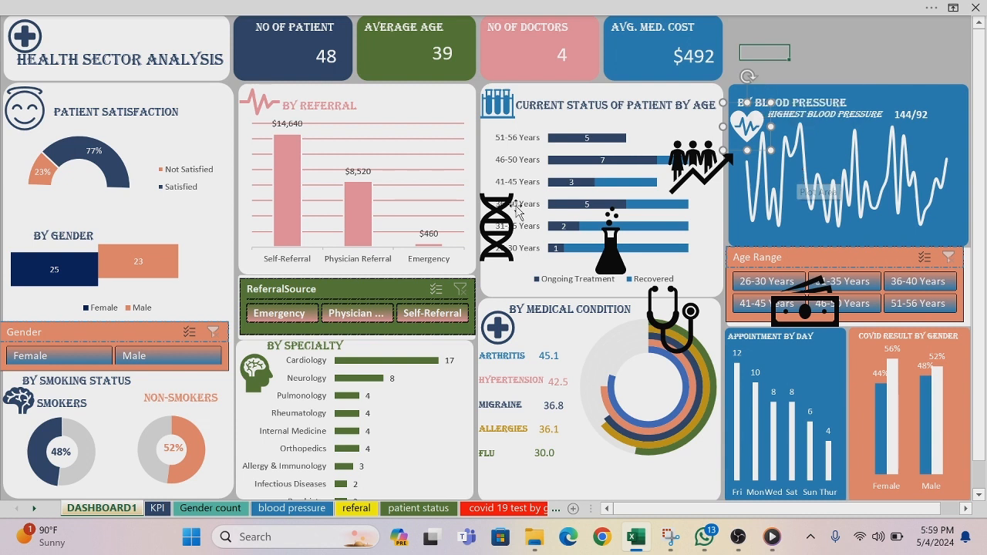
Step: Move the DNA icon between the Appointment by Day and Covid Result charts, and the people-with-arrow icon onto the No of Patient card
left_click_drag(494, 235, 818, 387)
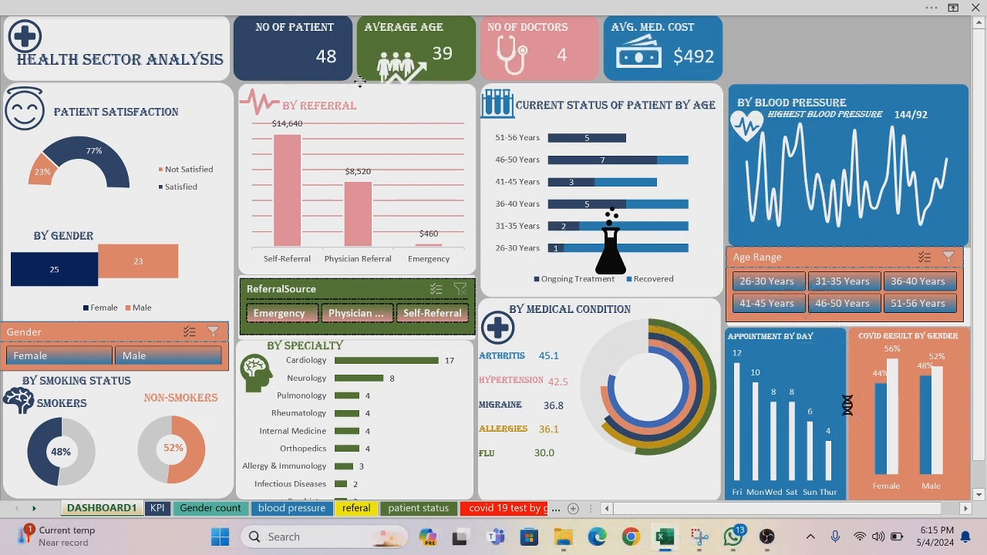
left_click(286, 83)
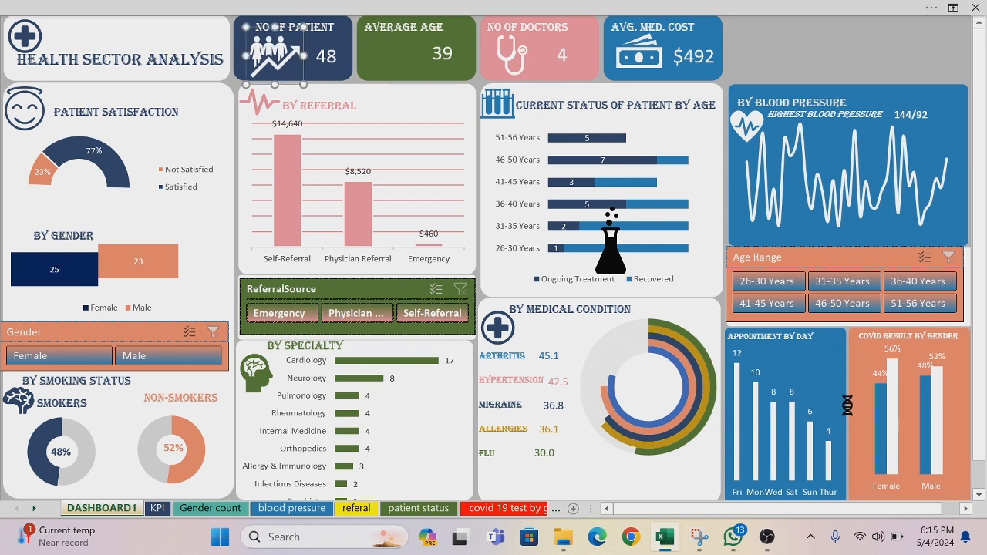
Step: Shrink the flask icon, place it on the Average Age card, fill it with white and fine-tune its size to fit the card
left_click(613, 260)
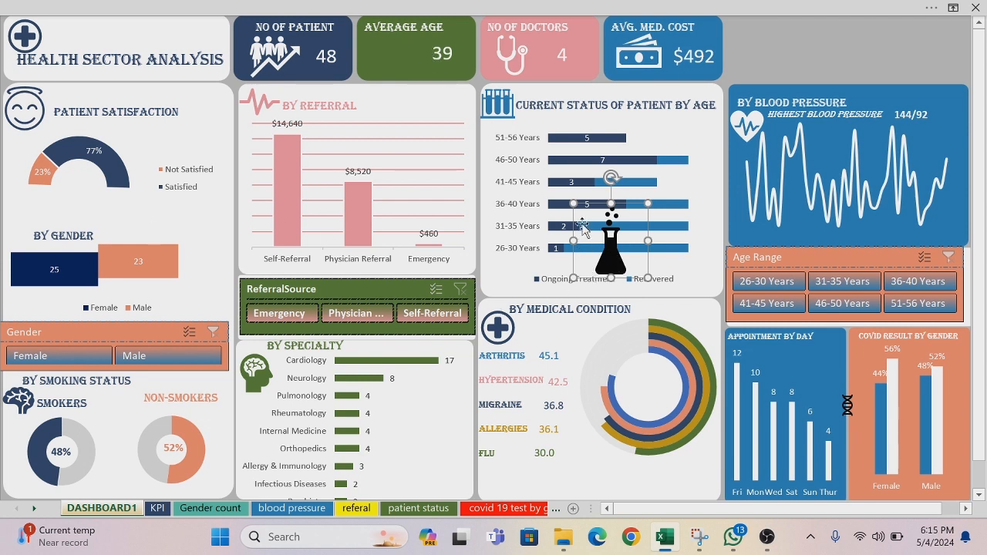
left_click_drag(574, 205, 595, 224)
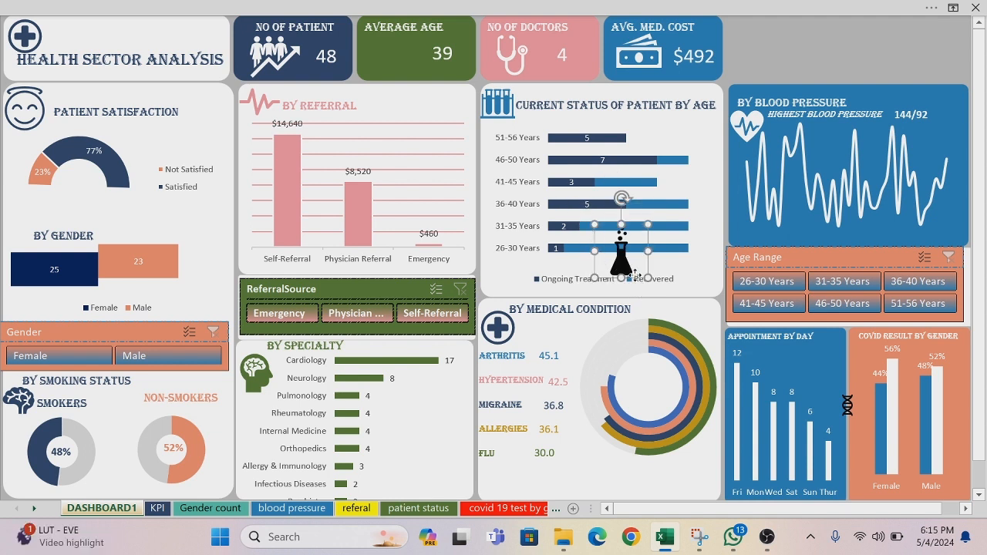
left_click_drag(621, 256, 389, 52)
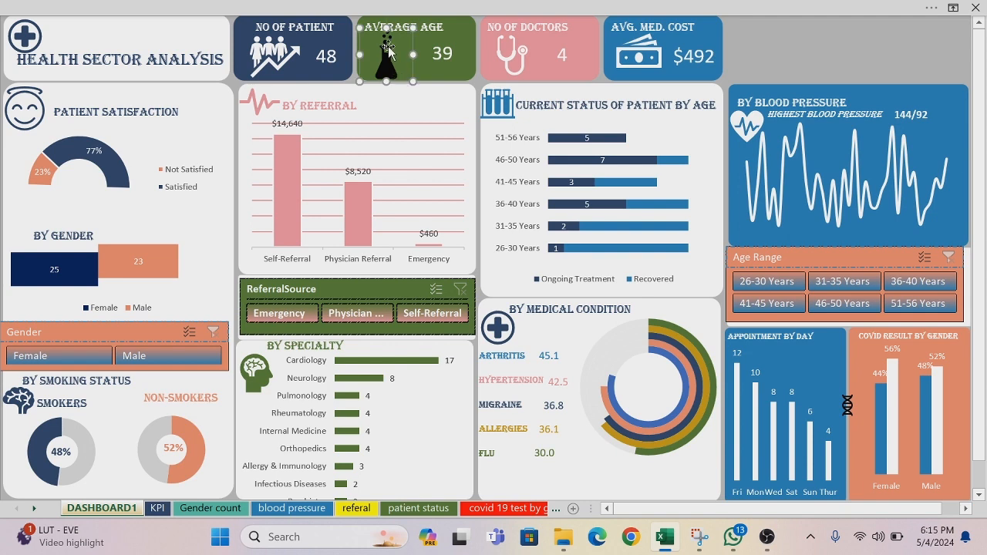
right_click(370, 31)
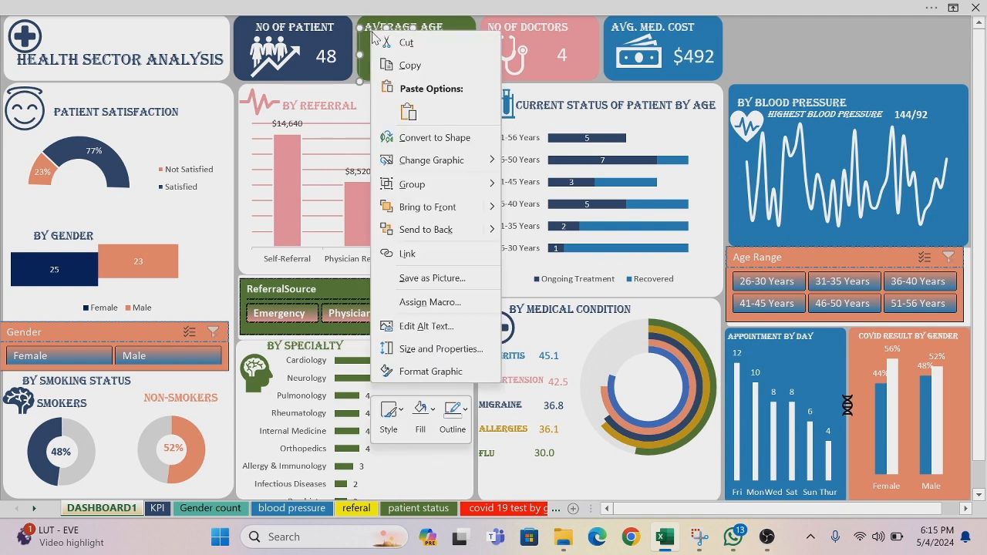
left_click(432, 409)
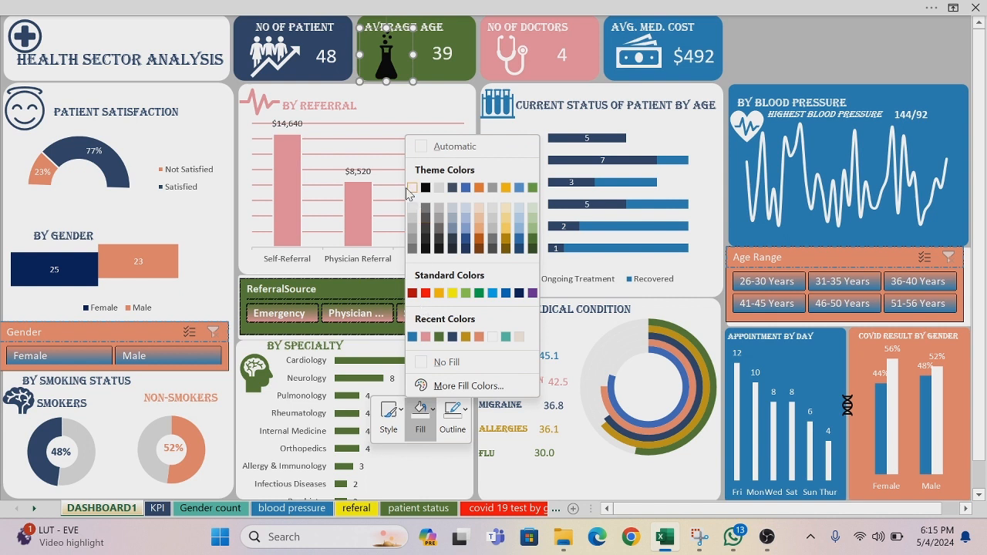
left_click(412, 188)
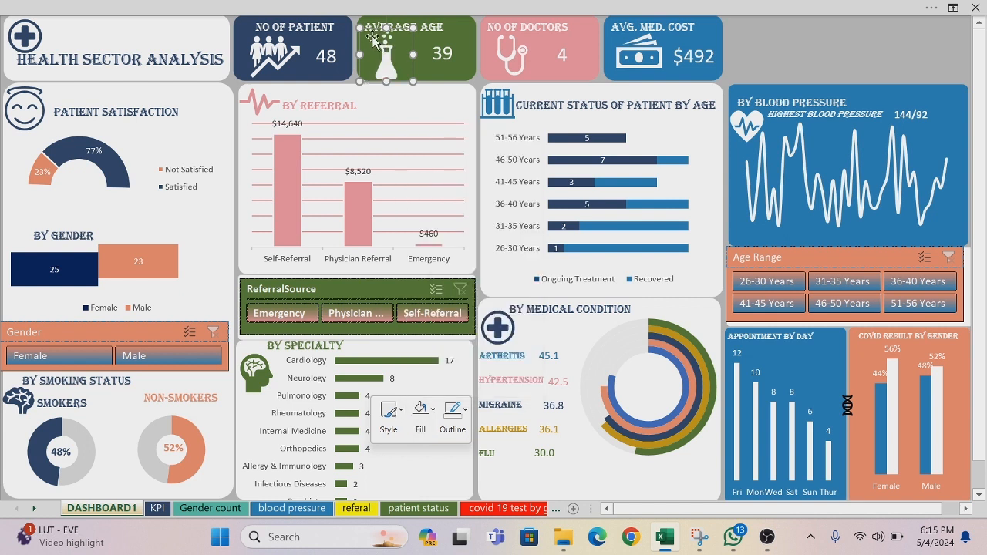
left_click_drag(359, 28, 356, 24)
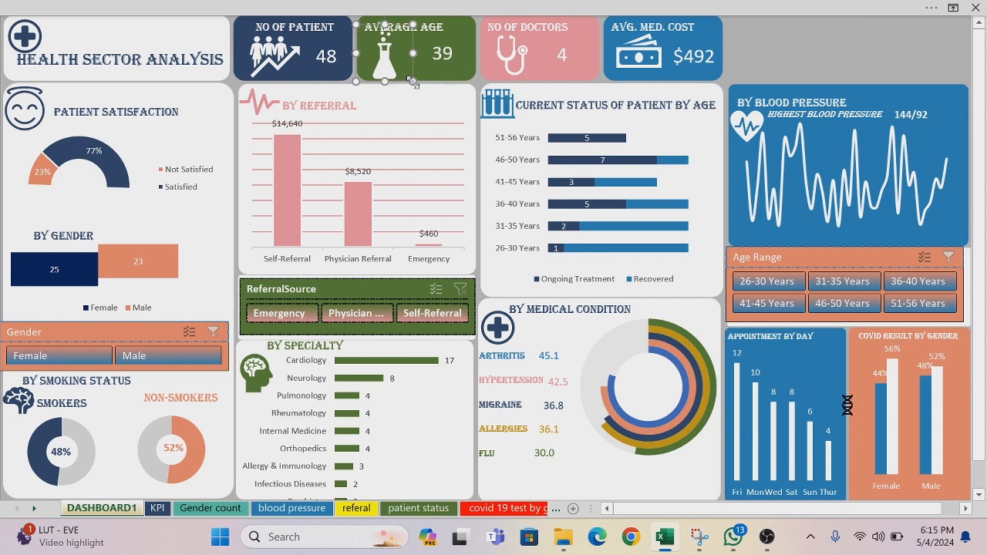
left_click_drag(412, 83, 408, 77)
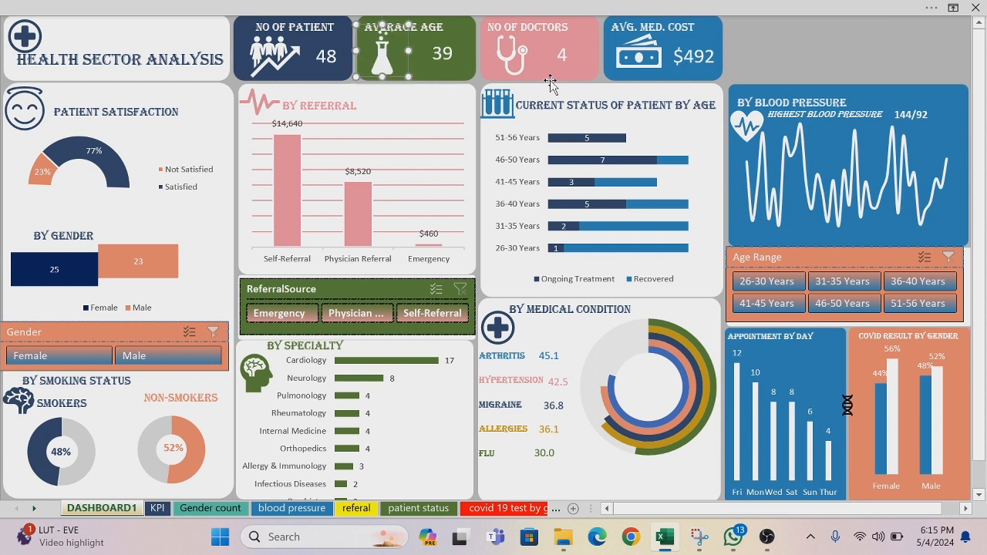
left_click(734, 64)
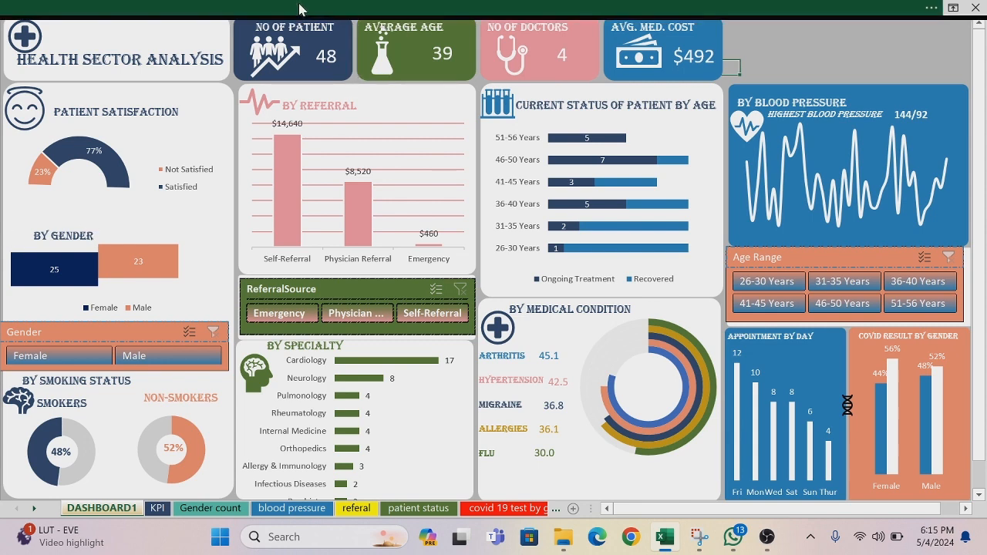
Step: Open the stock icons library for inserting another icon into the dashboard
left_click(300, 12)
left_click(114, 38)
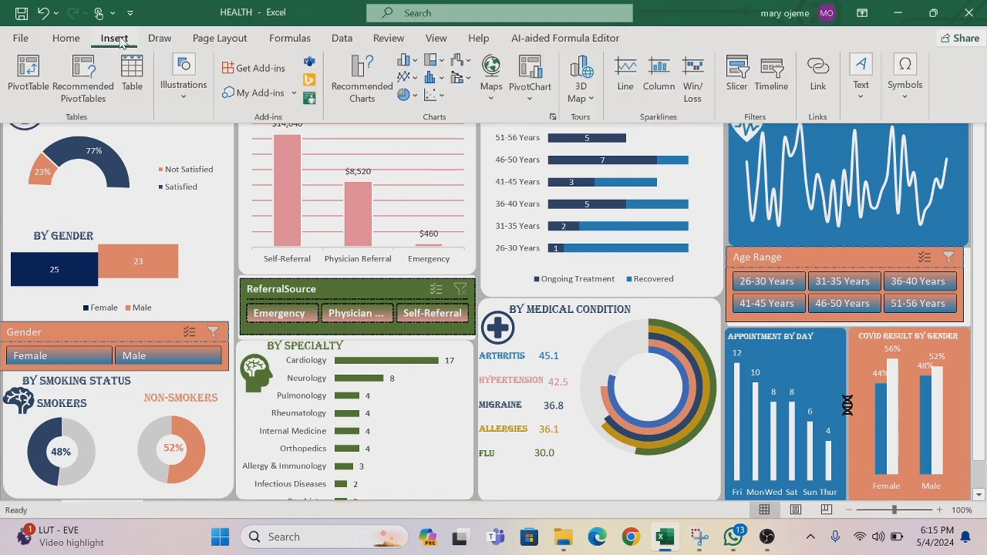
left_click(185, 96)
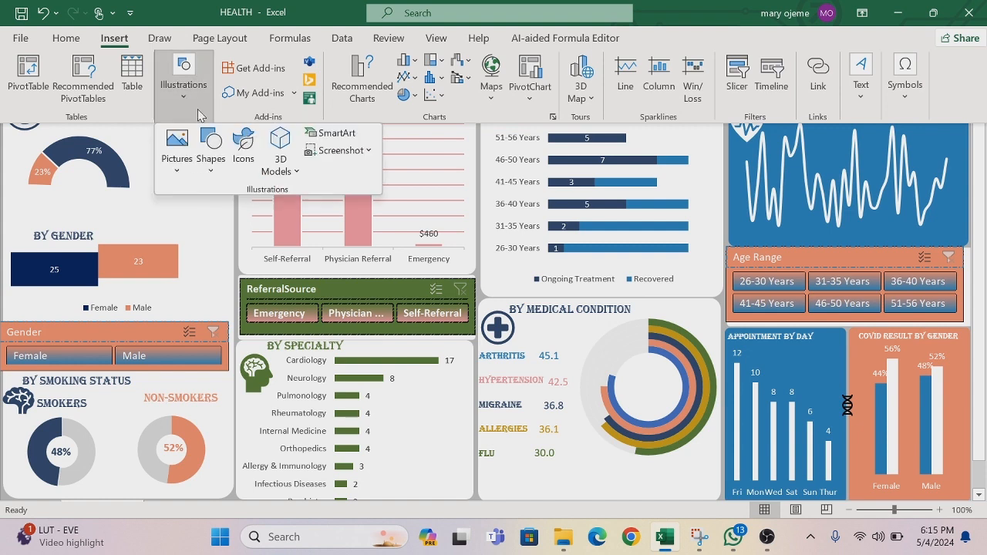
left_click(211, 174)
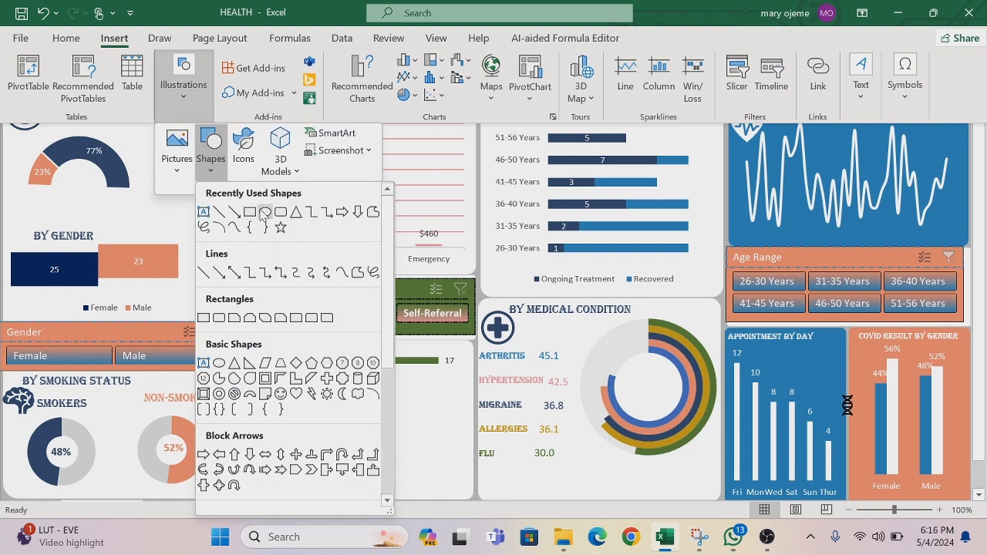
left_click(244, 146)
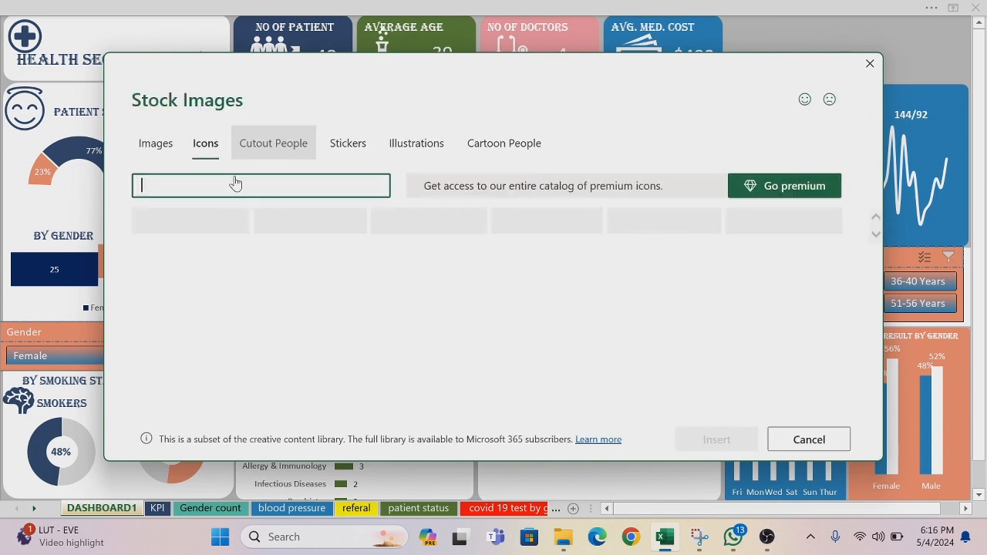
type("gen")
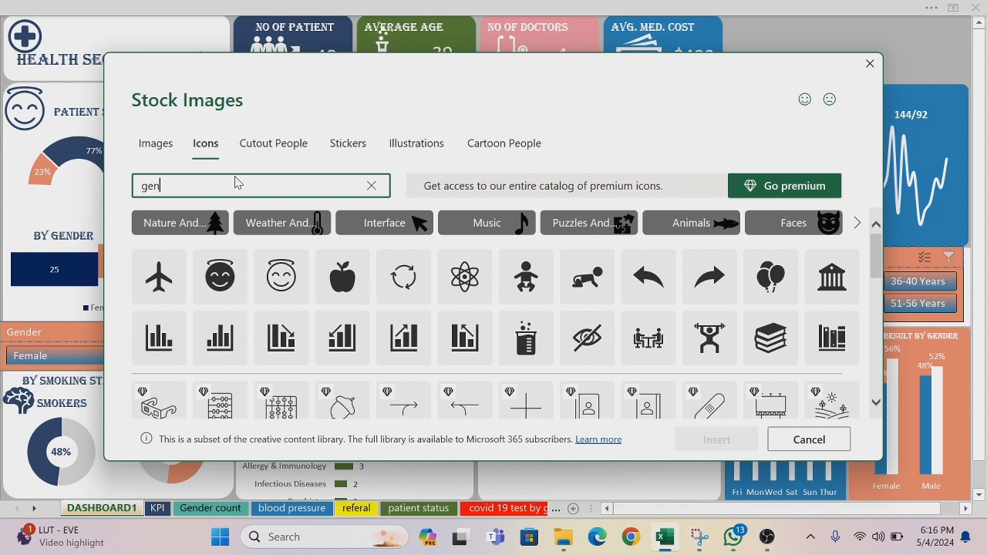
type("d")
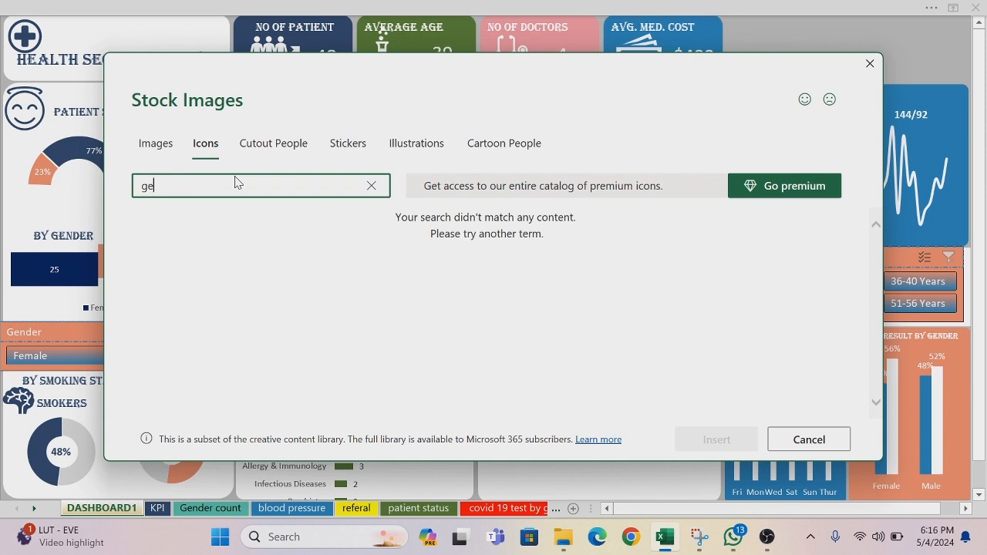
key("BackSpace")
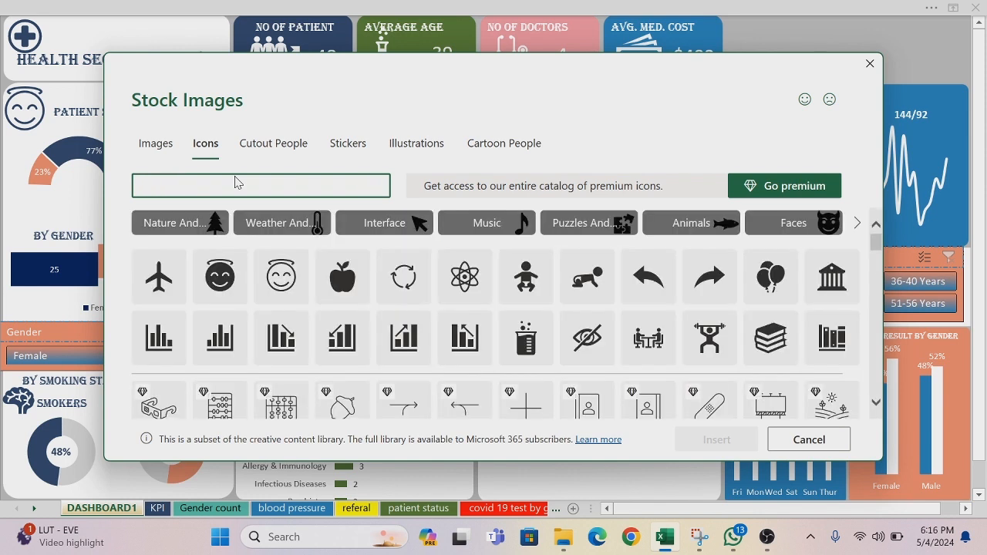
Step: Search the stock icons for "man" and insert the man-and-woman icon into the dashboard
type("man")
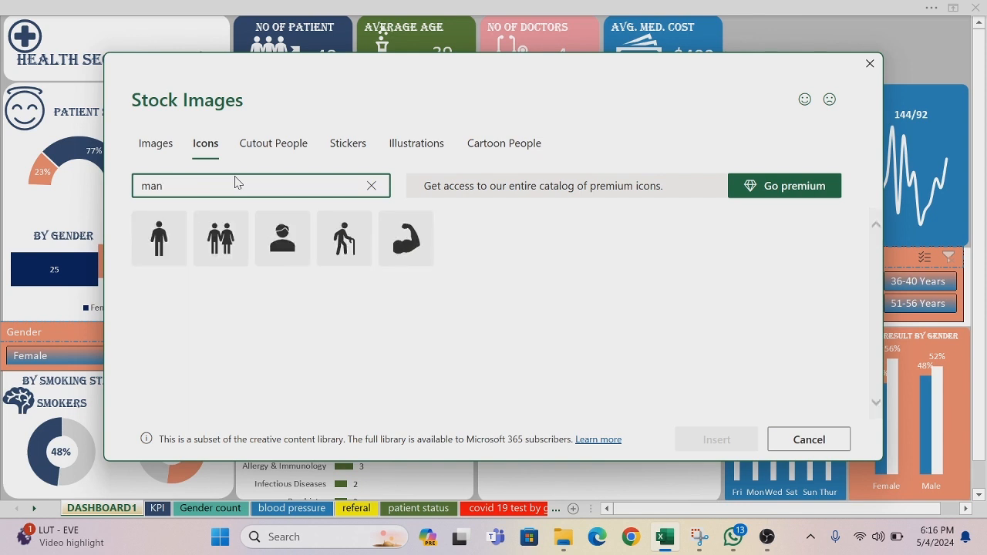
left_click(221, 238)
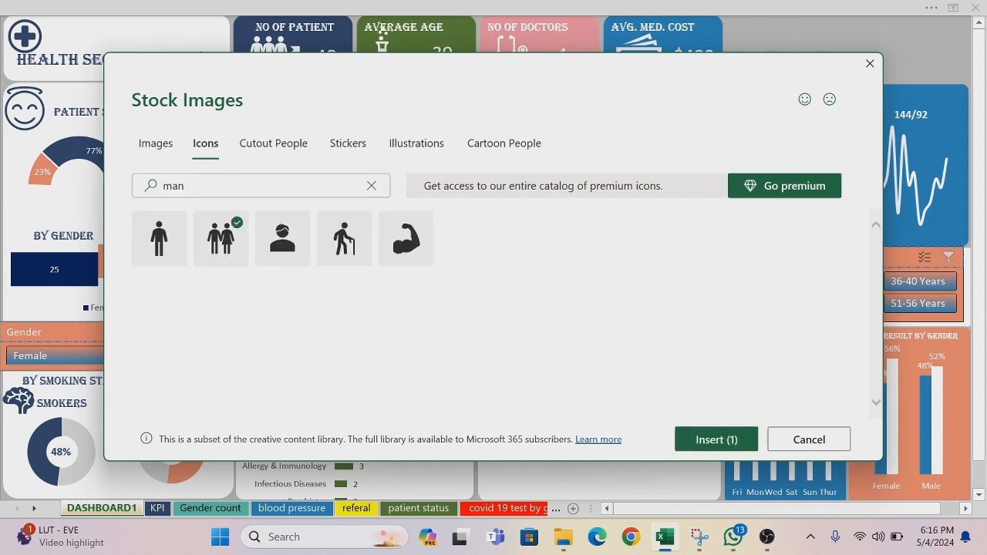
left_click(727, 439)
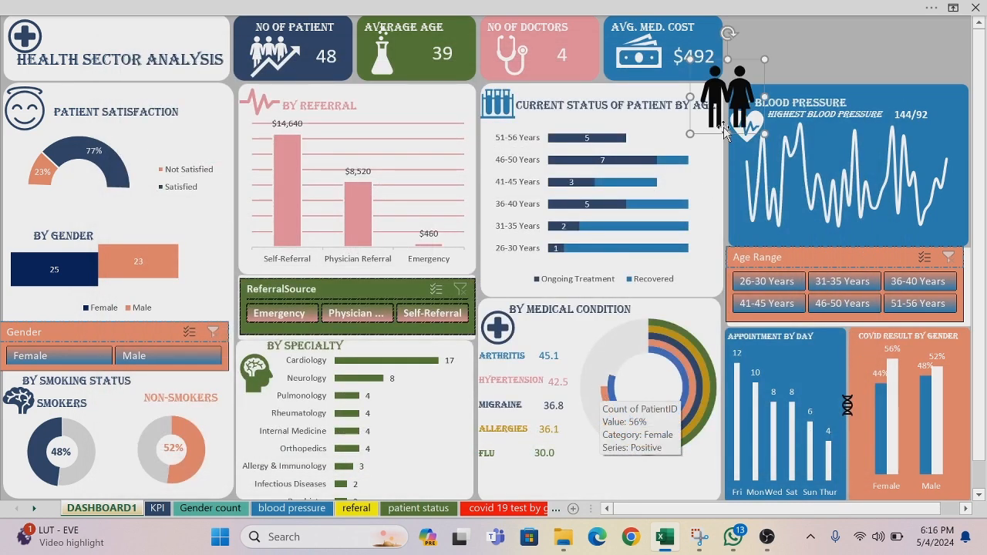
Step: Shrink the man-and-woman icon, place it above the gender bar chart, and move the By Gender label up to make room for it
left_click_drag(723, 131, 33, 254)
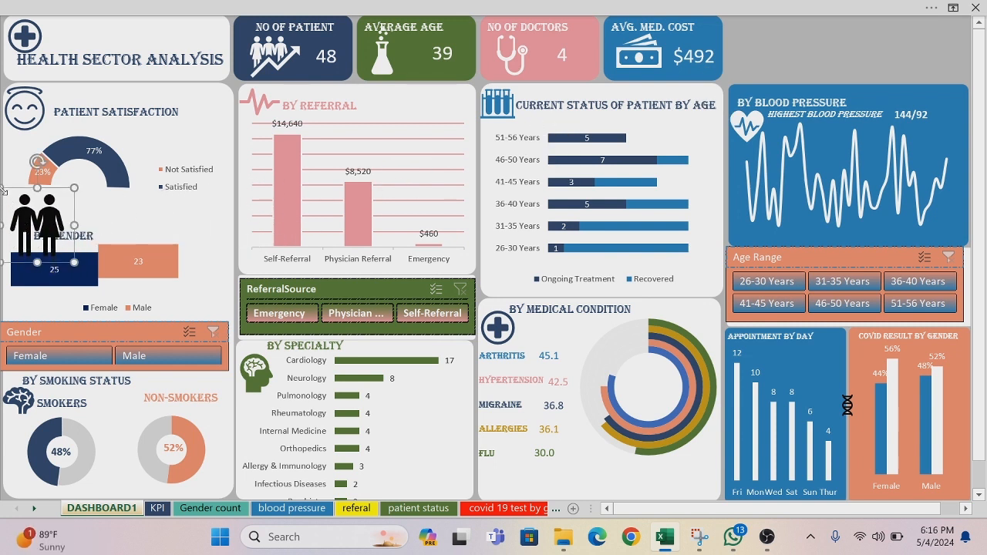
left_click_drag(3, 190, 30, 218)
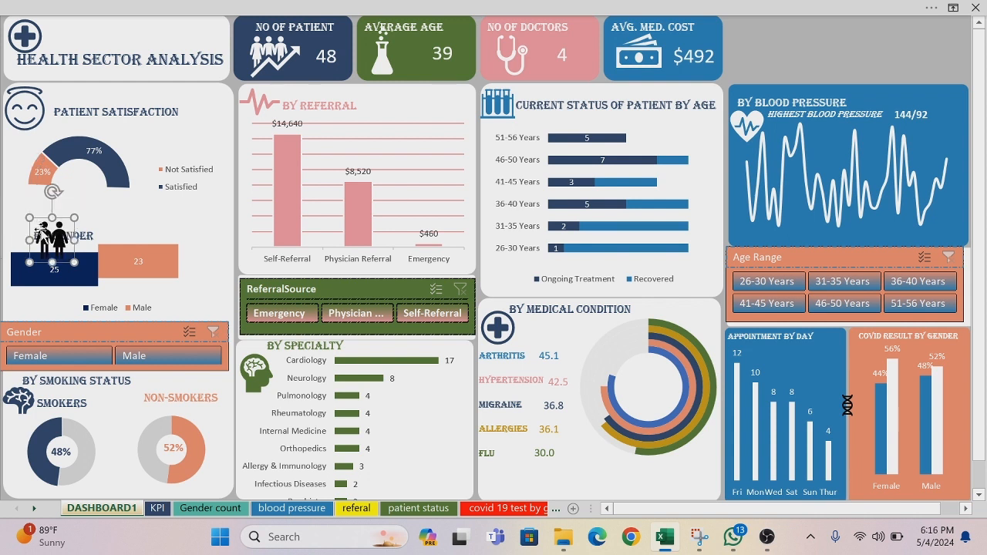
left_click_drag(64, 260, 22, 251)
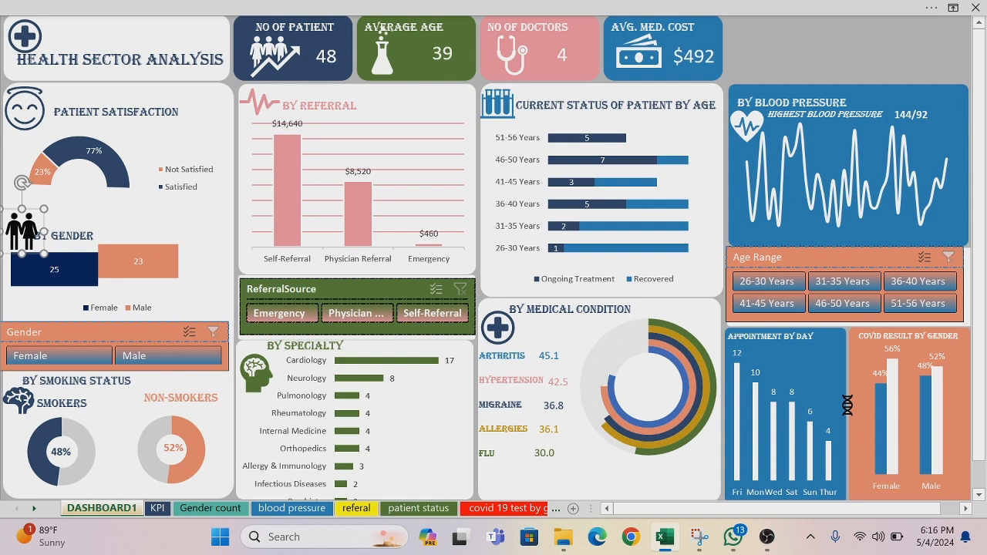
left_click(27, 231)
left_click_drag(71, 251, 71, 227)
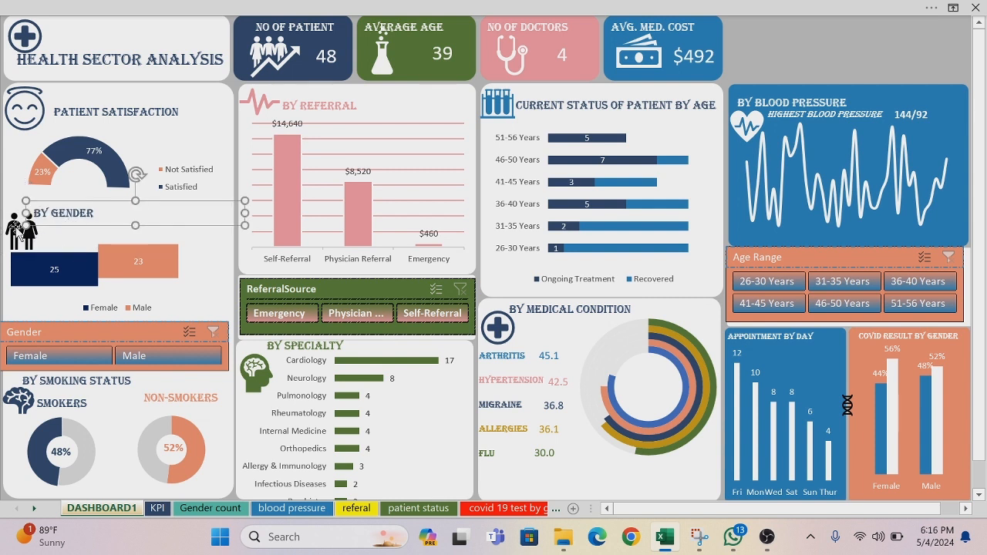
left_click(23, 230)
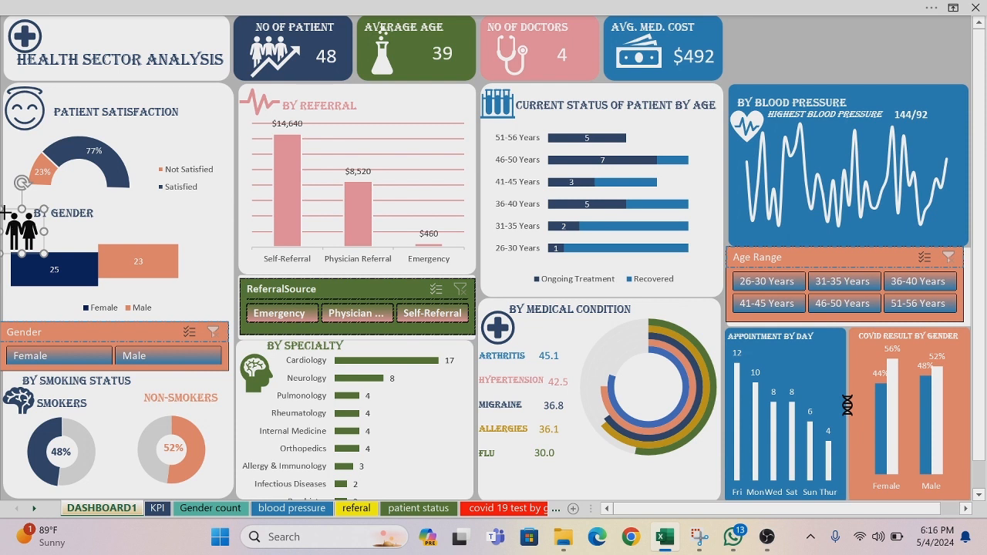
left_click_drag(6, 212, 13, 223)
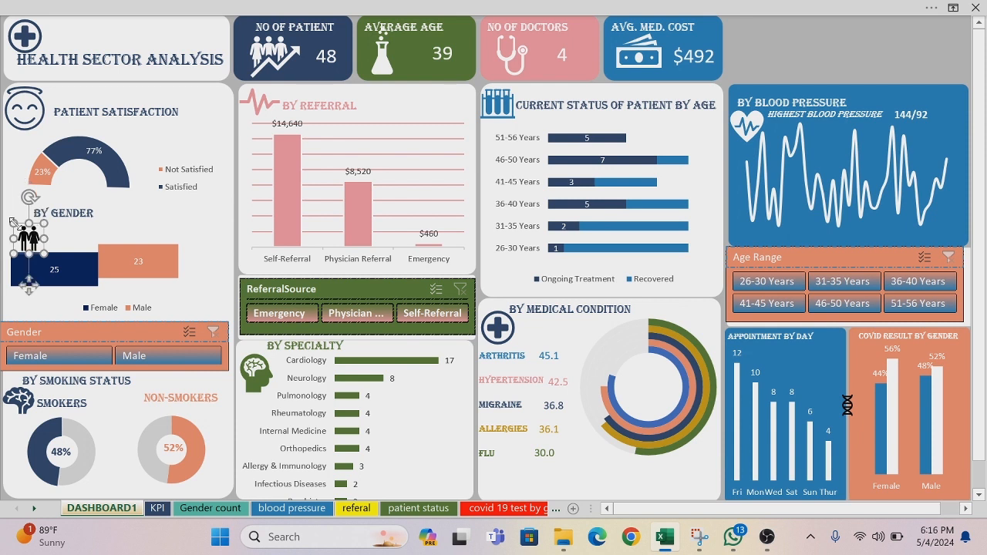
Step: Fill the man-and-woman icon with the recently used orange and nudge it just below the start of the By Gender label
right_click(16, 228)
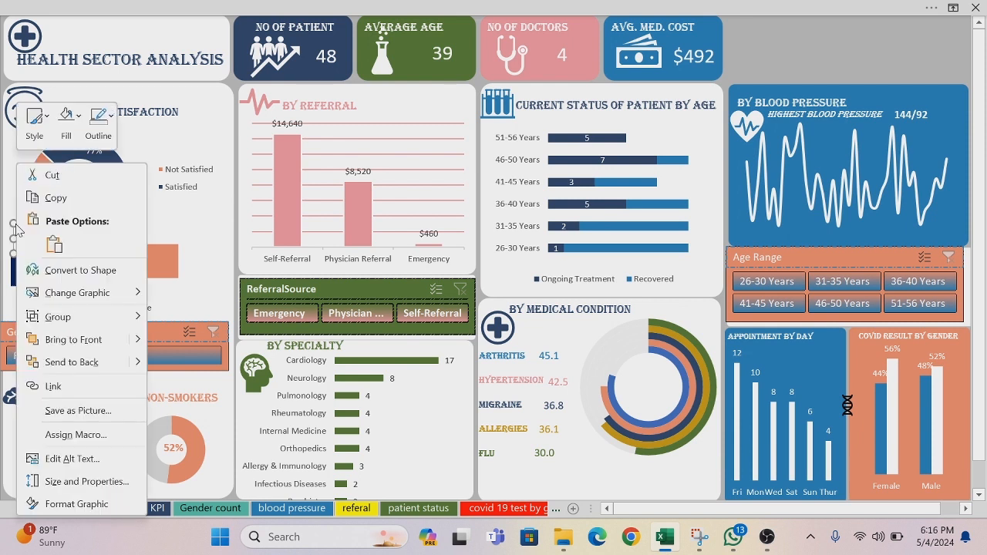
left_click(79, 116)
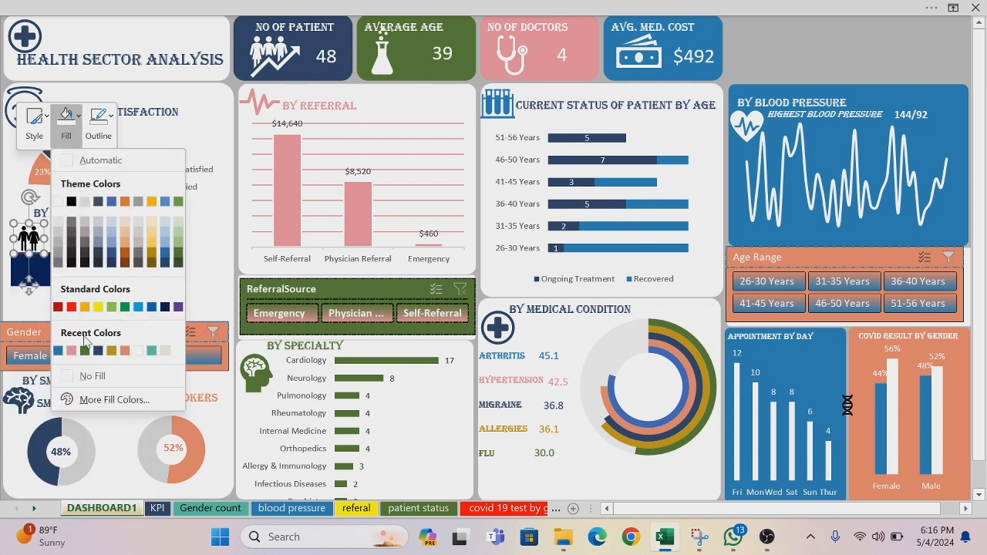
left_click(125, 351)
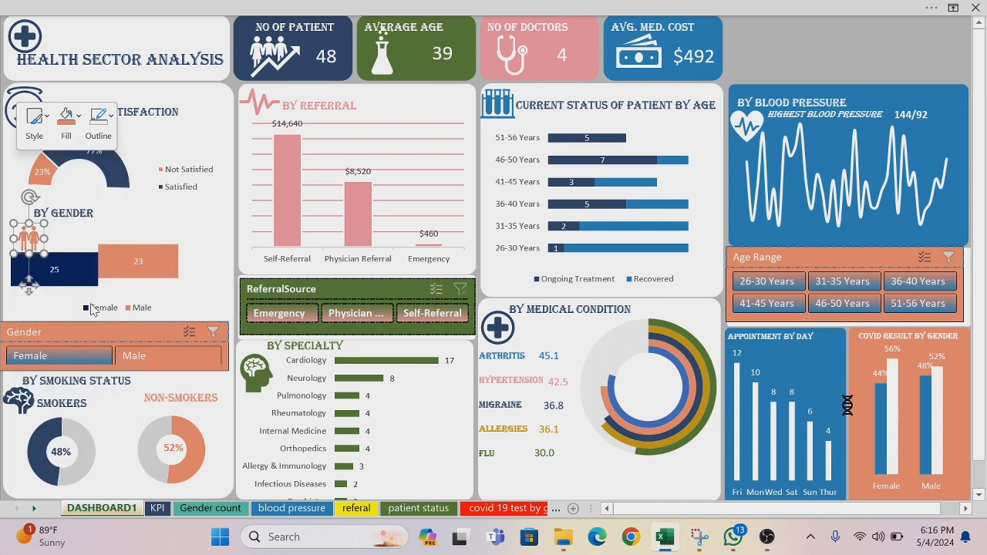
left_click(15, 229)
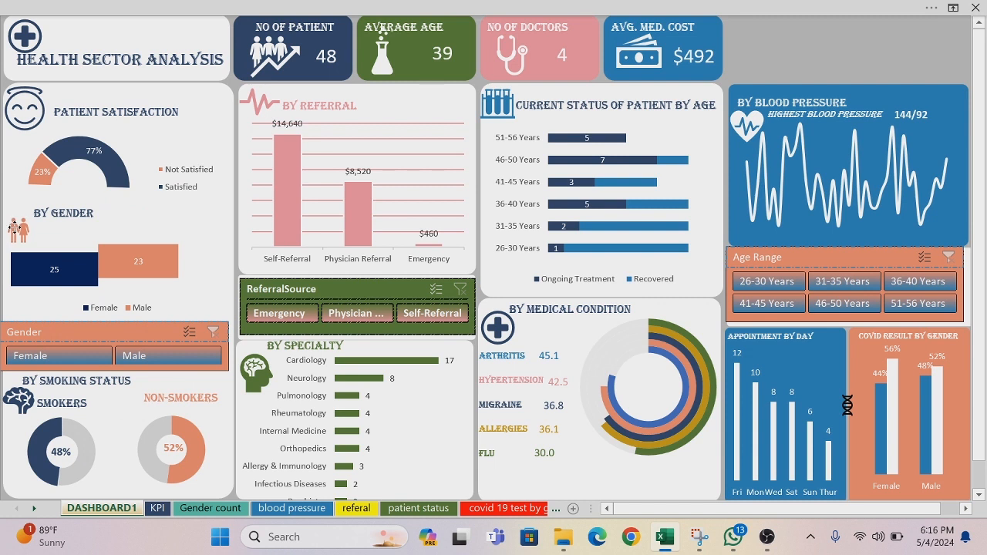
left_click(19, 229)
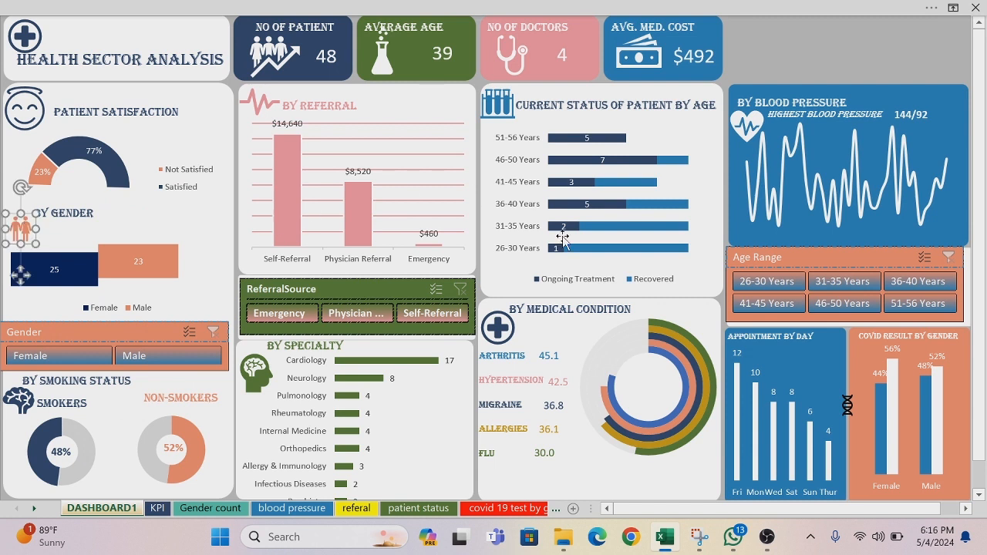
Step: Resize the DNA icon, place it in the upper corner of the Appointment by Day chart beside its title, and fill it with white
left_click(847, 405)
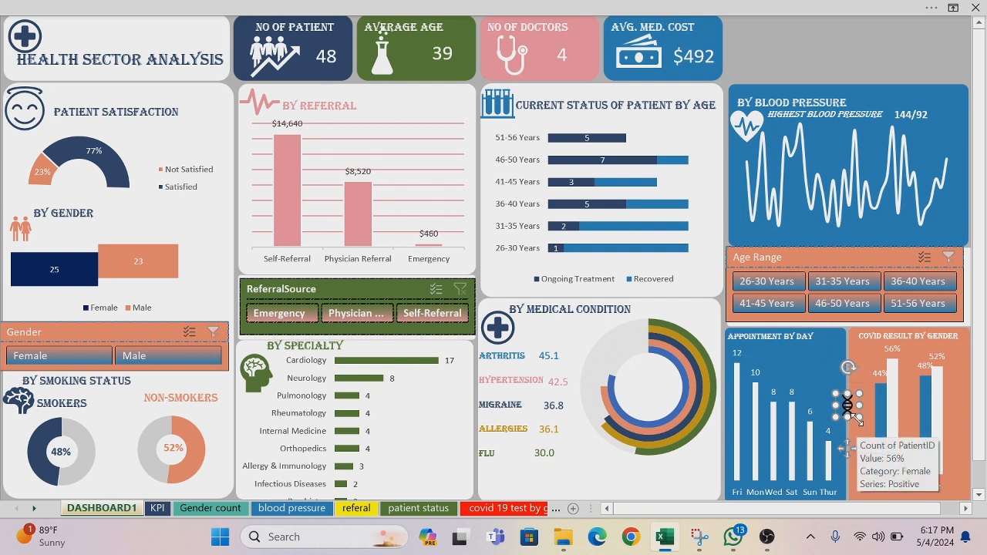
left_click_drag(858, 417, 824, 379)
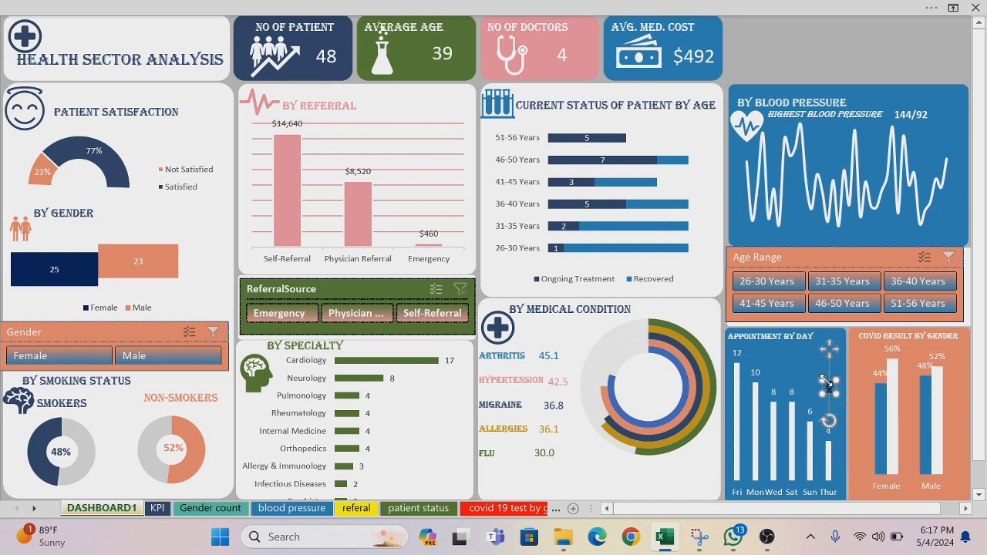
left_click(832, 395)
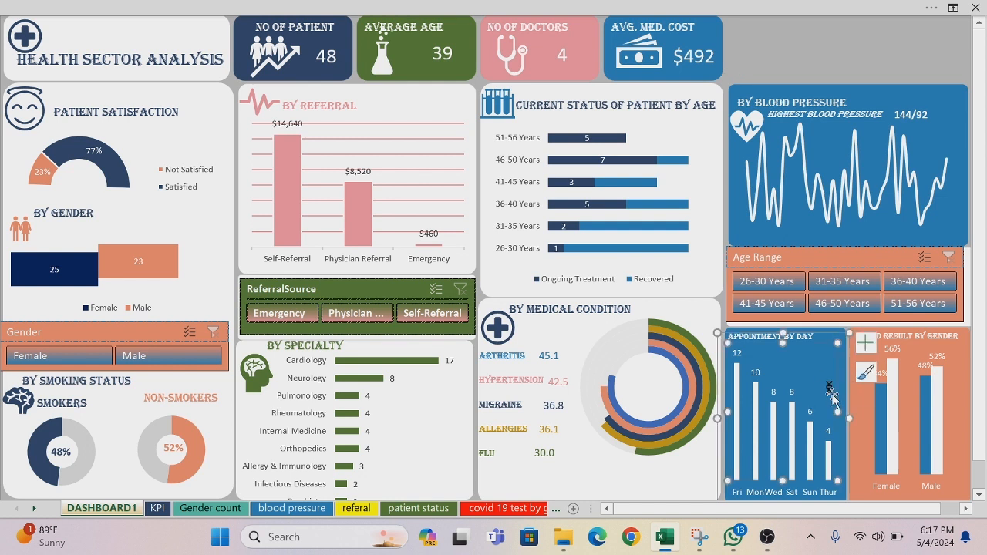
left_click(829, 389)
left_click_drag(829, 390, 848, 360)
right_click(833, 353)
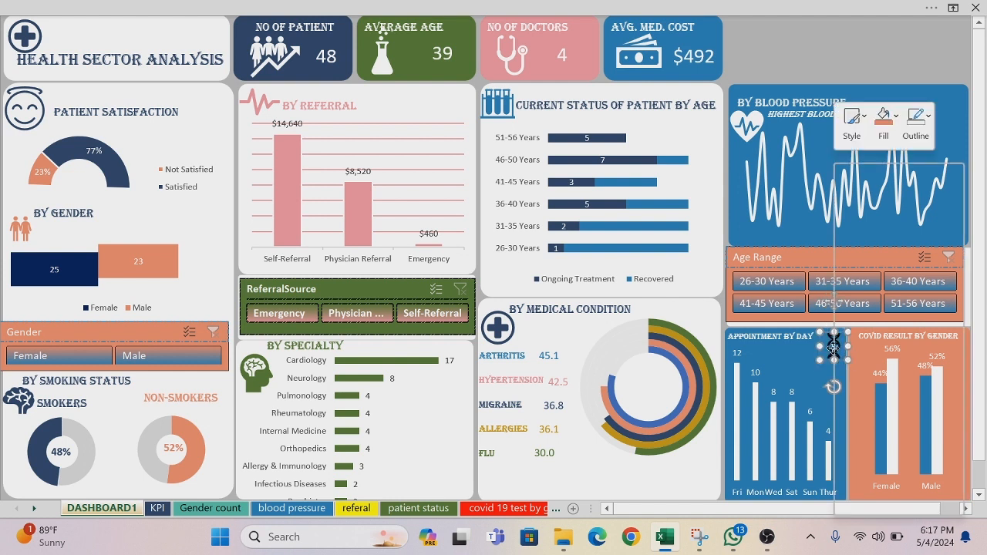
left_click(892, 115)
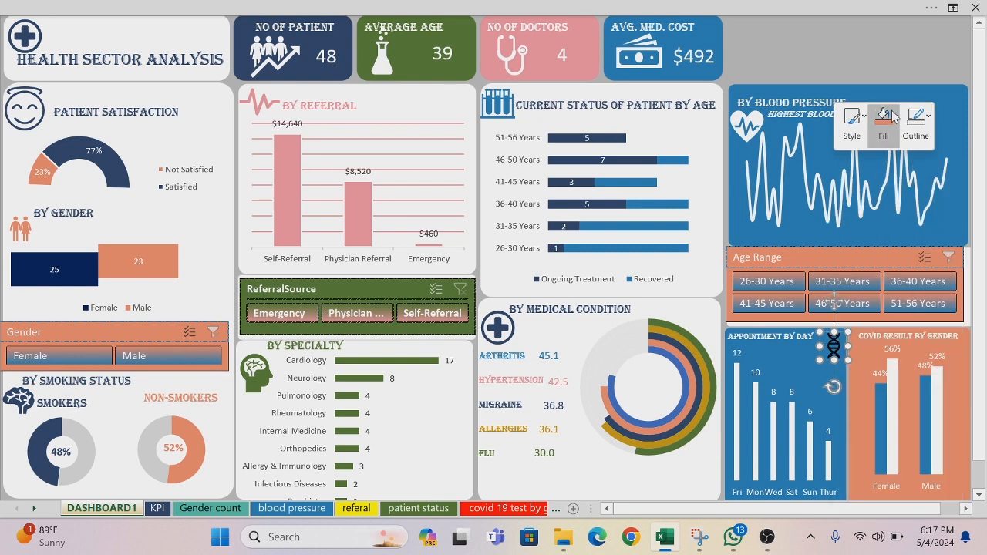
left_click(857, 202)
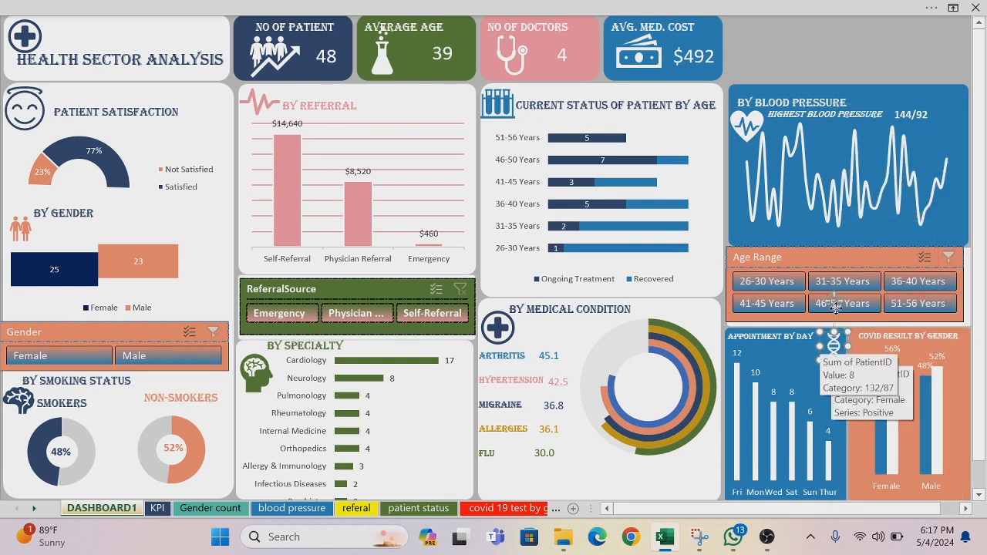
Step: Copy the man-and-woman icon from the By Gender chart to beside the By Specialty heading and fill the copy with white
left_click(21, 231)
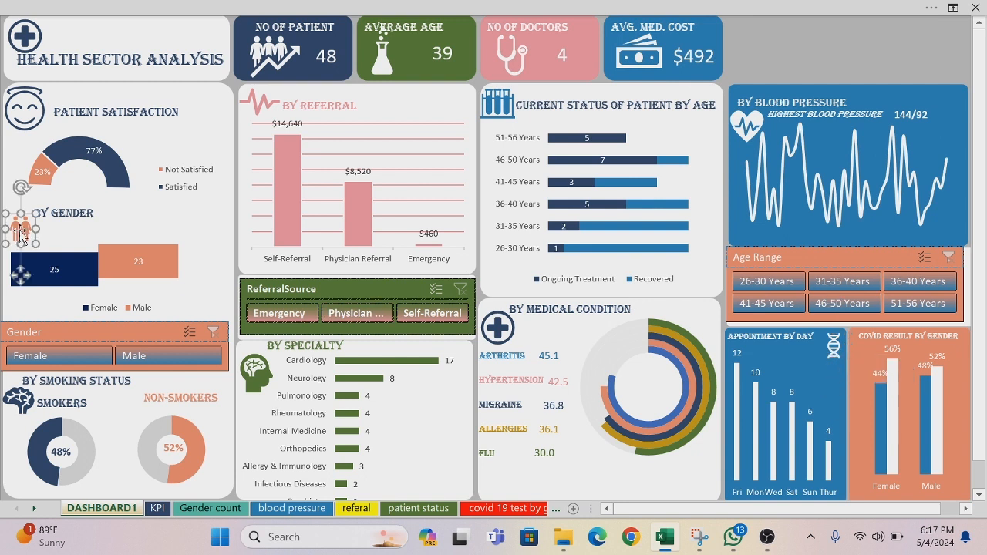
left_click_drag(23, 241, 355, 336)
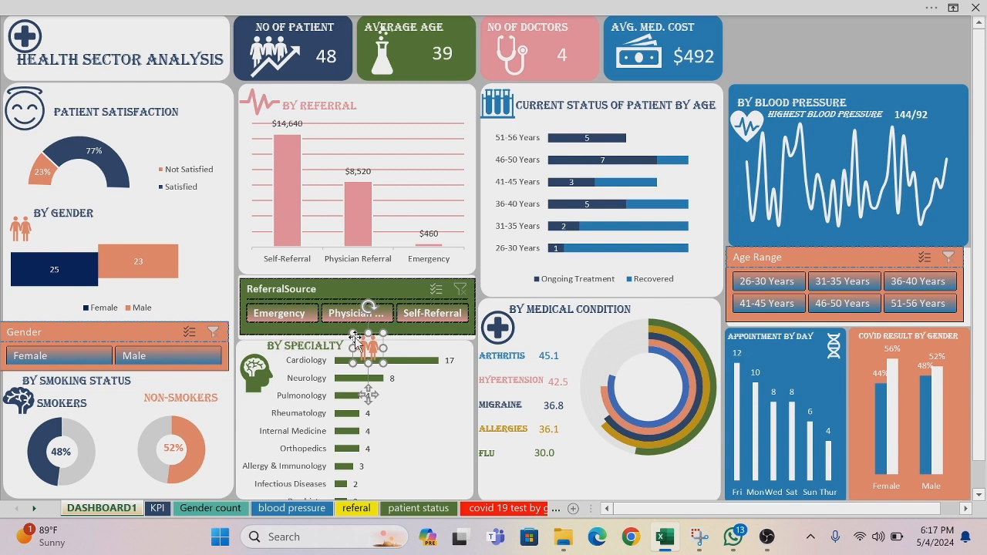
right_click(355, 337)
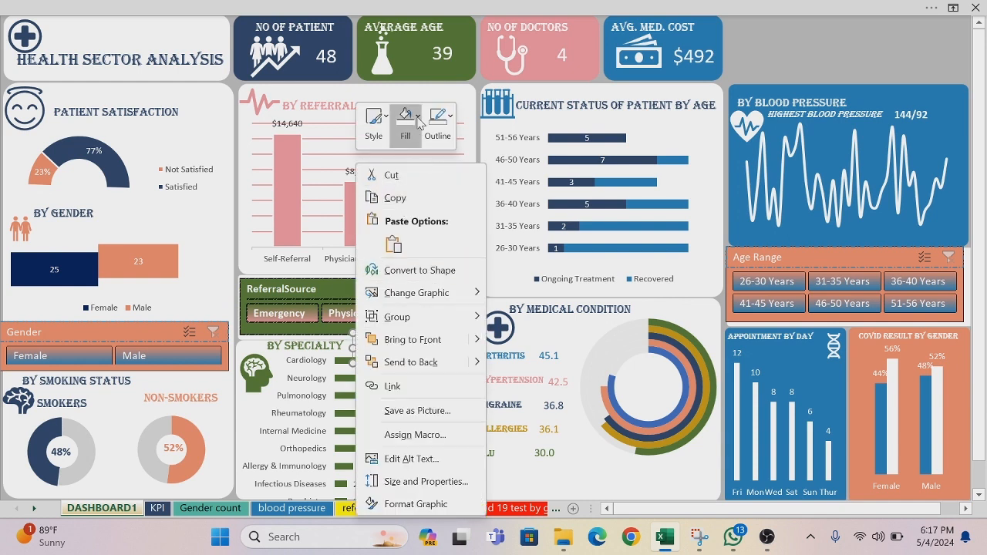
left_click(418, 120)
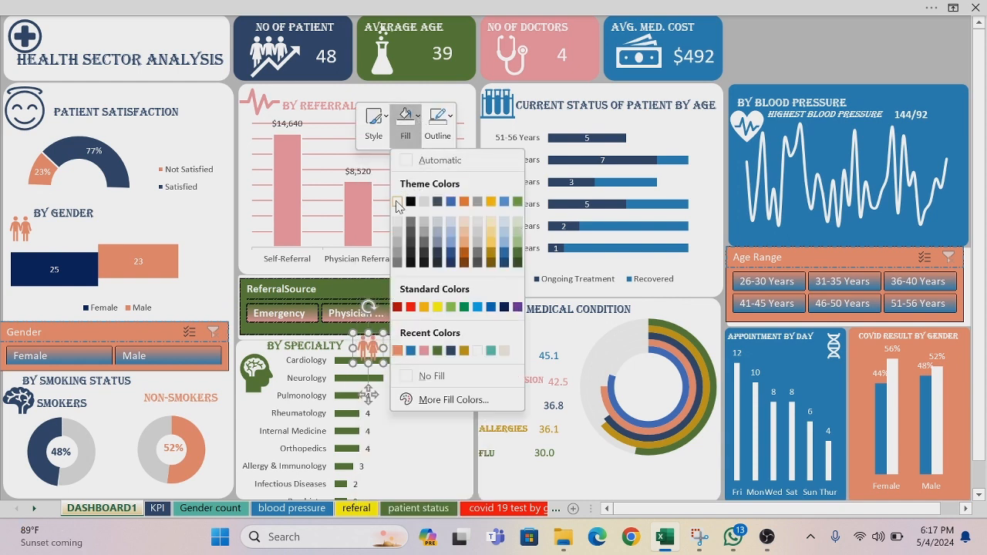
left_click(398, 203)
left_click_drag(372, 356, 874, 369)
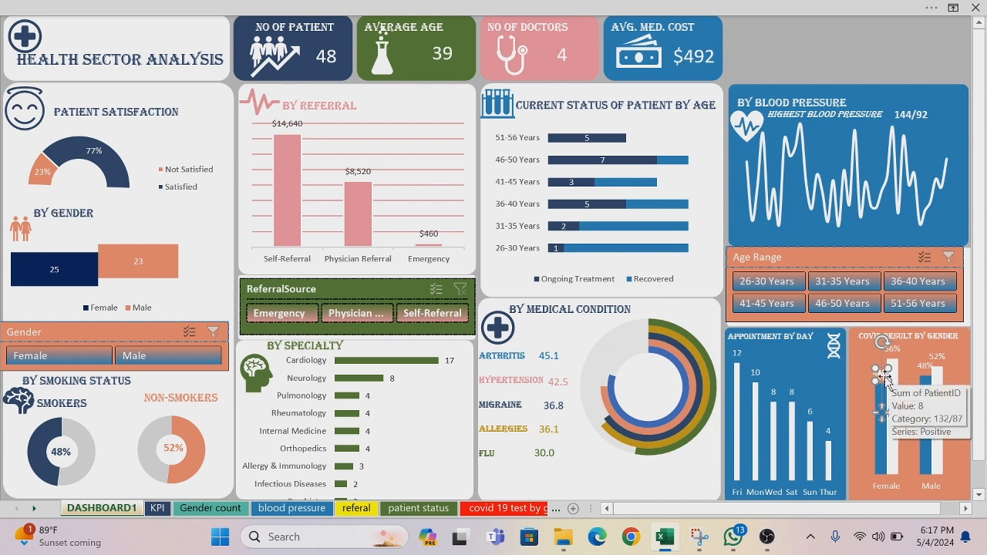
key("ctrl+z")
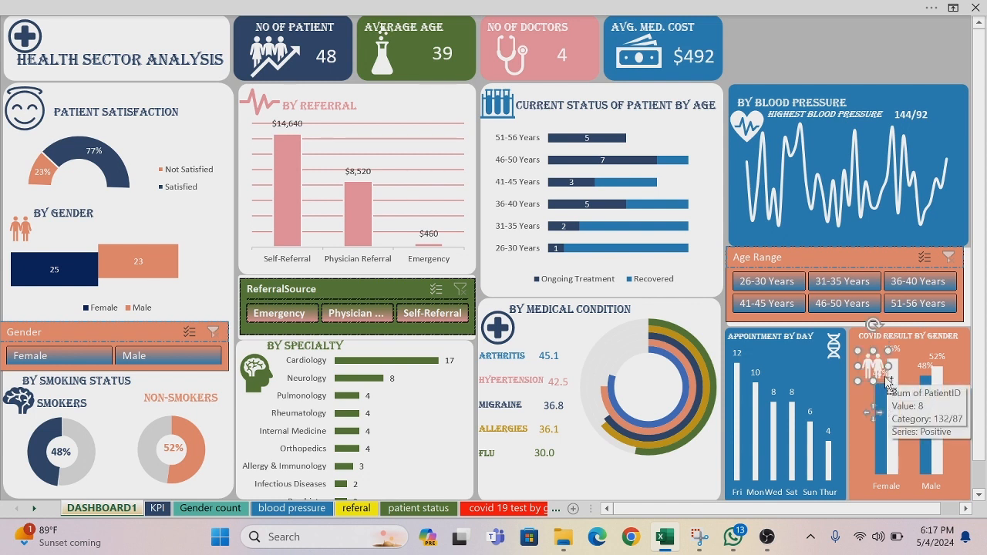
left_click_drag(873, 366, 367, 348)
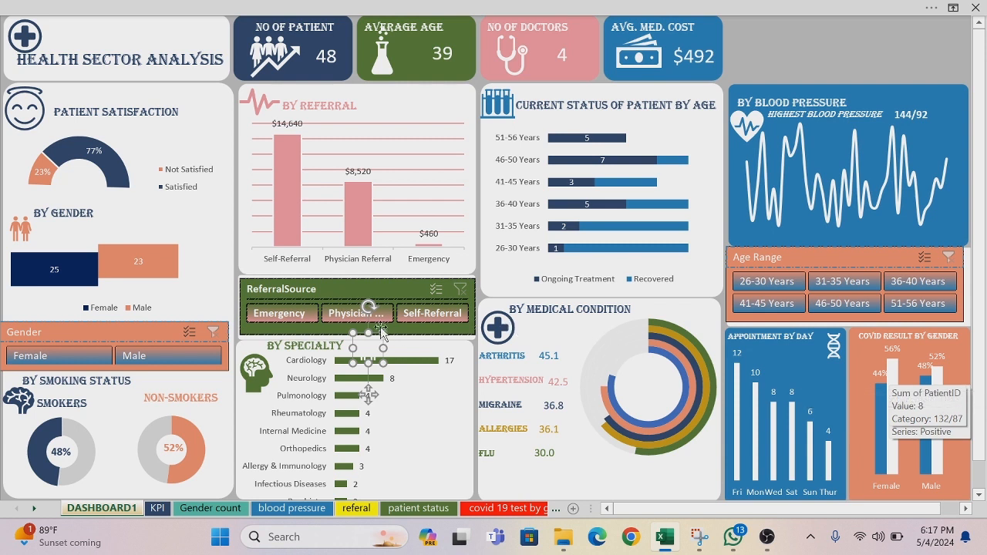
Step: Place the white man-and-woman icon in the upper corner of the Covid Result by Gender chart, past the end of its title
left_click_drag(354, 333, 912, 353)
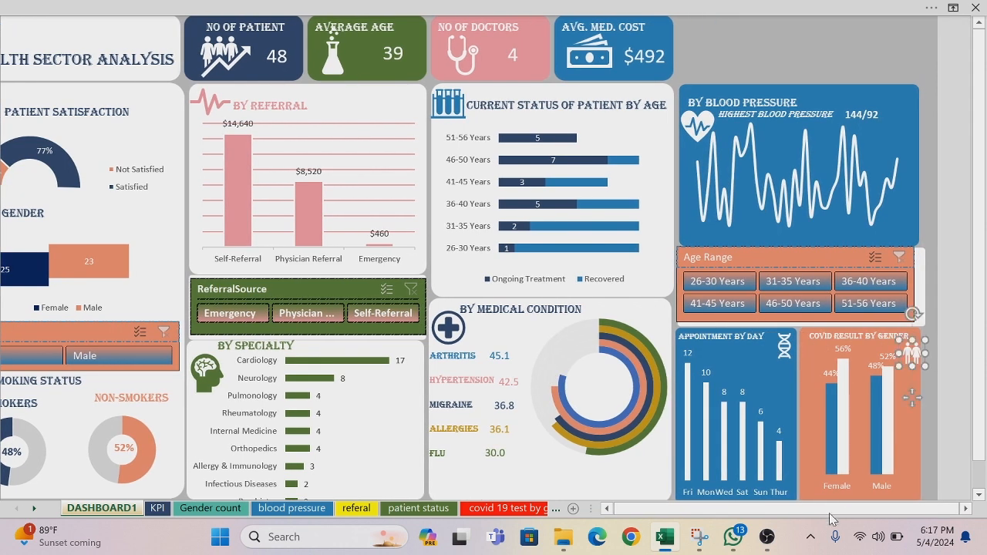
left_click(608, 509)
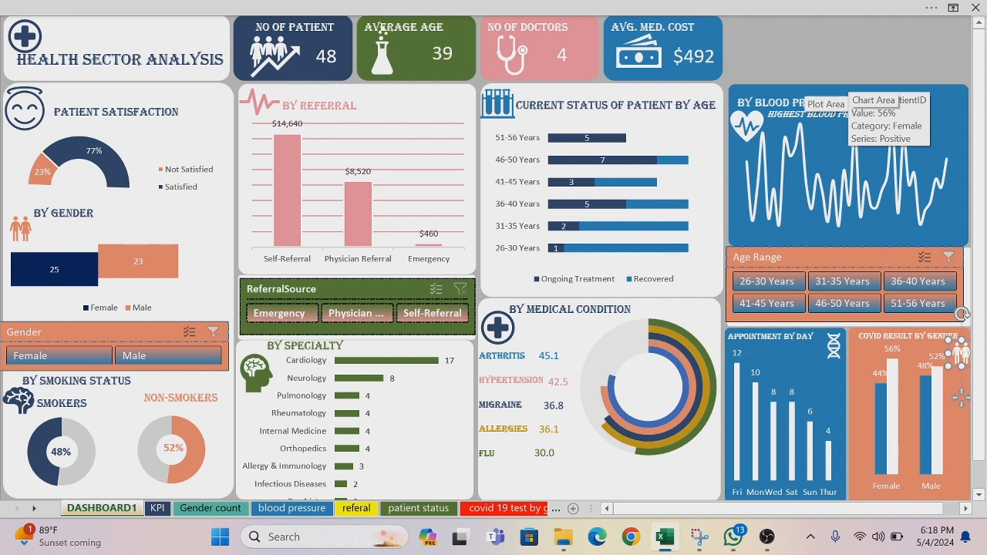
Step: Duplicate the blank card behind the HEALTH SECTOR ANALYSIS title, place it above the By Blood Pressure chart, and narrow it to end flush with that chart
left_click(180, 37)
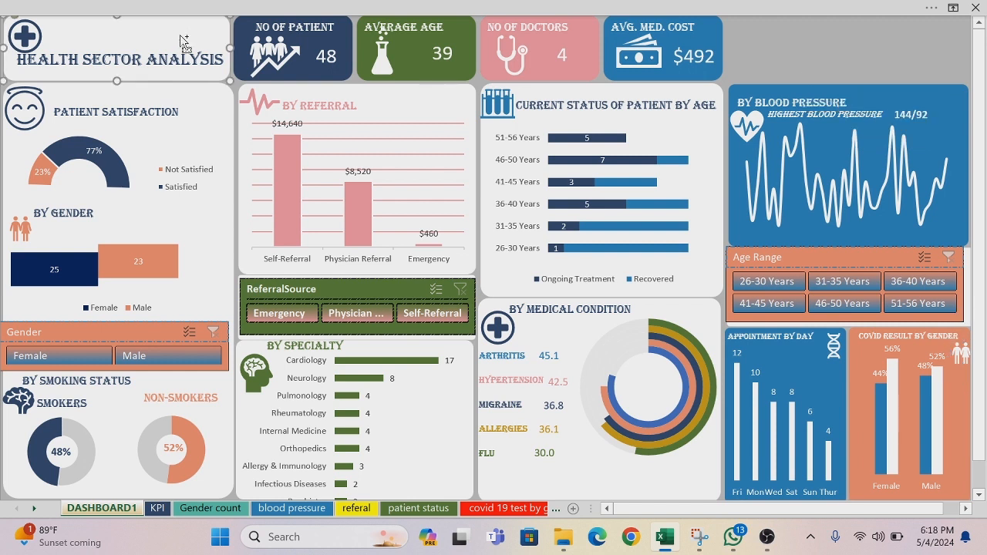
left_click_drag(180, 37, 525, 54)
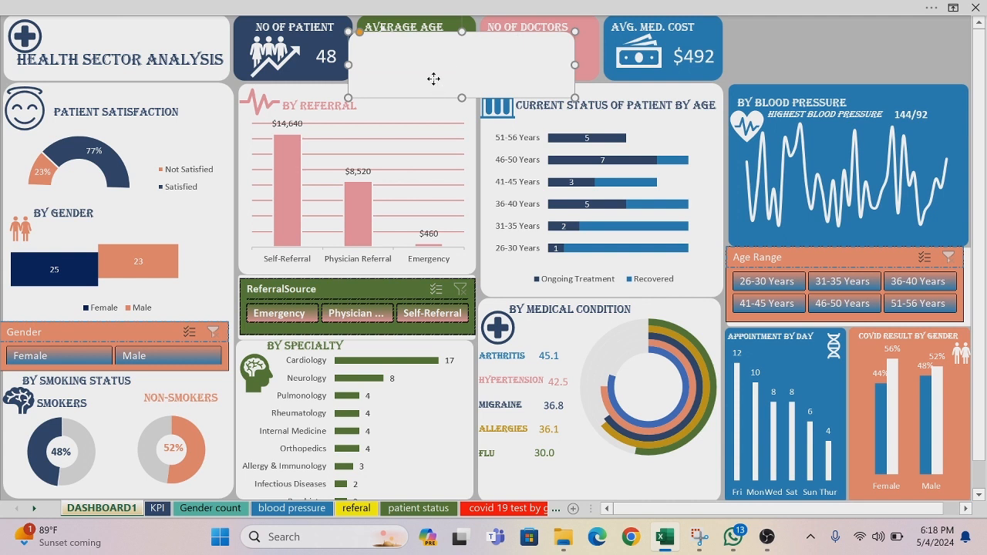
left_click_drag(433, 78, 781, 63)
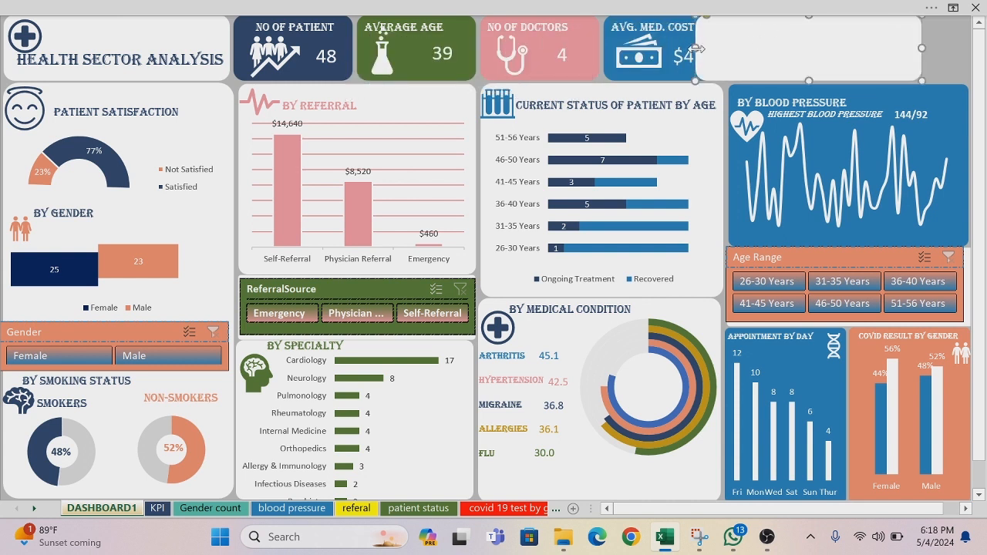
left_click_drag(695, 49, 791, 46)
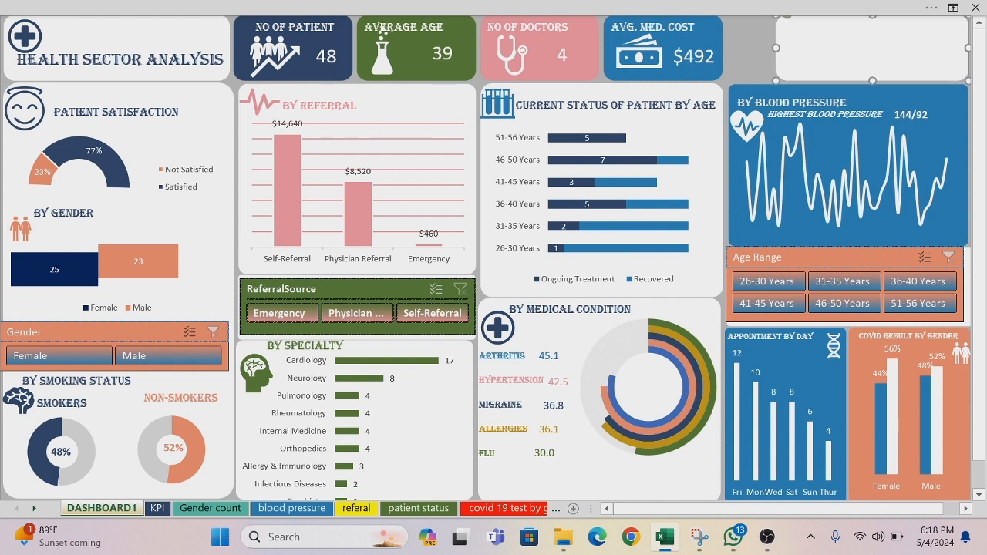
Step: Duplicate the By Medical Condition label, replace its text with the dashboard author's full name, and place it on the new blank card
left_click(567, 105)
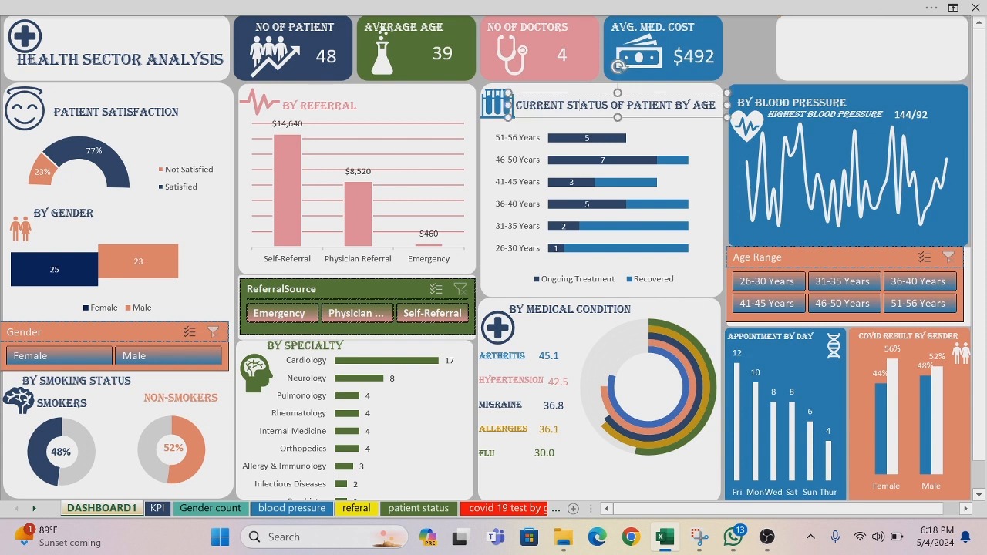
left_click(571, 308)
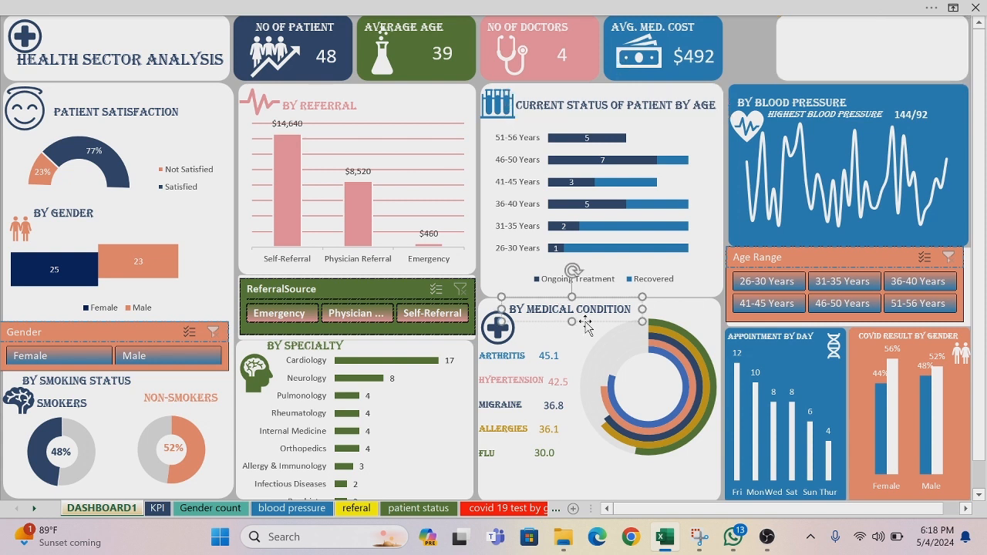
key("ctrl+d")
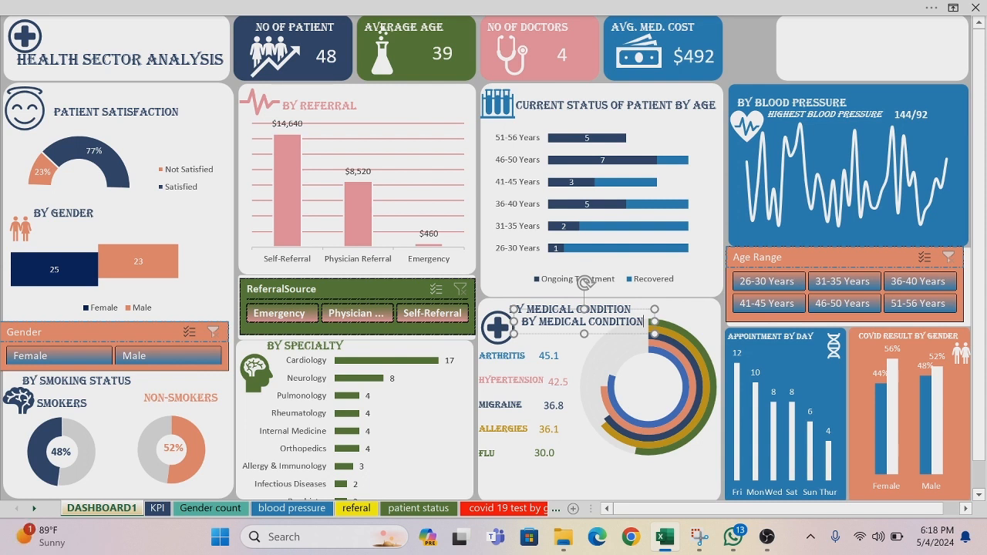
key("BackSpace")
key("BackSpace")
key("BackSpace")
key("BackSpace")
key("BackSpace")
key("BackSpace")
key("BackSpace")
key("BackSpace")
key("BackSpace")
key("BackSpace")
key("BackSpace")
key("BackSpace")
key("BackSpace")
key("BackSpace")
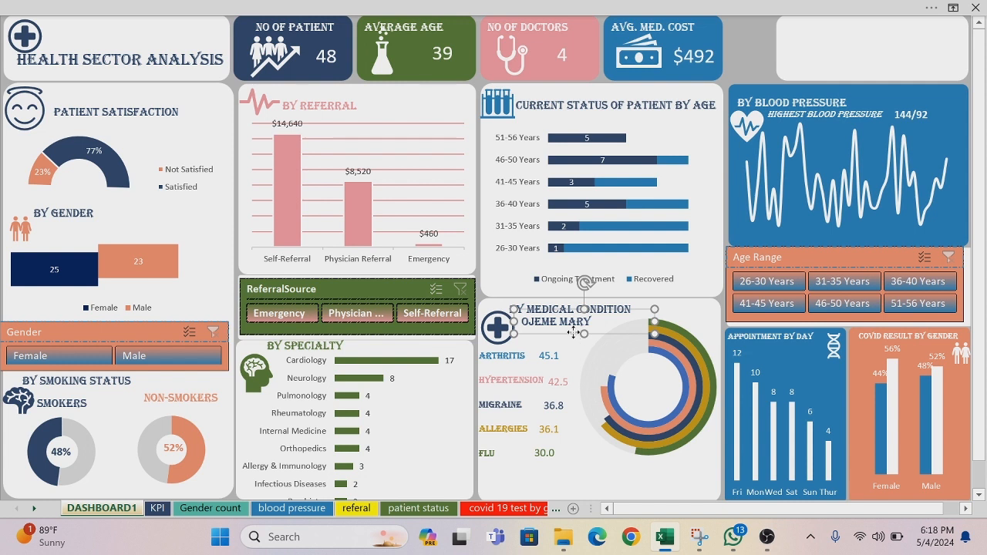
left_click_drag(573, 331, 836, 55)
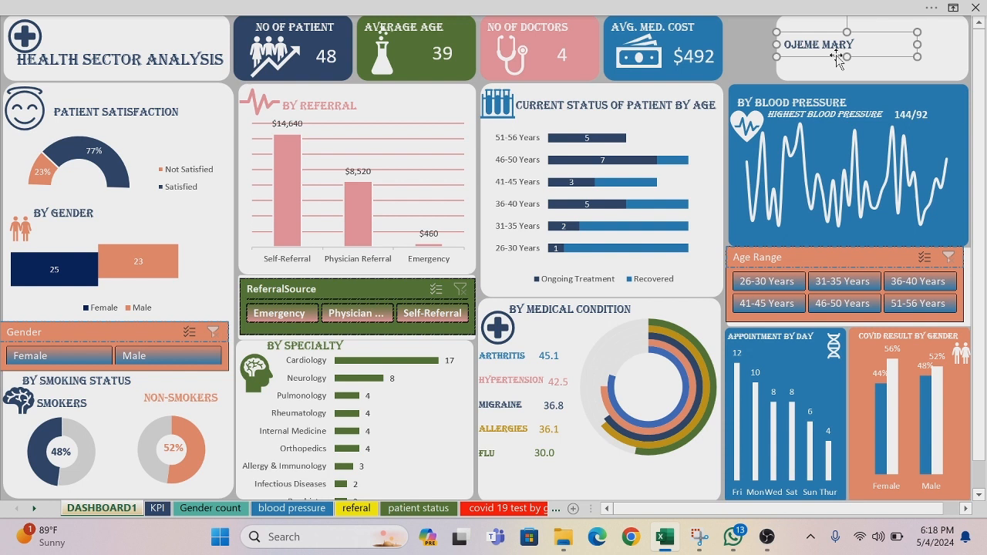
Step: Set the author name label's font size to 16 and nudge the label slightly up on its card
left_click_drag(854, 44, 784, 44)
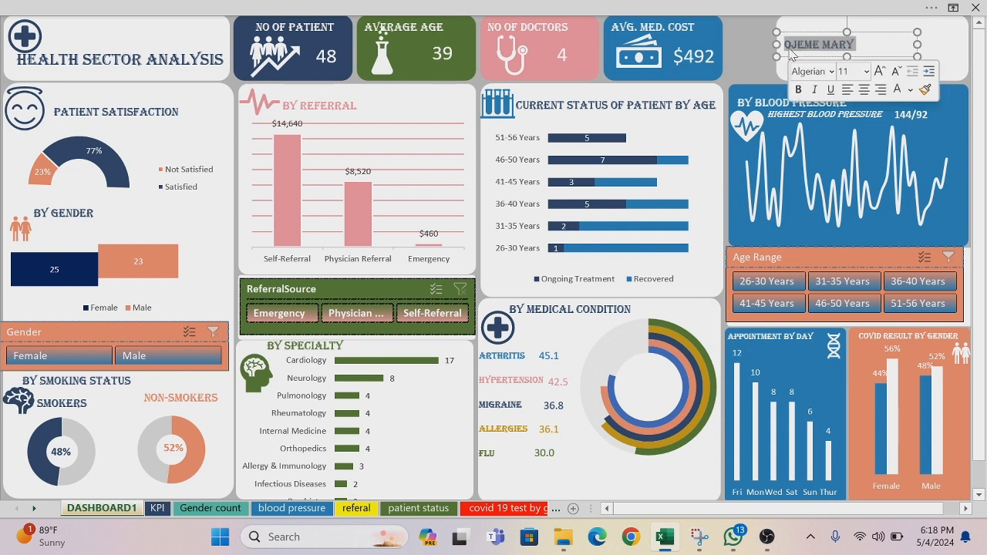
left_click(865, 71)
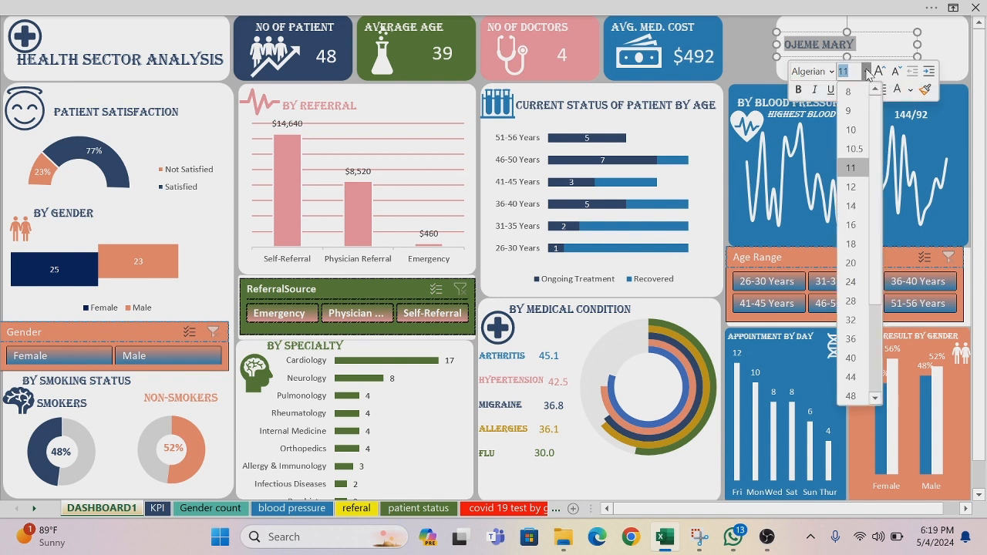
left_click(861, 235)
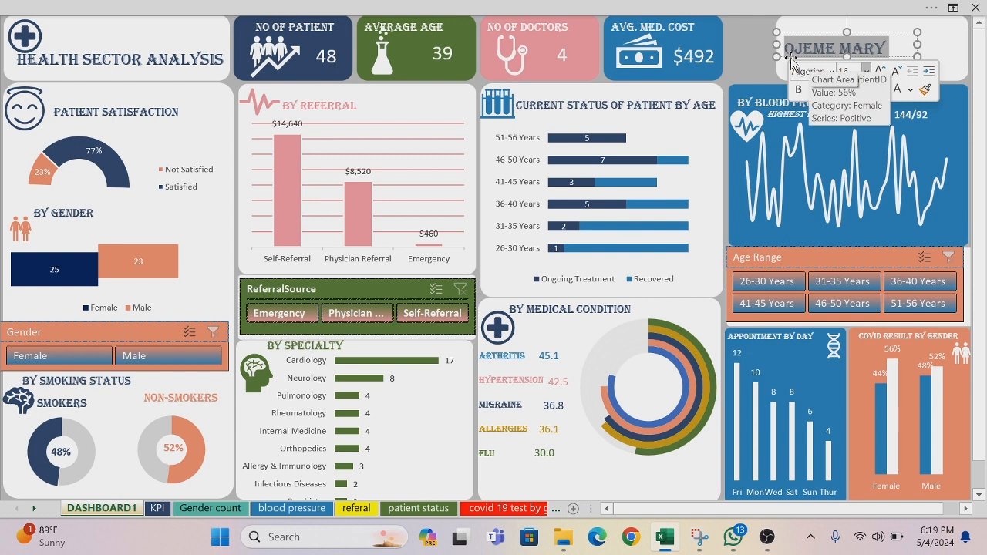
mouse_move(788, 57)
left_mouse_down()
mouse_move(803, 57)
mouse_move(790, 54)
left_mouse_up()
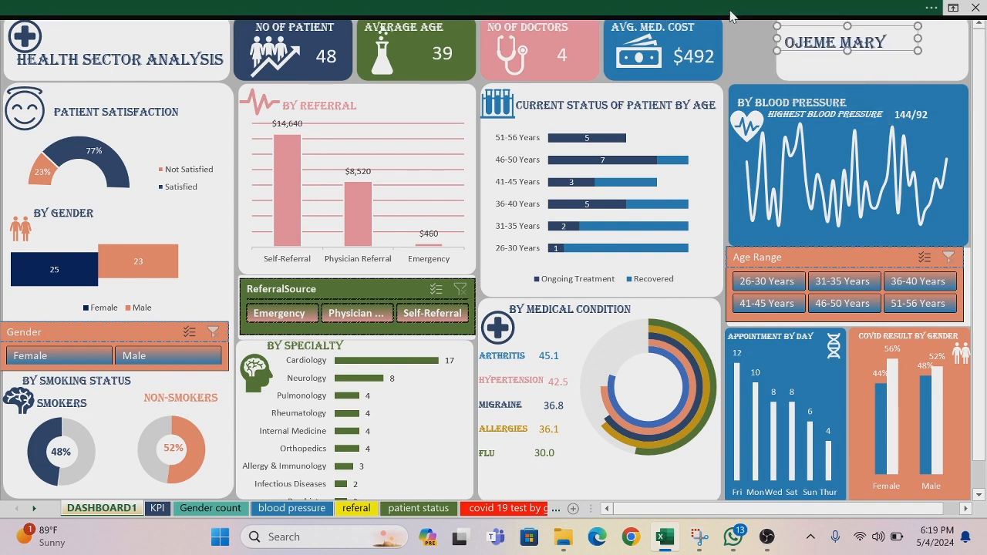
Step: Insert the picture file ME from this device's Desktop folder into the dashboard
left_click(731, 15)
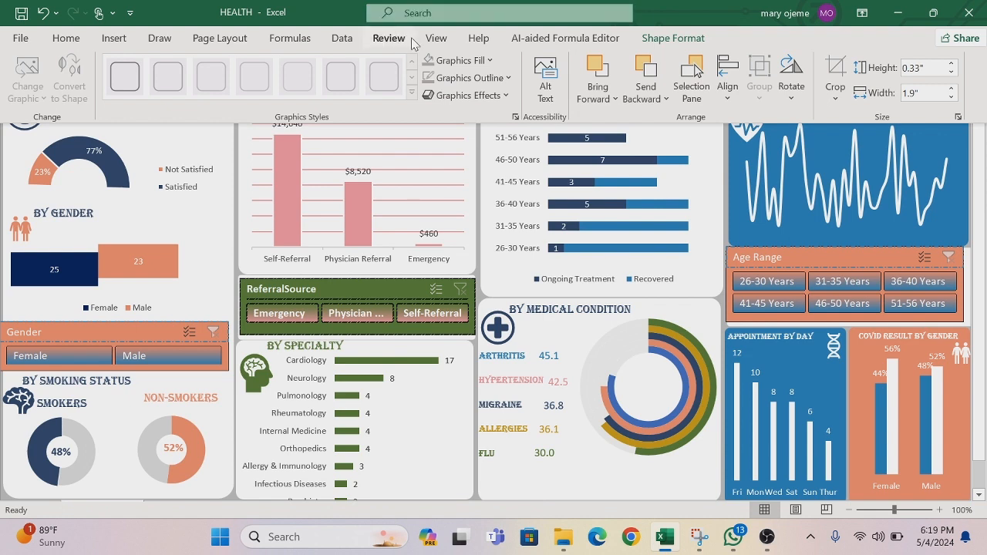
left_click(117, 43)
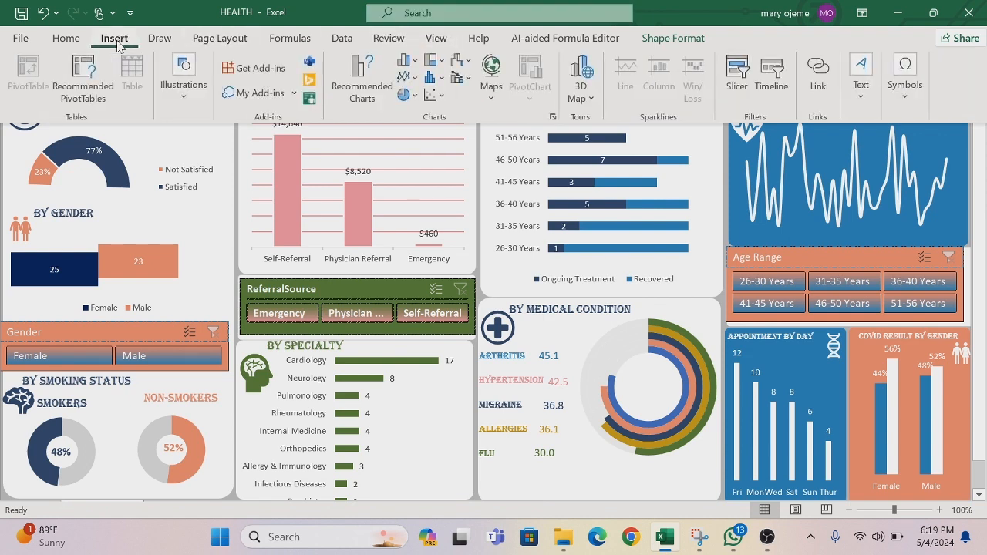
left_click(183, 101)
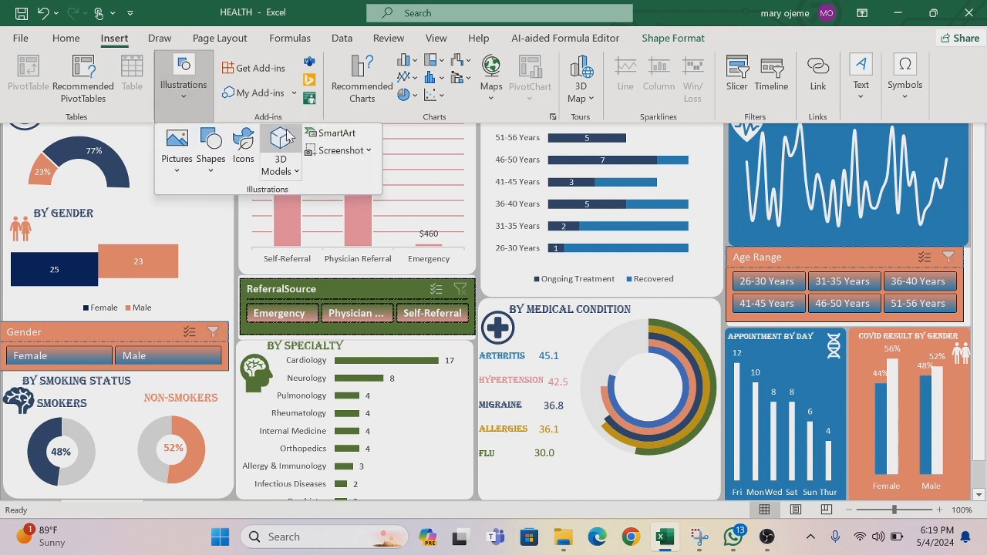
left_click(177, 166)
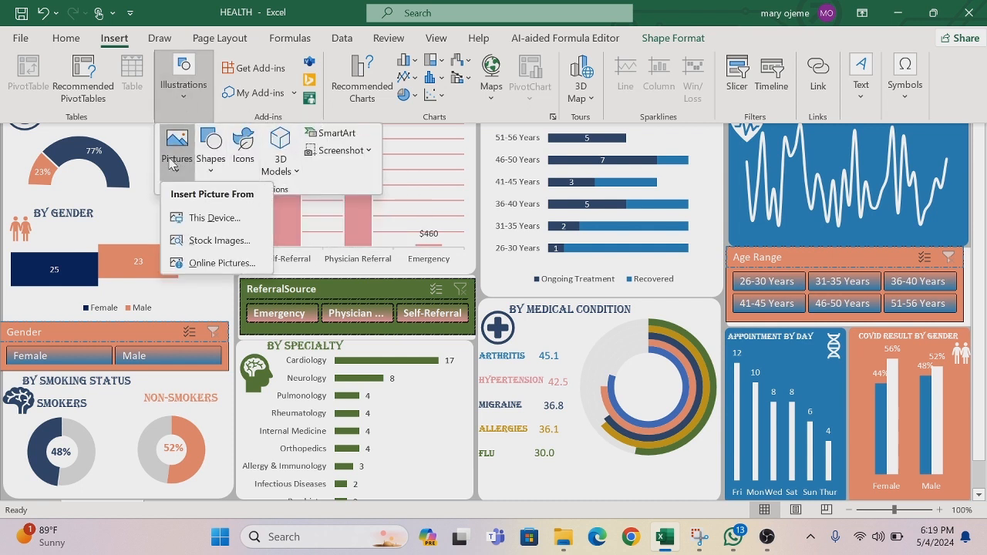
left_click(213, 219)
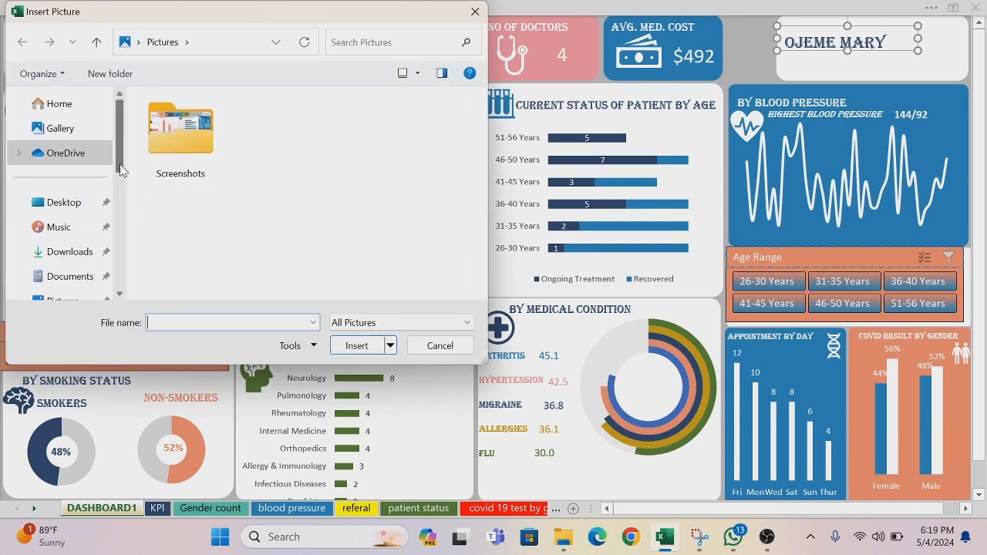
left_click_drag(120, 170, 122, 187)
left_click(87, 249)
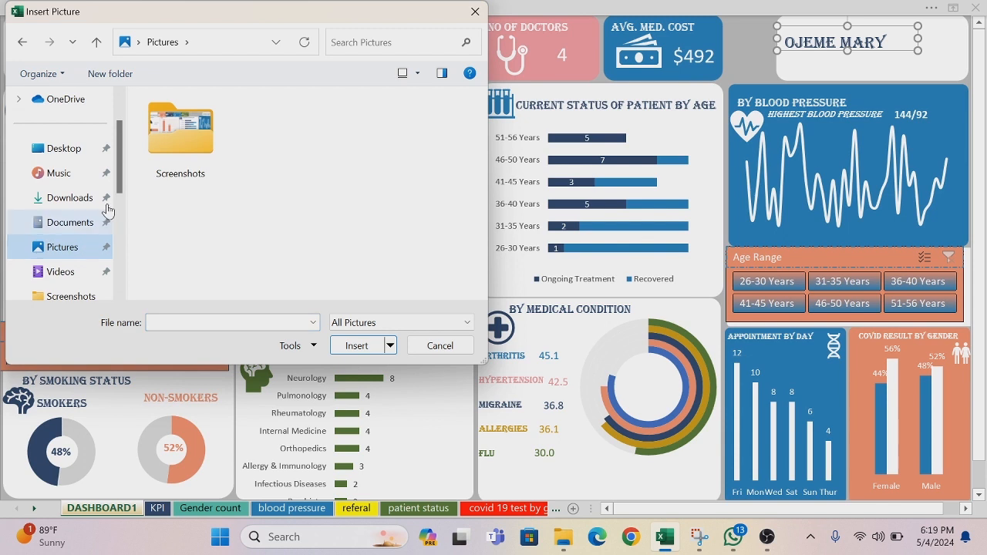
left_click_drag(121, 188, 122, 221)
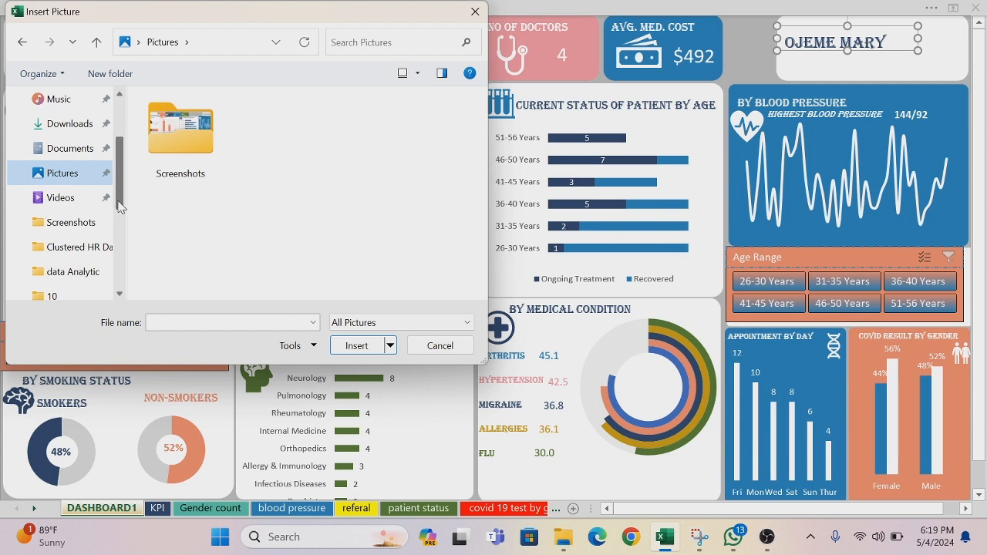
left_click_drag(119, 203, 117, 172)
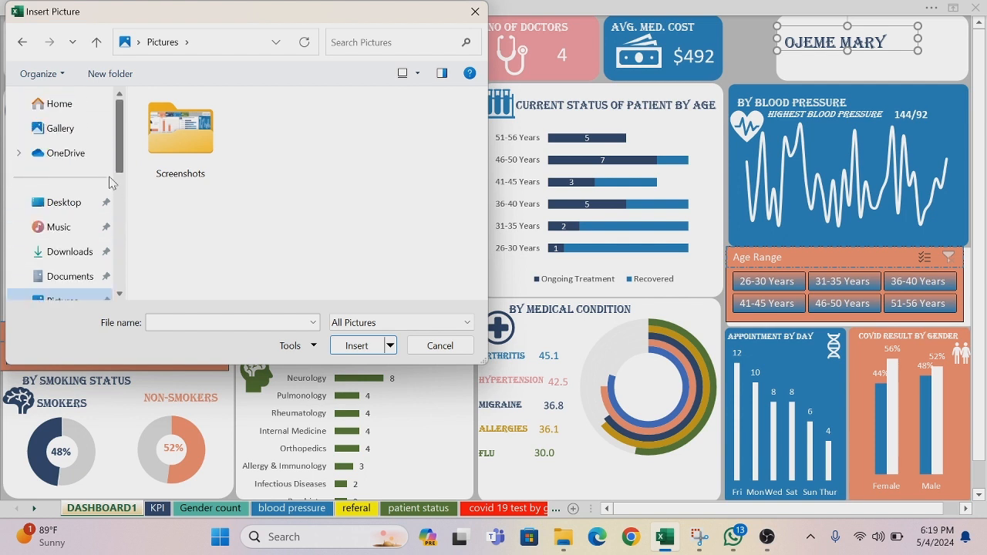
left_click(94, 204)
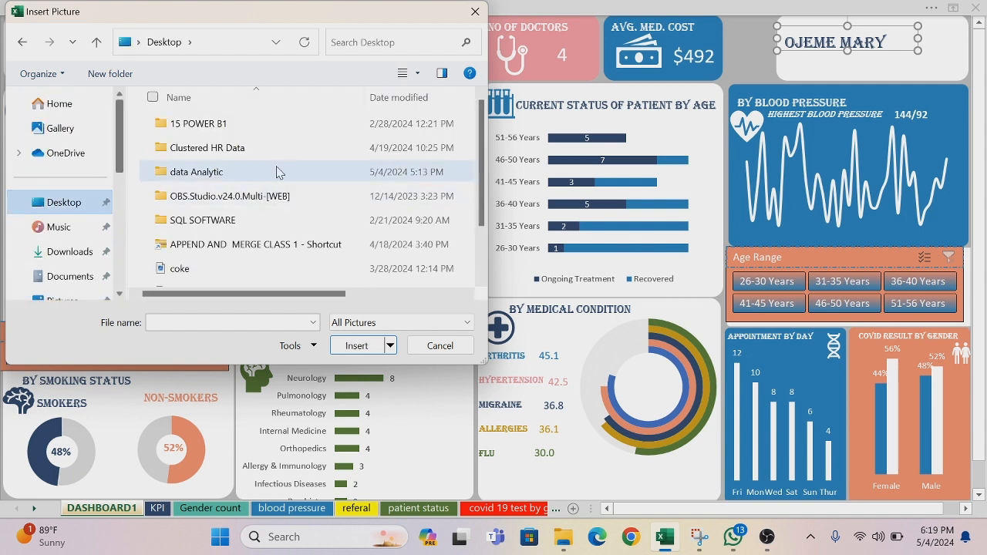
left_click_drag(482, 125, 495, 181)
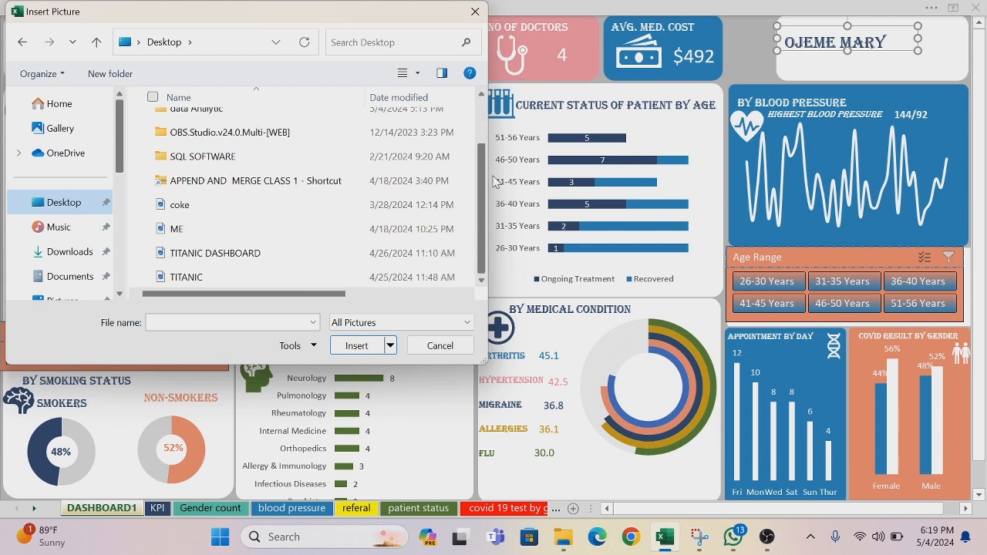
left_click(166, 230)
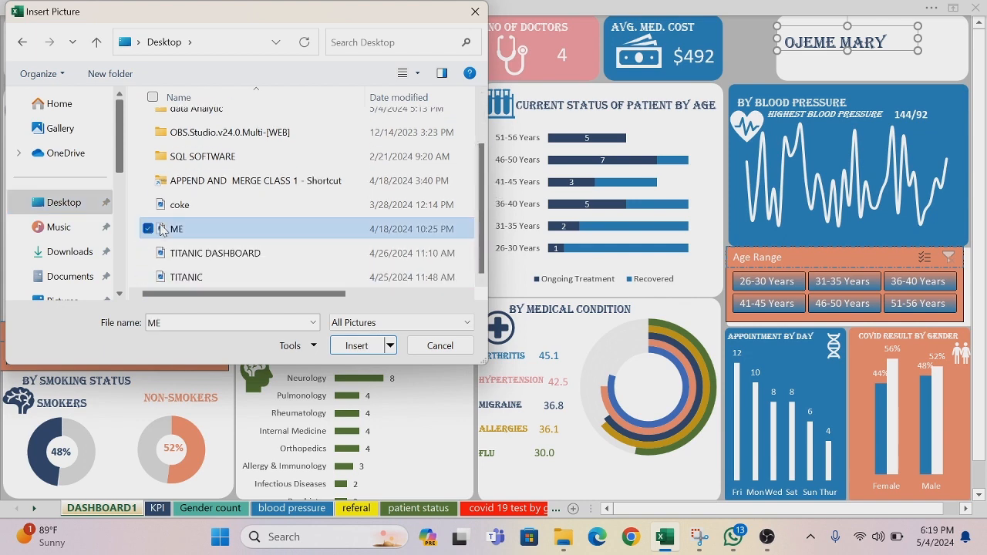
left_click(356, 345)
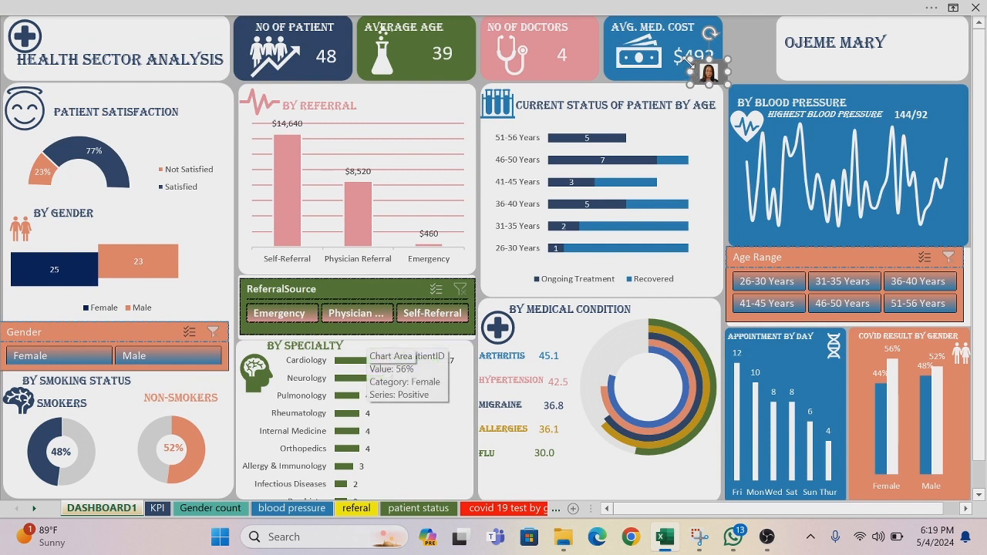
Step: Enlarge the inserted portrait and place it on the author card just past the end of the name
left_click_drag(690, 58, 652, 34)
left_click_drag(684, 77, 915, 64)
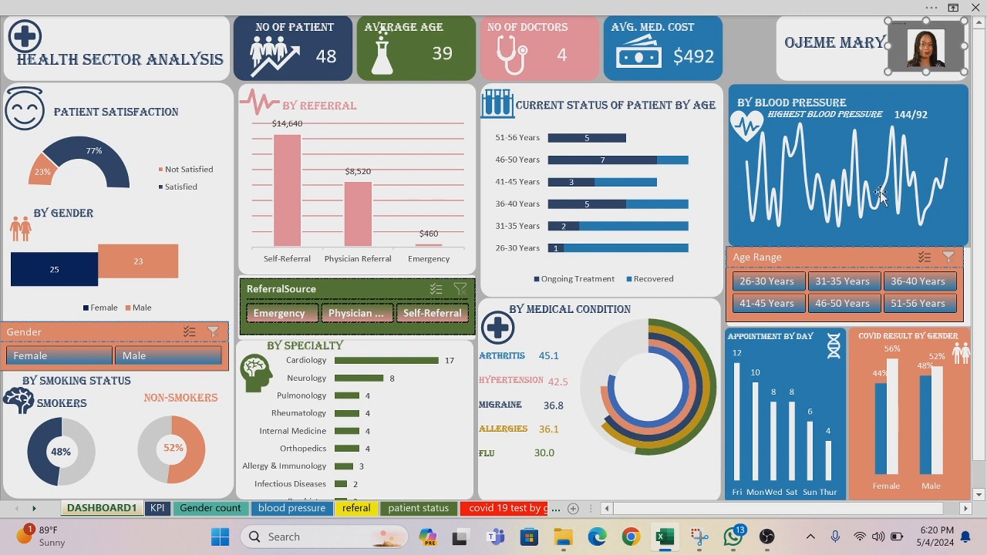
left_click(755, 42)
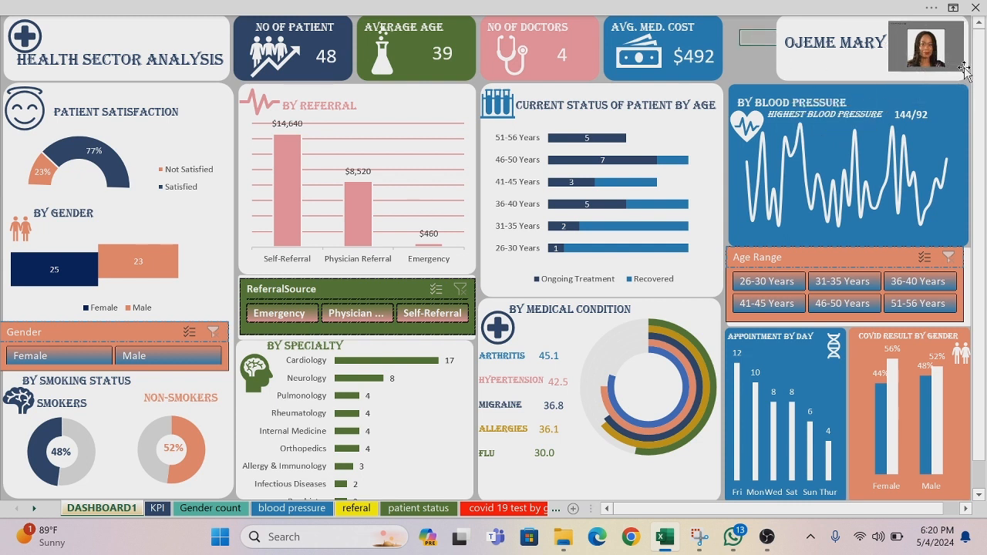
Step: Test the slicers with referral sources Emergency and Self-Referral, age ranges 26-30, 31-35 and 36-40 Years, and gender Female
left_click(306, 311)
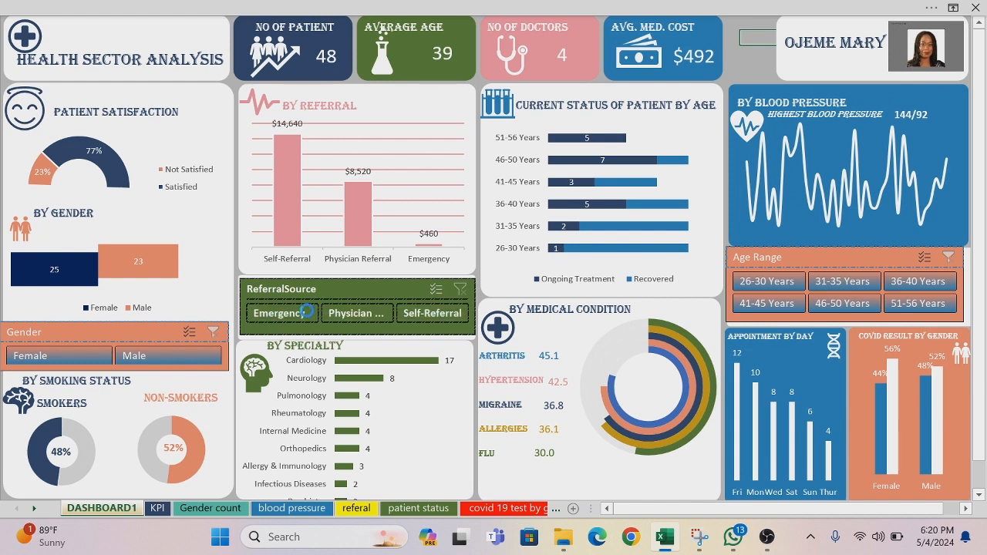
left_click(348, 313)
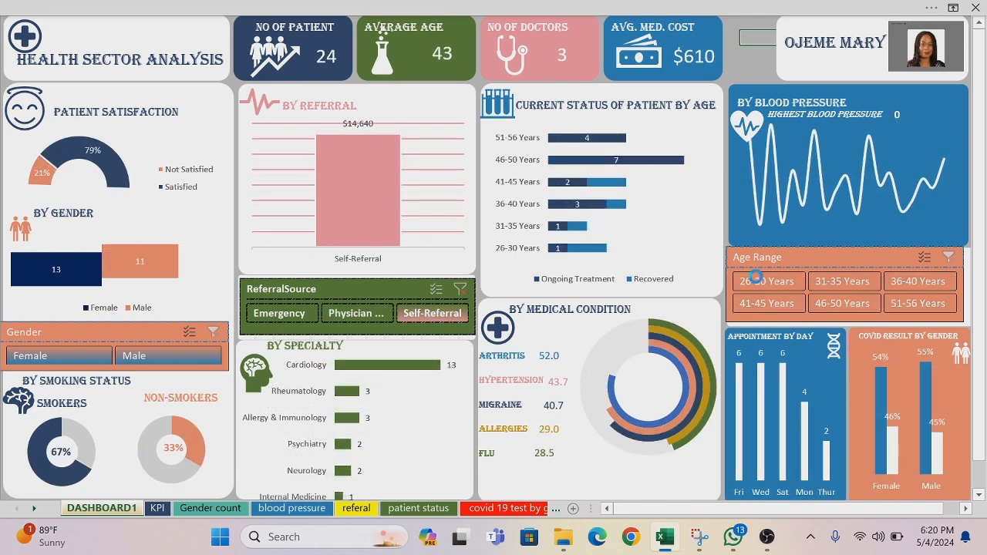
left_click(755, 276)
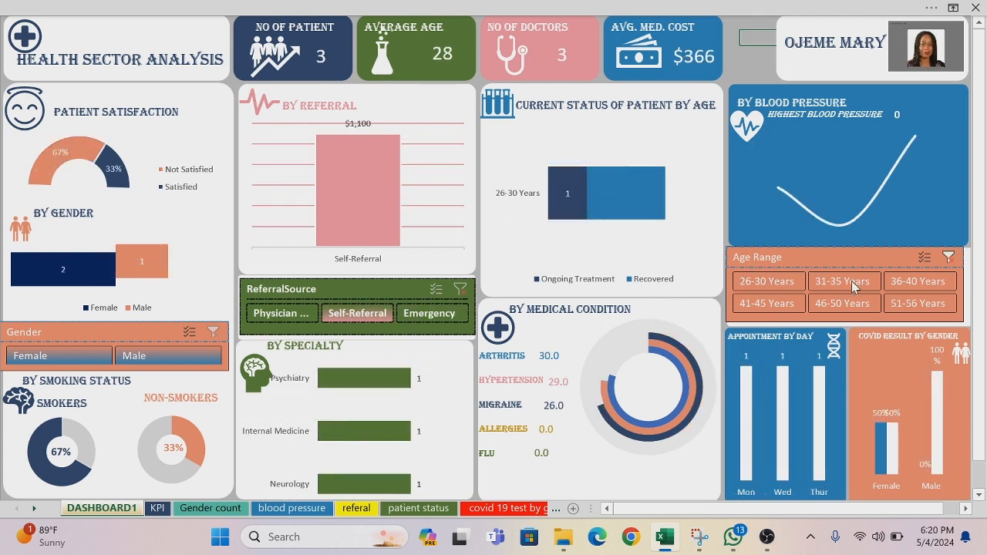
left_click(852, 281)
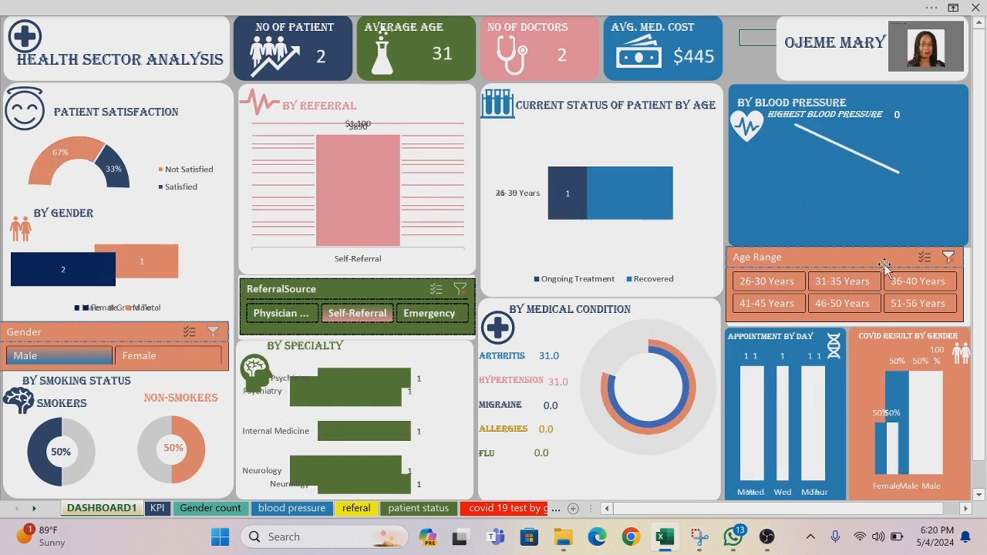
left_click(936, 282)
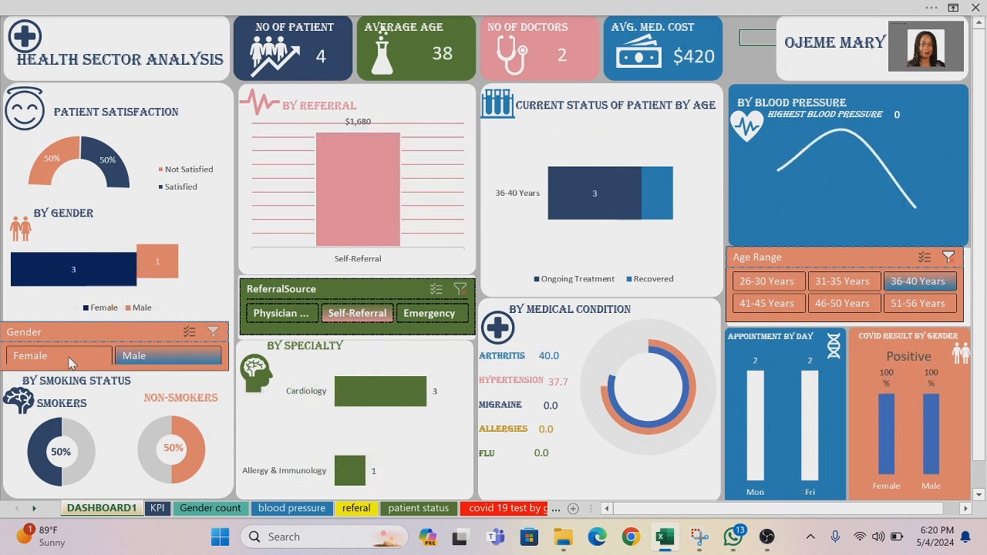
left_click(68, 357)
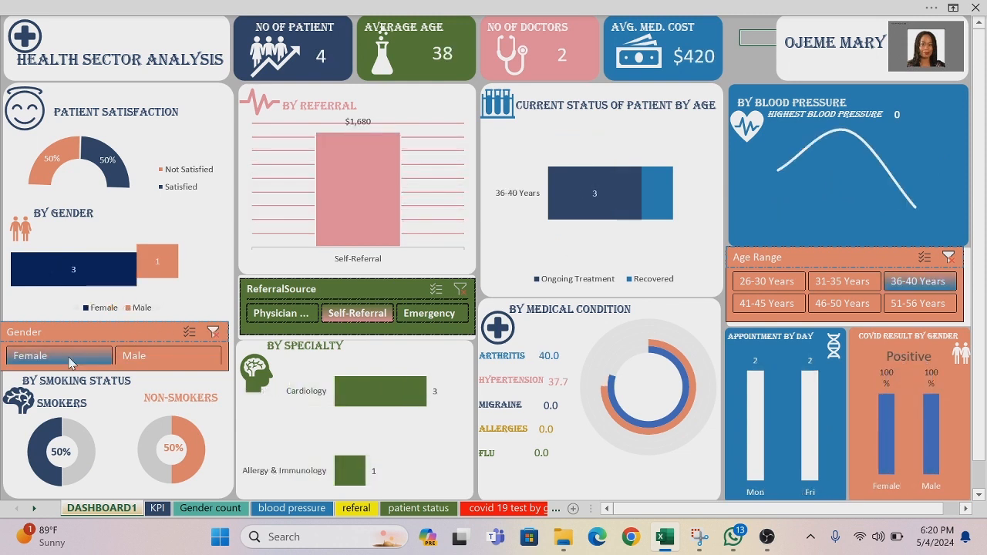
Step: Clear the filters on the Gender, ReferralSource and Age Range slicers
left_click(215, 332)
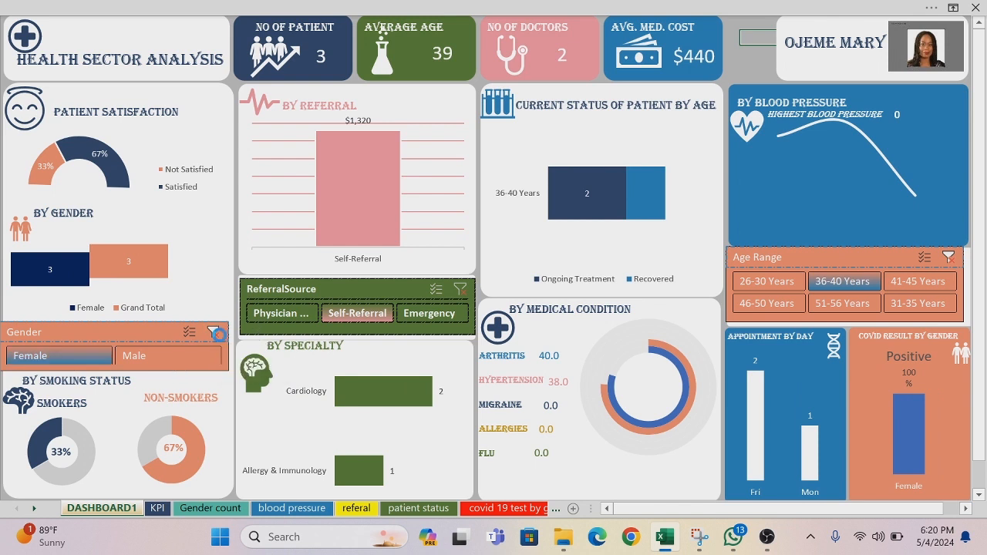
left_click(462, 291)
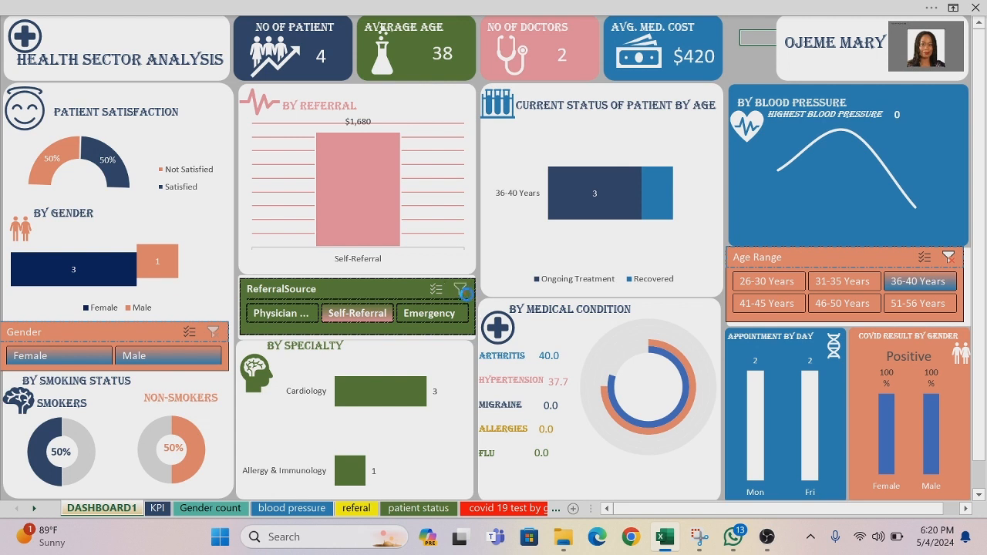
left_click(949, 258)
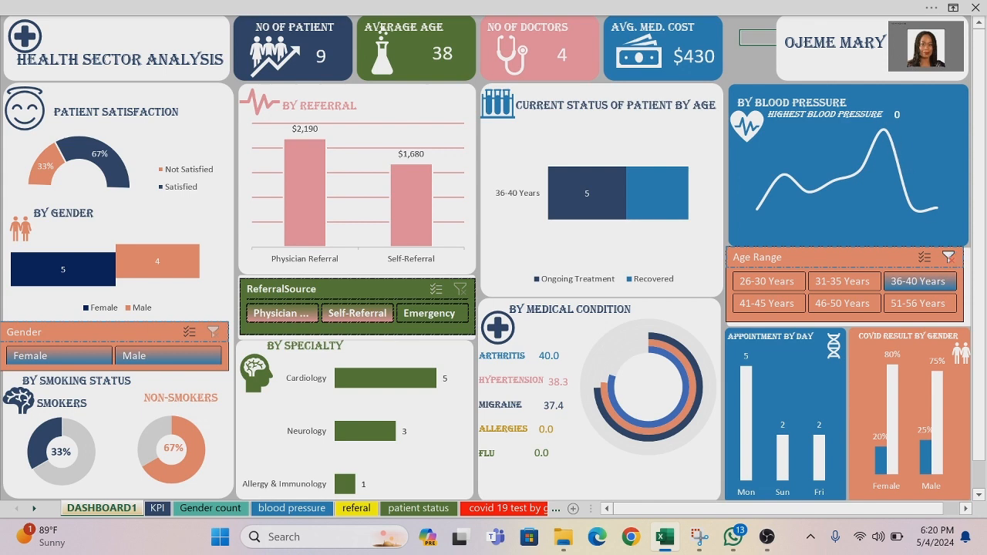
left_click(830, 78)
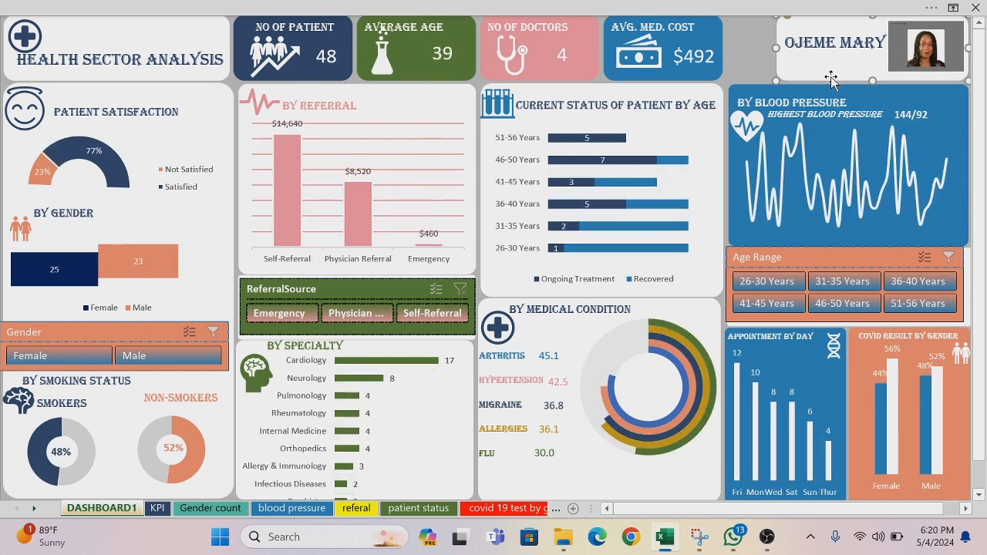